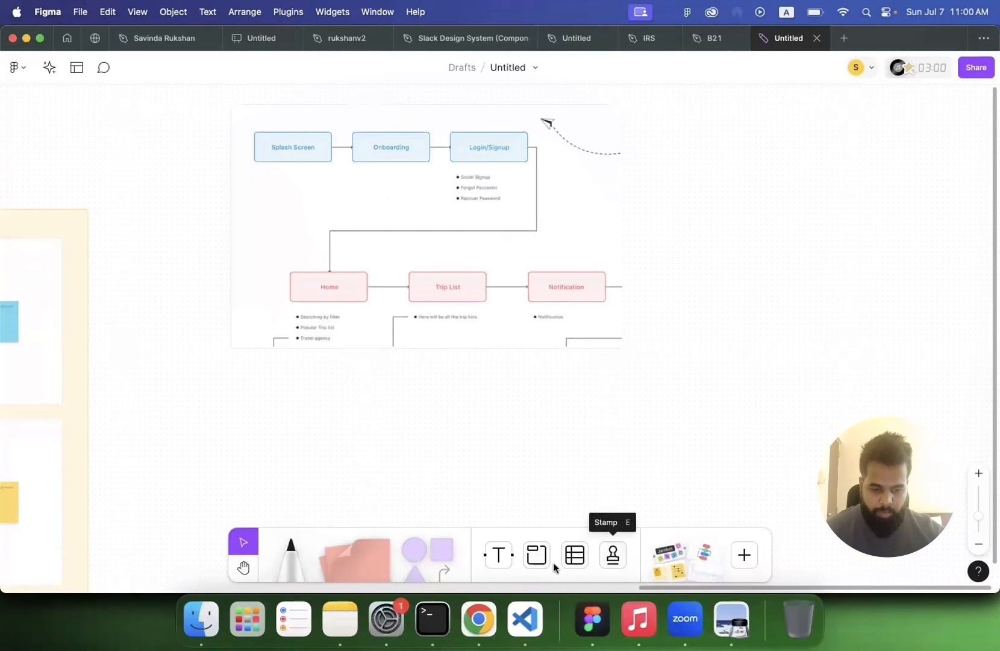
Step: Draw a light violet rounded rectangle below the reference flowchart and set its text size to Huge
left_click(744, 554)
key("Escape")
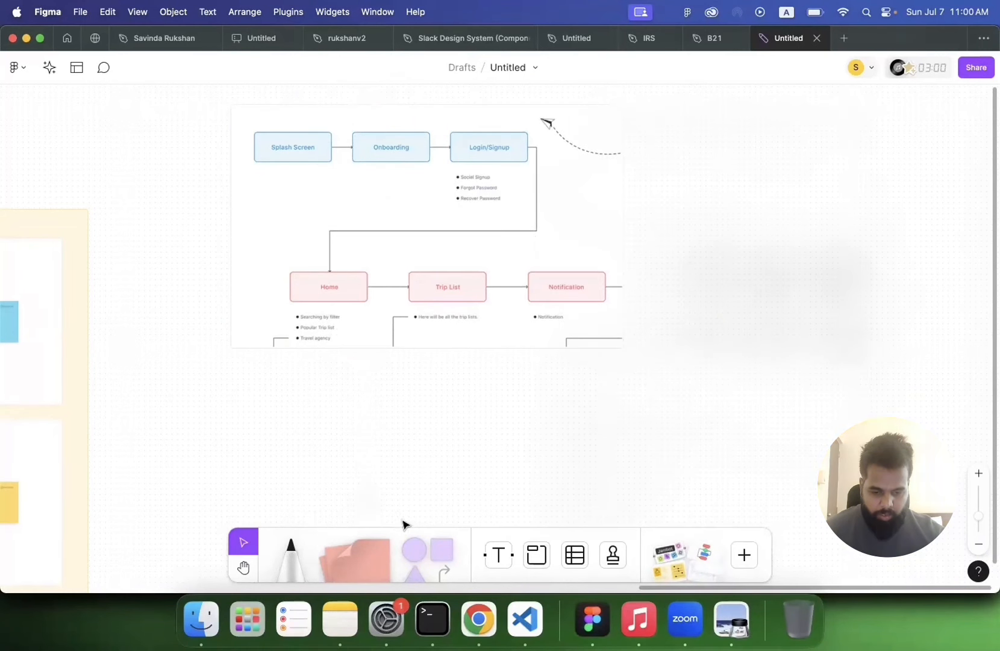
left_click(439, 544)
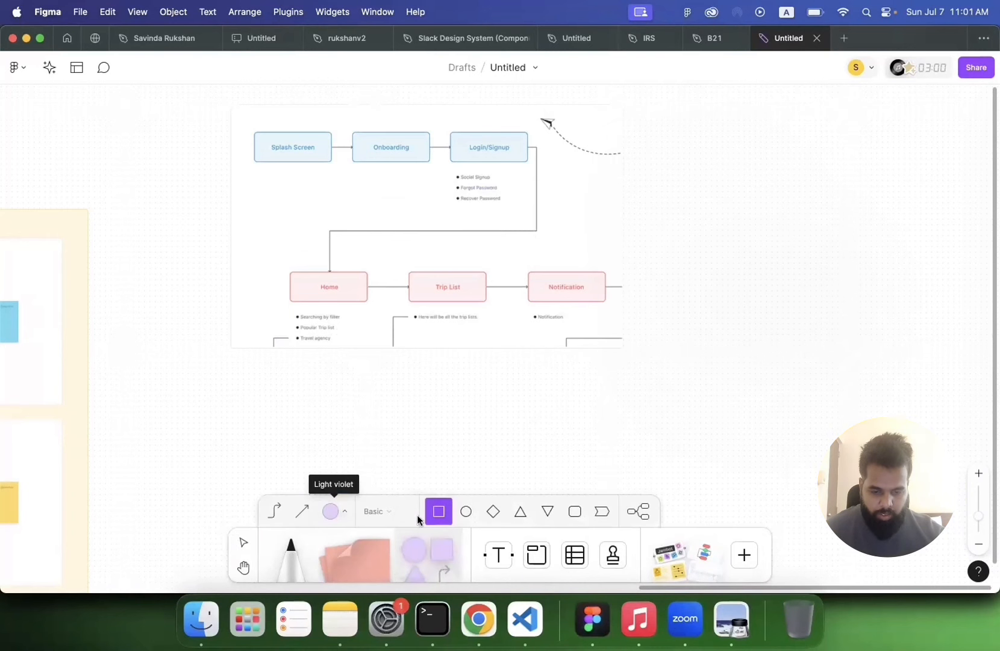
left_click(571, 511)
left_click_drag(254, 361, 376, 413)
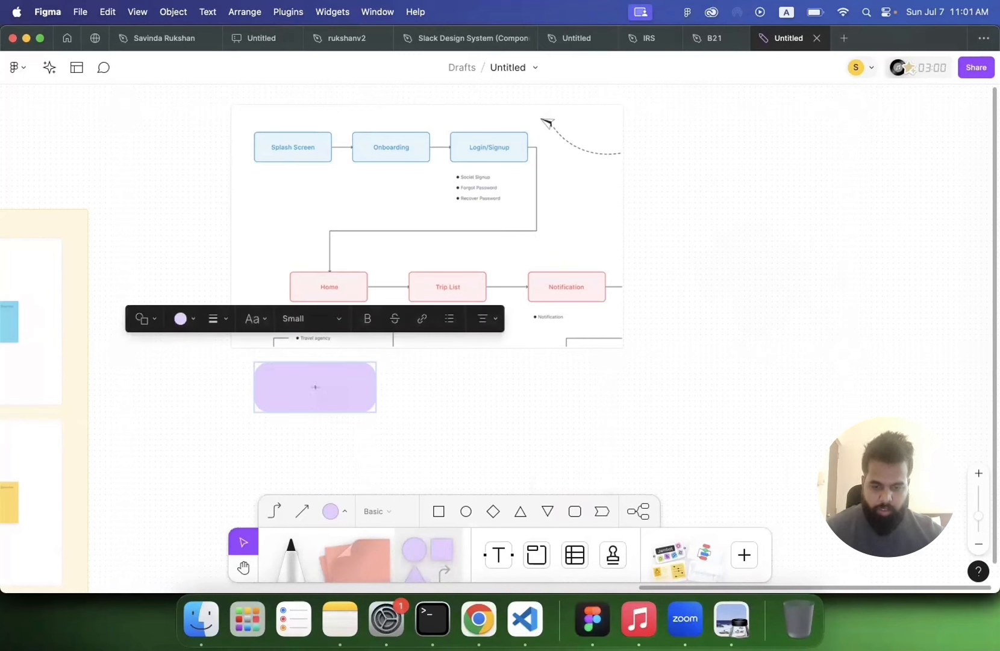
left_click(337, 319)
left_click(298, 410)
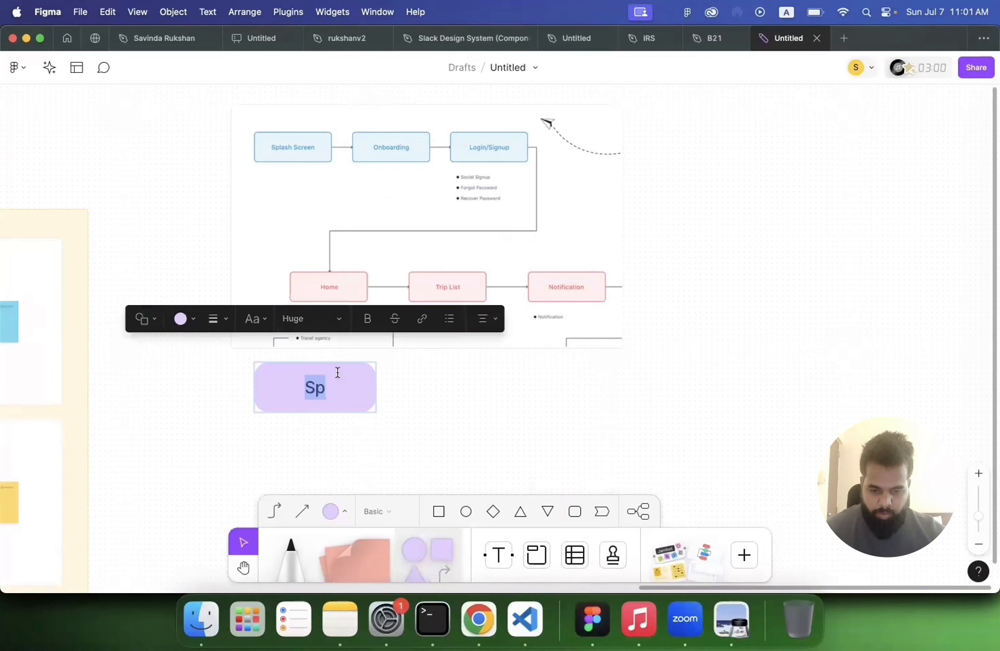
Step: Label the rounded rectangle "Splash Screen"
type("Splash S")
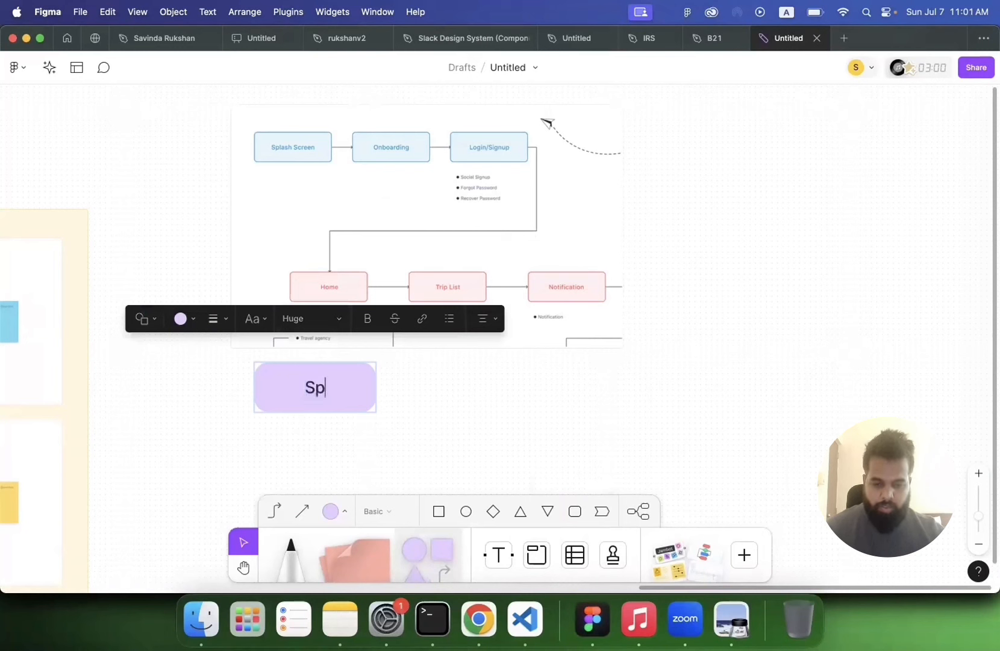
type("creen")
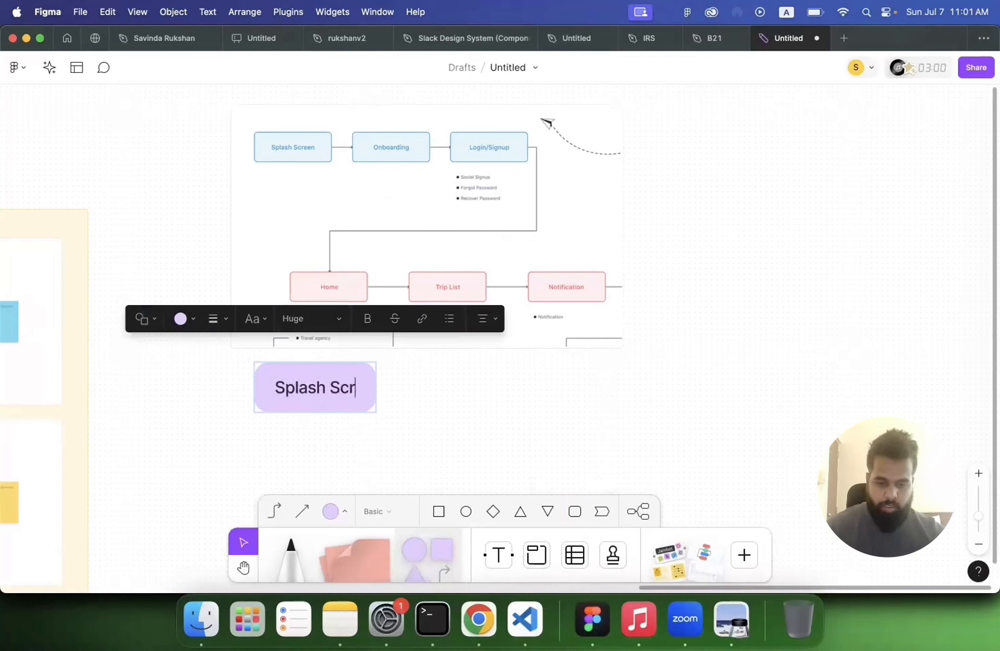
left_click(480, 409)
left_click(323, 401)
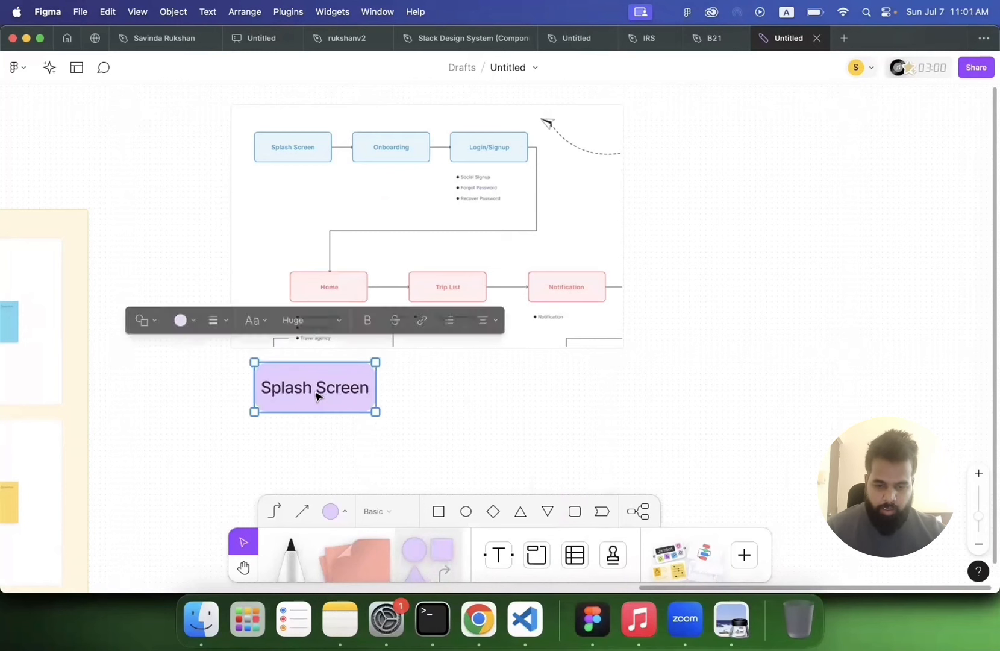
Step: Duplicate the Splash Screen shape to its right and relabel the copy "Onboarding"
left_click_drag(301, 390, 469, 395)
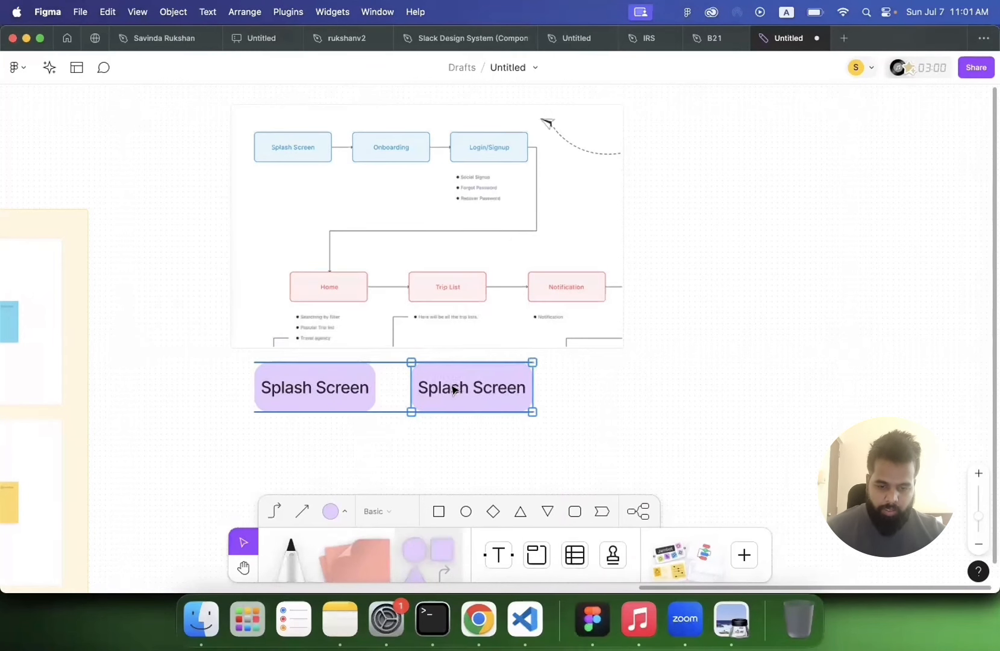
double_click(452, 386)
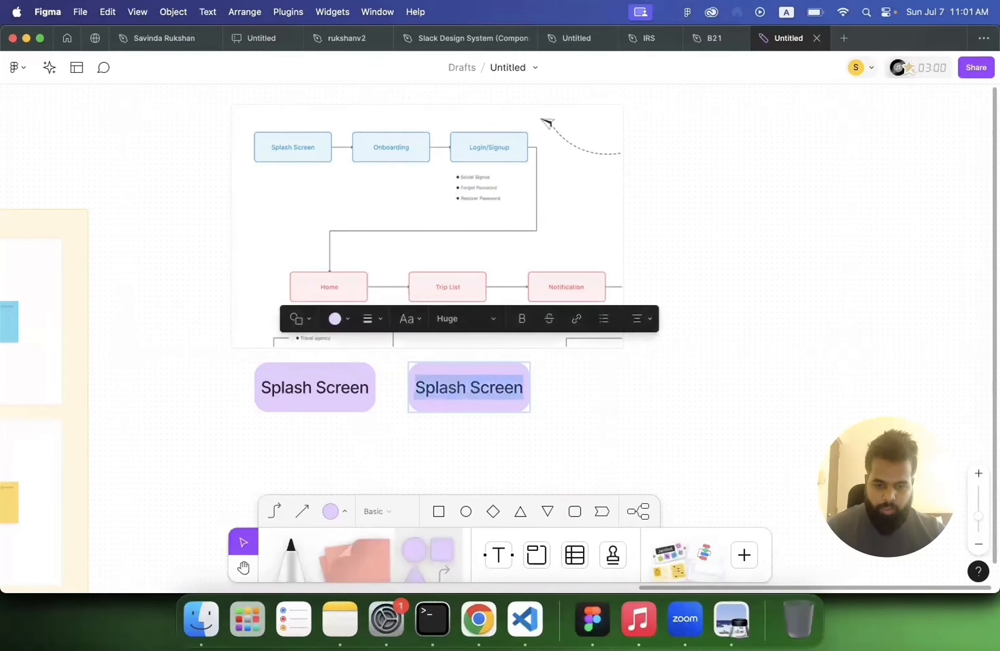
type("Onboarr")
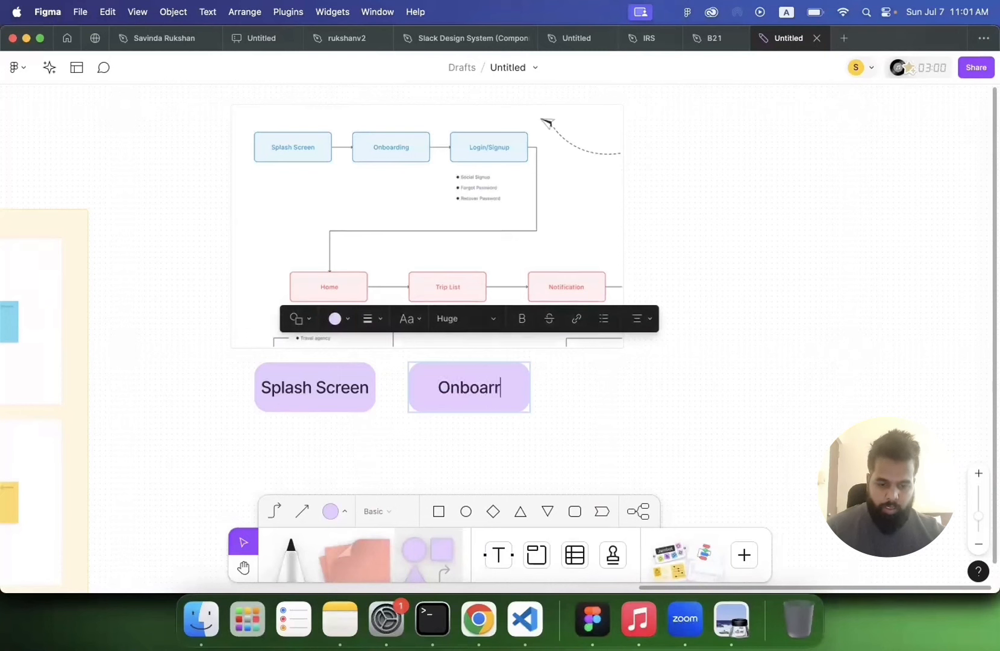
key("BackSpace")
type("ding")
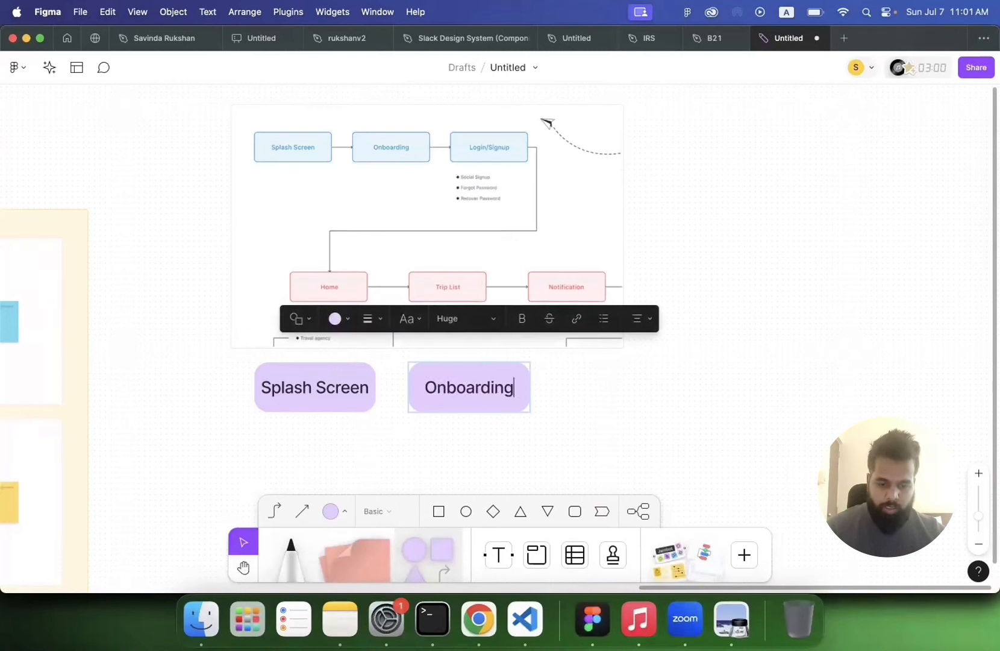
left_click(613, 411)
left_click(489, 408)
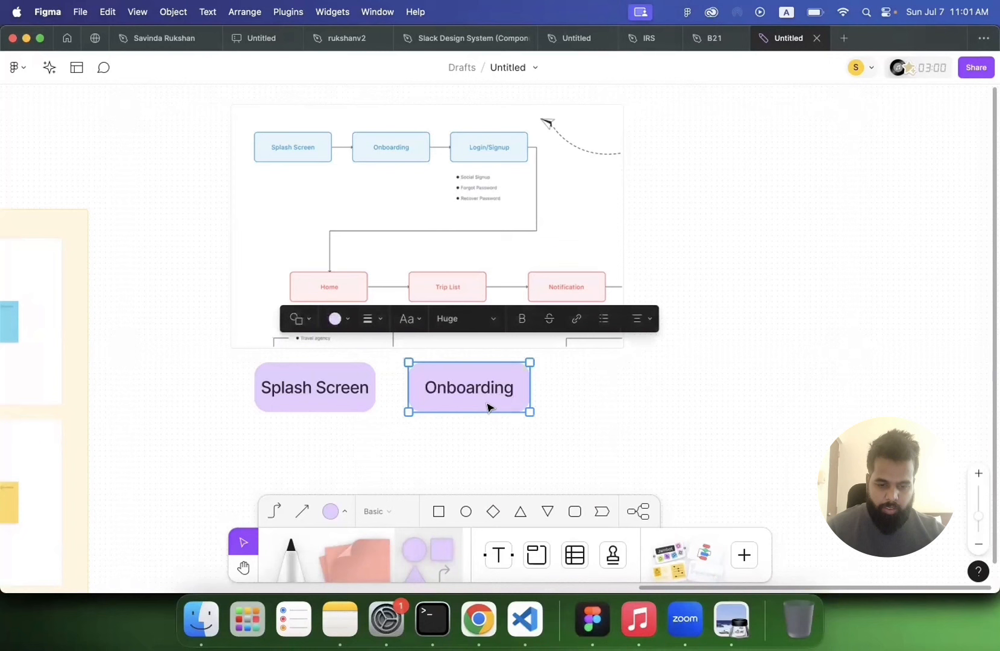
left_click(346, 515)
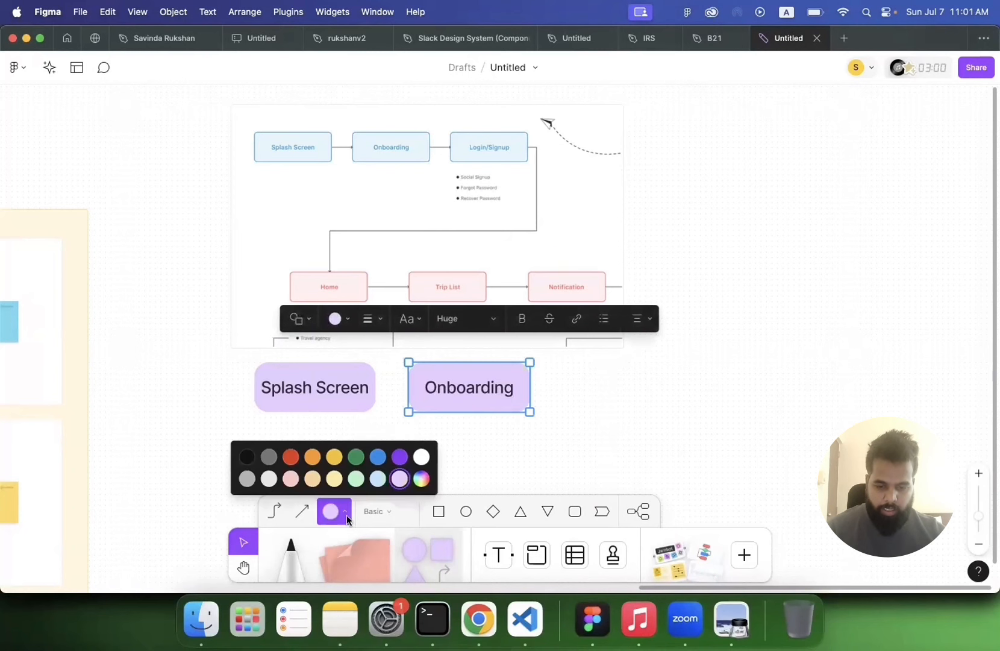
left_click(269, 458)
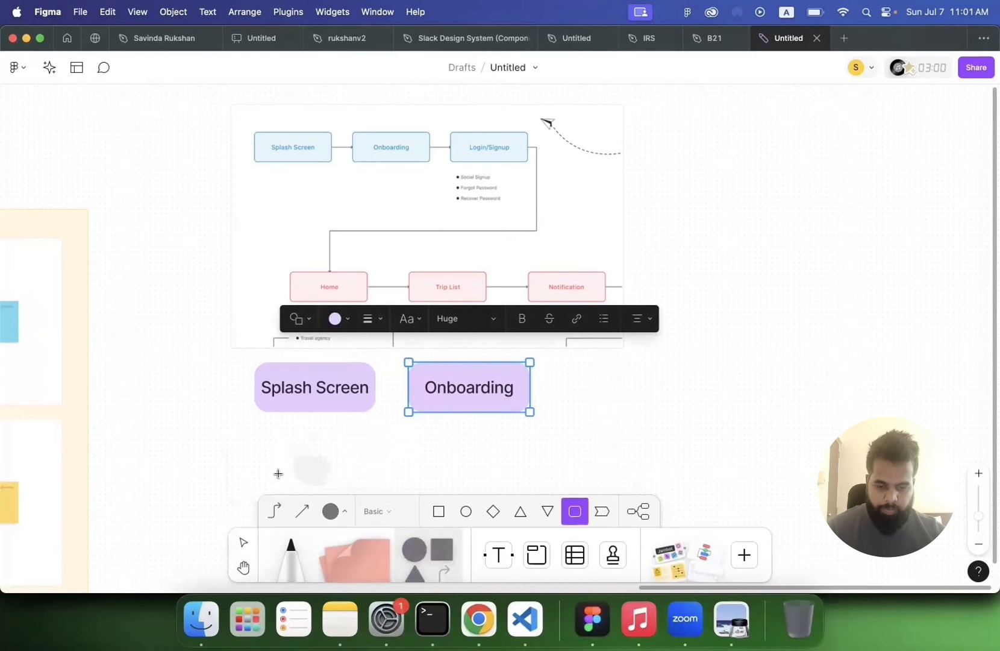
left_click(336, 511)
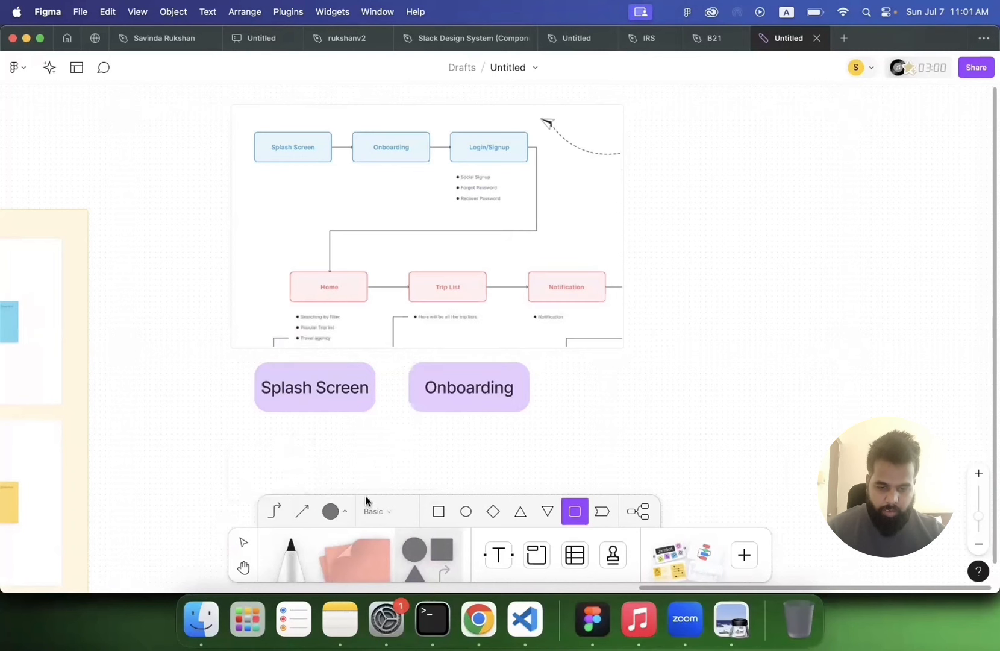
left_click_drag(480, 388, 519, 417)
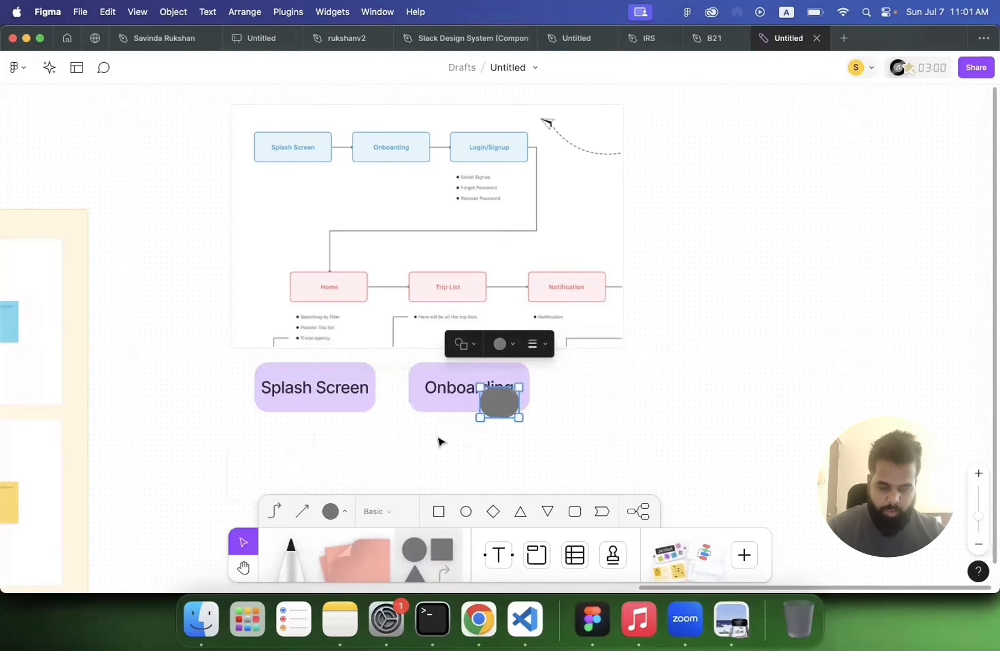
key("BackSpace")
Step: Change the Onboarding shape's fill to light gray
left_click(431, 409)
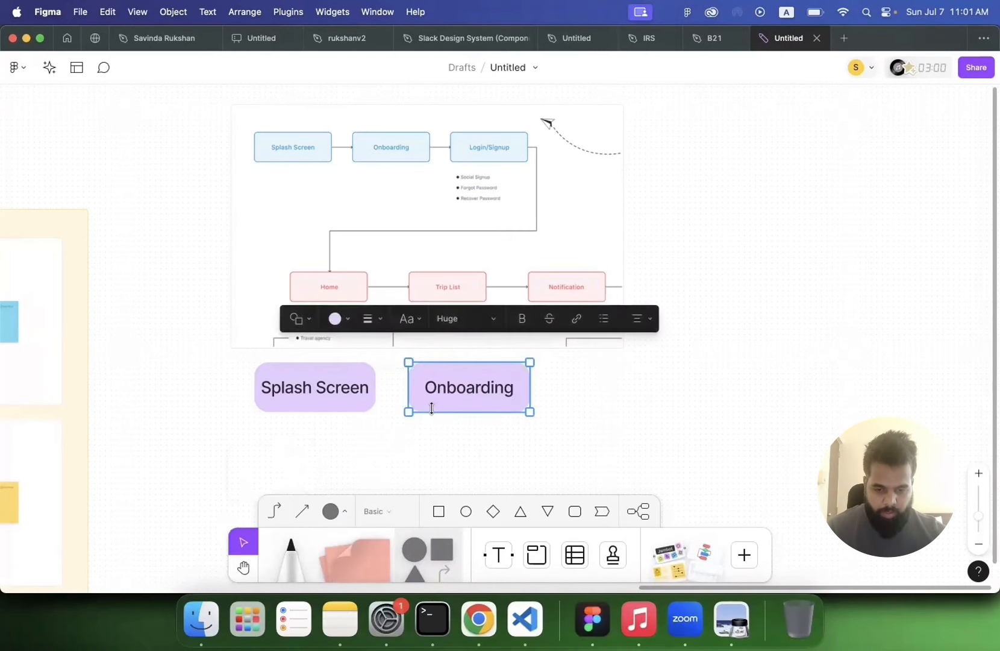
left_click(343, 319)
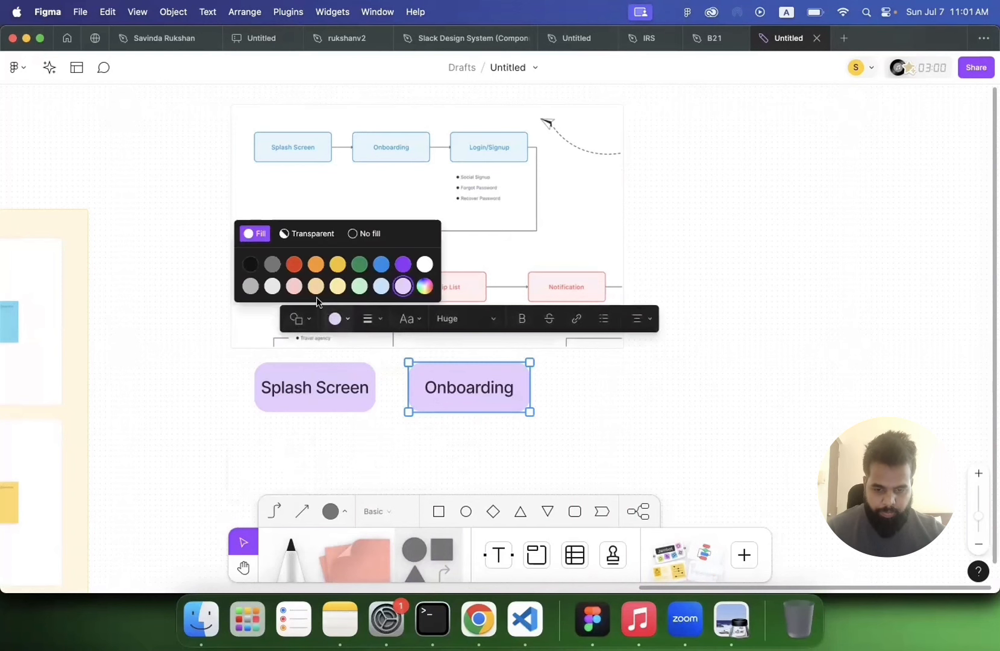
left_click(270, 286)
left_click(452, 455)
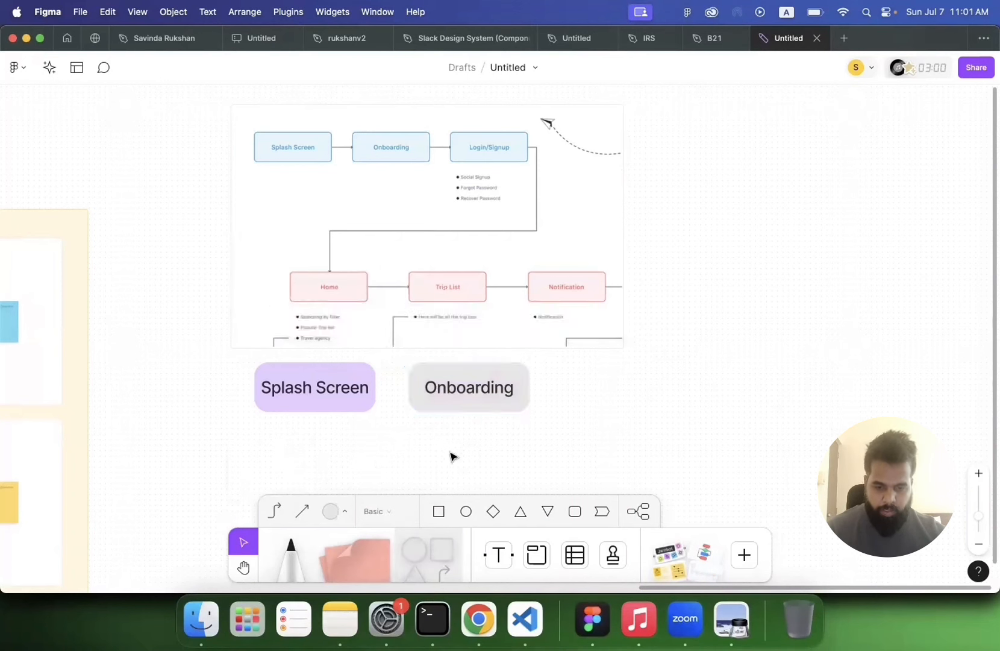
Step: Duplicate the Splash Screen shape further right and relabel the copy "Login/ Sign Up"
left_click_drag(364, 386, 692, 386)
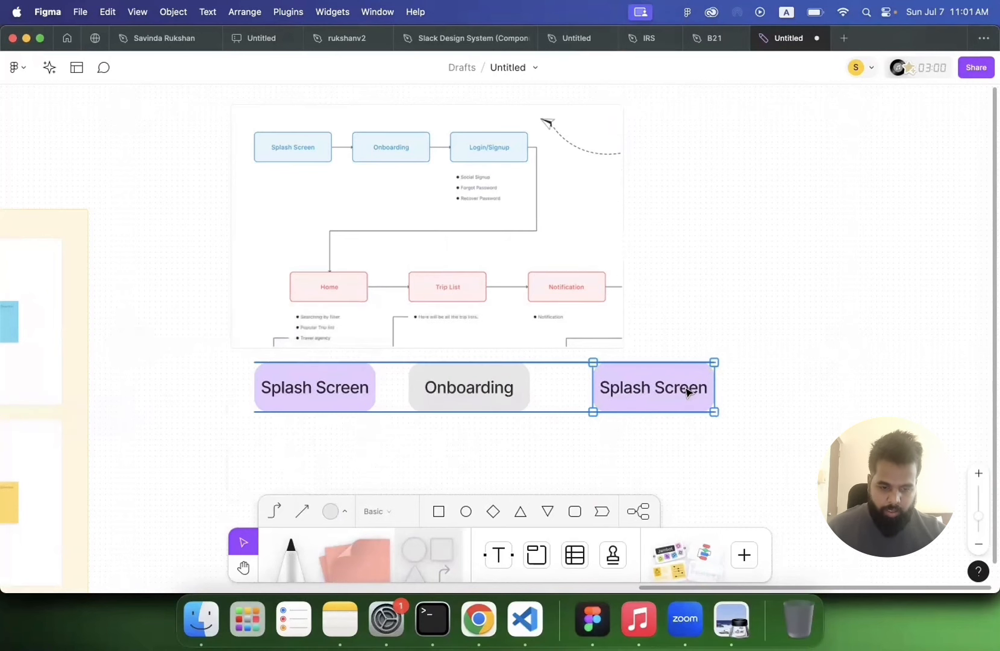
double_click(685, 388)
key("super+a")
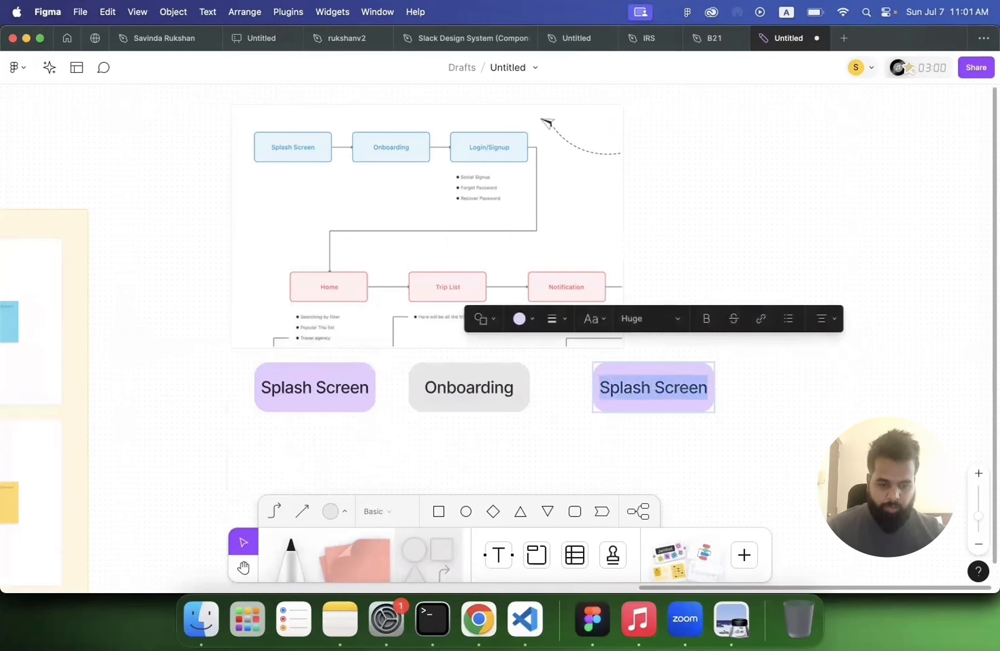
type("Login")
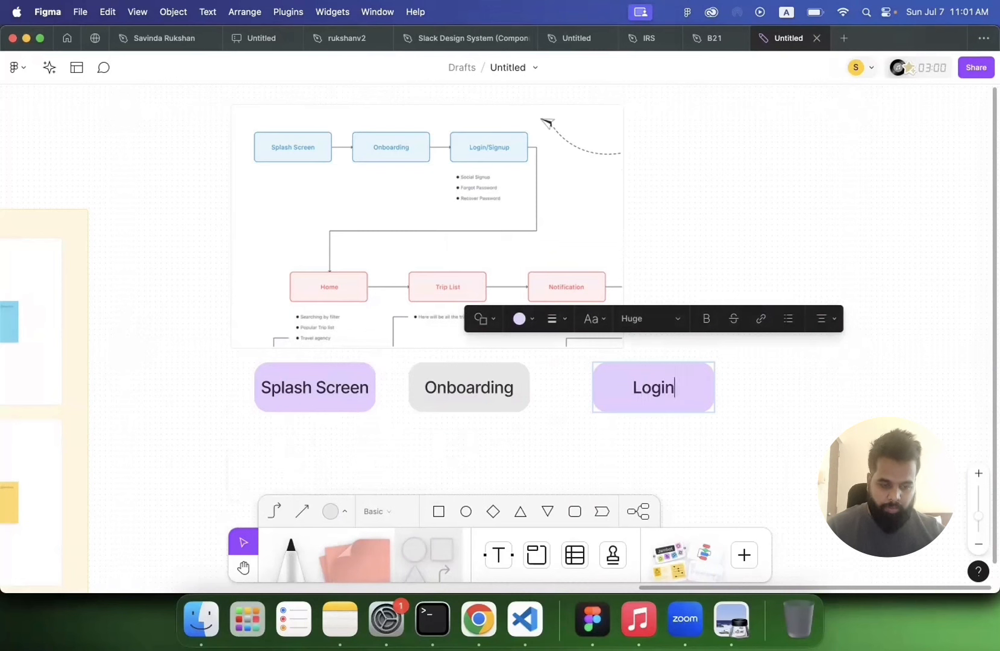
type("/ Sign Up")
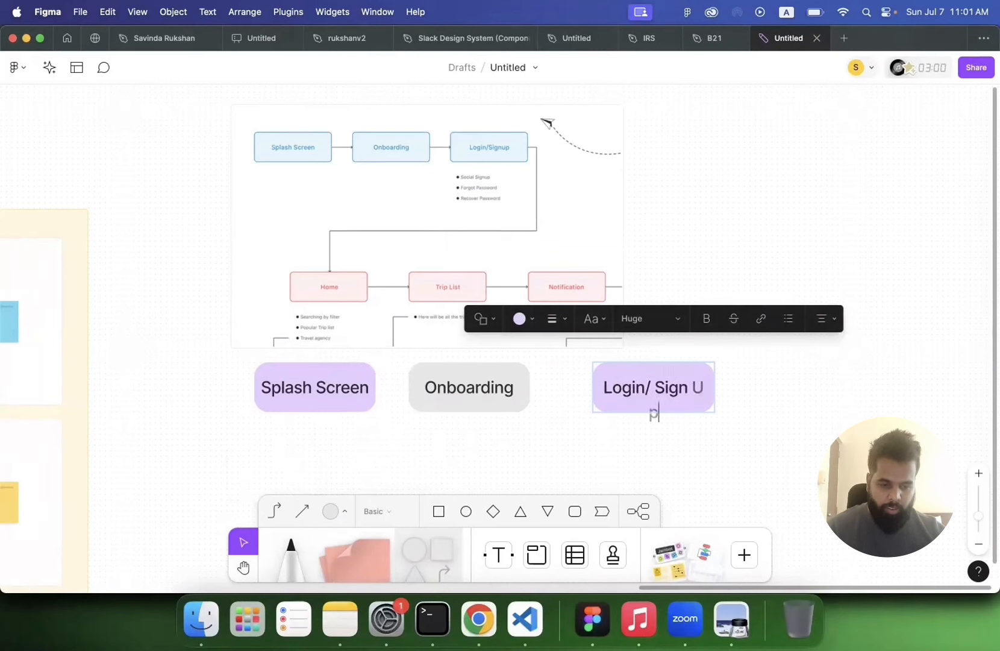
left_click(768, 406)
Step: Widen the Login/ Sign Up shape so its label fits on one line
left_click(712, 389)
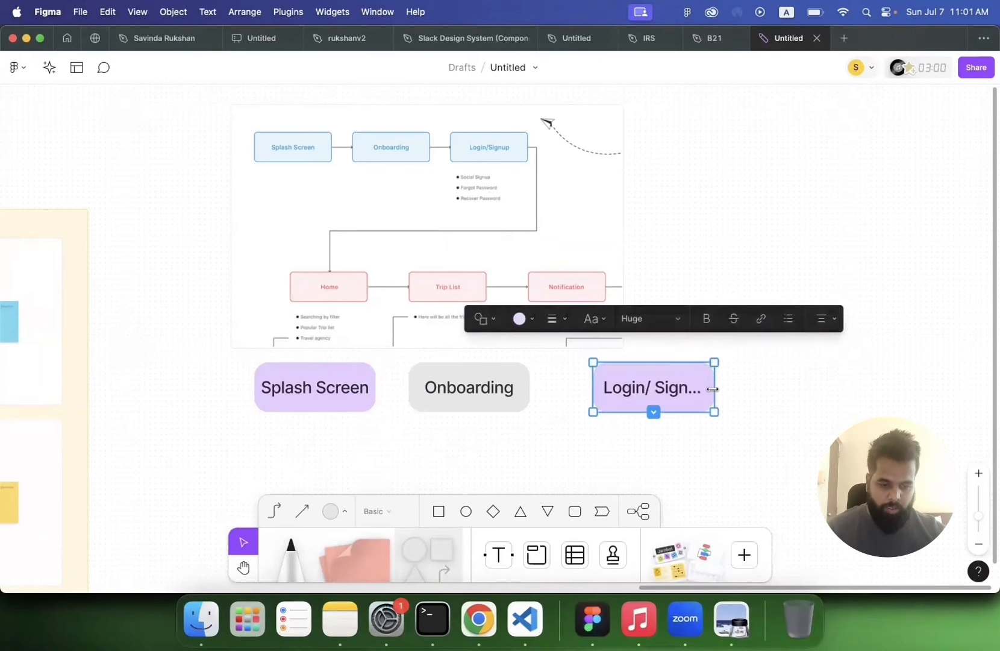
left_click_drag(712, 389, 849, 405)
left_click(818, 400)
Step: Duplicate the Login/ Sign Up shape to its right and relabel the copy "Home"
left_click(716, 399)
triple_click(849, 406)
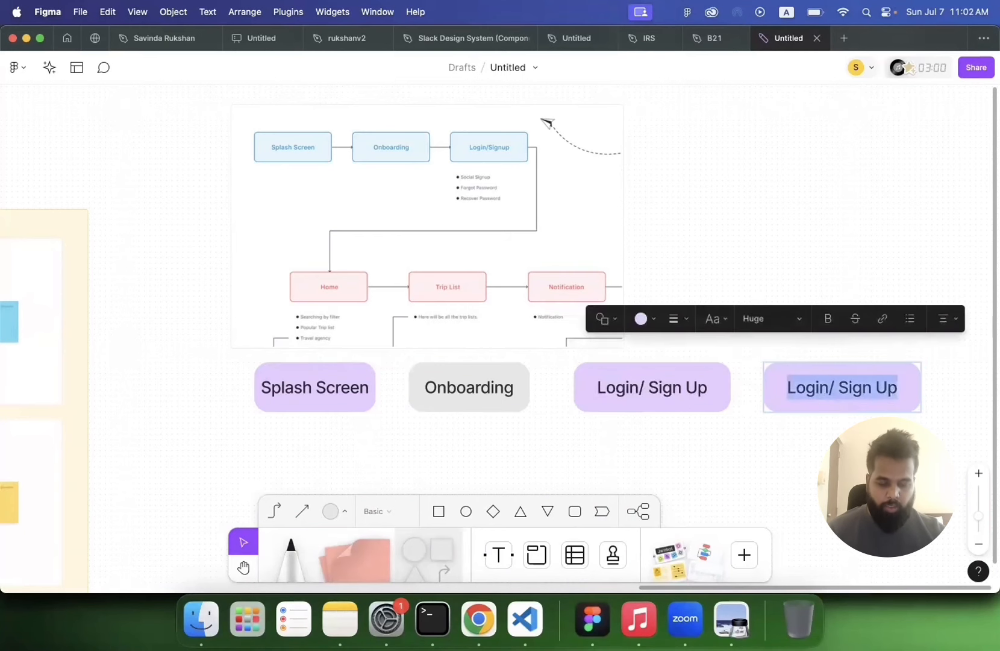
type("Home")
left_click(775, 486)
Step: Duplicate the Home shape below it and relabel the copy "Destination Details"
scroll(775, 490, "down", 3)
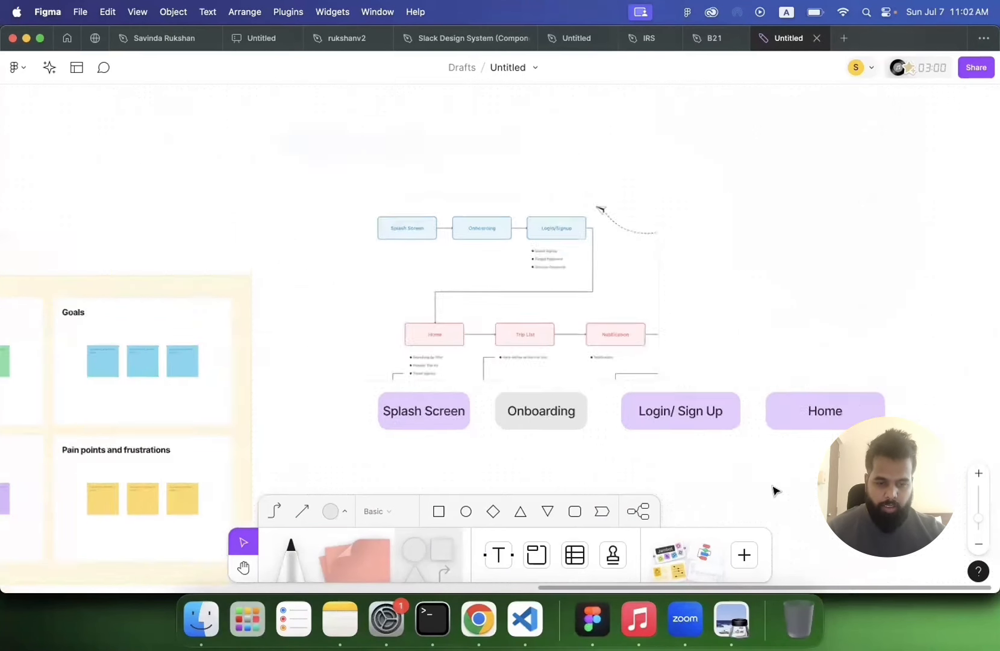
scroll(774, 487, "down", 2)
scroll(694, 297, "down", 5)
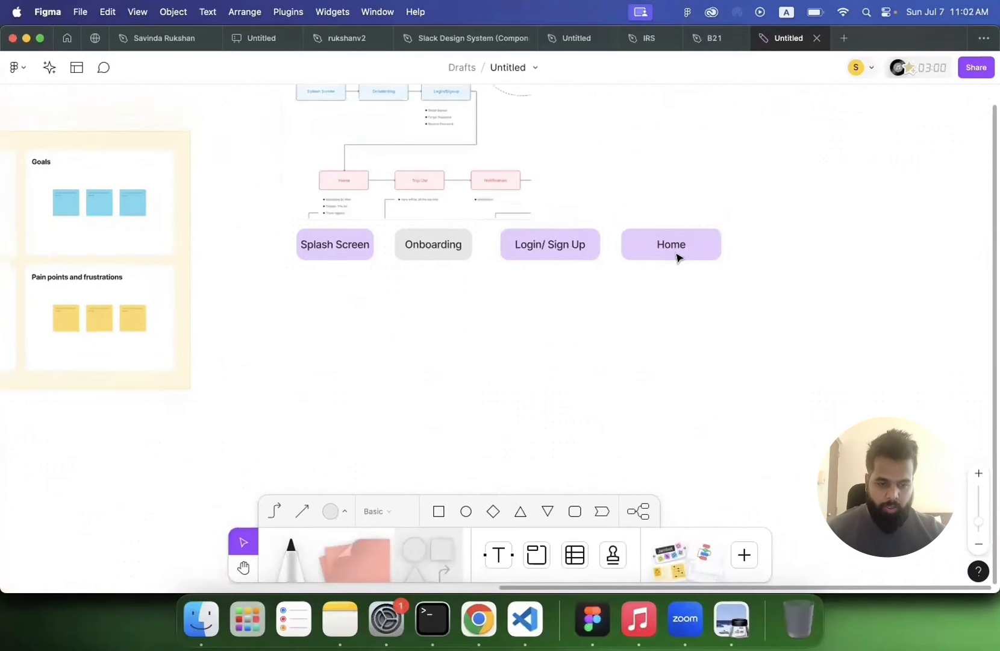
scroll(676, 258, "up", 1)
left_click(676, 257)
left_click_drag(676, 254, 683, 344)
double_click(679, 339)
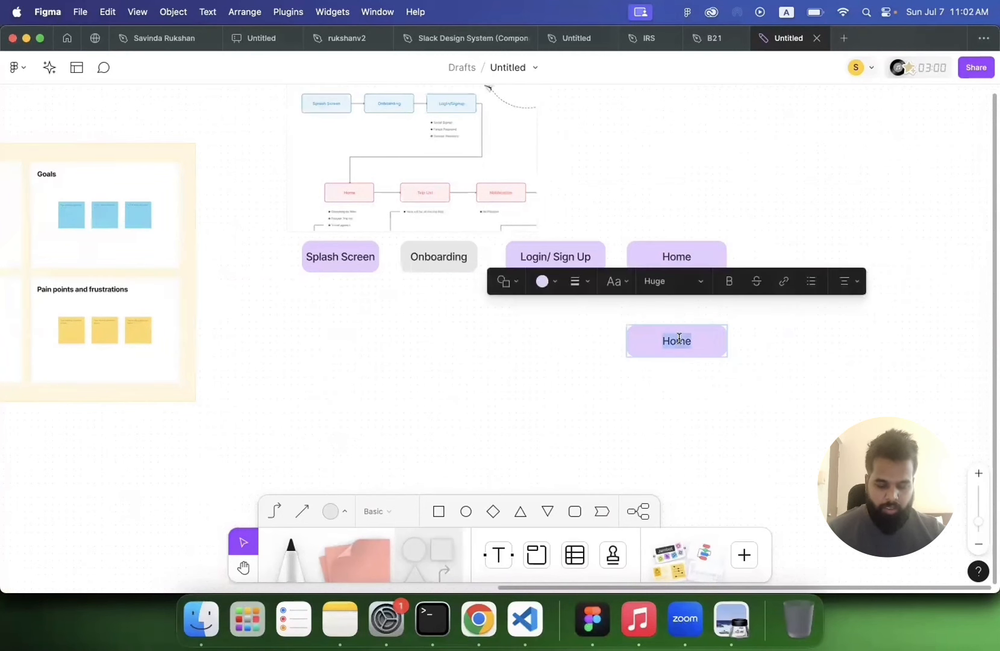
type("Destina")
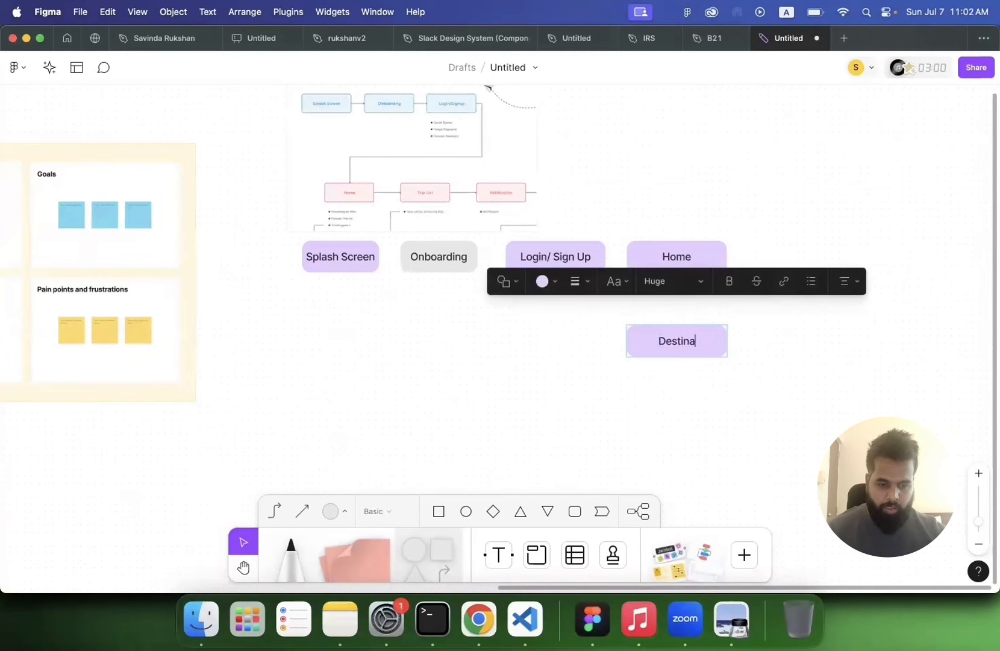
type("tion Details")
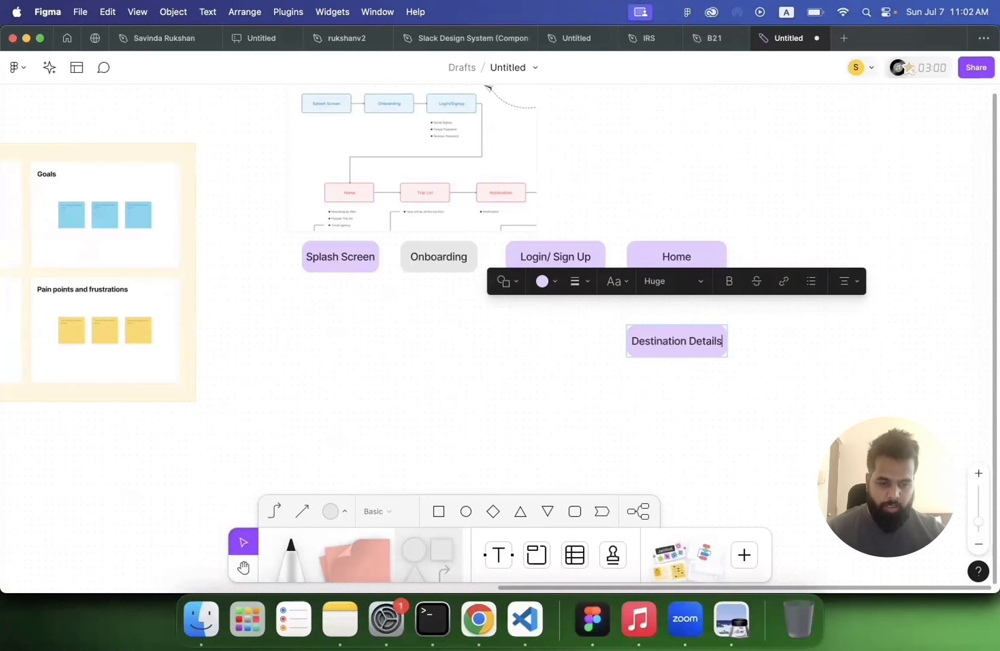
left_click(493, 364)
Step: Delete the reference flowchart image above the new shapes
left_click(422, 192)
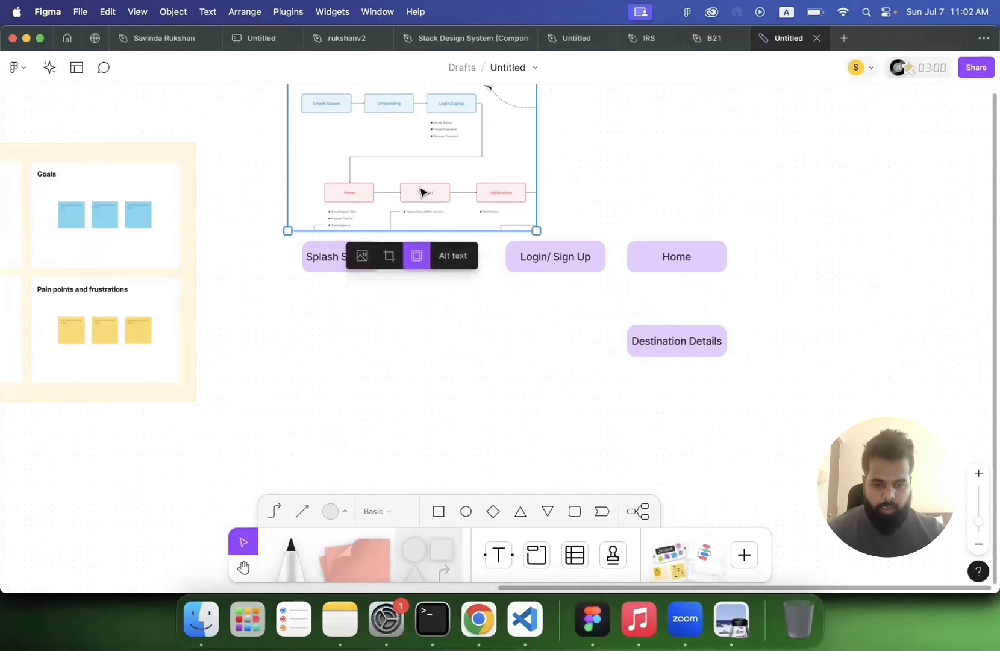
key("Delete")
Step: Connect Splash Screen to Onboarding and Onboarding to Login/ Sign Up with connector lines
scroll(386, 226, "up", 3)
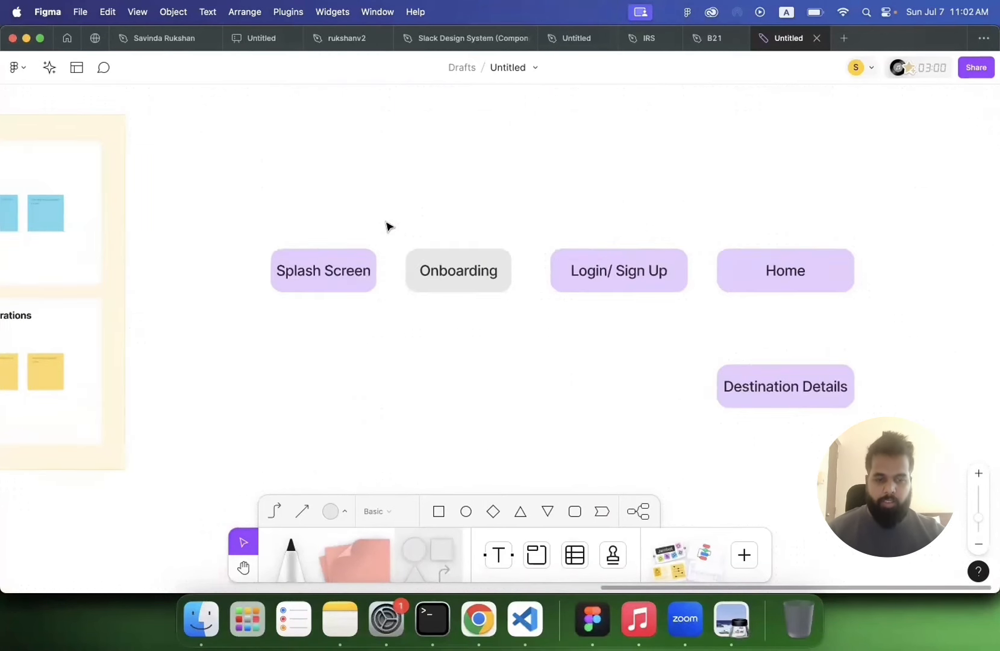
left_click(299, 252)
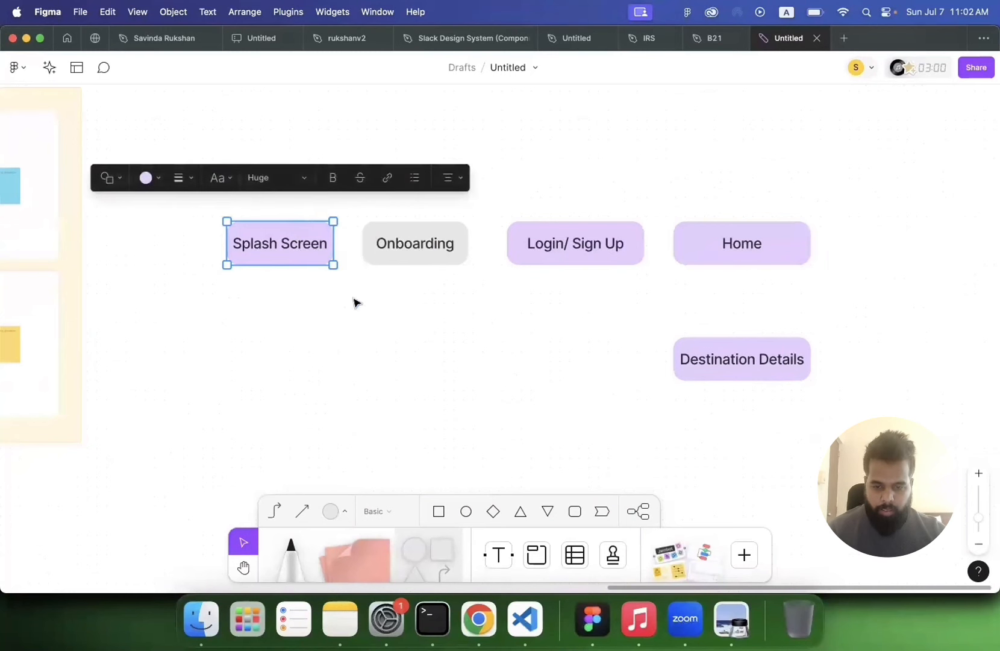
left_click(267, 517)
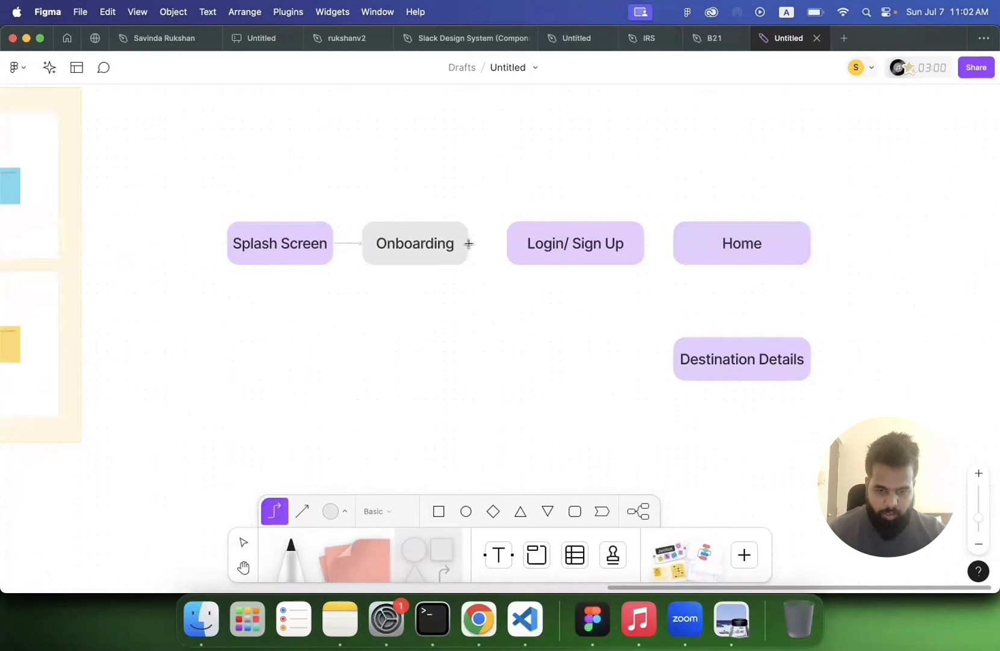
left_click_drag(469, 244, 511, 244)
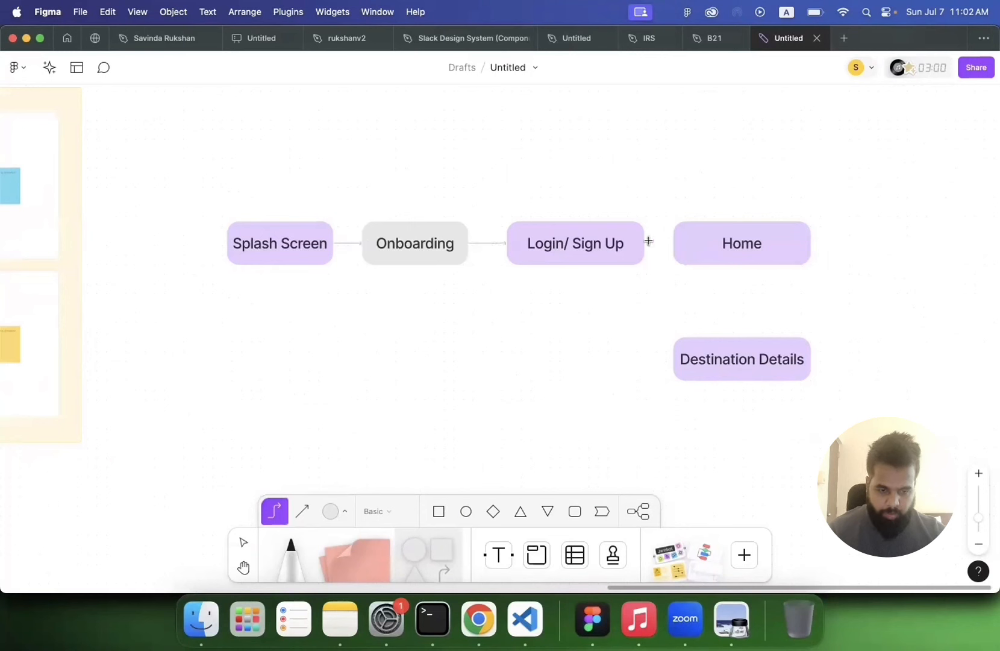
Step: Connect Login/ Sign Up to Home and Home to Destination Details with connectors, removing a stray line
left_click_drag(641, 241, 678, 241)
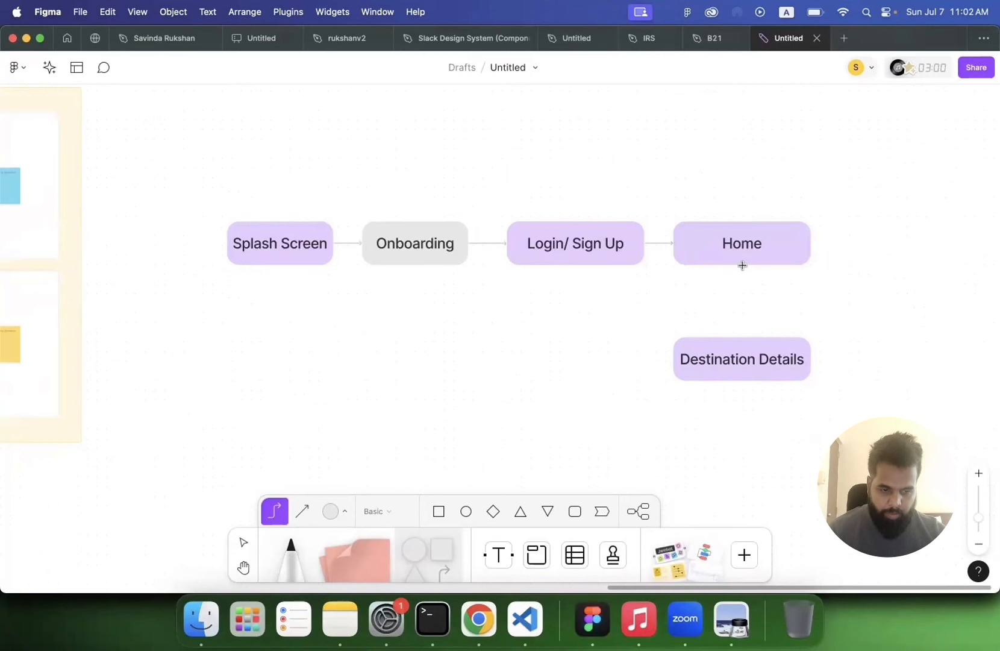
left_click_drag(742, 265, 746, 342)
left_click_drag(851, 296, 857, 372)
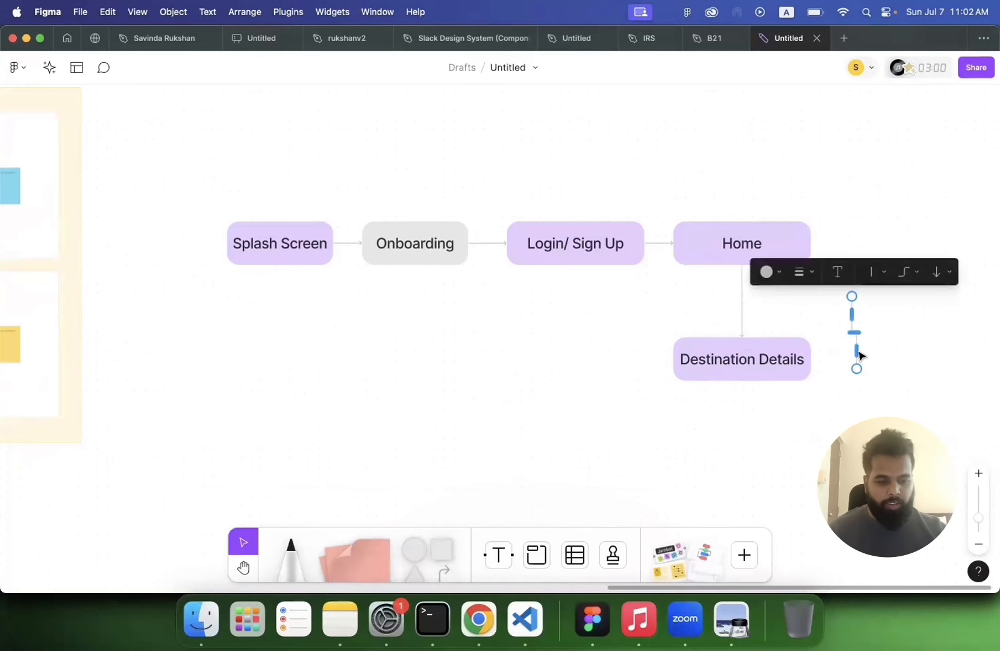
key("BackSpace")
Step: Add an Extra large text label "Optional" centred above the Onboarding box
left_click(497, 559)
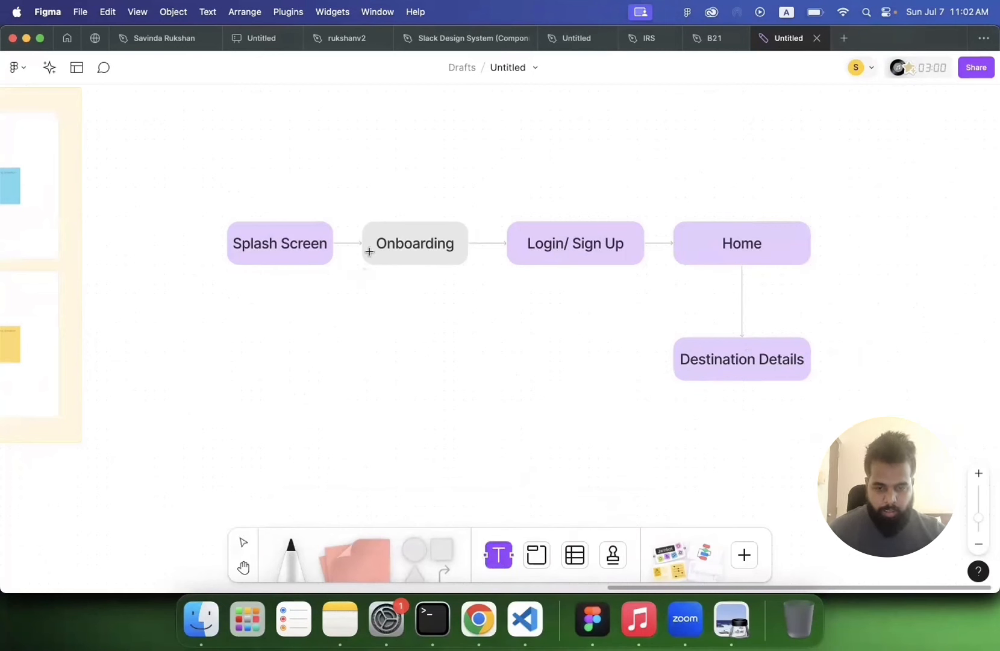
left_click(381, 208)
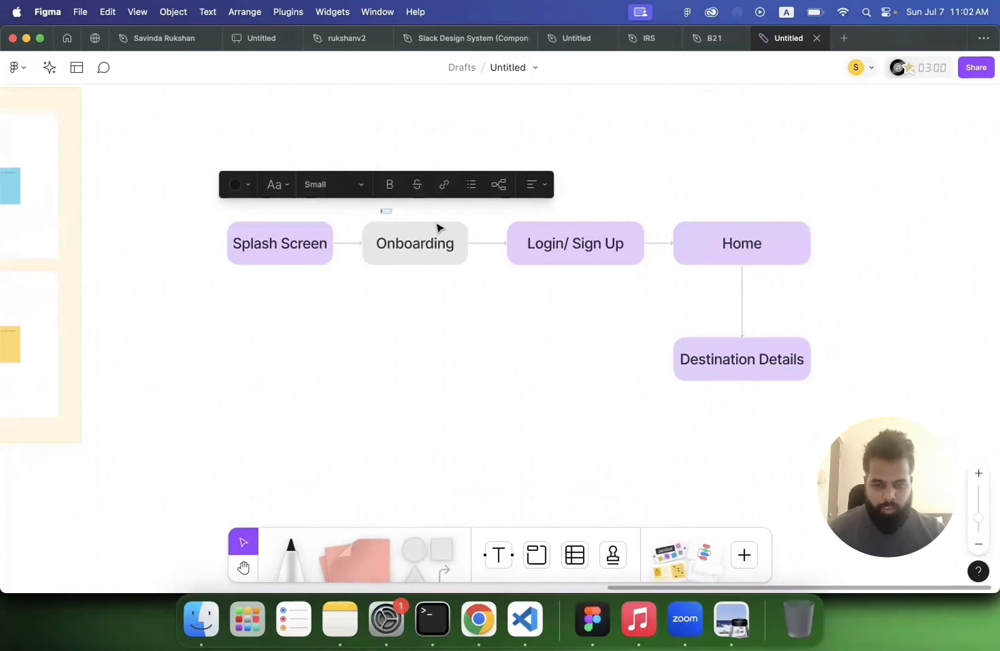
left_click(325, 187)
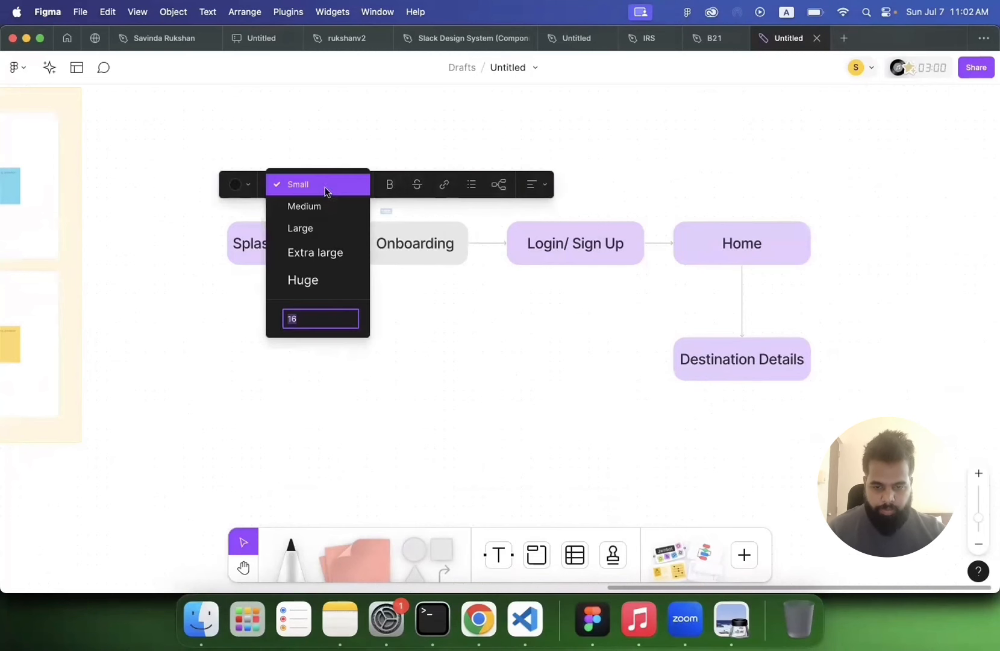
left_click(316, 253)
type("Opti")
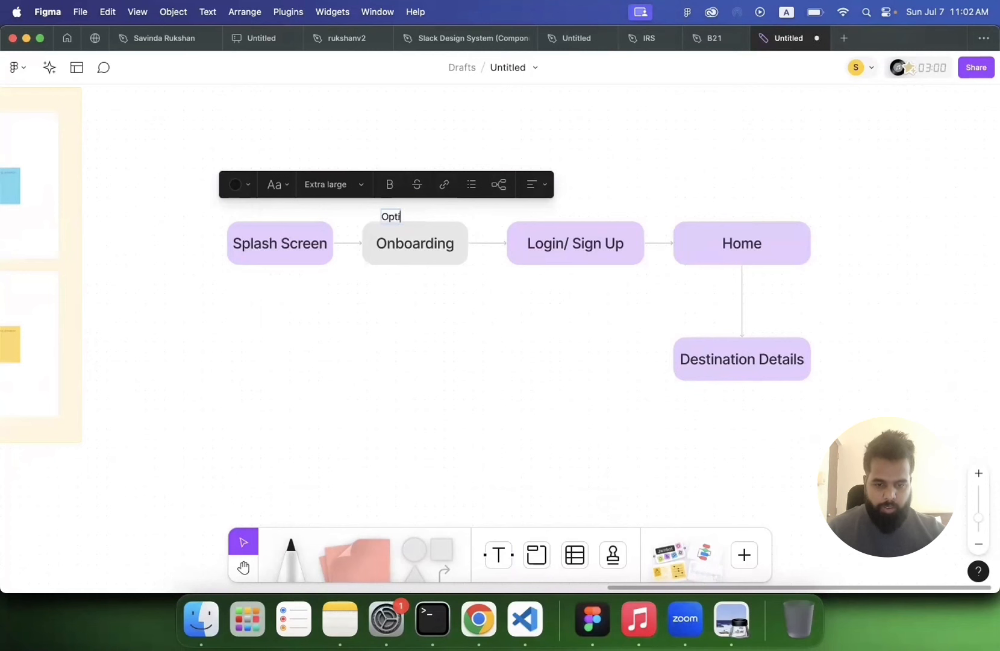
type("onal")
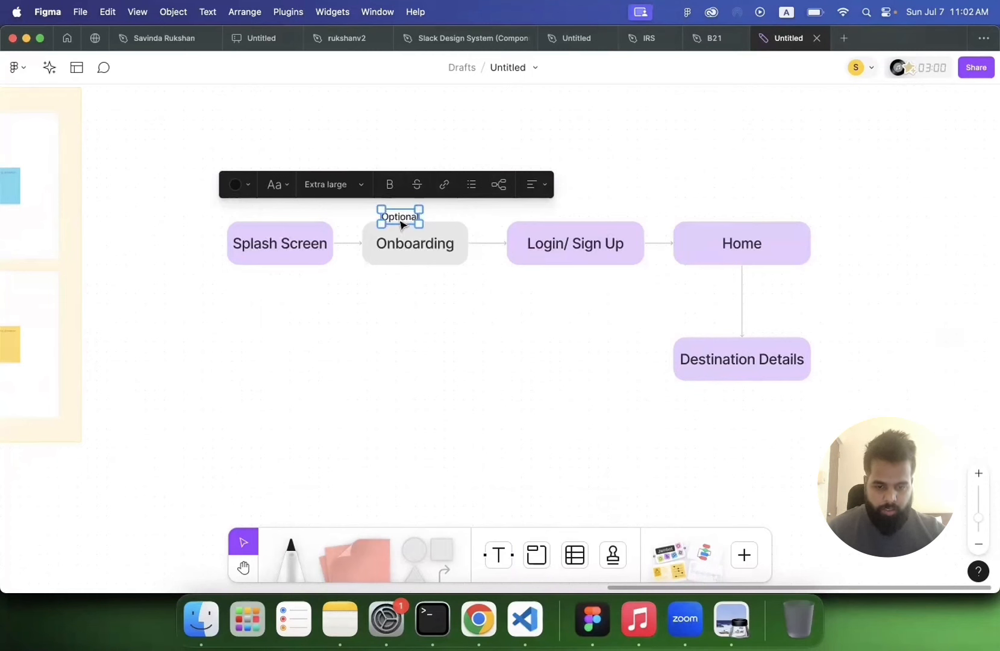
left_click_drag(400, 217, 415, 204)
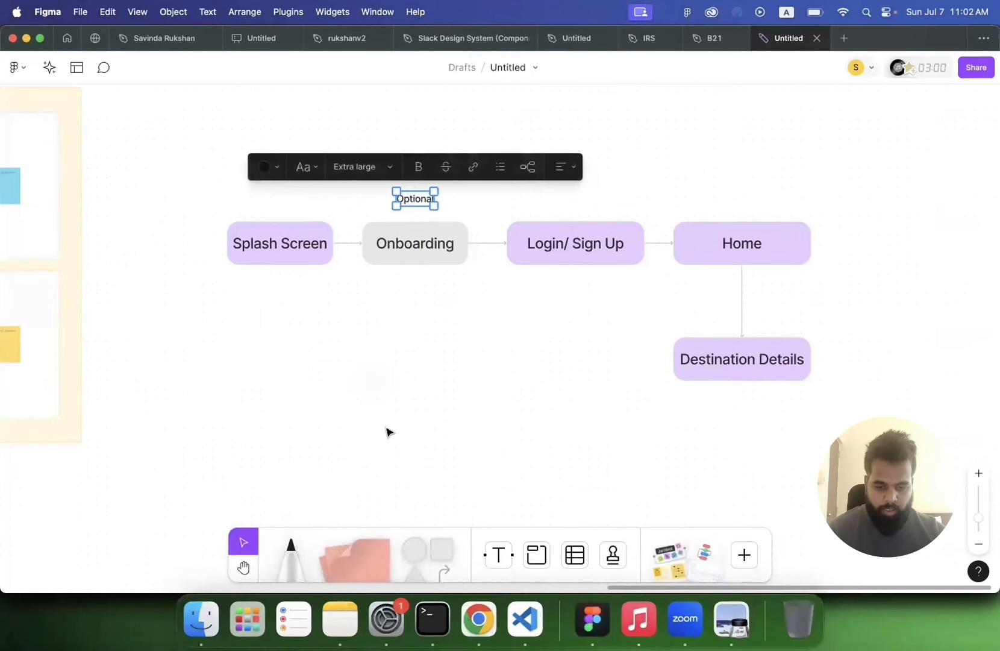
Step: Draw a connector from the top of Splash Screen to the top of Login/ Sign Up, deleting a stray line
left_click(445, 571)
left_click_drag(282, 221, 573, 223)
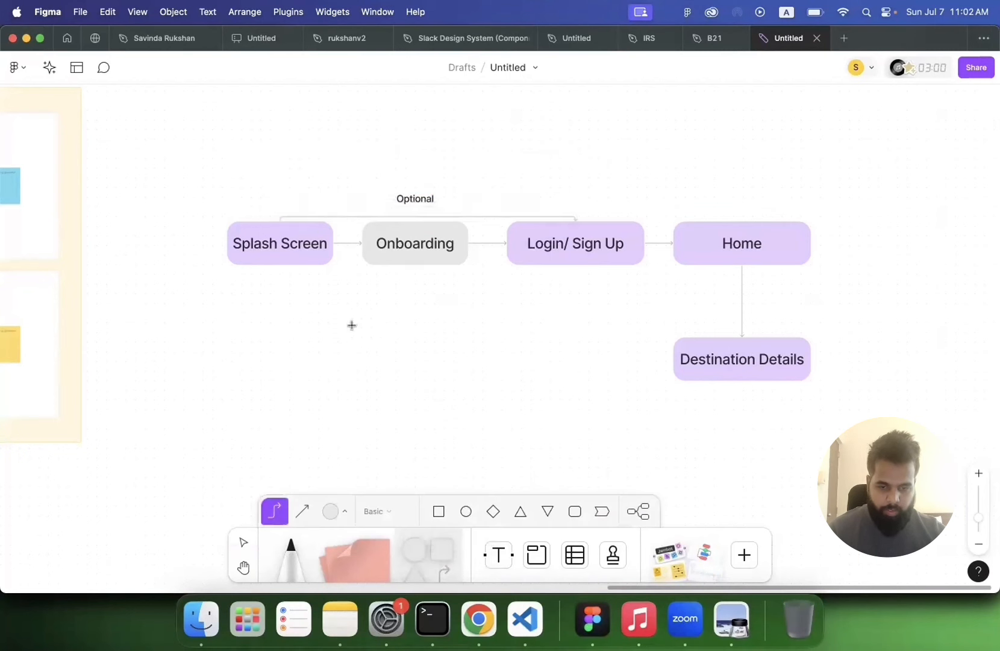
left_click_drag(353, 332, 377, 435)
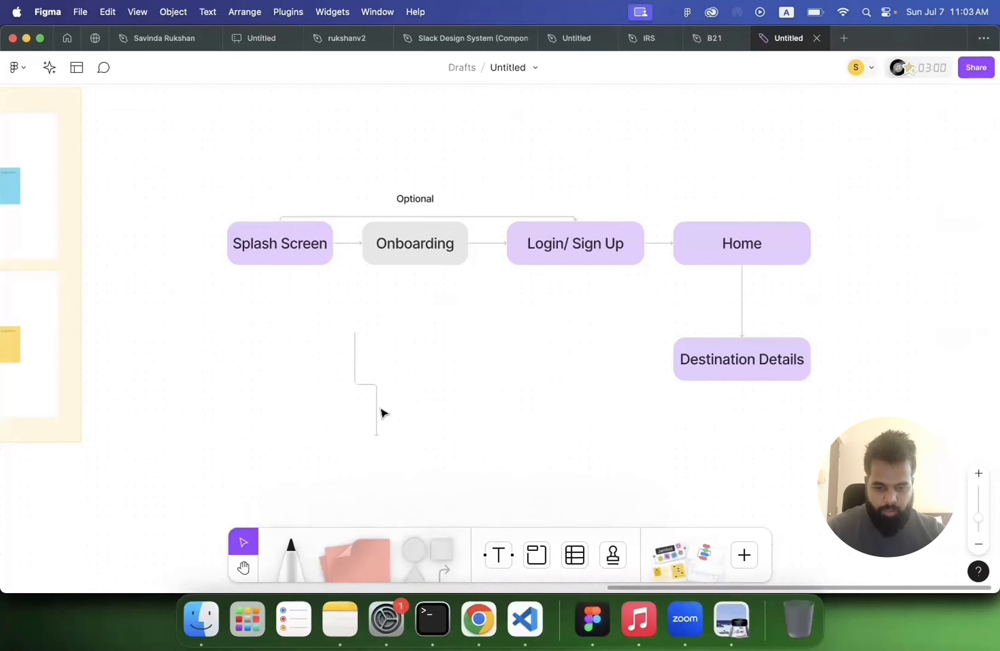
key("Delete")
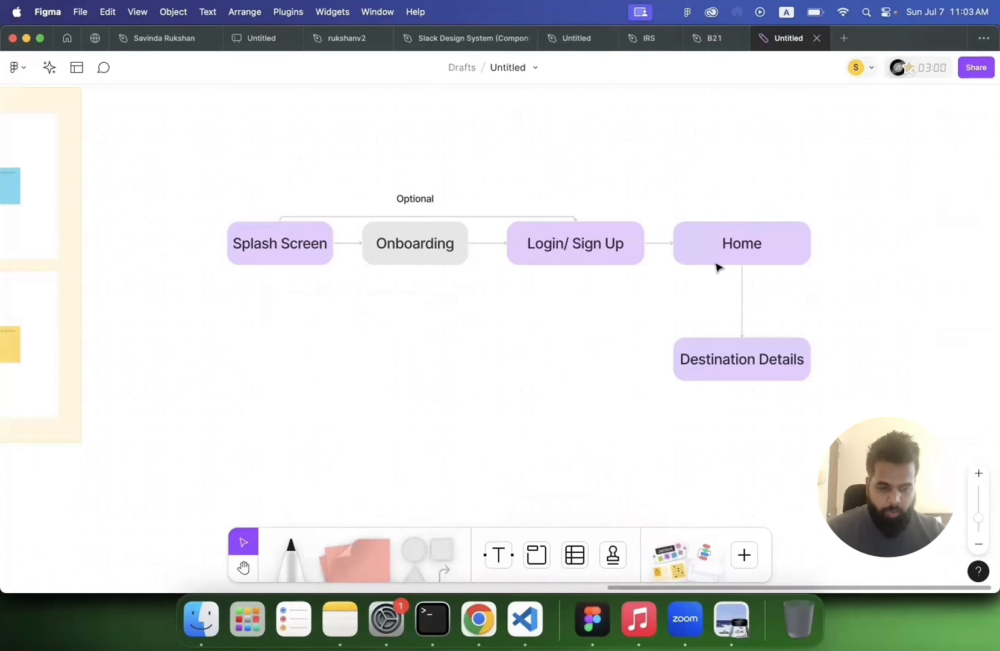
Step: Move the Destination Details box further down and delete its connector from Home
left_click(730, 359)
left_click(727, 354)
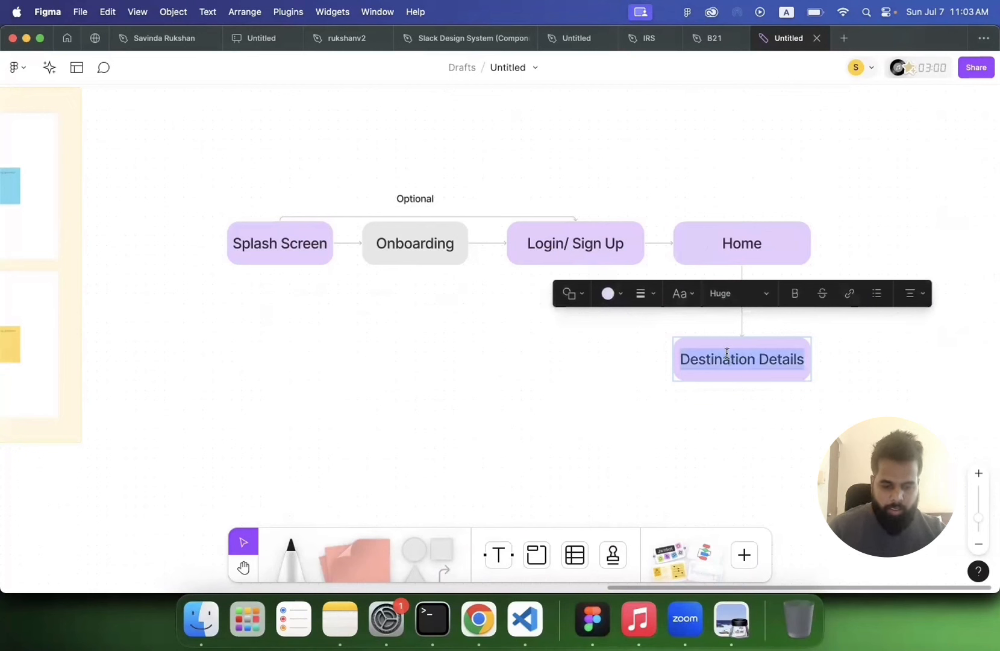
left_click(673, 419)
left_click(723, 373)
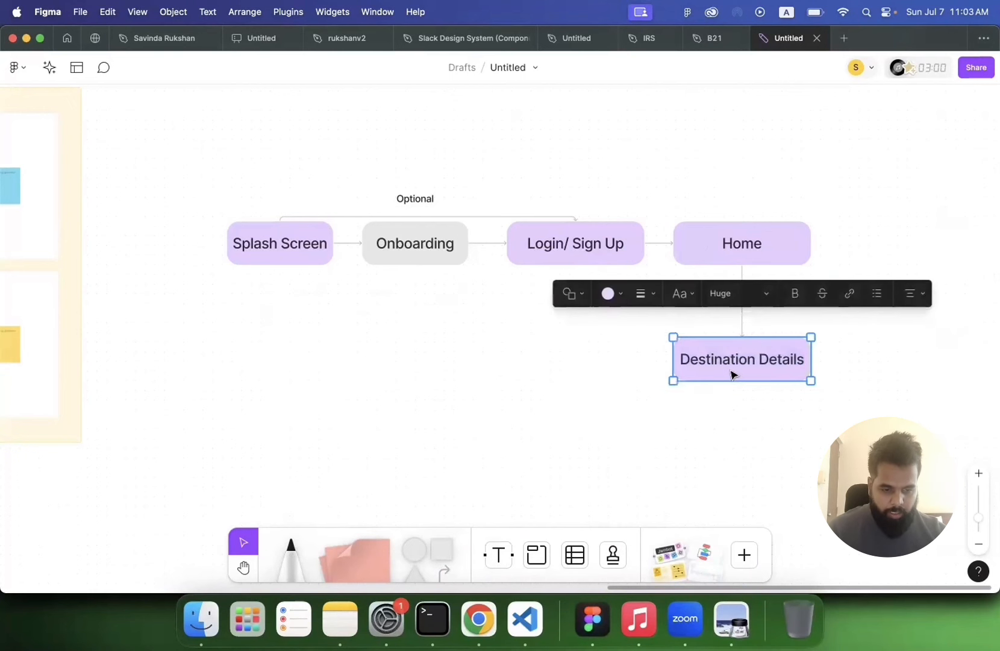
left_click_drag(722, 373, 730, 488)
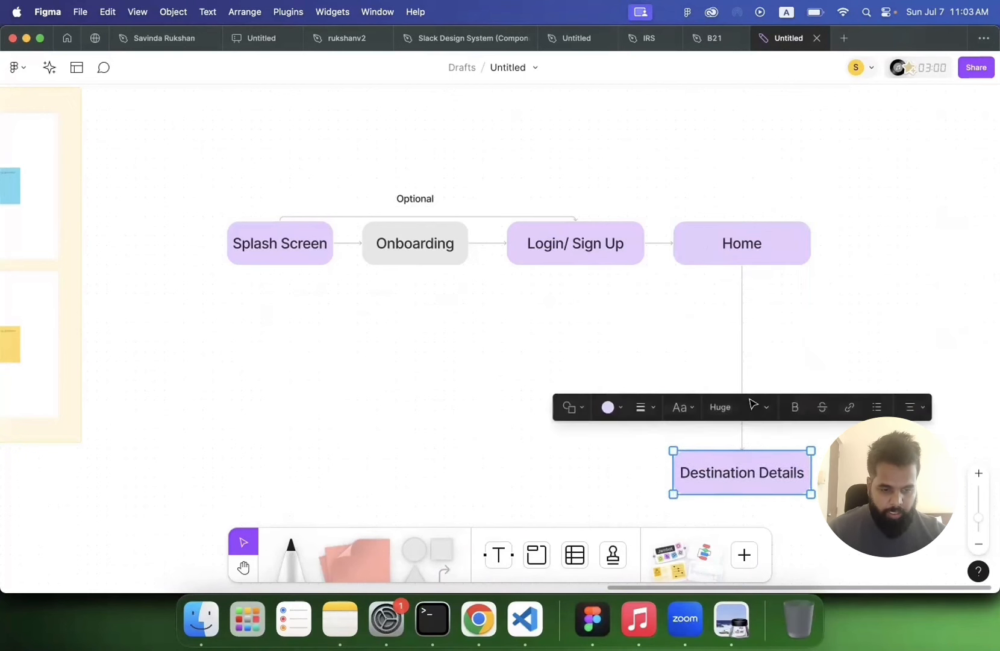
left_click(743, 359)
key("BackSpace")
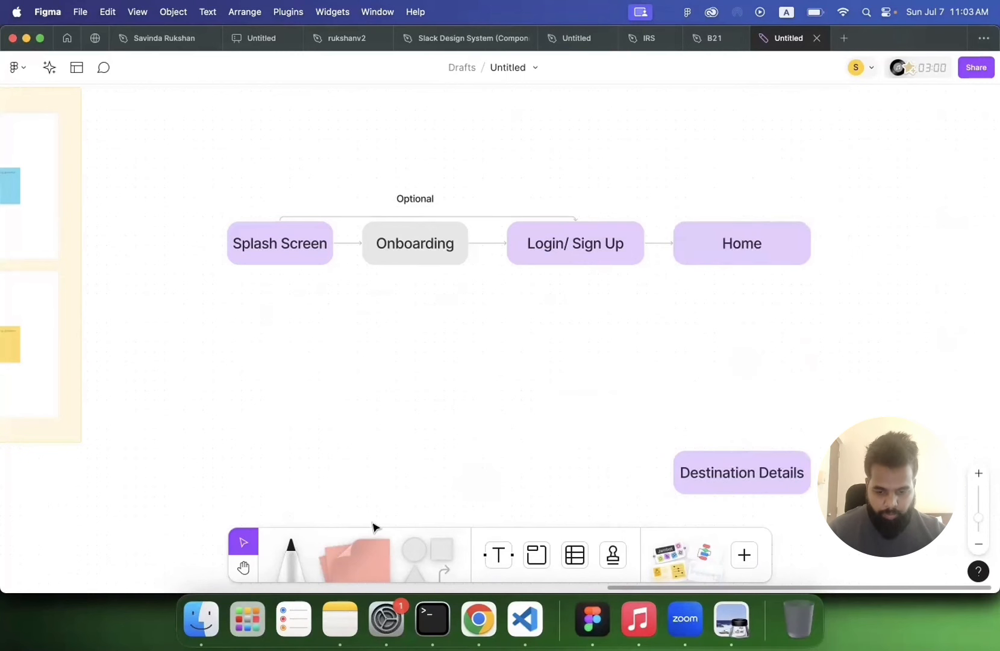
Step: Draw a diamond between Home and Destination Details and set its fill to yellow
left_click(440, 547)
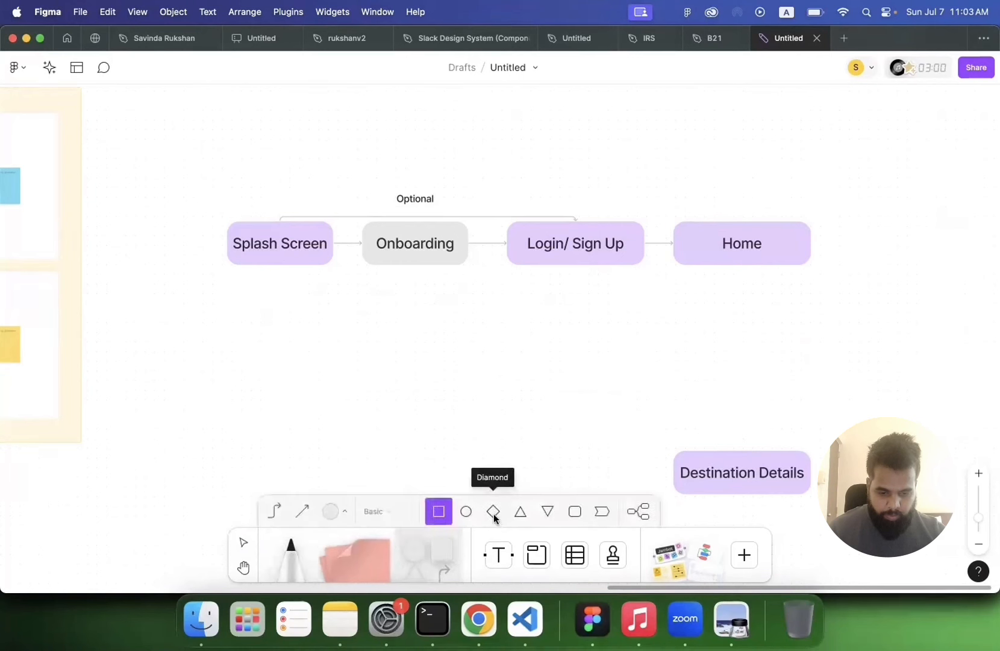
left_click(494, 515)
mouse_move(697, 326)
left_mouse_down()
mouse_move(783, 375)
mouse_move(792, 405)
left_mouse_up()
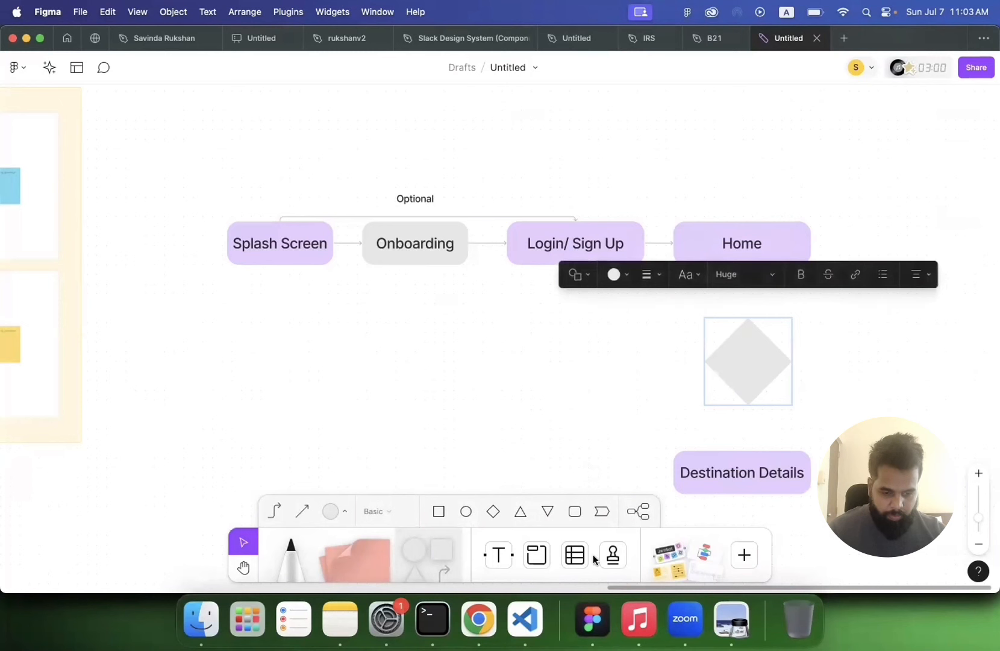
left_click(345, 512)
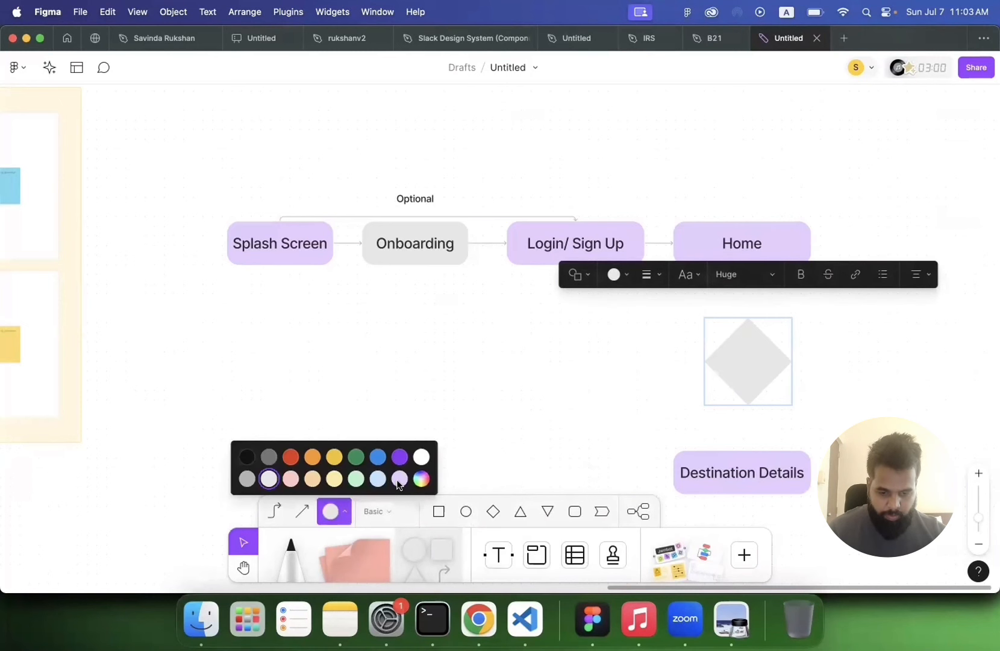
left_click(399, 479)
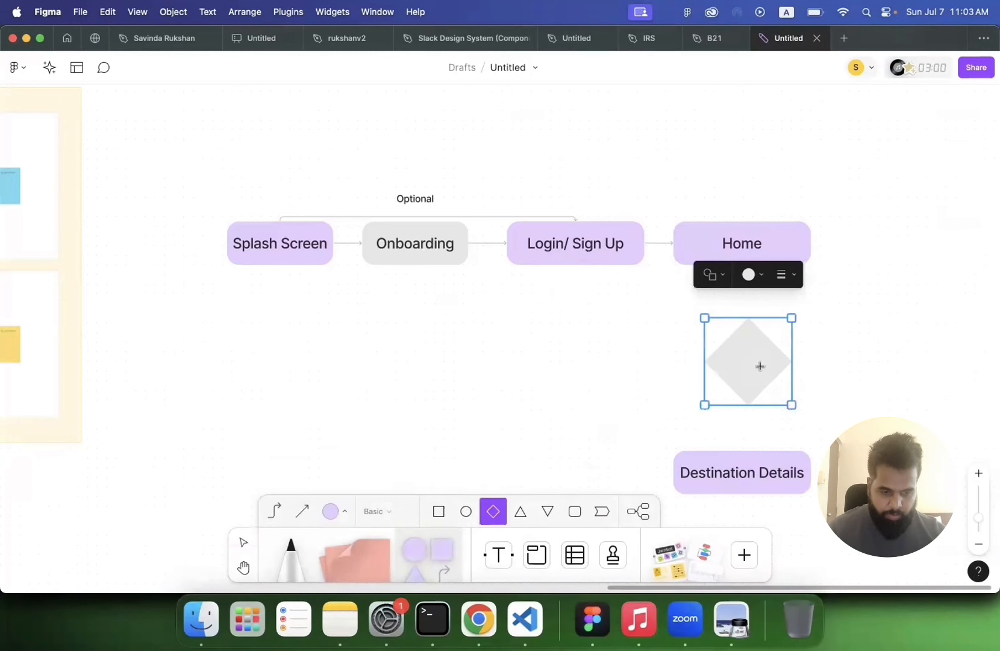
left_click(755, 280)
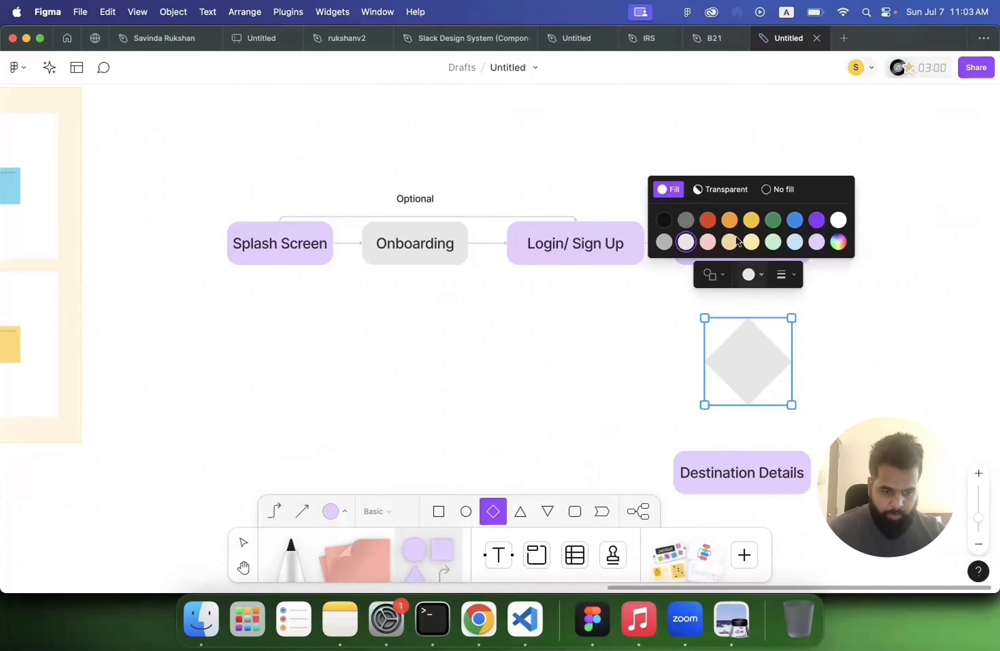
left_click(815, 244)
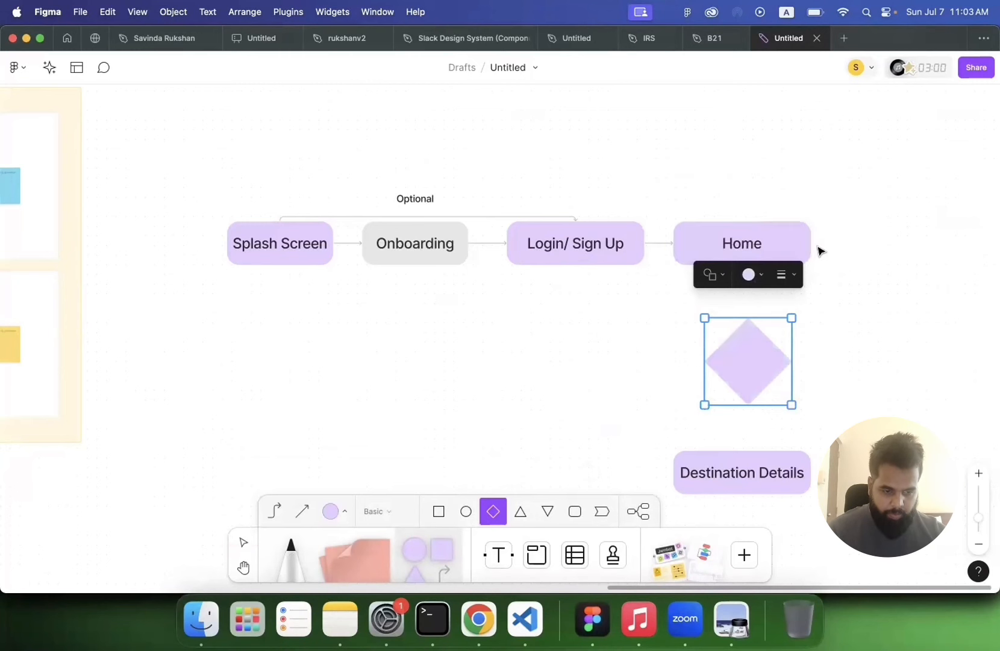
left_click(751, 275)
left_click(751, 221)
left_click_drag(828, 344, 854, 371)
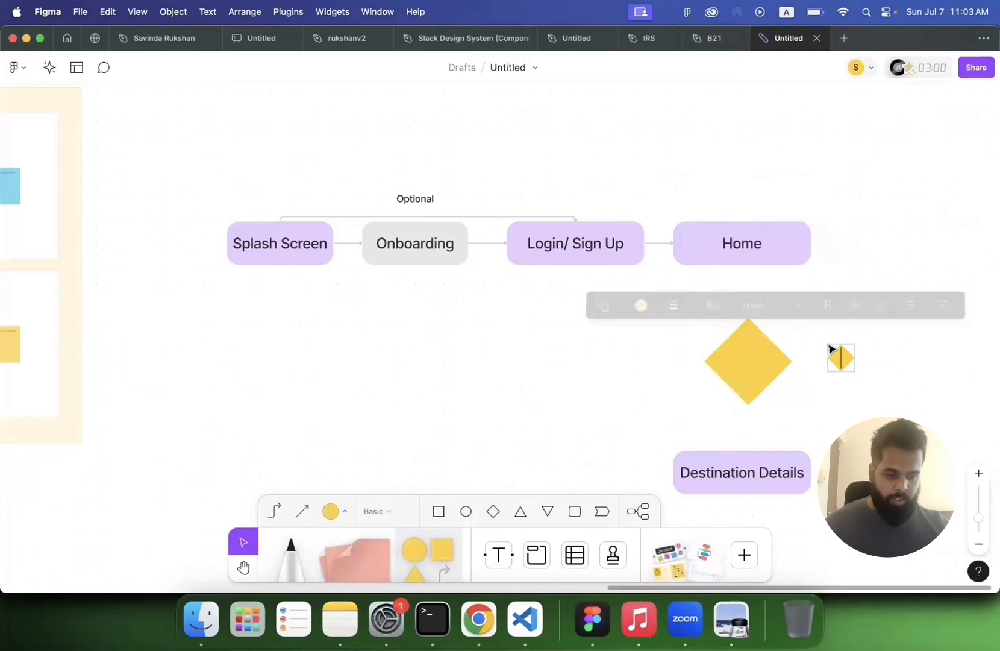
left_click(860, 408)
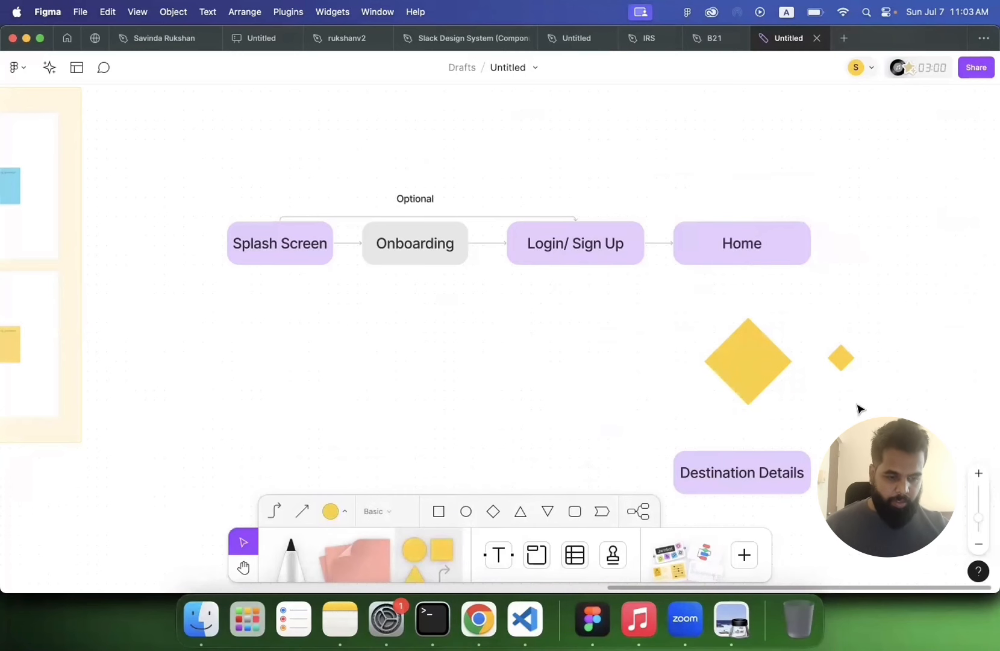
left_click(845, 362)
key("BackSpace")
Step: Label the diamond "User click on destination" and set its text size to Extra large
left_click(748, 363)
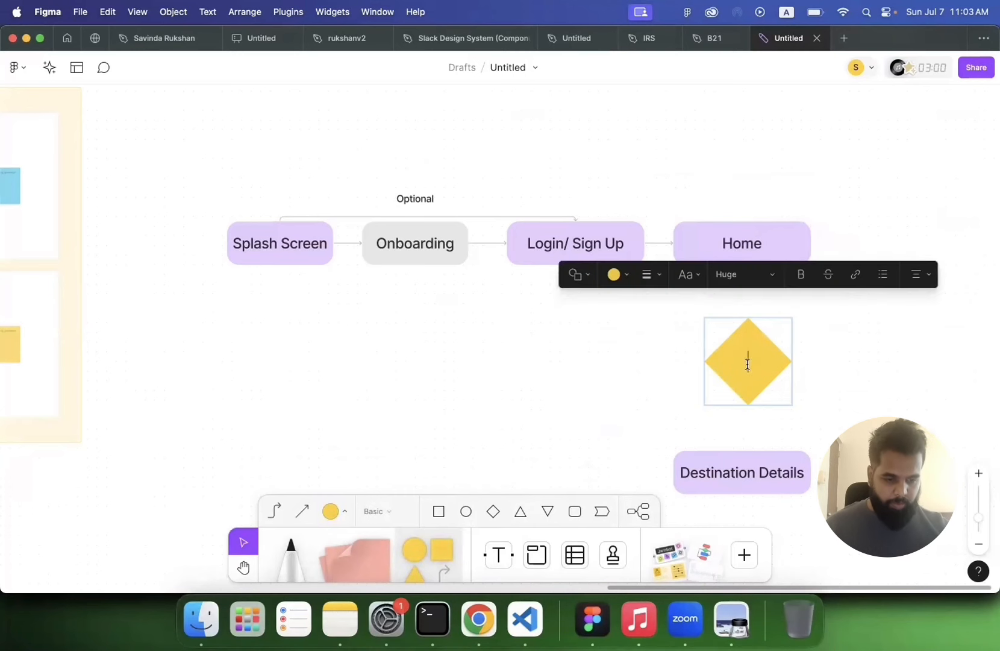
type("User click on")
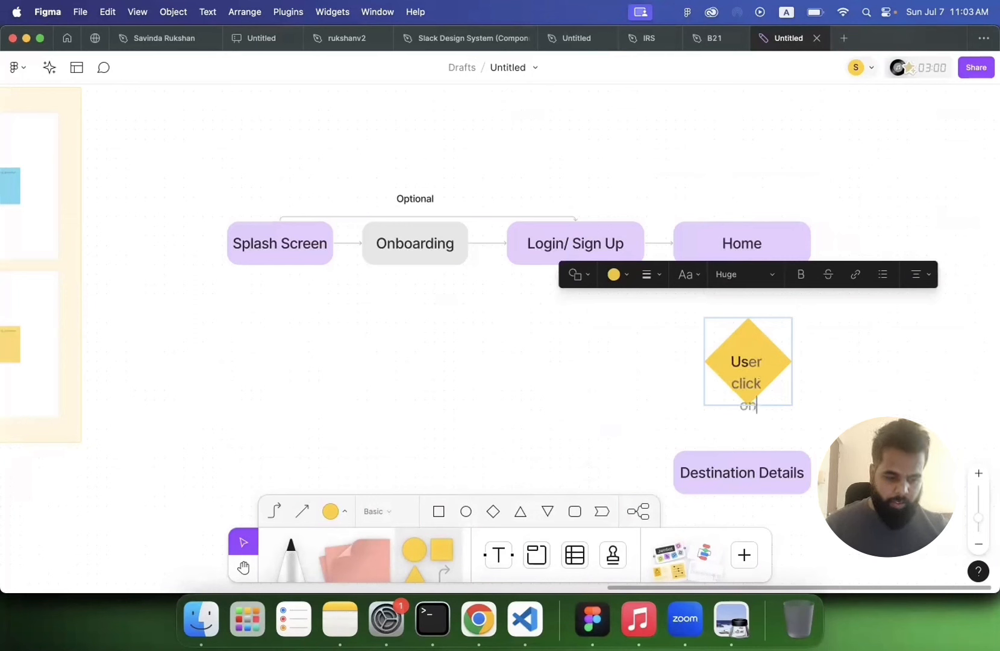
key("super+a")
left_click(769, 275)
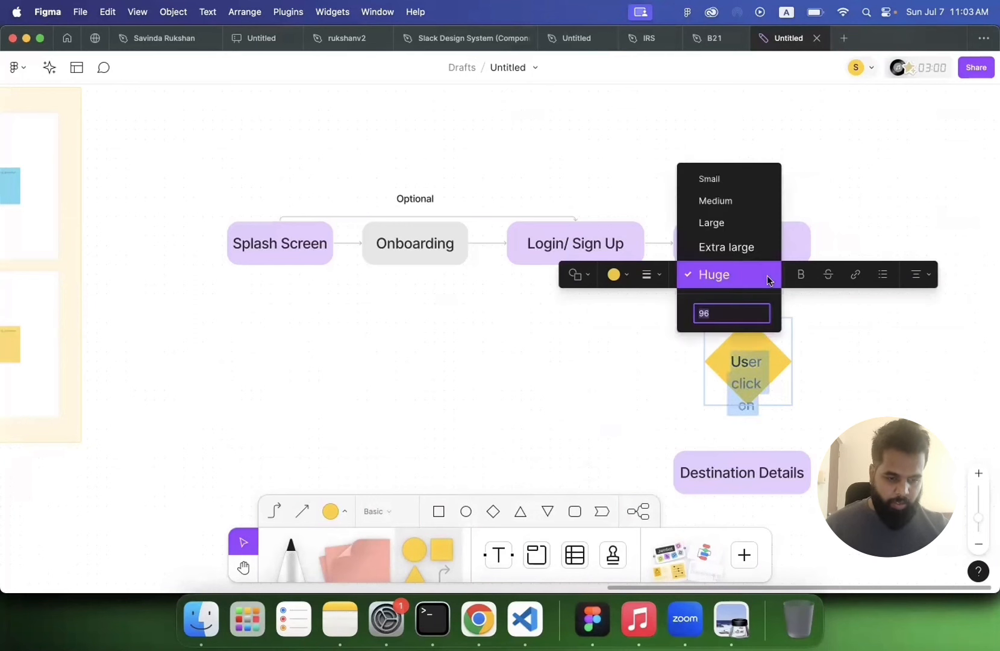
left_click(721, 223)
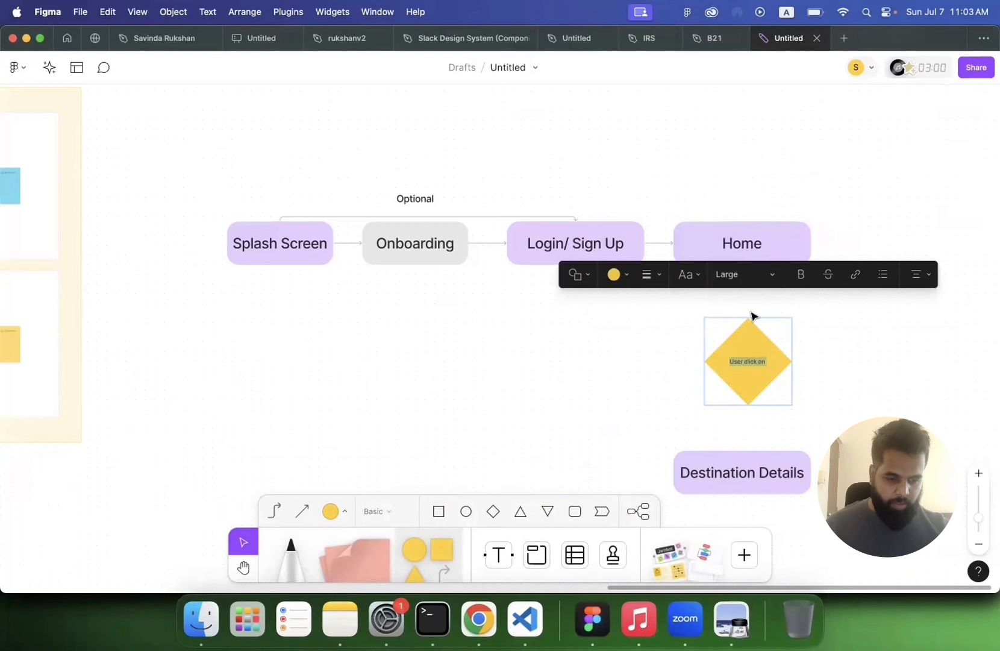
left_click(744, 276)
left_click(735, 295)
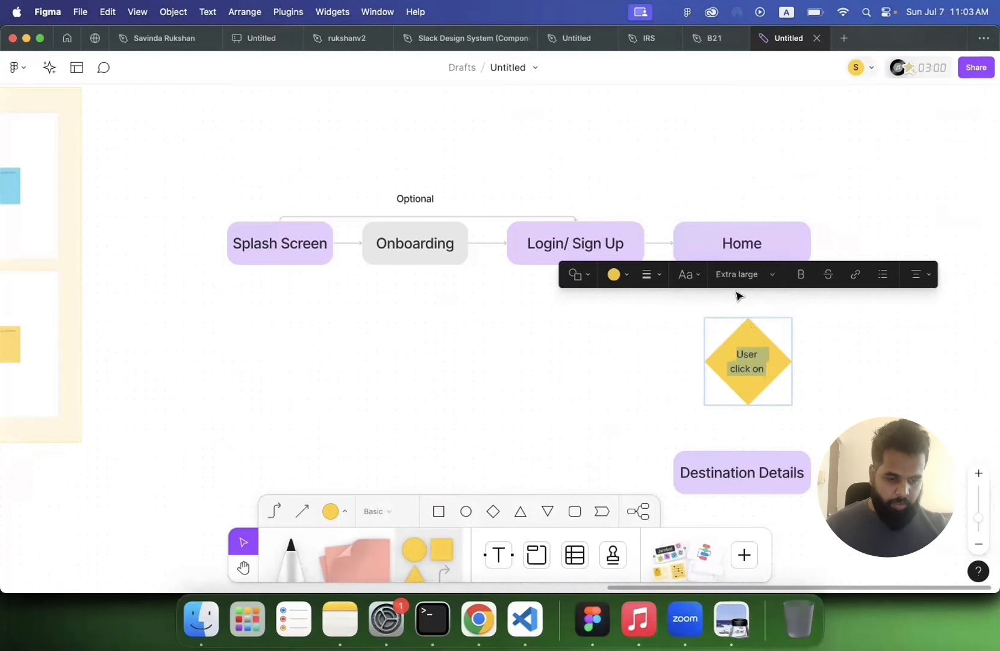
left_click(764, 369)
type("dest")
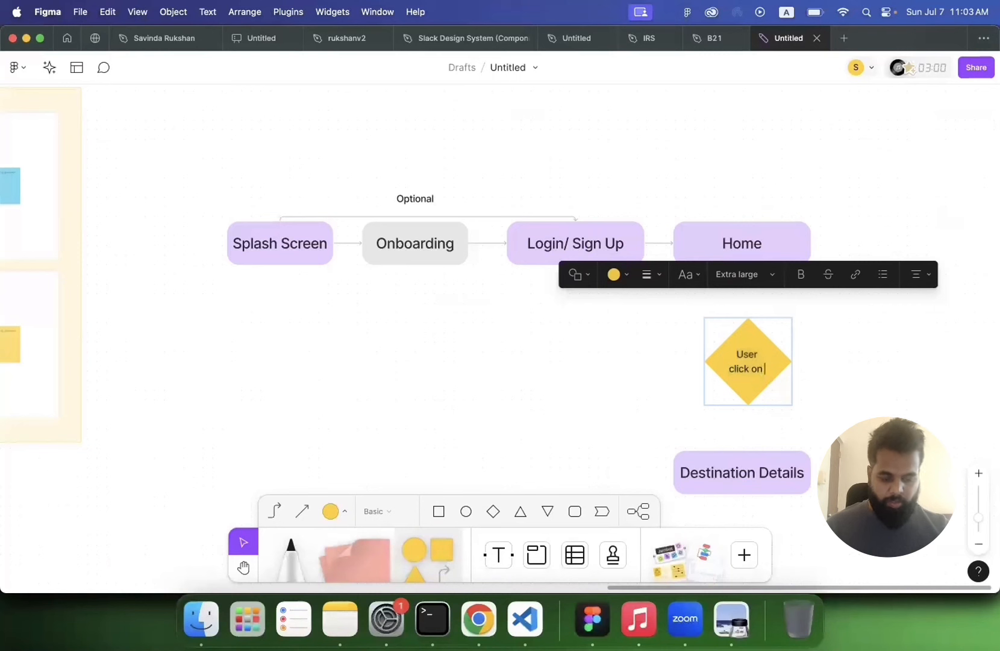
type("ination item")
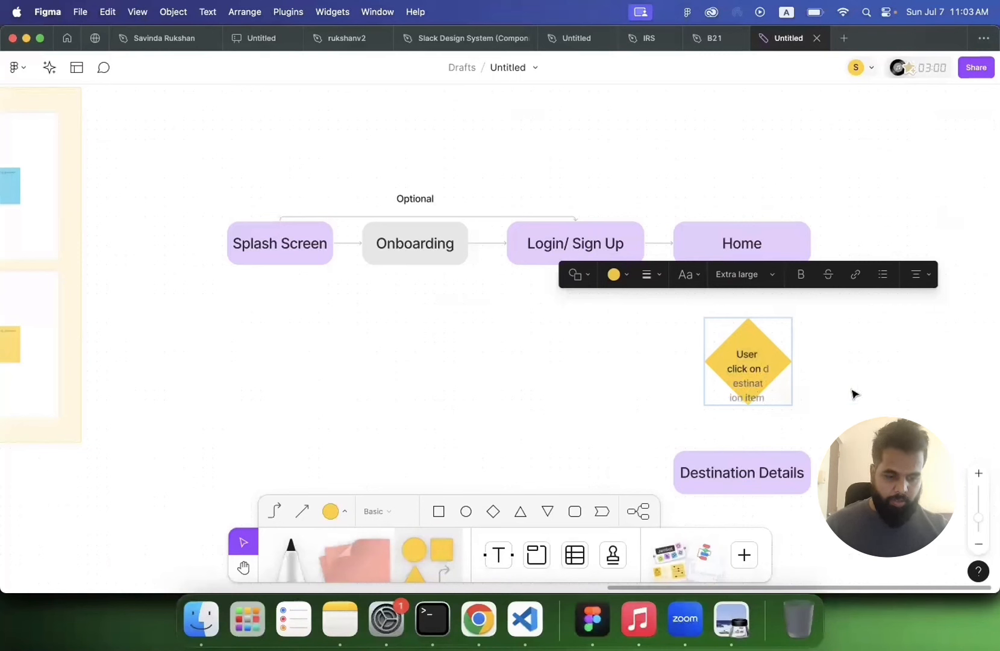
left_click(867, 395)
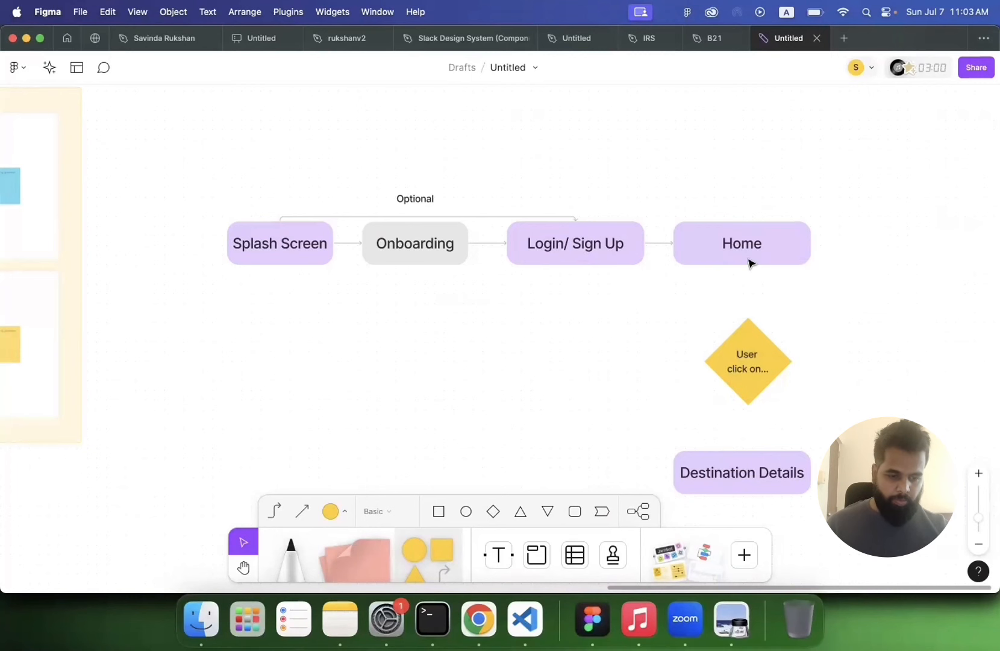
Step: Connect Home to the diamond and the diamond to Destination Details with connectors
left_click(750, 261)
left_click(275, 512)
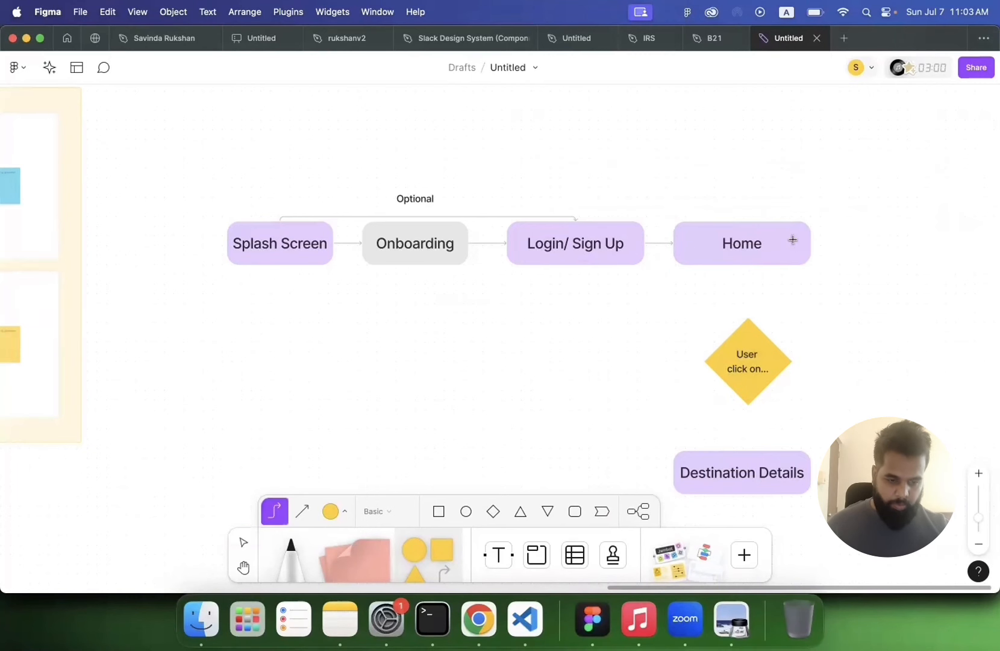
left_click_drag(744, 260, 748, 330)
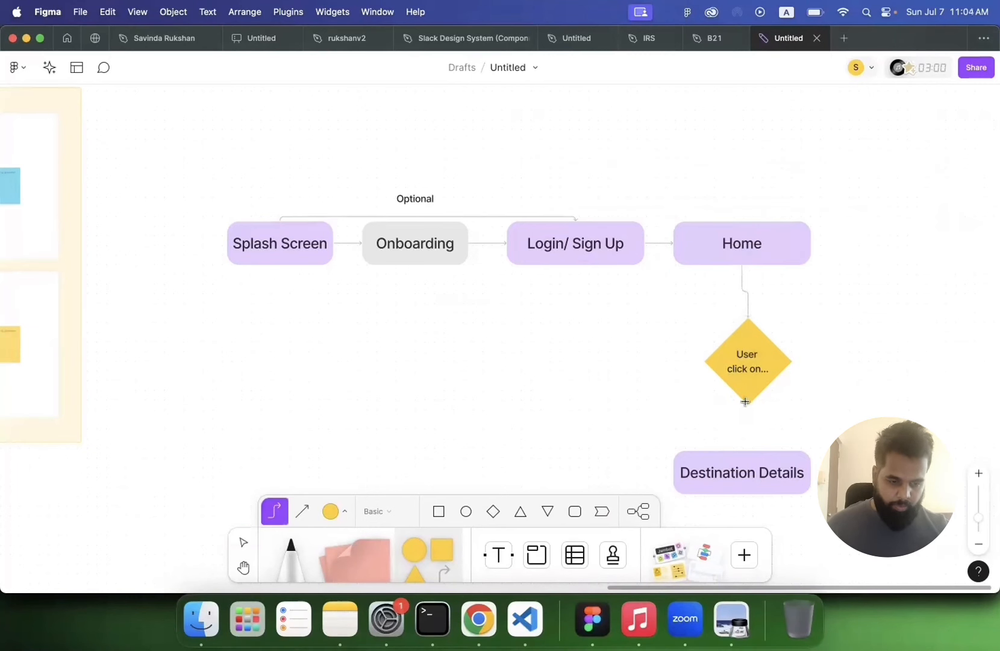
left_click_drag(748, 421, 747, 459)
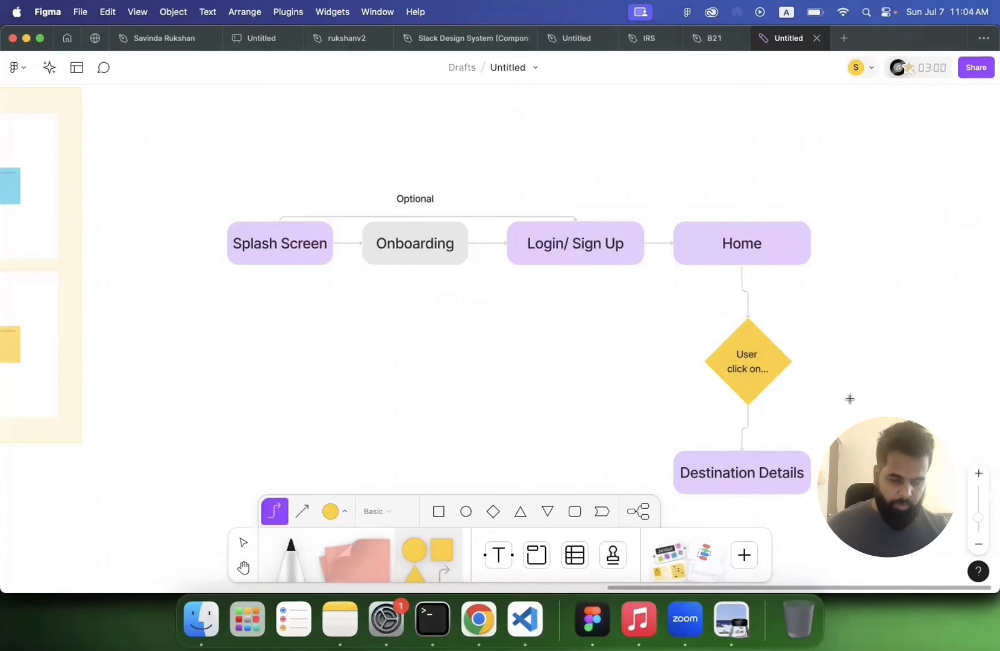
key("Escape")
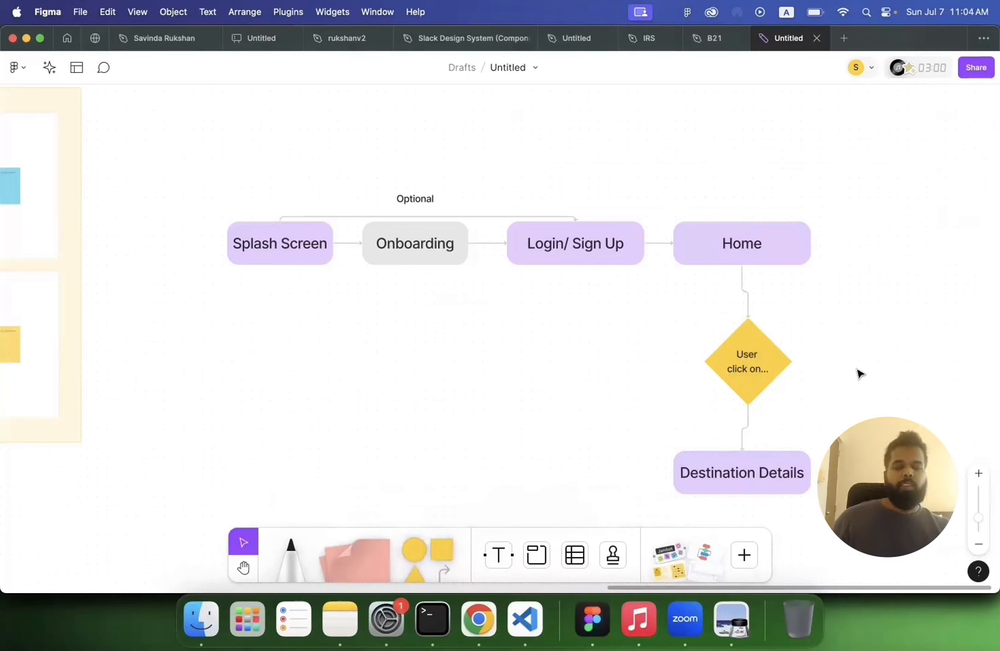
Step: Move the diamond and the Destination Details box so they line up vertically below Home, with Destination Details slightly lower
scroll(860, 373, "down", 2)
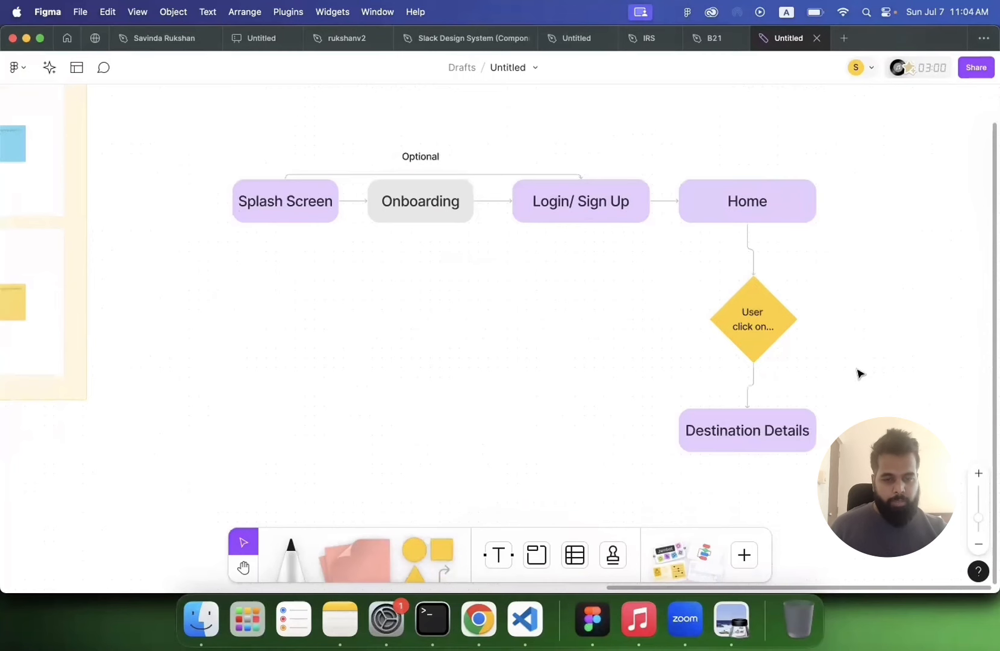
scroll(860, 374, "down", 3)
scroll(812, 373, "down", 2)
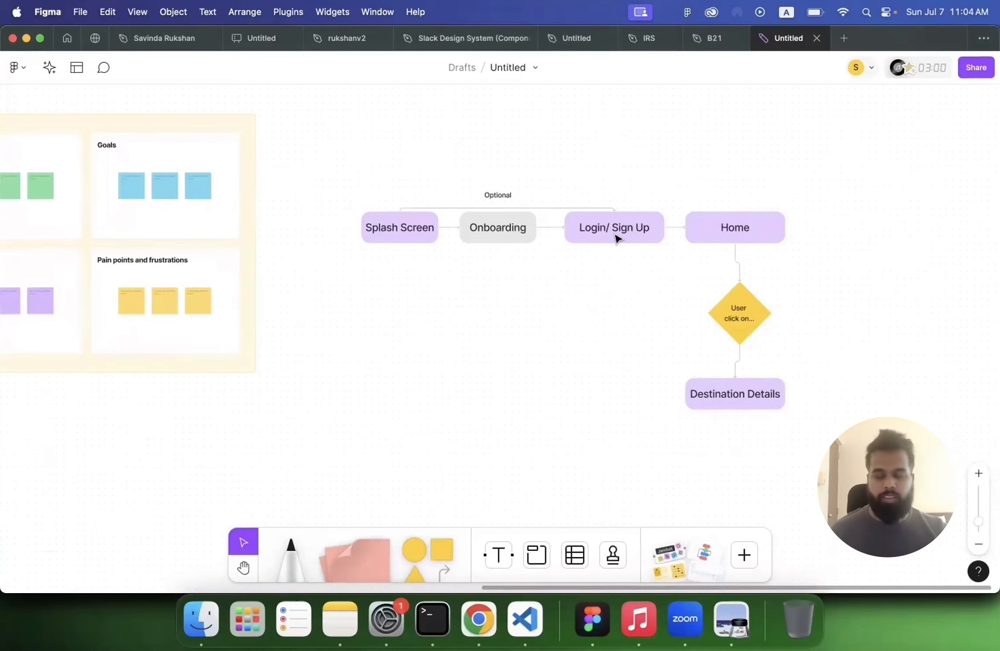
scroll(616, 238, "up", 5)
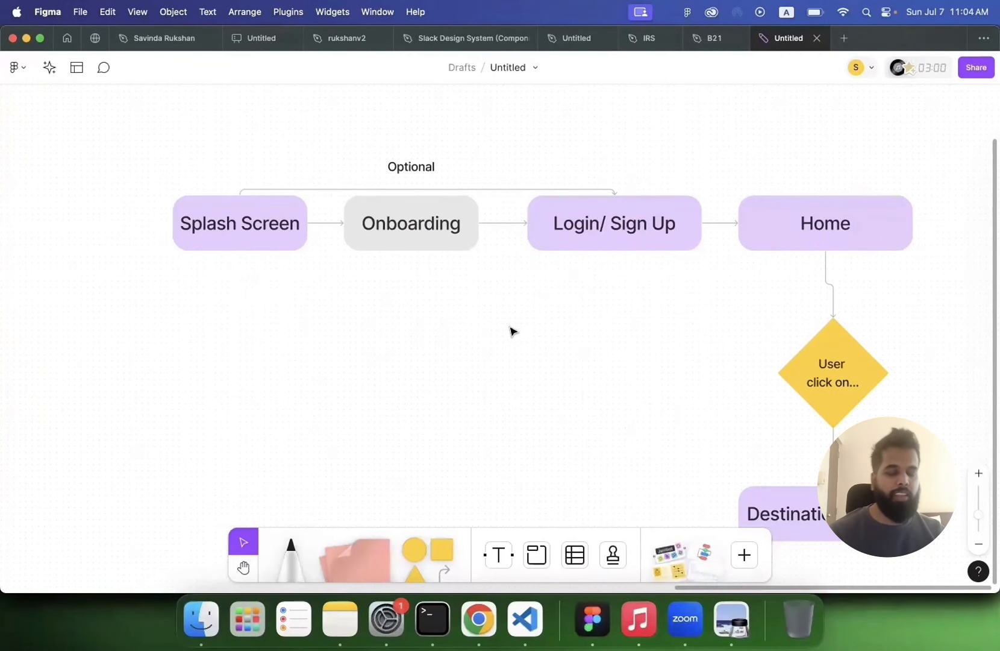
scroll(511, 331, "down", 3)
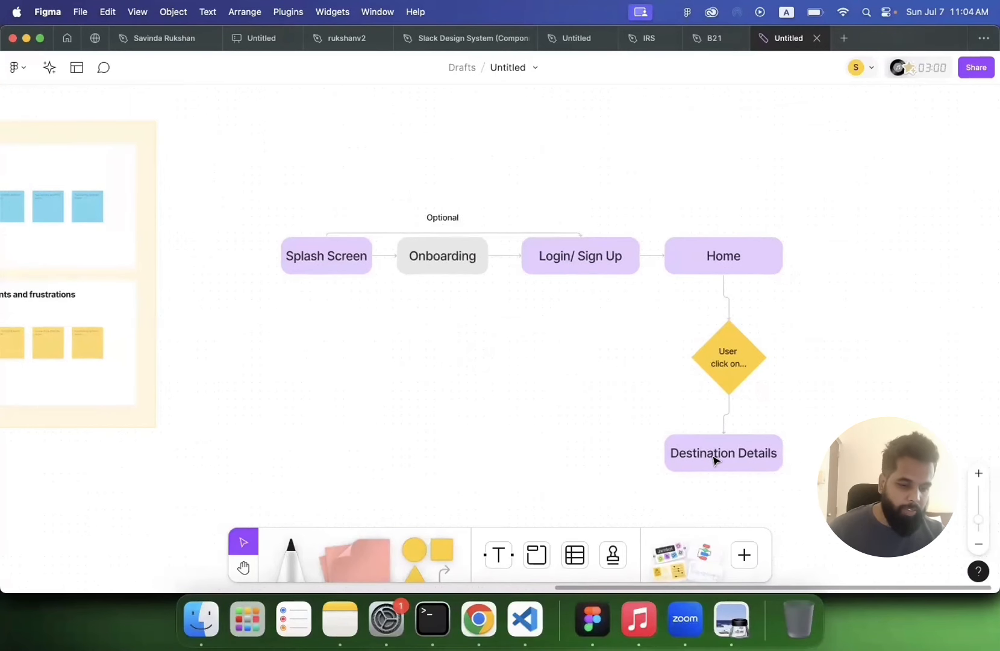
left_click_drag(714, 460, 720, 466)
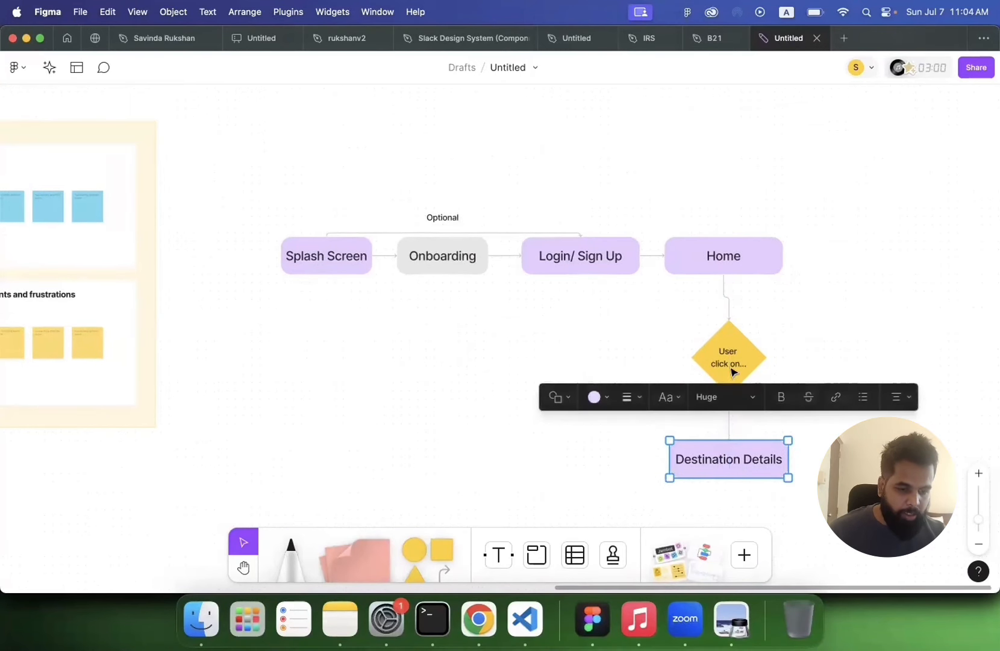
left_click(728, 365)
left_click_drag(726, 363, 726, 367)
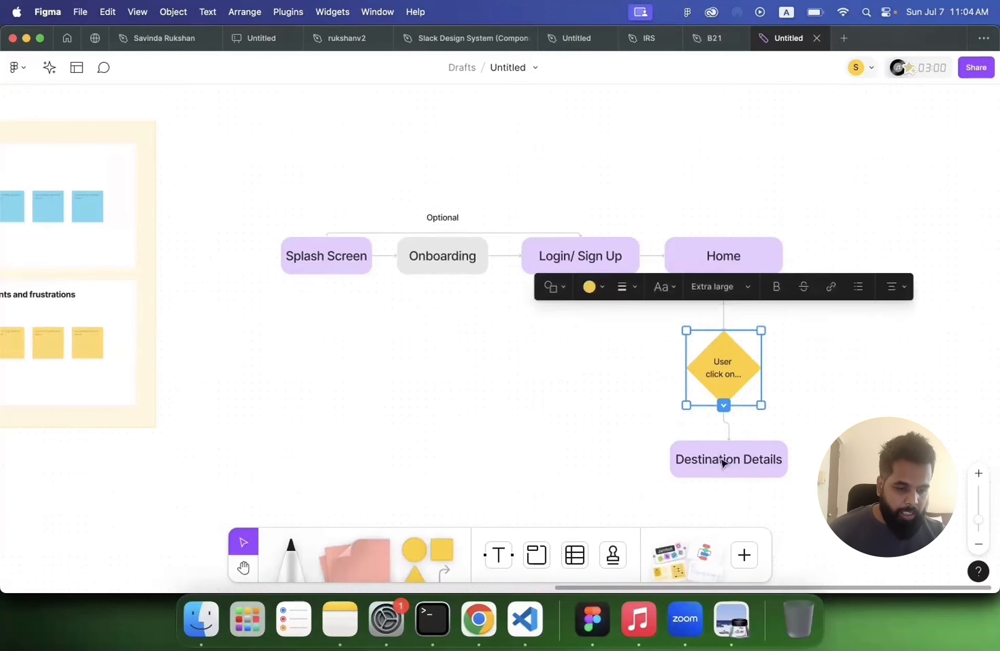
left_click_drag(723, 460, 722, 481)
left_click(489, 358)
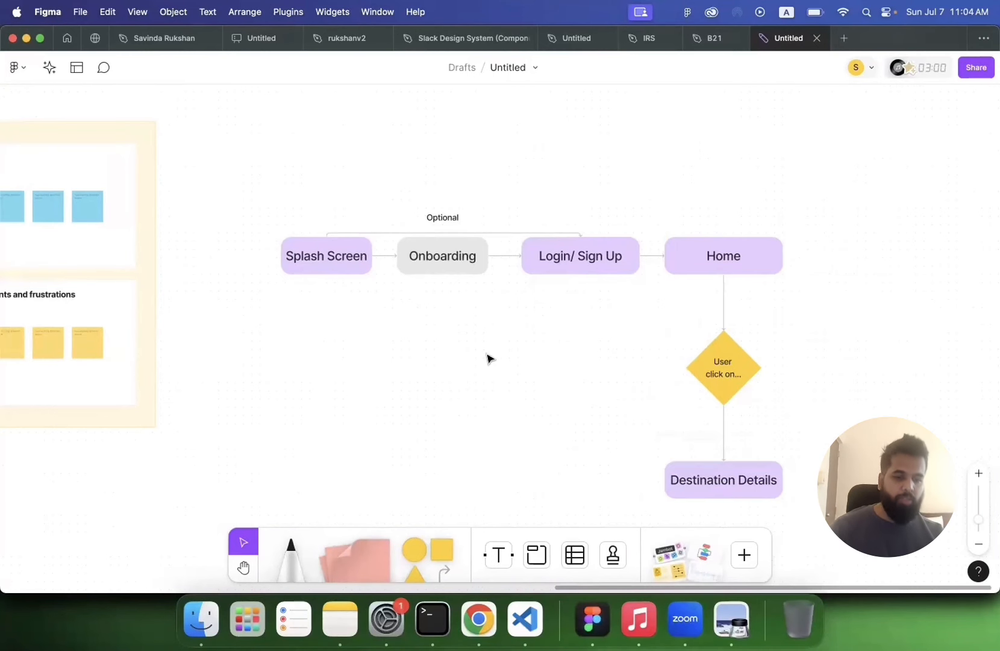
scroll(489, 358, "down", 2)
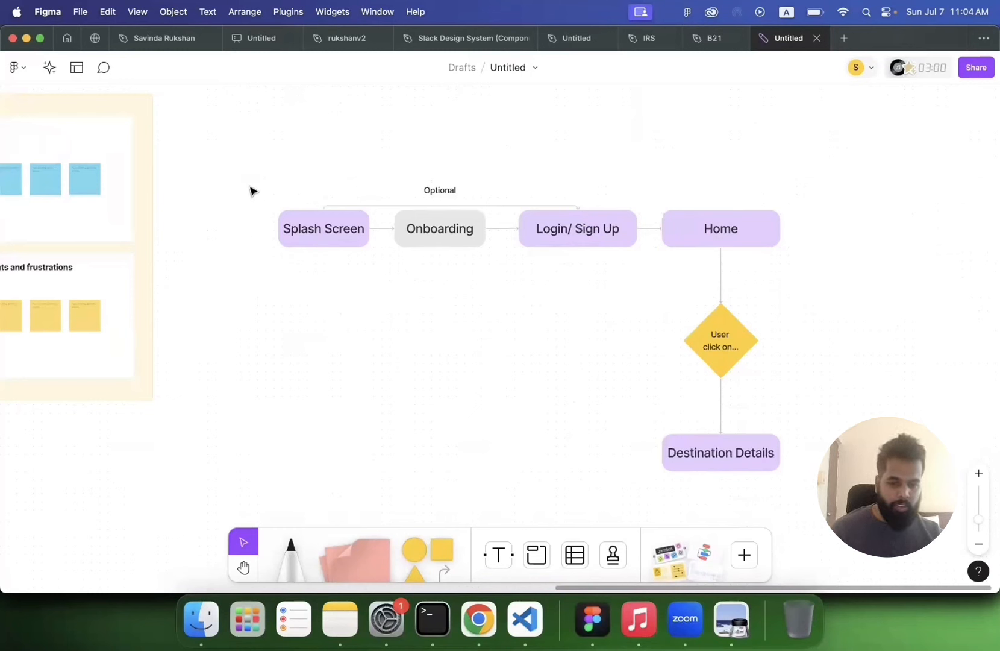
left_click_drag(250, 190, 814, 506)
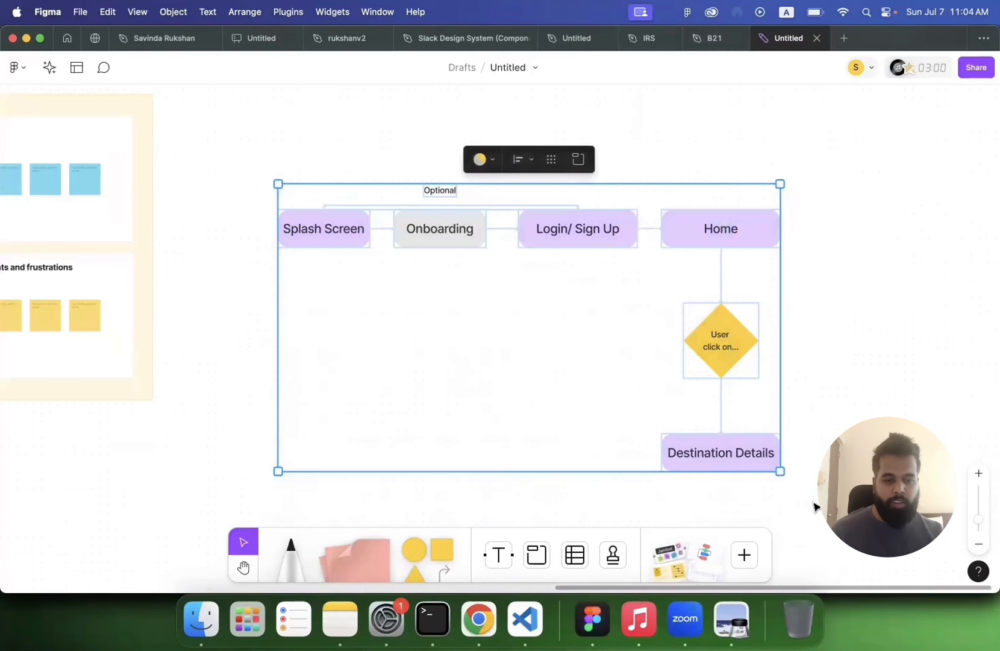
left_click(319, 242)
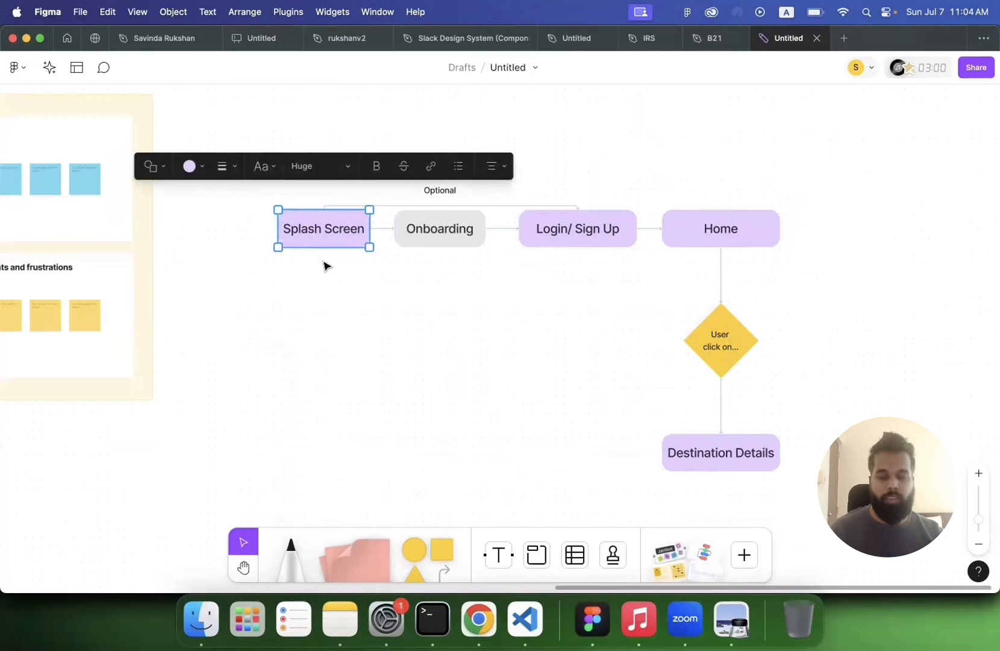
left_click(434, 239)
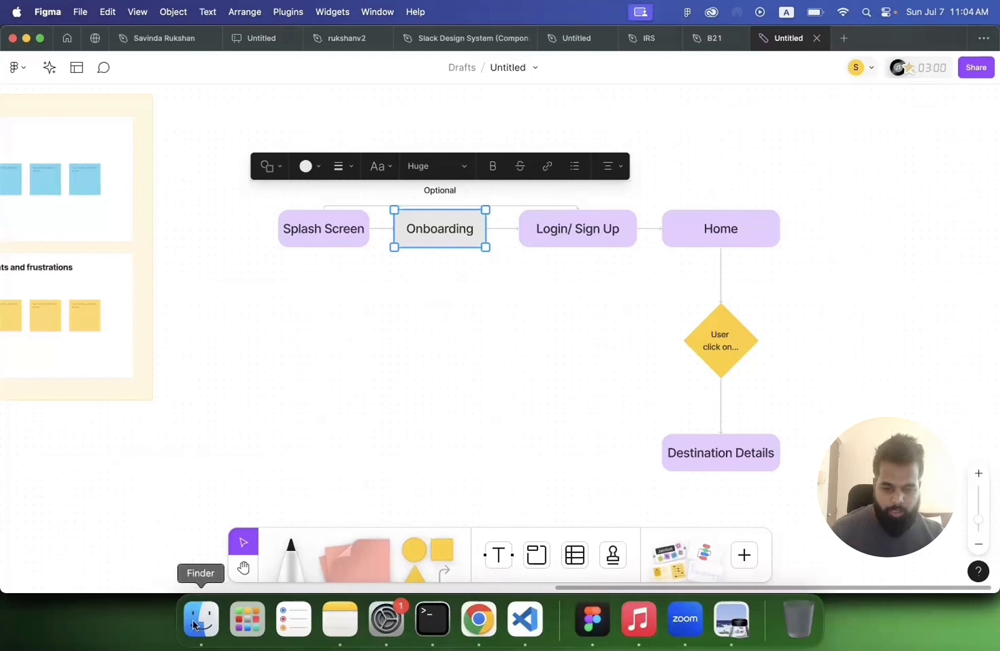
Step: Open lecture 3.pdf from the ICITB folder, examine the reference flow sketch on page 153, and return to the board
left_click(213, 627)
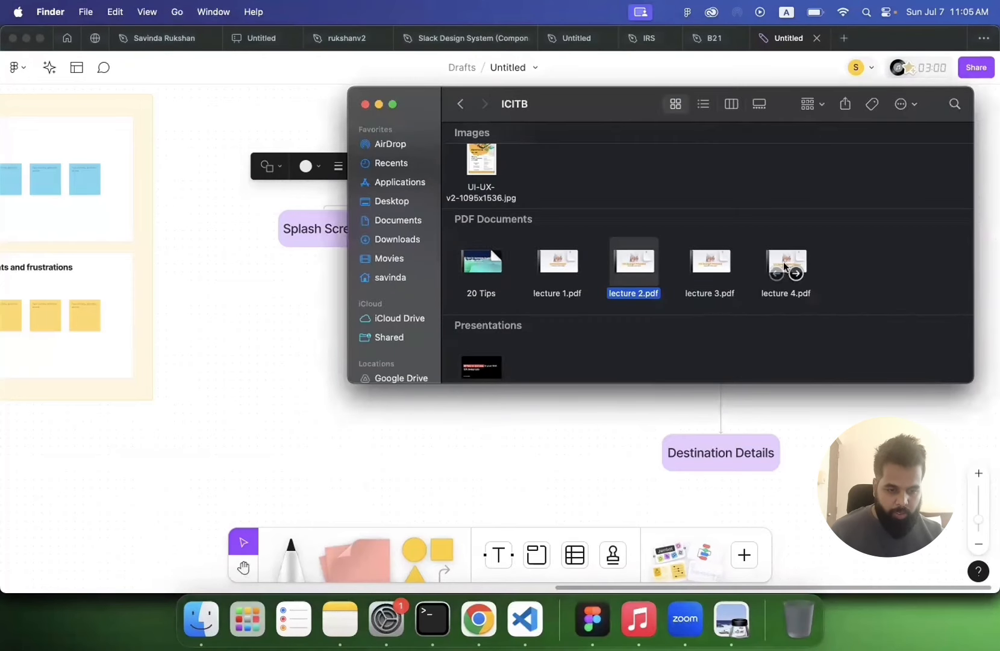
left_click(784, 263)
double_click(708, 262)
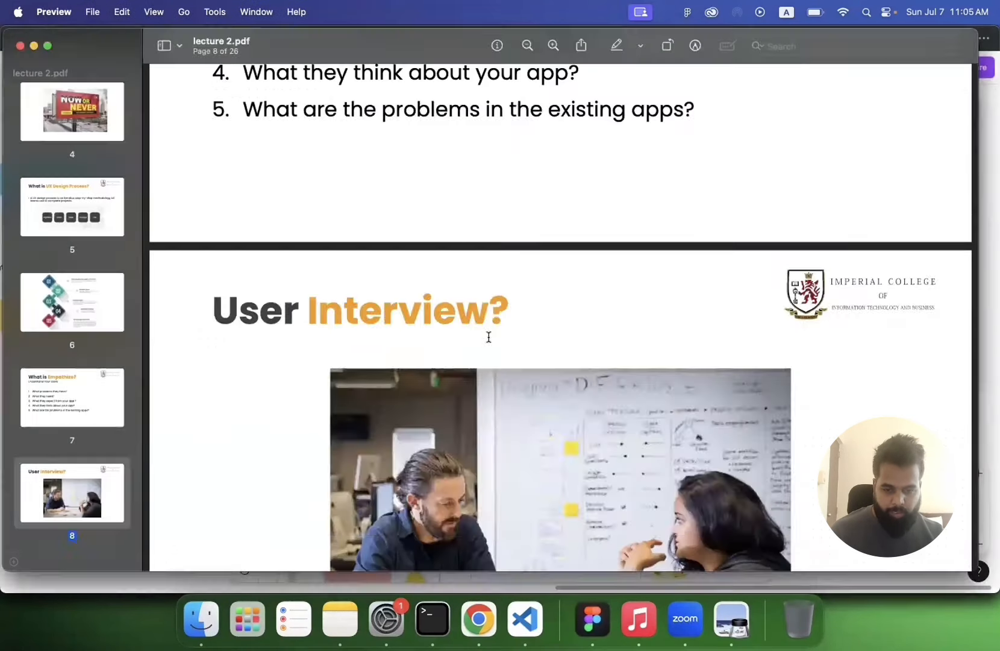
scroll(121, 253, "down", 10)
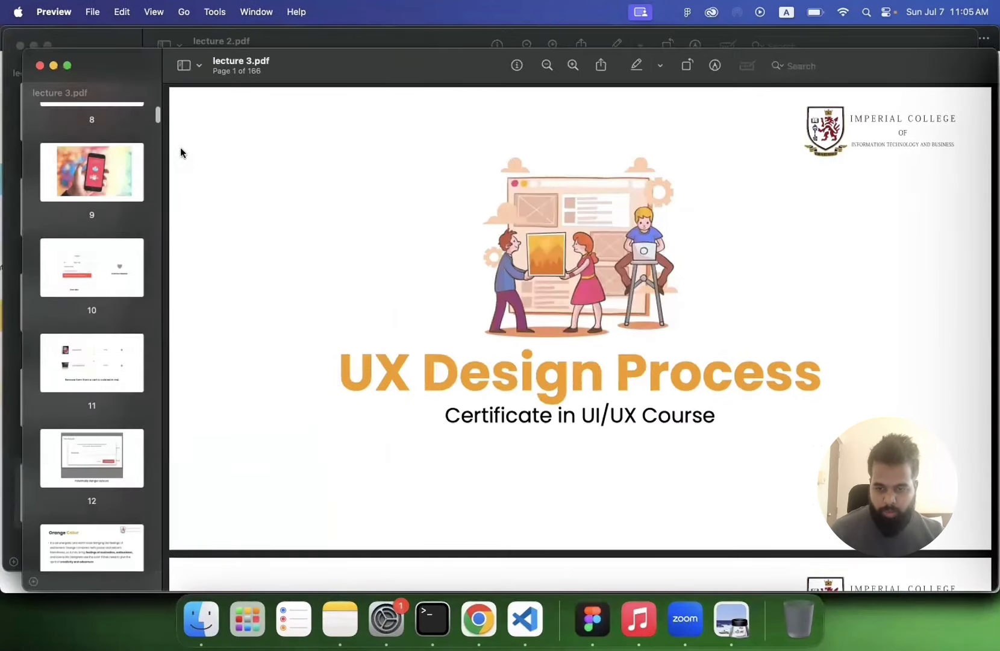
left_click_drag(159, 119, 172, 534)
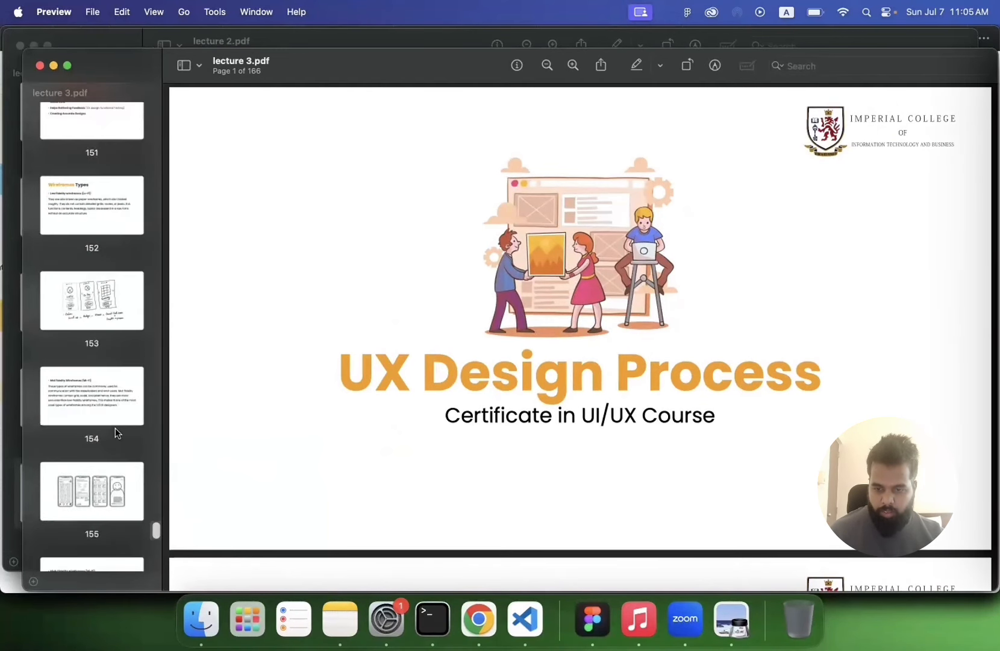
left_click(106, 303)
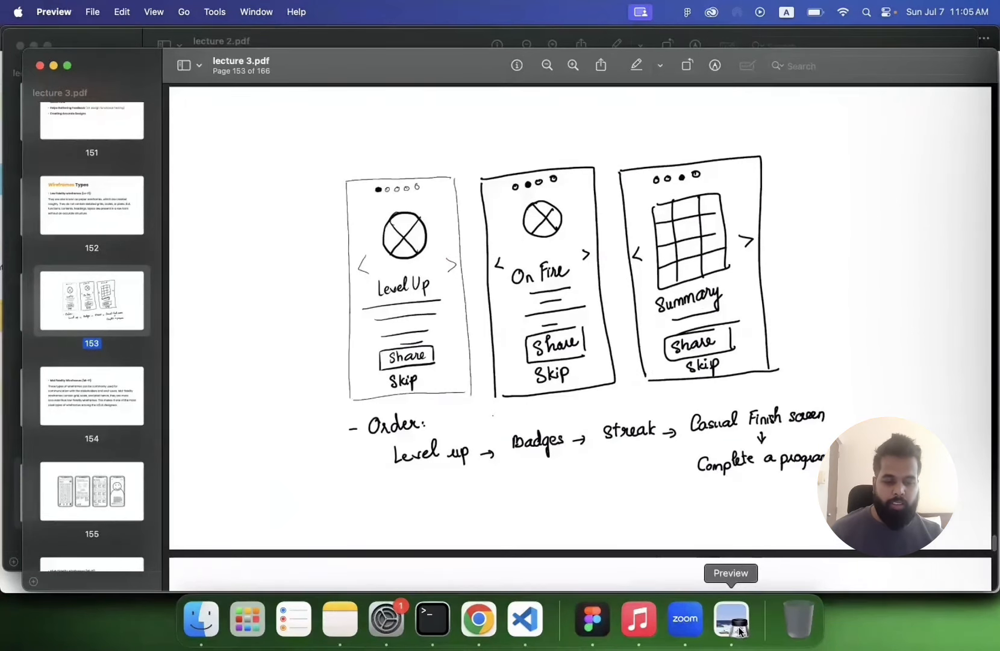
left_click(592, 617)
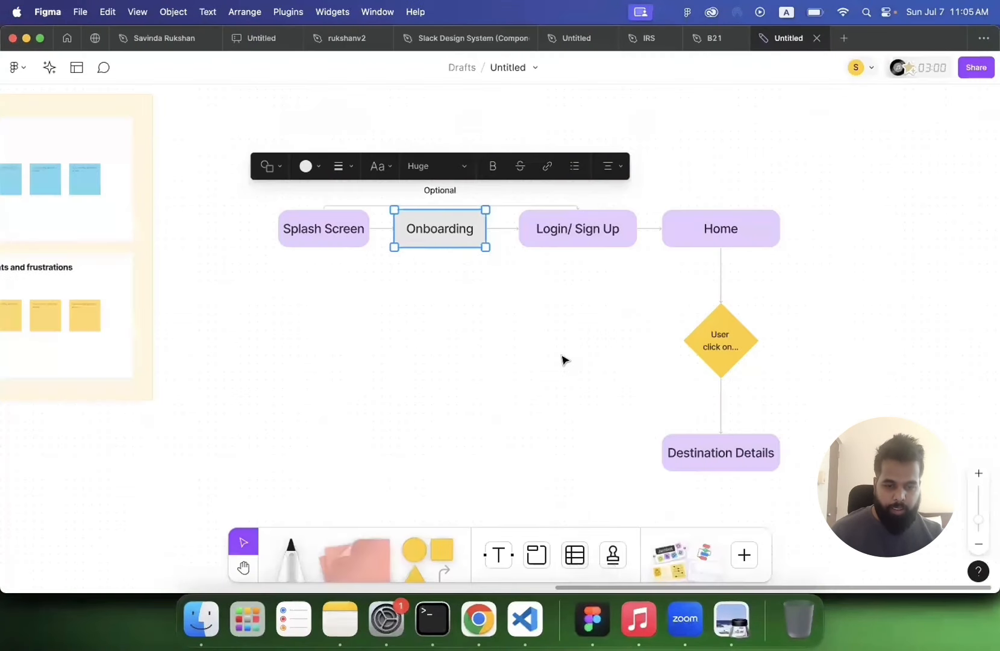
Step: Append "[2]" to the Login/ Sign Up box label so it reads "Login/ Sign Up [2]"
left_click(569, 237)
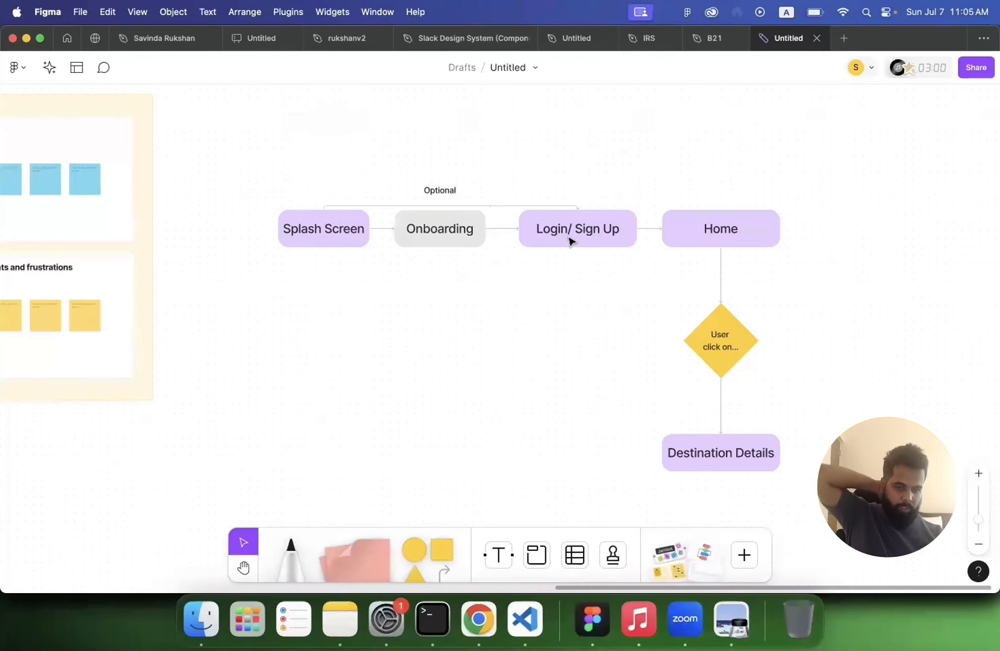
left_click(568, 235)
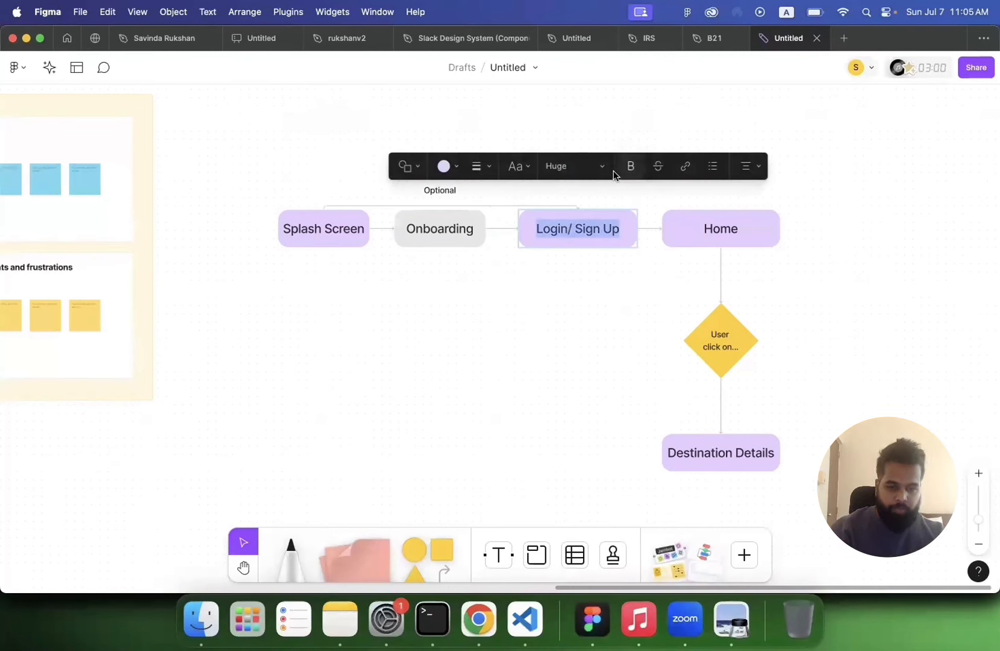
left_click(621, 225)
type("[")
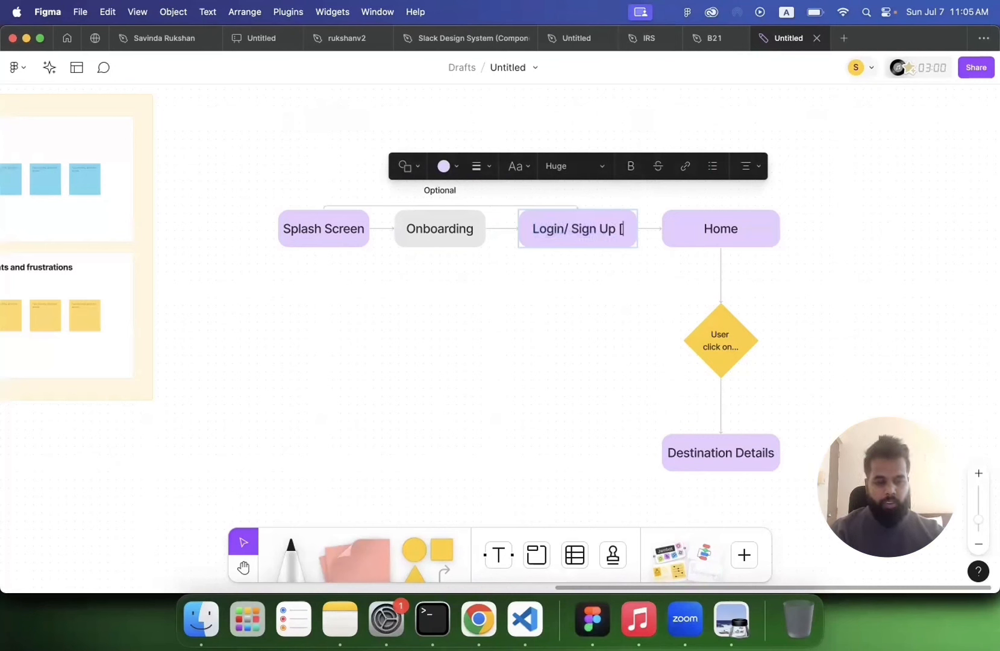
type("2]")
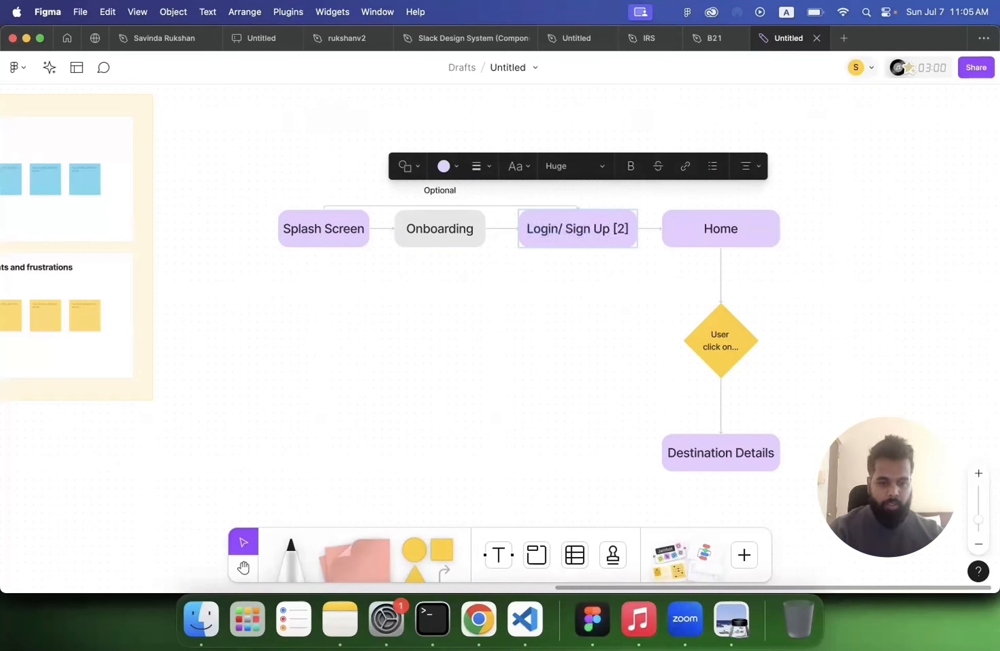
left_click(646, 328)
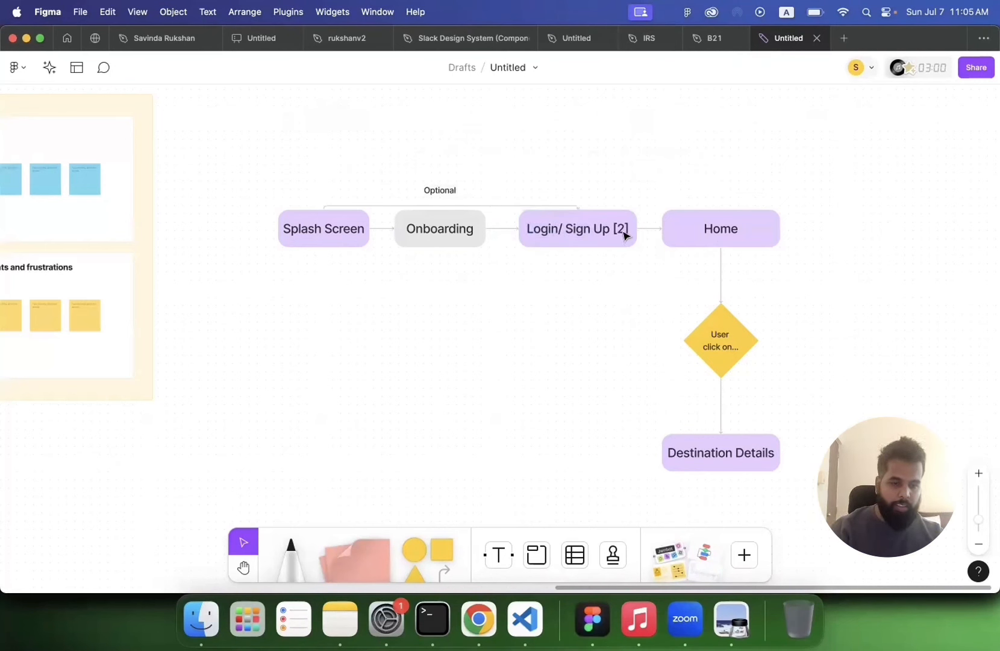
Step: Add a second line "[Display travel destinations]" to the Home box label
double_click(724, 223)
left_click(747, 230)
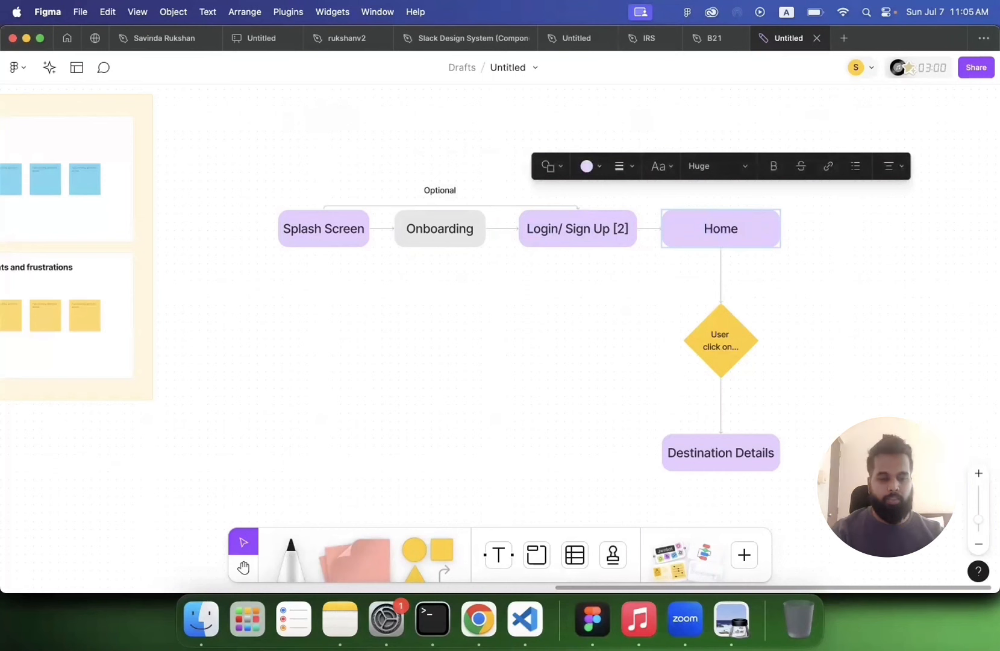
type("[Disp")
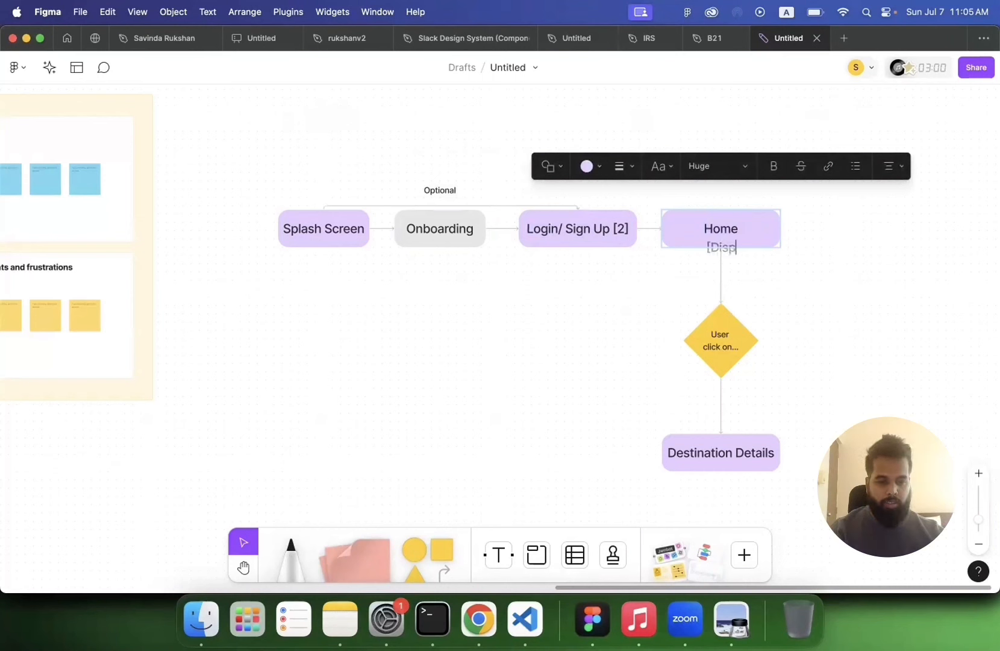
type("lay trave")
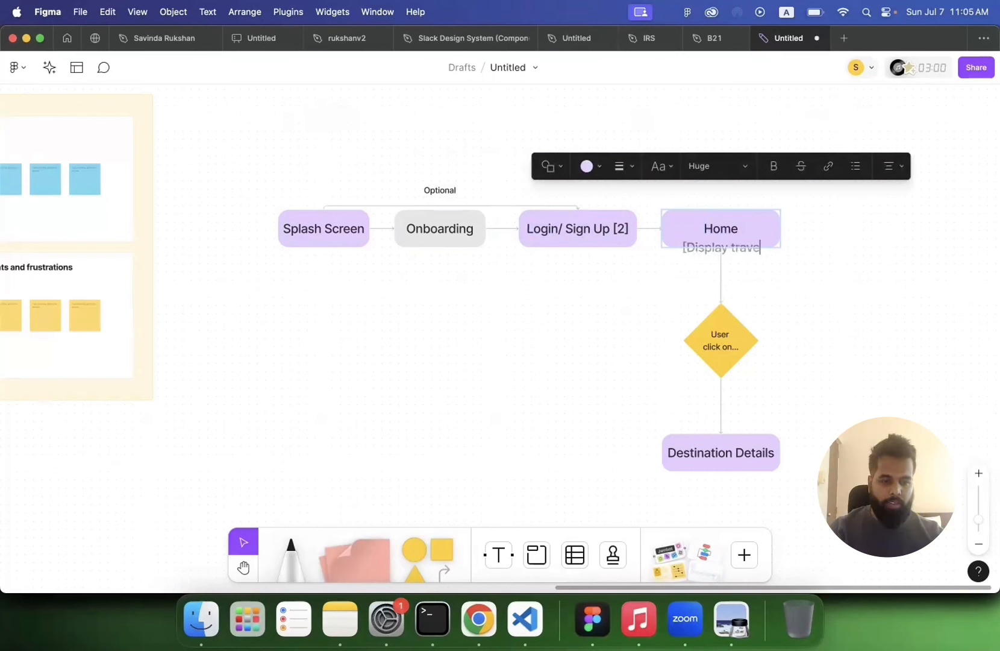
type("l dest")
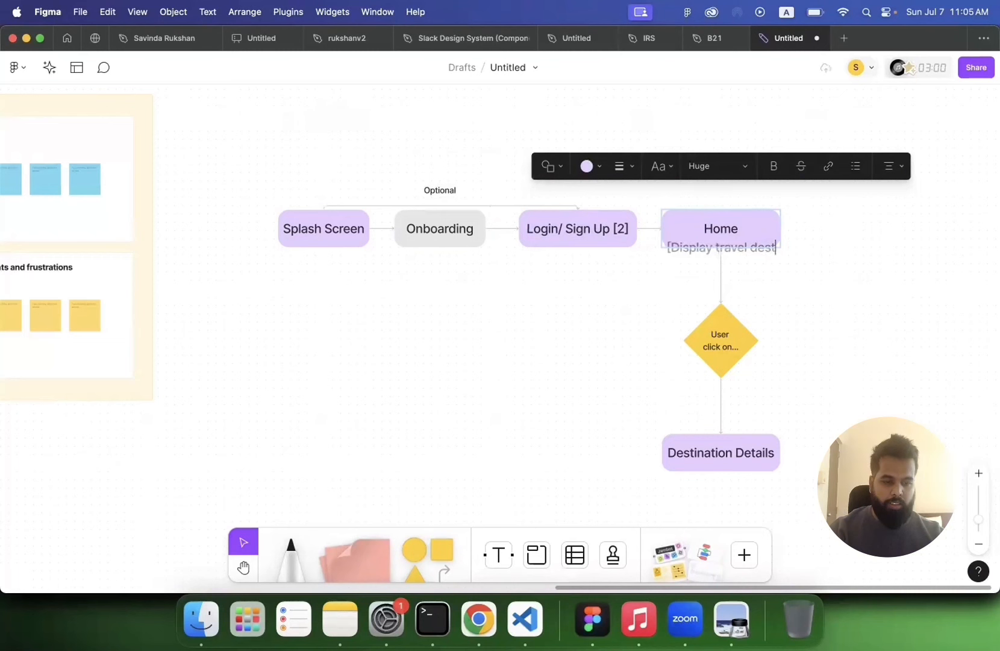
type("inations")
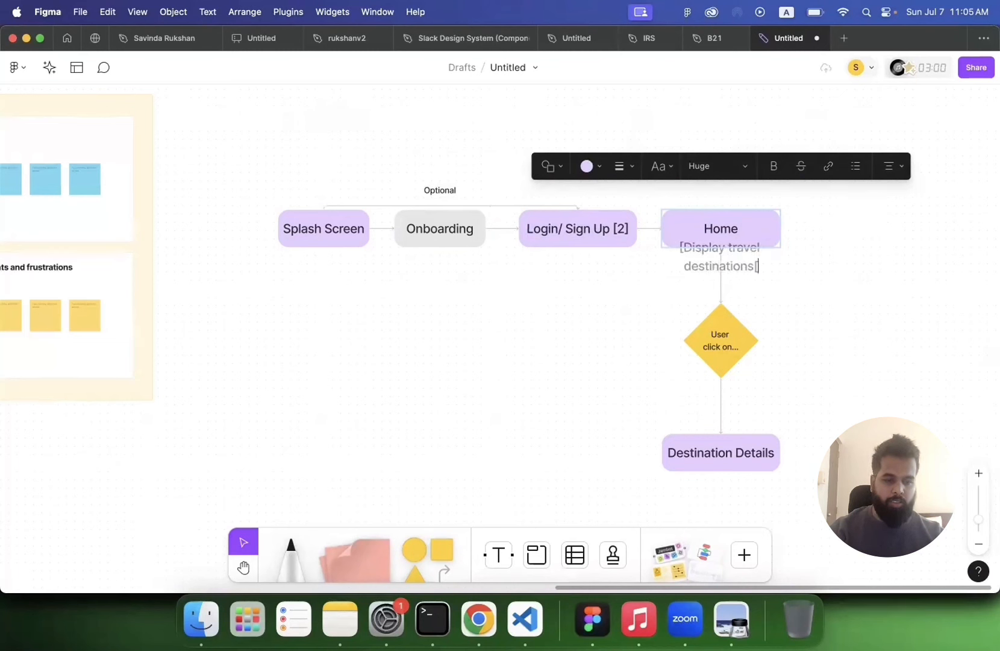
type("]")
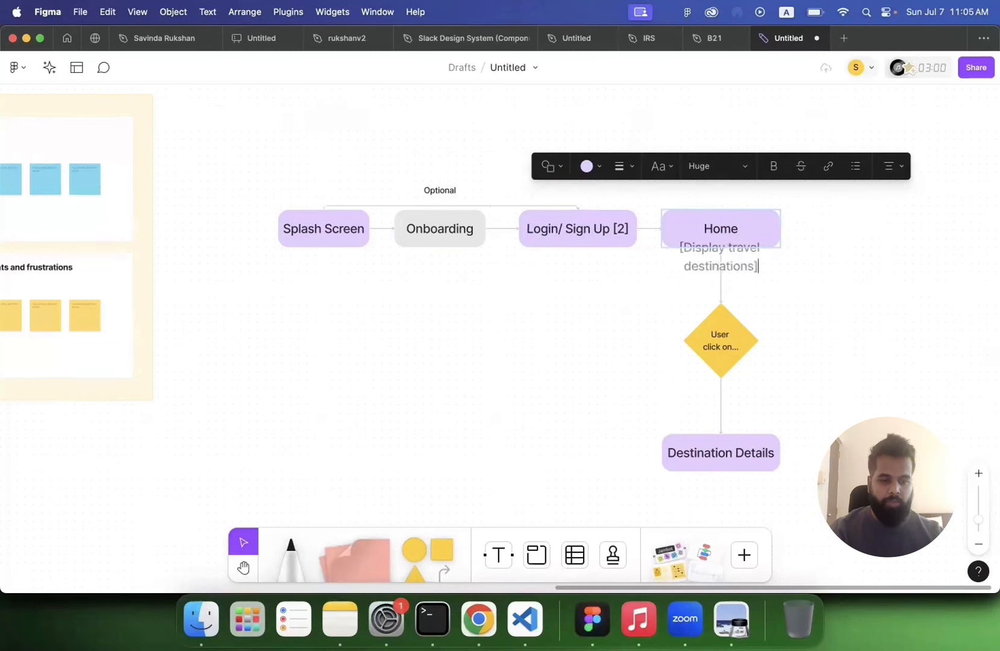
left_click(810, 265)
Step: Enlarge the Home box upward so its two-line label fits
left_click(736, 223)
left_click(736, 223)
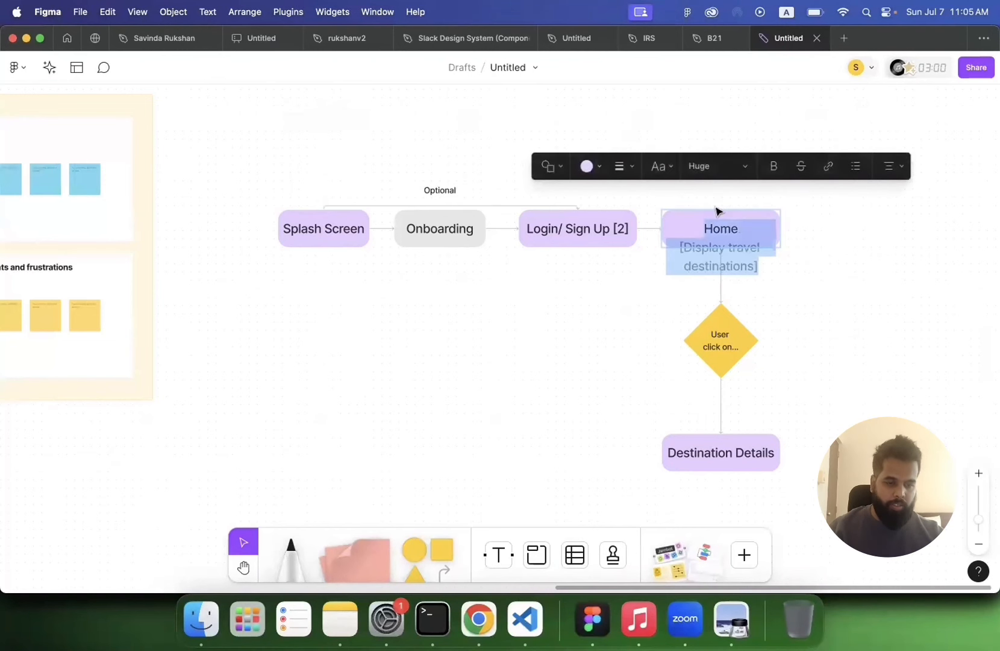
left_click(856, 261)
left_click(723, 214)
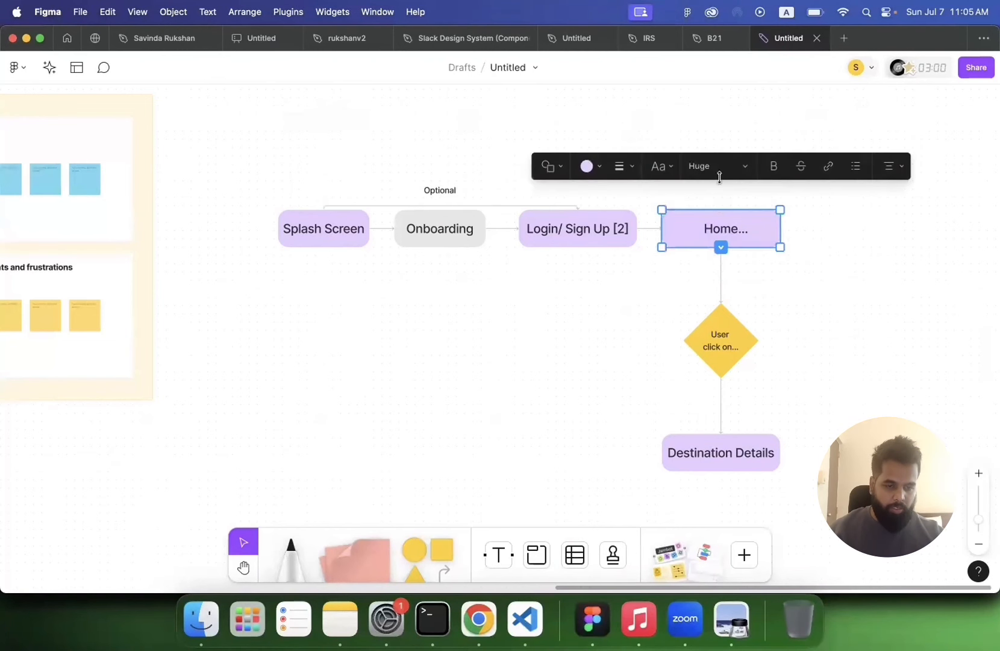
left_click_drag(720, 210, 718, 163)
left_click(844, 280)
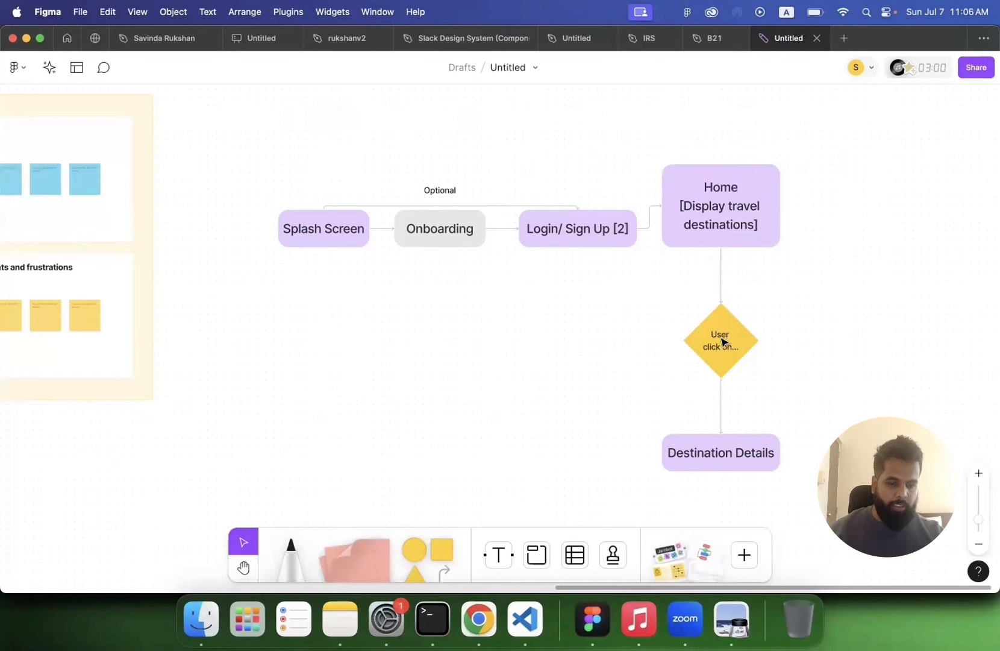
Step: Enlarge the diamond toward the upper left so its full "User click on destination item" label fits
left_click(723, 342)
left_click_drag(678, 302, 640, 288)
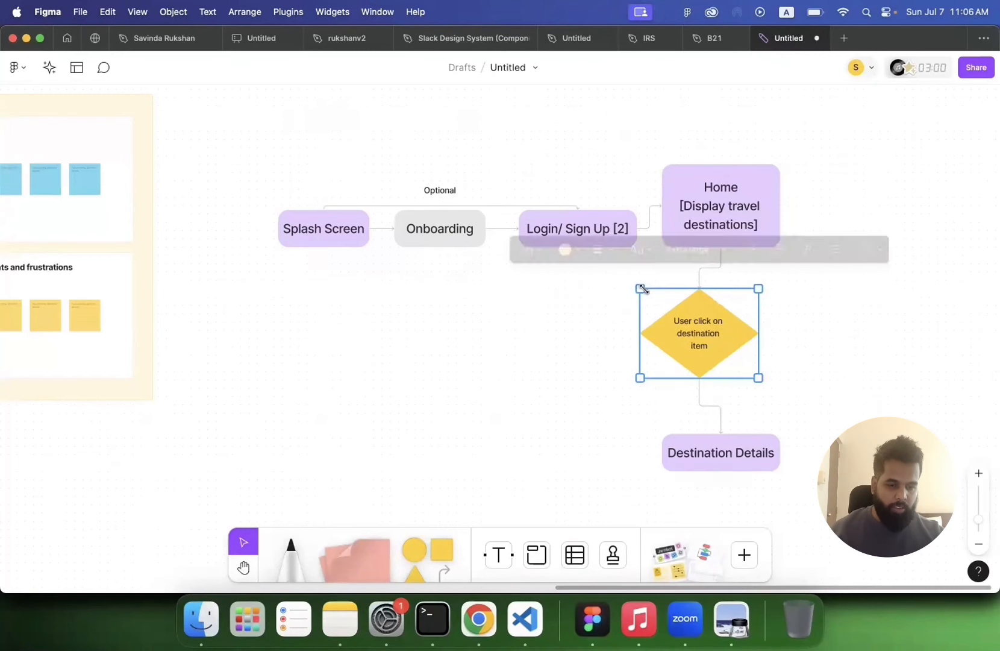
left_click(840, 337)
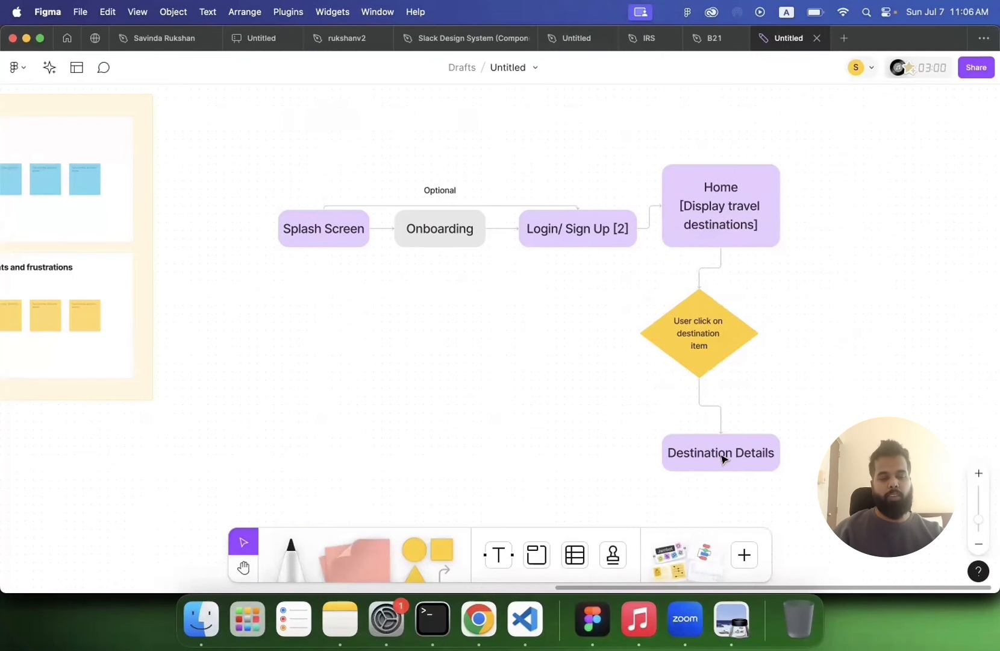
Step: Add lines "[image]", "heading", "description", "cta (book/ cancel)" and "payment" under the Destination Details box label
scroll(722, 457, "down", 2)
double_click(769, 417)
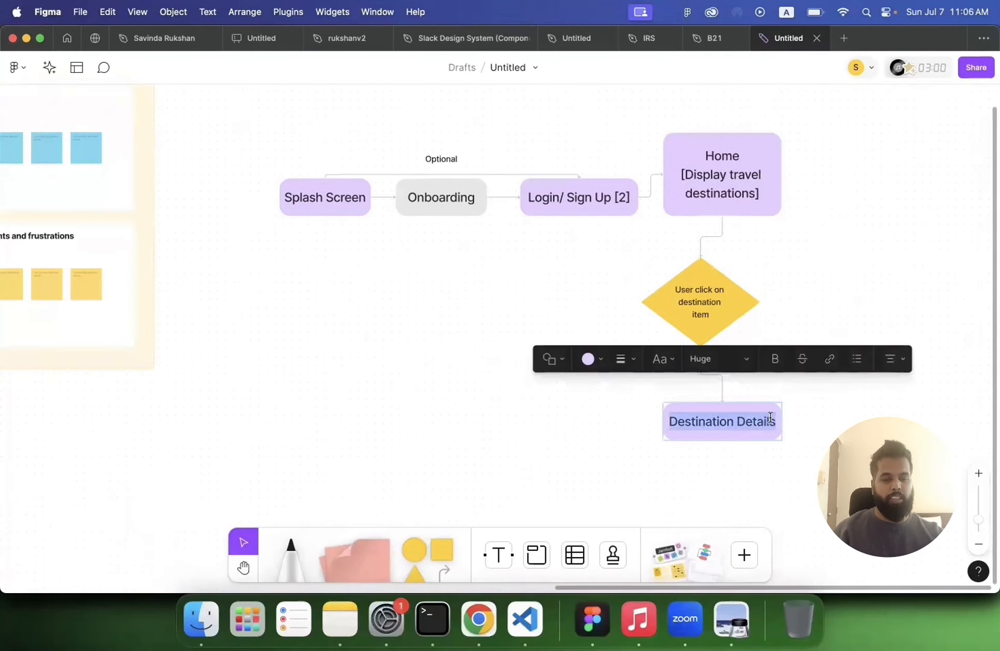
left_click(774, 421)
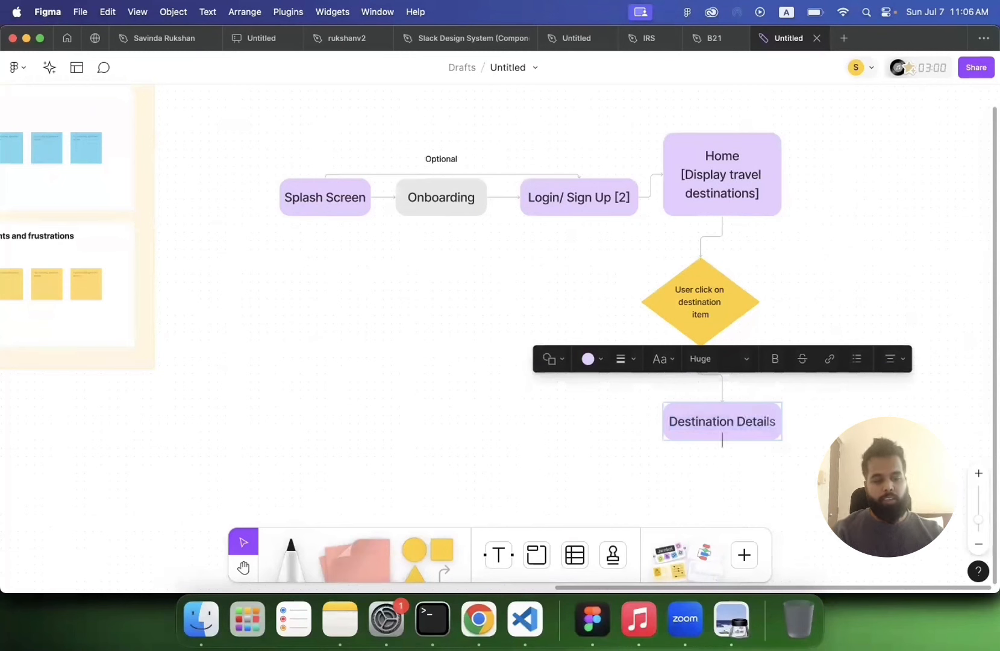
type("[image] ")
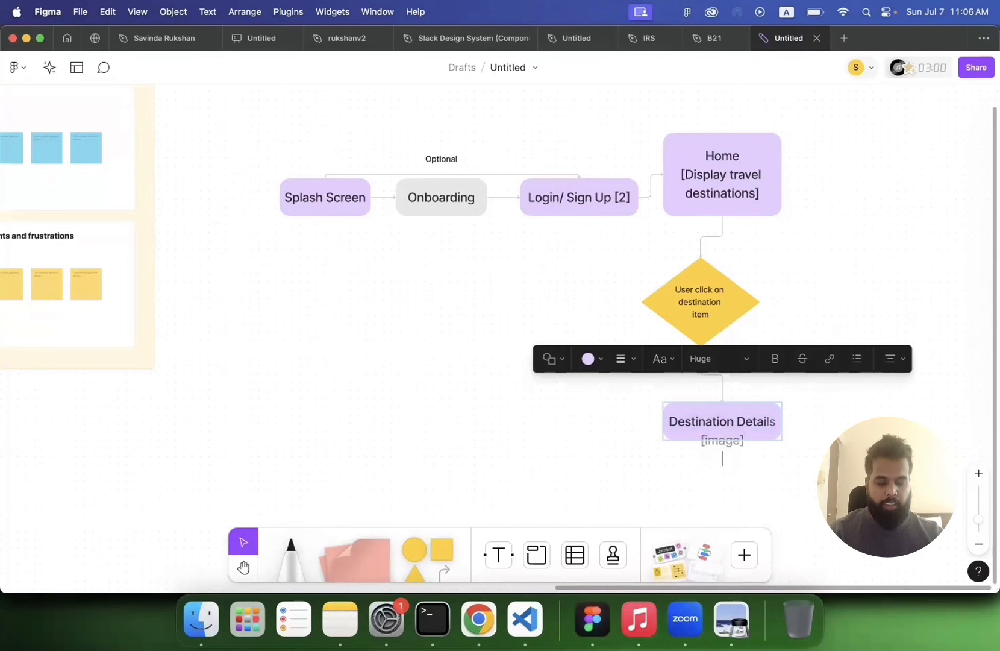
type("heading ")
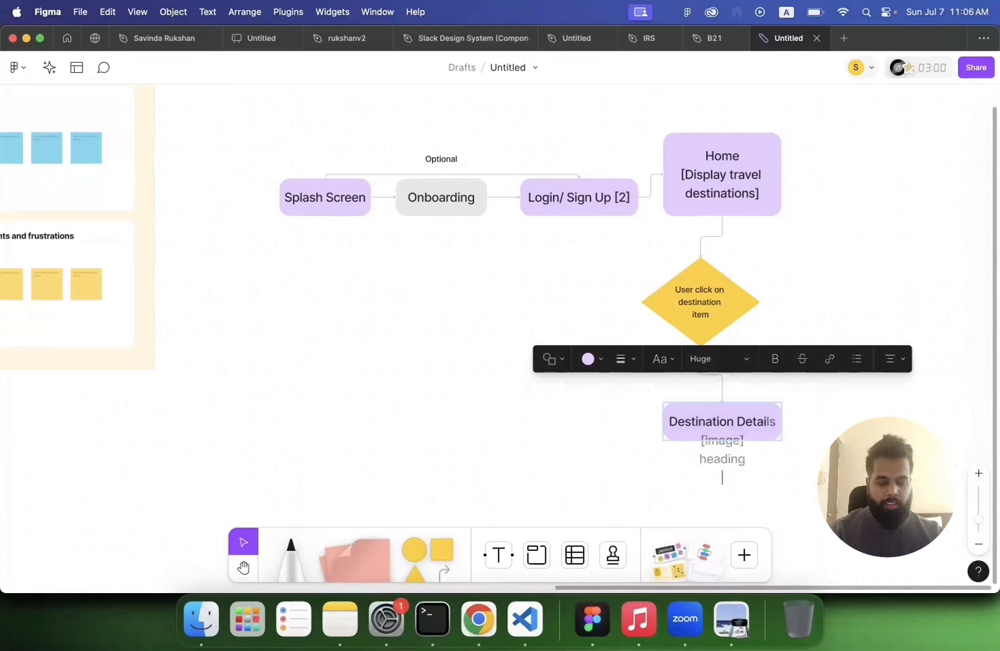
type("descriptio")
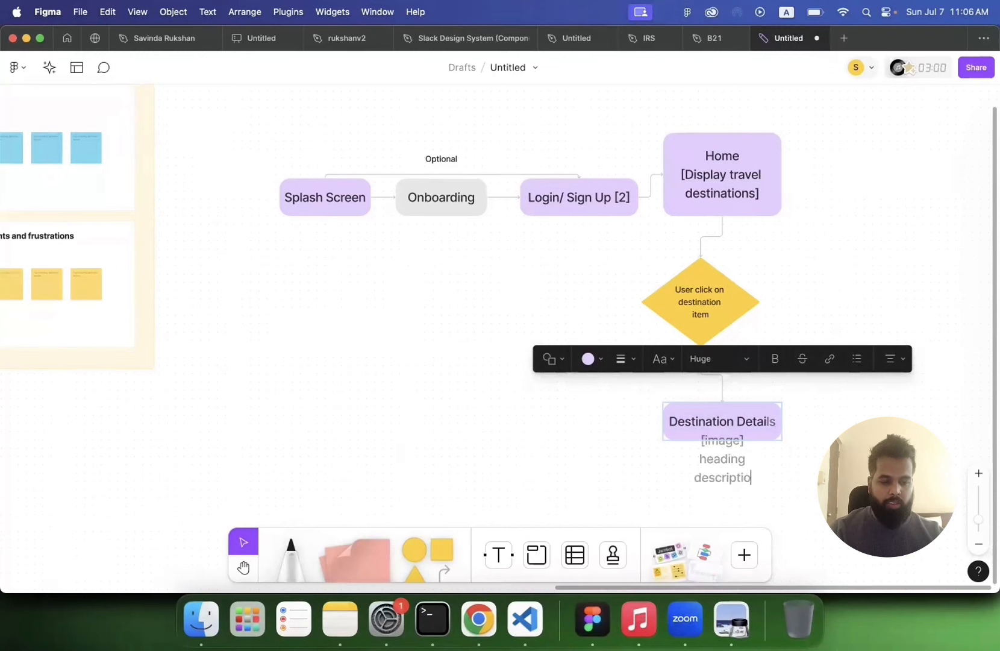
type("n")
key("Return")
type("ca")
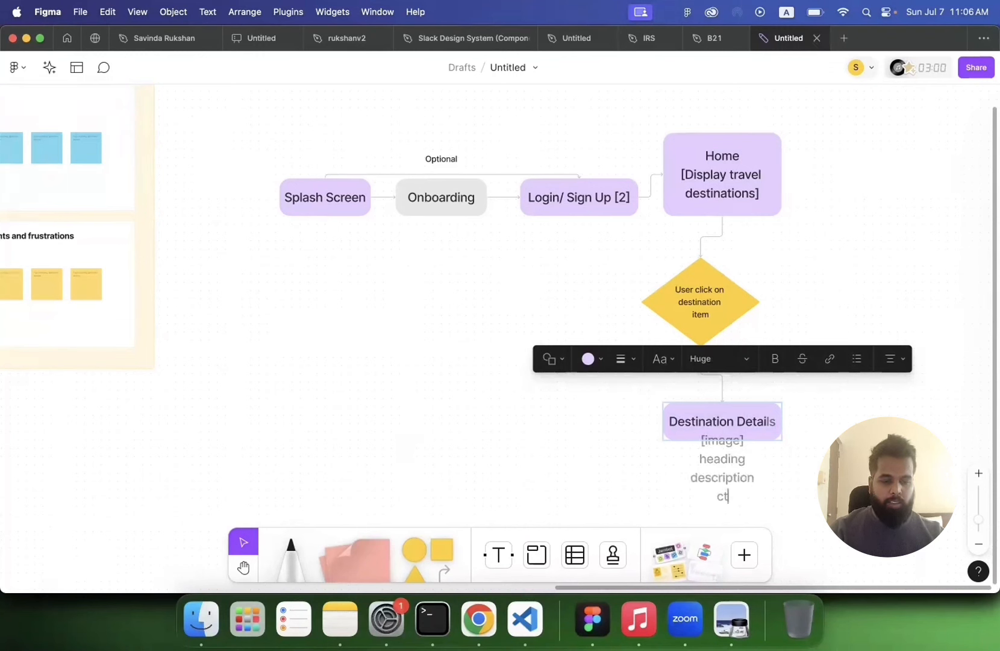
type("a (")
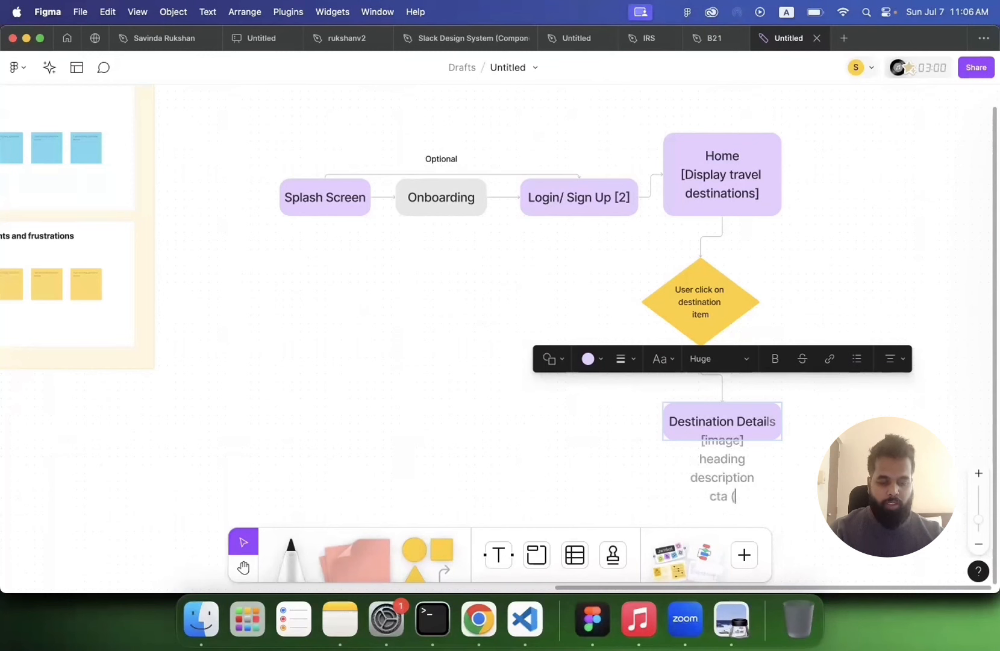
type("book/")
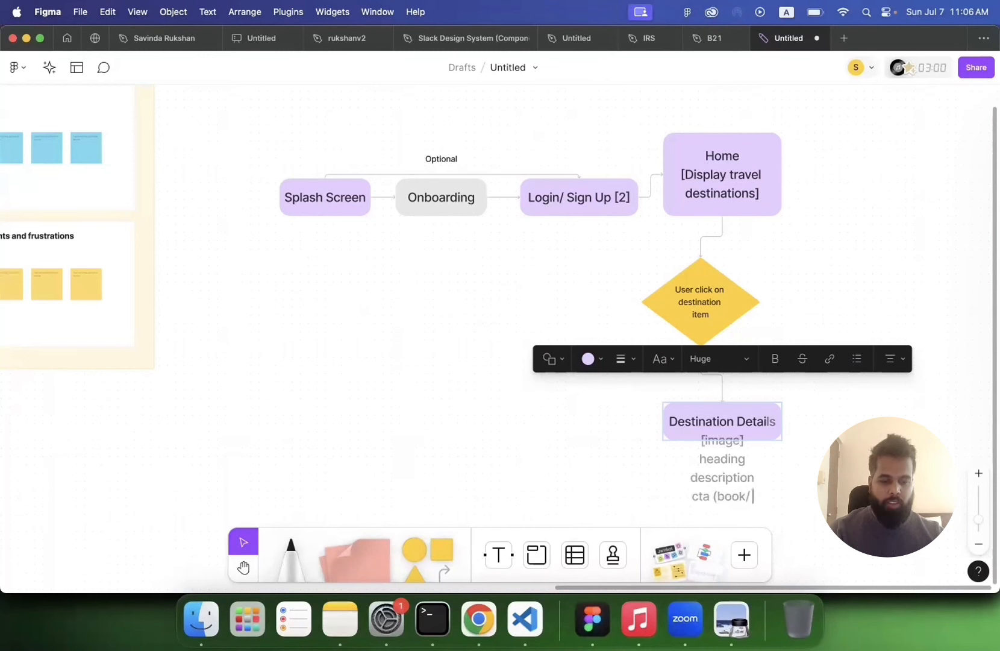
type(" cance")
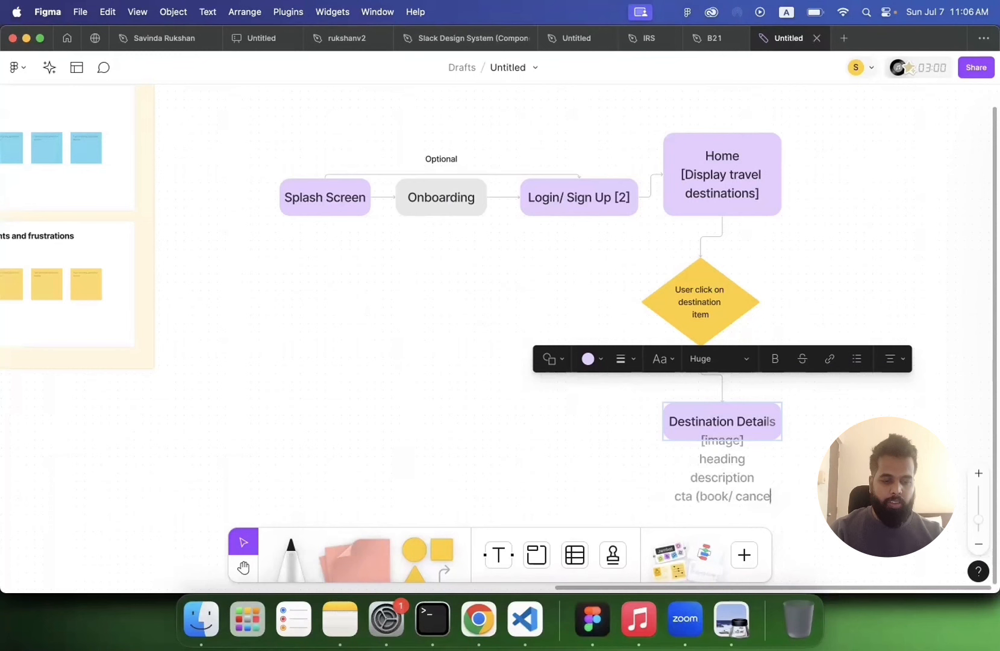
type("l)")
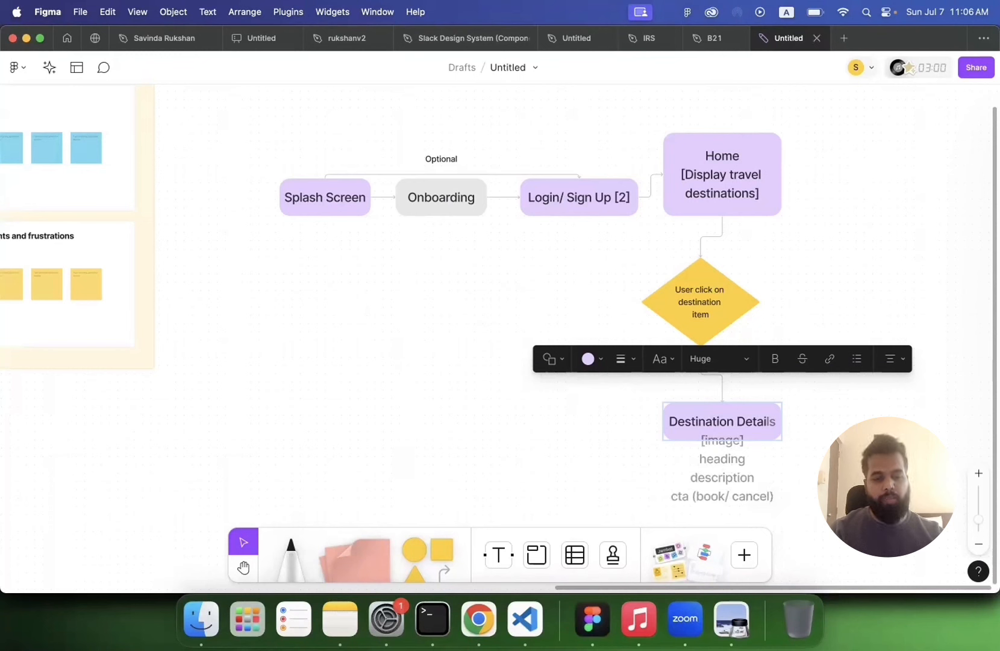
type("payment")
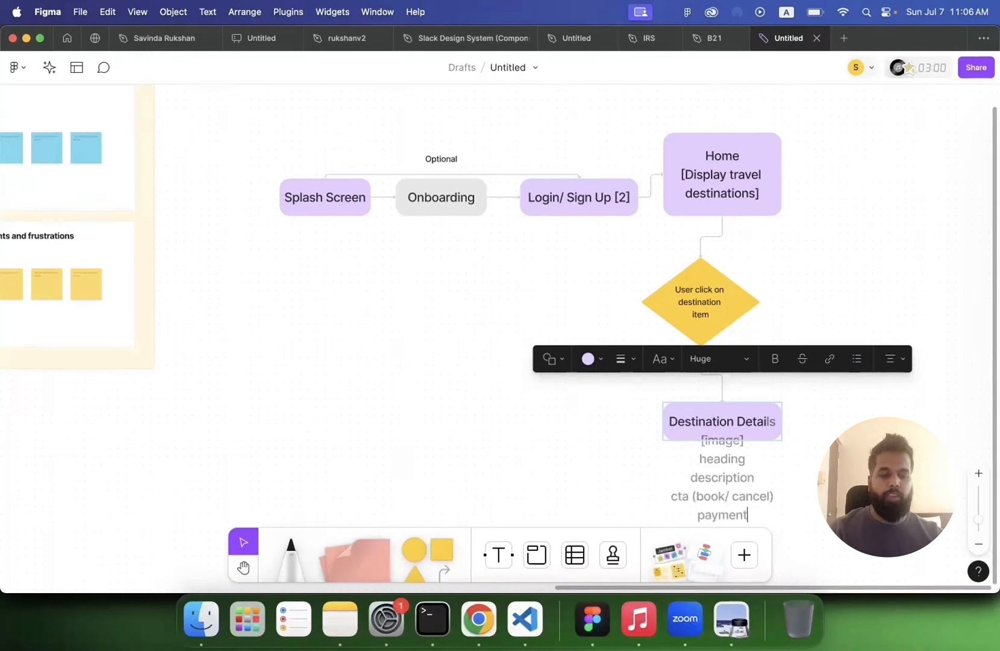
left_click(616, 459)
Step: Enlarge the Destination Details box downward so its six-line label fits
scroll(617, 457, "down", 5)
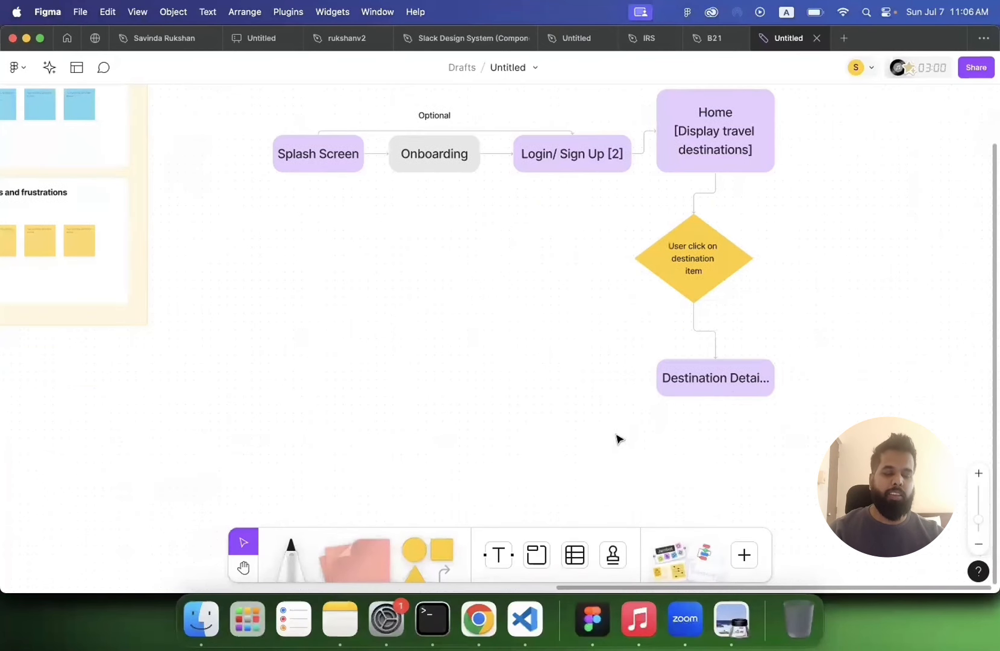
left_click(709, 292)
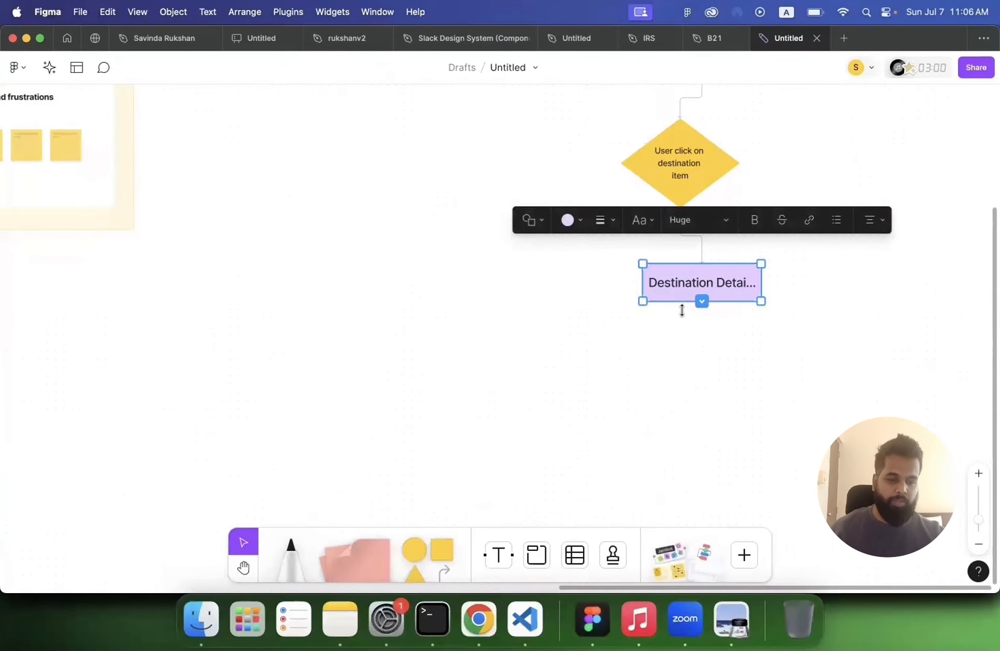
left_click_drag(682, 311, 681, 438)
left_click(909, 348)
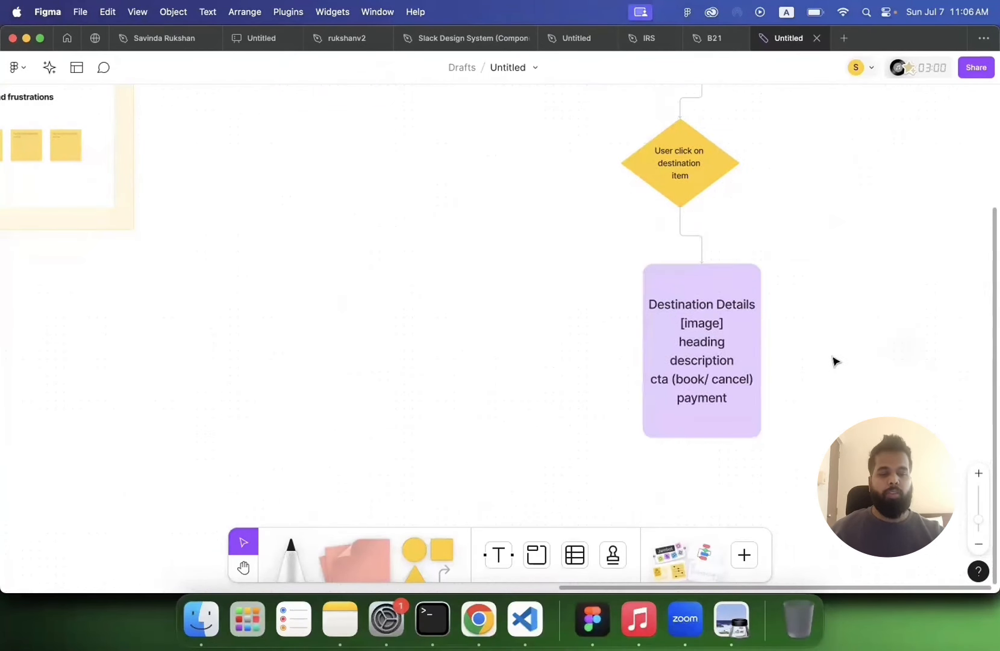
Step: Examine the reference User Flow image in the browser for the screens and their contents
scroll(833, 361, "up", 3)
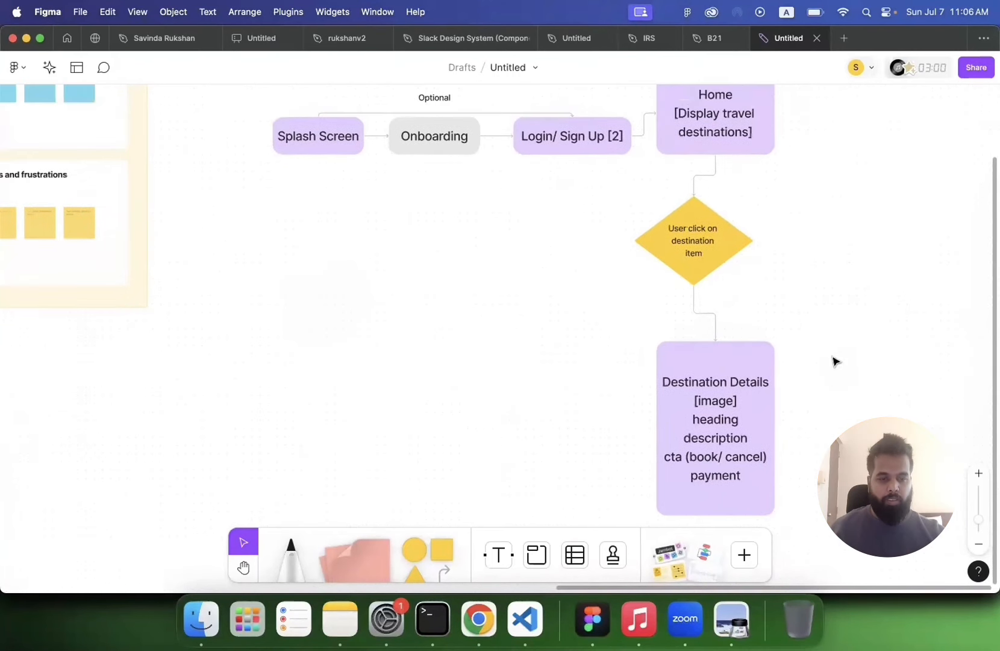
scroll(833, 360, "down", 5)
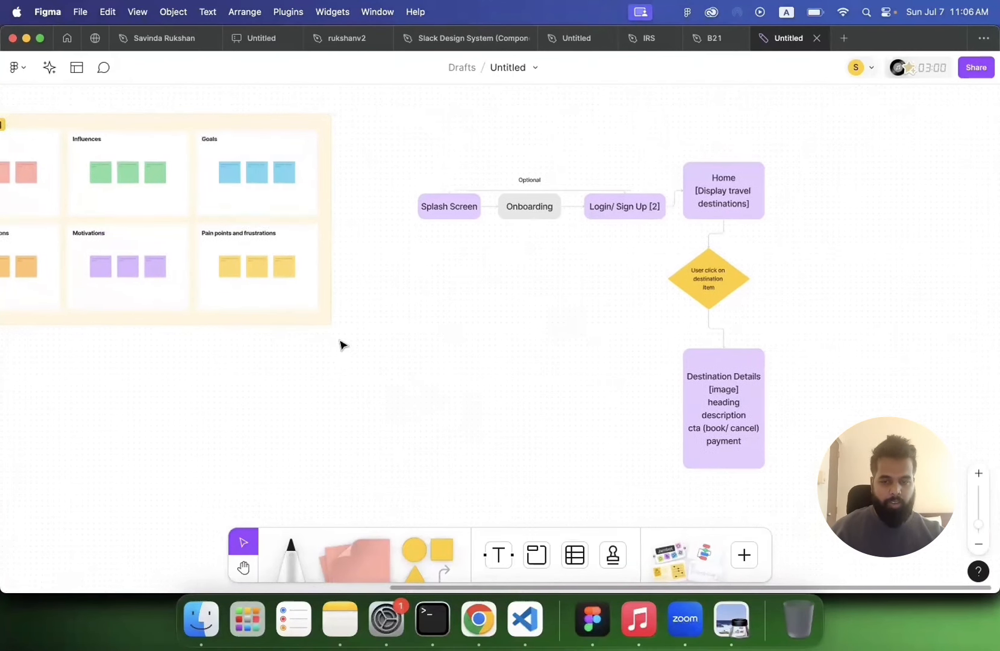
scroll(340, 345, "down", 5)
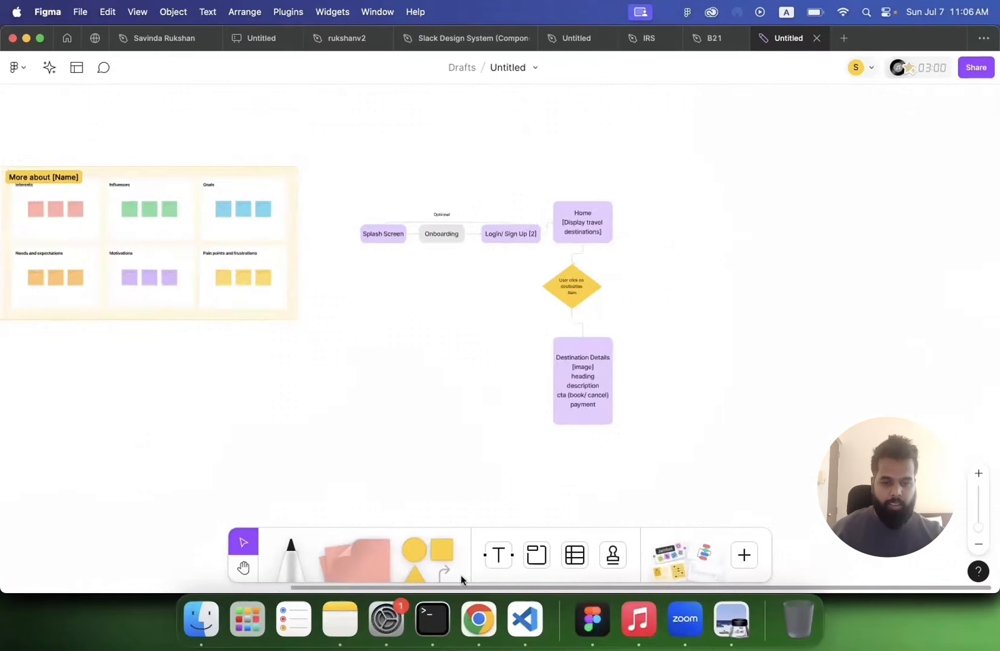
left_click(479, 619)
scroll(461, 458, "down", 10)
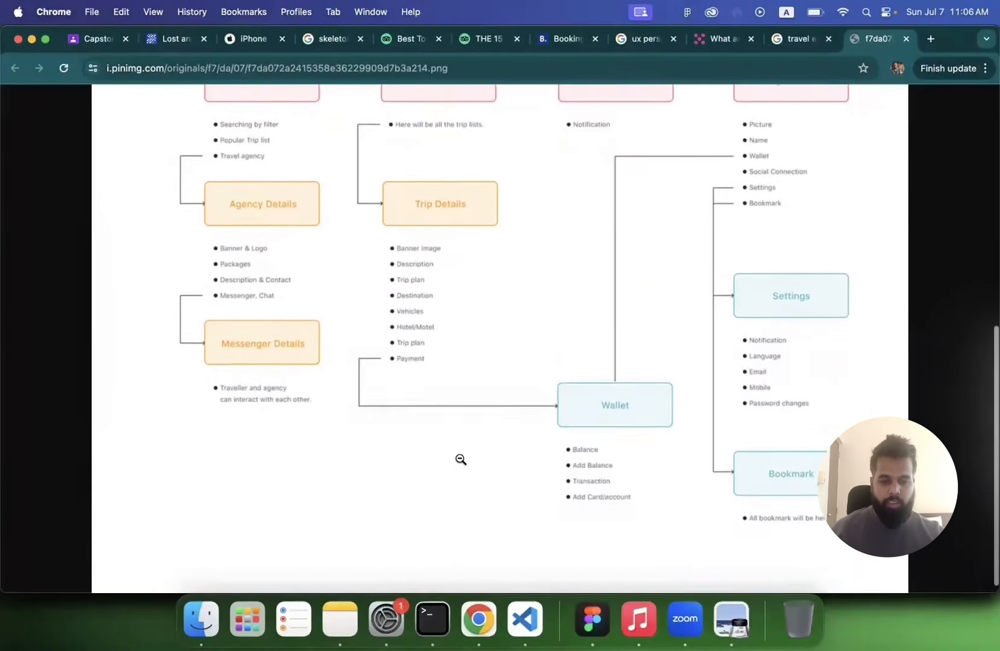
scroll(461, 459, "down", 1)
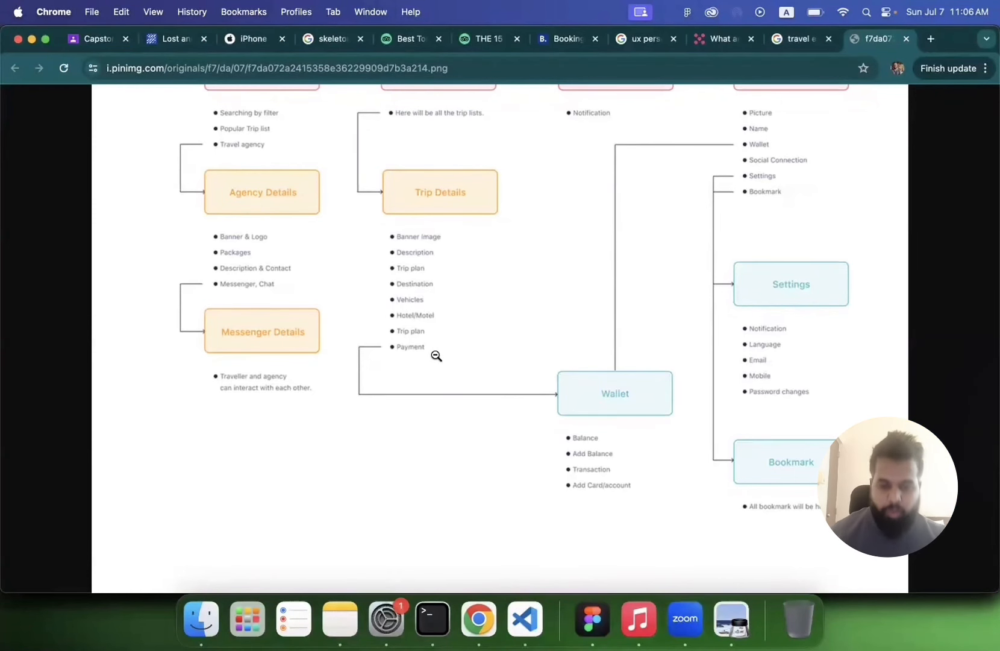
scroll(436, 355, "up", 15)
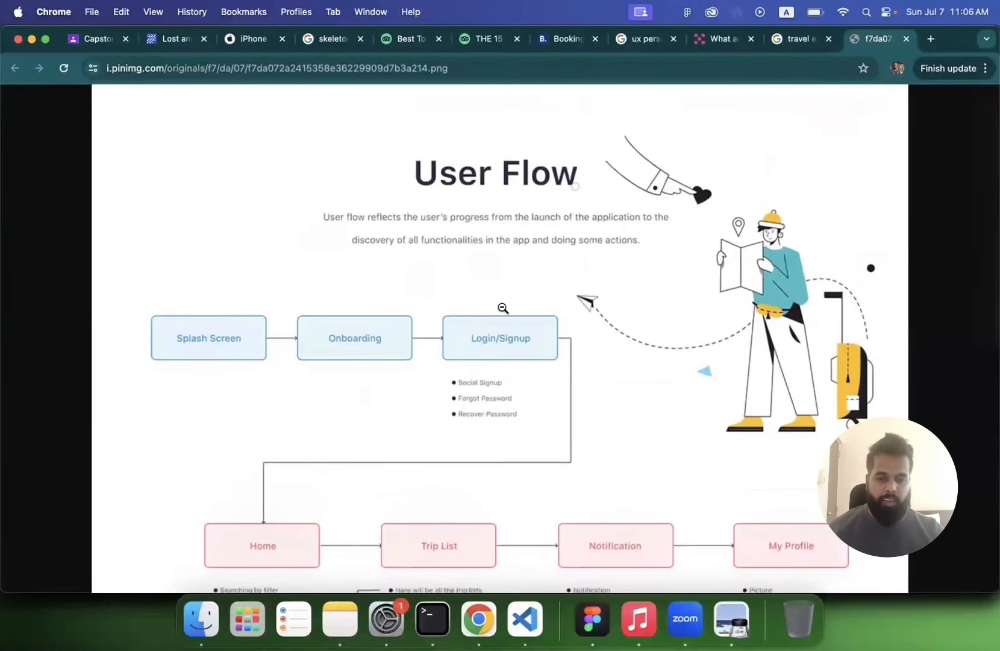
scroll(478, 347, "down", 10)
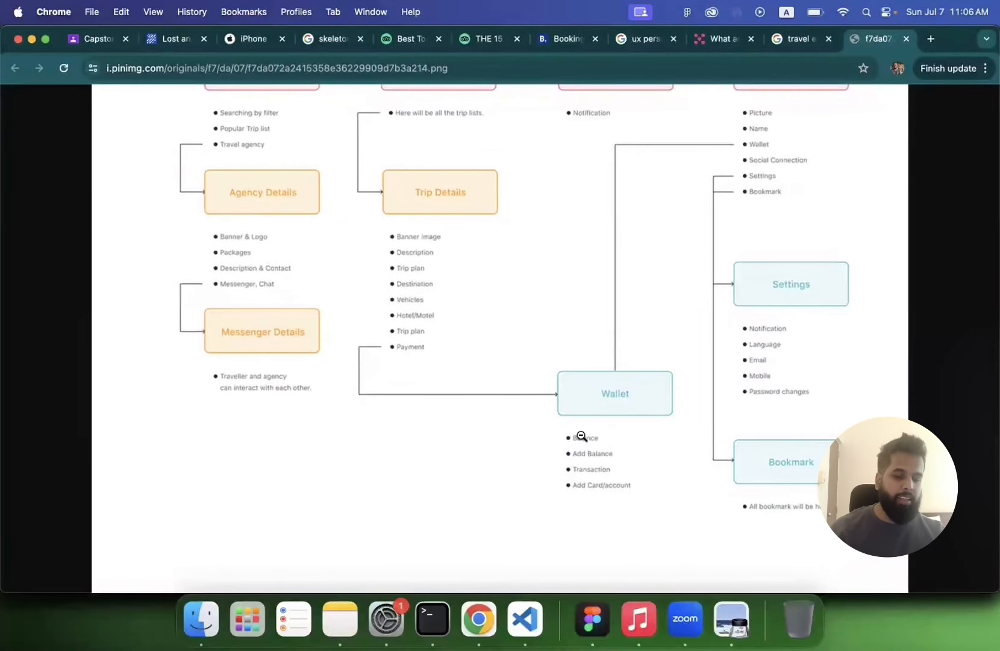
left_click(731, 619)
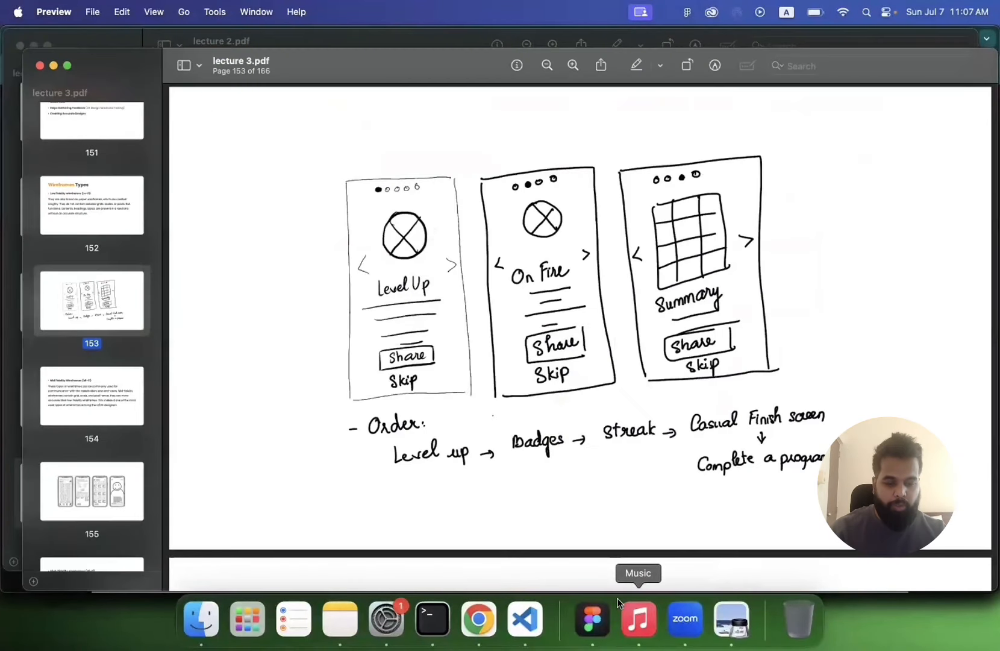
left_click(591, 615)
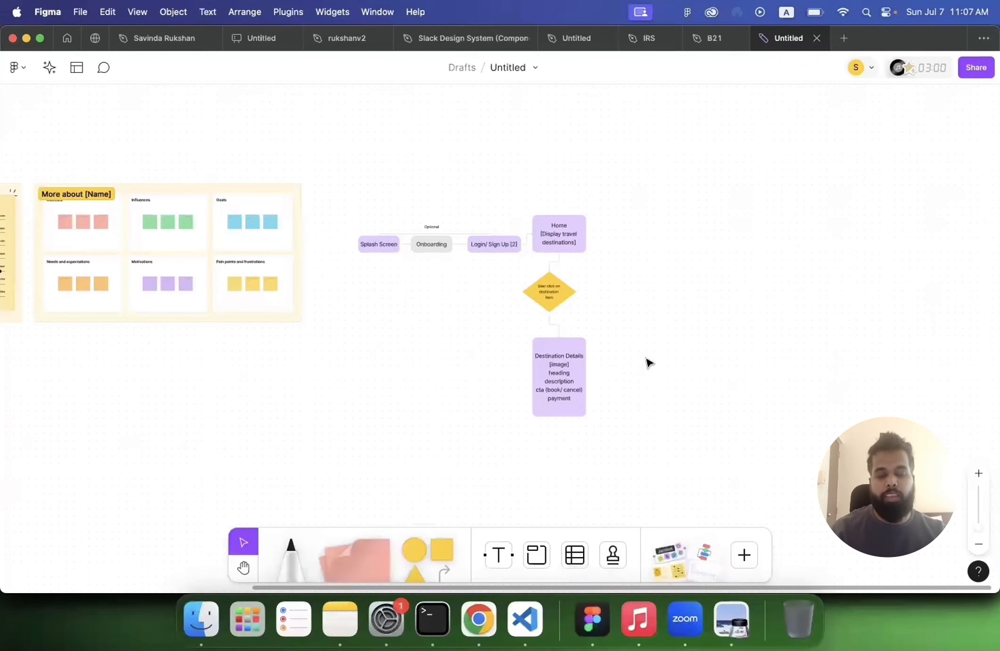
Step: Select the entire user flow diagram on the board
scroll(646, 362, "up", 10)
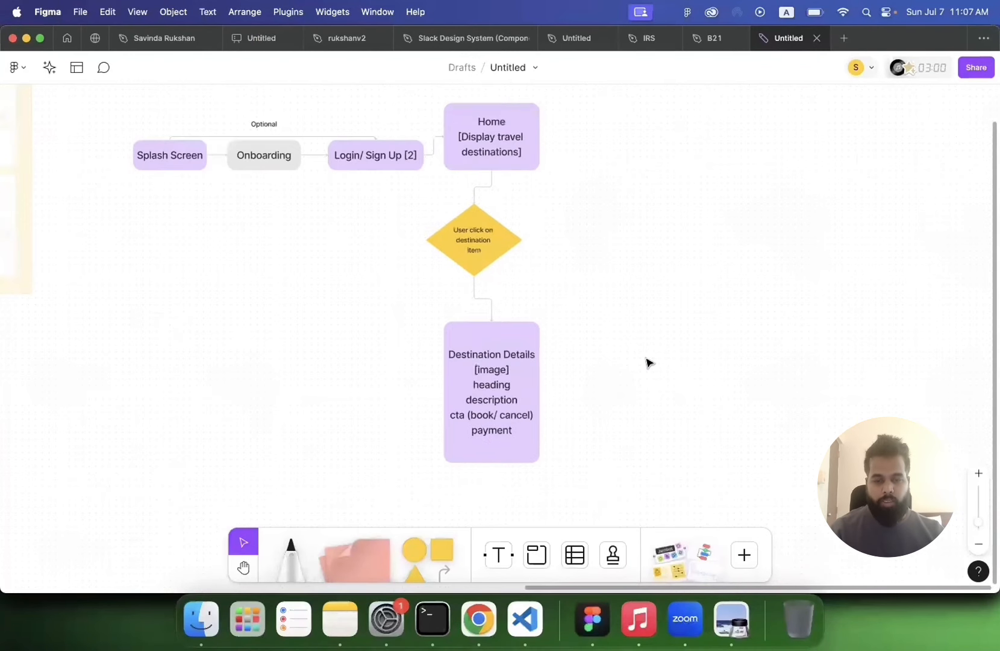
scroll(647, 362, "left", 1)
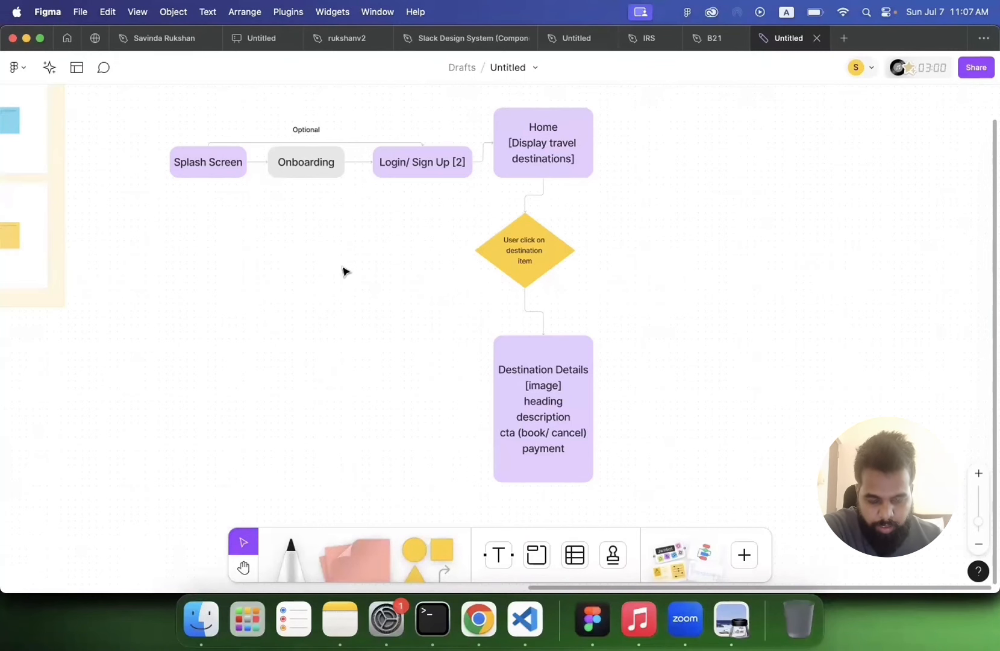
scroll(343, 271, "down", 5)
scroll(326, 283, "left", 2)
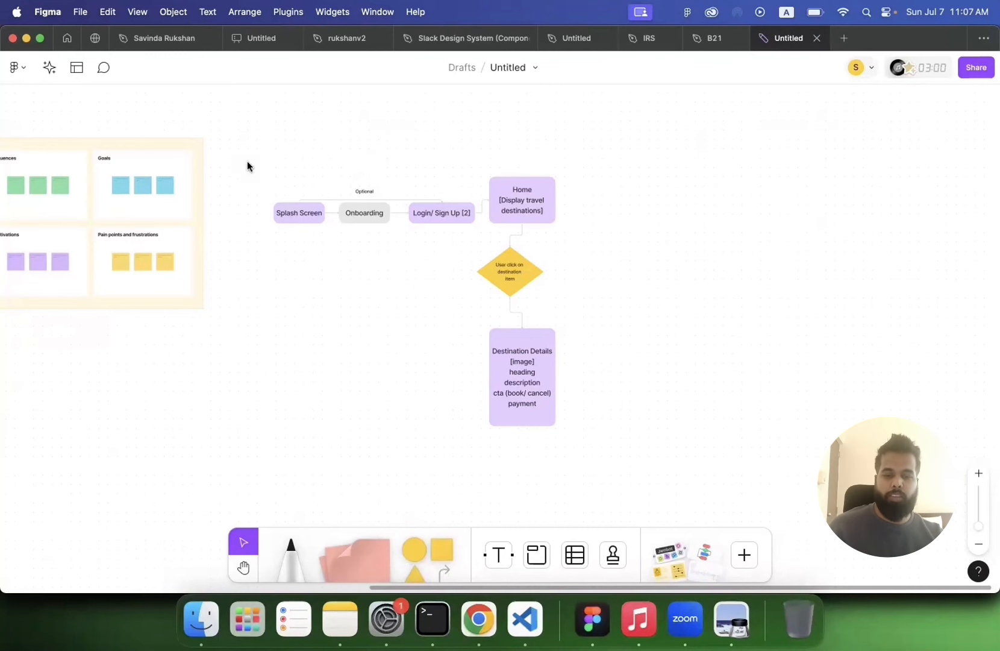
scroll(247, 161, "up", 5)
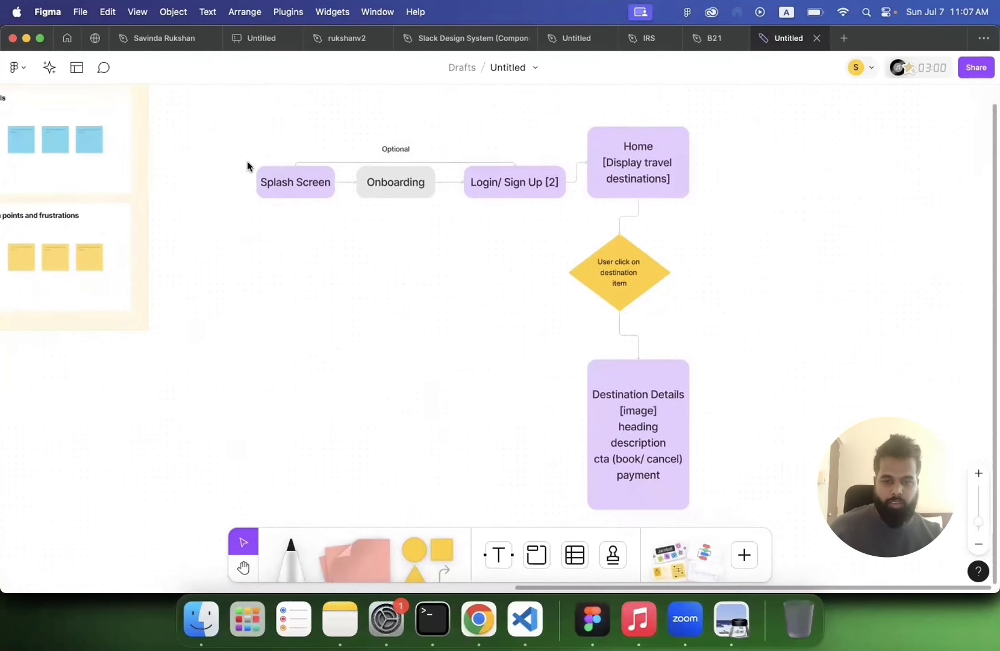
scroll(247, 167, "down", 3)
left_click_drag(224, 109, 710, 507)
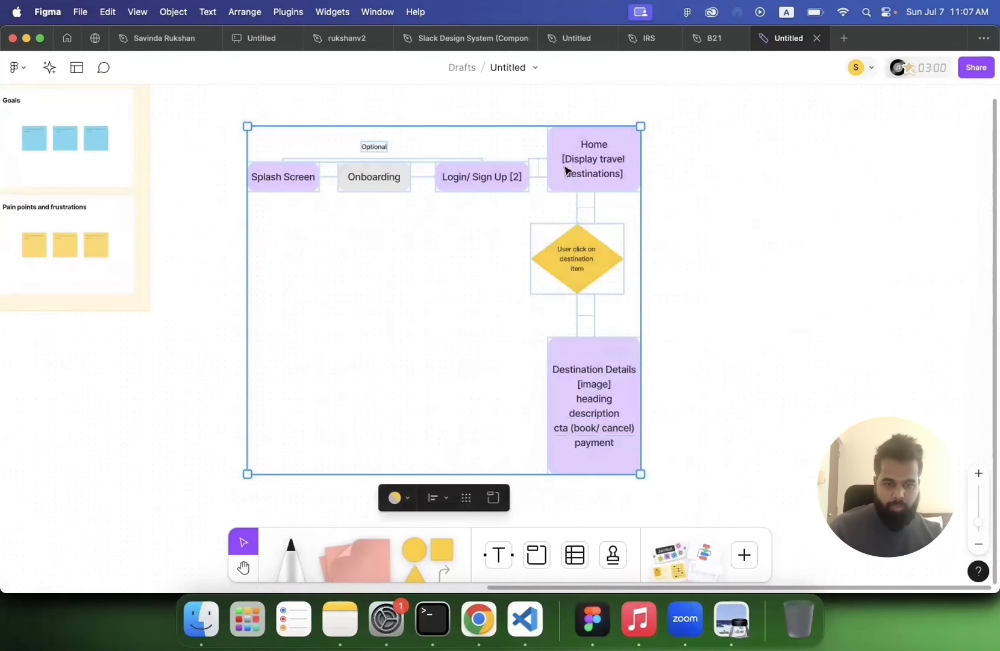
Step: Create a new Figma design file in a new tab
left_click(844, 37)
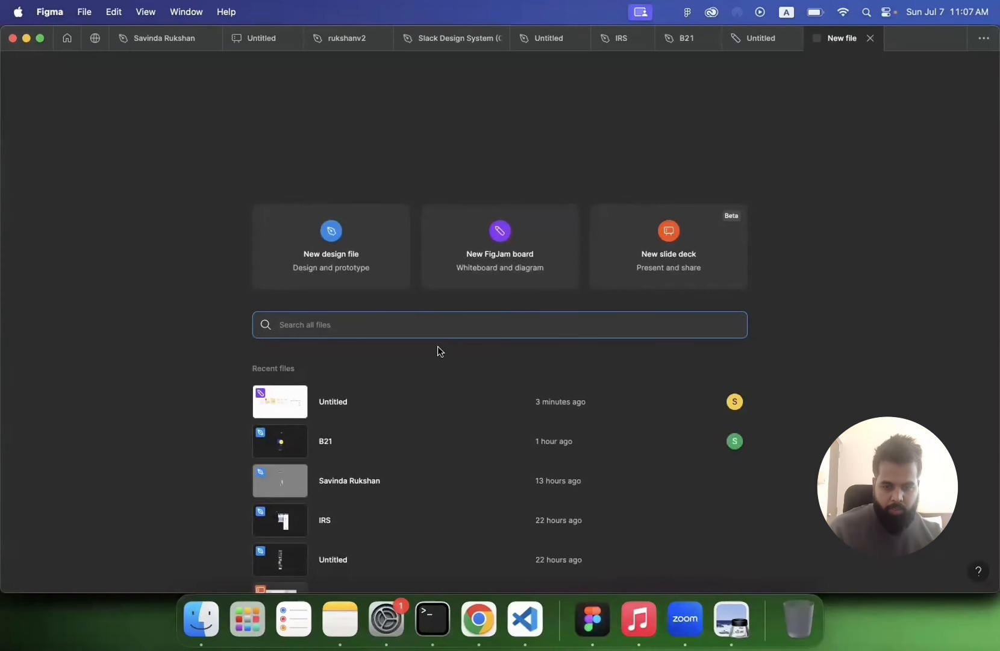
left_click(342, 255)
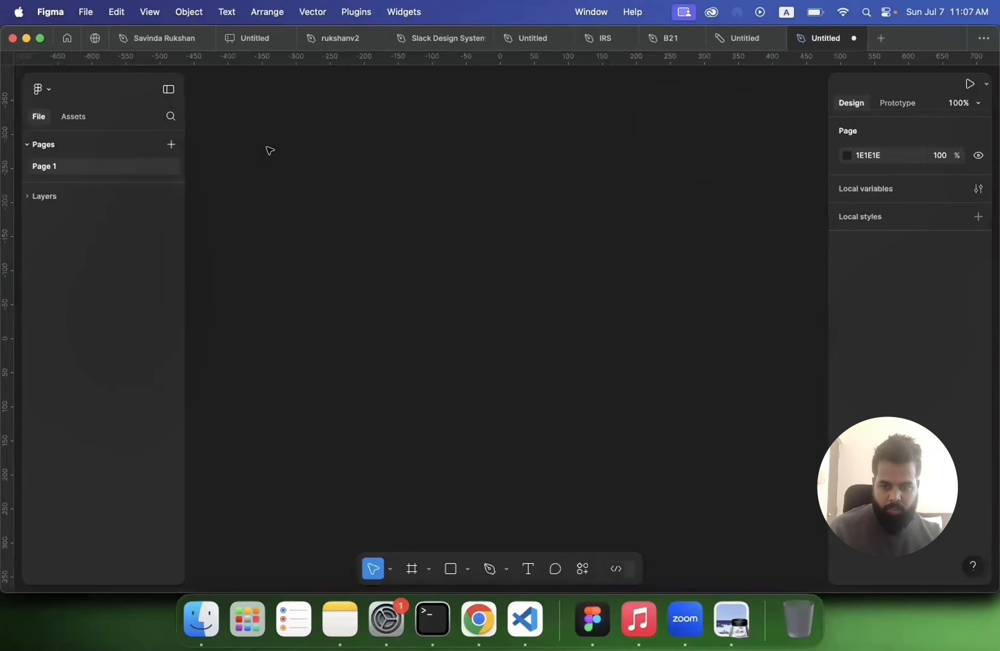
Step: Add pages until the file has Page 1 through Page 7, and enlarge the pages list
left_click(173, 167)
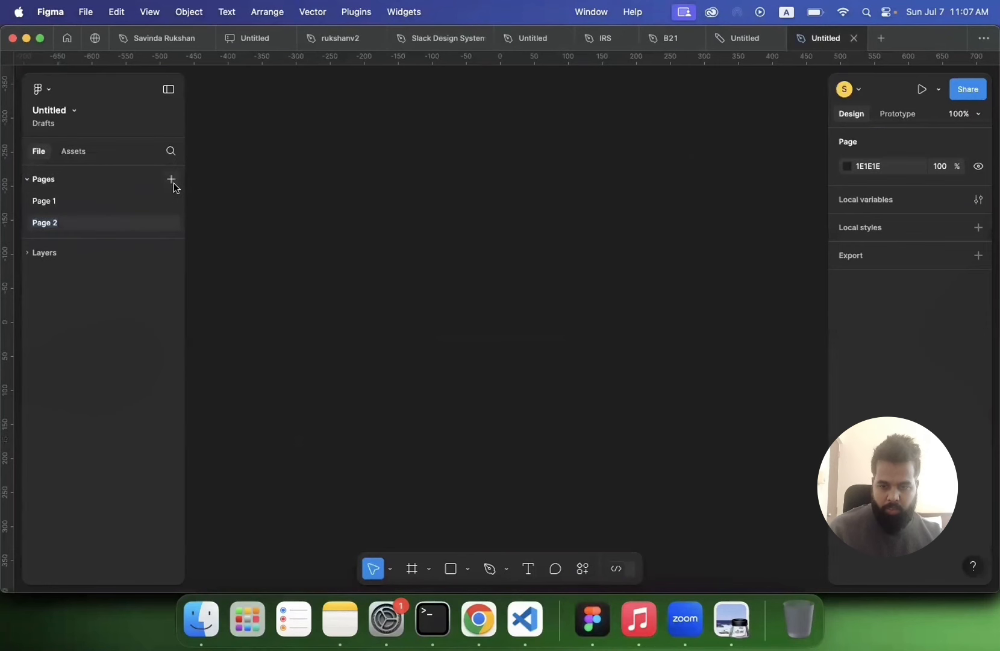
left_click(173, 181)
left_click(171, 181)
left_click(171, 180)
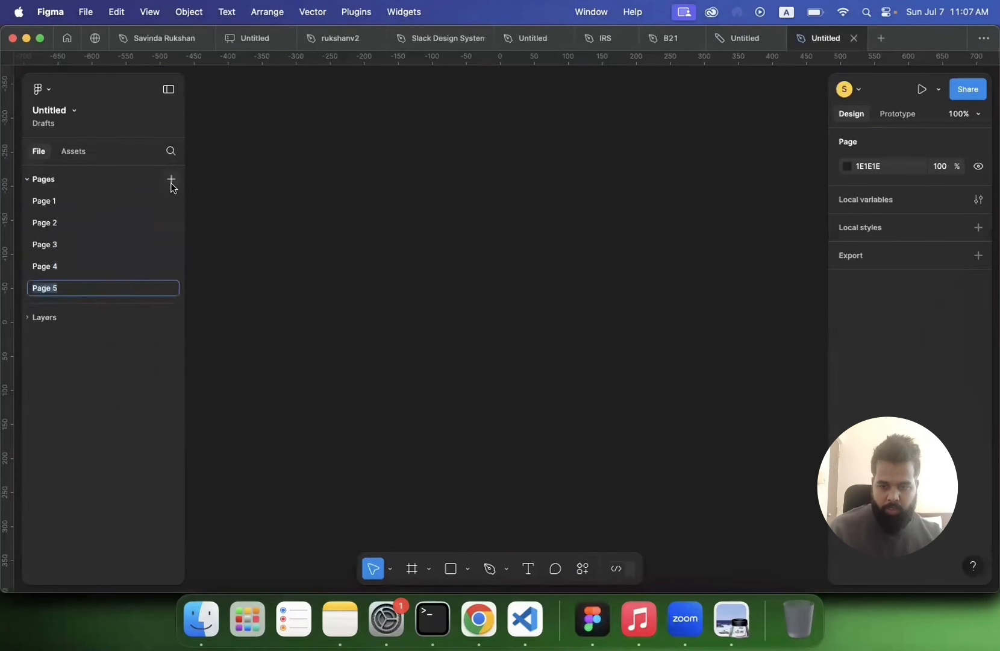
left_click(171, 181)
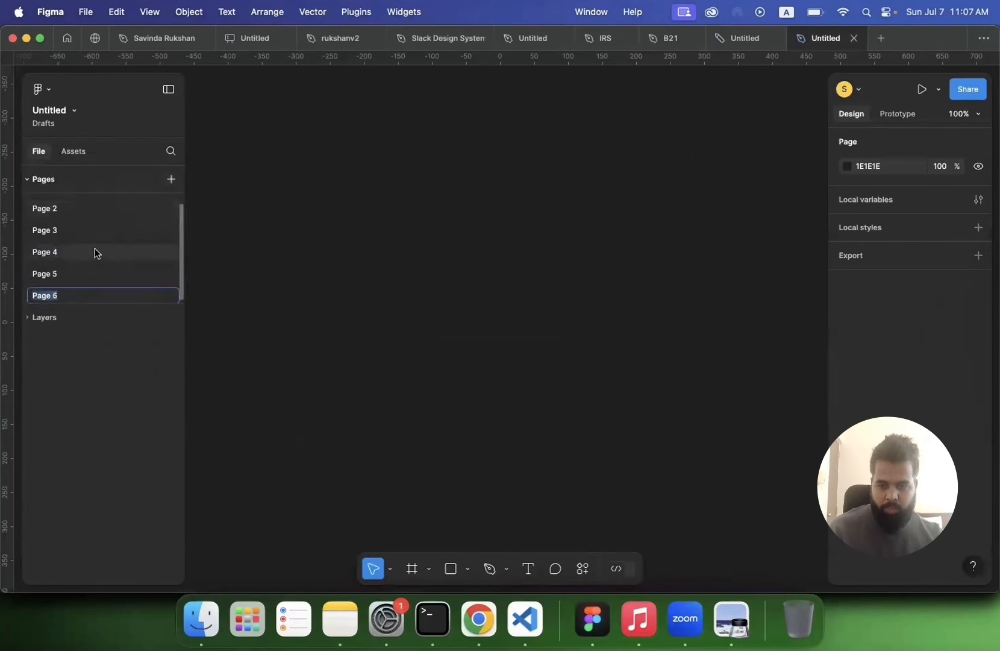
left_click(171, 179)
left_click_drag(112, 304, 114, 474)
Step: Rename the first three pages after three team members' first names
double_click(69, 200)
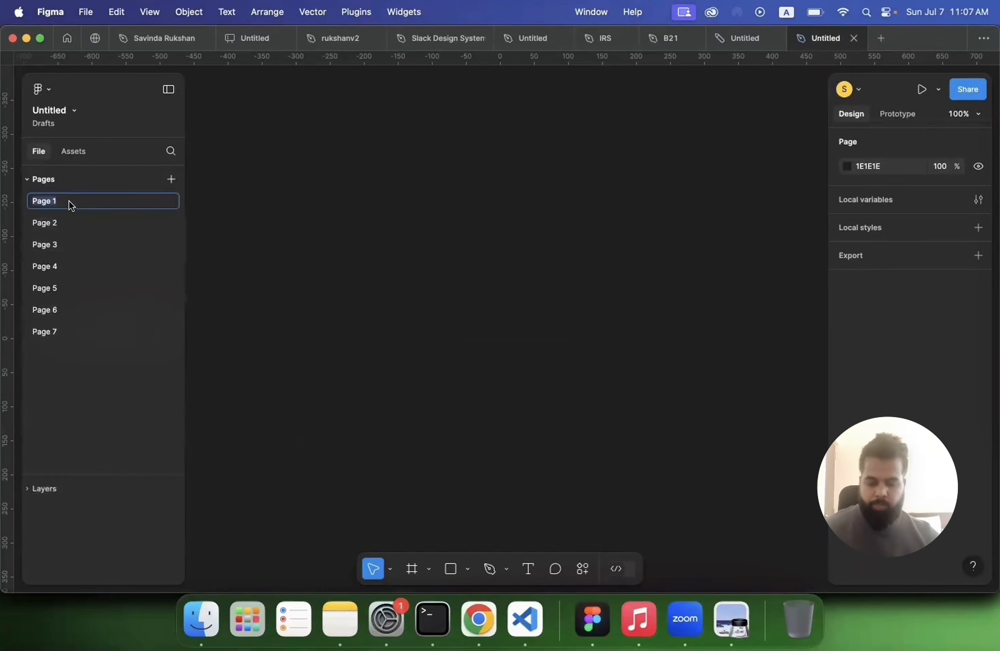
type("Savinda")
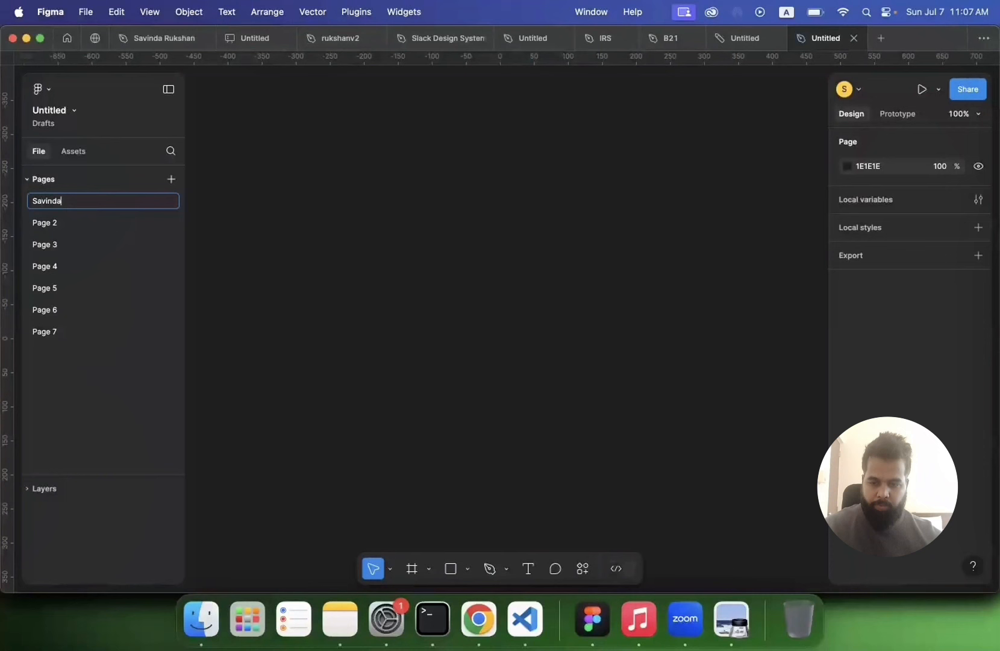
double_click(61, 224)
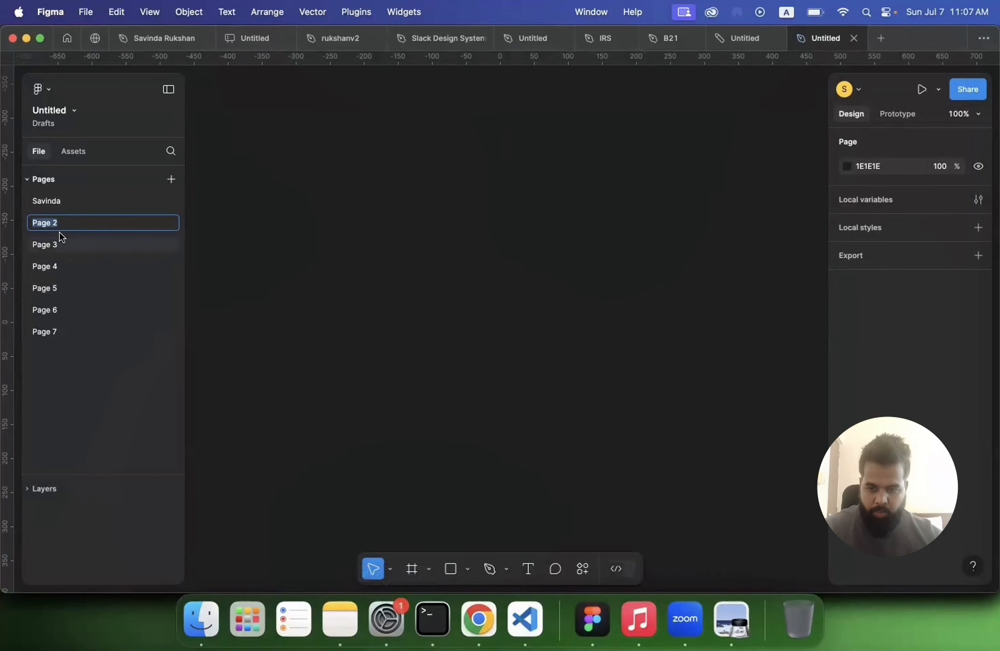
type("Dewmi")
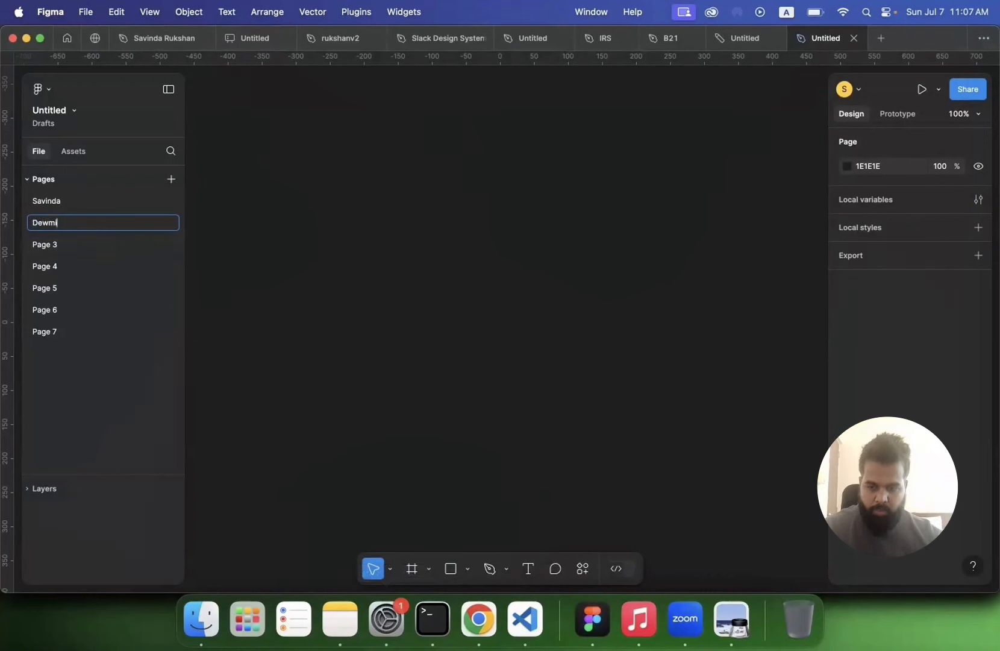
key("Return")
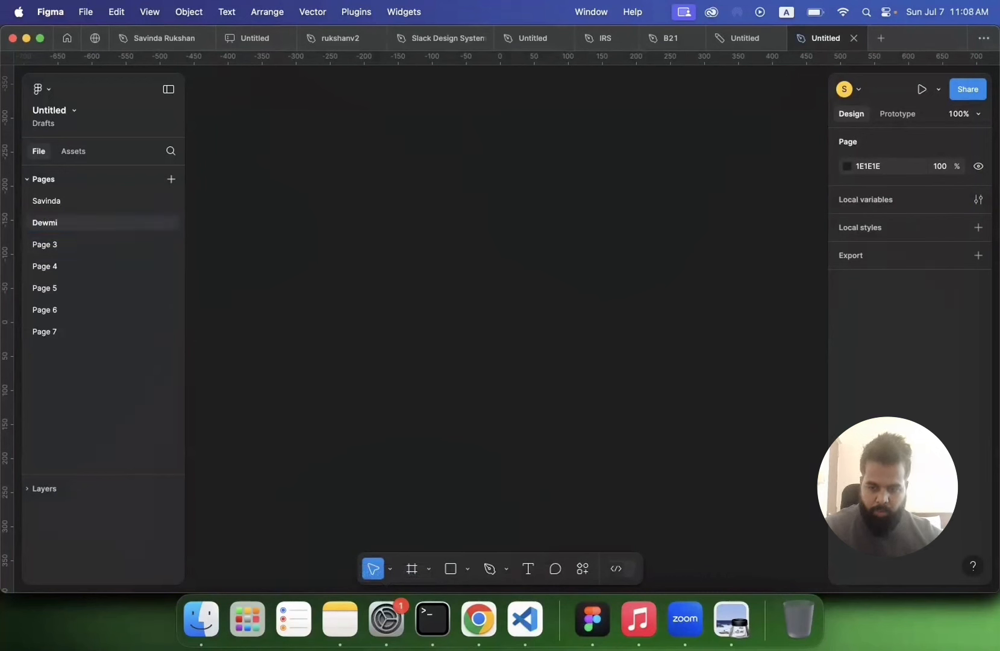
double_click(32, 250)
type("Fathima")
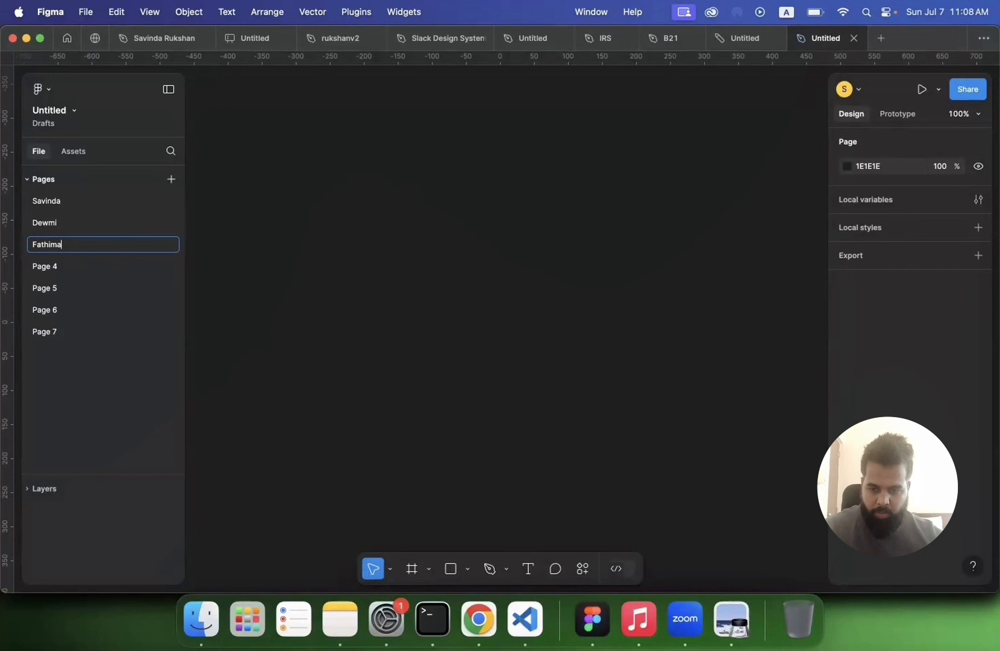
key("Return")
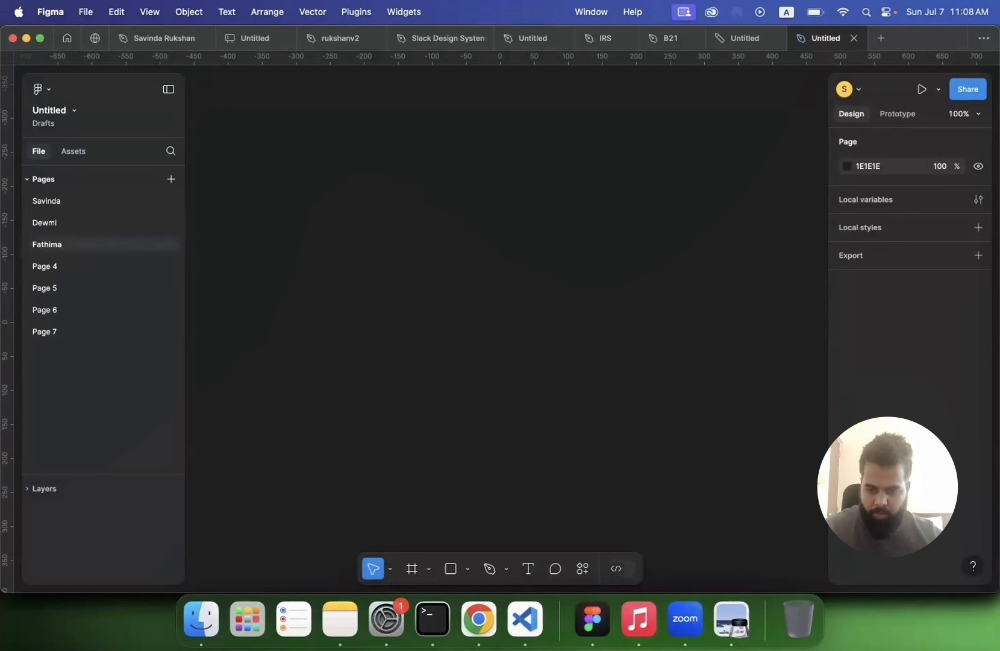
Step: Rename the fourth, fifth and sixth pages after three more team members' first names
double_click(59, 271)
type("Randika")
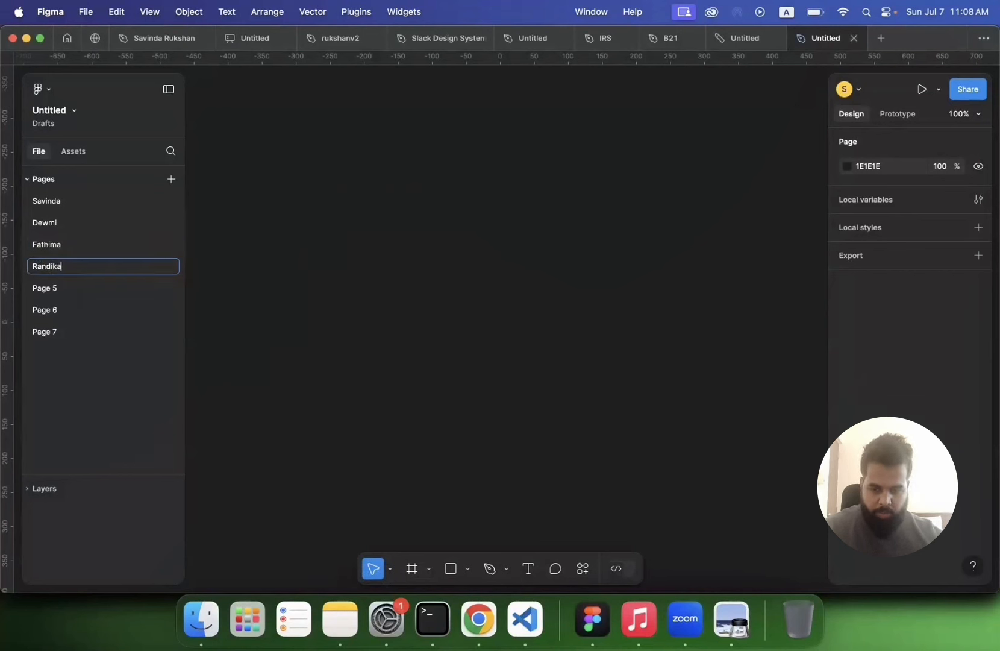
key("Return")
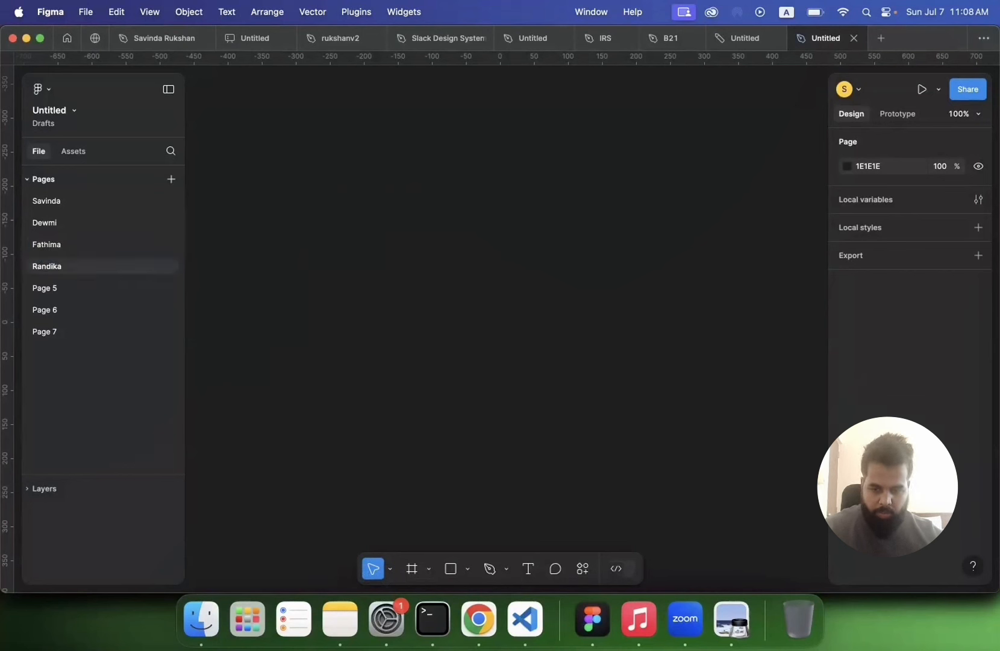
double_click(48, 289)
type("Samindu")
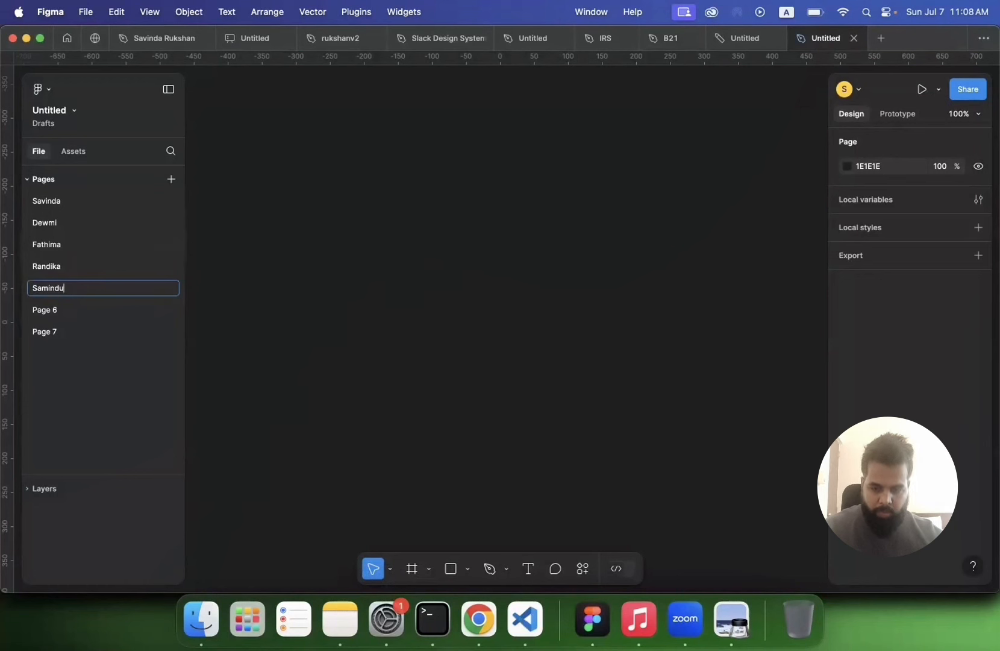
key("Return")
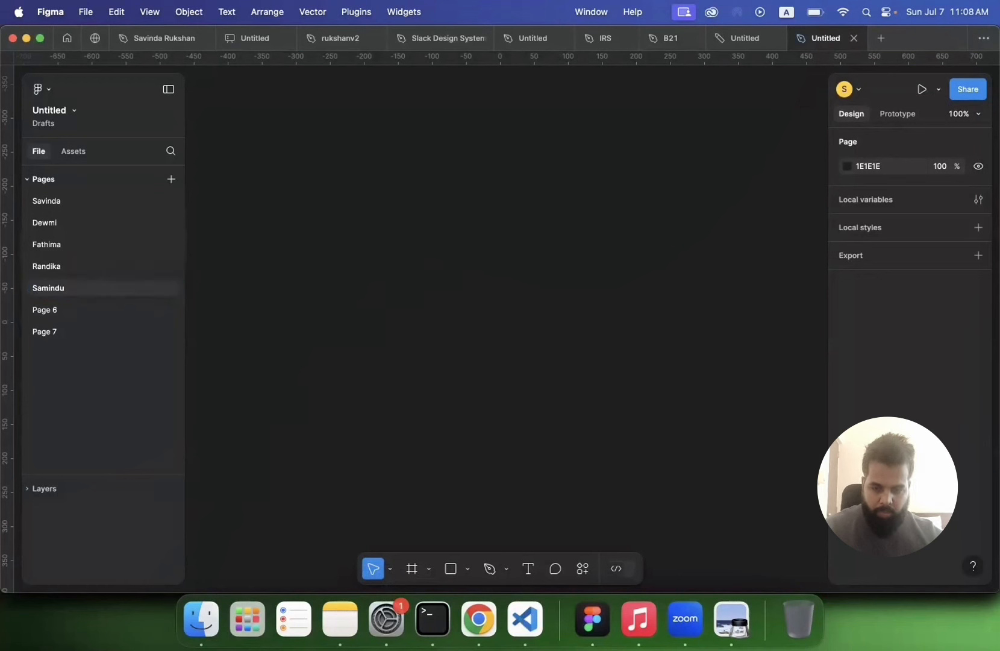
double_click(51, 314)
type("Sanda")
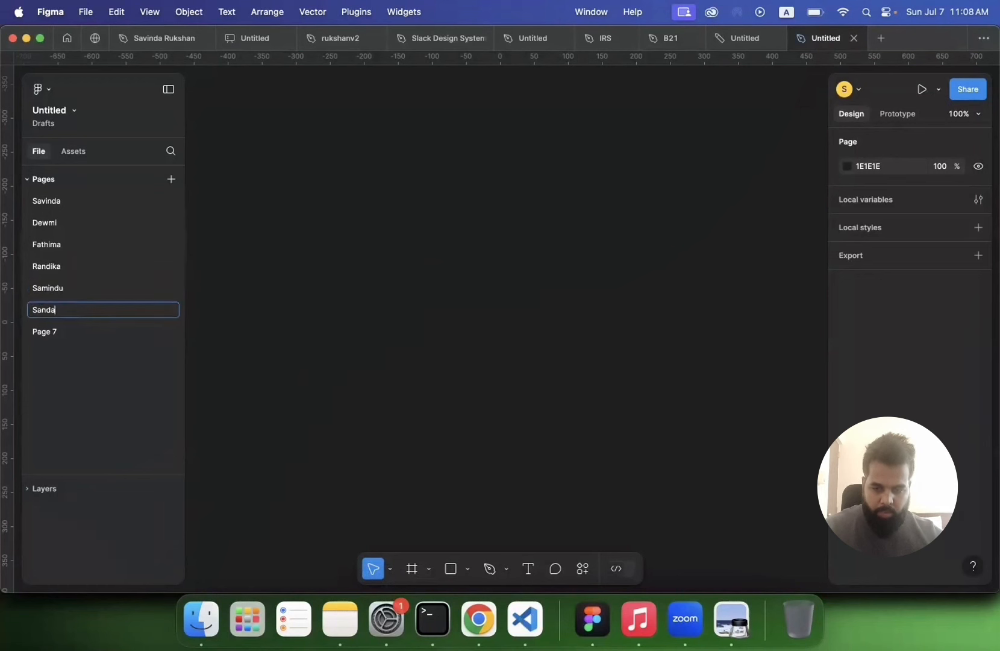
type("li")
key("Return")
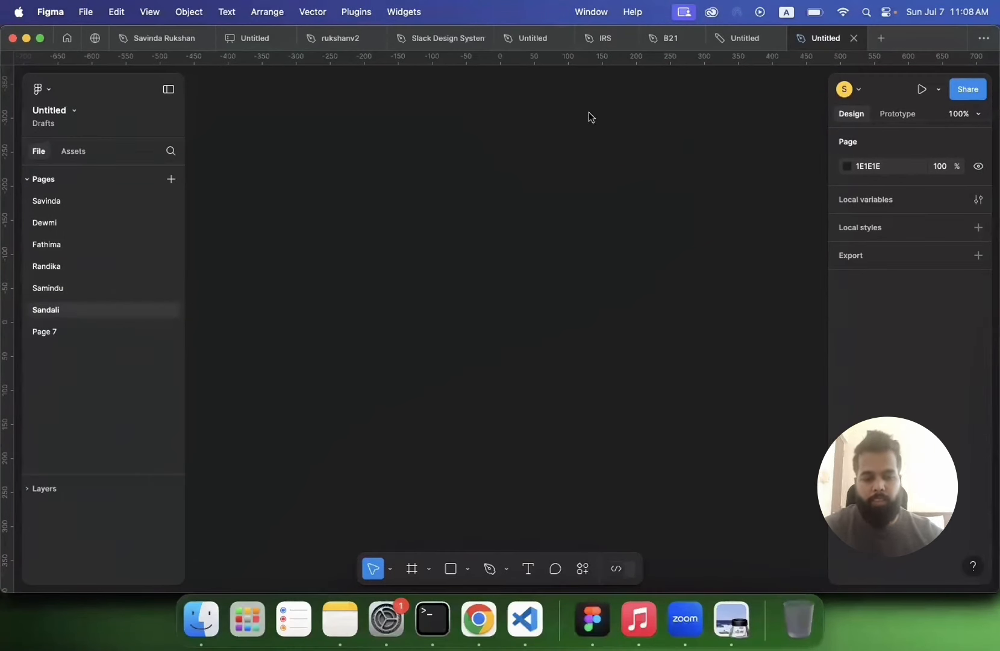
Step: Rename the design file as B21 Project Sample
left_click(62, 113)
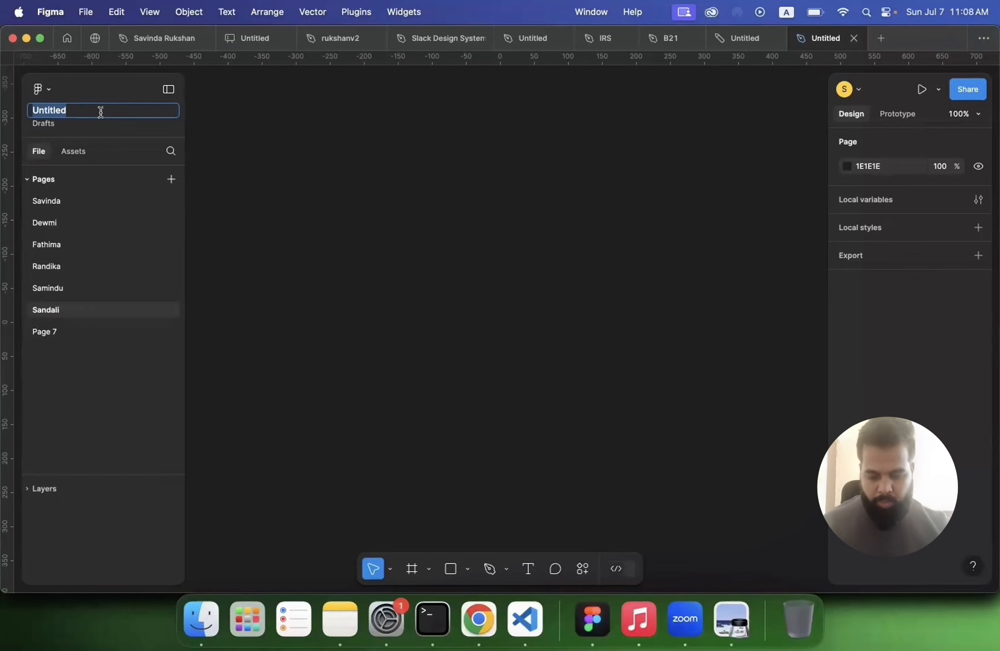
type("B21")
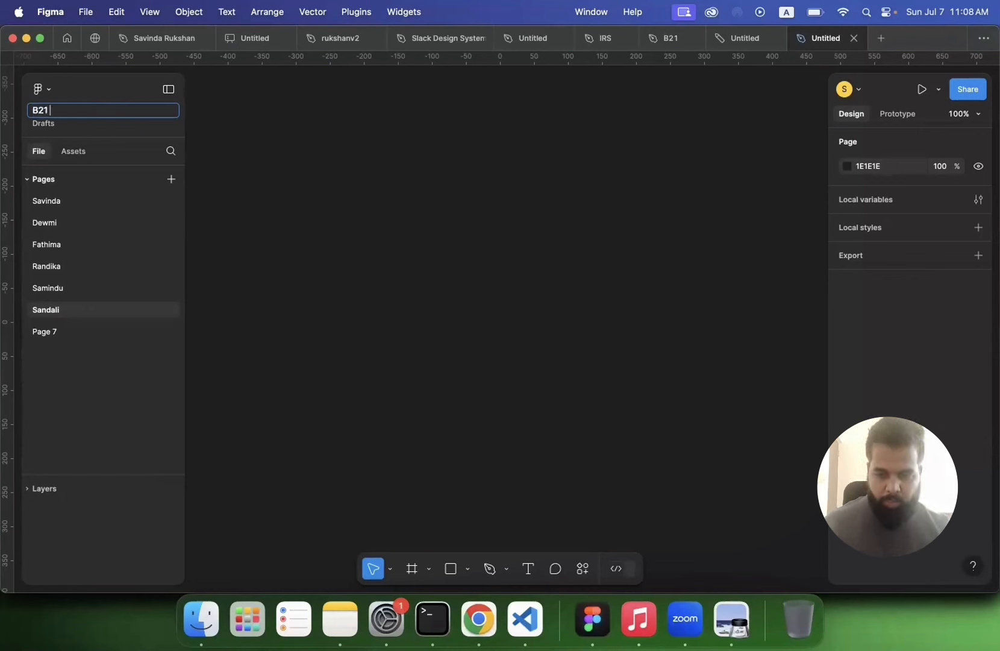
type(" {P")
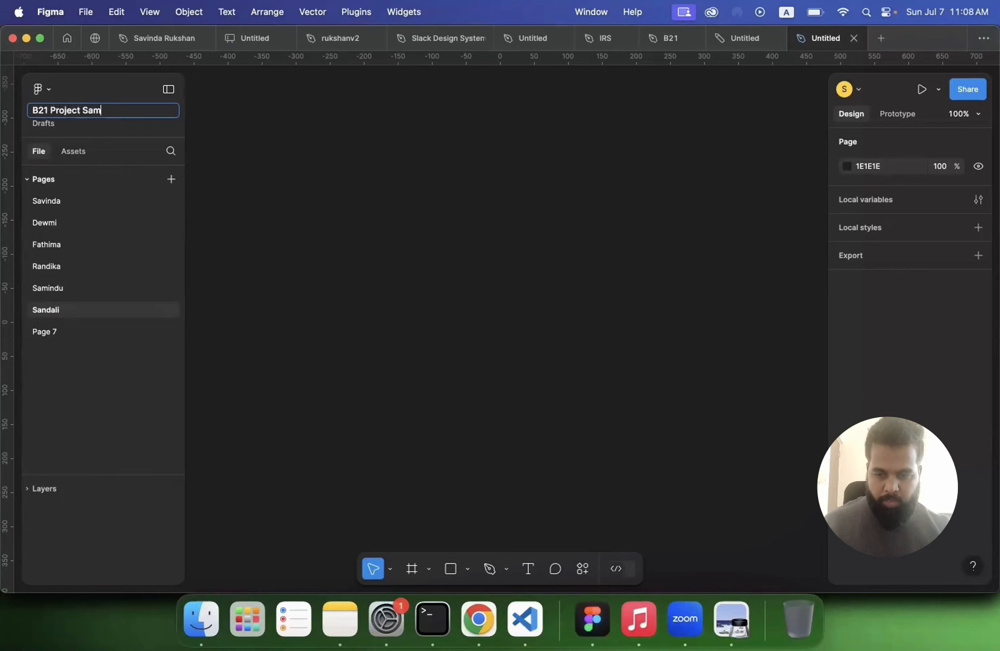
type("roject Sample")
key("Return")
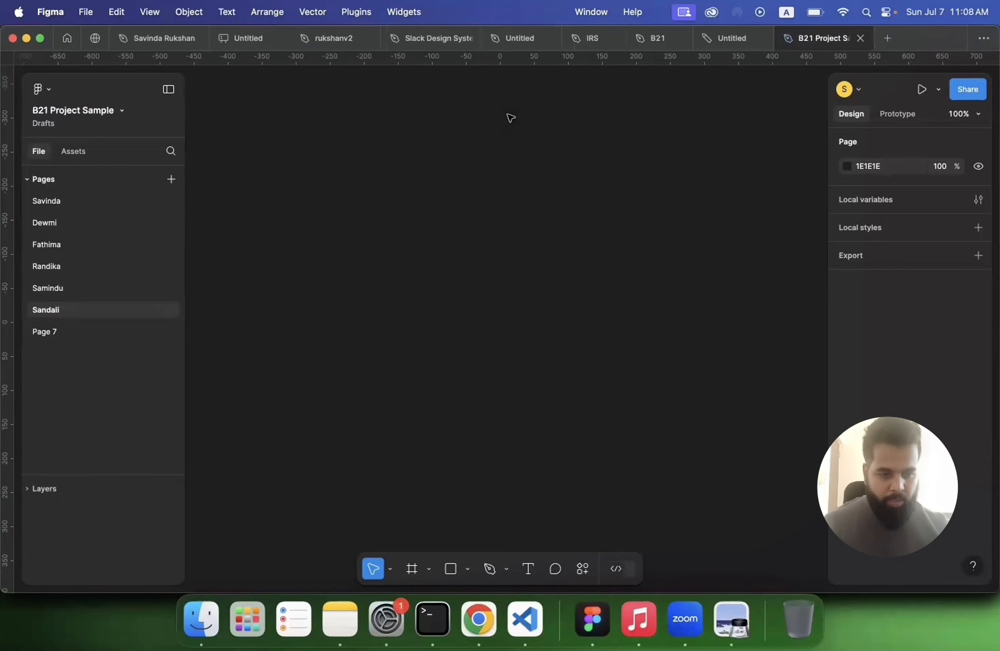
Step: Change the file's share settings so anyone with the link can edit, save, and close the sharing dialog
left_click(968, 90)
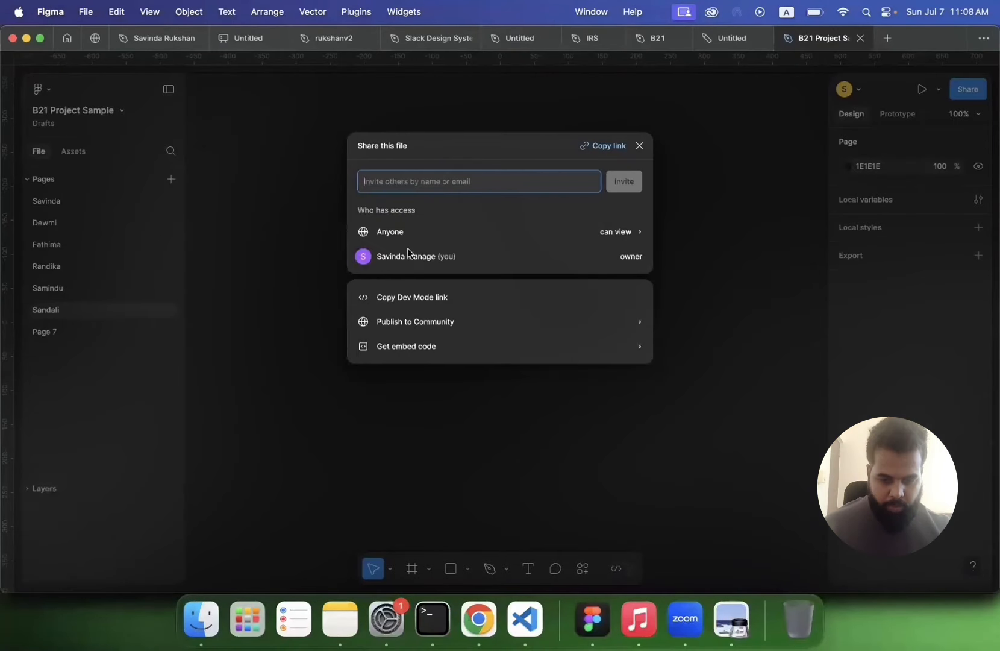
left_click(606, 233)
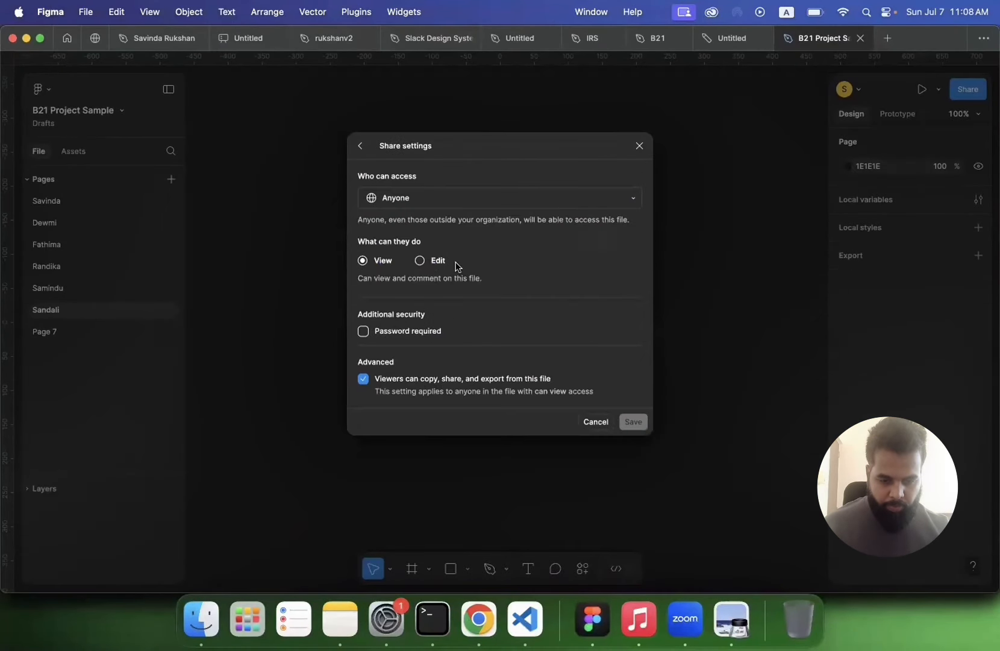
left_click(423, 260)
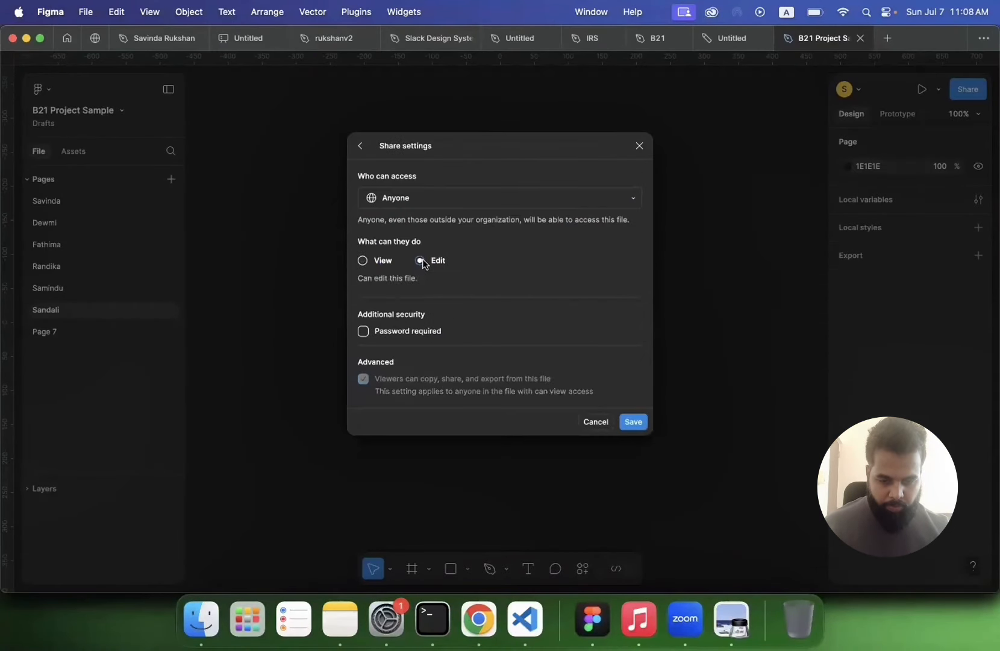
left_click(631, 424)
left_click(610, 144)
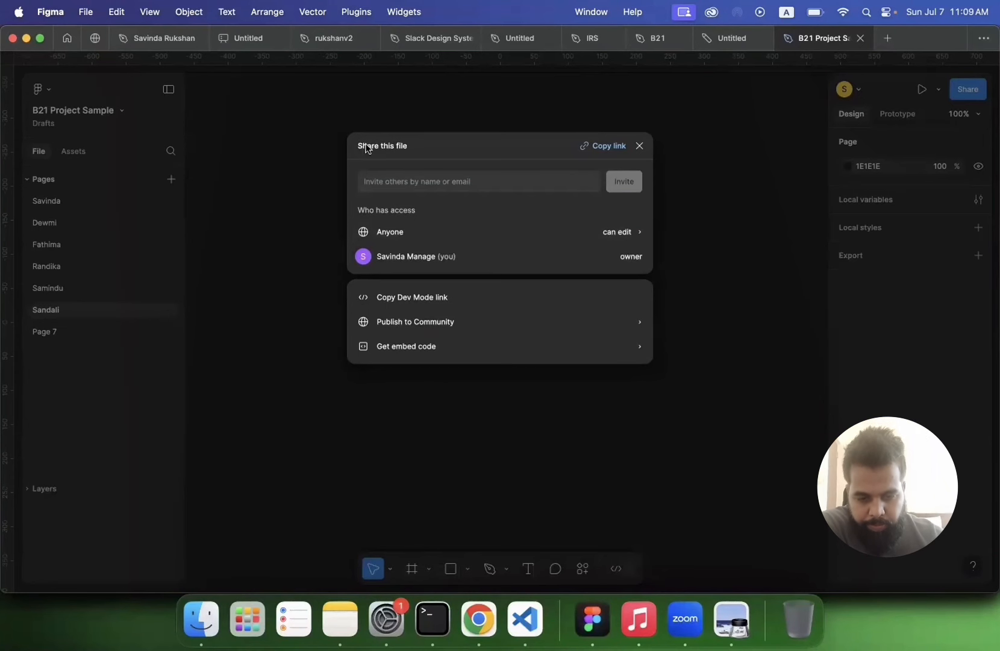
left_click(640, 146)
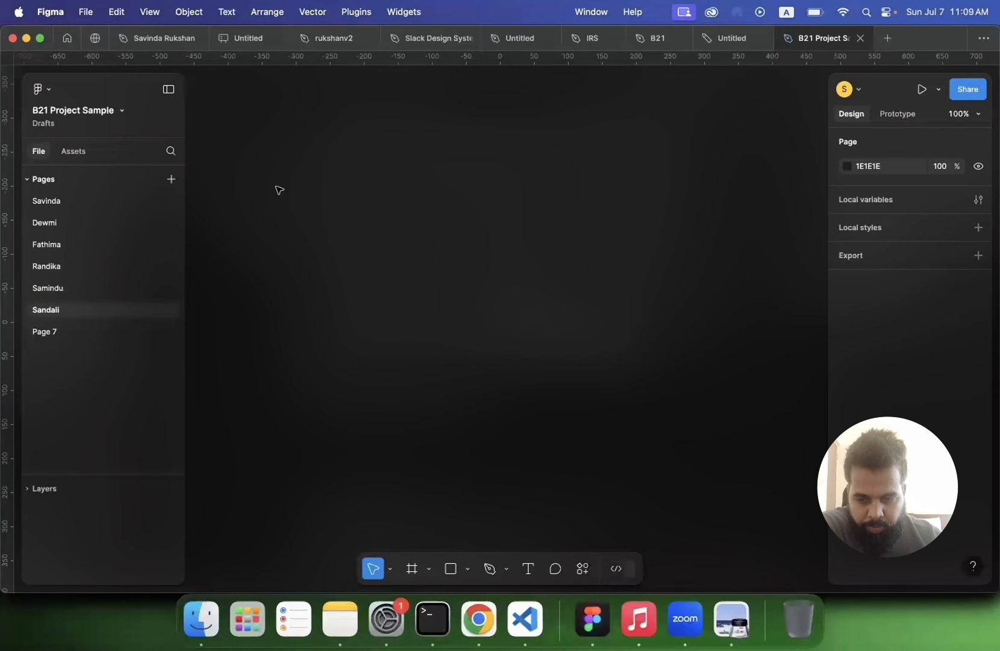
Step: Copy the user flow diagram from the FigJam board and paste it onto the first page of the design file
left_click(55, 201)
left_click(715, 41)
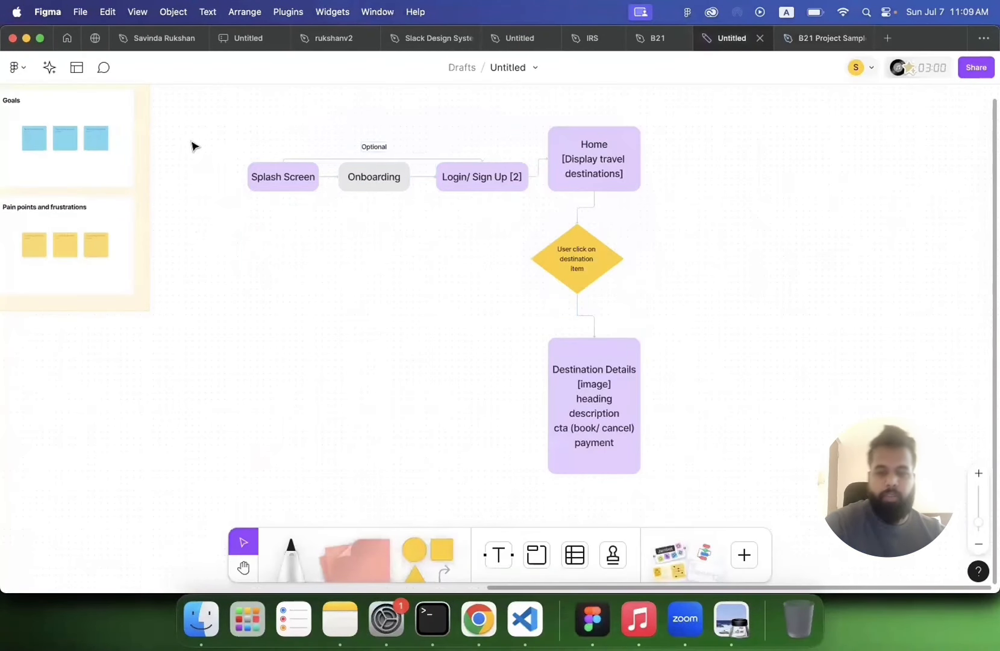
left_click_drag(210, 100, 713, 491)
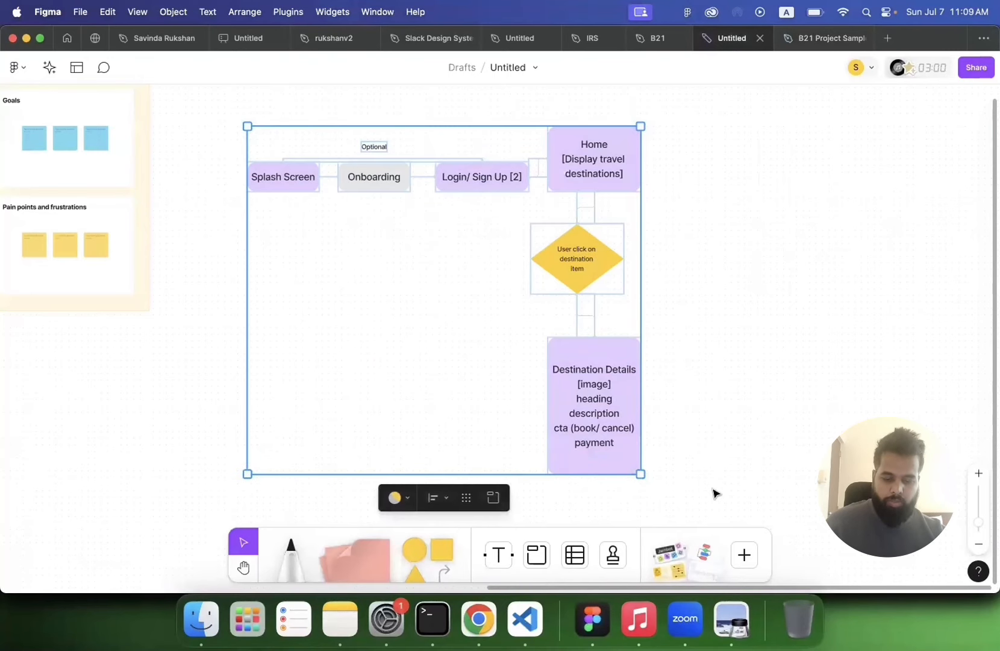
left_click(797, 41)
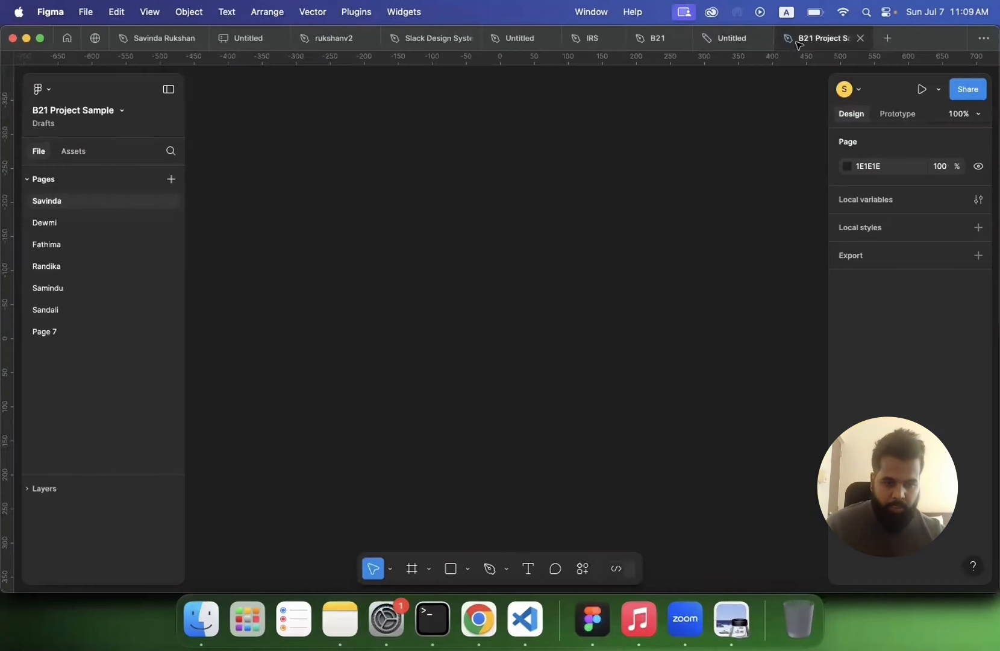
key("super+v")
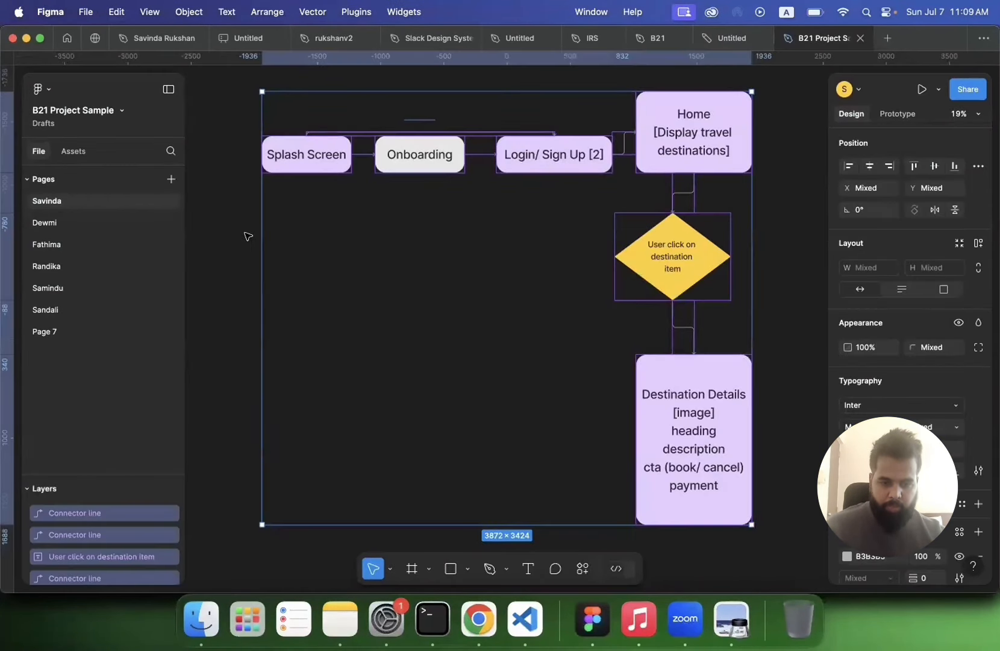
Step: Deselect the diagram and view the list of collaborators currently in the file
left_click(248, 236)
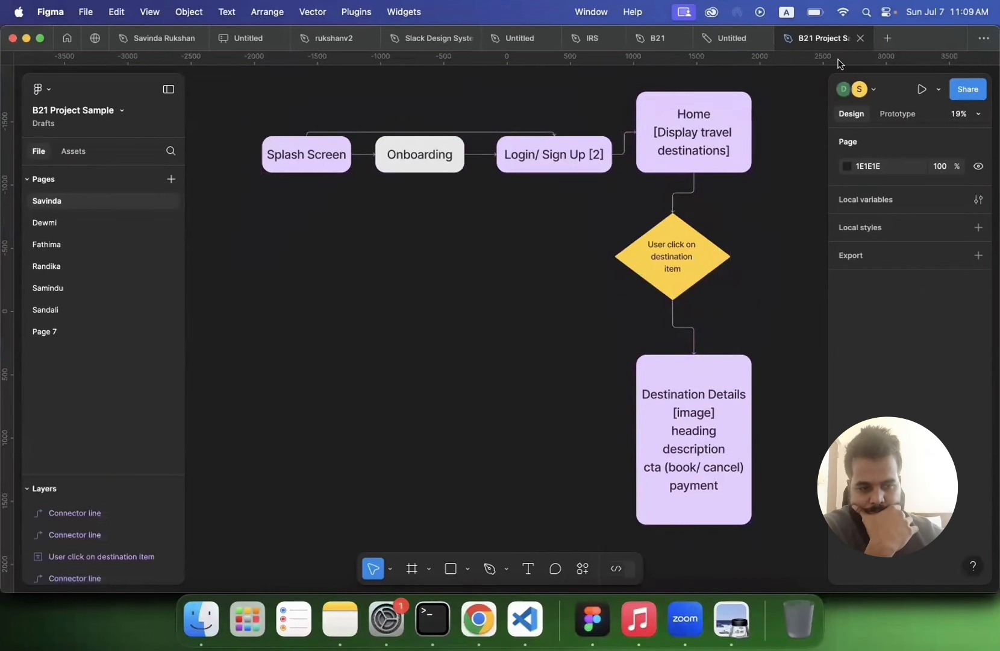
left_click(876, 89)
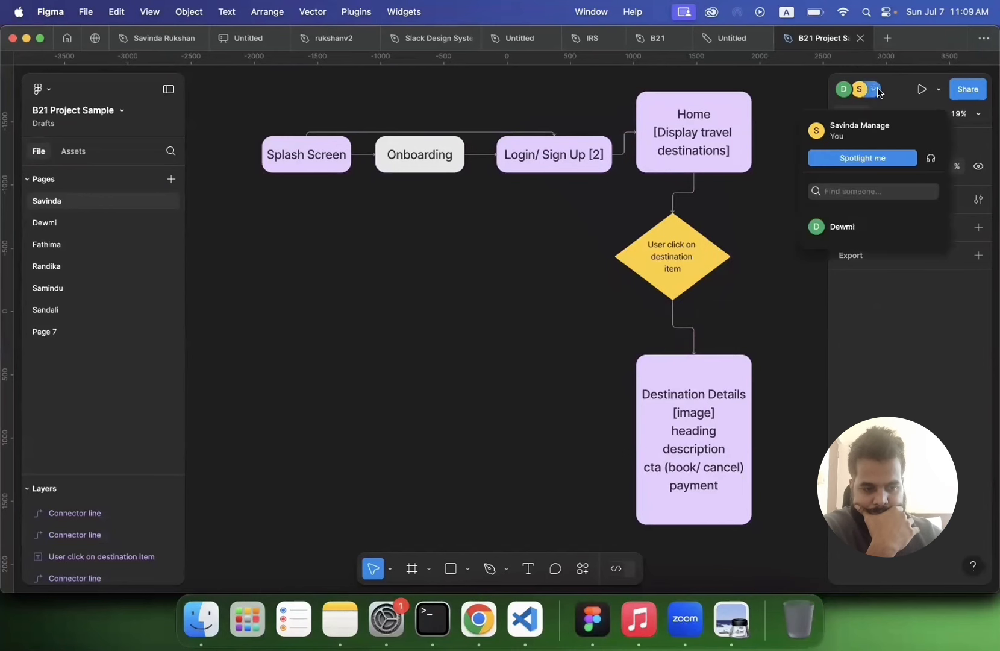
left_click(739, 214)
Step: Zoom in and out around the pasted user flow diagram to inspect it
scroll(486, 267, "down", 5)
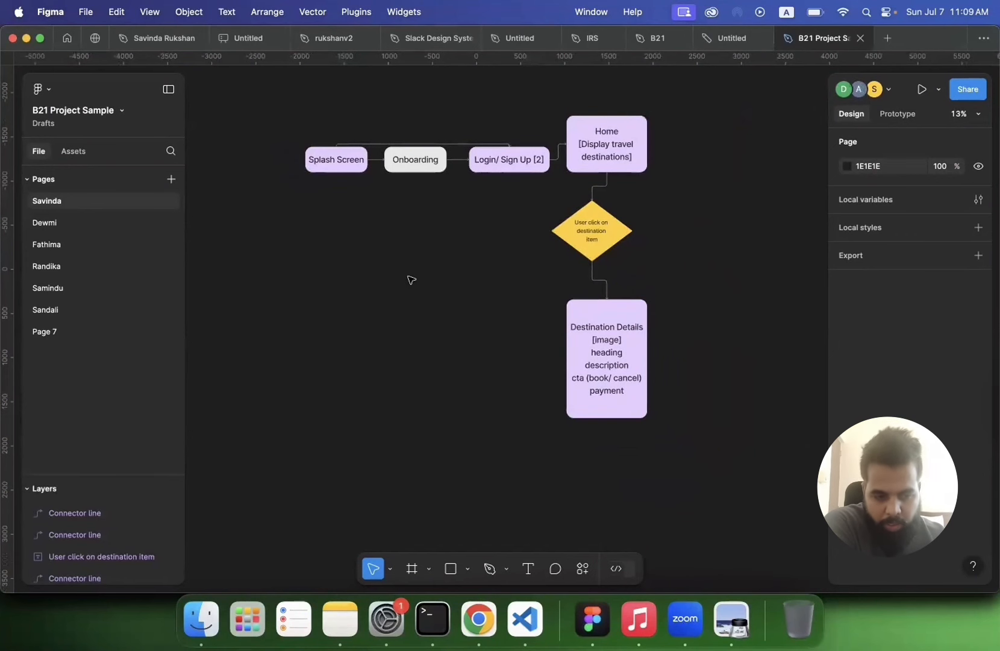
scroll(411, 279, "up", 2)
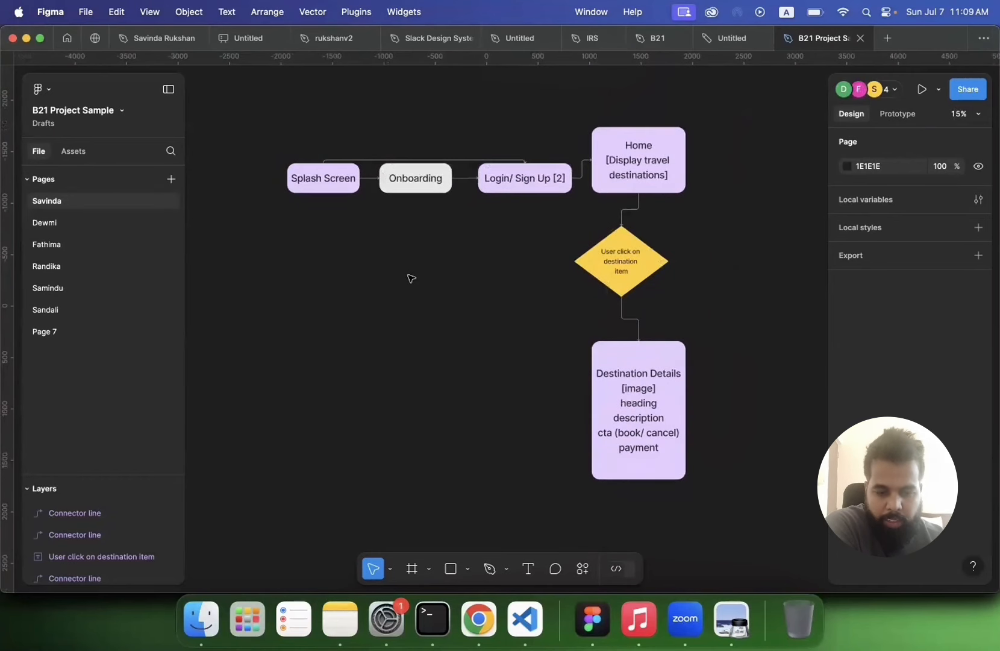
scroll(410, 279, "down", 1)
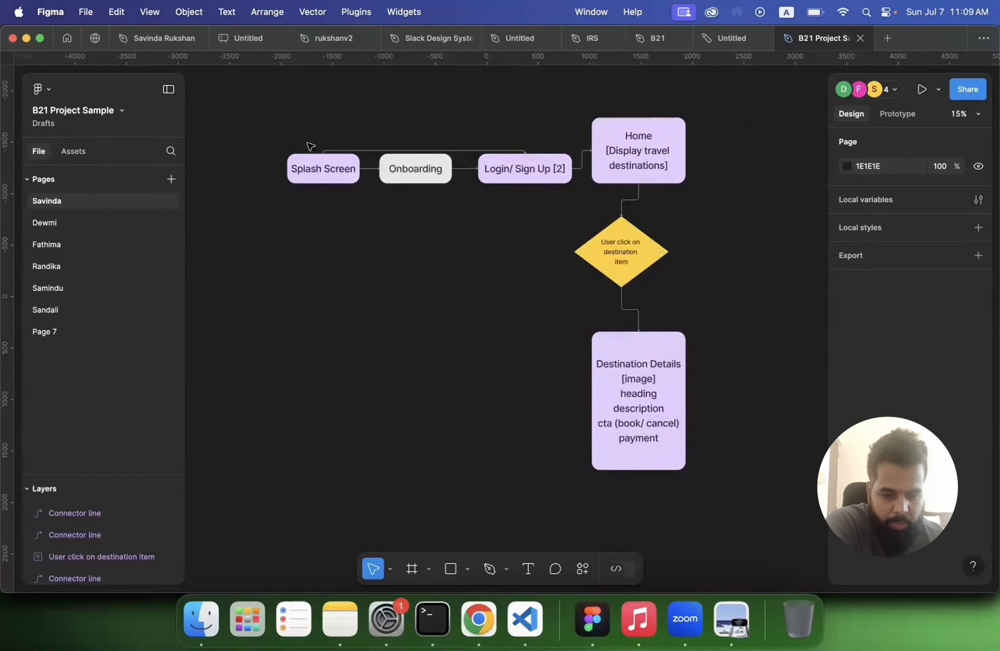
scroll(351, 288, "up", 3)
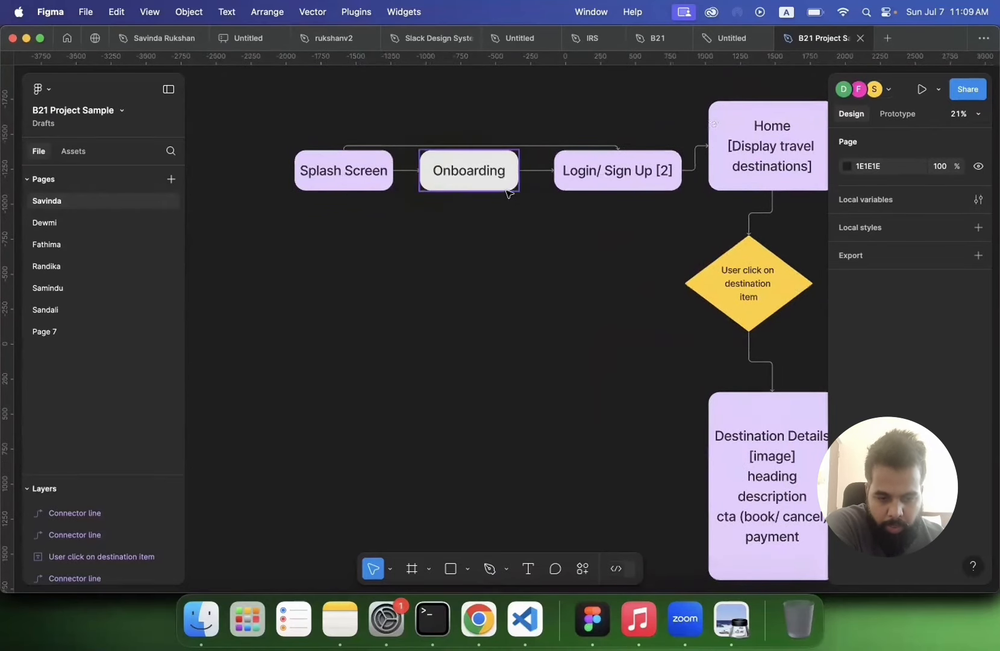
scroll(631, 195, "down", 2)
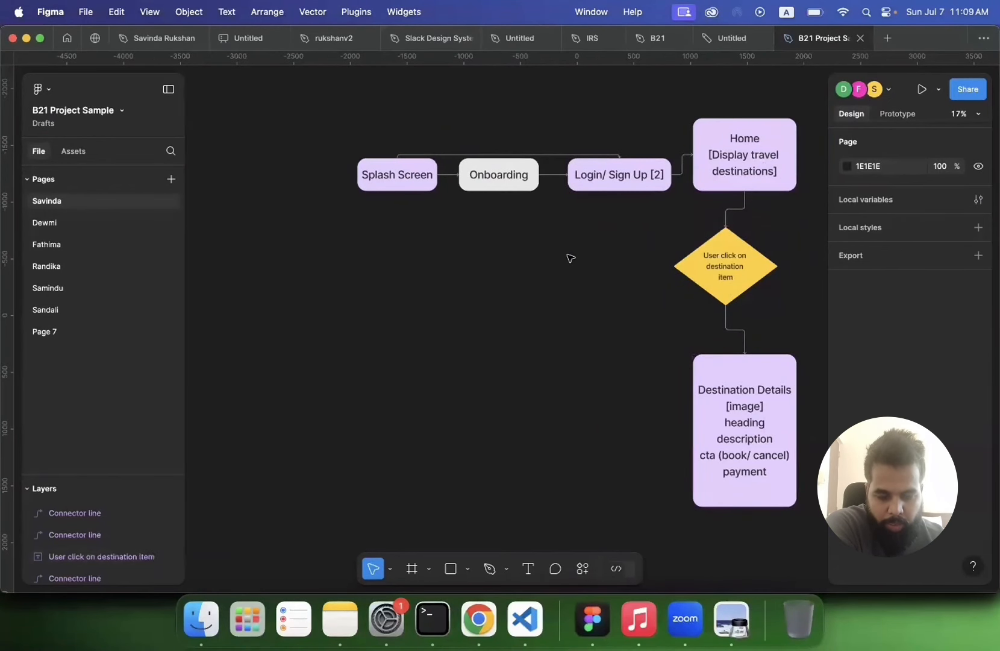
scroll(385, 253, "up", 3)
scroll(386, 253, "up", 5)
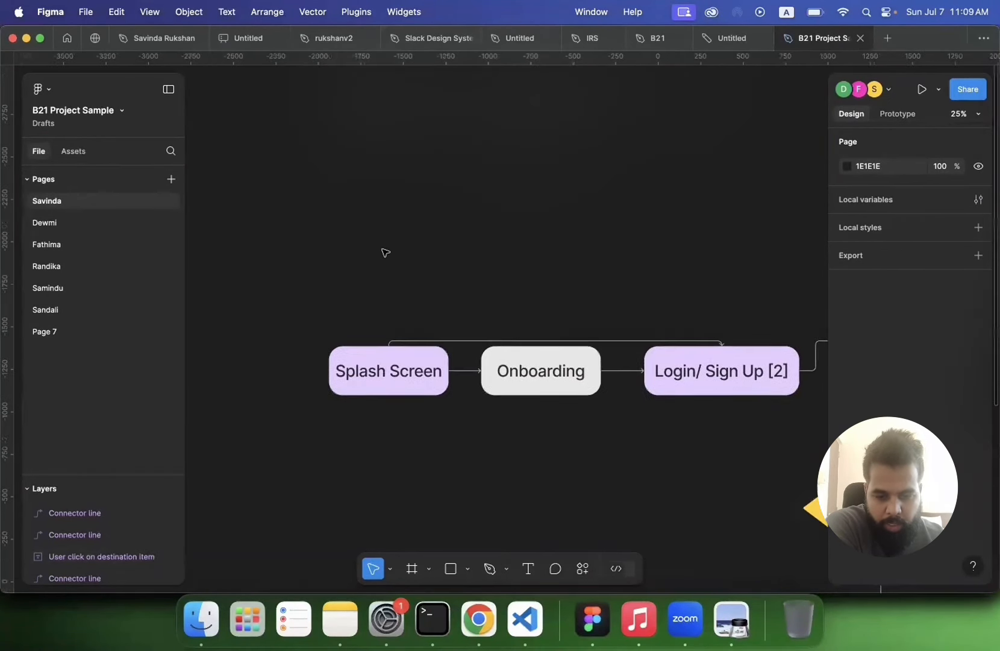
scroll(385, 252, "down", 3)
scroll(385, 253, "down", 5)
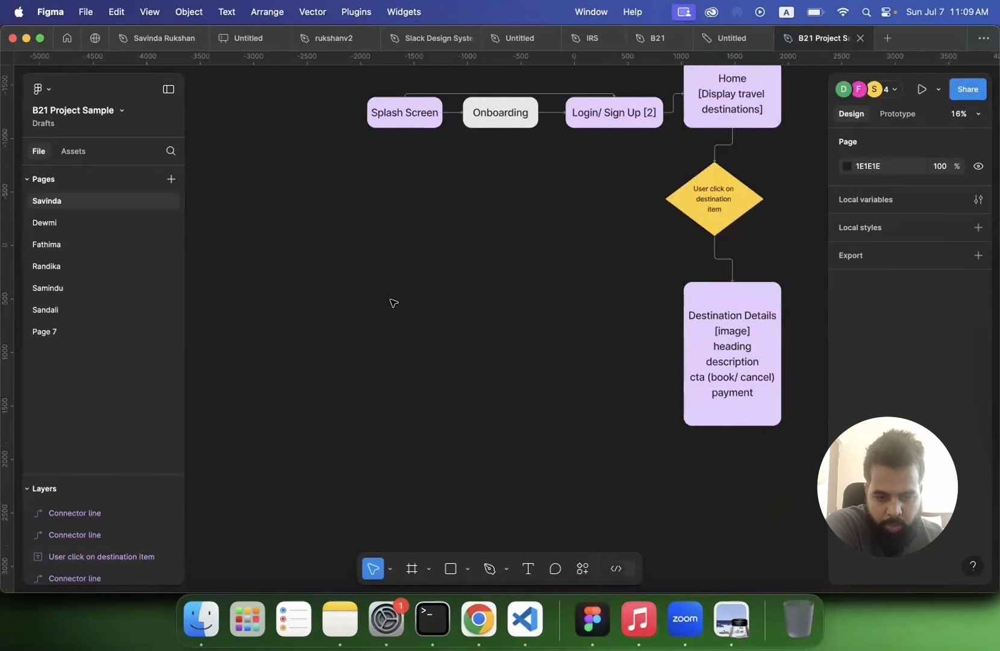
Step: Add an iPhone 14 & 15 Pro Max phone frame to the page
scroll(393, 302, "up", 4)
scroll(393, 302, "down", 3)
scroll(393, 303, "down", 1)
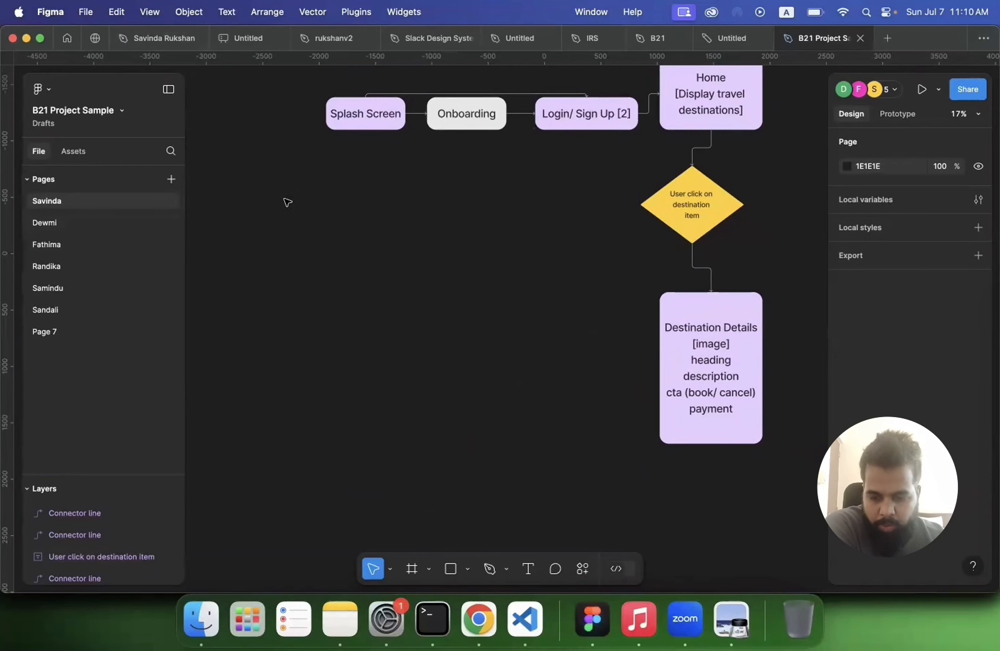
left_click(414, 569)
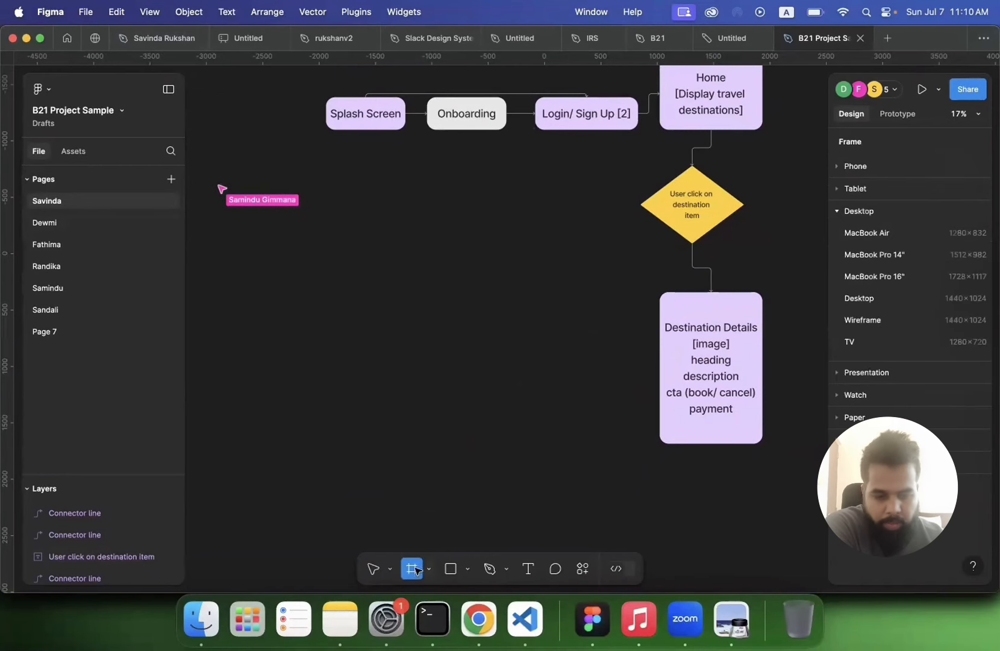
left_click(837, 209)
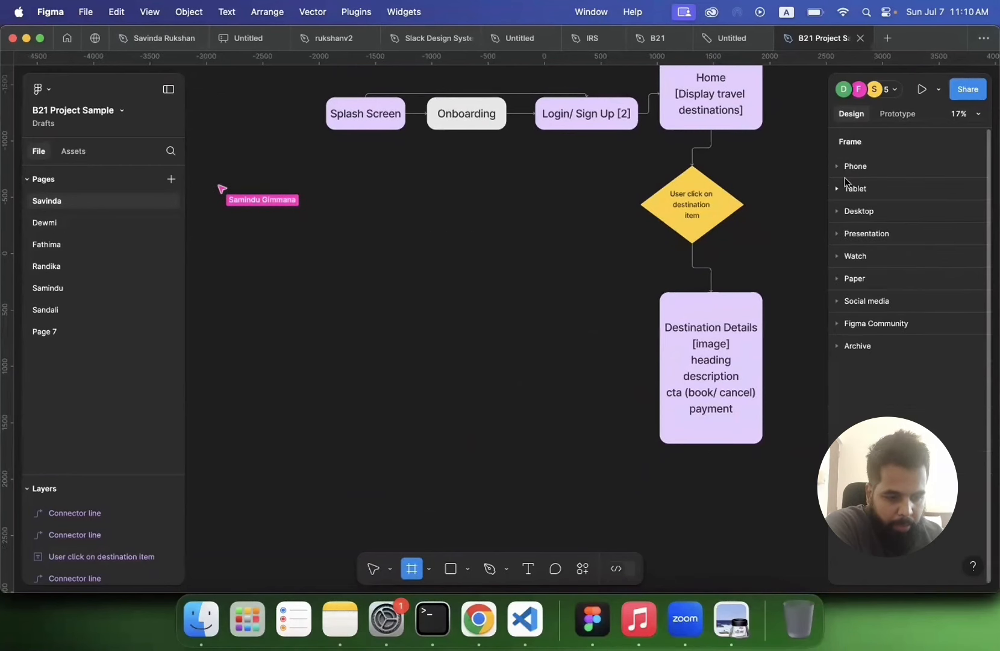
left_click(836, 163)
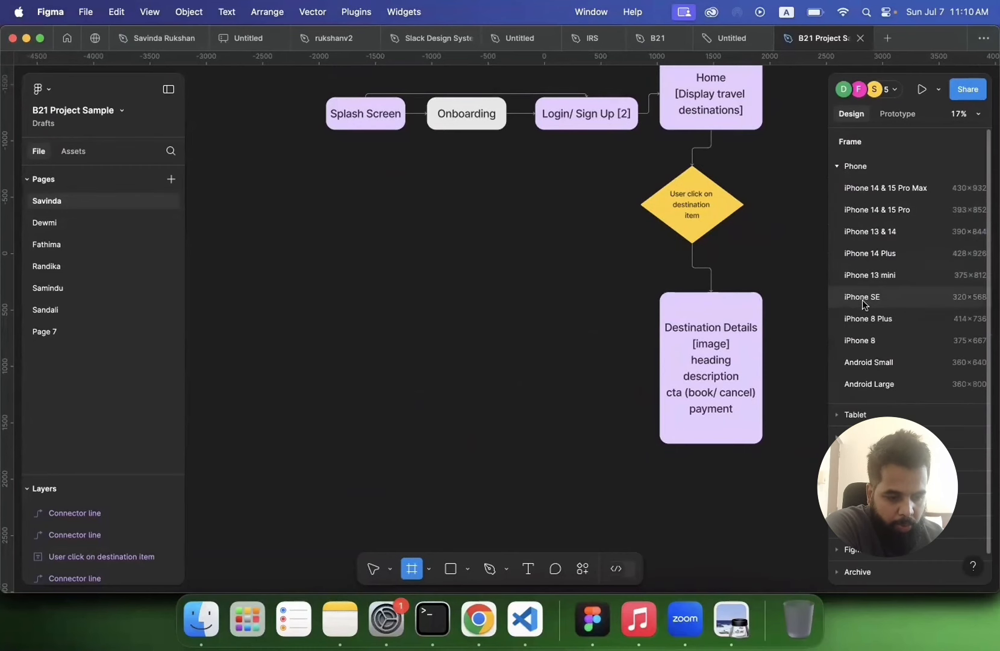
left_click(881, 193)
scroll(476, 256, "up", 3)
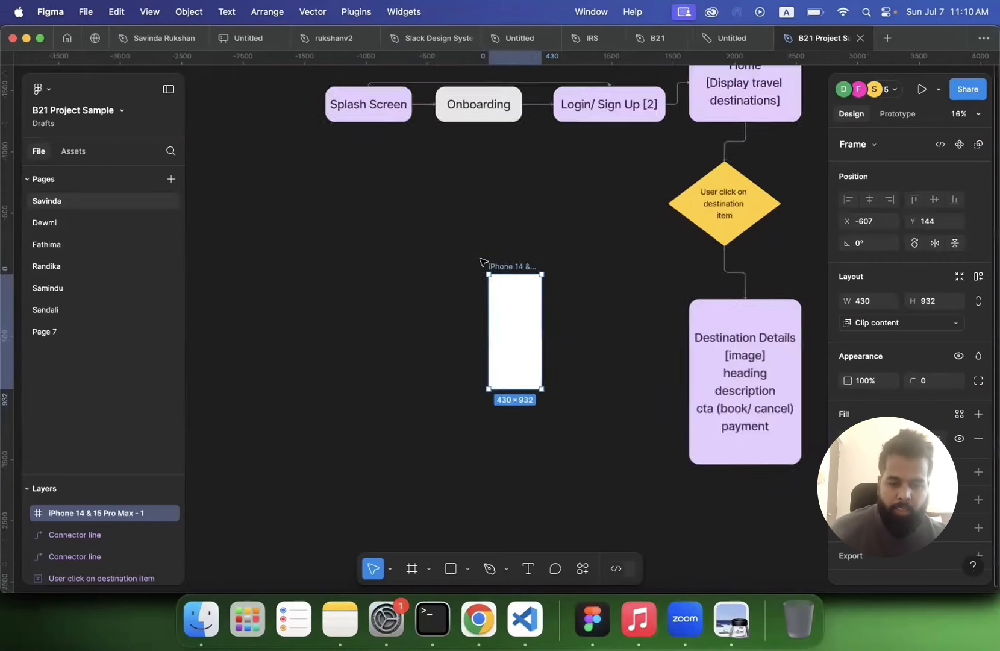
Step: Move the new frame to the left of the flow diagram and rename it Splash Screen
left_click_drag(511, 275, 383, 152)
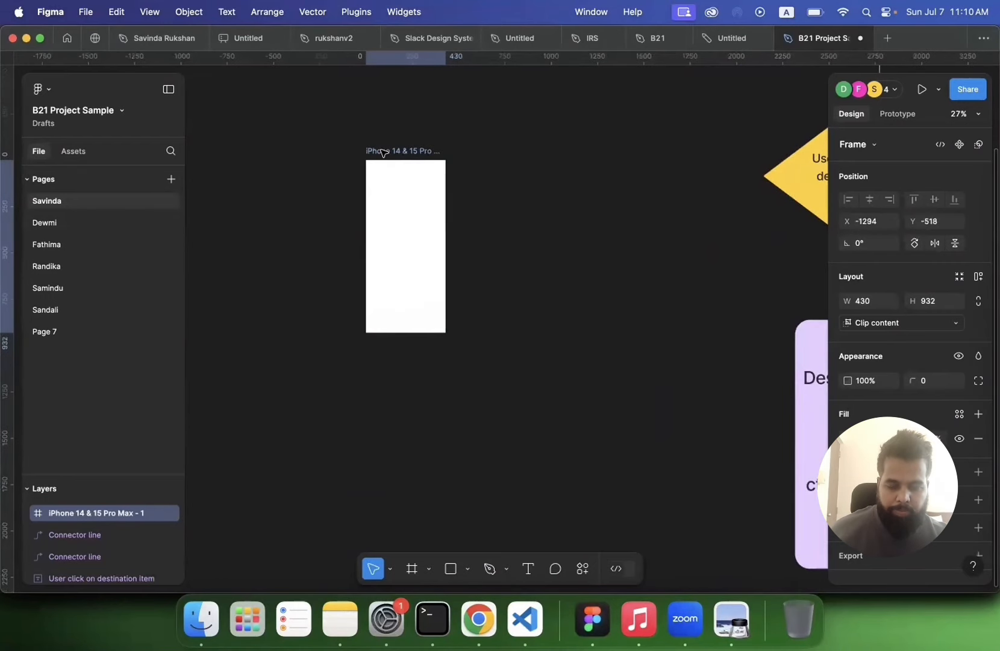
double_click(381, 150)
scroll(341, 225, "down", 4)
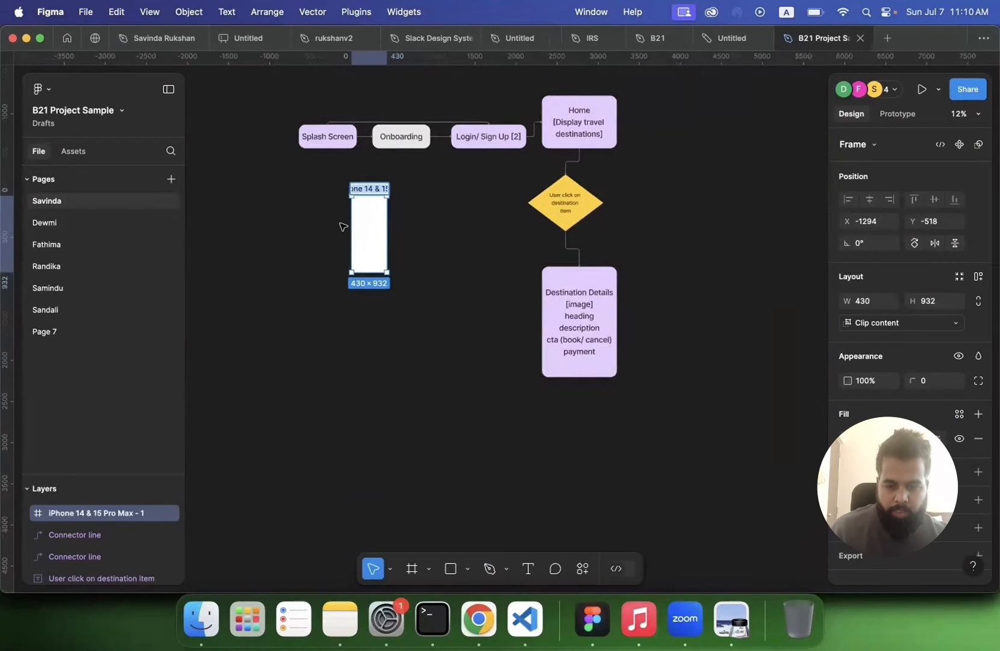
type("S")
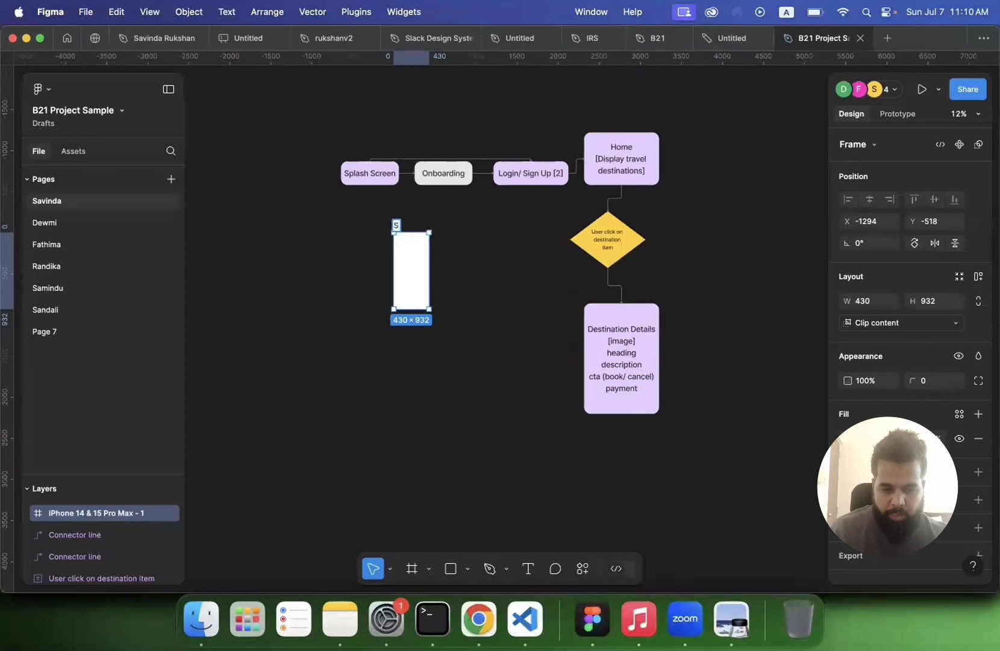
type("plash ")
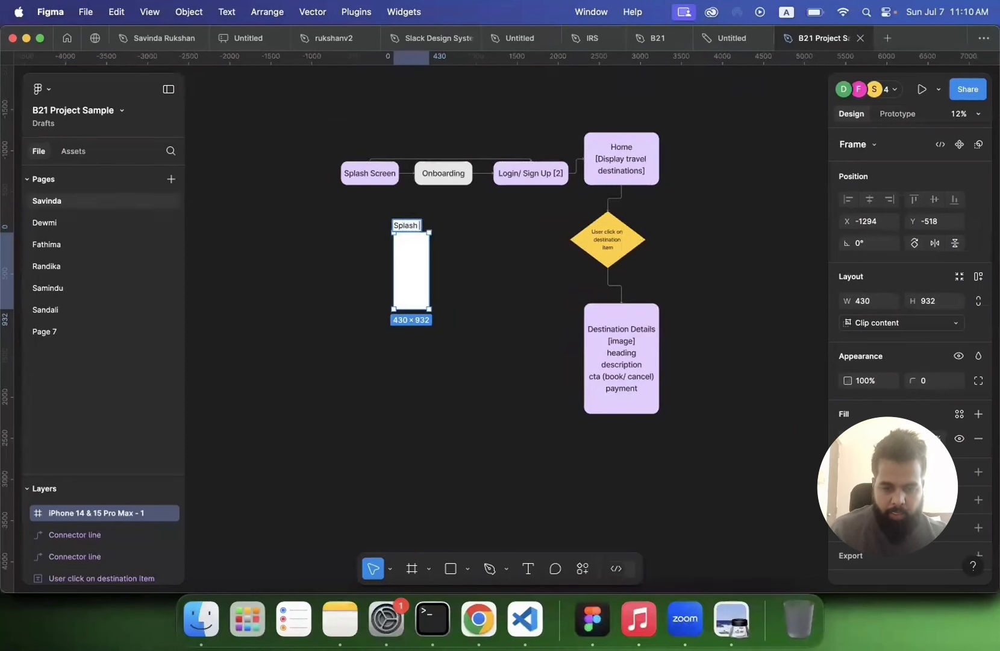
type("Screen")
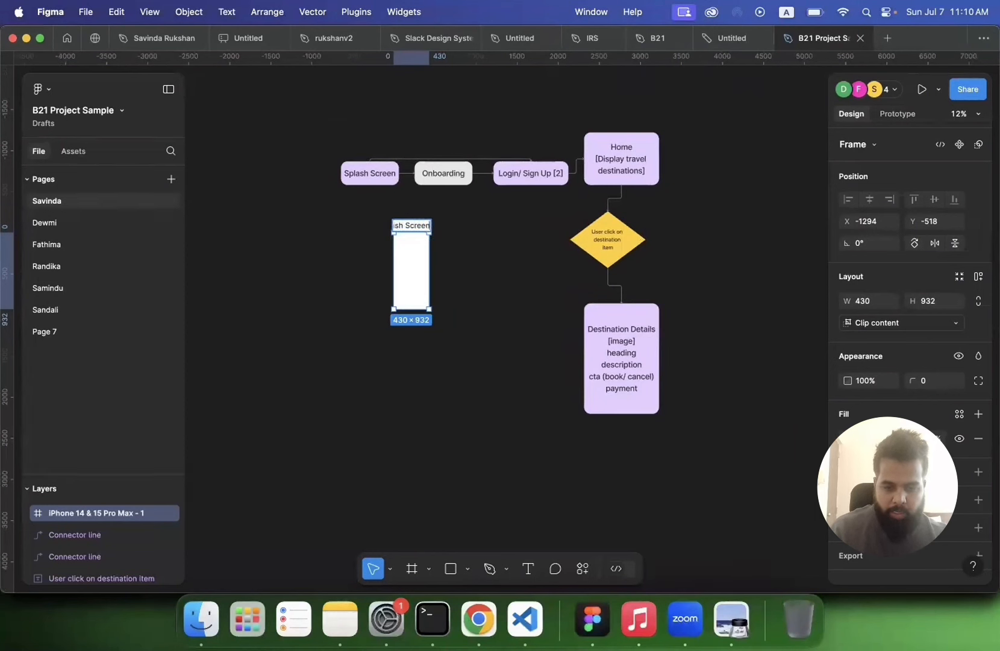
key("Return")
Step: Draw a 328 × 328 circle to the left of the Splash Screen frame
scroll(349, 318, "up", 5)
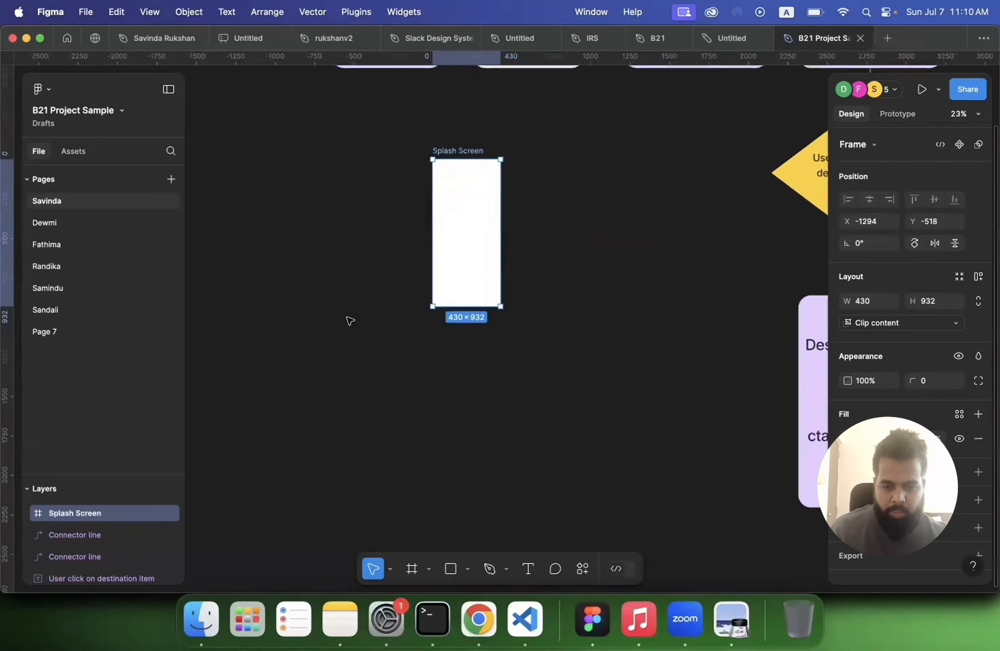
scroll(348, 319, "up", 3)
scroll(348, 319, "left", 2)
left_click(348, 305)
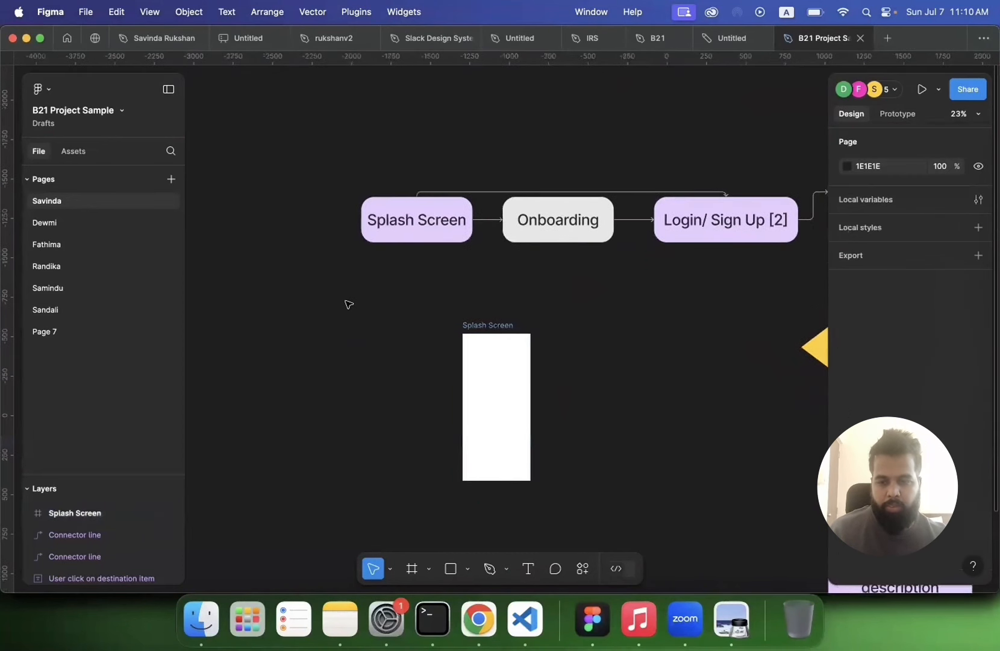
scroll(348, 304, "down", 2)
scroll(348, 304, "left", 2)
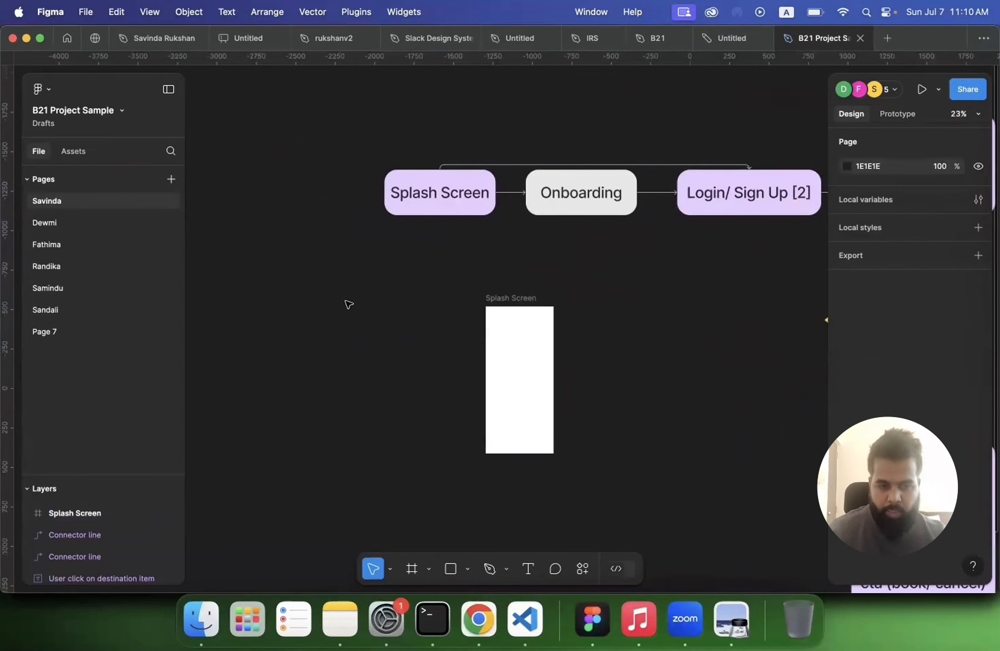
left_click(465, 571)
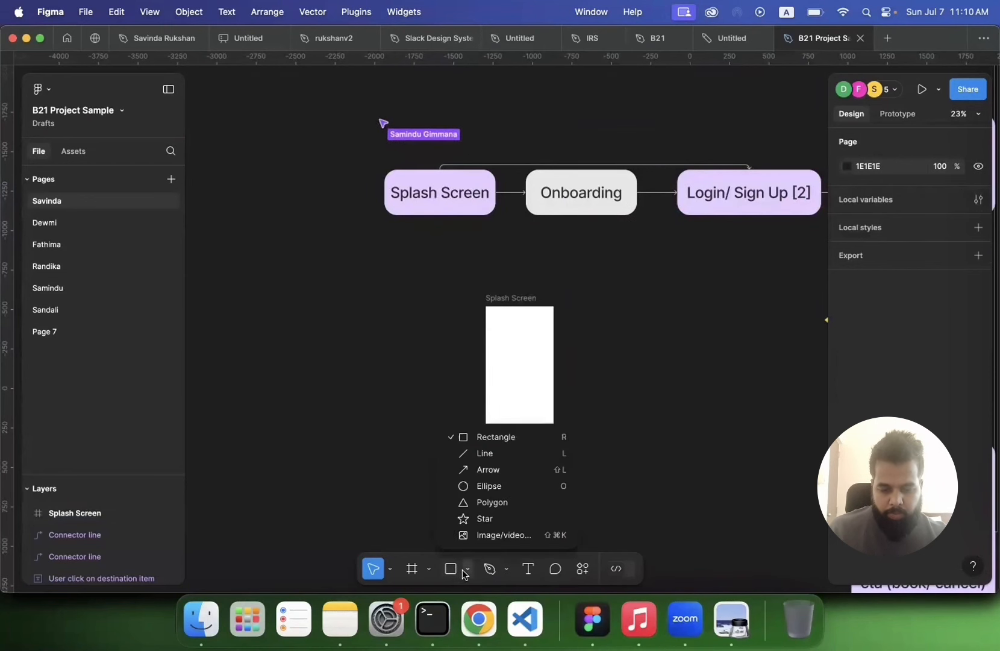
left_click(478, 491)
left_click_drag(284, 292, 336, 345)
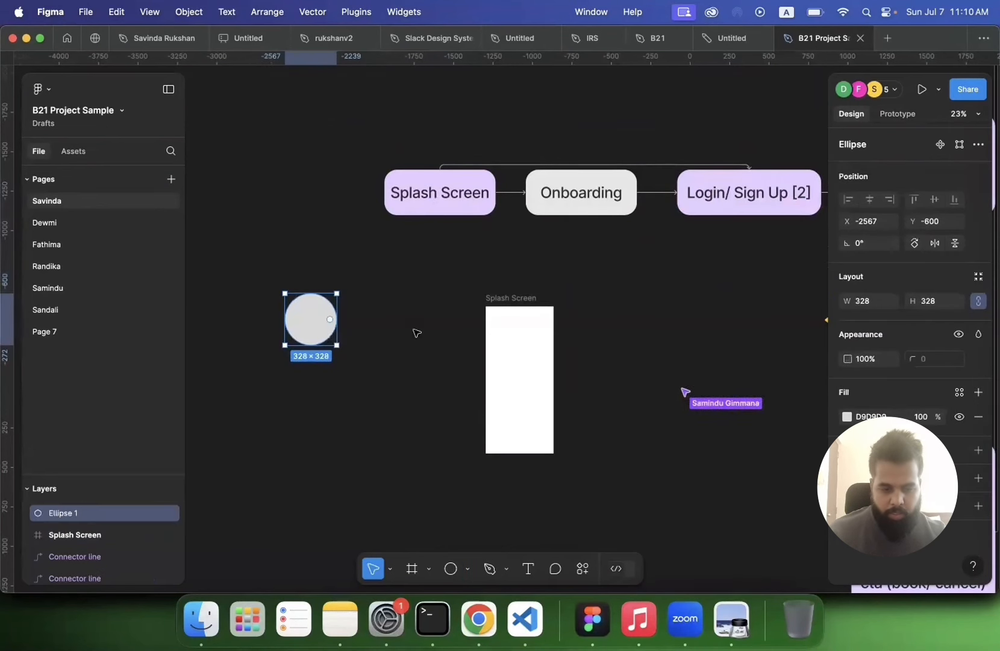
Step: Fill the circle with yellow FFCD29 and nudge it into place
left_click(847, 417)
left_click(763, 525)
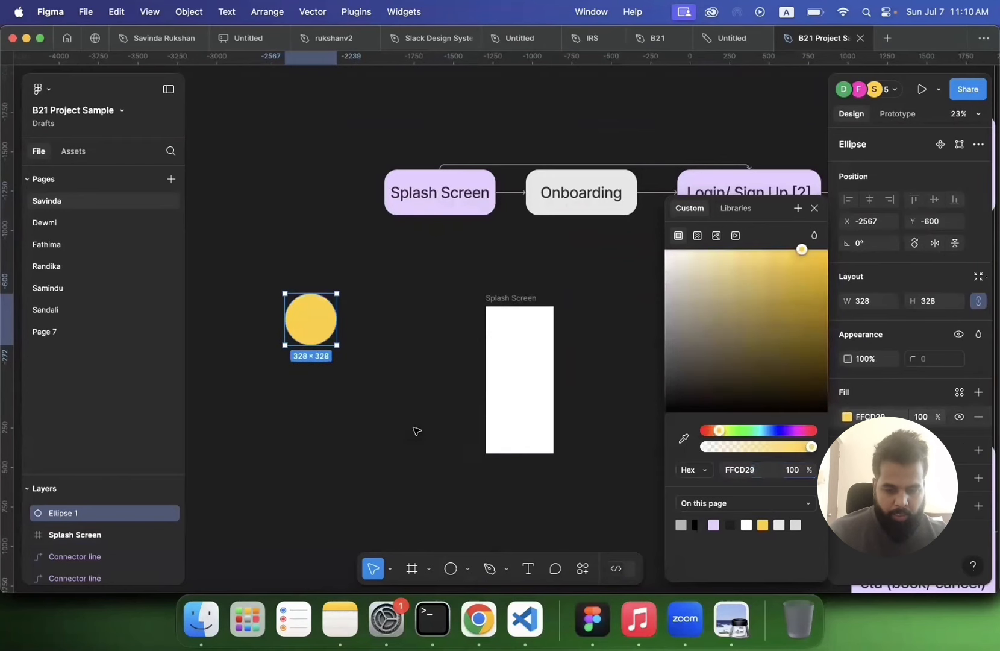
left_click(415, 430)
left_click_drag(323, 328, 367, 356)
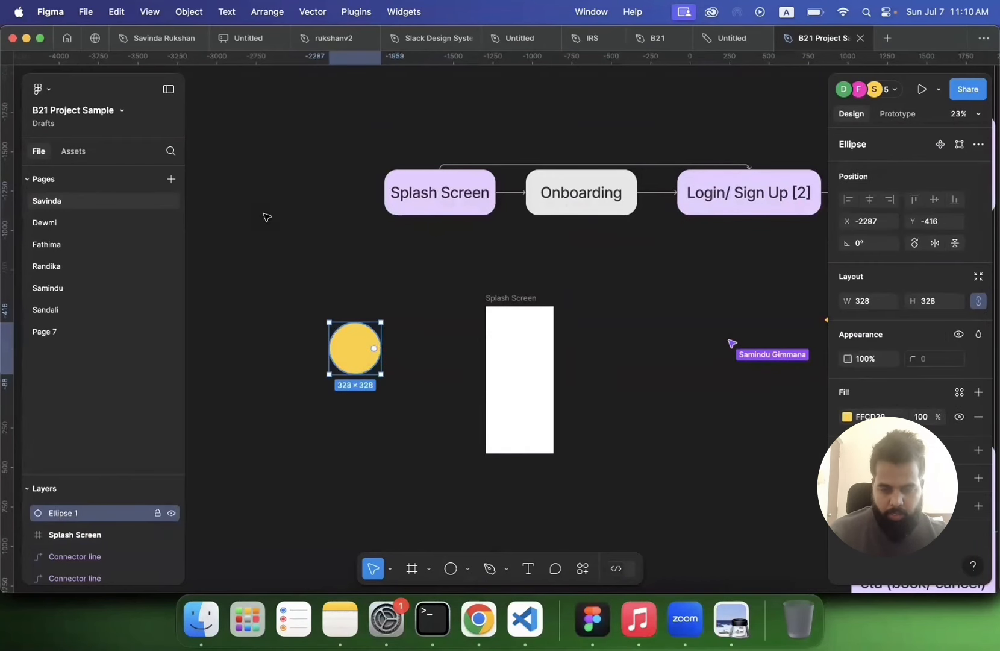
Step: Add a larger-size text label reading Travel inside the yellow circle and centre it
left_click(530, 573)
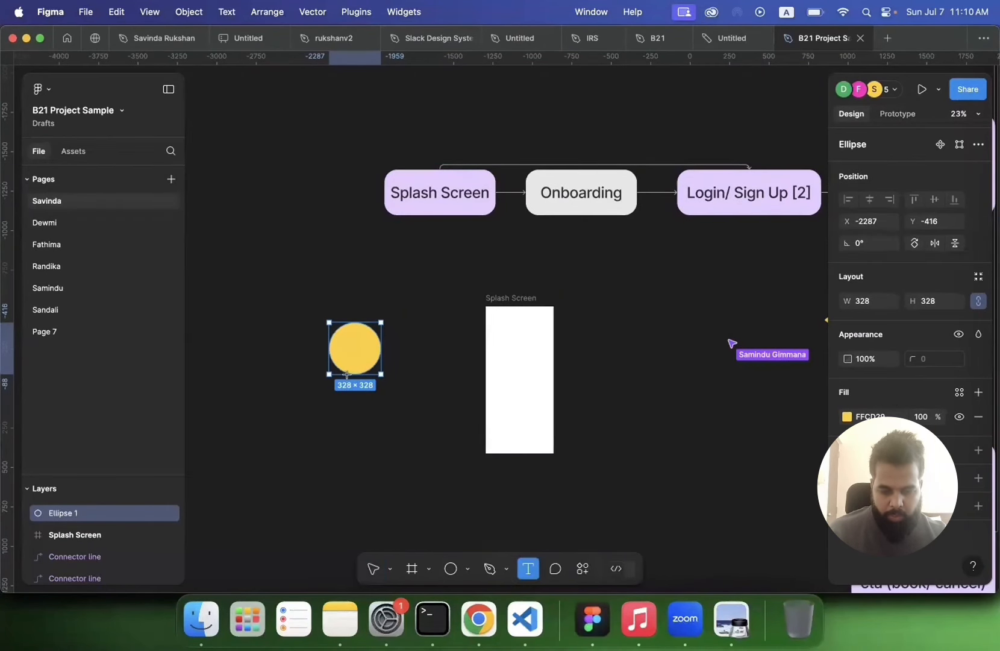
left_click(347, 341)
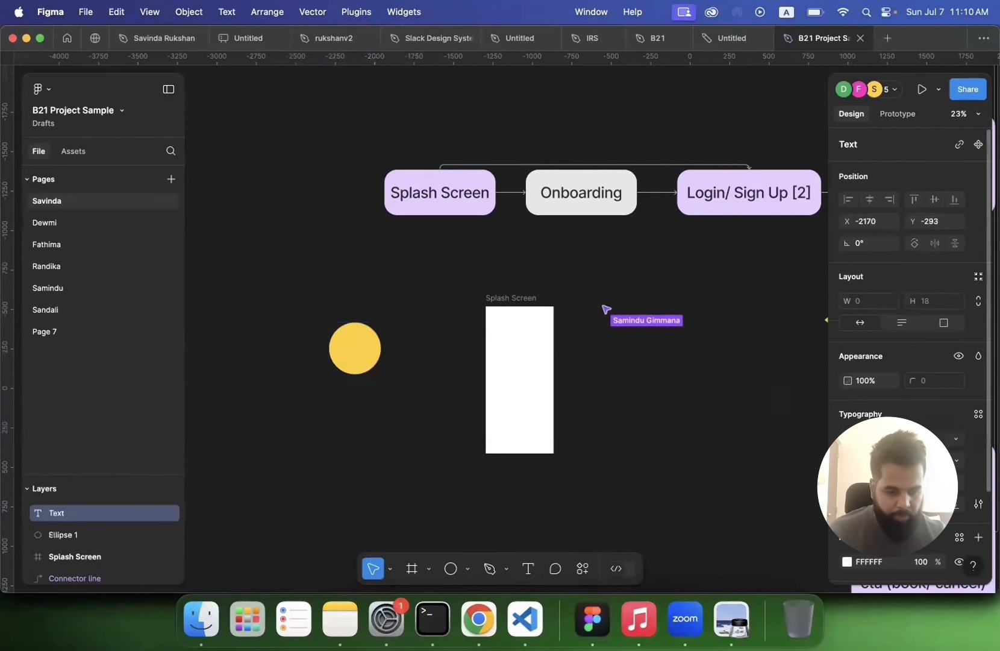
left_click(958, 463)
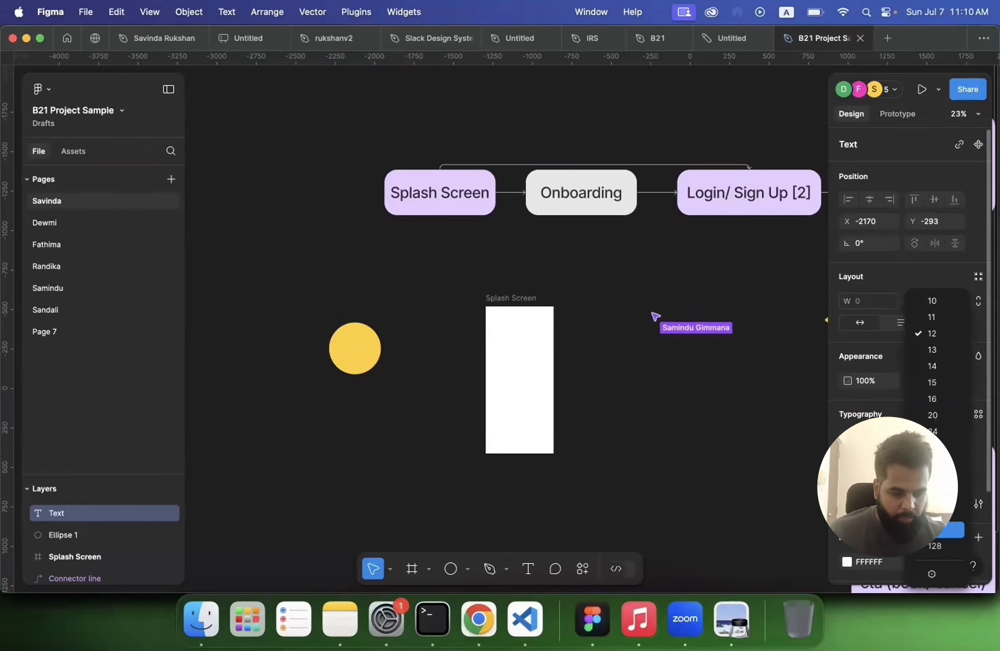
left_click(935, 528)
type("Travel")
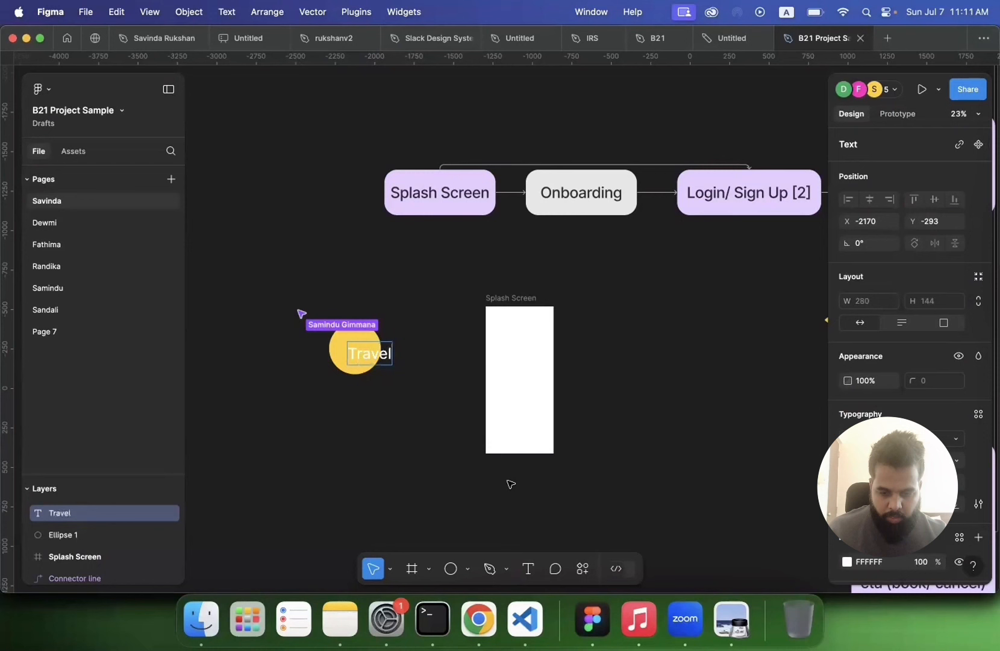
key("Escape")
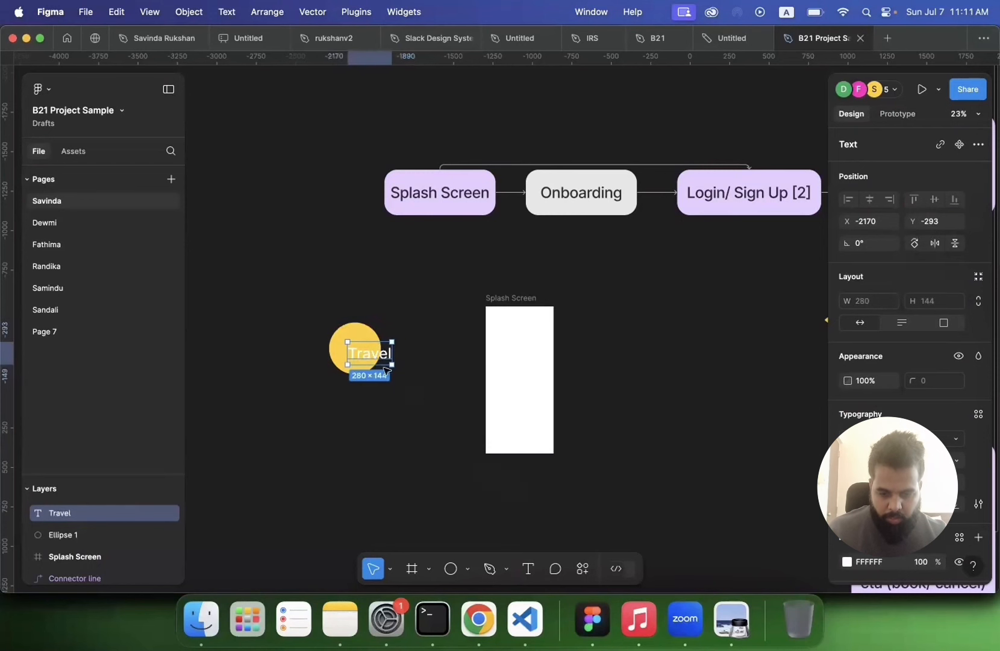
left_click_drag(374, 362, 363, 359)
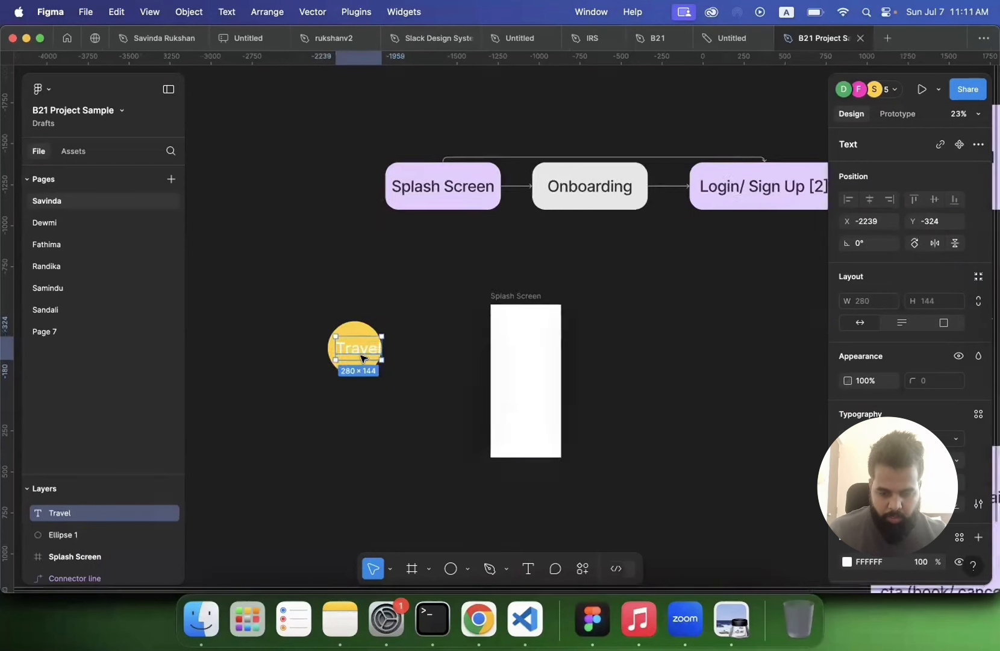
Step: Try changing the Travel text's font to Unna, then undo it
scroll(363, 356, "up", 3)
left_click(955, 435)
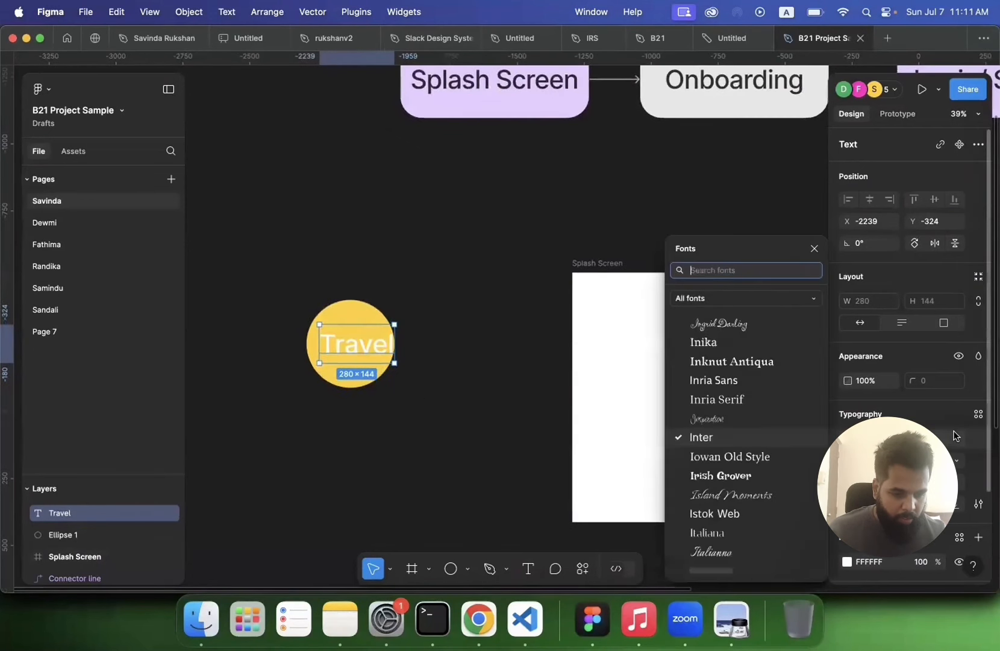
scroll(746, 456, "down", 5)
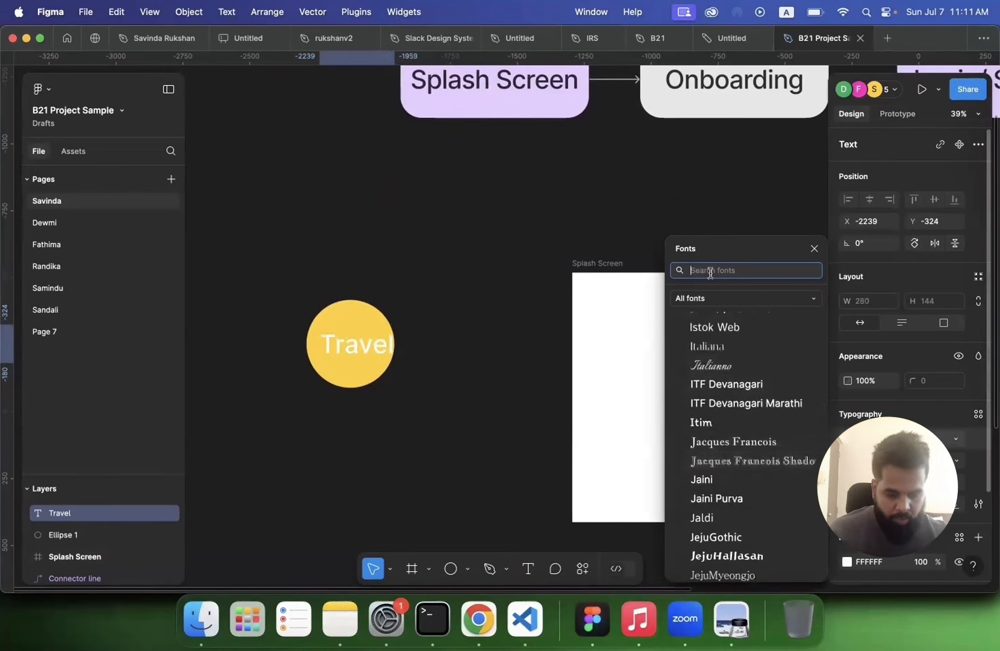
type("unb")
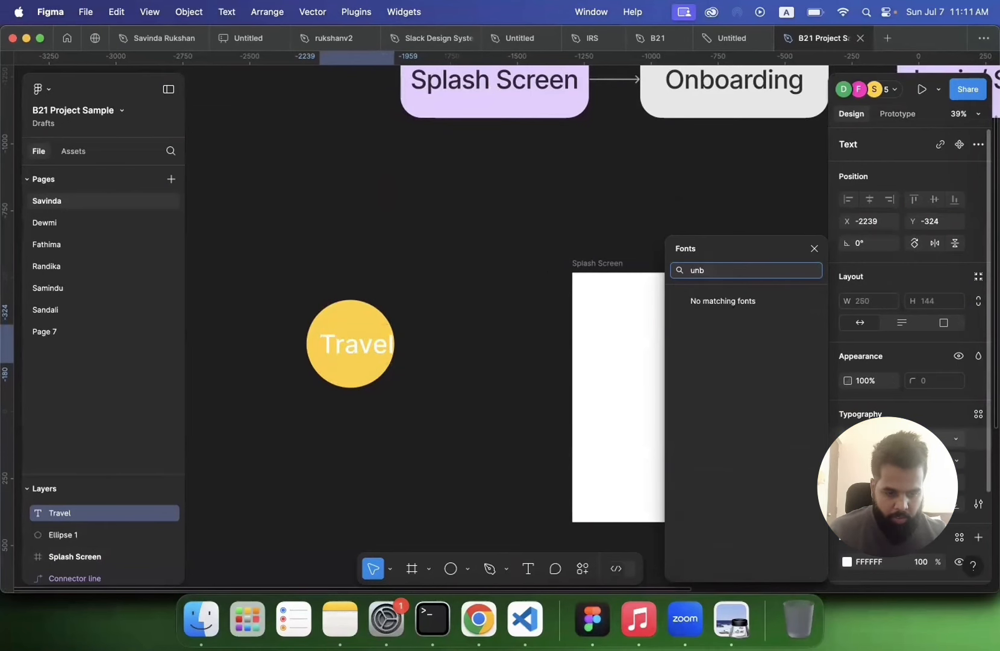
key("BackSpace")
key("BackSpace")
scroll(717, 325, "down", 3)
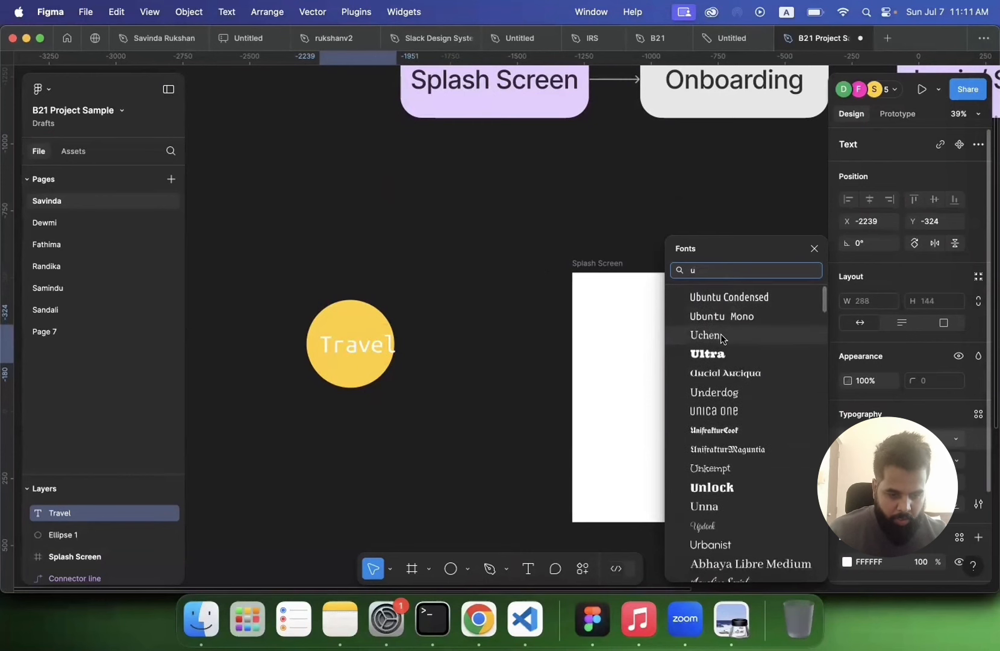
scroll(721, 338, "up", 2)
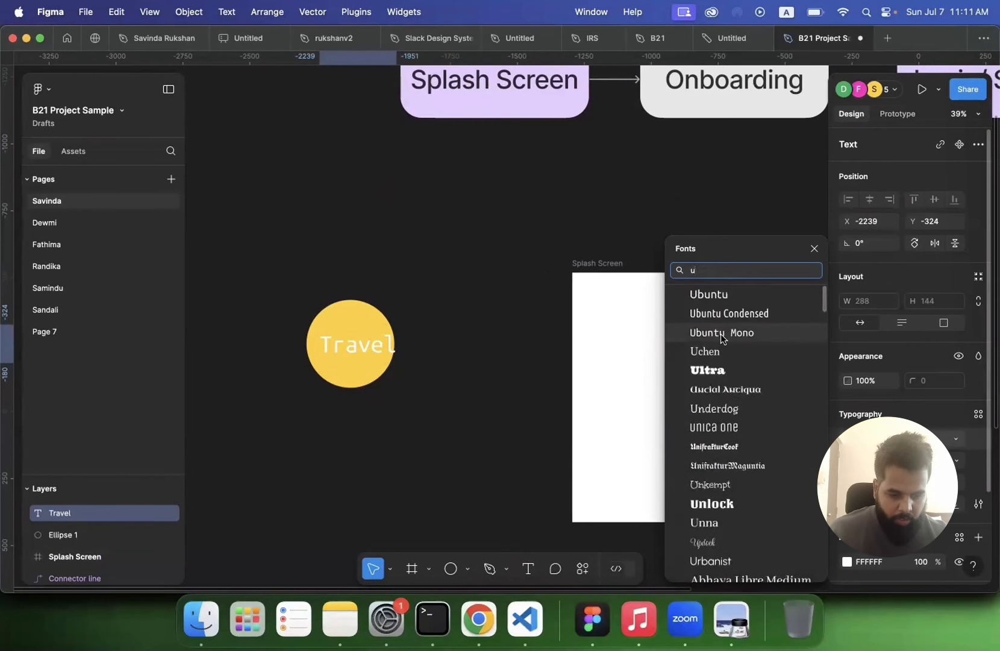
scroll(723, 338, "down", 3)
left_click(703, 506)
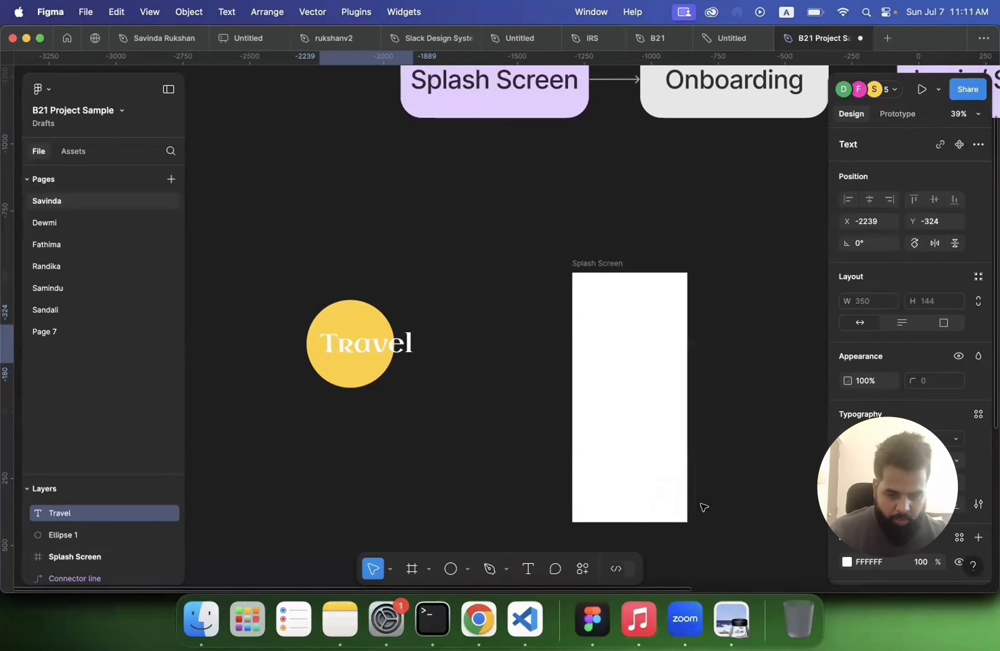
key("ctrl+z")
Step: Reposition the Travel text slightly and set it to a bolder font weight
left_click(416, 368)
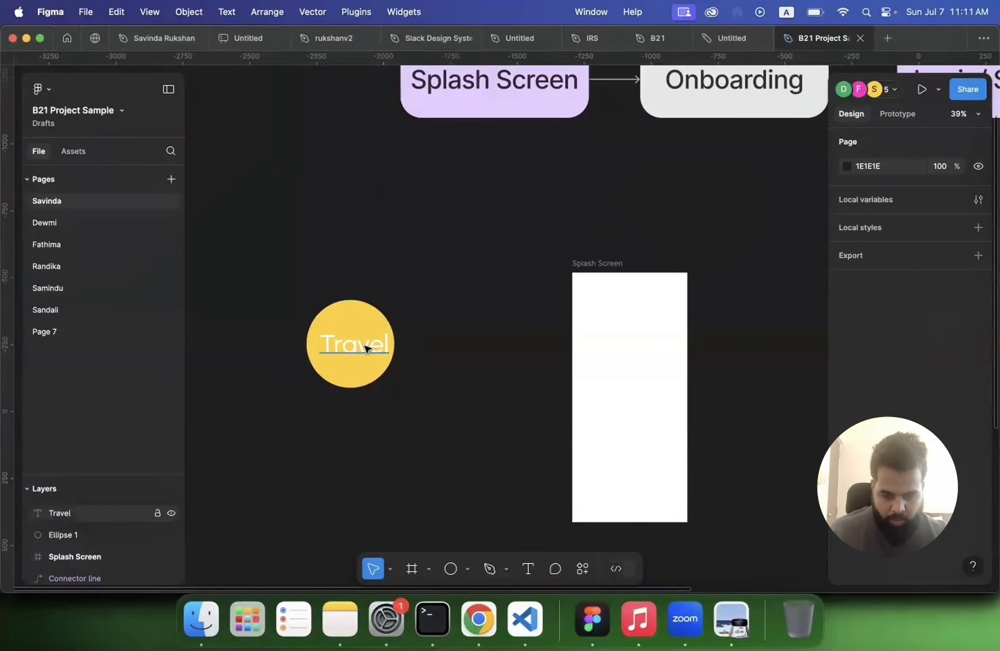
left_click_drag(365, 348, 359, 350)
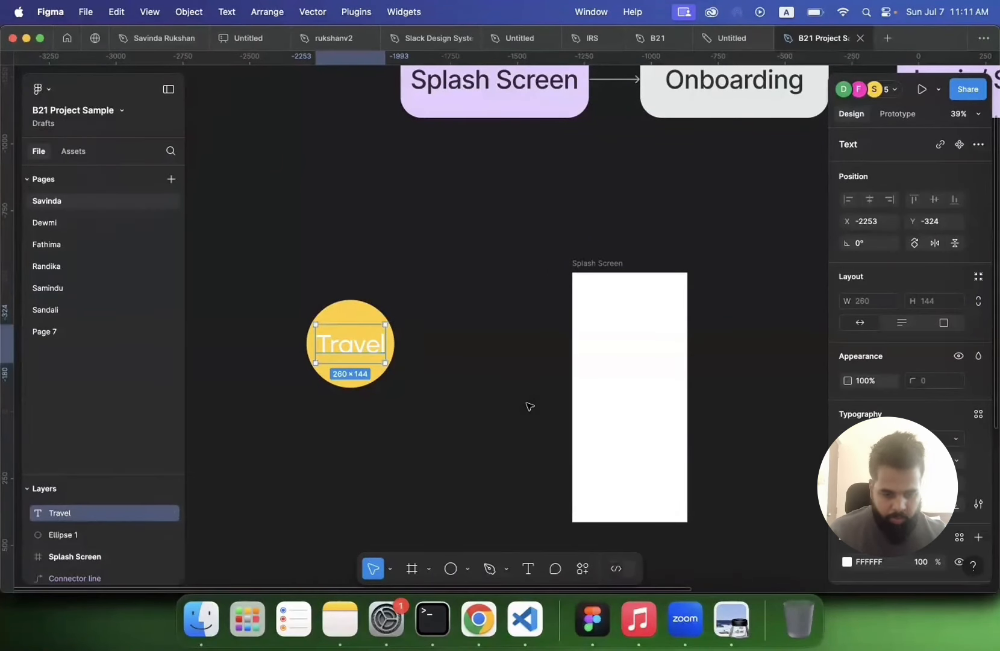
left_click(890, 460)
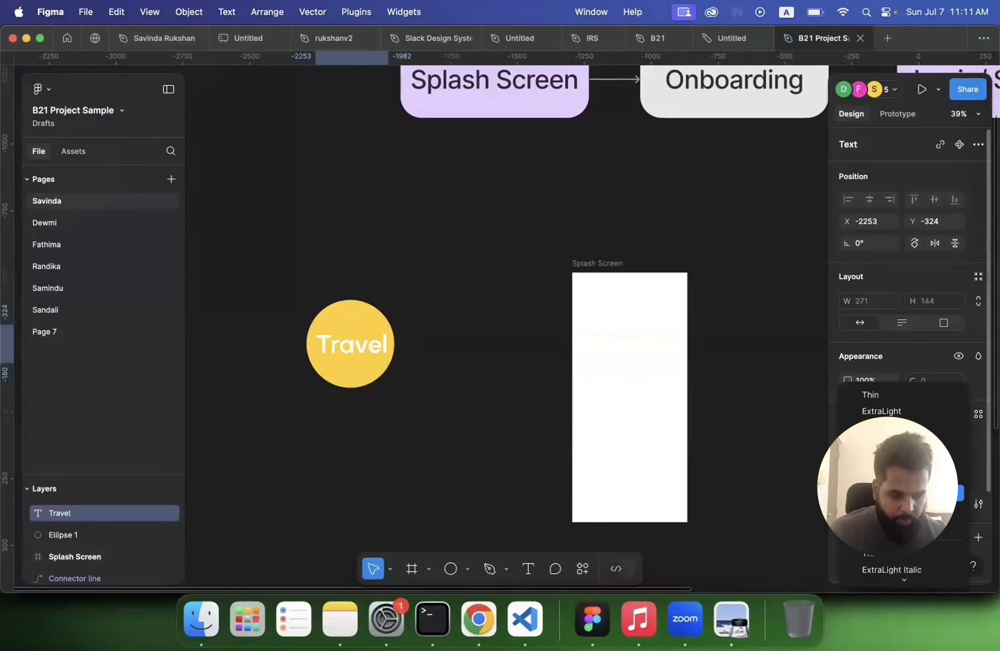
left_click(897, 493)
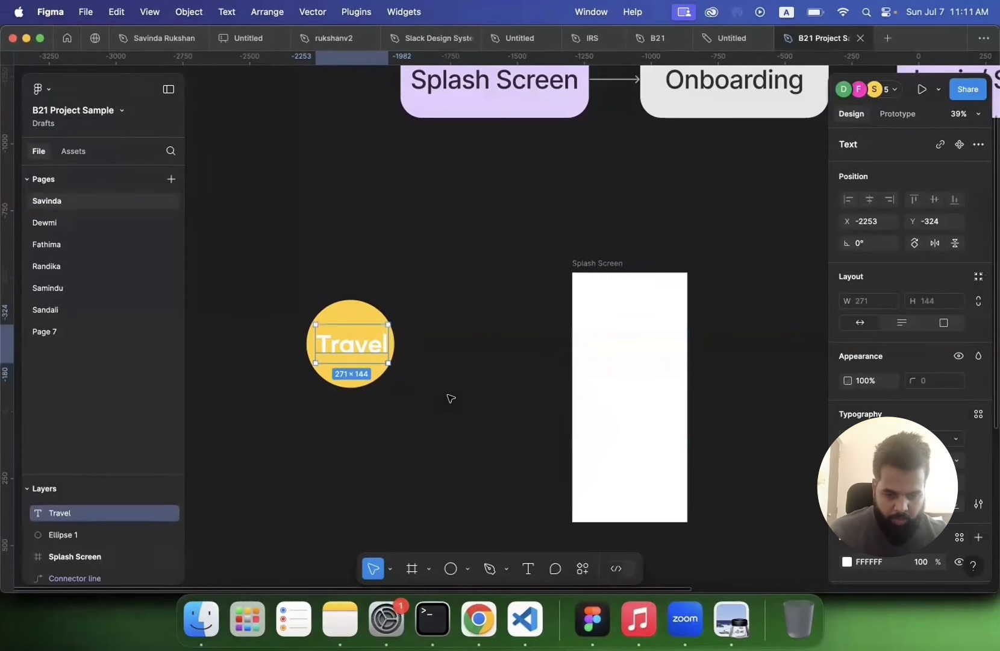
Step: Flatten the Travel text into a vector path
left_click(436, 395)
left_click_drag(278, 301, 402, 385)
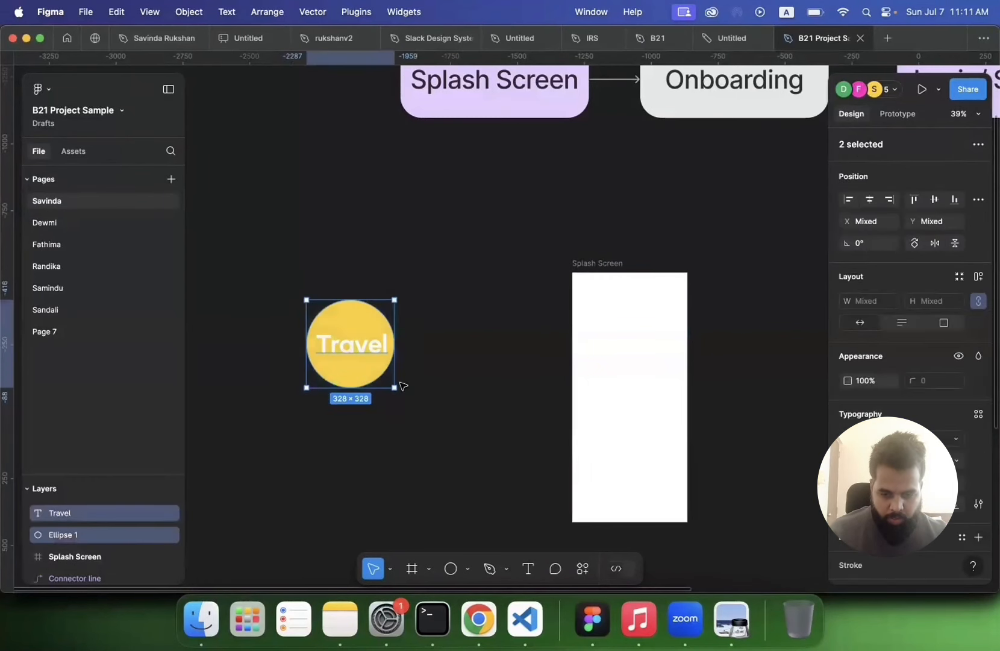
left_click(365, 349)
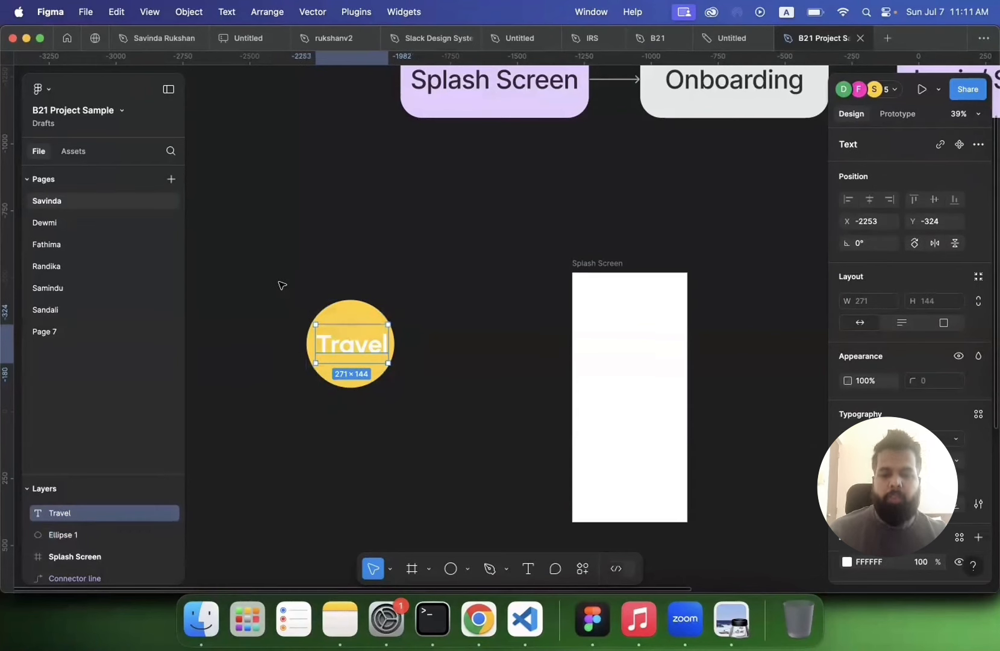
left_click_drag(282, 285, 373, 356)
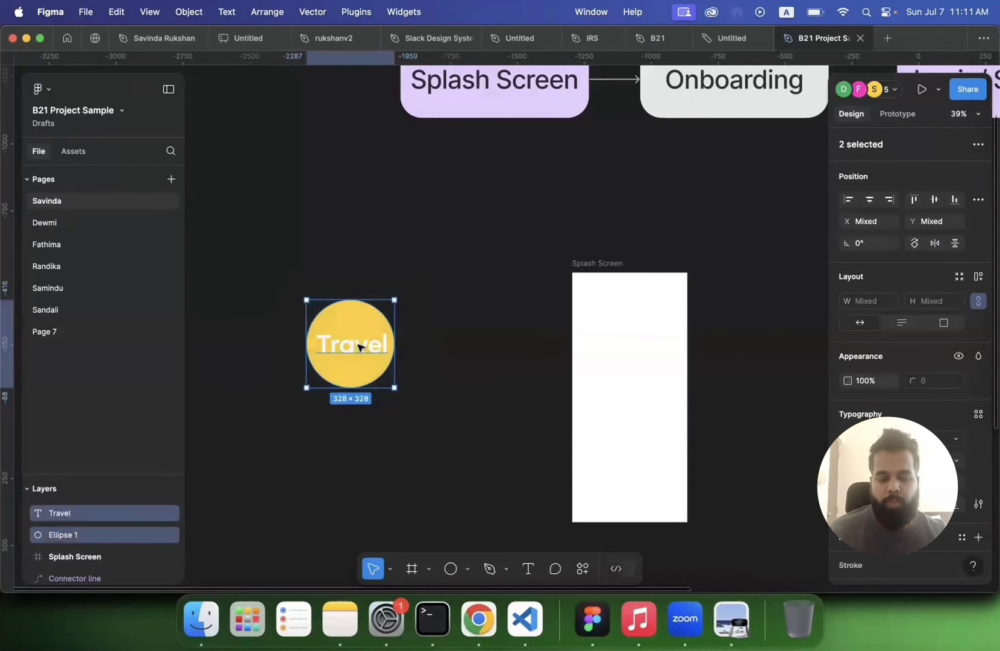
left_click(359, 350)
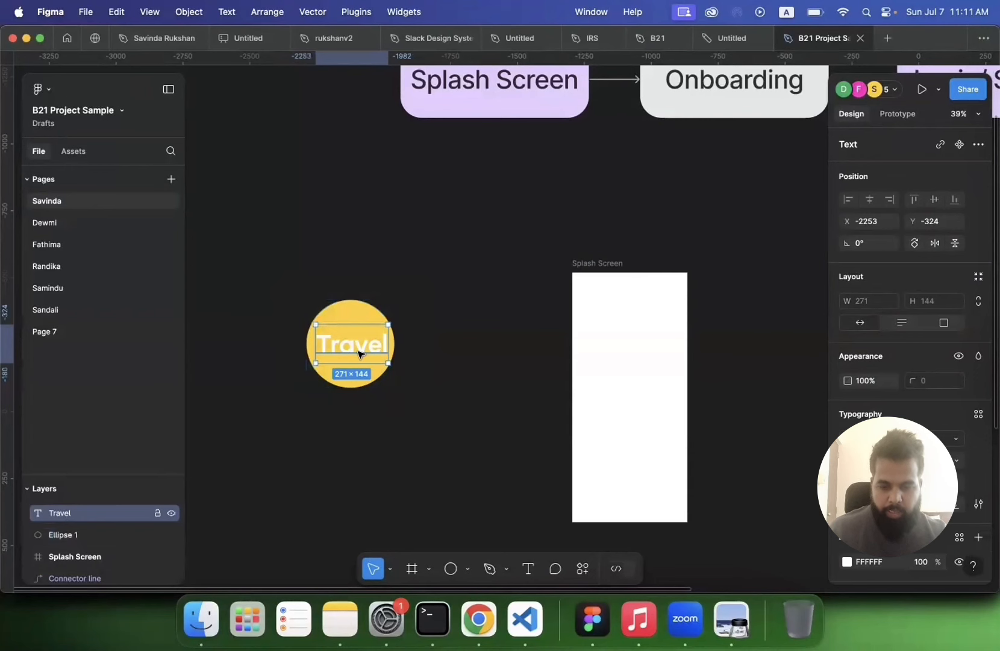
right_click(360, 355)
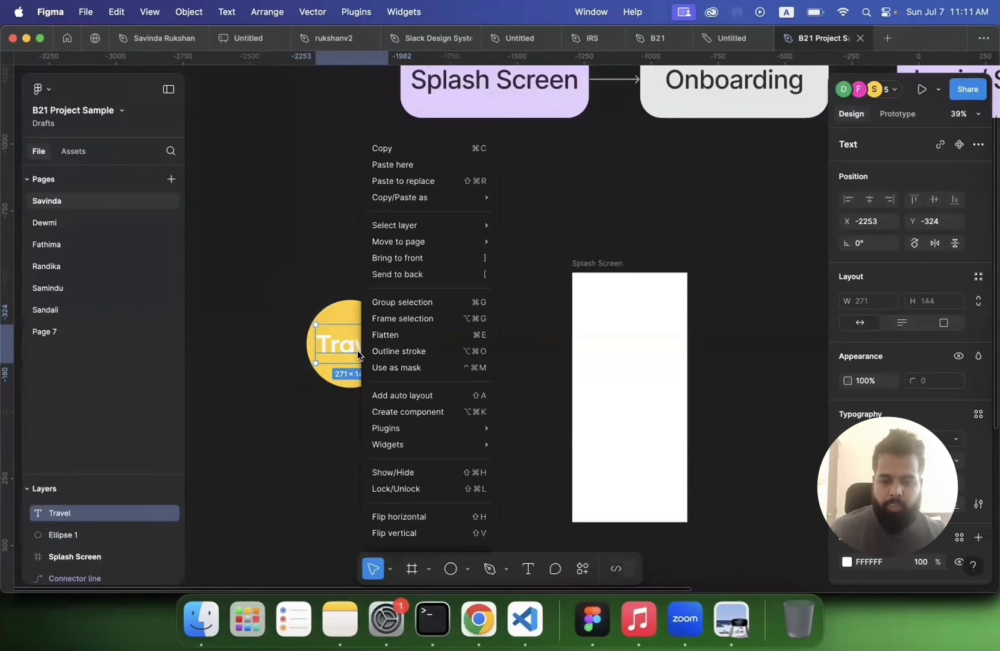
left_click(391, 340)
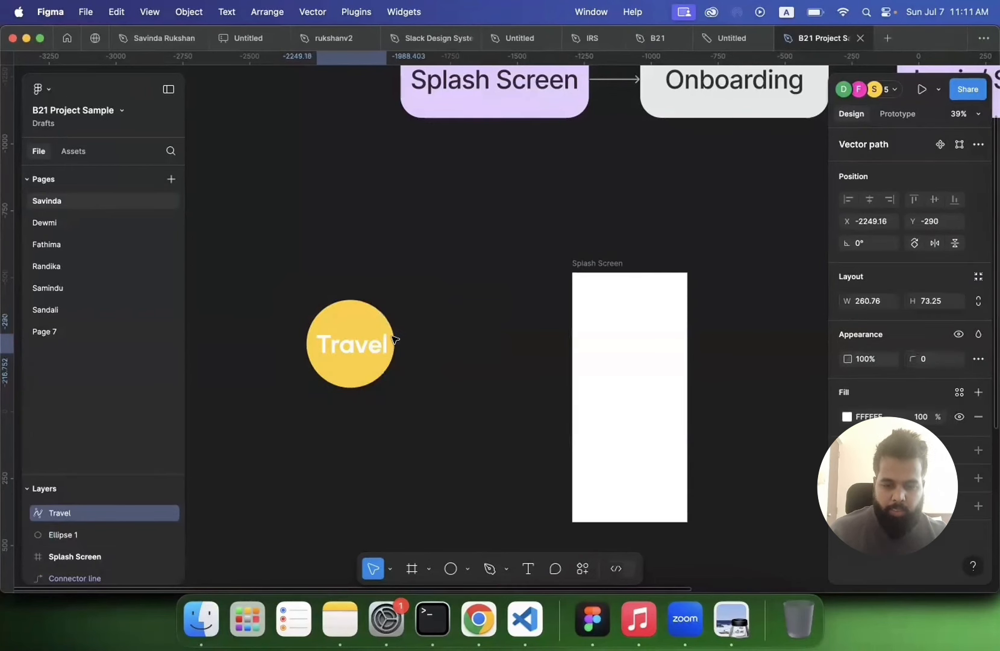
mouse_move(357, 343)
left_mouse_down()
mouse_move(473, 304)
mouse_move(369, 337)
left_mouse_up()
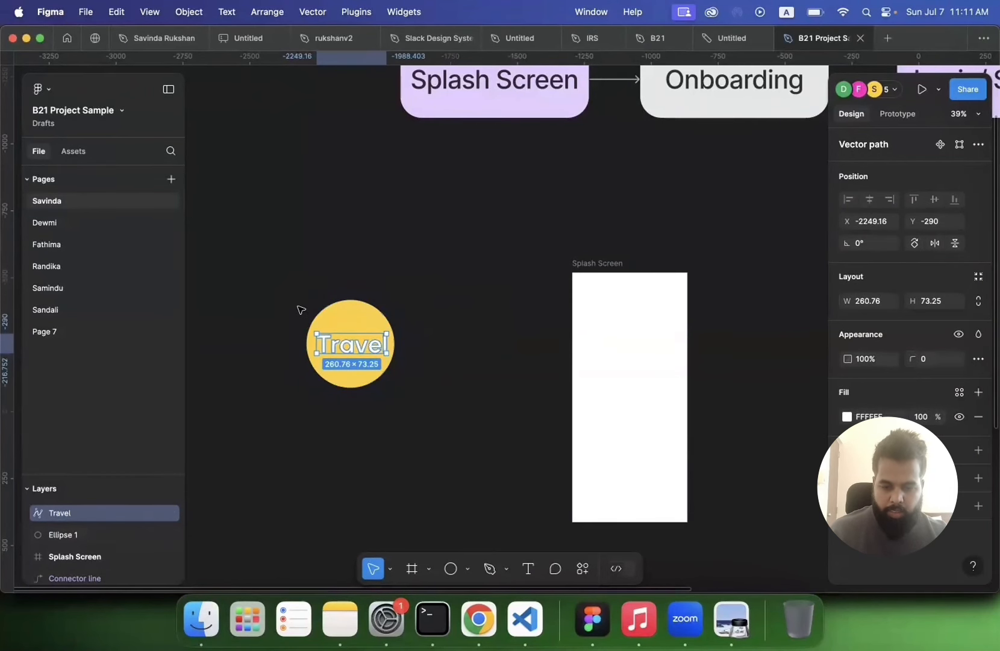
Step: Group the yellow circle and the Travel vector together
left_click_drag(299, 306, 451, 415)
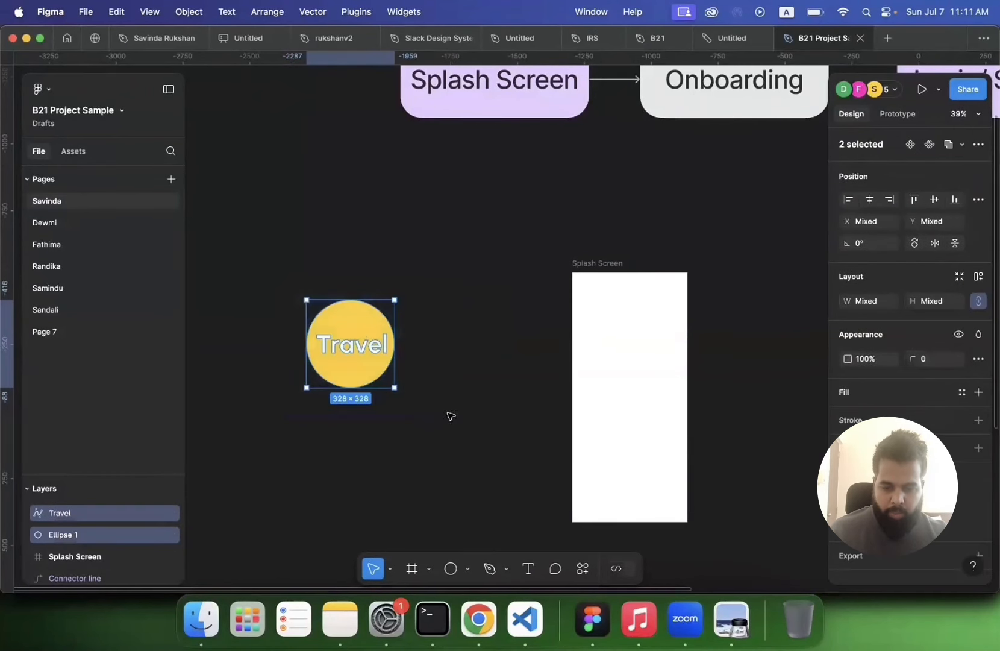
right_click(359, 334)
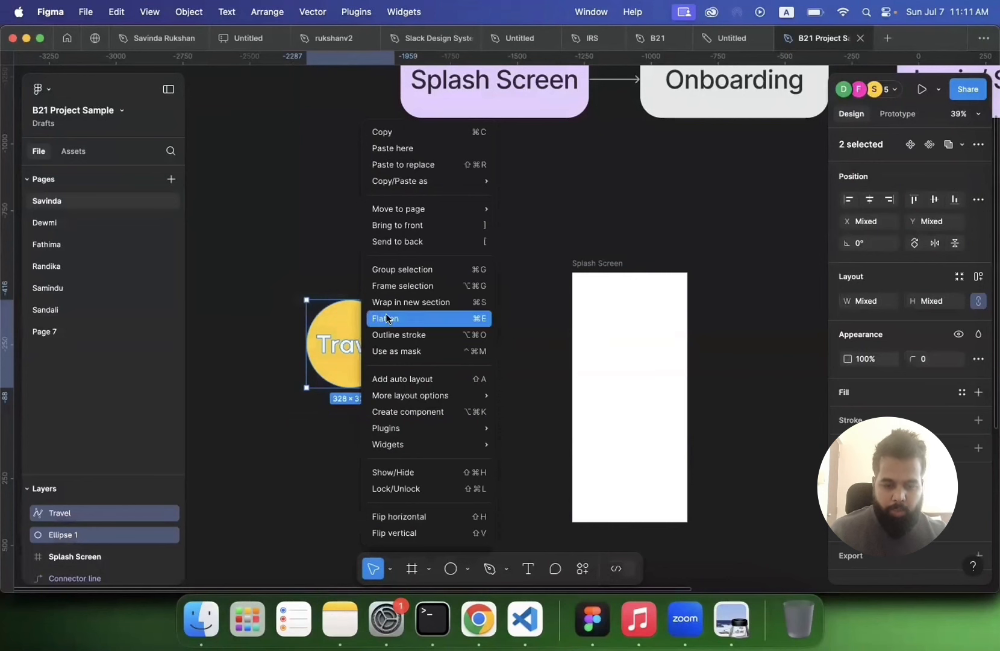
left_click(410, 271)
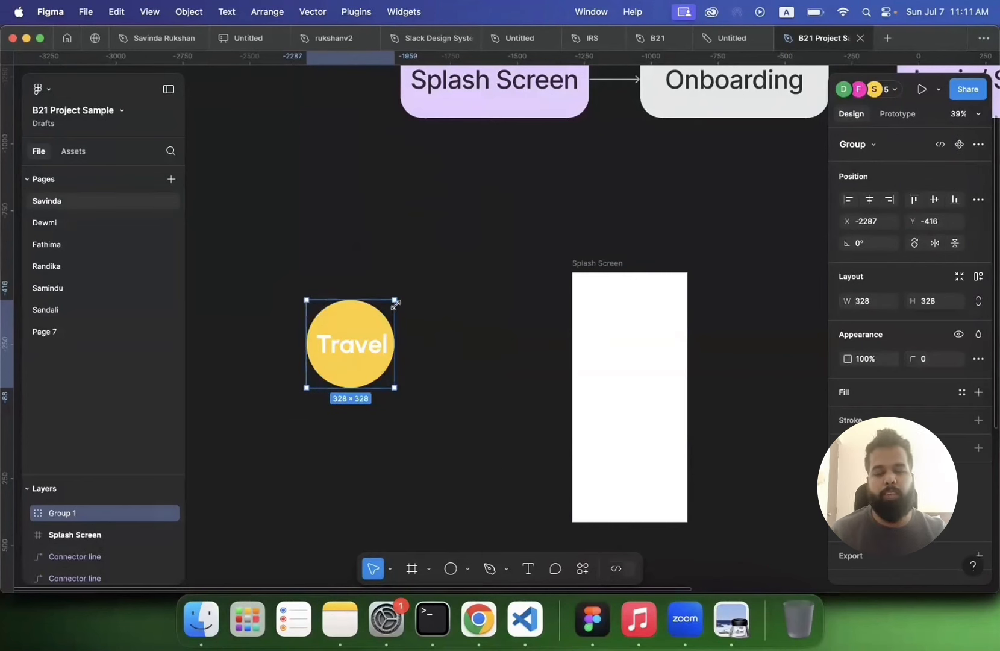
mouse_move(395, 303)
left_mouse_down()
mouse_move(498, 222)
mouse_move(363, 310)
mouse_move(469, 225)
mouse_move(380, 308)
mouse_move(490, 224)
mouse_move(395, 299)
left_mouse_up()
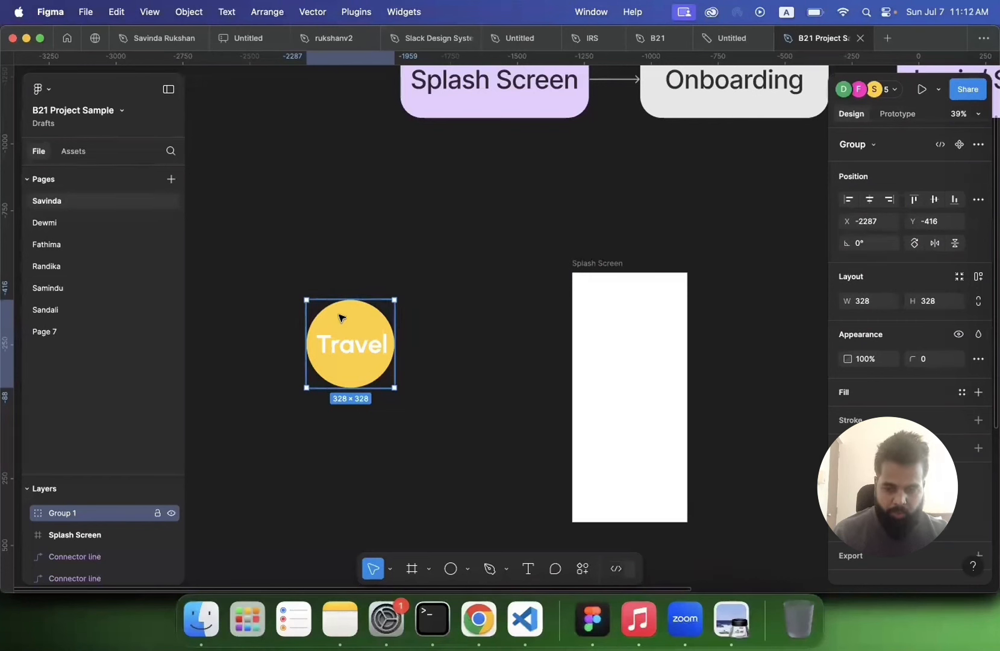
Step: Rename the new group as logo
left_click(310, 246)
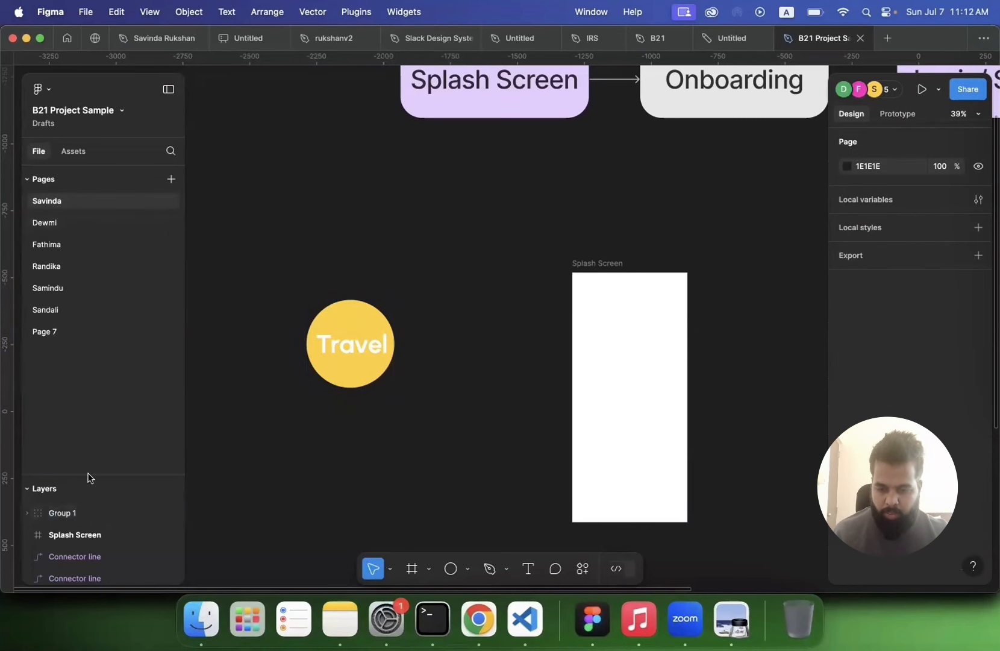
left_click_drag(91, 474, 103, 229)
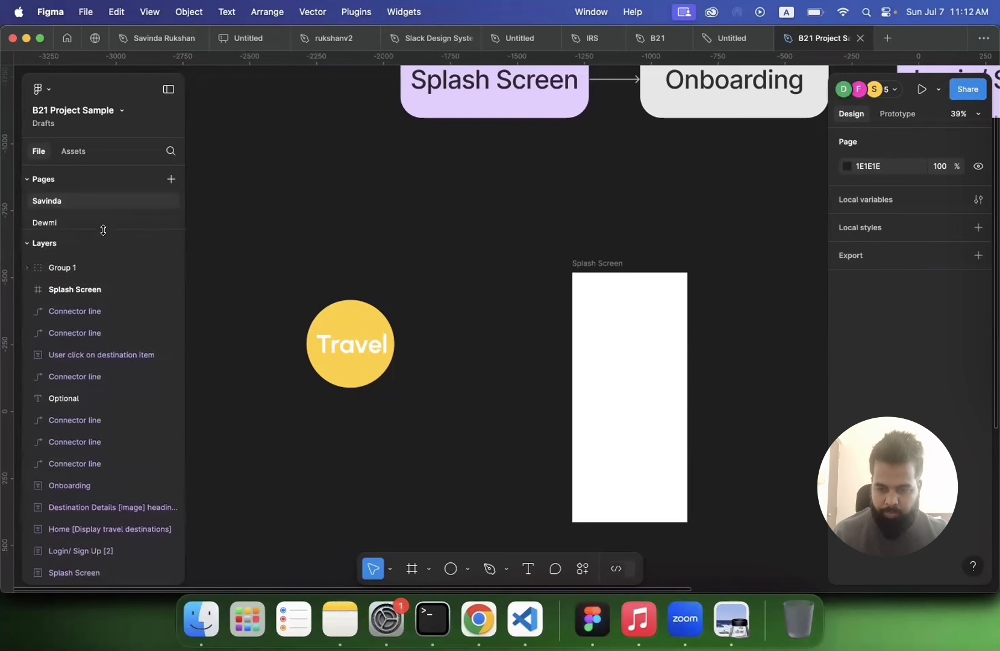
left_click(382, 333)
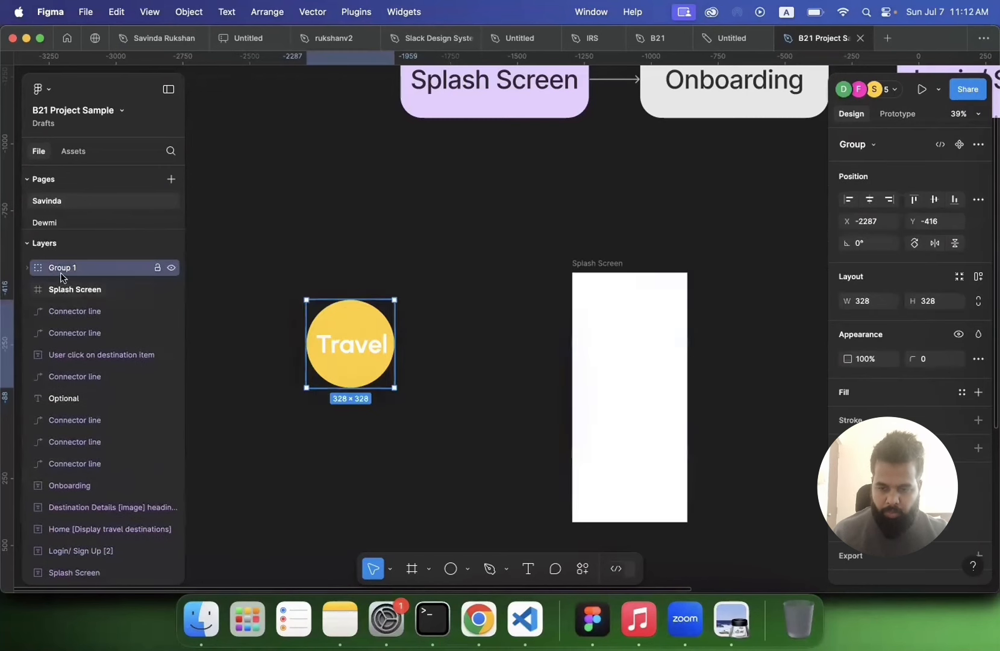
double_click(60, 272)
type("logo")
key("Return")
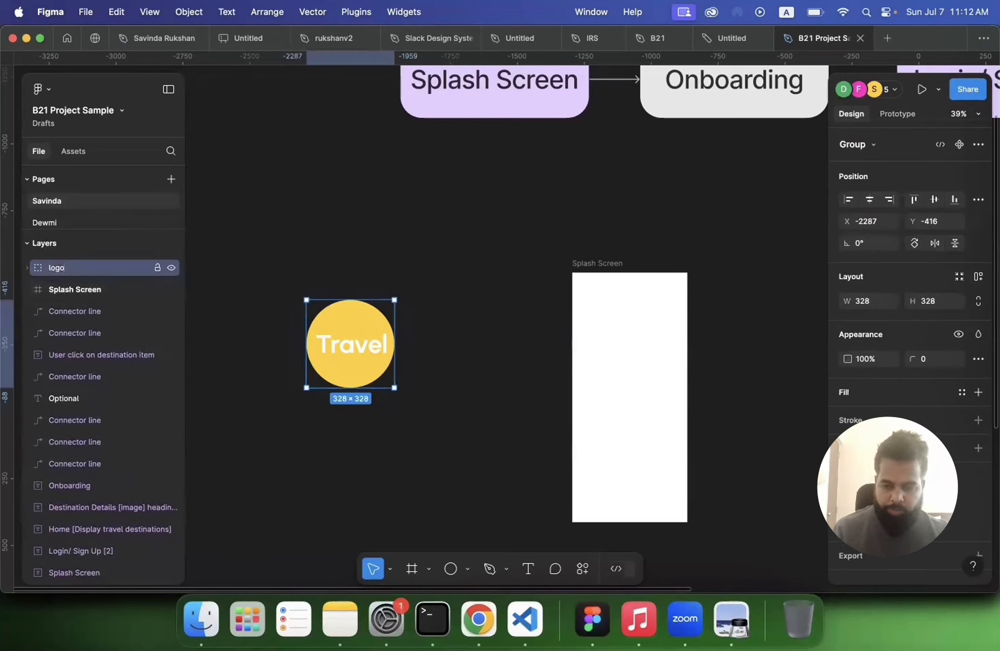
Step: Move the logo group into the Splash Screen frame and try setting its height to 120, then undo it
left_click_drag(366, 333, 643, 387)
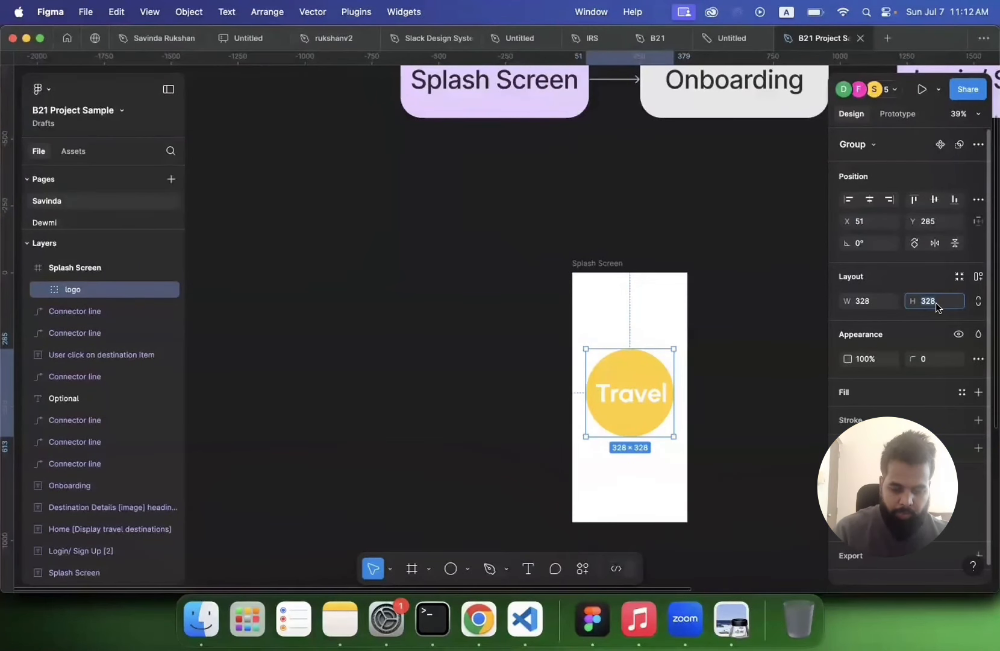
type("120")
key("Return")
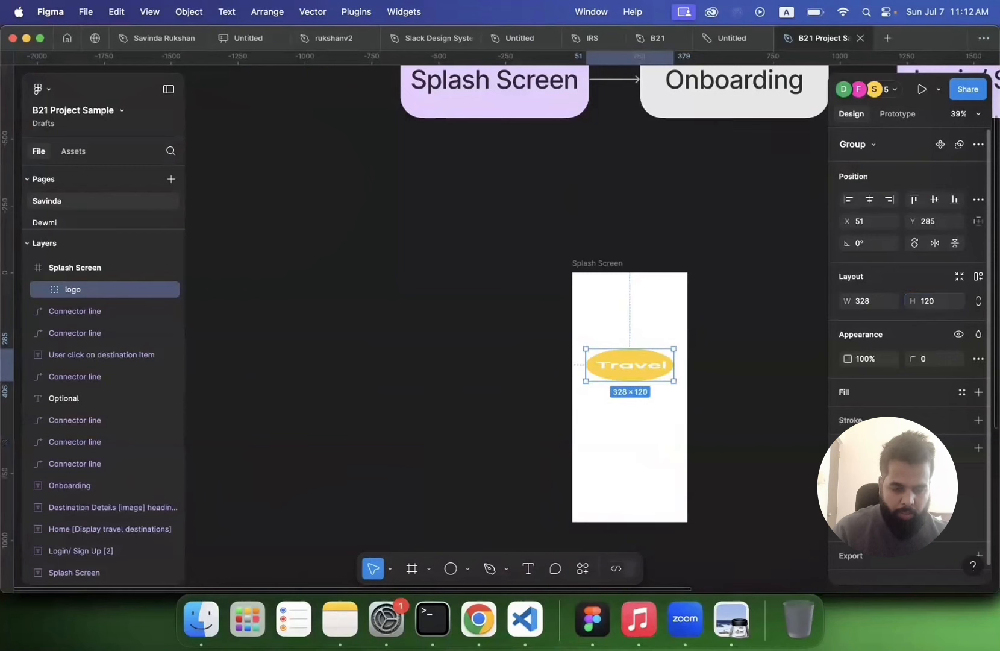
key("super+z")
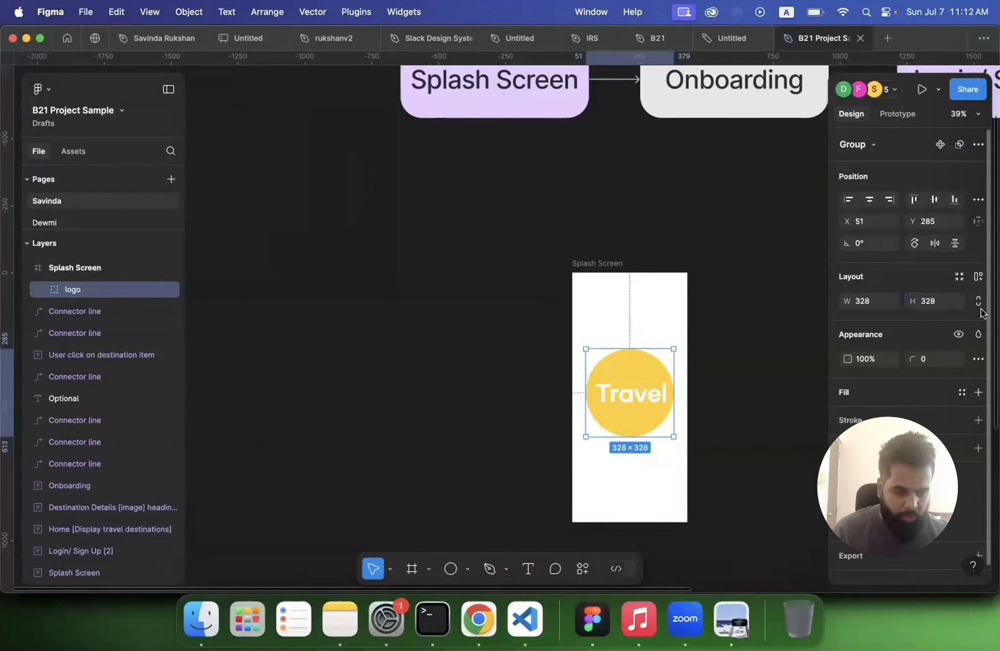
Step: Scale the logo proportionally to 120 × 120 and centre it in the Splash Screen frame
left_click(979, 303)
left_click(861, 302)
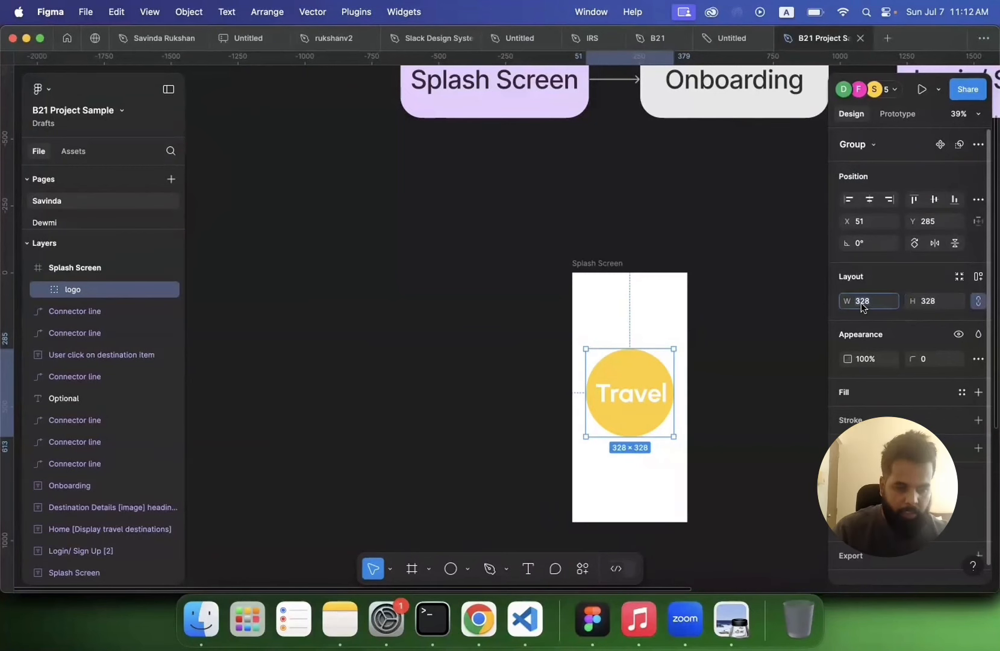
type("120")
key("Return")
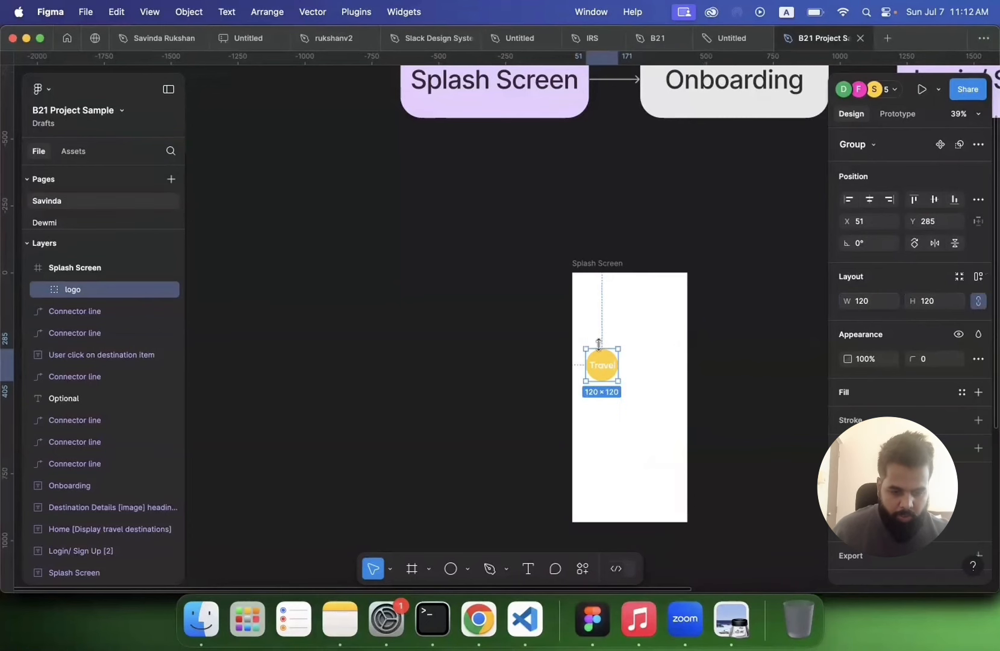
left_click_drag(623, 381, 629, 393)
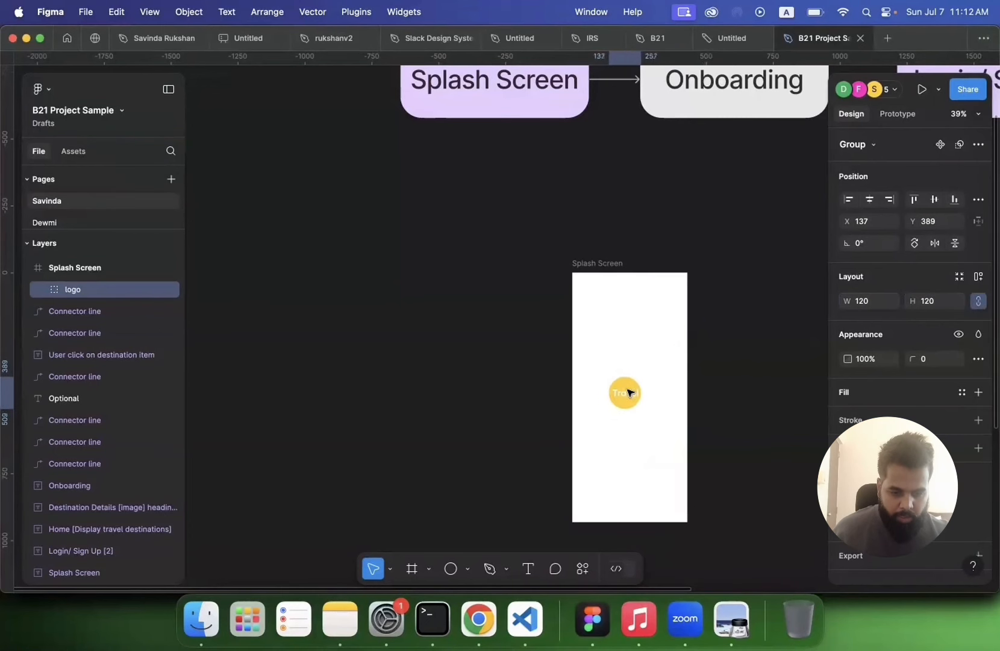
Step: Move the Splash Screen frame further to the left on the canvas
left_click(542, 362)
scroll(532, 359, "right", 4)
scroll(532, 360, "down", 2)
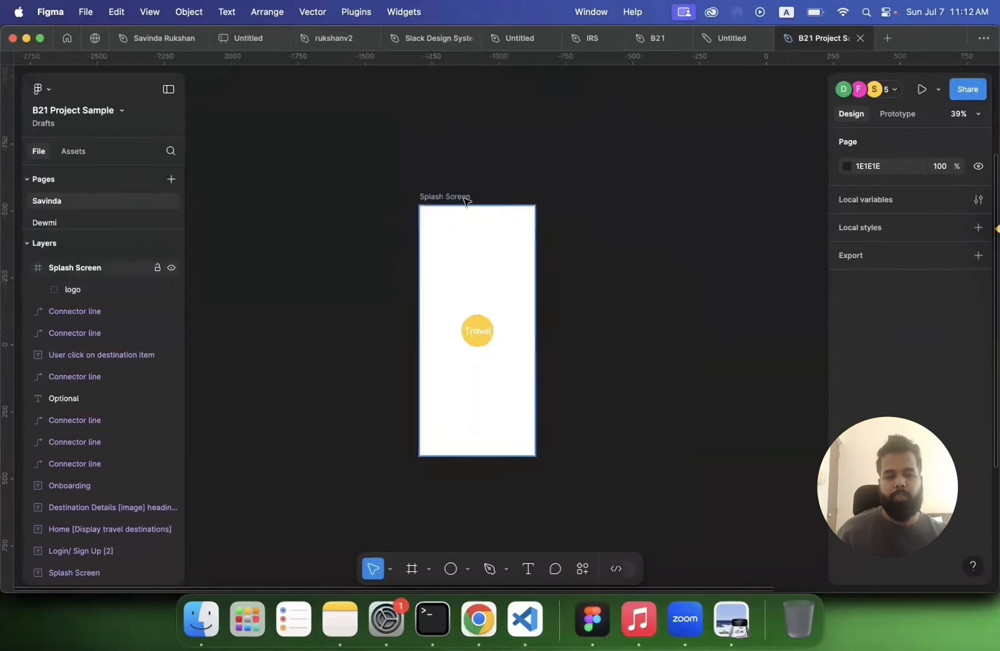
left_click(468, 198)
scroll(464, 199, "down", 3)
scroll(464, 198, "up", 2)
scroll(463, 199, "left", 1)
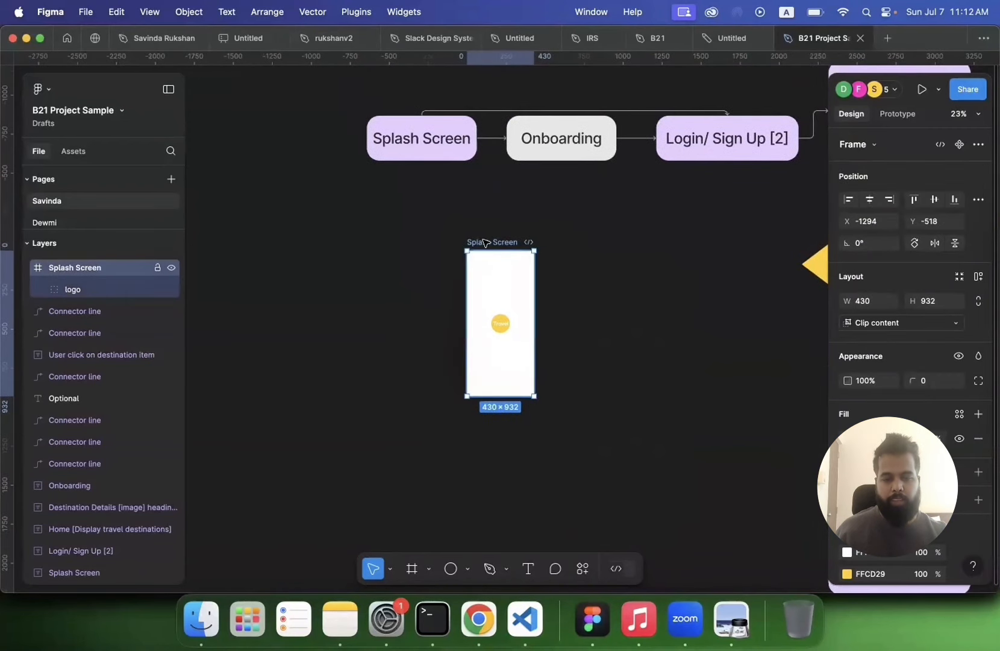
left_click_drag(491, 242, 289, 239)
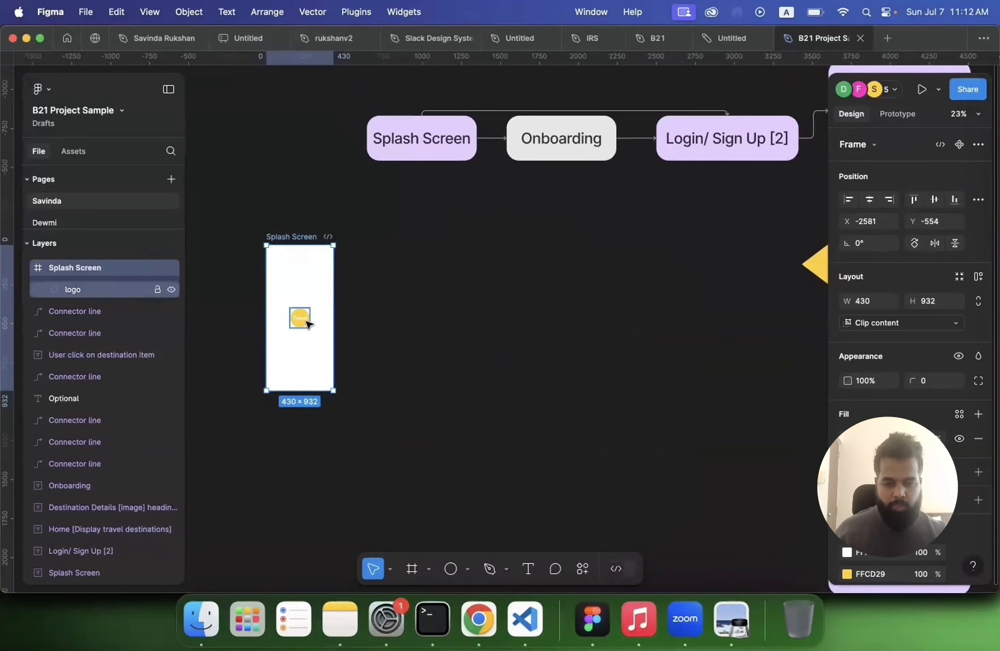
Step: Fill the Splash Screen frame with yellow FFCD29
scroll(308, 323, "up", 5)
scroll(910, 362, "down", 3)
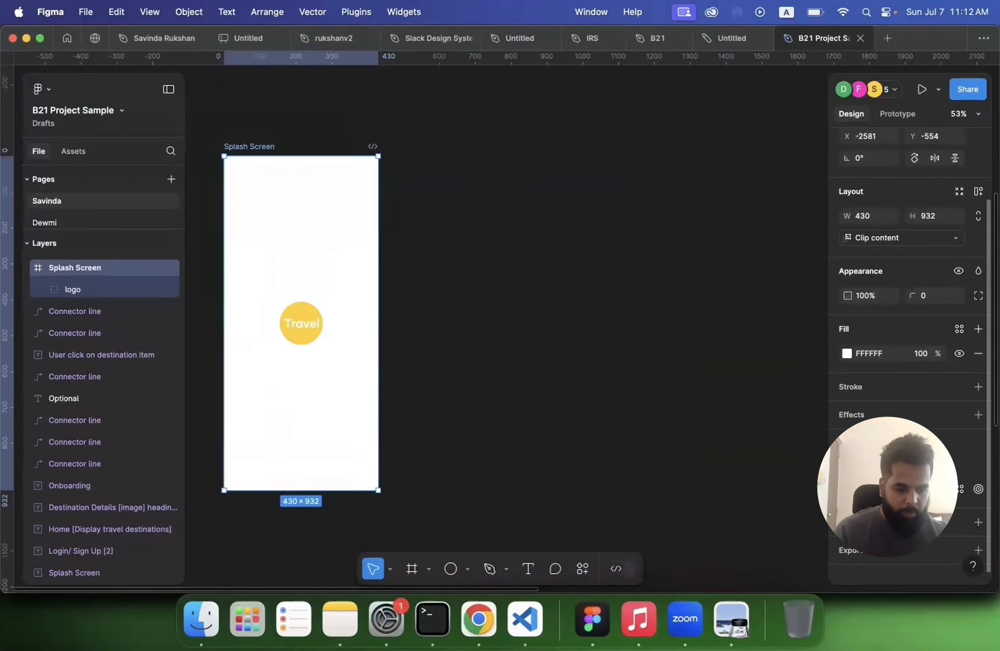
left_click(301, 335)
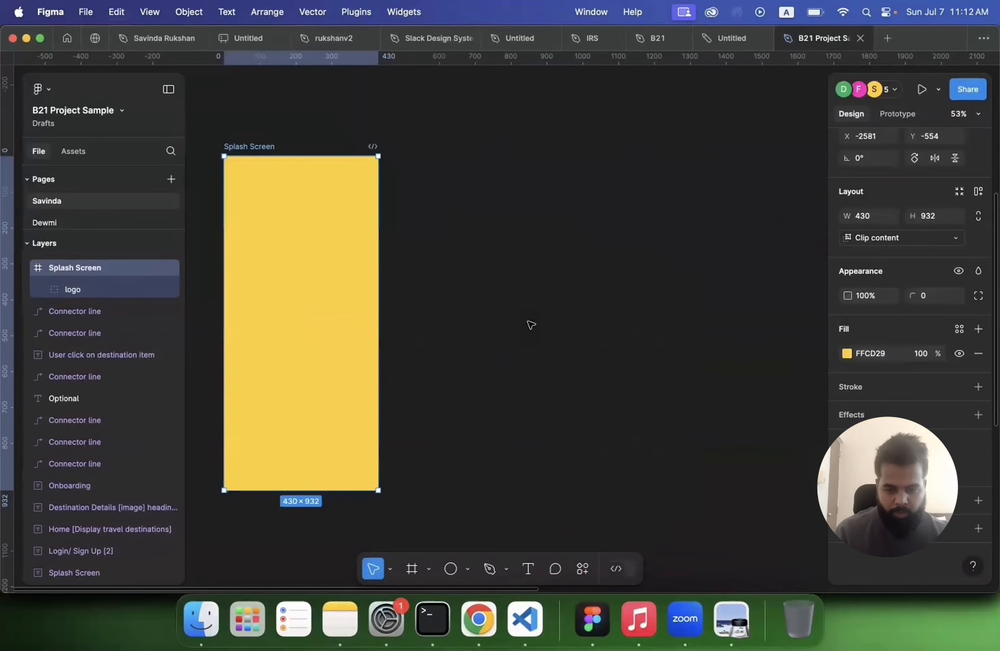
Step: Change the logo circle's fill to white FFFFFF
left_click(306, 326)
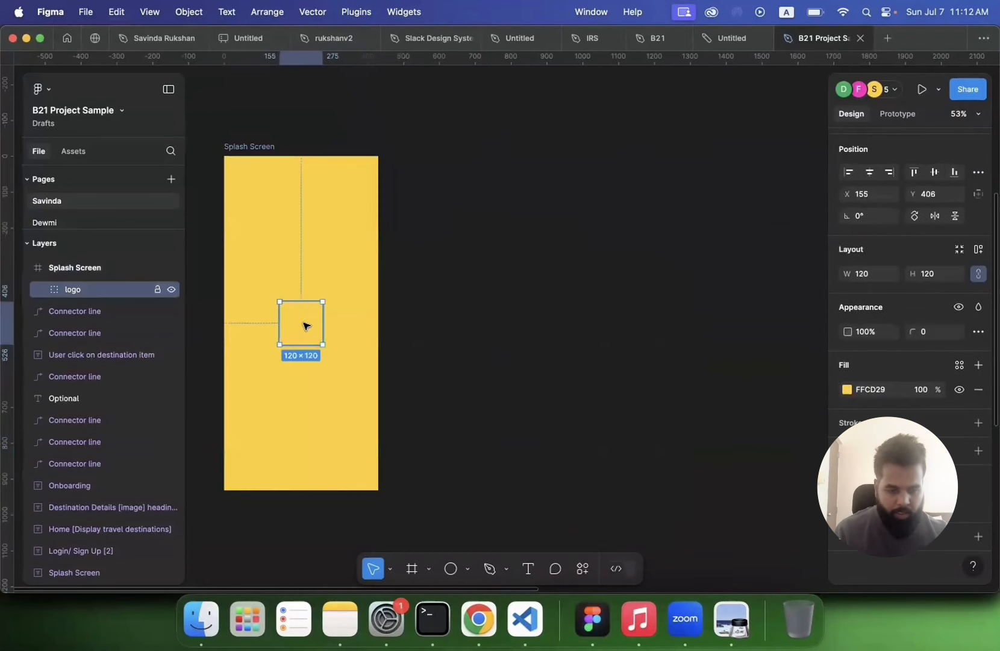
left_click(847, 389)
left_click_drag(673, 250, 654, 215)
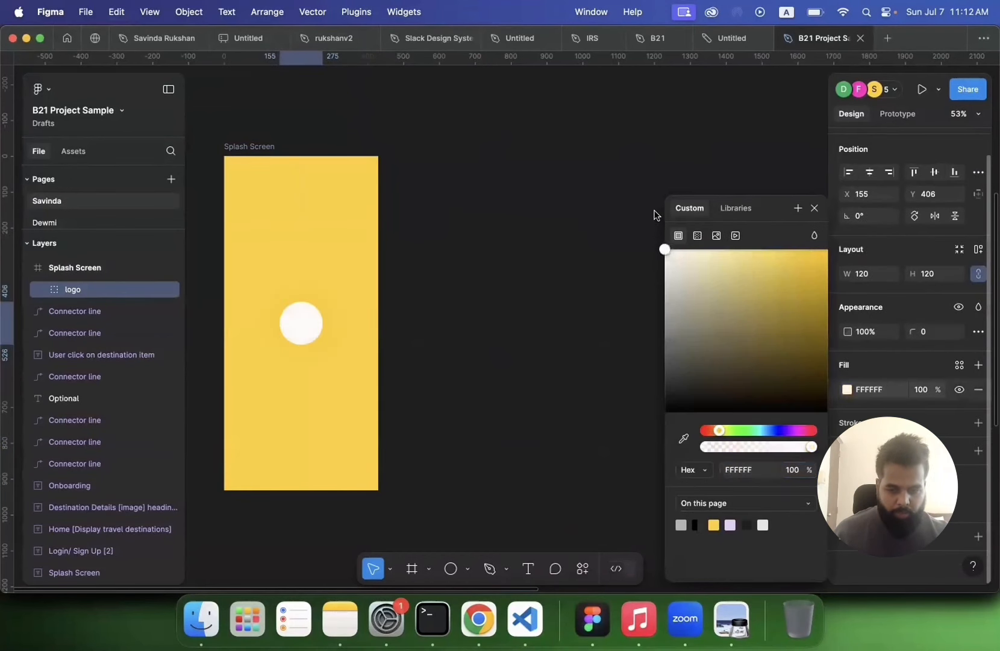
Step: Recolour the Travel vector inside the logo with the yellow swatch
double_click(306, 330)
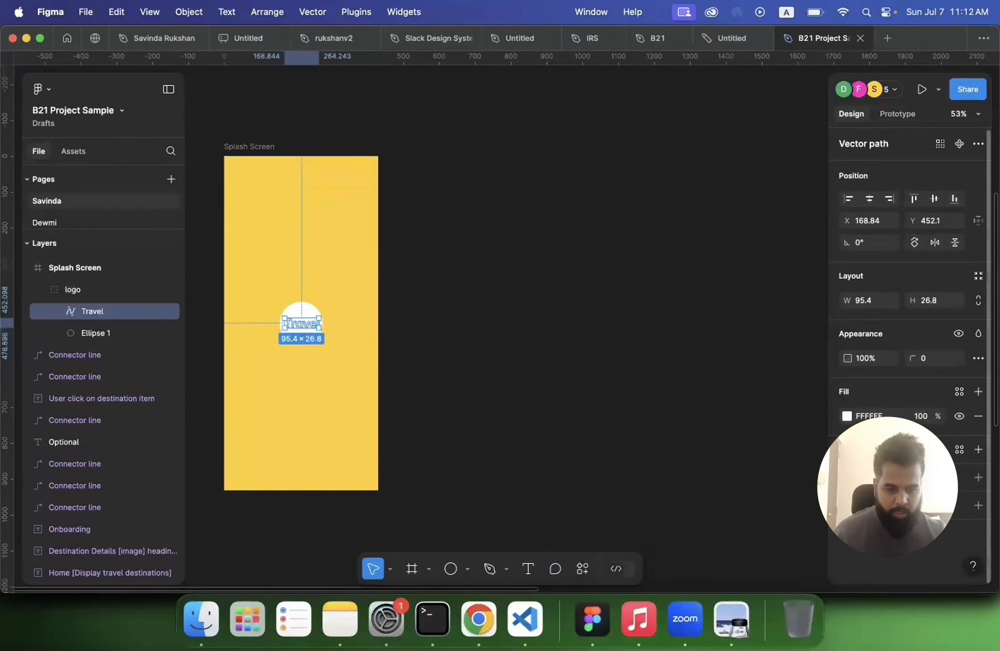
left_click(847, 416)
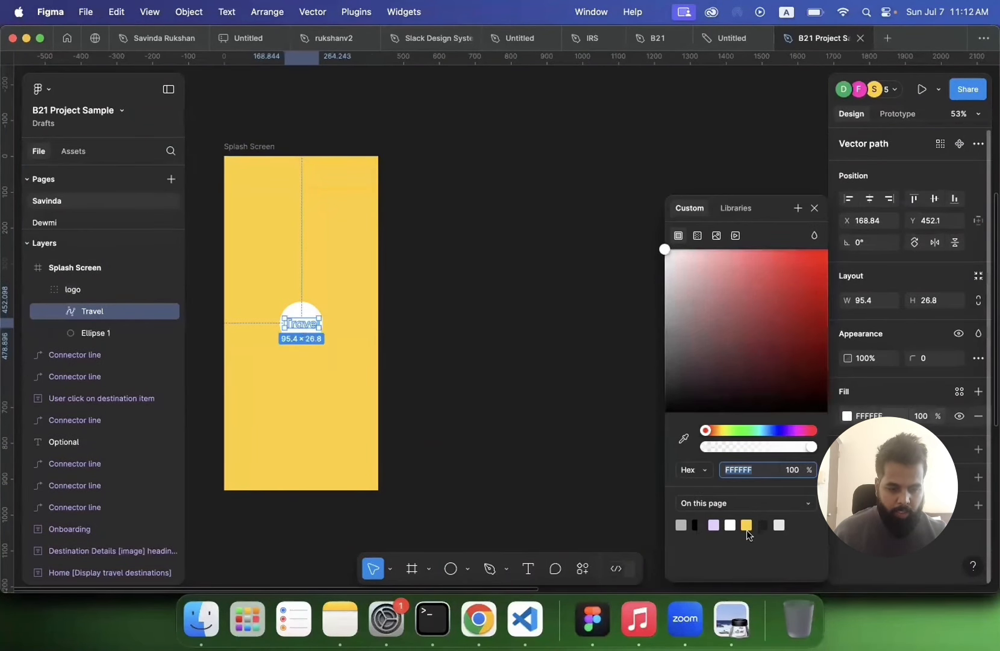
left_click(547, 455)
Step: Duplicate the Splash Screen frame and rename the copy Onboarding
scroll(547, 456, "down", 3)
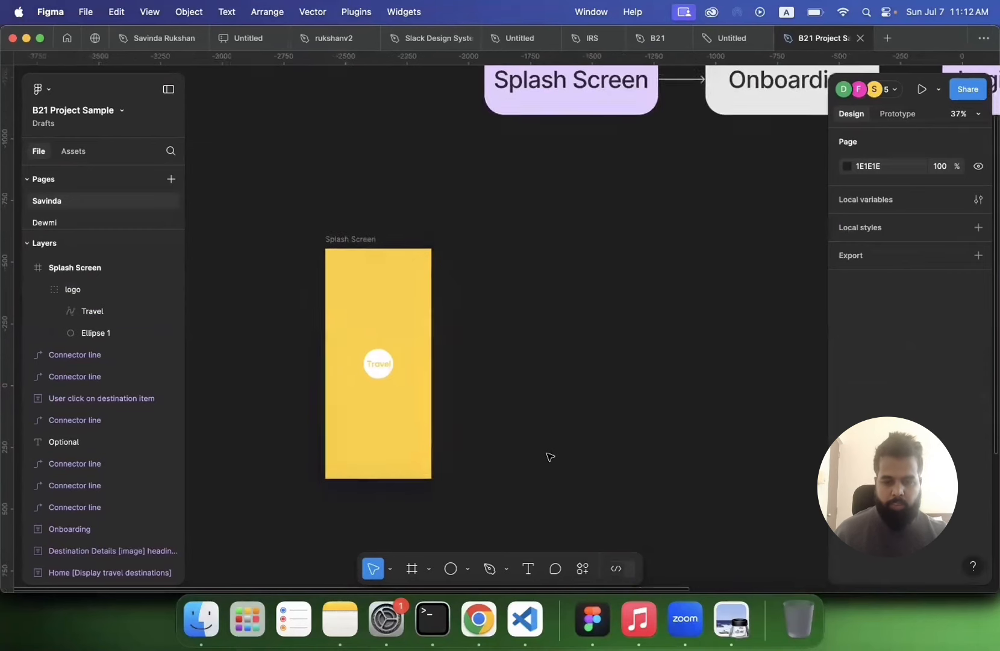
scroll(547, 455, "up", 2)
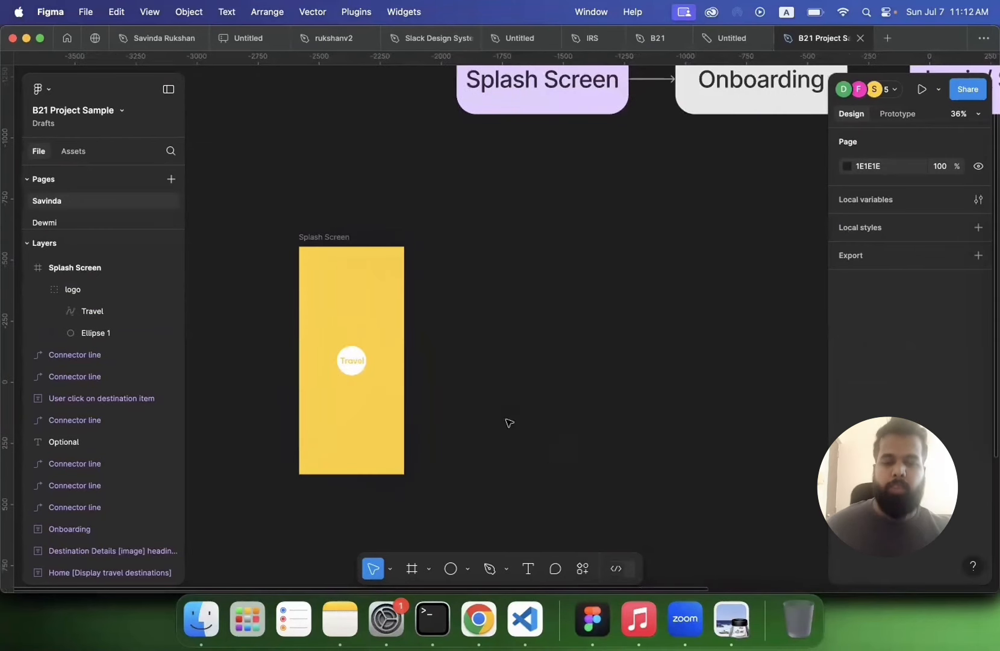
left_click(337, 238)
scroll(338, 239, "down", 4)
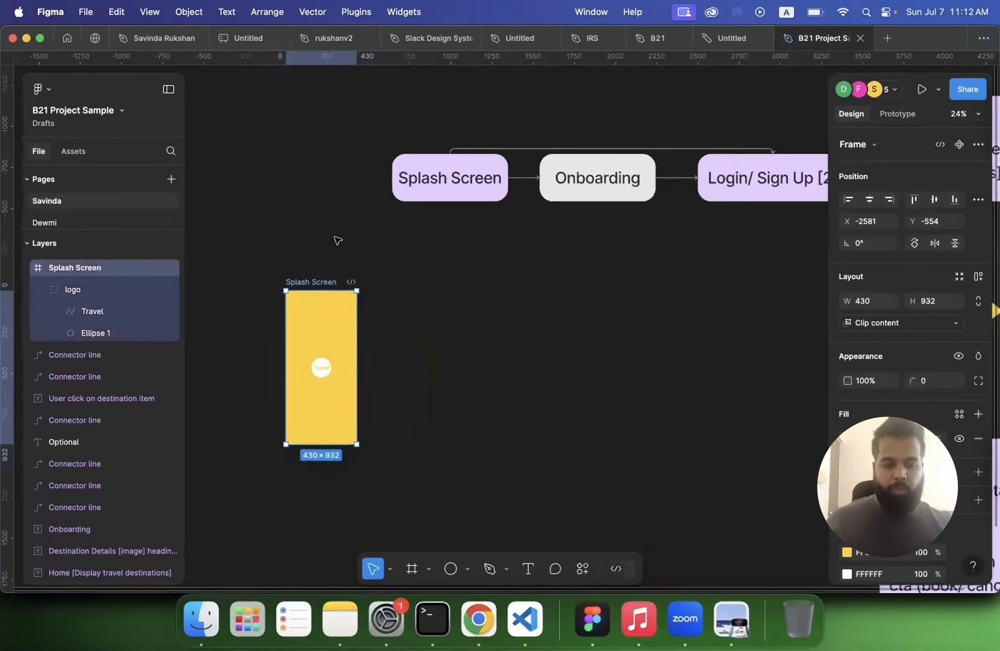
key("super+d")
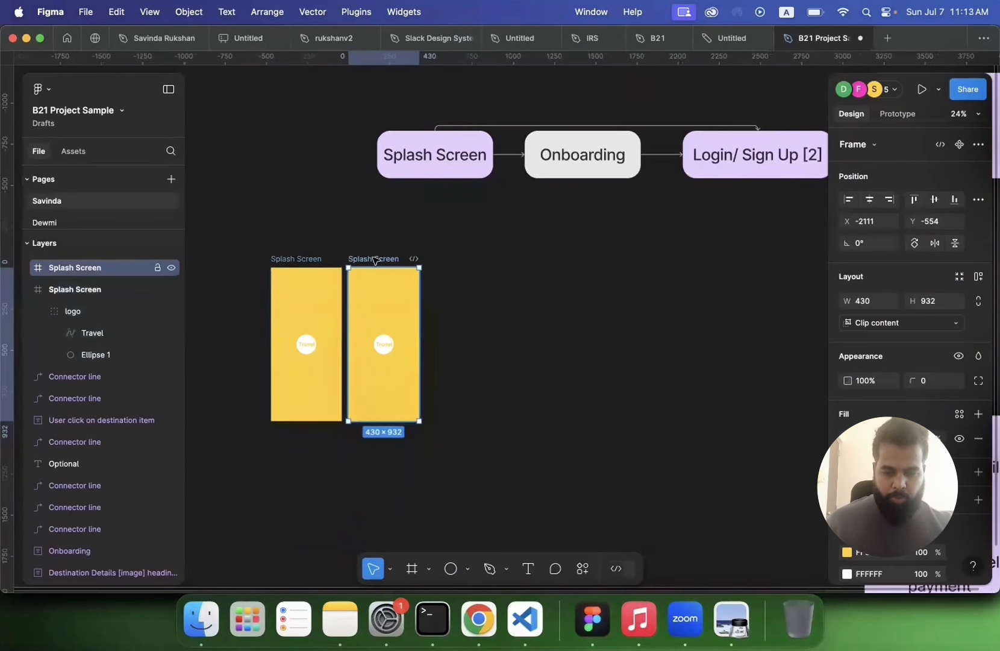
double_click(376, 261)
type("Ond")
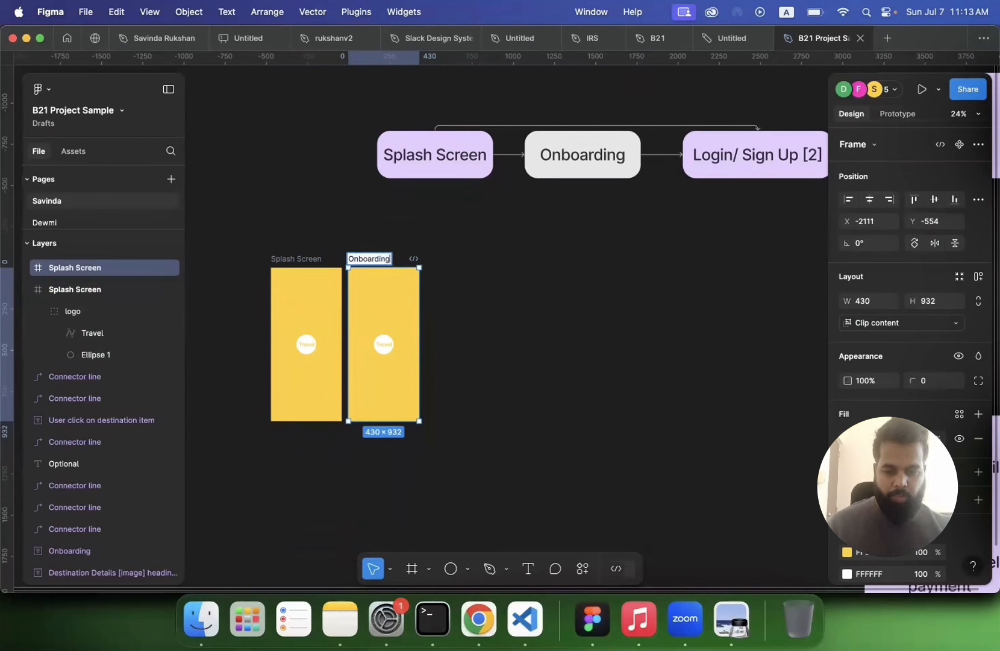
Step: Delete the copied logo from the Onboarding frame
key("Return")
left_click(384, 344)
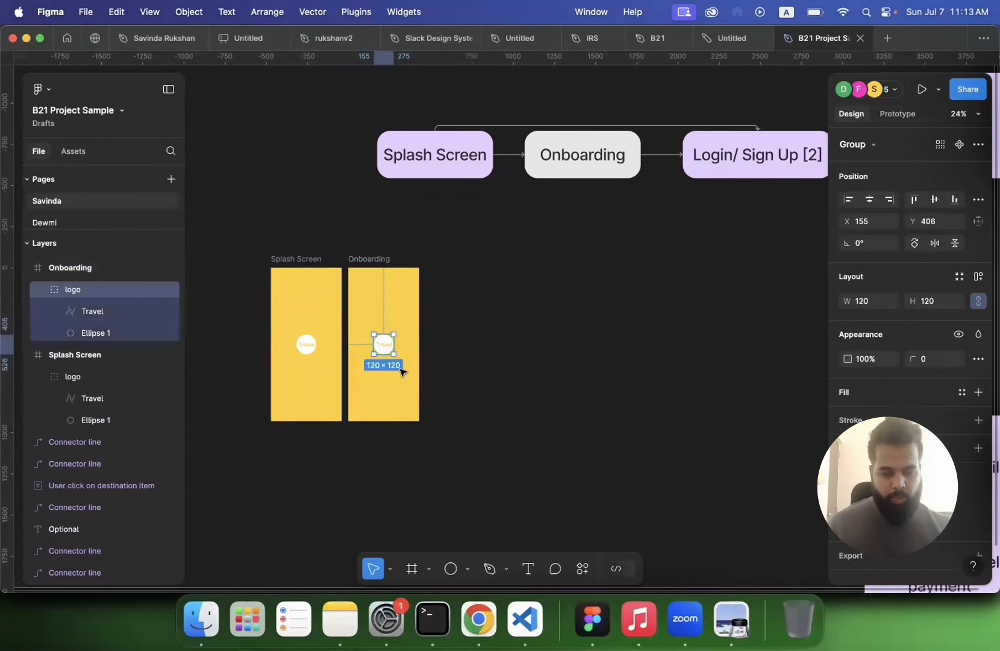
key("Delete")
Step: Change the Onboarding frame's fill to the white swatch
left_click(371, 263)
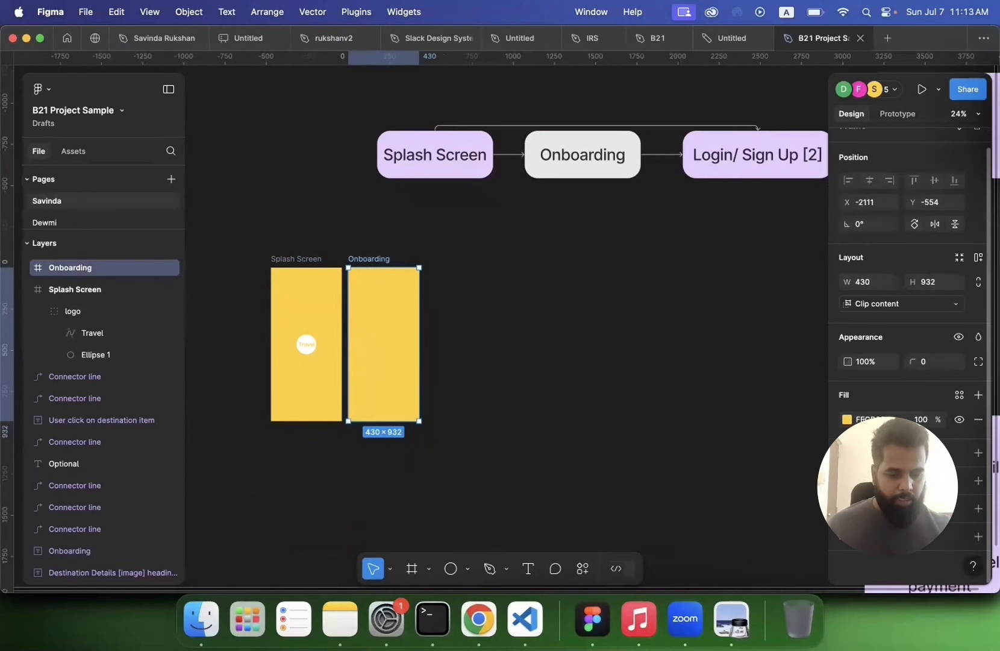
left_click(847, 420)
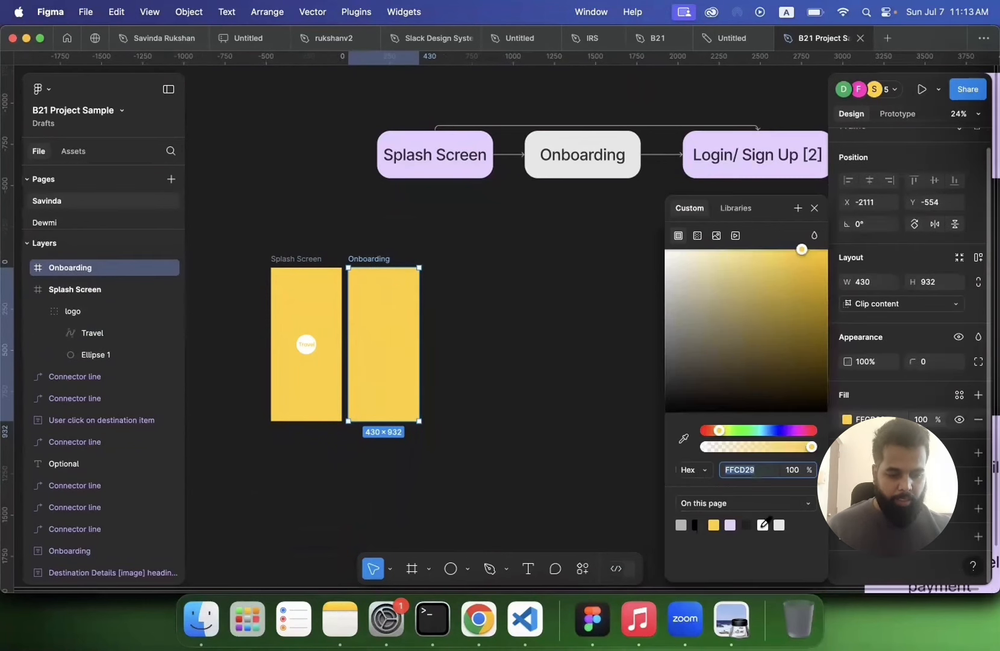
left_click(763, 524)
left_click(523, 424)
scroll(431, 355, "up", 3)
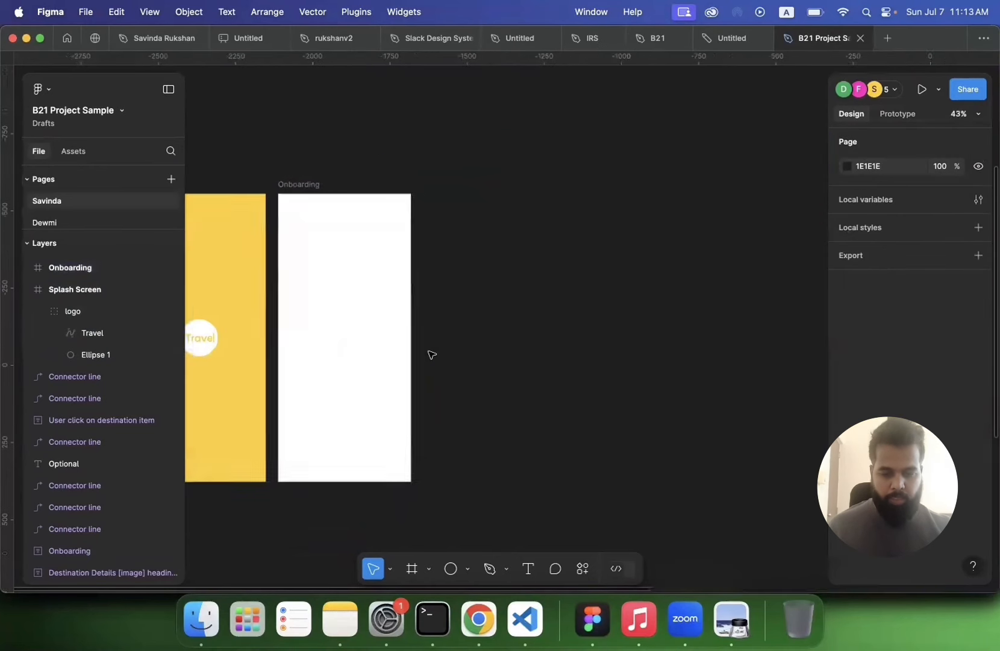
scroll(431, 354, "up", 1)
scroll(432, 354, "up", 1)
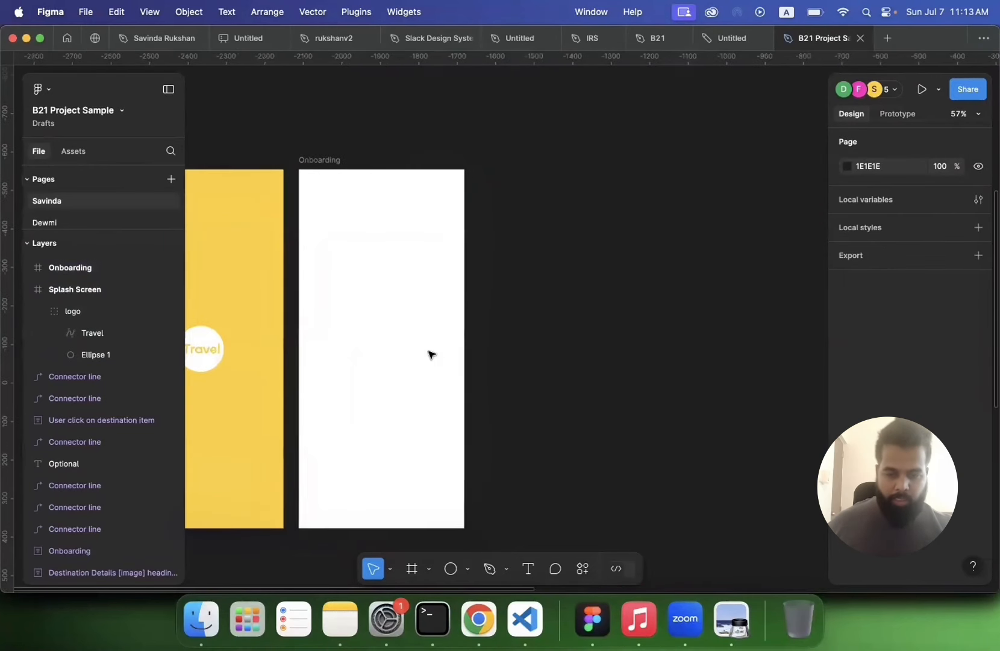
scroll(432, 354, "down", 4)
scroll(431, 354, "down", 2)
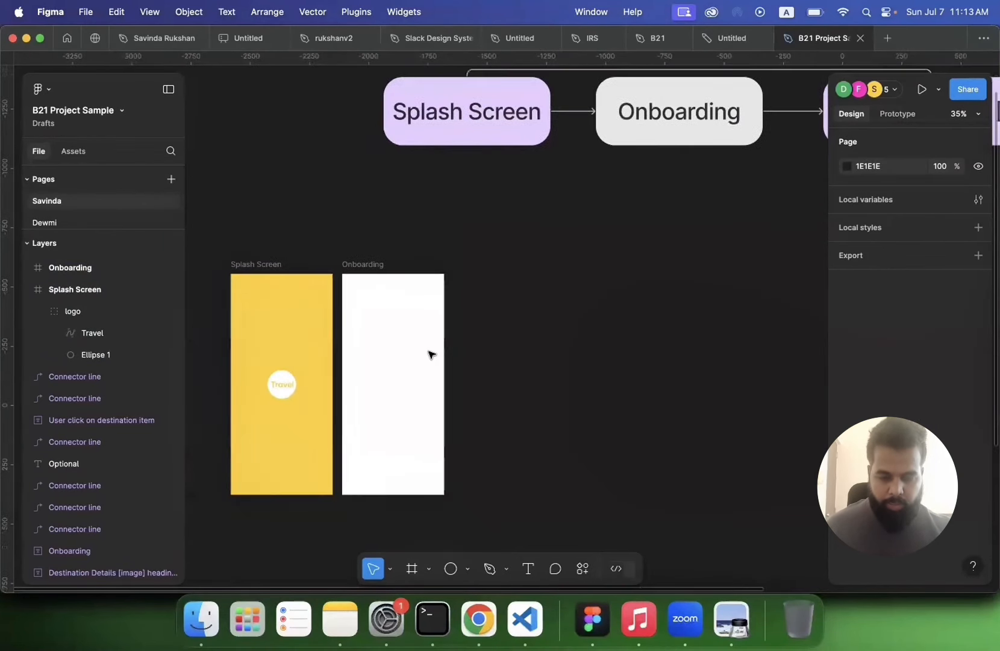
scroll(431, 354, "down", 2)
scroll(431, 355, "down", 2)
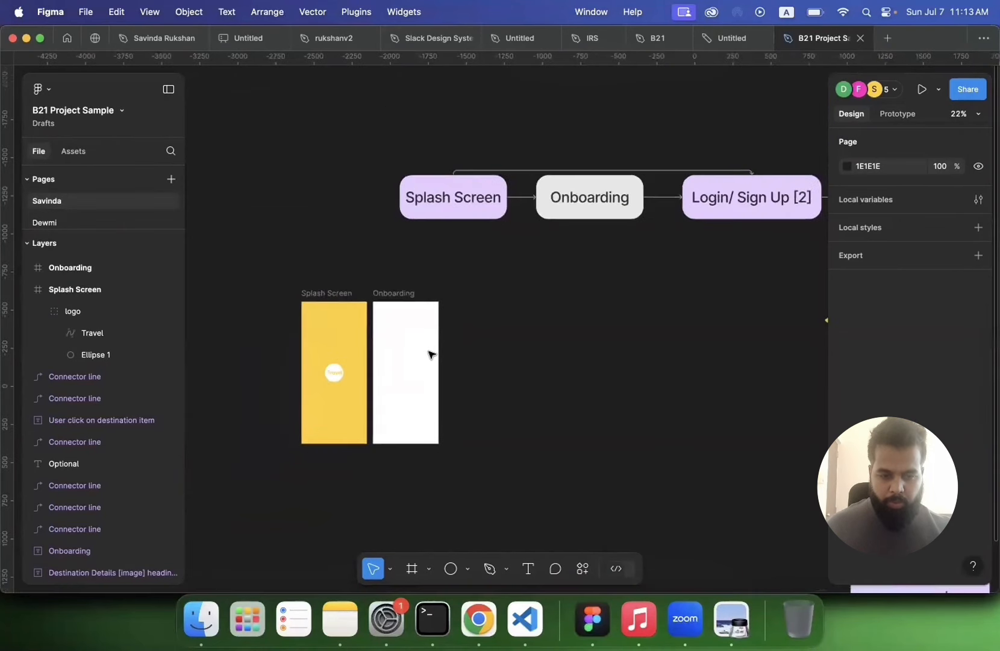
Step: Switch to Chrome and search images for travel app onboarding screen design
left_click(479, 619)
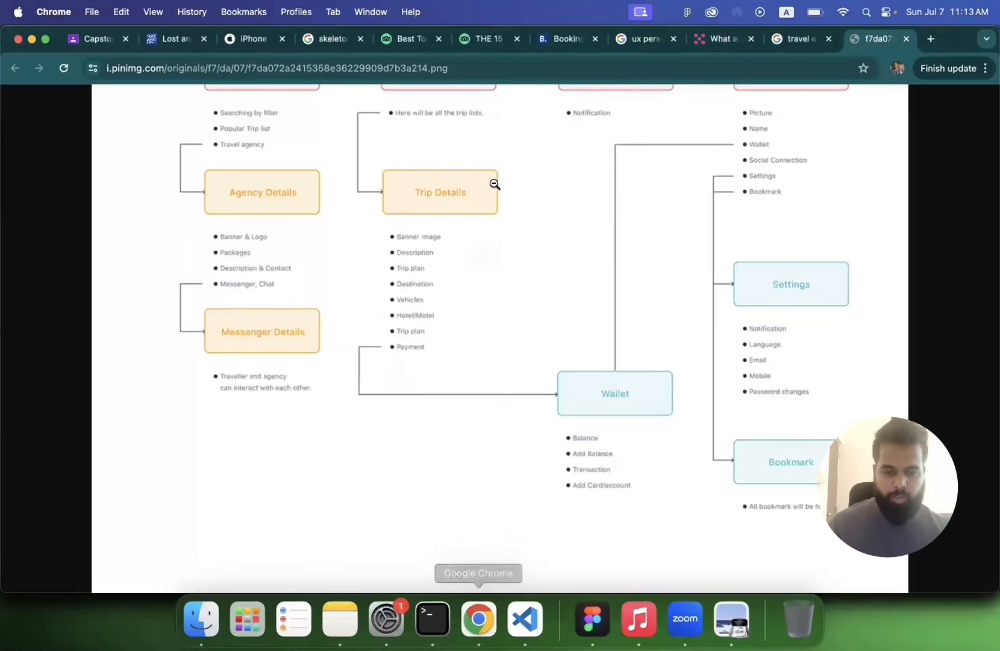
left_click(809, 68)
type("t")
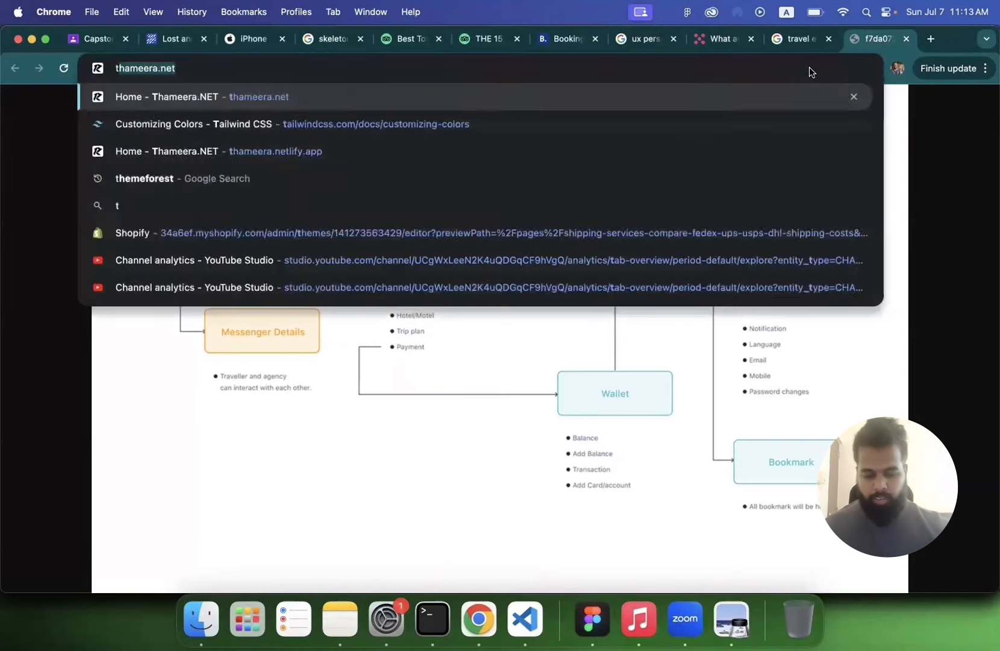
type("ravel app on")
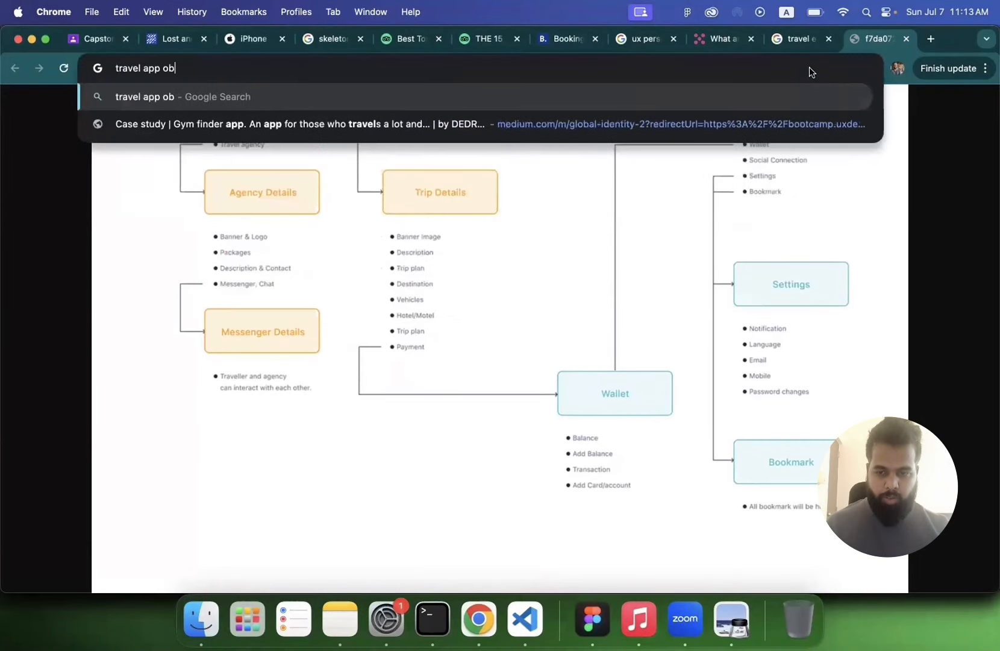
type("boarding screen design")
key("Return")
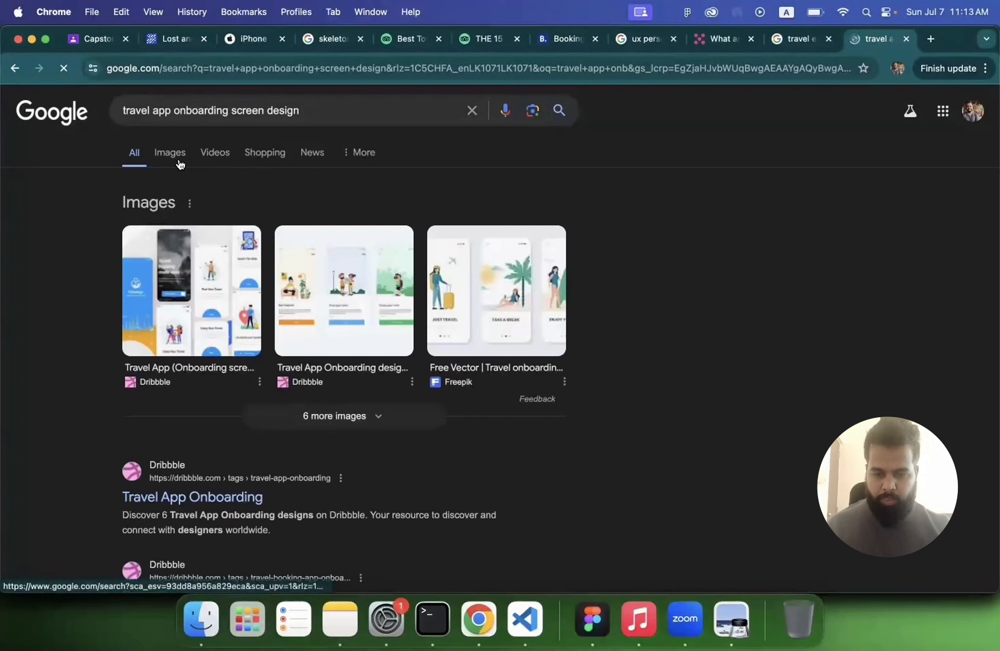
left_click(177, 161)
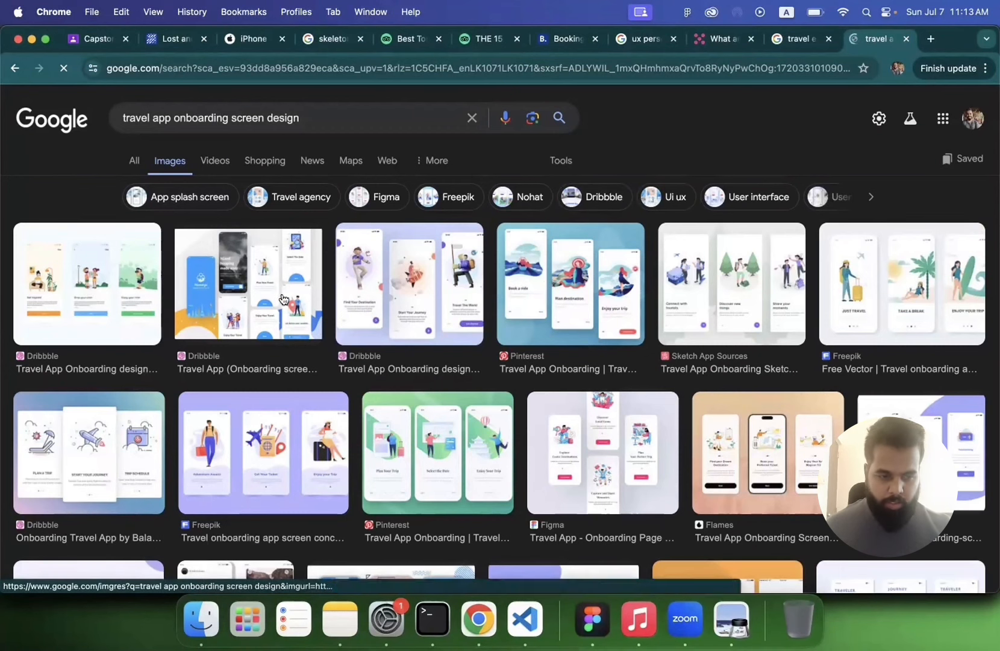
Step: Open the first onboarding image result in a new tab to inspect it, then close that tab
scroll(430, 348, "down", 2)
scroll(429, 349, "down", 5)
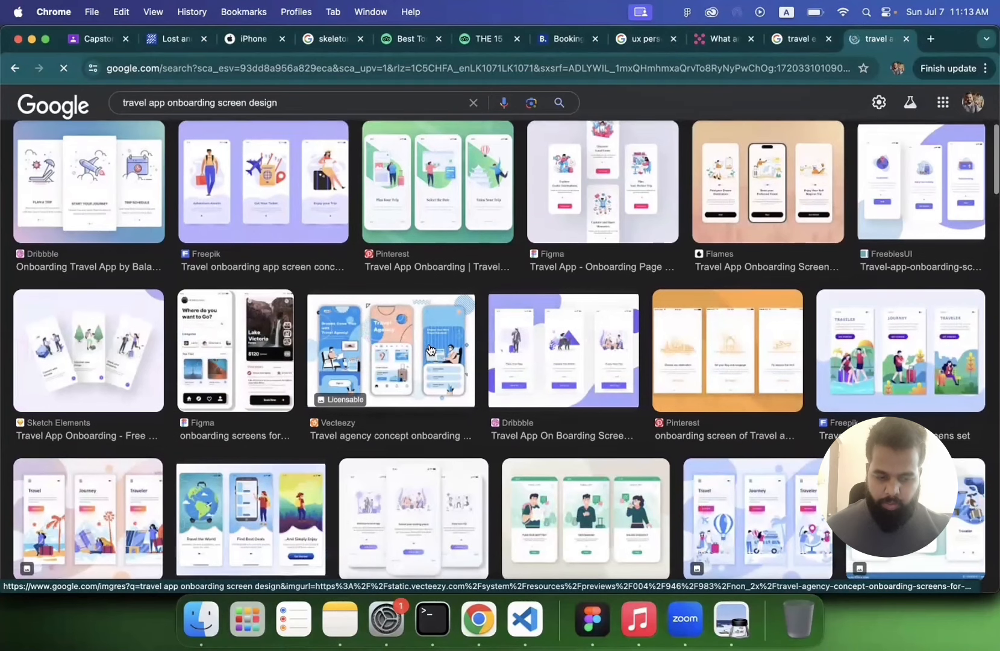
scroll(128, 261, "up", 6)
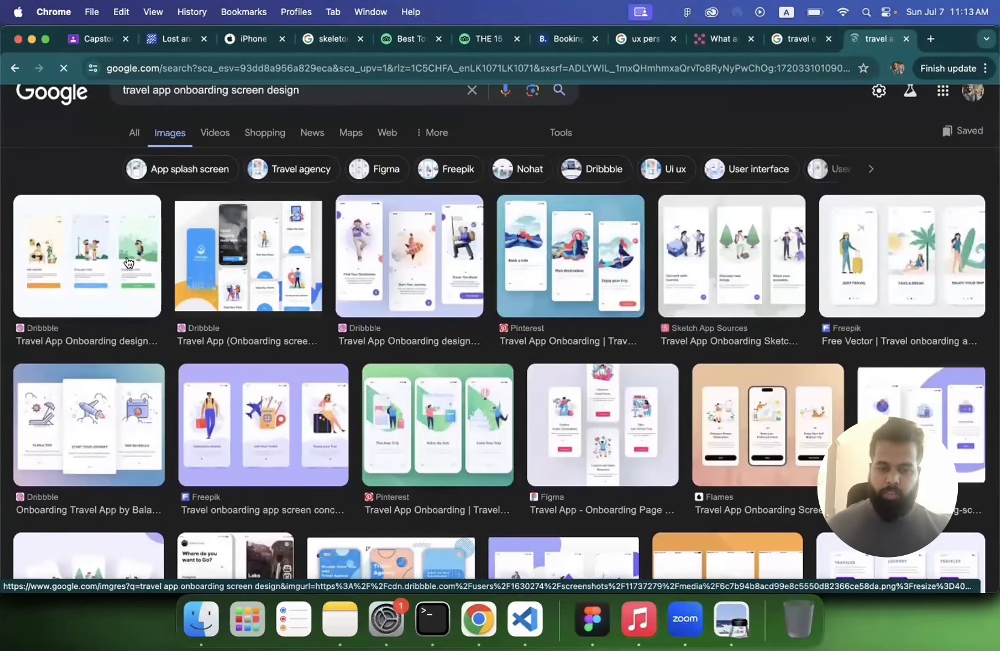
right_click(98, 250)
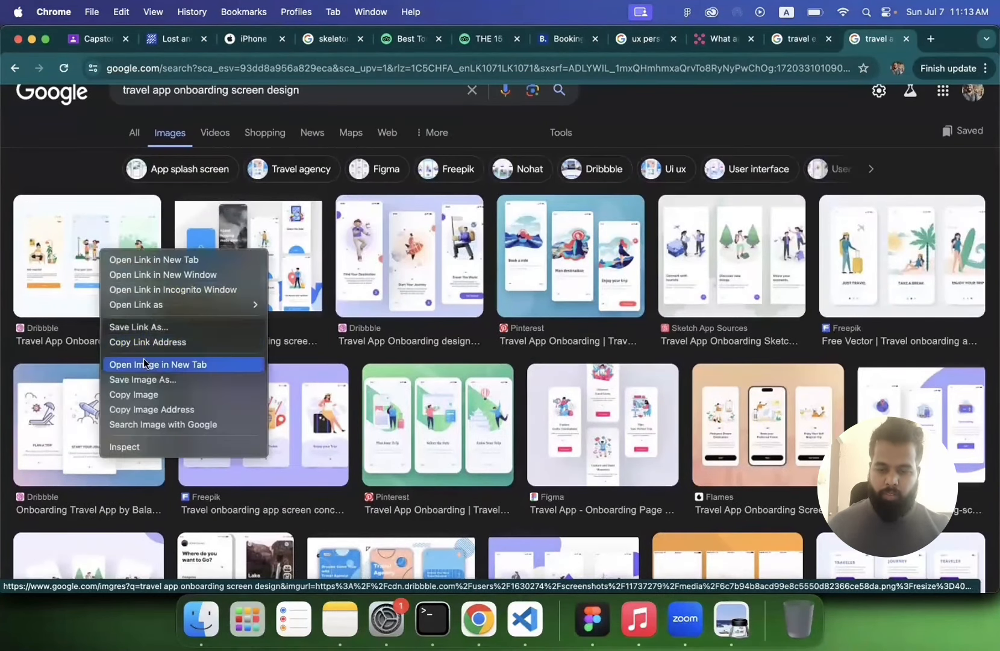
left_click(144, 359)
left_click(863, 36)
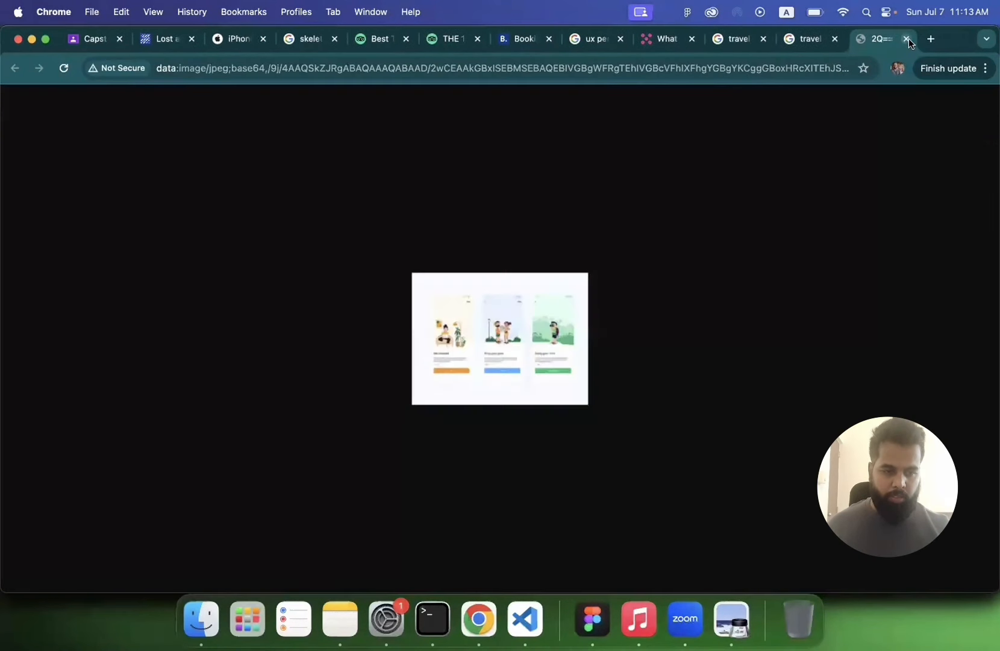
left_click(907, 39)
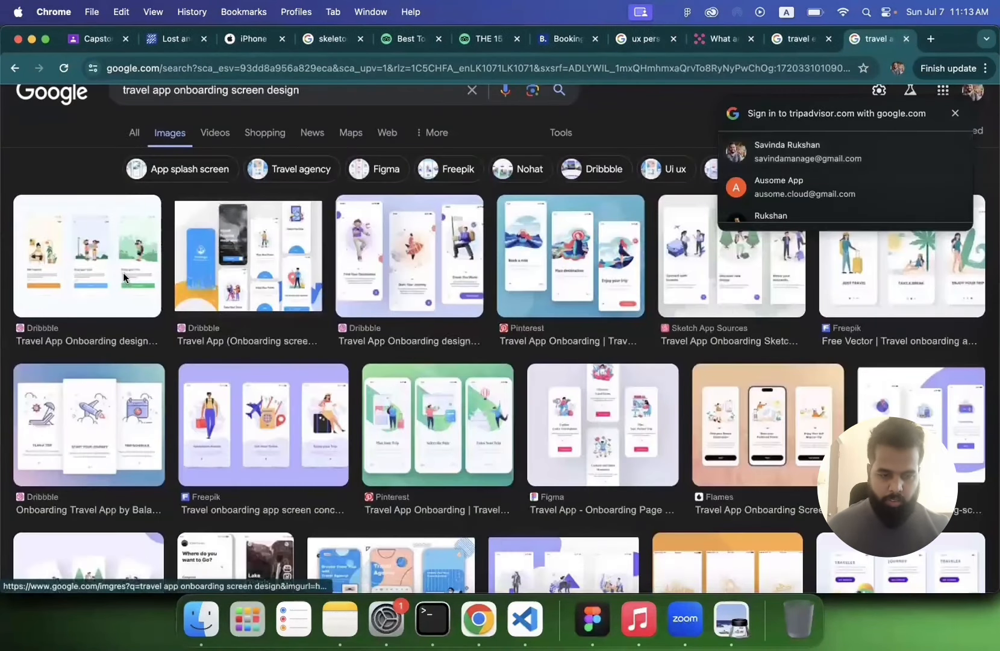
left_click(955, 112)
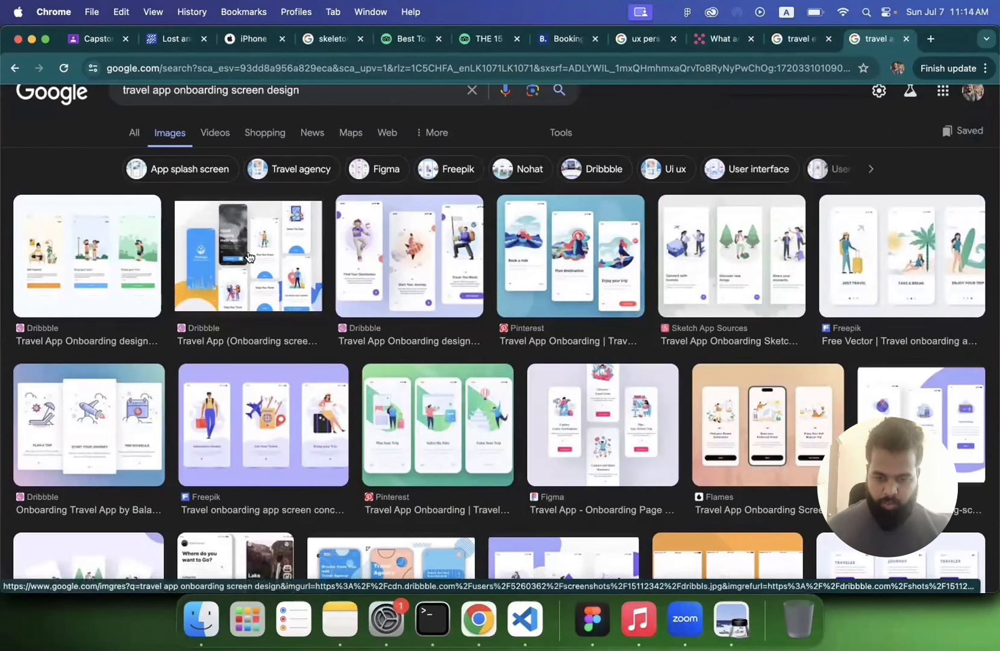
left_click(65, 68)
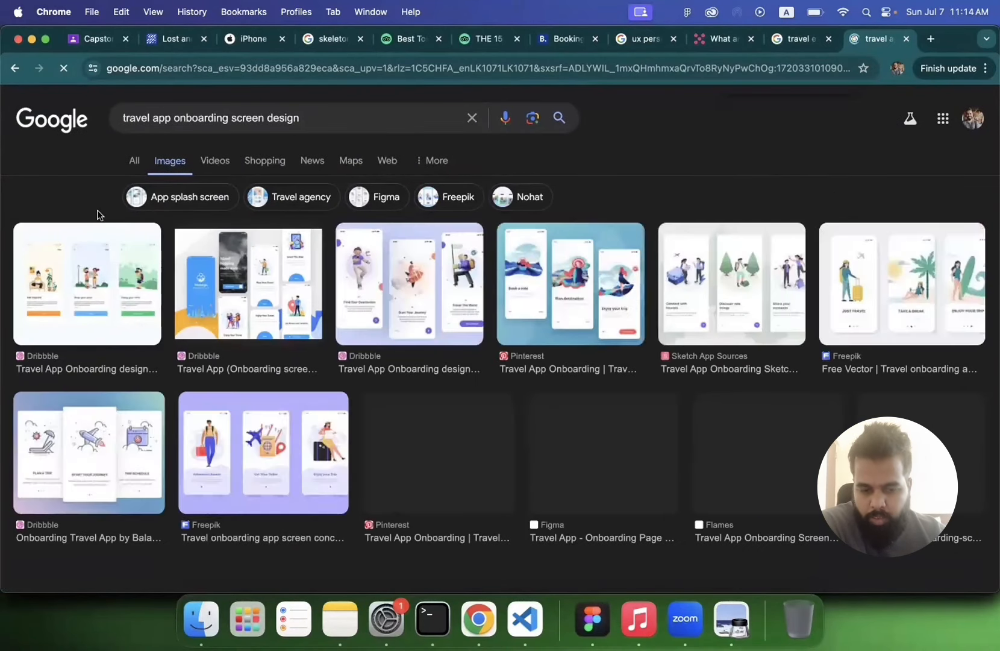
Step: Browse and preview several onboarding design images in the search results
scroll(97, 216, "down", 1)
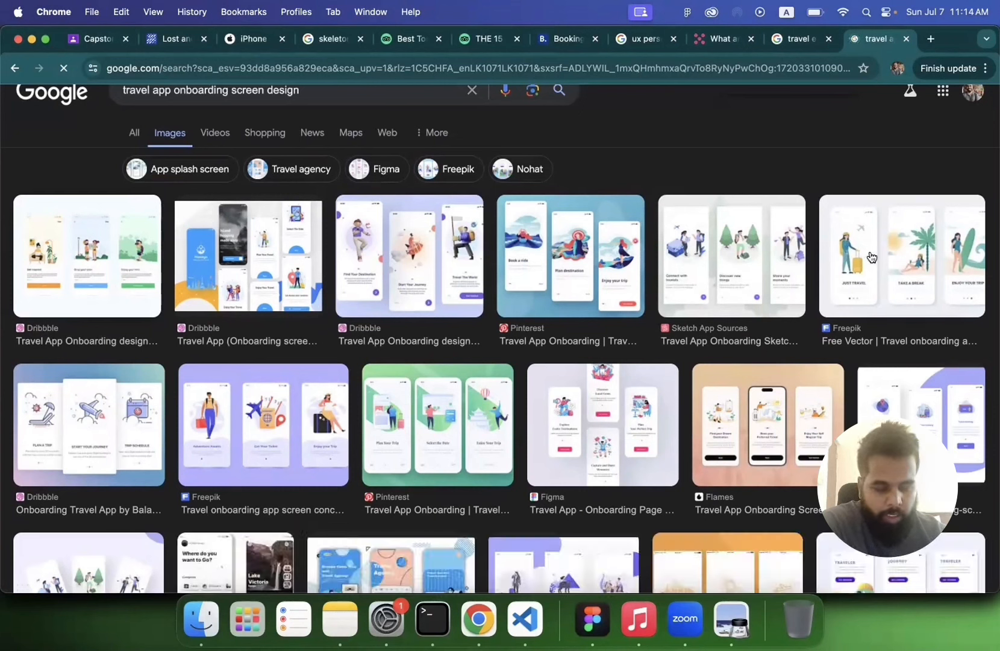
scroll(848, 268, "down", 1)
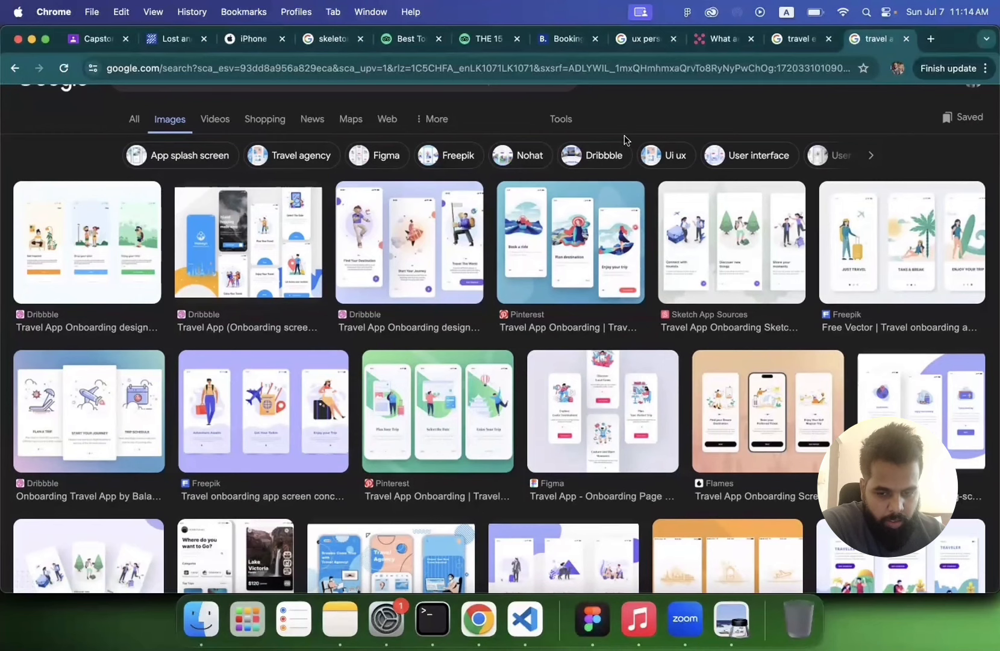
left_click(867, 247)
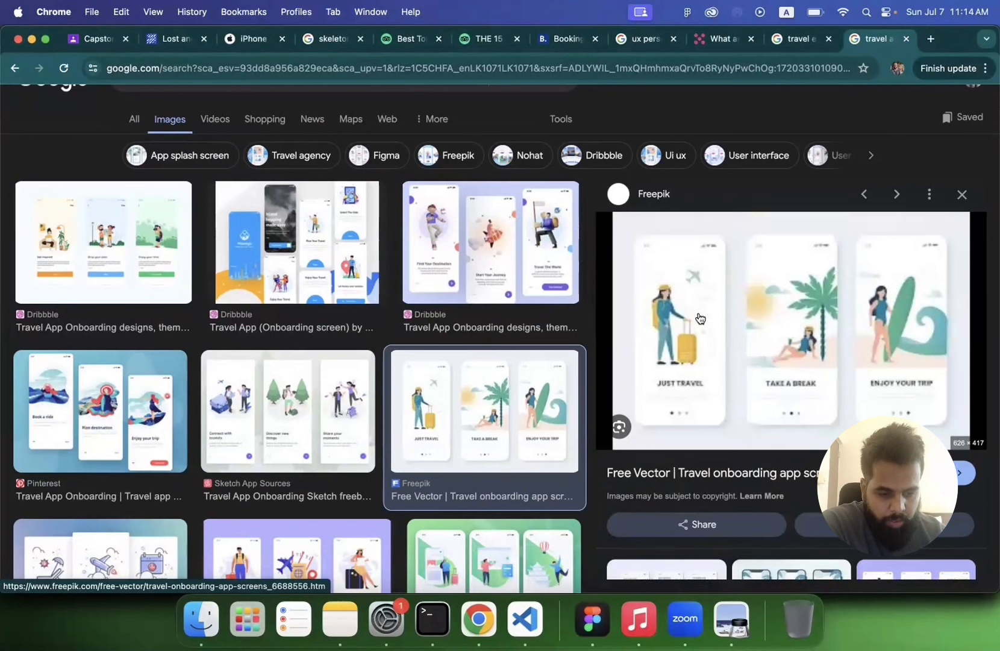
scroll(700, 308, "down", 5)
scroll(698, 318, "up", 5)
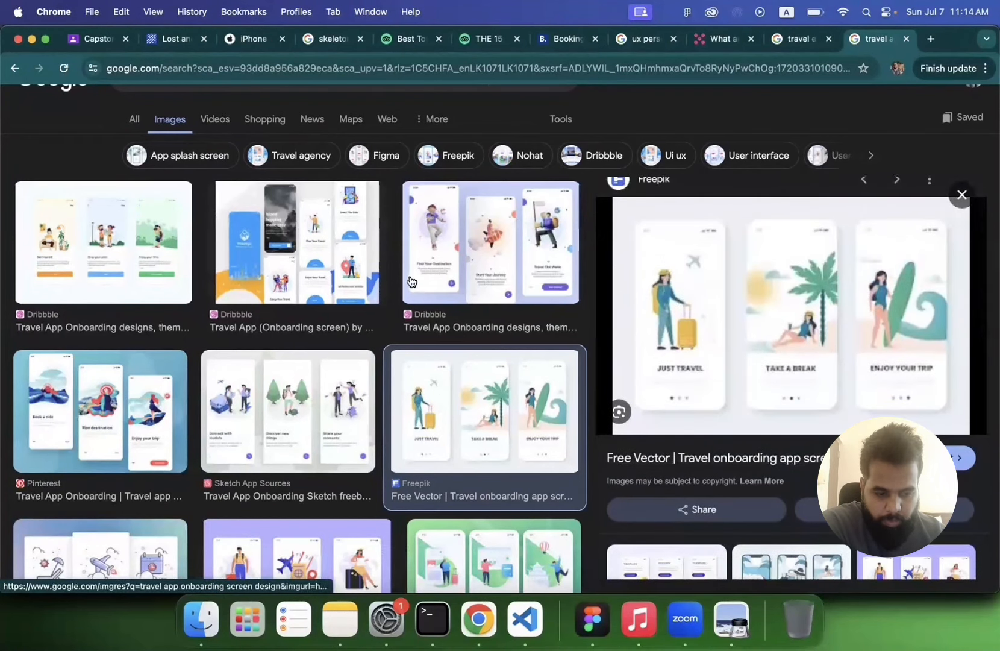
left_click(102, 241)
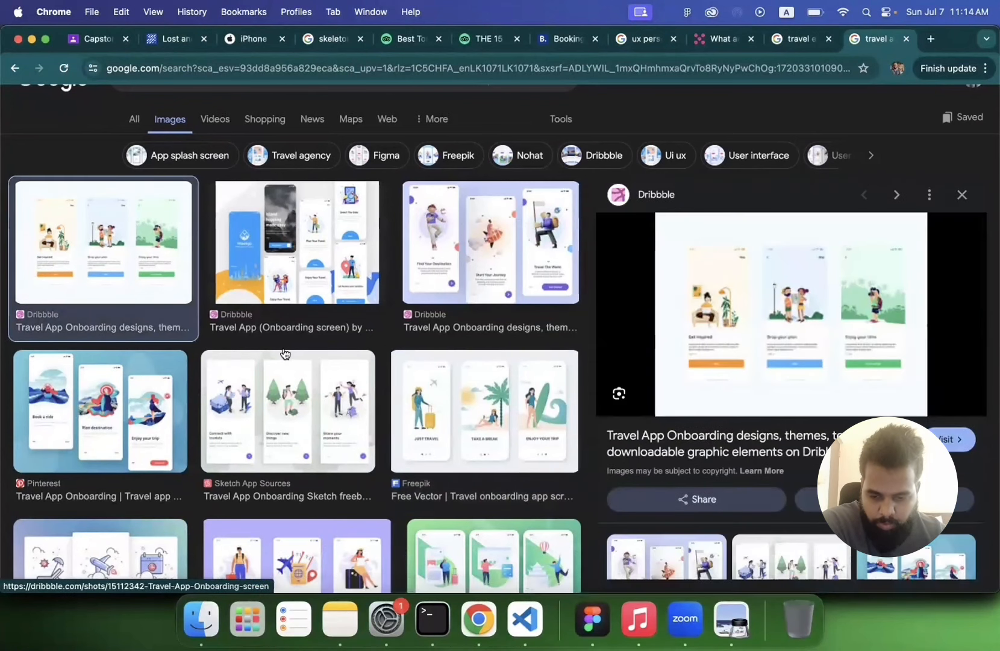
scroll(255, 352, "down", 4)
scroll(256, 352, "down", 1)
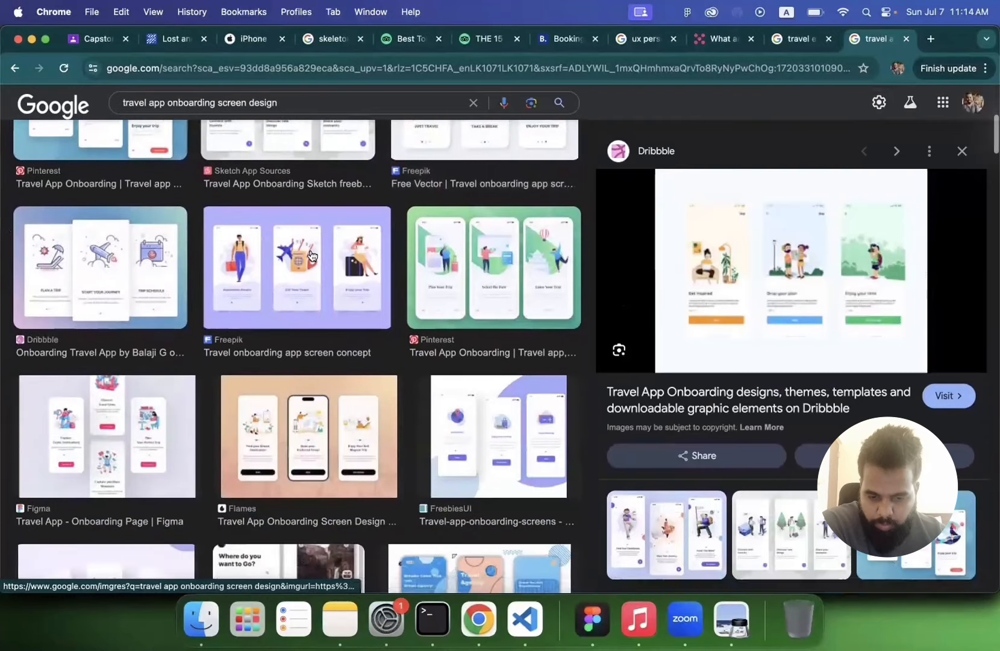
left_click(311, 256)
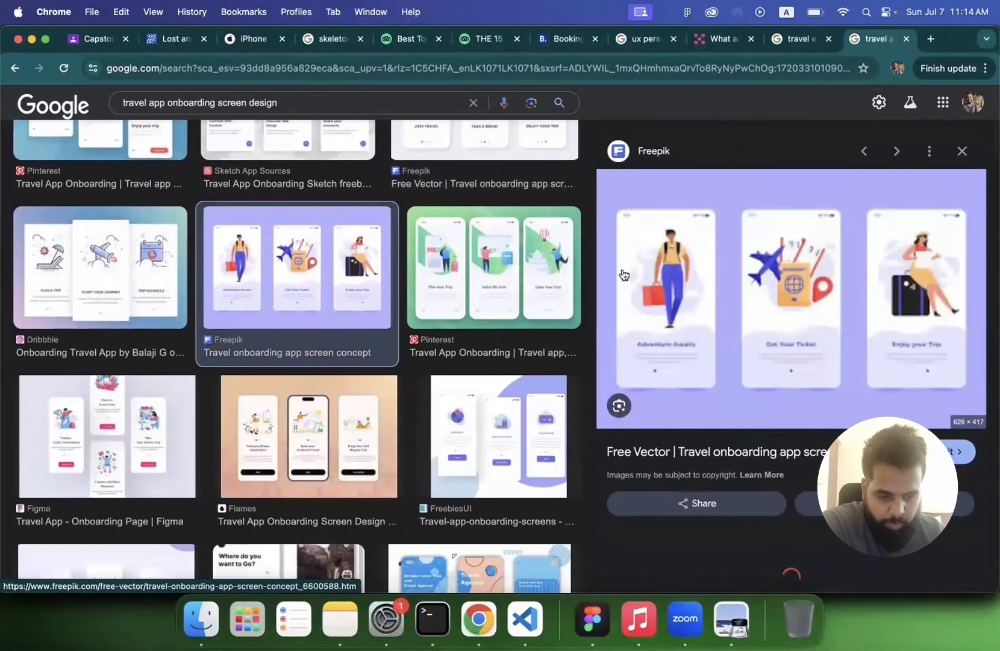
scroll(399, 307, "down", 4)
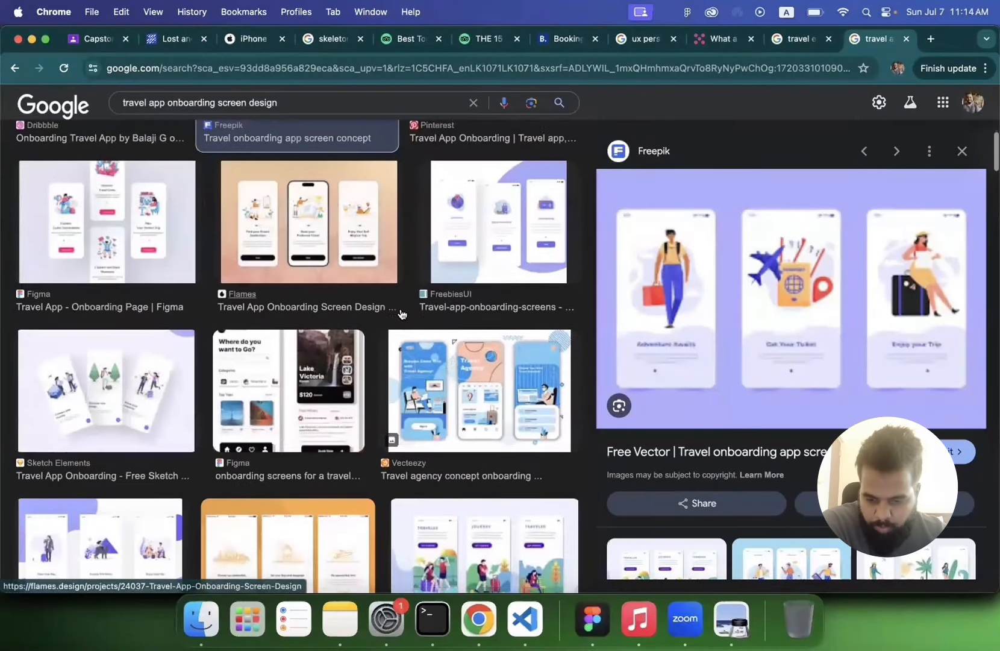
scroll(401, 313, "down", 3)
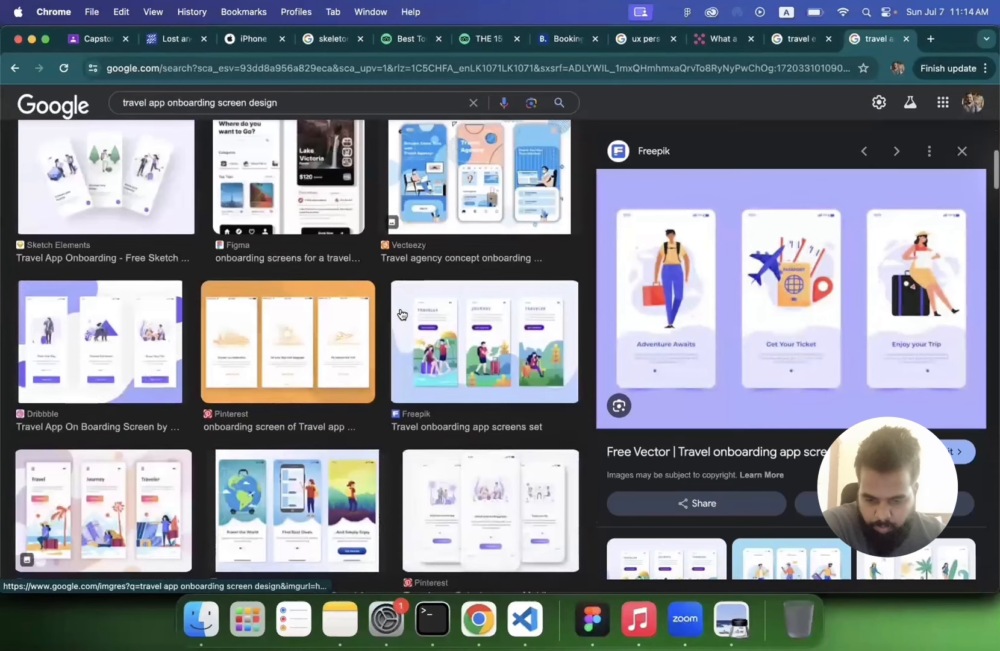
left_click(464, 336)
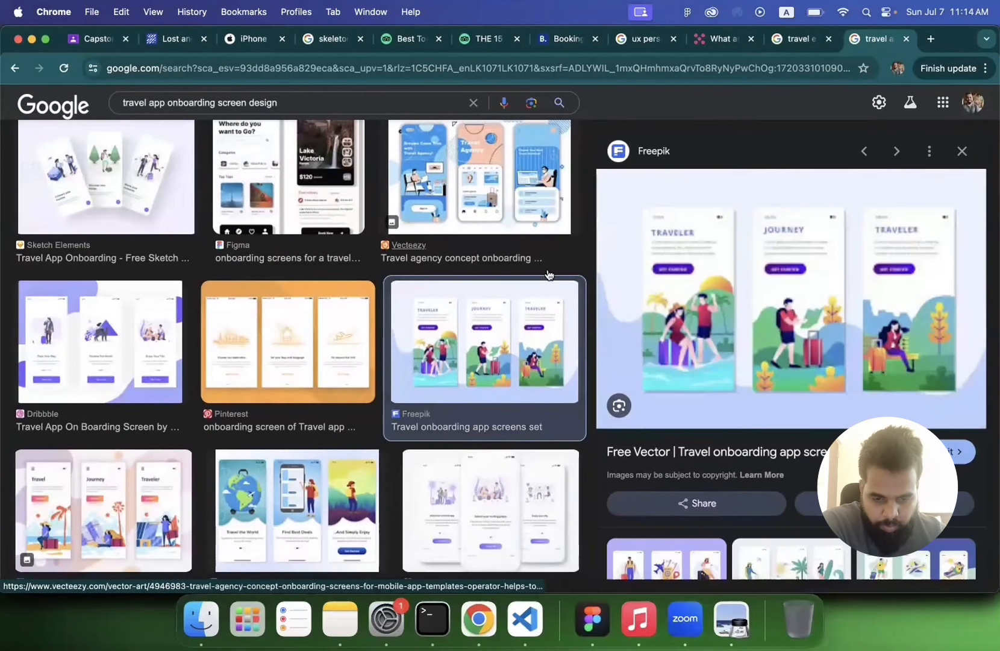
scroll(482, 271, "down", 6)
scroll(480, 259, "up", 2)
left_click(480, 253)
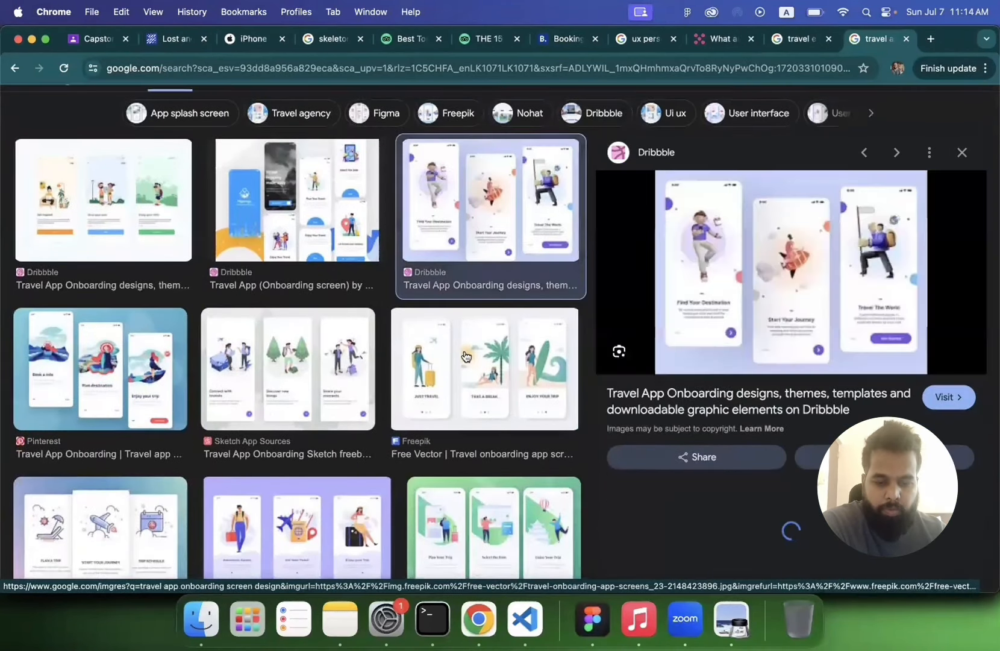
Step: Copy the Freepik onboarding image with Just Travel, Take a Break and Enjoy Your Trip screens
left_click(465, 356)
right_click(689, 281)
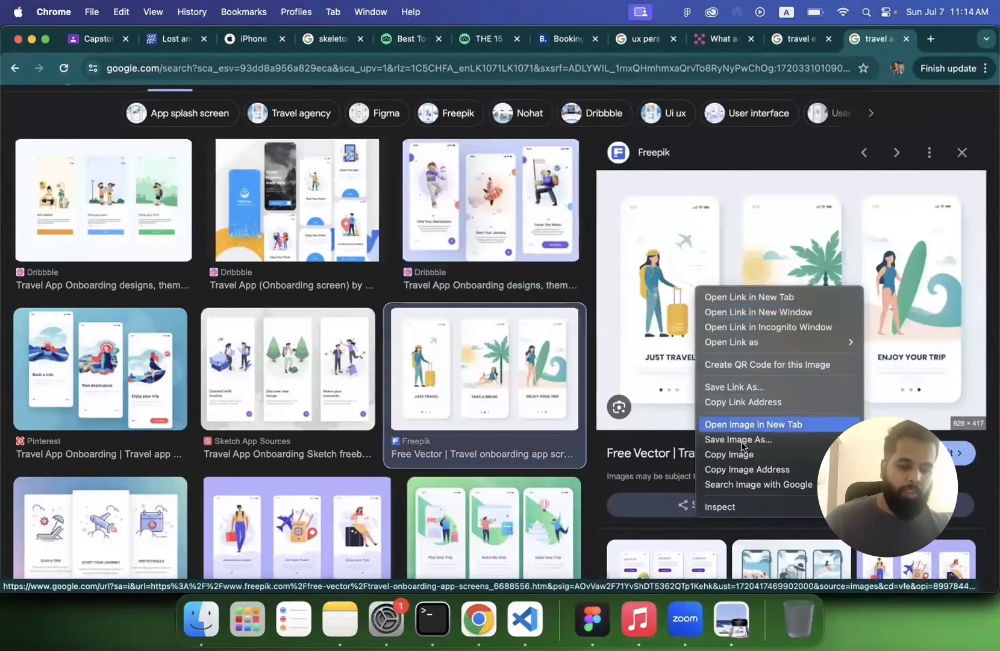
left_click(740, 453)
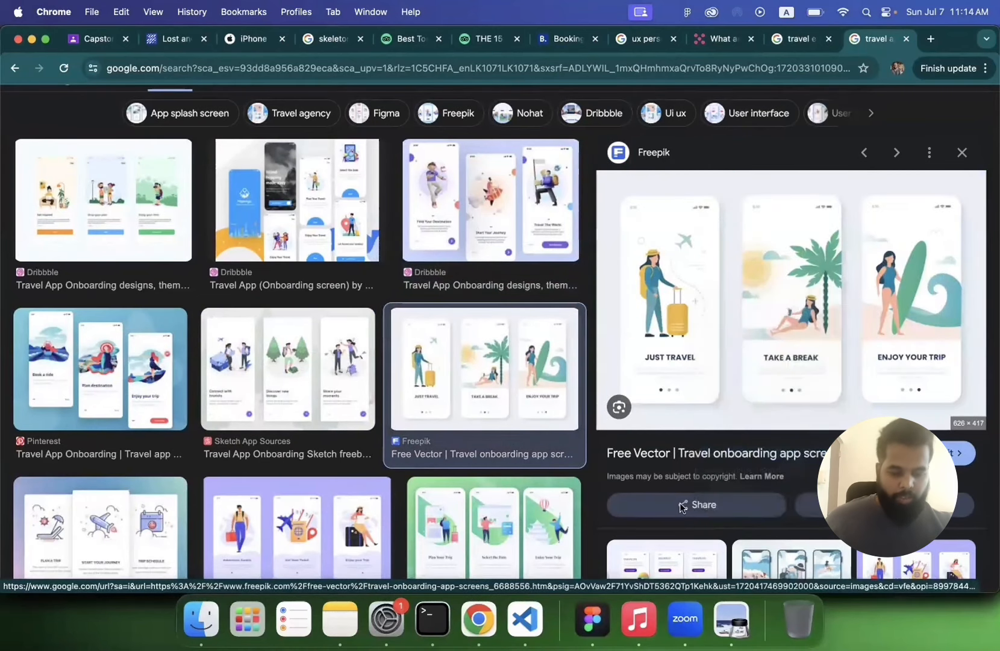
Step: Switch to Figma and paste the copied reference image beside the Onboarding frame
left_click(601, 598)
scroll(518, 386, "up", 5)
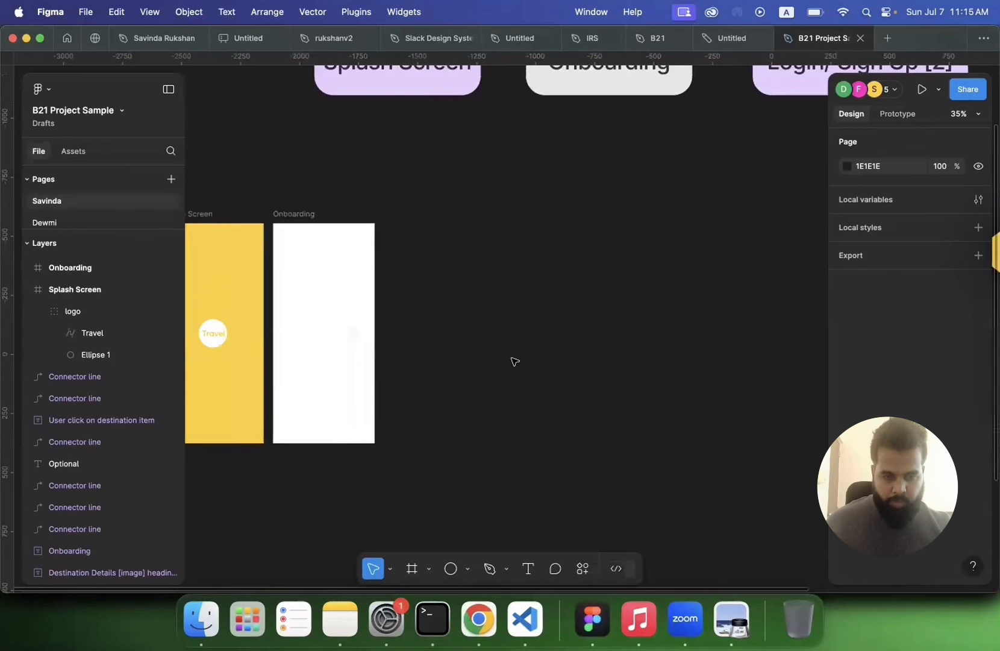
key("super+v")
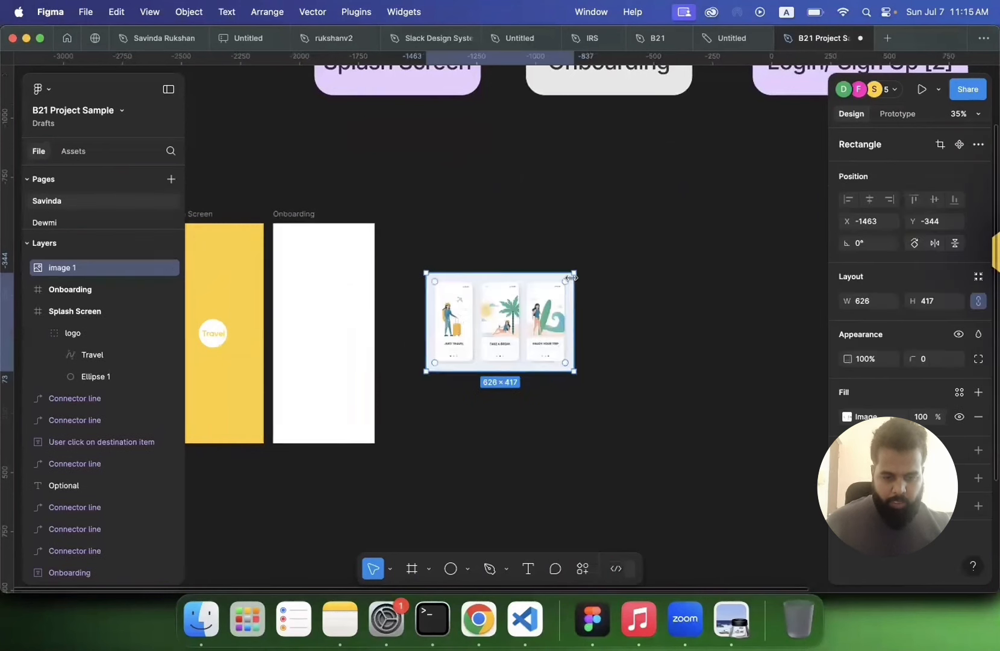
Step: Enlarge the pasted reference image to about 1765 × 1209 and position it right of the Onboarding frame
left_click_drag(574, 273, 729, 160)
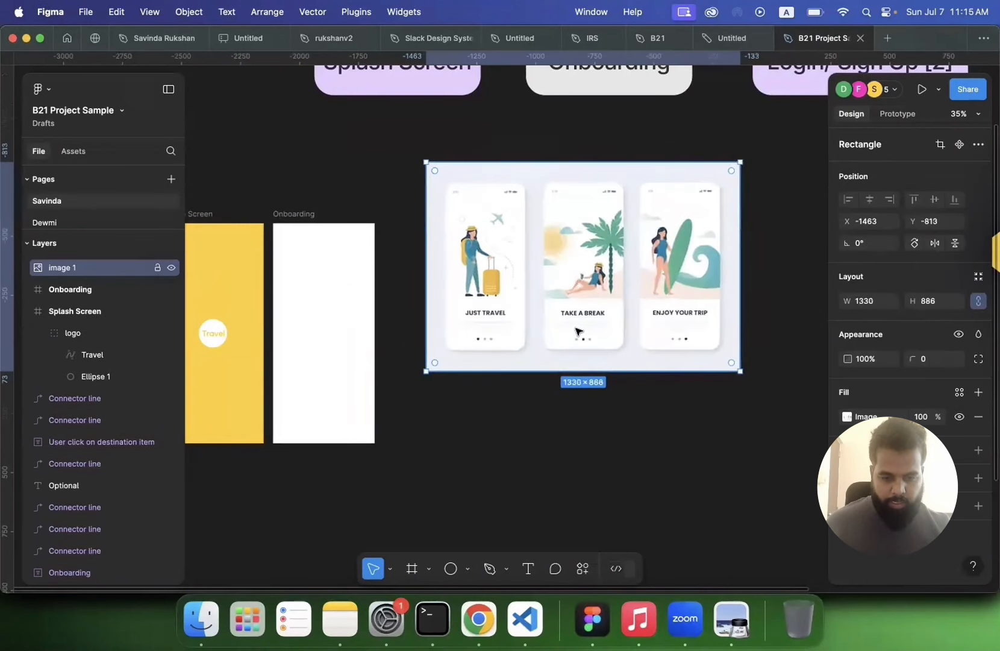
left_click_drag(740, 371, 823, 425)
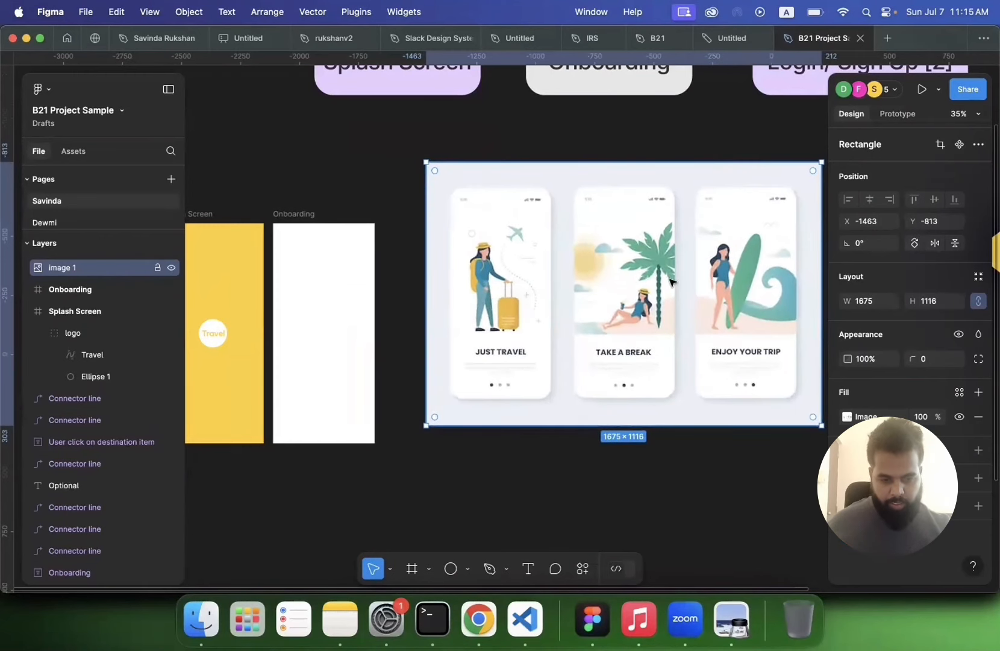
left_click_drag(669, 301, 640, 320)
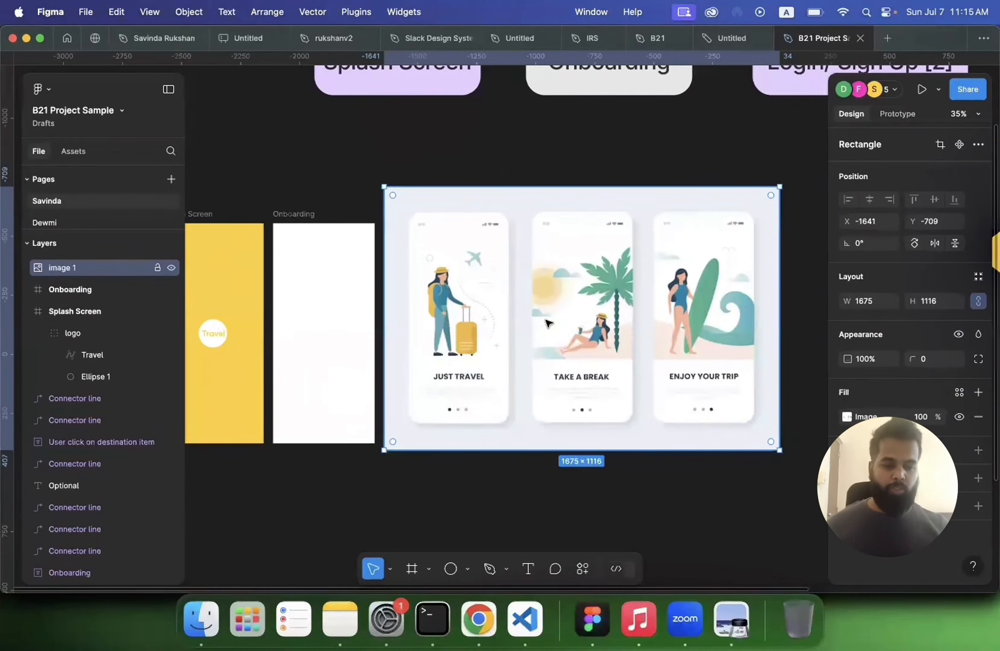
scroll(558, 313, "down", 3)
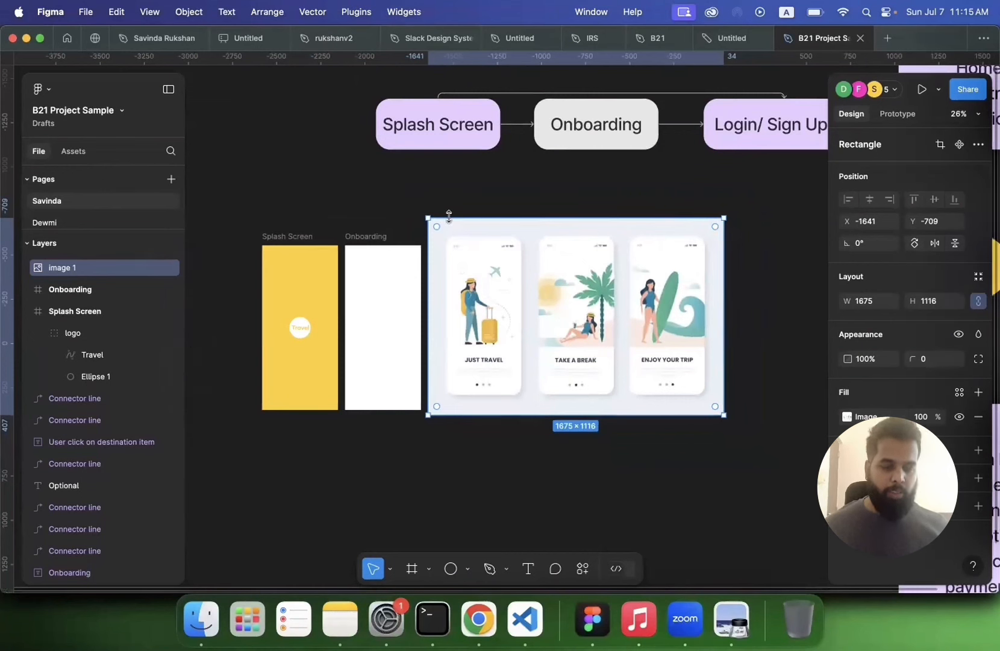
mouse_move(424, 217)
left_mouse_down()
mouse_move(446, 241)
mouse_move(412, 201)
left_mouse_up()
left_click_drag(468, 277, 517, 277)
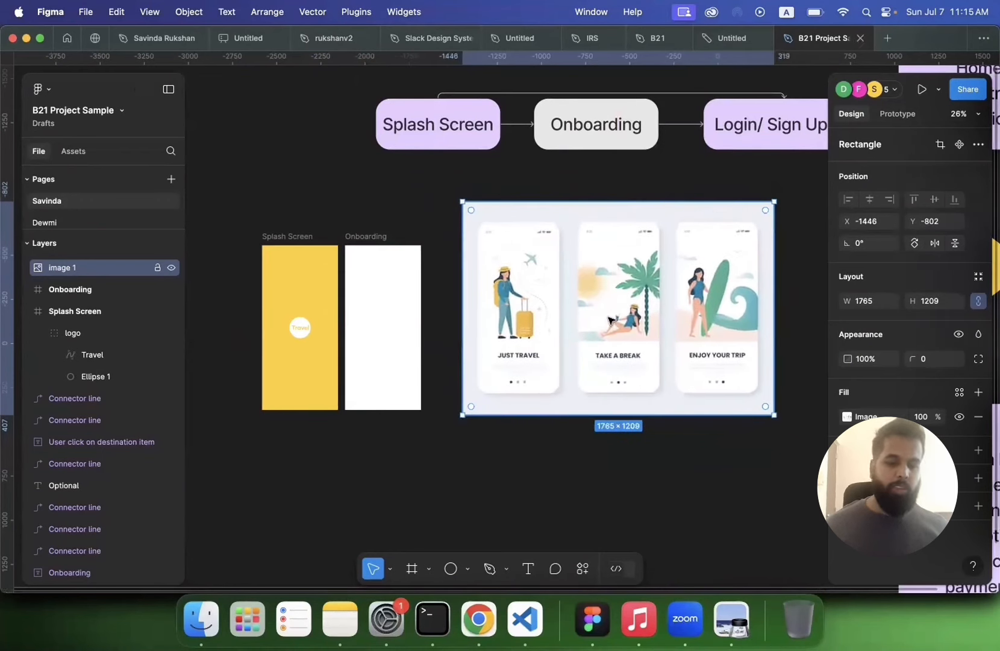
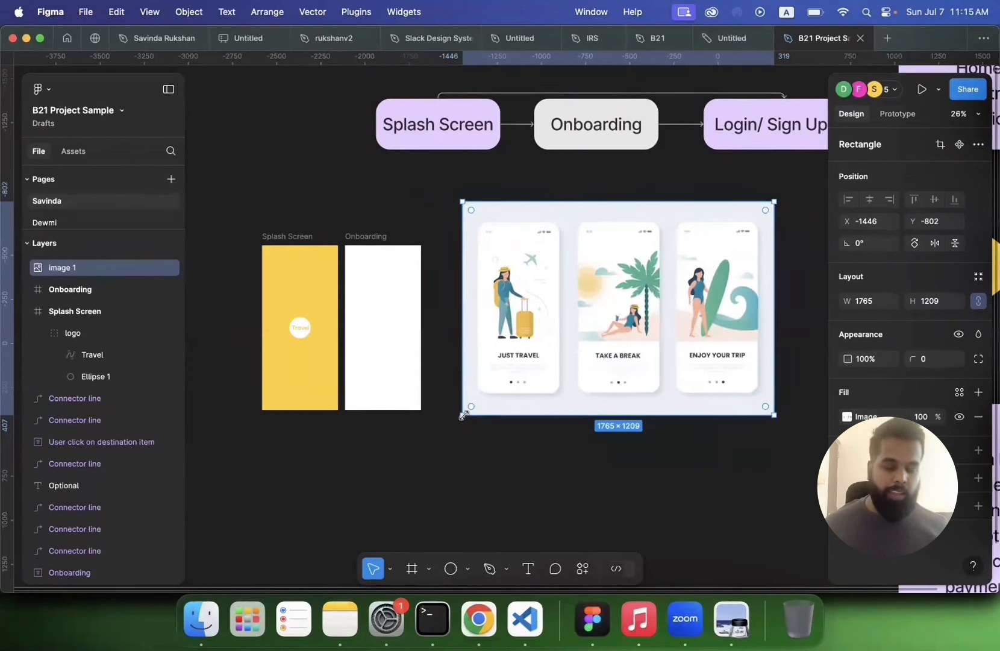
Step: Move the reference image into the Onboarding frame and scale it to about 1655 × 1134 so its first screen fills the frame
left_click(503, 435)
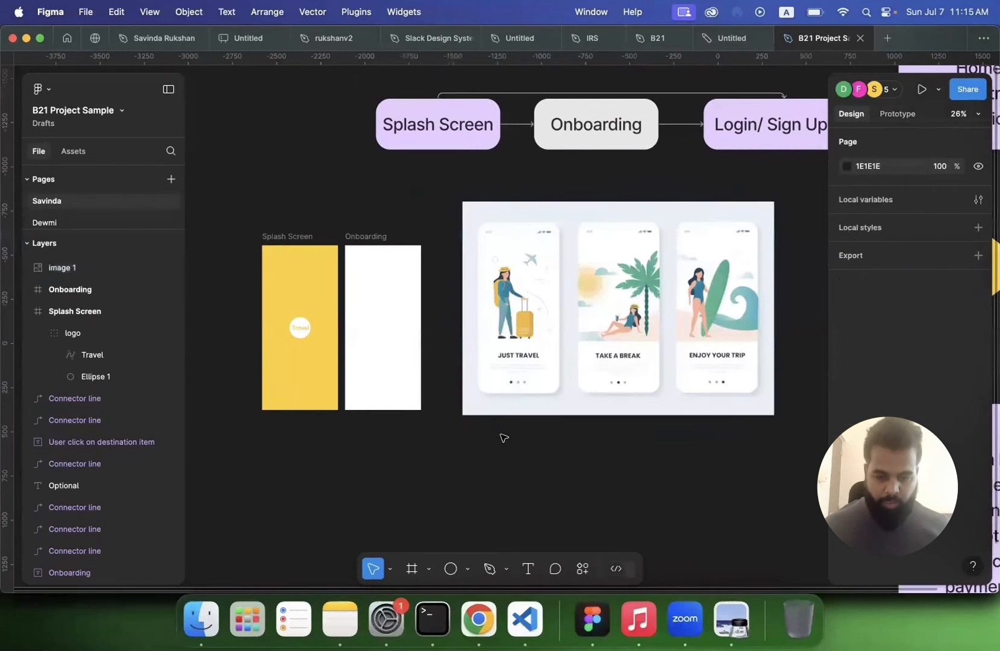
left_click_drag(532, 318, 373, 312)
scroll(535, 340, "down", 1)
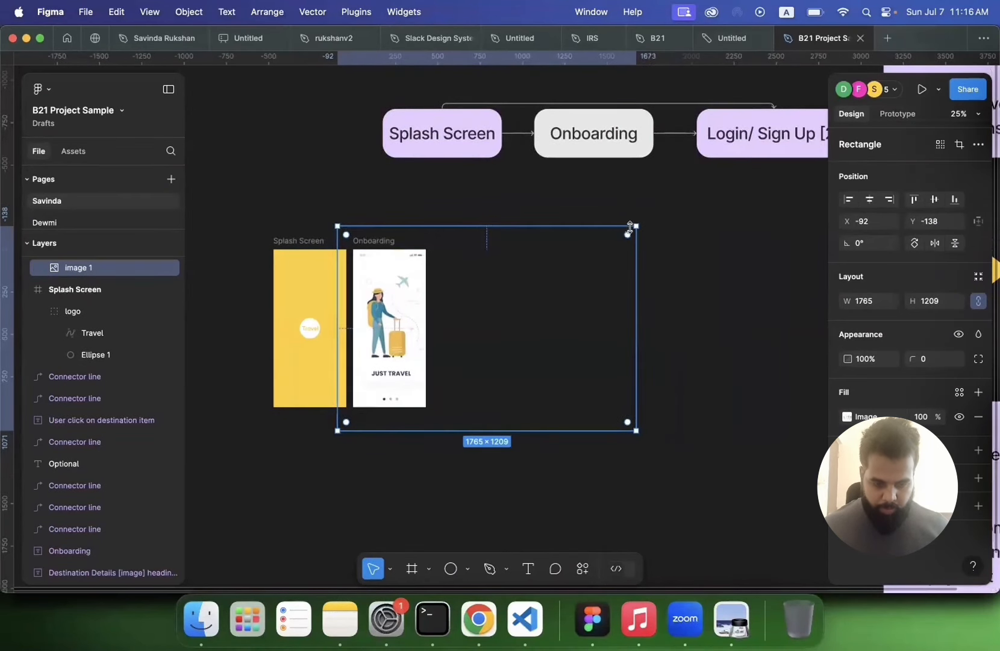
left_click_drag(603, 226, 588, 248)
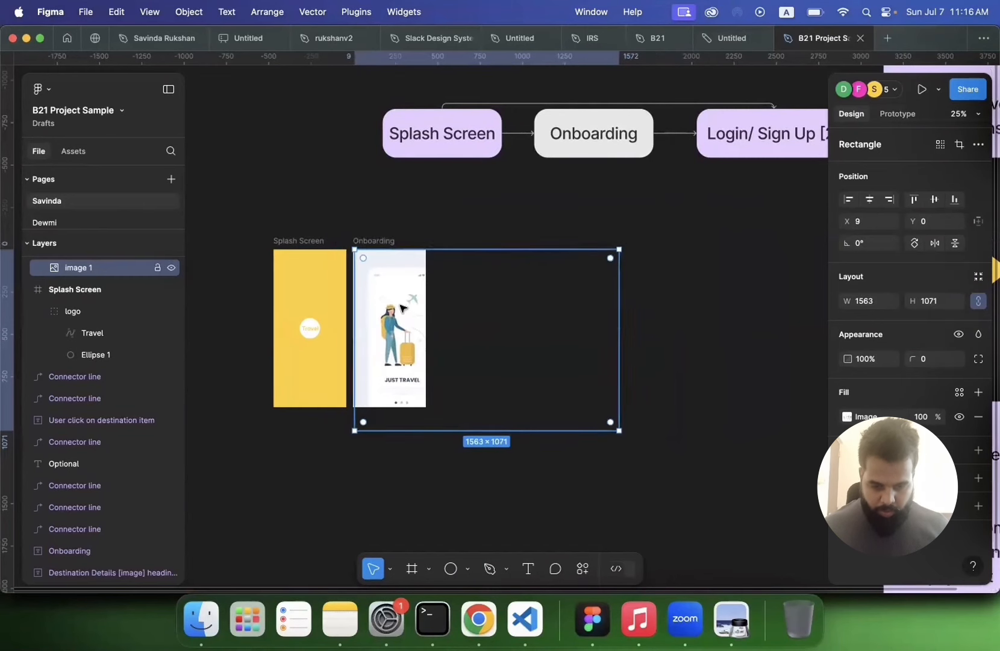
left_click_drag(400, 304, 388, 289)
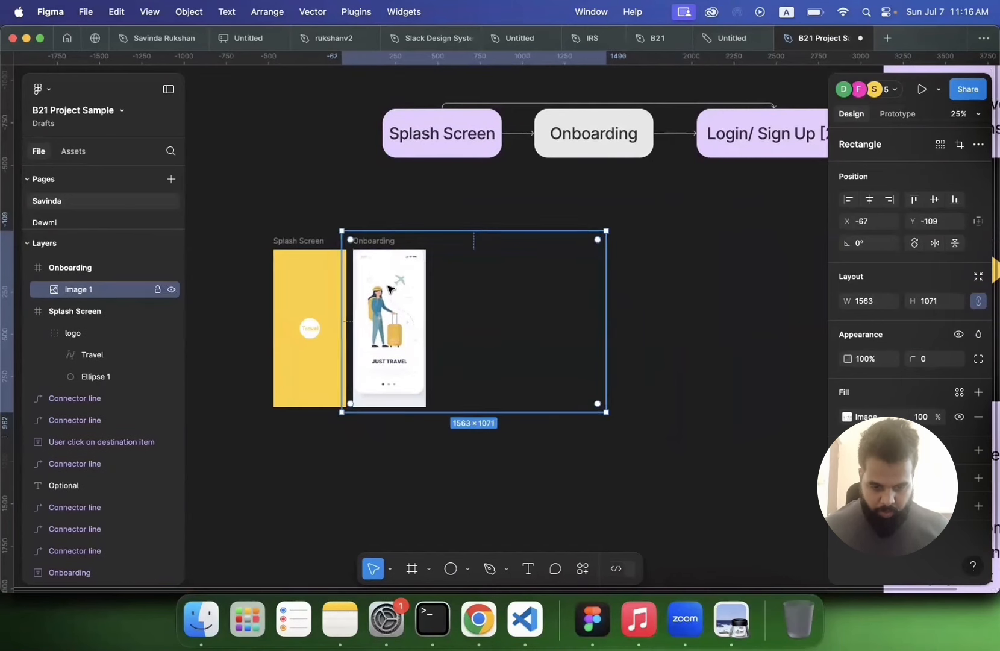
left_click_drag(603, 409, 619, 421)
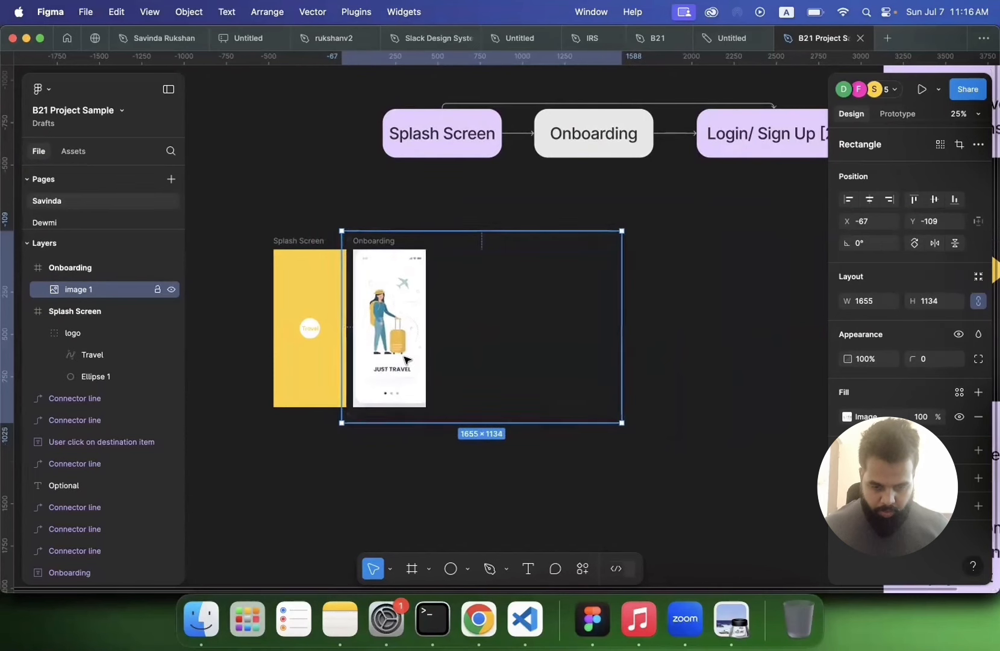
Step: Rename the Onboarding frame to Onboarding 1 and duplicate it twice
left_click(389, 242)
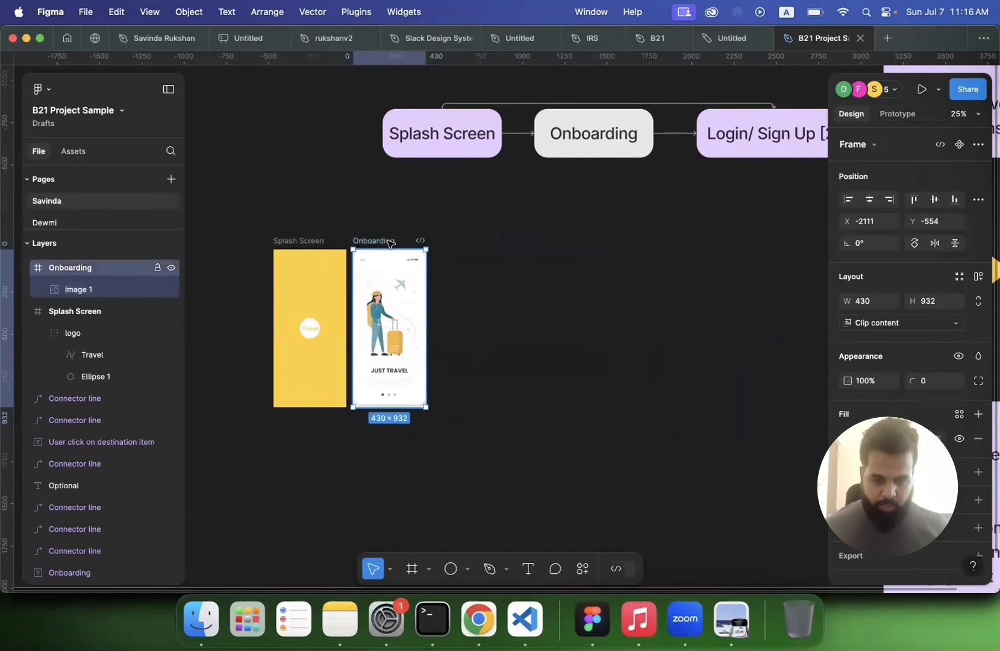
double_click(391, 242)
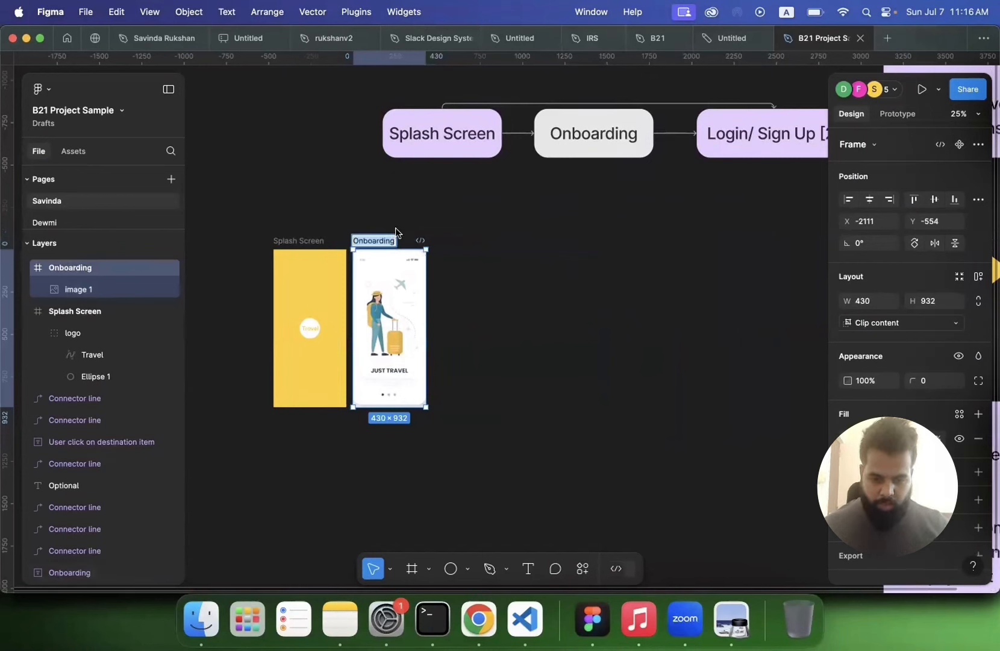
left_click(393, 242)
type("1")
key("Return")
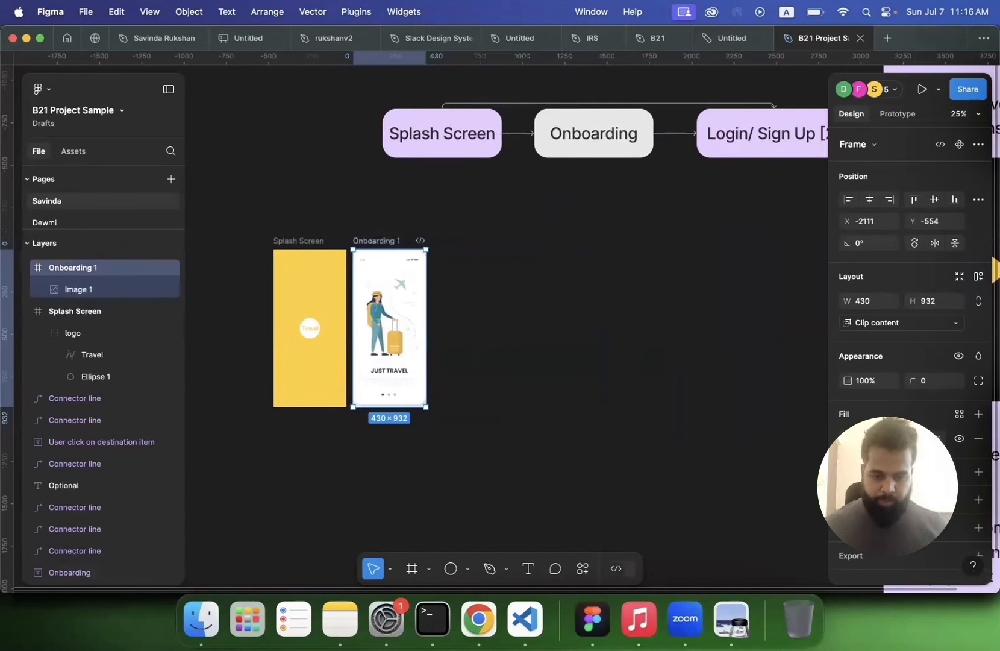
key("super+d")
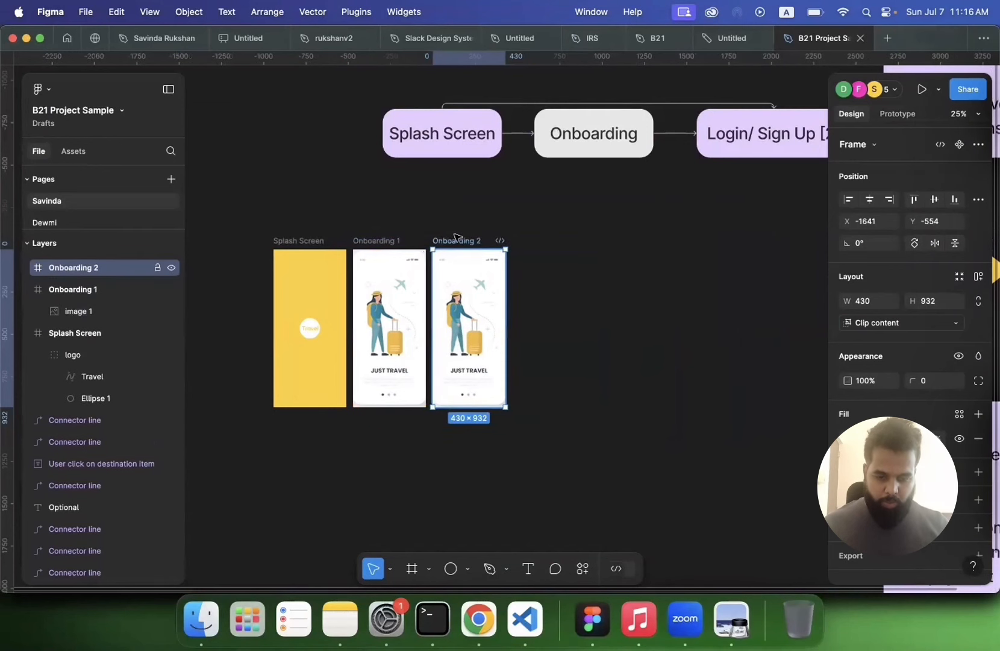
key("super+d")
Step: Nudge the image inside Onboarding 2 left to x -613 so the Take a Break screen fills the frame
left_click(490, 302)
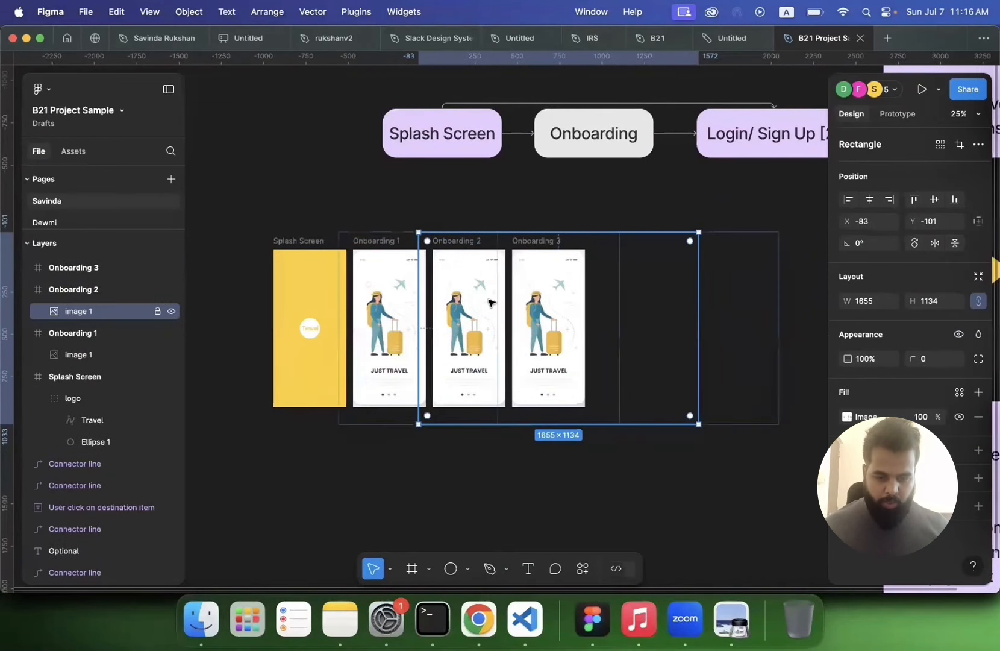
key("shift+Left")
key("shift+Left")
key("shift+Left")
key("shift+Left")
key("shift+Left")
key("shift+Left")
key("shift+Left")
key("shift+Left")
key("shift+Left")
key("shift+Left")
key("shift+Left")
key("shift+Left")
key("shift+Left")
key("shift+Left")
key("shift+Left")
key("shift+Left")
key("shift+Left")
key("shift+Left")
key("shift+Left")
key("shift+Left")
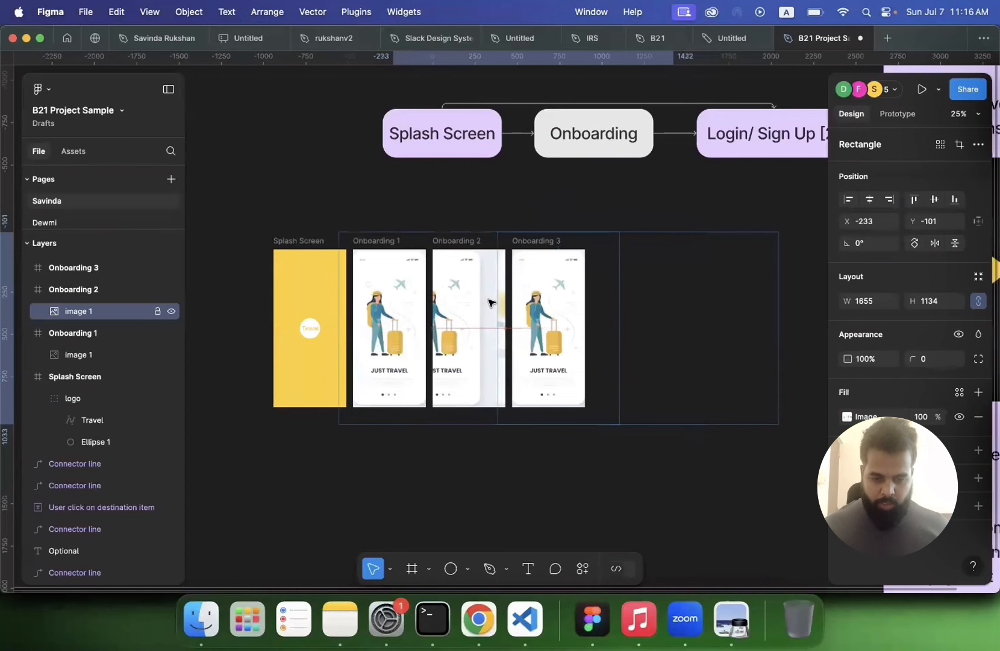
key("shift+Left")
key("shift+Left")
key("shift+Left")
key("shift+Left")
key("shift+Left")
key("shift+Left")
key("shift+Left")
key("shift+Left")
key("shift+Left")
key("shift+Left")
key("shift+Left")
key("shift+Left")
key("shift+Left")
key("shift+Left")
key("shift+Left")
key("shift+Left")
key("shift+Left")
key("shift+Left")
key("shift+Left")
key("shift+Left")
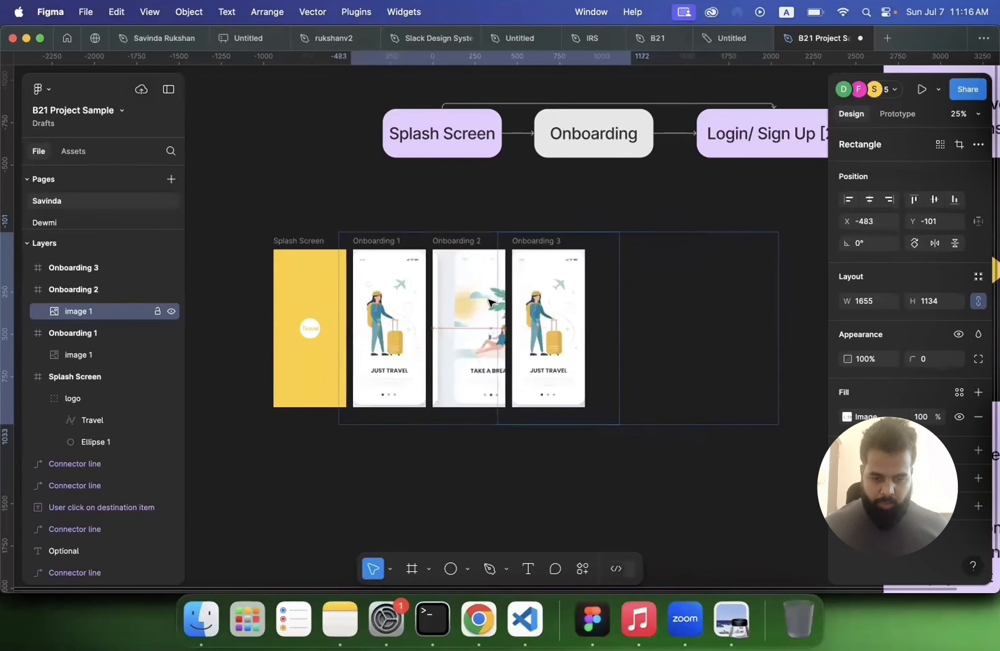
key("shift+Left")
key("shift+Left")
key("shift+Left")
key("shift+Left")
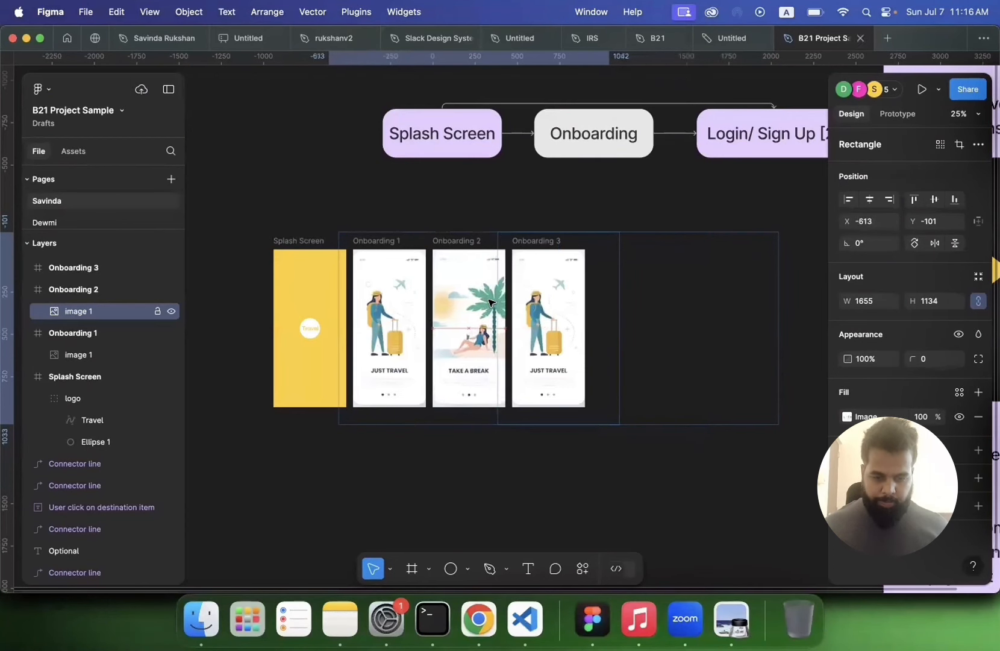
Step: Nudge the image inside Onboarding 3 left to x -613 as well
double_click(552, 317)
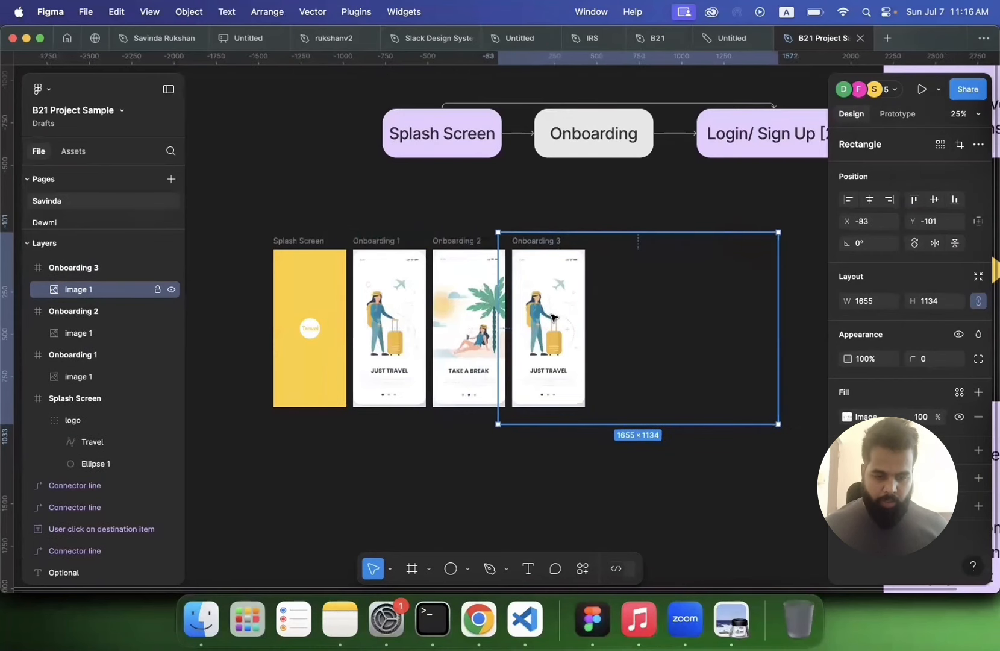
key("shift+Left")
key("shift+Left")
key("shift+Left")
key("shift+Left")
key("shift+Left")
key("shift+Left")
key("shift+Left")
key("shift+Left")
key("shift+Left")
key("shift+Left")
key("shift+Left")
key("shift+Left")
key("shift+Left")
key("shift+Left")
key("shift+Left")
key("shift+Left")
key("shift+Left")
key("shift+Left")
key("shift+Left")
key("shift+Left")
key("shift+Left")
key("shift+Left")
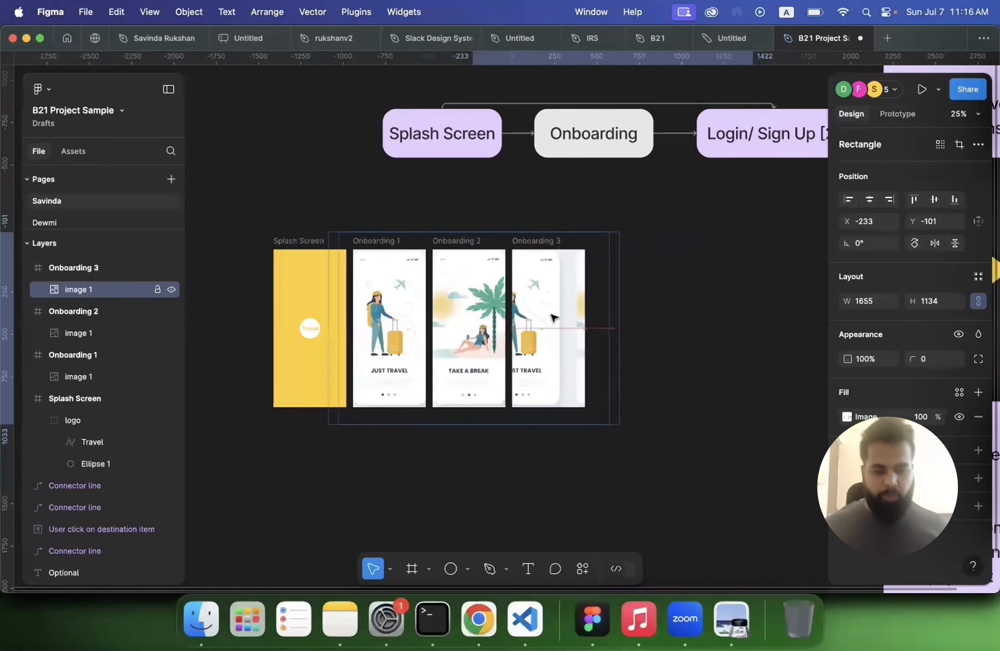
key("shift+Left")
key("shift+Left")
key("shift+Left")
key("shift+Left")
key("shift+Left")
key("shift+Left")
key("shift+Left")
key("shift+Left")
key("shift+Left")
key("shift+Left")
key("shift+Left")
key("shift+Left")
key("shift+Left")
key("shift+Left")
key("shift+Left")
key("shift+Left")
key("shift+Left")
key("shift+Left")
key("shift+Left")
key("shift+Left")
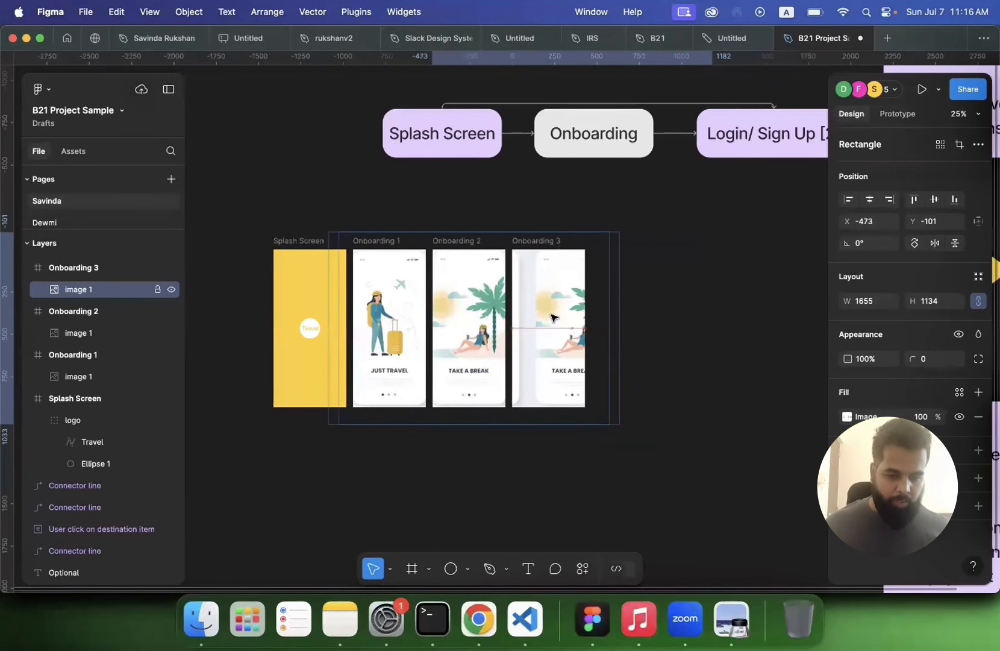
key("shift+Left")
key("shift+Left")
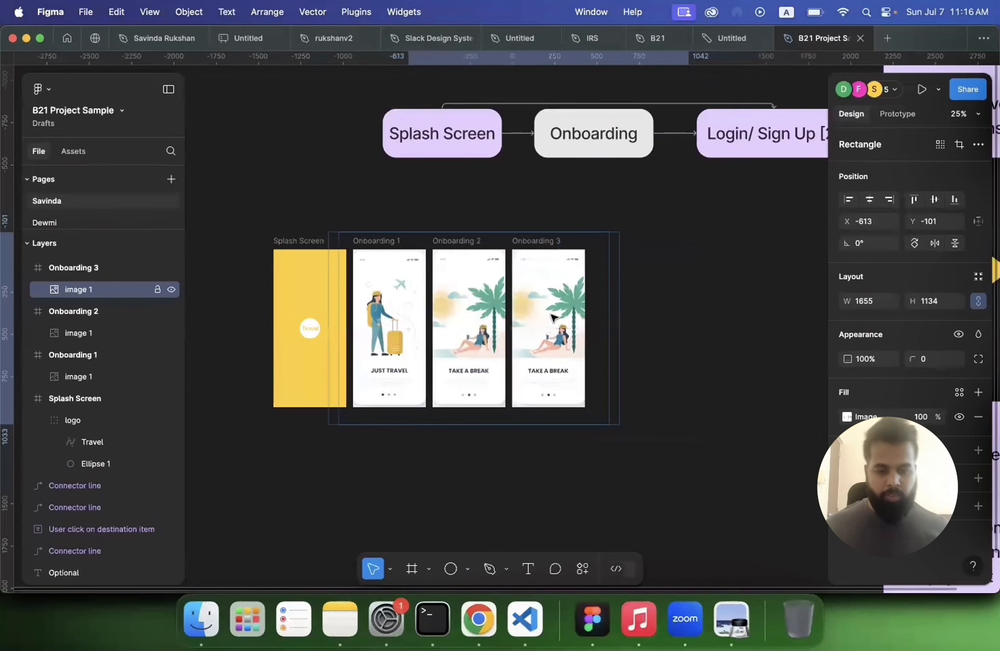
Step: Duplicate the Onboarding 3 frame to make a fourth frame
left_click(700, 339)
scroll(701, 341, "down", 3)
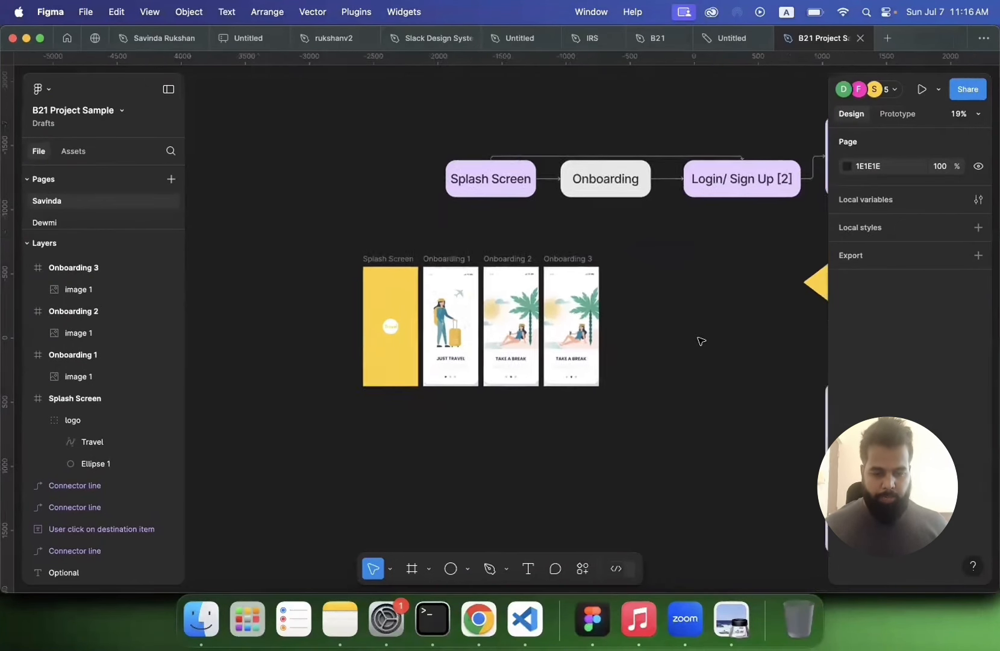
scroll(700, 341, "down", 1)
scroll(701, 341, "right", 2)
scroll(709, 341, "up", 3)
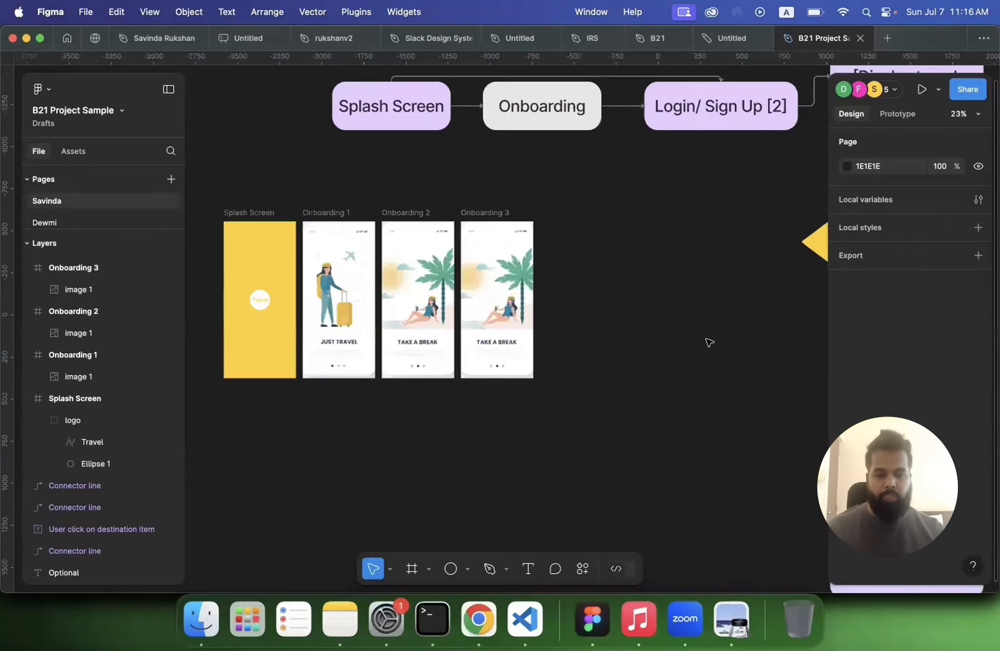
scroll(704, 343, "down", 2)
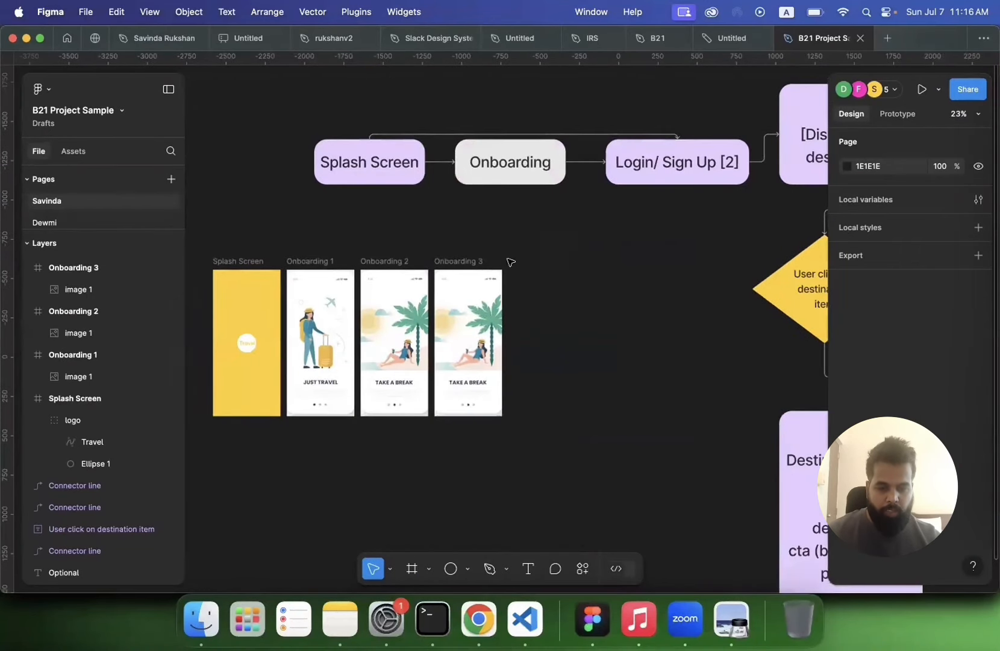
scroll(488, 267, "right", 2)
scroll(487, 267, "down", 1)
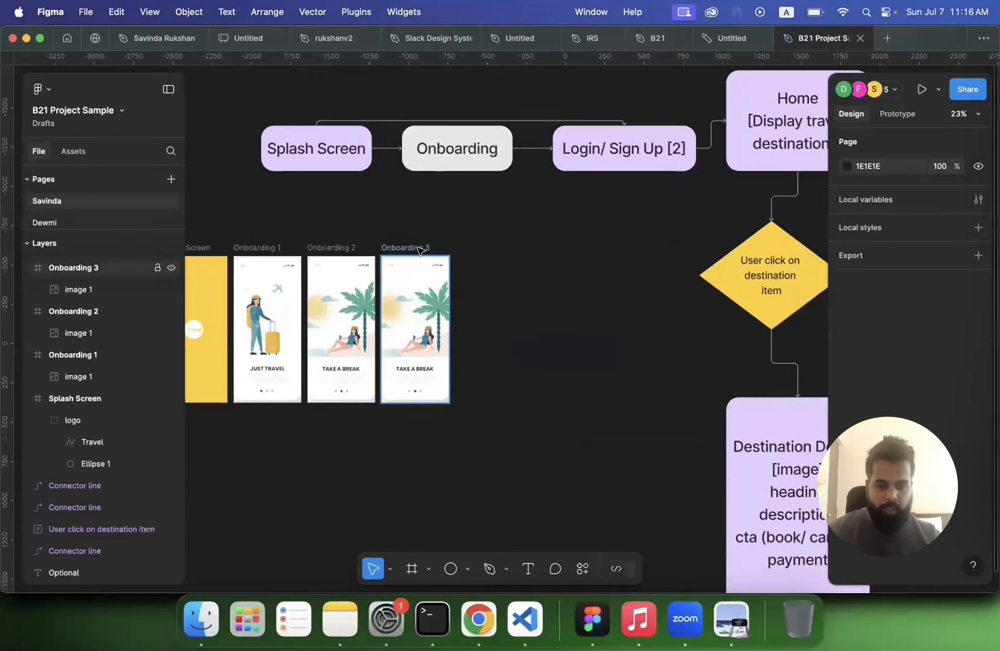
left_click(420, 250)
key("super+d")
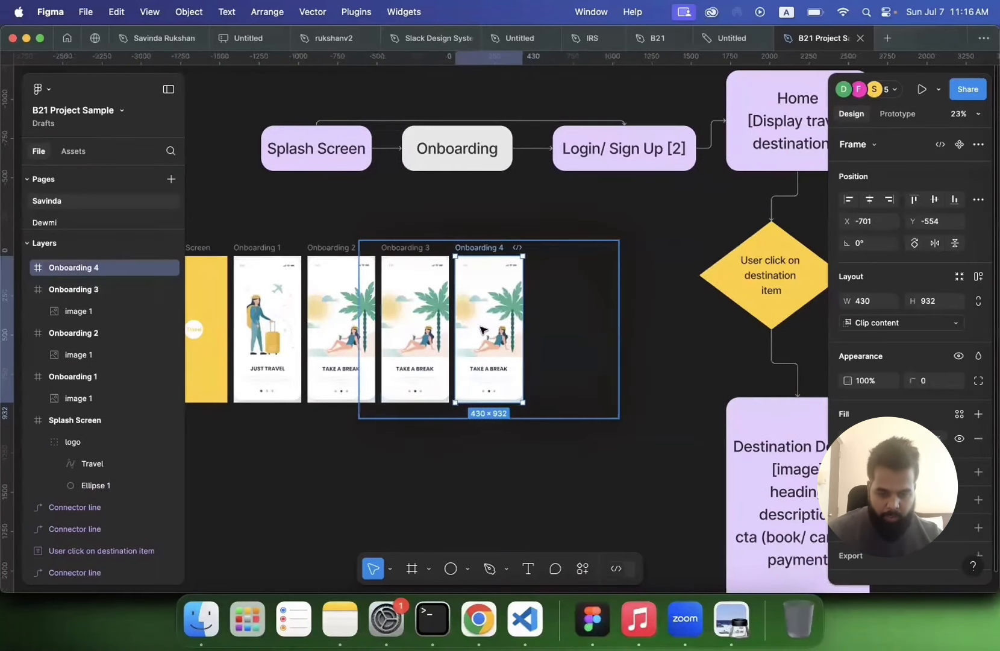
Step: Delete the reference image from the new fourth frame
left_click(505, 336)
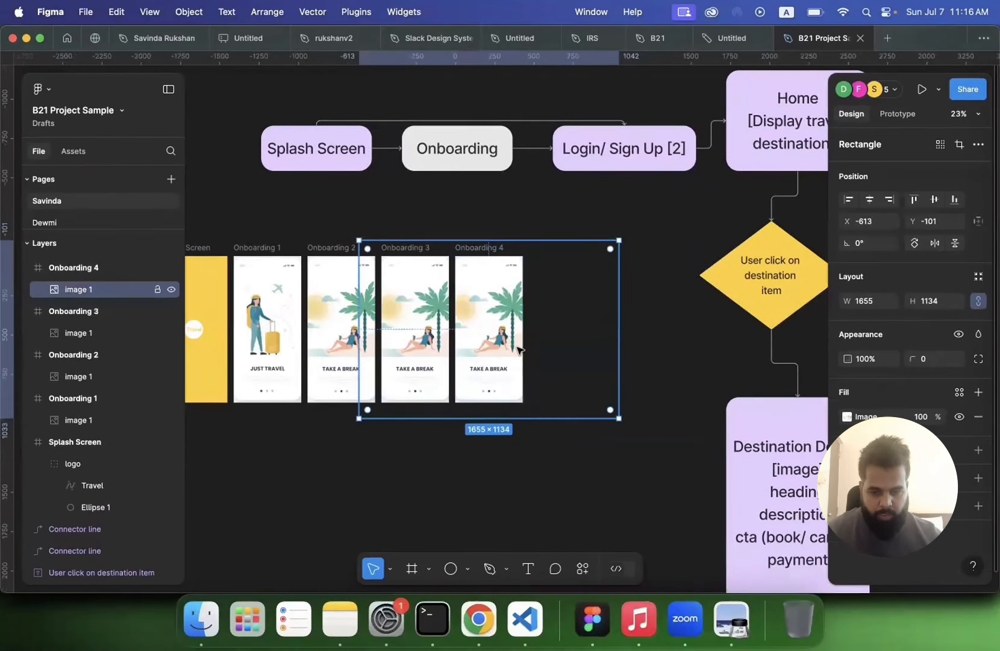
key("Delete")
scroll(241, 253, "left", 3)
scroll(241, 253, "down", 1)
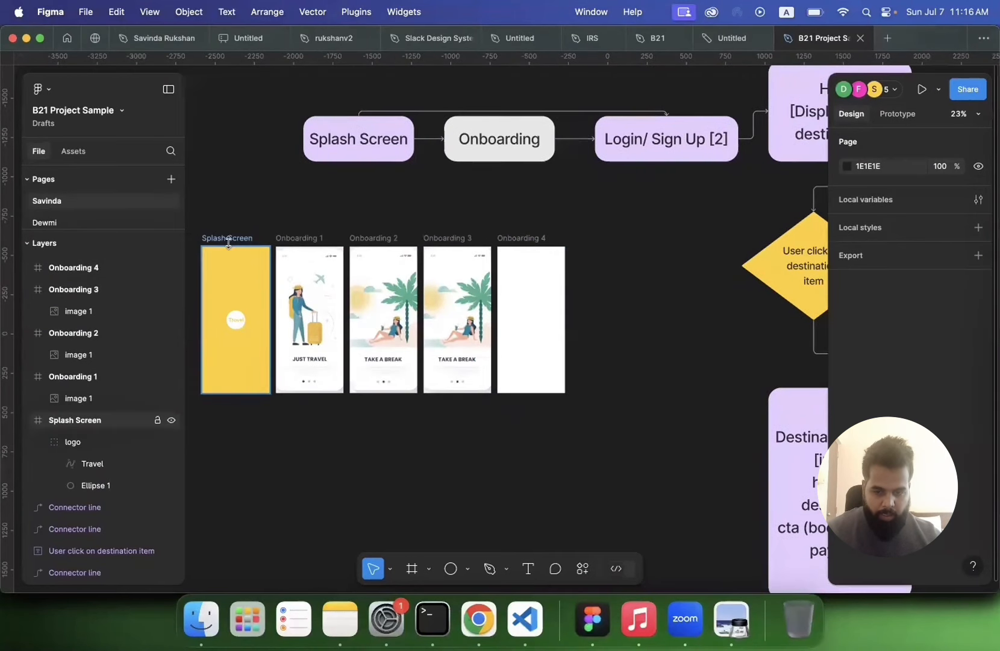
Step: Rename the fourth frame to Login/Sign Up and give it the Splash Screen's yellow fill
left_click(229, 240)
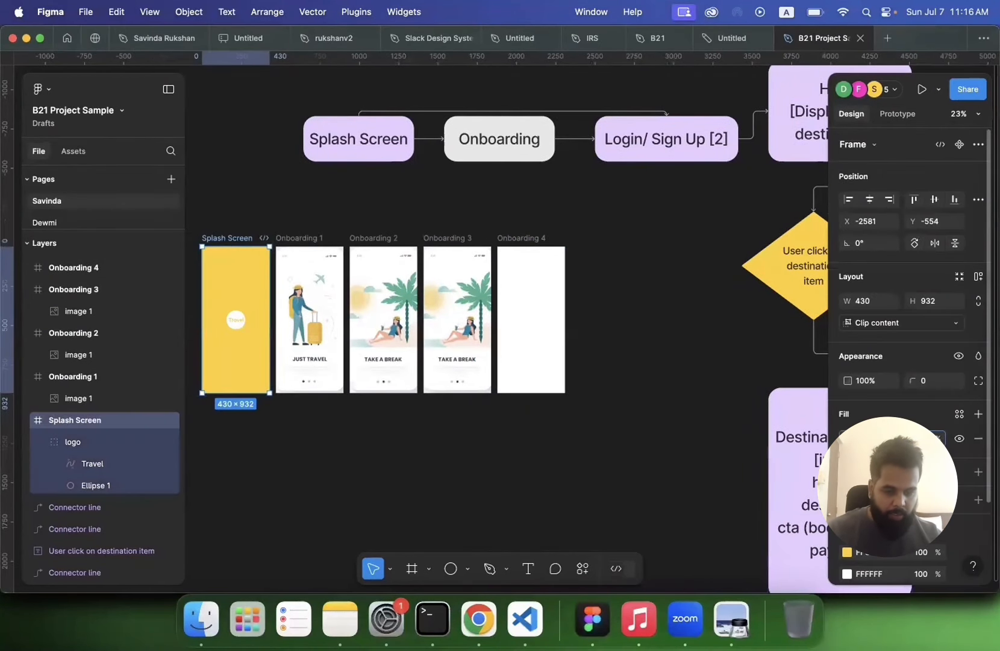
double_click(513, 238)
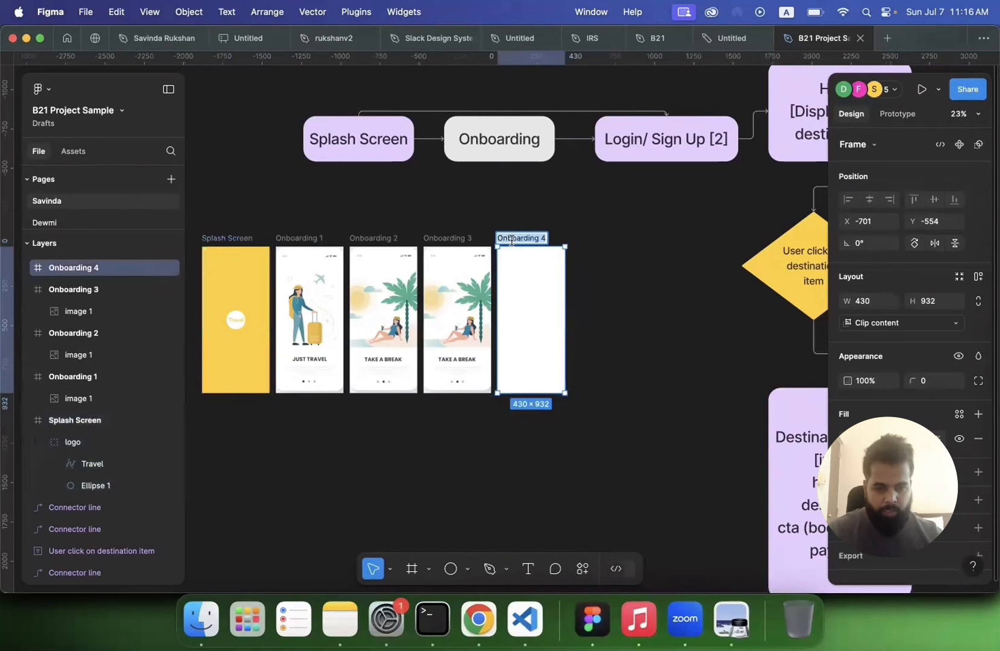
type(">")
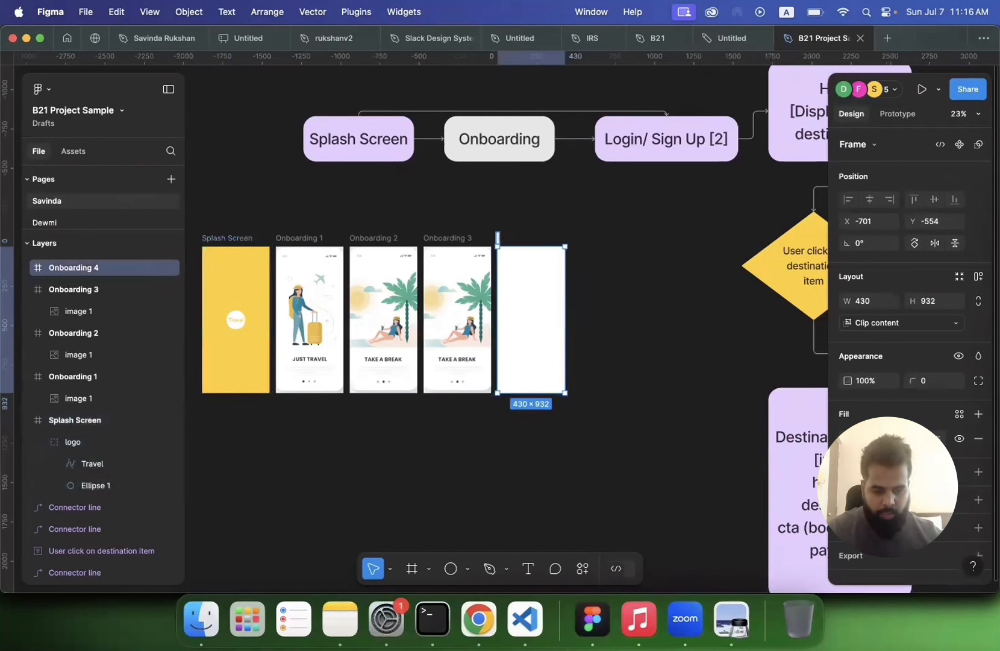
type("Login/Sign Up")
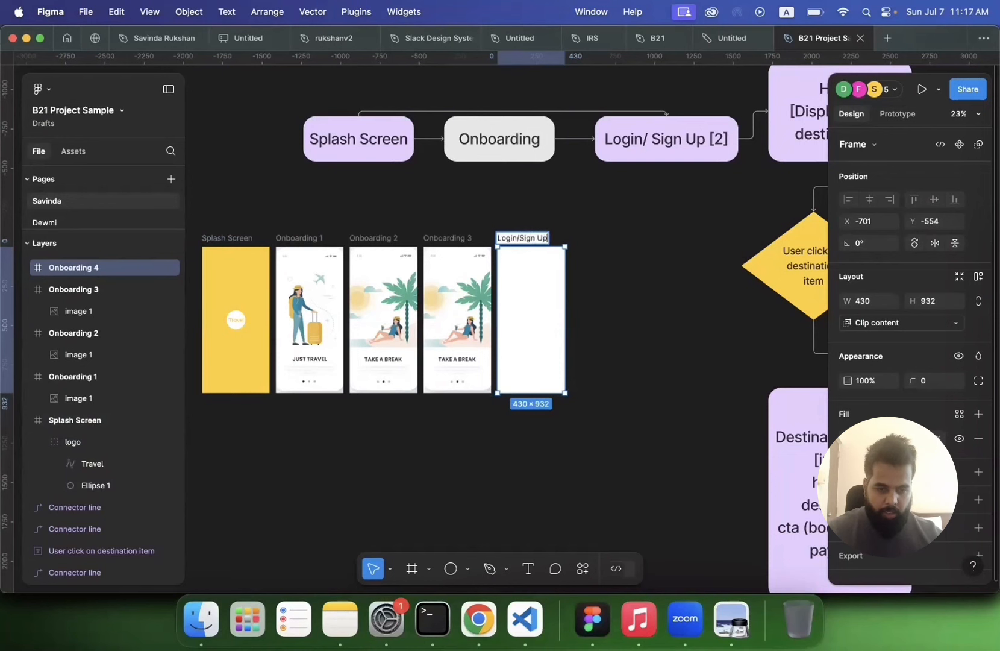
key("Return")
scroll(579, 282, "up", 5)
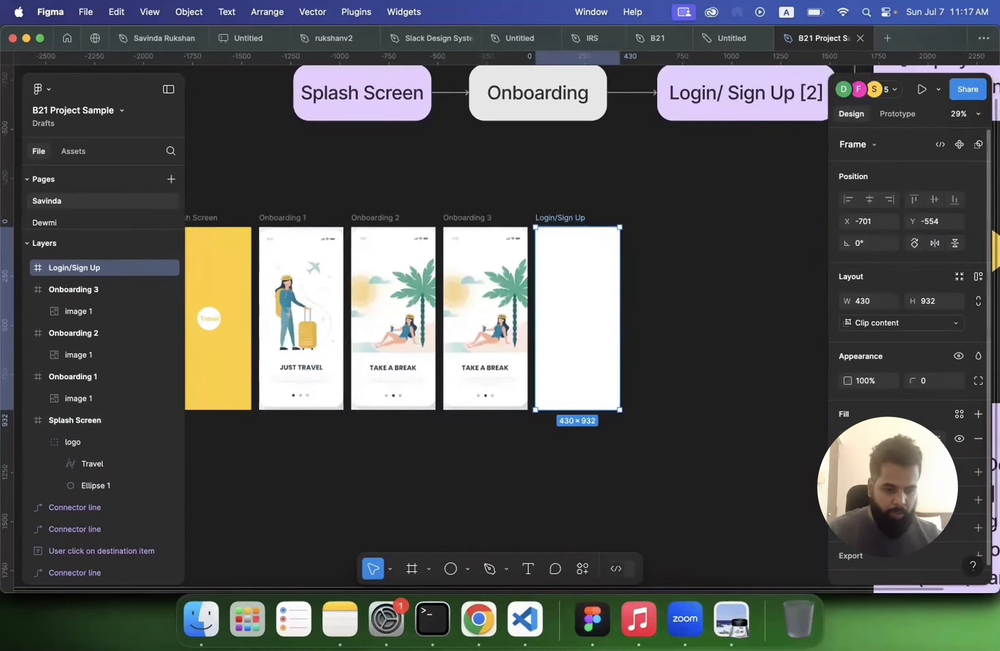
key("Return")
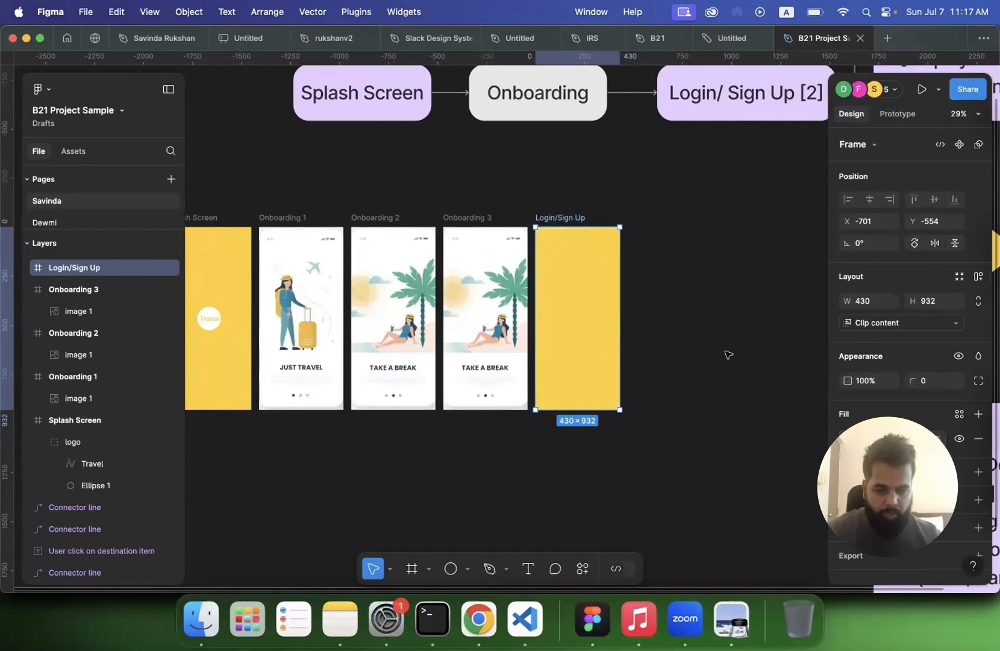
Step: Copy the Travel logo from the Splash Screen and paste it near the top of the Login/Sign Up frame
left_click(725, 350)
left_click(210, 328)
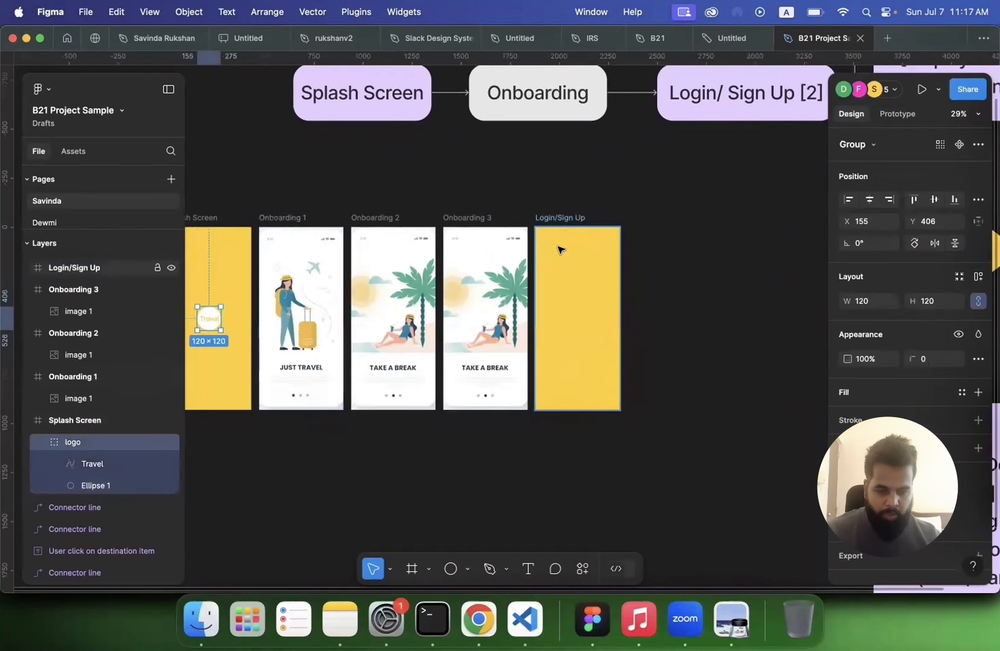
key("ctrl+v")
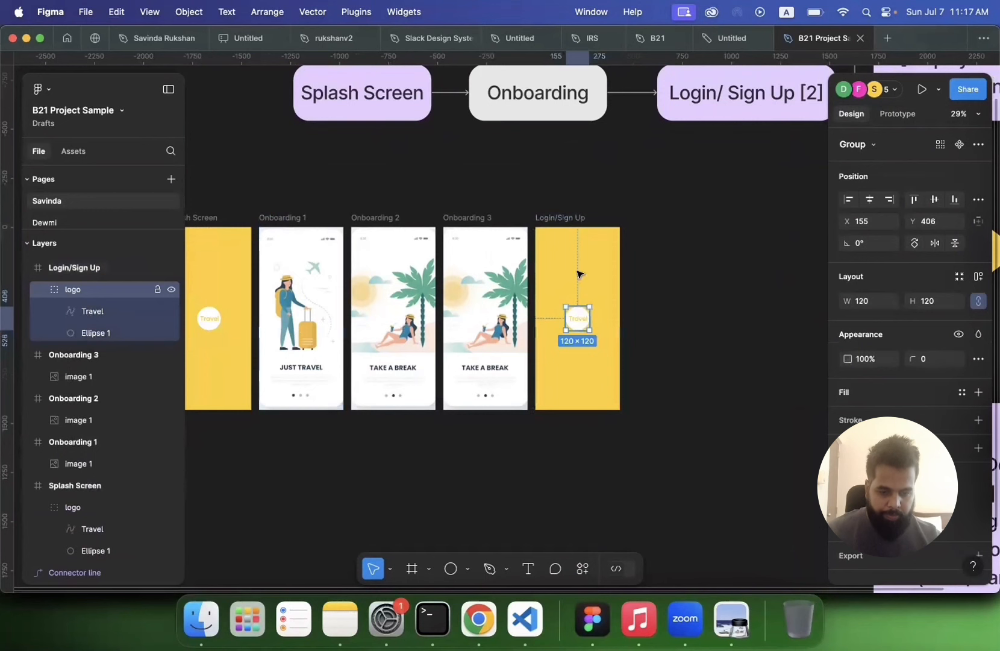
left_click_drag(577, 274, 576, 257)
left_click(659, 304)
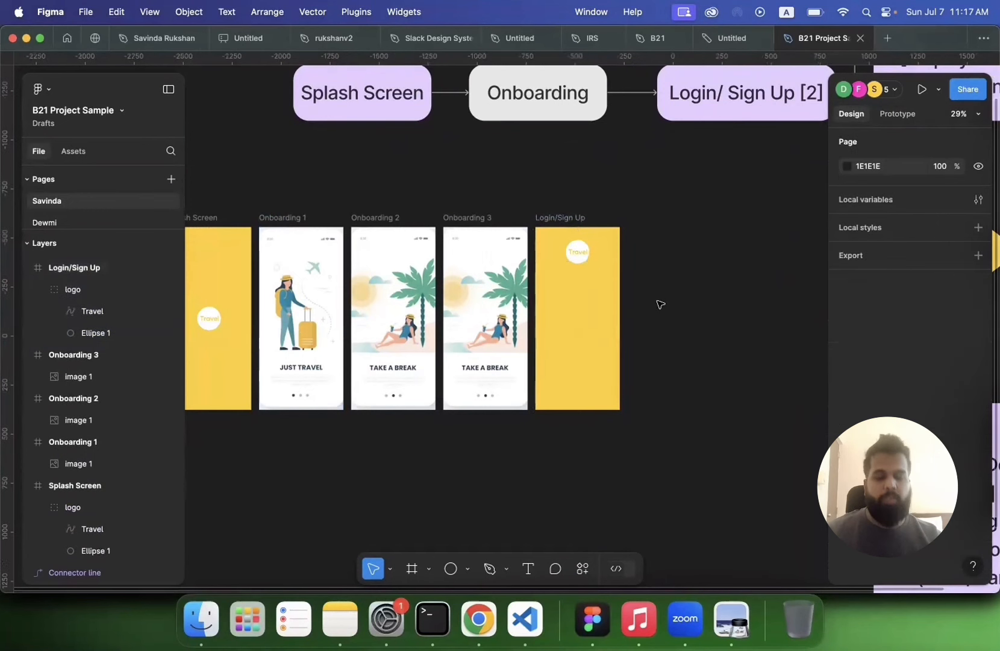
scroll(659, 303, "up", 2)
scroll(659, 304, "up", 6)
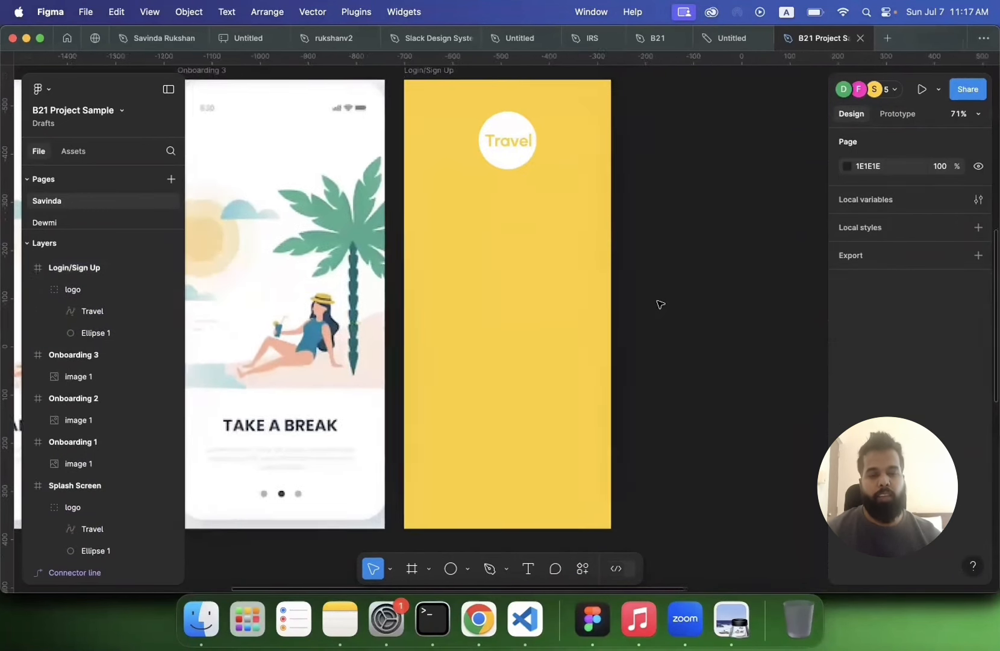
scroll(606, 258, "down", 1)
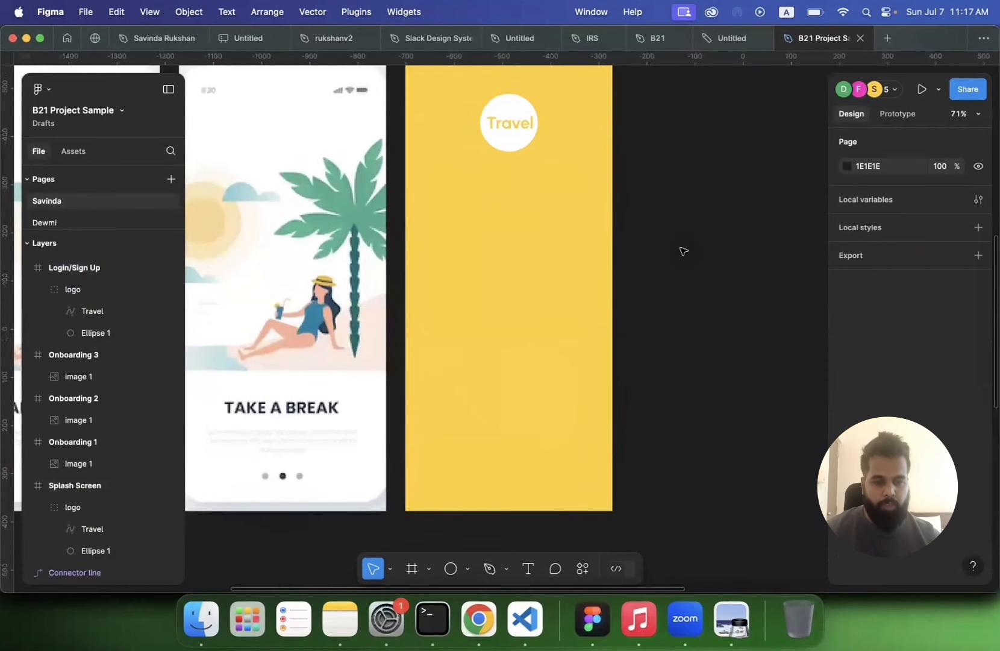
Step: Add a text layer reading "email" at font size 24 beside the Login/Sign Up frame
scroll(680, 249, "down", 2)
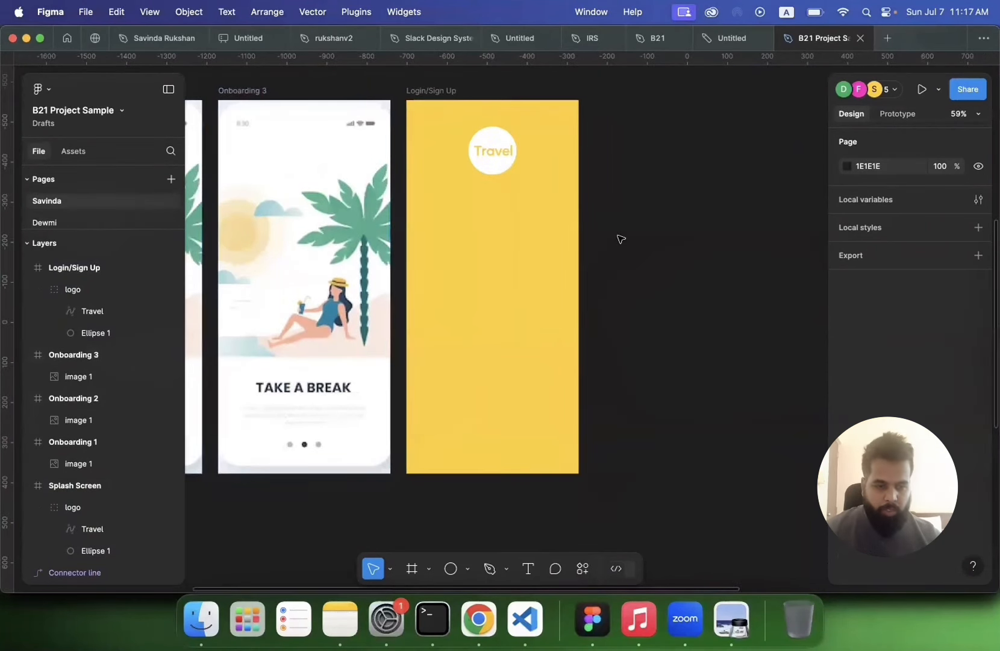
scroll(620, 239, "right", 2)
scroll(620, 240, "up", 1)
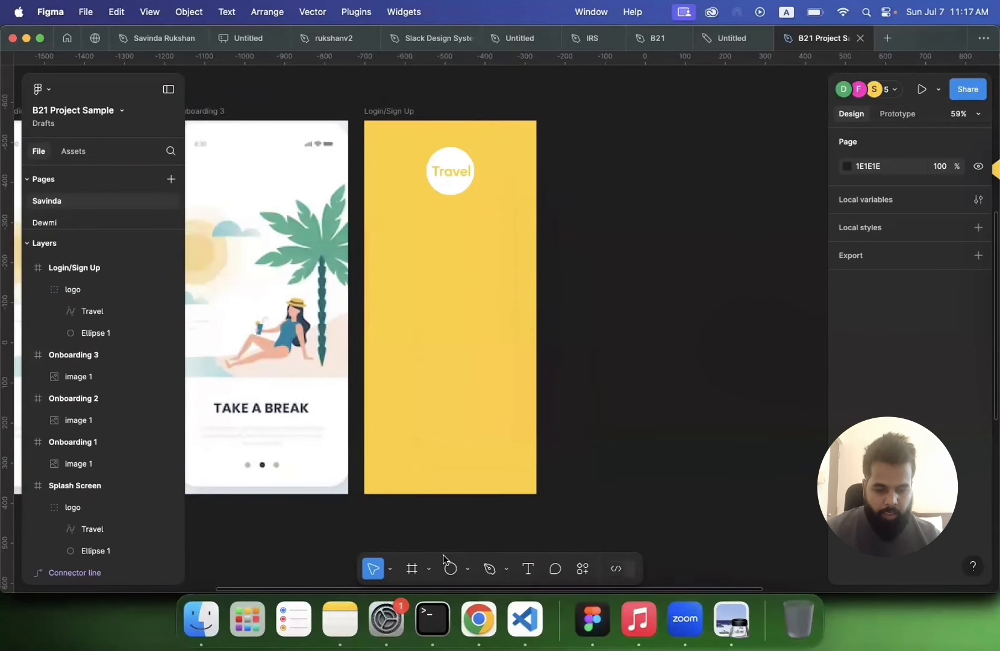
left_click(527, 569)
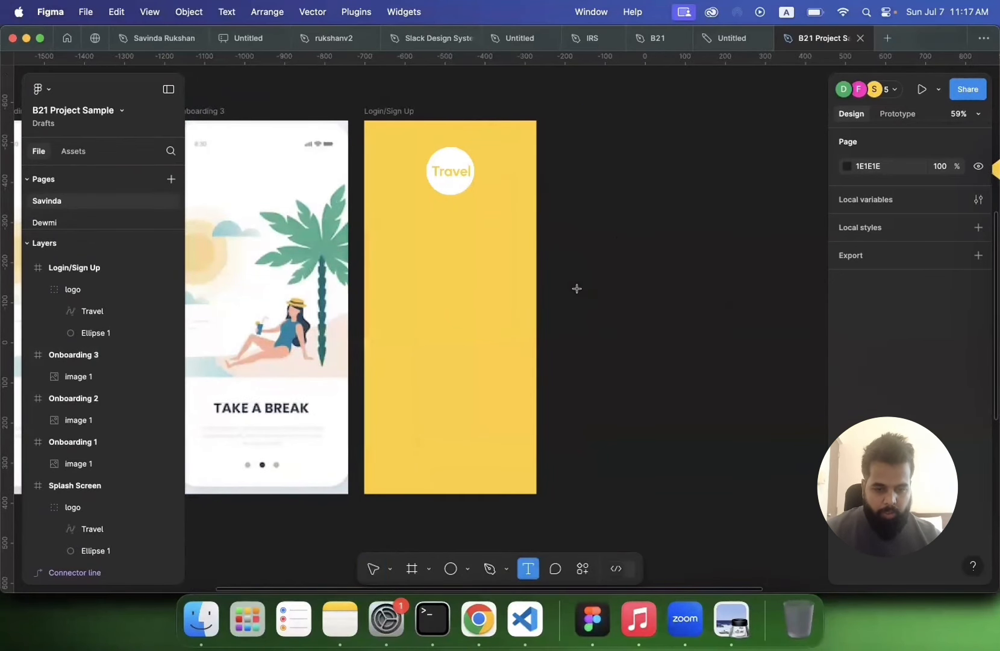
left_click(577, 262)
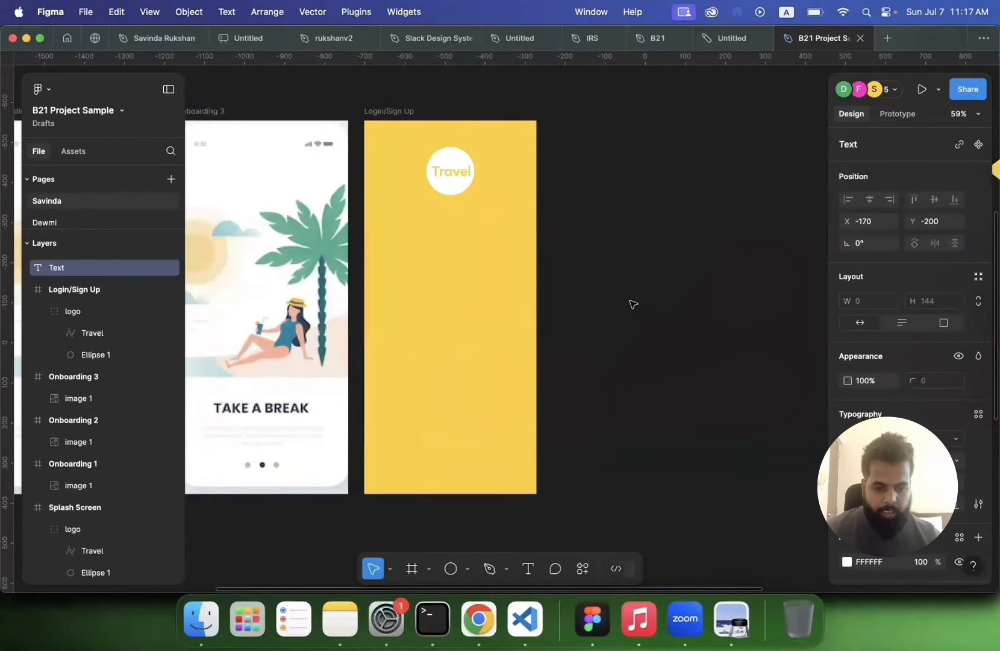
left_click(958, 467)
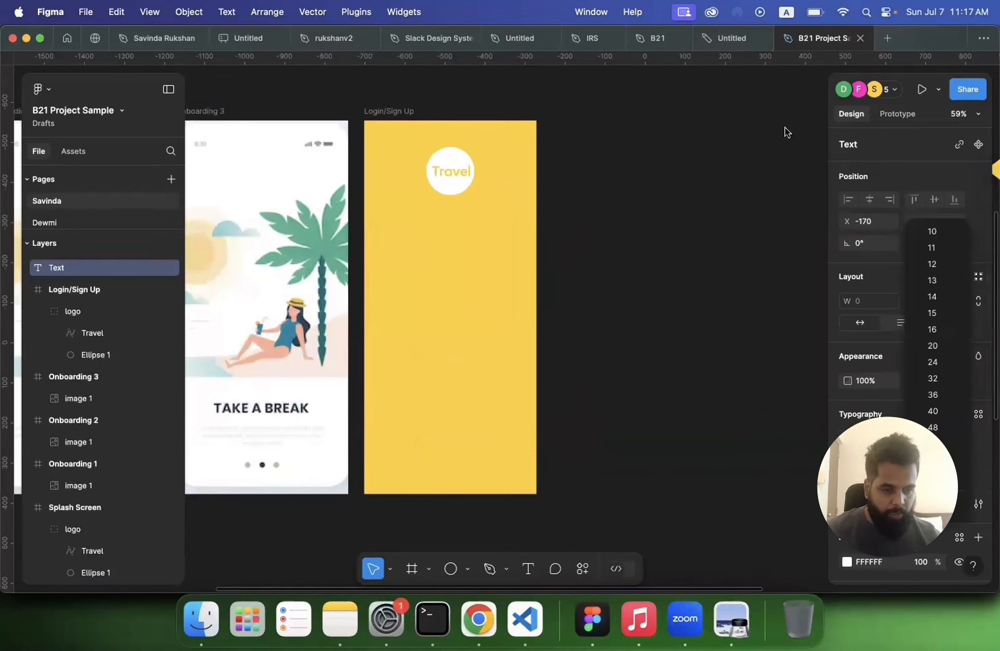
left_click(933, 362)
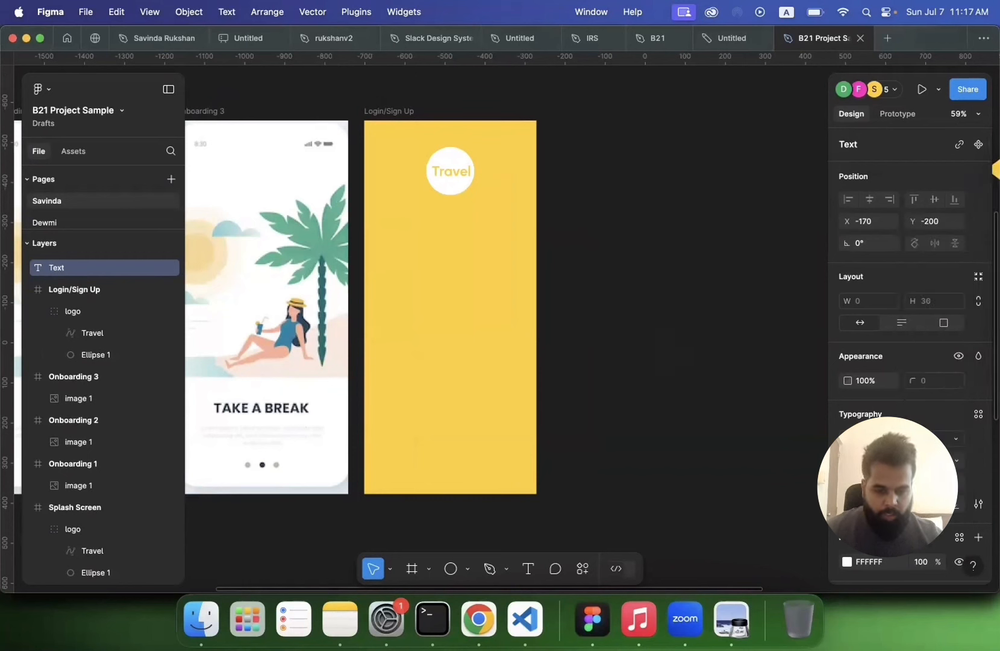
type("email")
key("Escape")
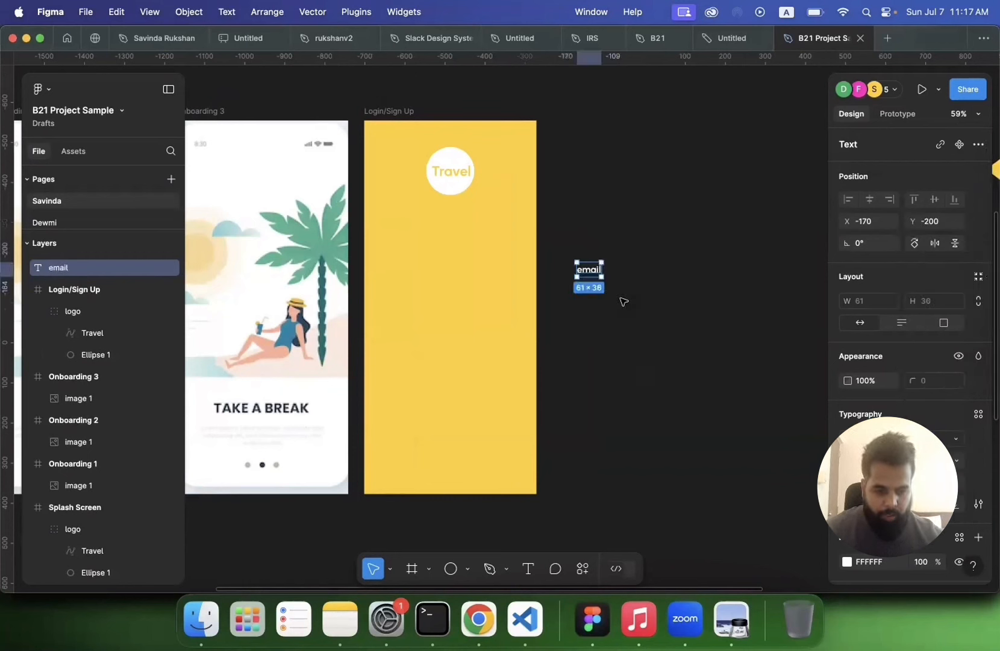
Step: Move the email text into the Login/Sign Up frame below the logo and set its fill to dark grey 4A4A4A
left_click_drag(593, 271, 406, 274)
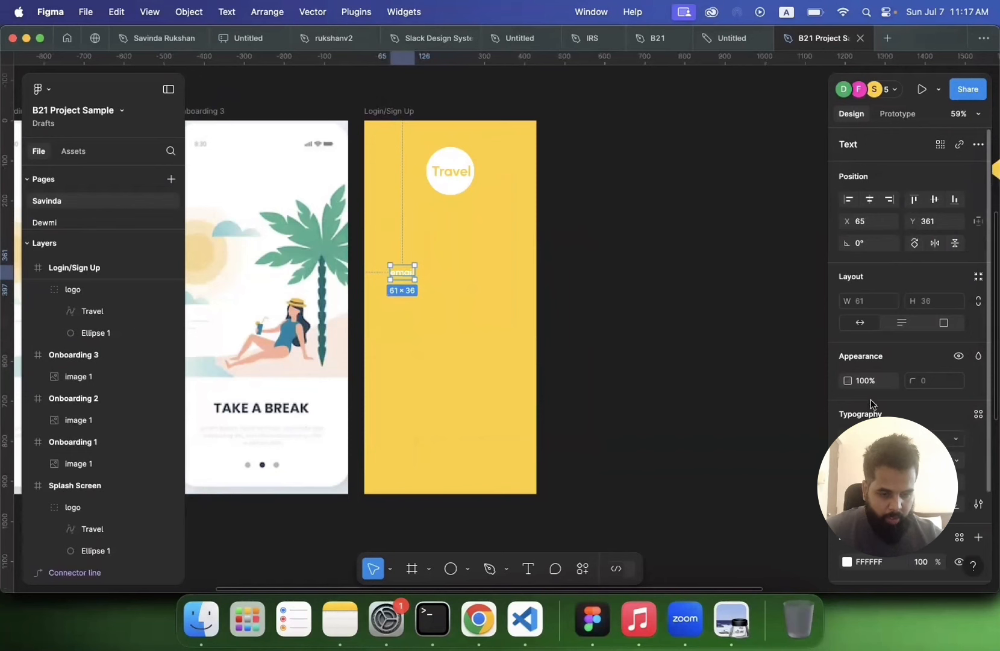
scroll(910, 331, "down", 3)
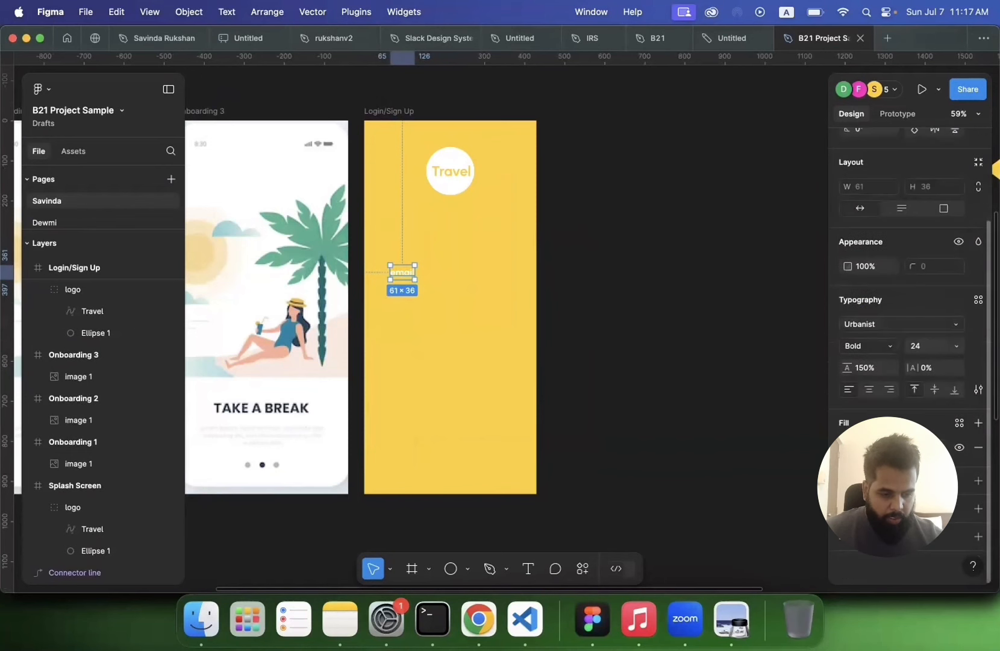
left_click(847, 447)
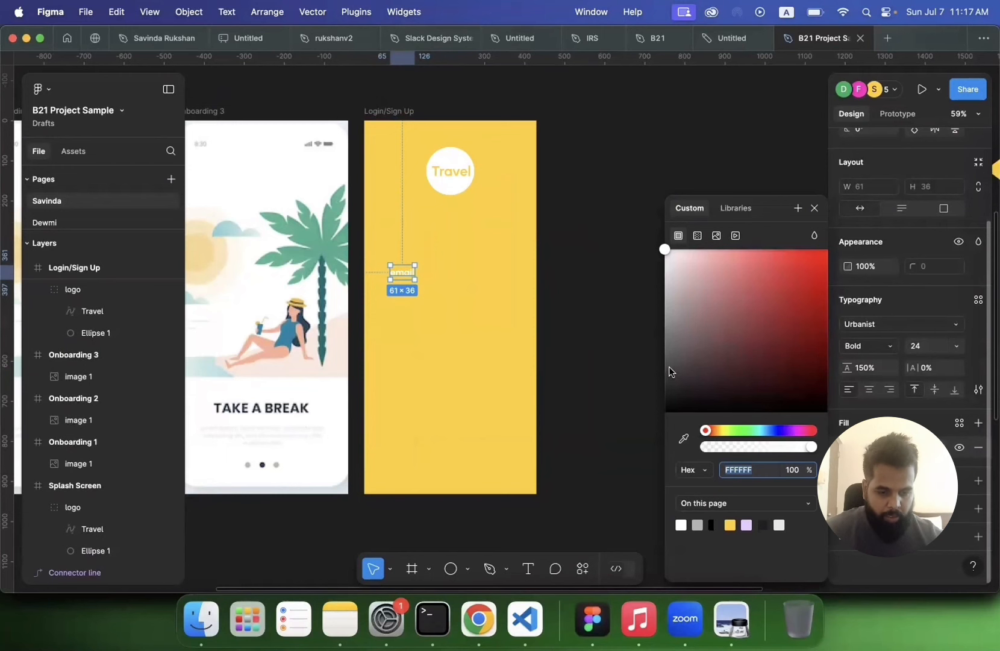
left_click_drag(669, 369, 636, 372)
left_click(633, 340)
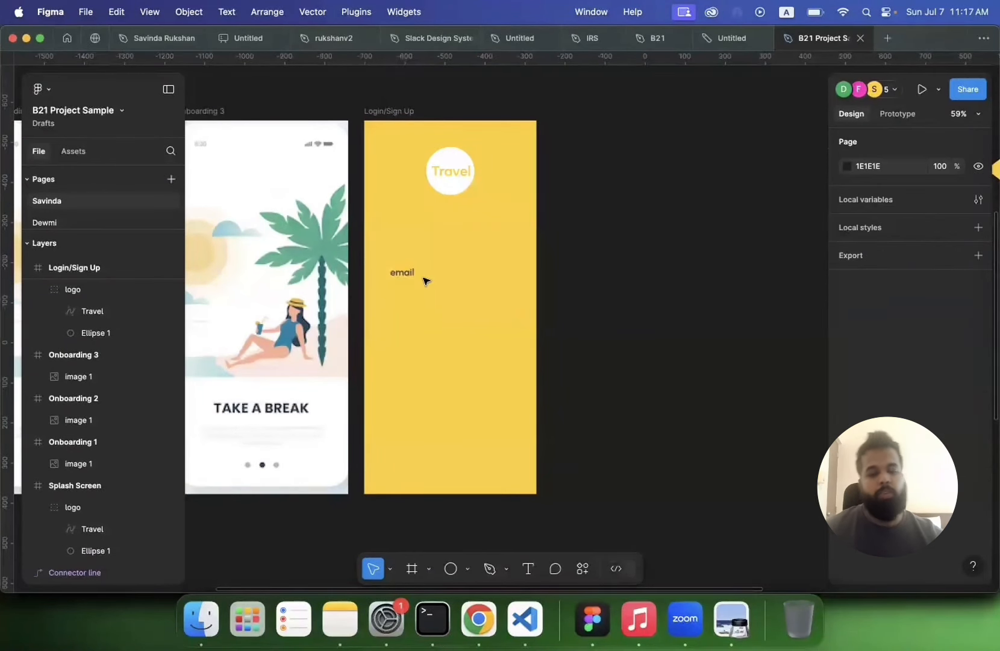
Step: Wrap the email text in a new frame and rename that frame input
left_click(404, 273)
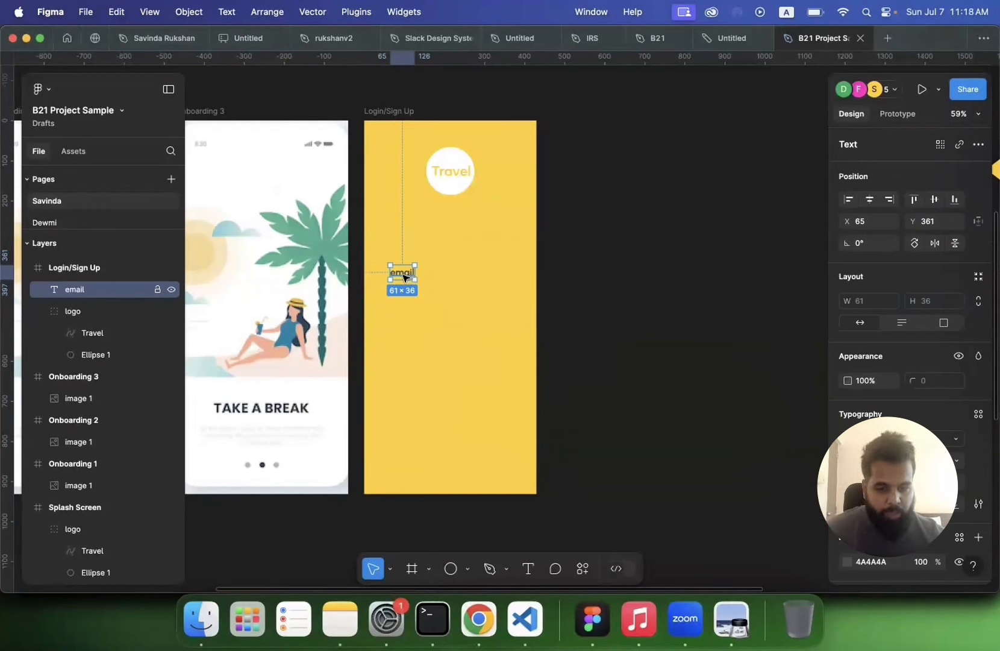
double_click(404, 275)
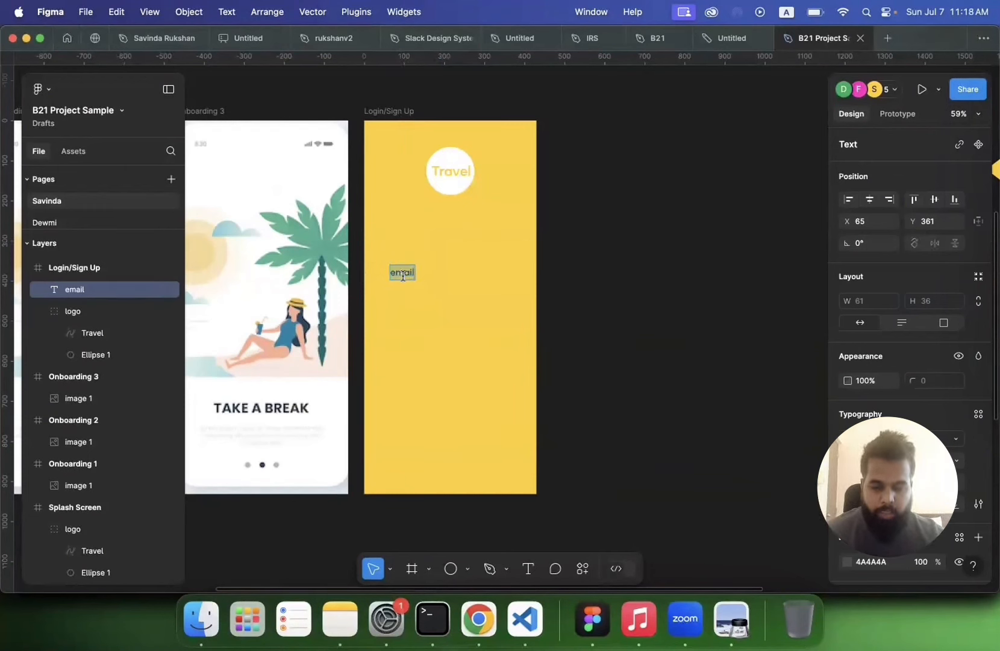
key("Escape")
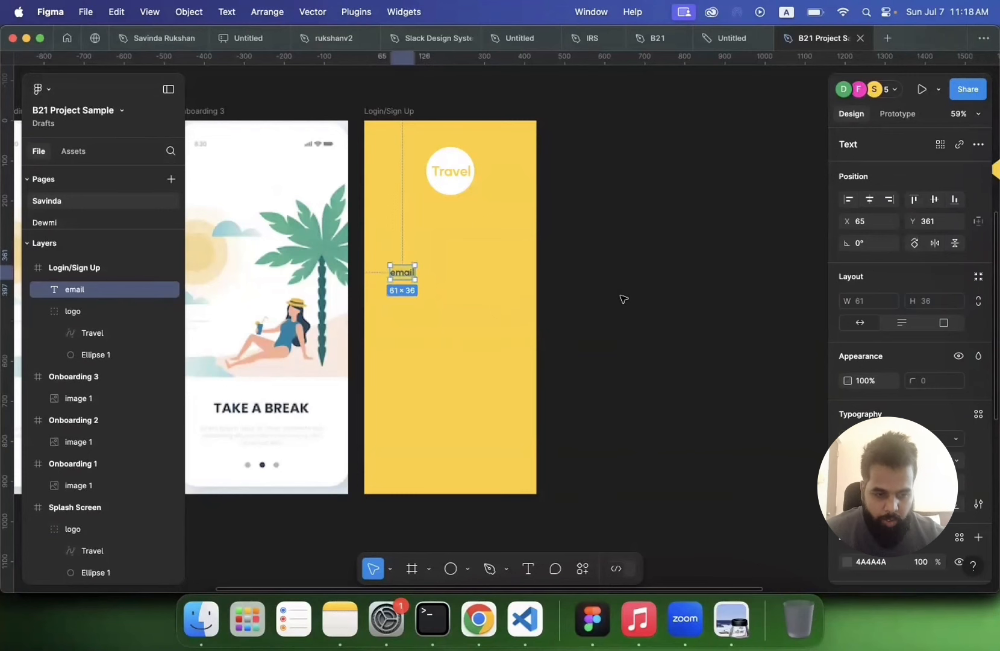
scroll(581, 293, "up", 3)
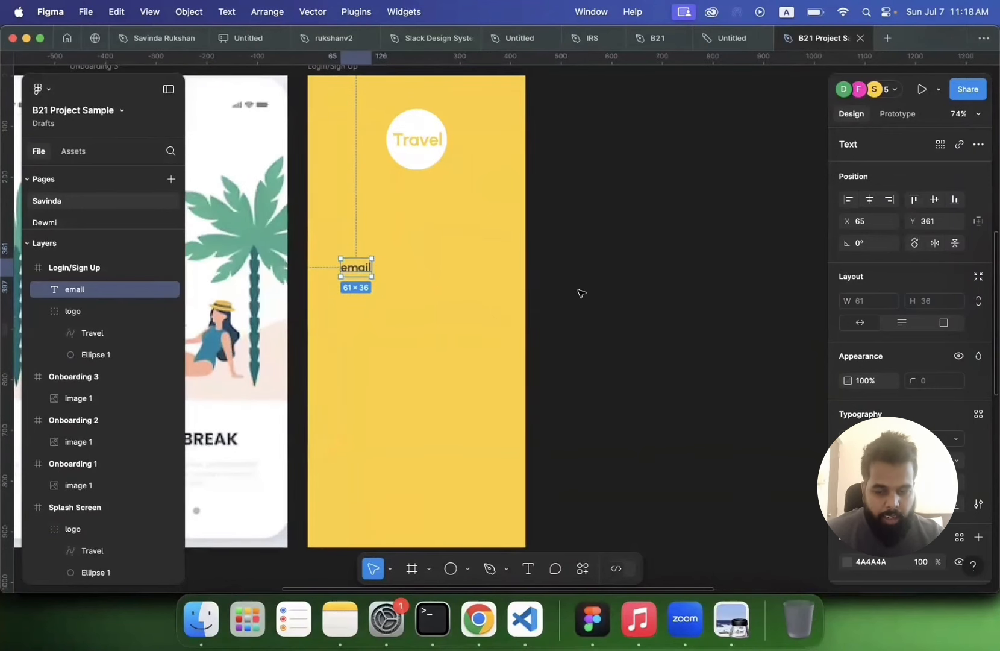
scroll(582, 293, "up", 1)
scroll(580, 291, "down", 4)
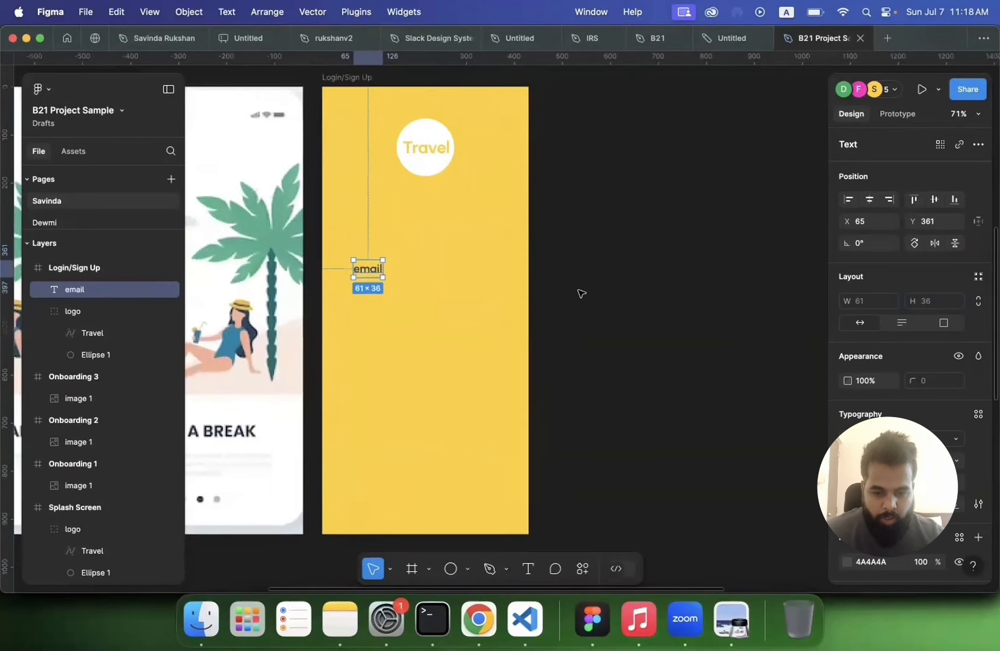
right_click(395, 277)
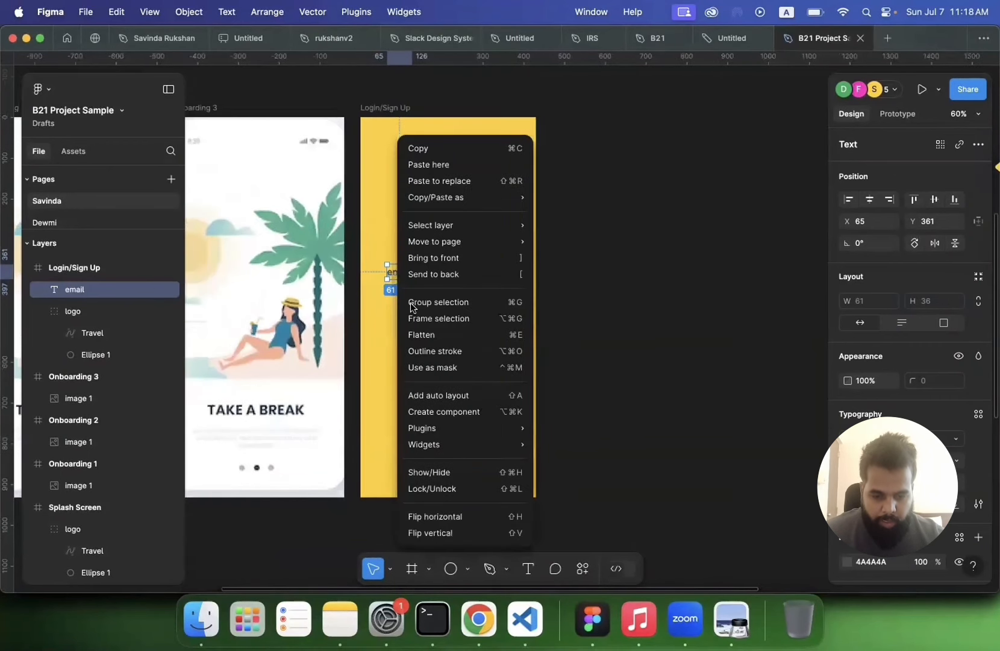
left_click(432, 317)
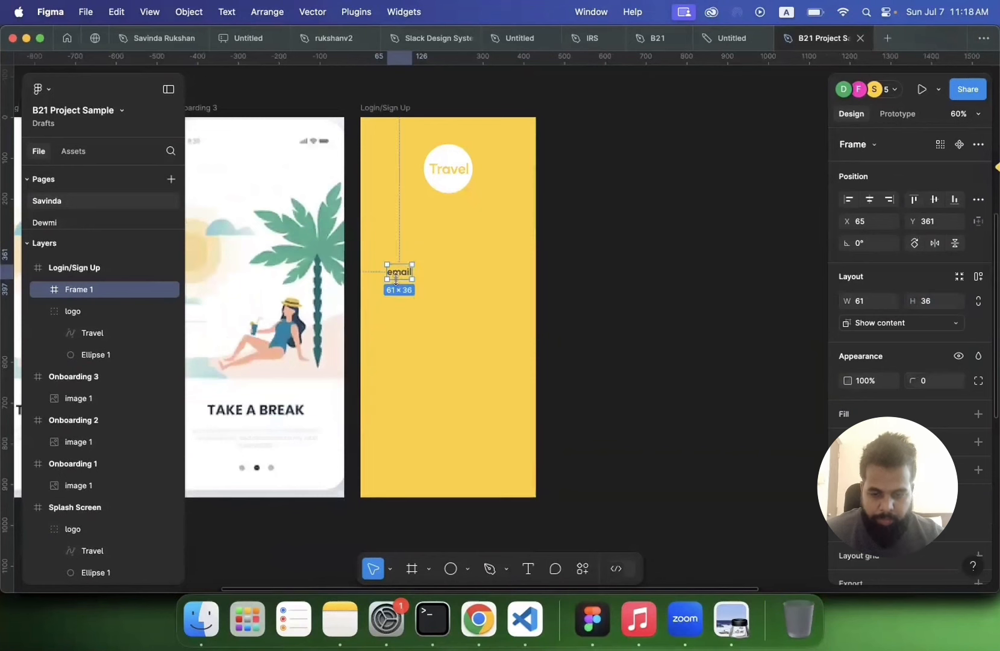
double_click(88, 290)
type("in")
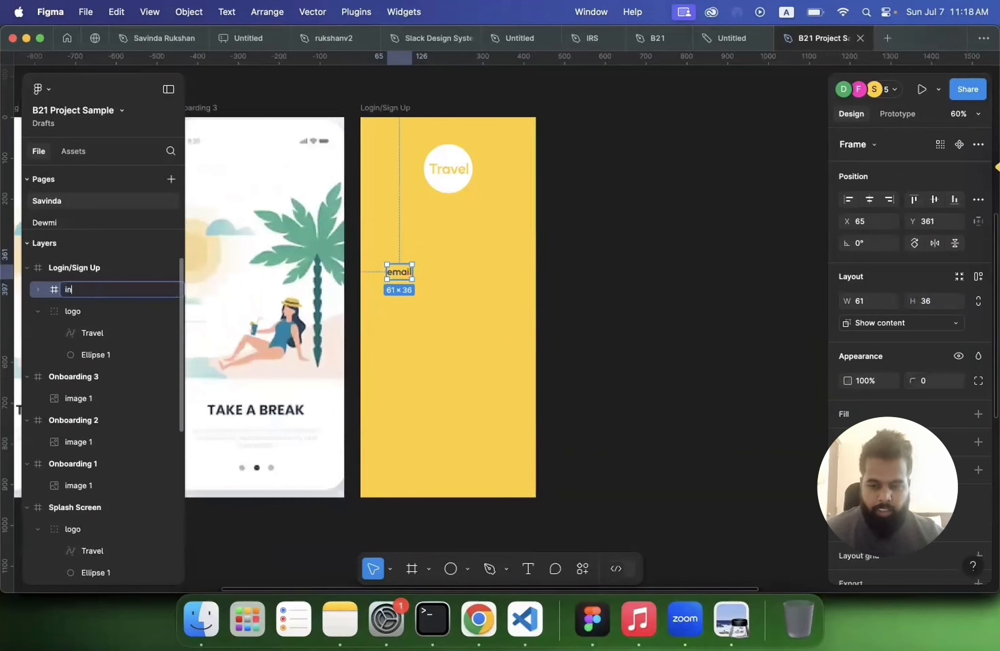
type("put")
key("Return")
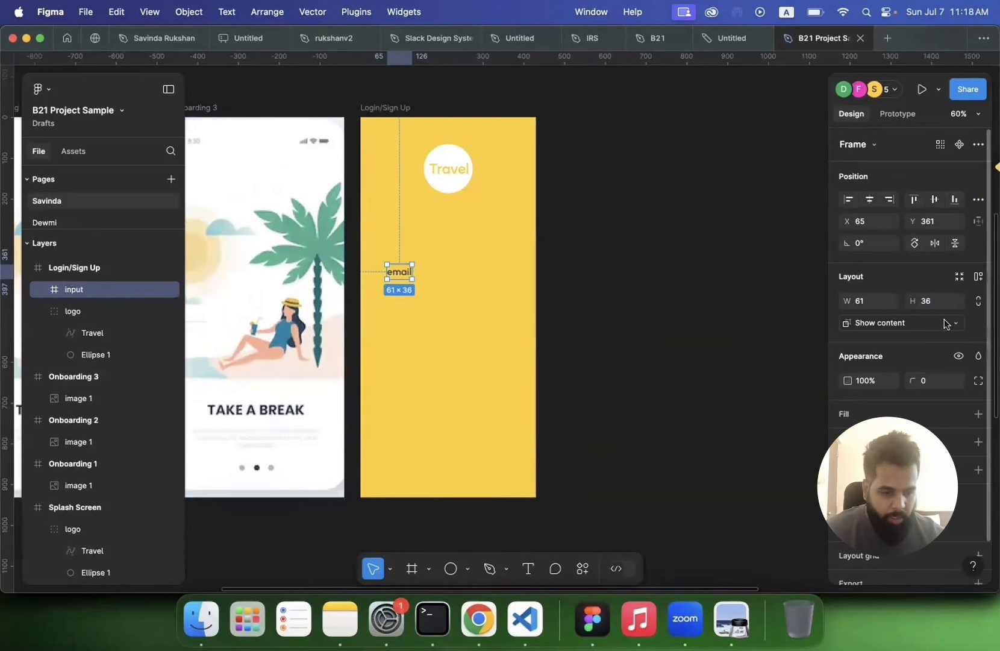
Step: Add auto layout to the input frame with horizontal padding 30 and vertical padding 10
left_click(978, 275)
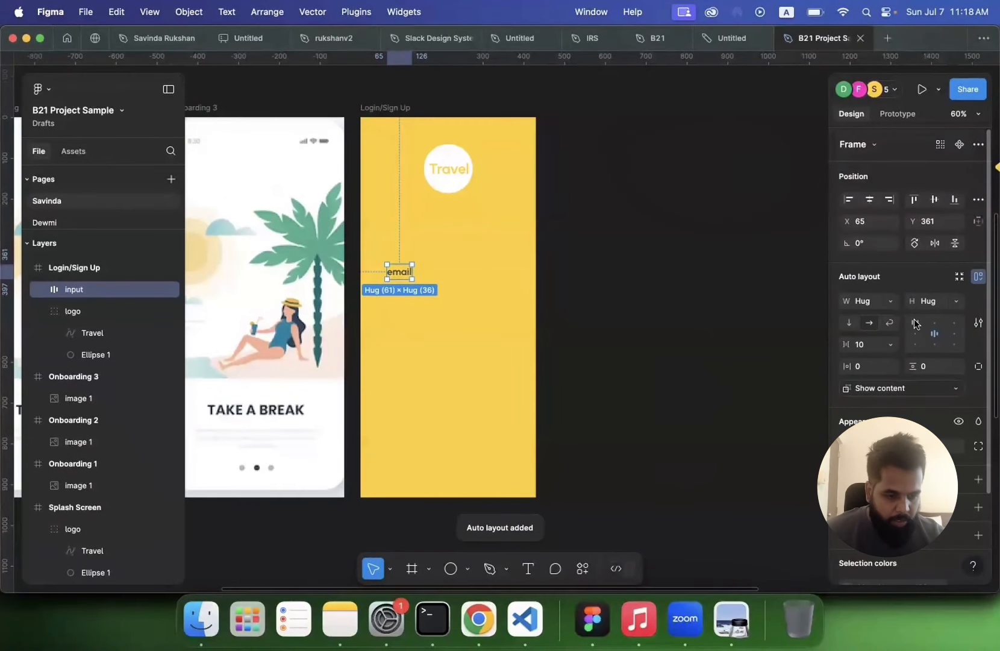
left_click(871, 370)
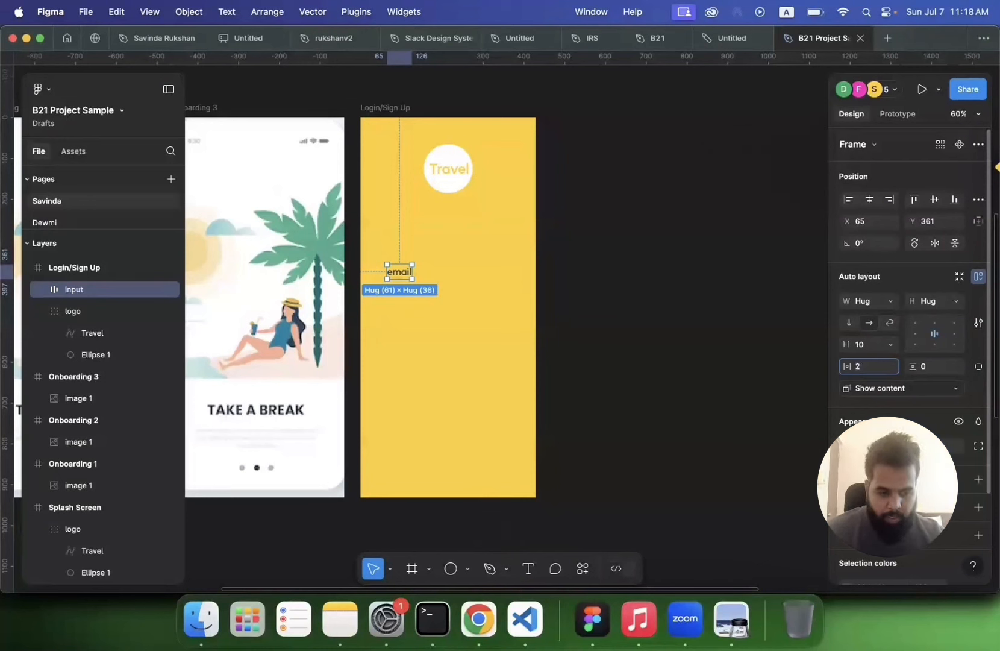
key("Return")
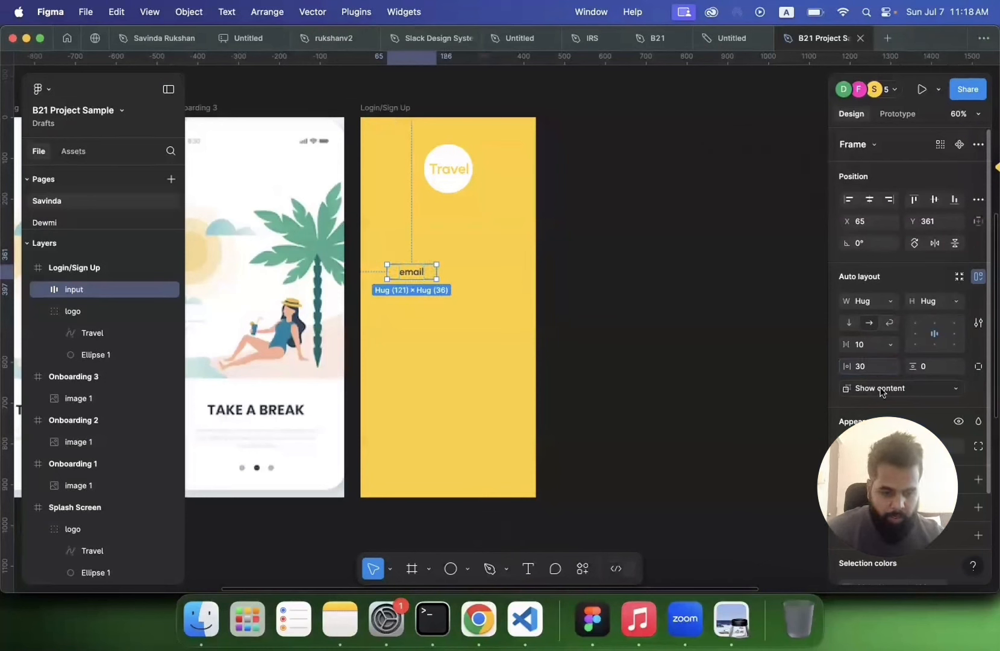
left_click(935, 369)
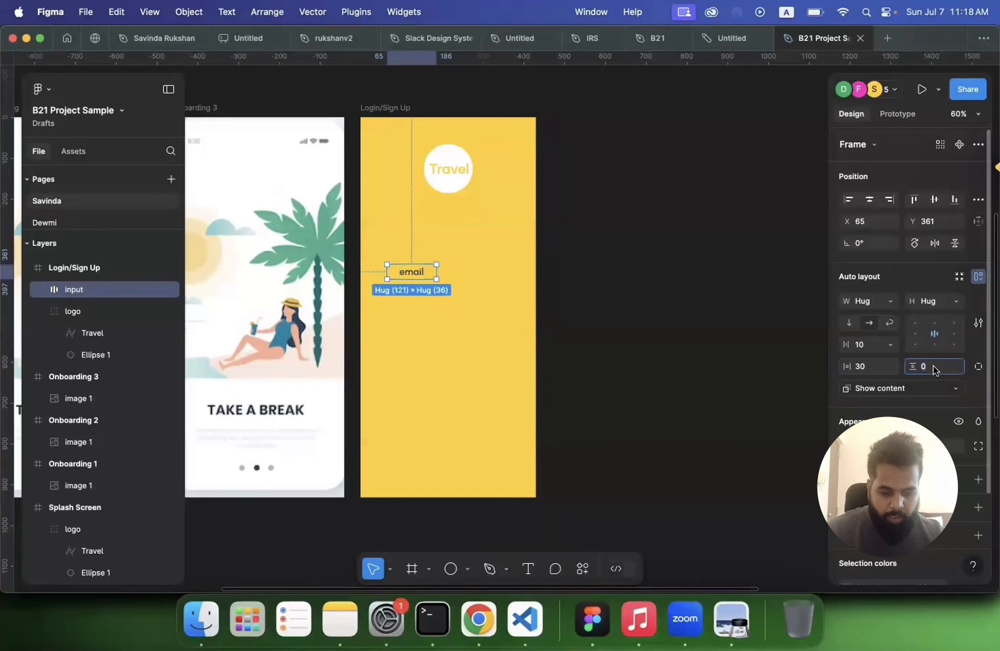
key("Return")
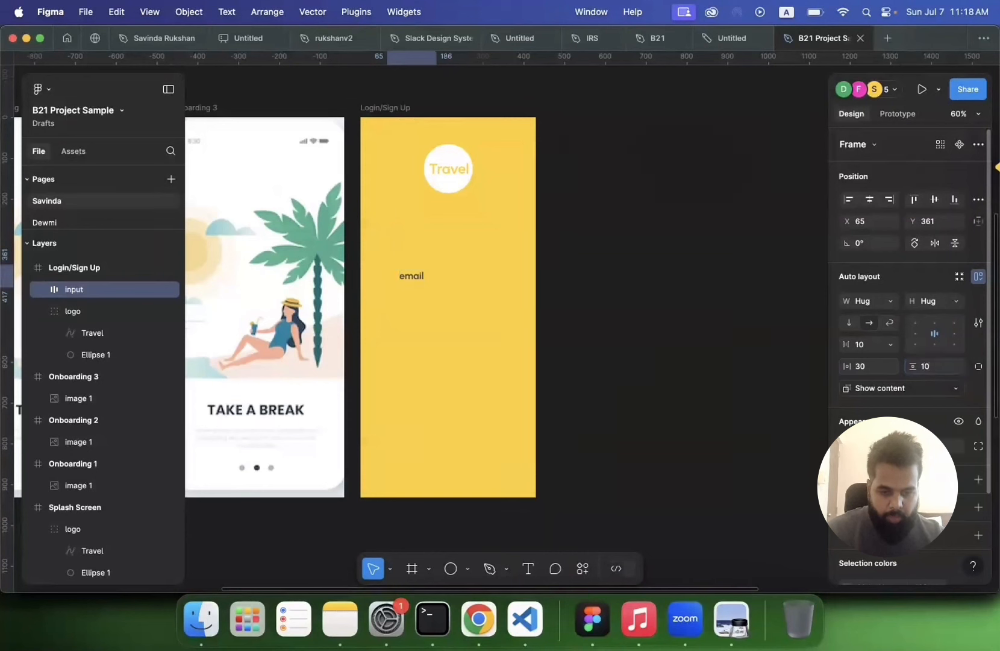
Step: Give the input frame a white FFFFFF fill
scroll(879, 360, "down", 4)
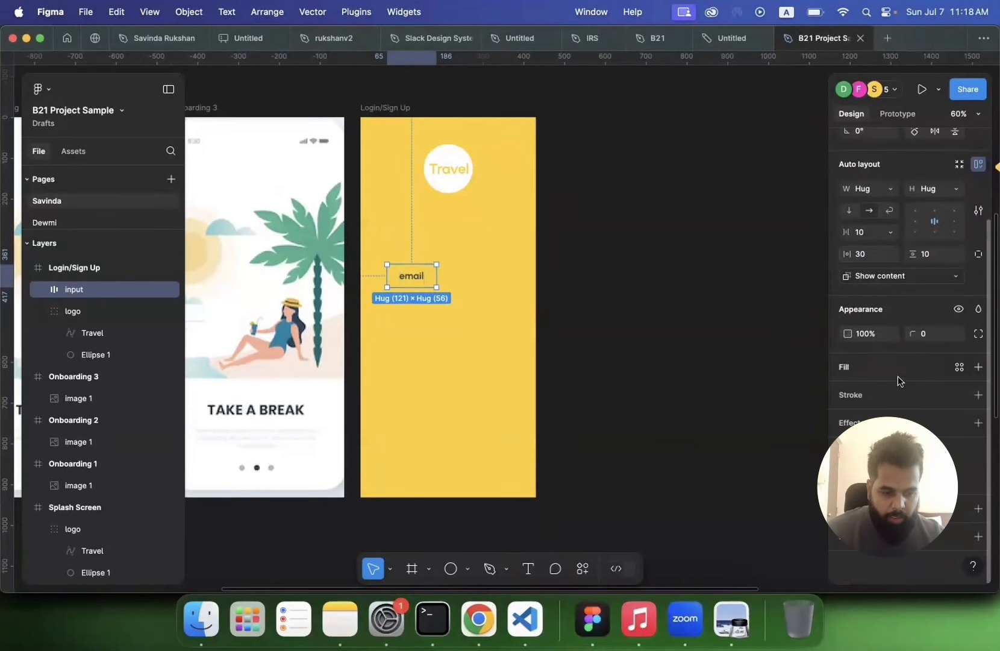
left_click(977, 368)
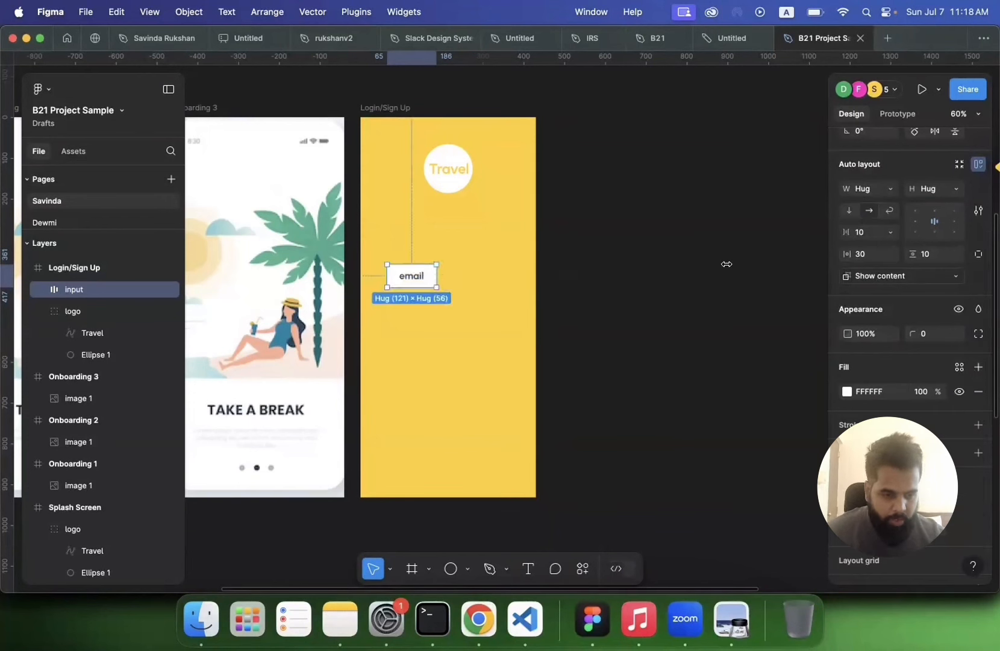
scroll(884, 290, "up", 4)
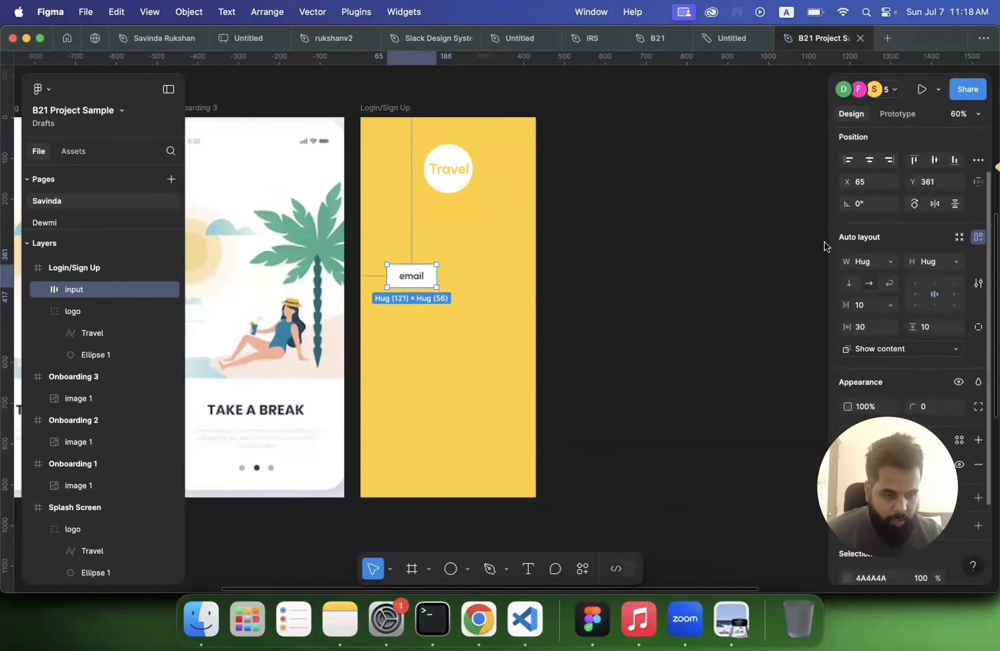
Step: Align the input frame's content to the left-centre position
double_click(416, 279)
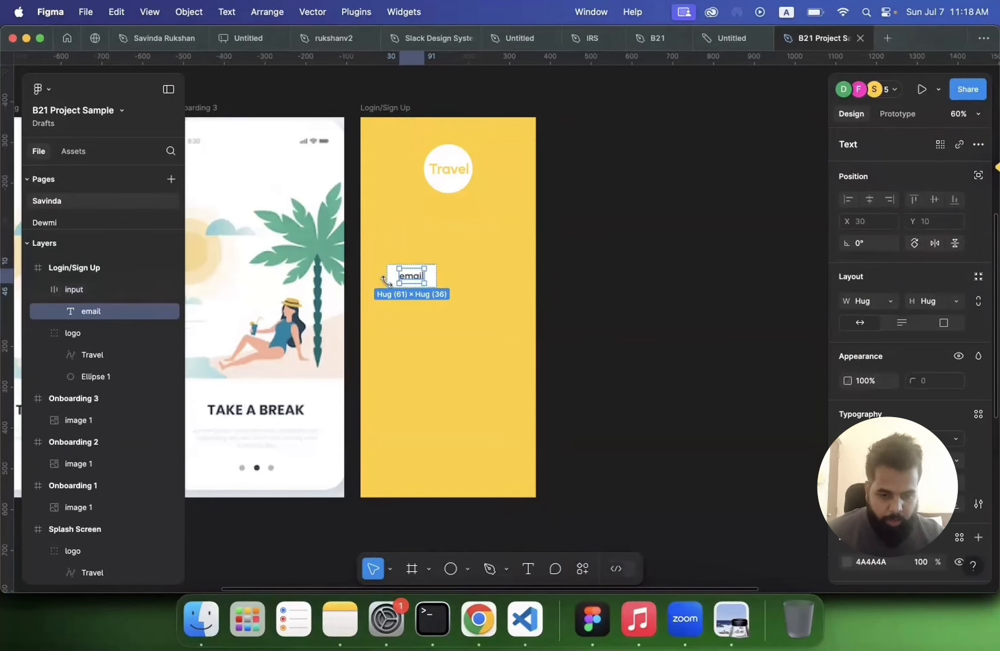
left_click(600, 300)
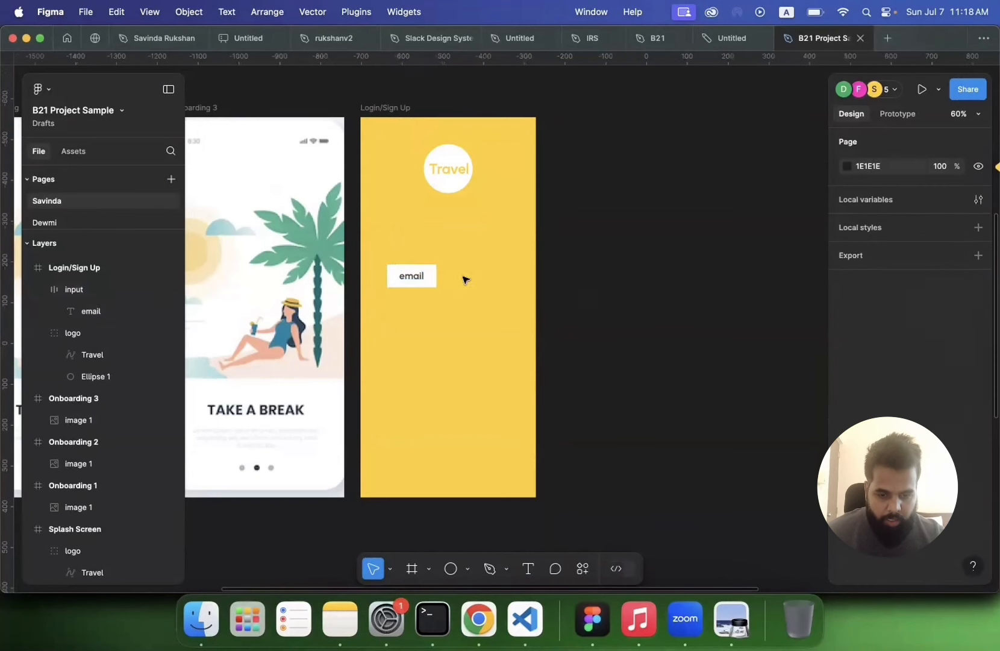
left_click(437, 279)
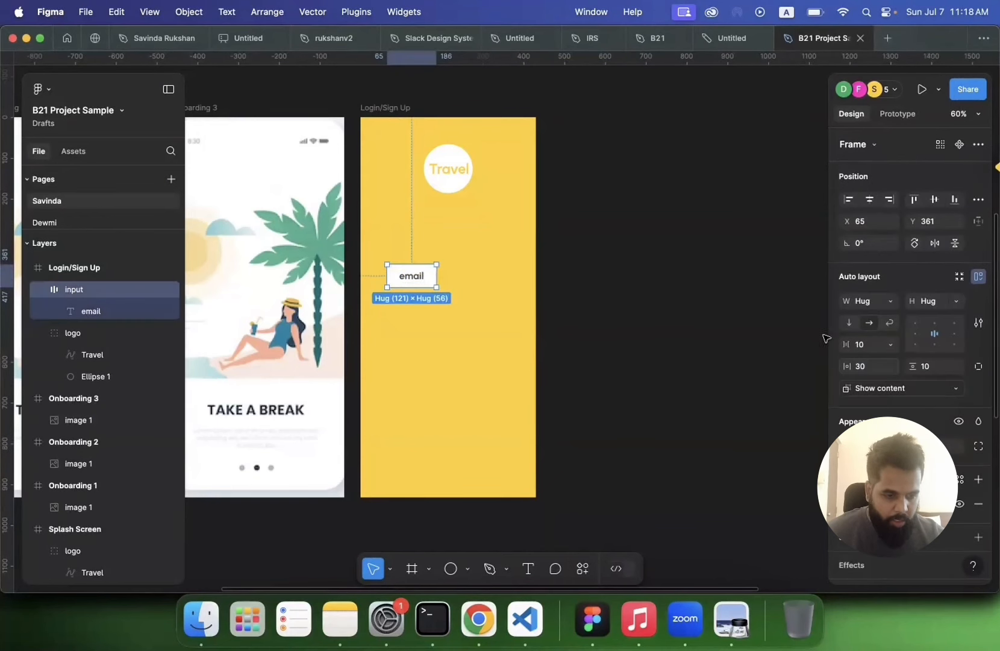
left_click(915, 333)
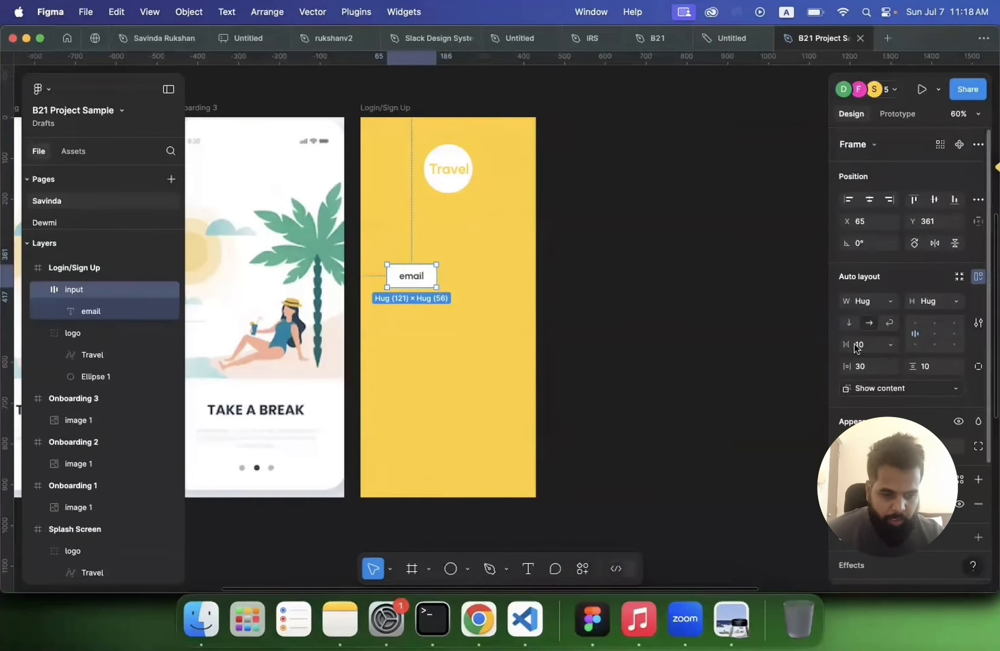
left_click(705, 367)
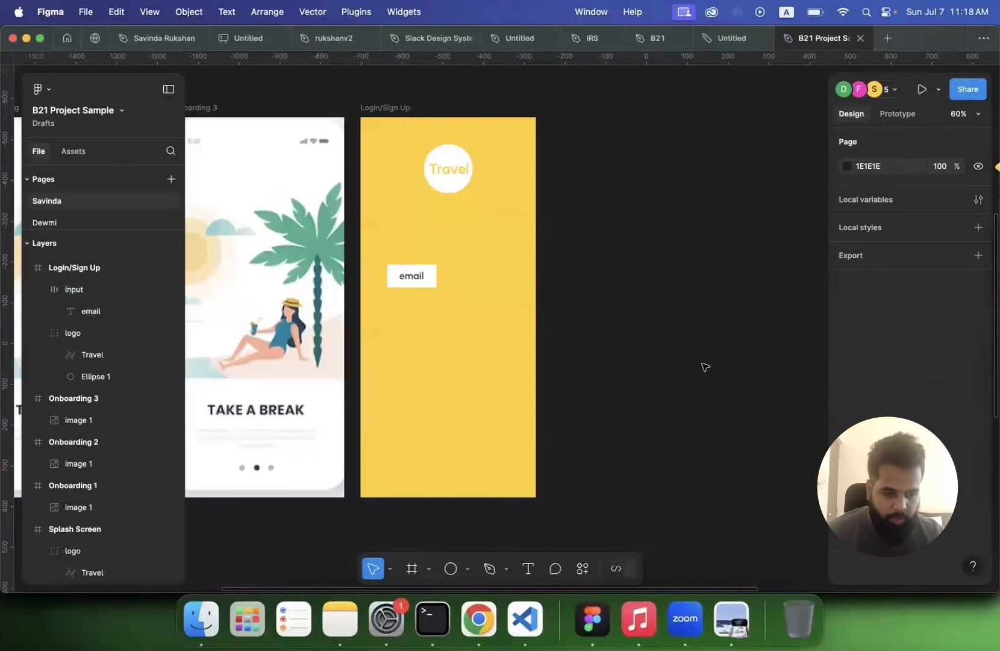
left_click(417, 284)
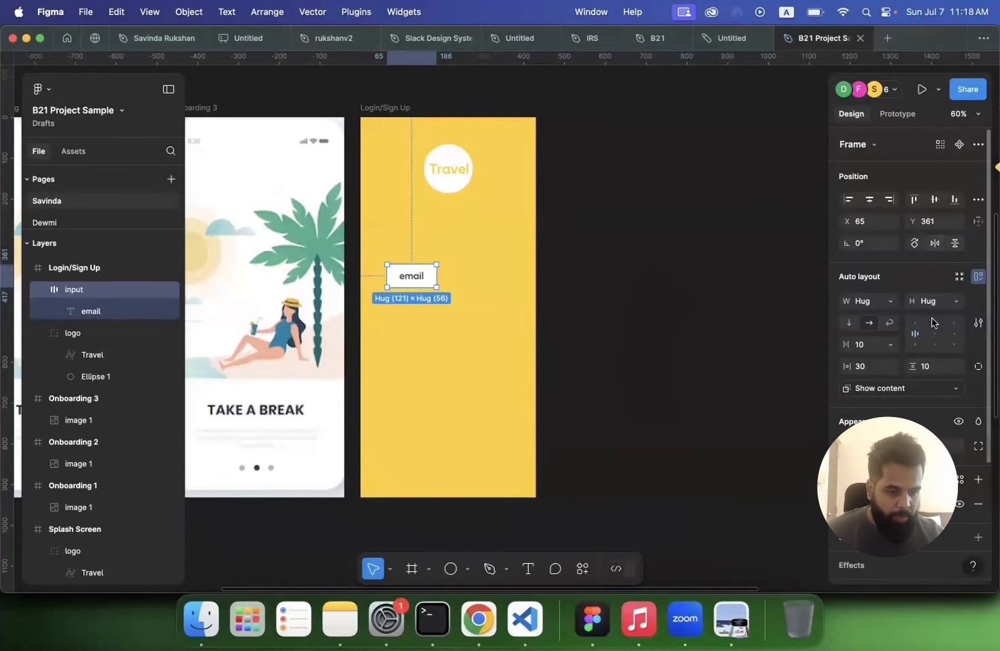
scroll(938, 398, "down", 2)
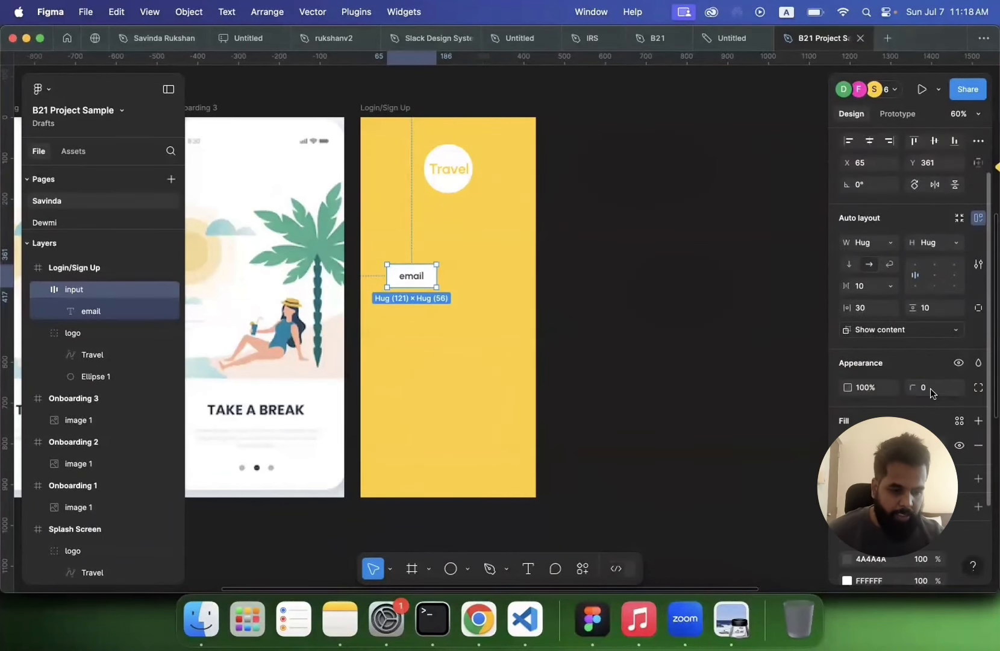
Step: Set the input frame's corner radius to 100
left_click(931, 388)
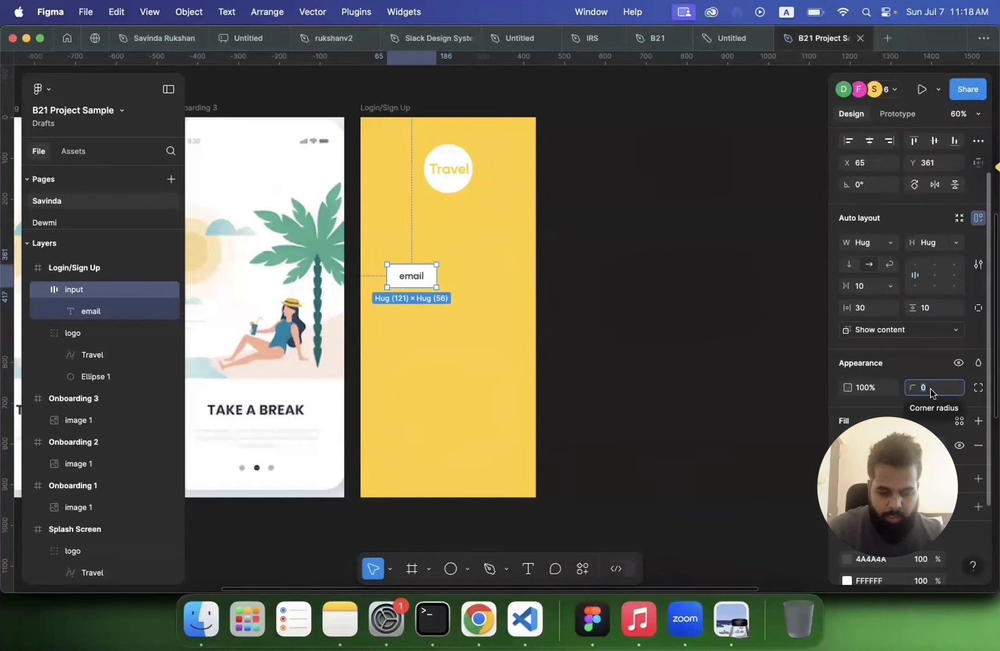
type("100")
key("Return")
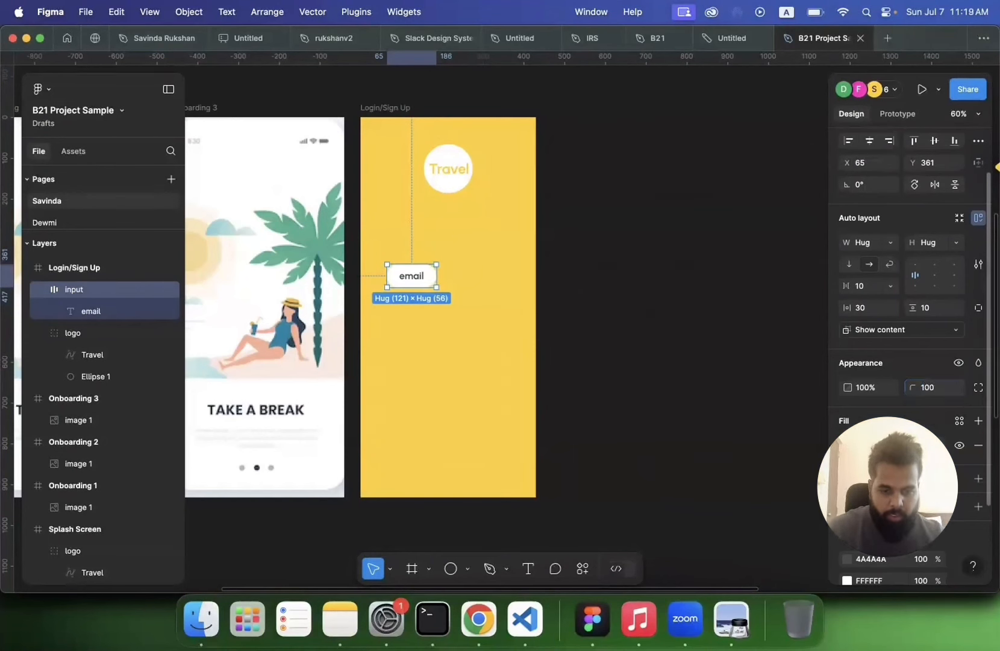
left_click(713, 382)
left_click(422, 275)
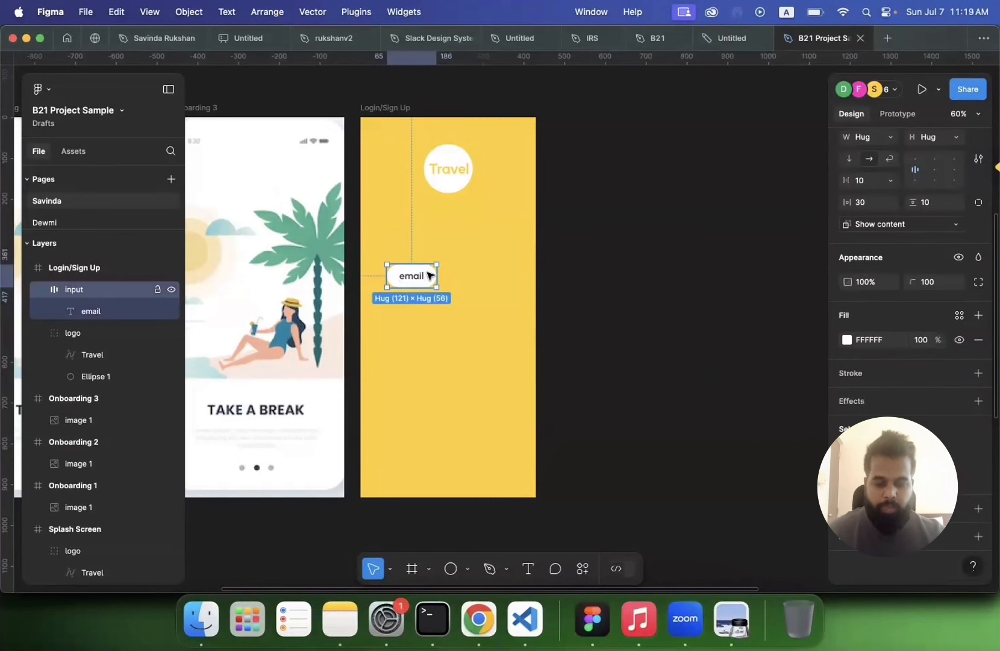
left_click(39, 289)
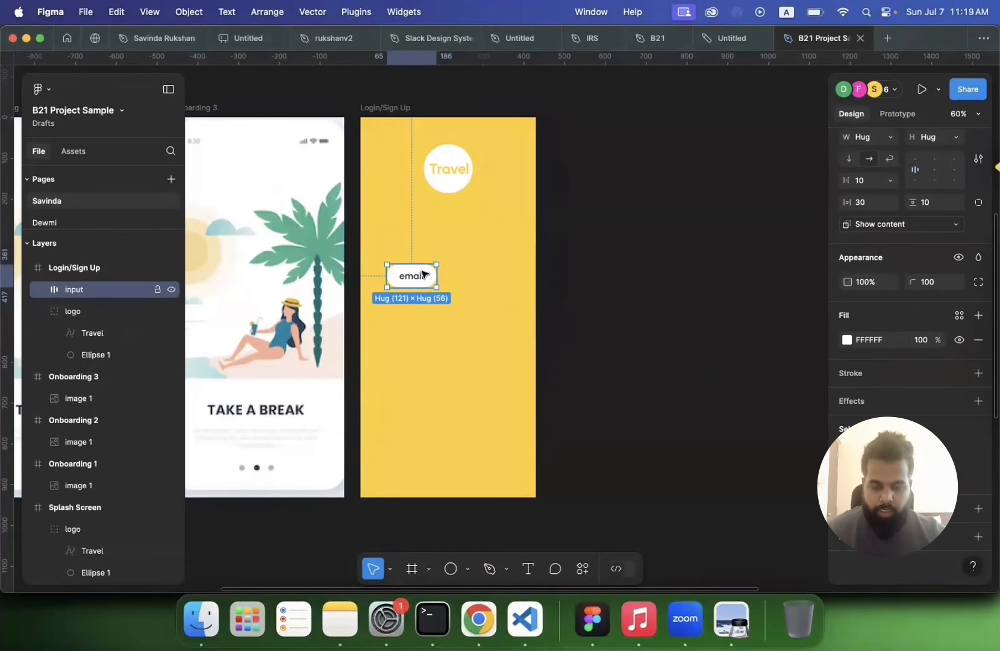
right_click(423, 274)
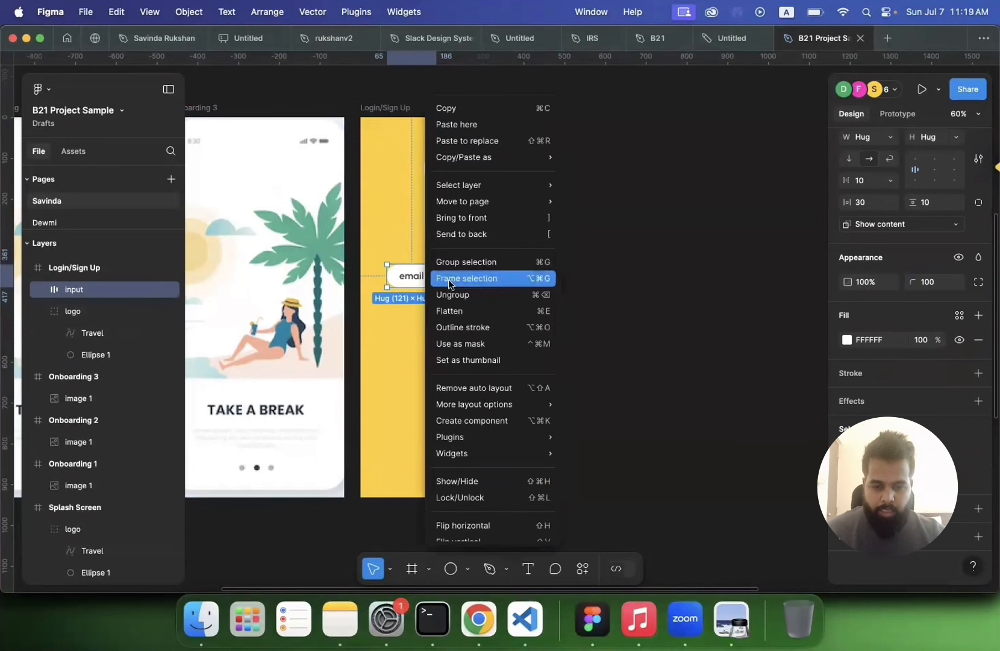
left_click(419, 268)
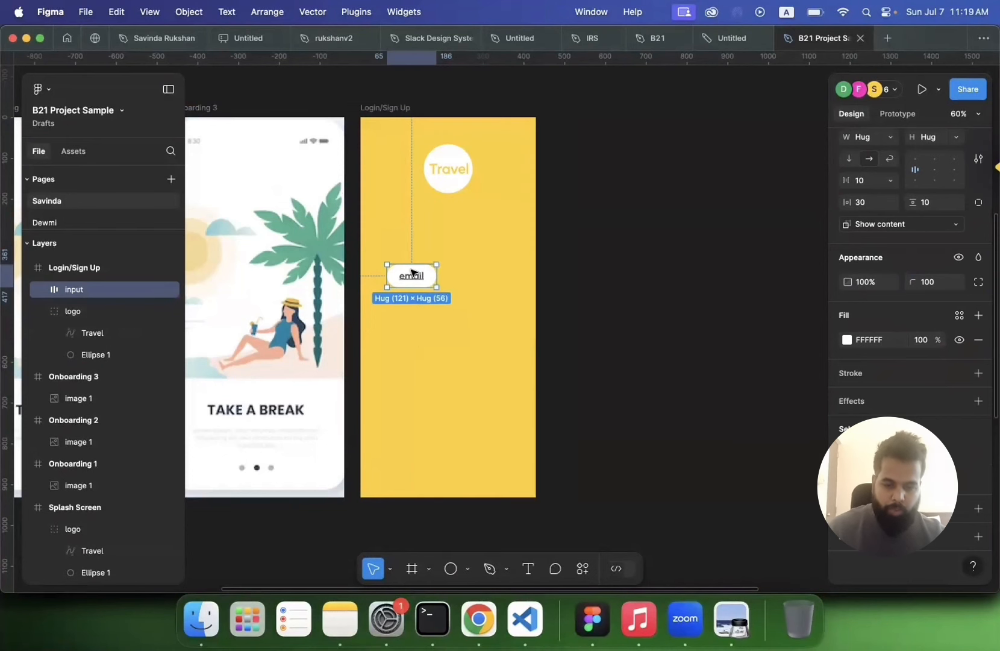
key("super+d")
left_click_drag(413, 273, 415, 312)
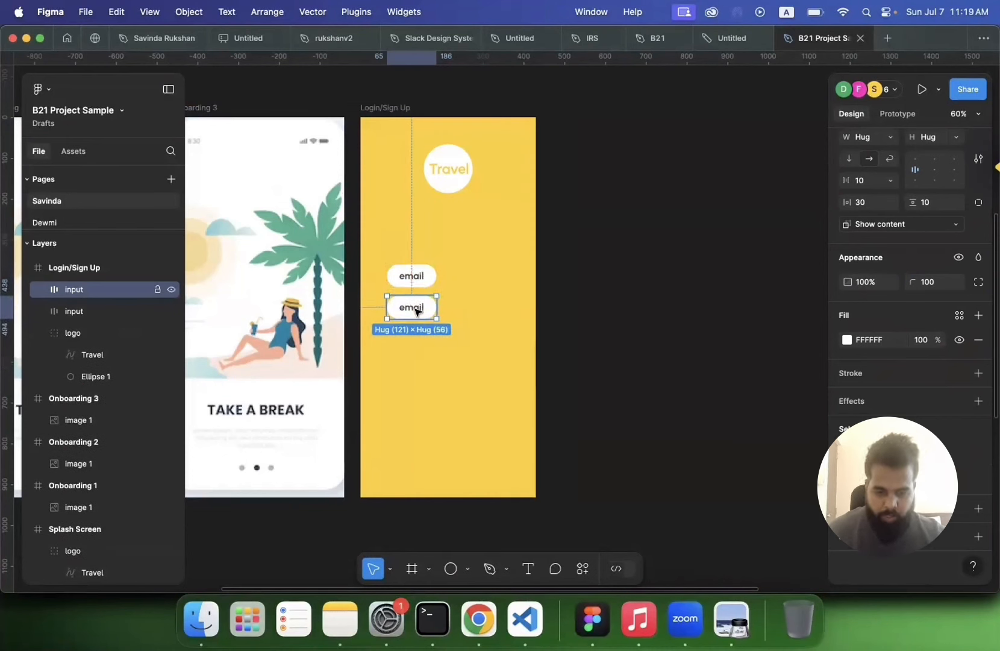
double_click(415, 311)
double_click(416, 312)
type("p")
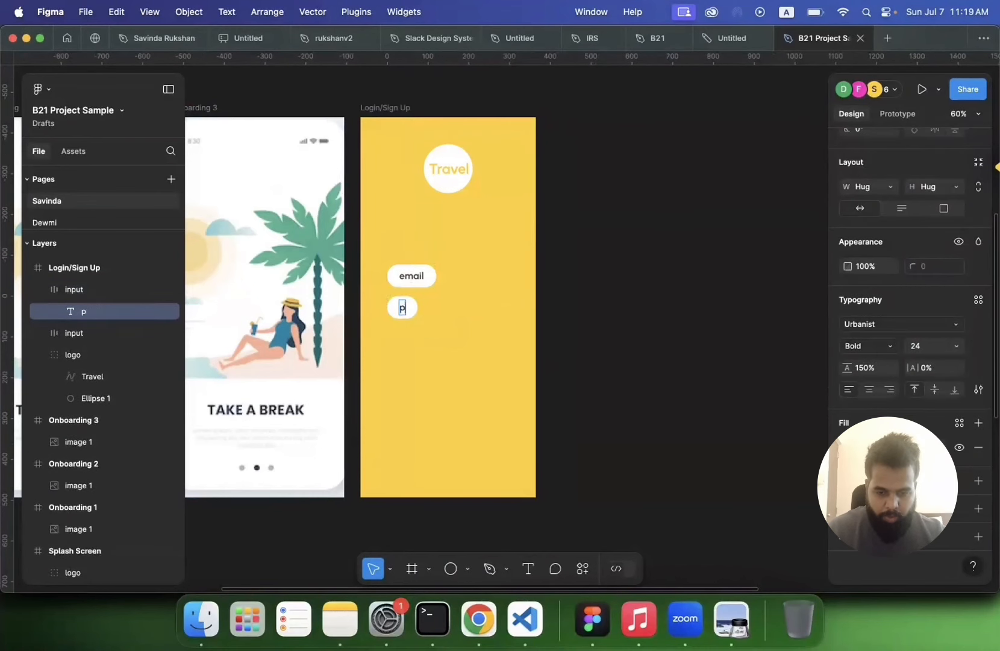
type("assword")
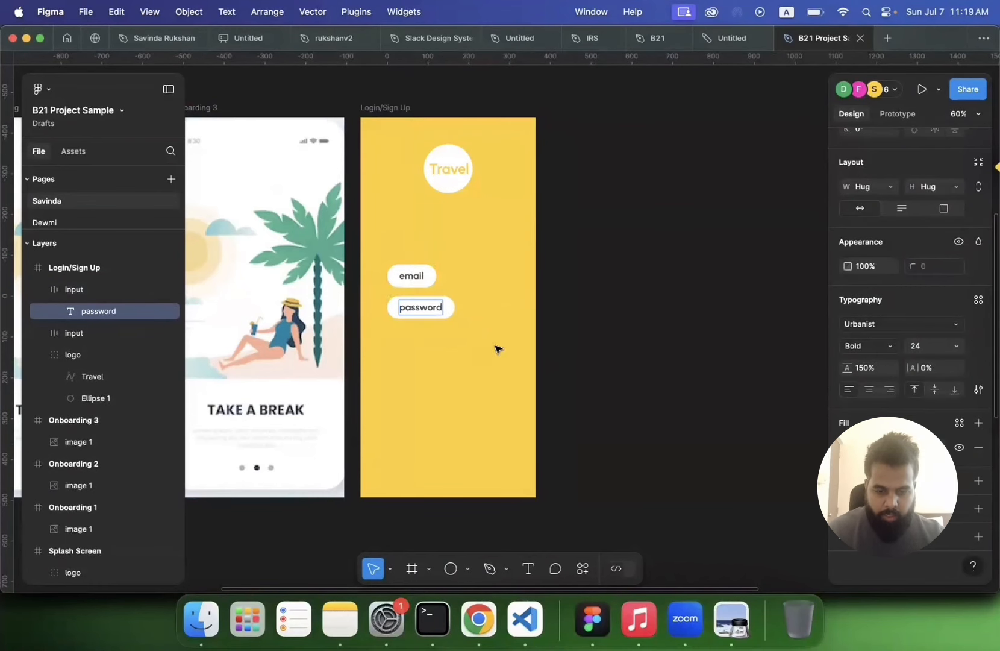
key("Escape")
left_click(459, 314)
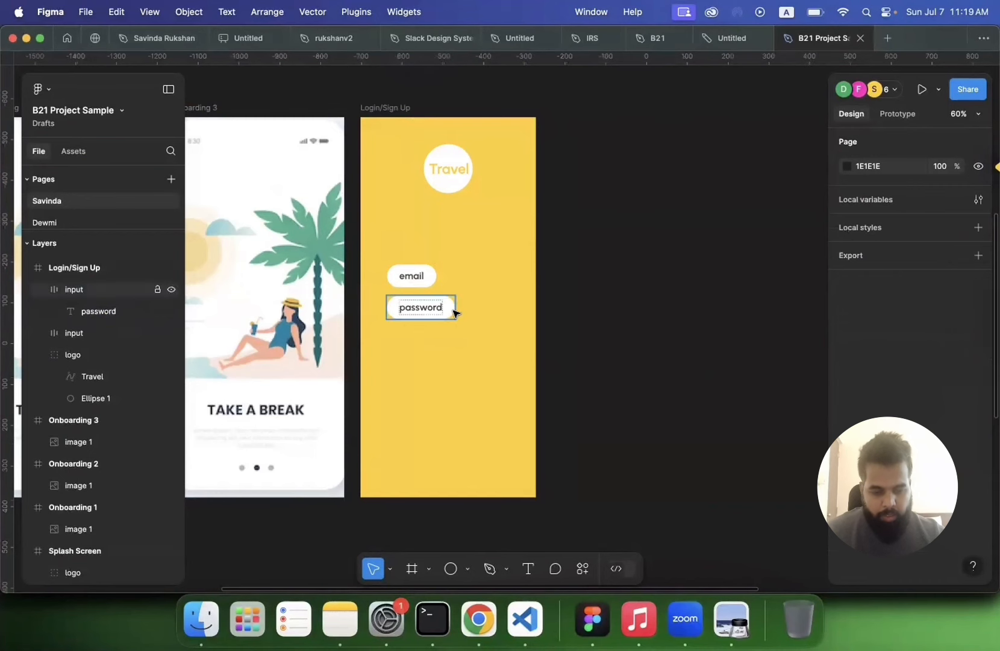
left_click(452, 310)
key("Delete")
Step: Duplicate the email input beneath itself and move both inputs out of the Login/Sign Up frame onto the canvas
left_click(425, 283)
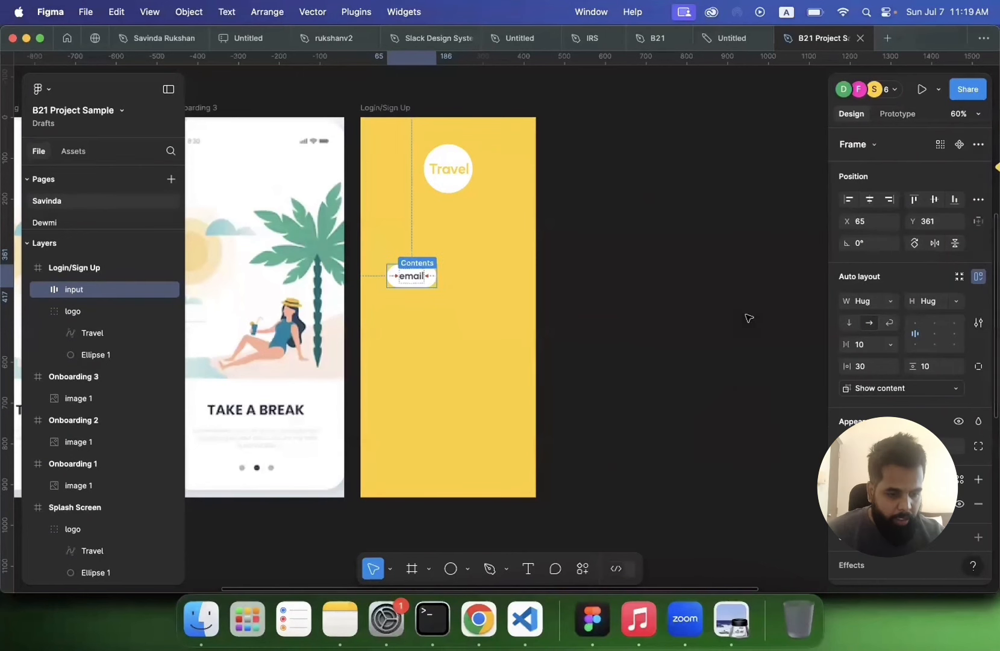
double_click(410, 277)
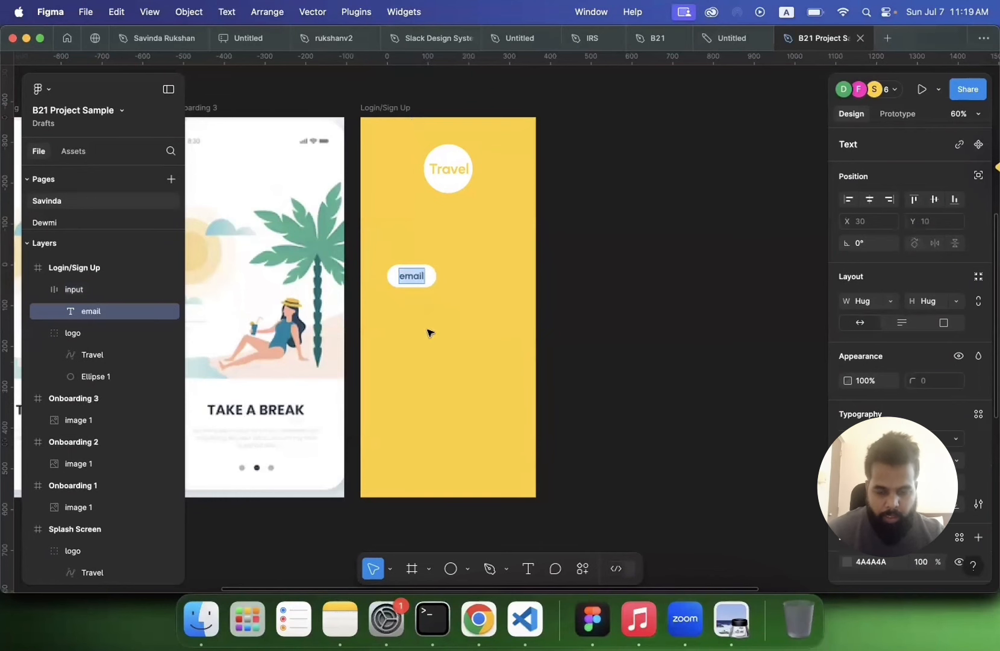
key("Escape")
left_click(431, 272)
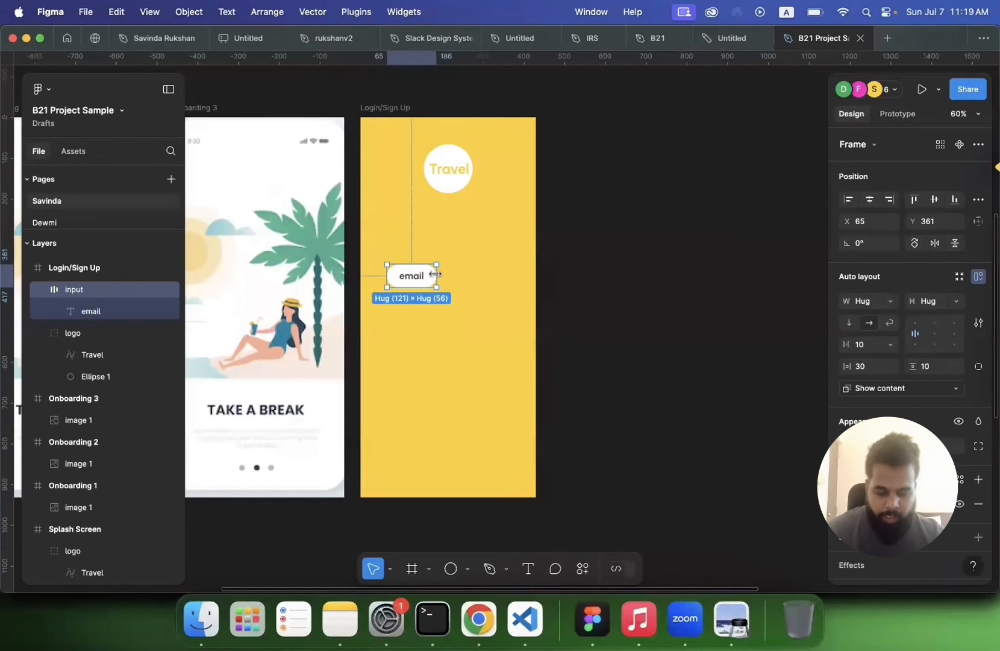
key("super+d")
left_click_drag(424, 277, 421, 305)
left_click_drag(382, 259, 670, 252)
left_click(624, 338)
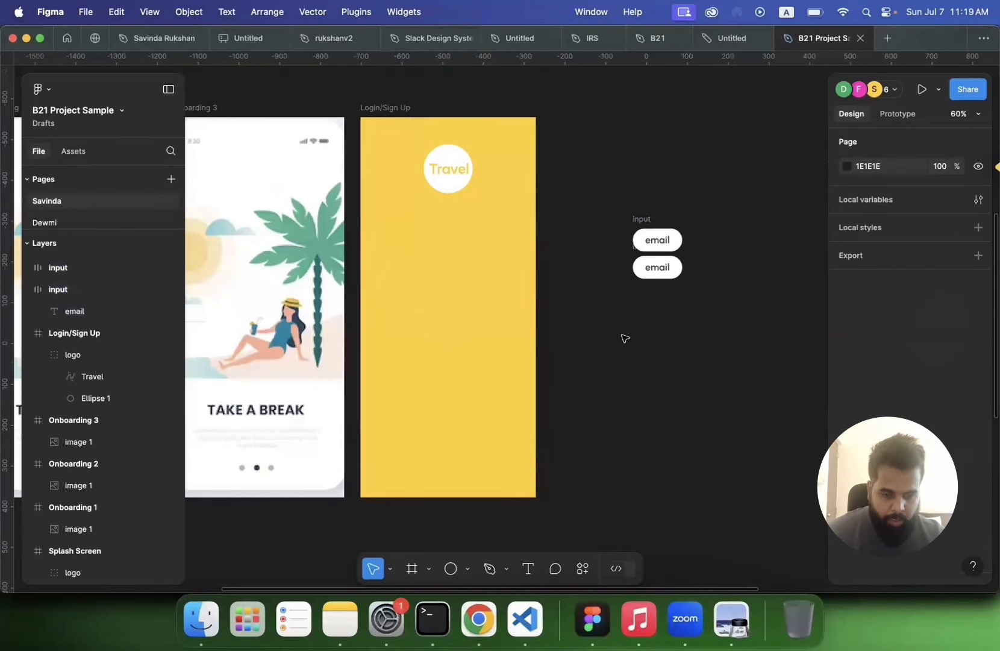
Step: Place the duplicated input beside the first one at a closer zoom
scroll(624, 337, "up", 5)
scroll(624, 338, "right", 5)
scroll(625, 338, "up", 5)
scroll(625, 338, "left", 5)
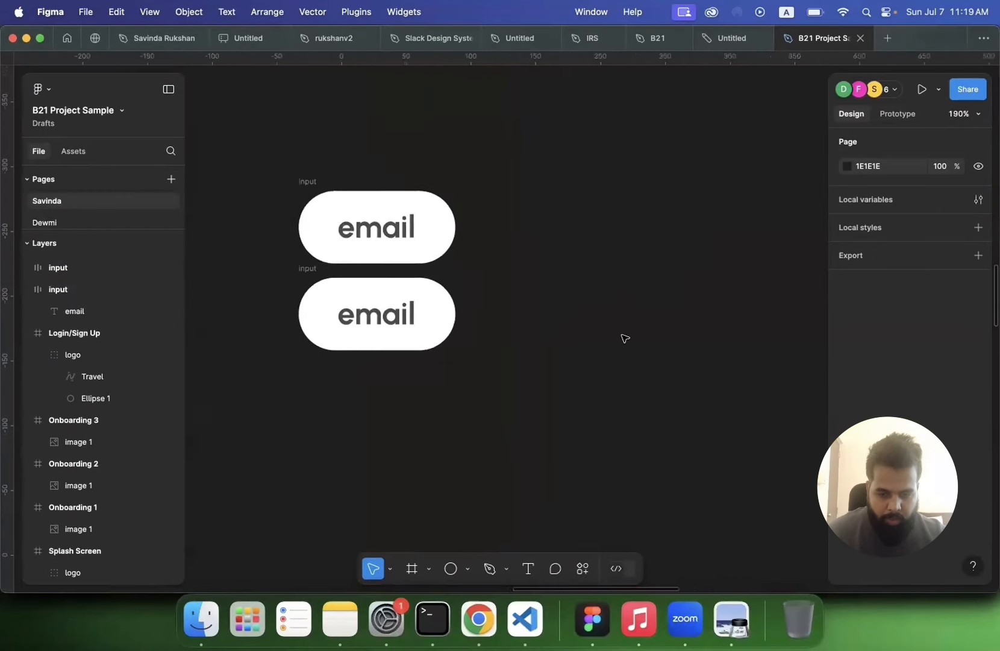
scroll(625, 338, "left", 2)
scroll(625, 338, "up", 1)
left_click_drag(350, 285, 533, 198)
scroll(533, 199, "right", 2)
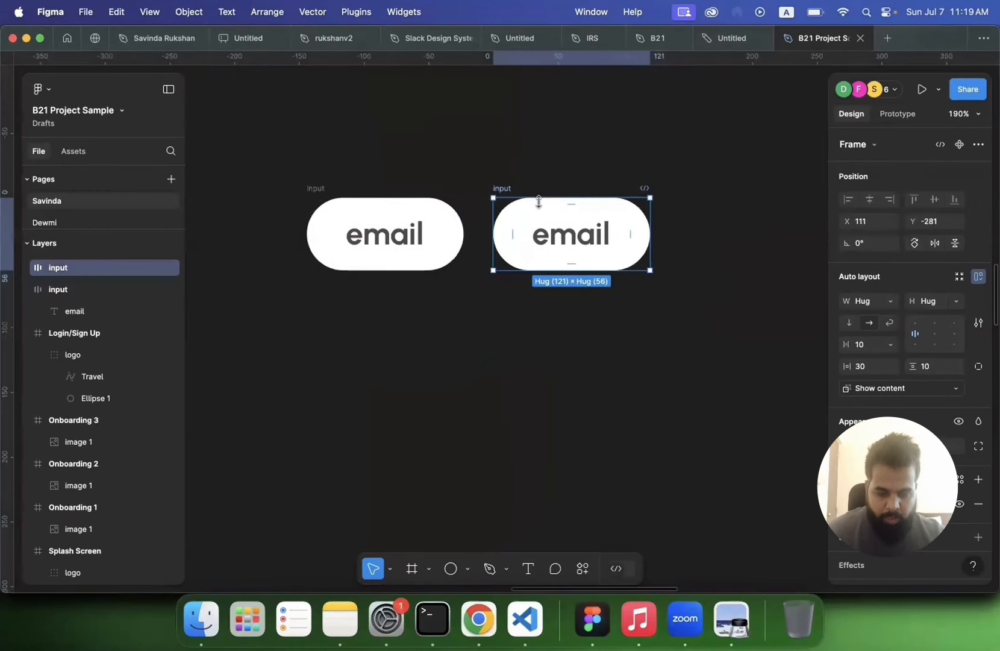
Step: Change the first input's text to insert your
left_click(401, 230)
double_click(401, 229)
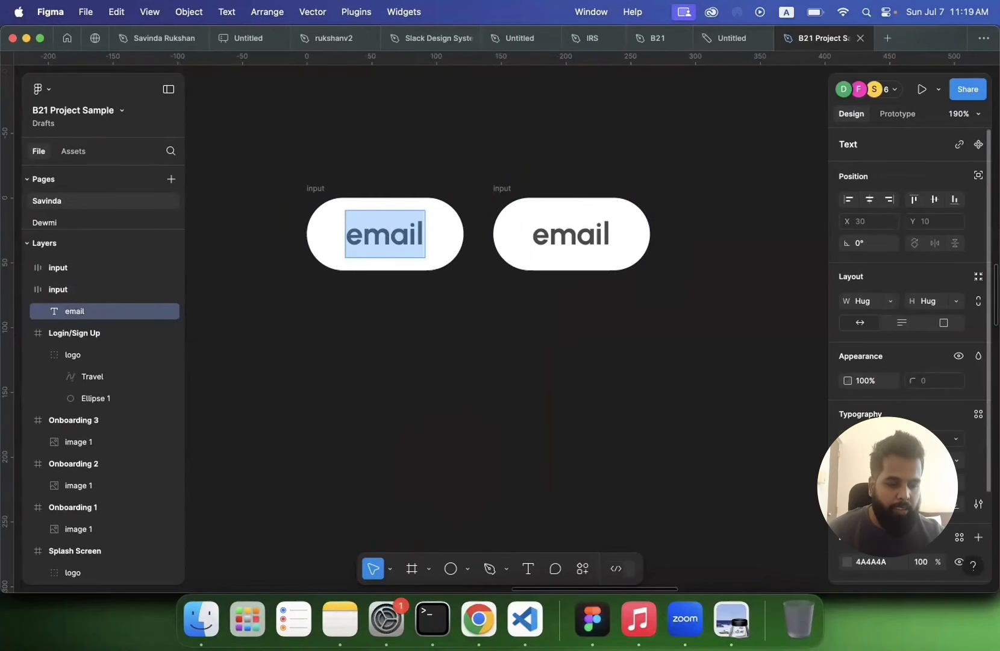
scroll(910, 332, "down", 4)
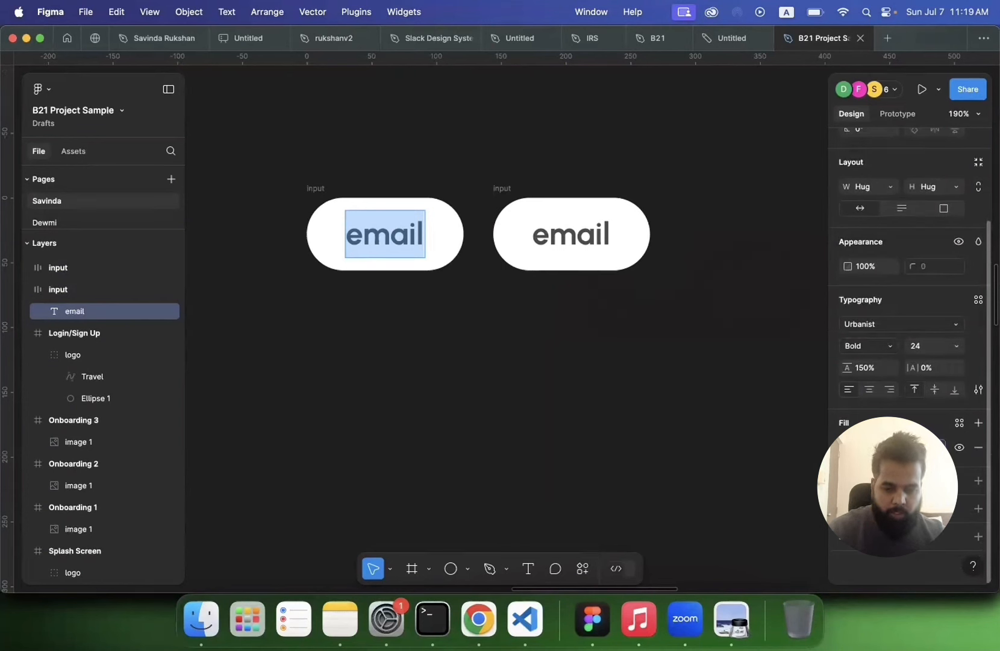
key("Return")
key("Return")
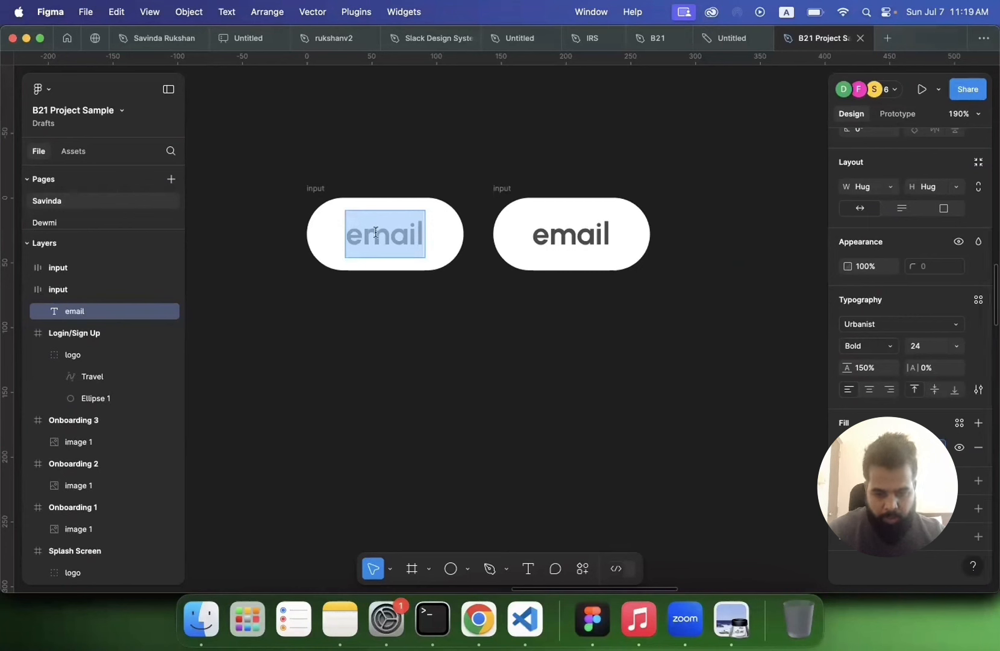
type("ins")
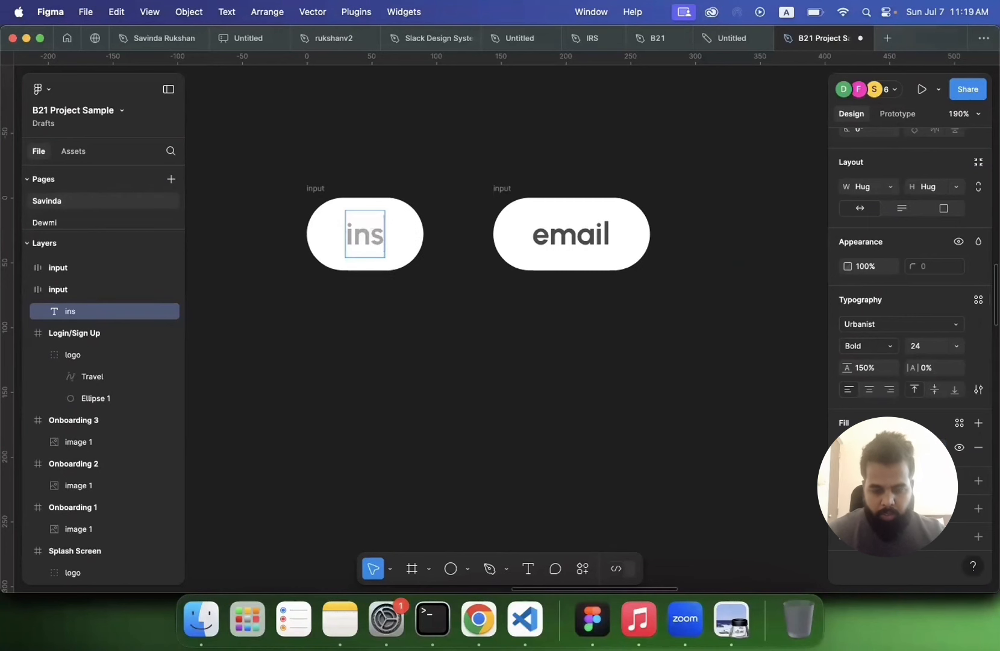
type("er")
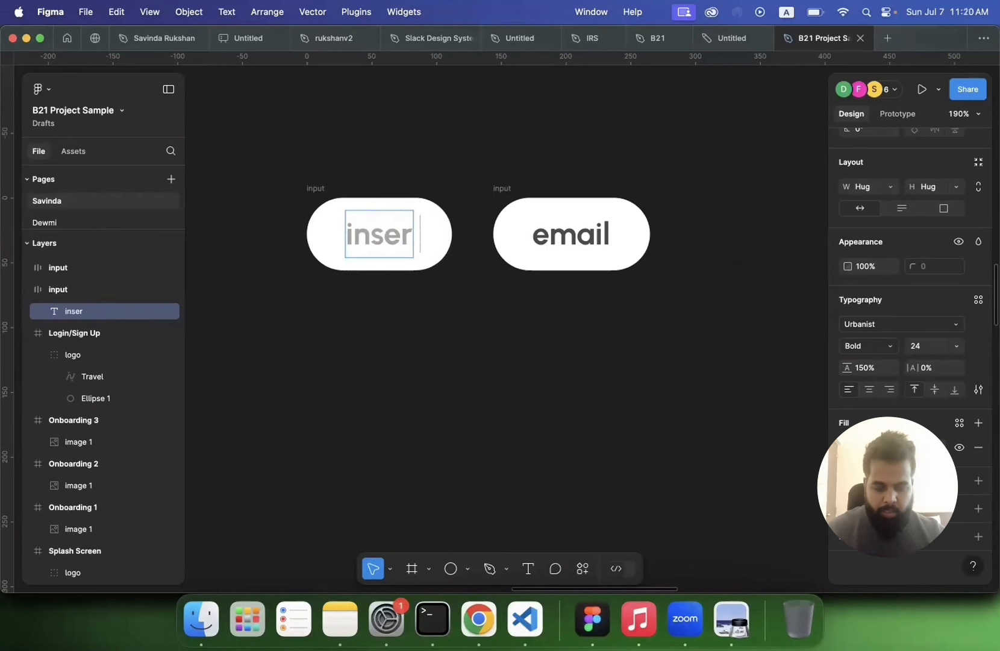
type("t")
key("Escape")
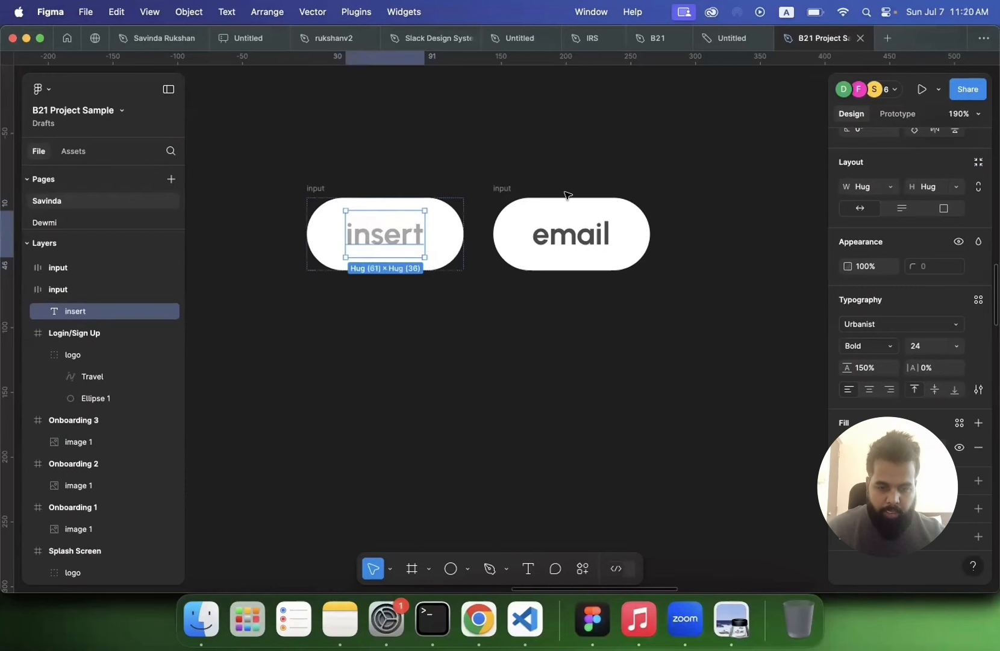
double_click(406, 236)
key("Right")
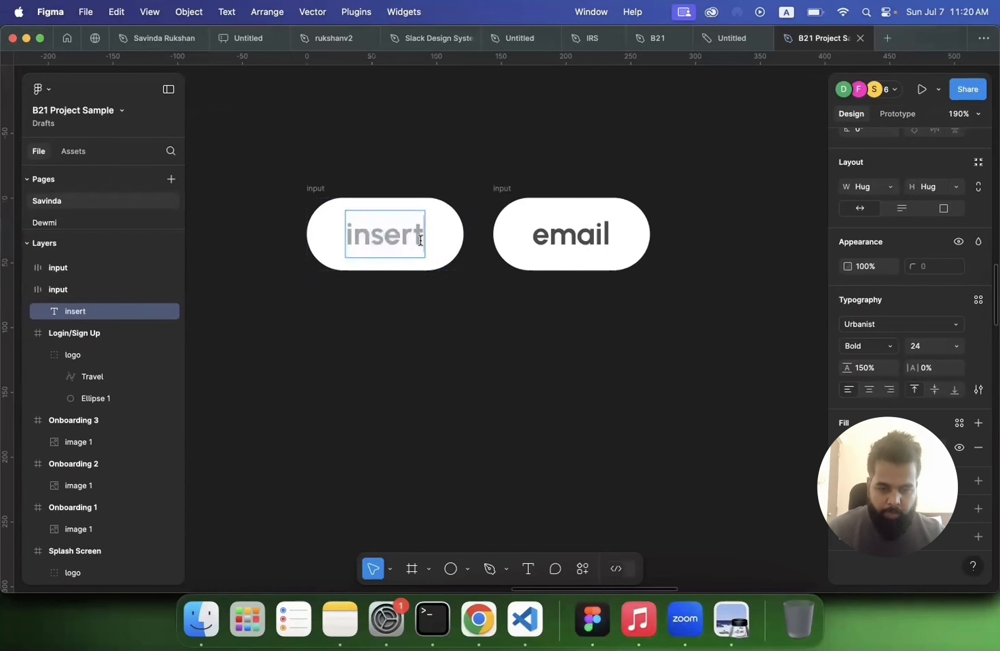
type("your")
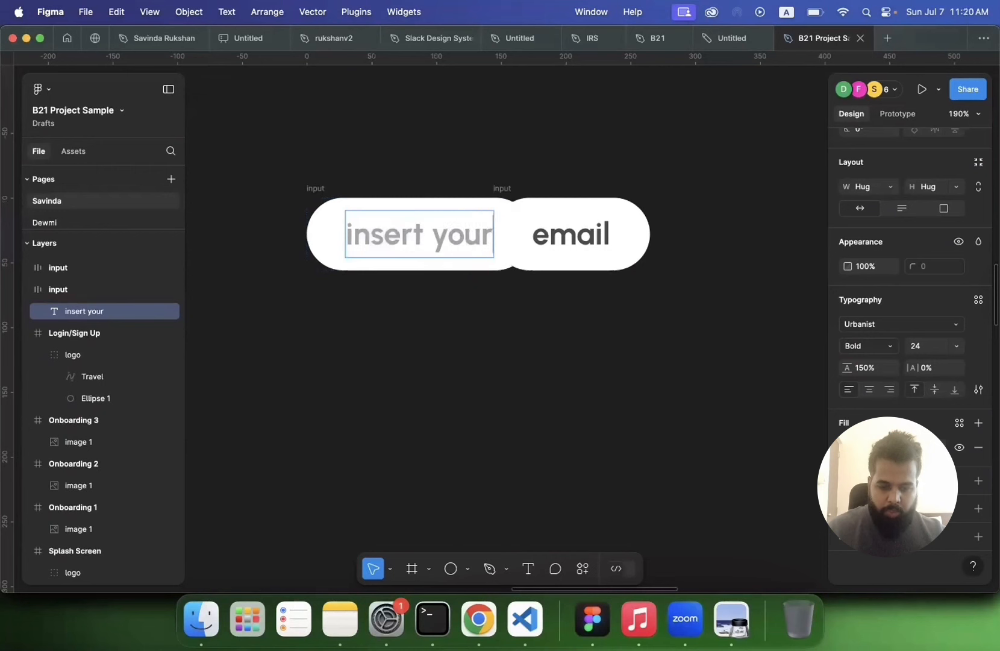
Step: Replace the first input's text with a placeholder e-mail address and stack the second input beneath it
key("super+a")
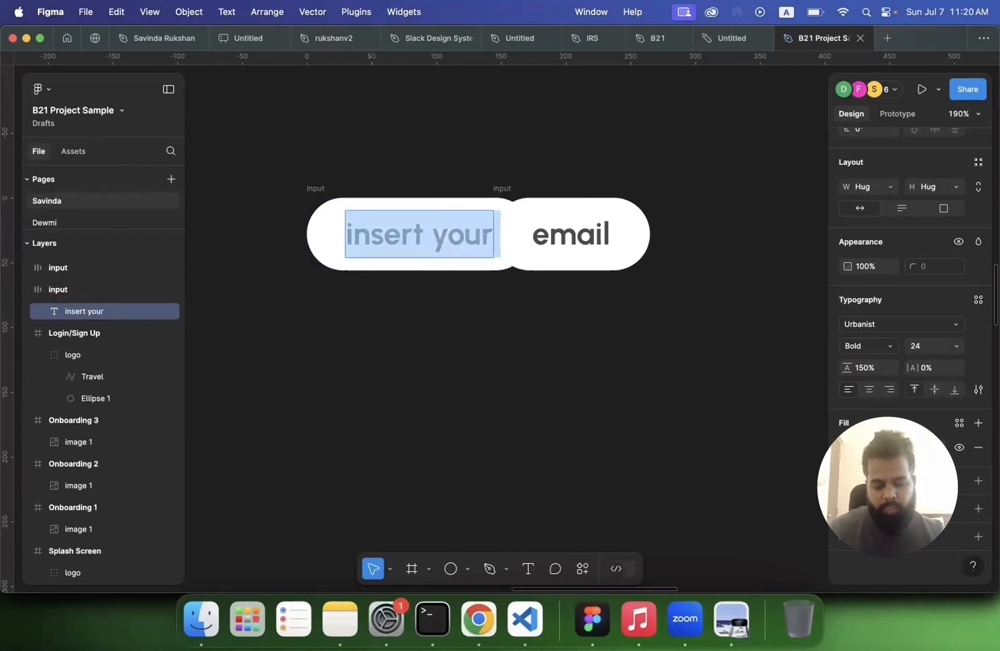
type("you")
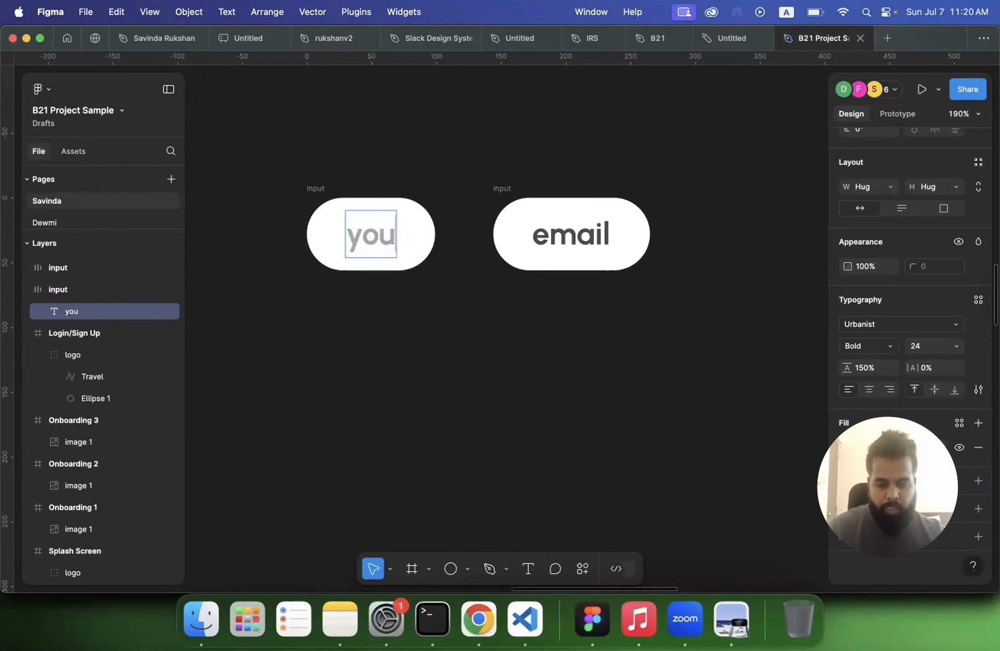
type("@email.com")
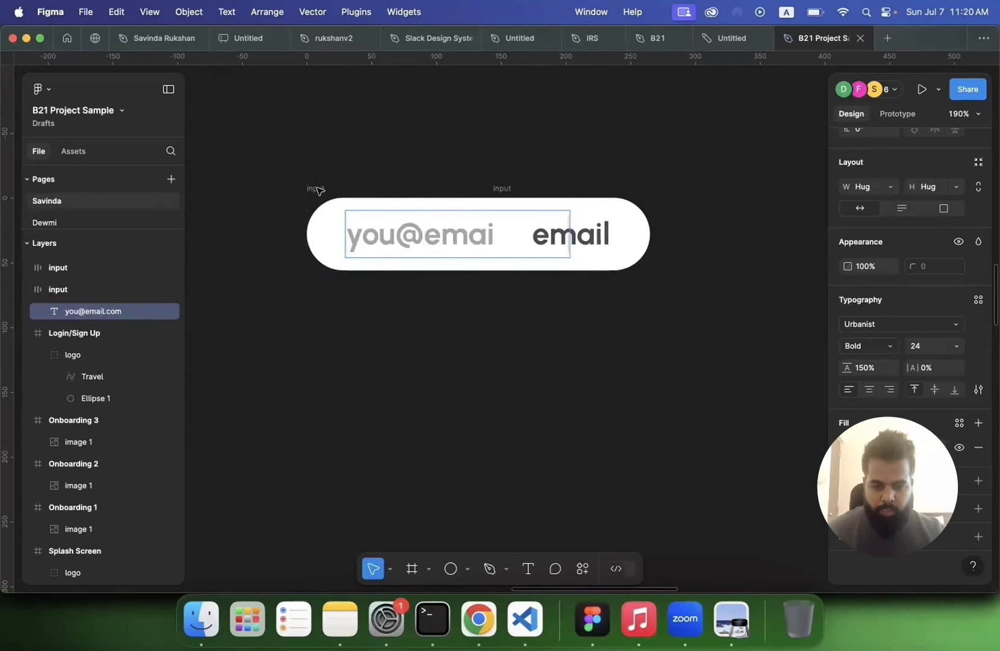
key("Escape")
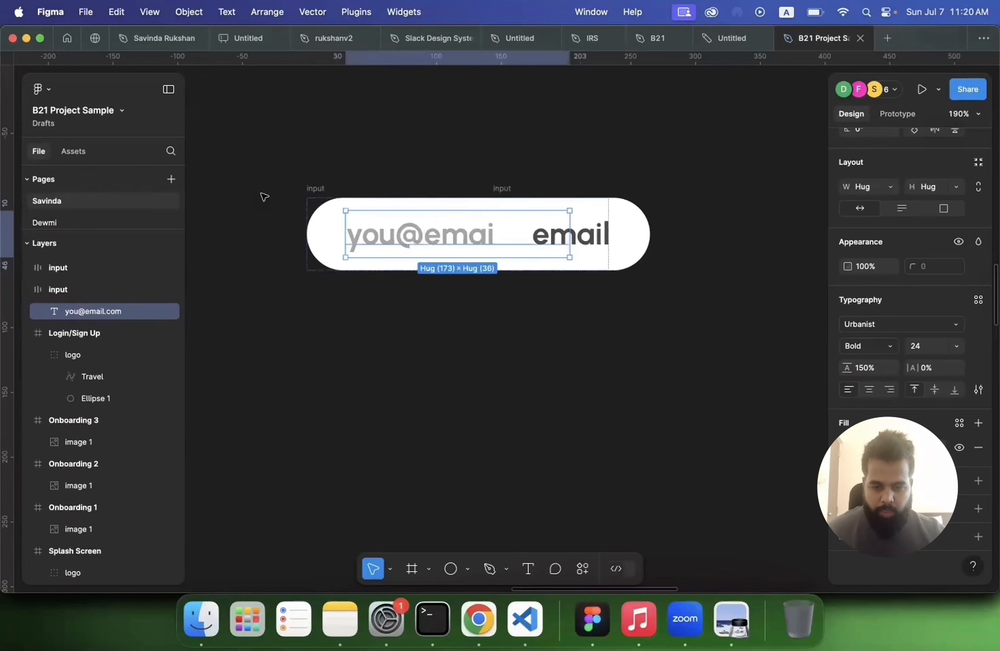
left_click_drag(312, 191, 320, 79)
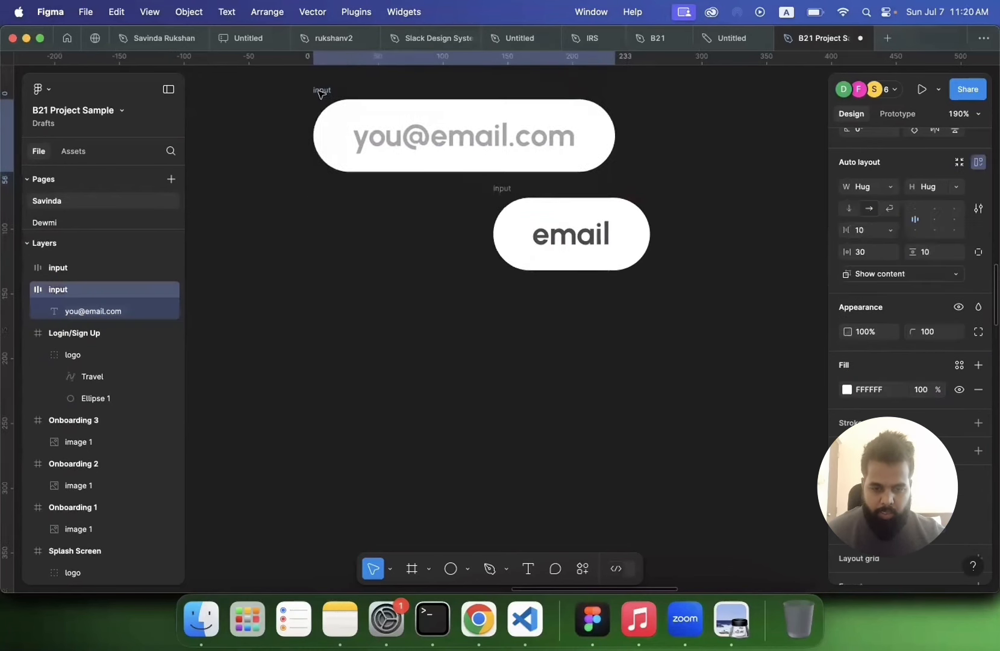
left_click_drag(509, 195, 338, 198)
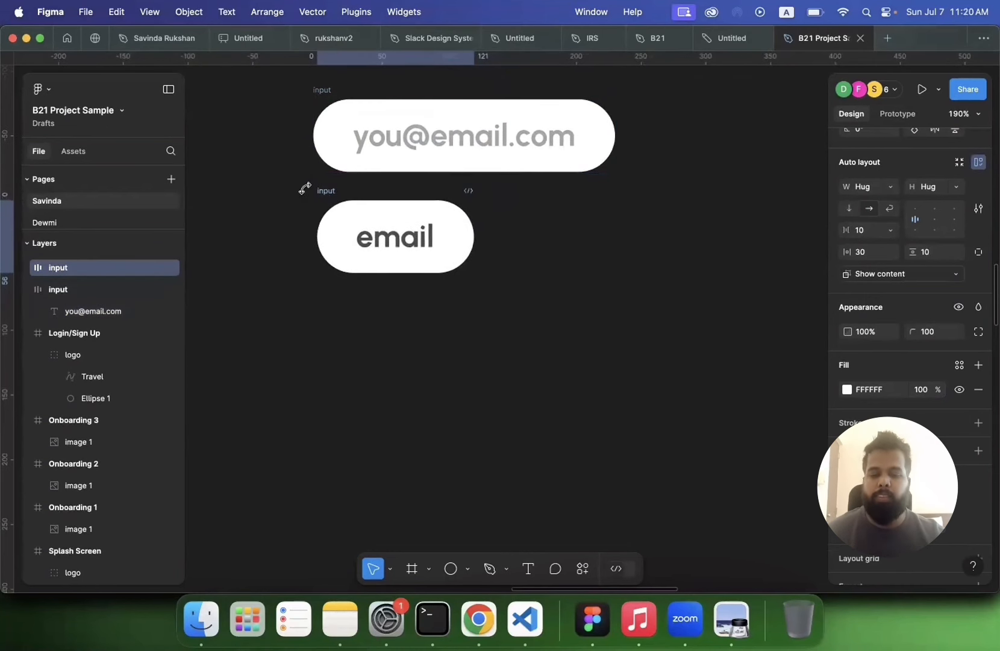
Step: Replace the second input's placeholder text with a sample first name followed by a cursor bar
double_click(385, 252)
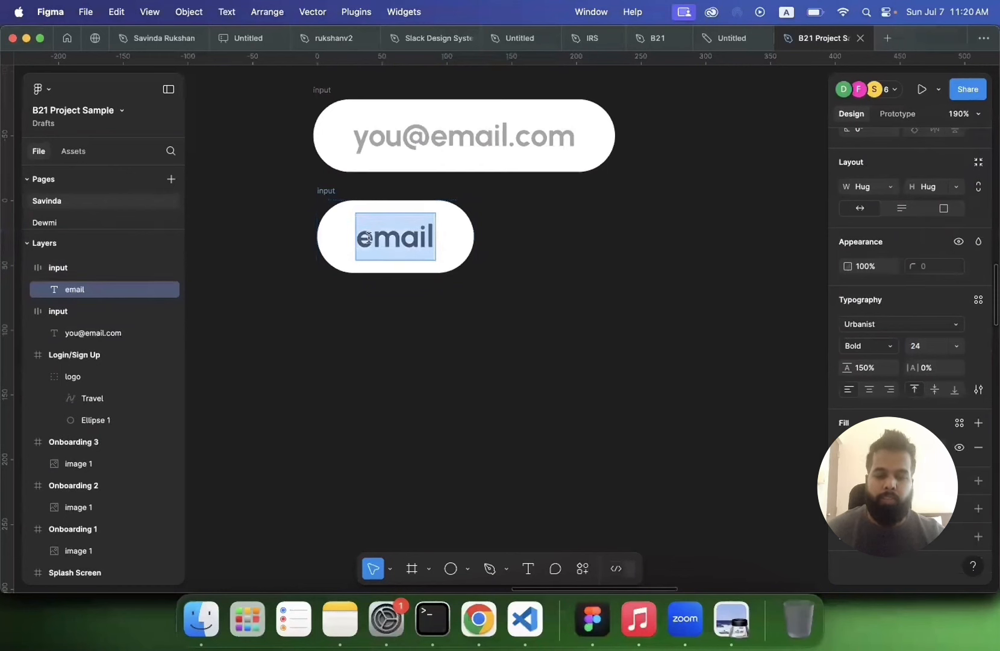
double_click(368, 240)
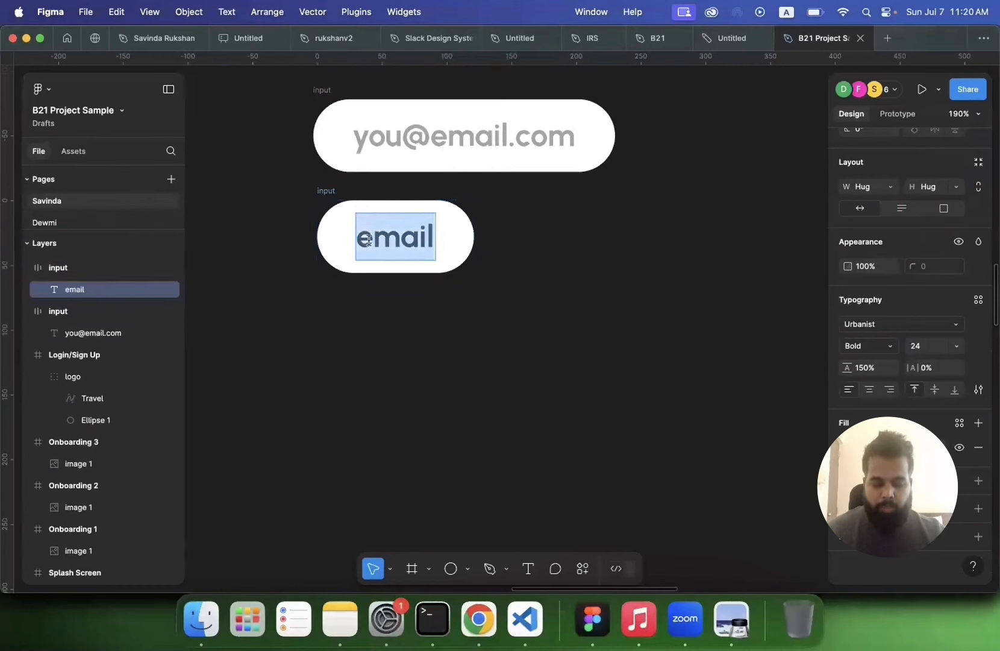
type("jho")
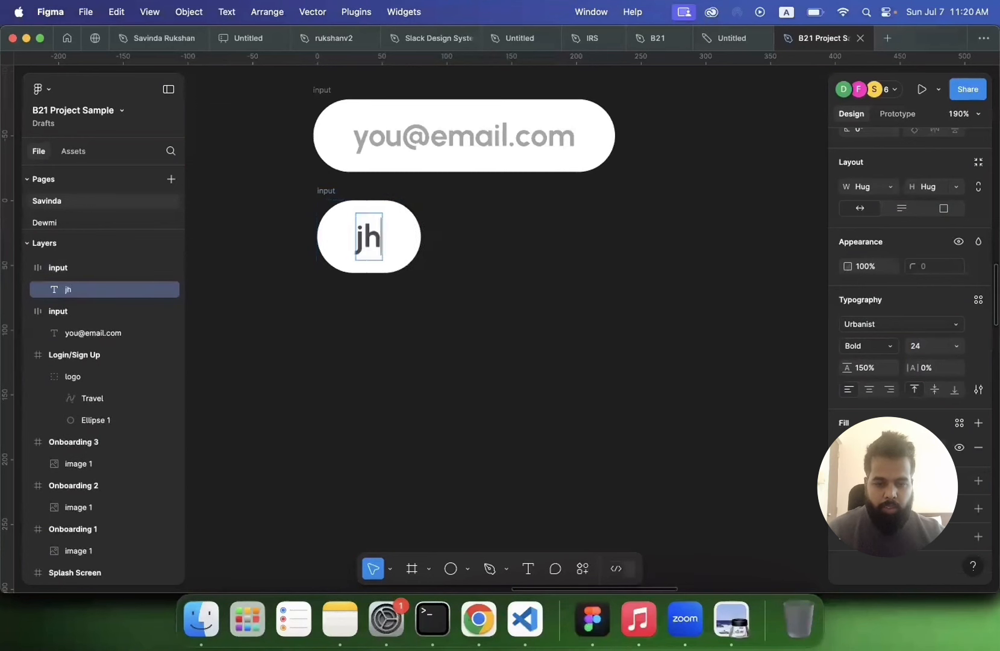
key("BackSpace")
key("BackSpace")
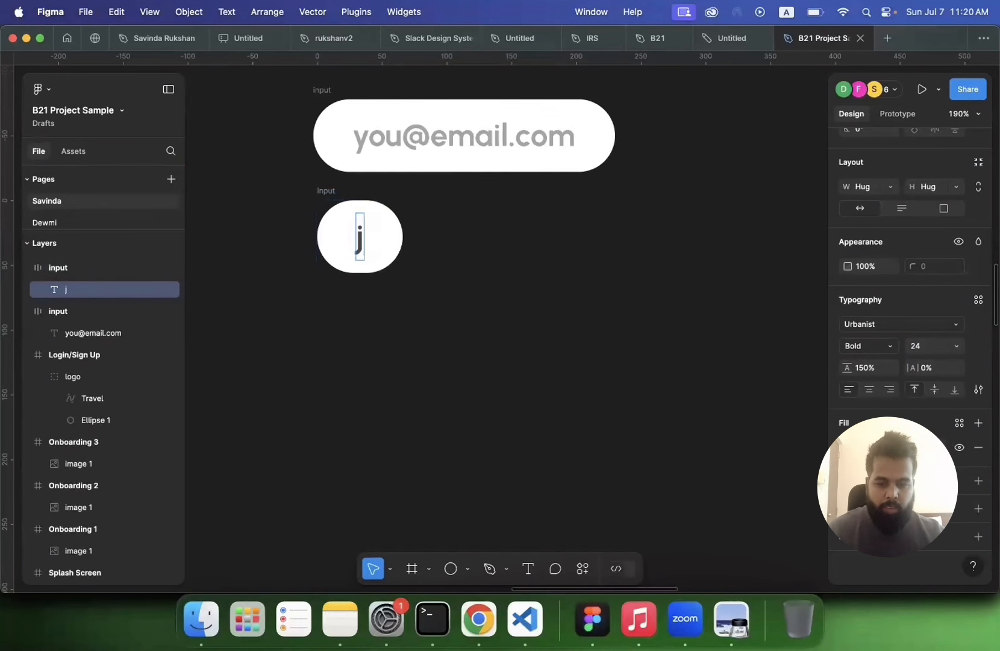
type("hon")
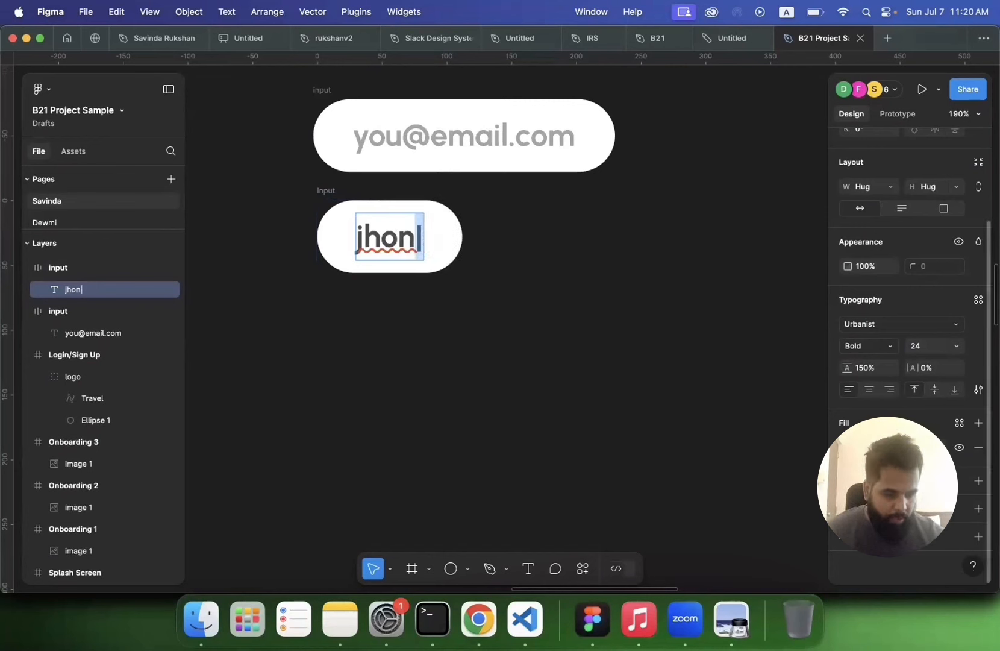
Step: Color the cursor bar in the second input yellow using the page's yellow swatch
left_click(847, 447)
left_click(730, 525)
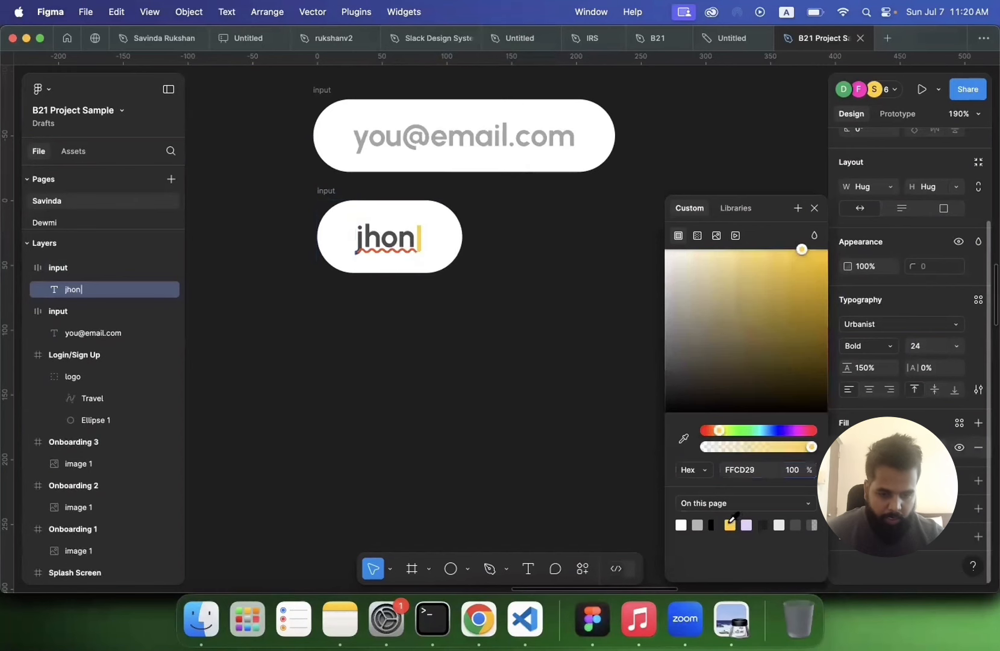
key("Escape")
Step: Rename the first input frame as inactive
left_click(496, 386)
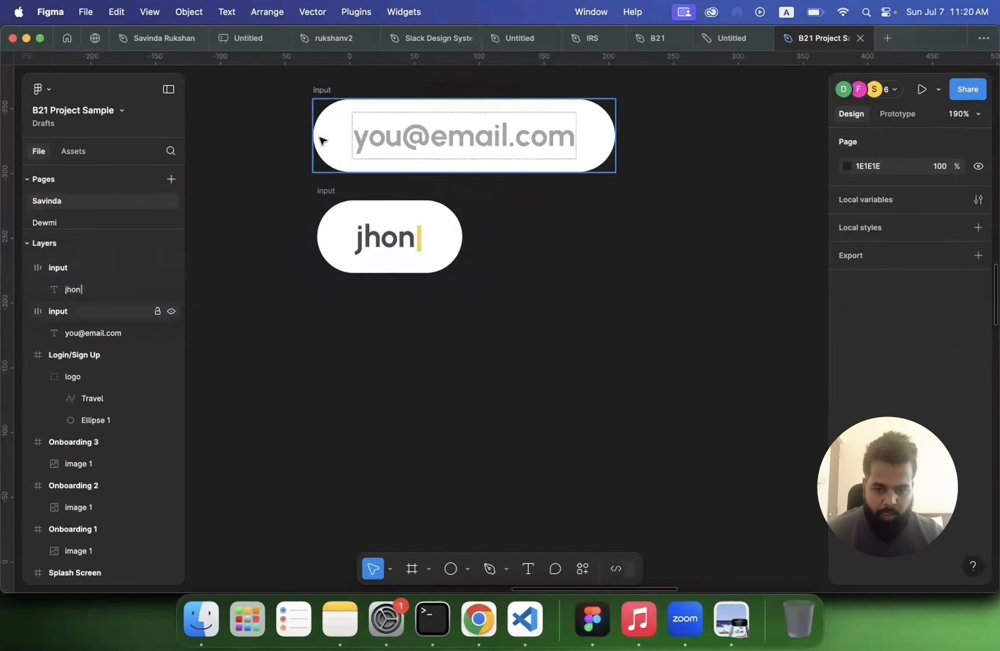
double_click(320, 92)
type("ina")
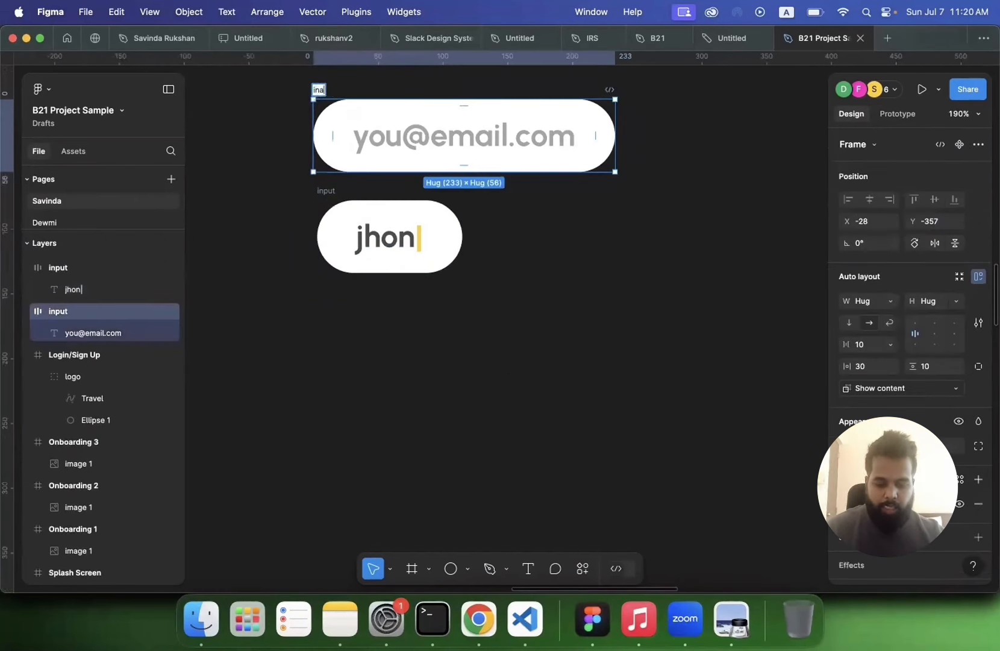
type("ctive")
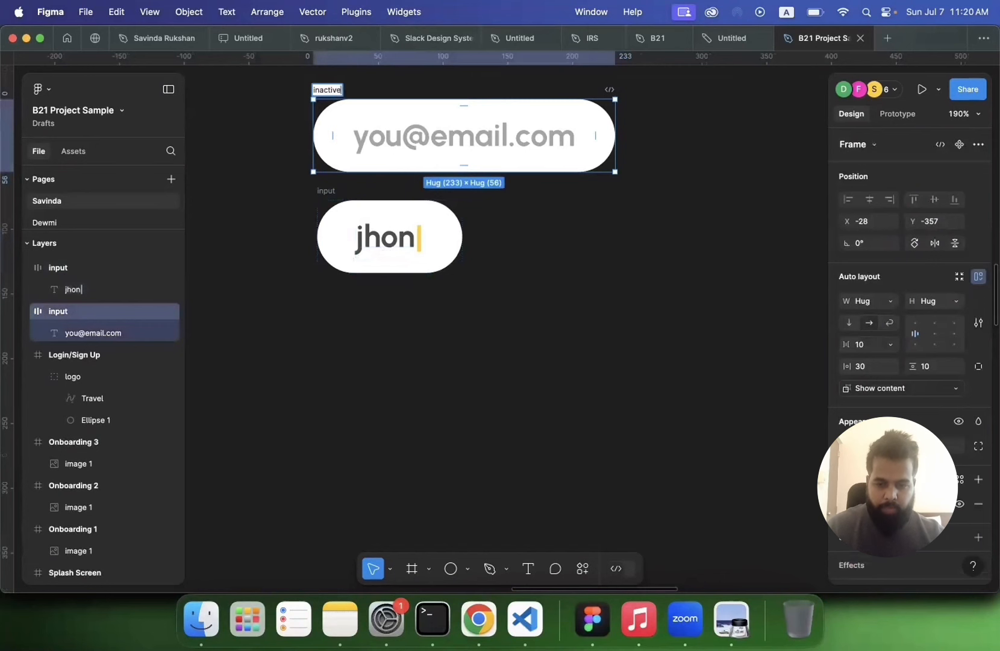
Step: Rename the second input frame as active
double_click(325, 191)
type("act")
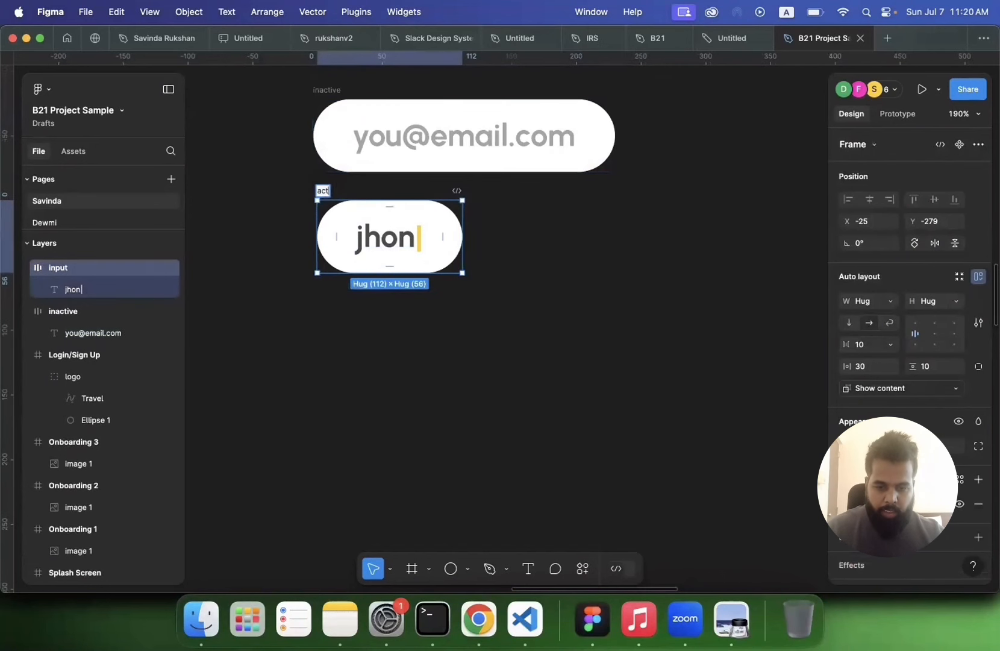
type("ive")
left_click(303, 354)
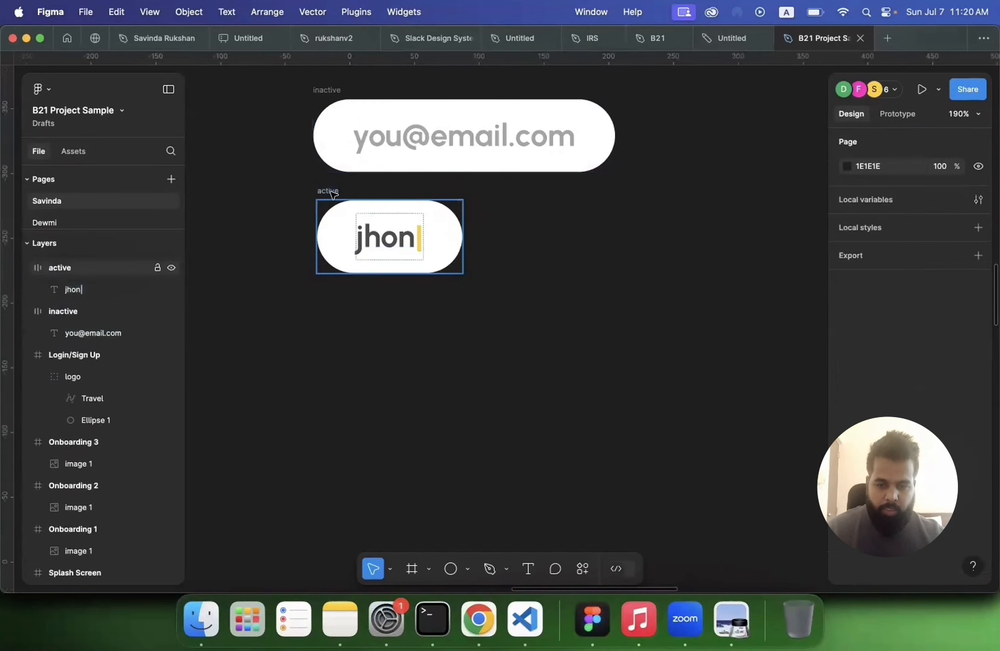
Step: Duplicate the active input below itself and extend its text into a sample e-mail address
left_click_drag(333, 194, 330, 288)
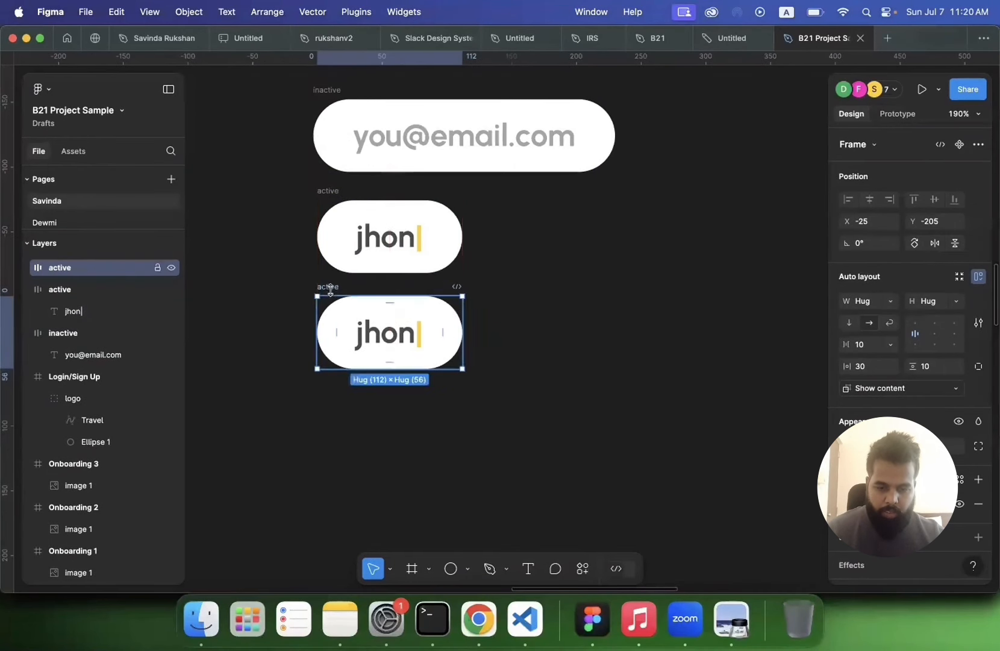
double_click(413, 339)
type("doe@gma")
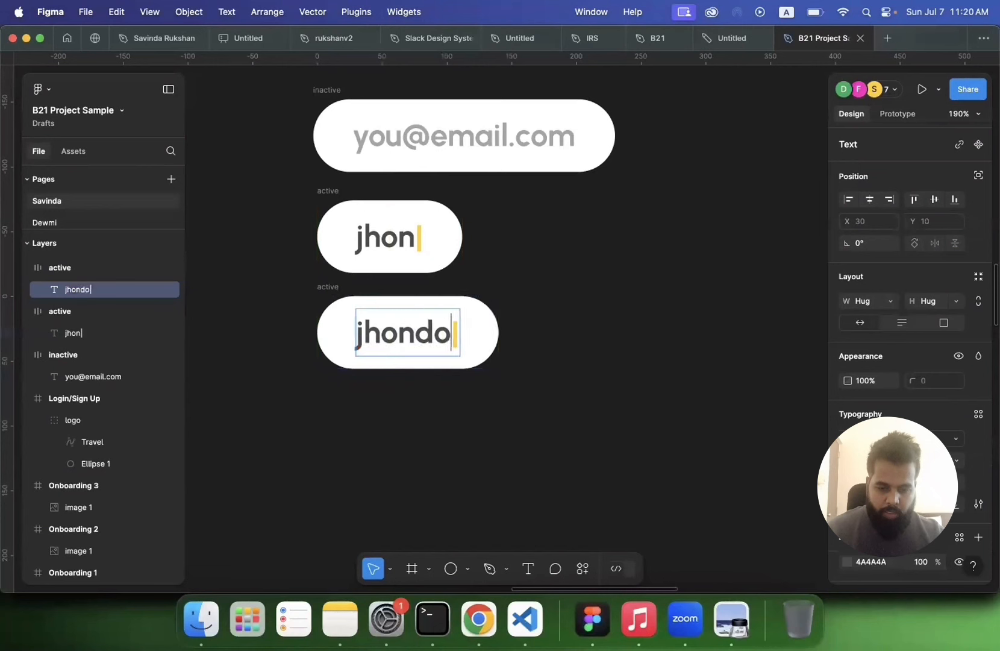
type("i")
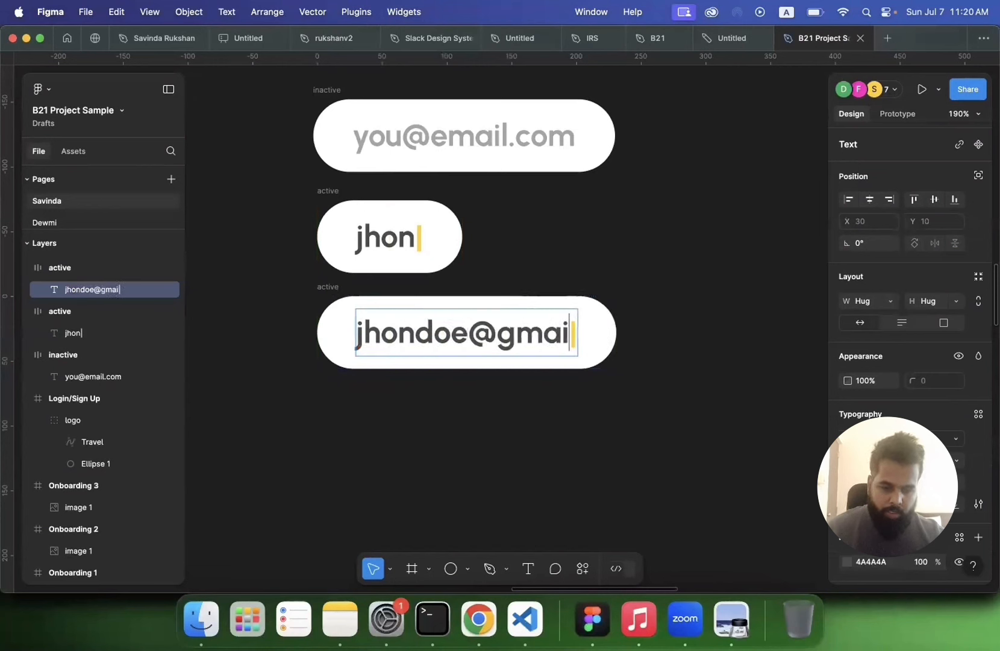
type(".com")
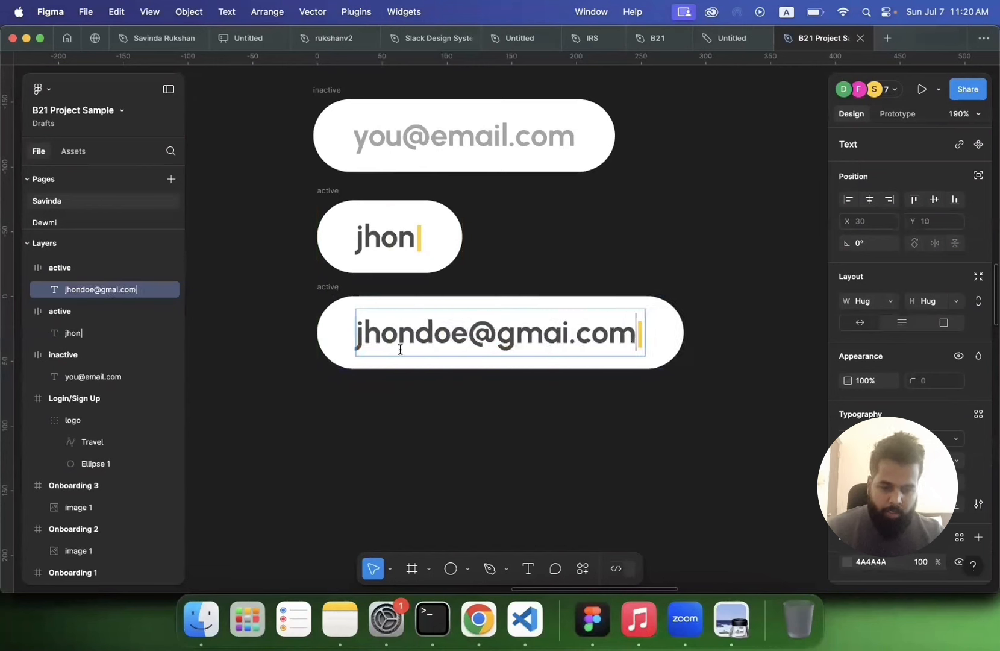
key("Escape")
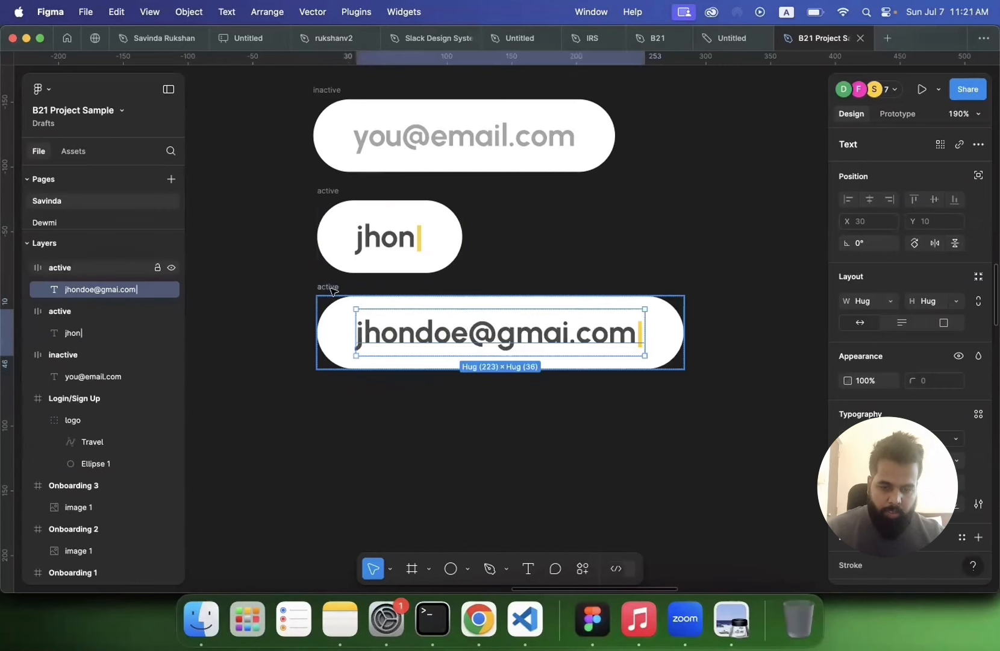
Step: Rename the third input frame as completed
double_click(329, 287)
type("comple")
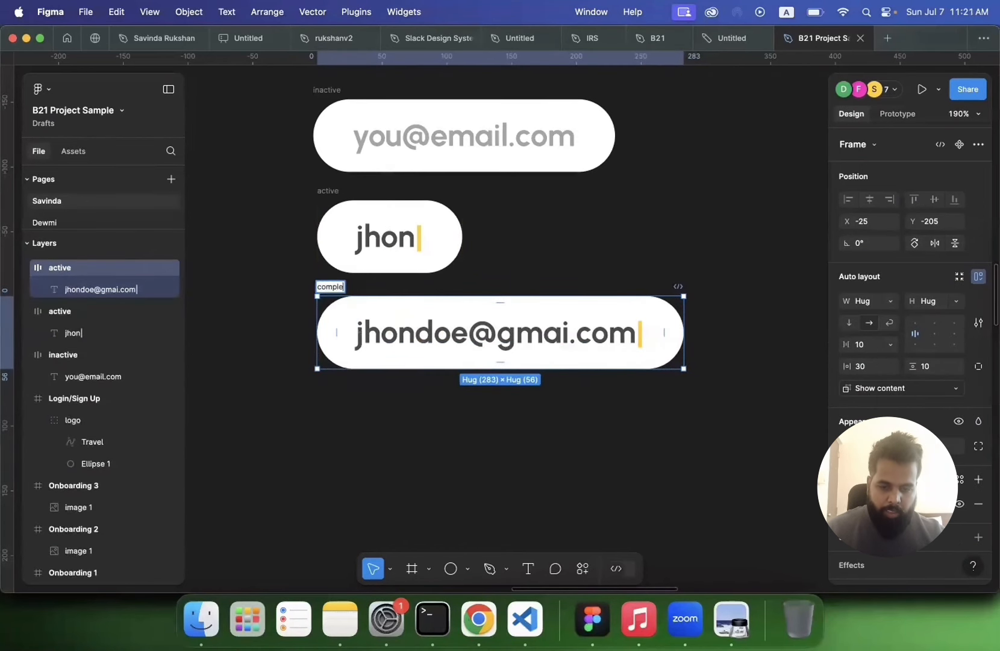
type("ted")
left_click(303, 446)
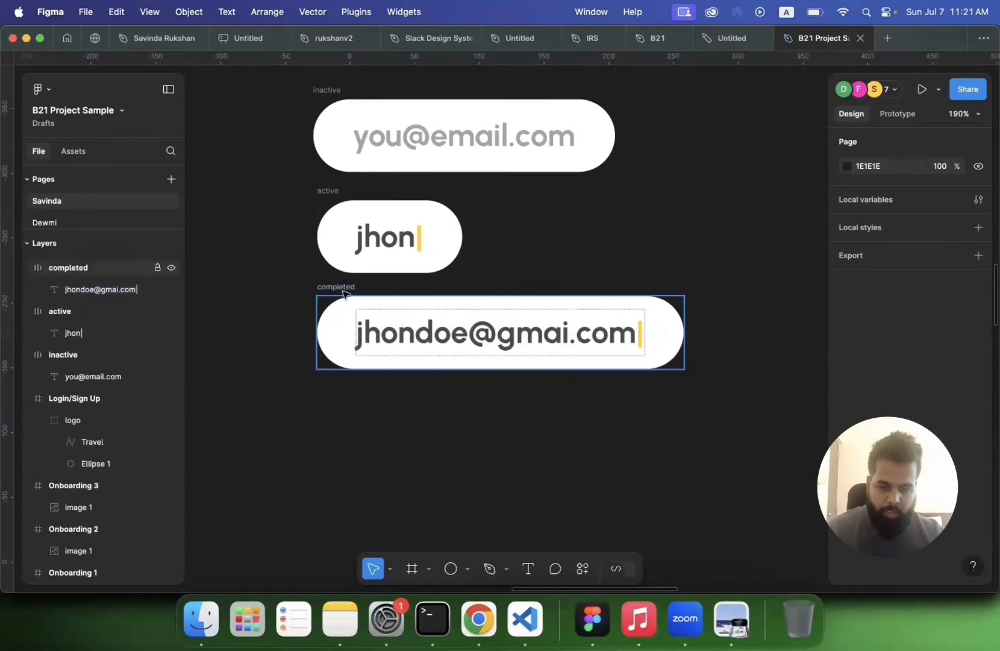
Step: Delete the yellow cursor bar from the end of the completed input's text
double_click(637, 337)
left_click(635, 335)
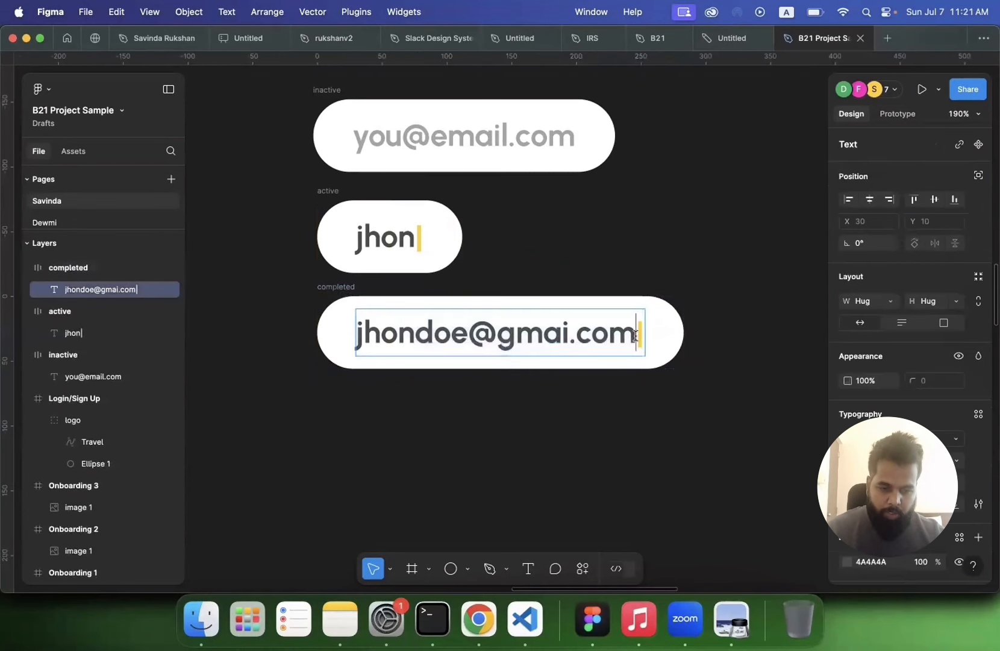
key("BackSpace")
key("Escape")
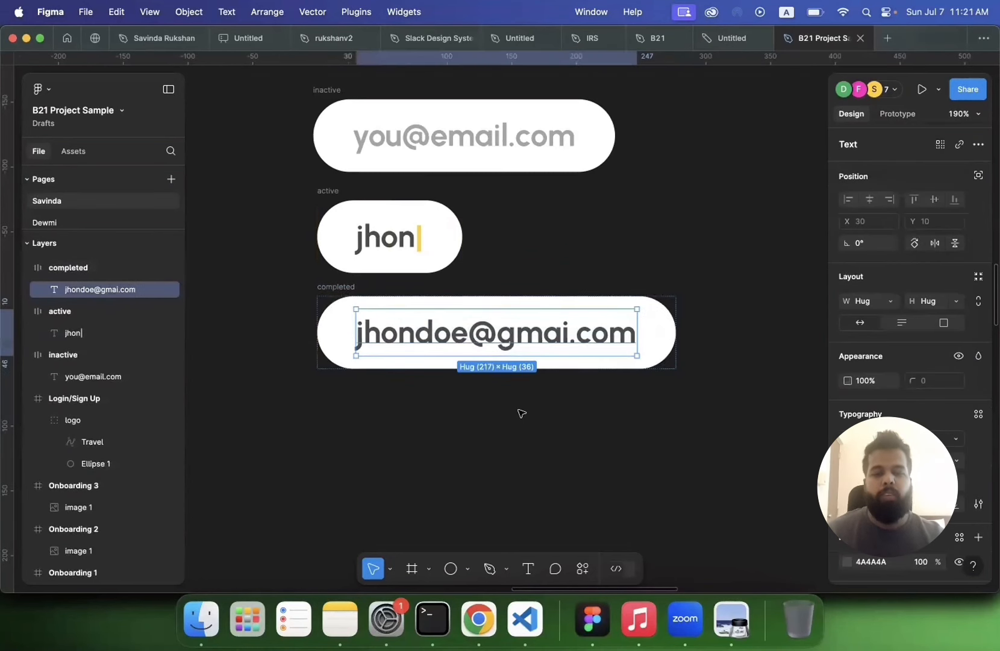
Step: Try creating multiple separate components from the three selected inputs, and undo it
scroll(522, 413, "down", 3)
left_click(619, 279)
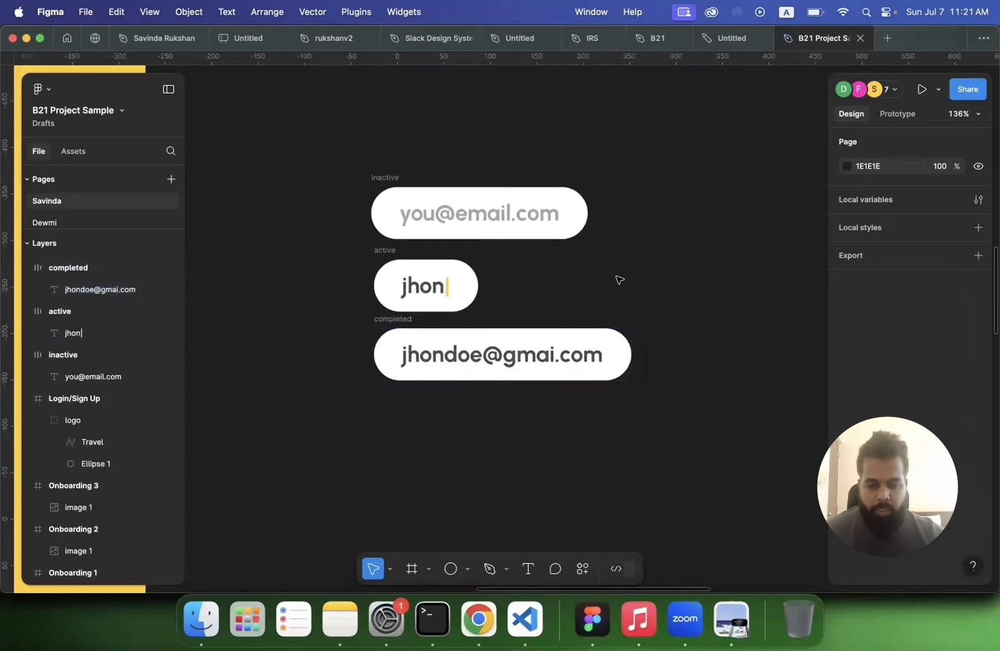
scroll(619, 280, "down", 2)
scroll(619, 280, "left", 2)
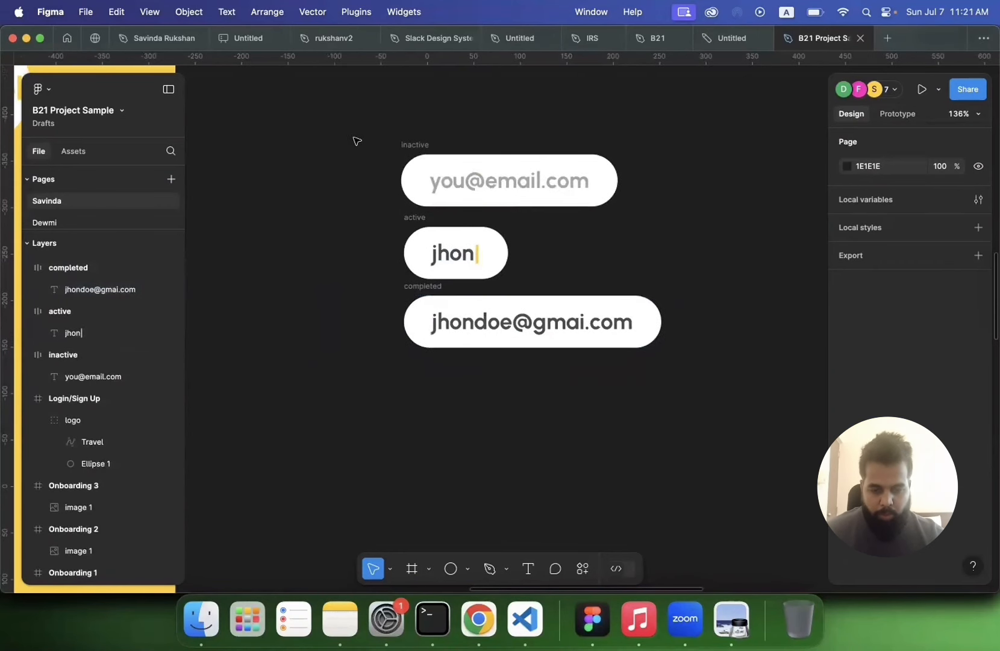
left_click_drag(358, 128, 548, 255)
left_click_drag(617, 335, 711, 397)
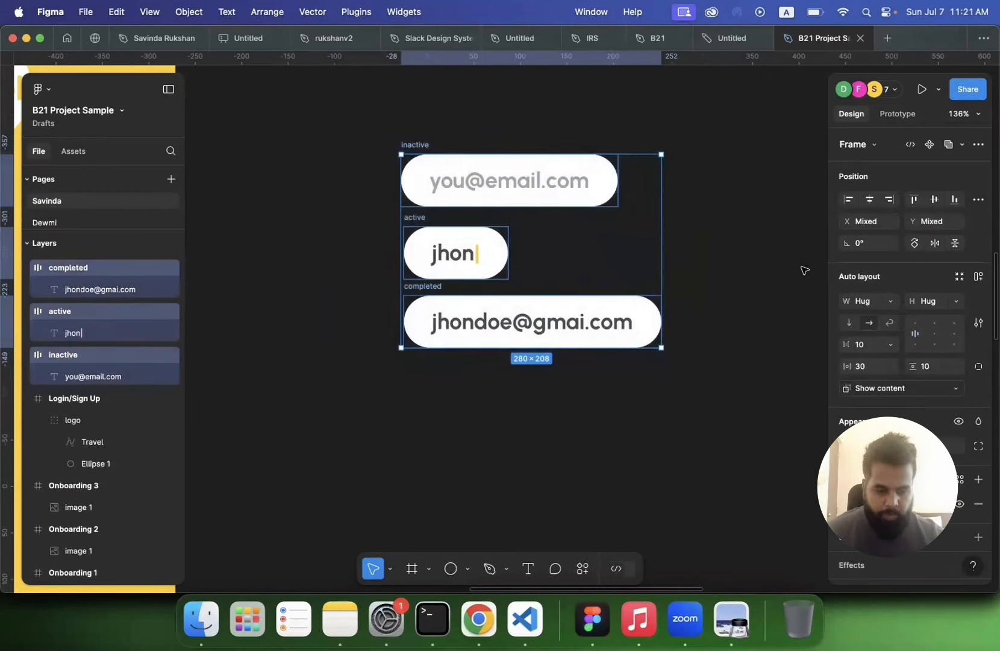
left_click(583, 570)
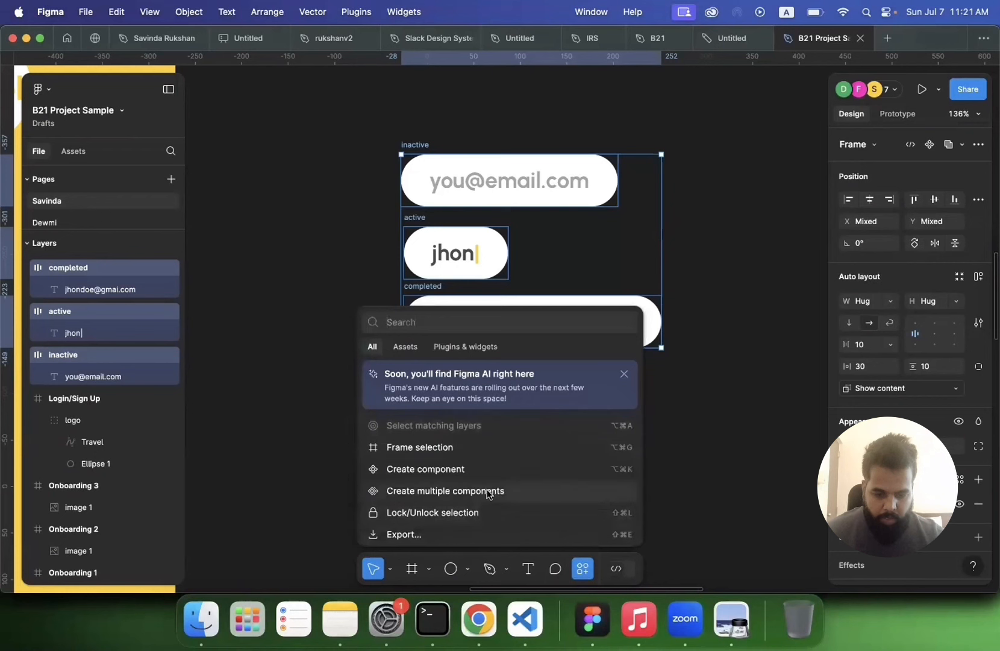
scroll(485, 494, "down", 2)
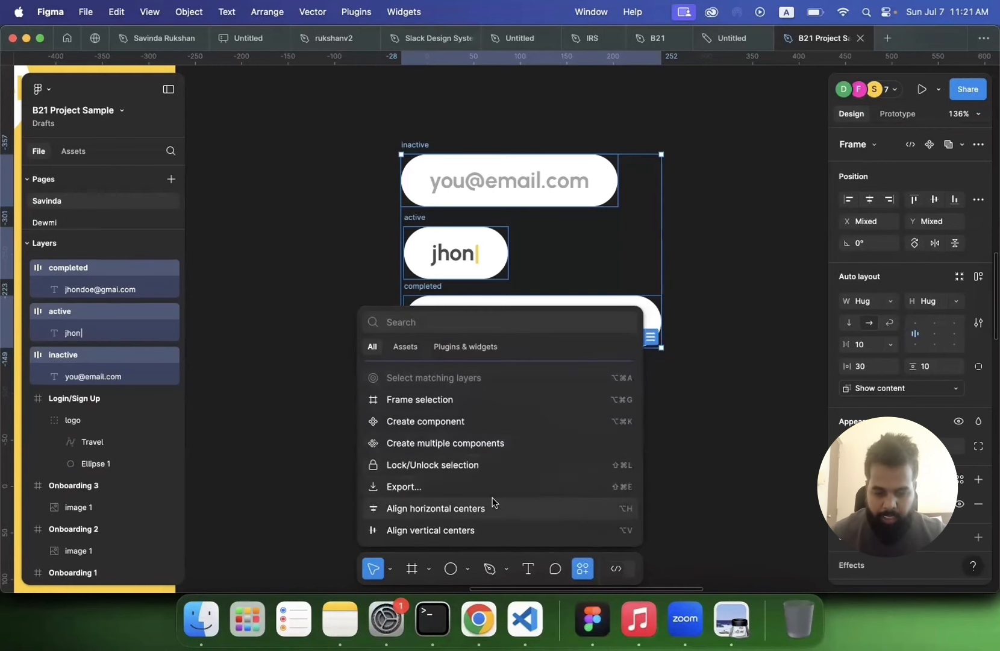
scroll(430, 445, "up", 1)
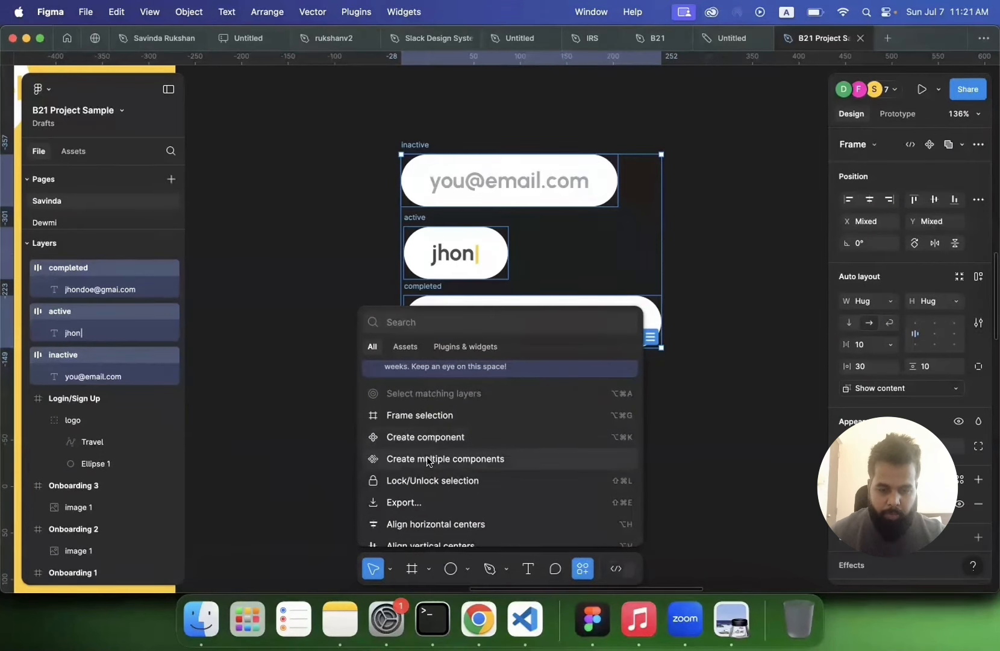
left_click(430, 459)
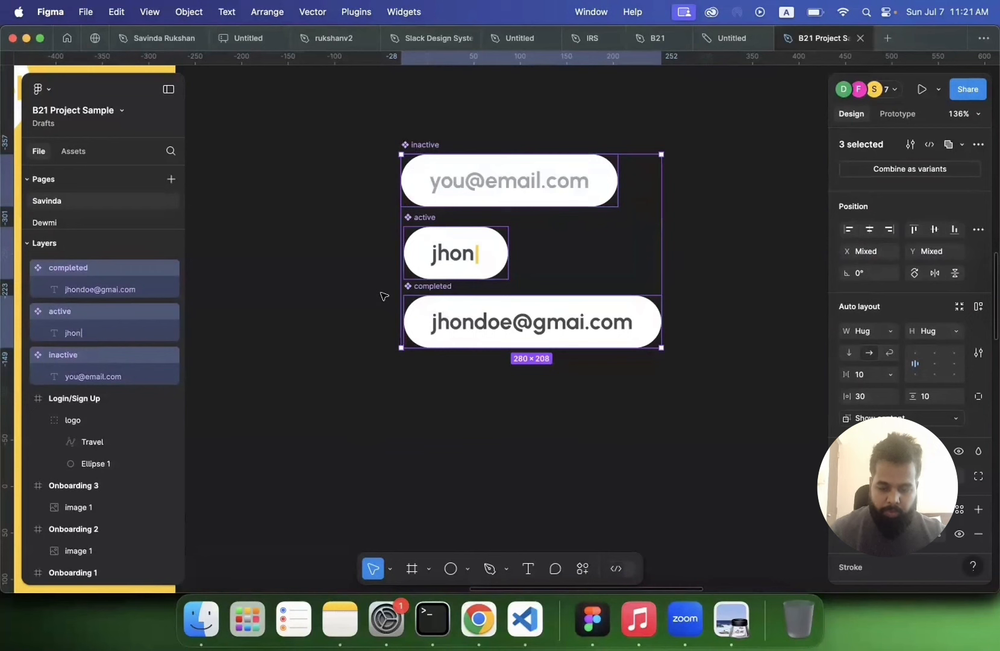
key("super+z")
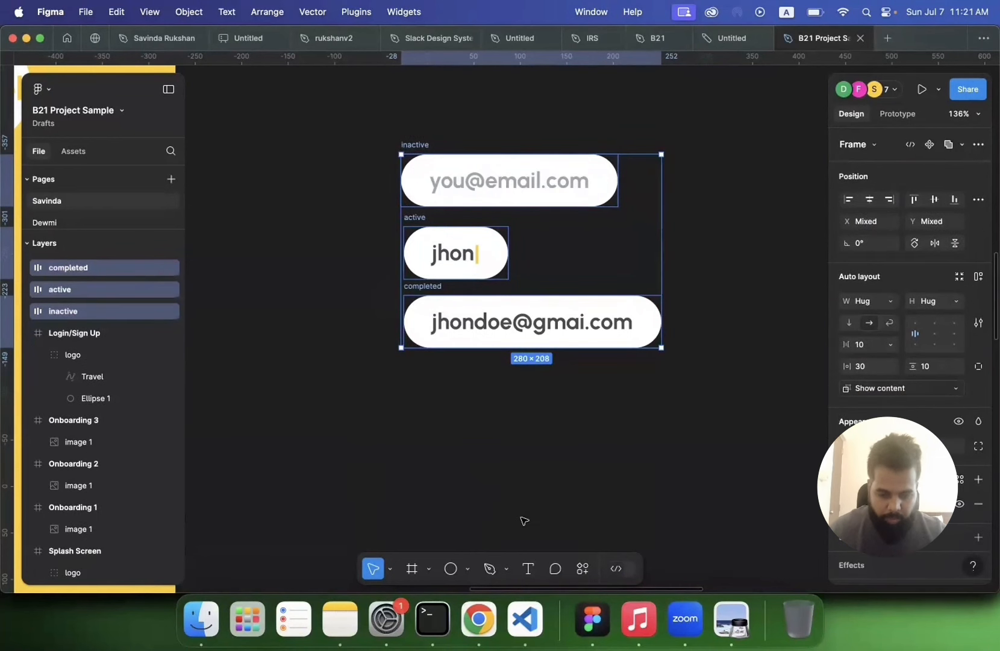
Step: Create a single component from the three selected inputs
left_click(584, 568)
scroll(510, 497, "down", 1)
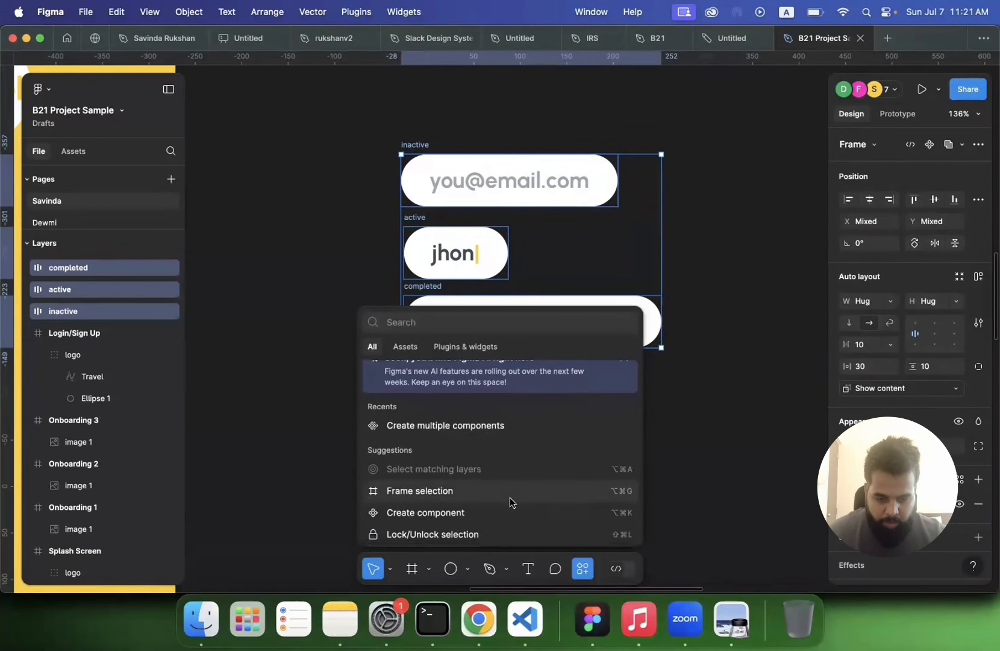
scroll(510, 497, "up", 1)
scroll(509, 497, "down", 1)
scroll(510, 497, "down", 5)
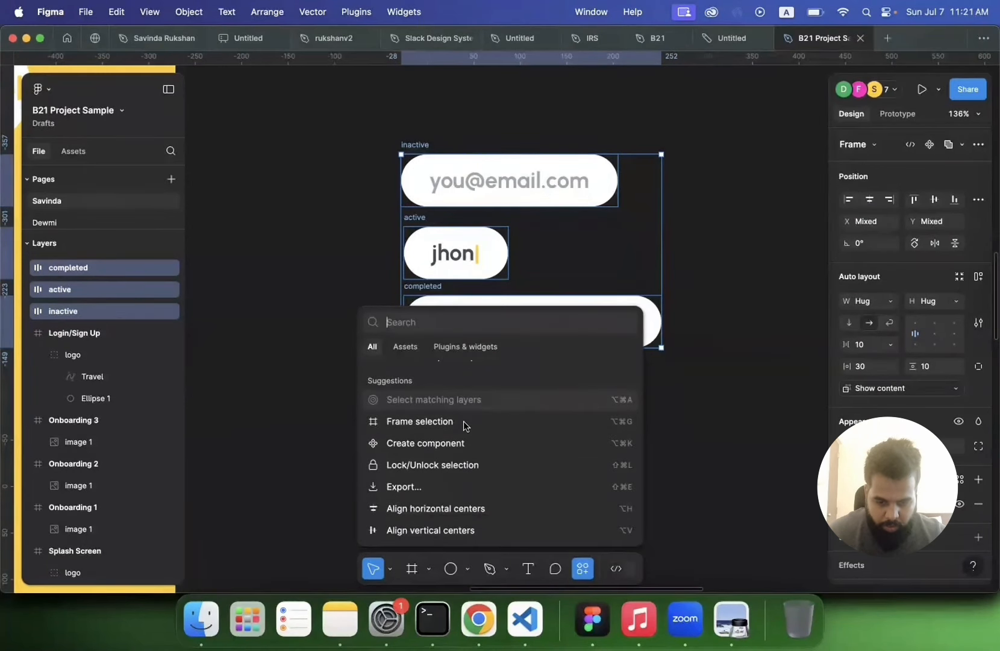
left_click(432, 448)
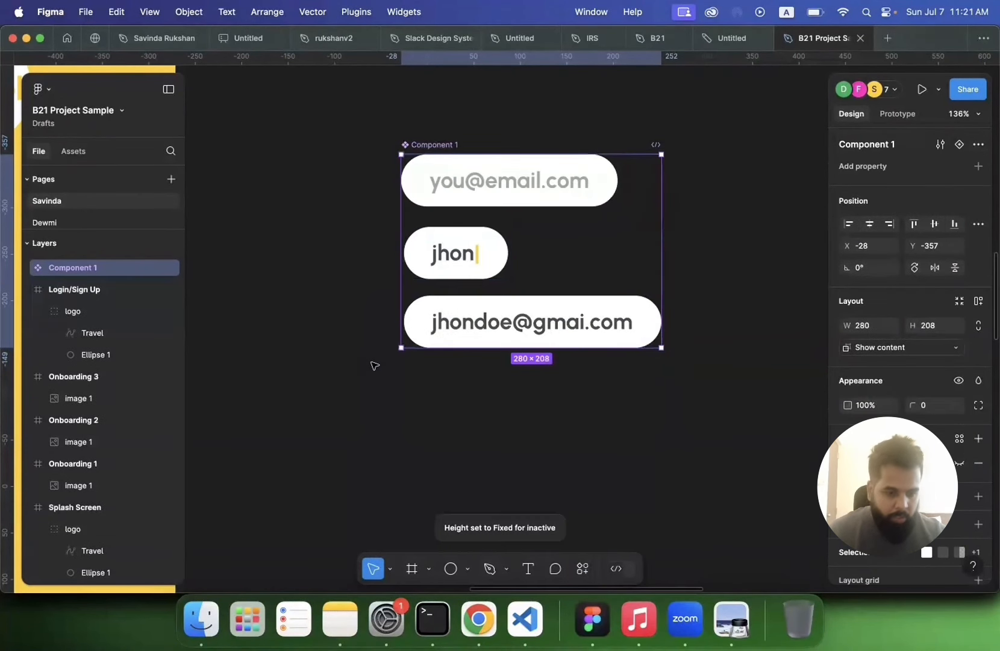
Step: Rename the new component as Input and select each of its inactive, active and completed inputs
double_click(428, 146)
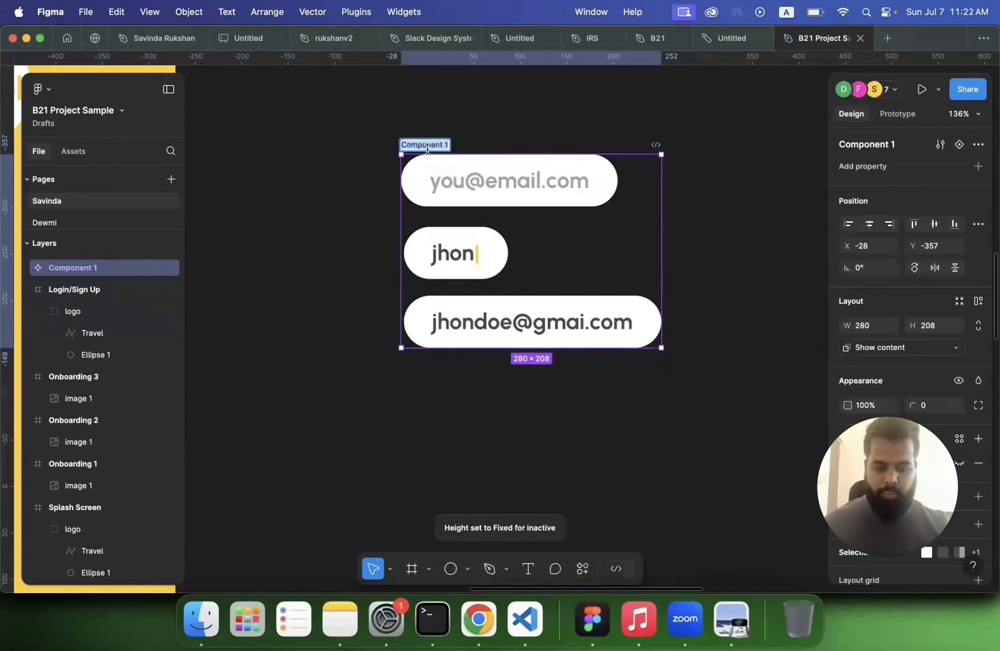
type("Input")
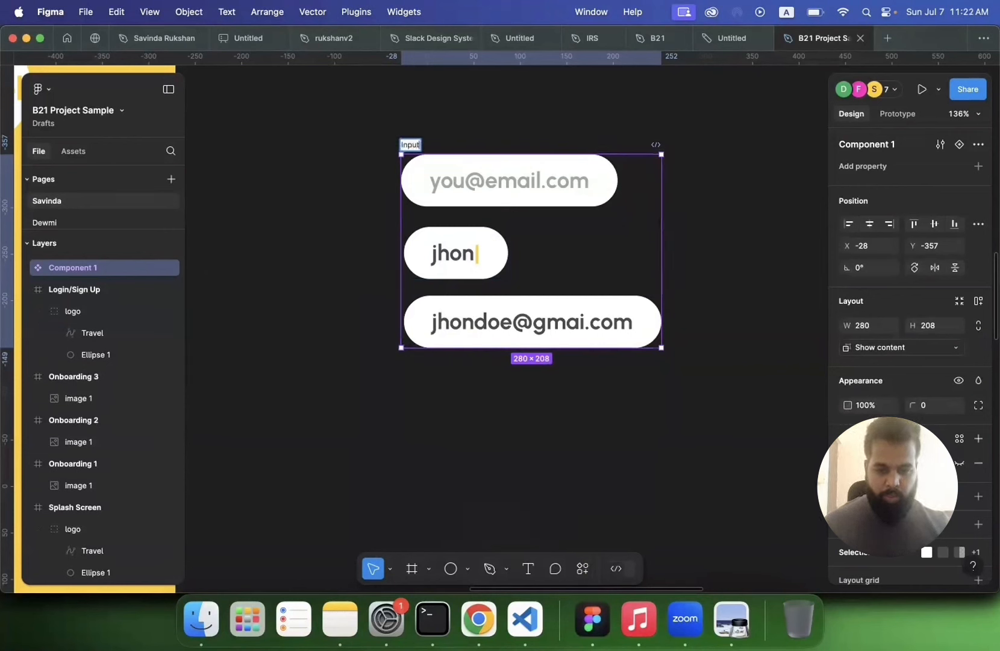
key("Return")
double_click(489, 188)
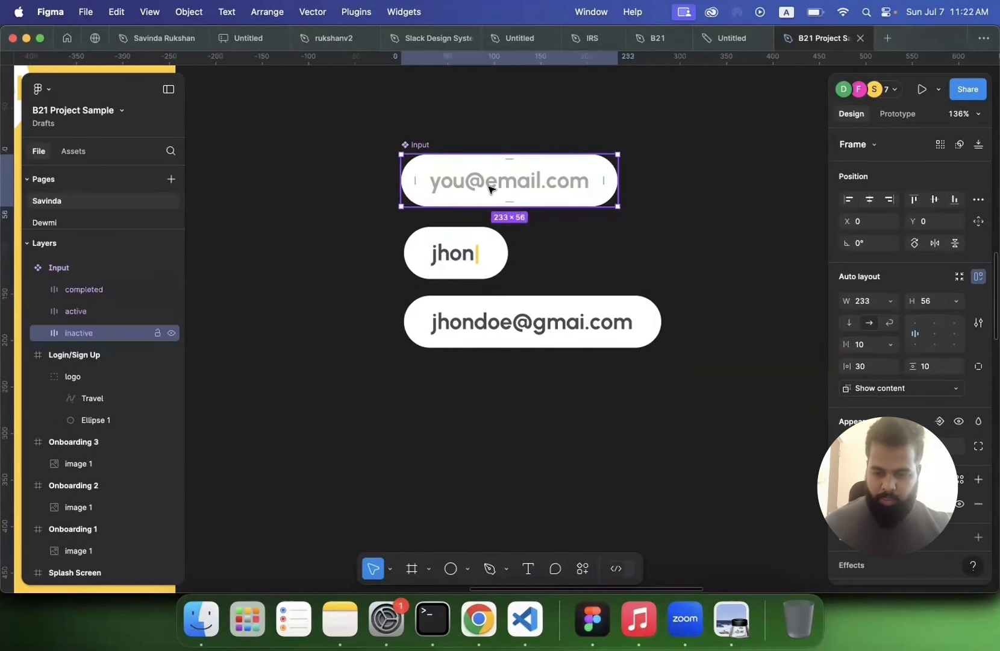
left_click(465, 258)
left_click(456, 322)
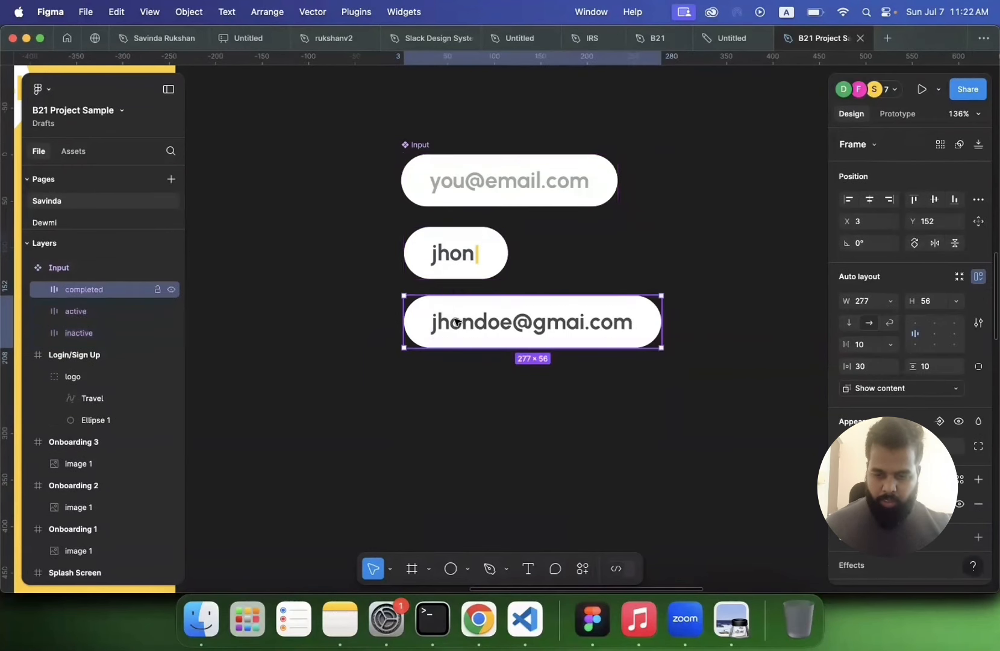
Step: Place an instance of the Input component from the local assets onto the Login/Sign Up screen below the Travel logo
left_click(372, 313)
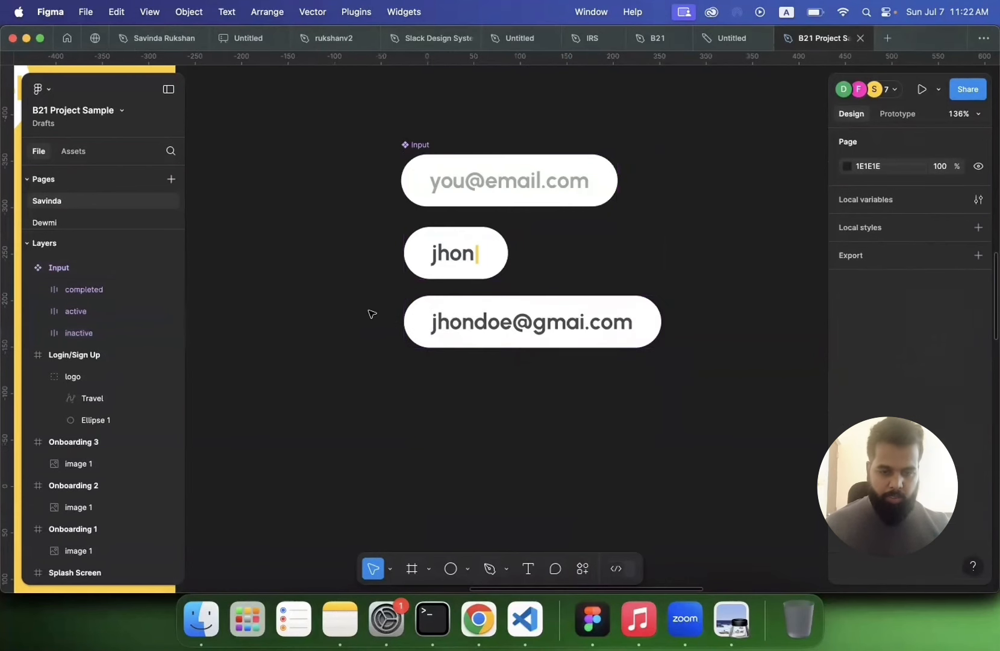
left_click(421, 145)
scroll(420, 147, "down", 5)
scroll(420, 148, "left", 5)
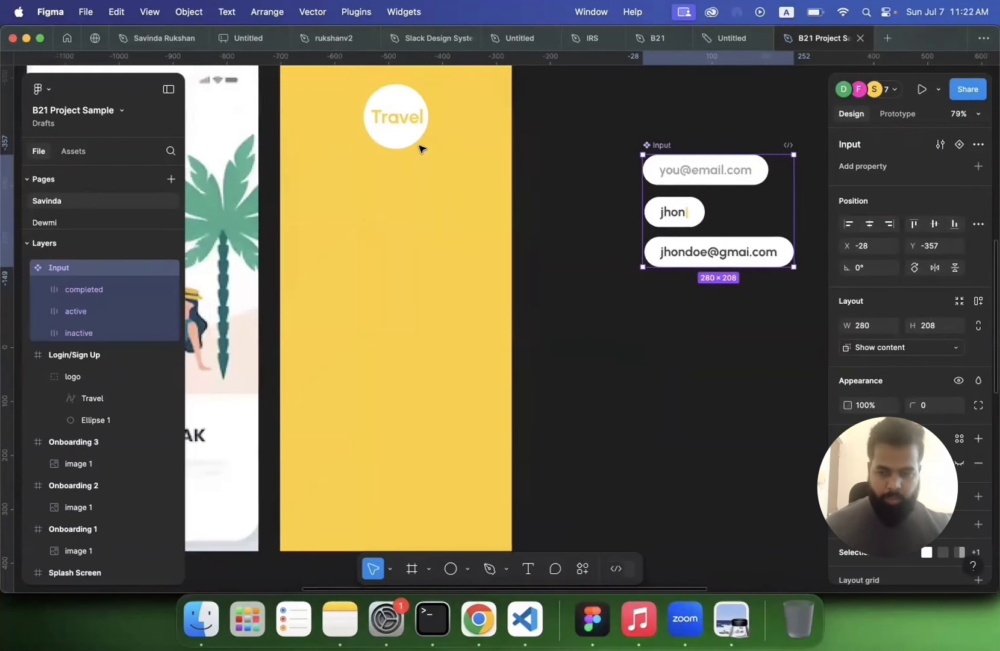
left_click(74, 152)
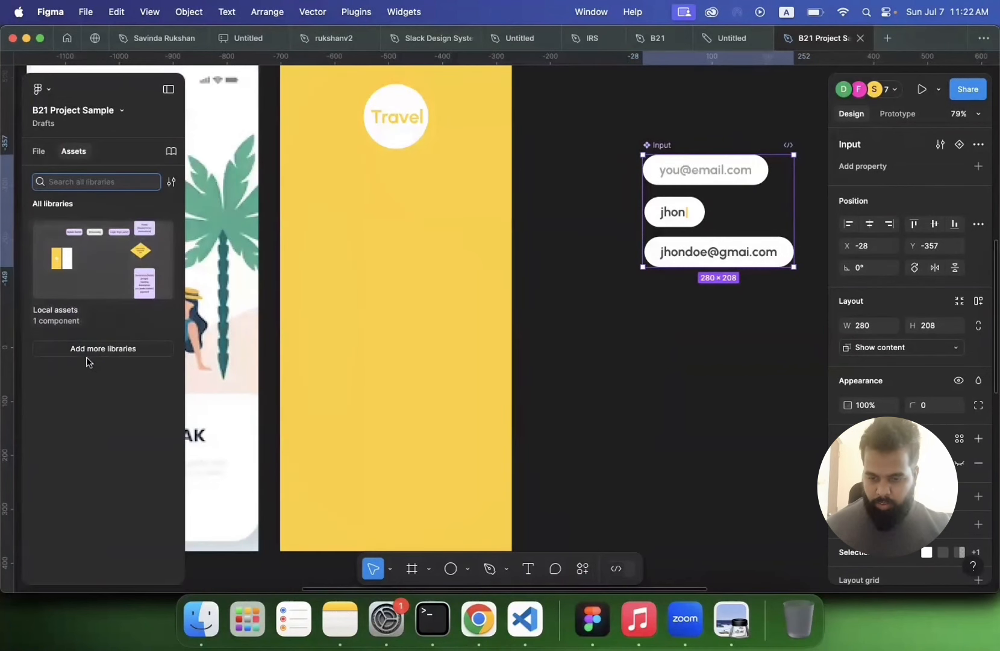
left_click(63, 321)
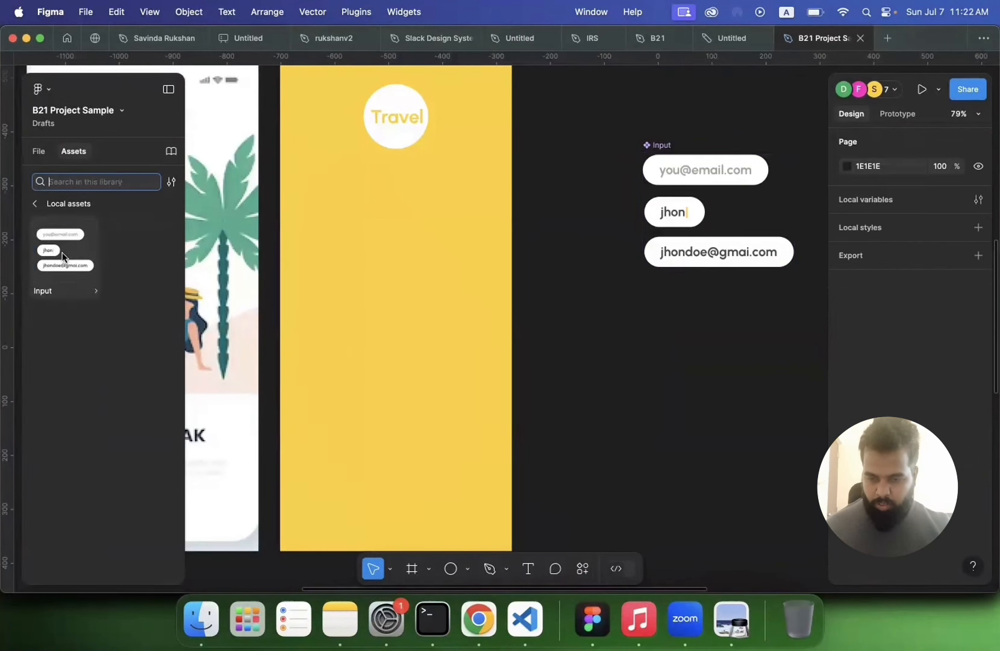
left_click_drag(65, 259, 377, 242)
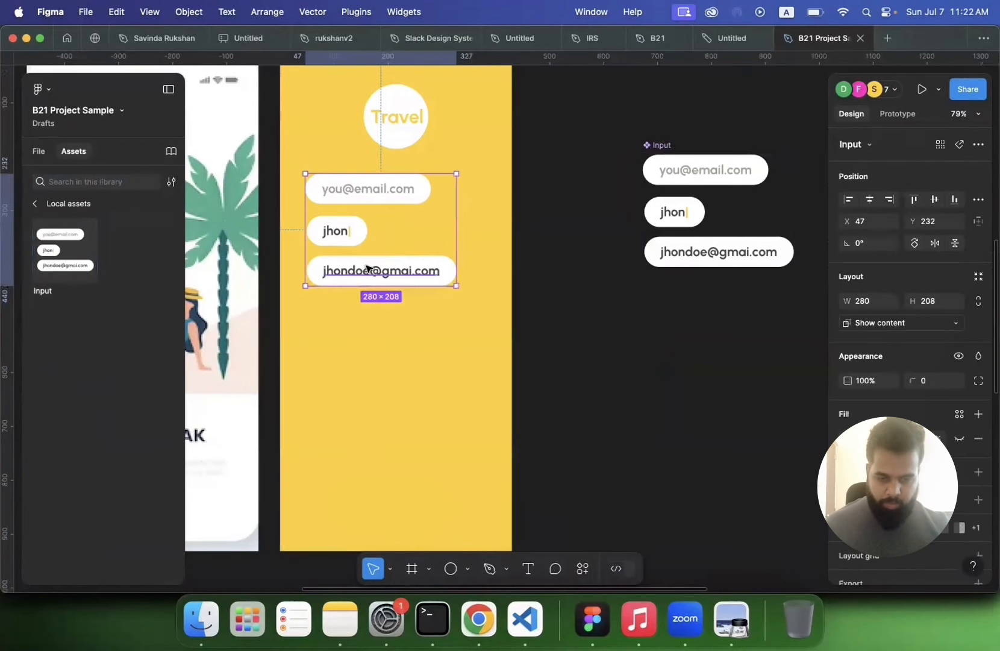
Step: Undo the instance placement and the Input component creation, leaving the three inputs selected
key("super+z")
key("super+z")
key("Escape")
key("super+z")
key("super+z")
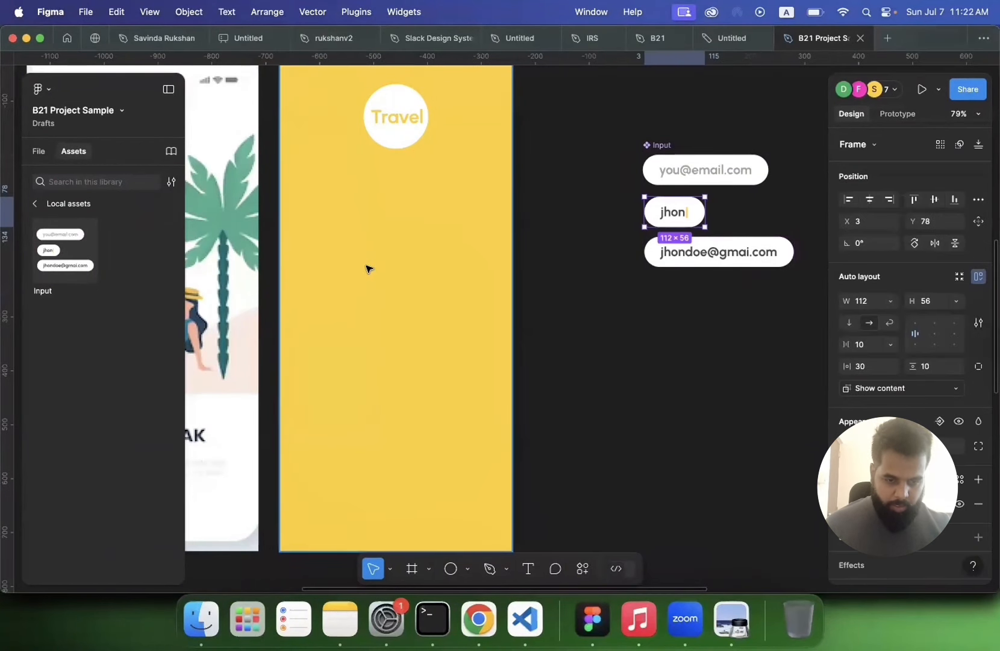
key("super+z")
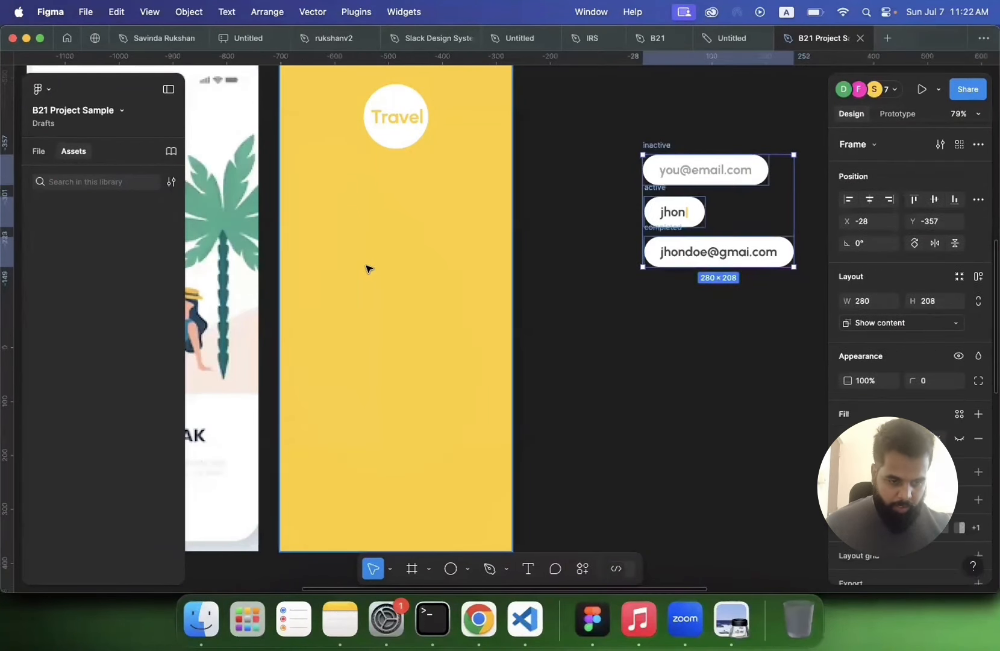
key("super+z")
Step: Create a component set from the three selected inputs using the Create component set action
scroll(658, 312, "right", 5)
scroll(658, 312, "down", 2)
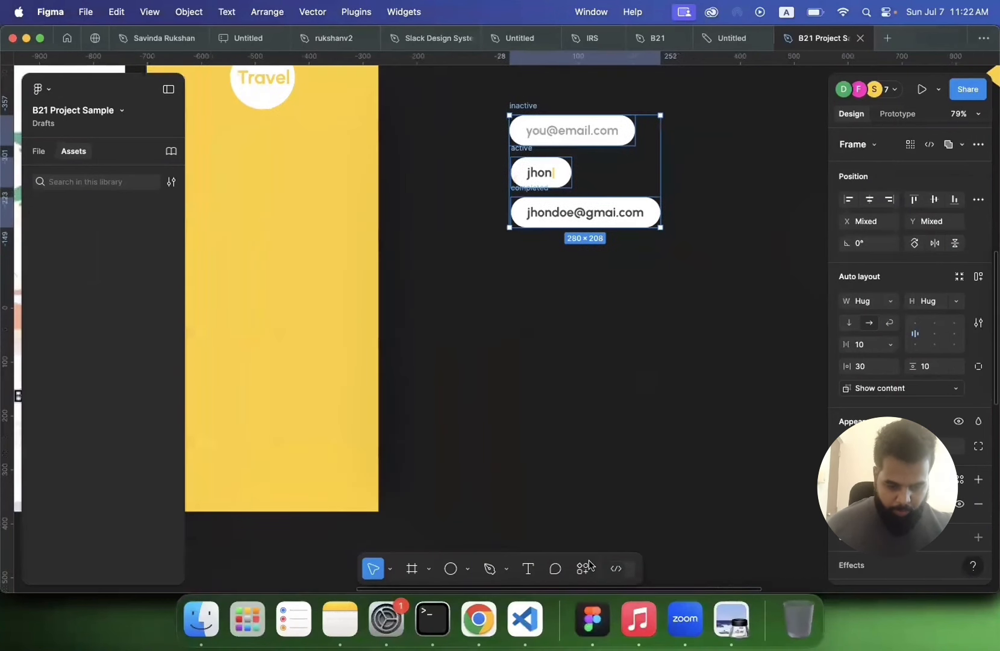
left_click(583, 569)
scroll(480, 463, "down", 3)
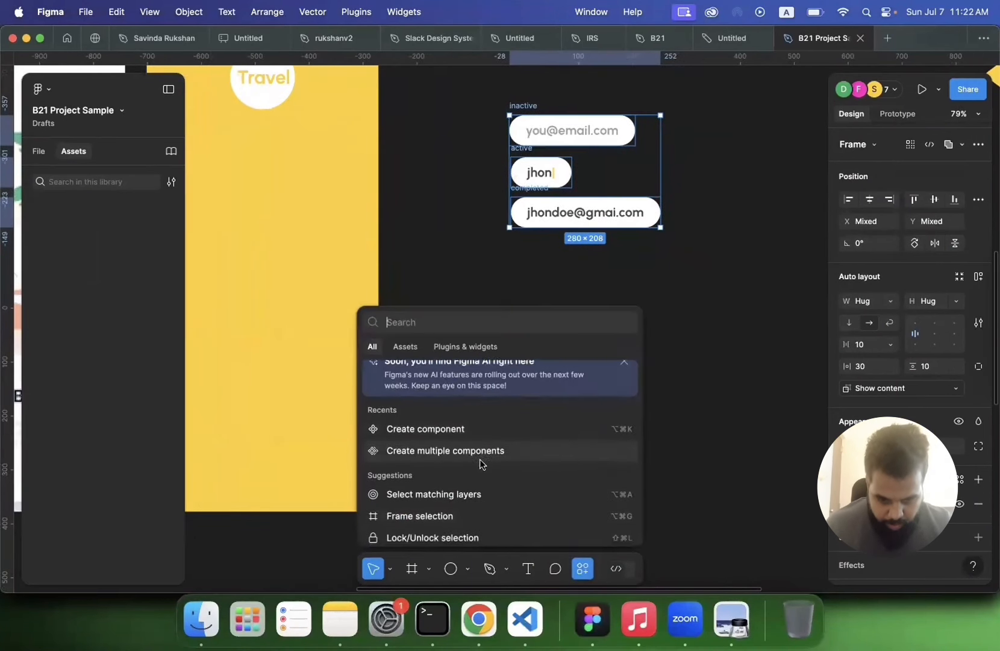
scroll(480, 463, "up", 3)
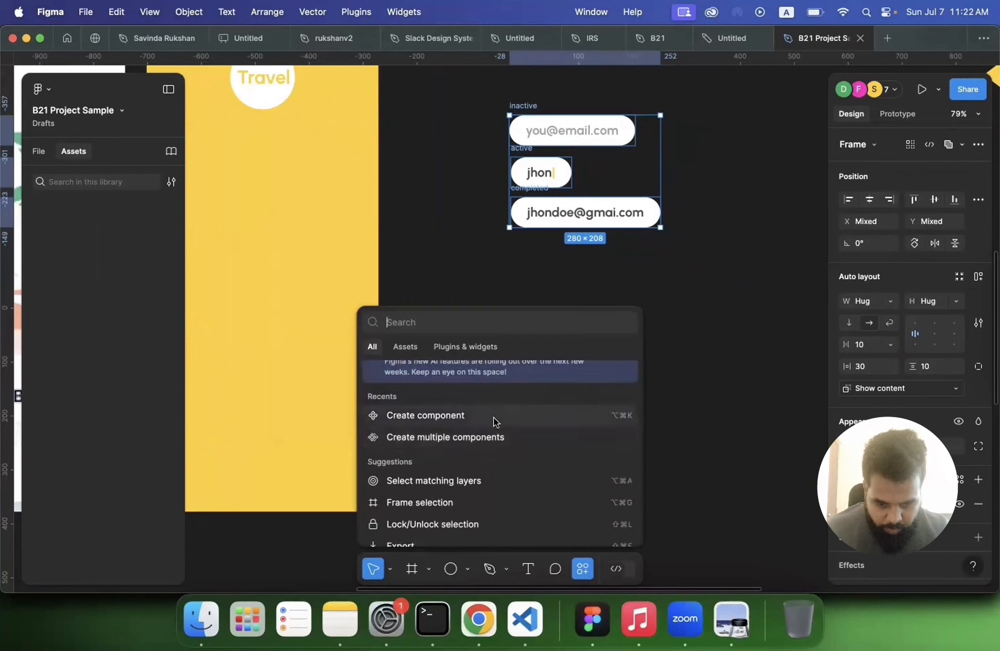
scroll(494, 418, "up", 2)
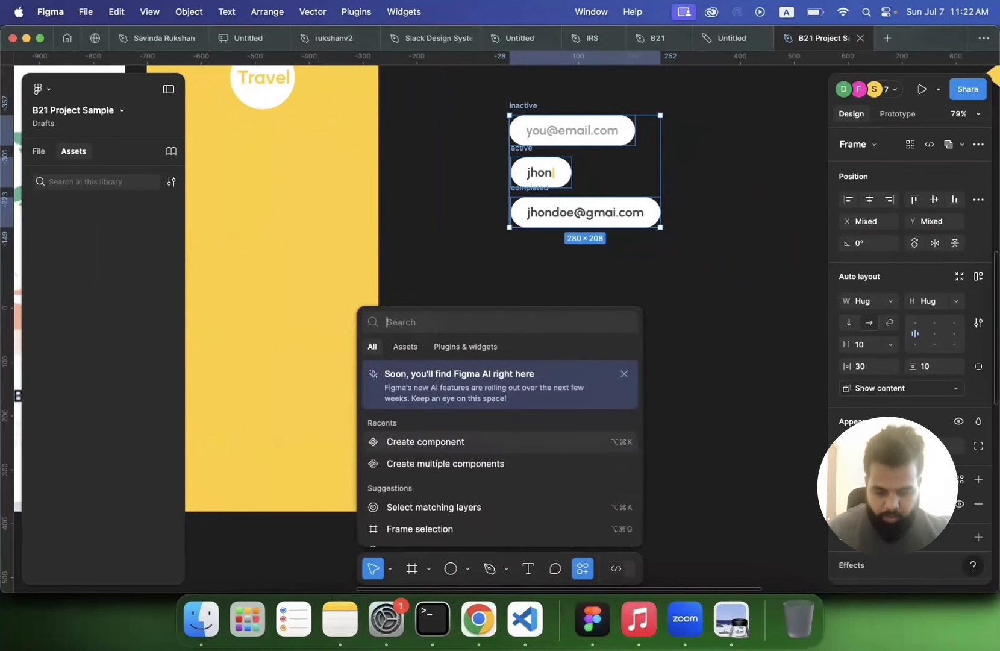
type("componet s")
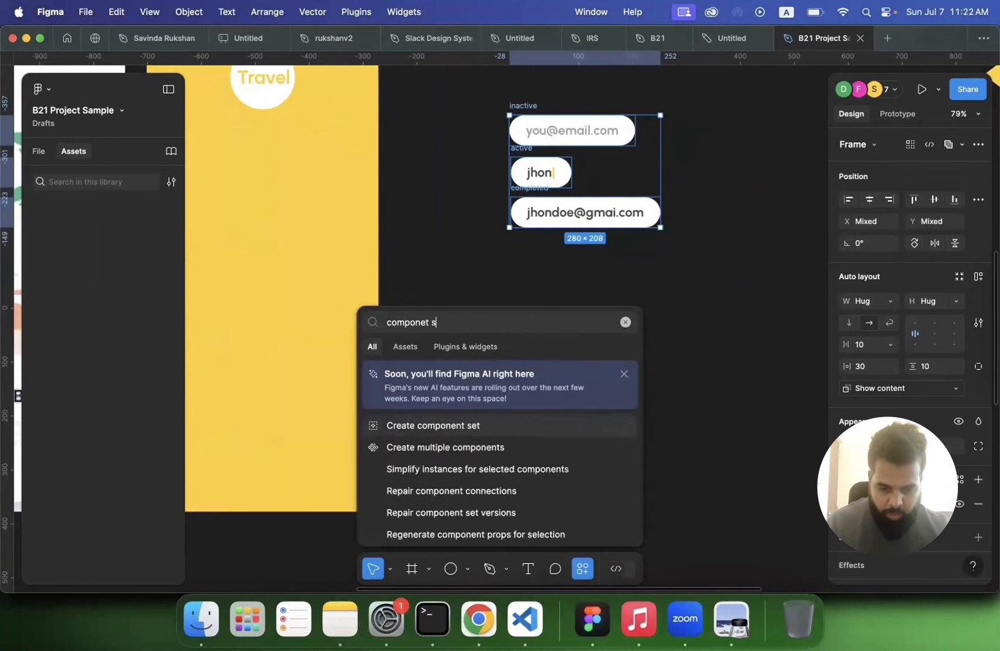
type("e")
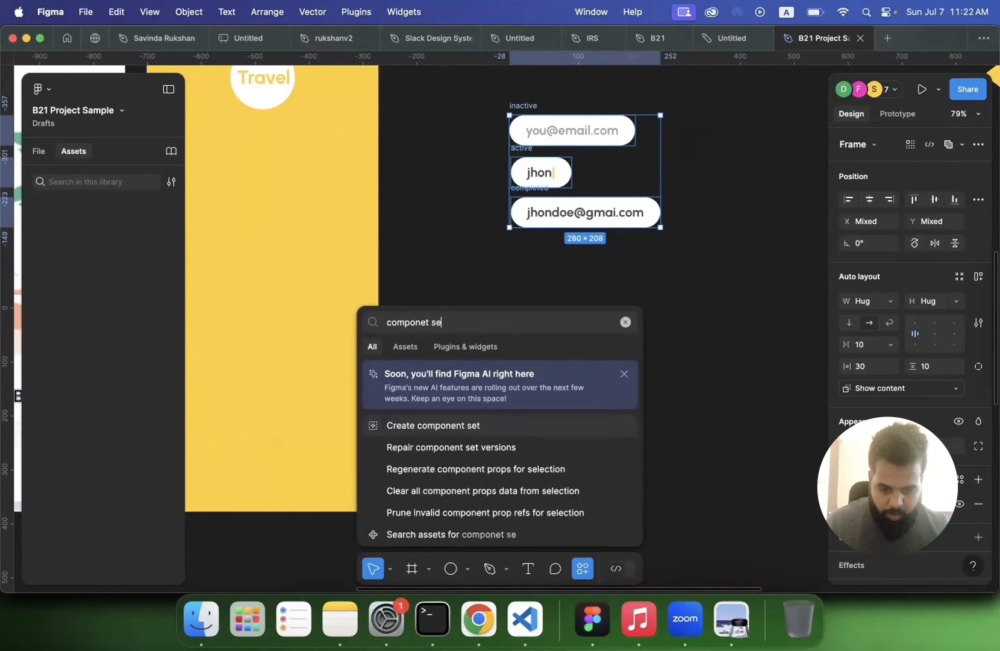
left_click(420, 429)
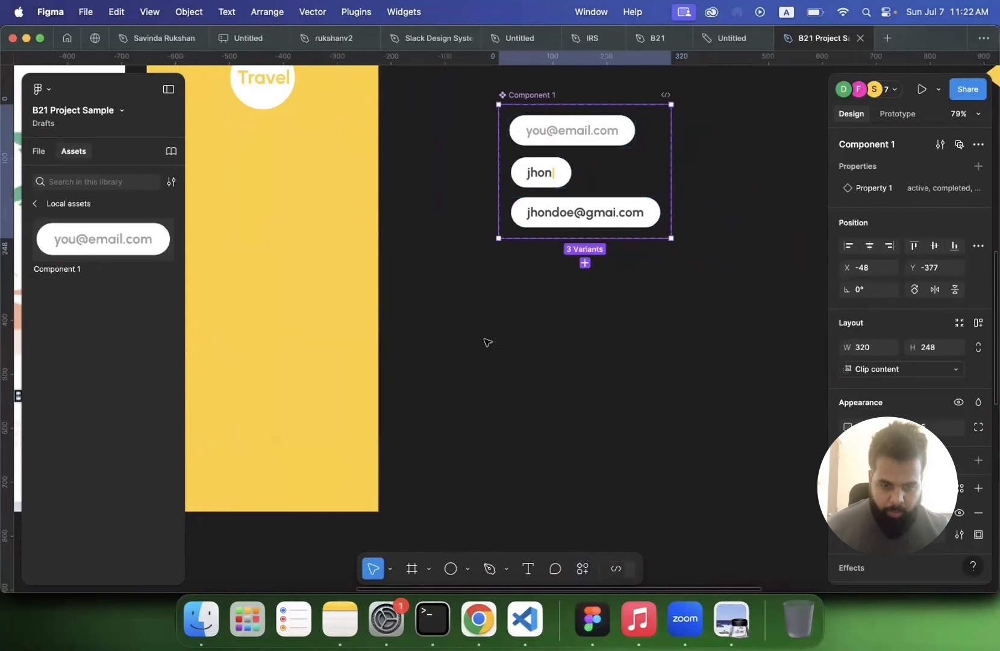
Step: Rename the new component set as input
scroll(486, 342, "up", 2)
double_click(561, 162)
key("BackSpace")
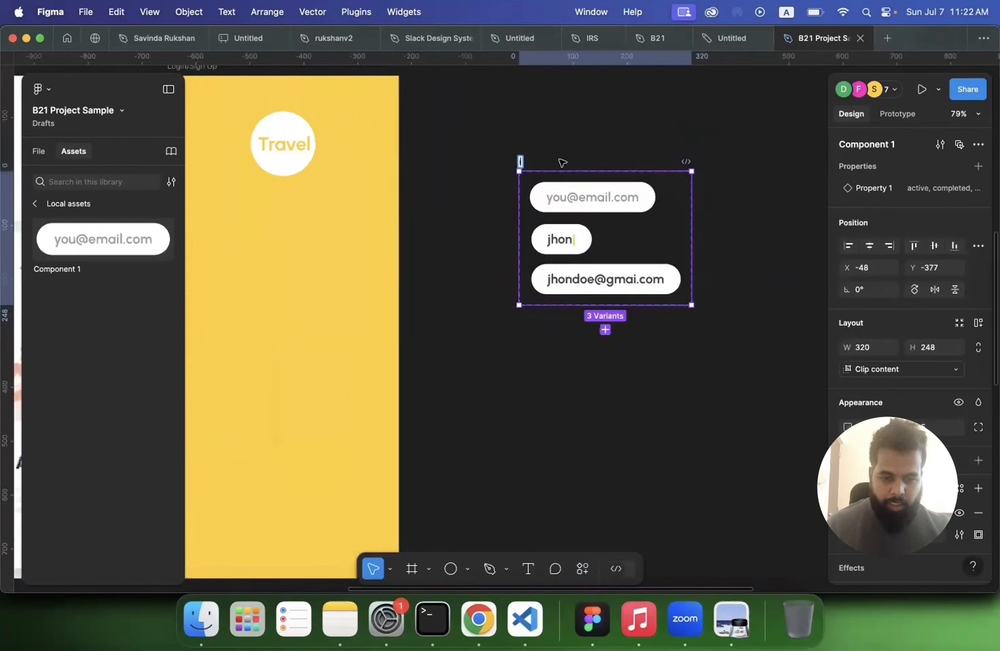
type("input")
key("Return")
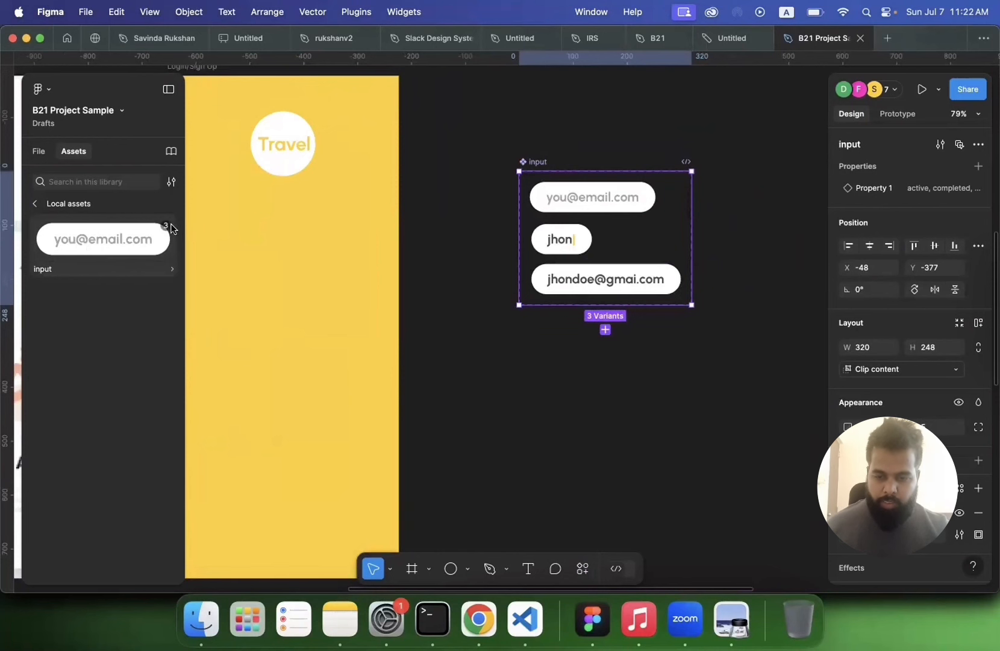
Step: Place an input instance below the Travel logo on the Login/Sign Up screen and review its variant options
mouse_move(166, 229)
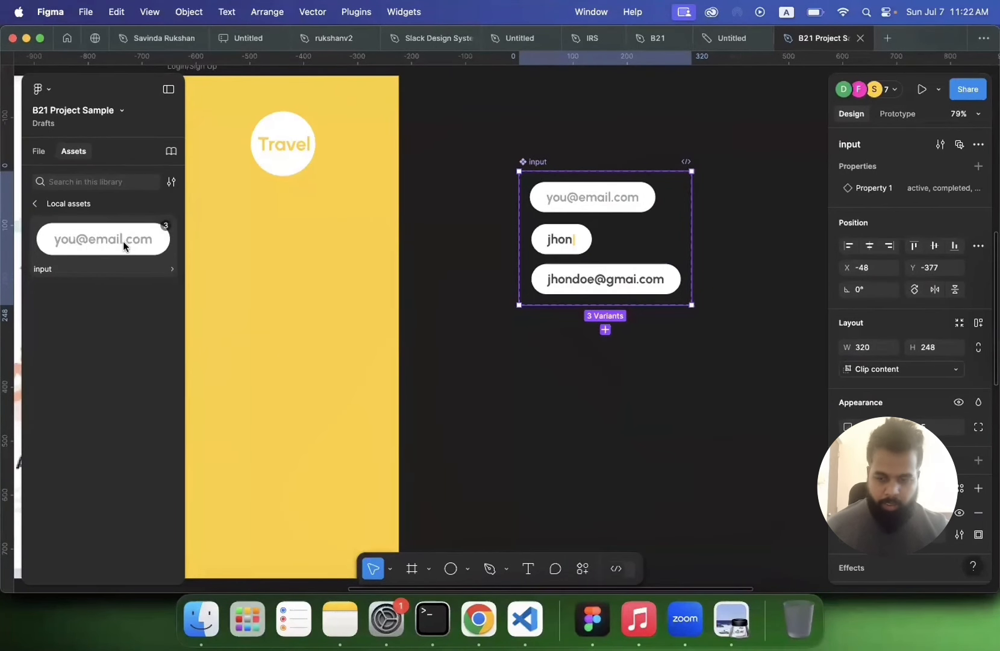
left_click_drag(123, 240, 307, 237)
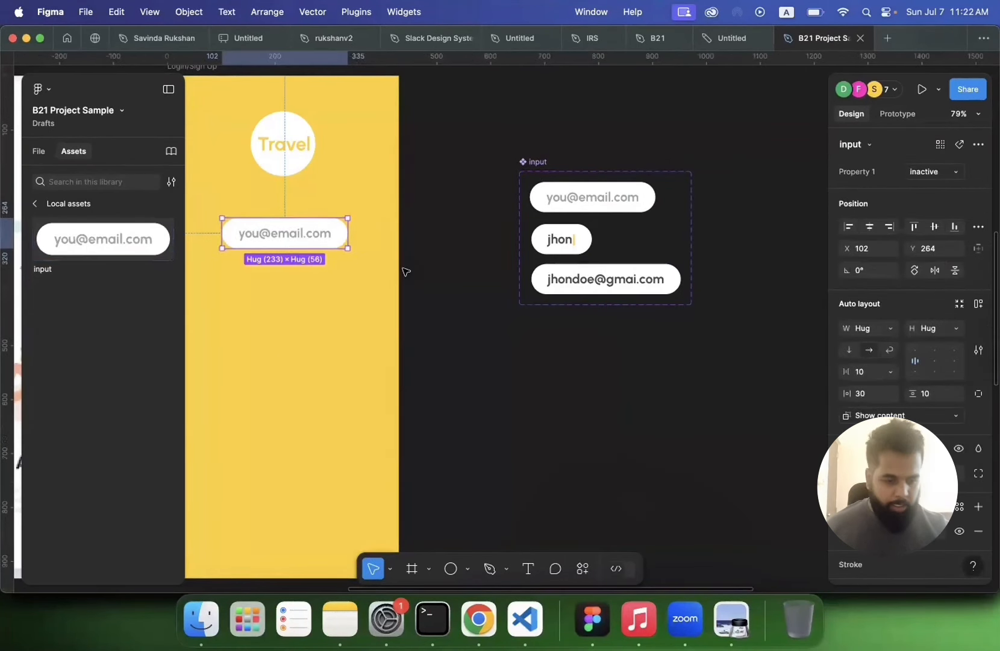
scroll(867, 338, "down", 1)
scroll(880, 469, "down", 2)
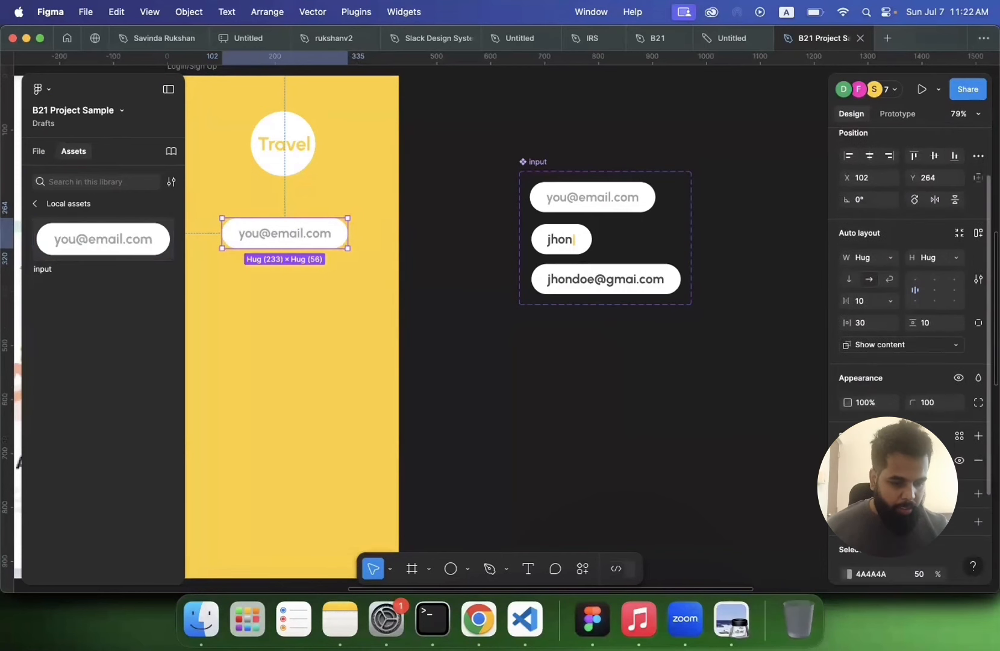
scroll(879, 470, "up", 3)
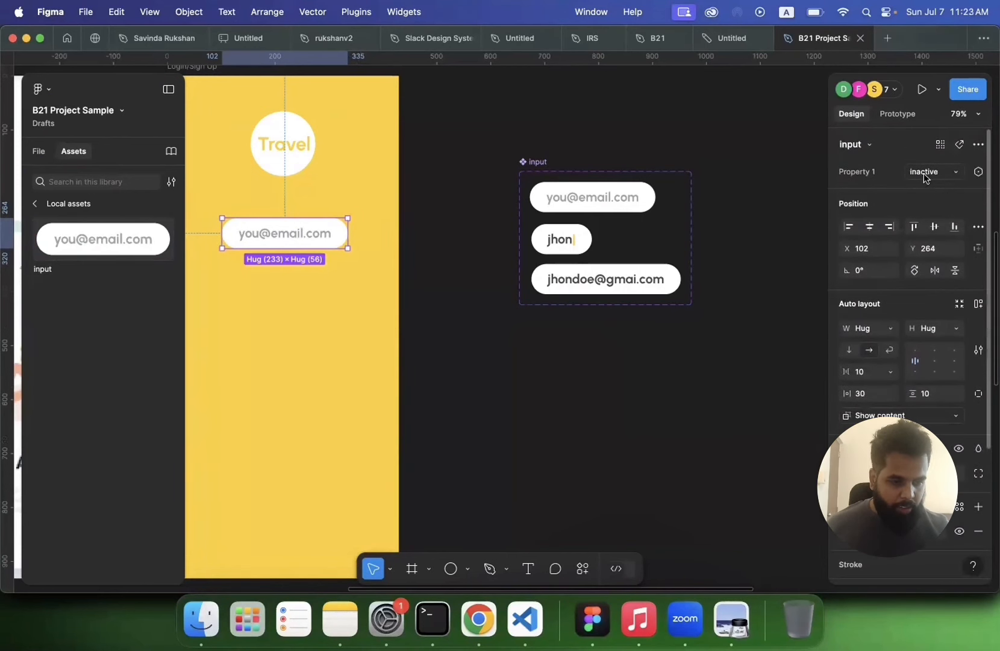
left_click(953, 173)
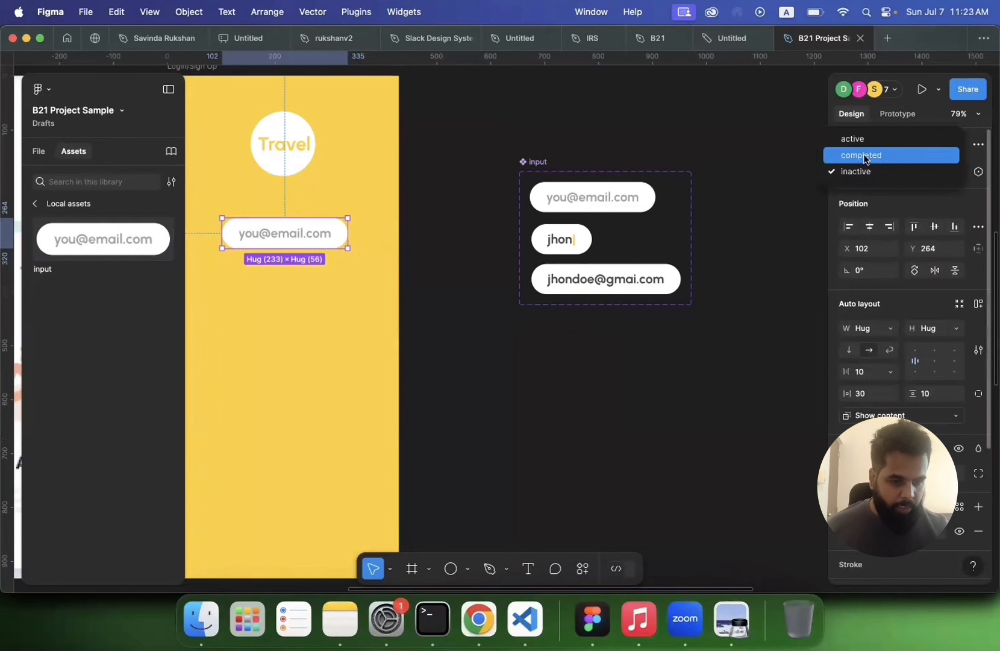
left_click(780, 269)
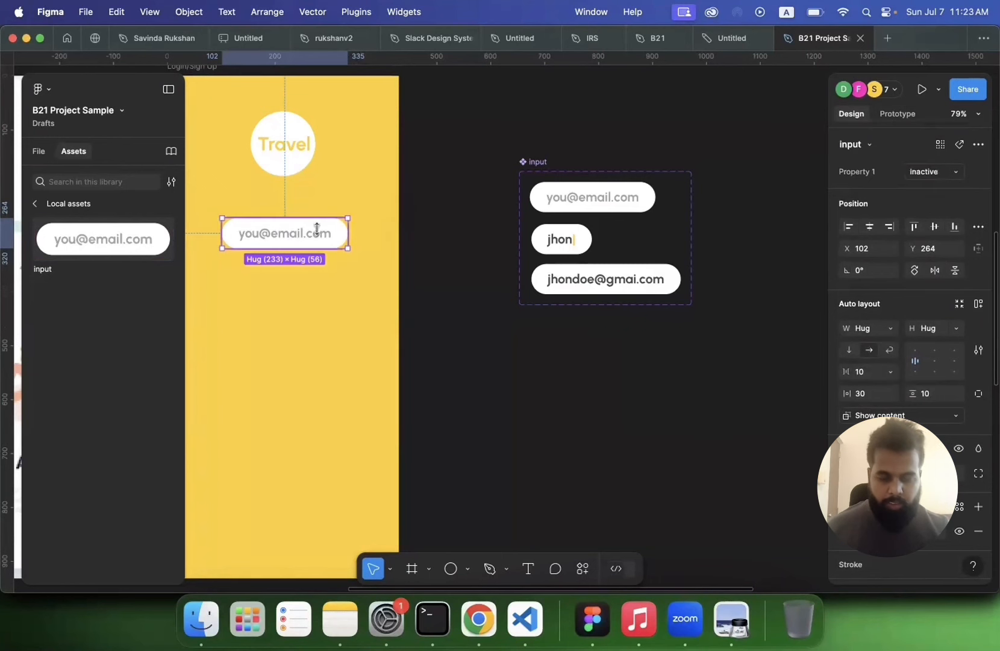
scroll(283, 238, "left", 3)
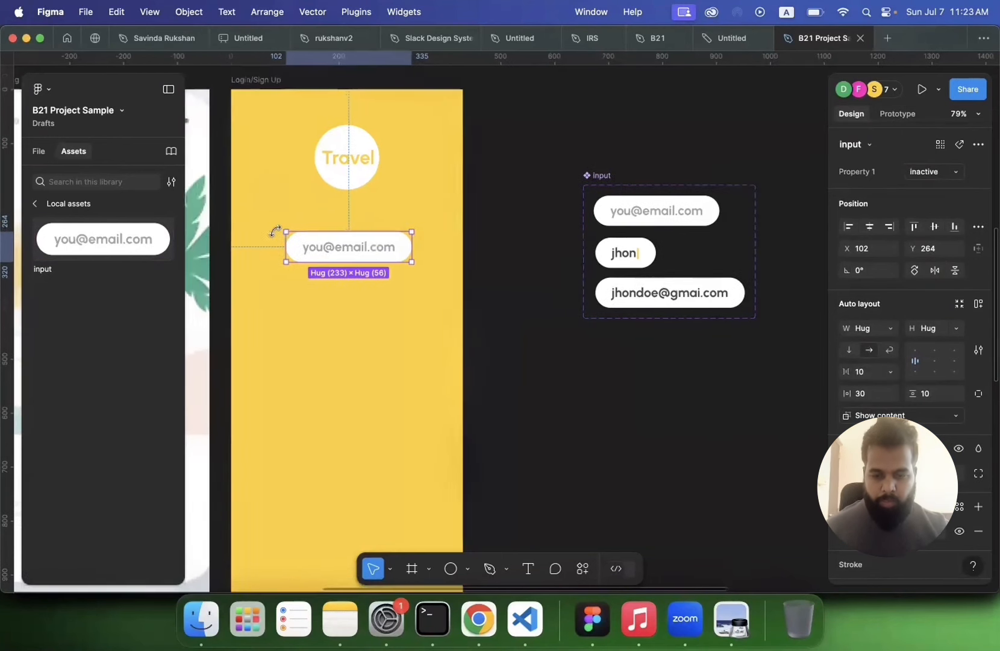
double_click(311, 251)
left_click(500, 297)
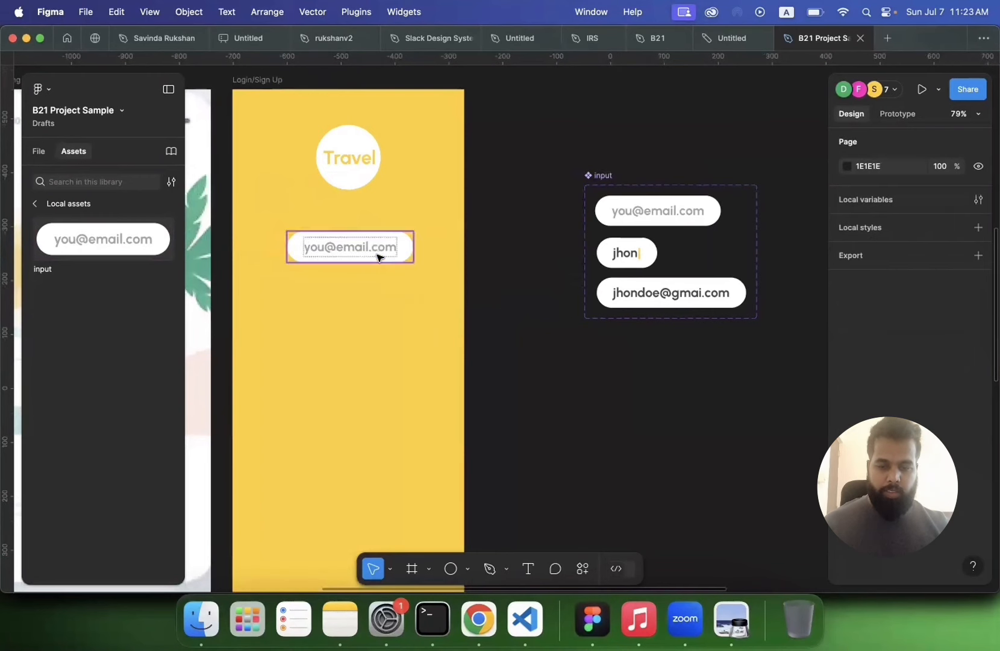
left_click(380, 254)
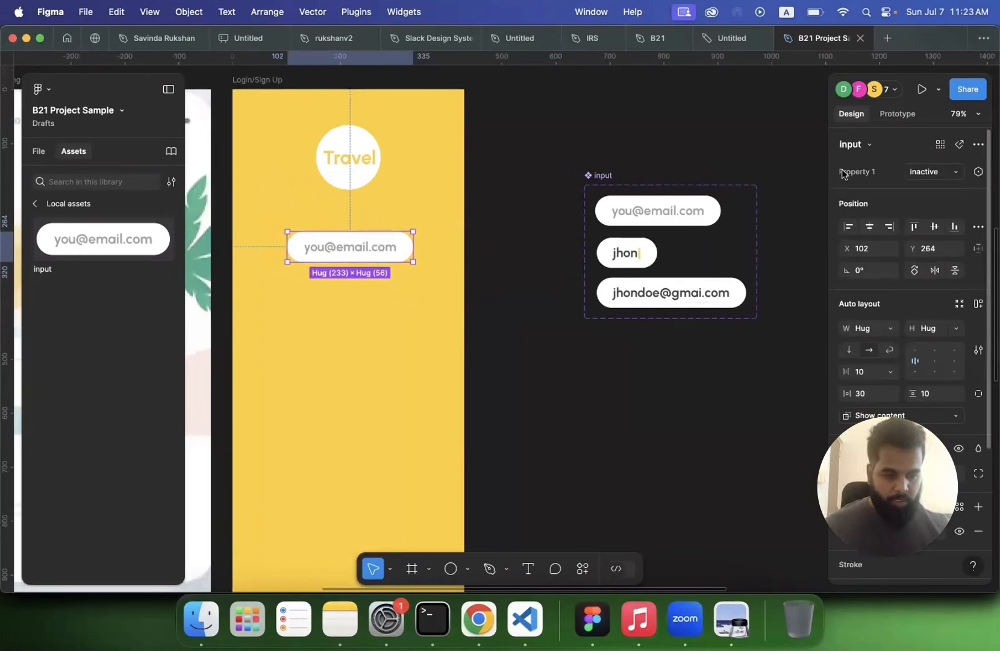
Step: Rename the input component set's variant property as state
left_click(591, 171)
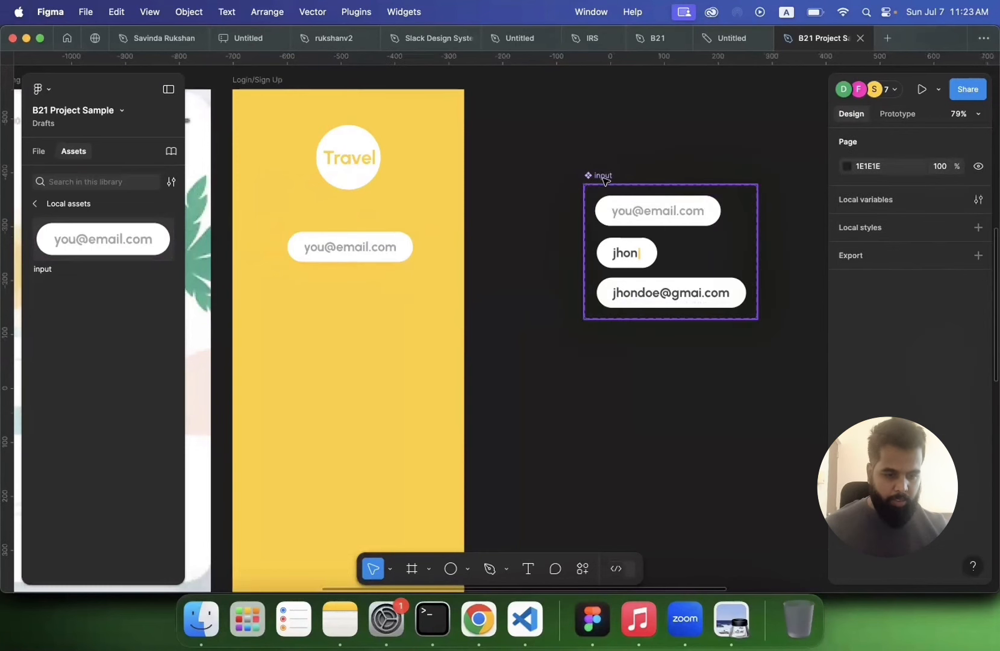
left_click(596, 175)
type("state")
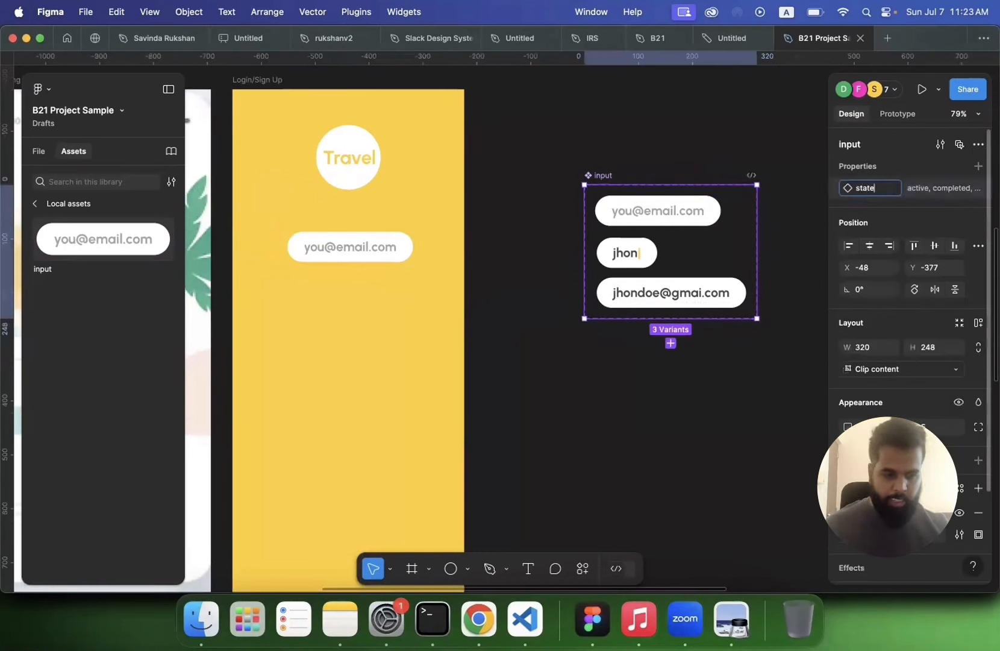
key("Return")
Step: Duplicate the email input instance just below itself on the Login/Sign Up screen
left_click(585, 338)
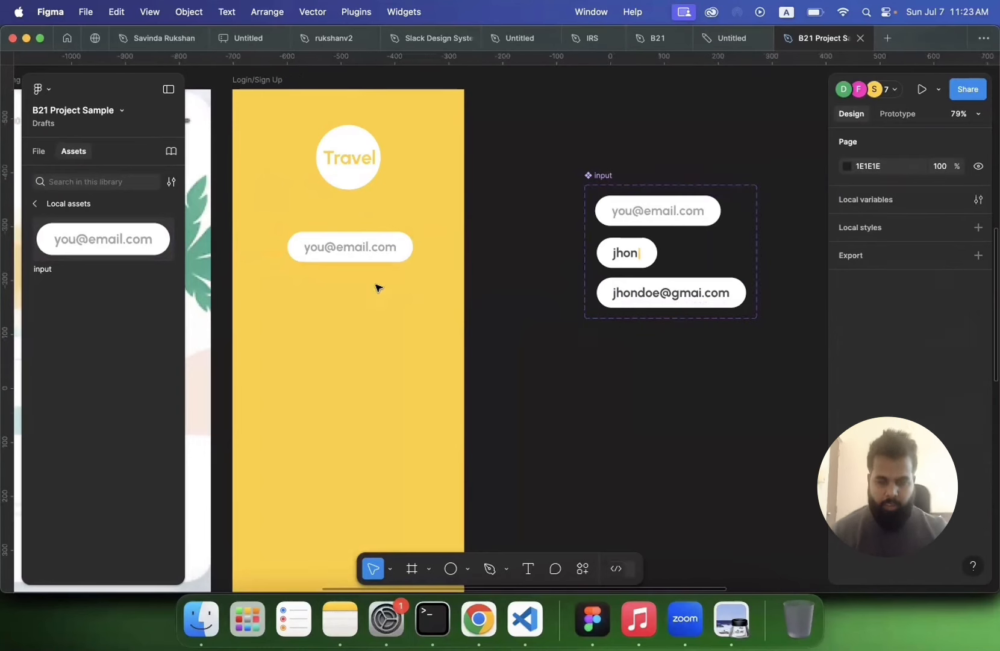
scroll(363, 276, "left", 3)
left_click(397, 246)
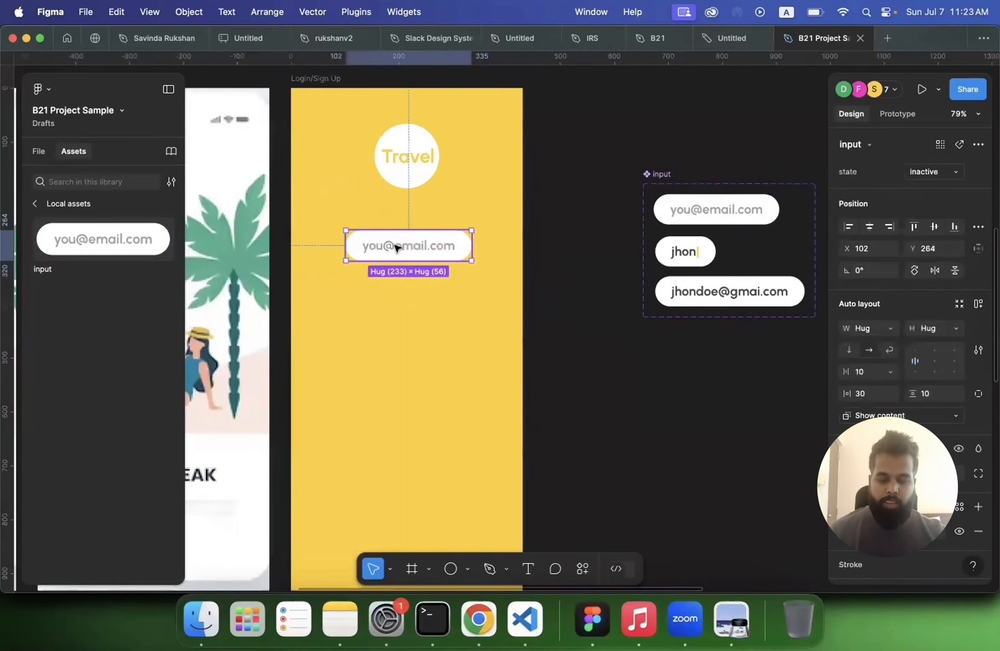
left_click_drag(396, 247, 406, 299)
Step: Change the duplicated input's placeholder text to password
double_click(405, 298)
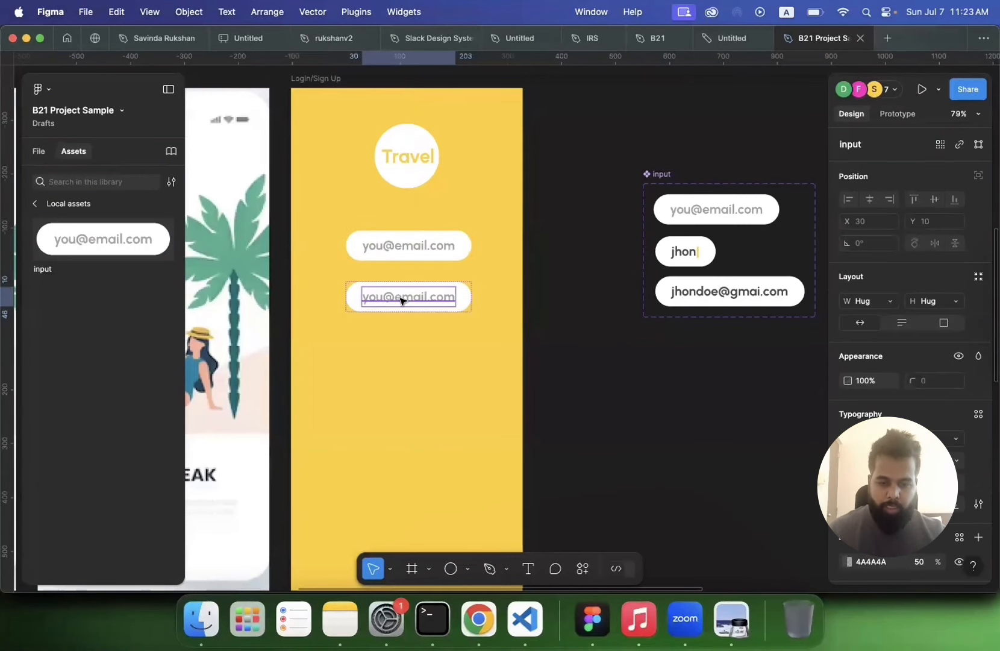
double_click(401, 298)
type("pas")
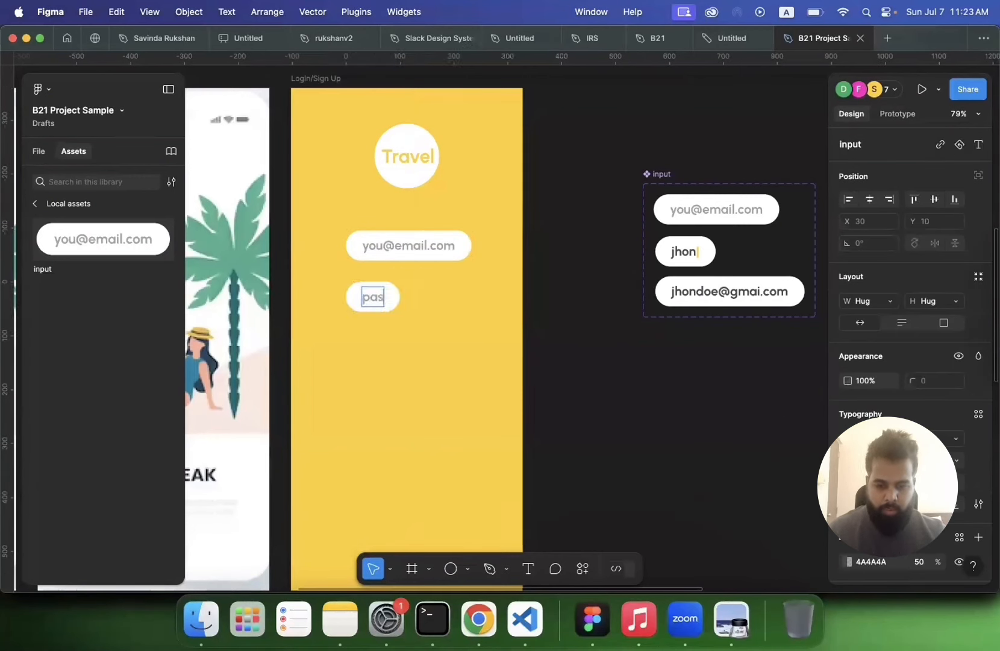
type("sword")
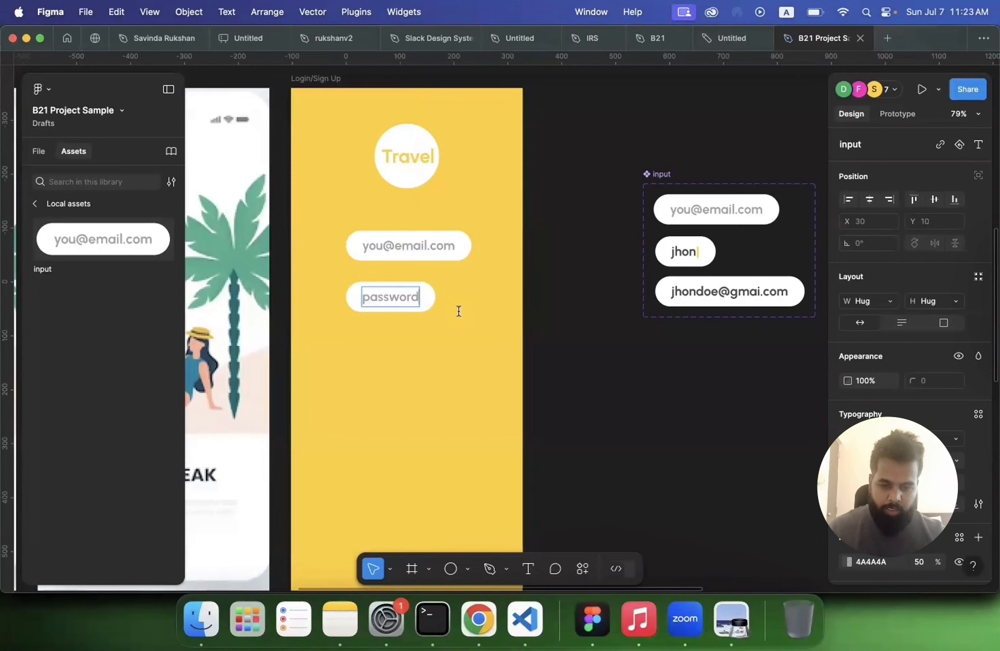
left_click(575, 356)
Step: Wrap the email and password inputs on the Login/Sign Up screen in a new frame
scroll(576, 356, "down", 5)
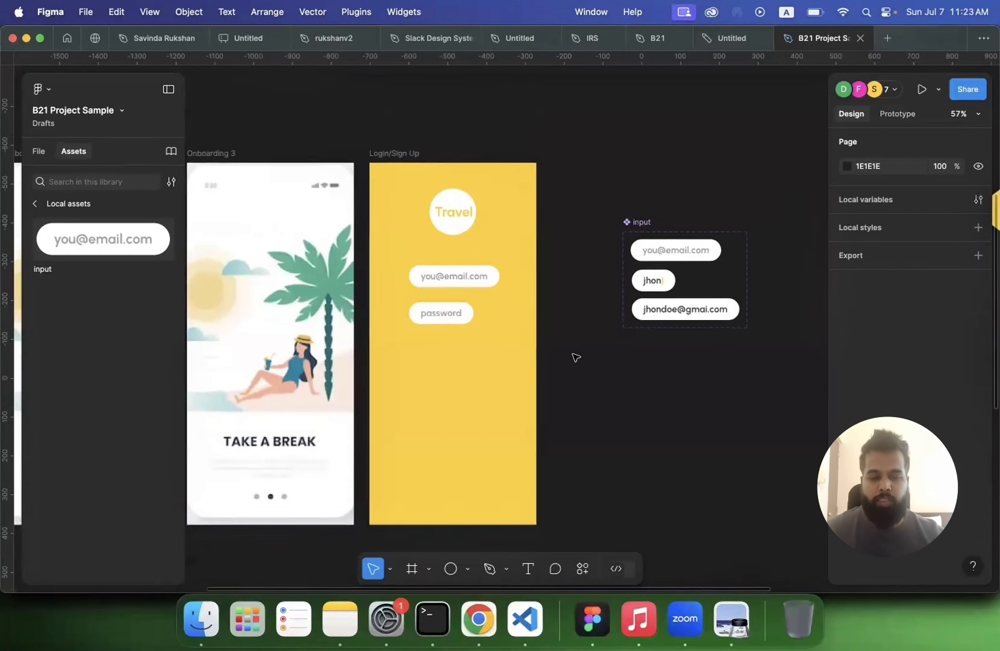
left_click(430, 258)
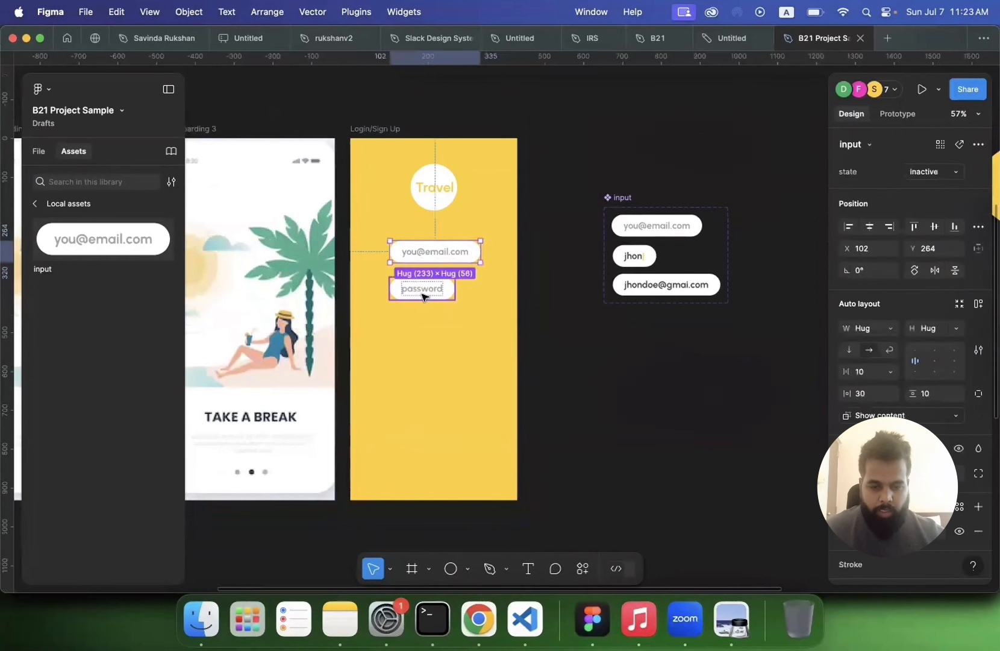
left_click(424, 292, "shift")
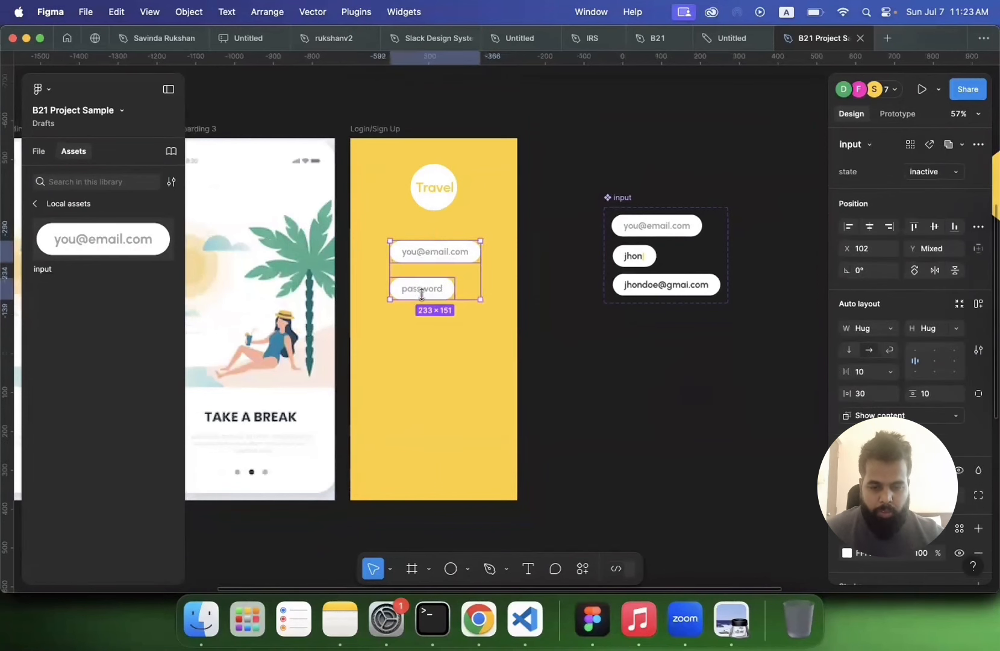
right_click(413, 251)
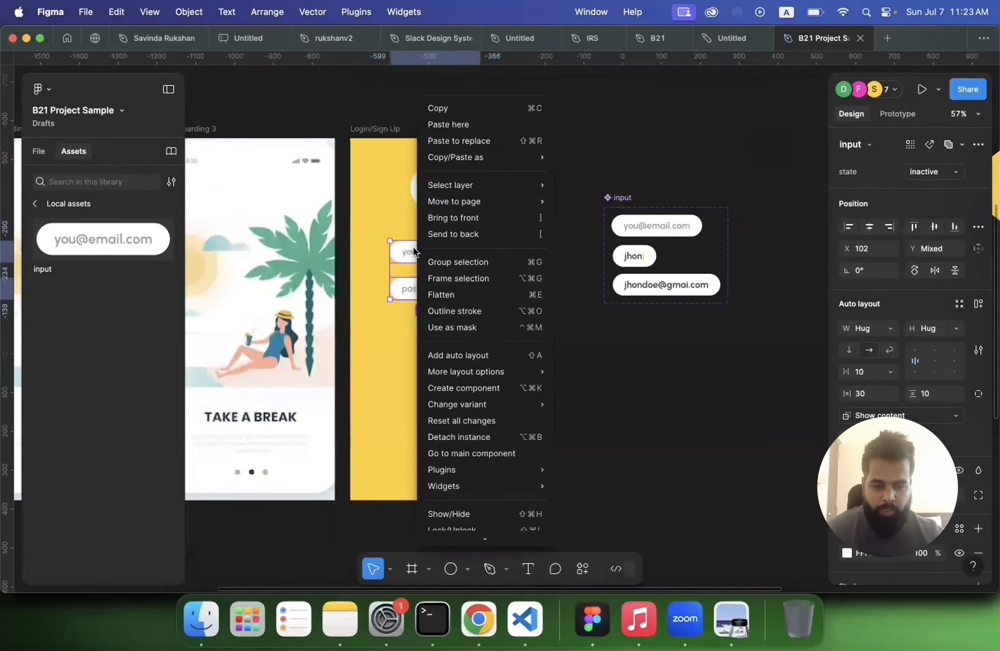
left_click(435, 283)
Step: Rename the new frame as wrapper
left_click(39, 151)
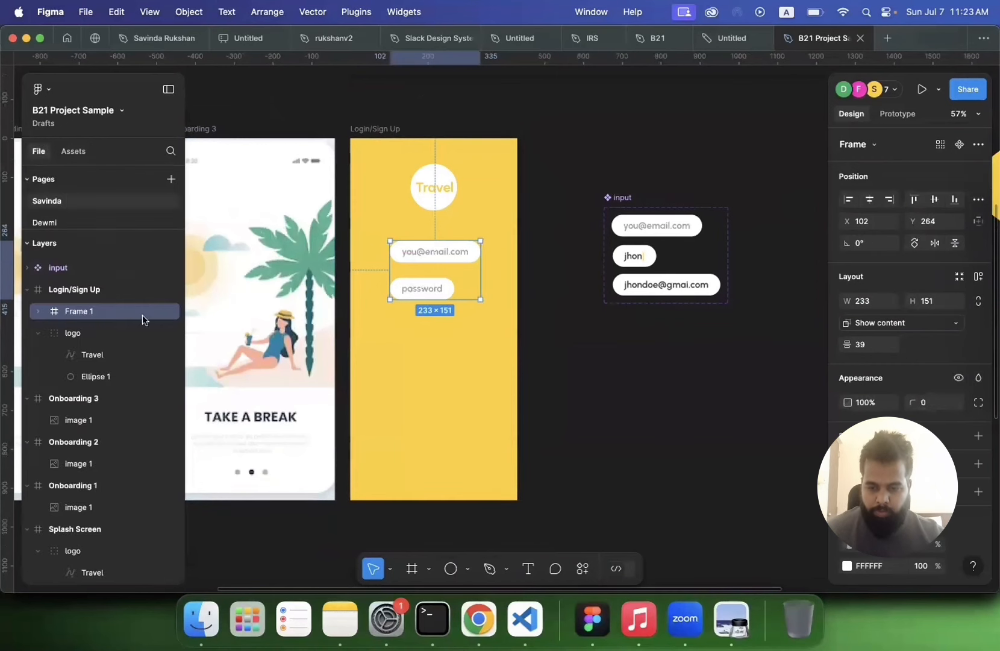
double_click(79, 312)
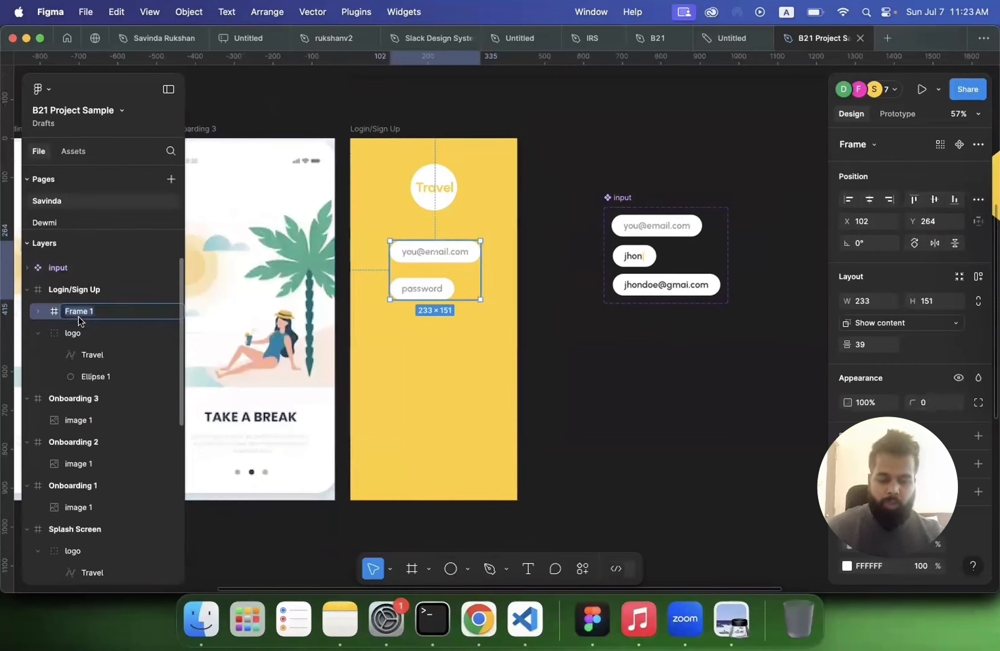
type("wrapper")
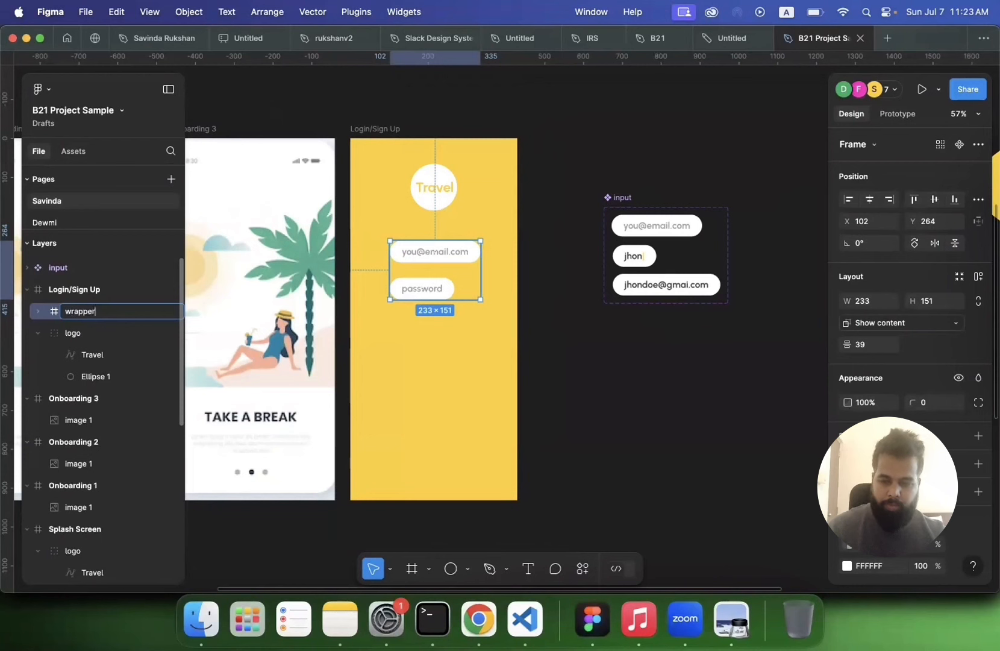
key("Return")
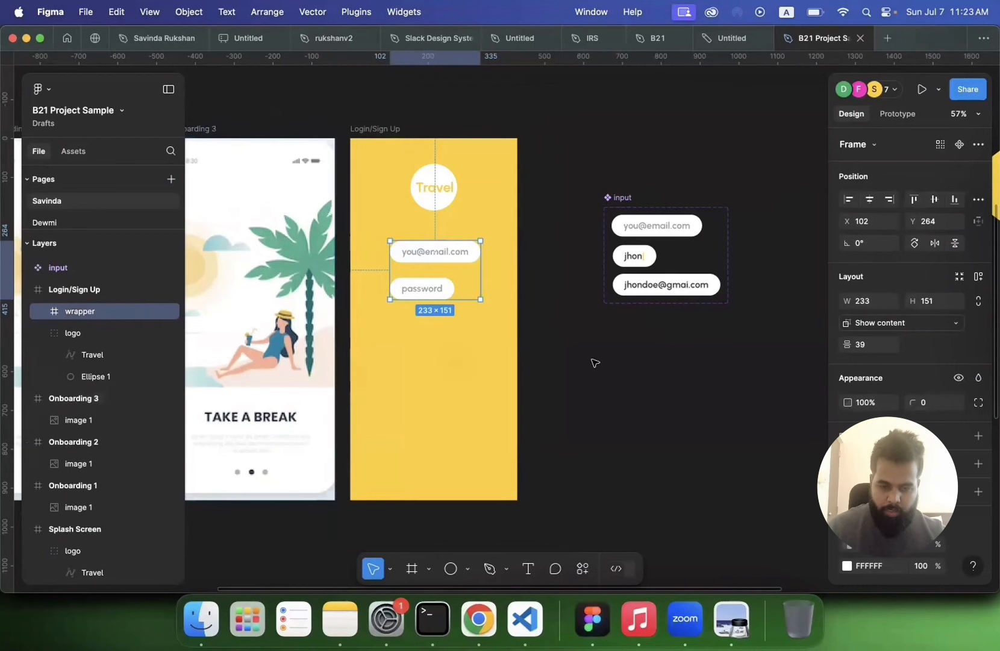
Step: Give the wrapper frame a light yellow fill of FFEEB4
scroll(939, 373, "down", 3)
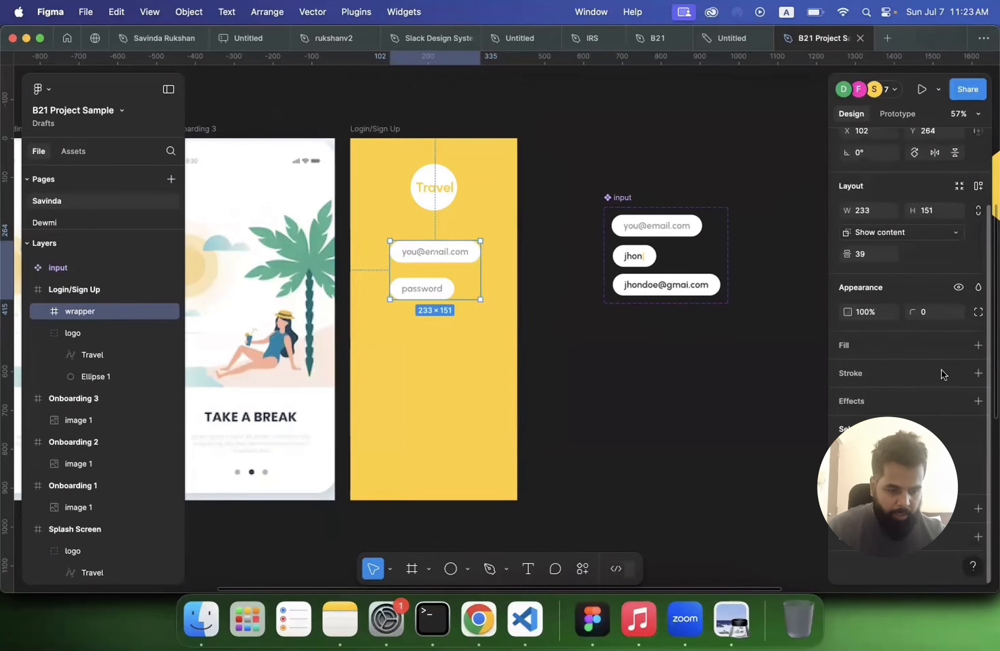
left_click(978, 345)
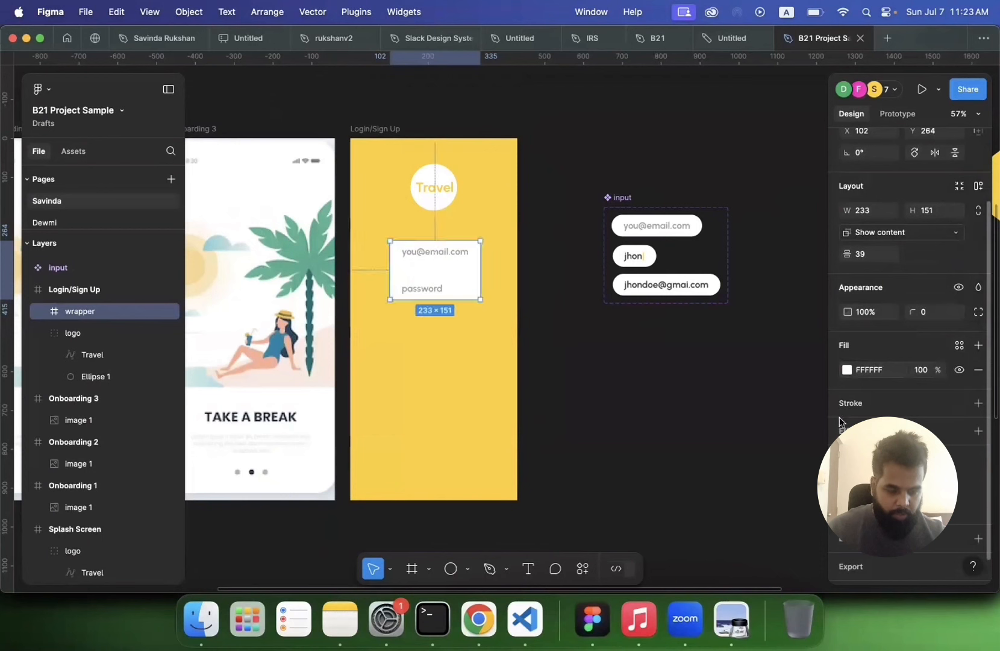
left_click(847, 371)
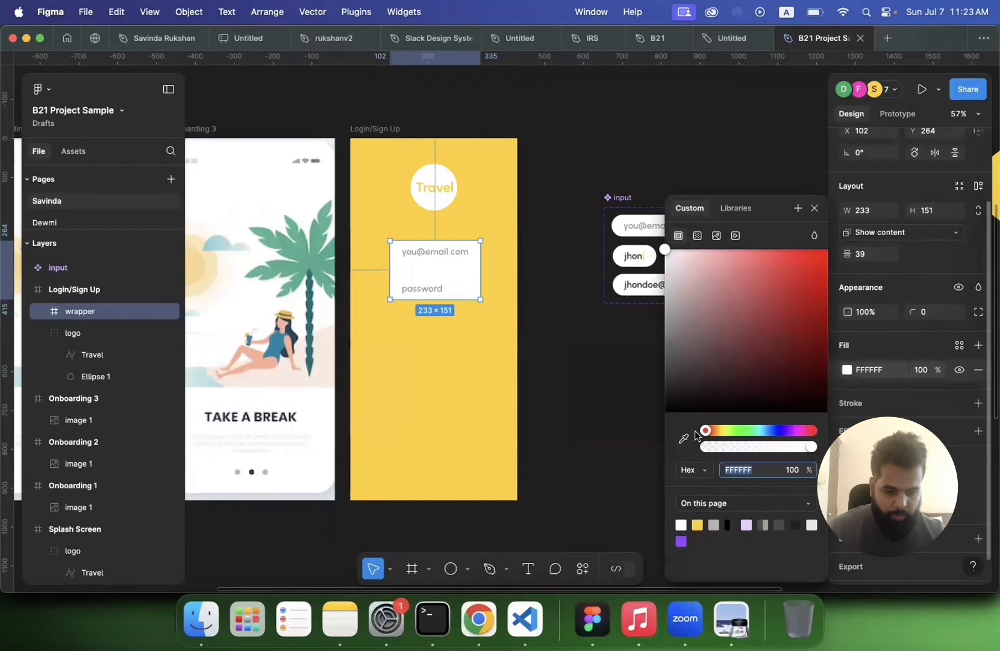
left_click(697, 525)
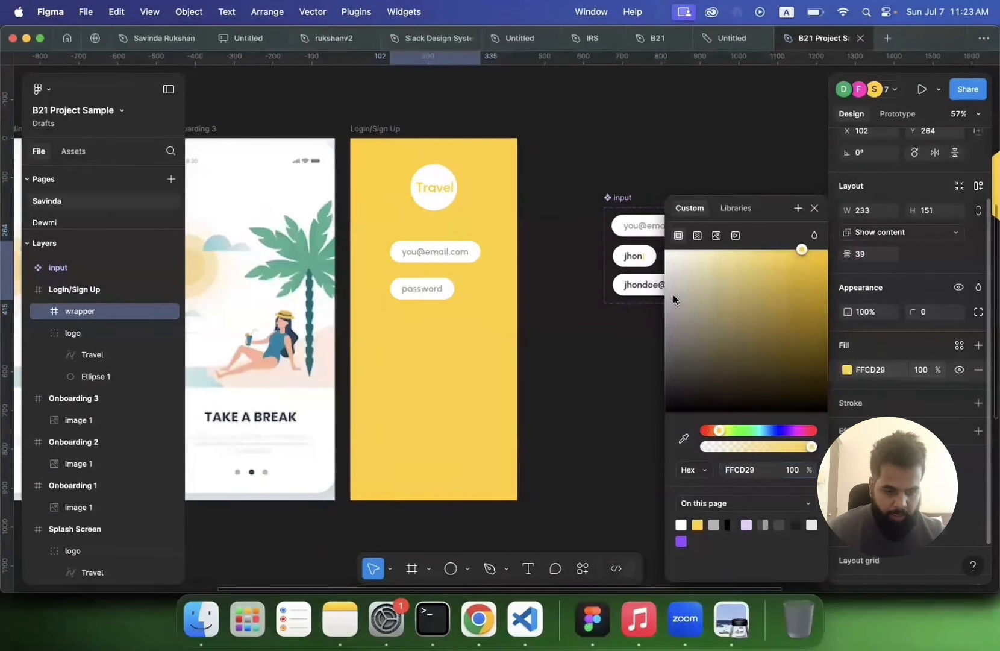
mouse_move(672, 294)
left_mouse_down()
mouse_move(661, 294)
mouse_move(663, 279)
left_mouse_up()
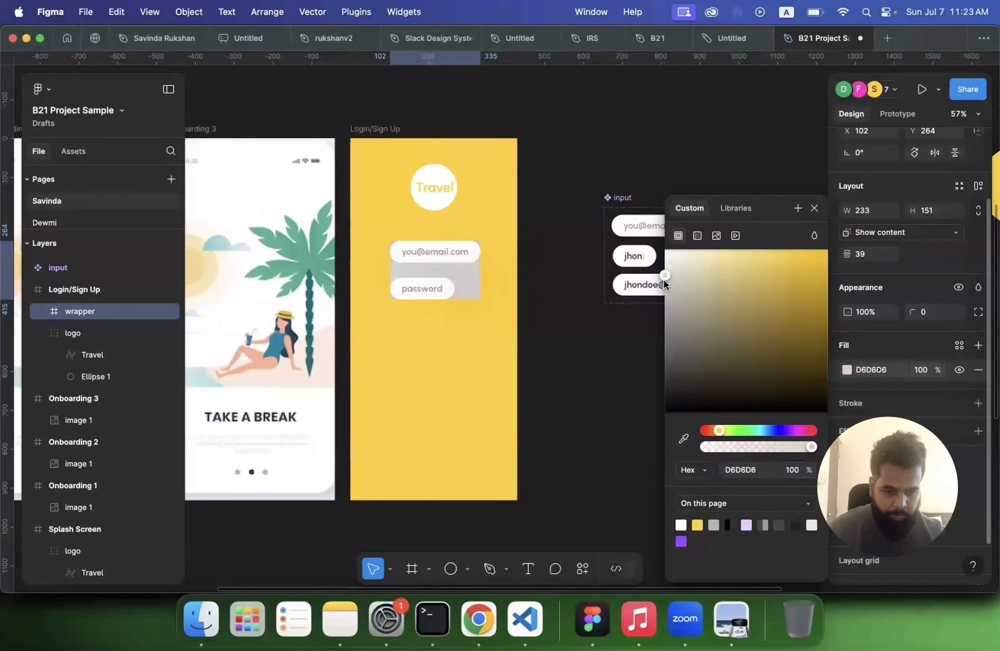
left_click(697, 524)
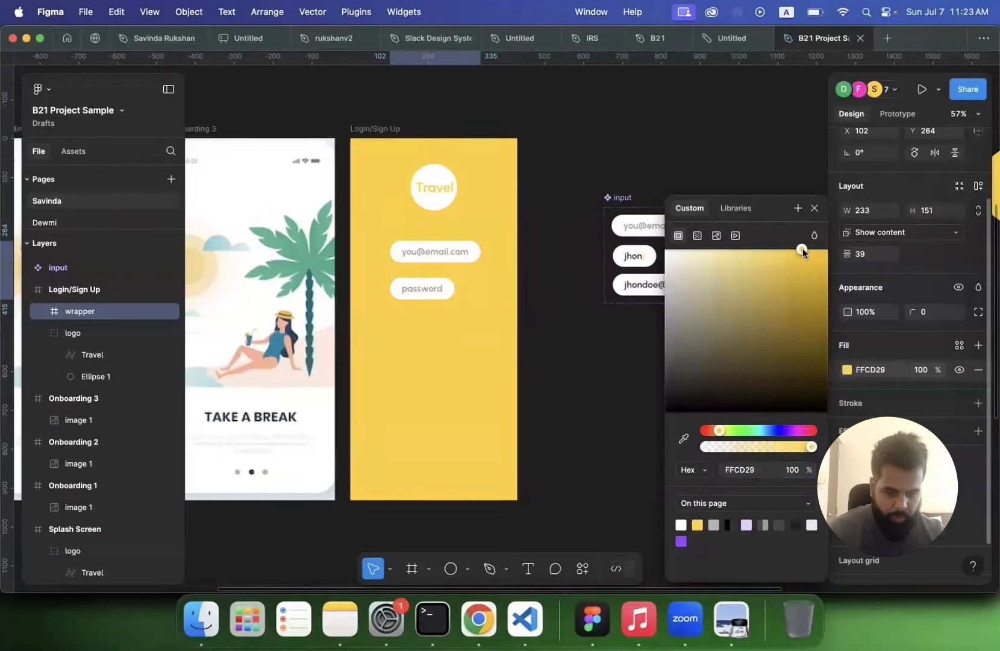
left_click_drag(792, 247, 713, 252)
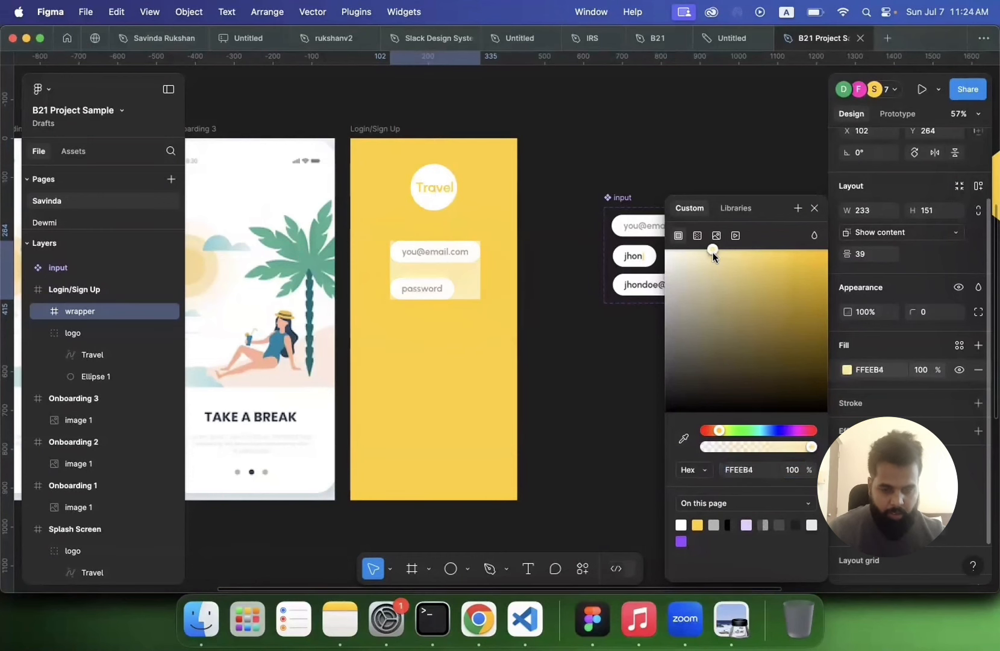
left_click(580, 371)
Step: Add auto layout to the wrapper with its contents aligned to the centre
left_click(435, 284)
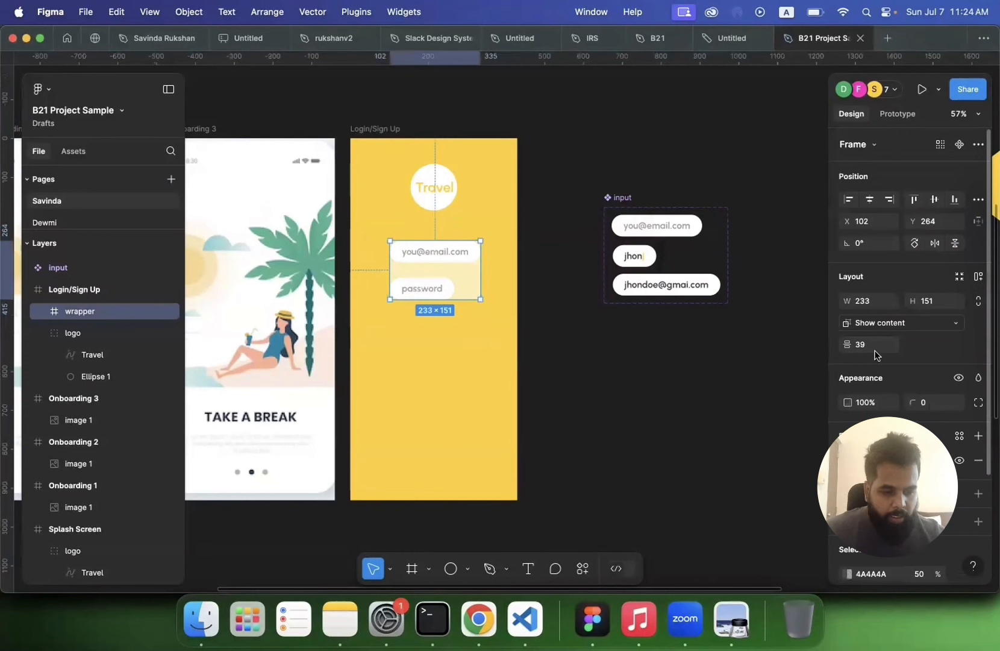
left_click(978, 276)
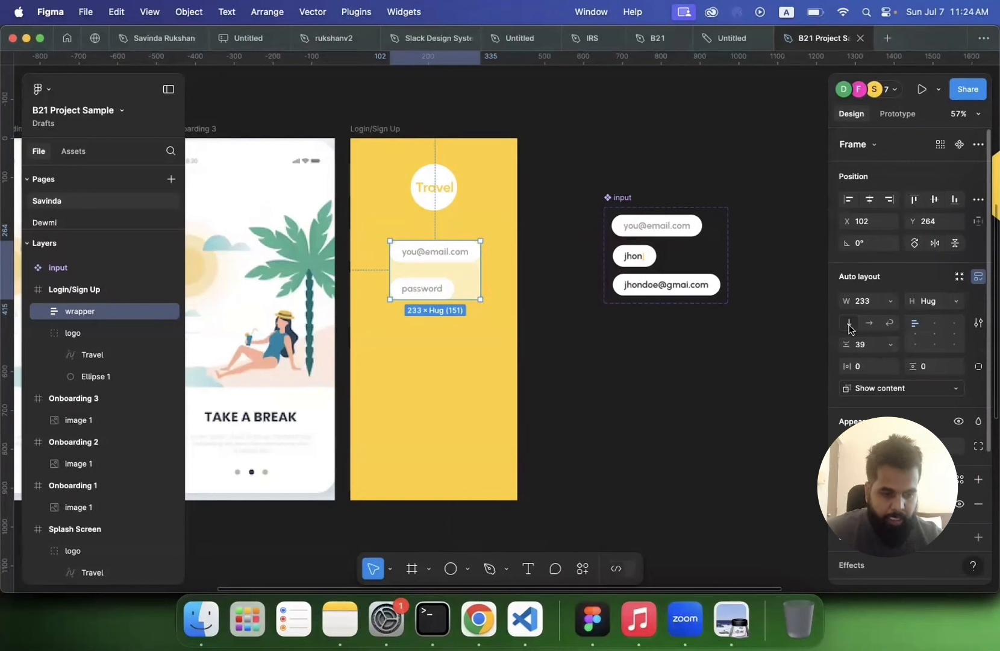
left_click(933, 324)
left_click(932, 335)
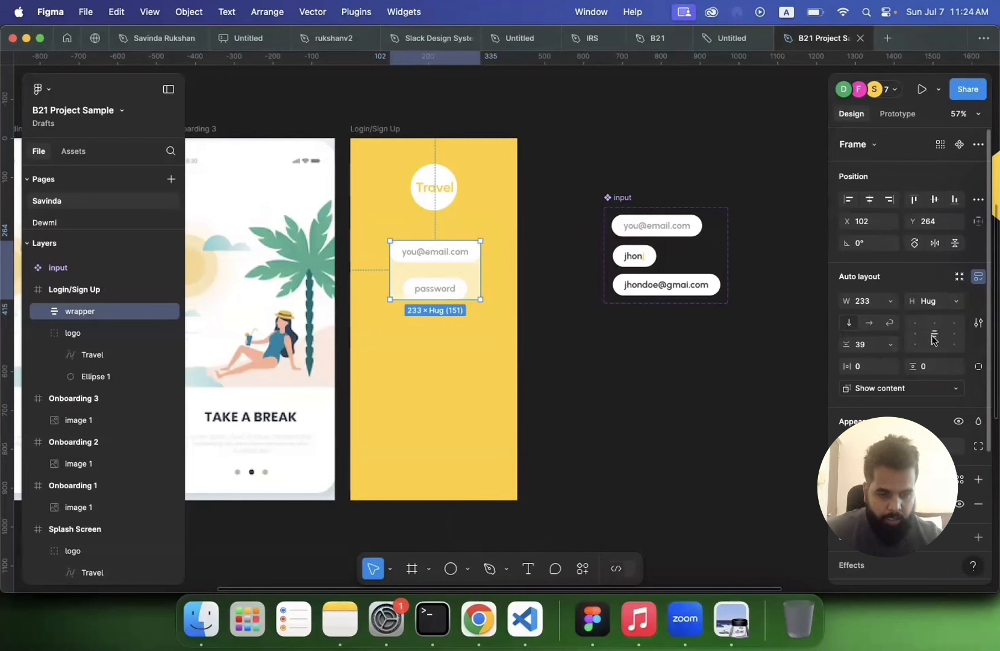
Step: Set the wrapper's horizontal and vertical padding to 30 each
left_click(866, 365)
type("30")
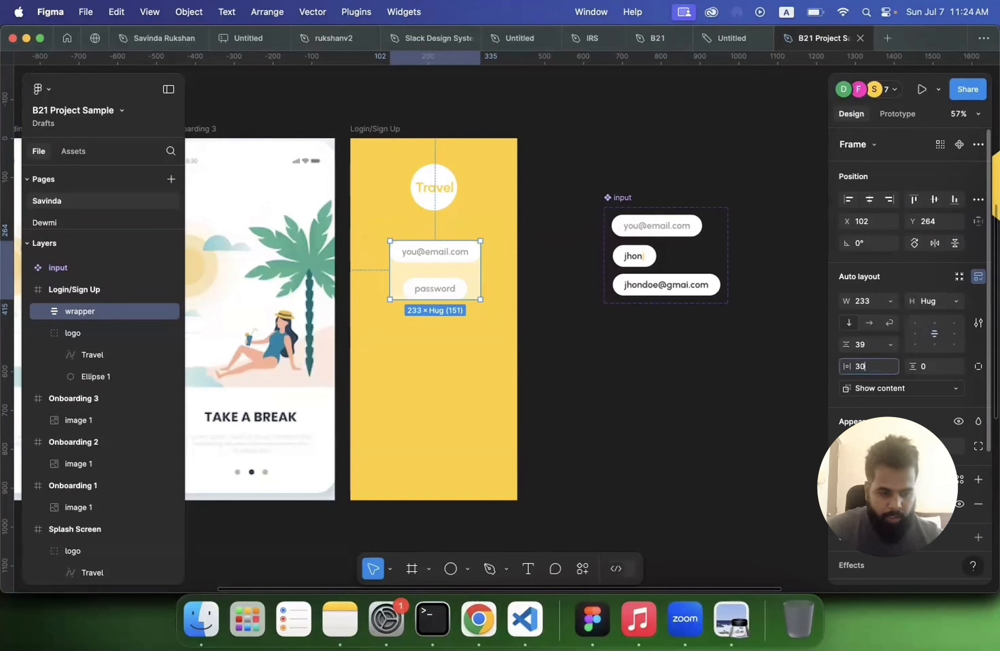
key("Return")
left_click(934, 367)
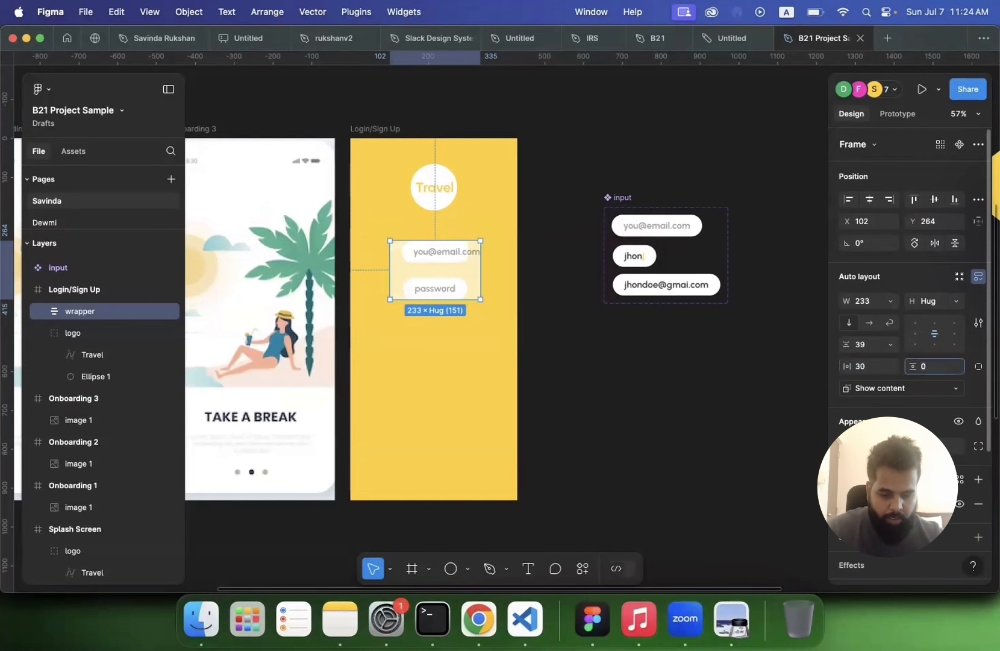
type("30")
key("Return")
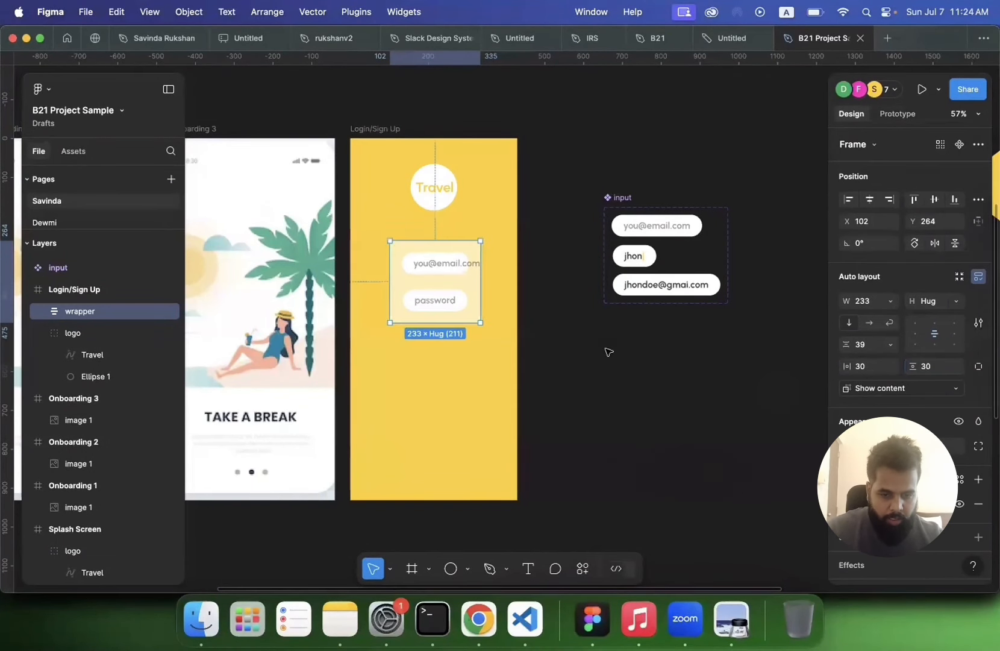
Step: Set the wrapper's width to hug its contents
double_click(449, 264)
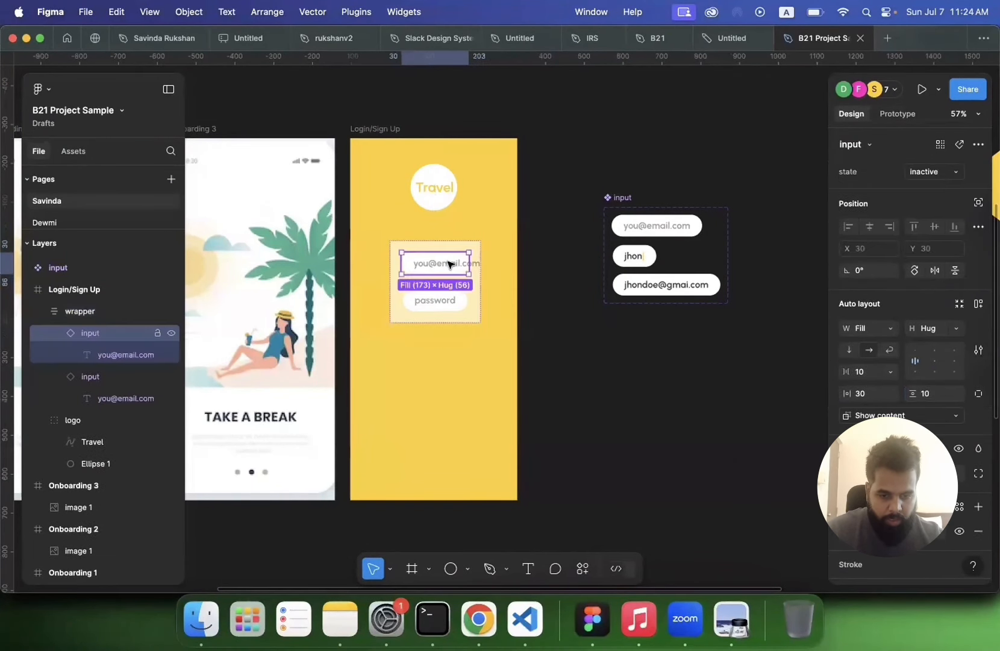
left_click(675, 227)
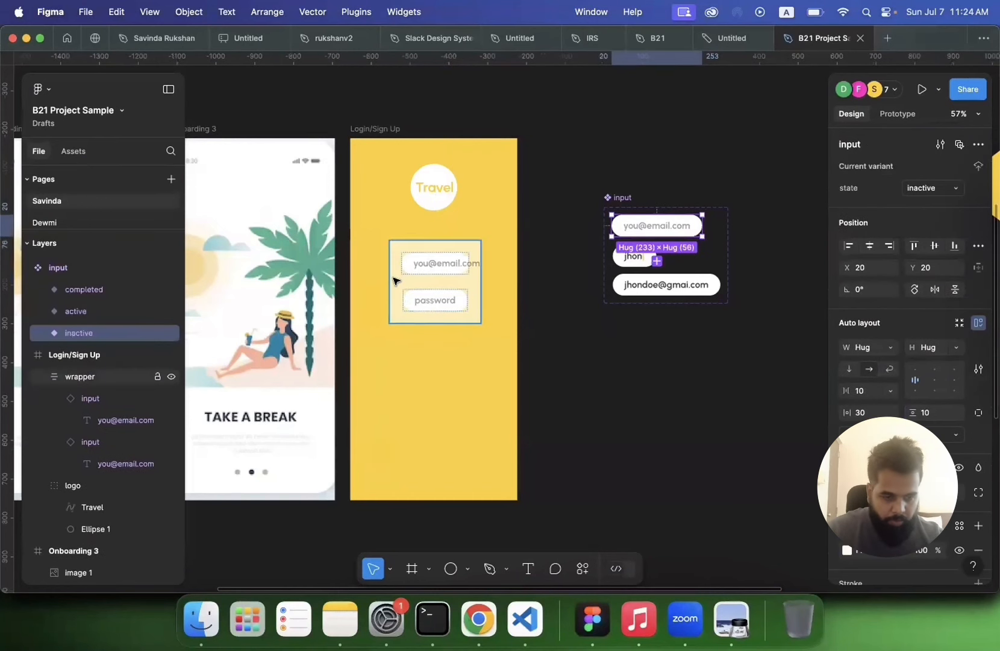
left_click(394, 281)
left_click(891, 305)
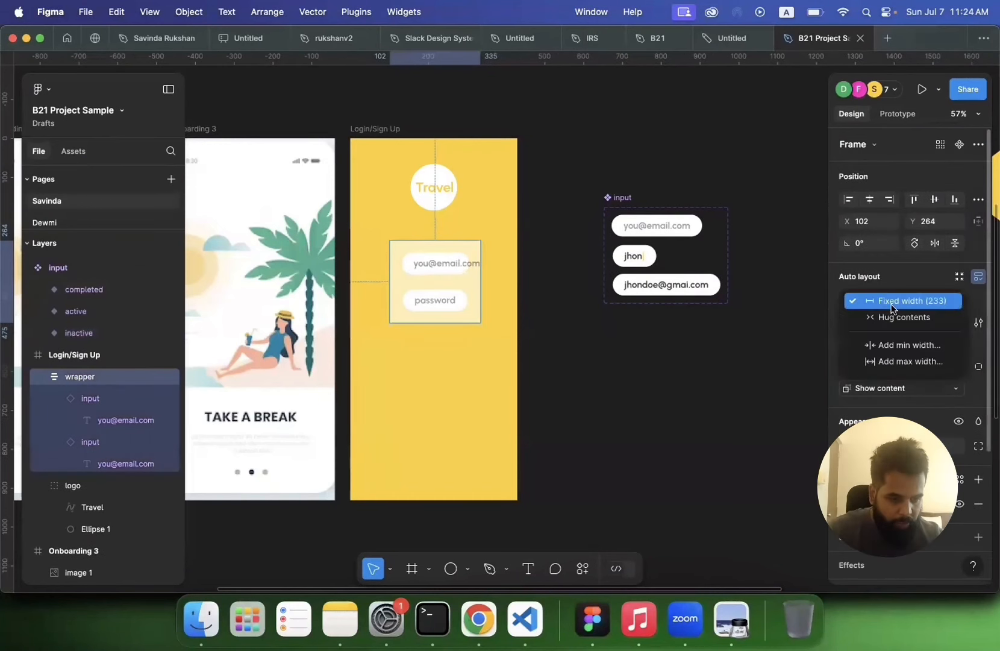
left_click(893, 317)
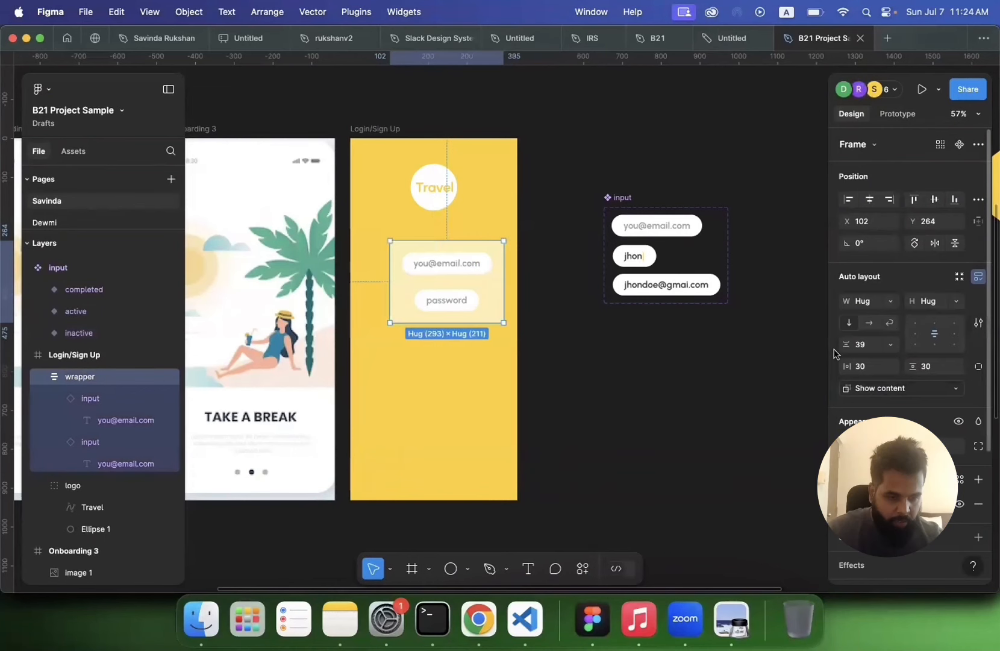
Step: Set the wrapper's width to 270
left_click(694, 377)
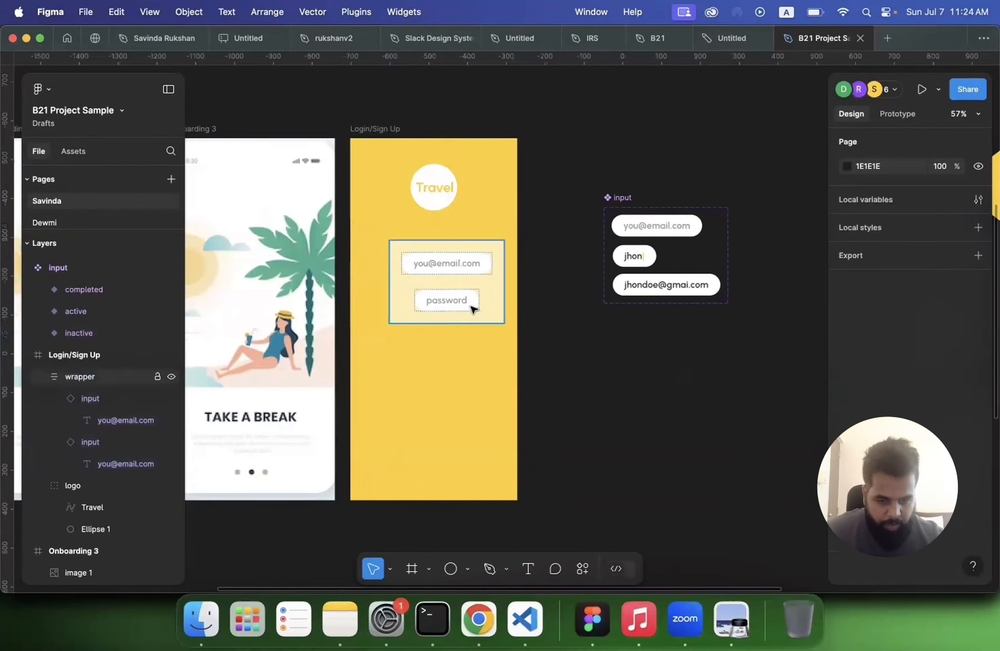
left_click(472, 309)
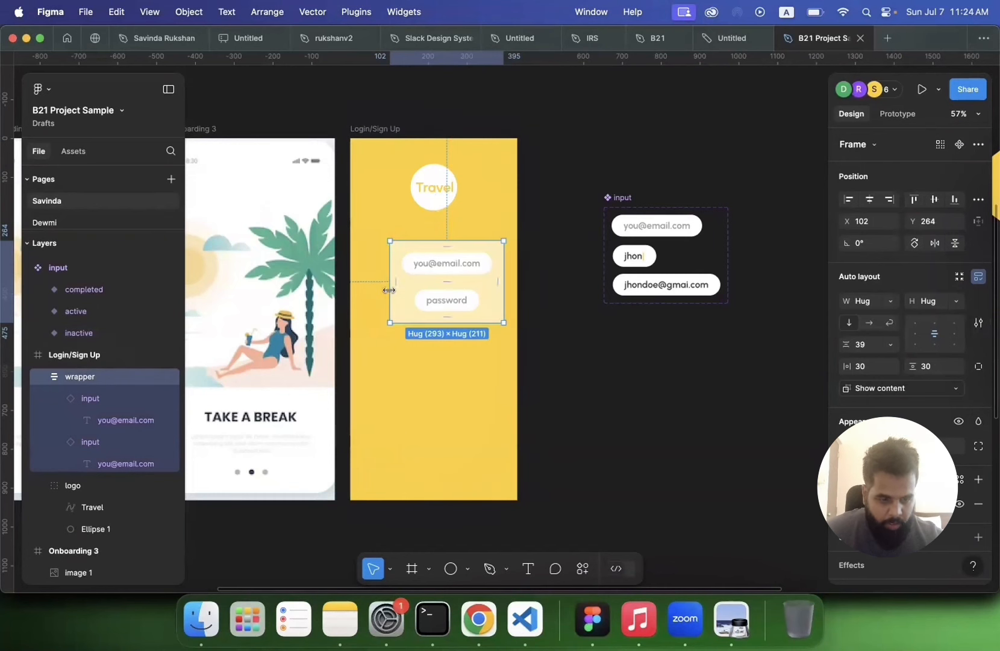
left_click(375, 130)
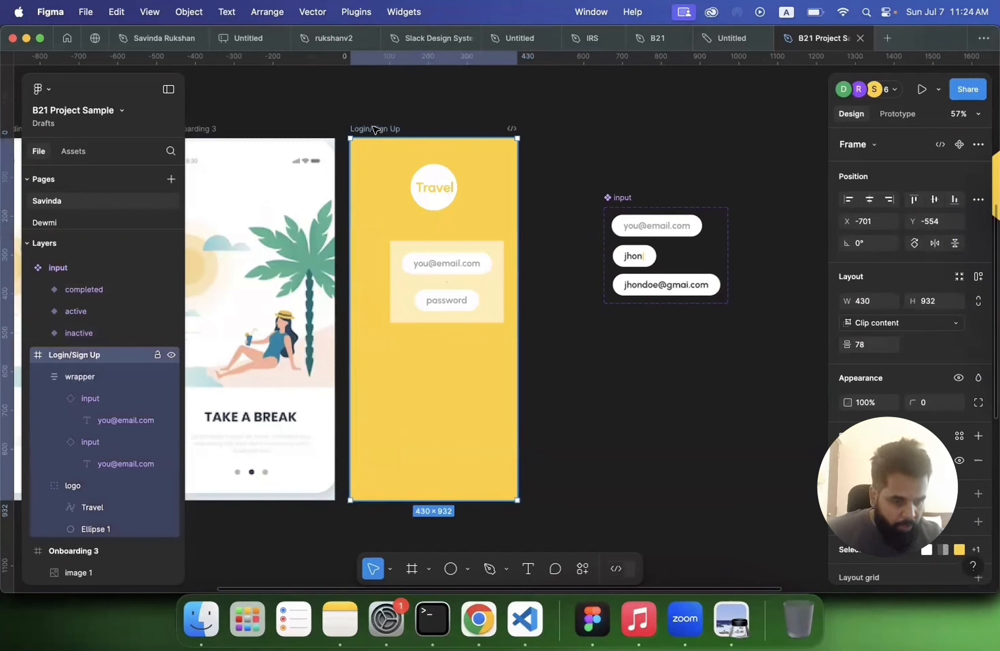
left_click(448, 314)
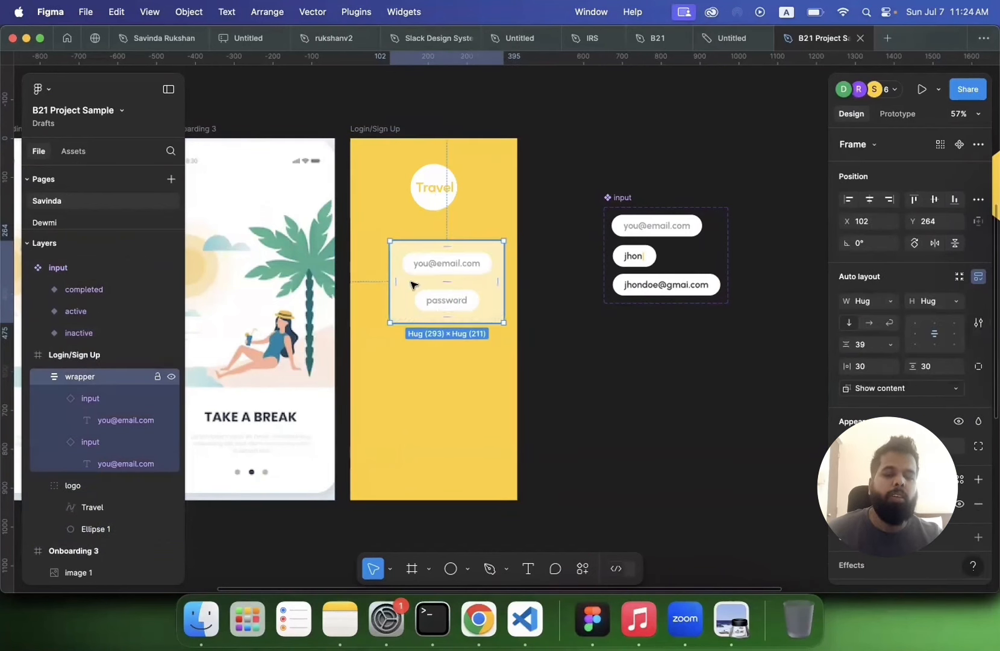
left_click(863, 301)
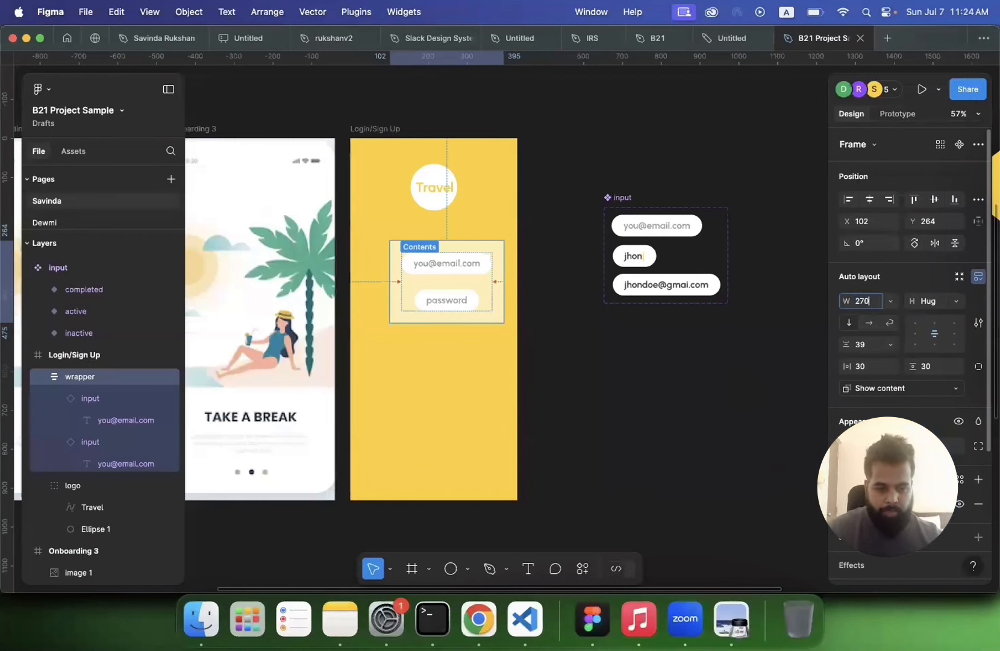
key("Return")
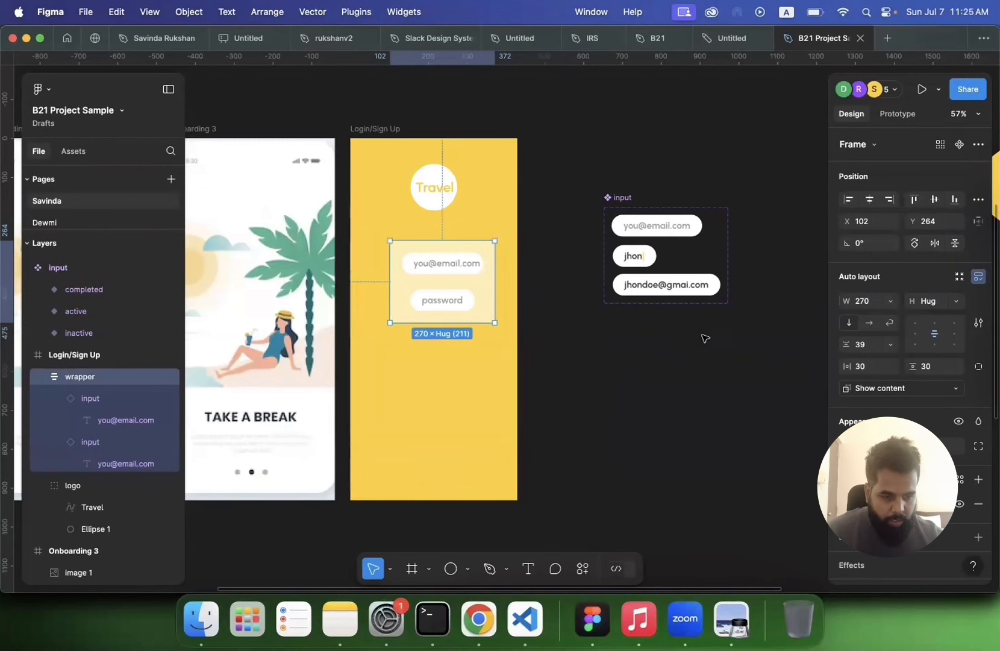
Step: Set the wrapper's width to 370 and move it to the horizontal centre of the screen
left_click(586, 342)
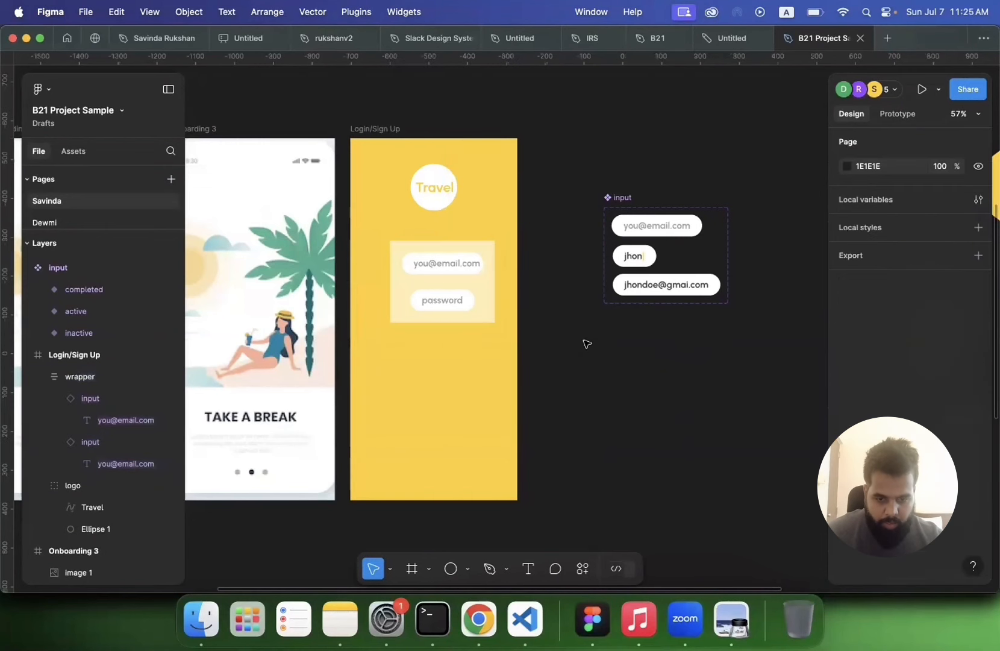
left_click(494, 312)
left_click(862, 301)
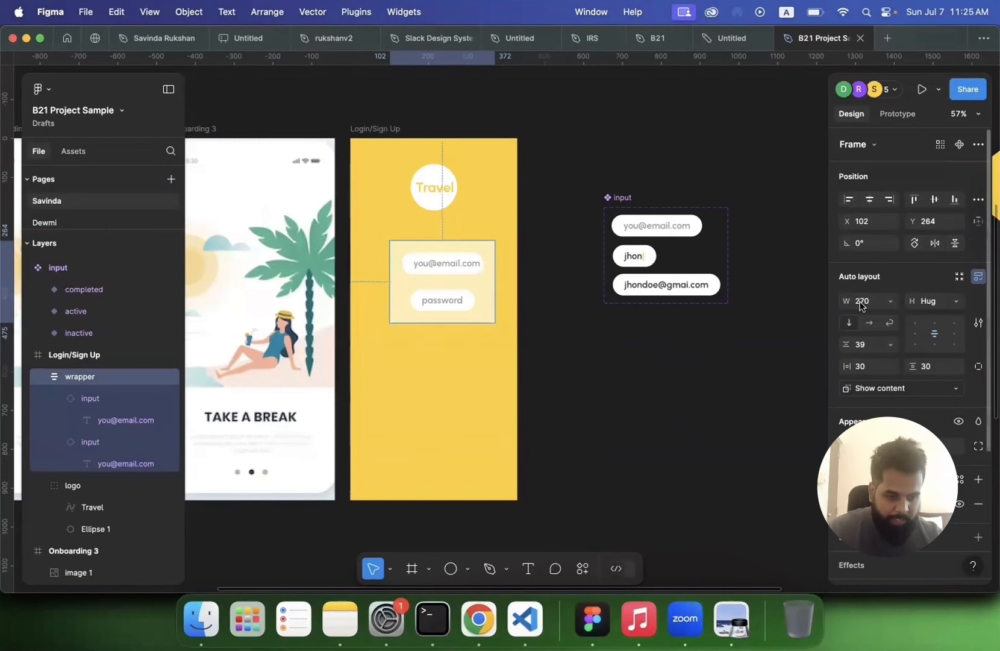
type("3")
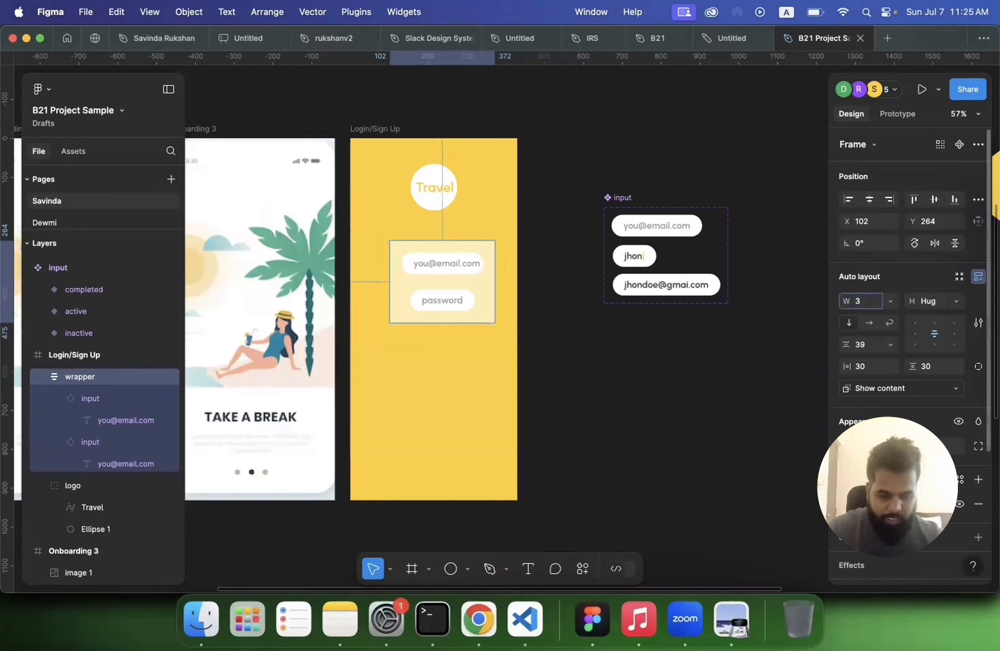
key("Return")
left_click_drag(463, 285, 440, 288)
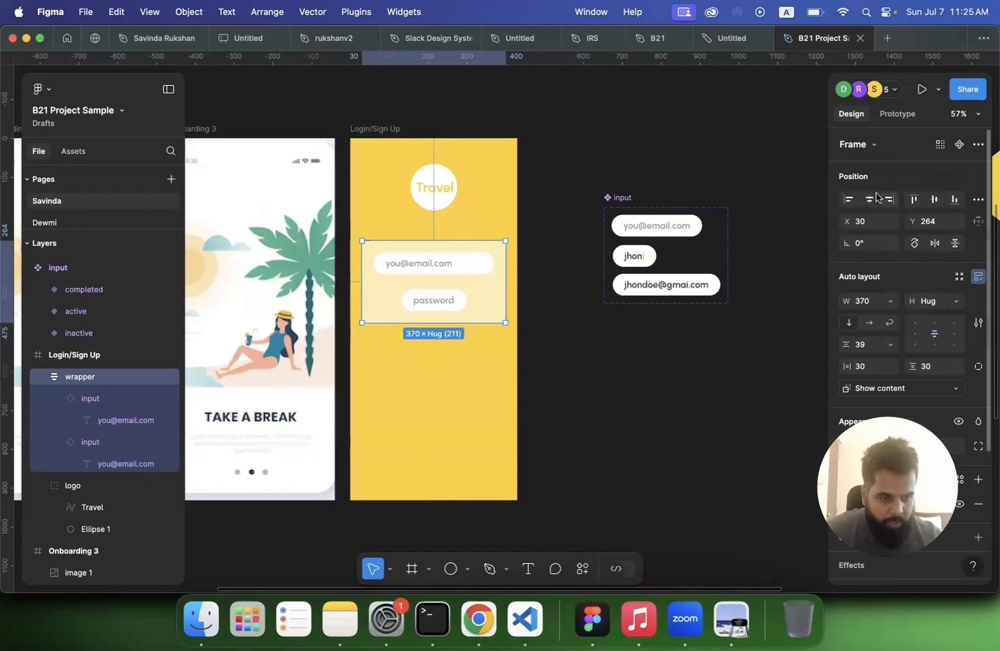
Step: Set both the email and password inputs in the wrapper to fill the container width
left_click(405, 303)
left_click(396, 269)
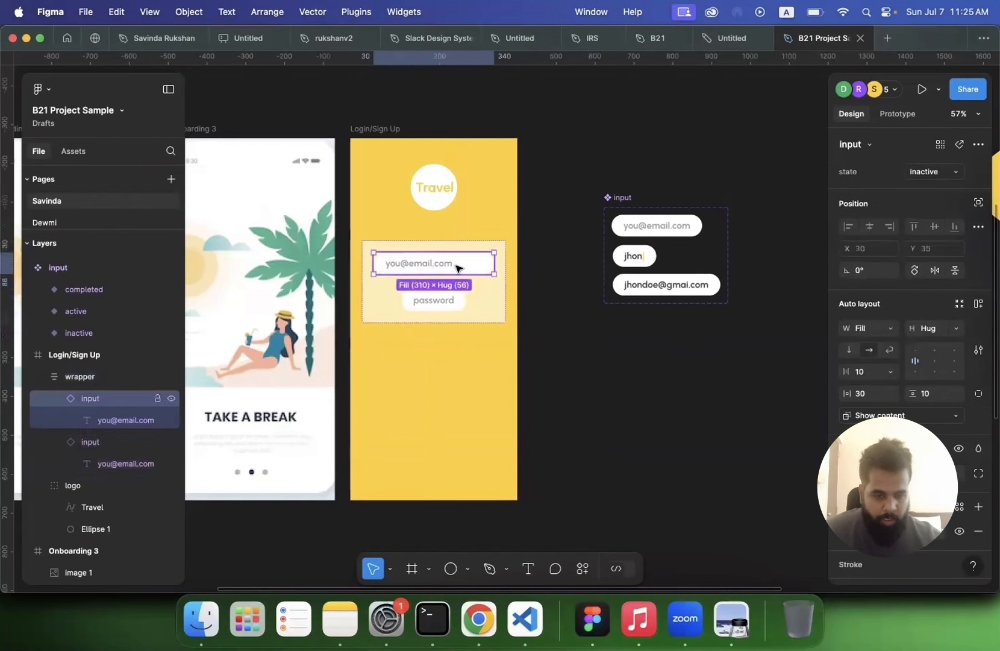
left_click(889, 330)
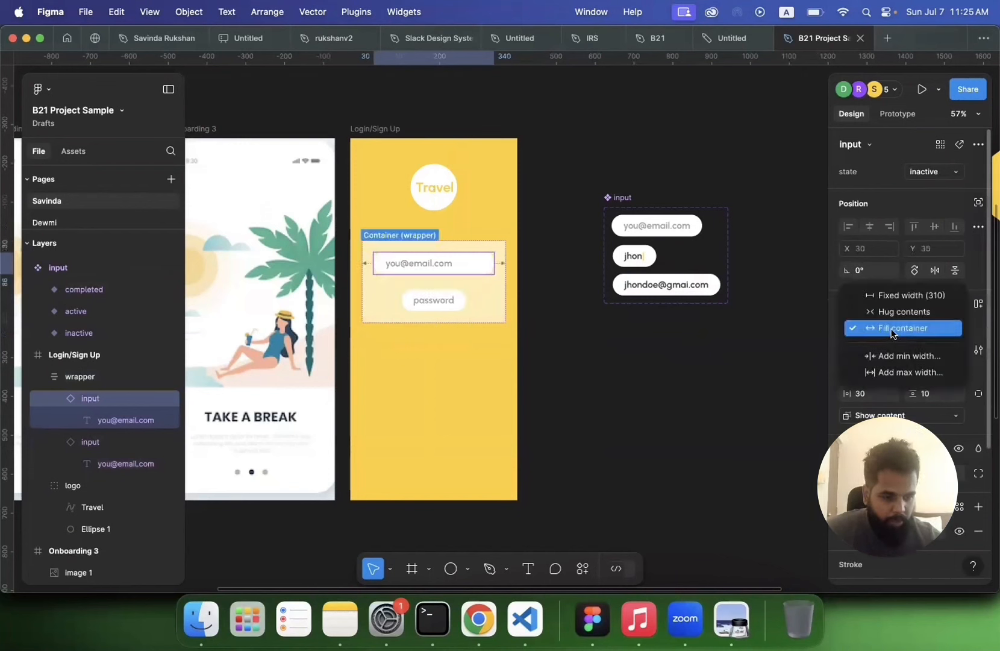
left_click(893, 328)
left_click(446, 302)
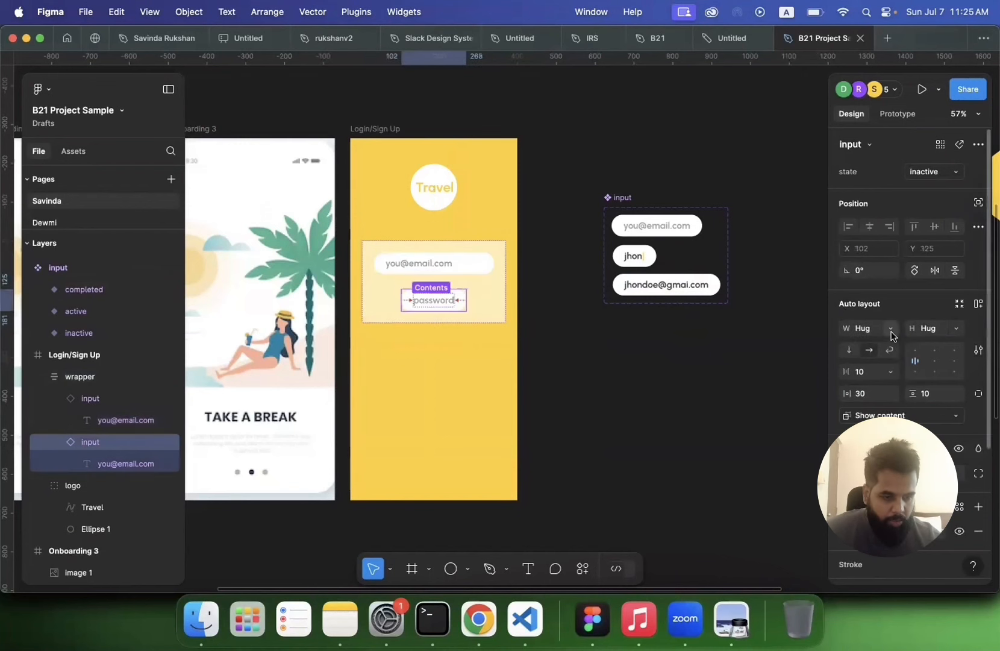
left_click(893, 335)
left_click(889, 345)
left_click(628, 402)
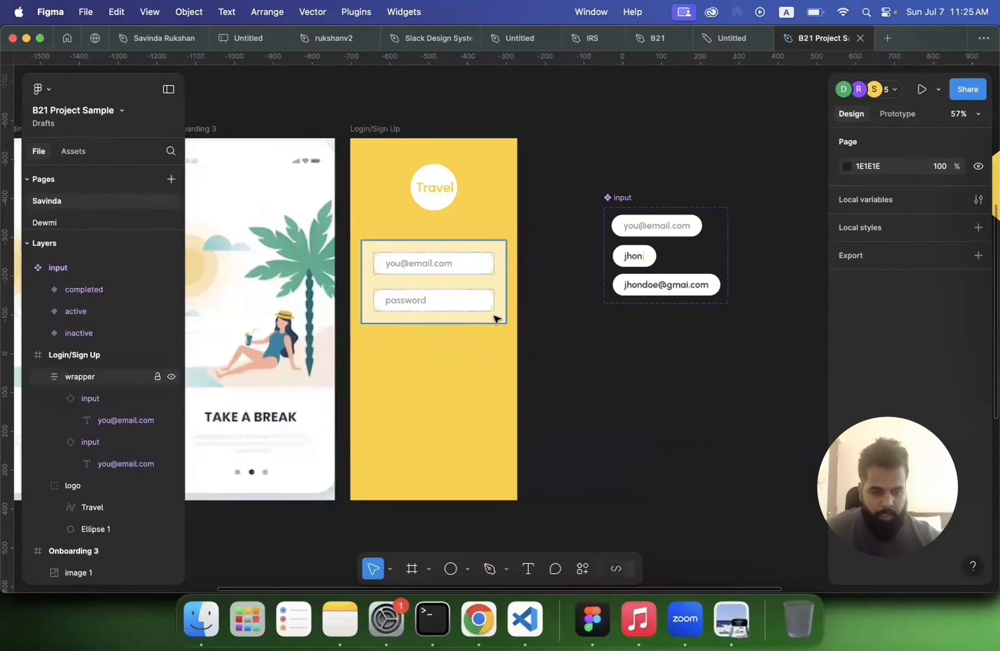
left_click(495, 319)
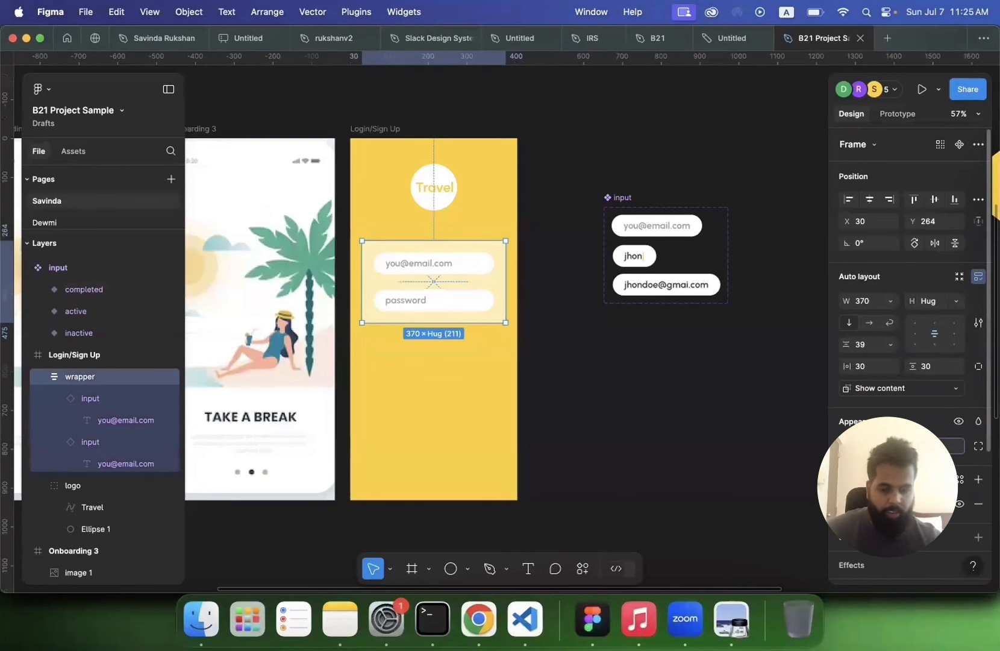
left_click(657, 474)
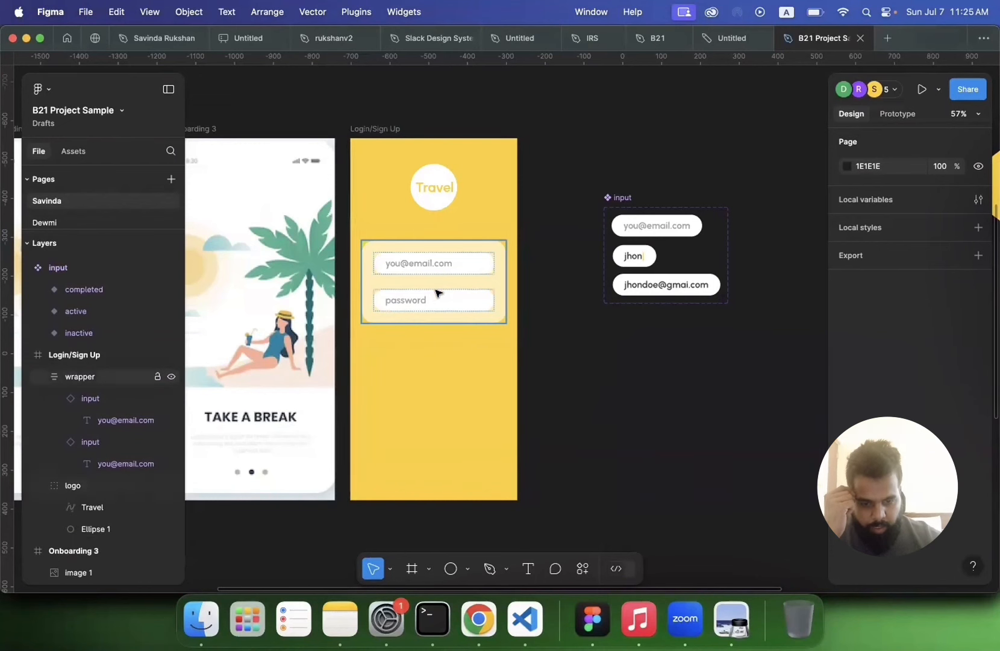
left_click(435, 309)
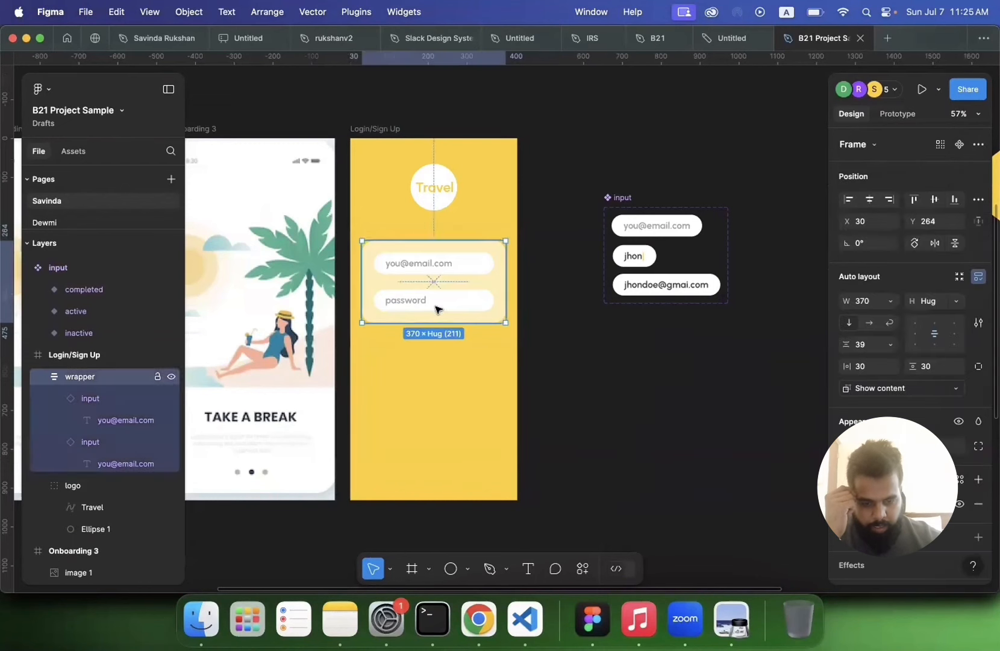
left_click(607, 347)
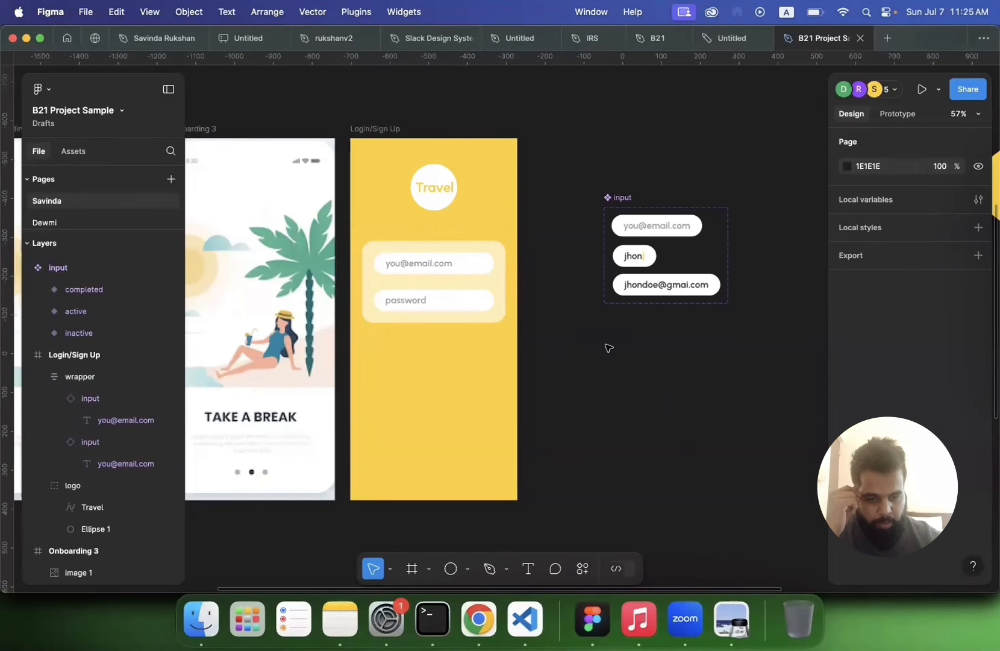
Step: Move the input wrapper down to Y 477 and the Travel logo down to Y 300 on the Login/Sign Up screen
scroll(607, 348, "down", 6)
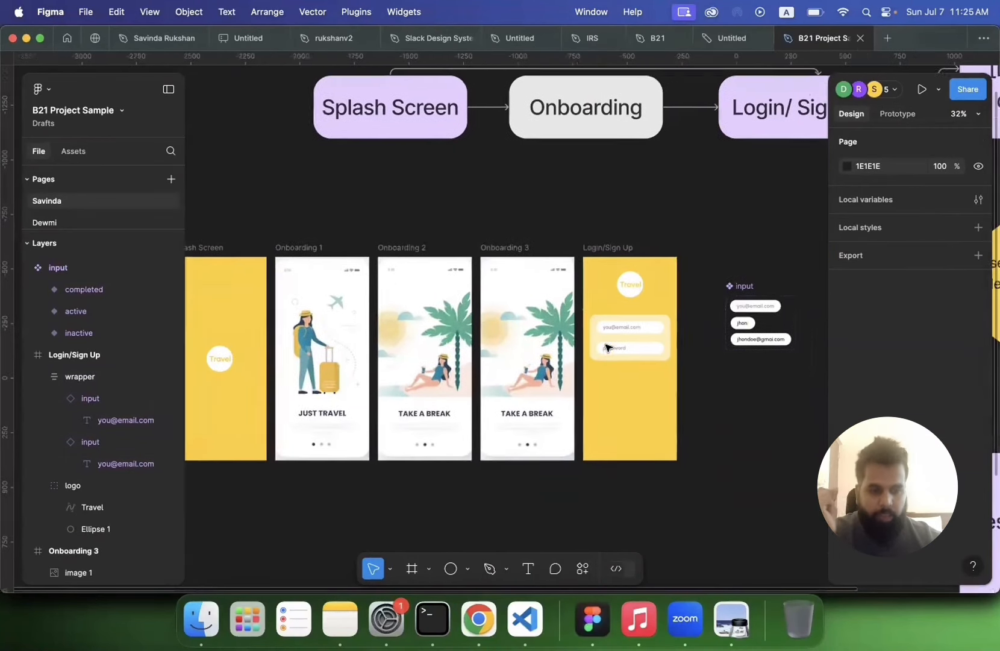
scroll(608, 347, "down", 1)
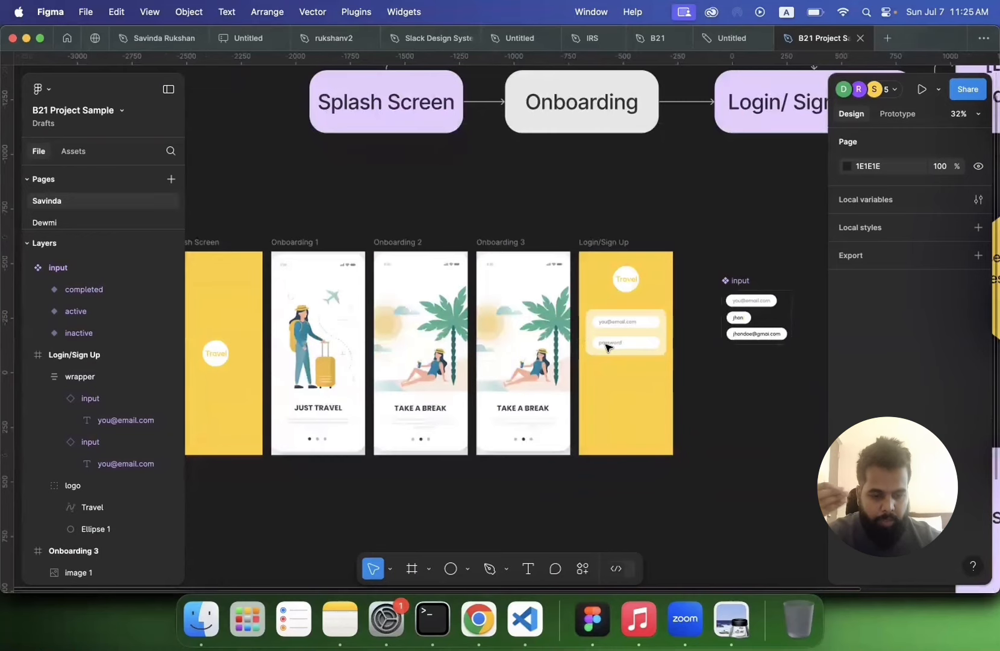
scroll(607, 347, "up", 6)
scroll(547, 203, "down", 2)
scroll(547, 203, "right", 2)
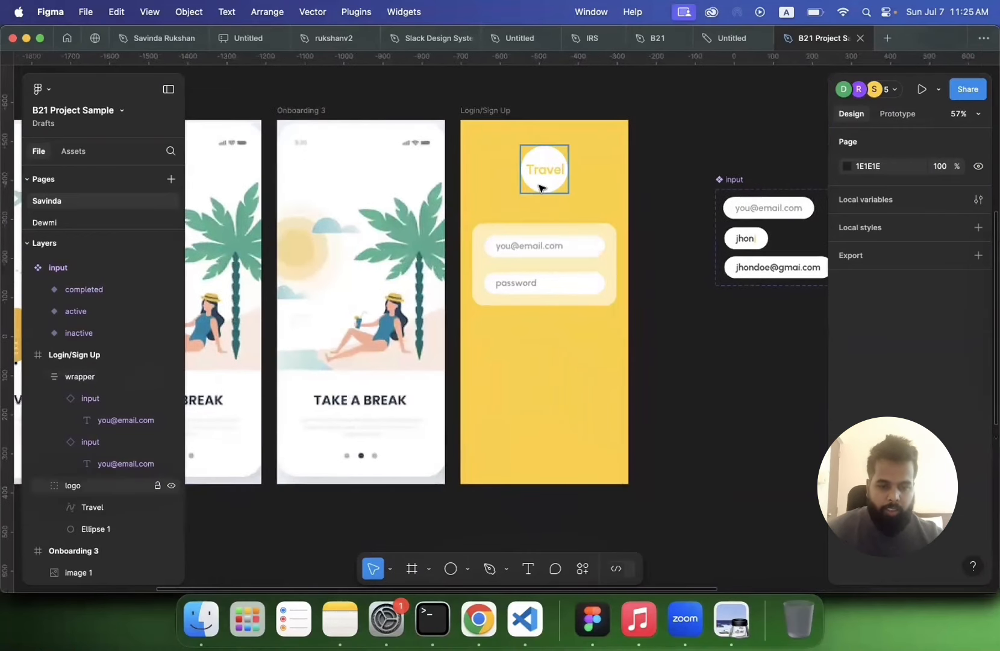
left_click(541, 188)
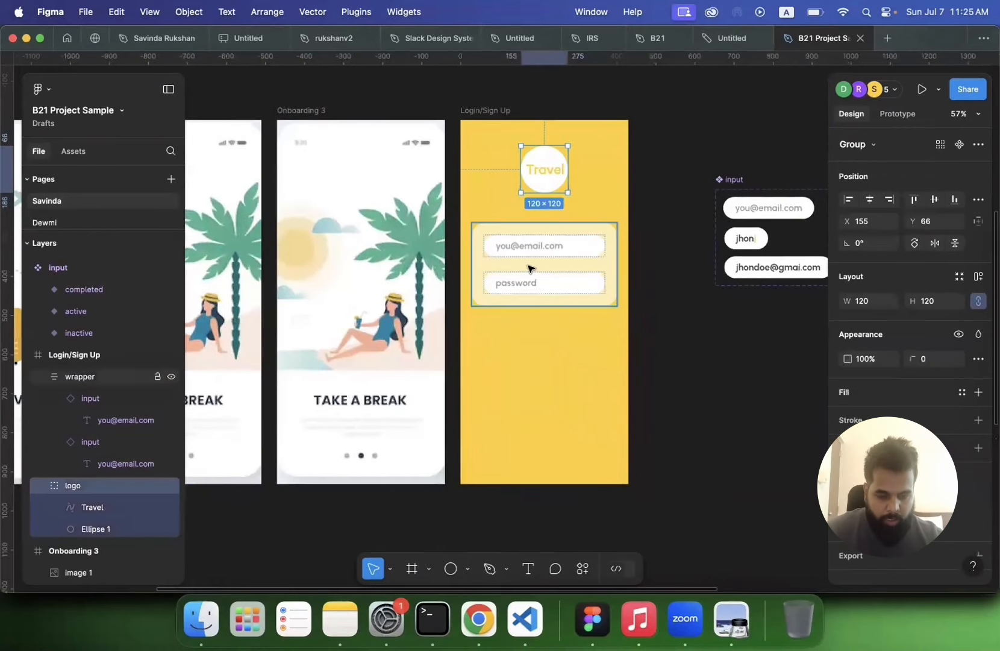
left_click_drag(532, 248, 530, 351)
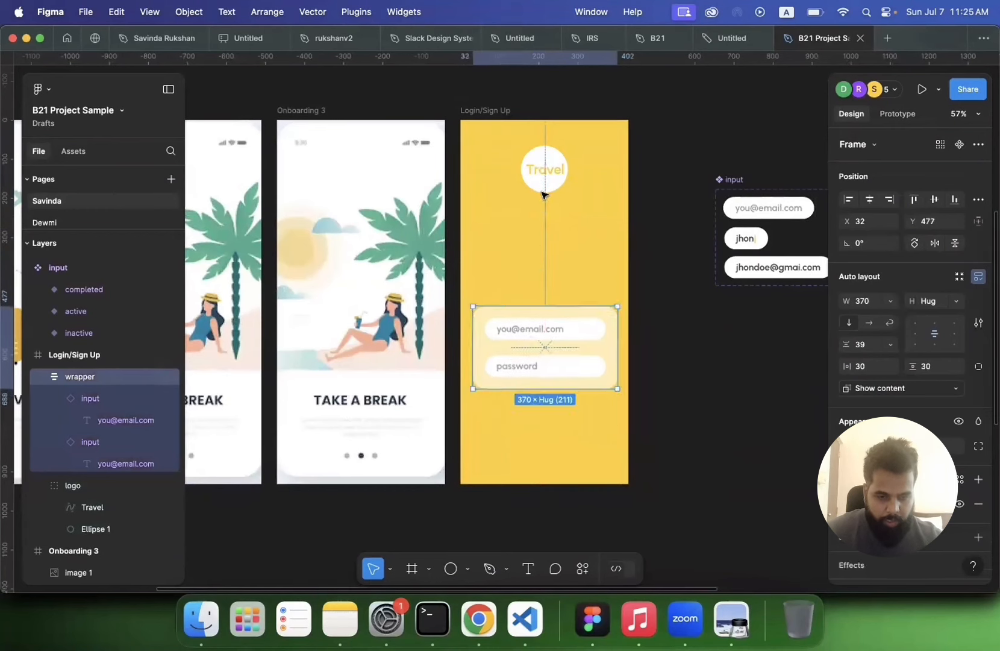
left_click_drag(545, 184, 543, 277)
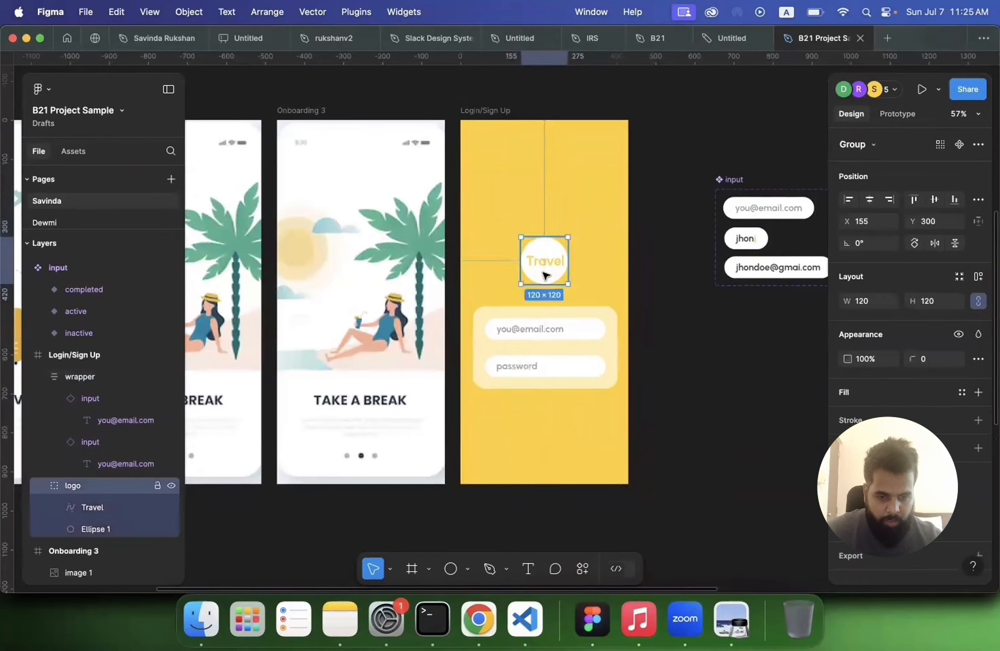
left_click(752, 382)
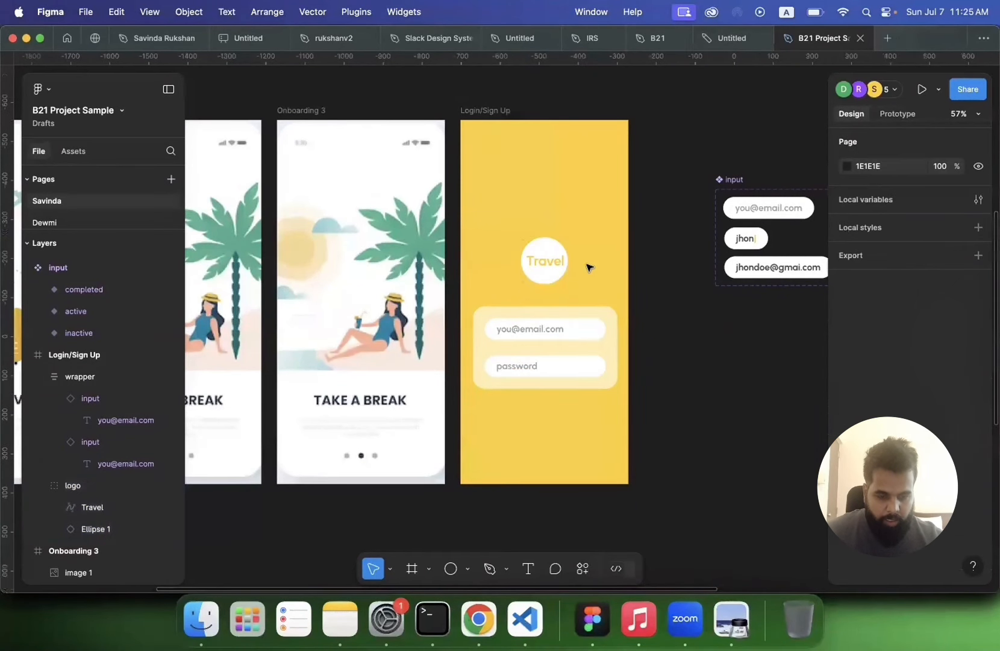
Step: Switch to Chrome and run a Google Images search for "landscape"
left_click(473, 617)
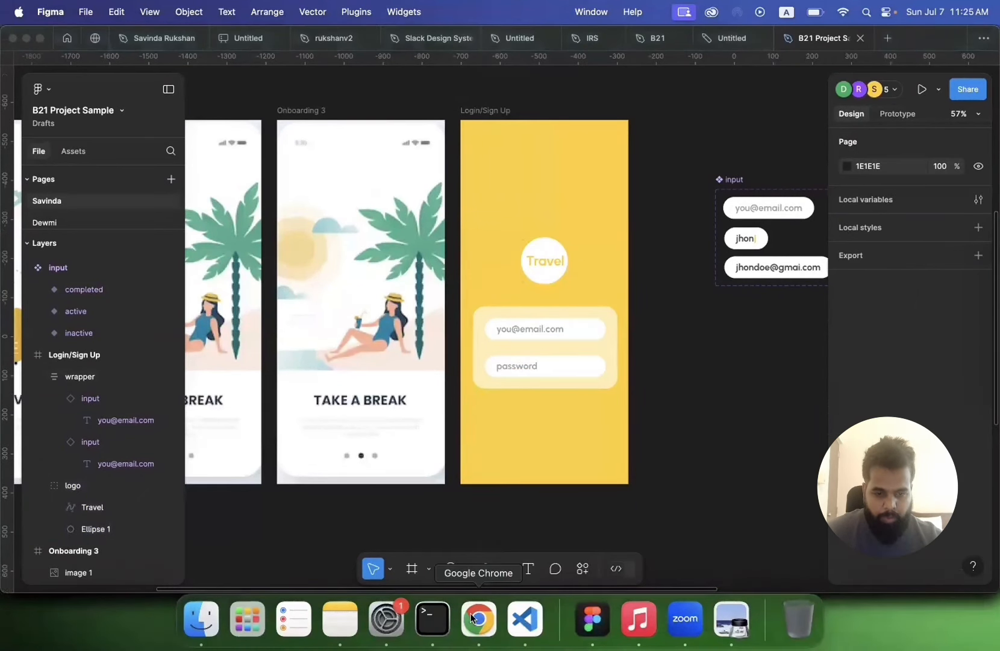
left_click(425, 68)
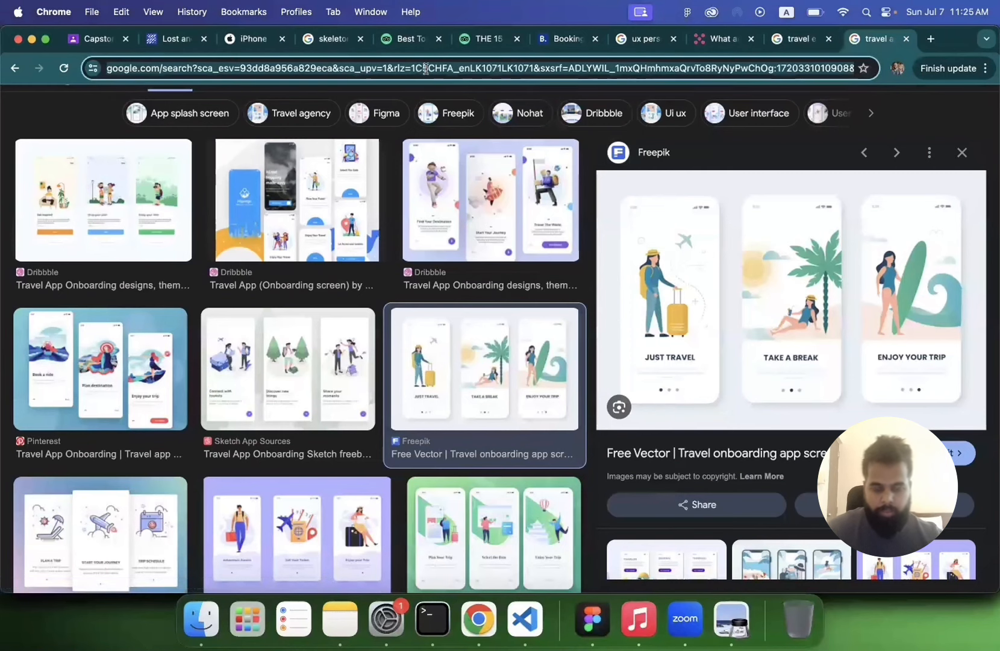
type("landscape")
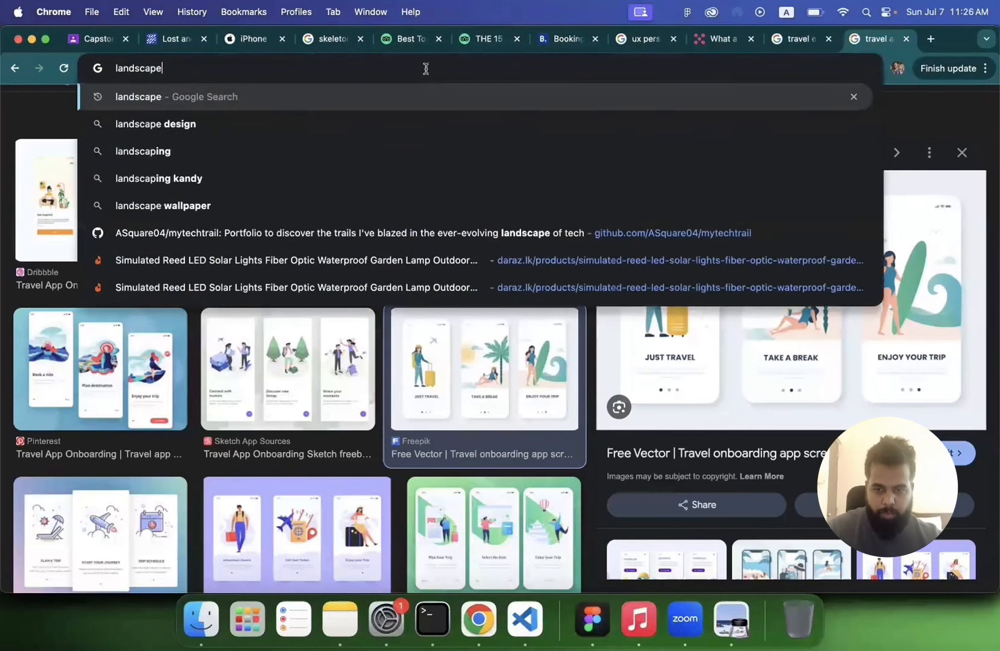
key("Return")
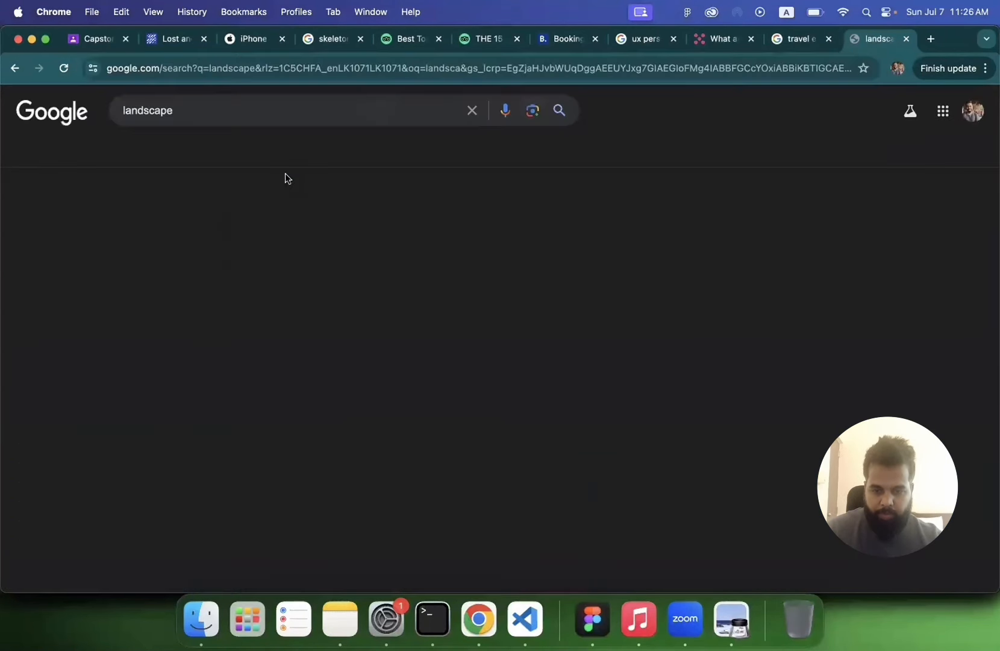
left_click(169, 158)
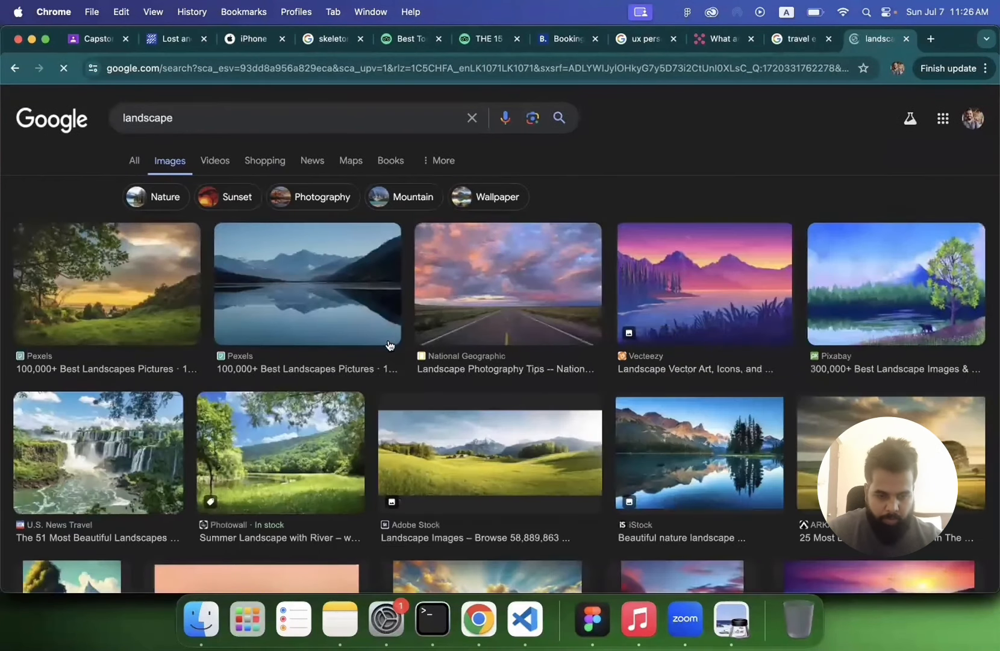
Step: Copy the purple mountain-lake landscape vector image from the Vecteezy result
left_click(685, 330)
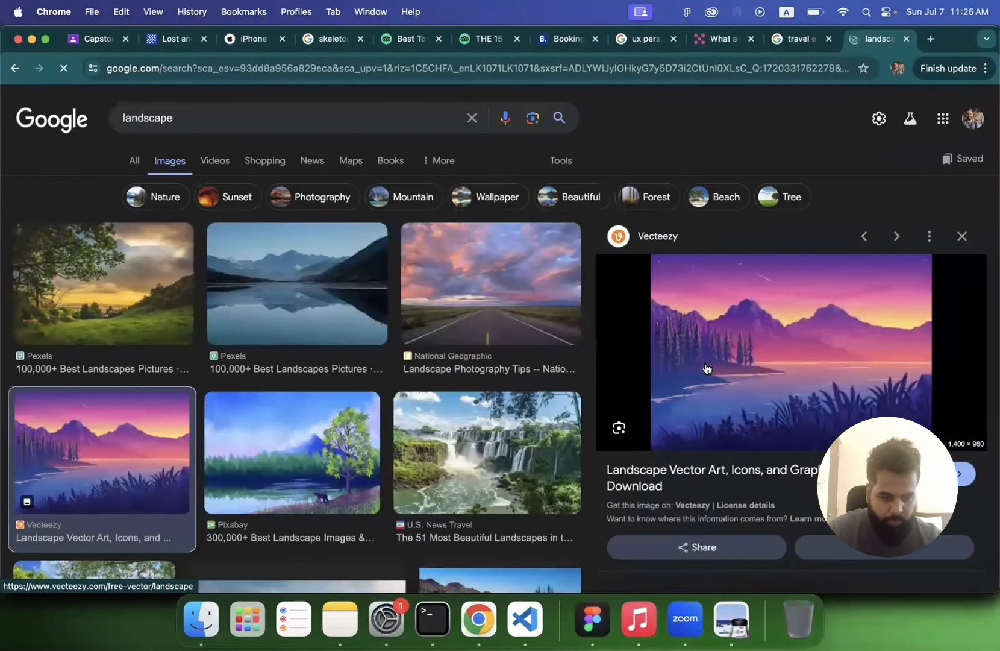
right_click(722, 344)
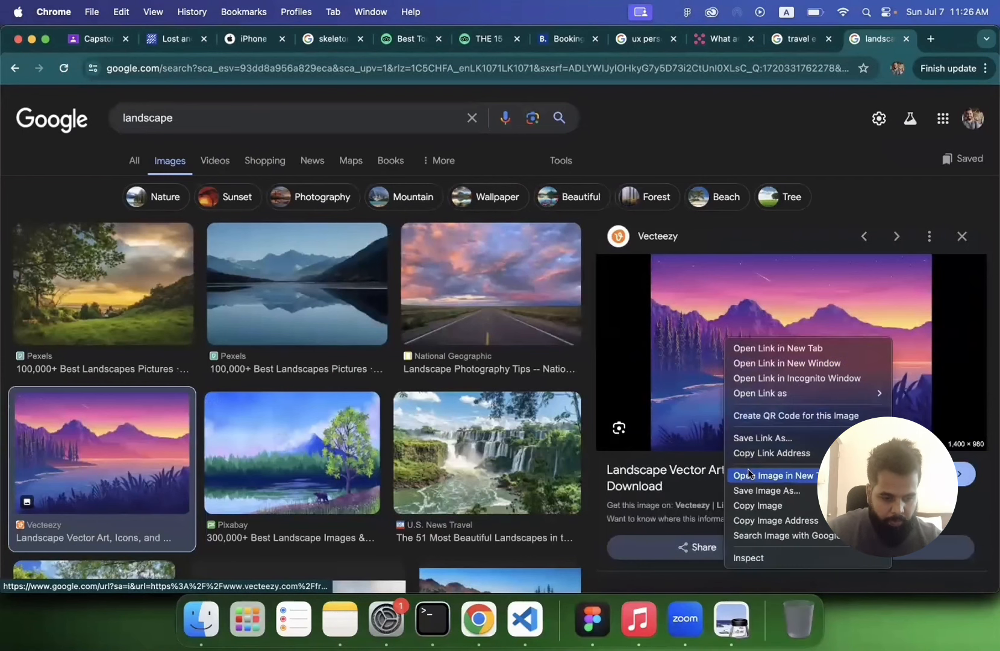
left_click(750, 508)
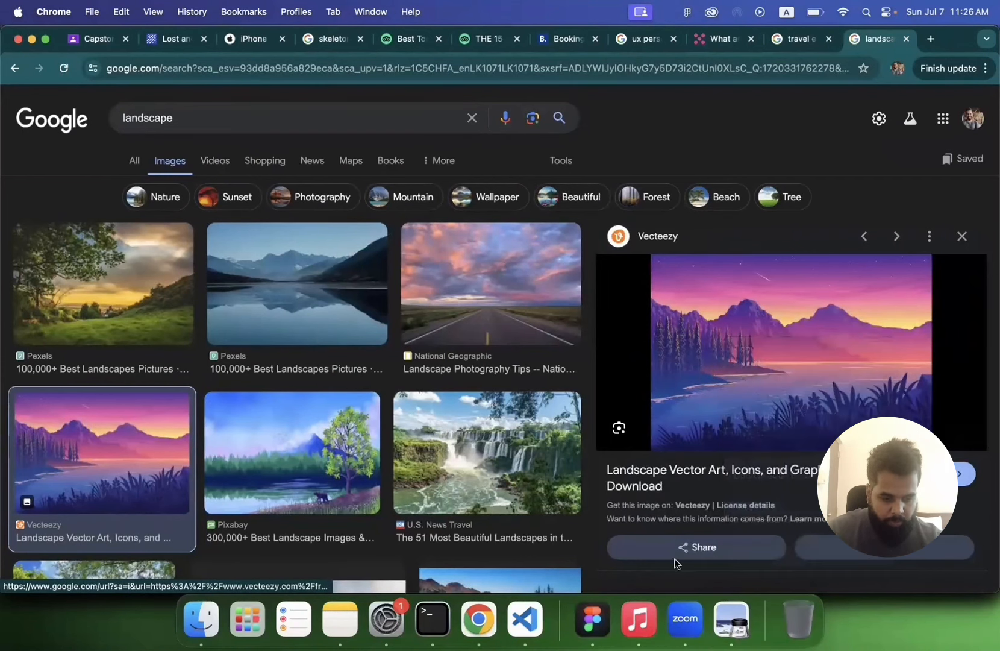
Step: Return to Figma and draw a frame about 430 x 397 across the top of the Login/Sign Up screen
left_click(593, 605)
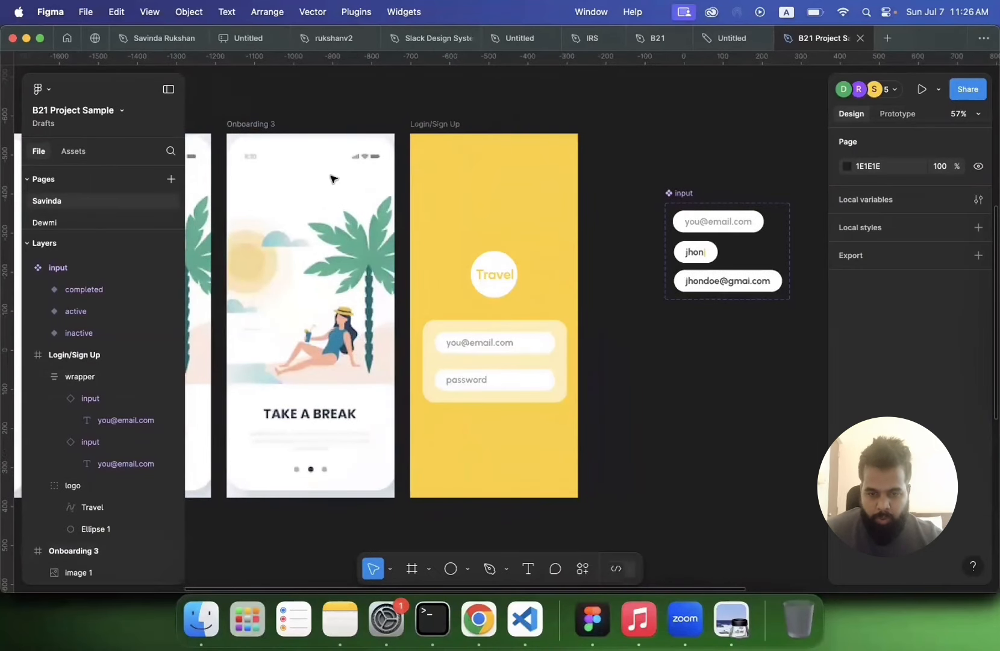
left_click(412, 568)
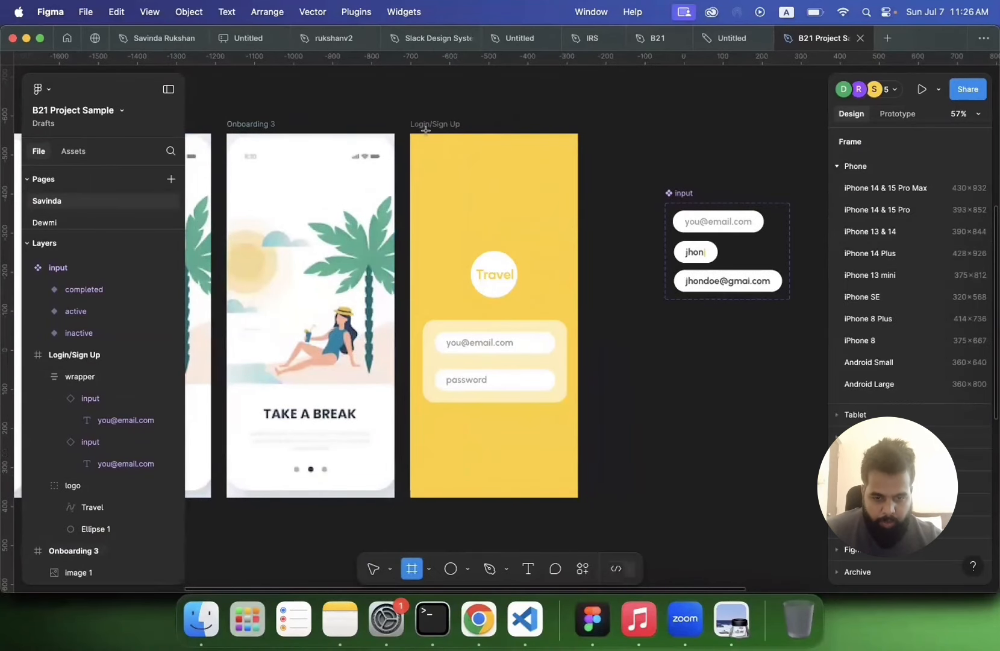
left_click_drag(415, 137, 578, 289)
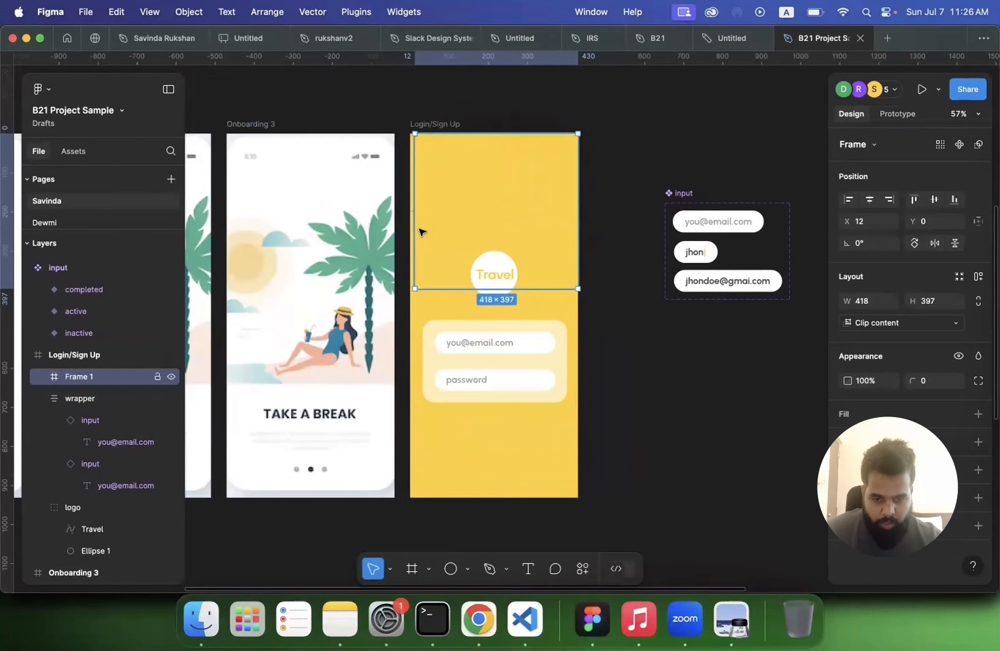
left_click_drag(415, 226, 411, 229)
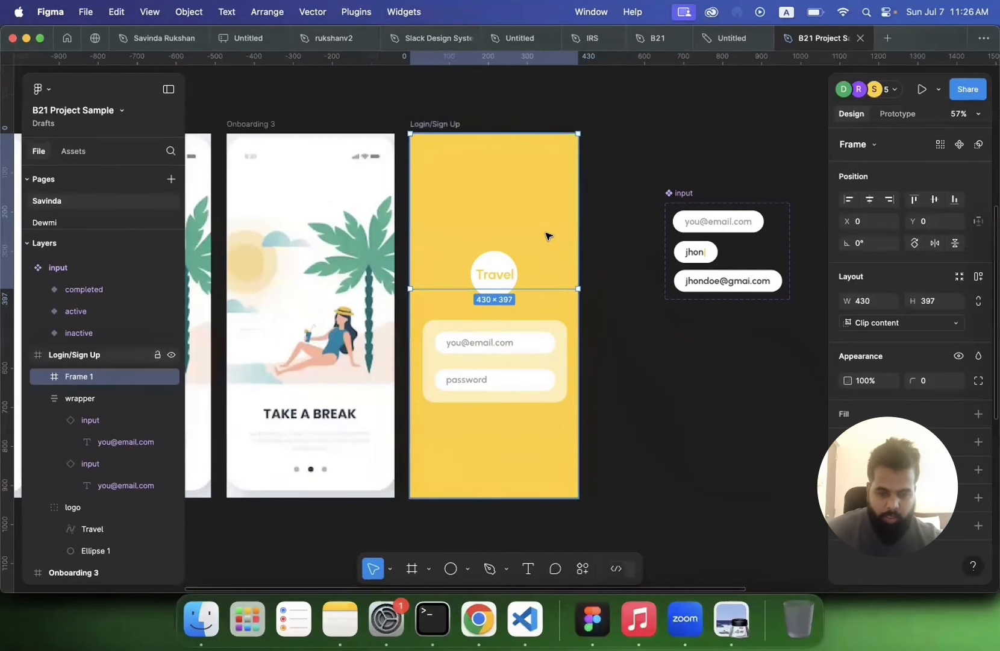
Step: Paste the landscape image into the new frame and scale it down to about 764 x 535
key("cmd+v")
scroll(528, 264, "down", 3)
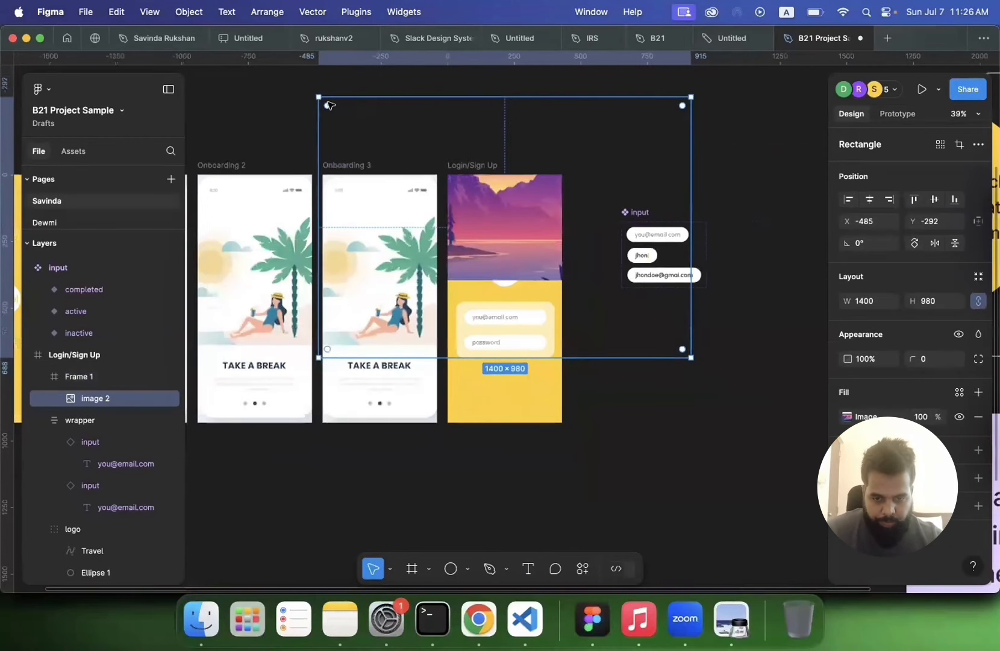
left_click_drag(315, 95, 403, 155)
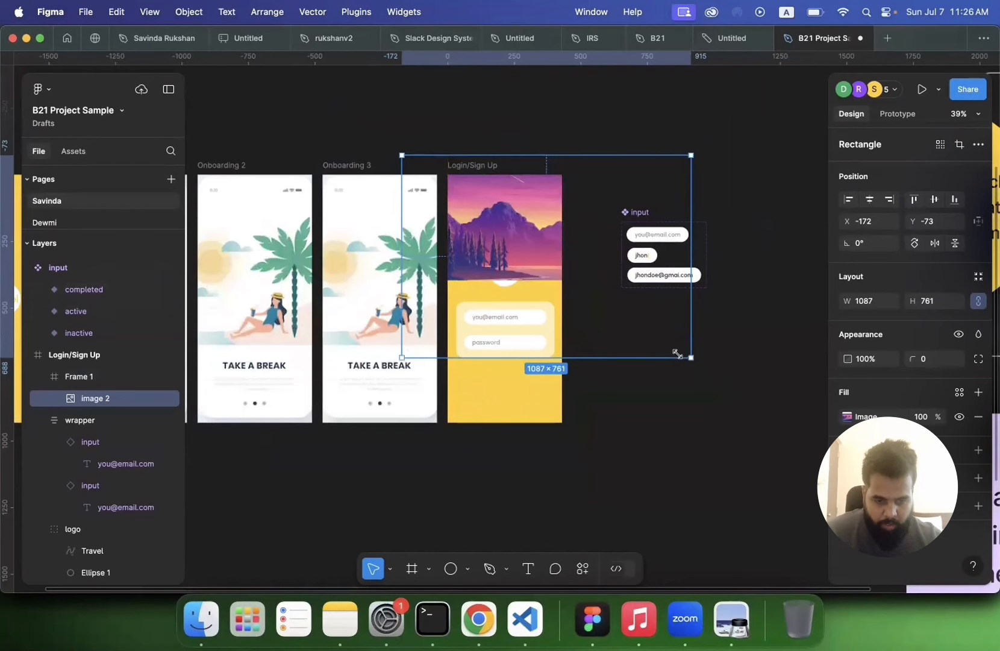
left_click_drag(688, 355, 578, 293)
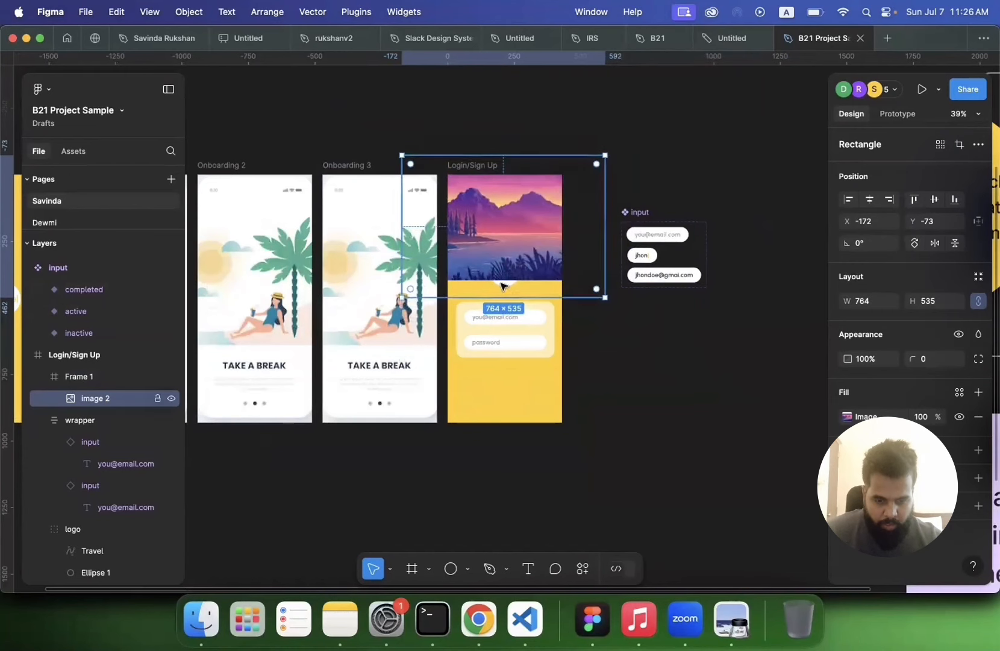
double_click(482, 258)
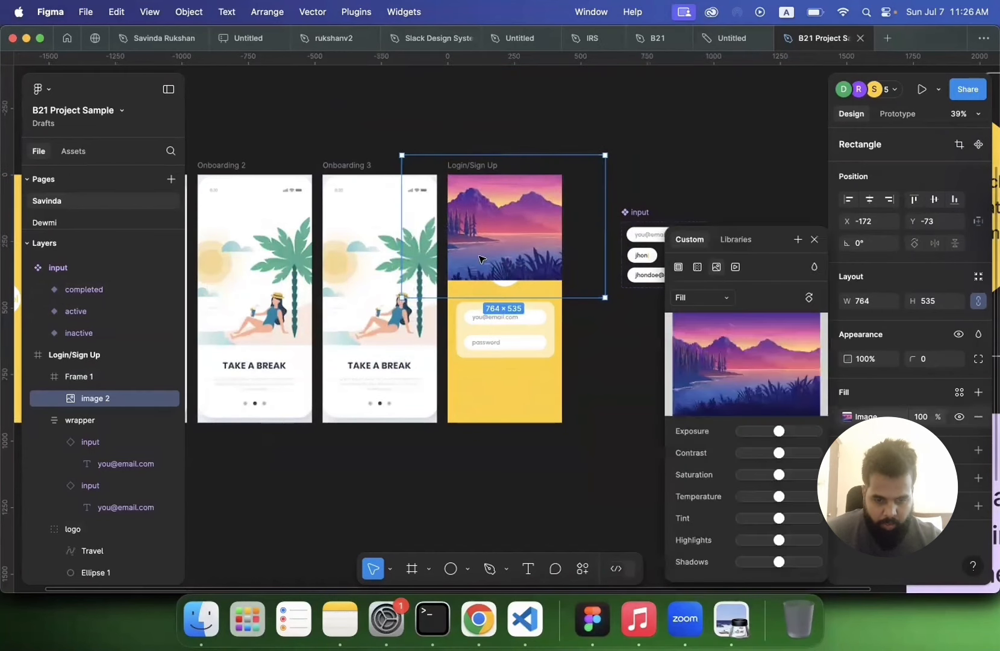
left_click(639, 347)
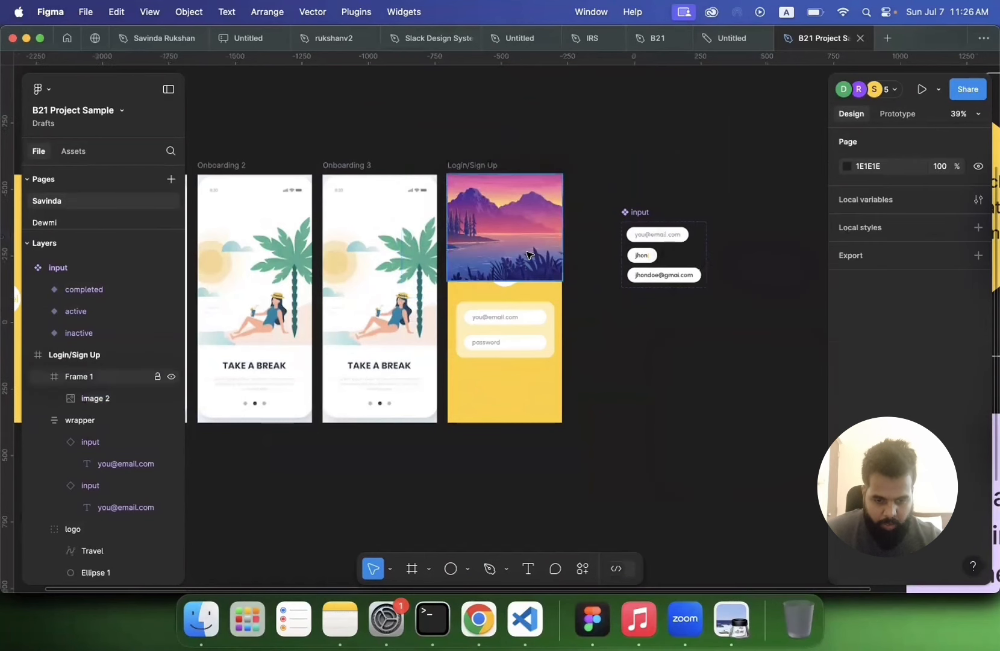
Step: Stretch the frame to the screen's full height and enlarge the landscape image to about 1435 x 1005 to fill it
left_click(515, 271)
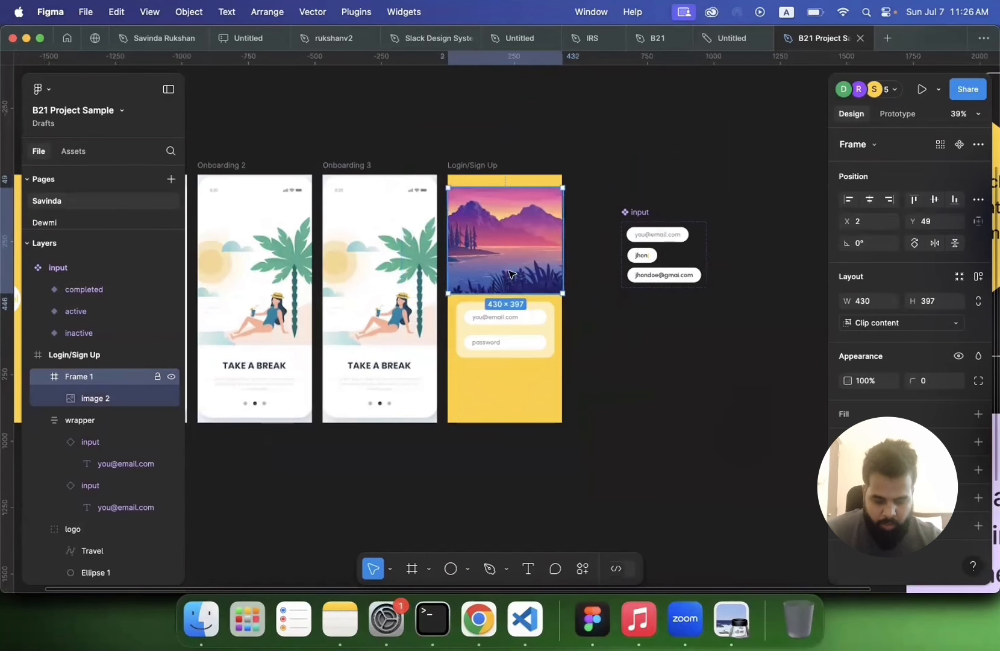
left_click_drag(496, 278, 507, 422)
double_click(494, 273)
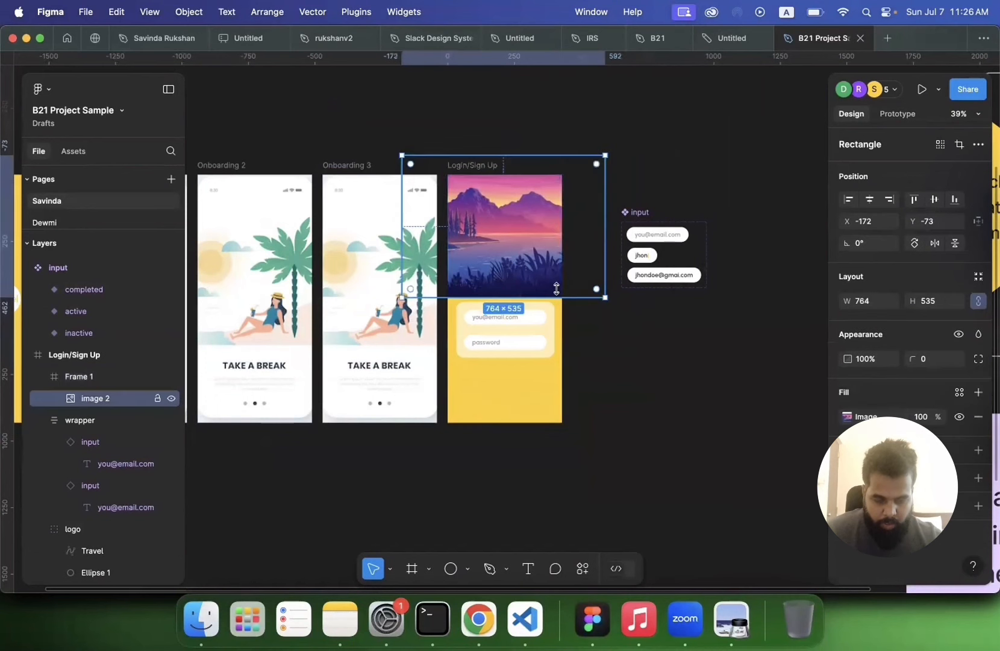
left_click_drag(600, 297, 728, 422)
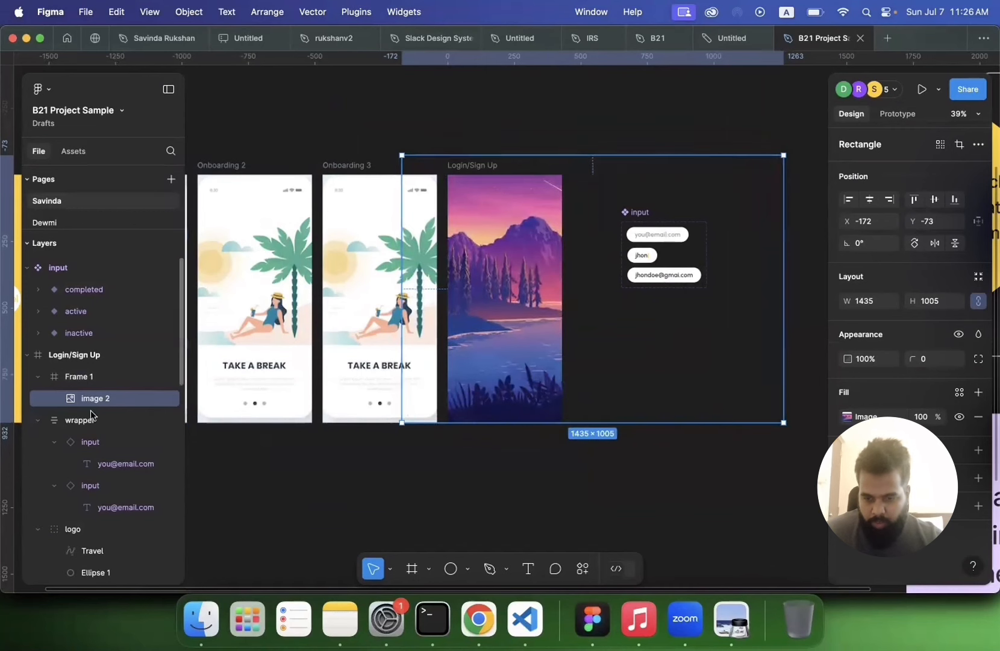
Step: Rename the landscape image's frame inside the Login/Sign Up screen to bg
left_click(38, 378)
double_click(80, 378)
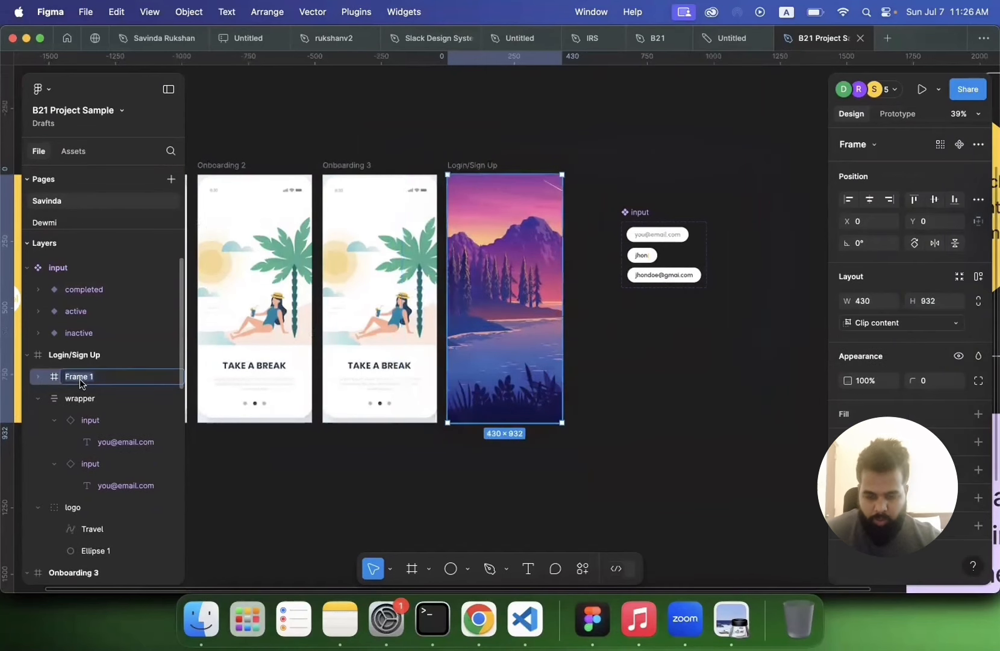
type("bg")
key("Return")
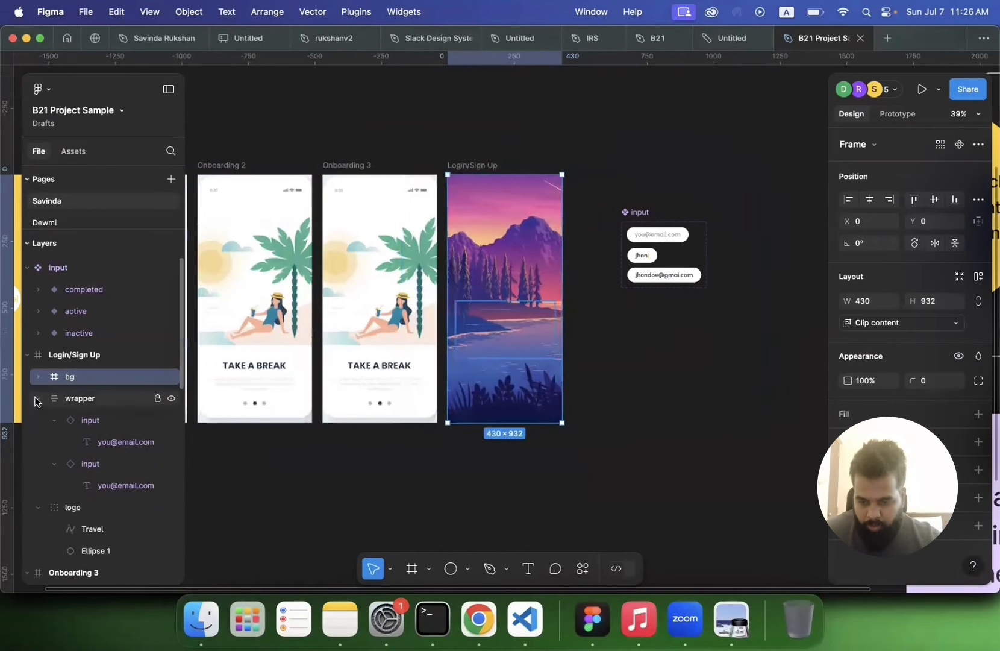
Step: Move the bg layer below the wrapper and logo layers so it sits behind the login content
left_click(38, 397)
left_click(39, 420)
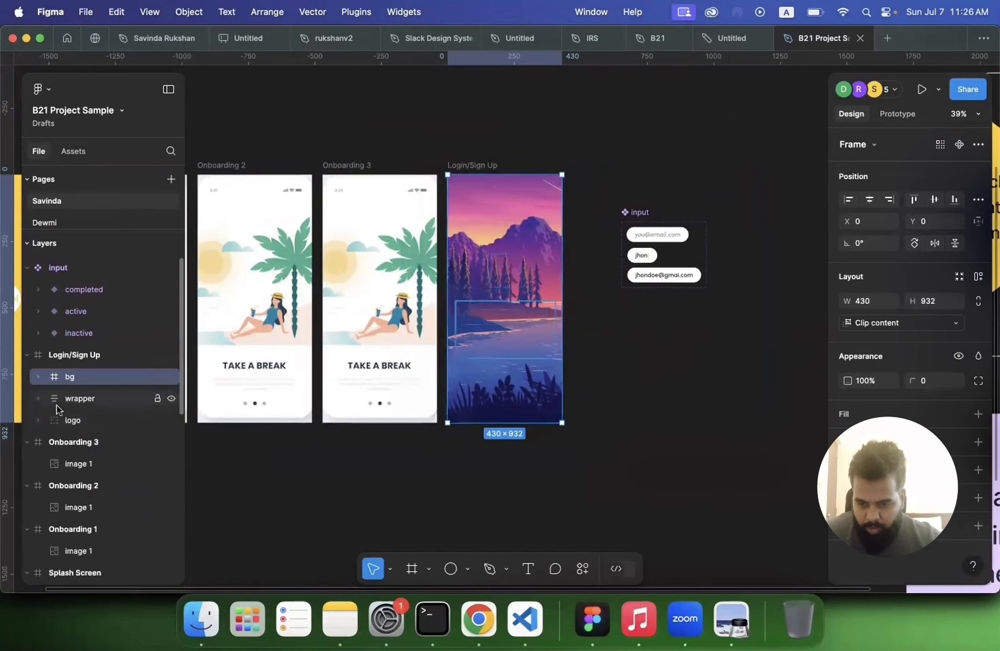
left_click_drag(65, 414, 67, 425)
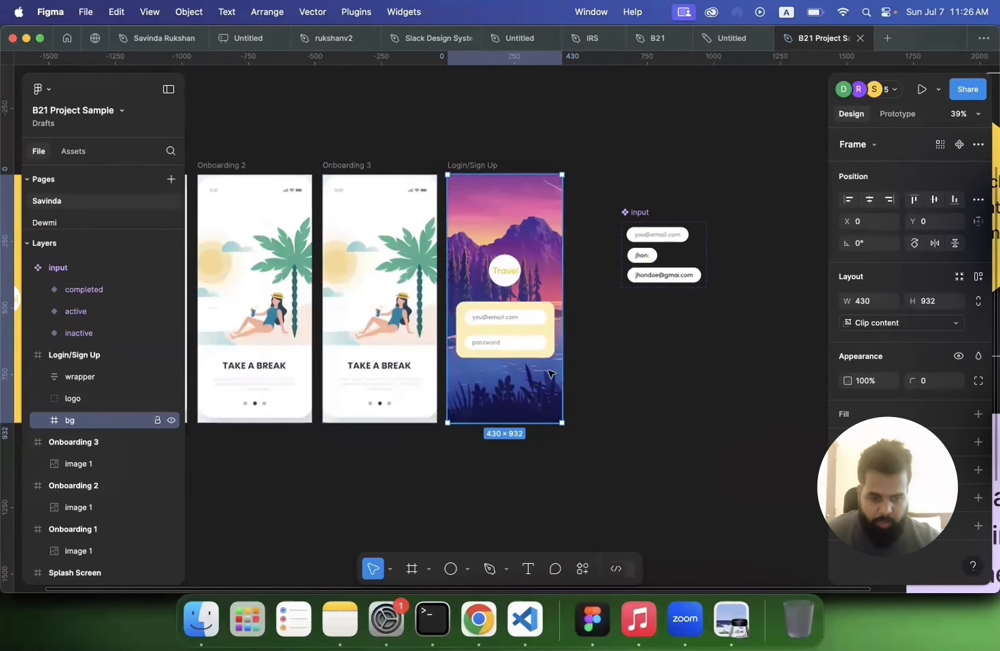
Step: Set the login form wrapper's fill to the yellow FFCD29 colour from the page colours
scroll(605, 359, "up", 3)
scroll(606, 360, "up", 2)
scroll(605, 360, "left", 2)
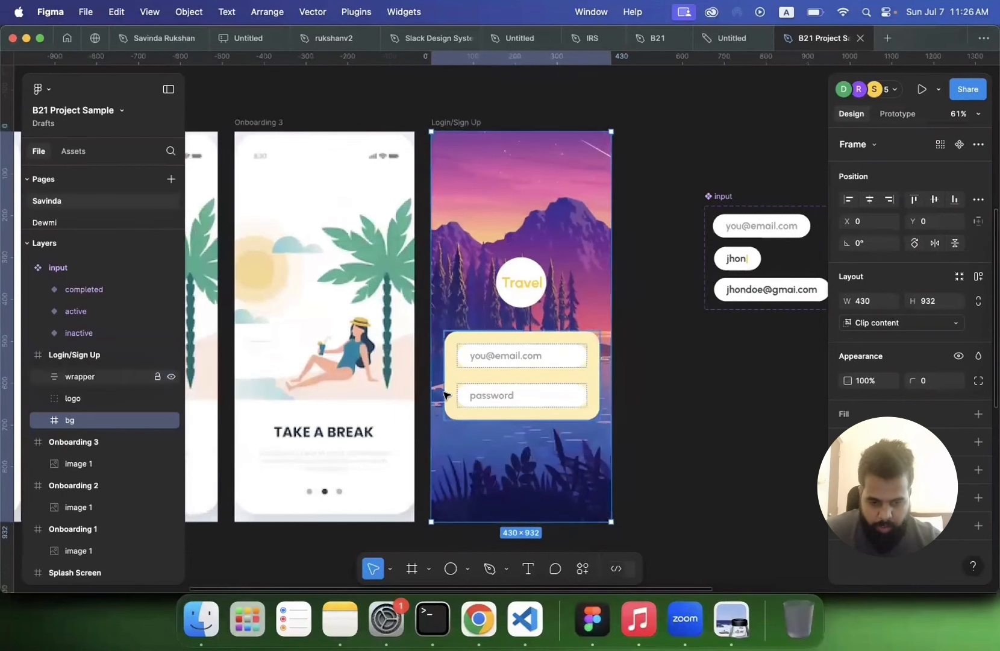
left_click(525, 303)
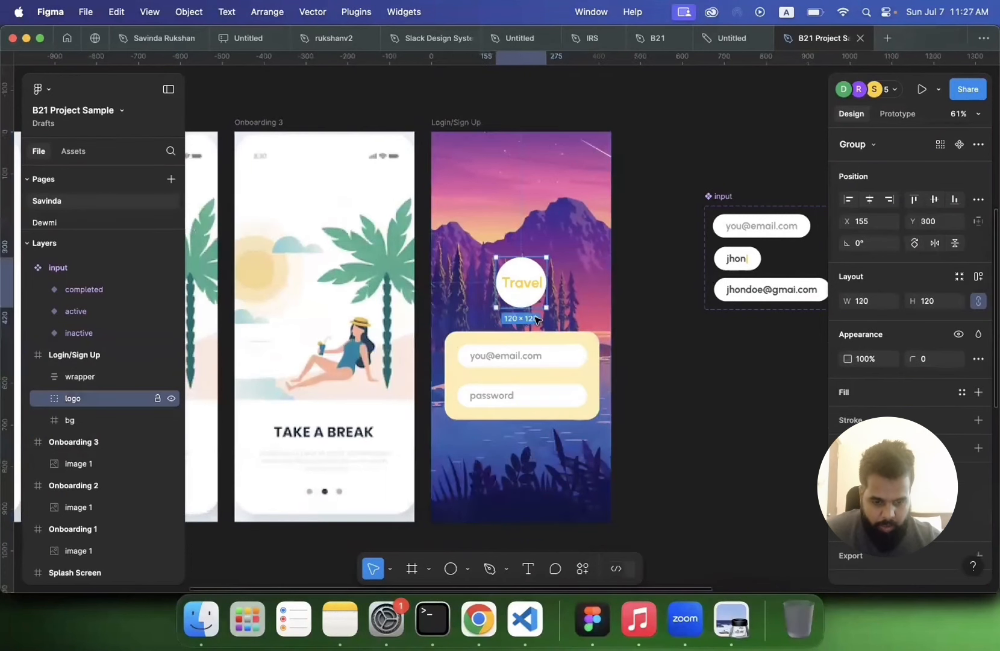
left_click(576, 354)
left_click(848, 503)
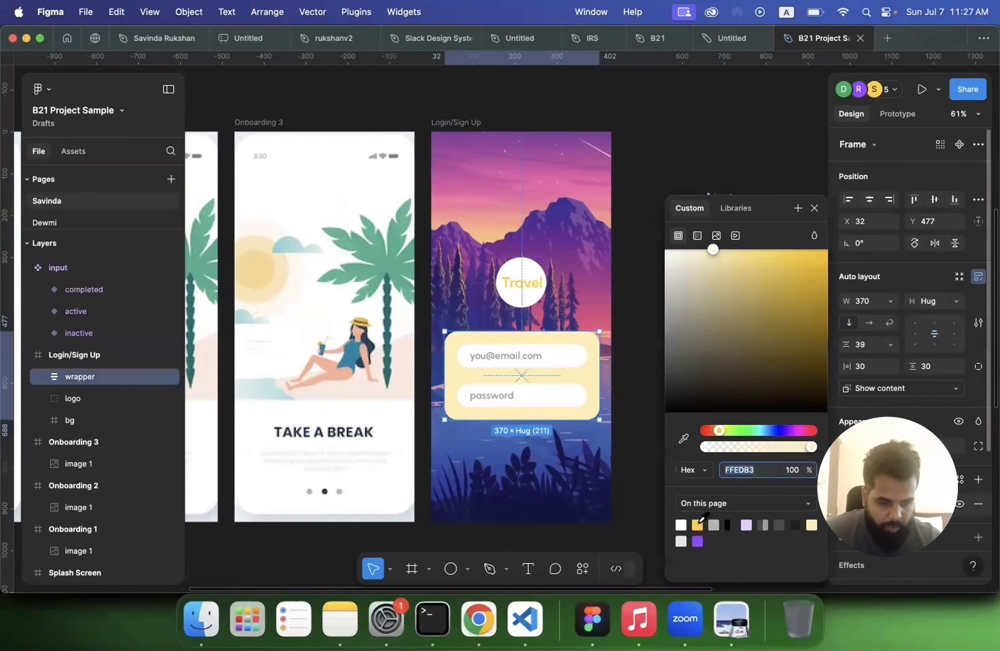
left_click(698, 524)
left_click(521, 288)
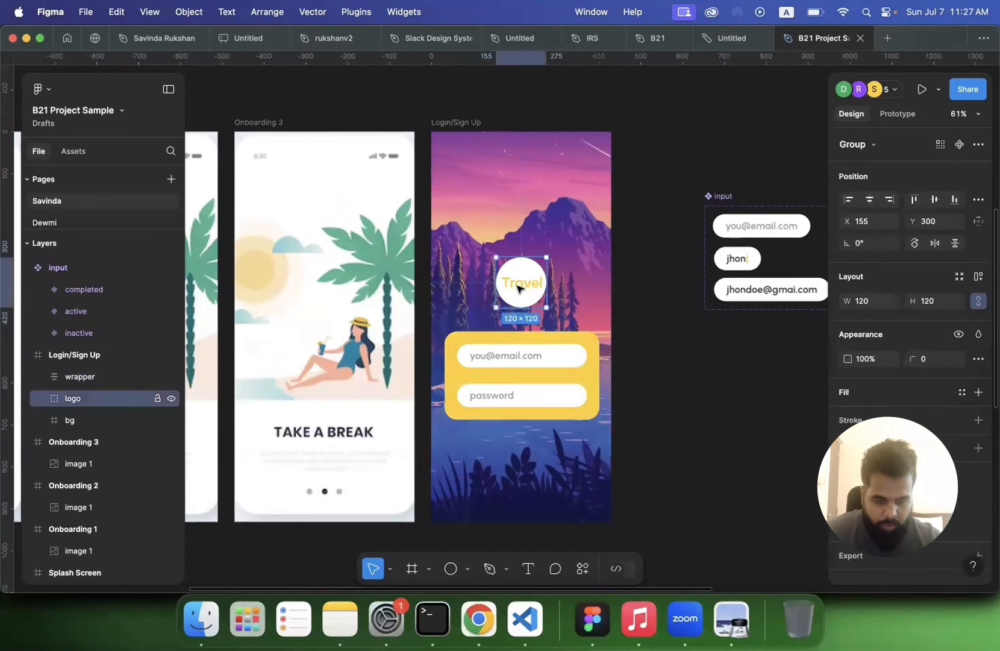
Step: Reduce the bg frame's opacity to 20%
left_click(674, 368)
scroll(674, 372, "down", 2)
scroll(614, 280, "up", 1)
scroll(614, 279, "right", 1)
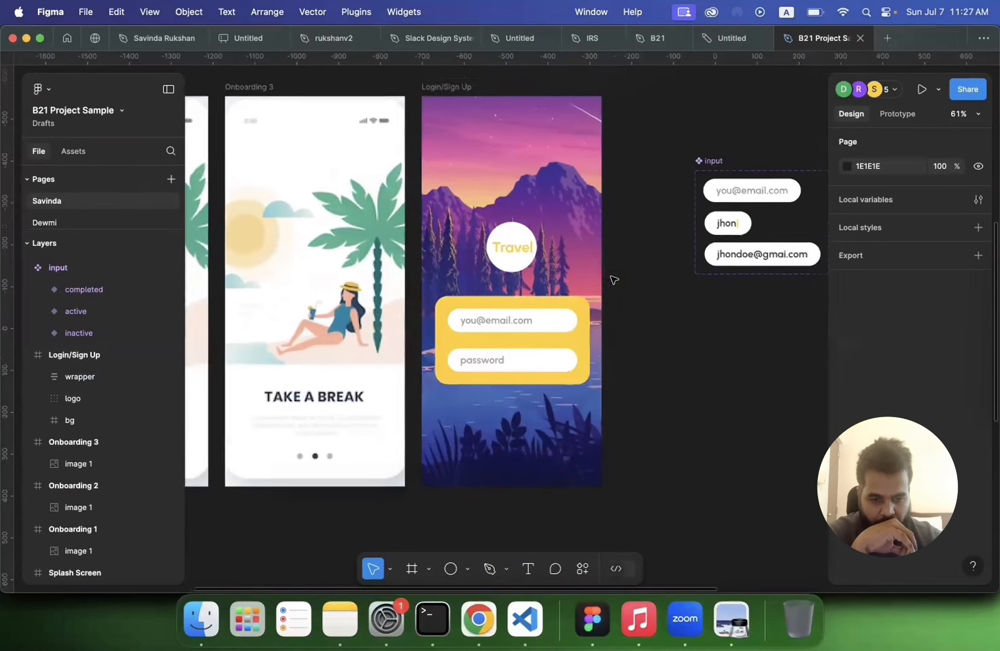
left_click(578, 282)
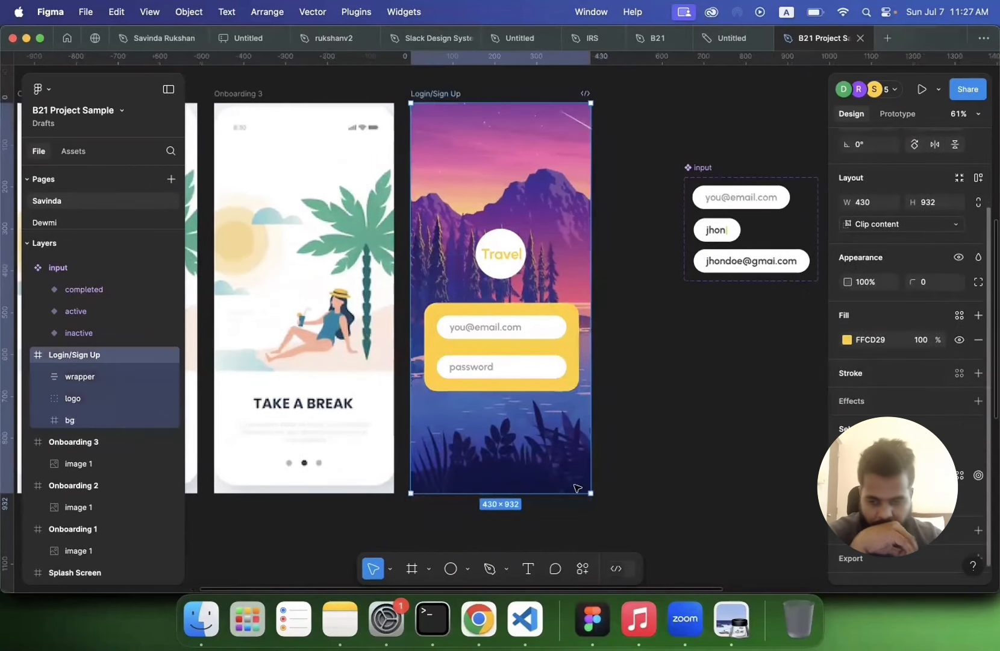
left_click(111, 421)
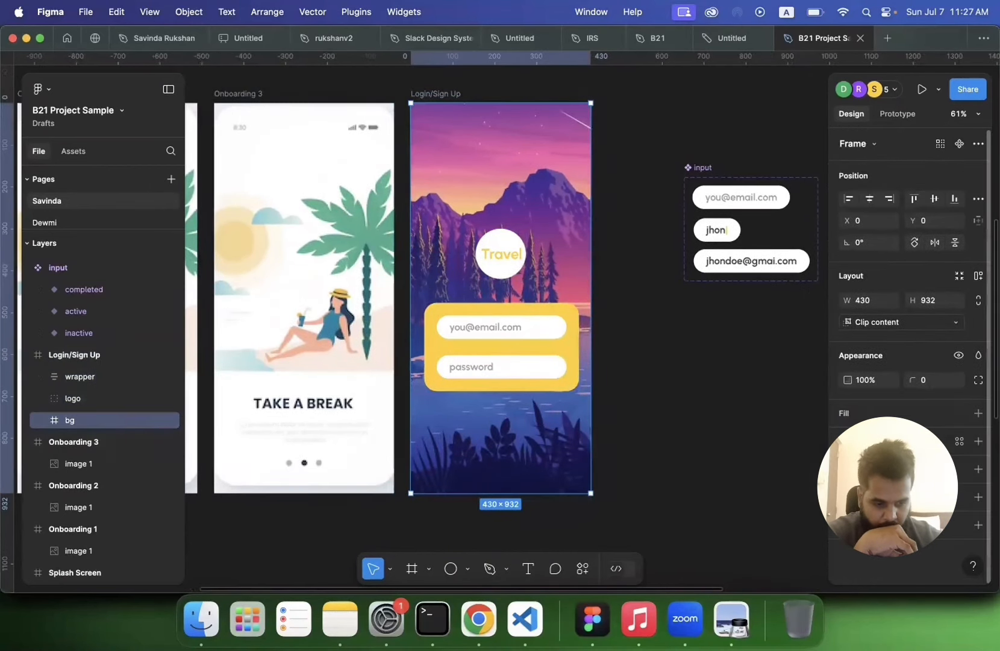
left_click(977, 470)
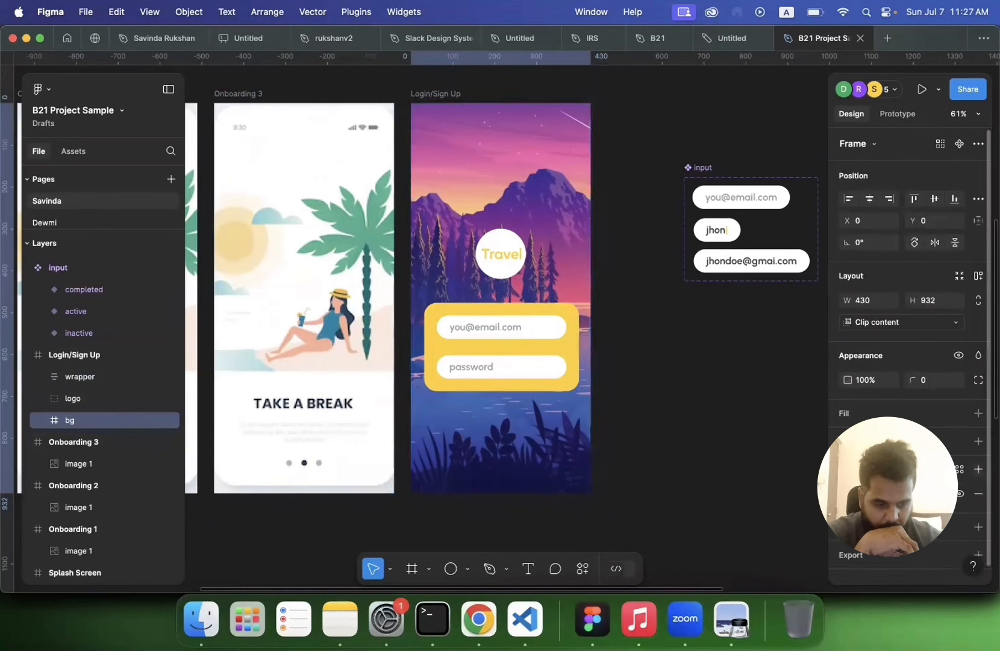
left_click(909, 493)
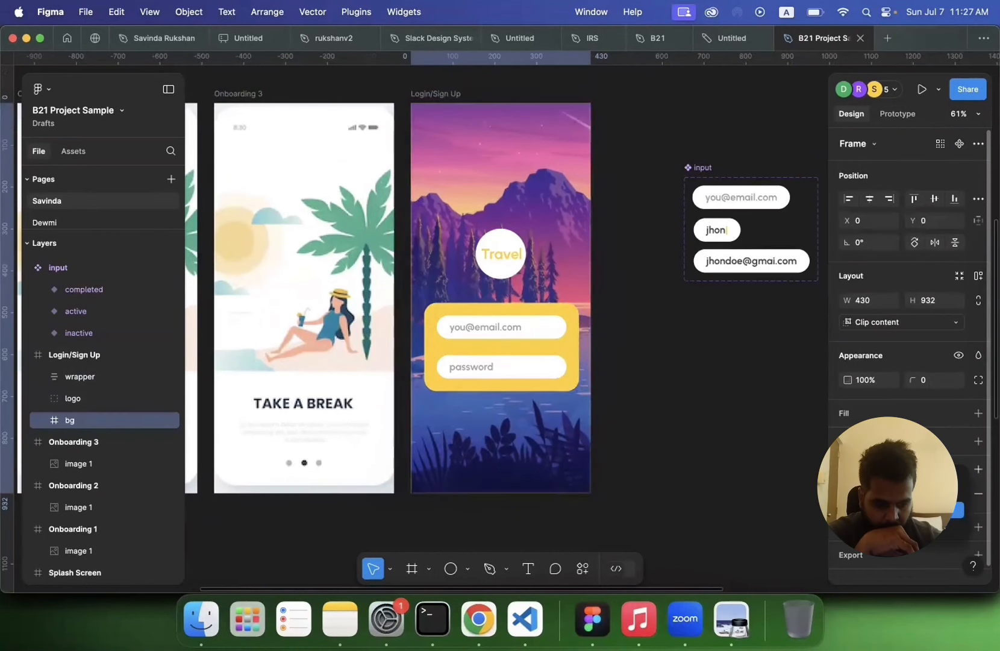
left_click(909, 509)
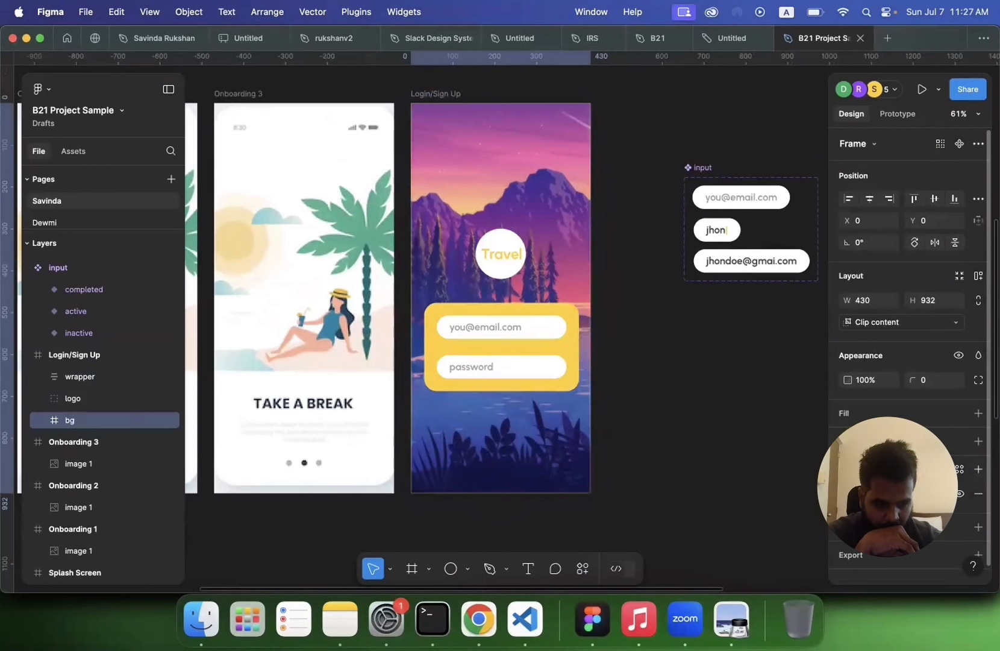
left_click(875, 381)
type("50")
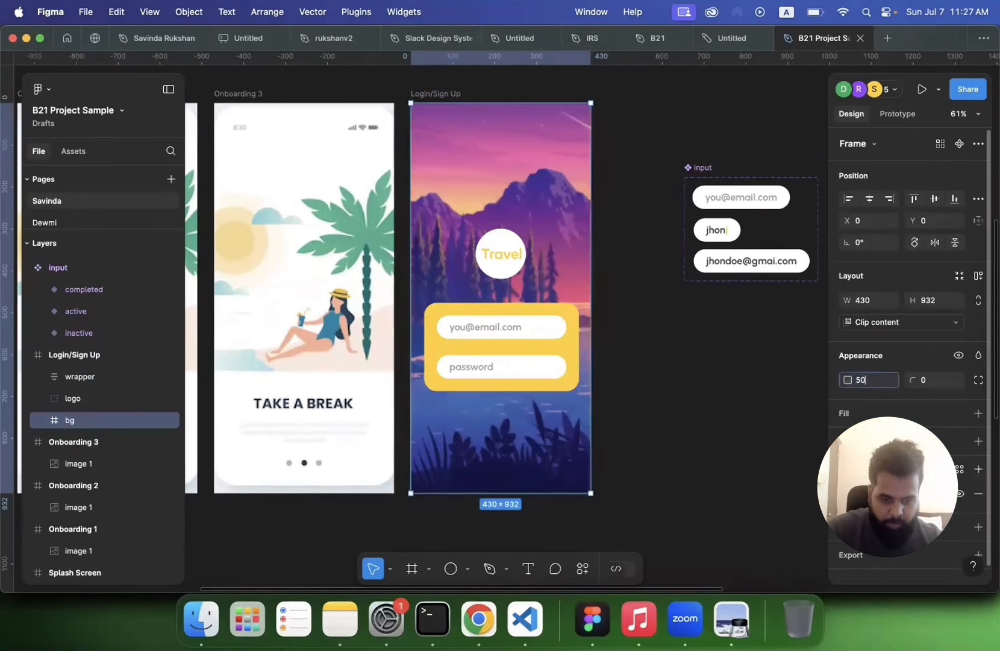
key("Return")
left_click(876, 381)
type("20")
key("Return")
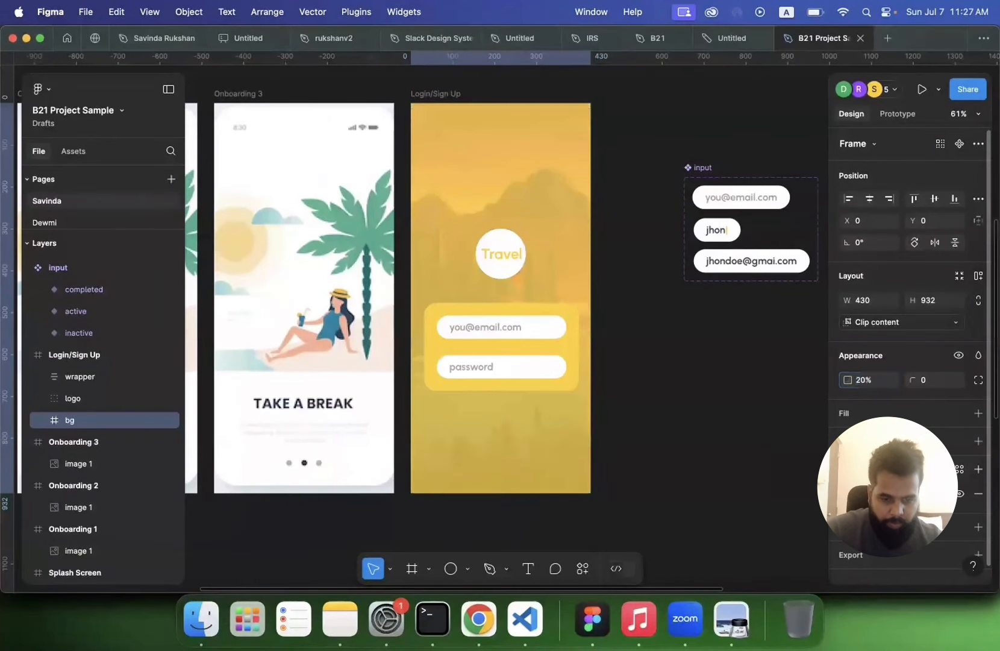
Step: Lighten the login form wrapper's fill colour to FFE180
left_click(681, 403)
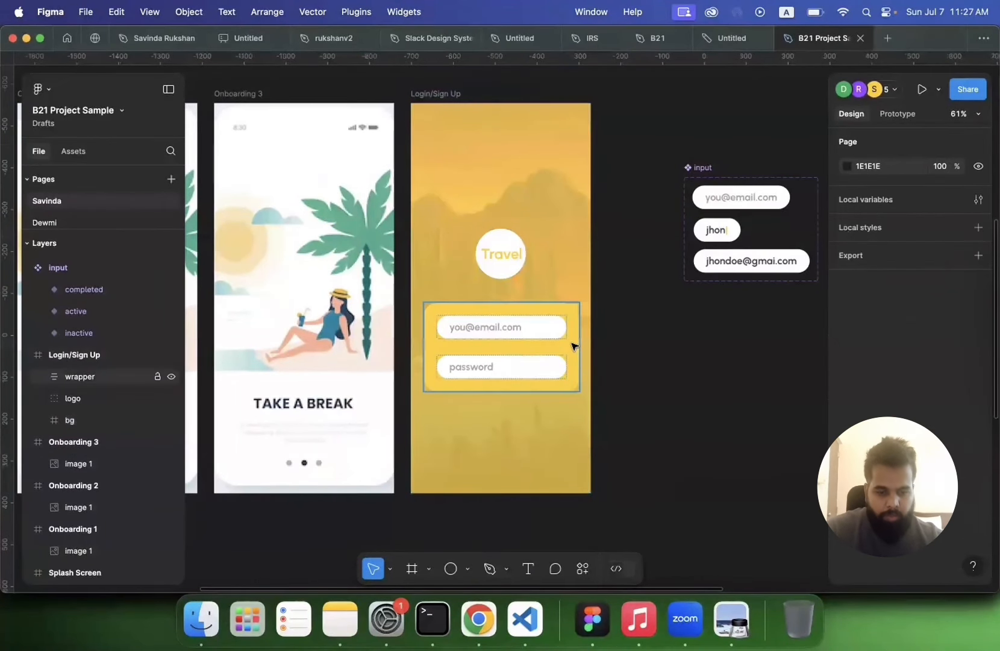
left_click(573, 345)
left_click(849, 503)
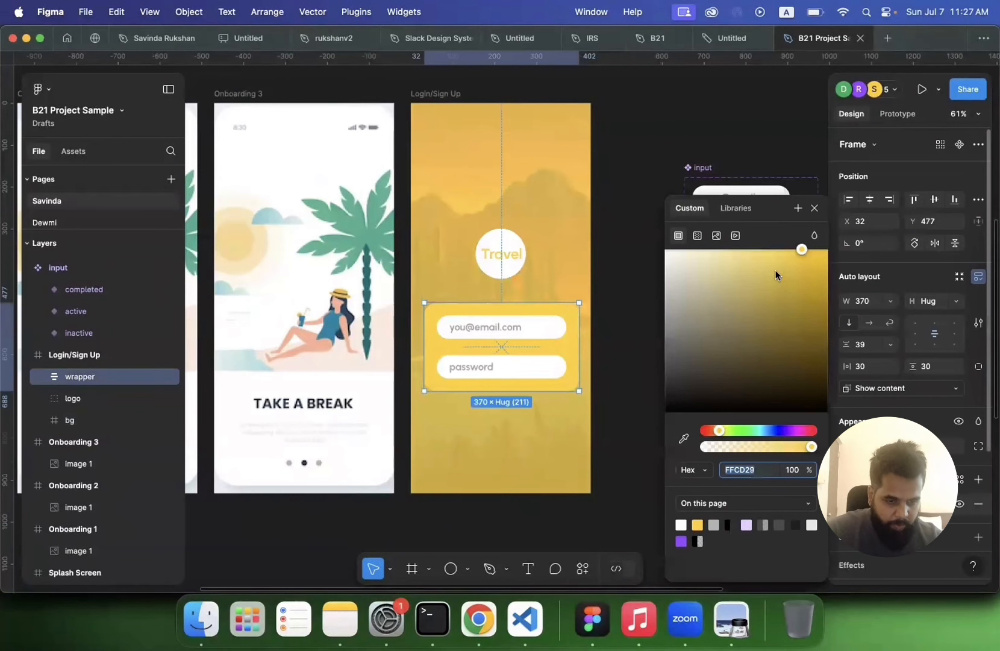
left_click_drag(765, 250, 747, 249)
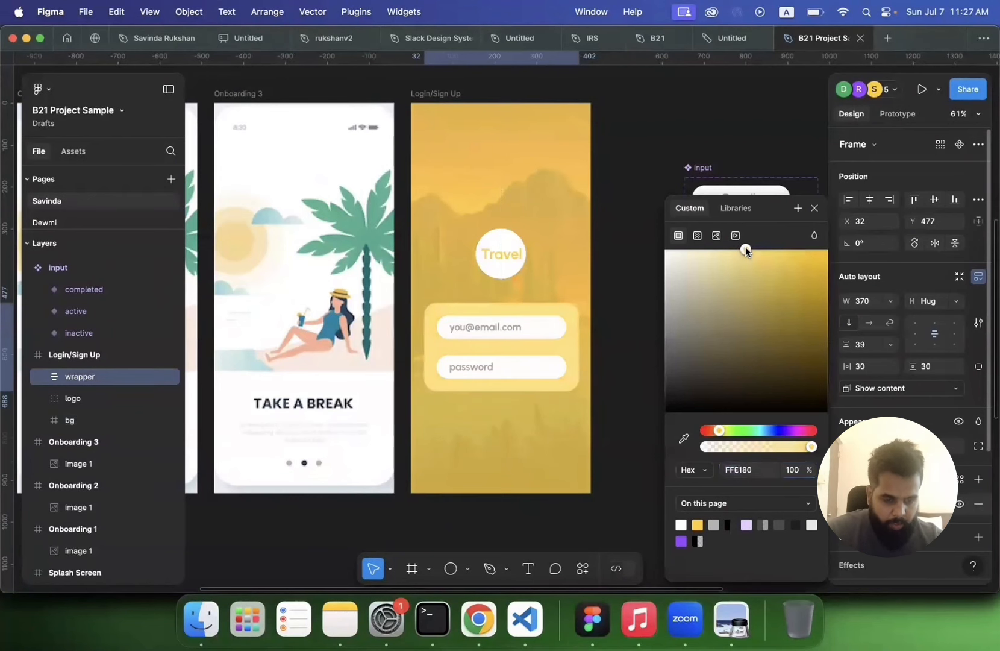
scroll(620, 256, "up", 3)
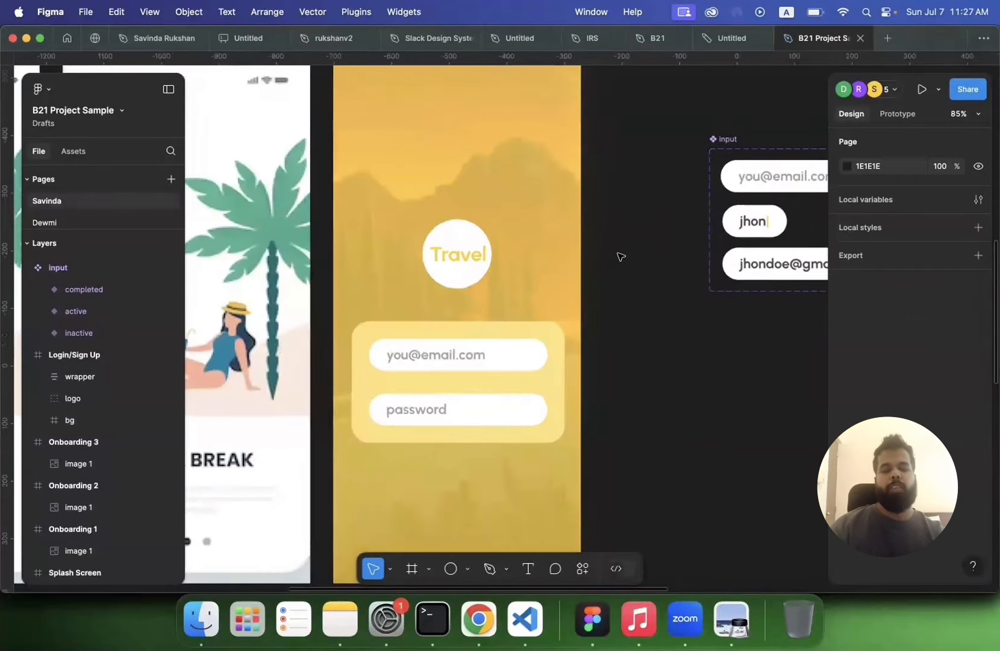
scroll(620, 256, "down", 5)
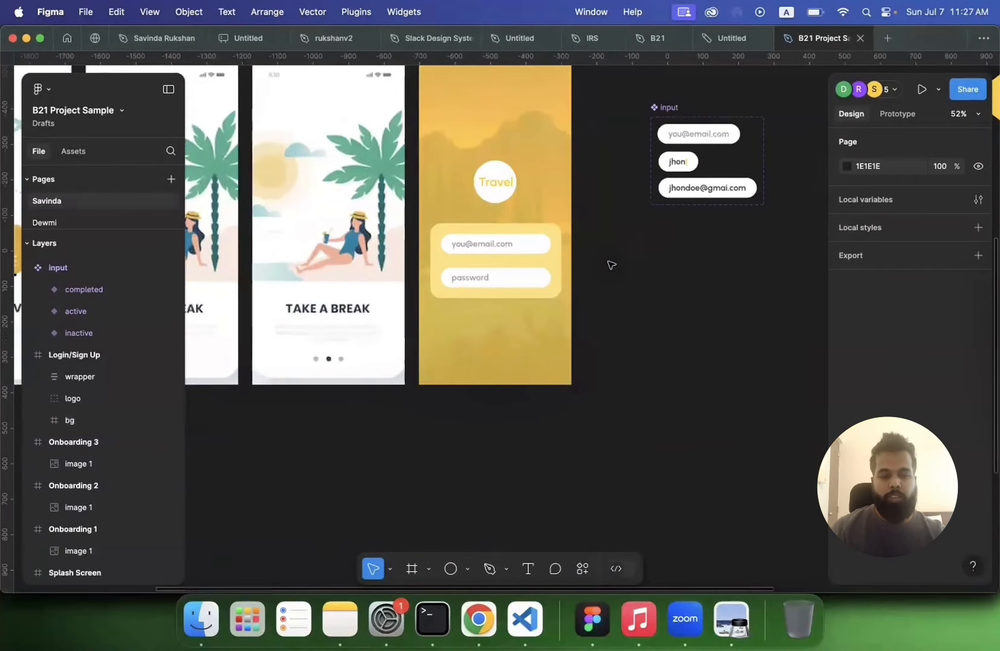
scroll(600, 282, "right", 2)
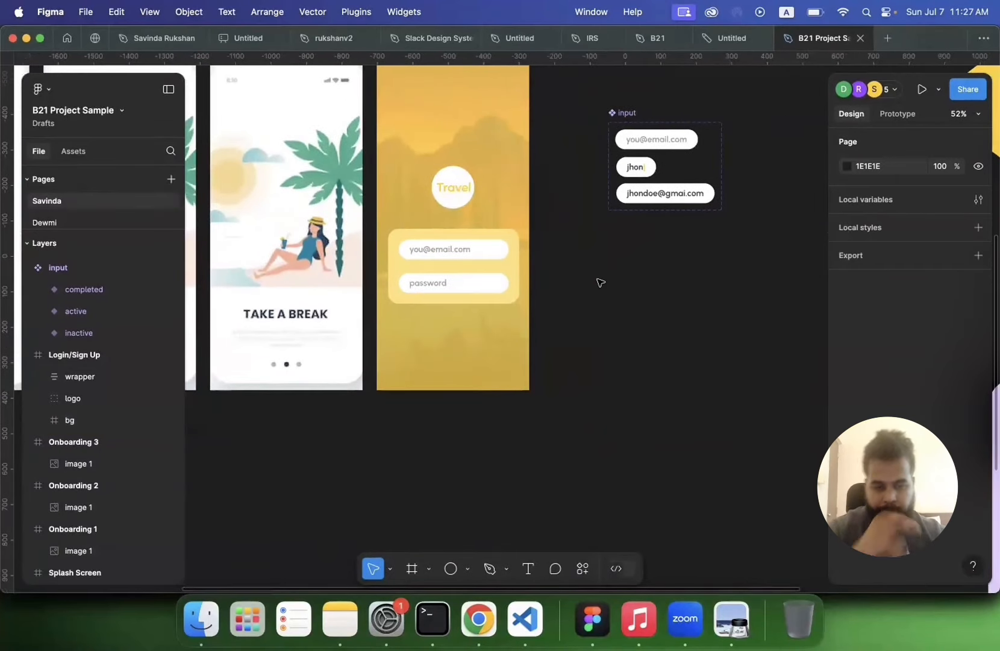
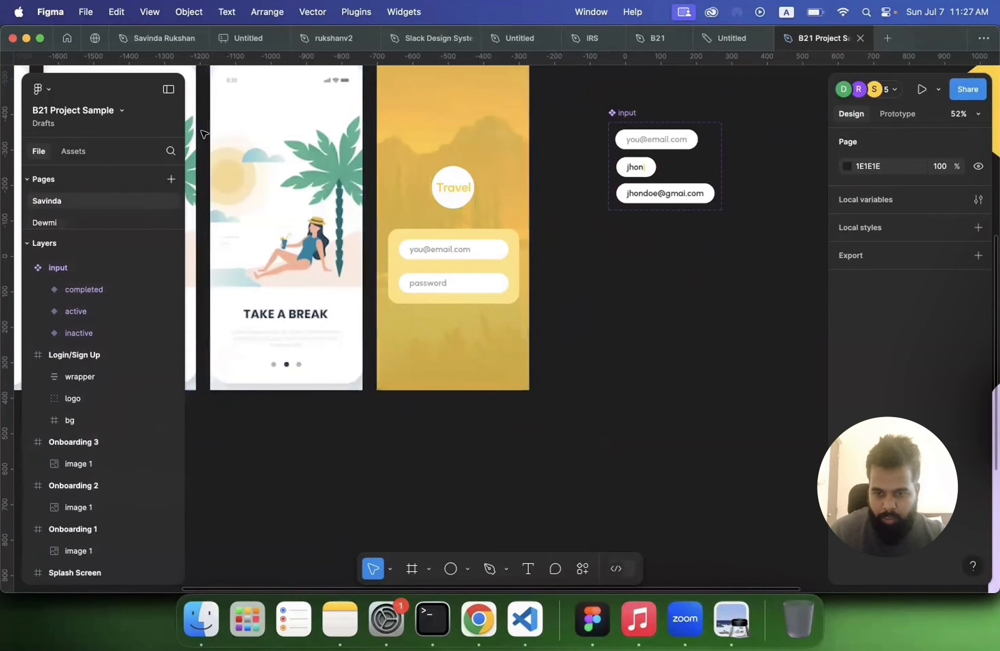
Step: Add a text layer reading "sign up" on the canvas beside the login screen
left_click(527, 568)
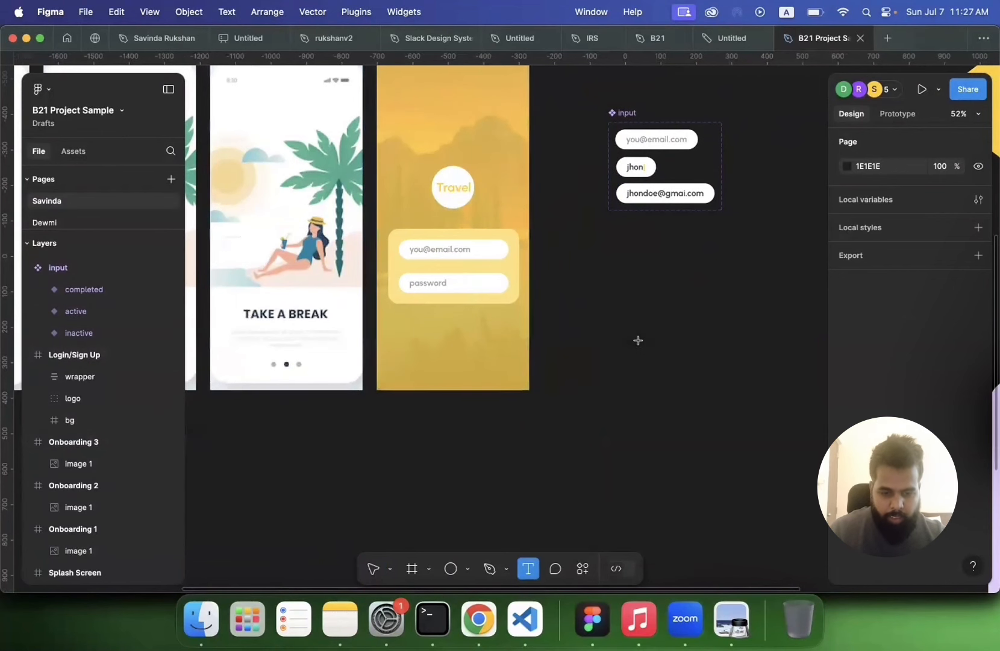
left_click(638, 340)
type("s")
key("Escape")
type("ign U")
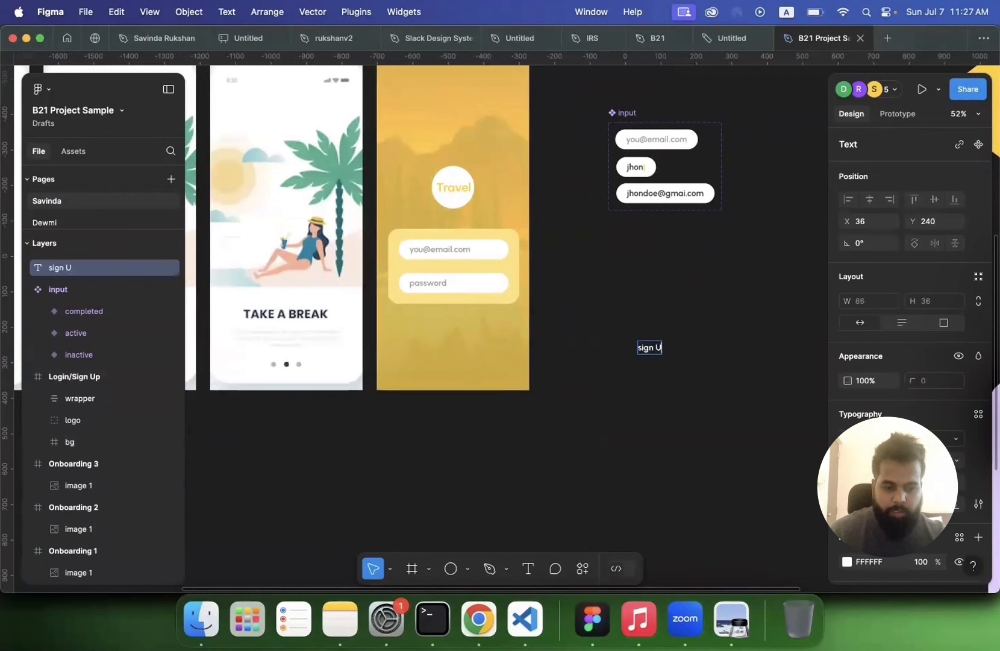
key("BackSpace")
type("up")
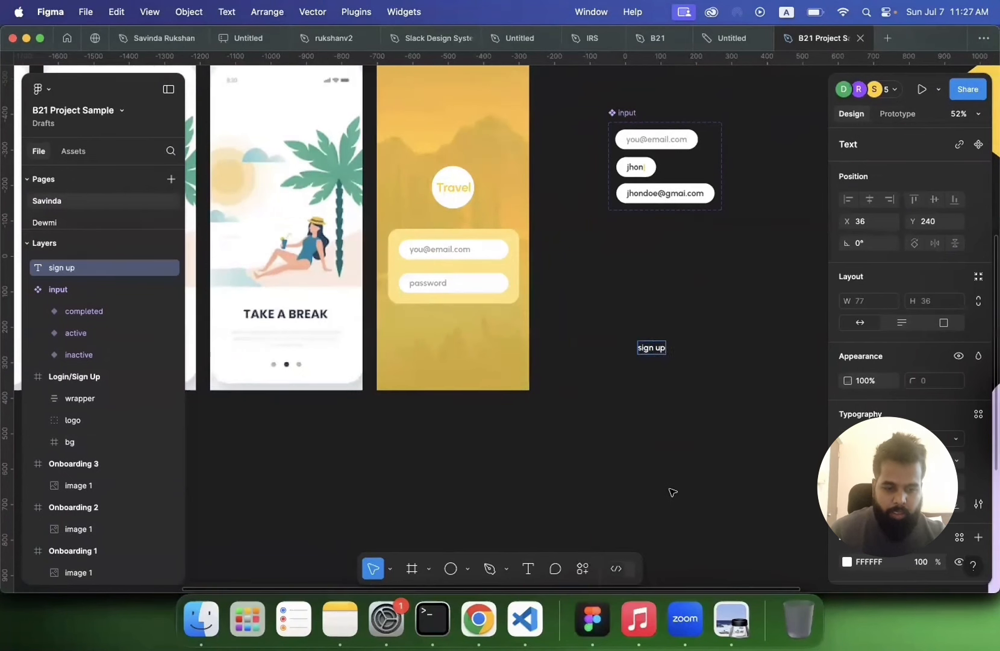
key("Escape")
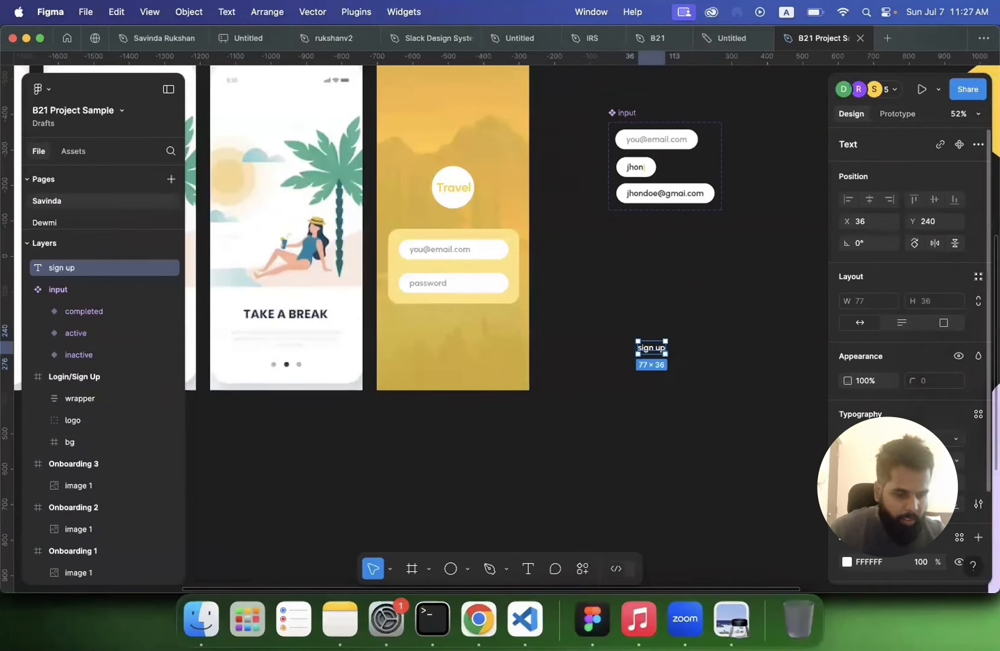
Step: Set the sign up text's letter case to Title case
scroll(843, 434, "down", 3)
left_click(978, 389)
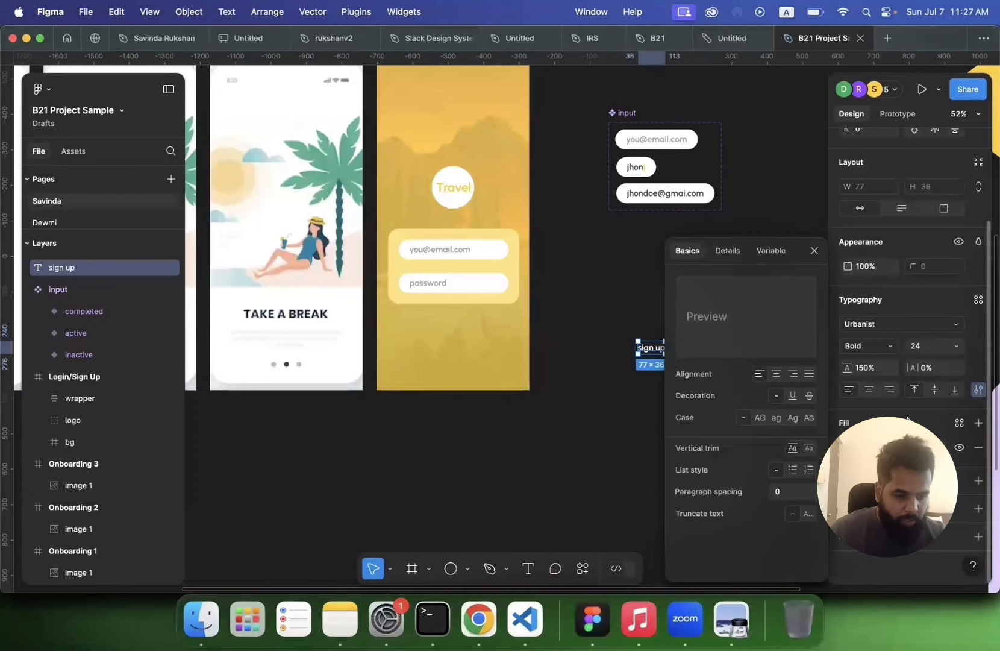
scroll(605, 441, "right", 3)
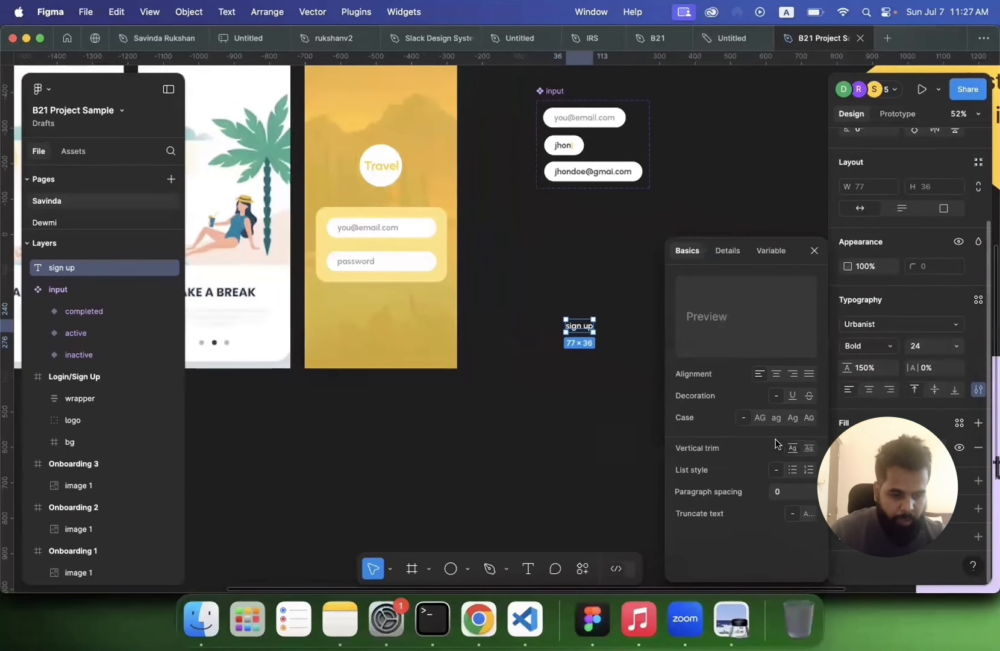
left_click(793, 418)
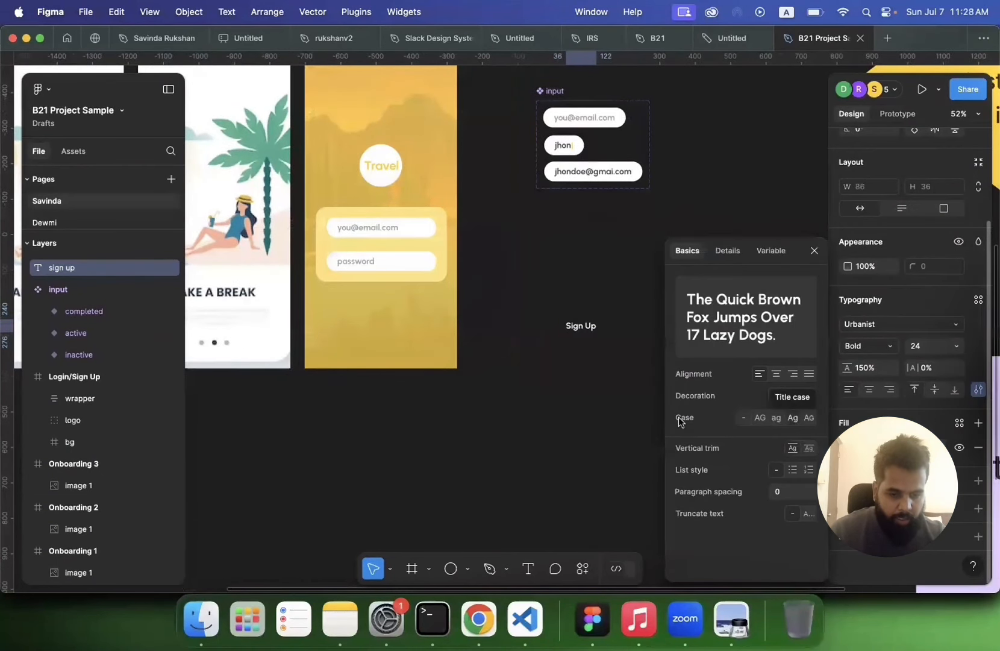
Step: Increase the Sign Up text's font size
left_click(583, 356)
scroll(582, 351, "up", 3)
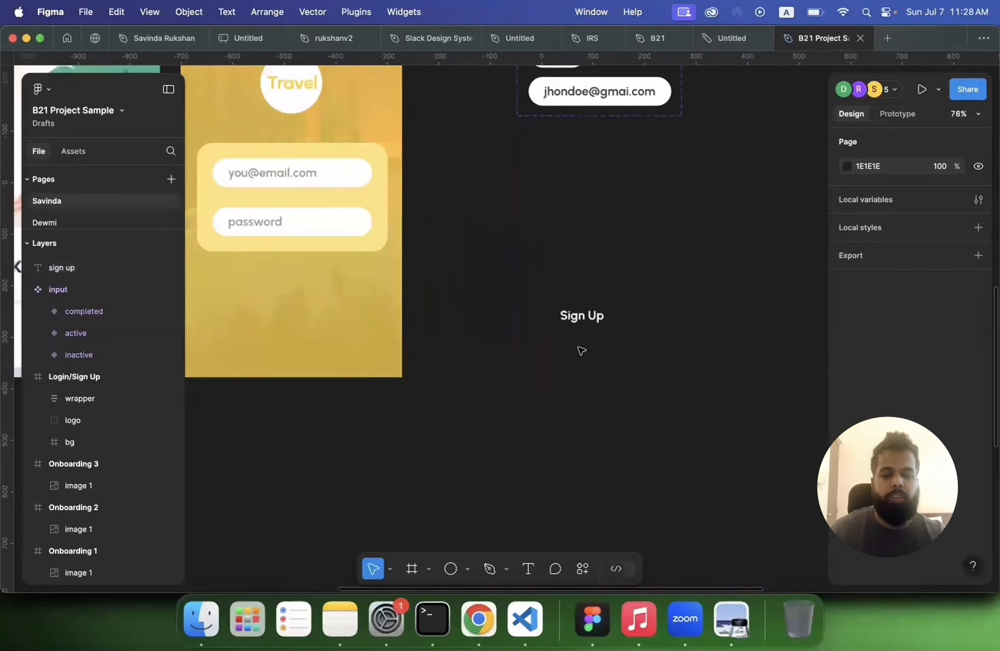
left_click(581, 318)
scroll(581, 318, "down", 3)
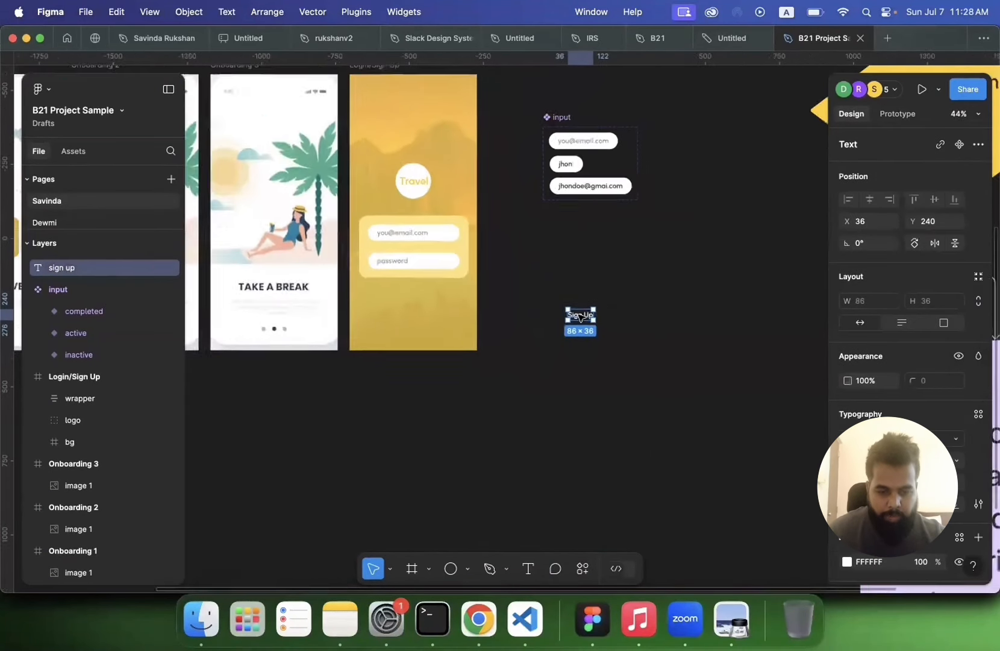
left_click(960, 462)
left_click(958, 475)
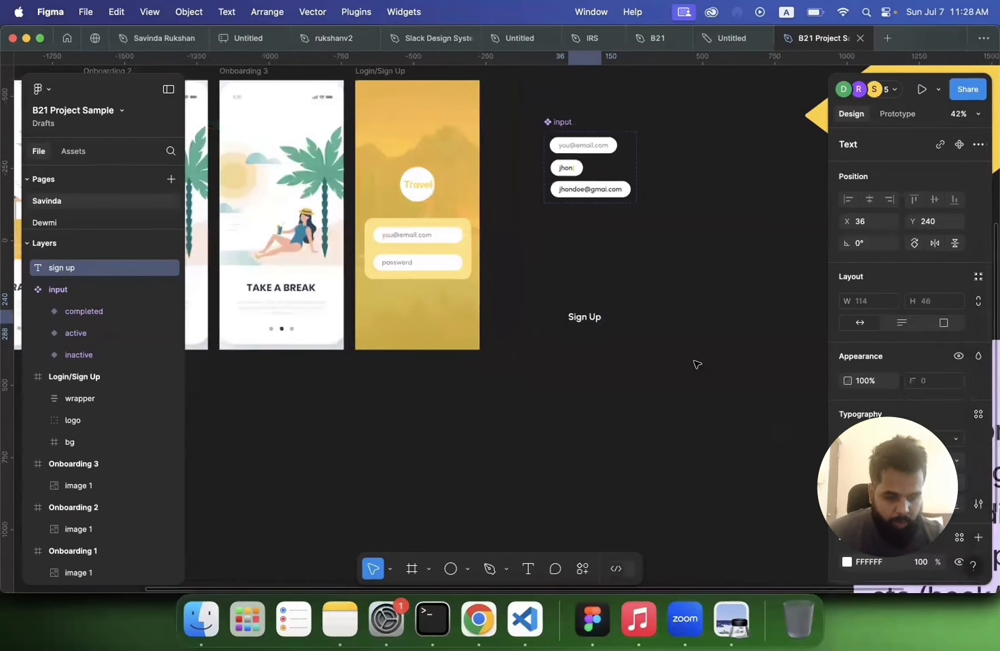
Step: Wrap the Sign Up text in a frame and rename the frame button
left_click(633, 345)
left_click(592, 320)
right_click(593, 321)
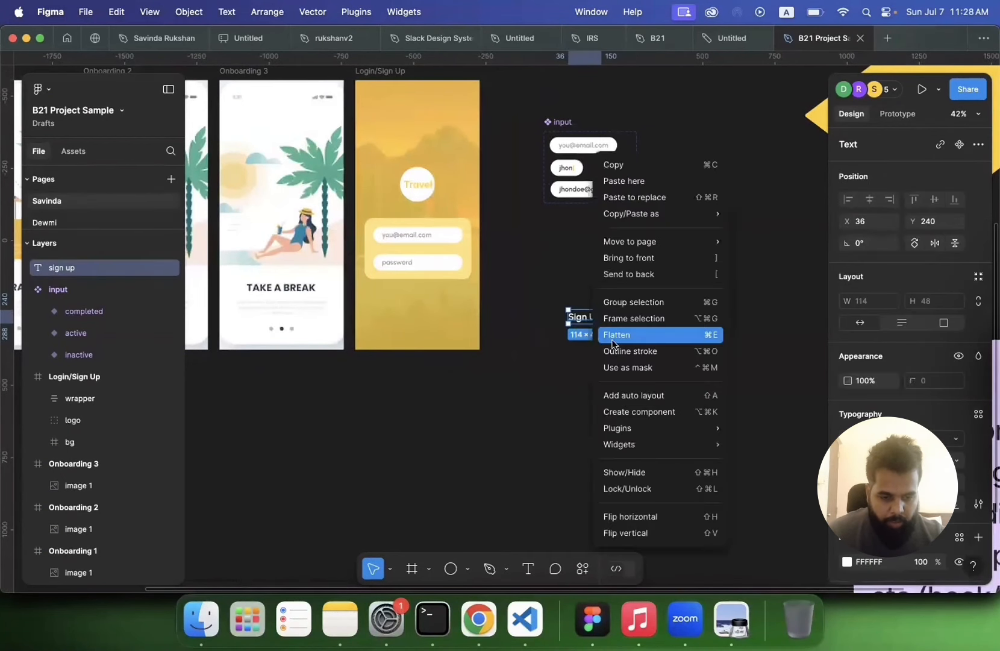
left_click(633, 318)
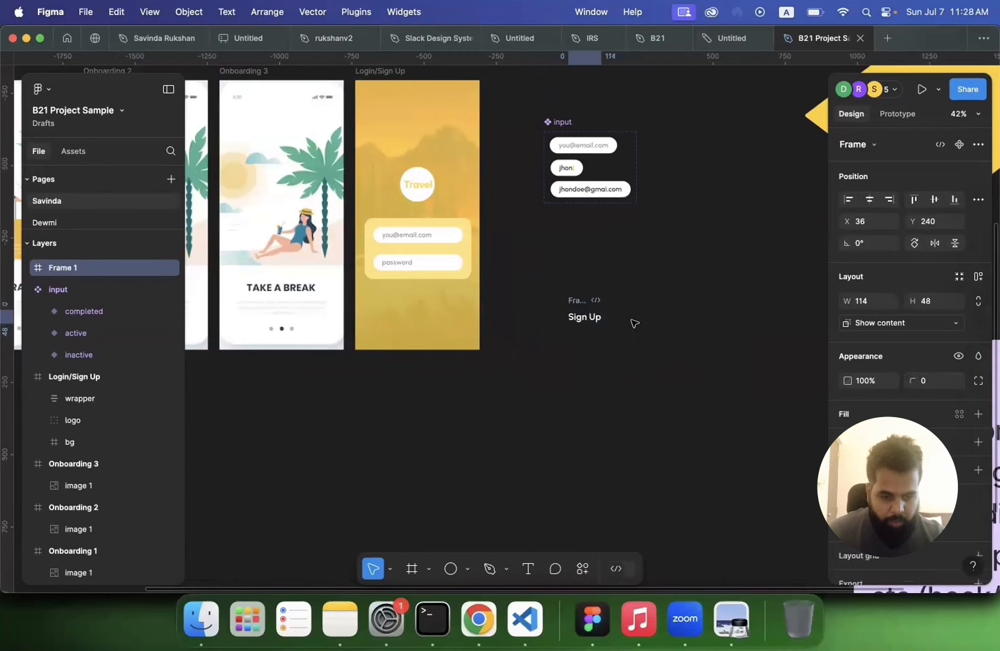
double_click(574, 300)
type("button")
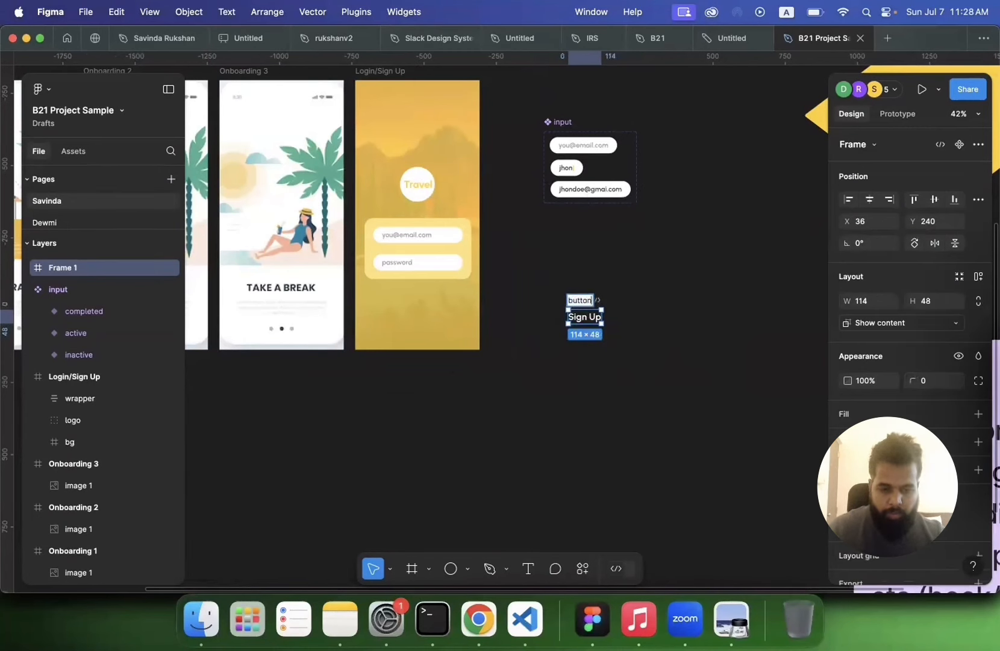
key("Return")
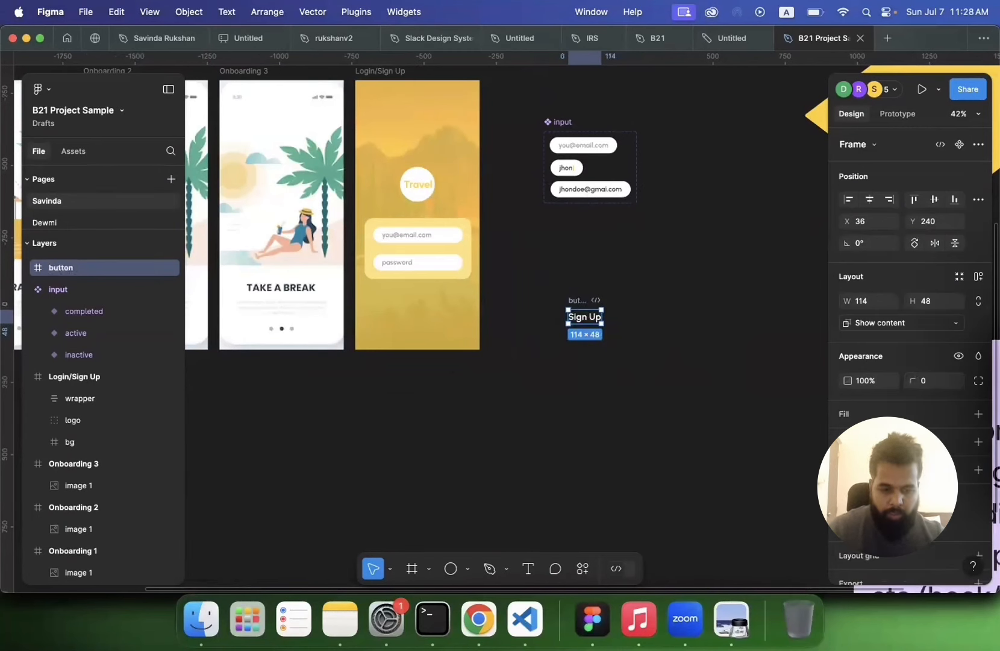
Step: Add a fill to the button frame and set it to the blue 0B44FF
left_click(577, 367)
left_click(588, 304)
scroll(937, 385, "down", 1)
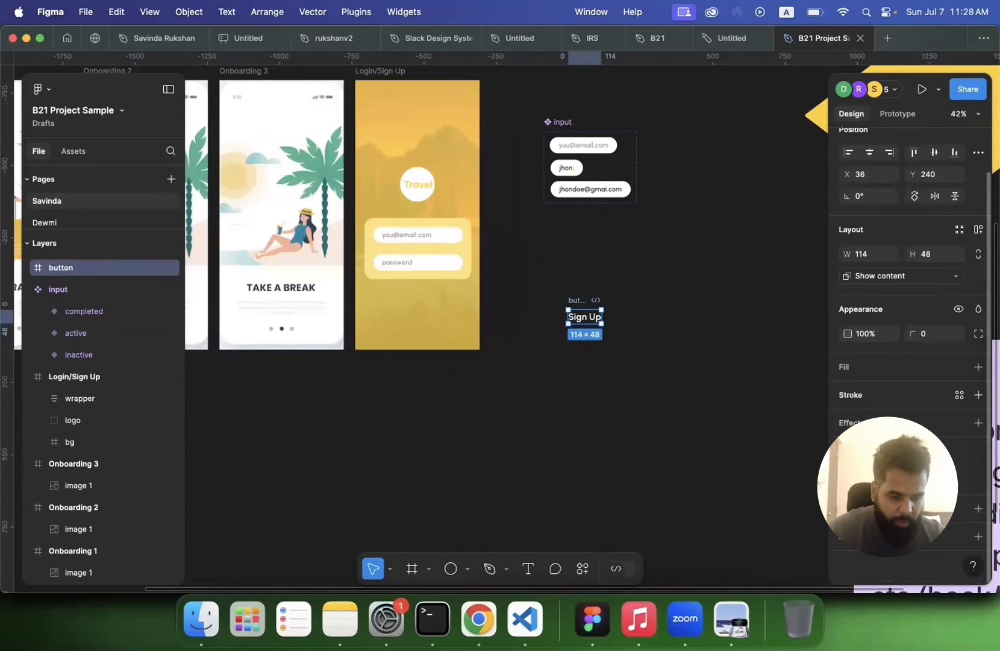
left_click(978, 367)
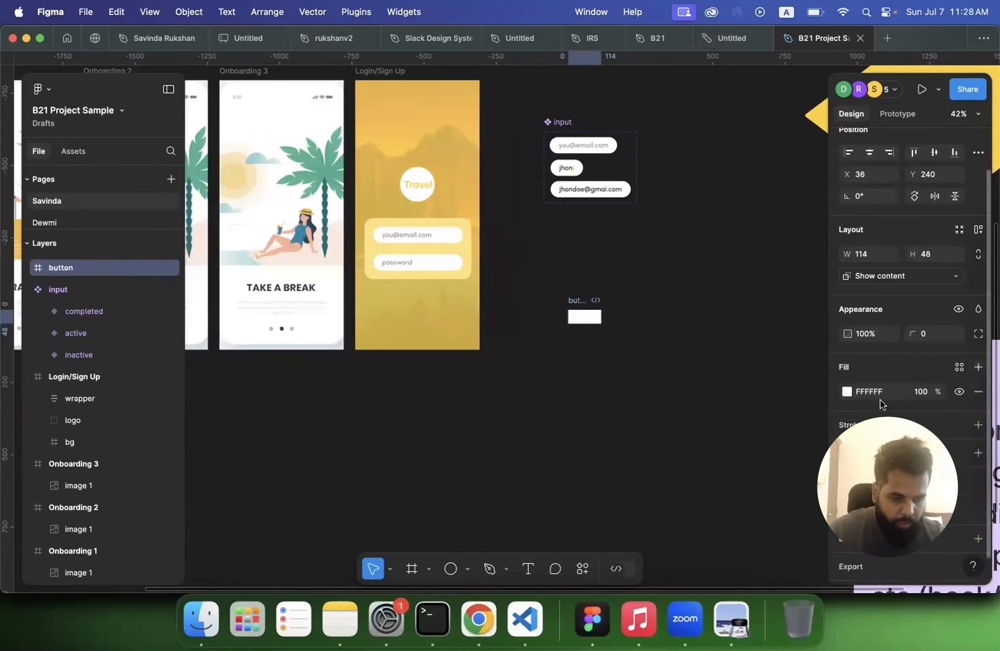
left_click(847, 392)
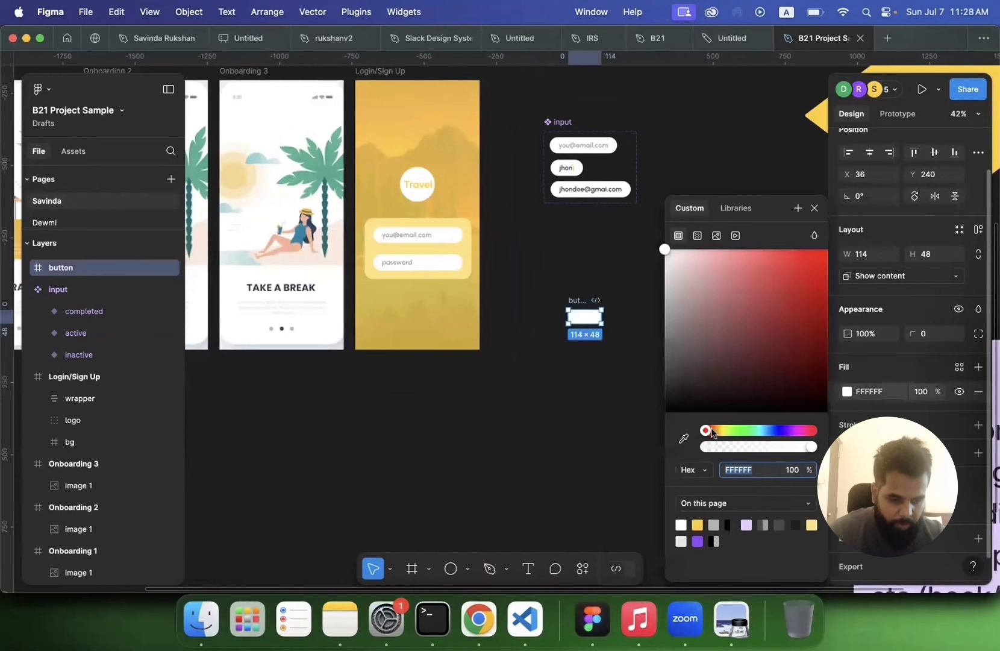
left_click_drag(712, 433, 768, 434)
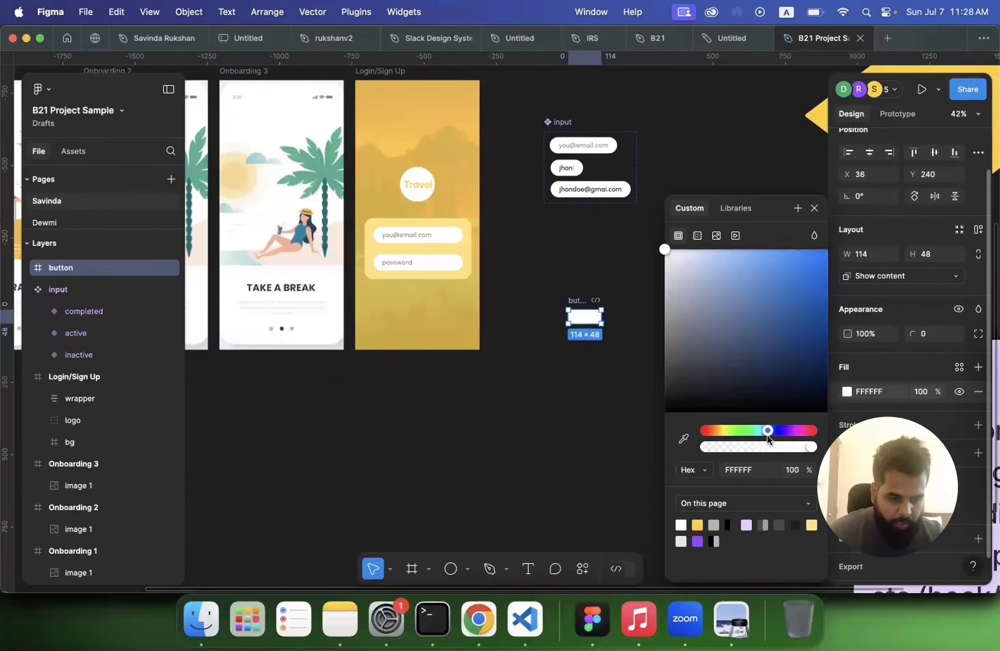
left_click(834, 271)
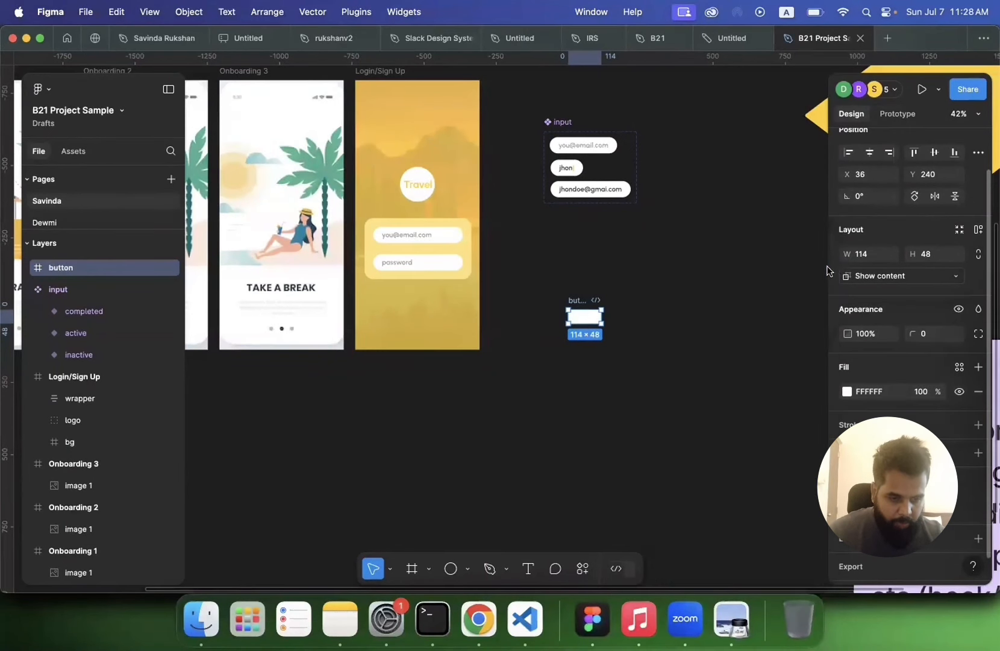
left_click(846, 391)
left_click(774, 429)
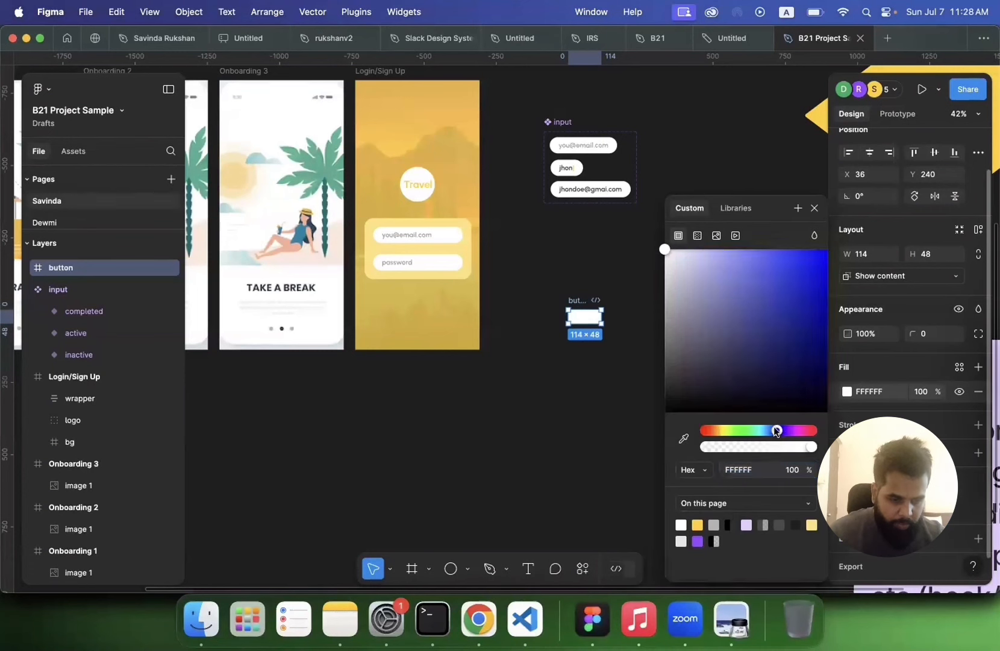
left_click_drag(774, 430, 773, 432)
left_click_drag(819, 272, 822, 259)
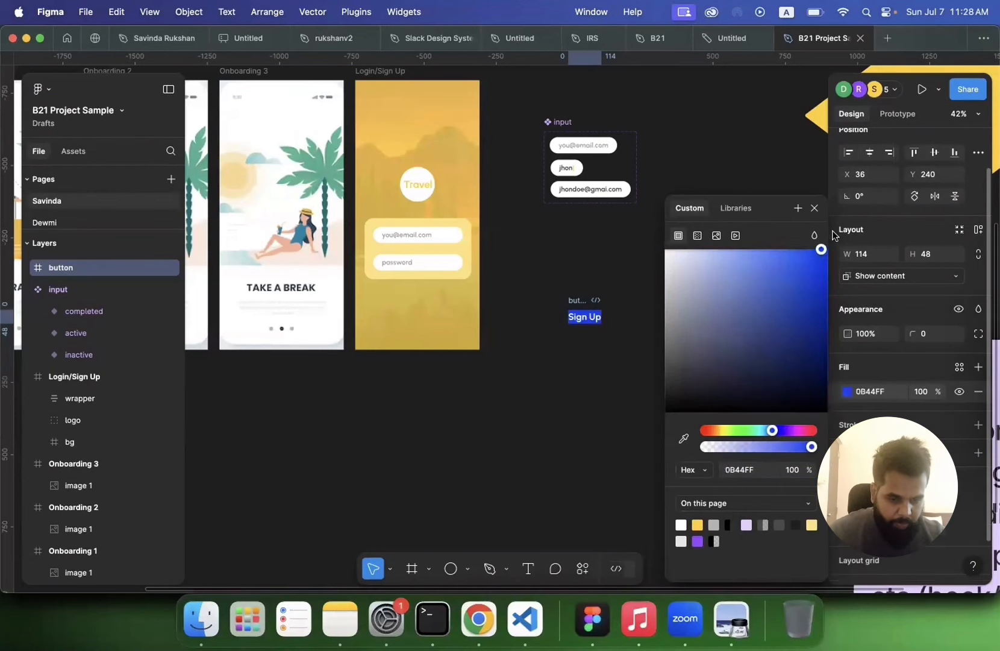
left_click(576, 401)
left_click(587, 303)
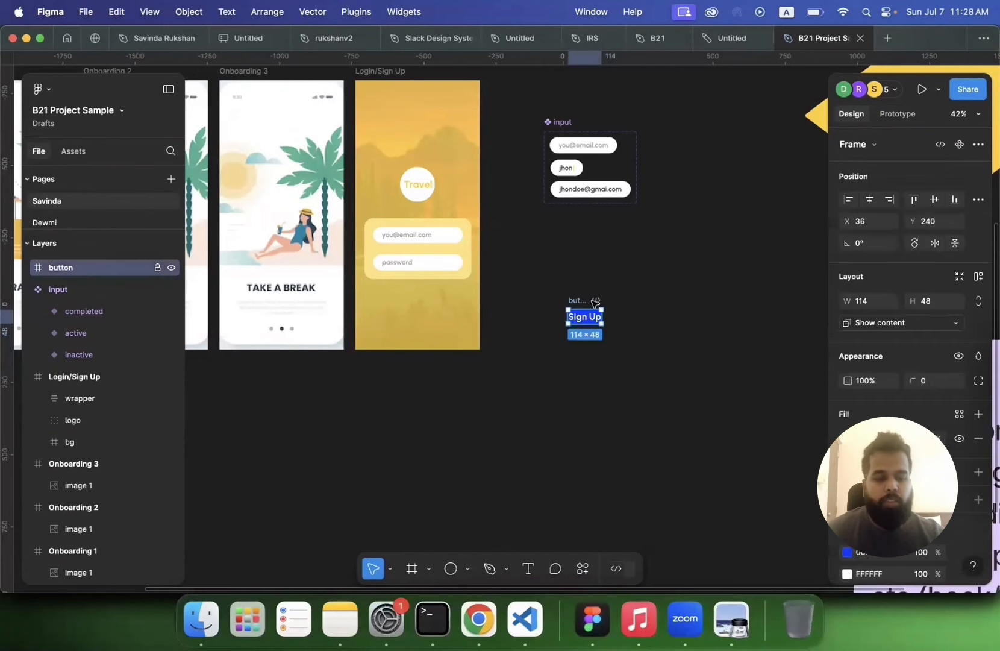
Step: Add auto layout to the button with horizontal padding 40 and vertical padding 20
left_click(978, 277)
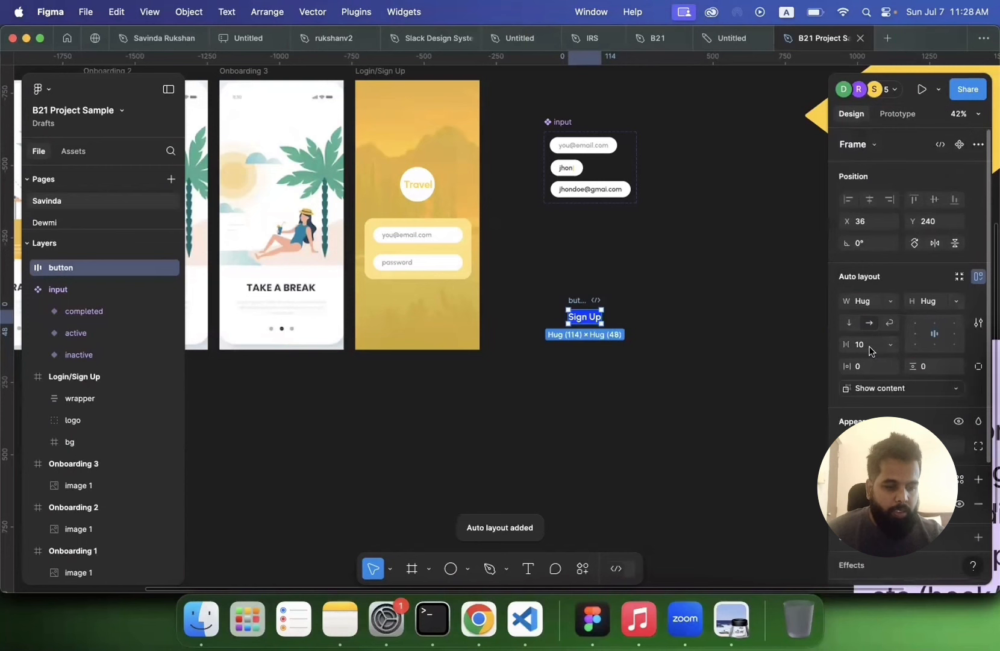
left_click(869, 371)
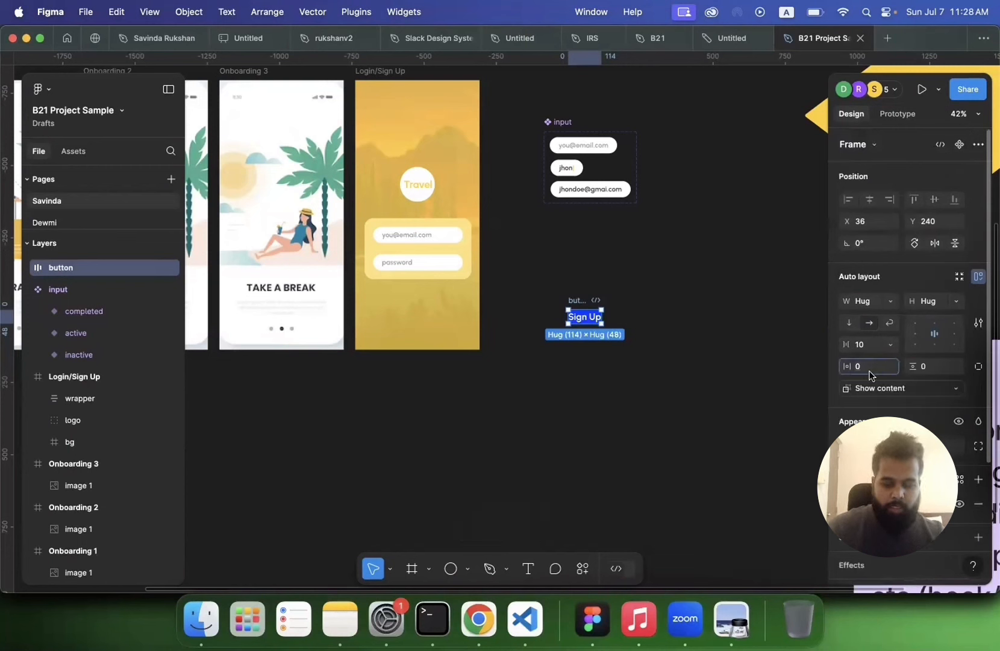
type("40")
key("Tab")
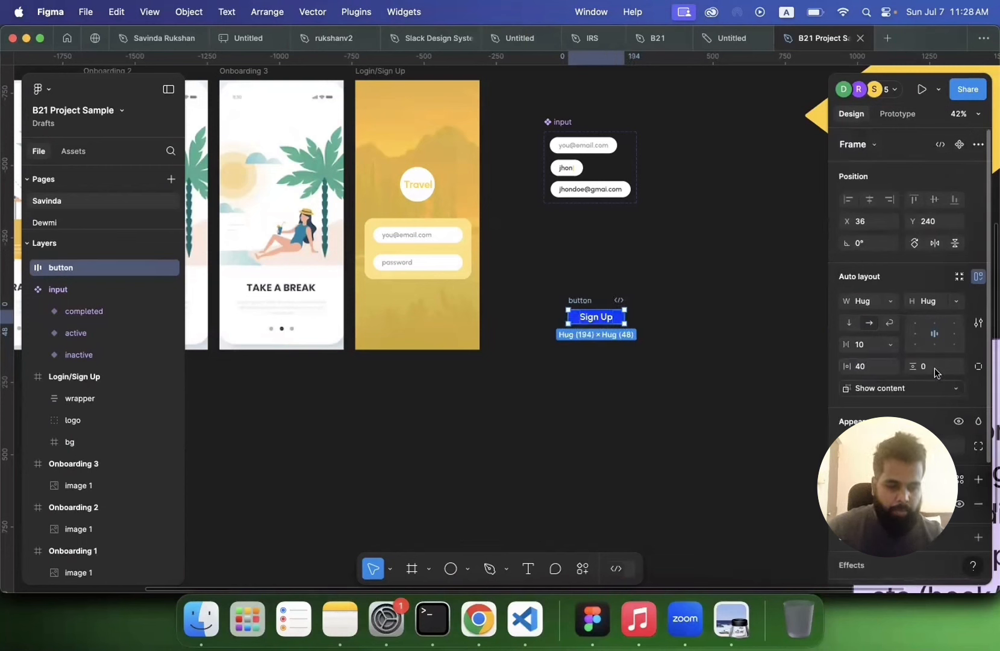
type("20")
key("Return")
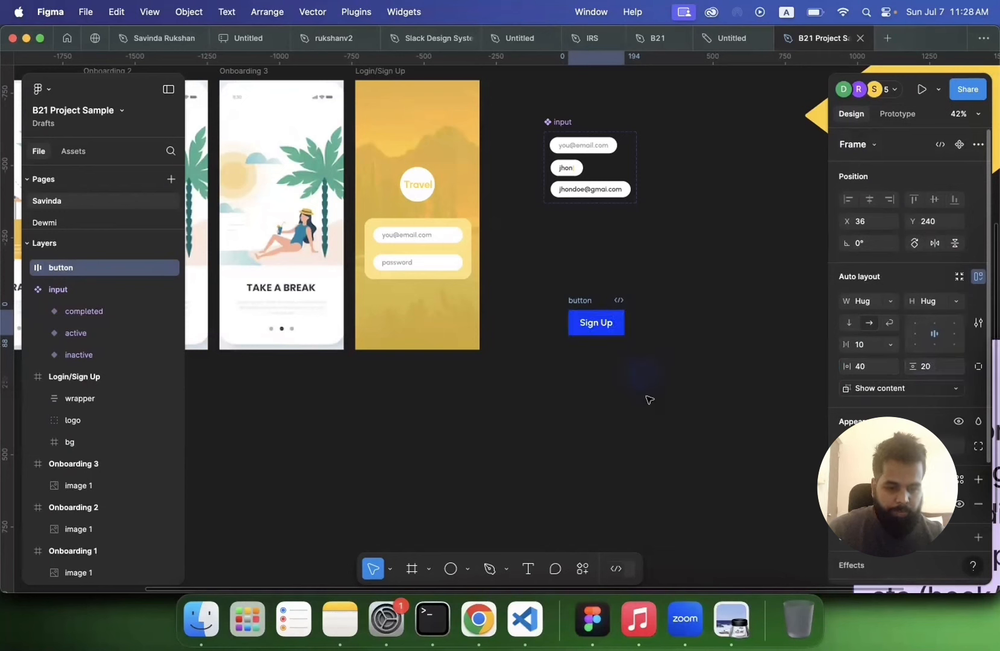
Step: Set the button's horizontal padding to 60
left_click(876, 369)
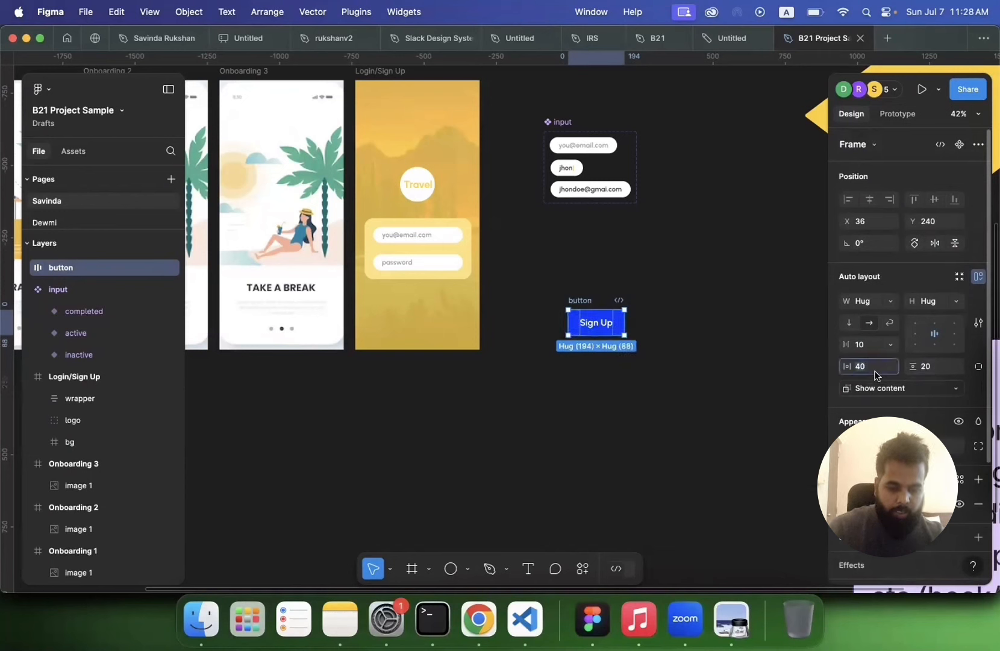
type("60")
key("Return")
left_click(630, 449)
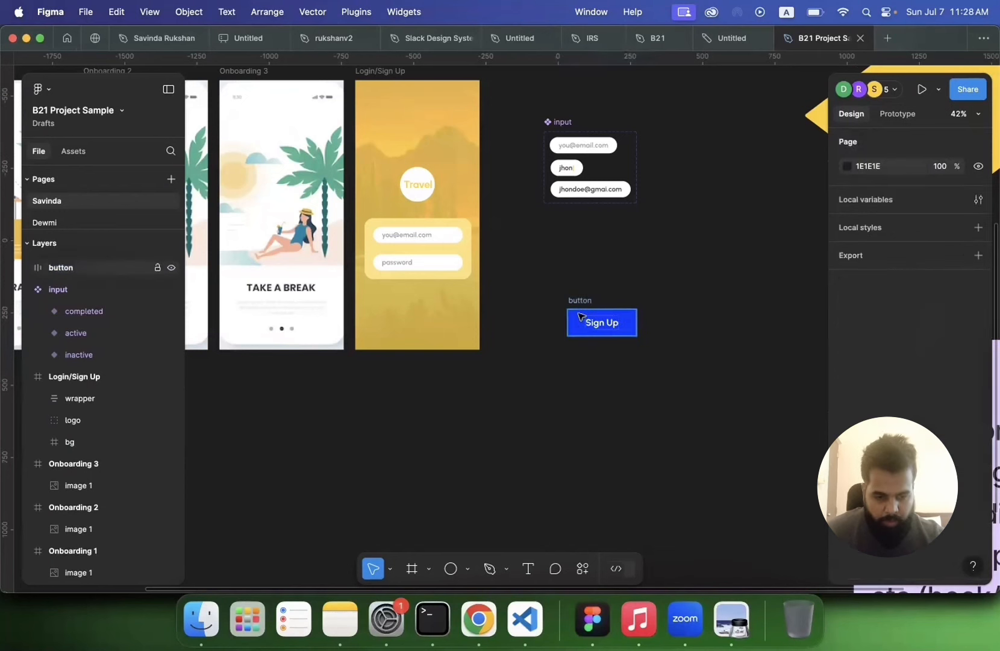
Step: Move the button frame up closer to the input component
left_click(581, 299)
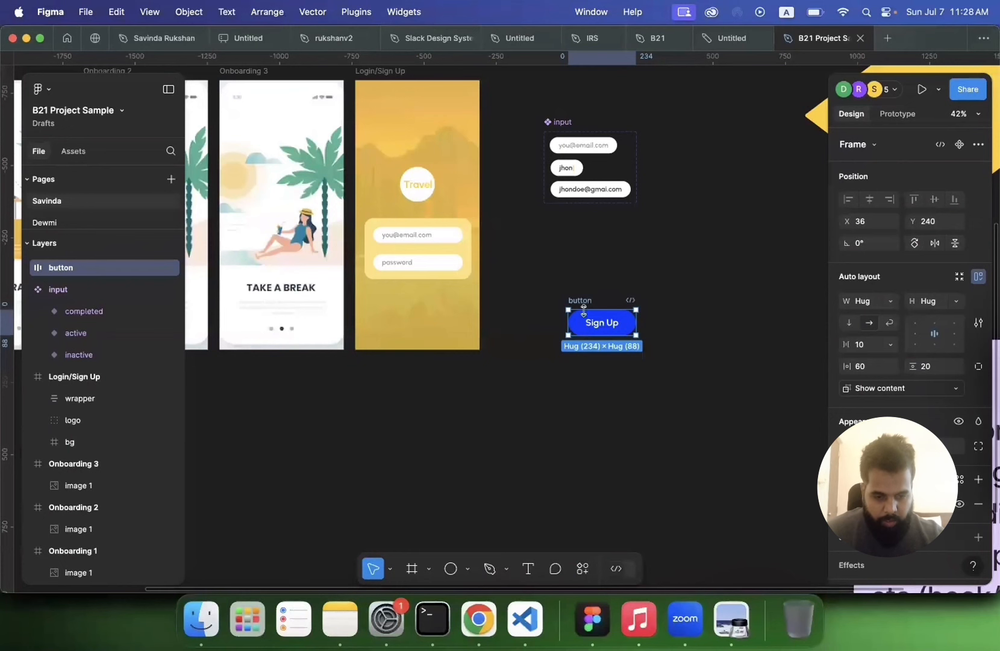
left_click(596, 278)
left_click_drag(577, 300, 543, 249)
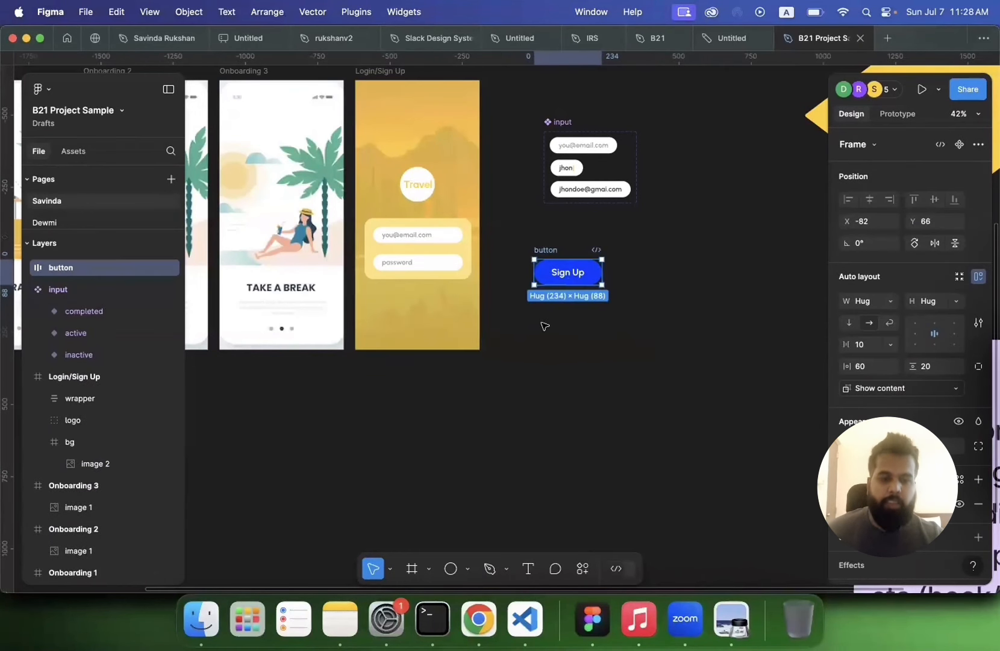
Step: Duplicate the button twice to make three Sign Up buttons
scroll(546, 319, "up", 5)
scroll(543, 326, "right", 2)
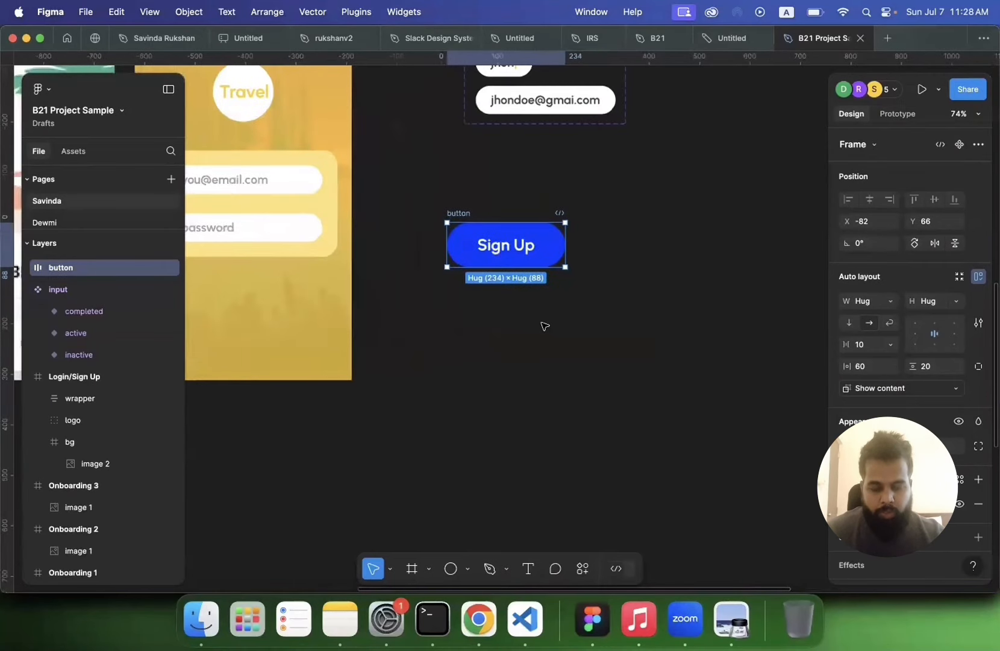
left_click(592, 339)
scroll(591, 339, "up", 3)
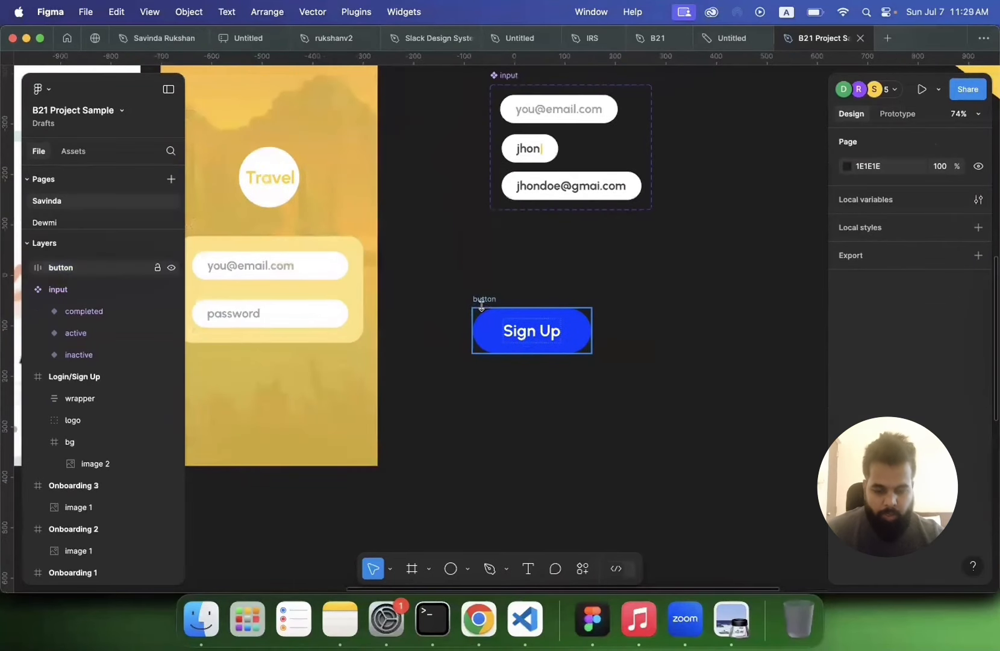
left_click(481, 306)
key("super+d")
key("super+d")
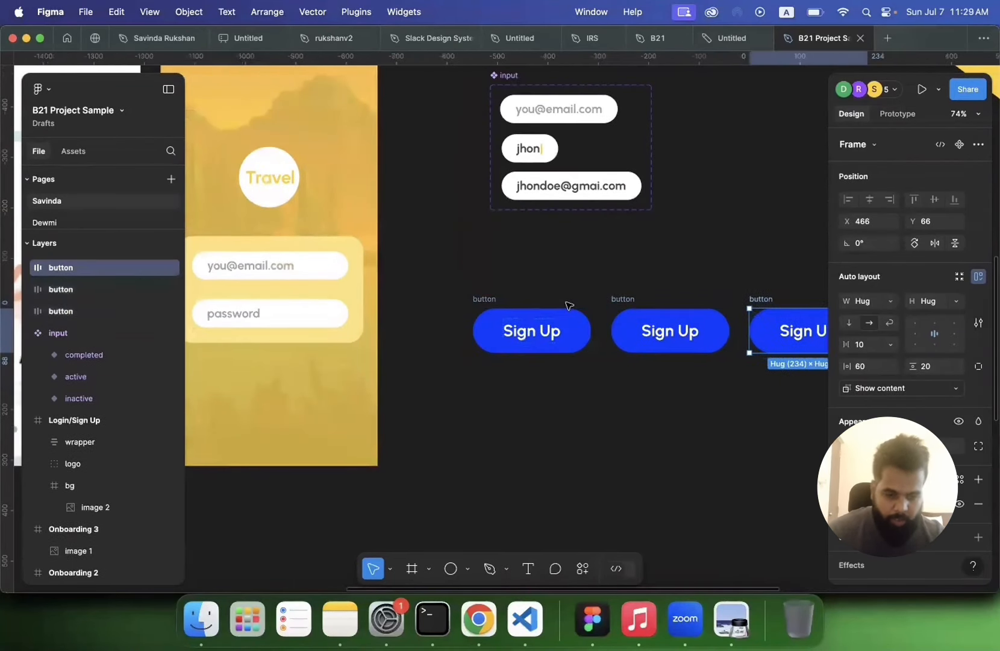
Step: Set the first Sign Up button's opacity to 50%
double_click(524, 337)
left_click(487, 299)
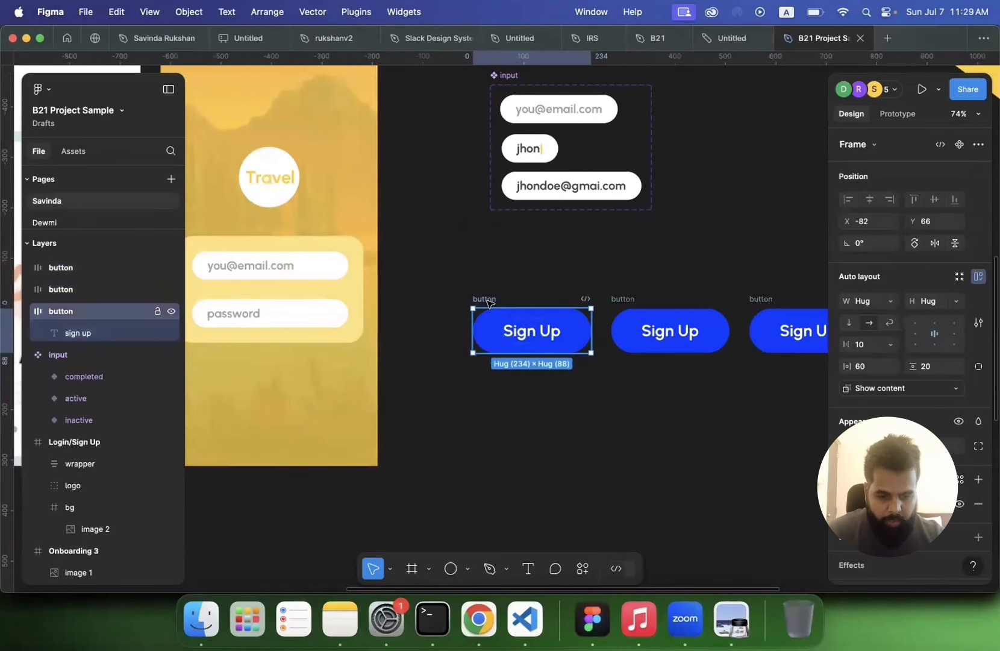
scroll(910, 301, "down", 1)
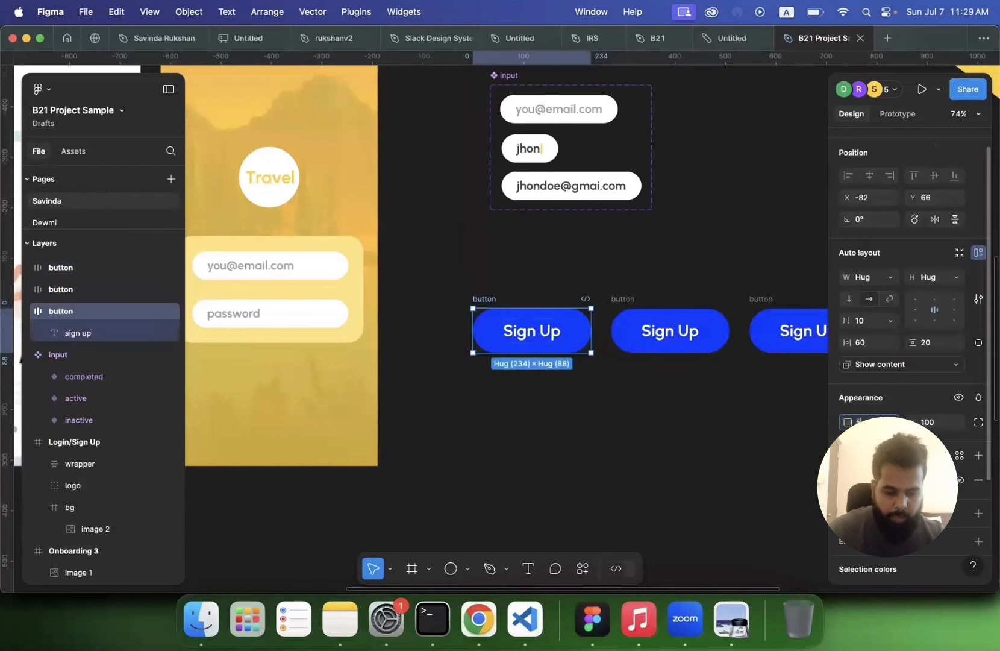
key("Return")
left_click(638, 460)
Step: Rename the faded first button as inactive
scroll(639, 461, "right", 1)
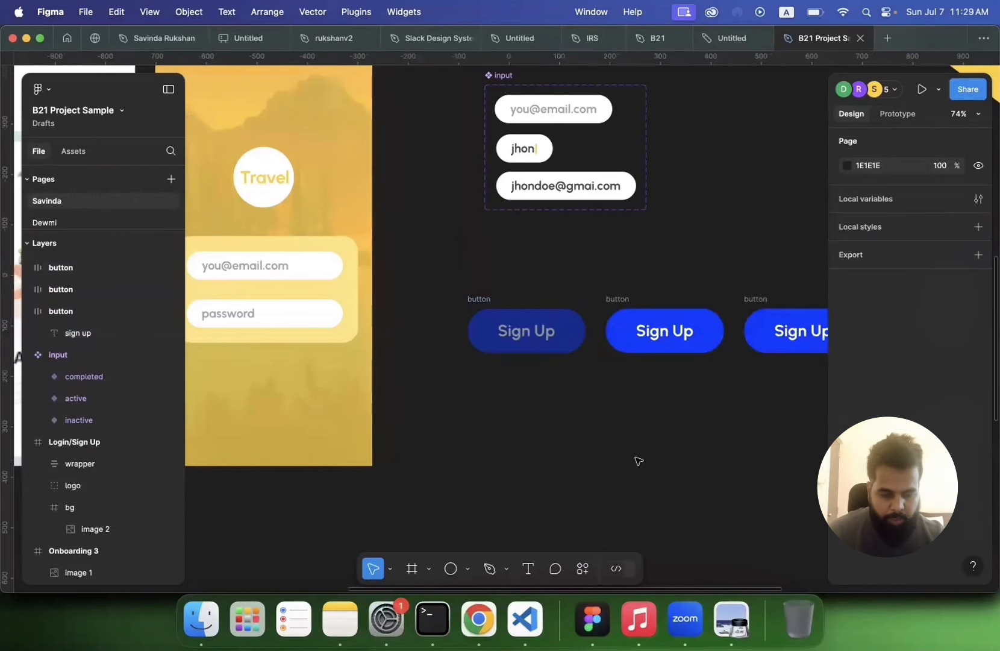
scroll(638, 461, "right", 5)
left_click(292, 289)
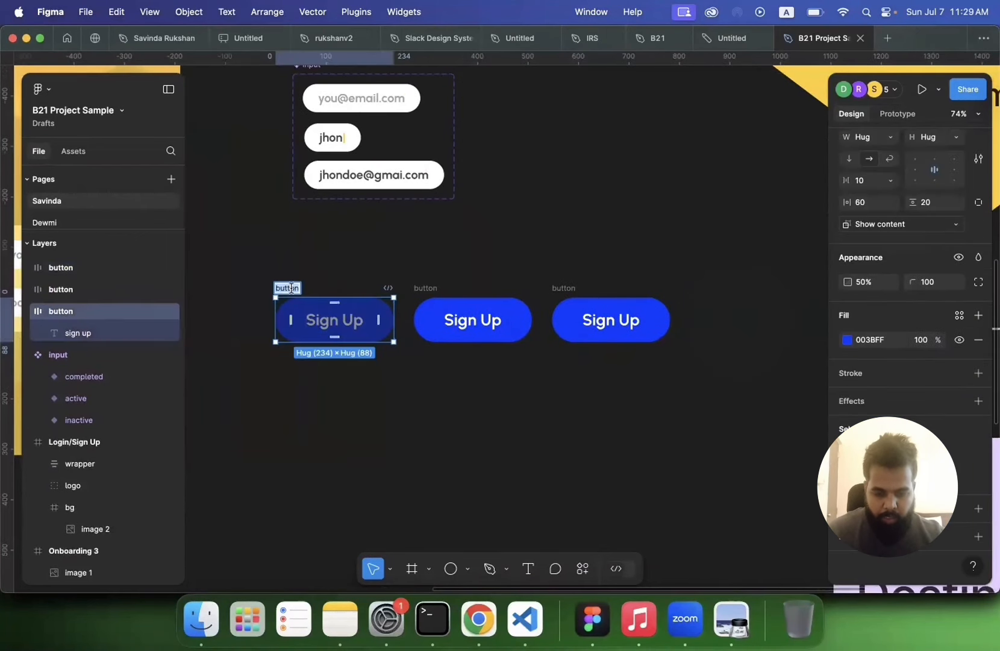
type("inactive")
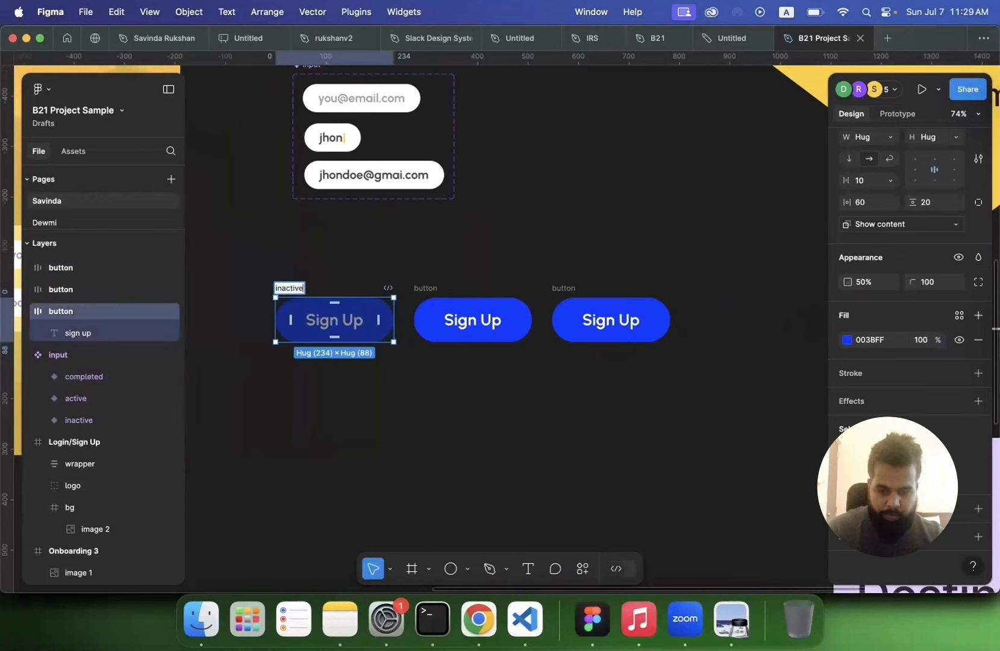
key("Return")
Step: Rename the third button as hover
left_click(433, 298)
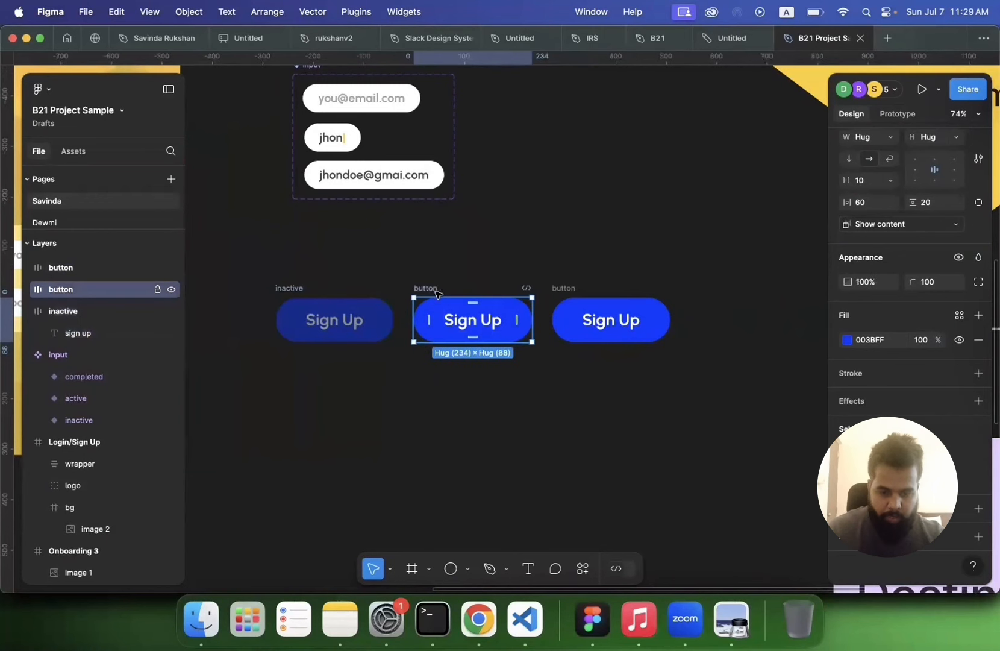
double_click(564, 290)
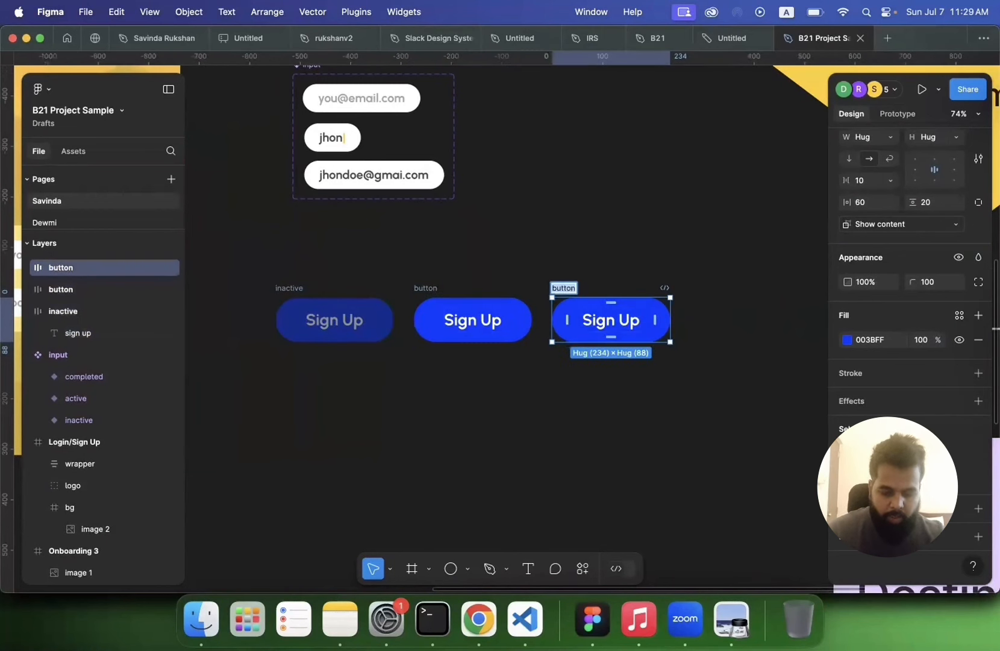
type("hover")
key("Return")
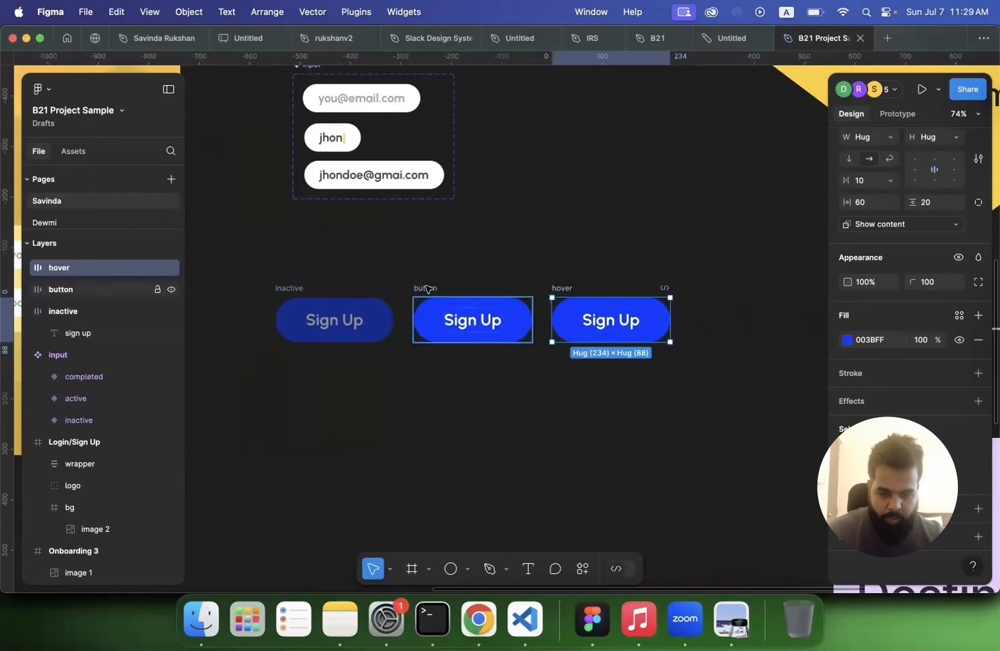
Step: Rename the middle button as default
double_click(427, 289)
type("default")
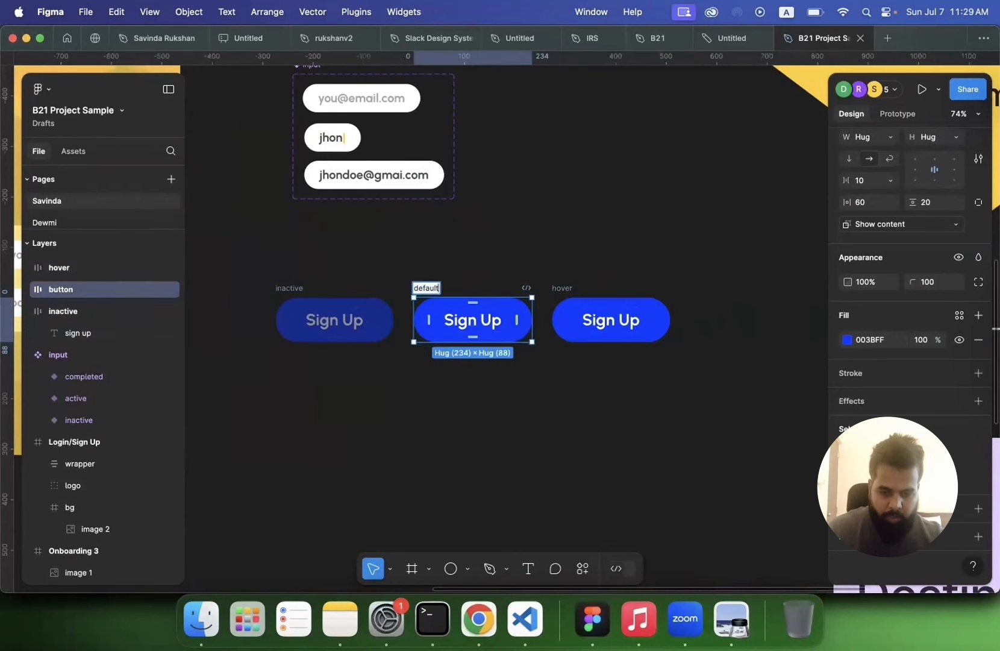
key("Return")
Step: Darken the hover button's fill colour in the colour picker
left_click(566, 292)
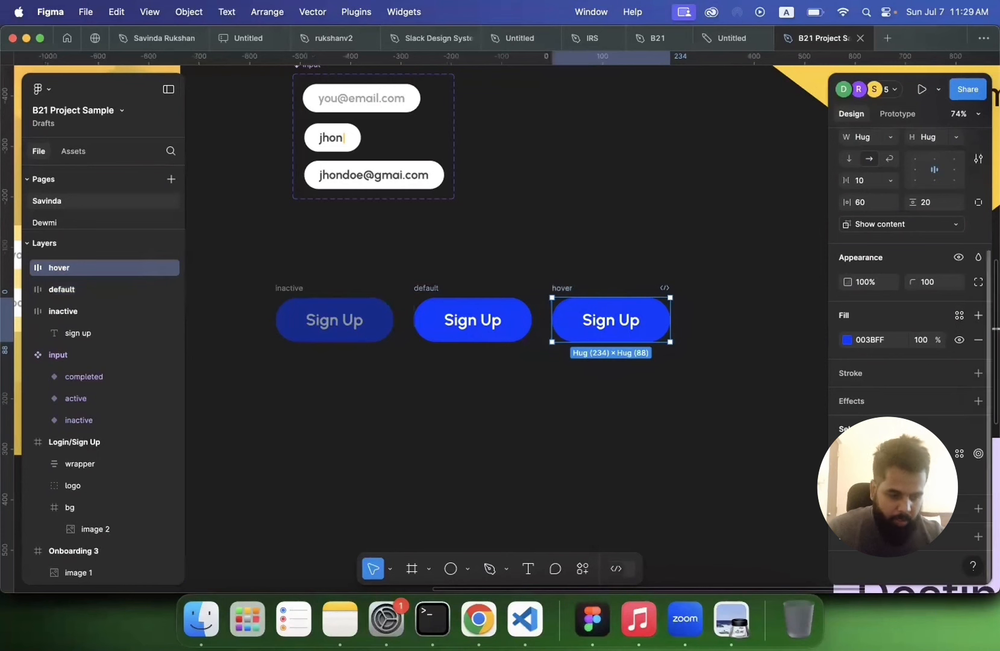
left_click(846, 339)
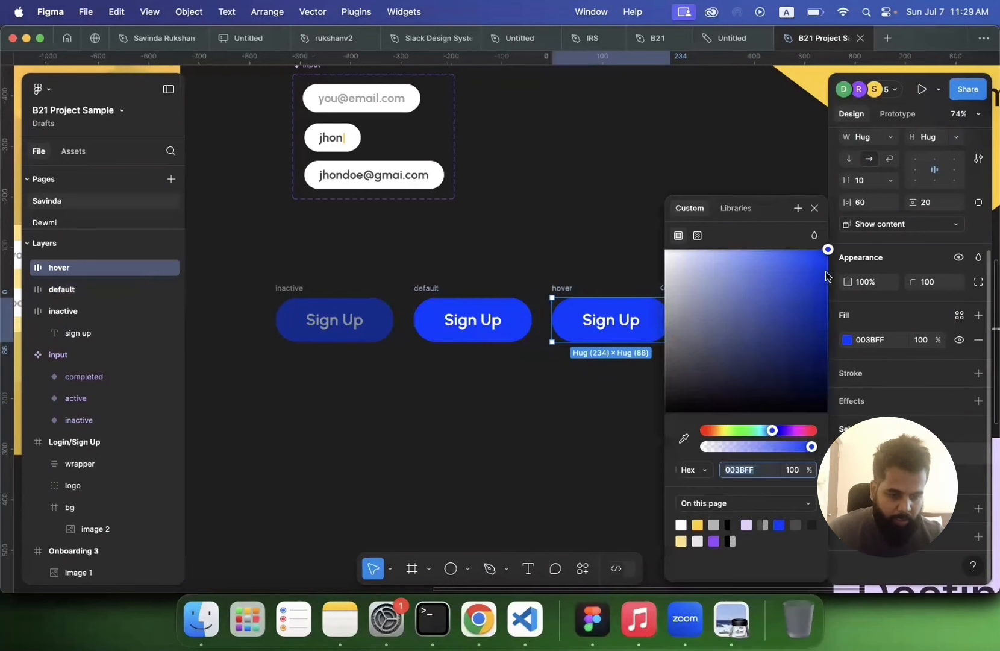
left_click_drag(825, 273, 831, 299)
left_click(502, 444)
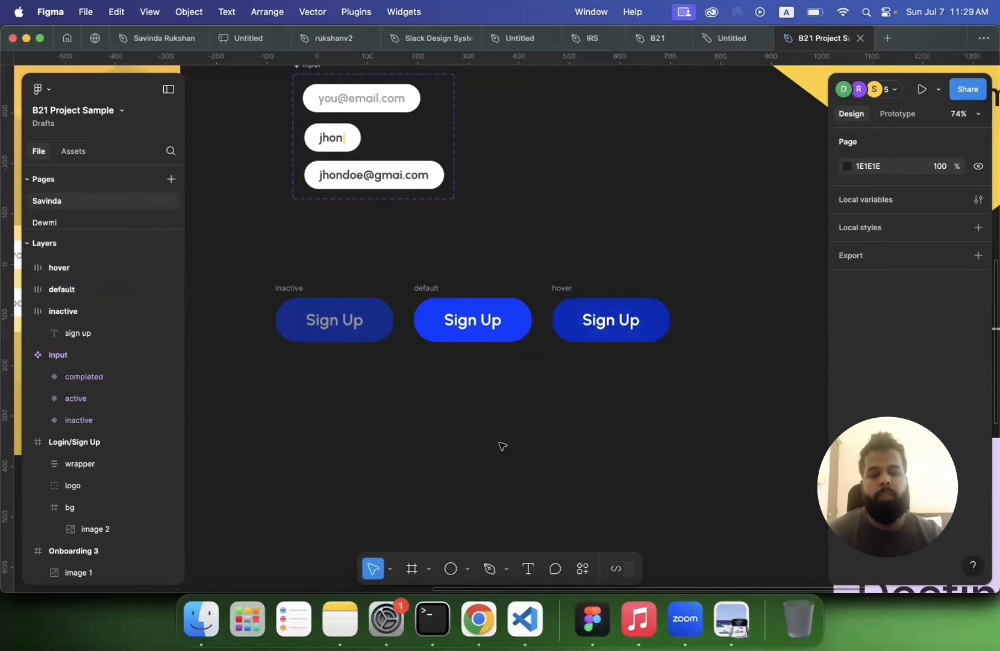
Step: Select the three buttons and combine them into a component set
scroll(502, 446, "down", 3)
scroll(502, 446, "down", 1)
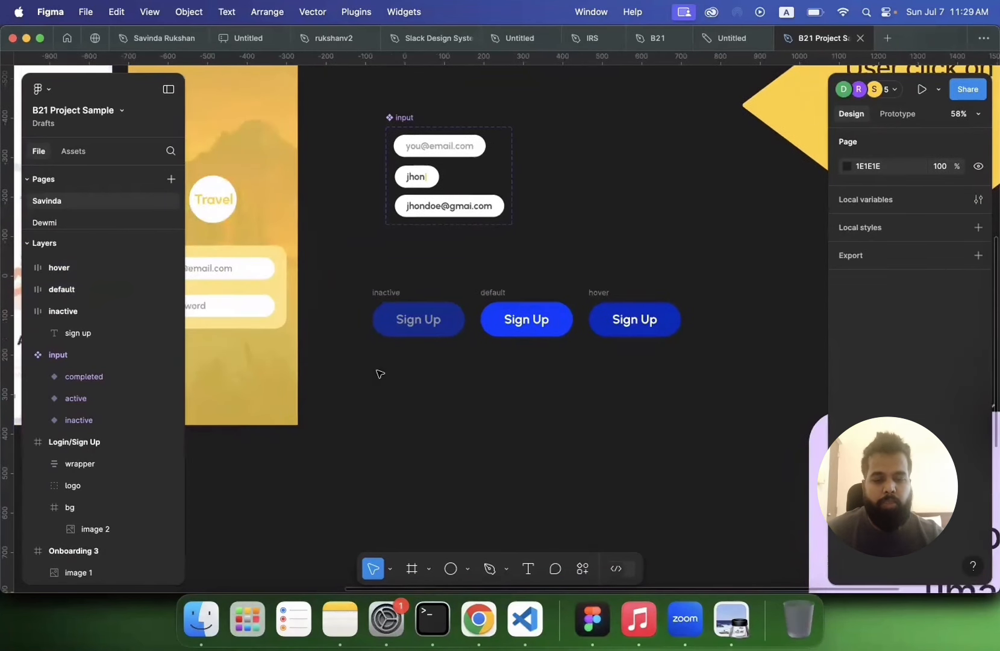
left_click_drag(352, 281, 718, 374)
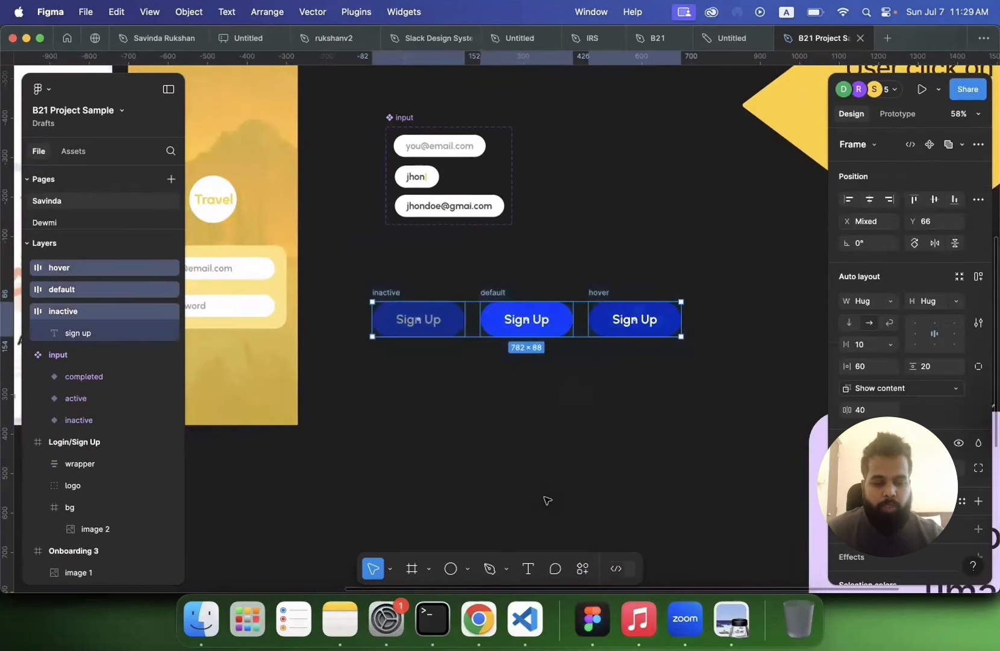
left_click(583, 569)
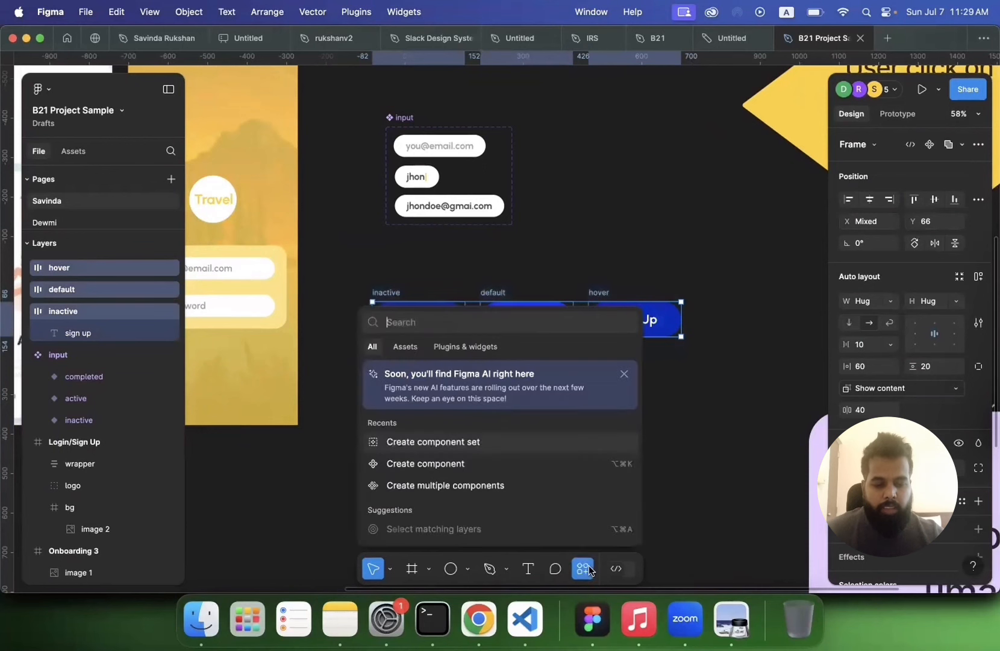
left_click(478, 442)
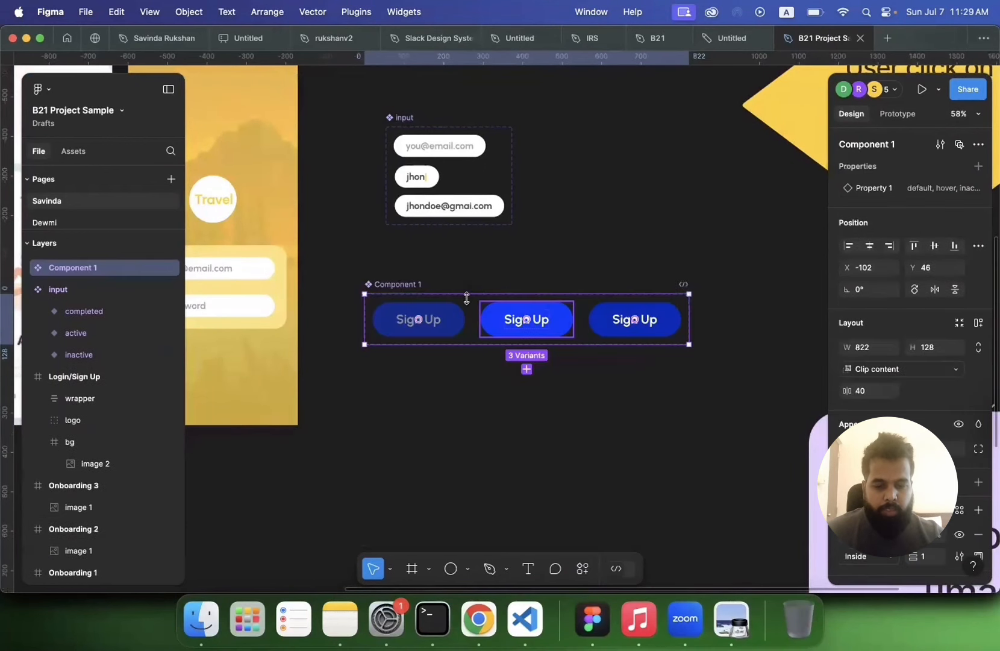
Step: Rename the component set as button
double_click(414, 284)
type("button")
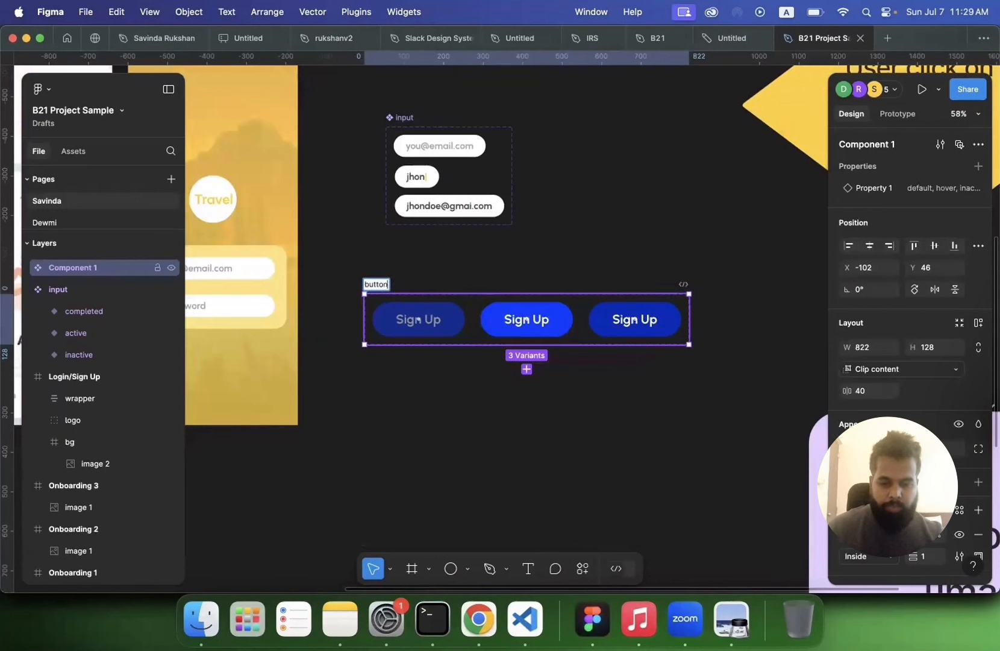
key("Return")
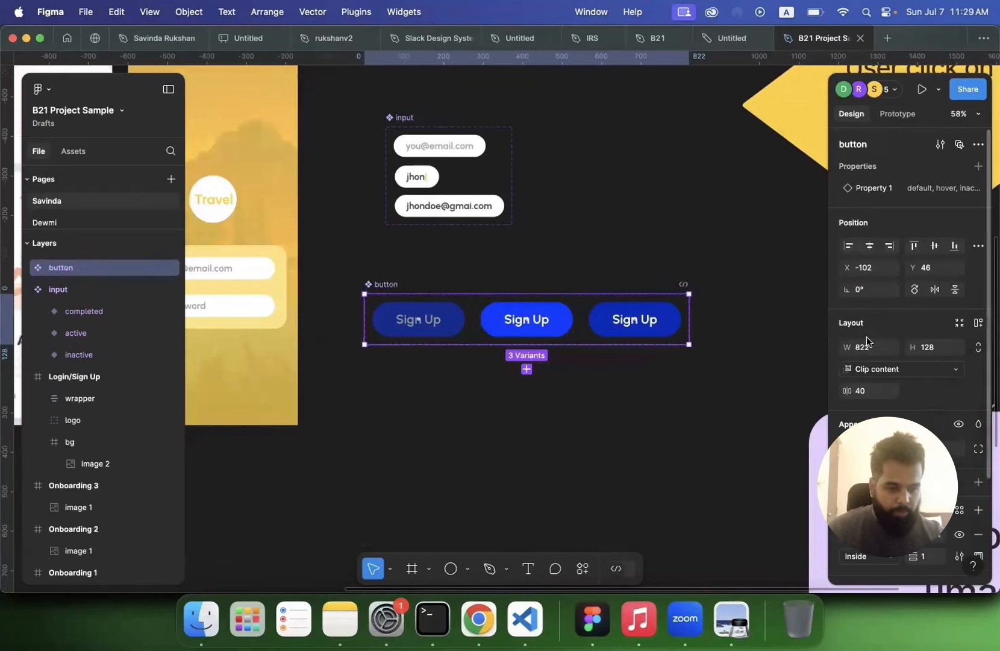
Step: Rename the component set's variant property as state
double_click(874, 188)
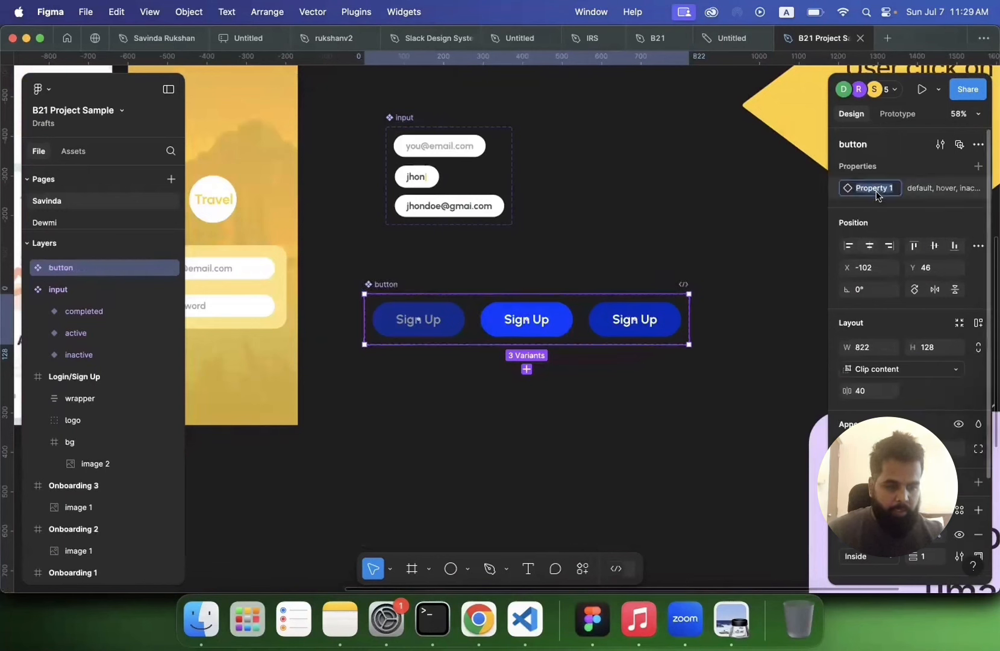
type("sat")
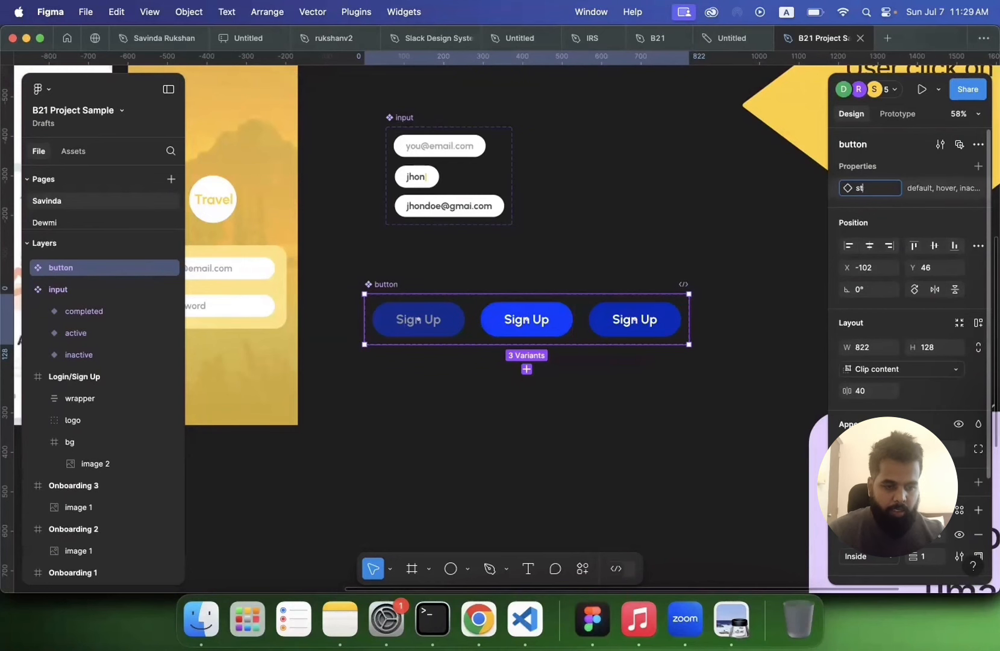
type("te")
key("Return")
left_click(462, 368)
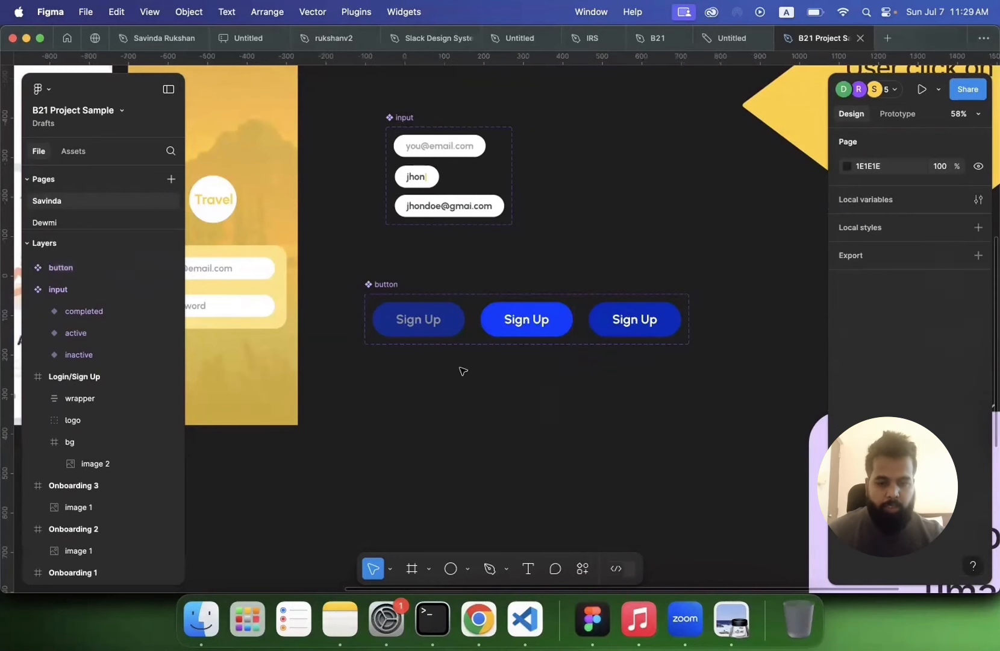
Step: Move the button component set up closer to the input component set
left_click_drag(380, 285, 403, 252)
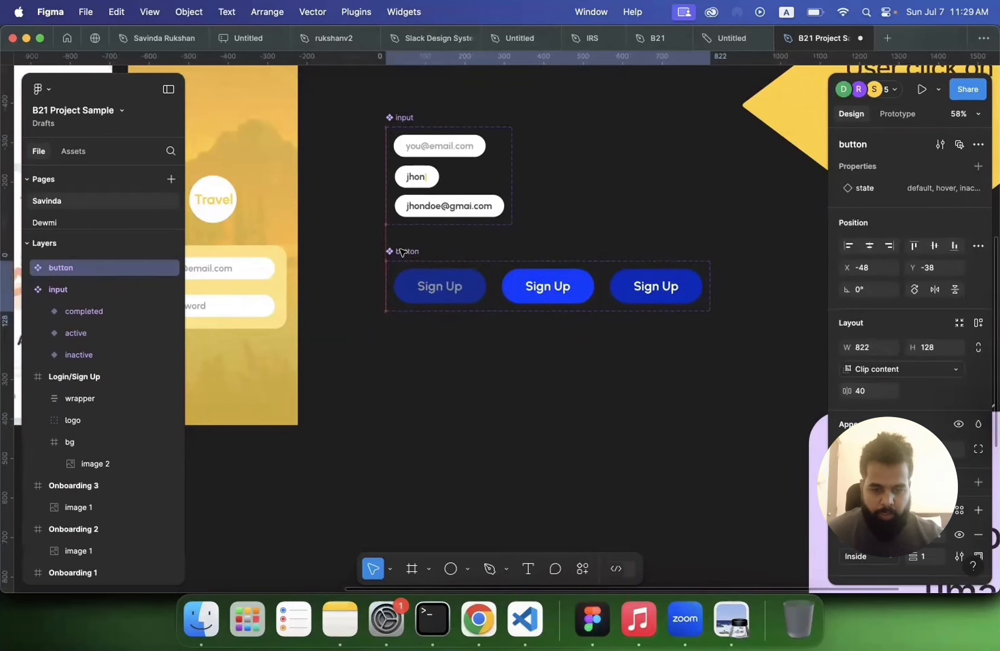
left_click(390, 399)
scroll(390, 400, "left", 5)
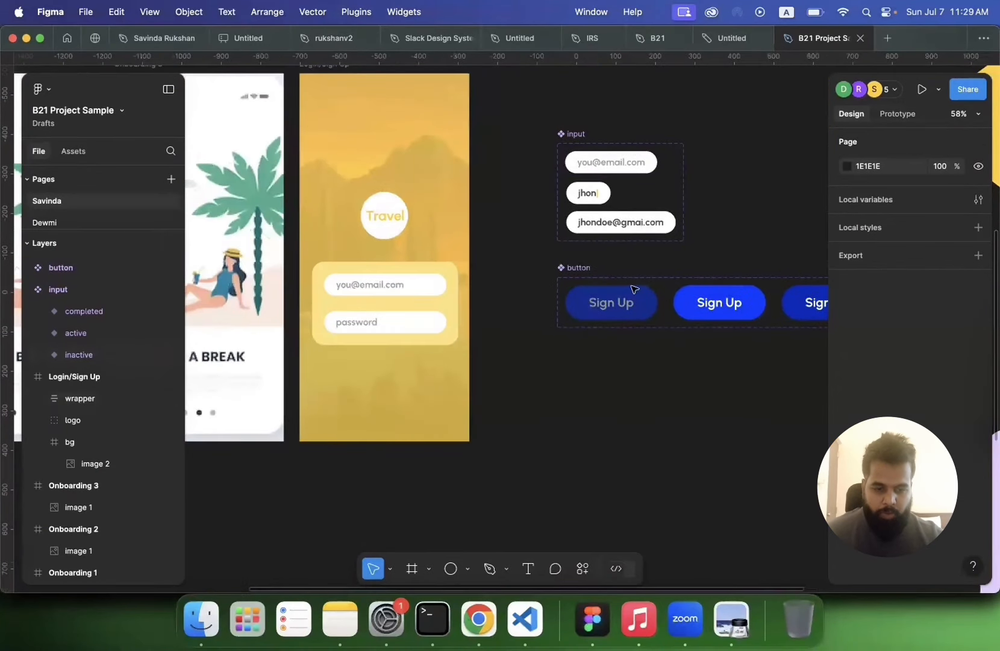
Step: Place a button component instance from local assets onto the Login/Sign Up screen below the inputs
left_click(82, 152)
left_click_drag(64, 250, 364, 390)
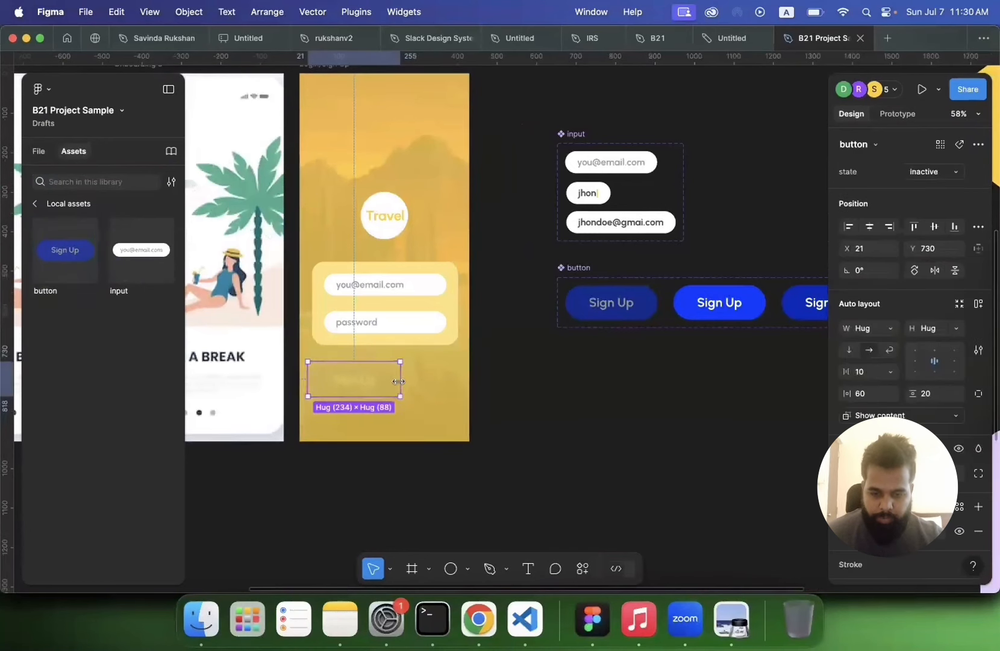
Step: Move the button instance into the wrapper layer beneath the two input instances
left_click(40, 150)
left_click_drag(71, 456, 70, 431)
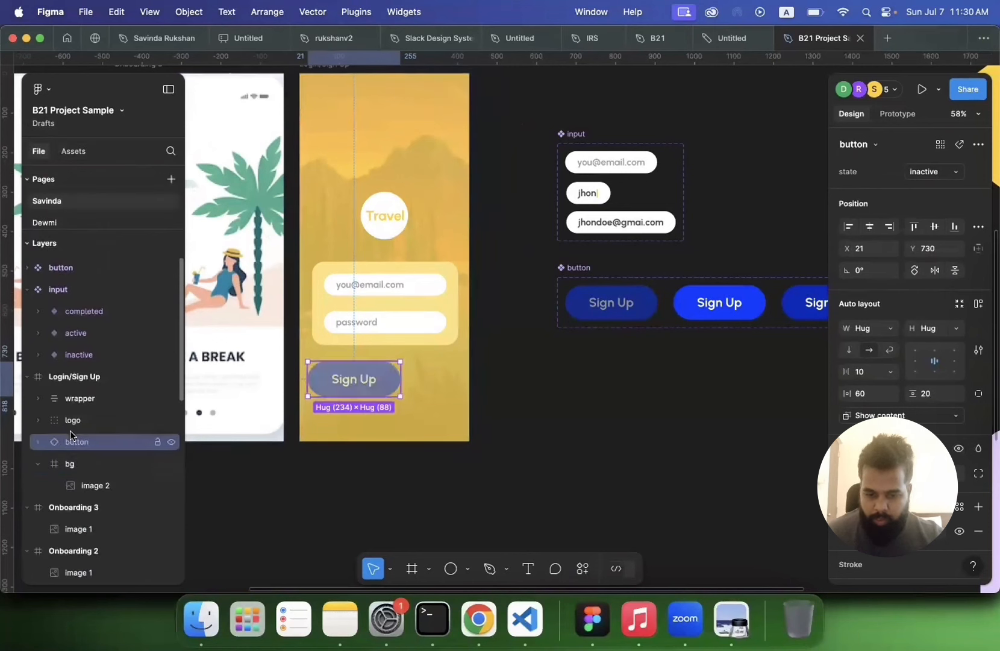
left_click(37, 459)
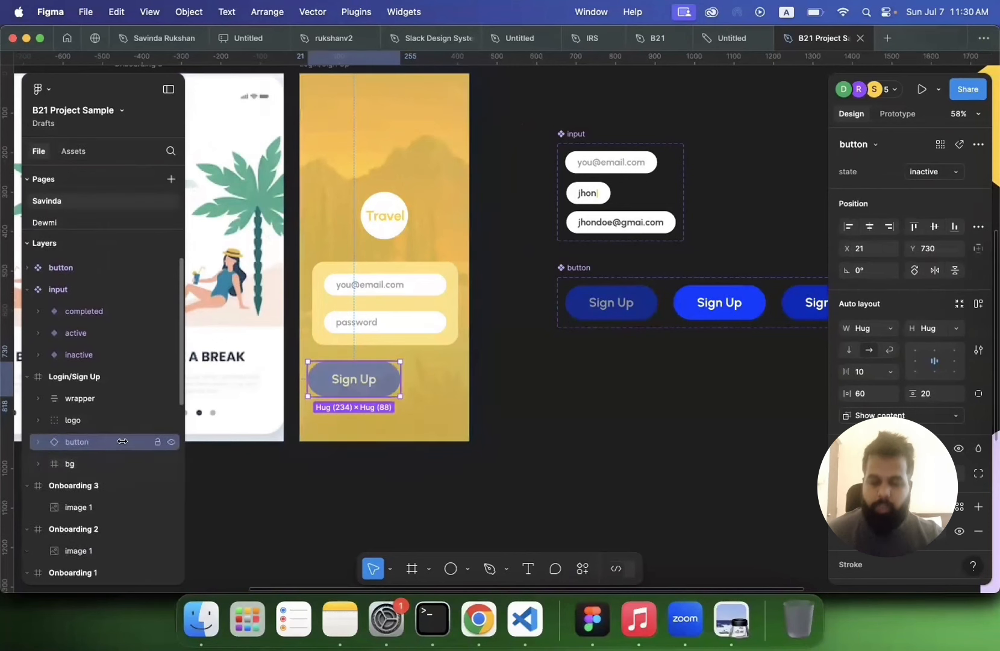
left_click(333, 487)
left_click(381, 374)
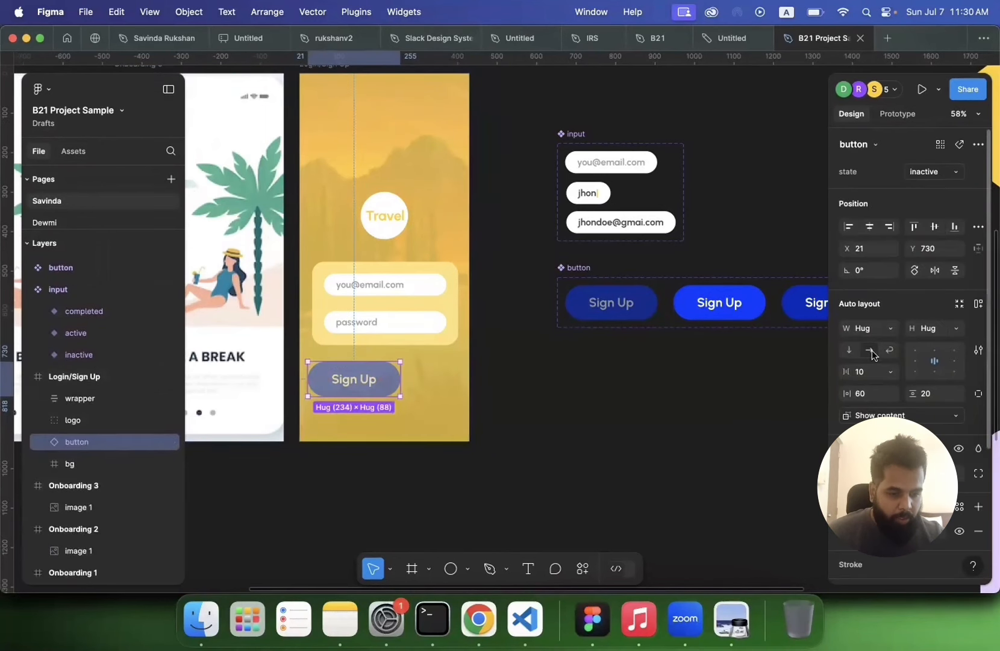
left_click(889, 330)
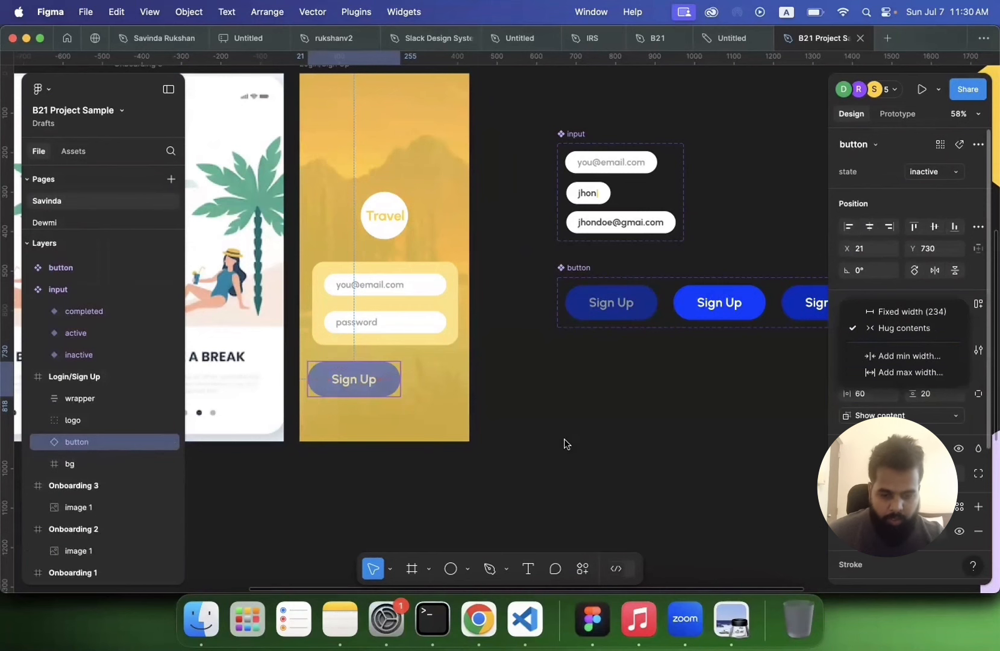
left_click(379, 382)
left_click(577, 268)
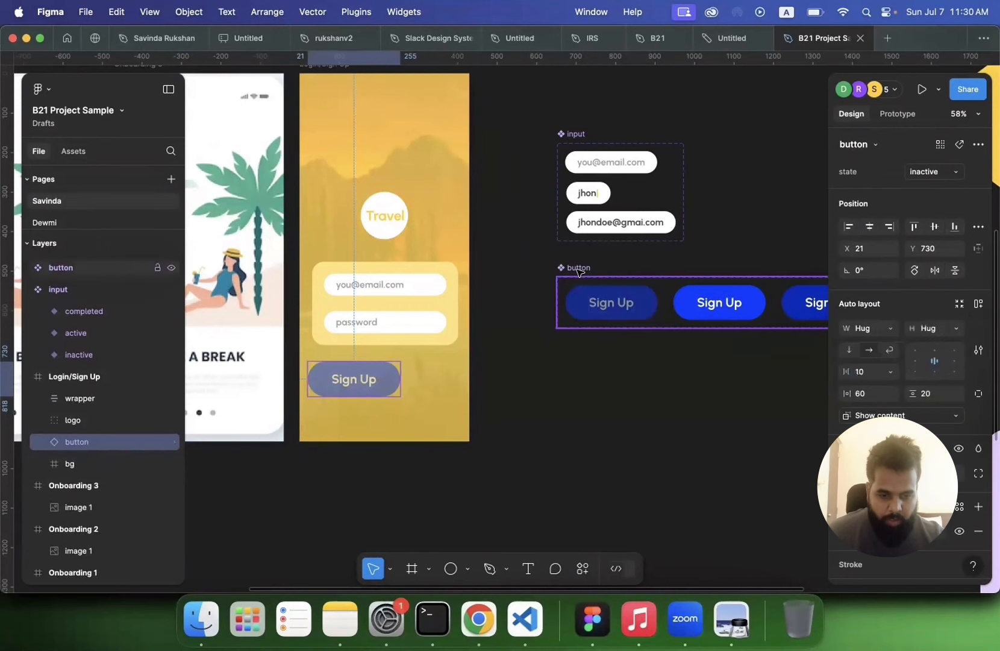
scroll(373, 355, "down", 2)
left_click(373, 355)
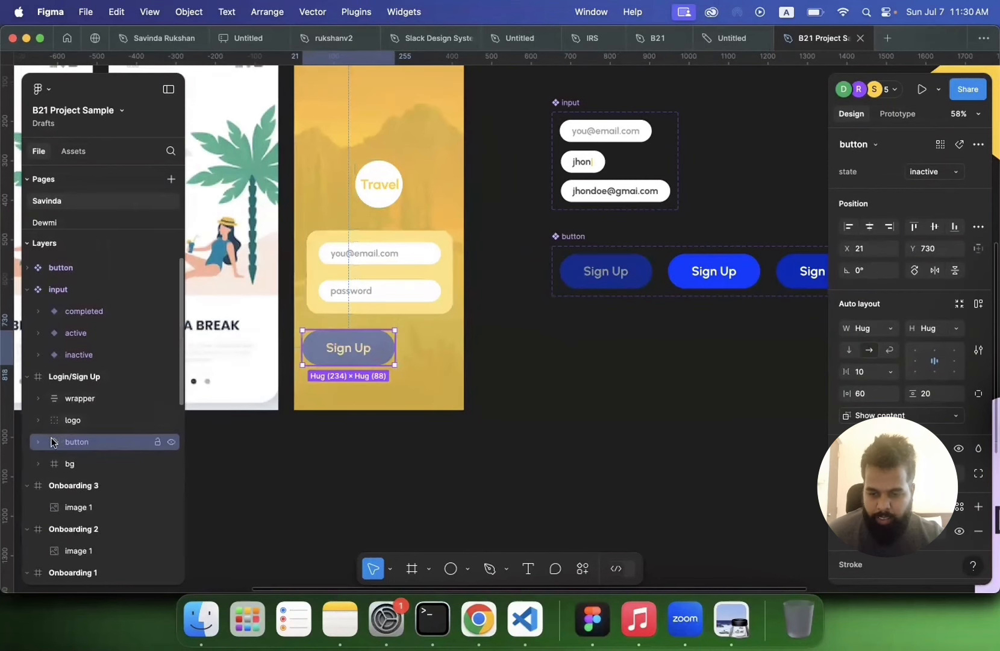
left_click_drag(53, 441, 105, 456)
left_click(54, 466)
left_click(325, 435)
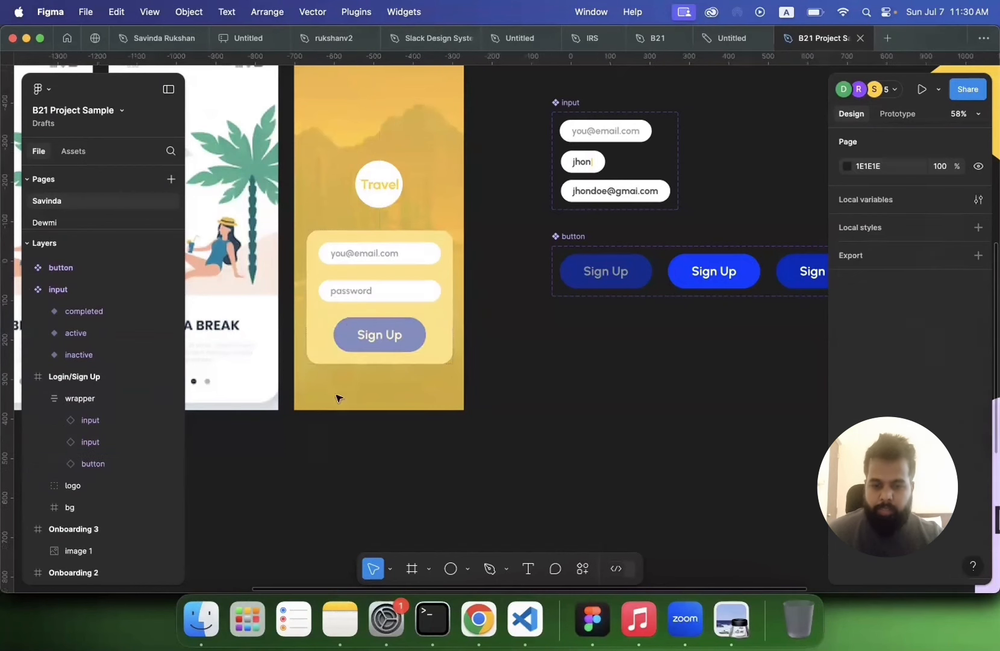
Step: Set the button instance's width to fill its container
left_click(339, 325)
left_click(339, 325)
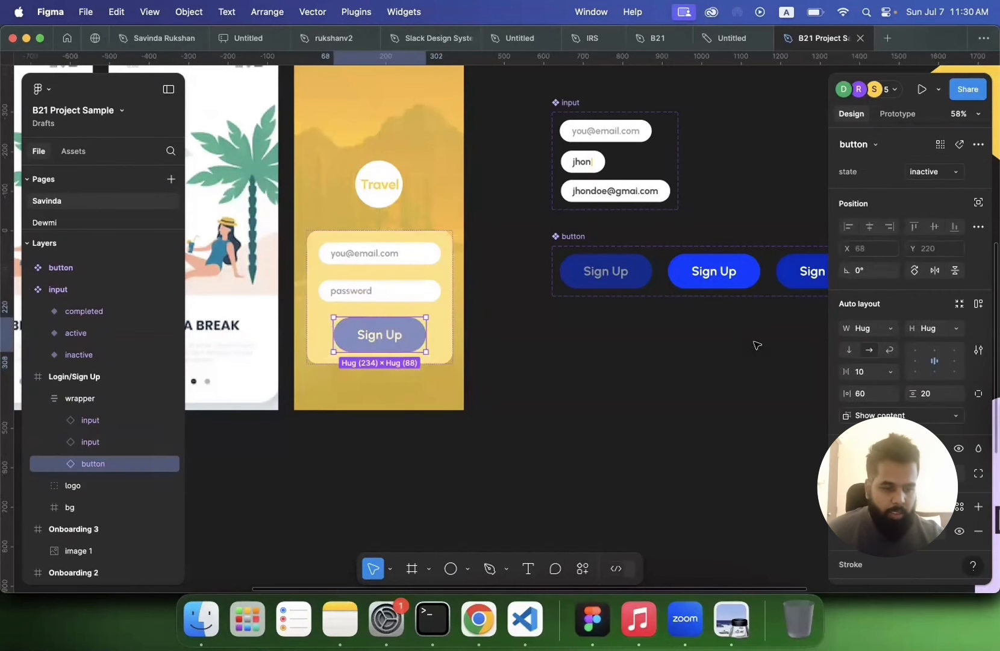
left_click(889, 328)
left_click(891, 344)
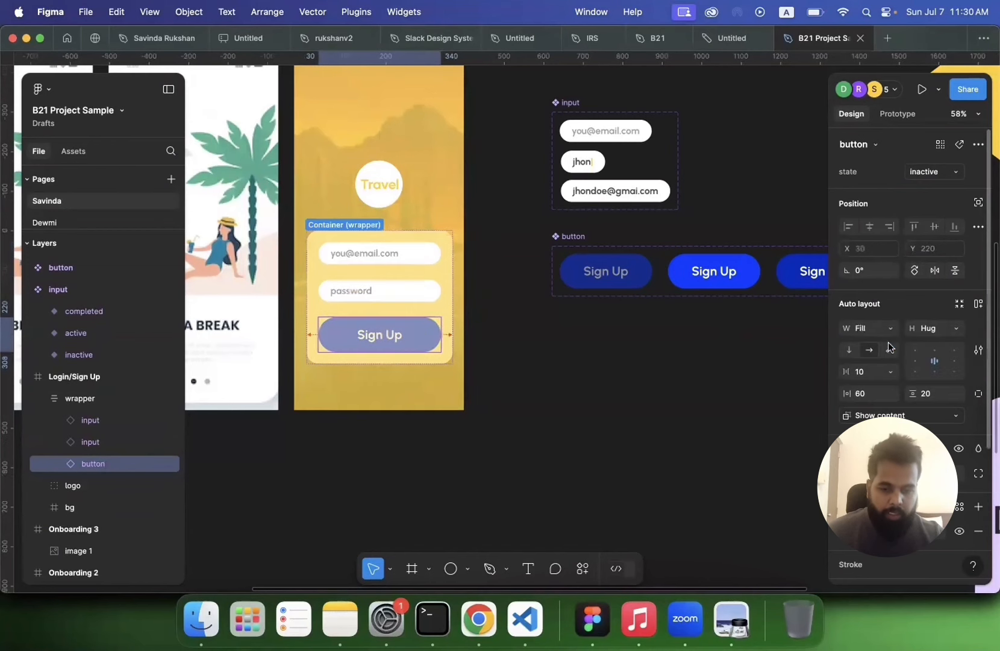
left_click(654, 420)
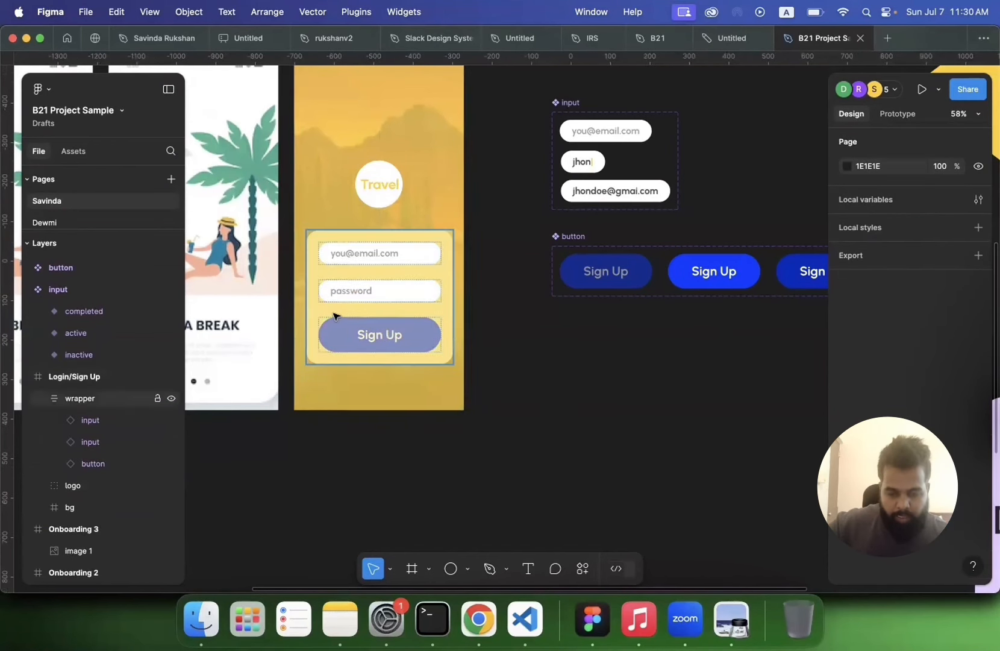
scroll(330, 316, "up", 5)
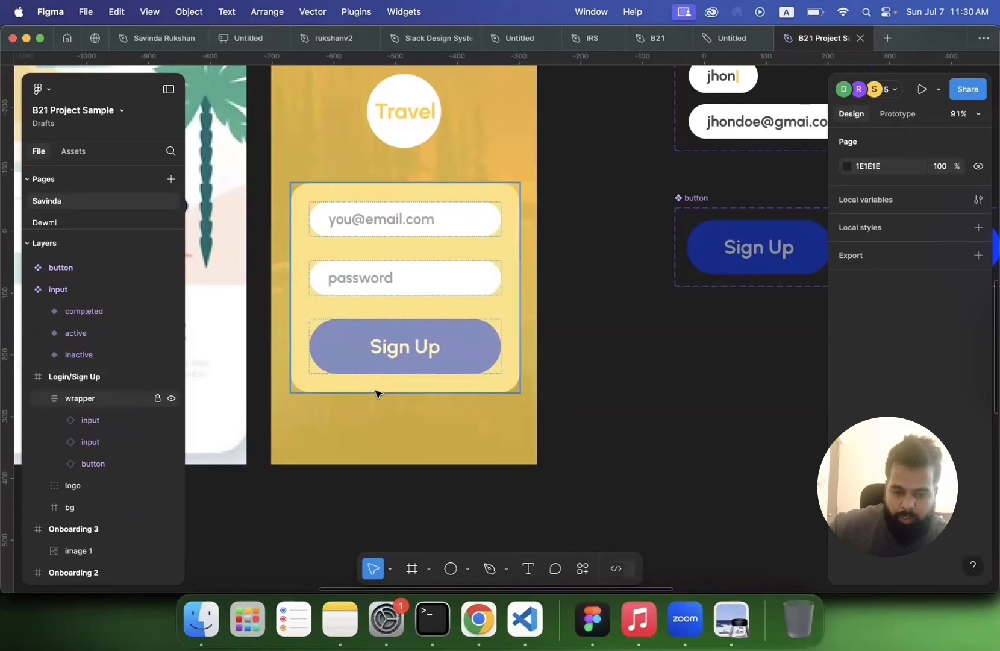
scroll(375, 393, "down", 3)
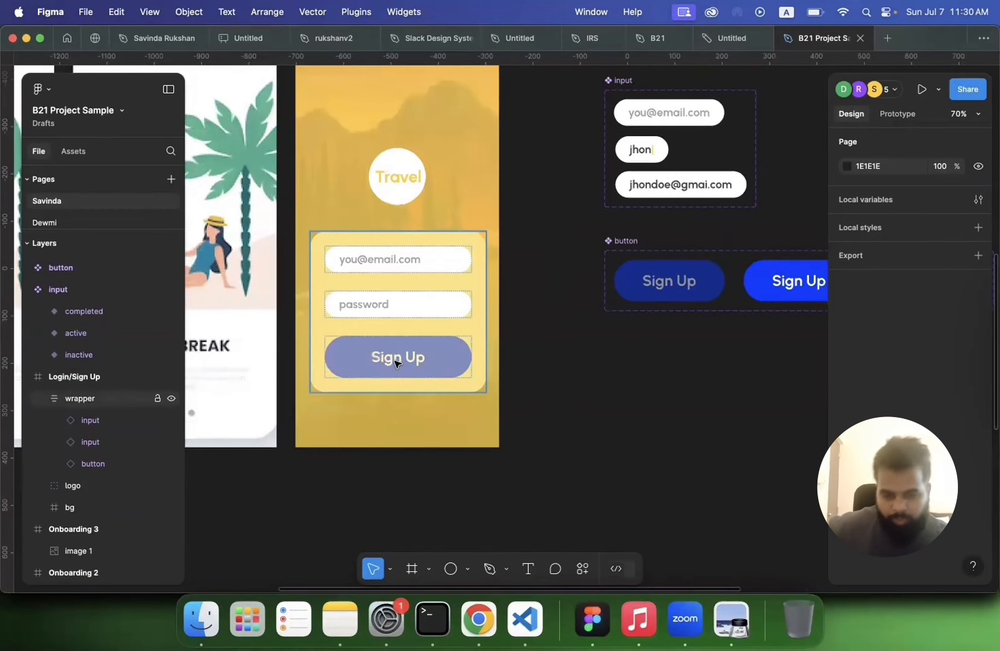
scroll(396, 362, "down", 1)
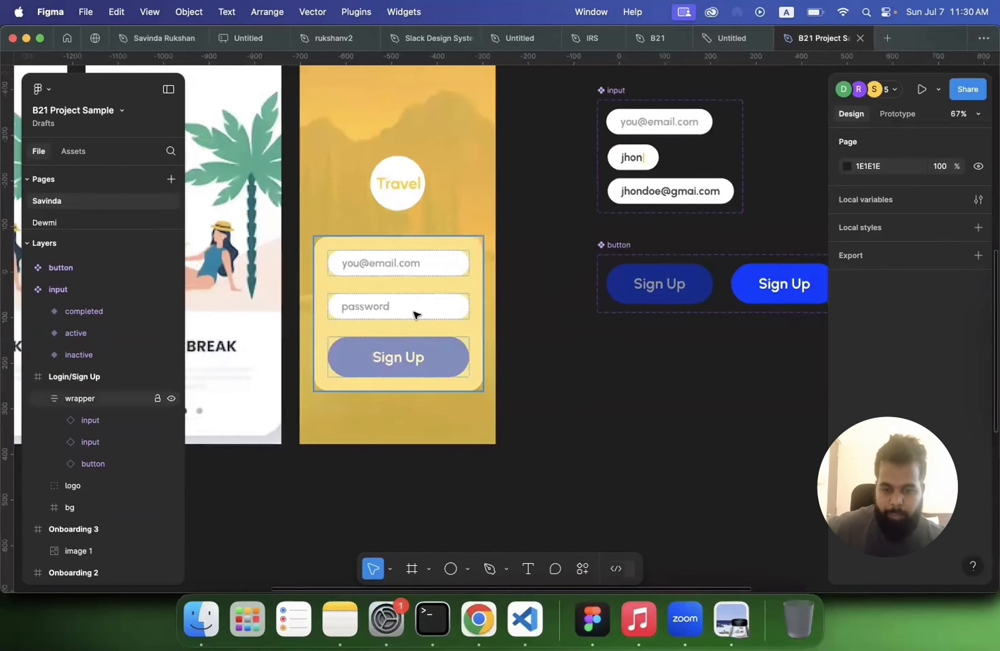
scroll(415, 314, "down", 1)
left_click(430, 304)
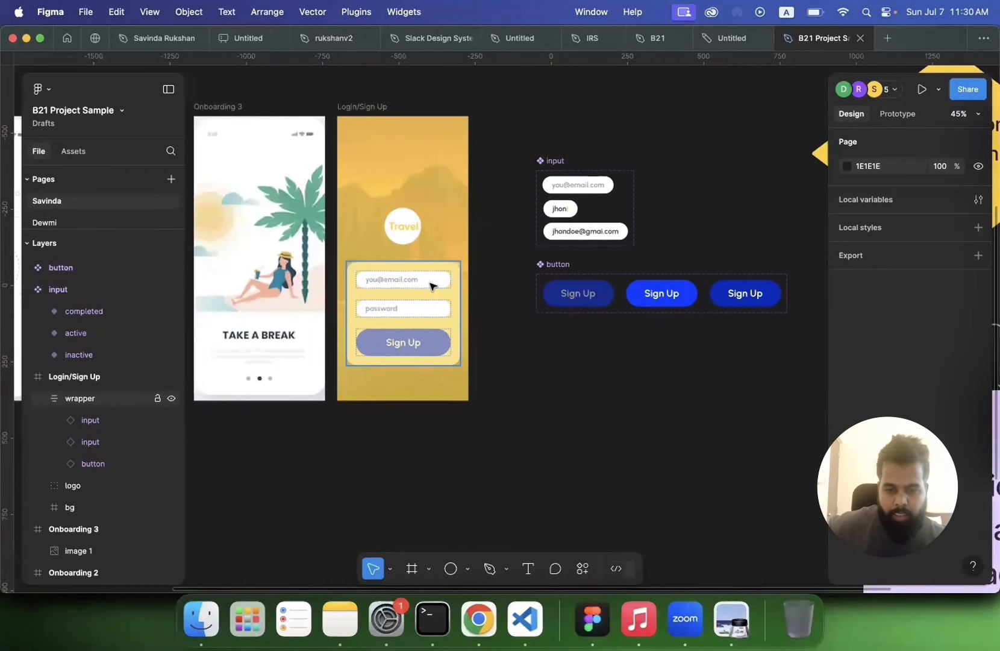
scroll(431, 287, "down", 5)
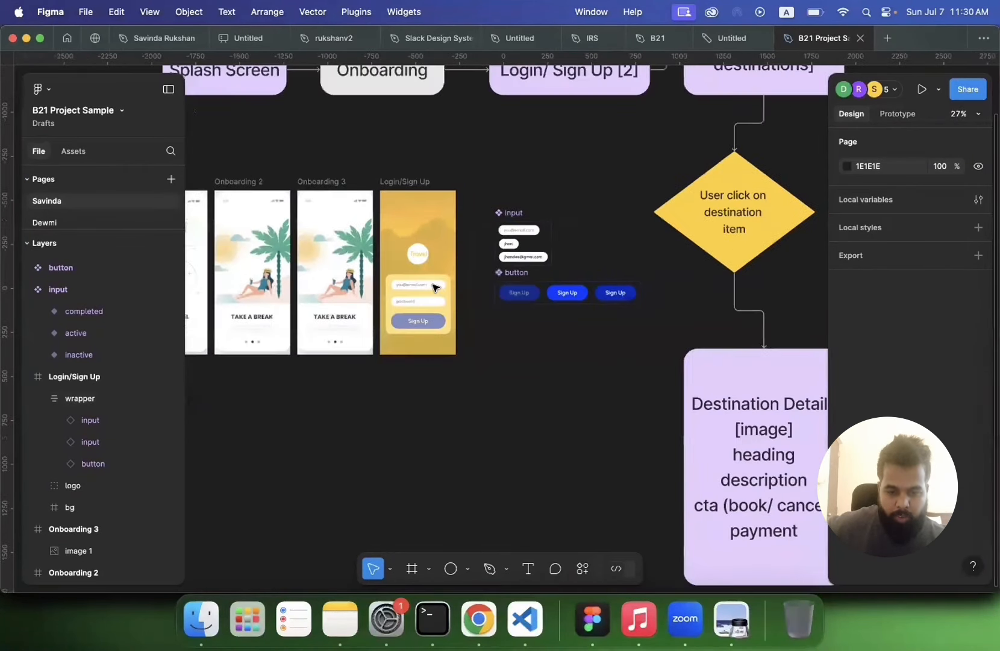
scroll(471, 339, "down", 3)
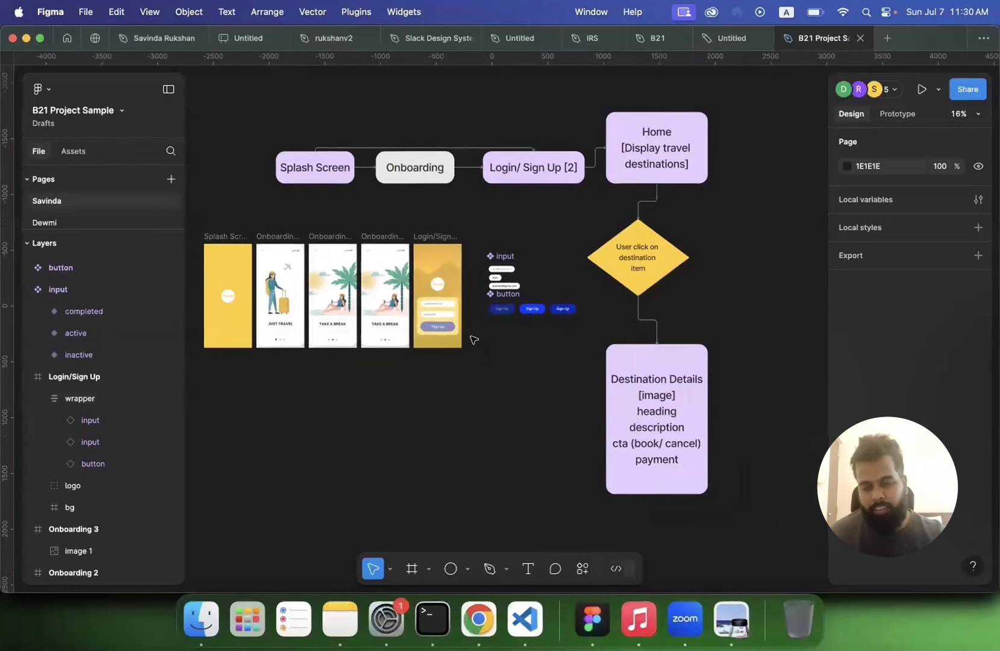
scroll(473, 340, "up", 5)
scroll(473, 339, "up", 2)
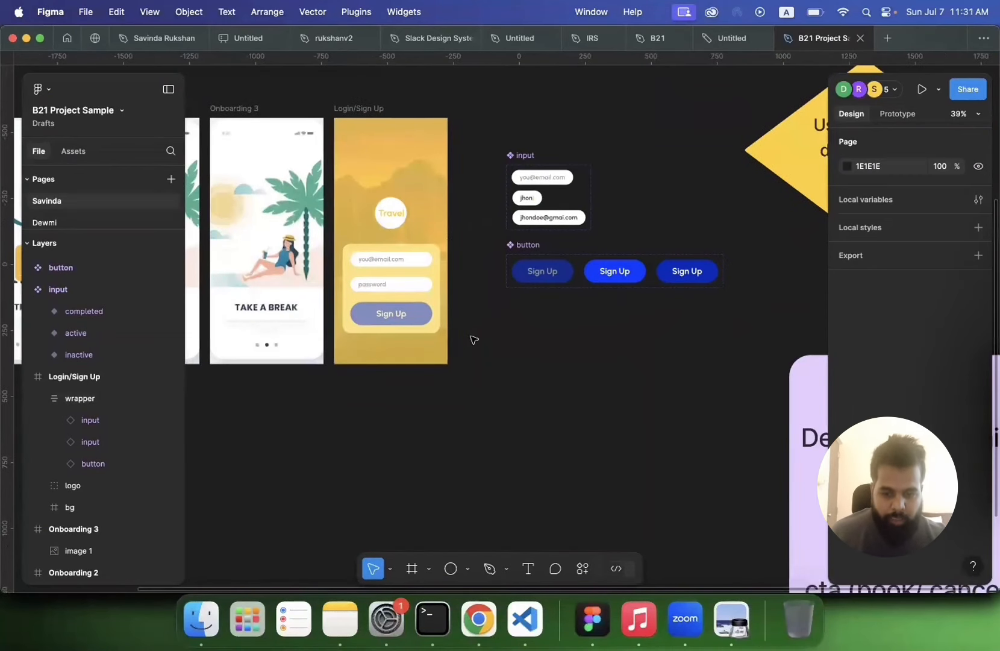
scroll(474, 339, "down", 4)
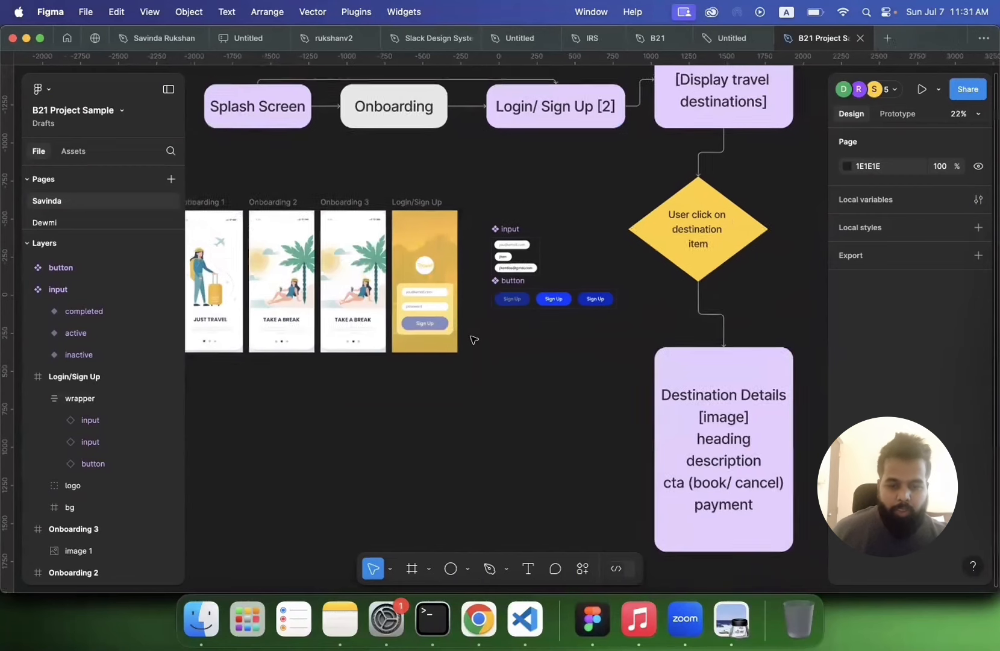
scroll(474, 339, "up", 3)
left_click_drag(489, 158, 715, 326)
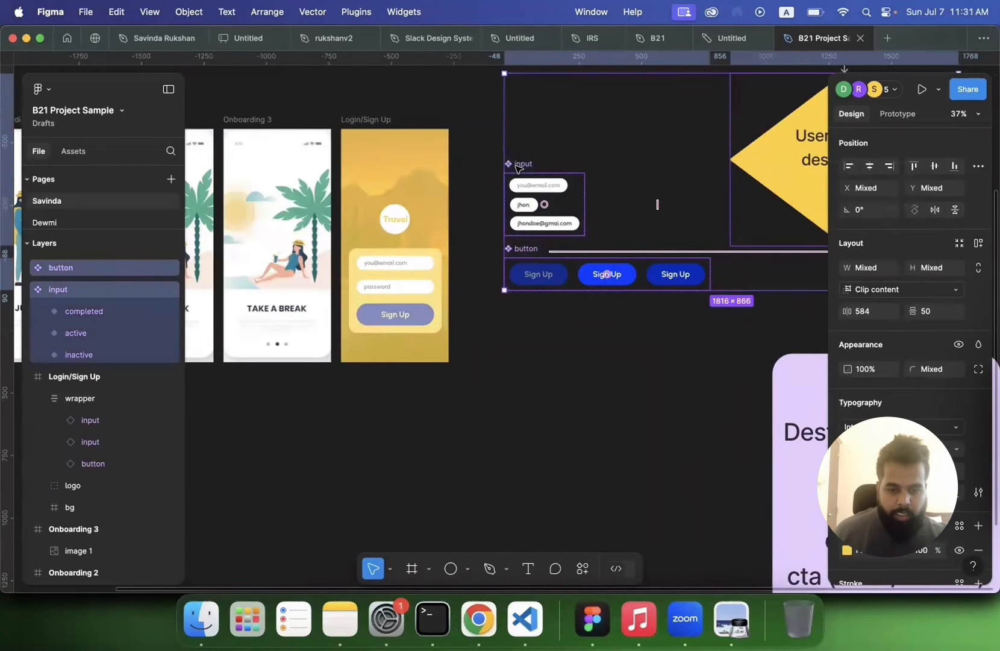
left_click(518, 169)
left_click(484, 193)
scroll(485, 192, "down", 4)
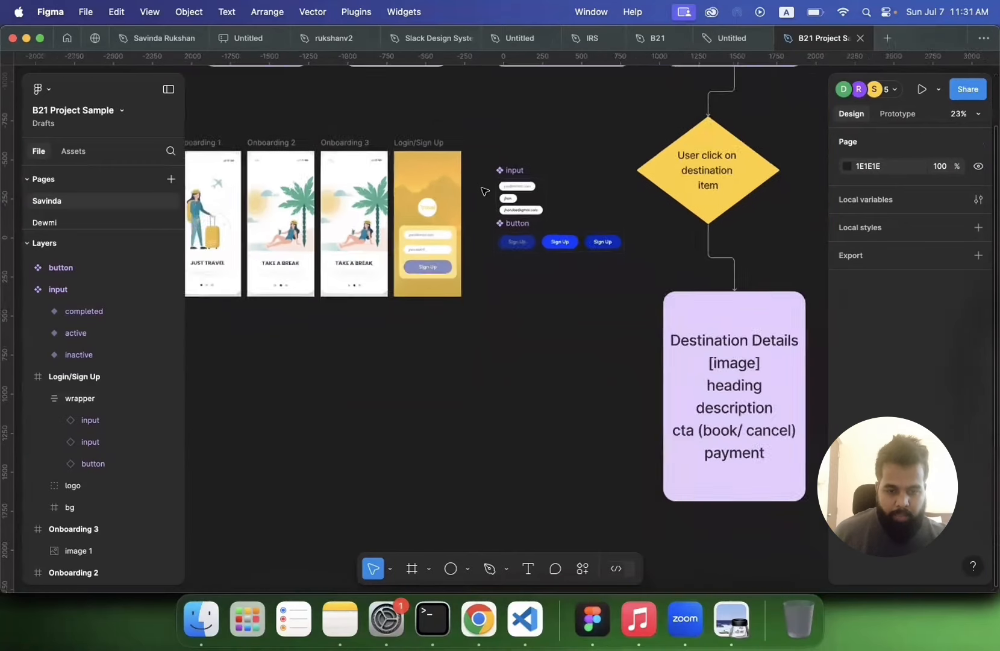
Step: Move the input and button component sets down below the row of screens
scroll(484, 192, "down", 3)
scroll(486, 187, "up", 2)
scroll(485, 187, "right", 2)
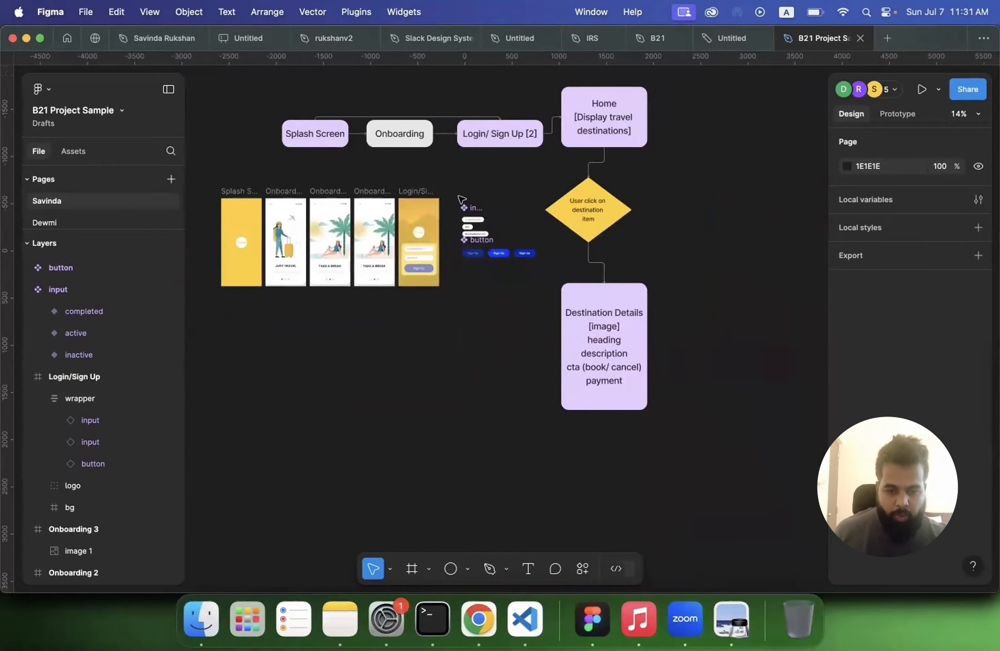
left_click_drag(462, 199, 542, 286)
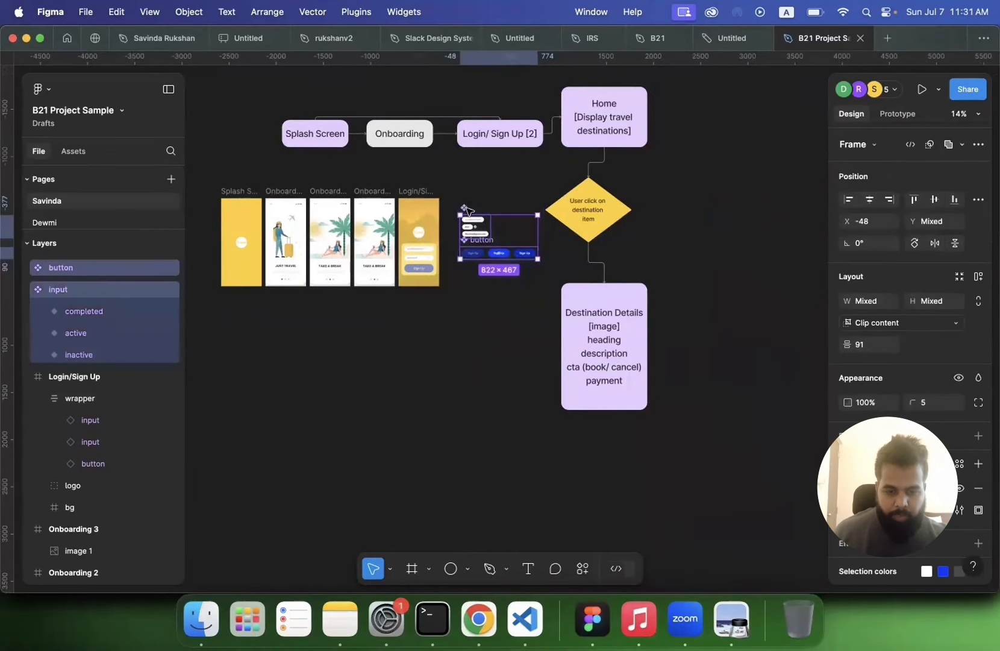
left_click_drag(468, 209, 459, 363)
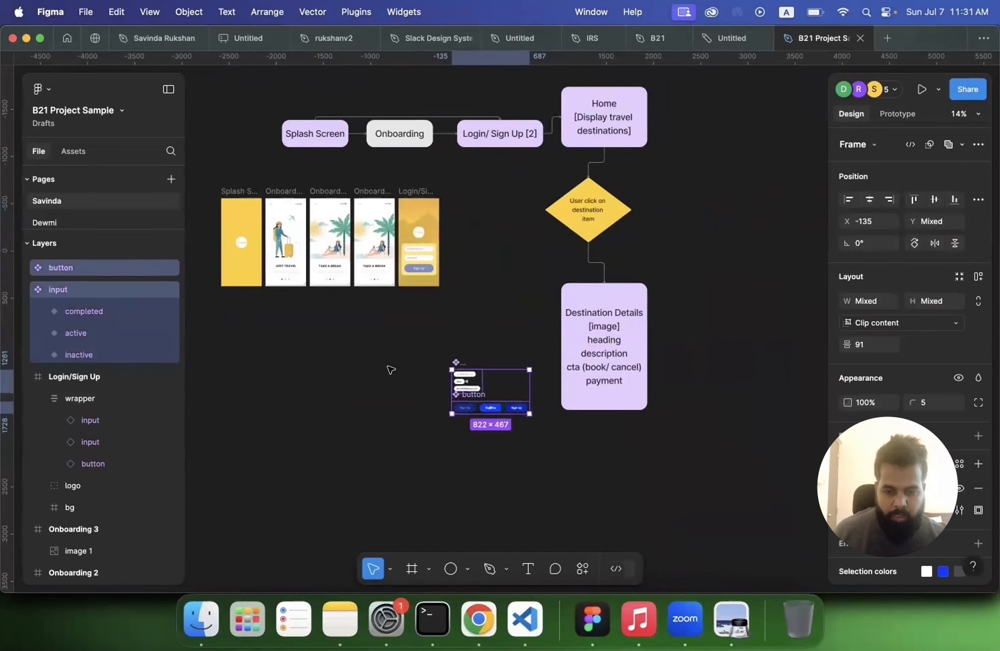
left_click(390, 369)
Step: Duplicate the Onboarding 3 frame and delete the image layer from the copy
scroll(391, 368, "up", 3)
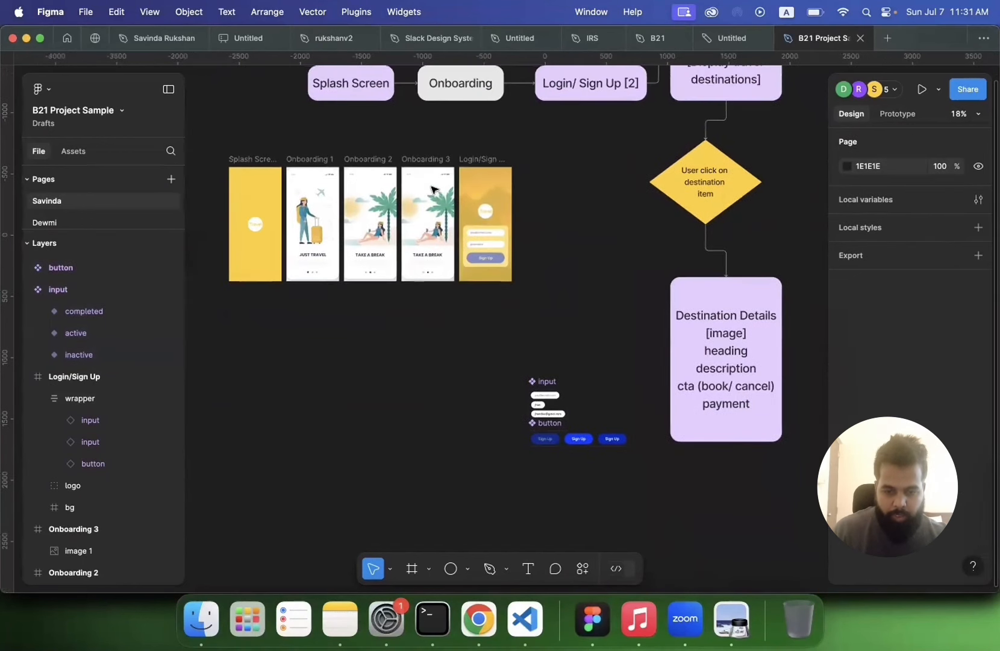
left_click(427, 167)
key("super+d")
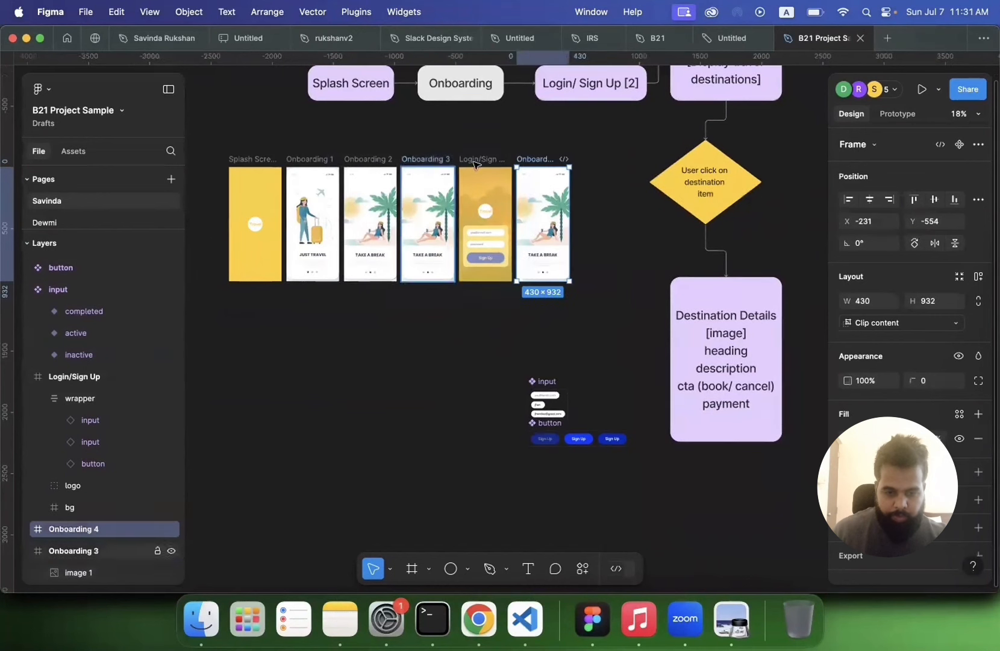
left_click(546, 194)
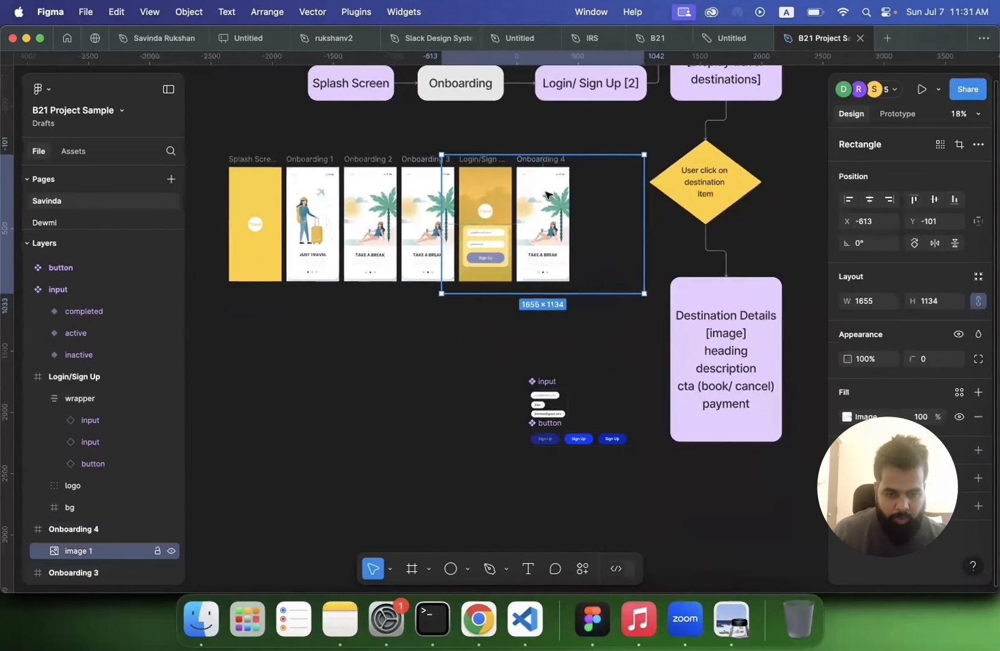
key("Delete")
Step: Rename the duplicated frame to Home
left_click(544, 162)
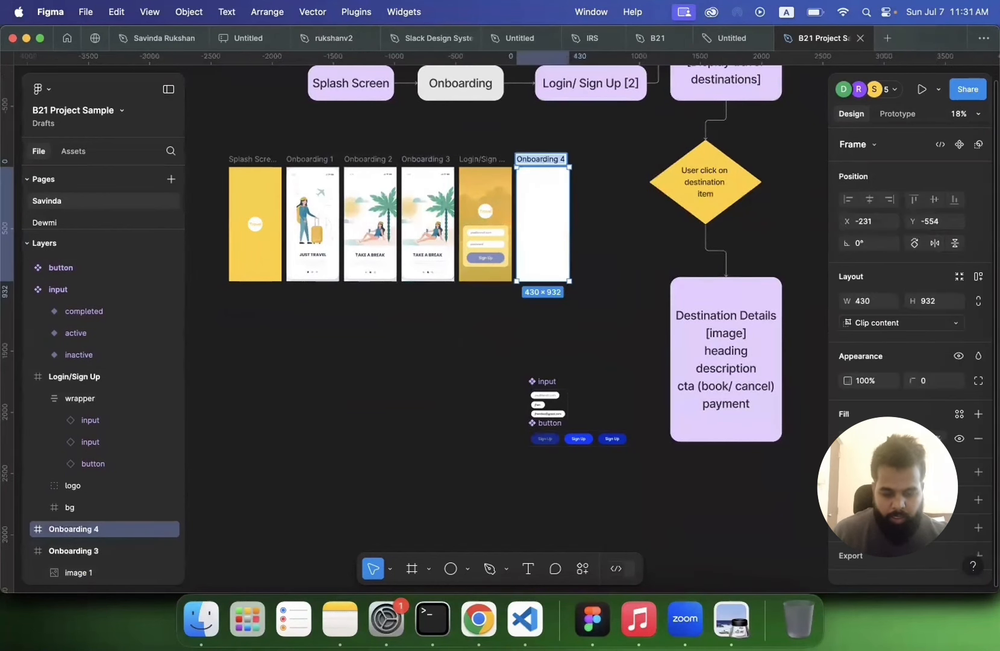
type("Home")
key("Return")
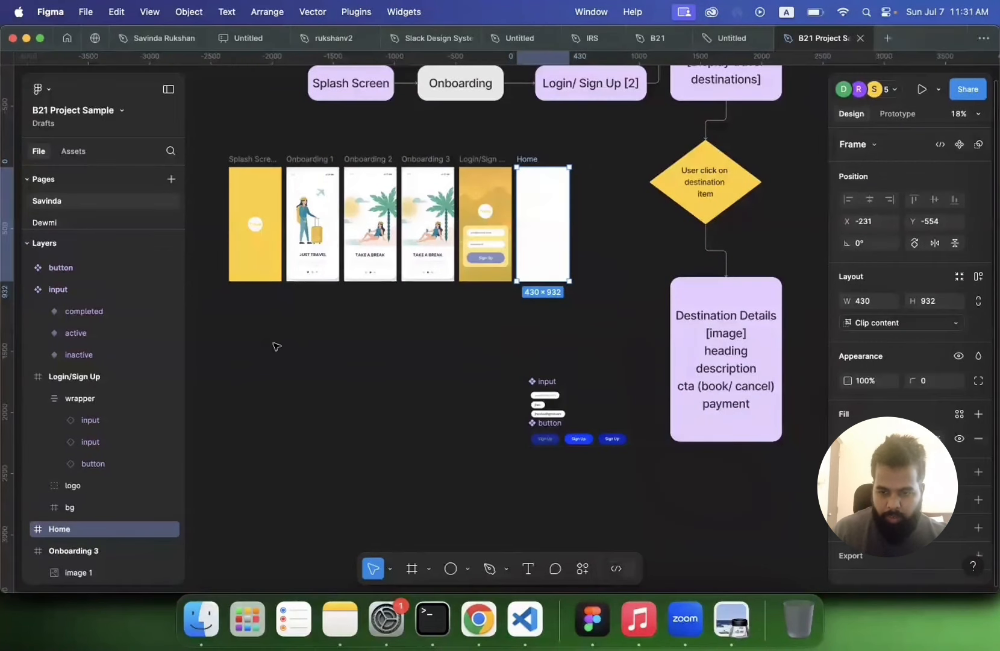
left_click(276, 346)
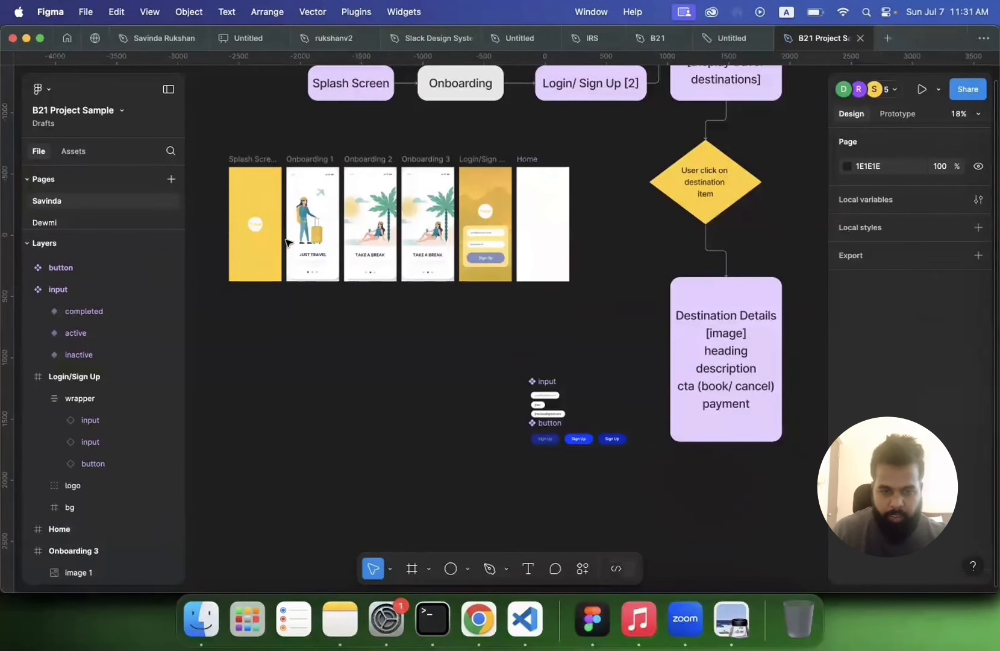
left_click(657, 40)
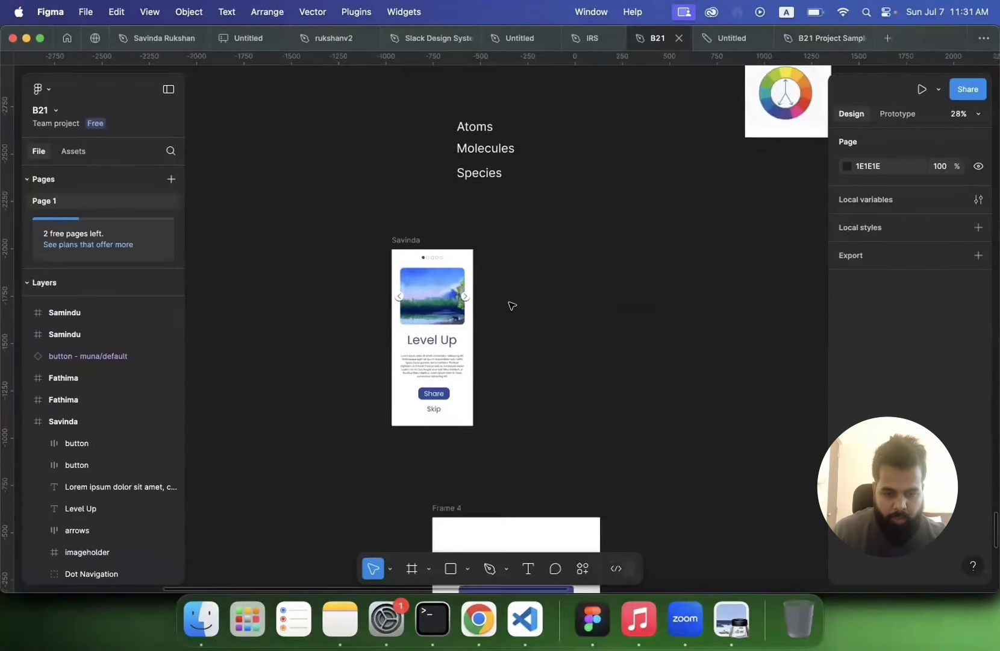
scroll(511, 303, "down", 3)
scroll(511, 303, "up", 3)
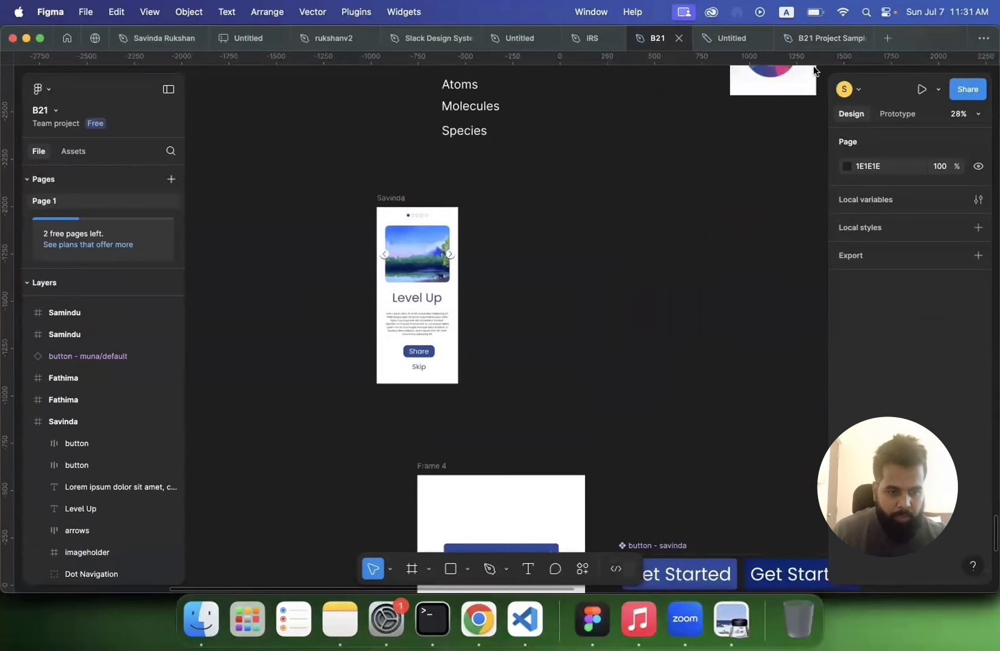
left_click(836, 41)
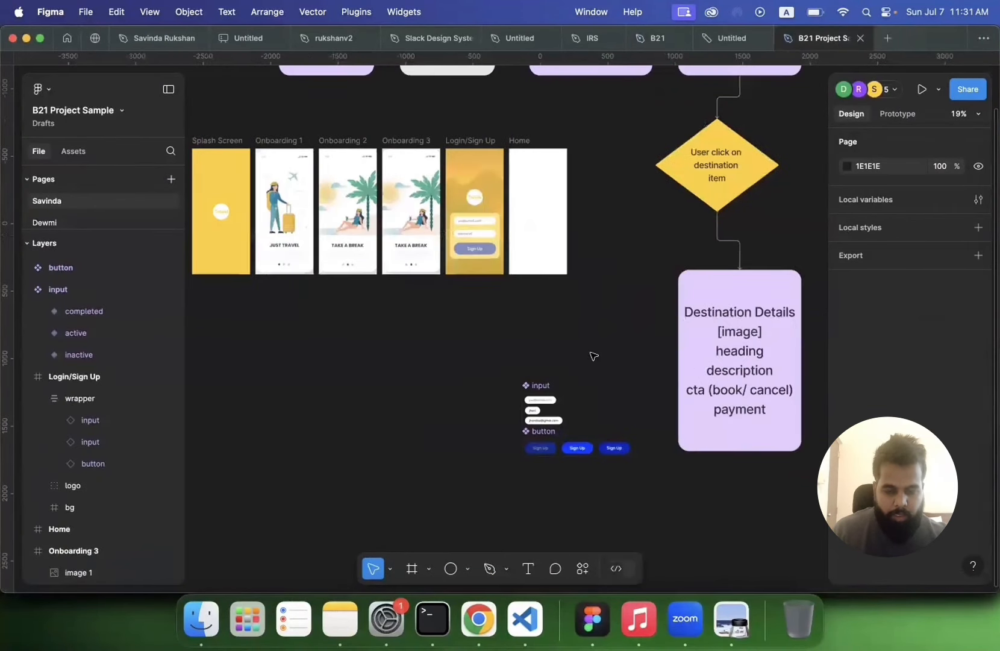
Step: Open the Material Symbols plugin by searching the actions for "mater"
scroll(593, 356, "up", 5)
scroll(593, 356, "up", 3)
scroll(593, 356, "up", 2)
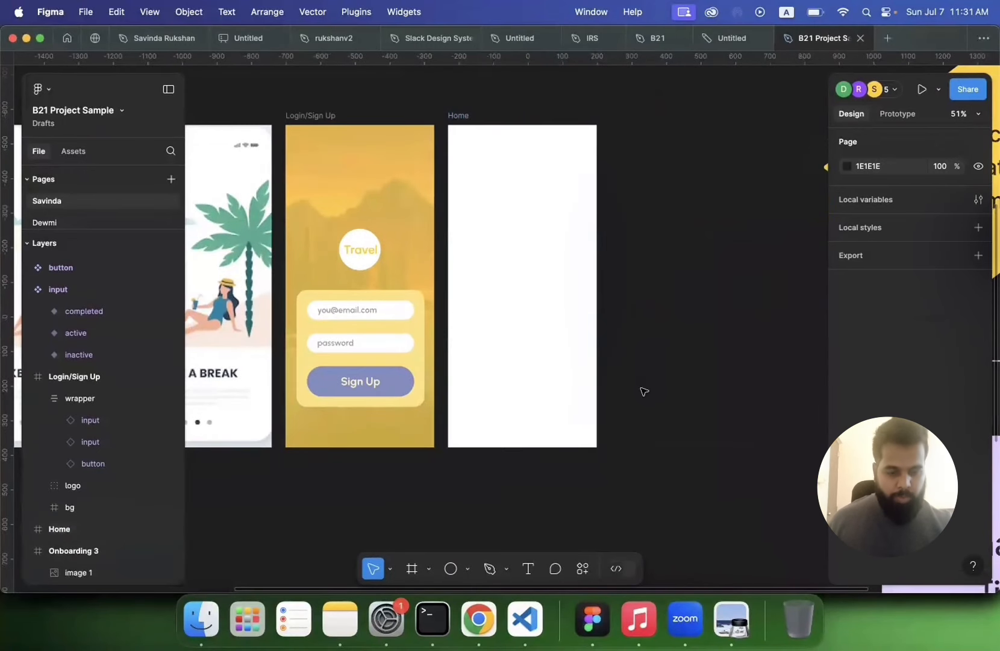
left_click(583, 568)
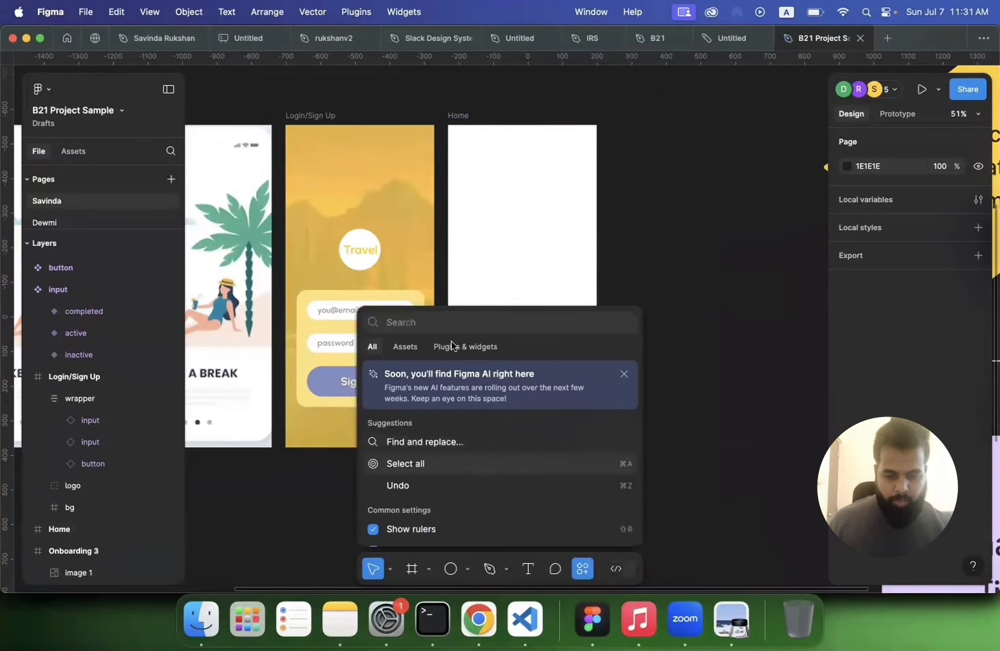
type("mater")
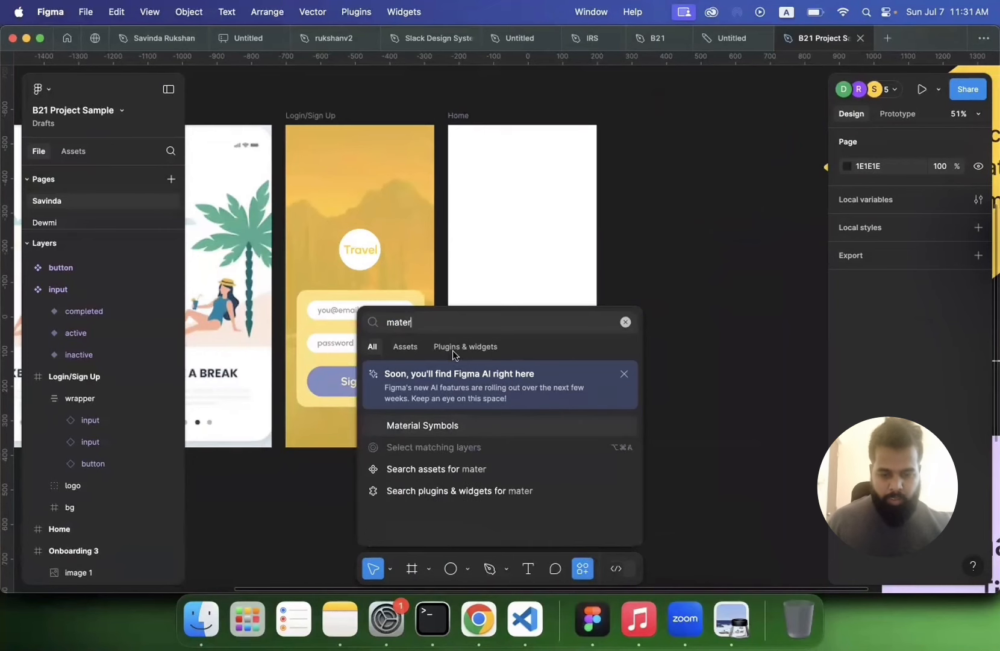
left_click(455, 429)
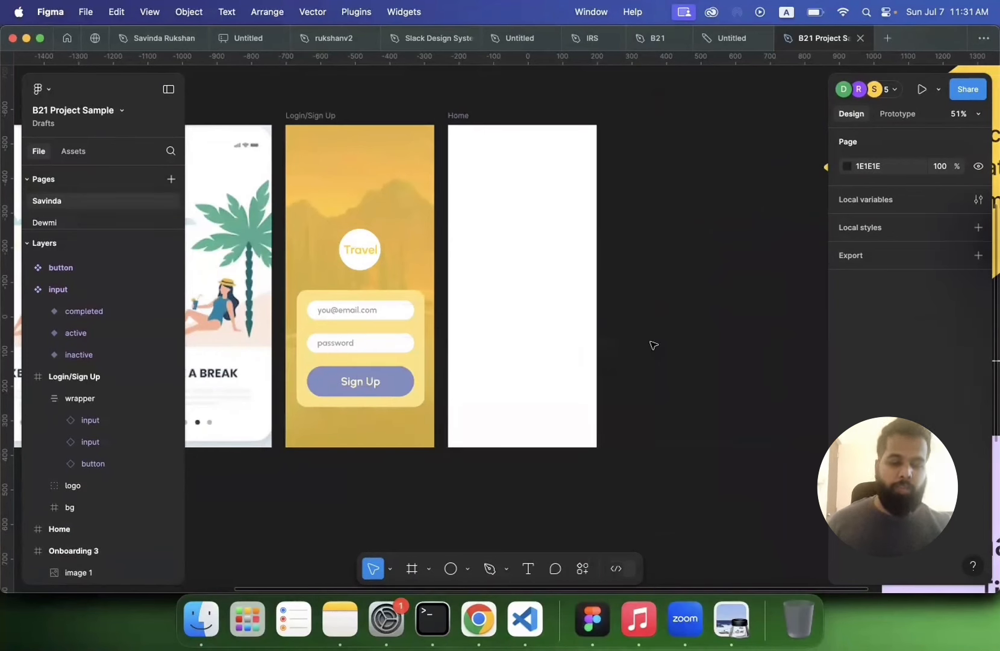
left_click(585, 569)
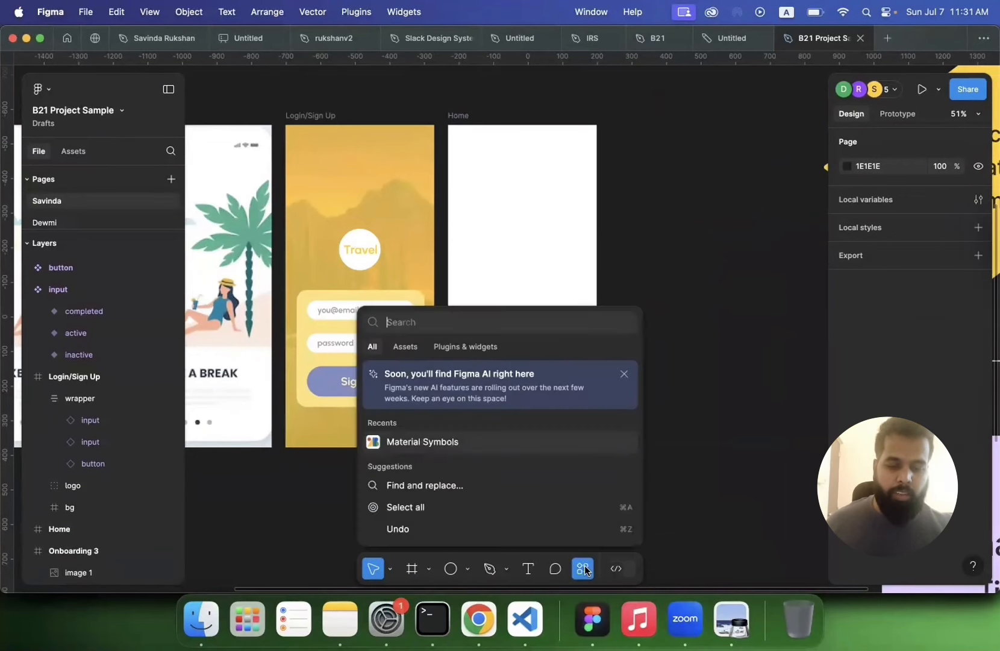
left_click(466, 346)
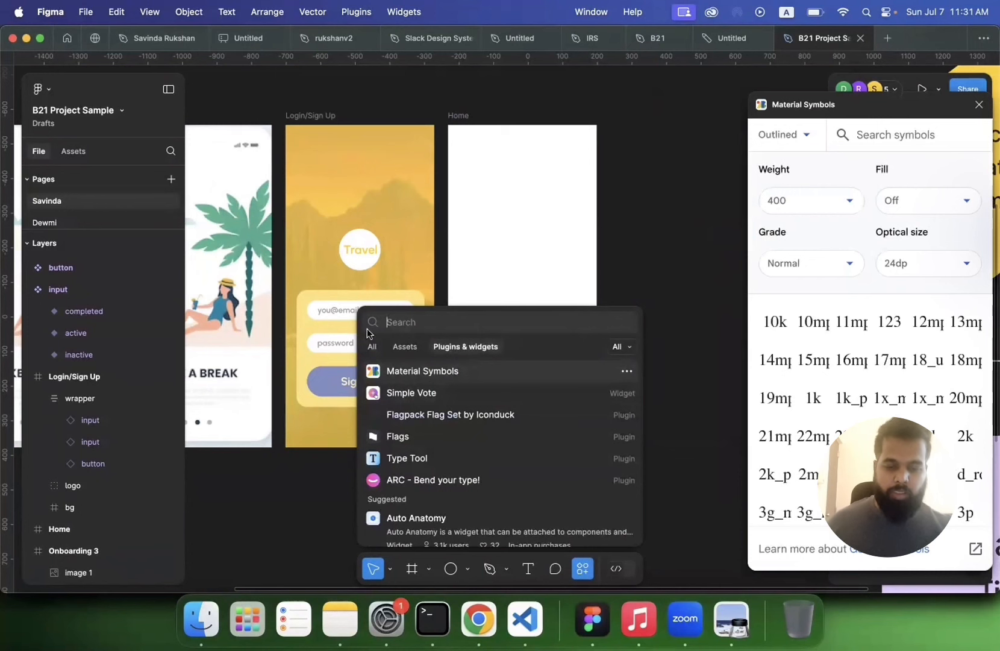
left_click(725, 273)
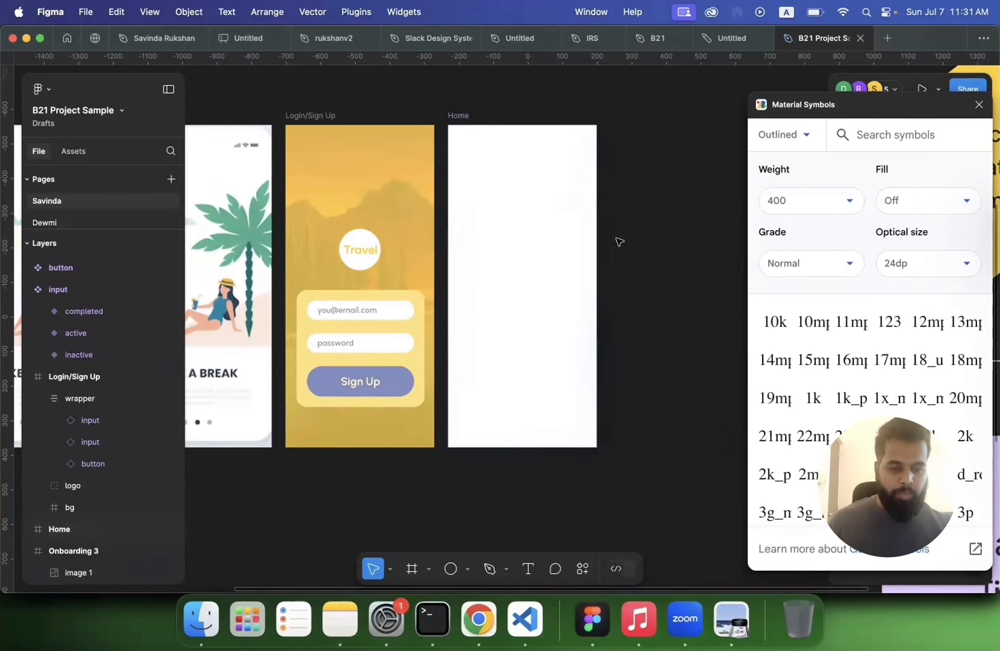
Step: Search the Material Symbols plugin for menu icons
scroll(536, 217, "up", 3)
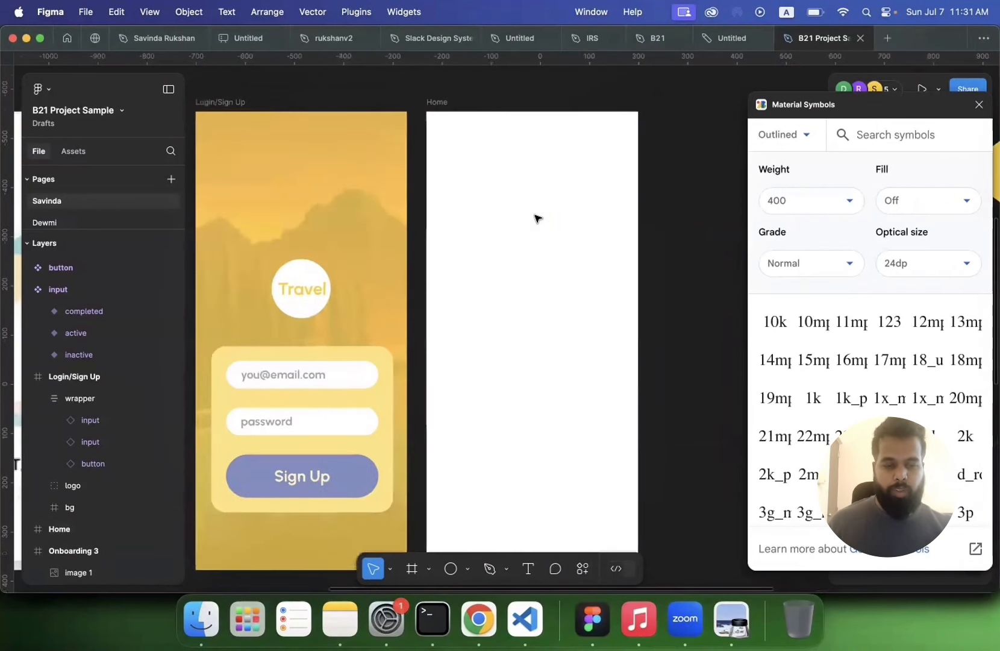
scroll(538, 219, "right", 1)
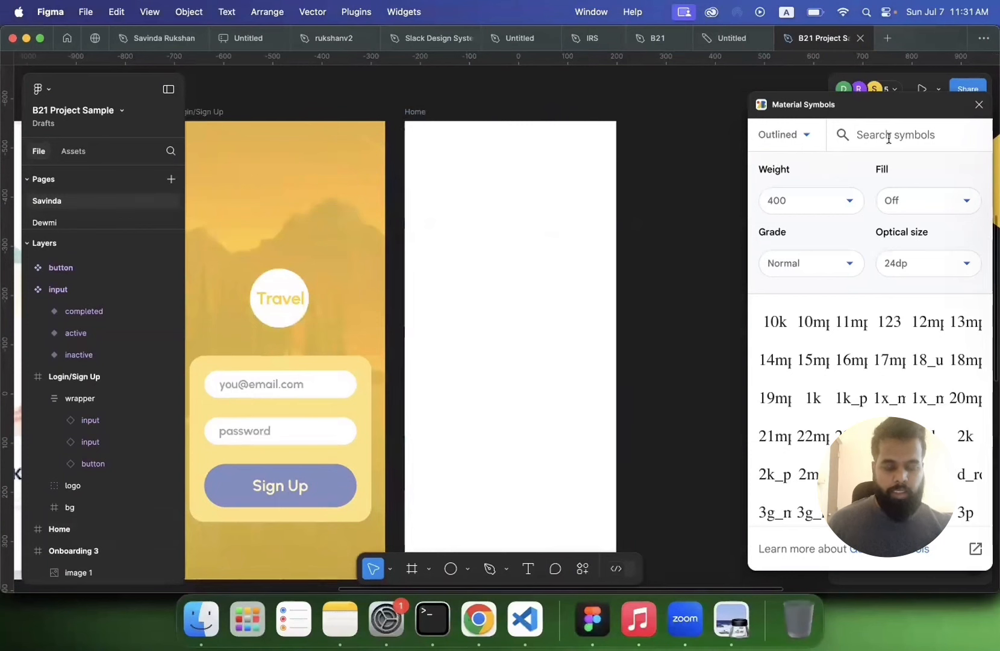
type("menu")
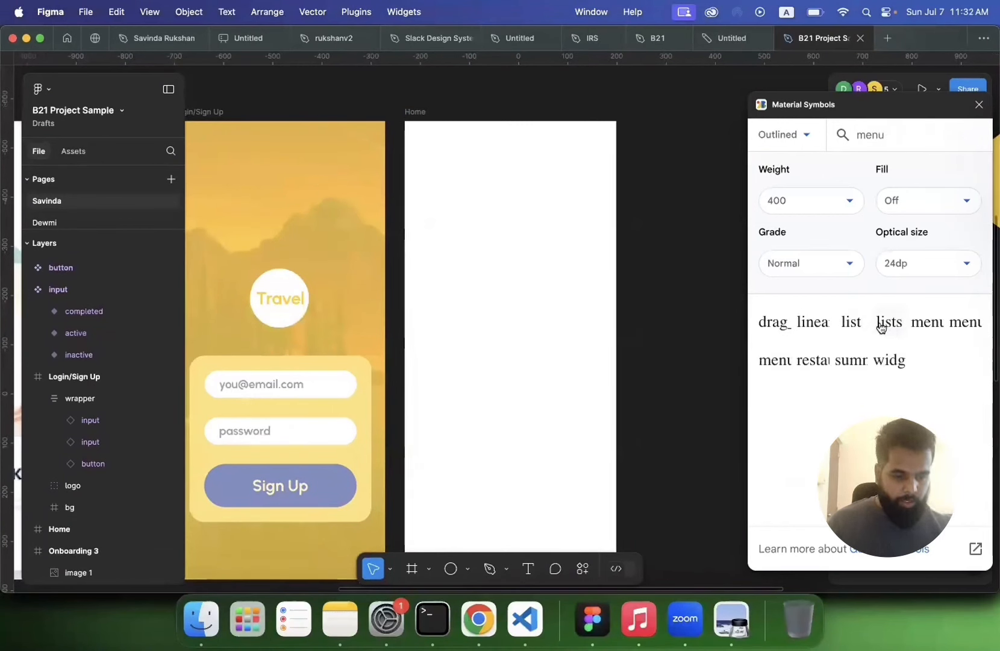
scroll(608, 371, "down", 5)
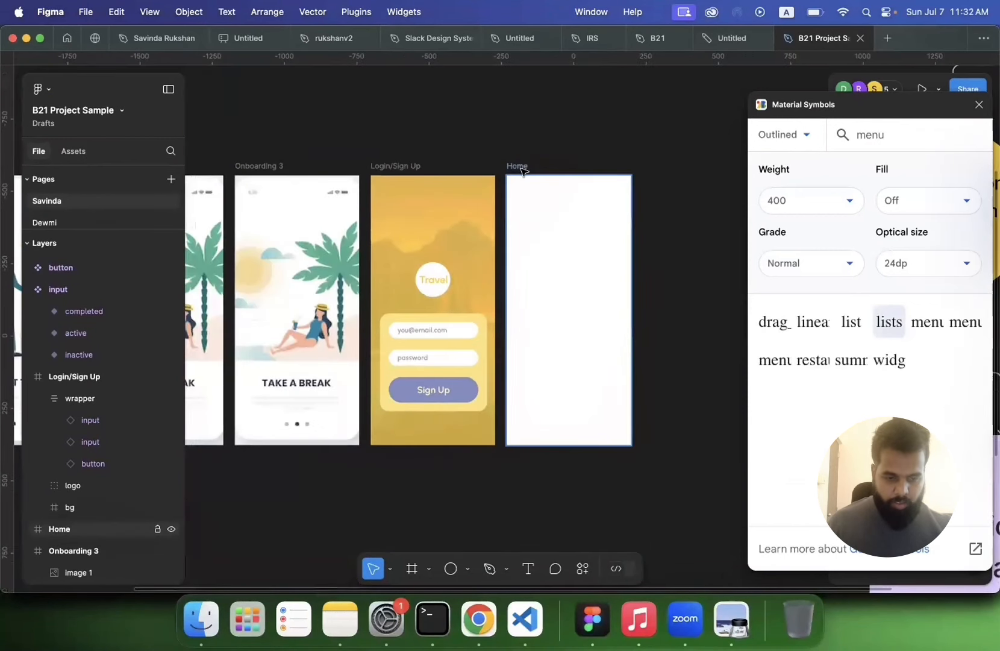
left_click(523, 171)
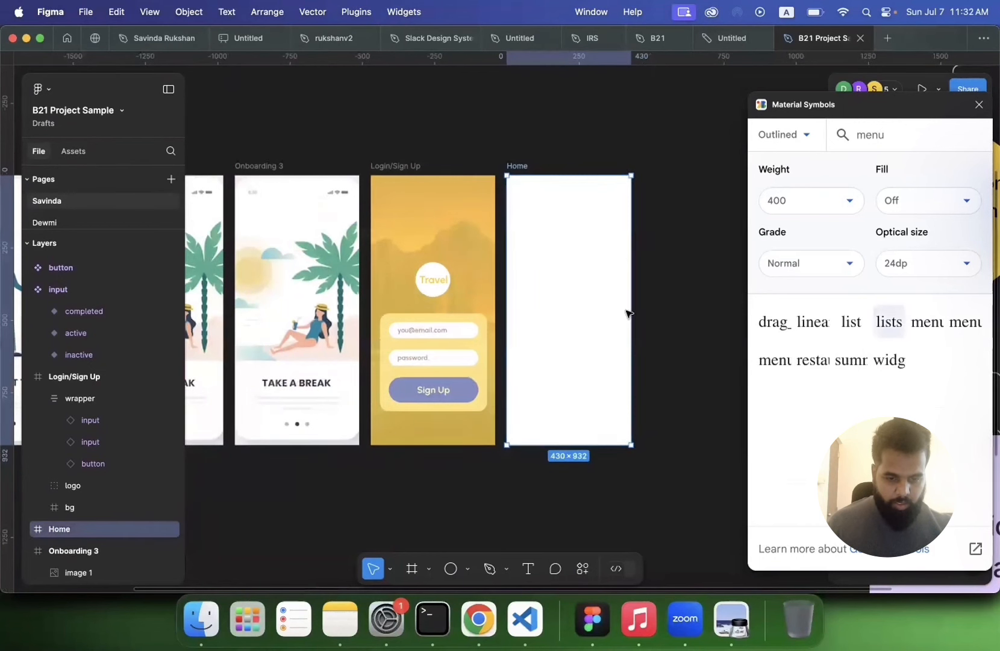
scroll(563, 301, "down", 3)
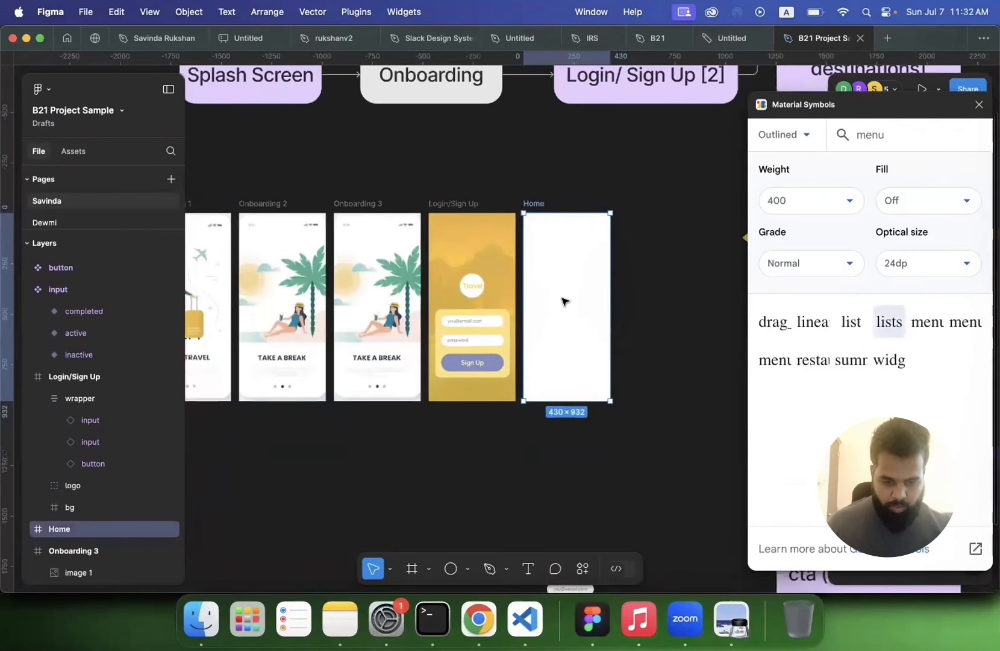
scroll(564, 302, "down", 3)
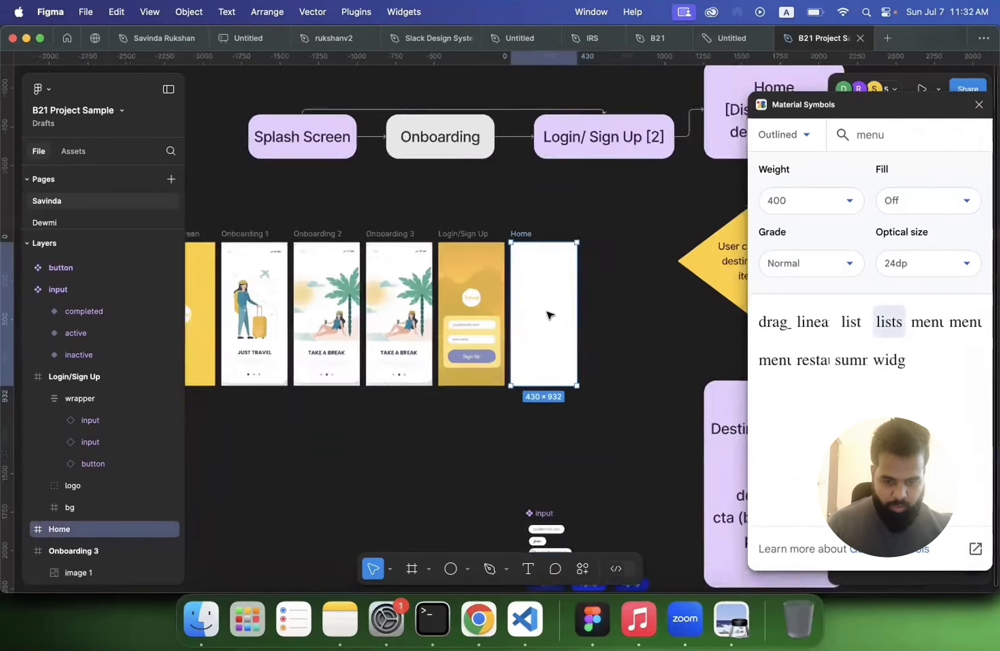
scroll(548, 314, "up", 5)
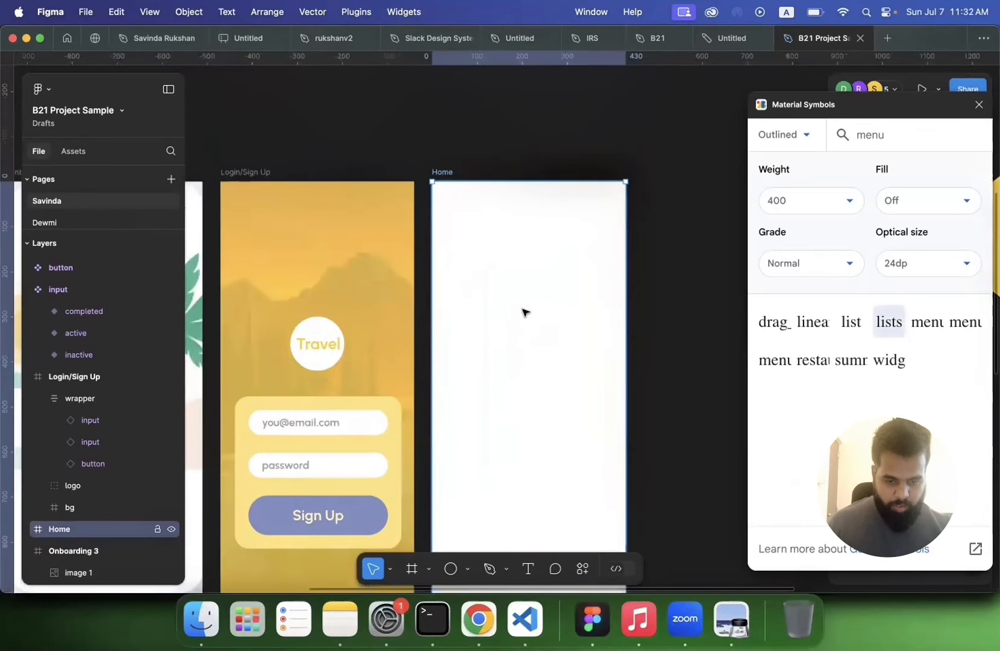
left_click(887, 325)
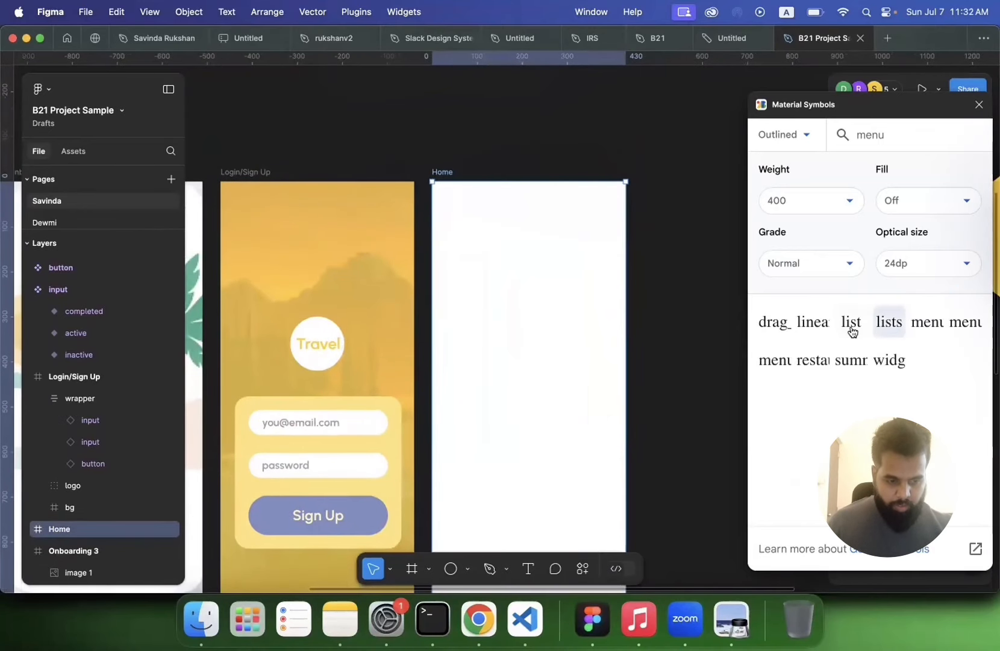
left_click(980, 105)
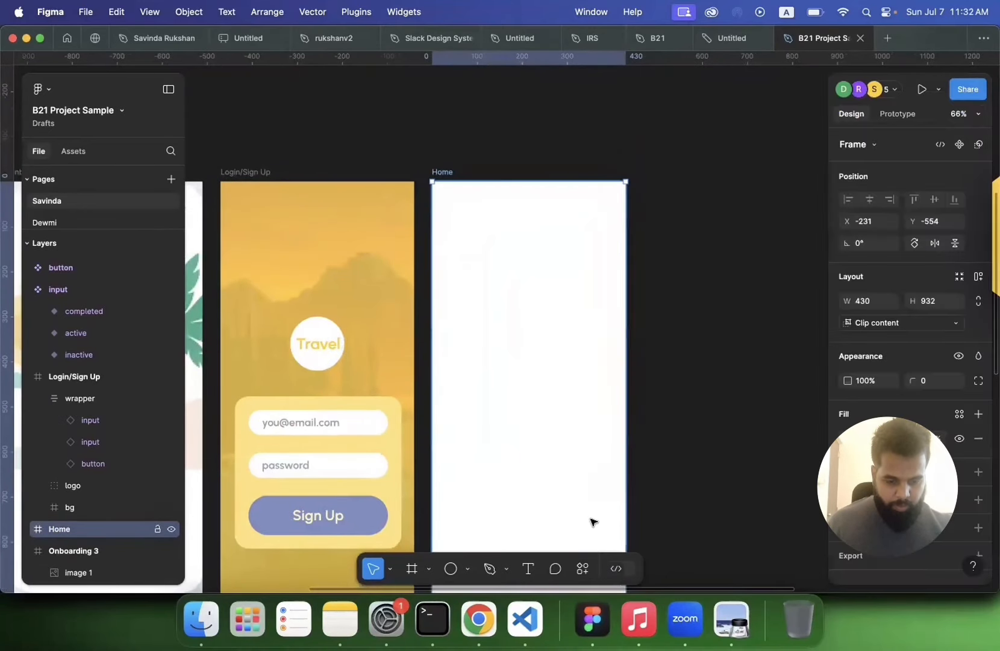
Step: Reopen the Material Symbols plugin, search for "menu" and insert the menu icon into the Home frame
left_click(582, 568)
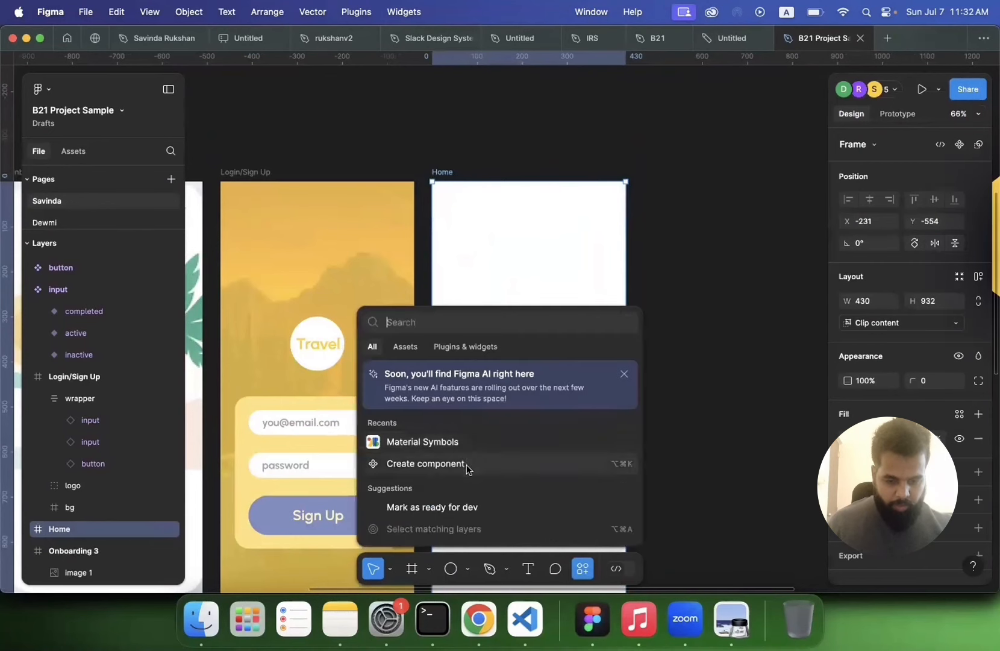
left_click(460, 441)
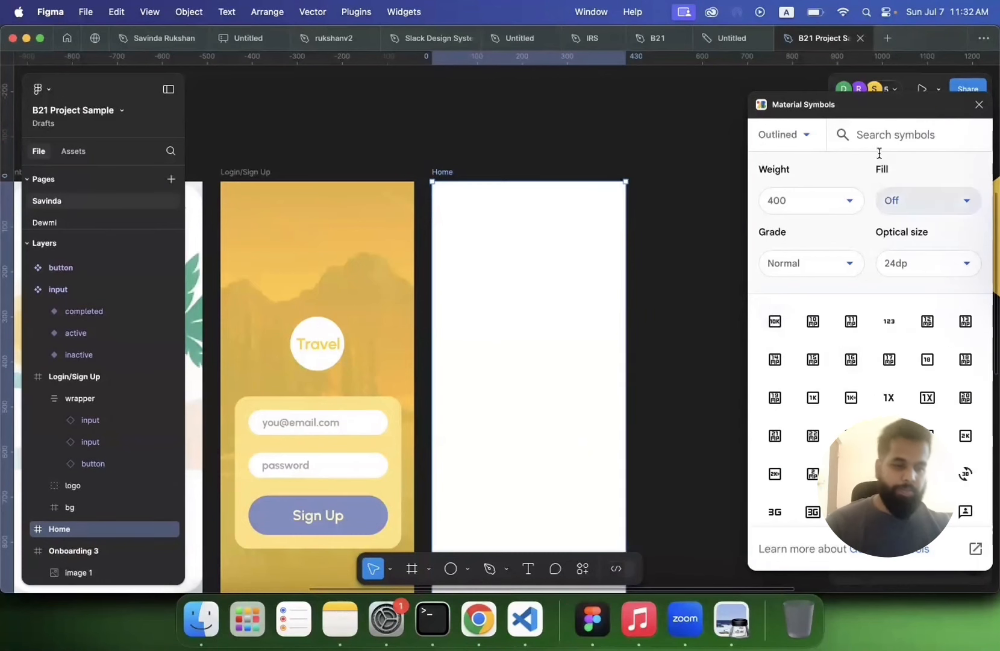
type("menu")
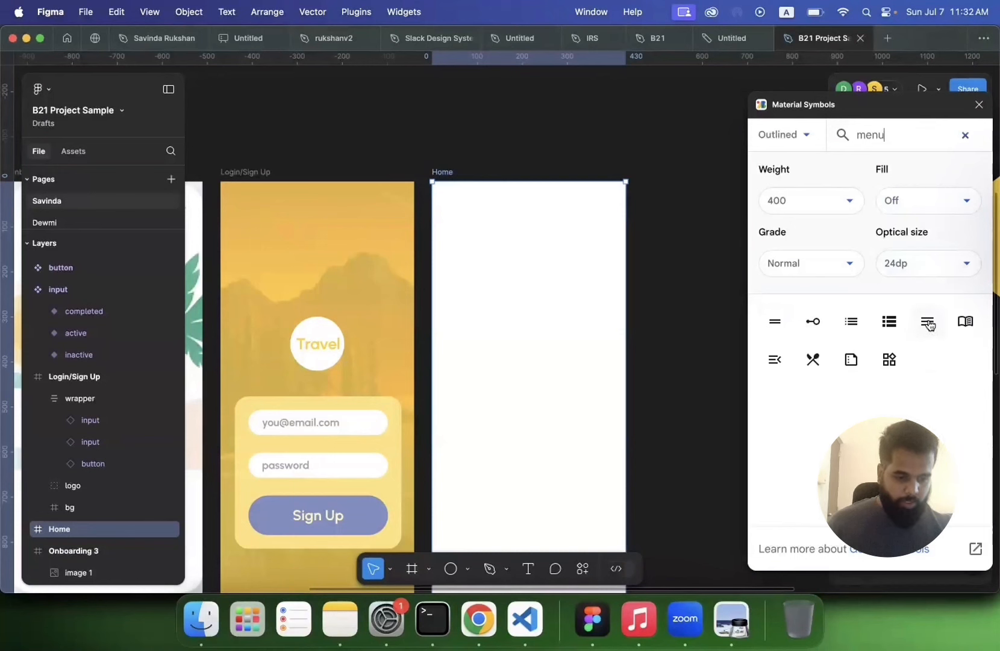
left_click(930, 326)
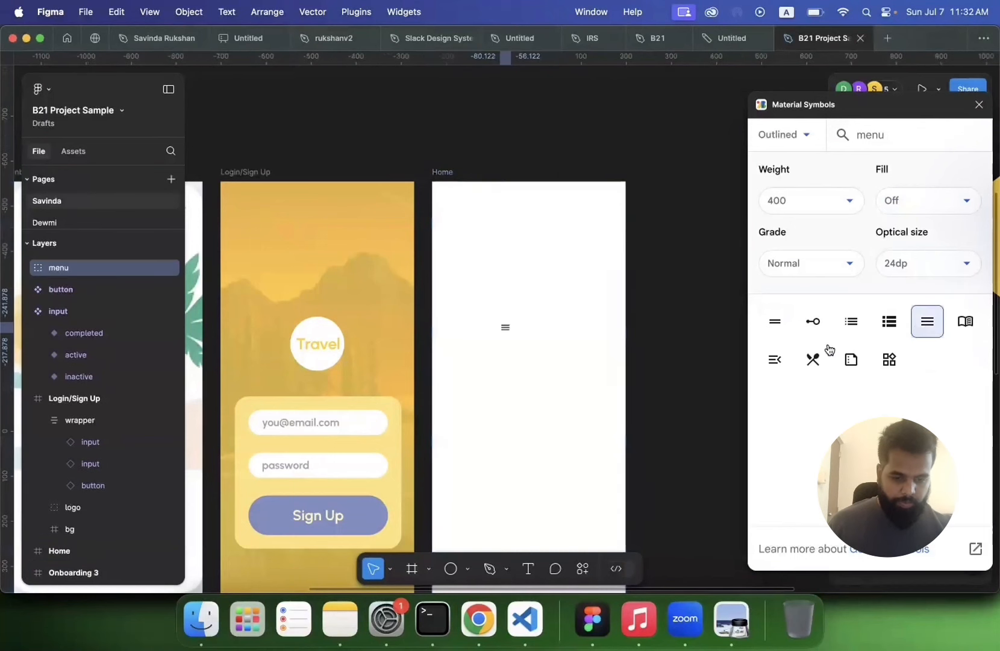
left_click(517, 350)
left_click(508, 330)
Step: Close the plugin and resize the menu icon to 48 × 48
left_click(980, 104)
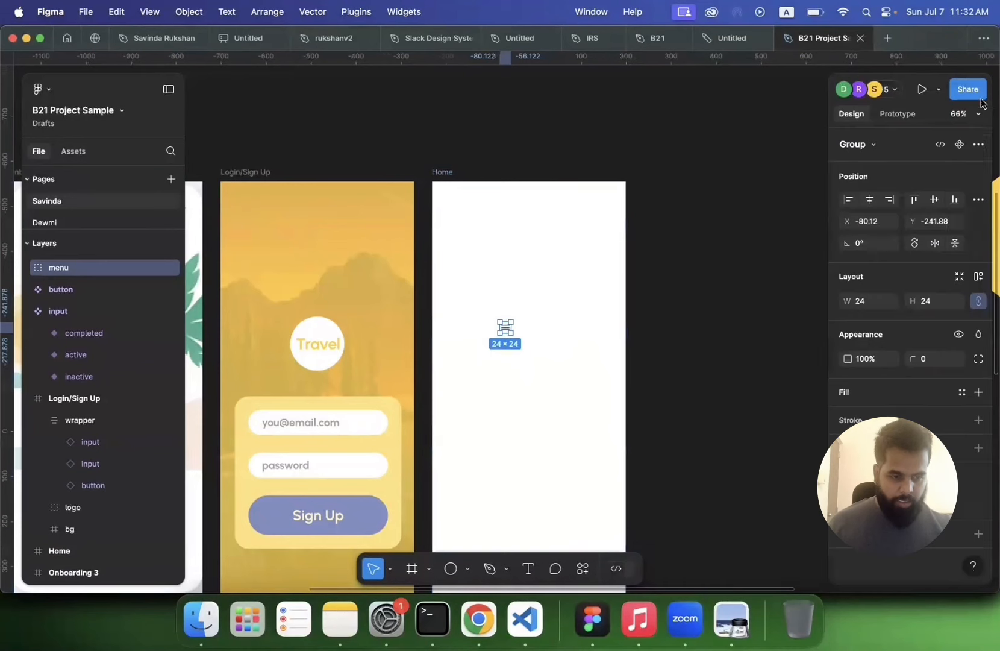
left_click(932, 298)
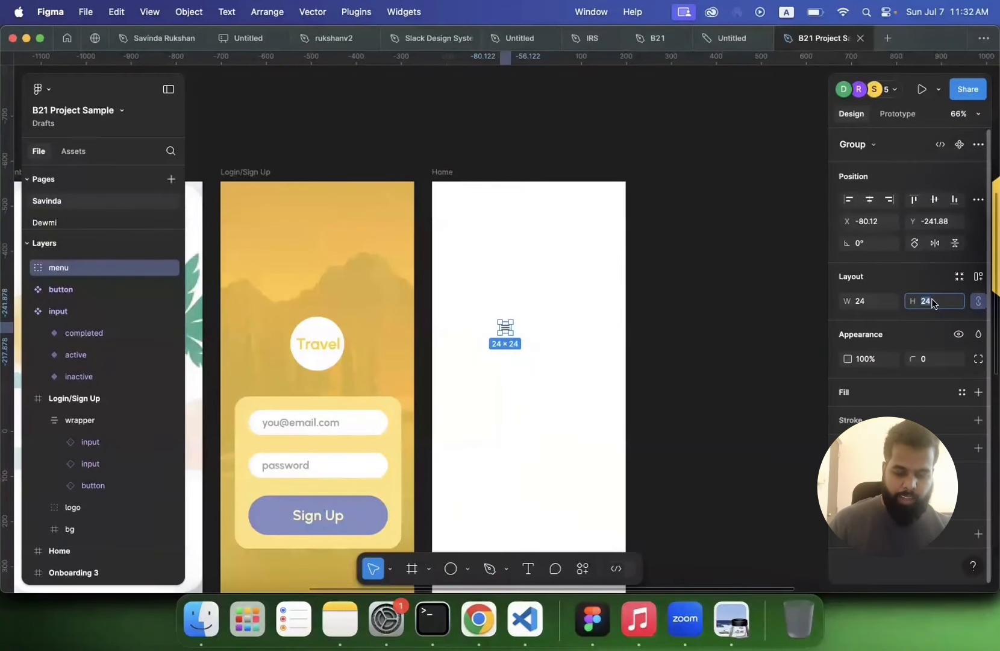
type("48")
key("Return")
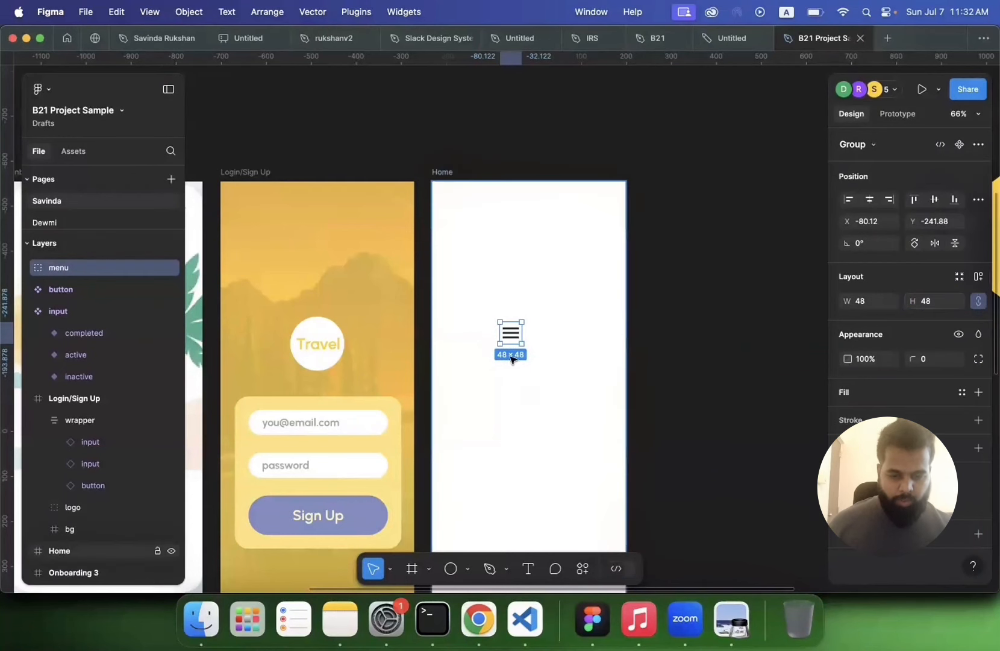
Step: Move the menu icon to the top-left corner of the Home frame
left_click_drag(509, 331, 461, 208)
Step: Add a 4-column stretch layout grid to the Home frame with a 30 margin
left_click(445, 171)
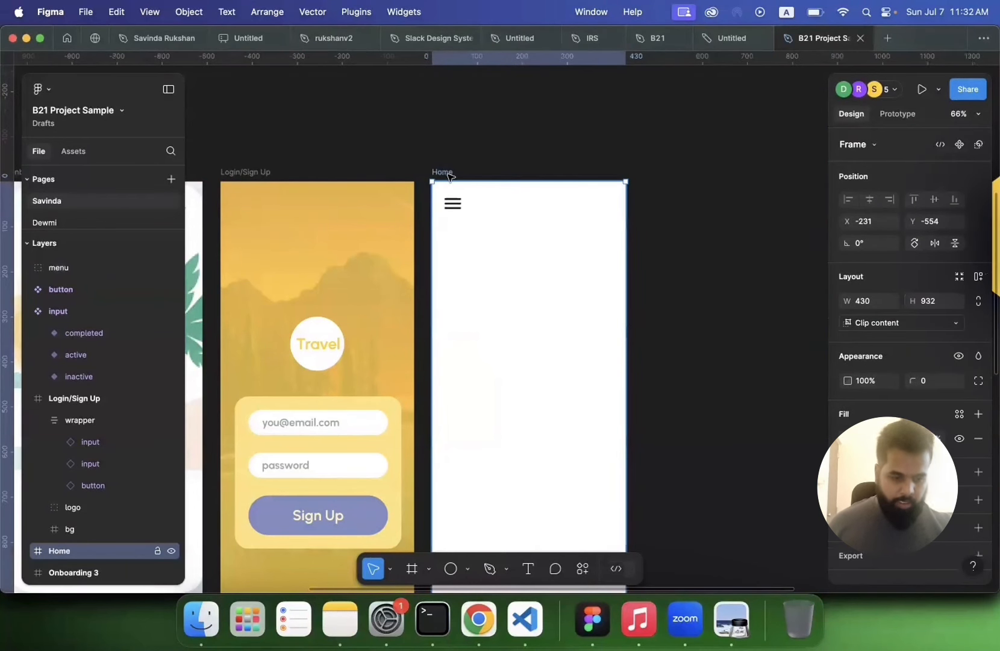
scroll(602, 271, "down", 2)
scroll(805, 379, "down", 2)
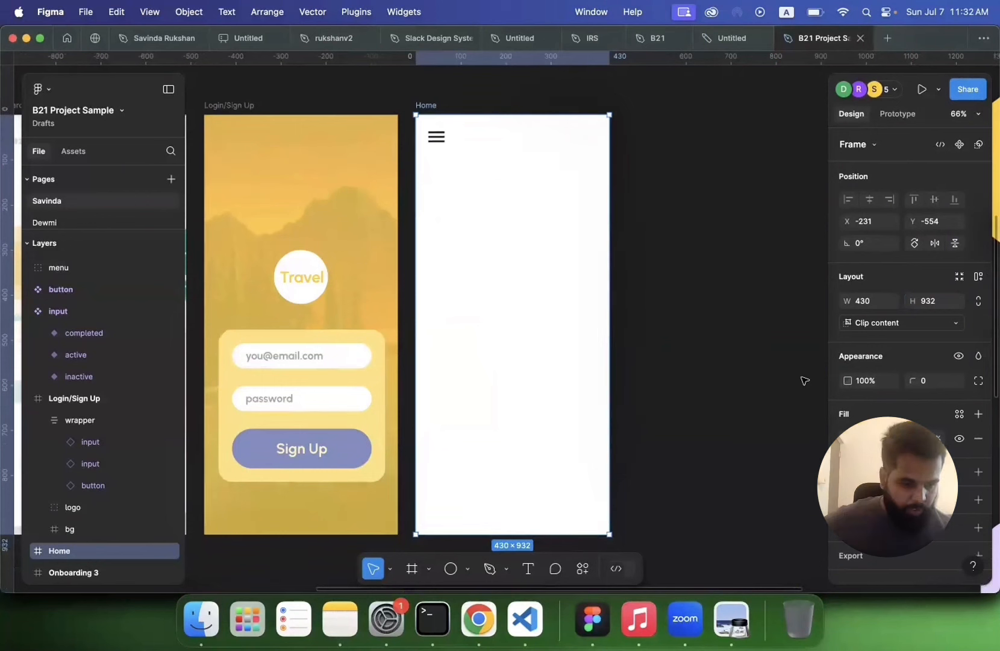
scroll(878, 379, "down", 1)
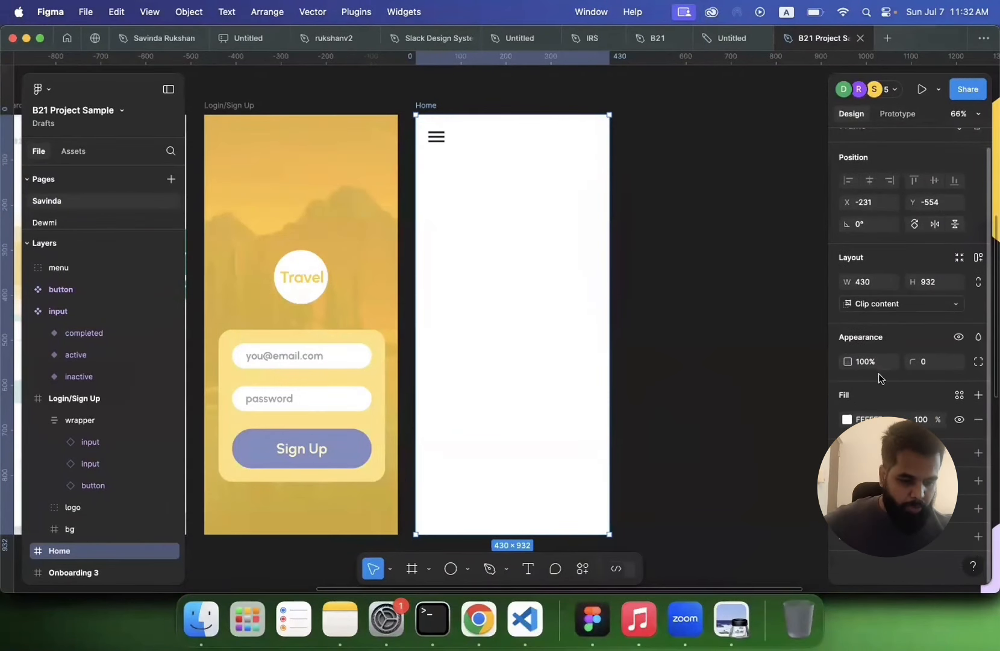
left_click(978, 509)
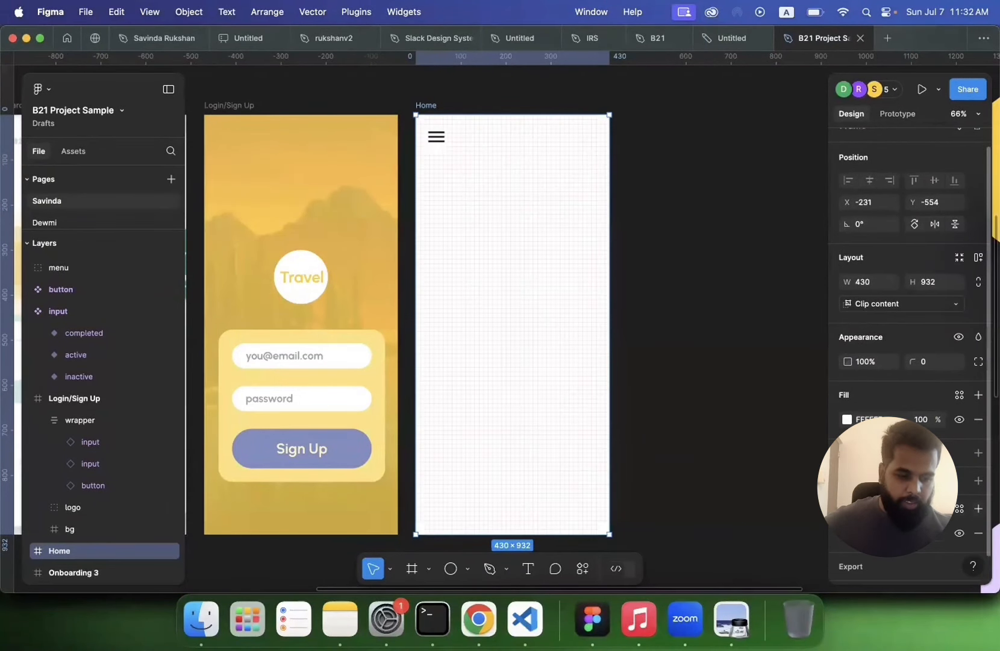
left_click(848, 503)
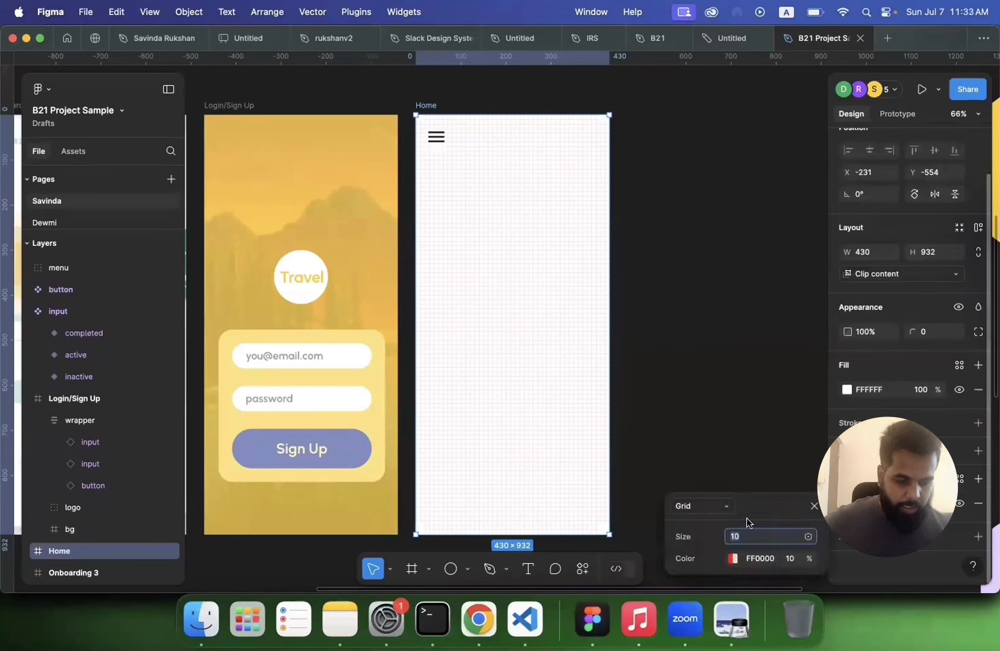
left_click(726, 508)
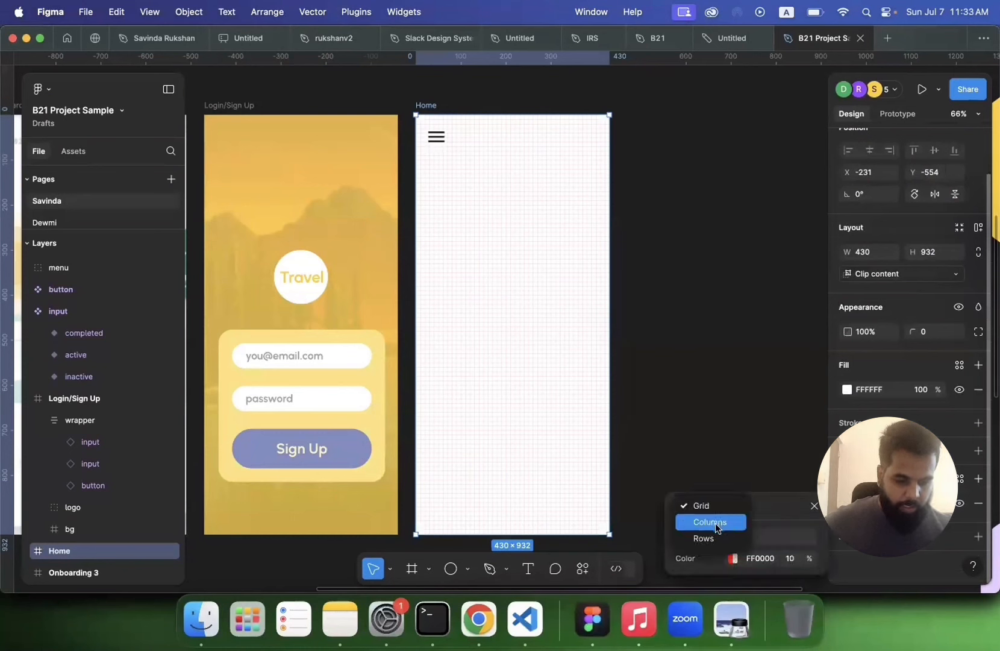
left_click(715, 523)
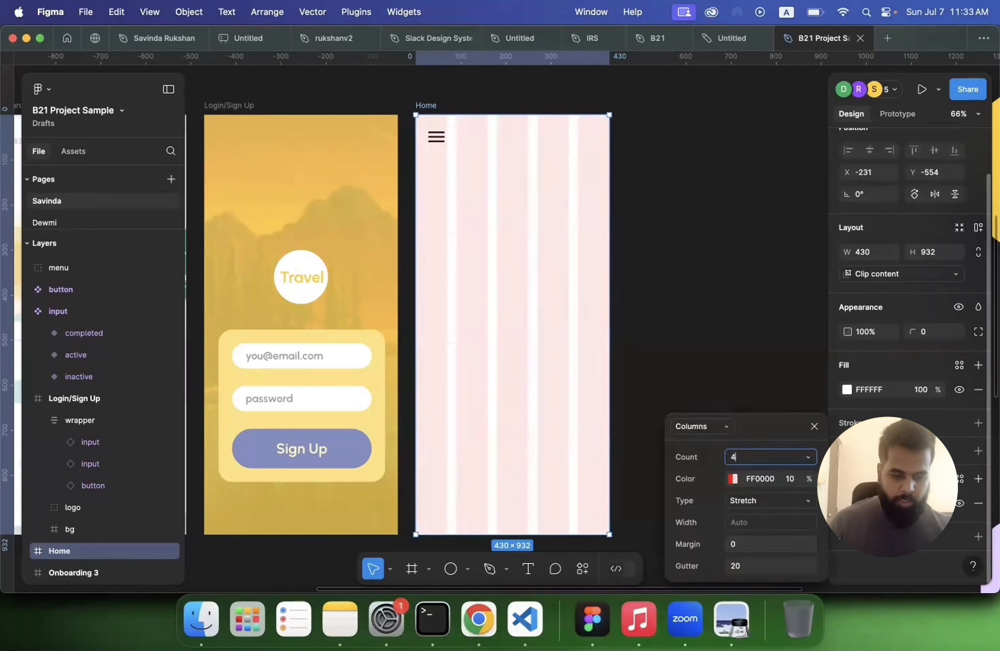
key("Return")
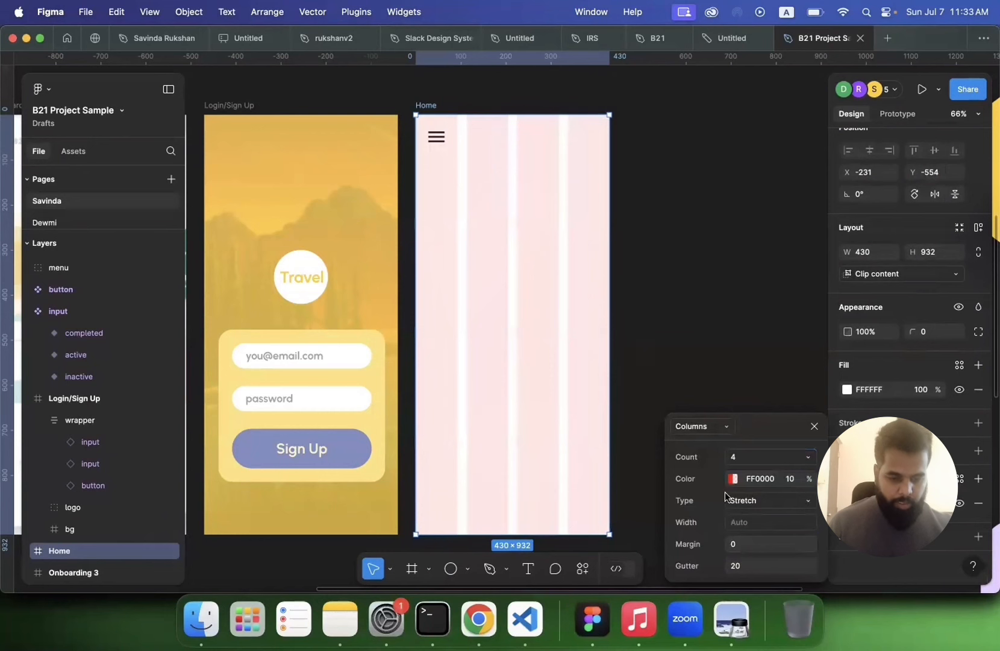
left_click(746, 546)
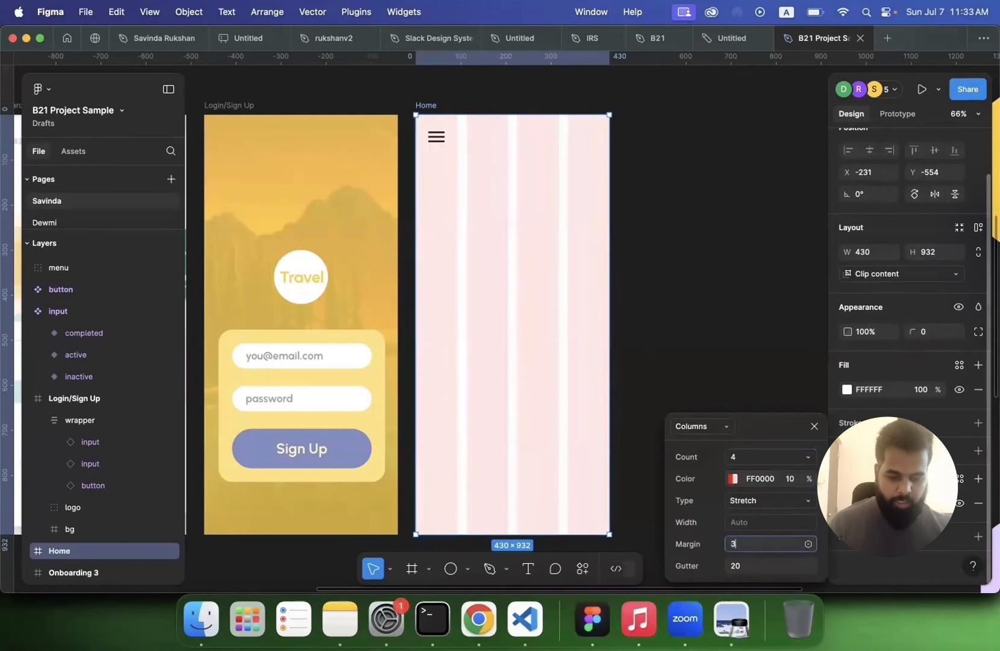
type("30")
key("Return")
left_click(727, 349)
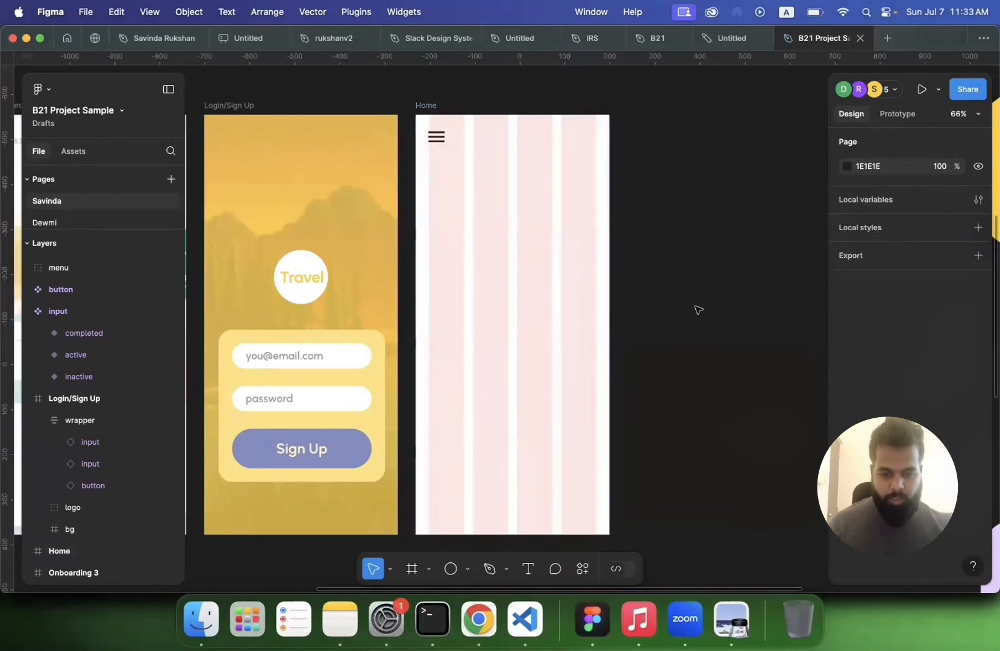
Step: Nudge the menu icon so it aligns with the grid's left margin
scroll(697, 309, "up", 5)
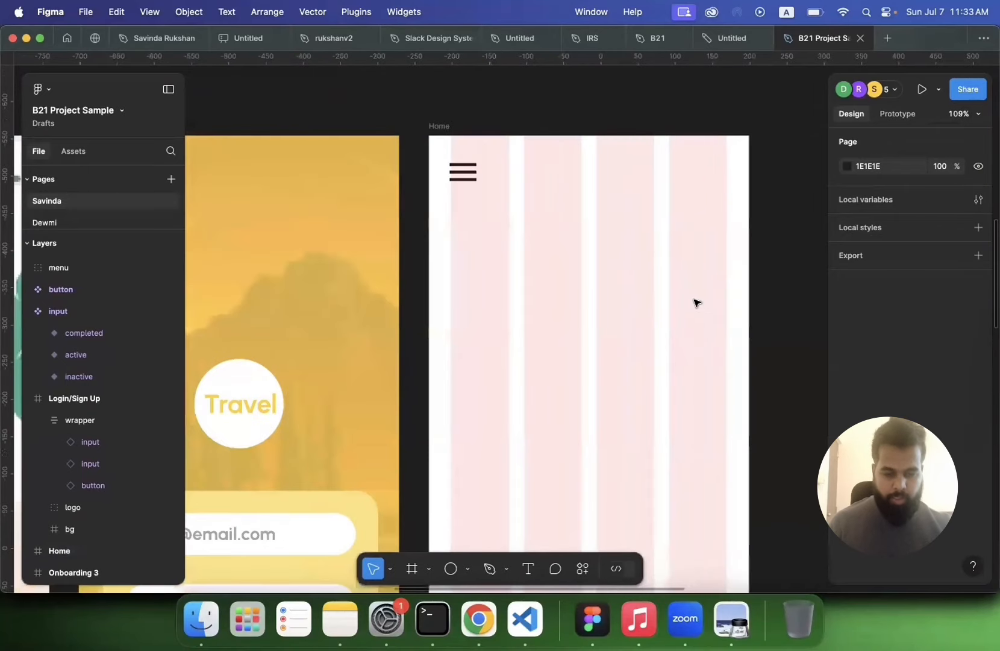
scroll(697, 303, "right", 2)
left_click(535, 292)
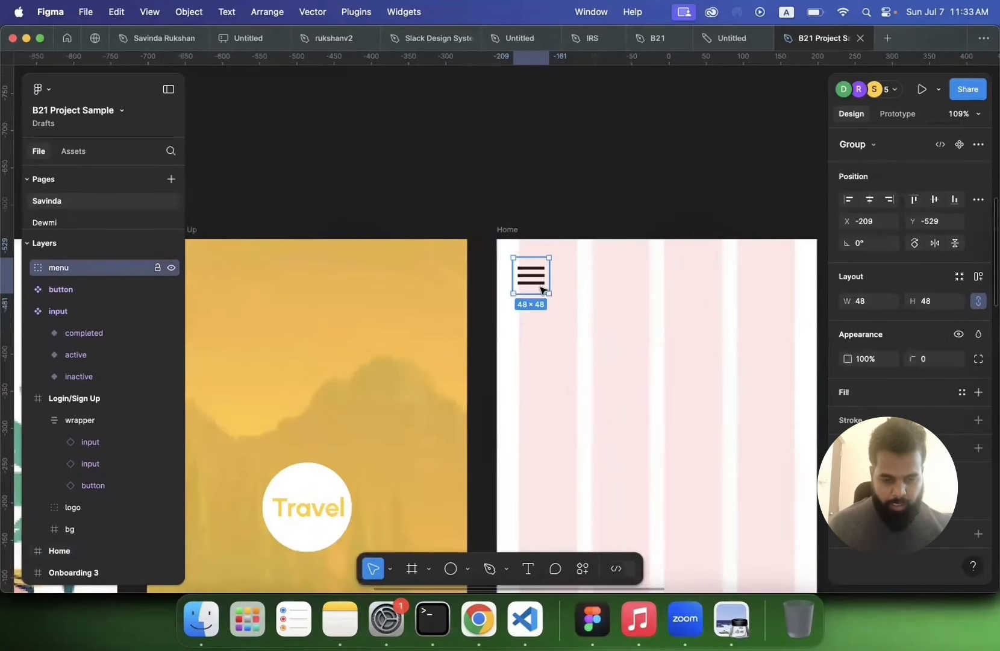
mouse_move(534, 292)
left_mouse_down()
mouse_move(547, 290)
mouse_move(539, 281)
left_mouse_up()
left_click(557, 217)
scroll(558, 217, "down", 5)
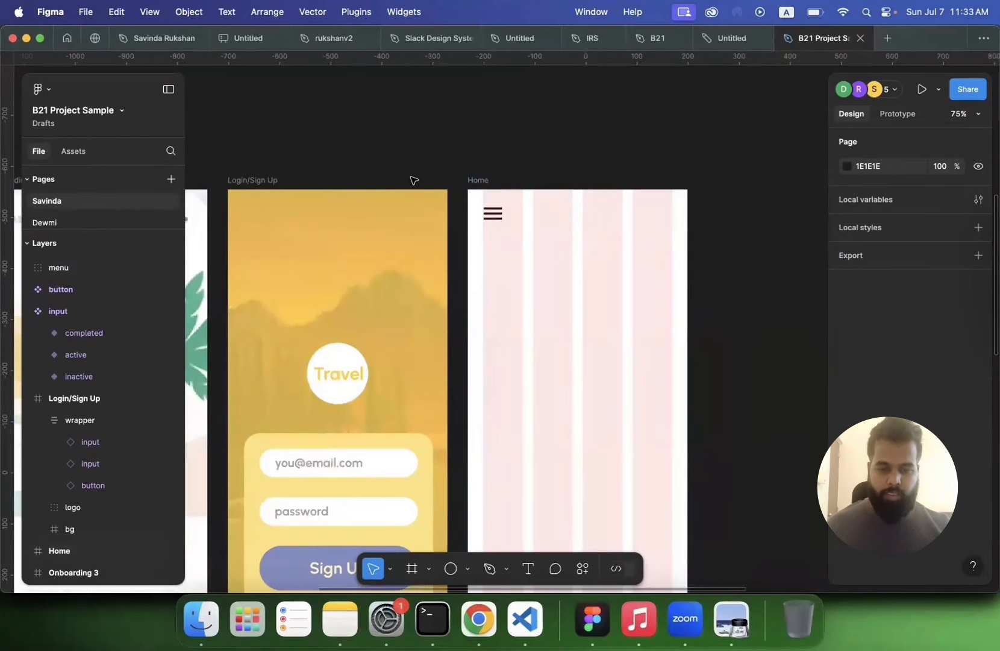
Step: Draw a small frame about 49 × 49 in the Home frame's top-right corner
left_click(468, 569)
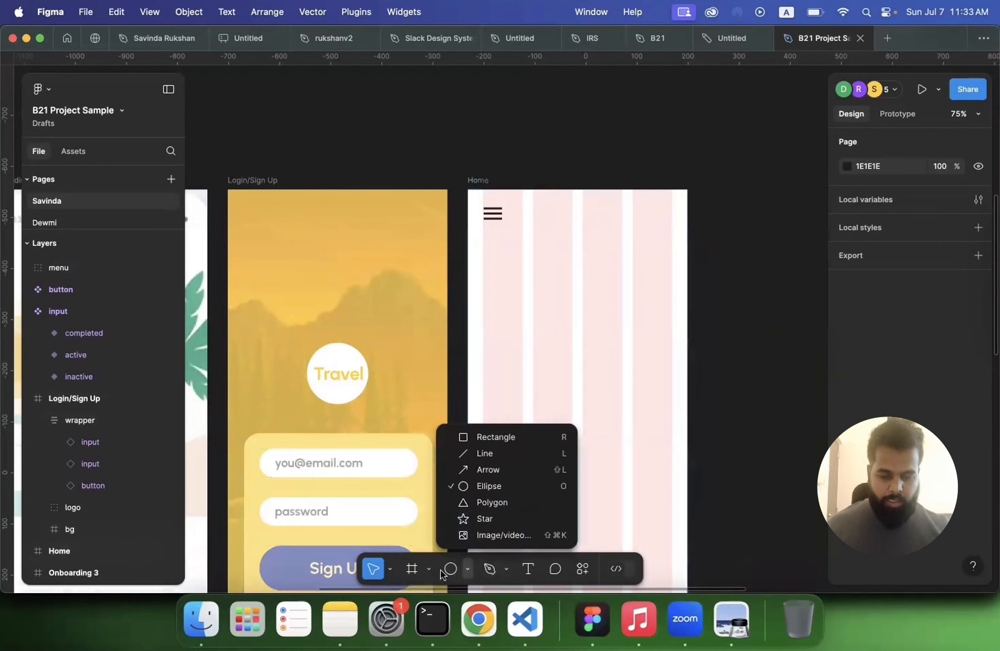
left_click(412, 568)
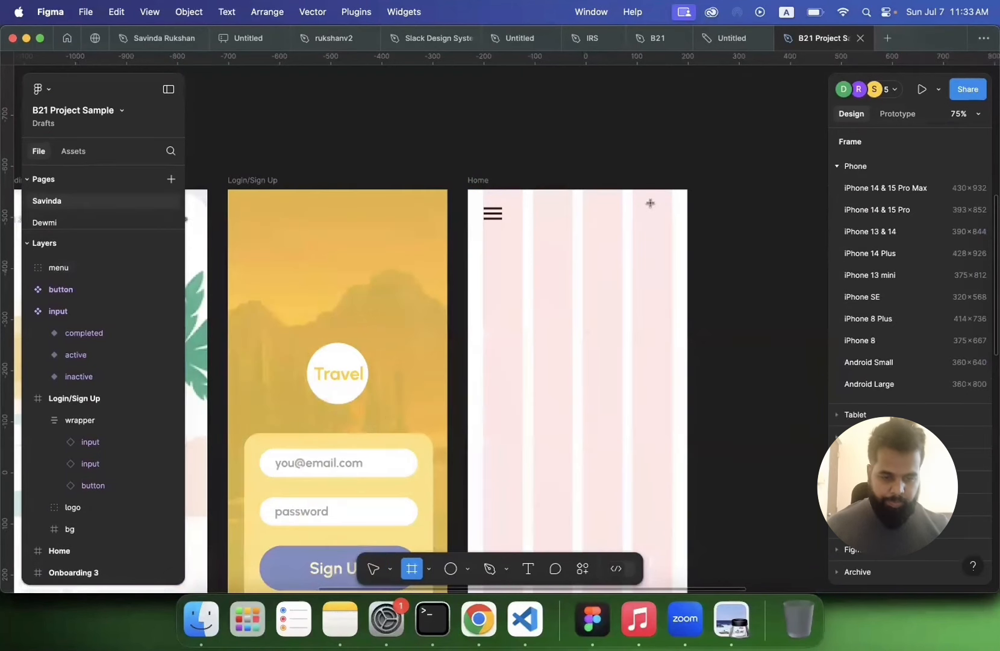
left_click_drag(650, 202, 673, 226)
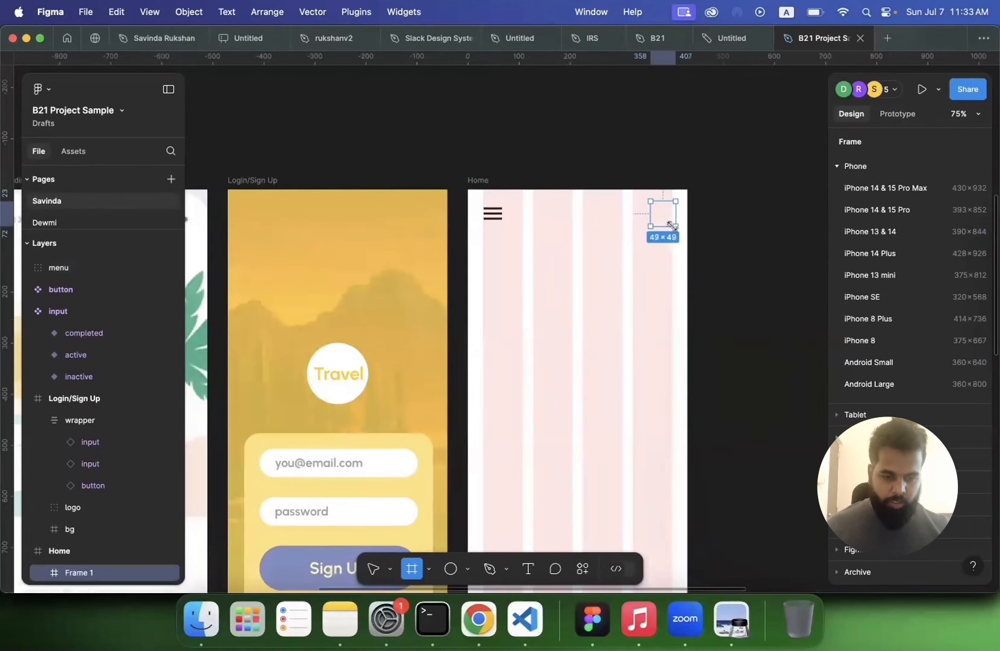
Step: Set the small frame's size to 64 × 64
left_click(876, 223)
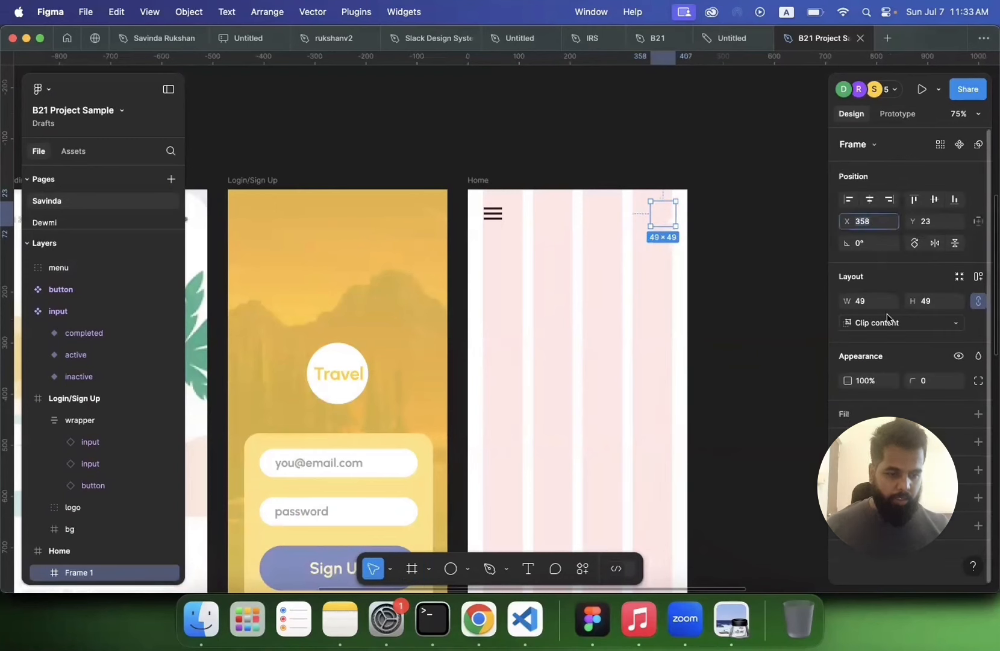
left_click(872, 304)
type("64")
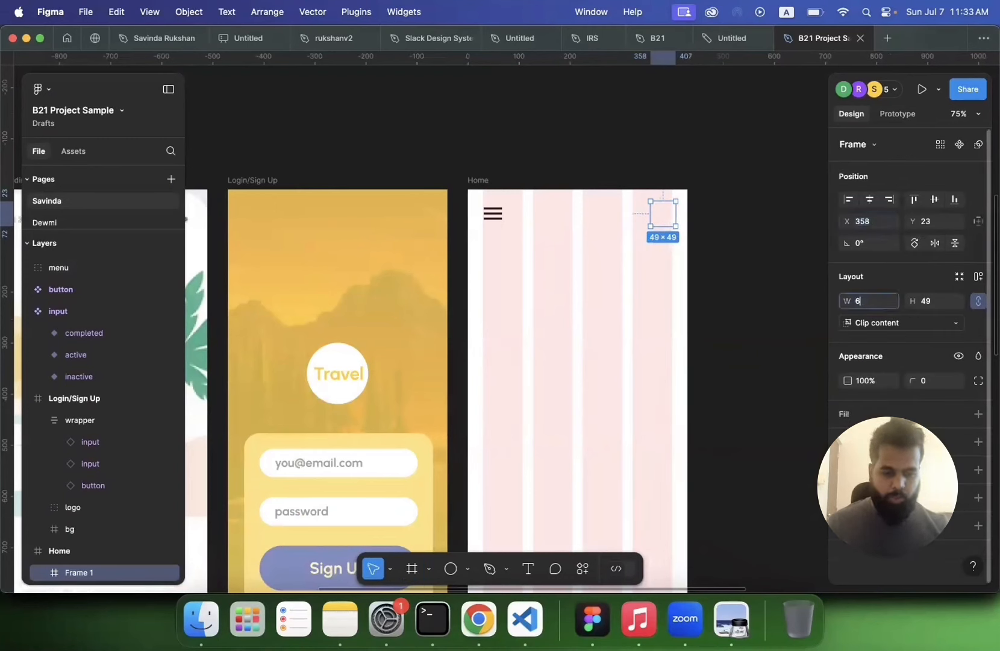
key("Tab")
key("Return")
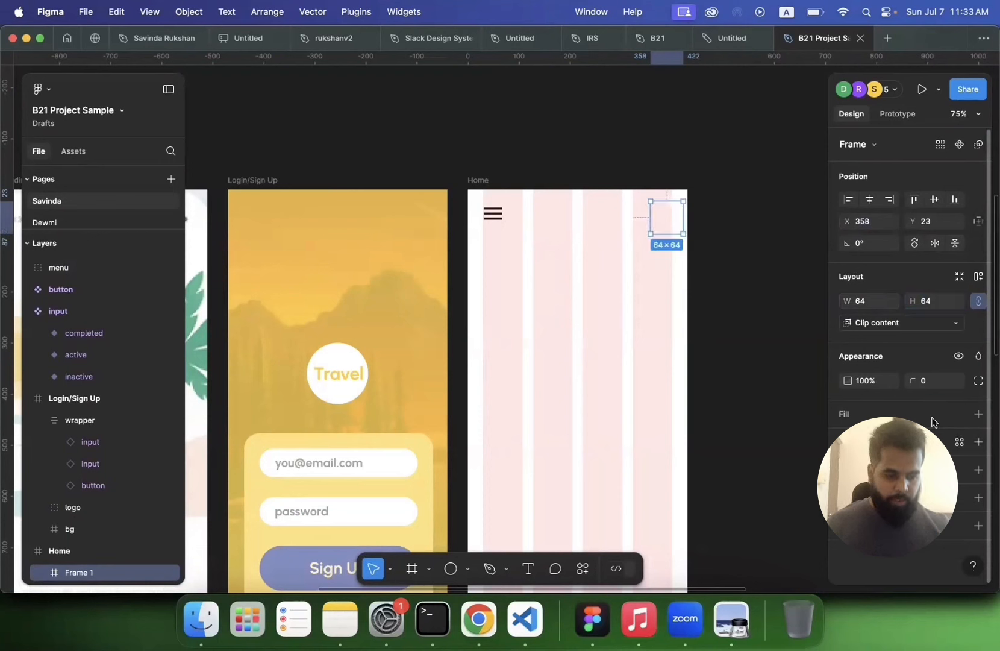
Step: Give the small frame a dark 1E0000 fill and a corner radius of 100 to make it a circle
left_click(978, 415)
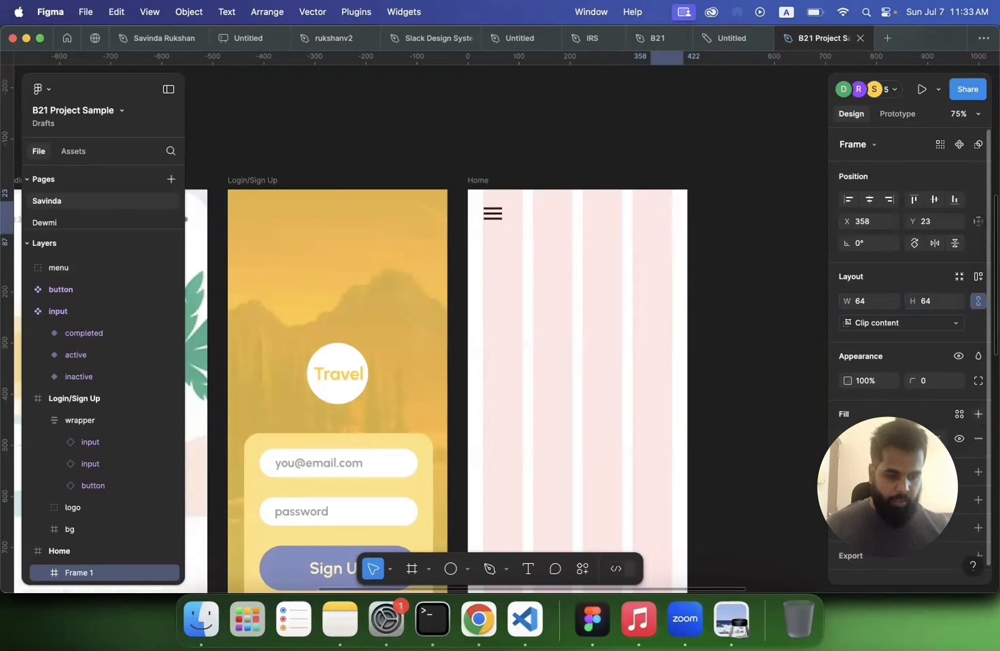
left_click(847, 438)
left_click_drag(798, 344, 827, 394)
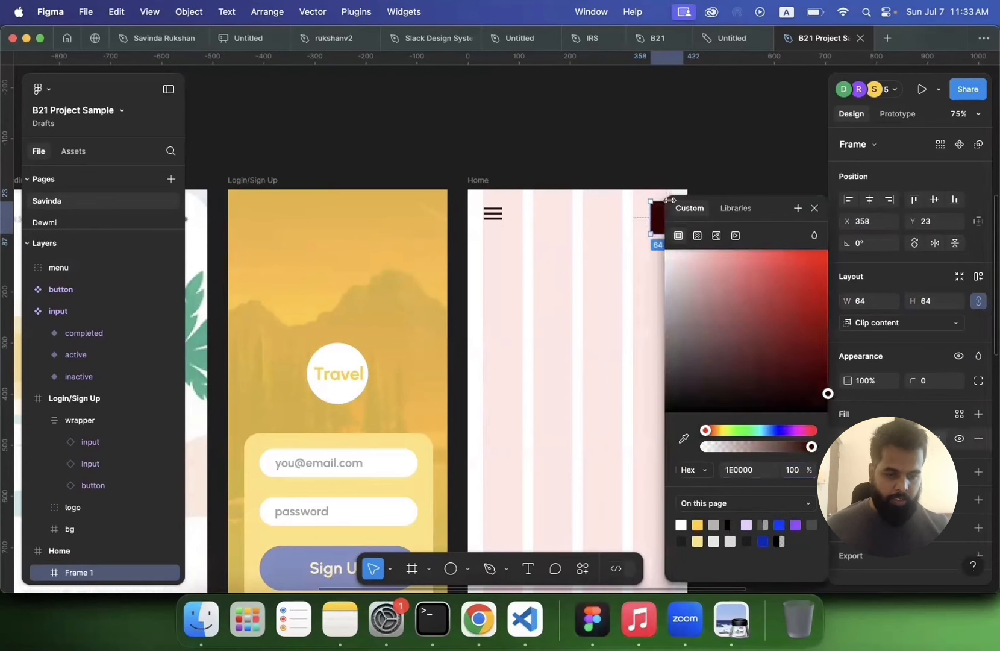
left_click(815, 208)
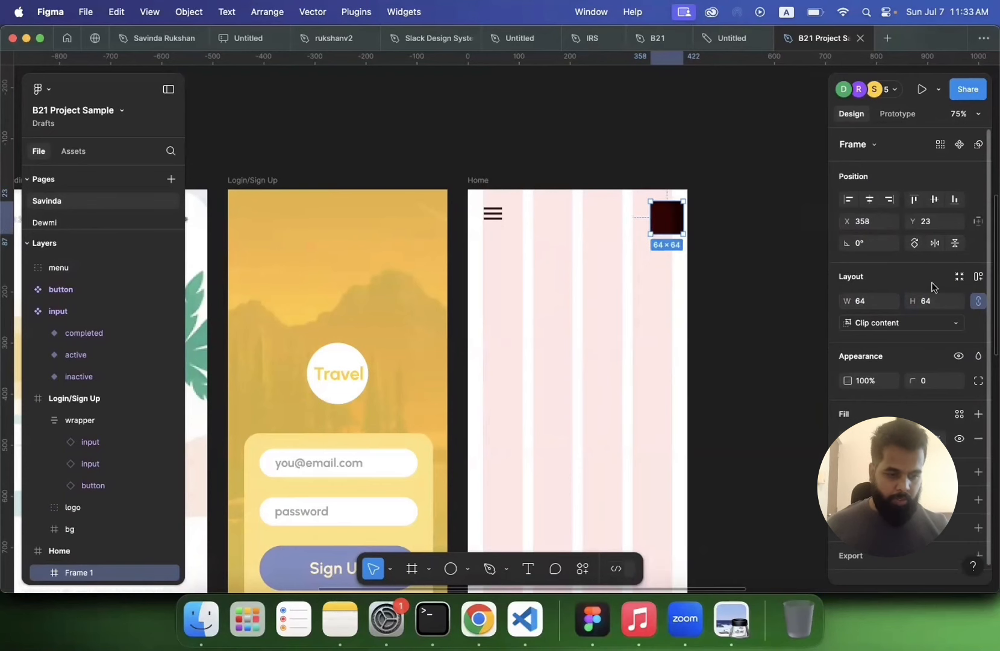
left_click(928, 382)
type("100")
key("Return")
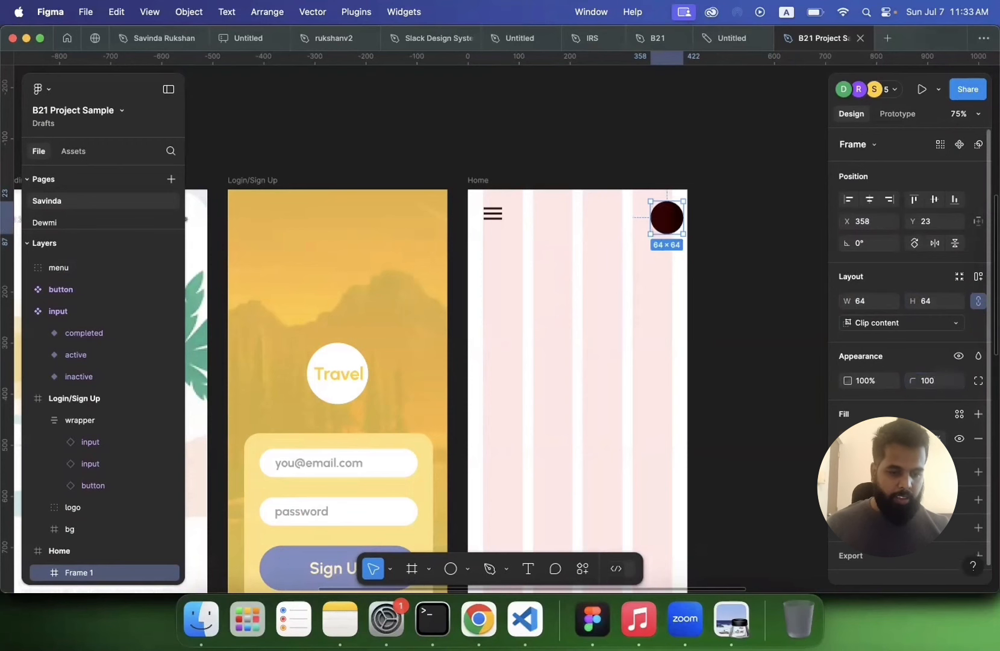
Step: Move the circle near the top-right and align it vertically with the menu icon
left_click(755, 336)
left_click_drag(677, 225, 665, 220)
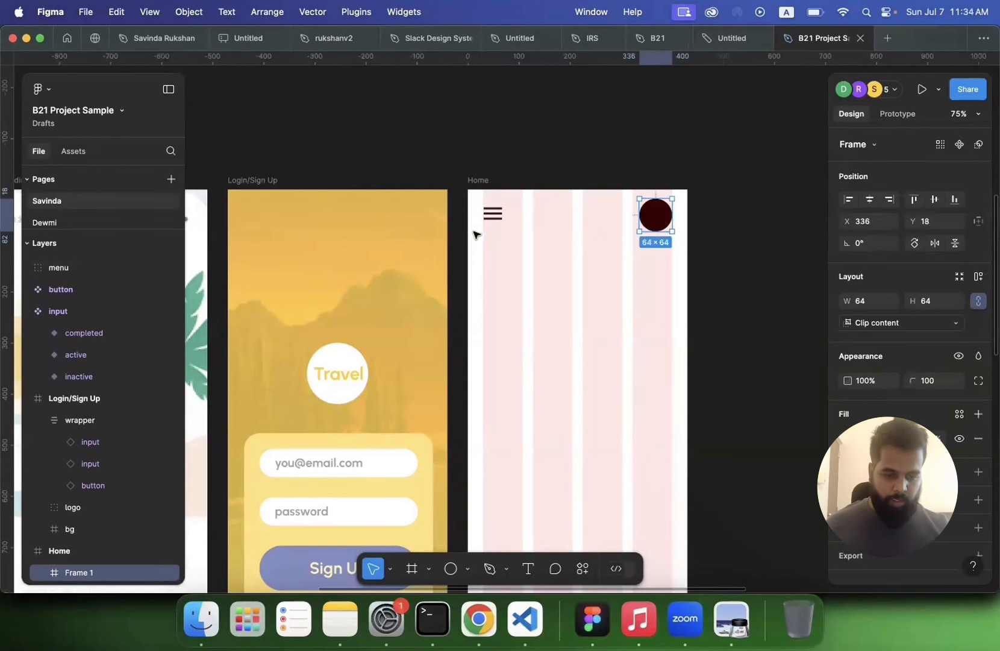
left_click_drag(473, 232, 668, 209)
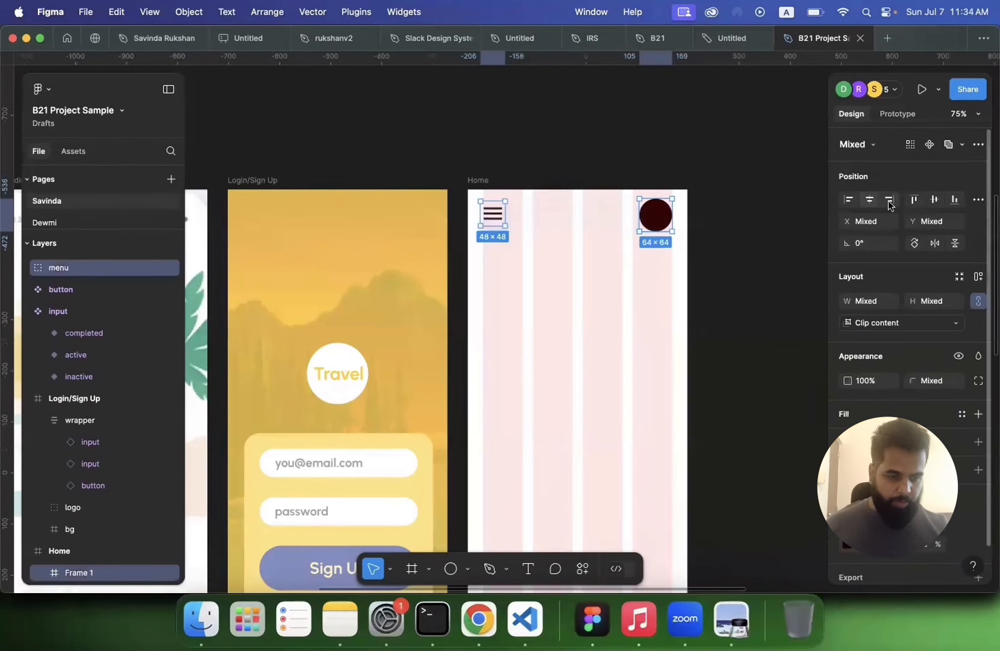
left_click(934, 199)
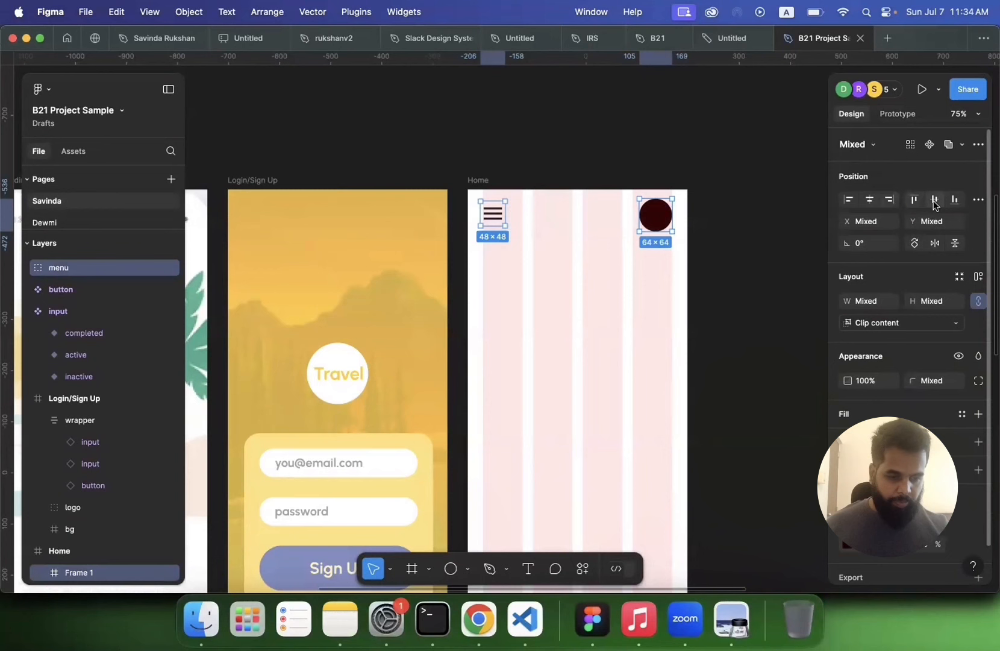
Step: Resize the circle frame to 48 × 48
left_click(492, 221)
left_click(656, 215)
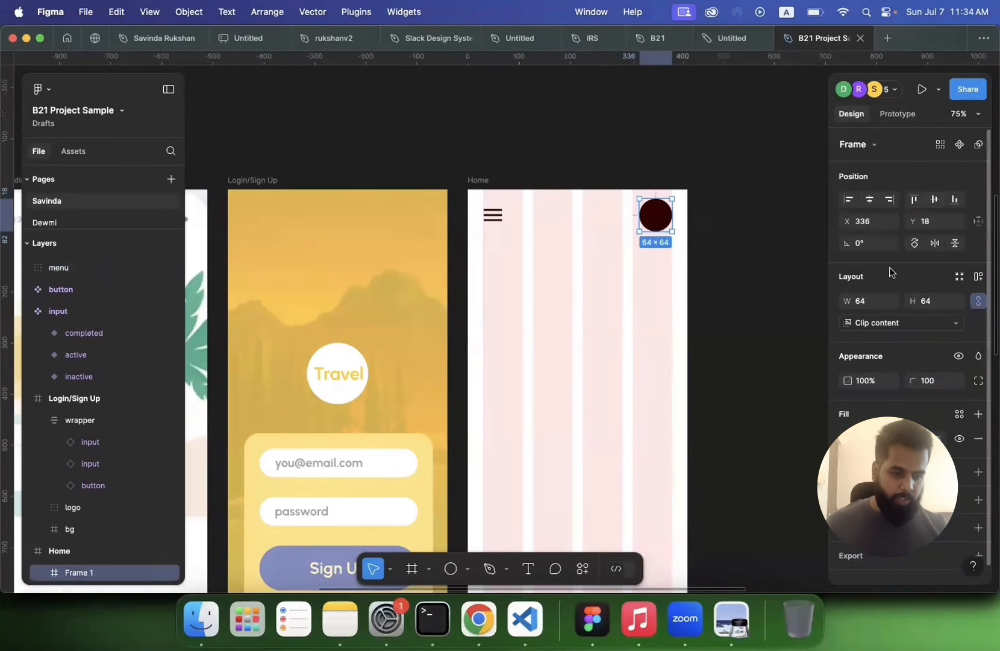
left_click(865, 299)
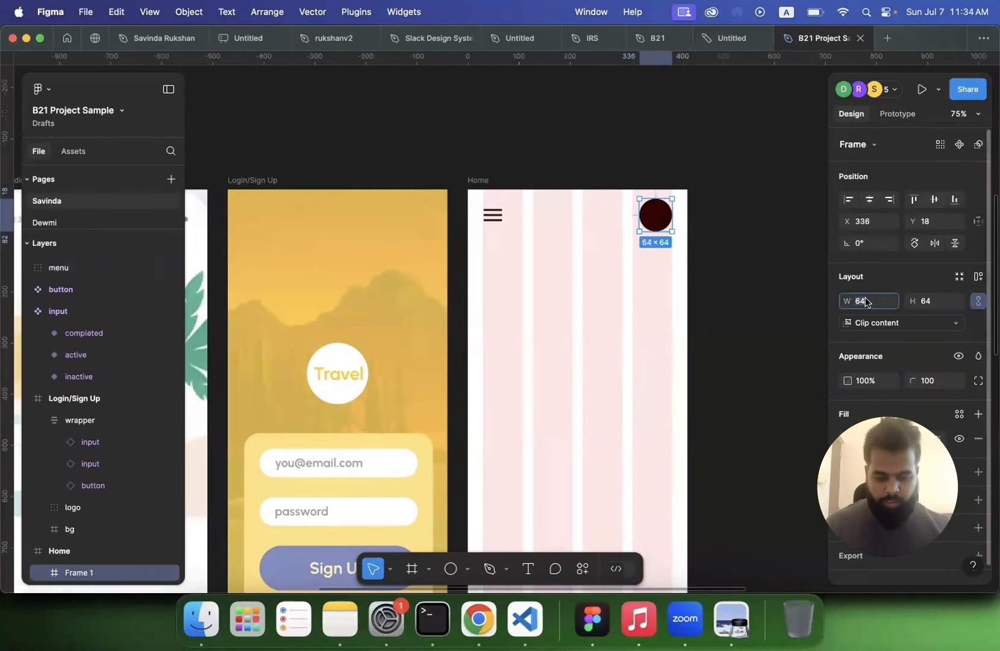
type("48")
key("Return")
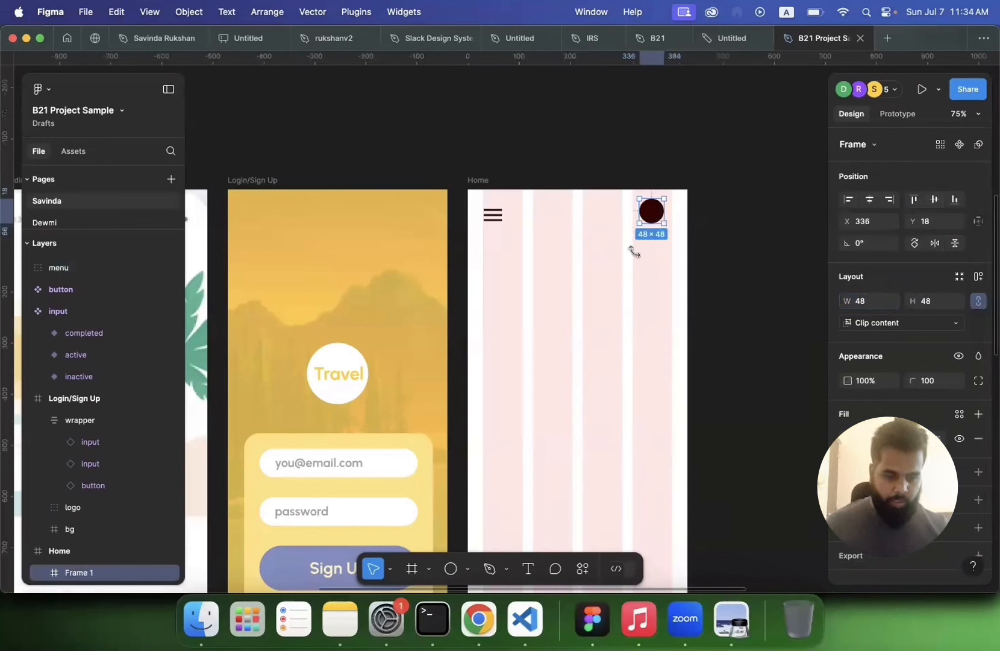
Step: Move the circle so it sits on the grid's right margin, level with the menu icon
left_click_drag(654, 219, 661, 224)
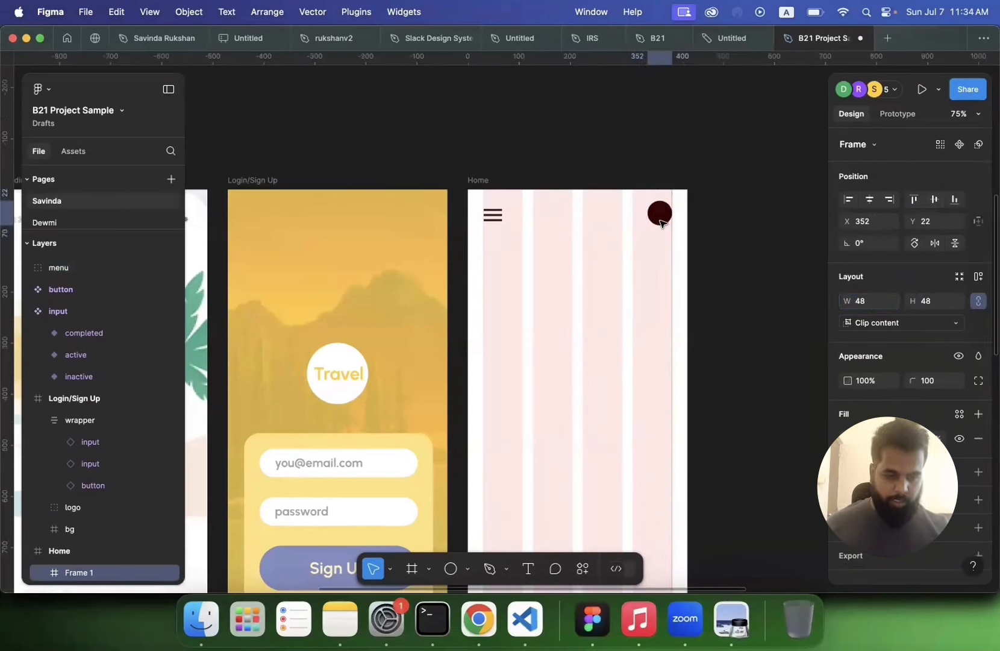
left_click(484, 238)
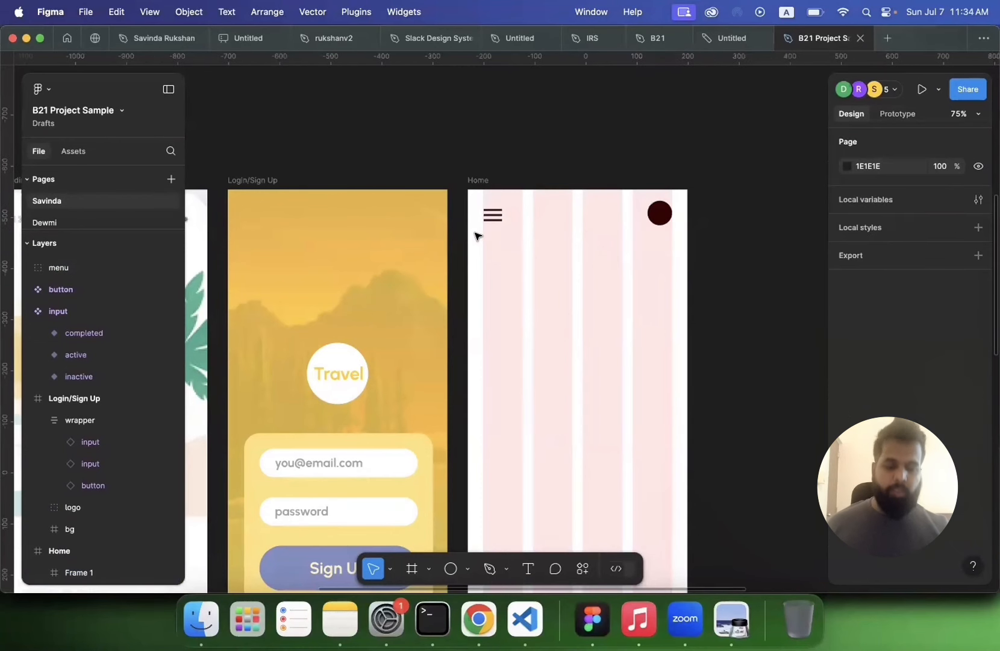
left_click(660, 212)
Step: Switch to Chrome and search Google Images for headshot
left_click(471, 613)
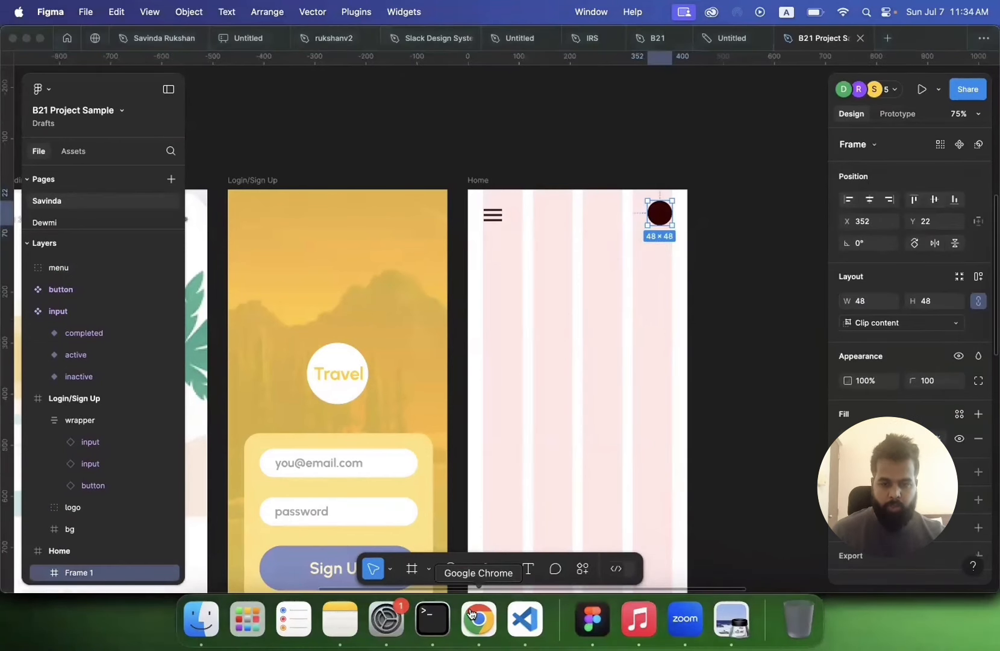
key("slash")
type("head")
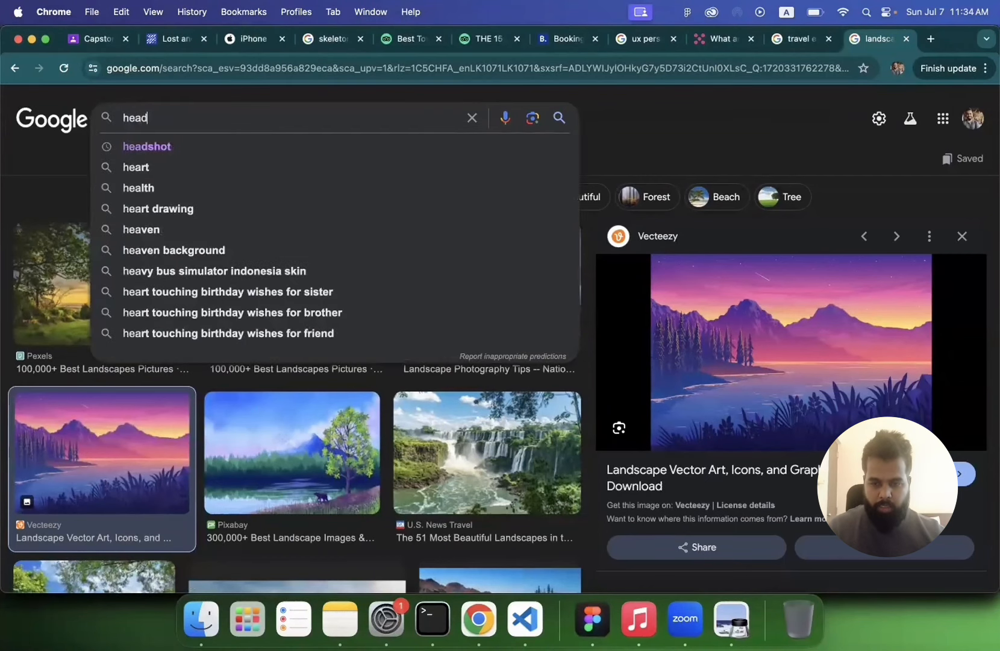
type("s")
left_click(330, 148)
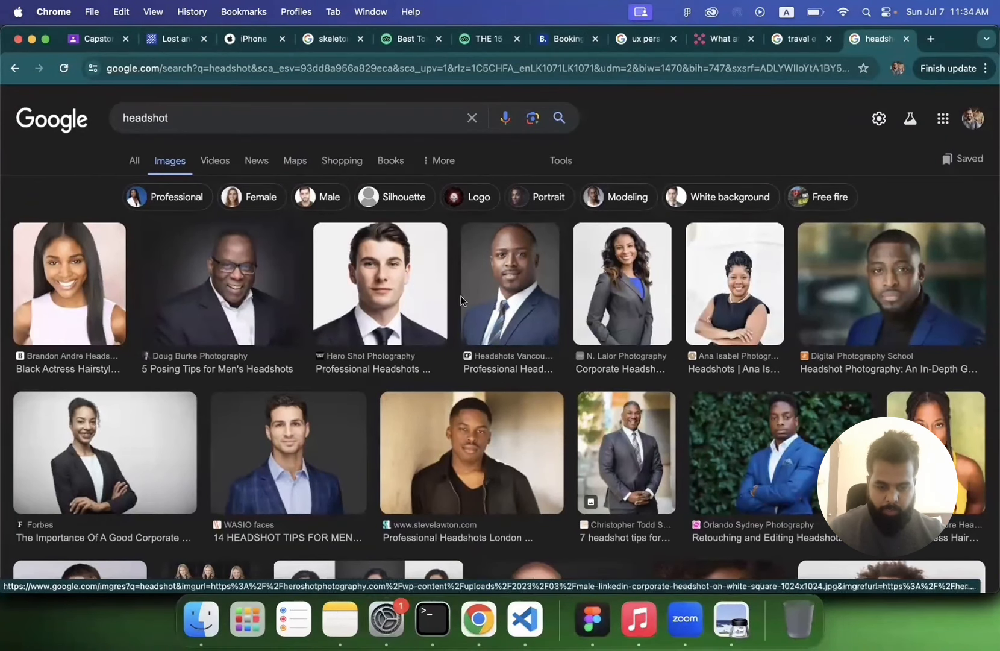
Step: Open a professional headshot result and copy the image
left_click(510, 286)
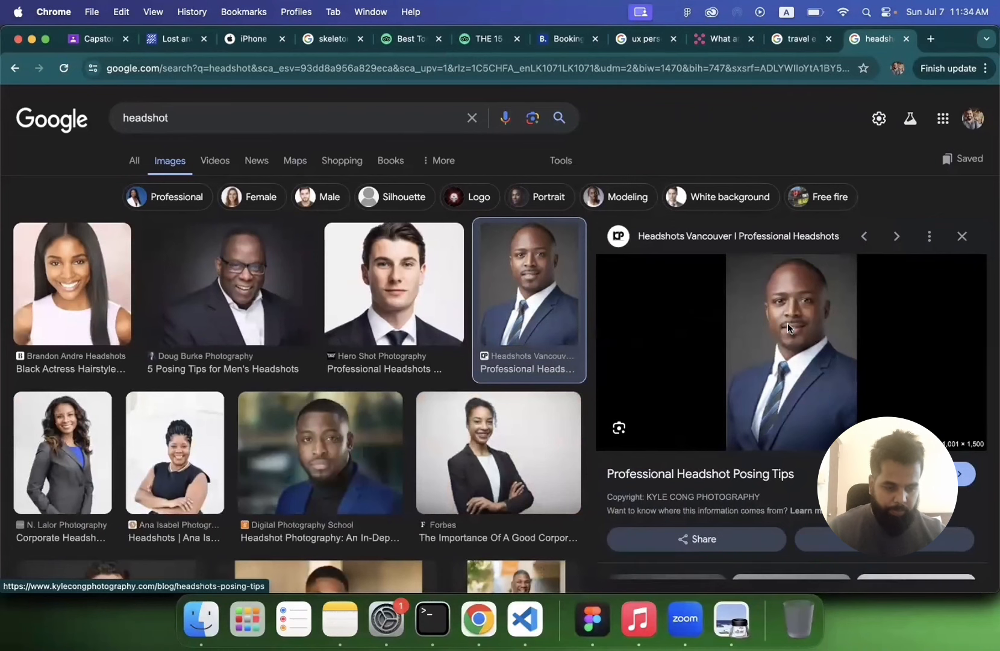
right_click(788, 323)
left_click(813, 489)
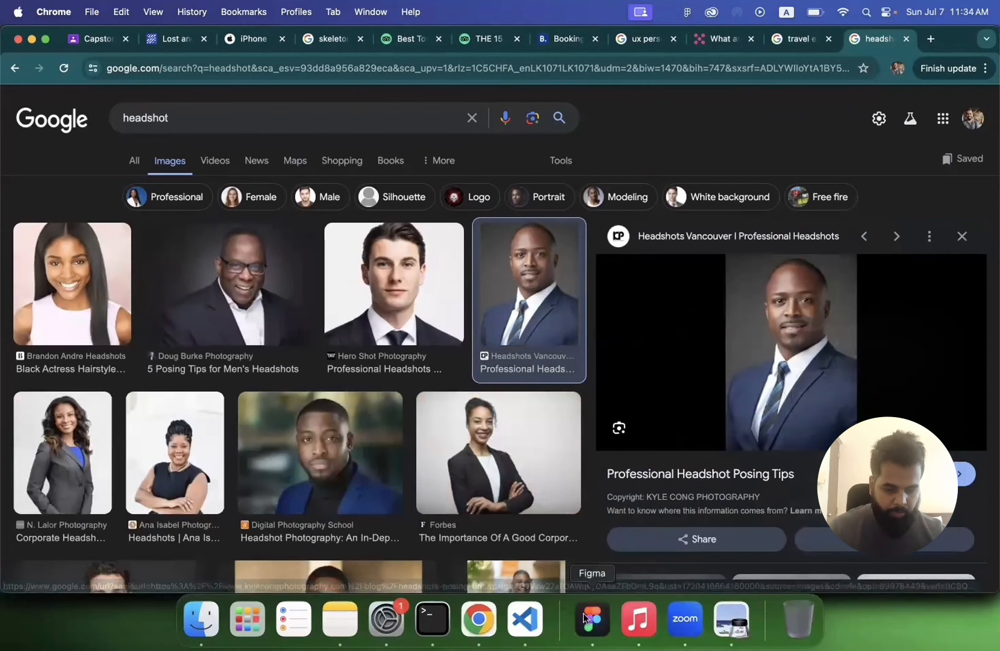
Step: Back in Figma, paste the headshot into the circle frame and scale it down to about 81 × 122
left_click(592, 619)
key("super+v")
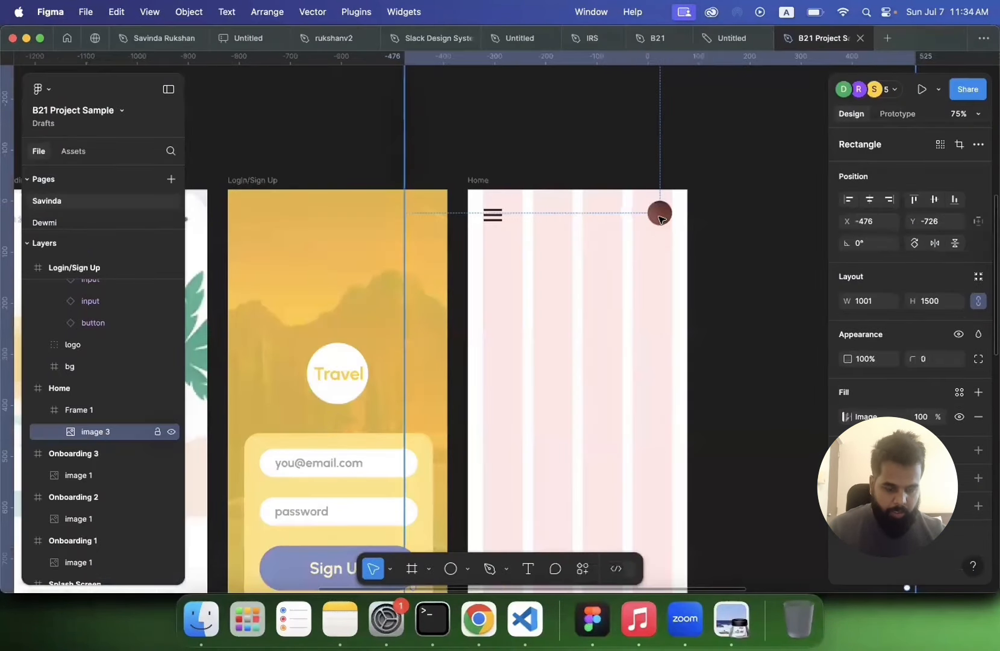
scroll(660, 218, "down", 5)
scroll(580, 192, "up", 3)
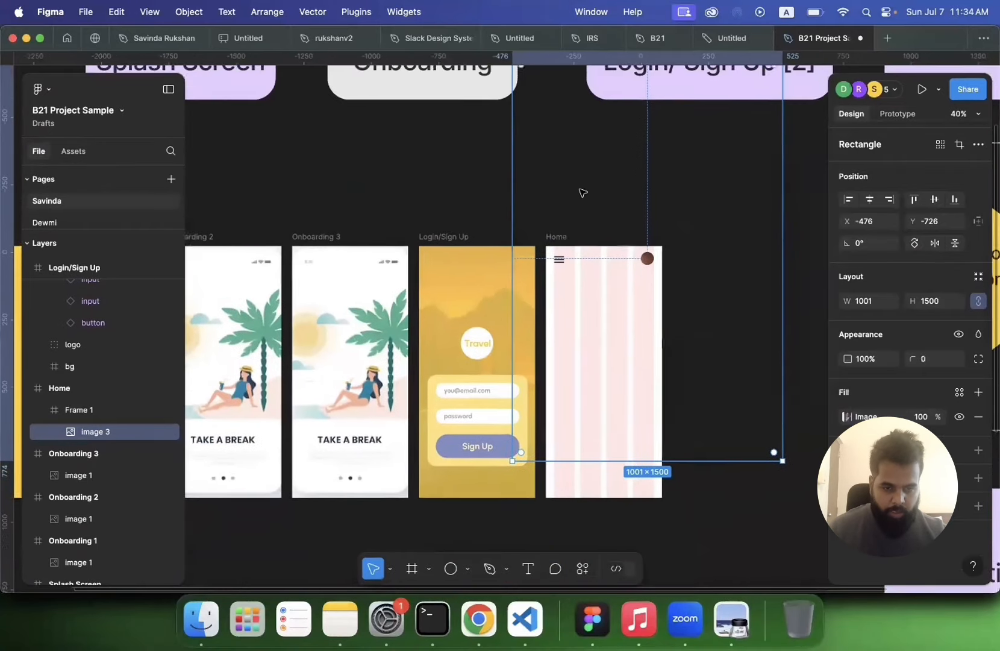
scroll(582, 192, "down", 2)
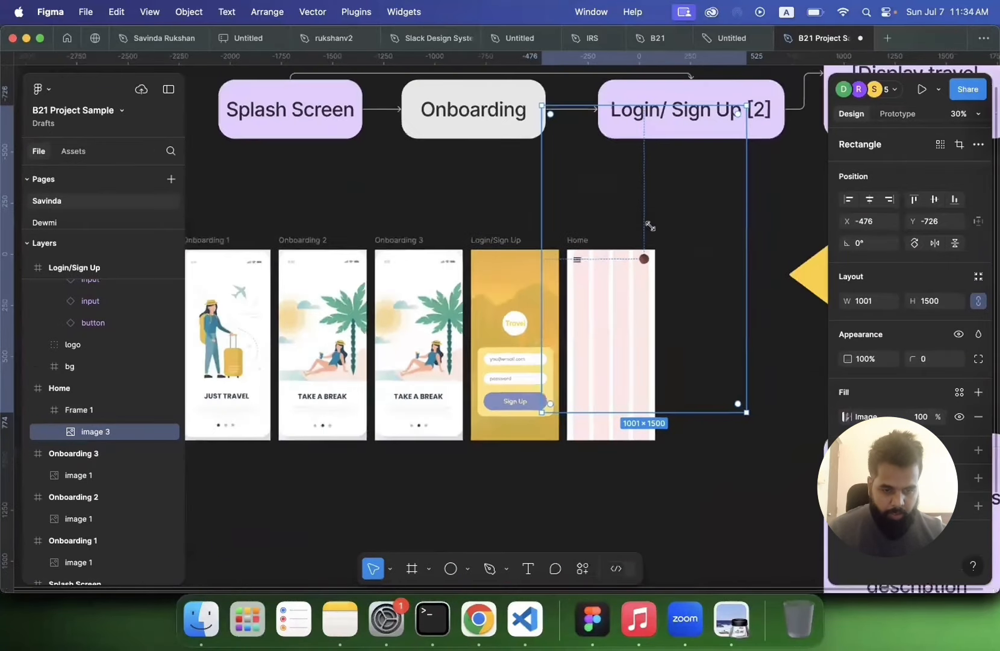
left_click_drag(649, 226, 660, 242)
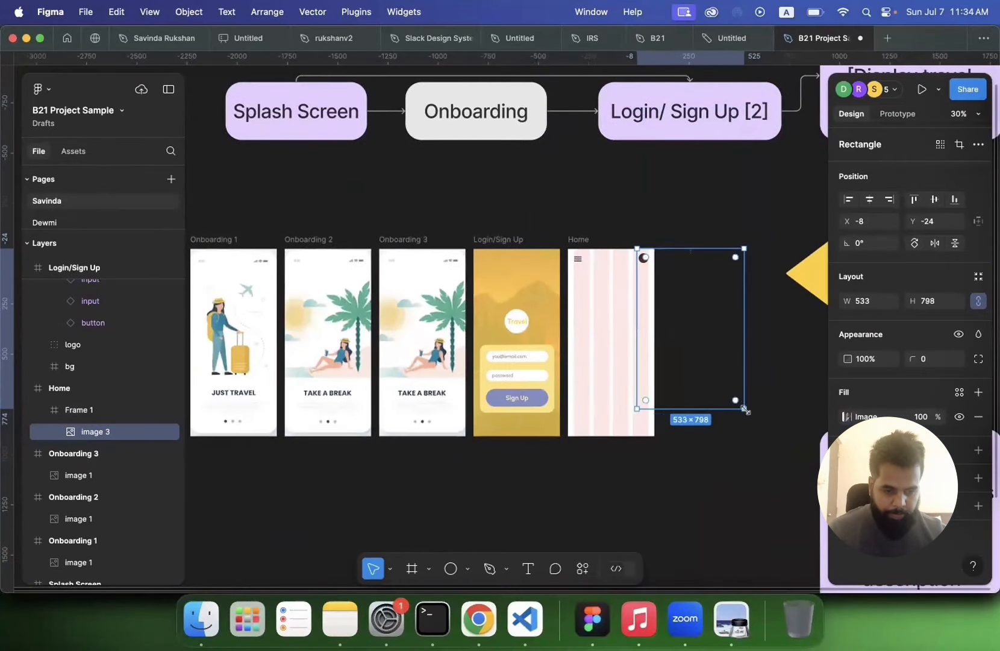
left_click_drag(745, 409, 649, 272)
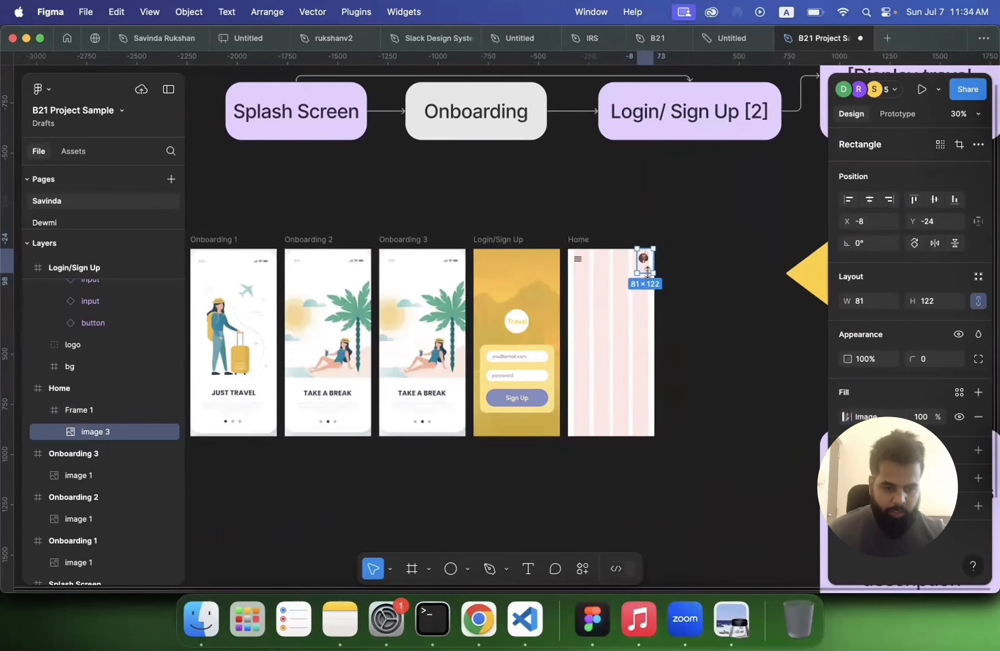
Step: Resize the headshot to about 58 × 88 and nudge it down so the face fills the circle
scroll(648, 272, "up", 10)
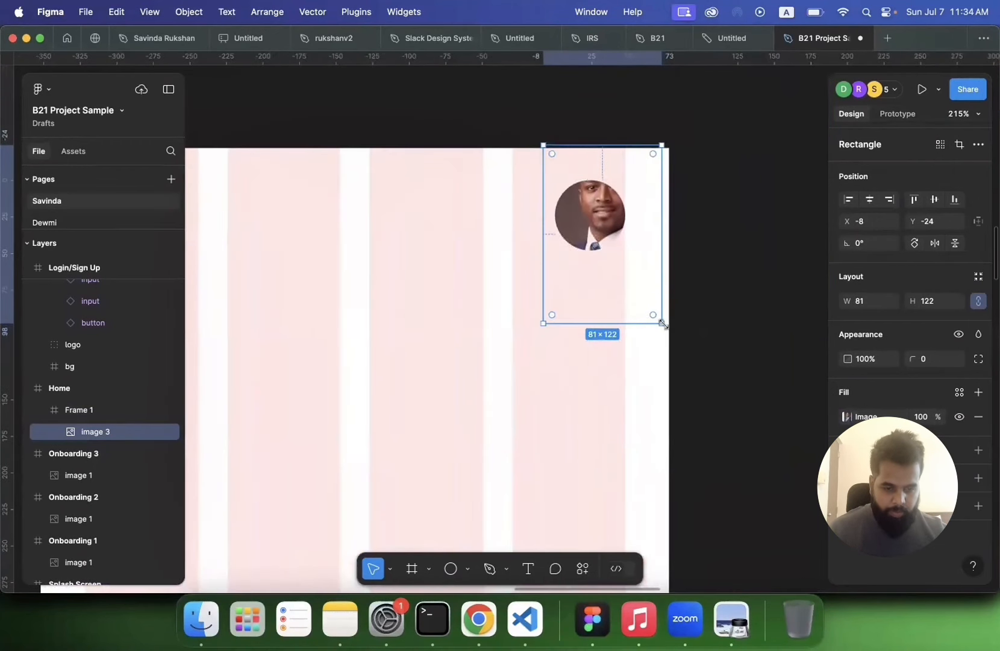
left_click_drag(662, 324, 629, 274)
key("shift+Down")
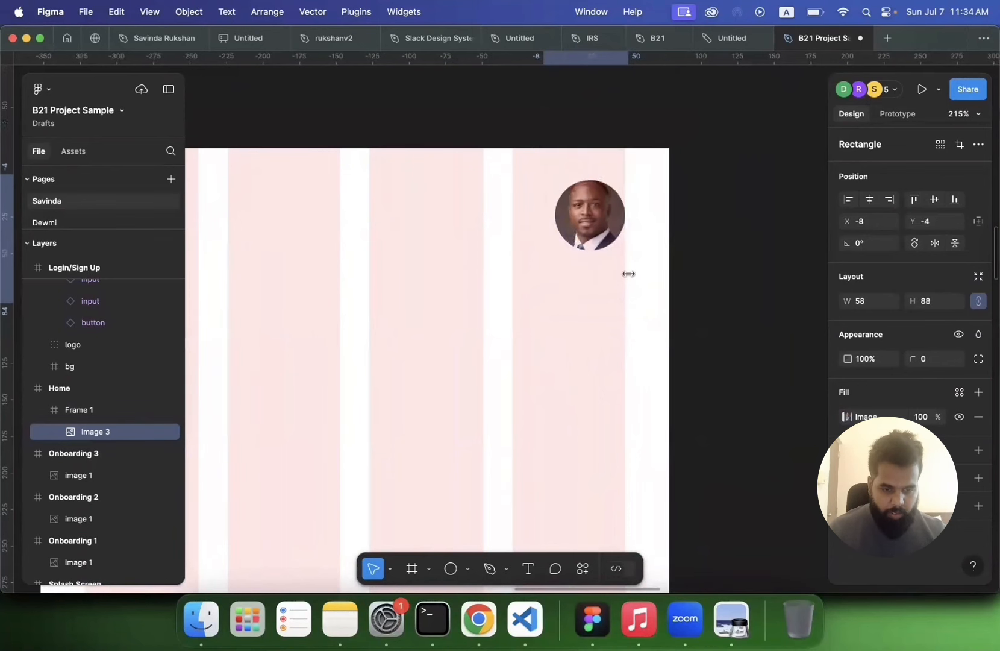
key("shift+Down")
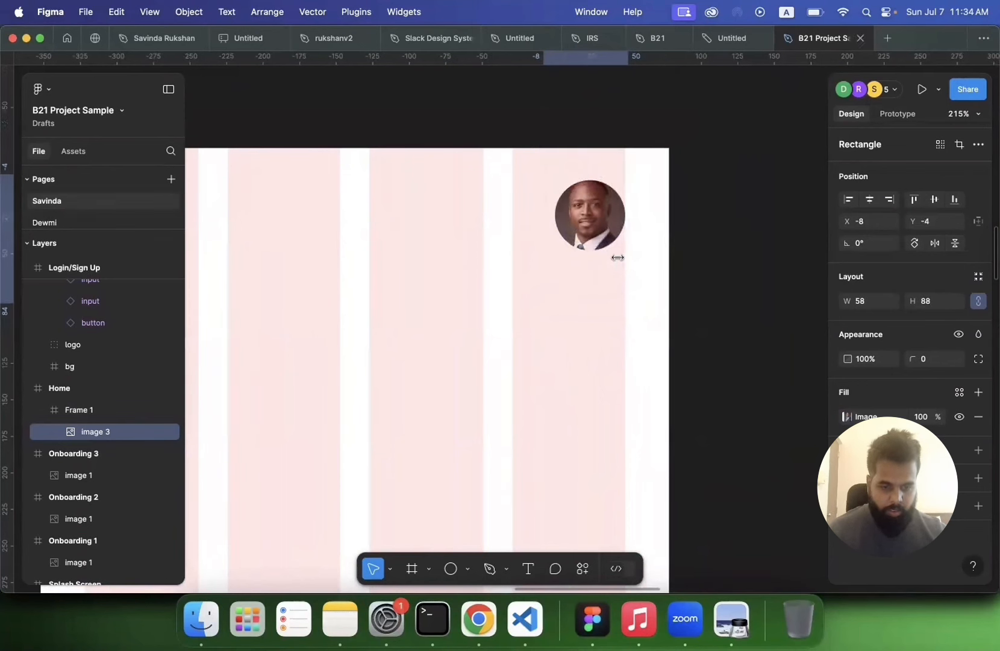
left_click(762, 242)
Step: Wrap the menu icon and the avatar circle in a new frame and add auto layout to it
scroll(762, 242, "down", 5)
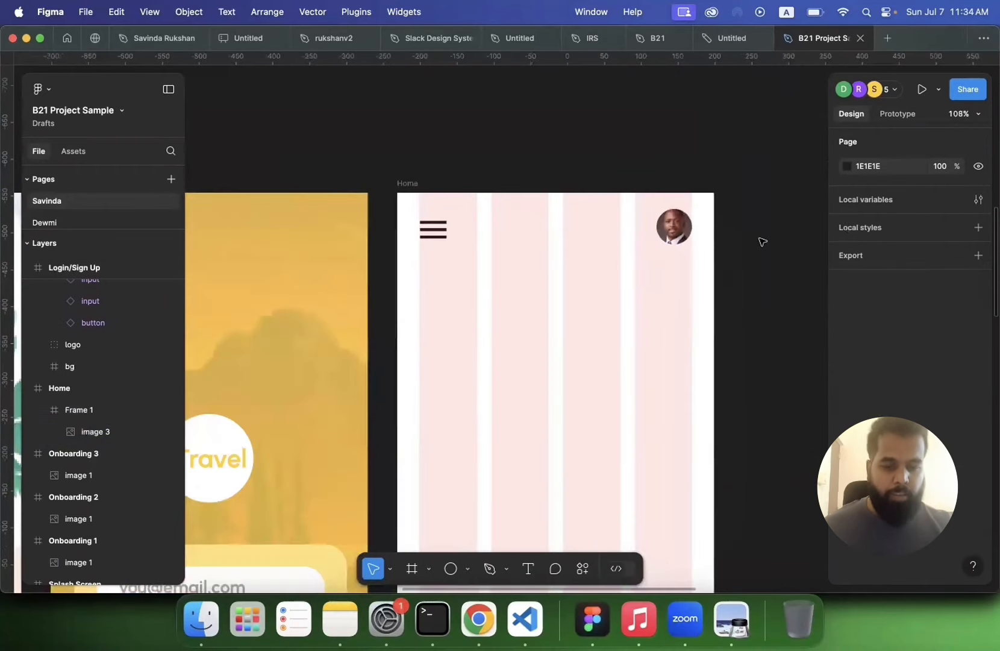
scroll(762, 241, "down", 1)
left_click(402, 179)
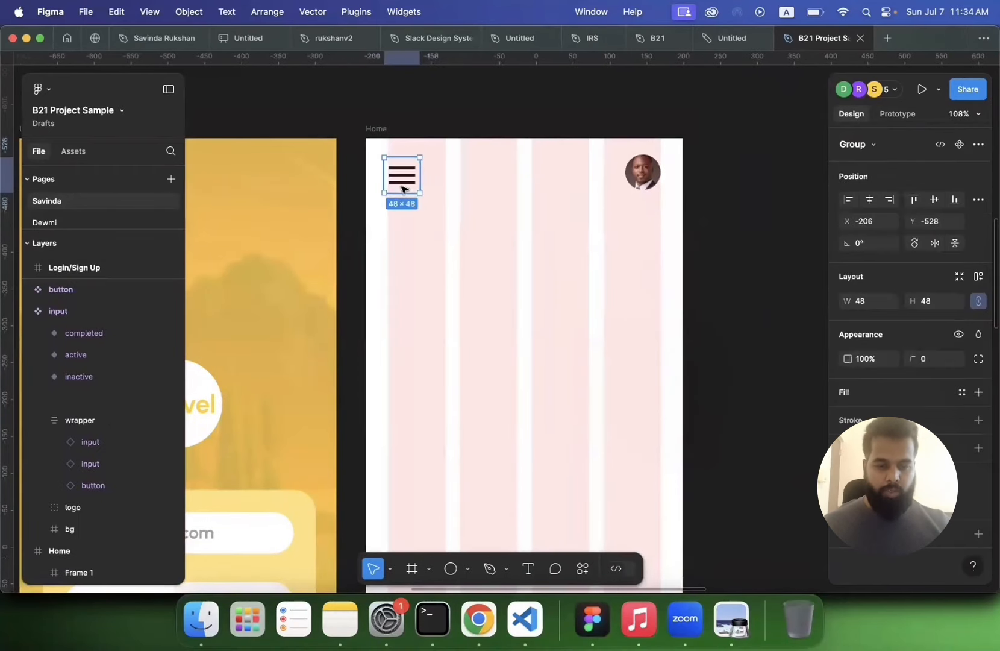
left_click(635, 184, "shift")
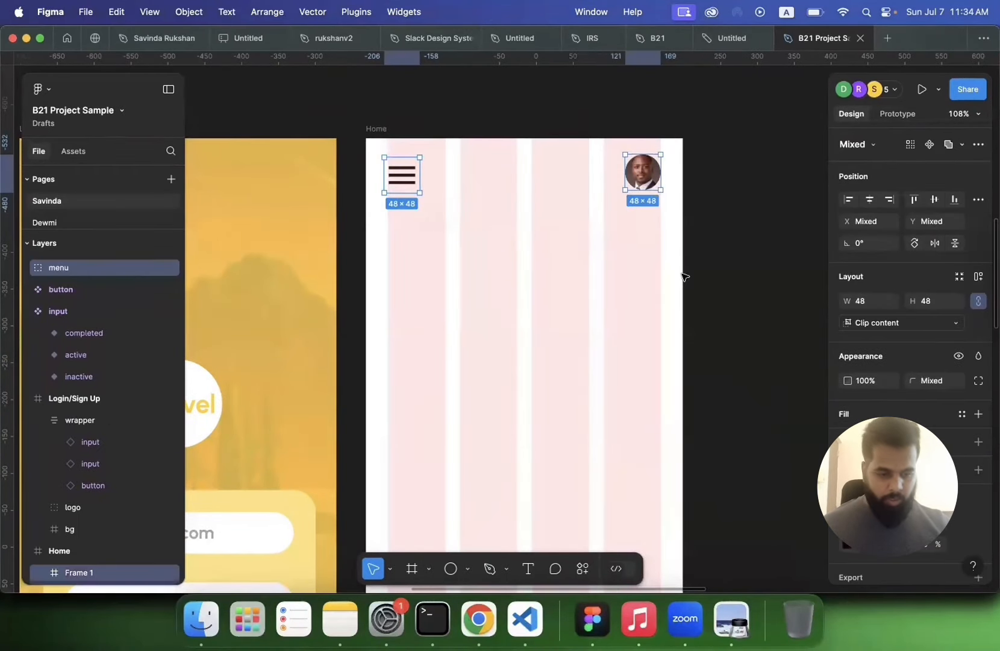
left_click(374, 157)
left_click_drag(374, 156, 658, 203)
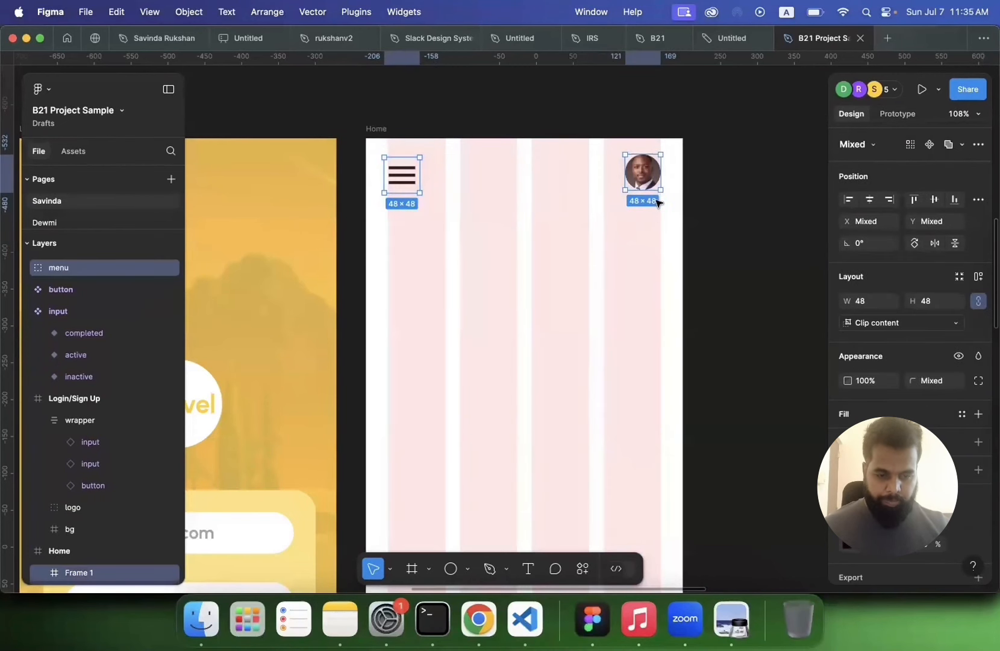
right_click(644, 176)
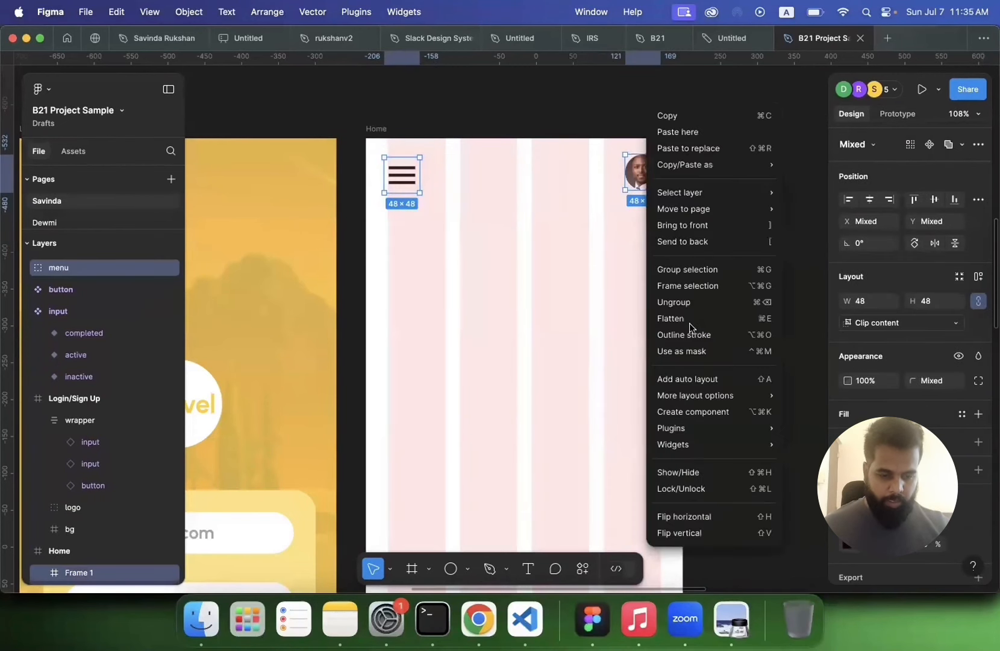
left_click(689, 283)
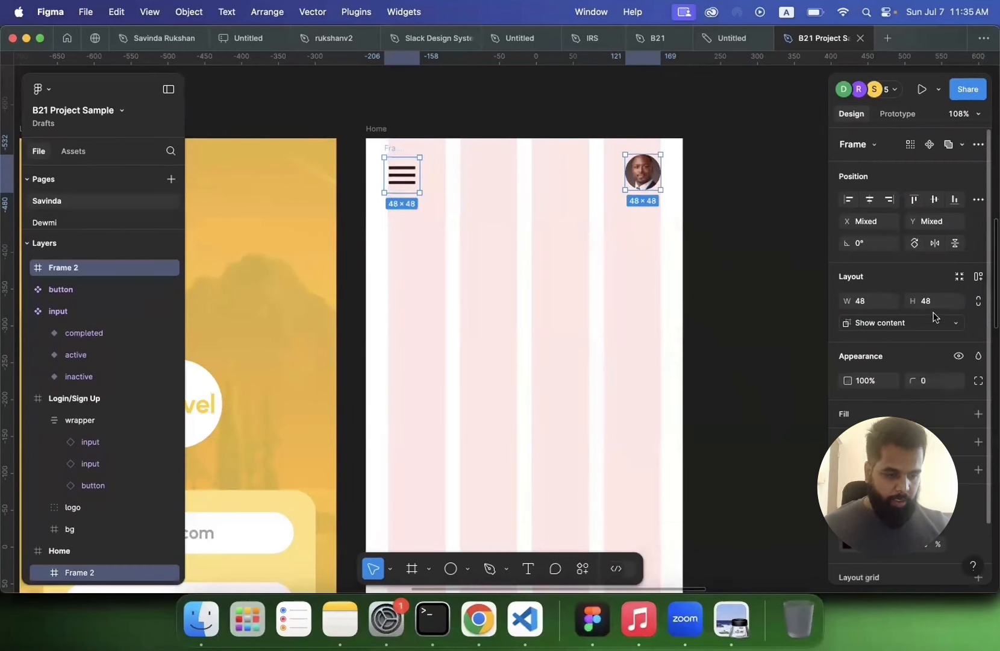
left_click(979, 278)
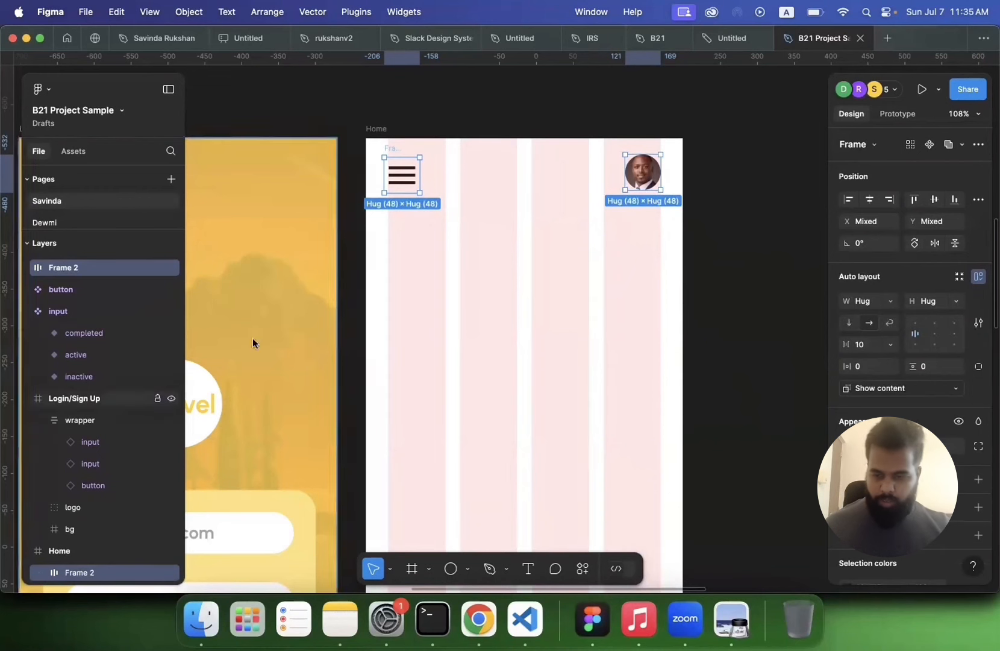
Step: Rename the new frame as header
double_click(75, 268)
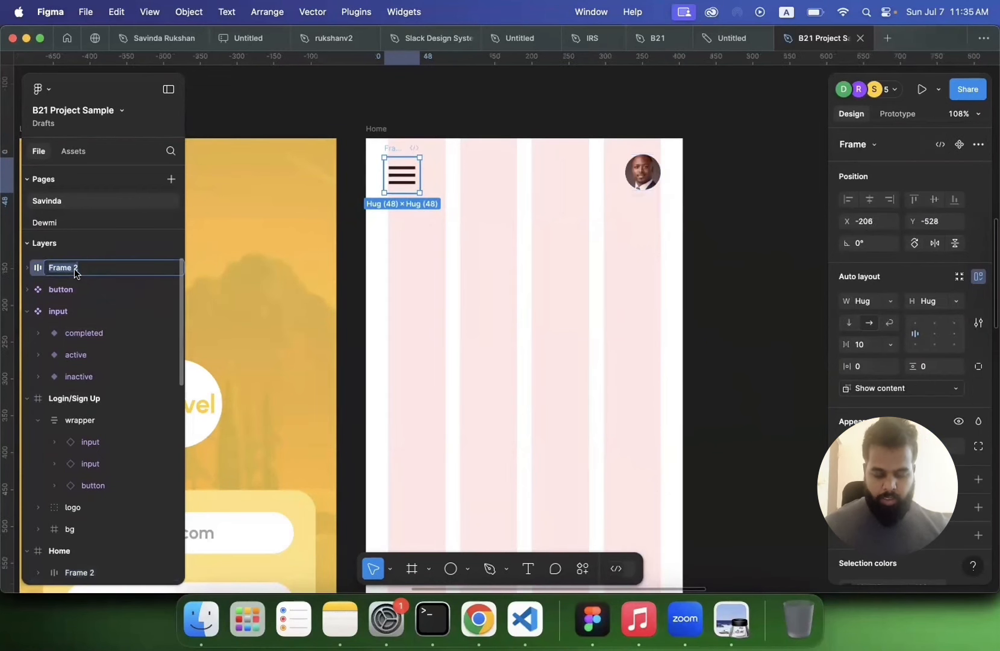
type("na")
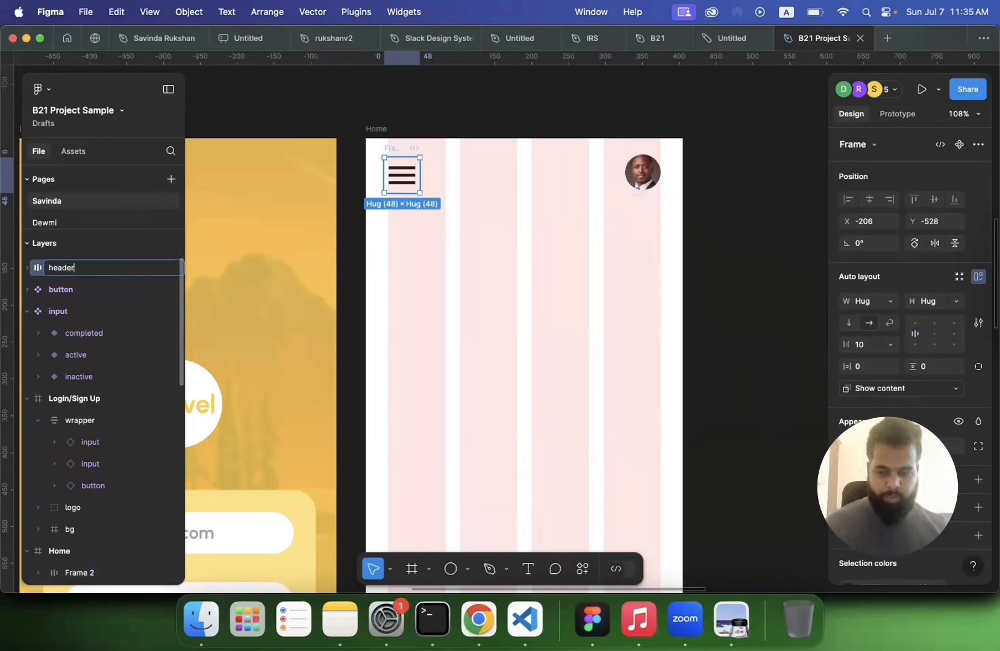
type("ader")
key("Return")
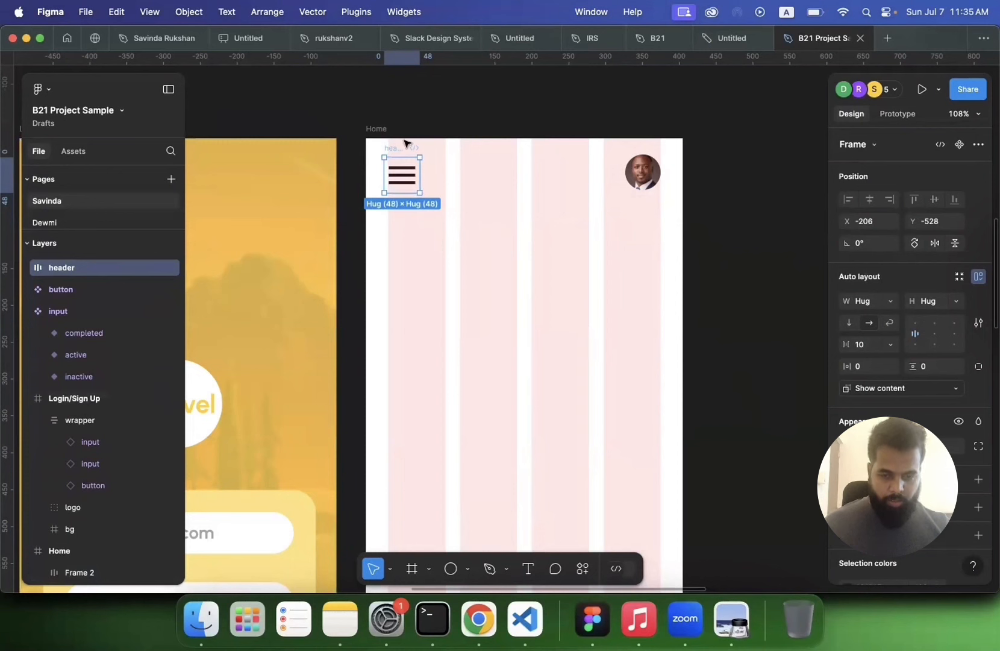
Step: Rename the avatar circle frame in the Home screen as dp
left_click(27, 268)
left_click(65, 293)
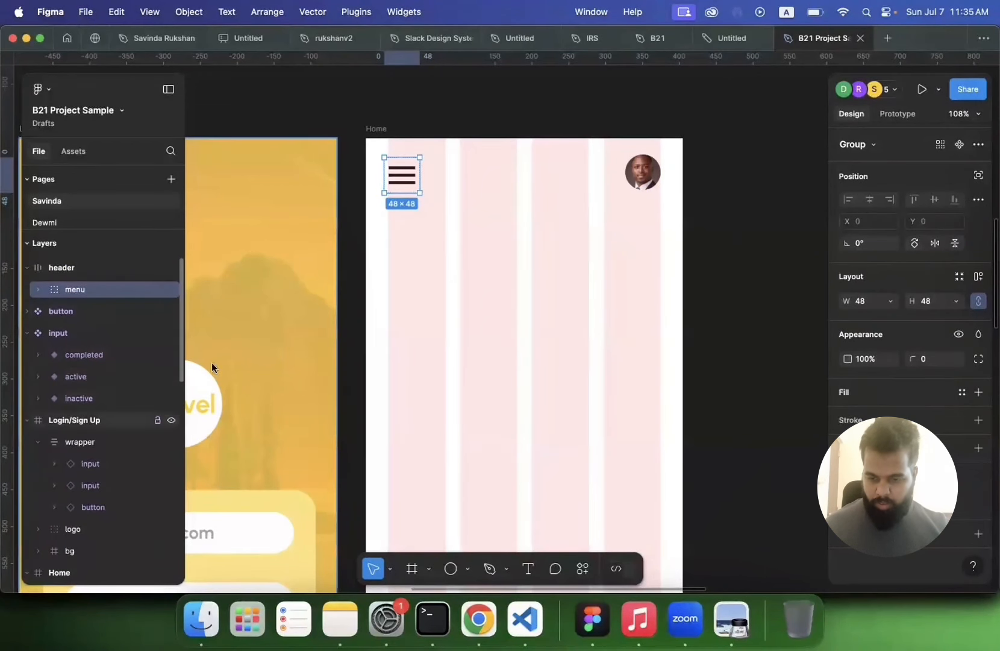
left_click(634, 172)
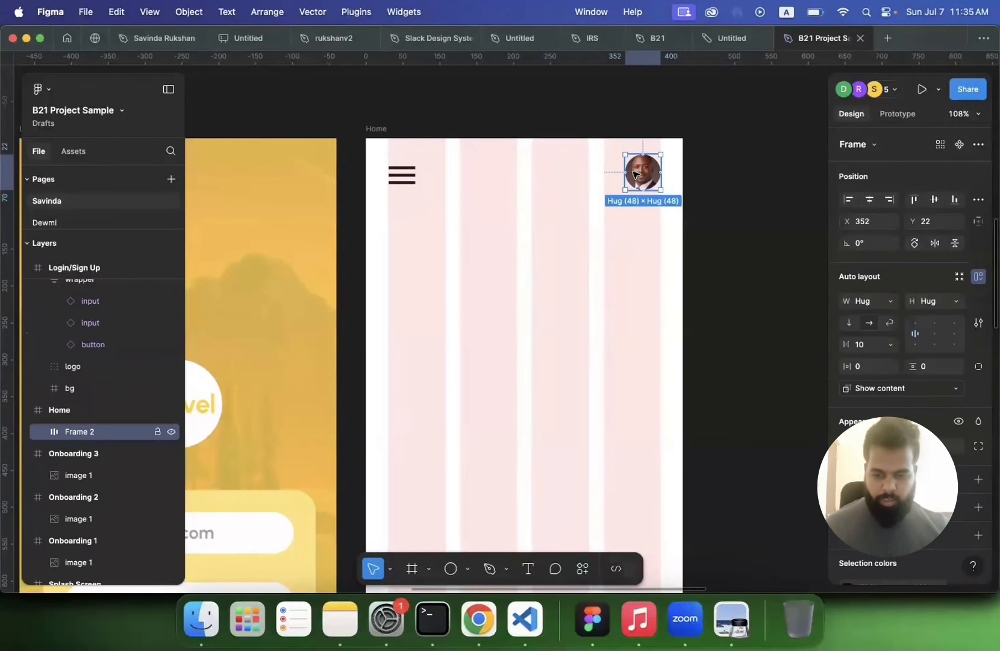
double_click(86, 429)
type("dp")
key("Return")
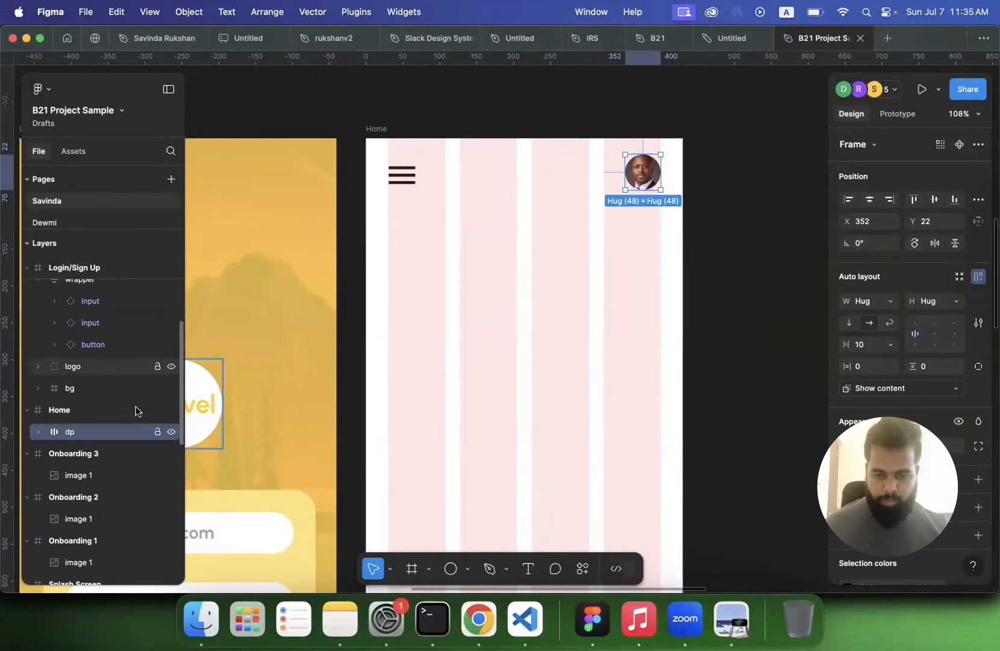
key("Delete")
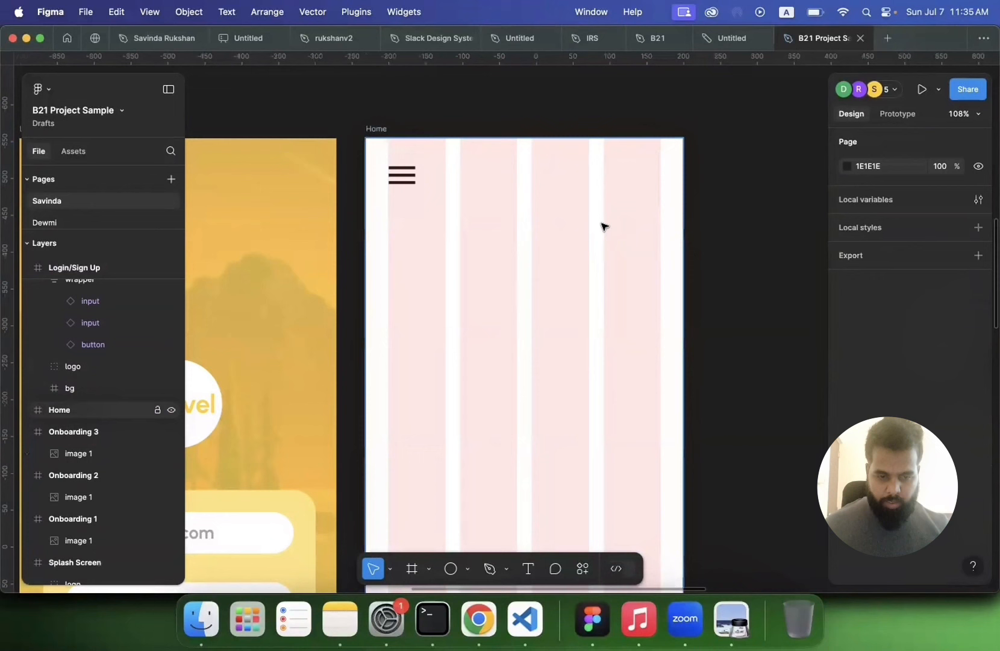
left_click(407, 182)
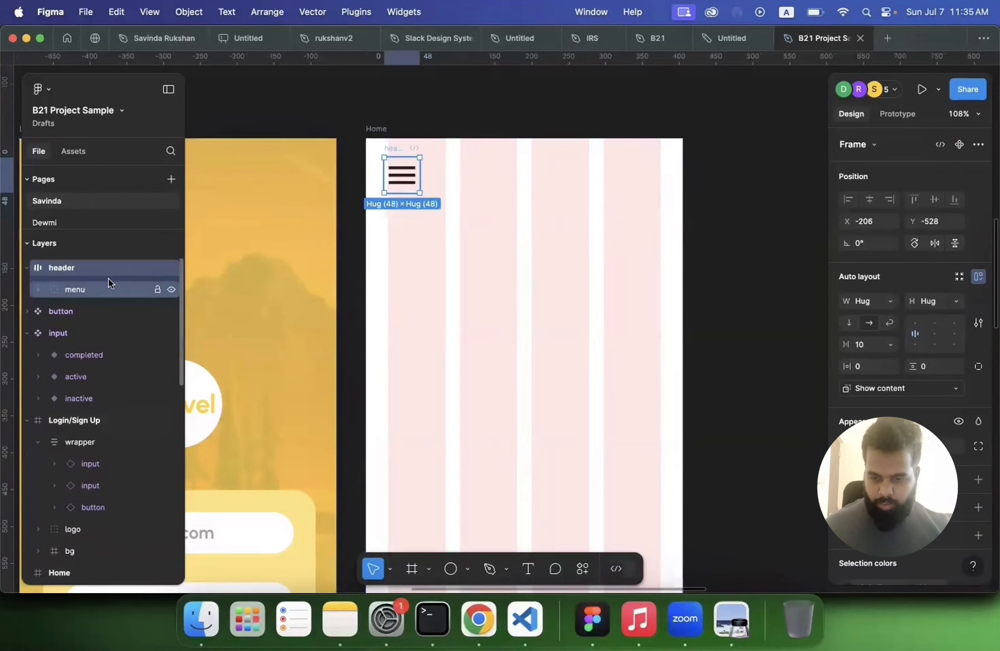
key("super+z")
Step: Set the header frame's width to 370 (the 430 screen width minus 60)
left_click(60, 267)
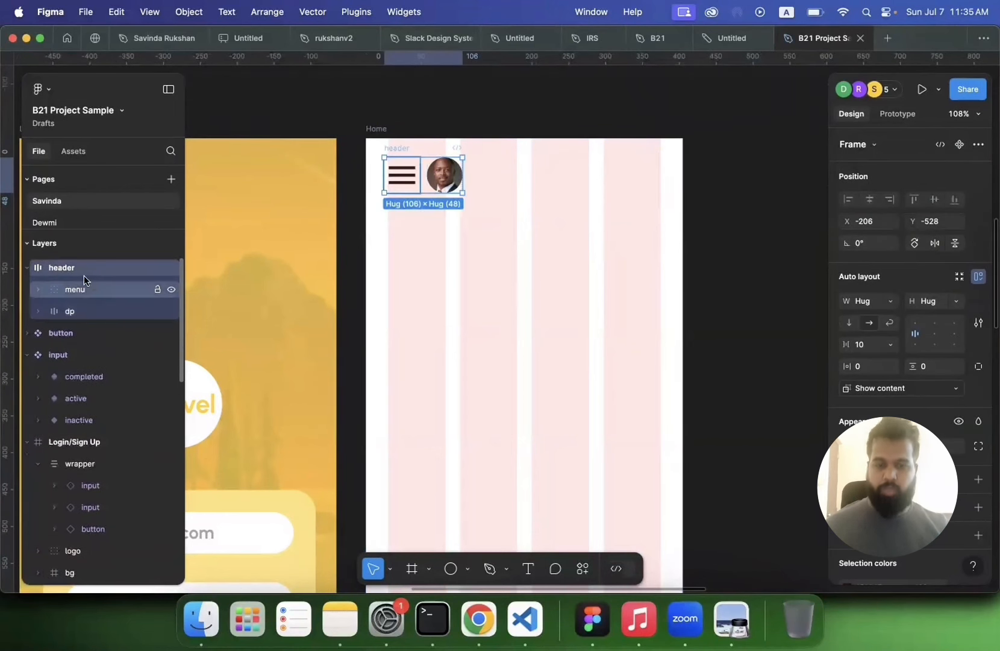
left_click(27, 267)
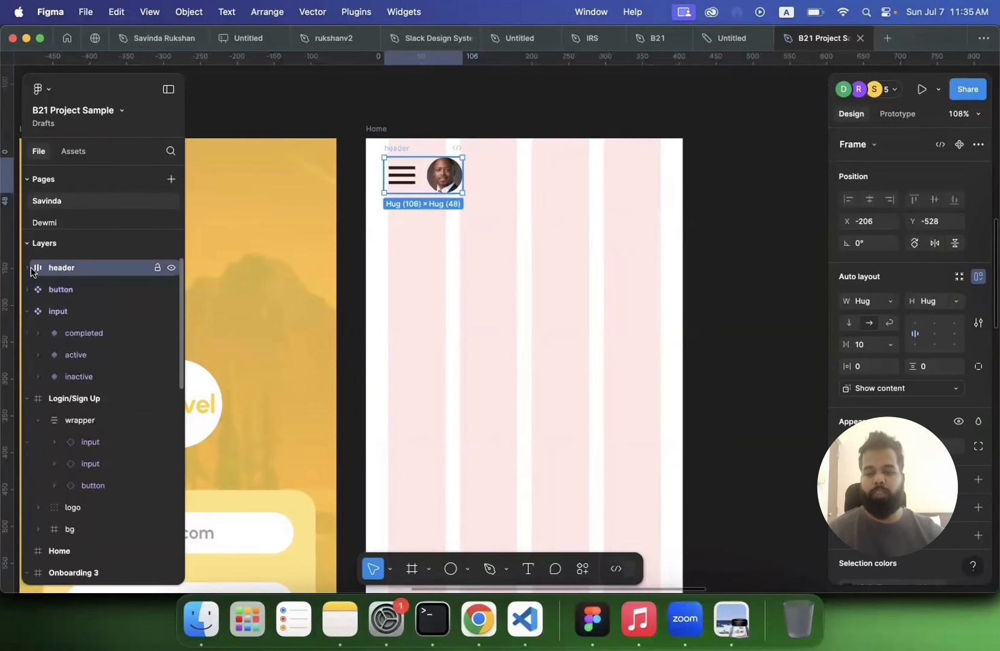
left_click(892, 303)
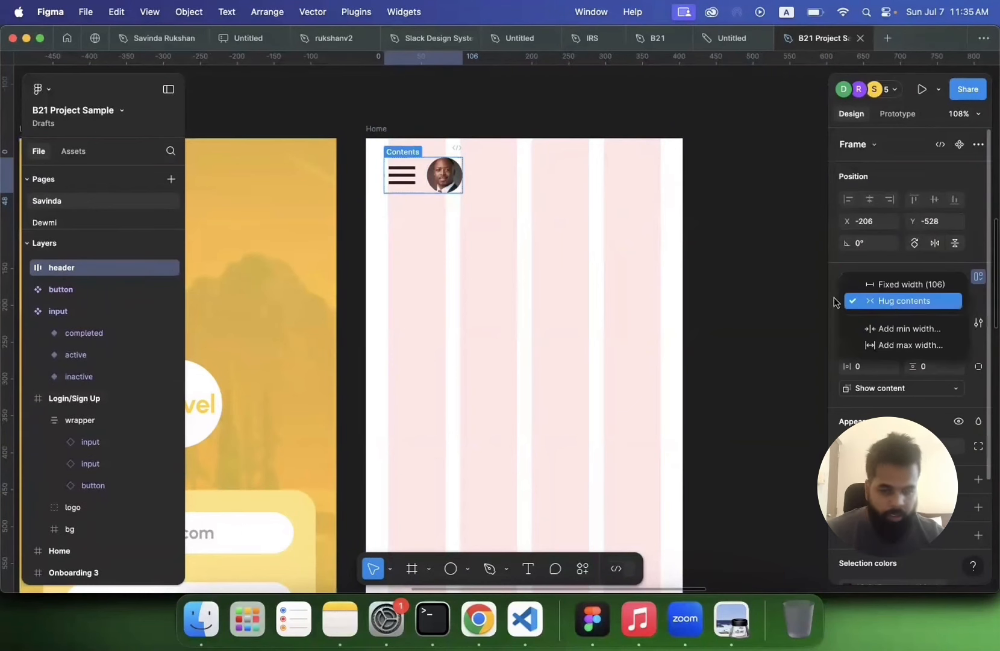
left_click(548, 231)
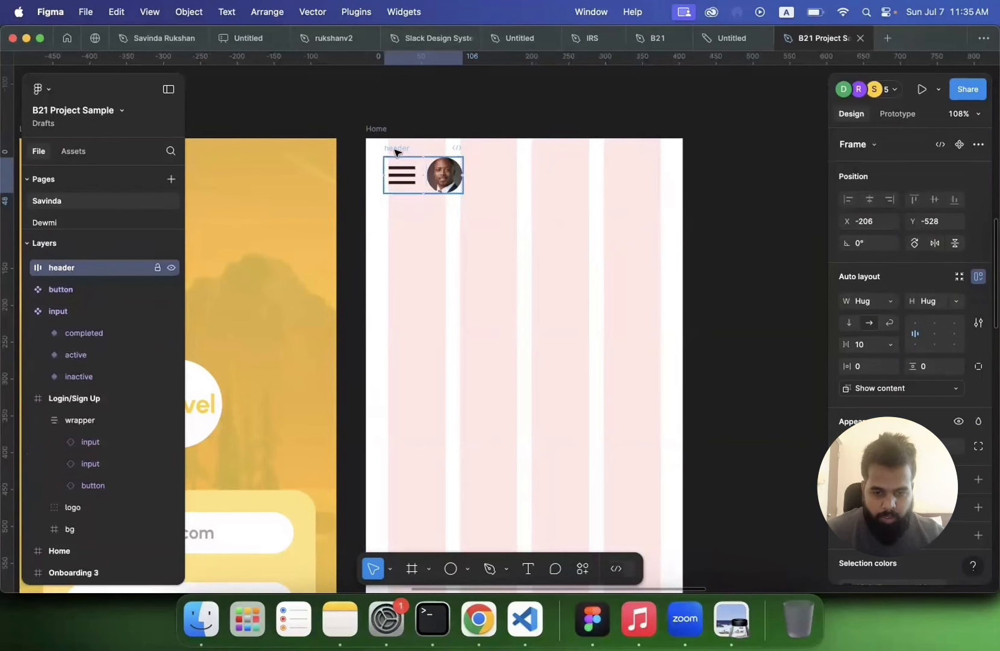
left_click(376, 129)
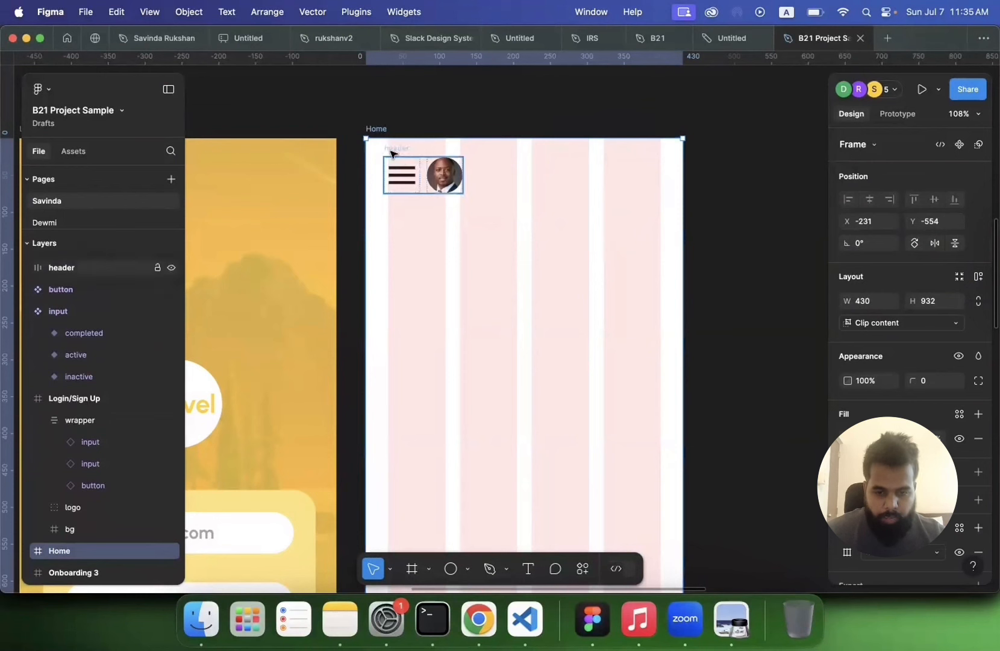
left_click(67, 270)
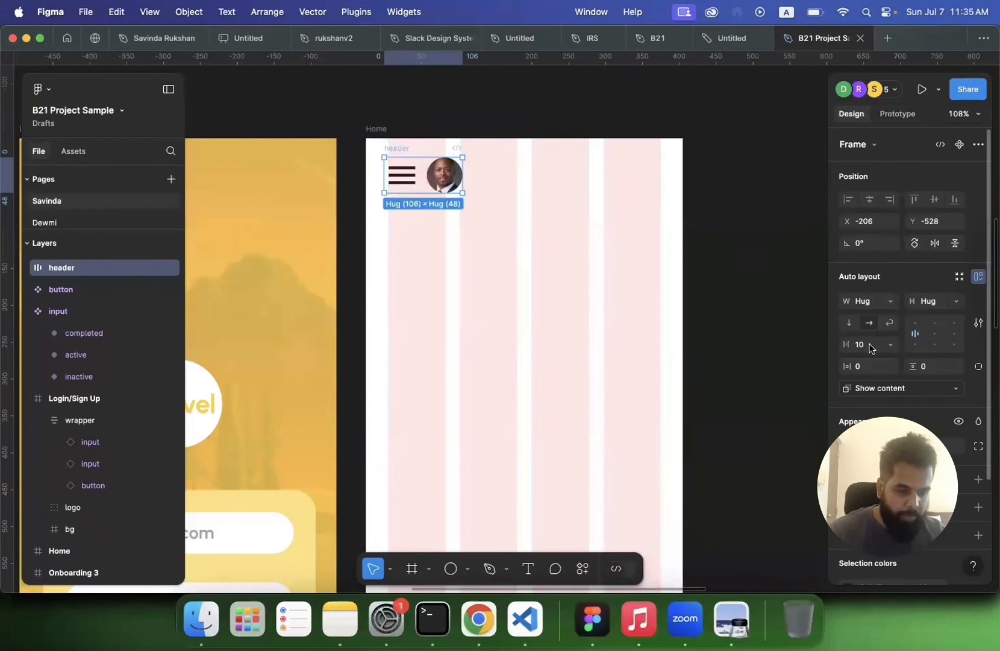
left_click(869, 309)
type("430")
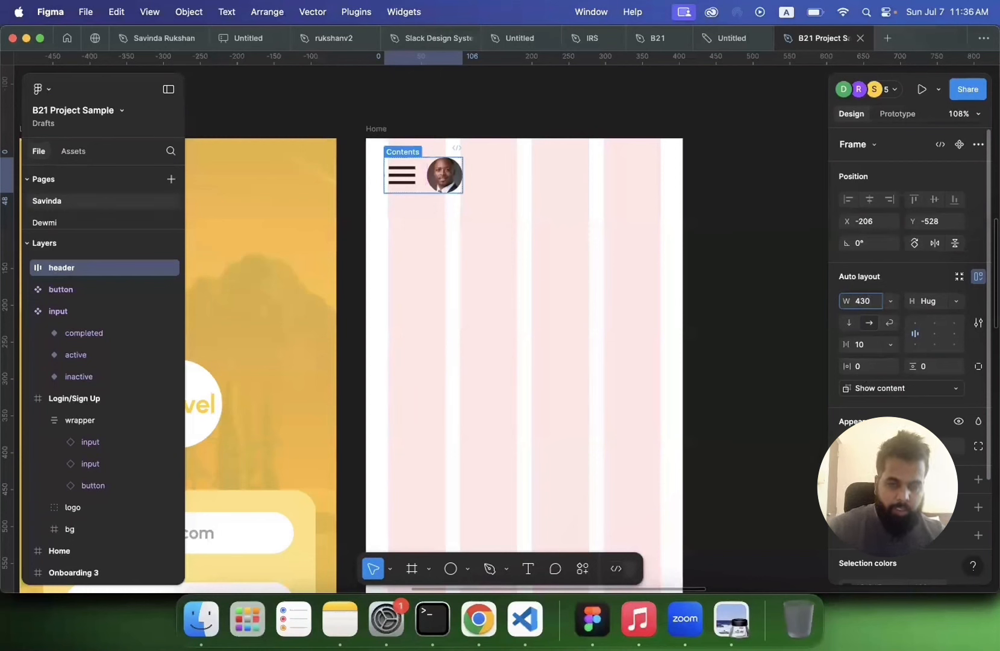
type("-6")
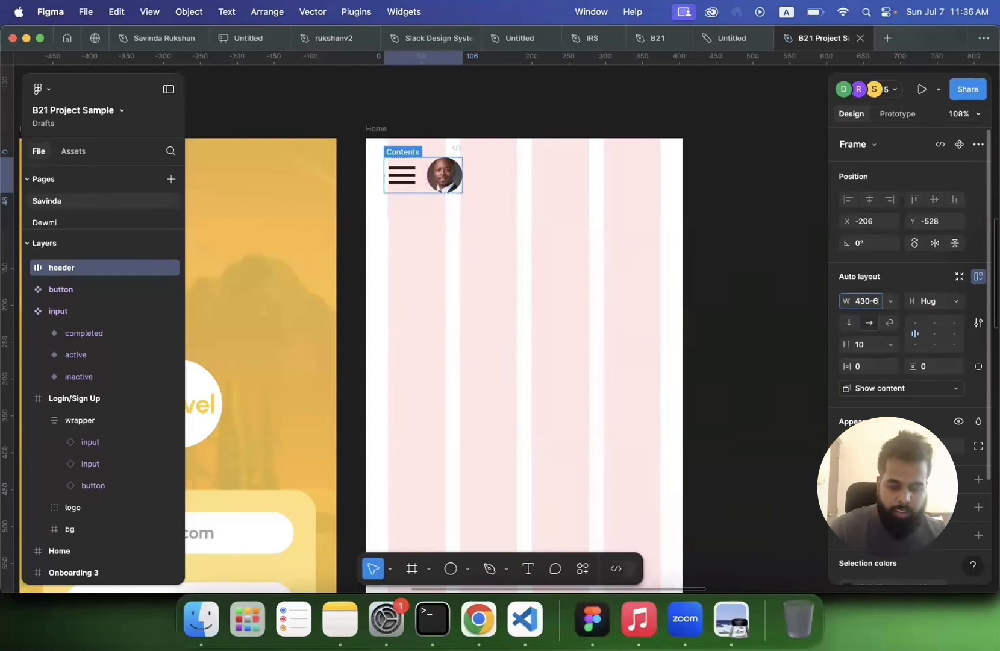
type("0")
key("Return")
Step: Nudge the header slightly and set the spacing between its items to Auto
left_click_drag(416, 182, 419, 178)
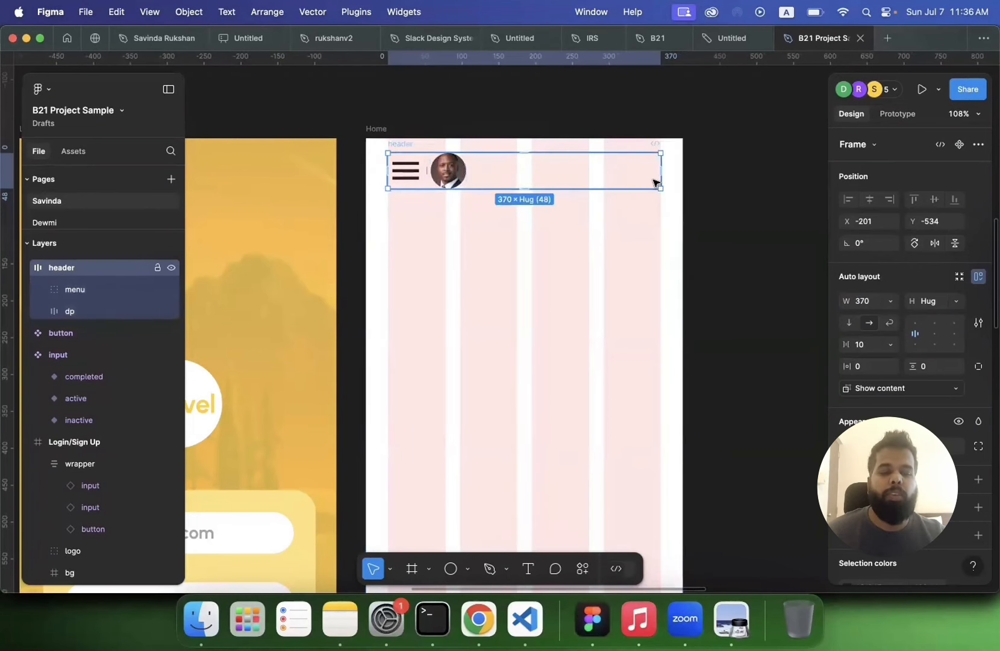
left_click(871, 347)
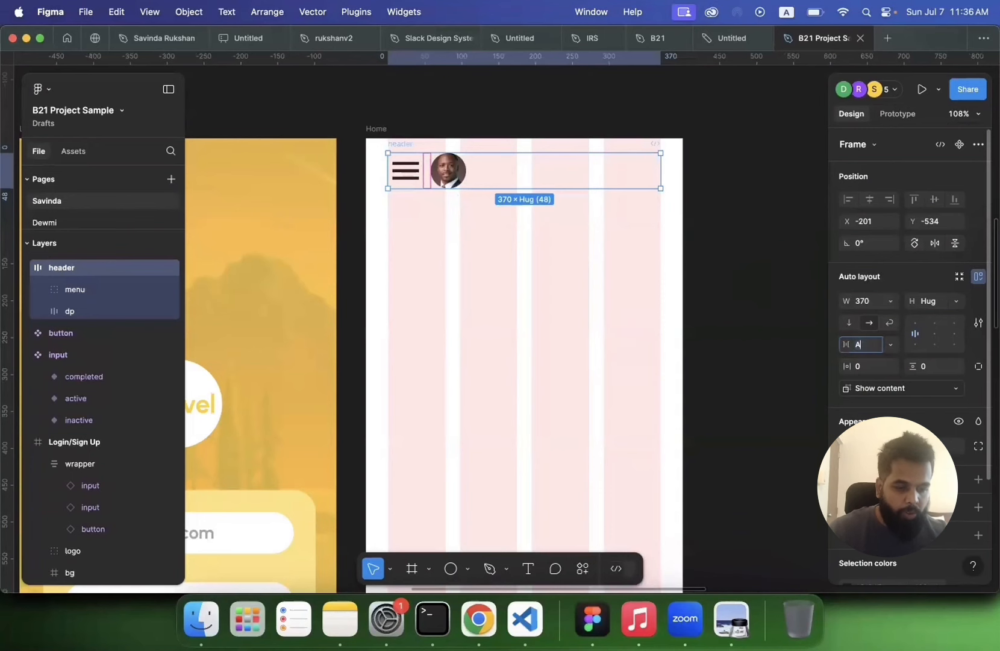
type("Auto")
key("Return")
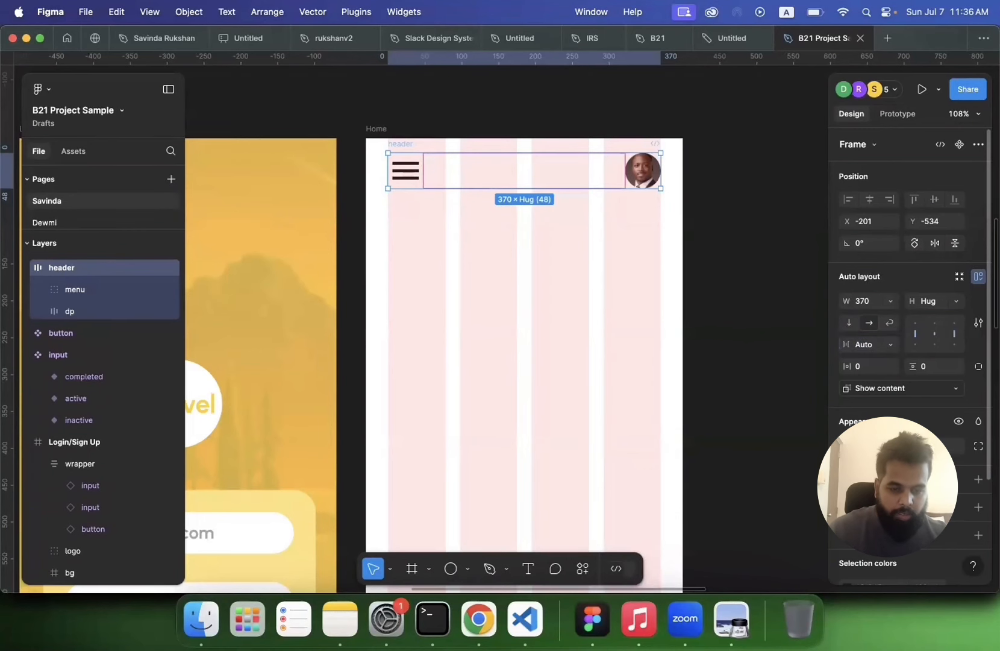
left_click(732, 295)
scroll(733, 295, "up", 4)
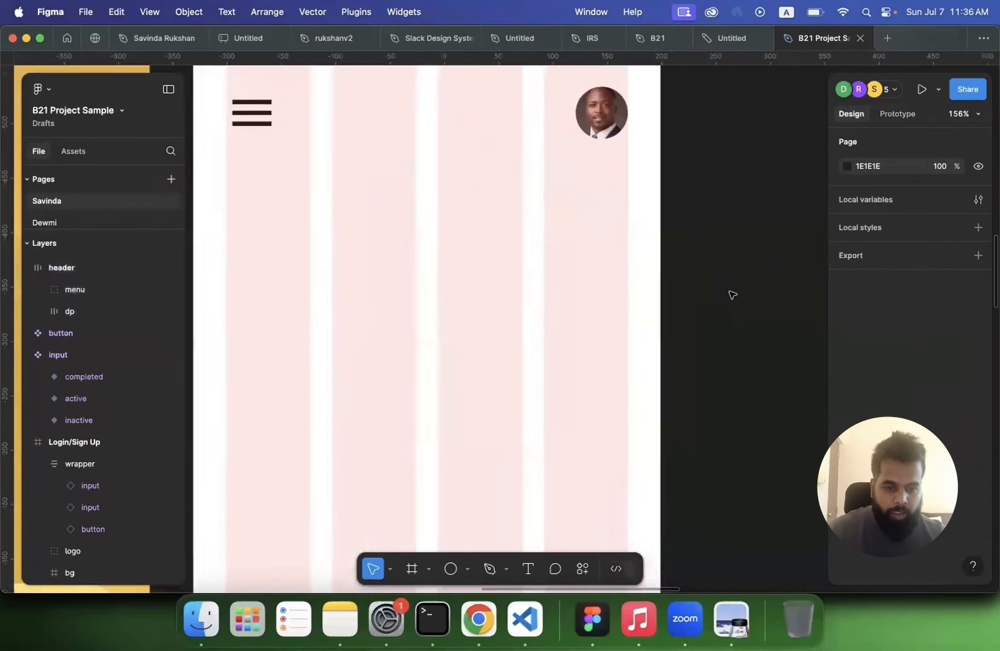
scroll(733, 295, "up", 1)
scroll(732, 294, "left", 1)
scroll(594, 181, "down", 3)
scroll(595, 181, "down", 2)
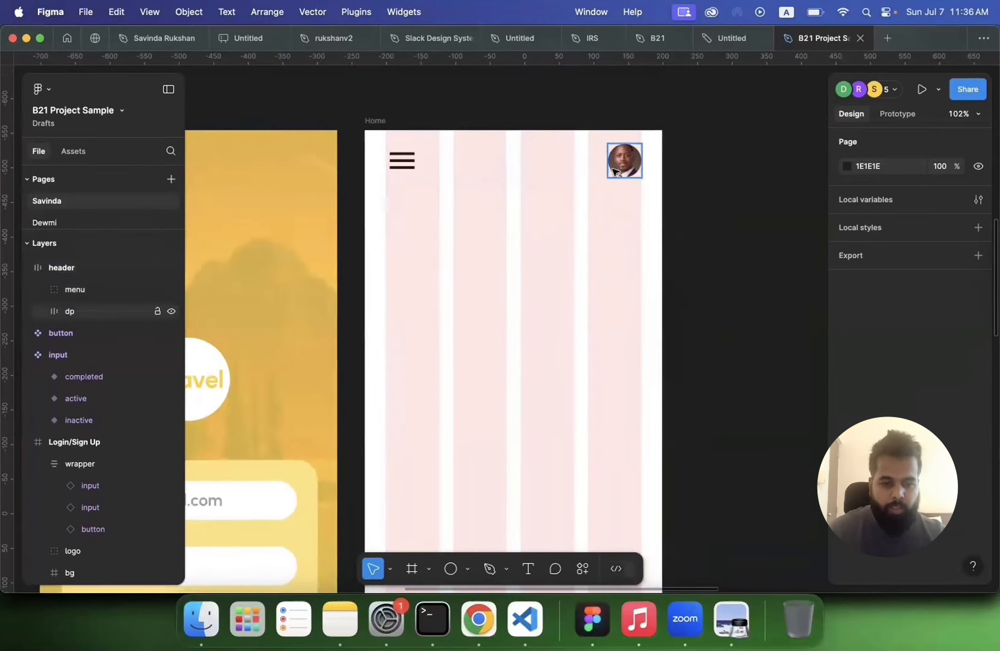
left_click(614, 171)
key("ctrl+d")
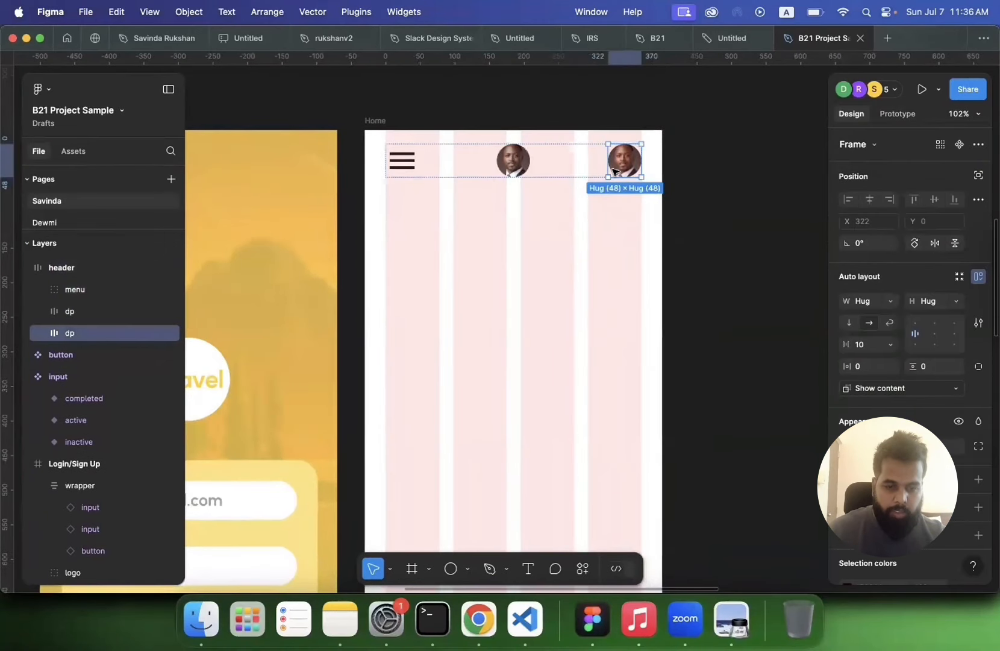
key("super+d")
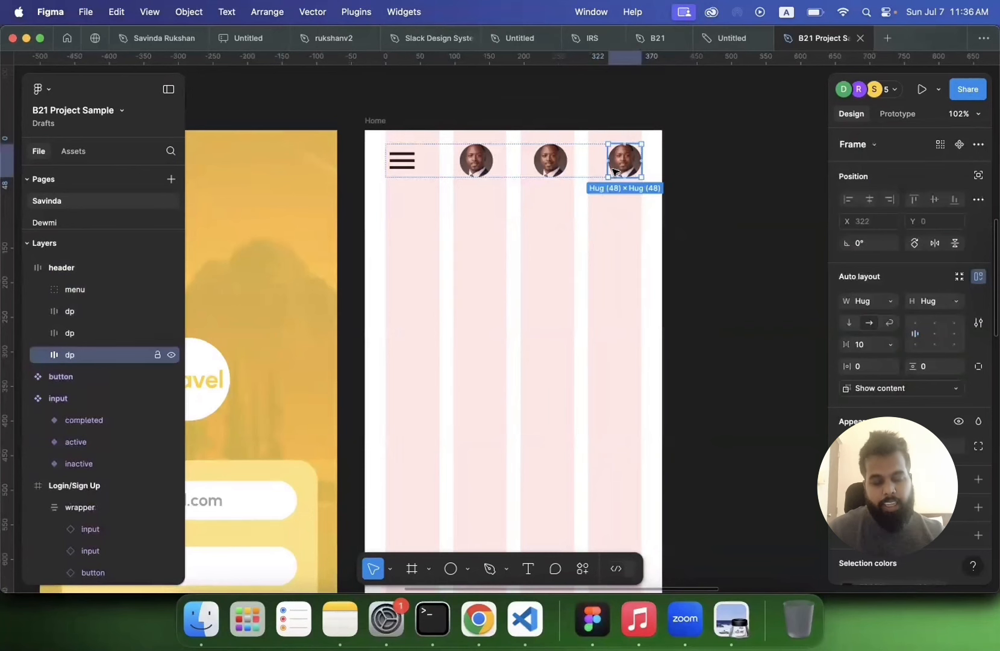
key("super+z")
key("super+z")
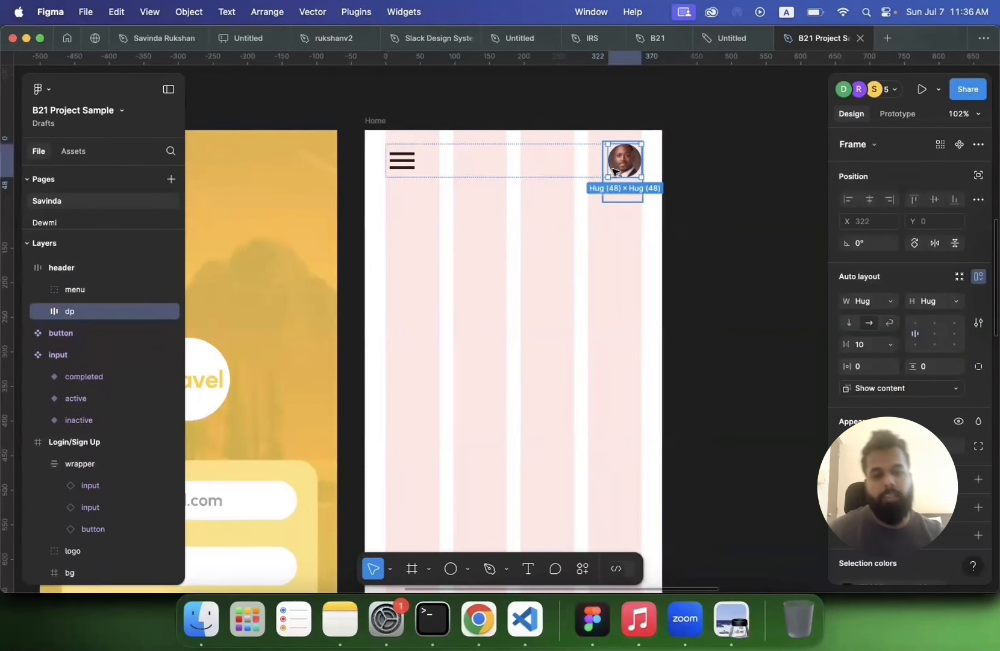
left_click(667, 229)
scroll(667, 228, "up", 5)
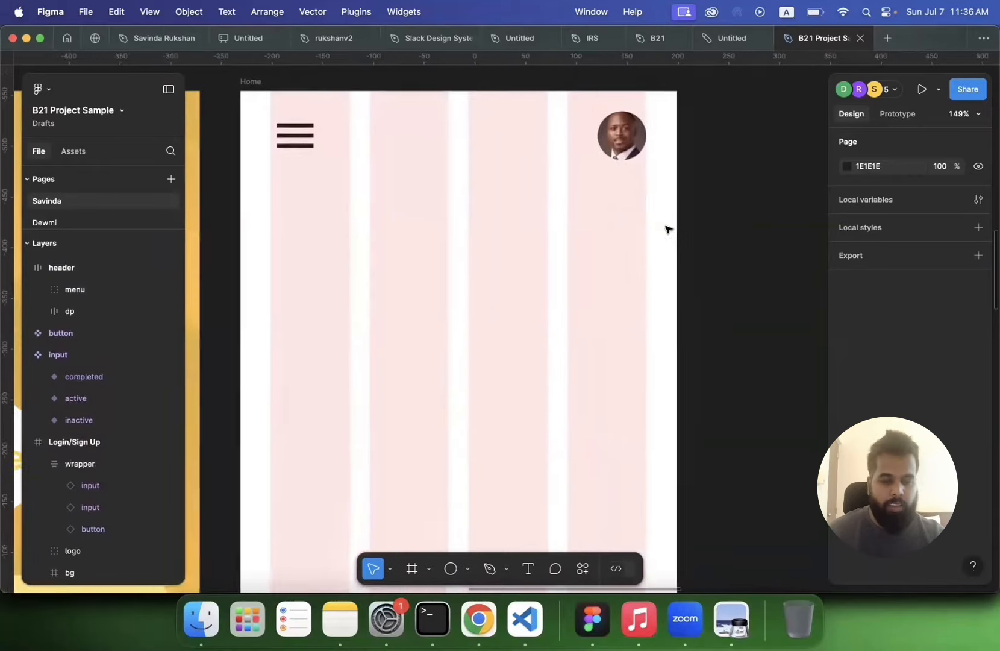
scroll(669, 227, "down", 6)
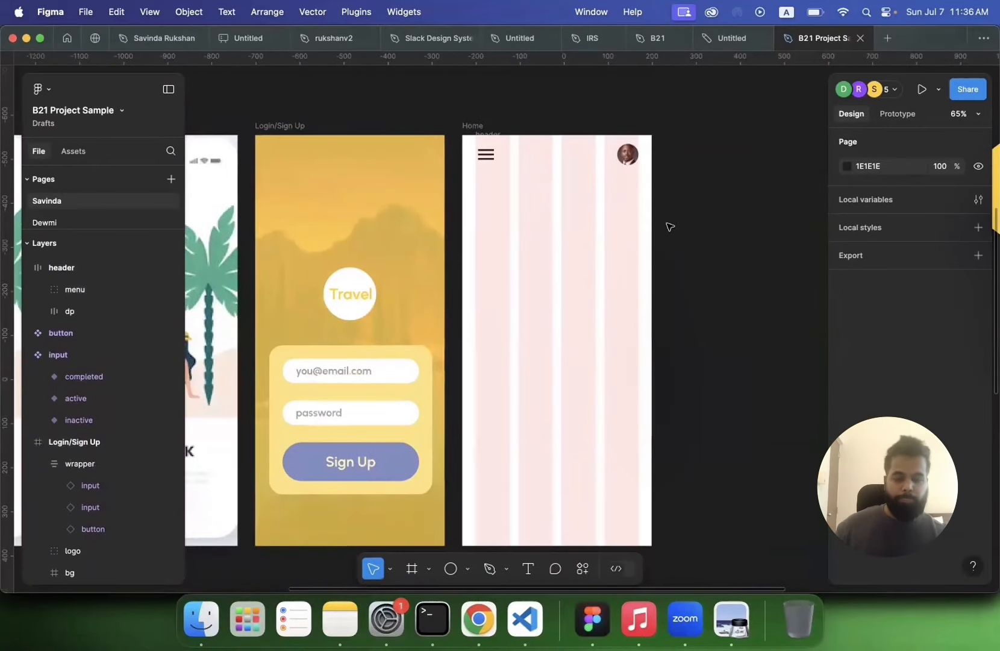
left_click(615, 160)
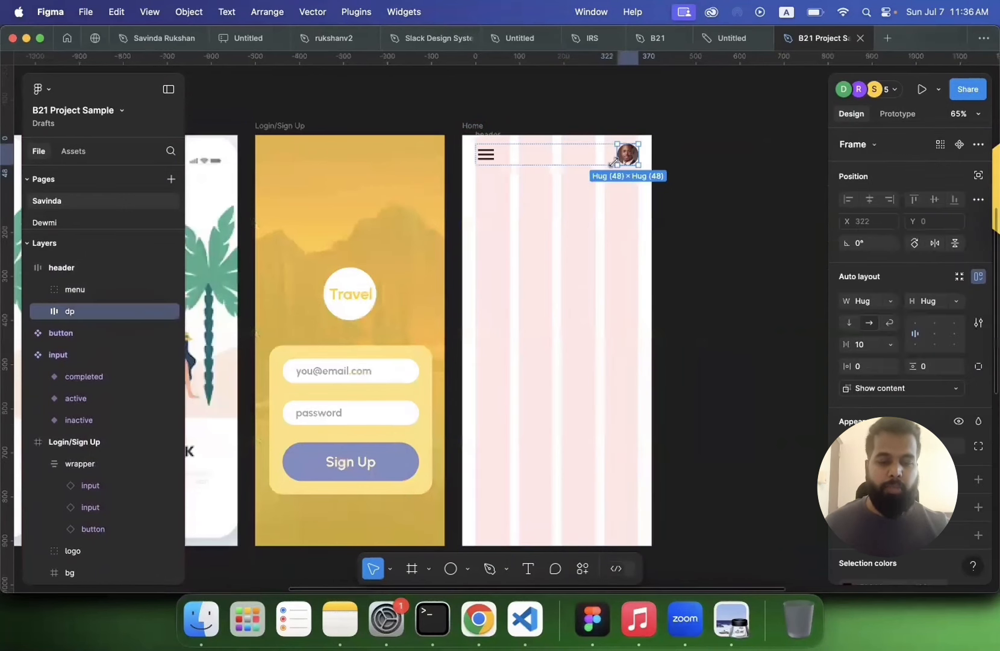
left_click(530, 158)
left_click(686, 199)
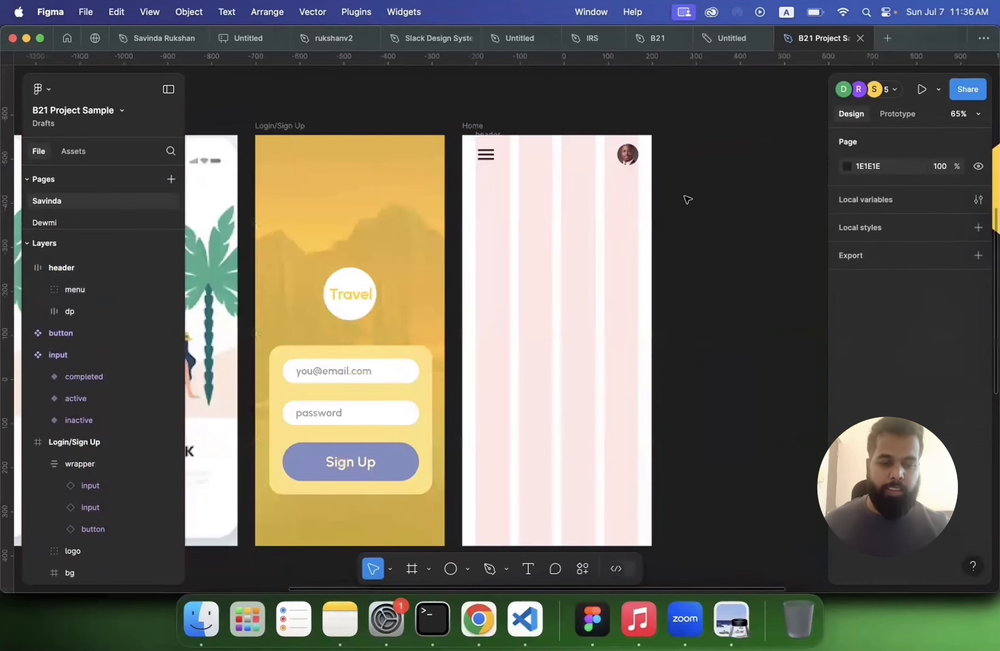
scroll(687, 199, "up", 5)
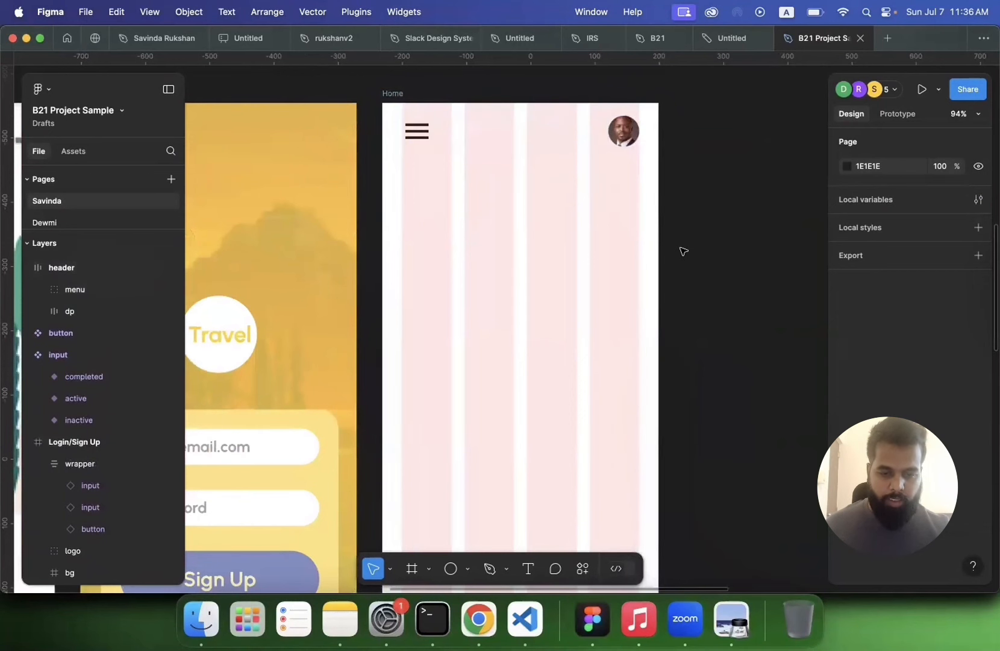
scroll(683, 251, "down", 5)
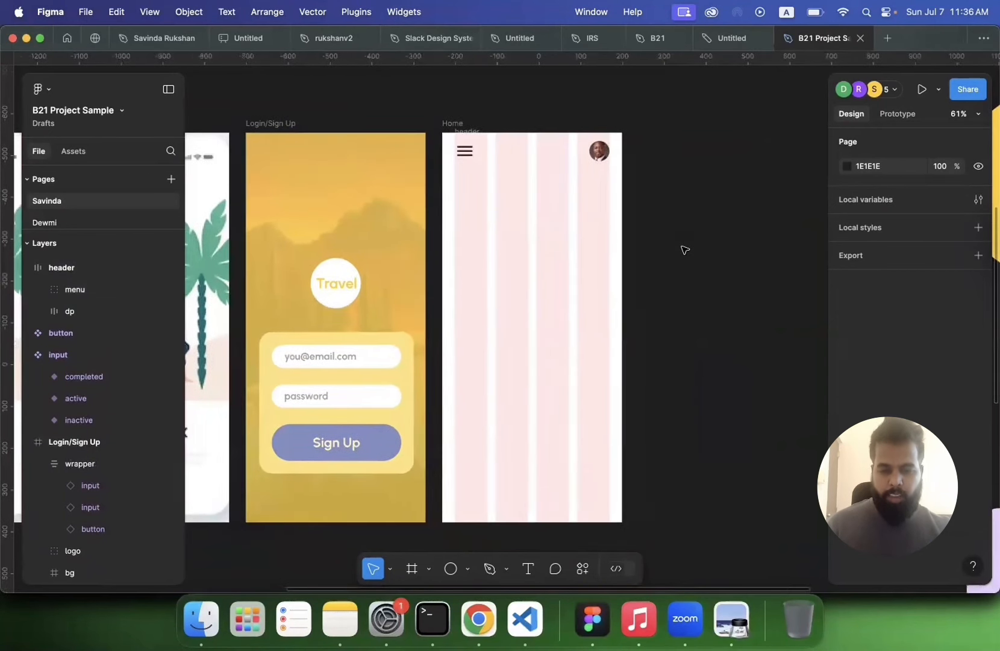
scroll(589, 269, "left", 2)
scroll(589, 270, "up", 1)
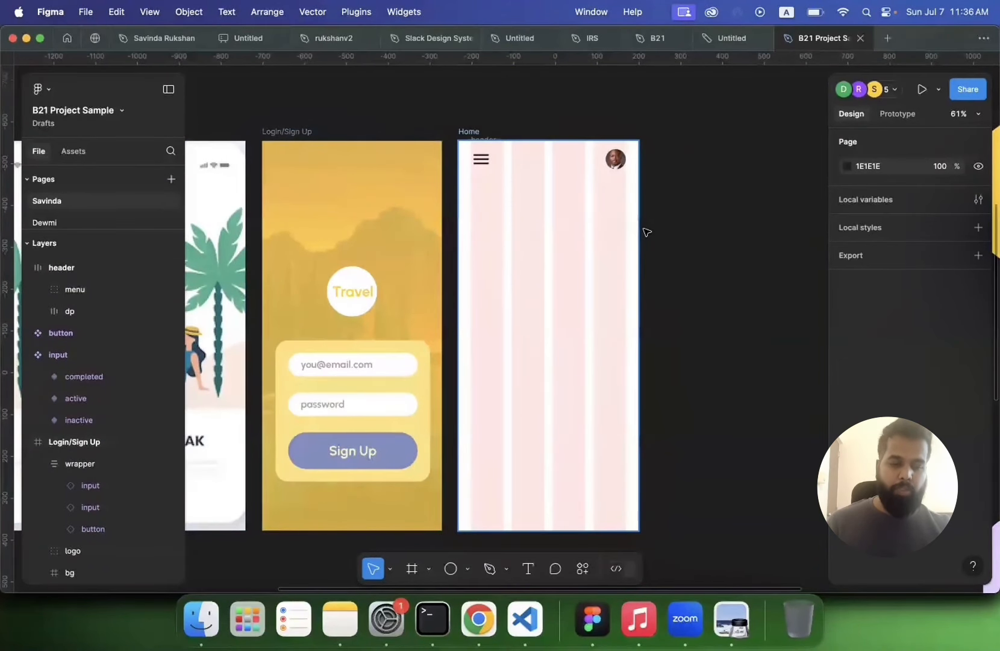
scroll(683, 246, "right", 2)
scroll(683, 246, "up", 1)
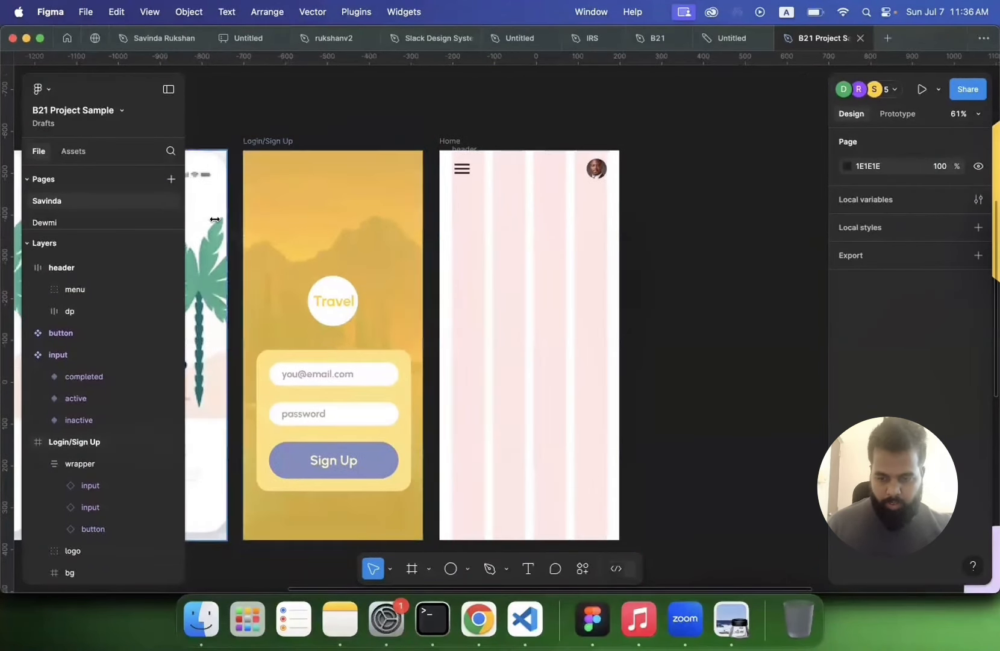
Step: Add a greeting text reading "Hello, John Doe" below the header on the Home screen
left_click(528, 568)
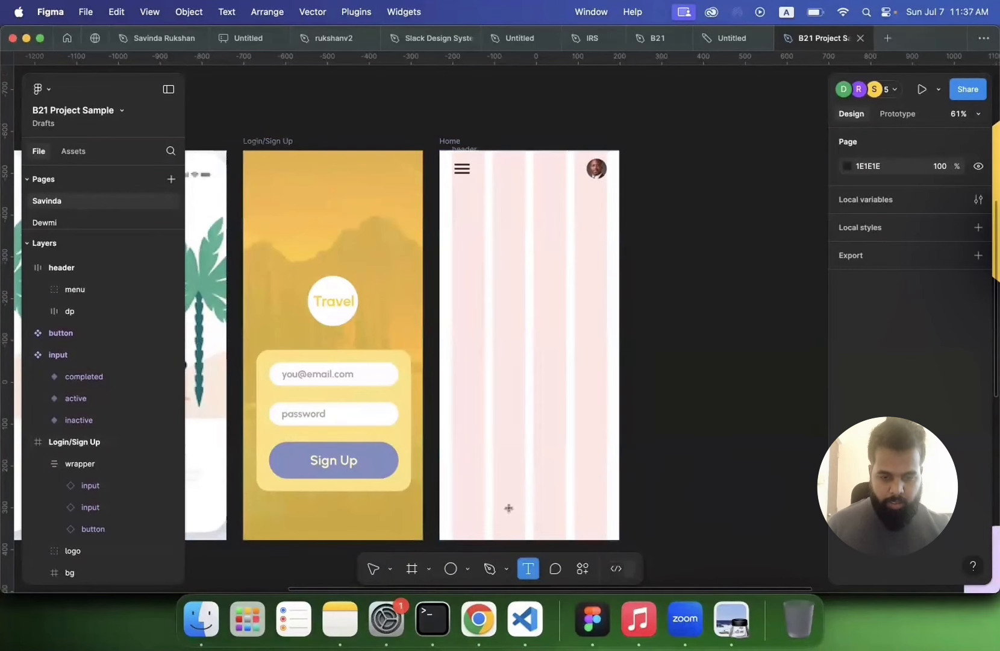
left_click(454, 201)
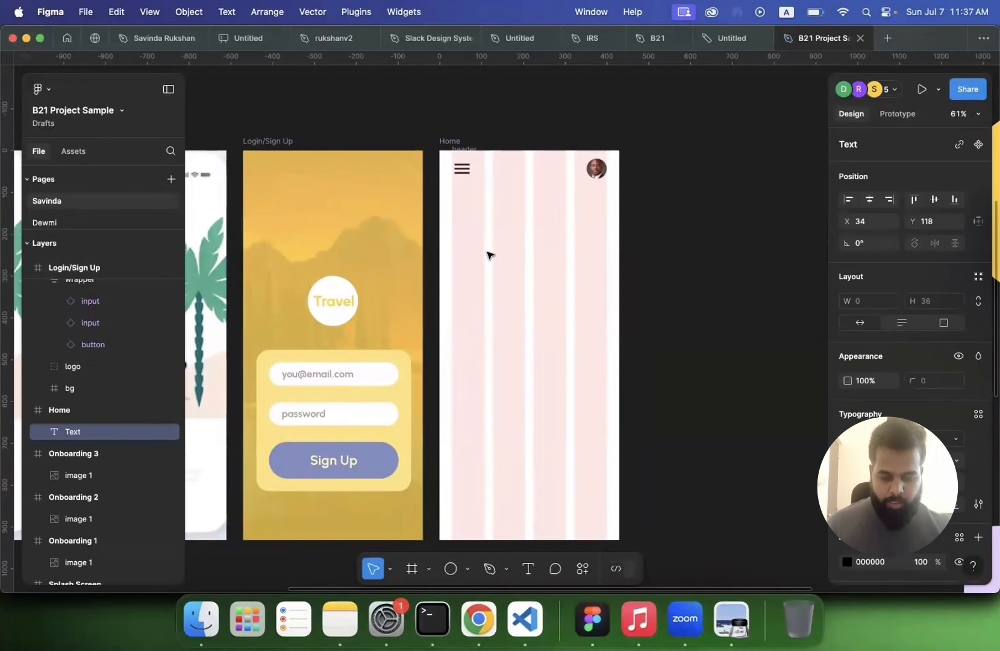
type("Hello")
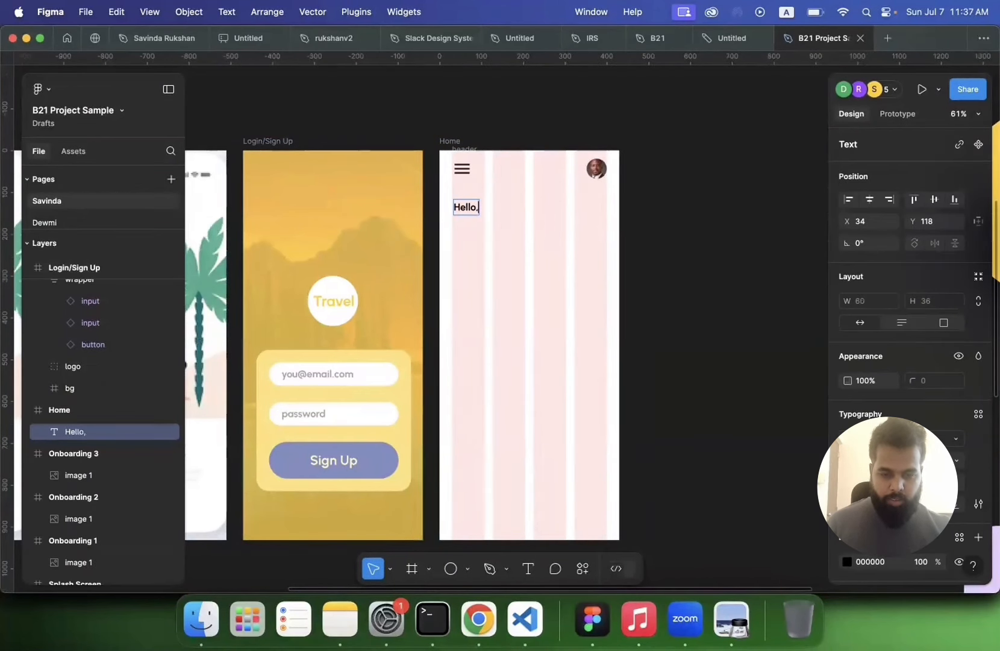
type(", John Doe")
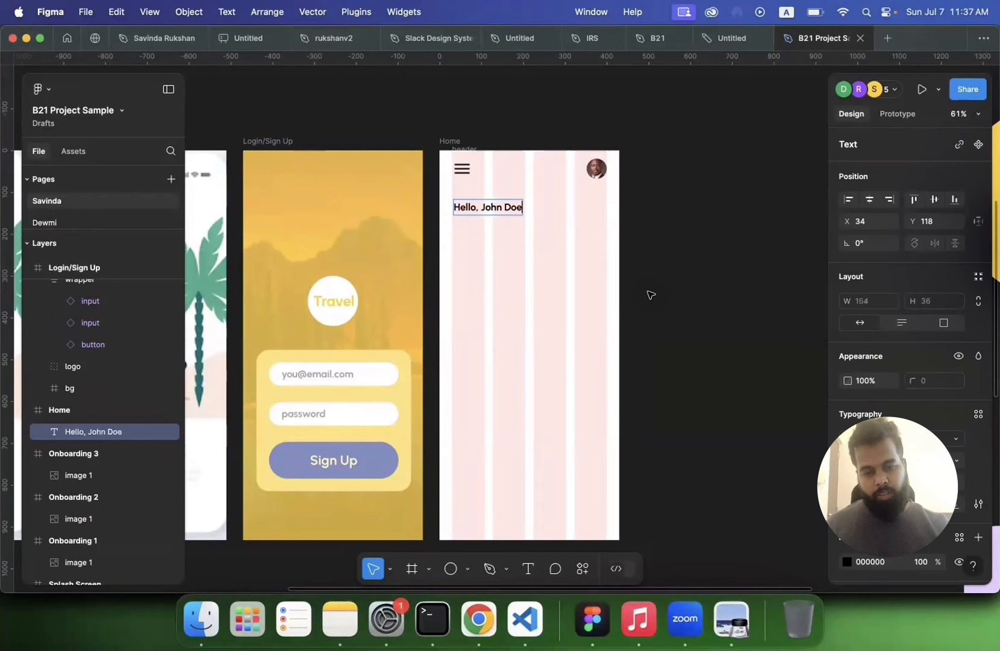
key("Escape")
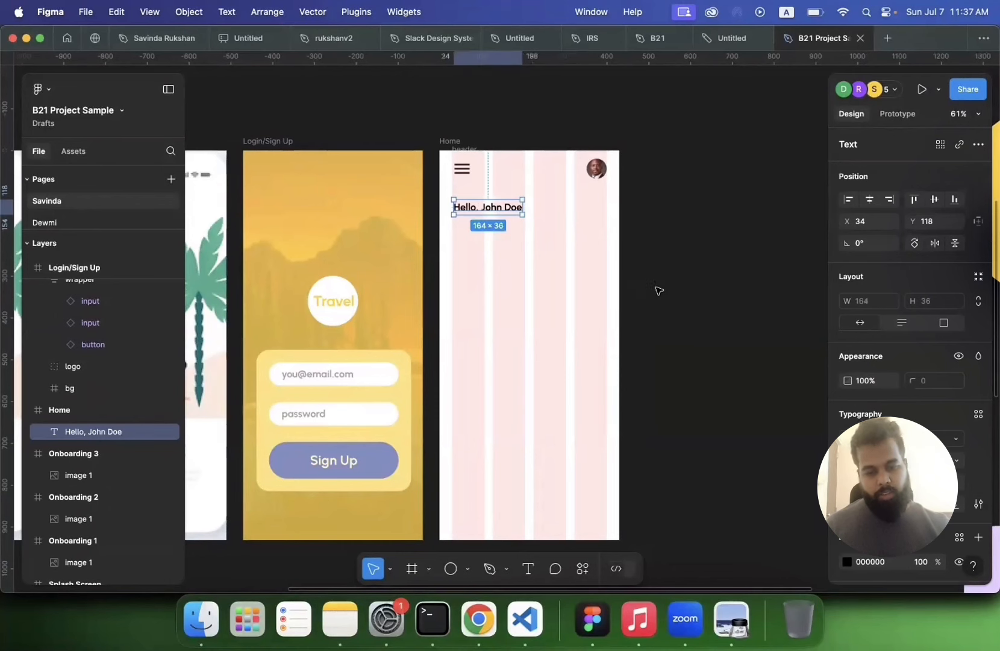
Step: Enlarge the greeting text's font size and reposition it about 30 px from the Home screen's left edge
left_click(956, 460)
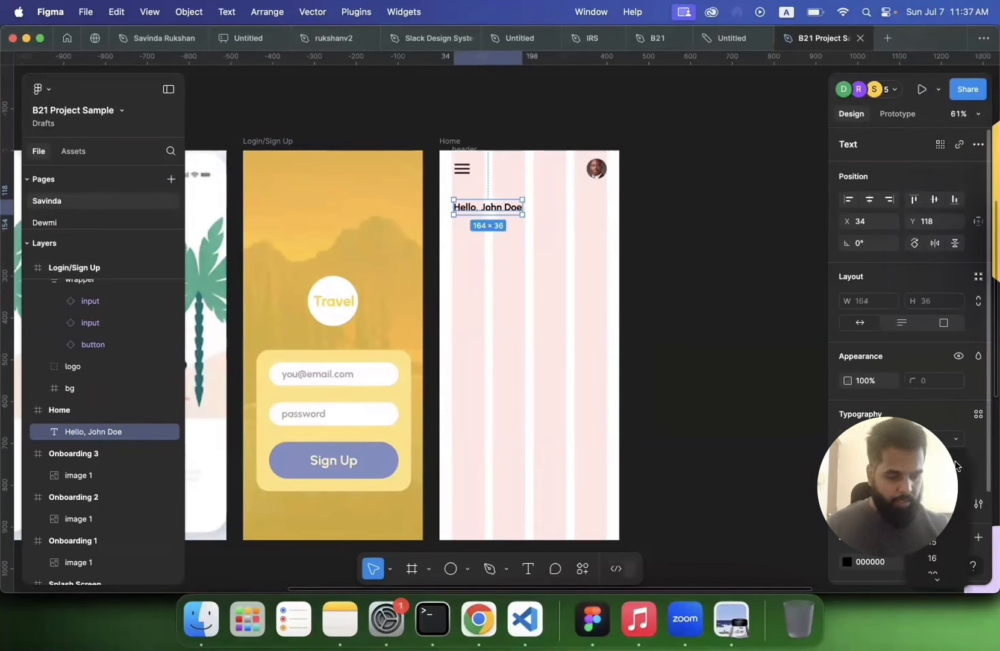
left_click(933, 567)
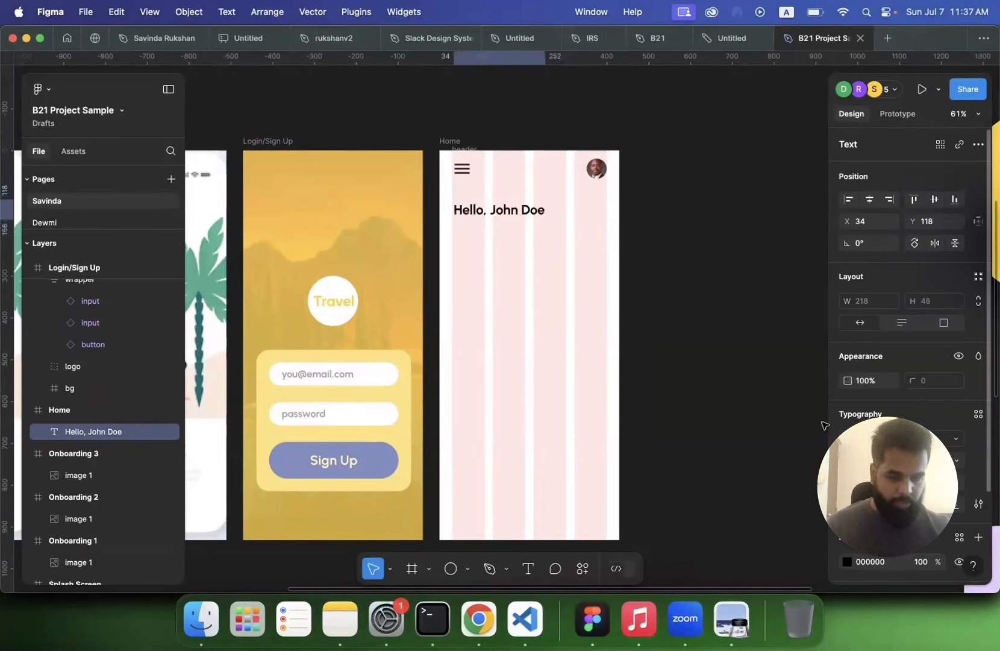
left_click(706, 286)
left_click(529, 209)
left_click_drag(529, 210, 527, 203)
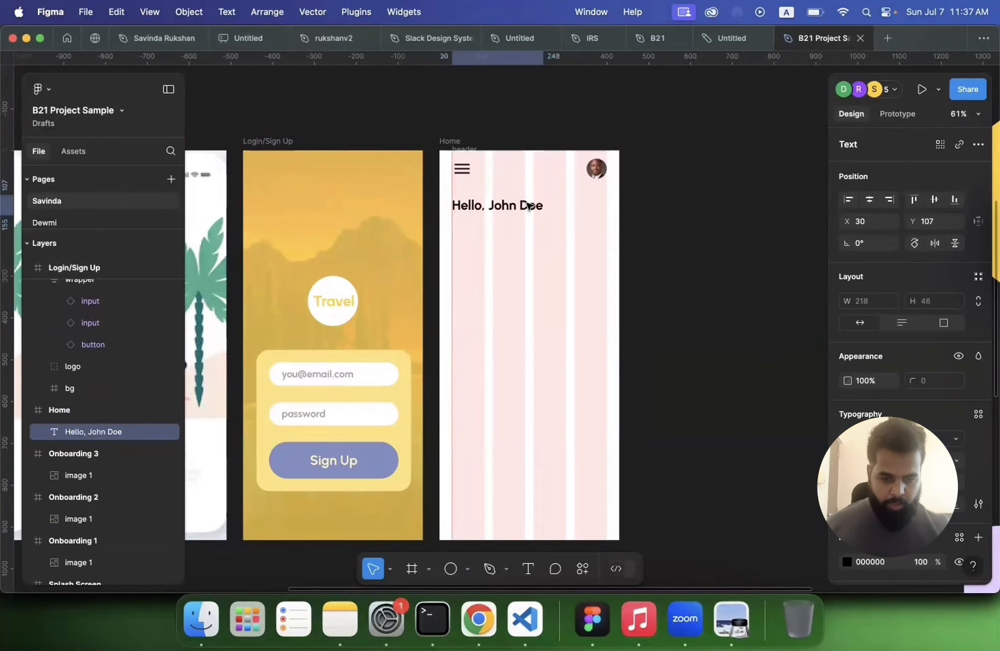
Step: Draw a new frame below the greeting on the Home screen and set its size to 175 × 175
left_click(708, 233)
scroll(707, 232, "down", 2)
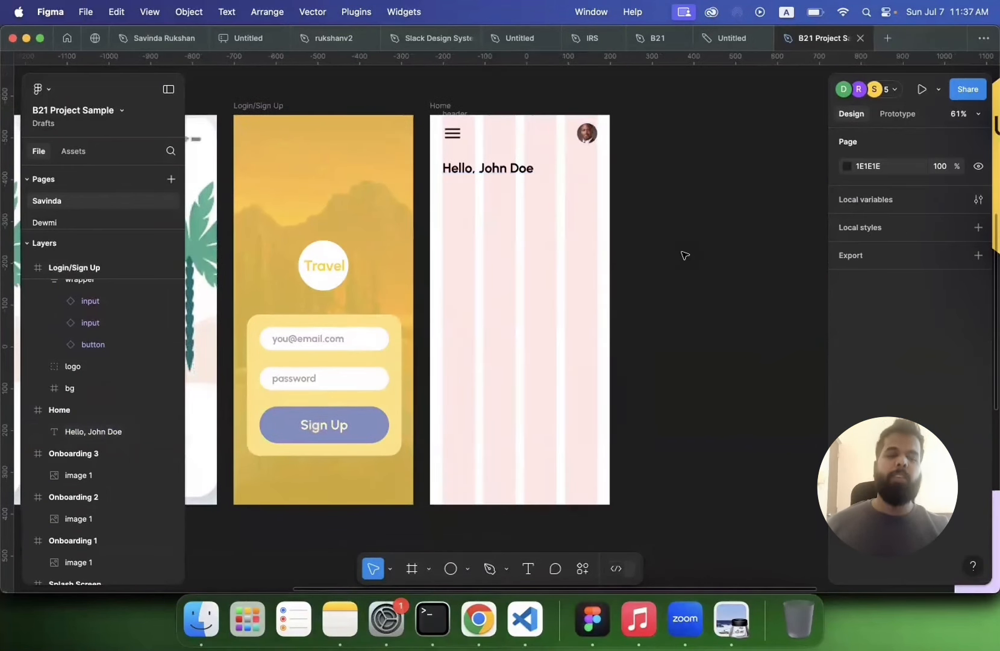
scroll(690, 260, "down", 5)
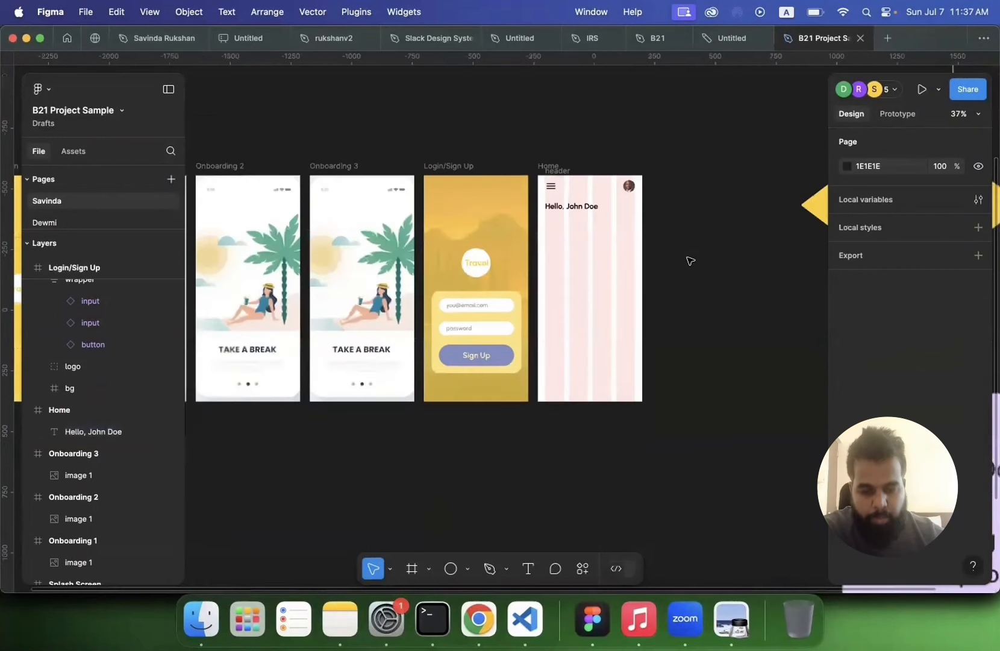
scroll(691, 260, "right", 2)
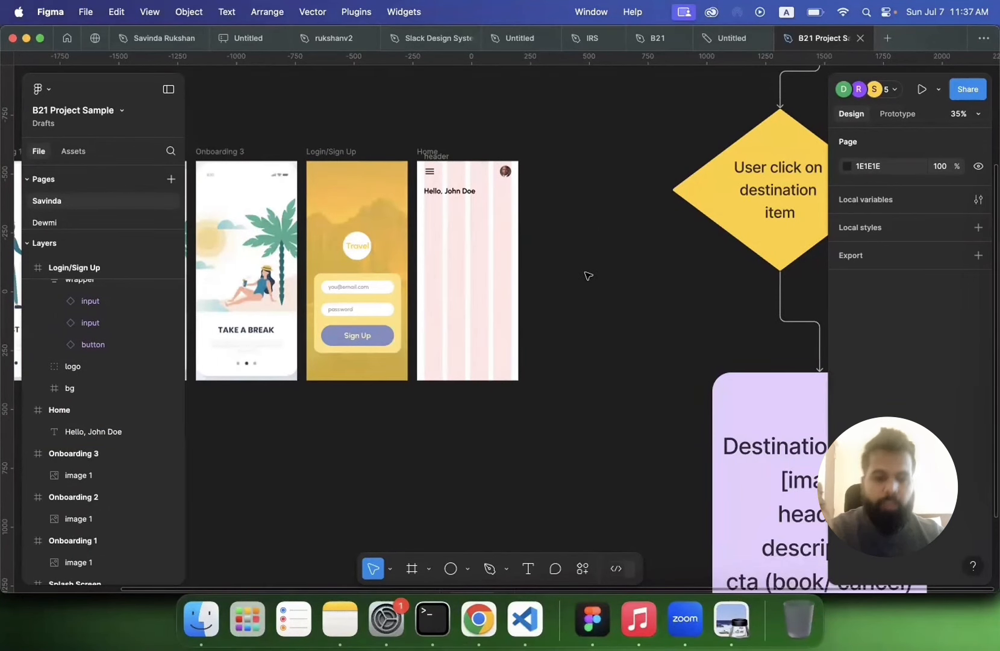
scroll(588, 275, "up", 5)
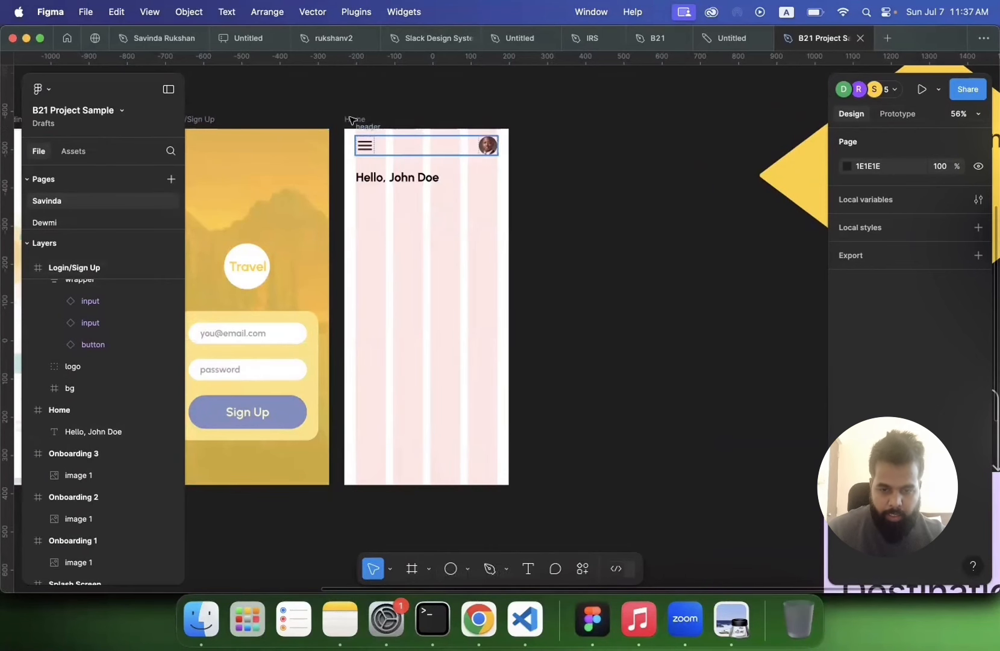
left_click(369, 239)
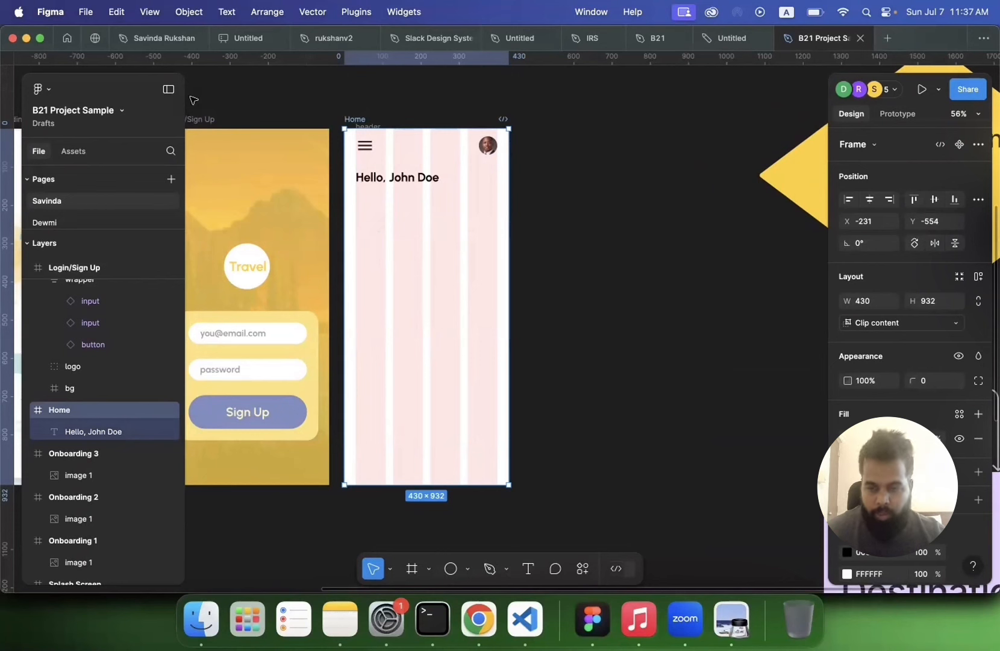
left_click(412, 569)
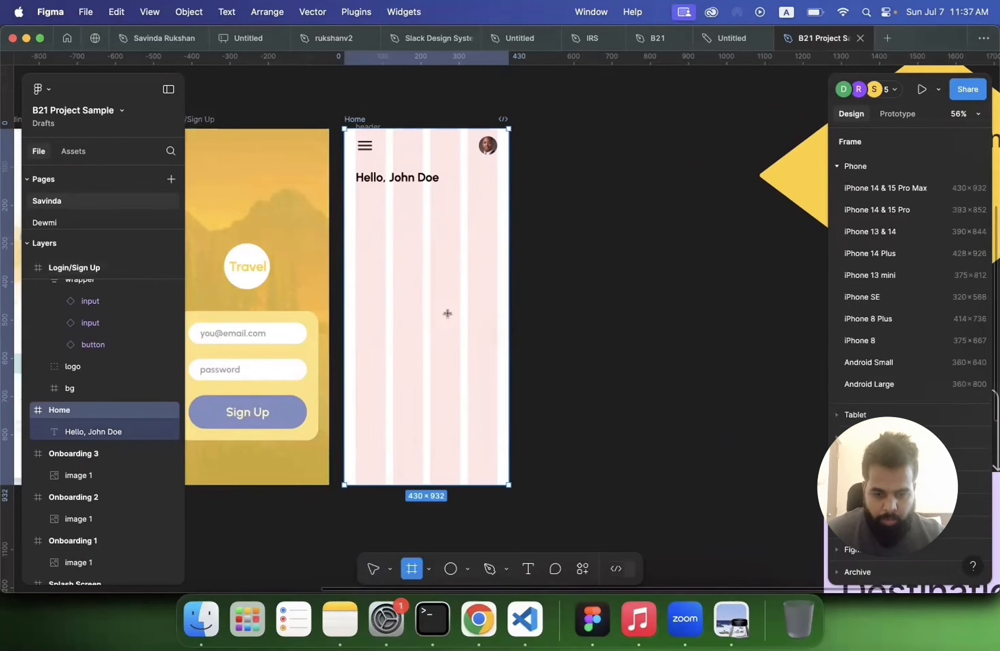
left_click_drag(358, 203, 423, 259)
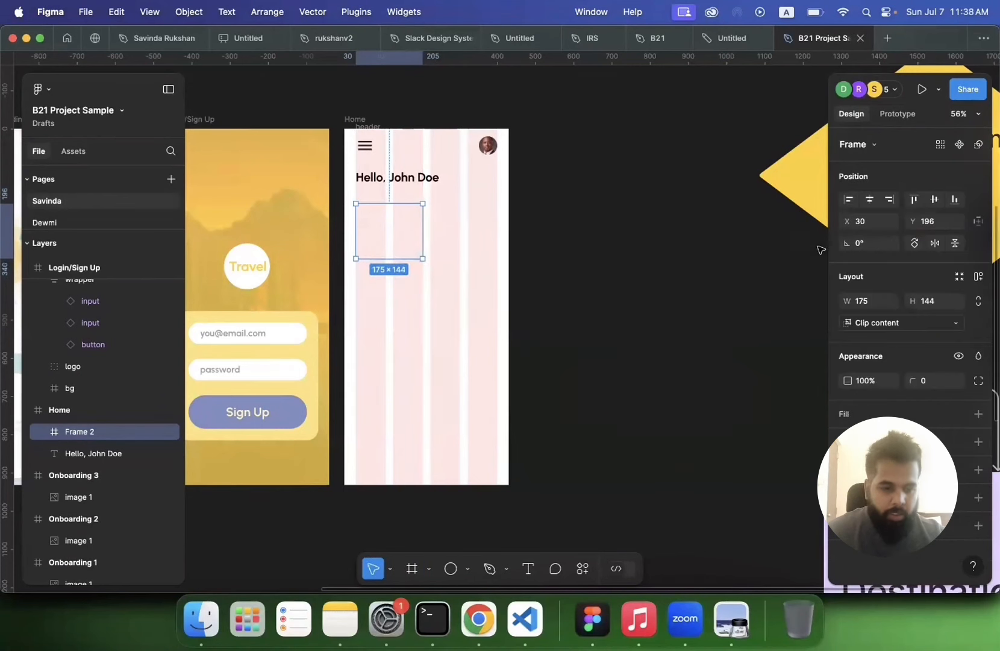
left_click(872, 300)
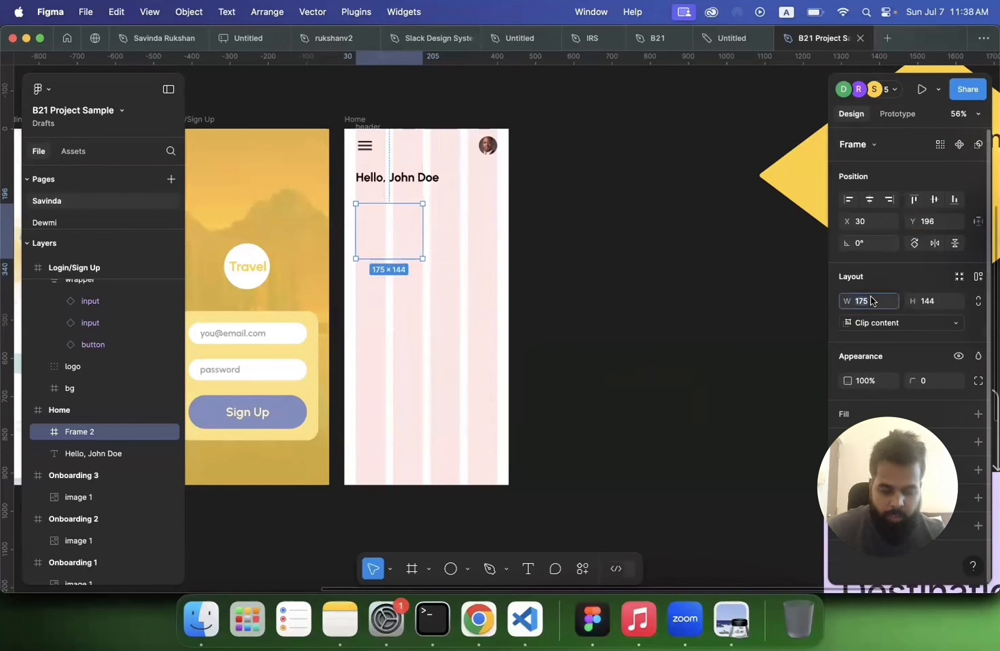
type("175")
key("Tab")
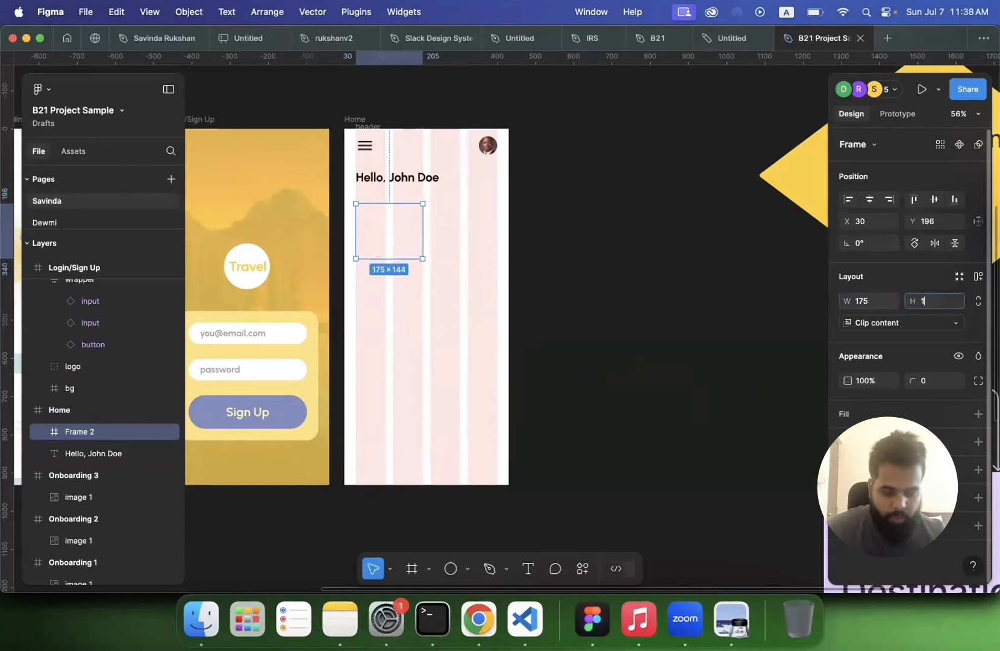
key("Return")
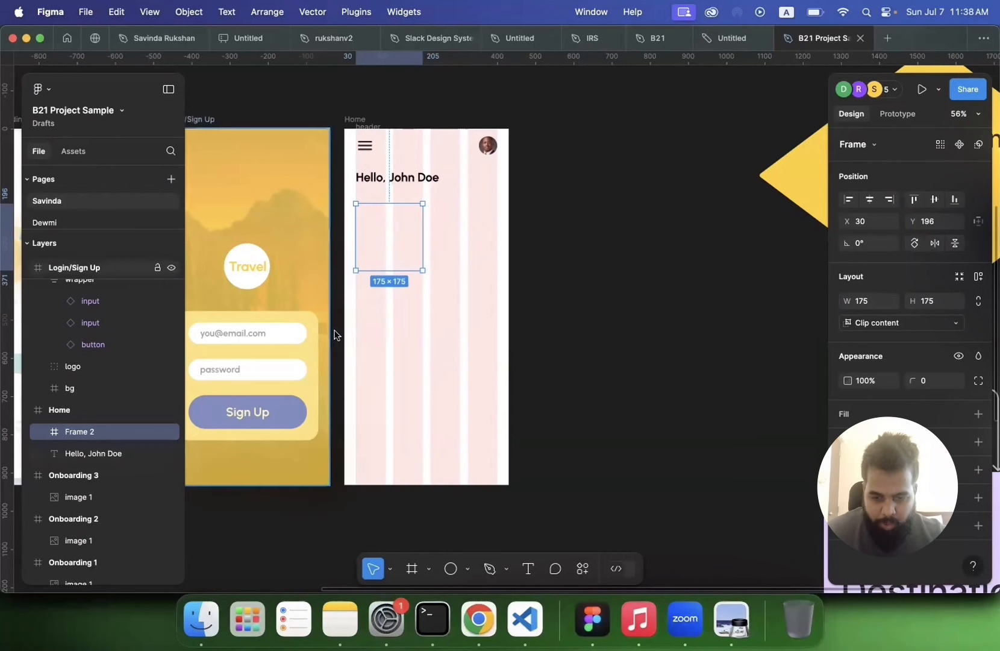
scroll(334, 333, "left", 3)
left_click(315, 360)
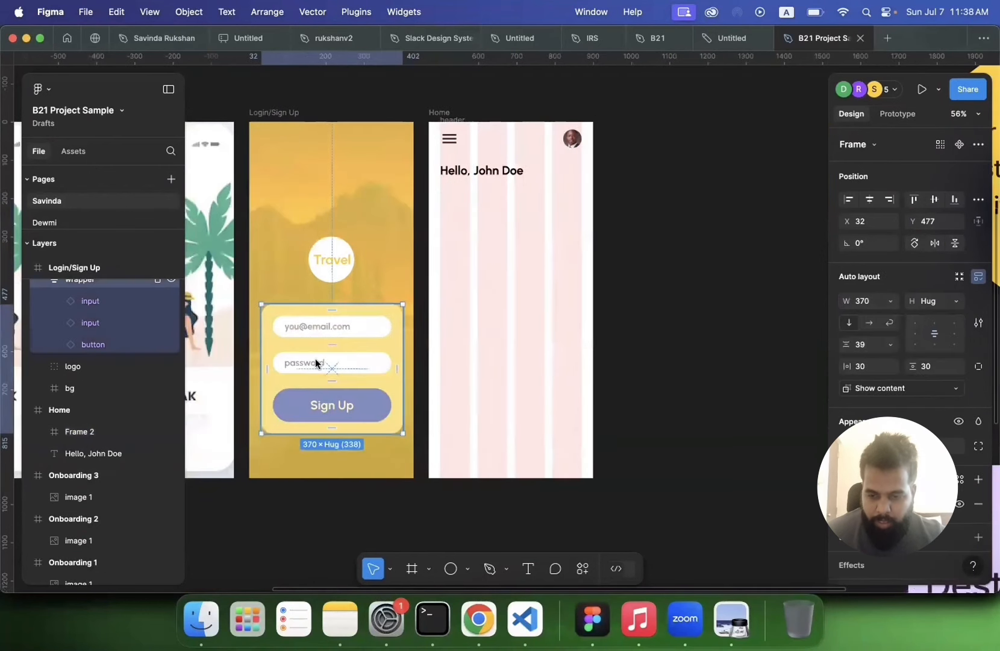
scroll(90, 304, "up", 5)
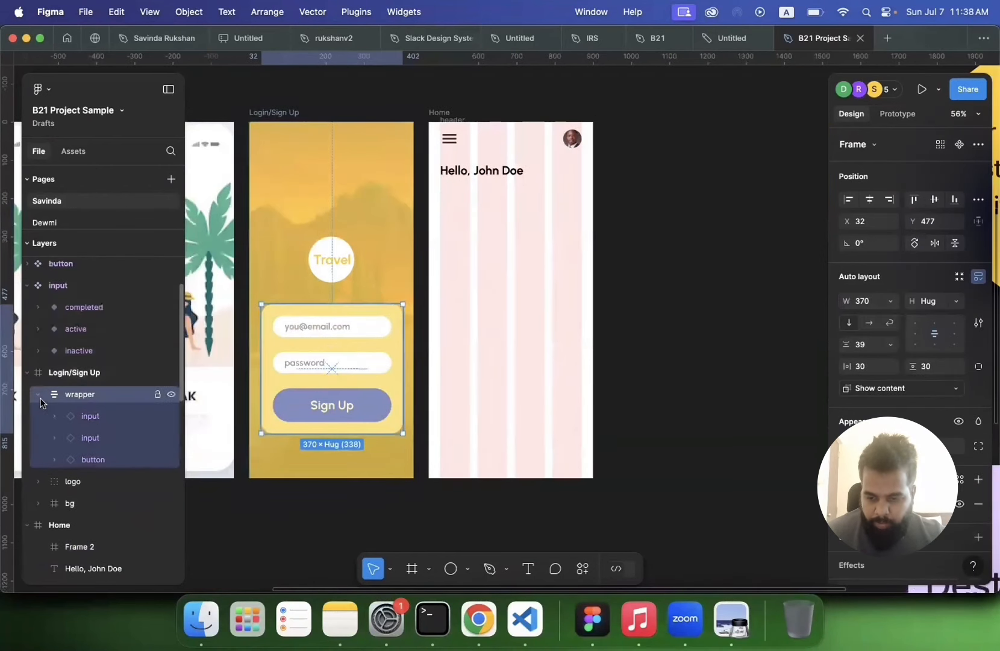
left_click(37, 394)
left_click(76, 437)
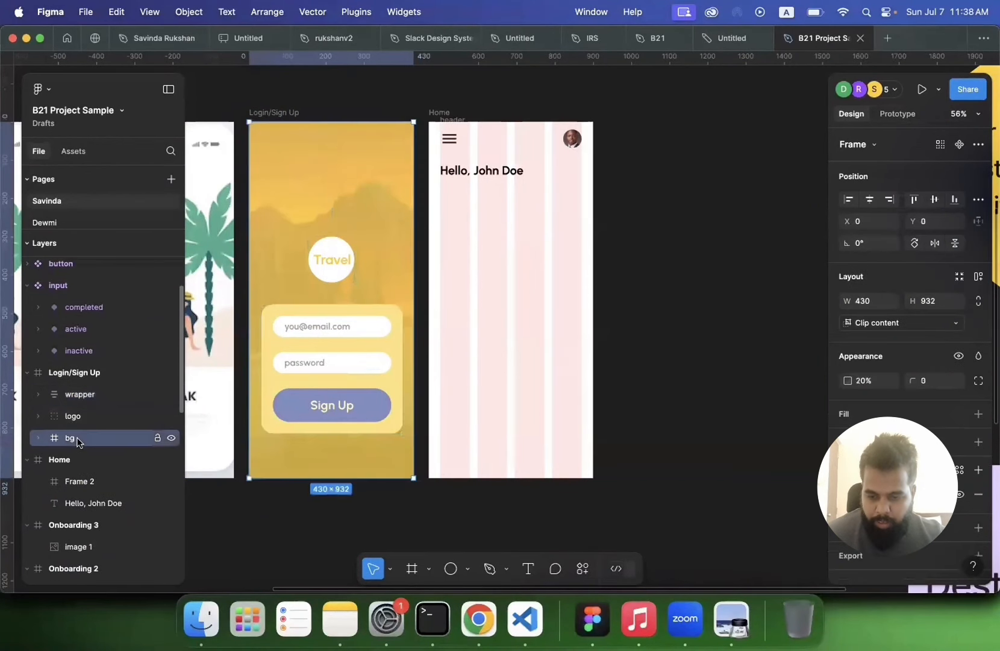
left_click_drag(77, 438, 88, 390)
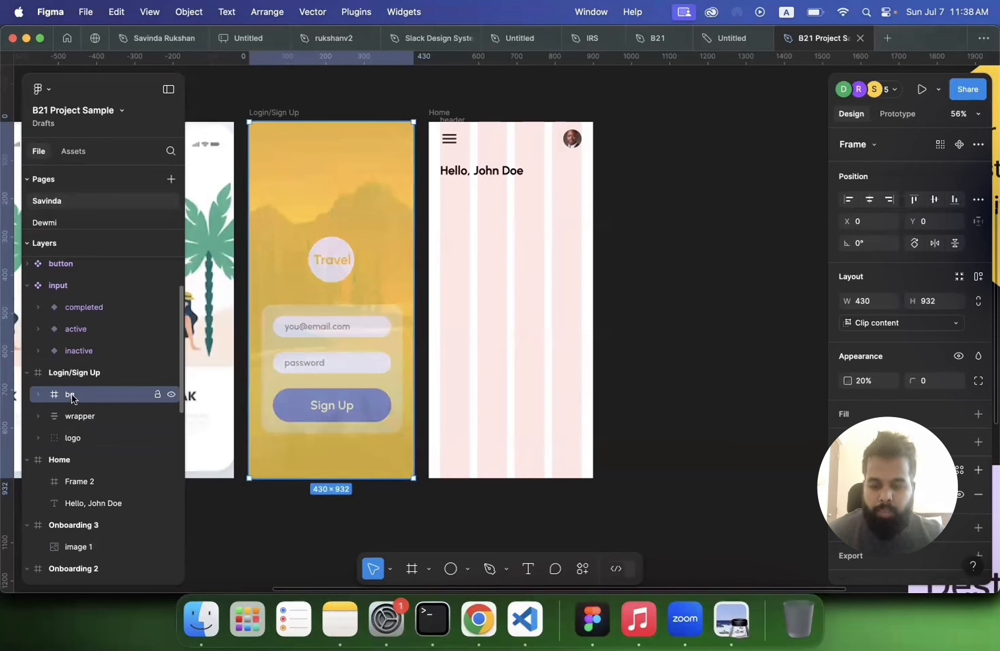
left_click_drag(73, 399, 72, 449)
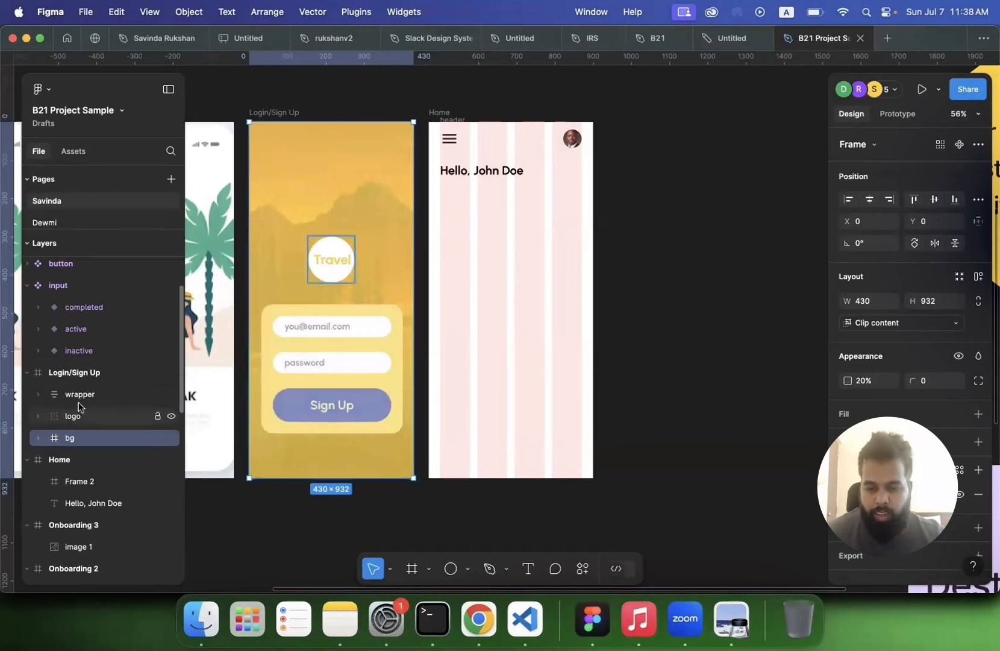
left_click(82, 417)
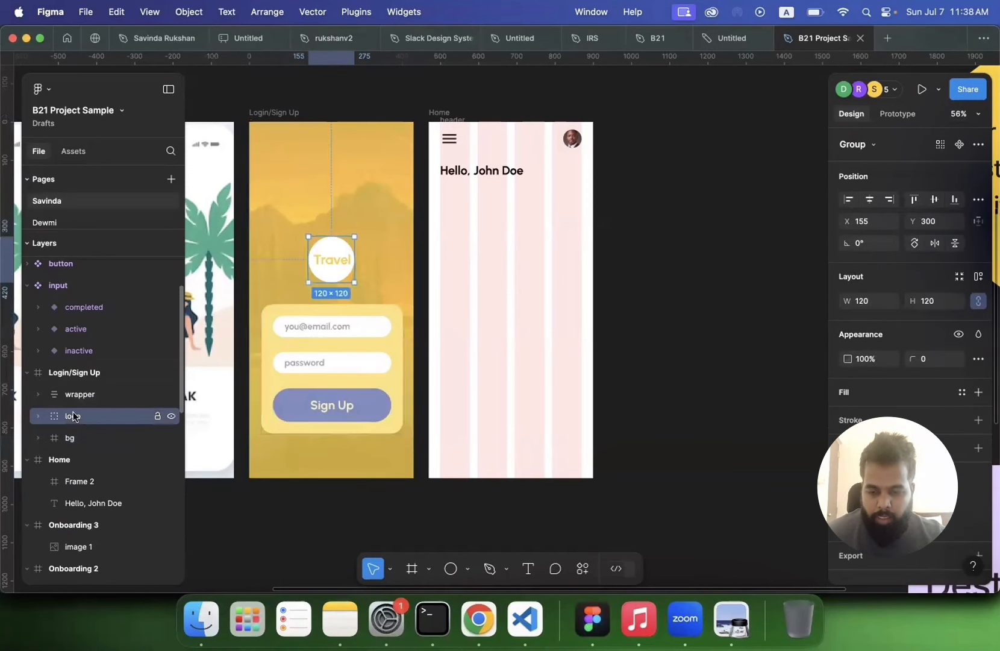
right_click(332, 260)
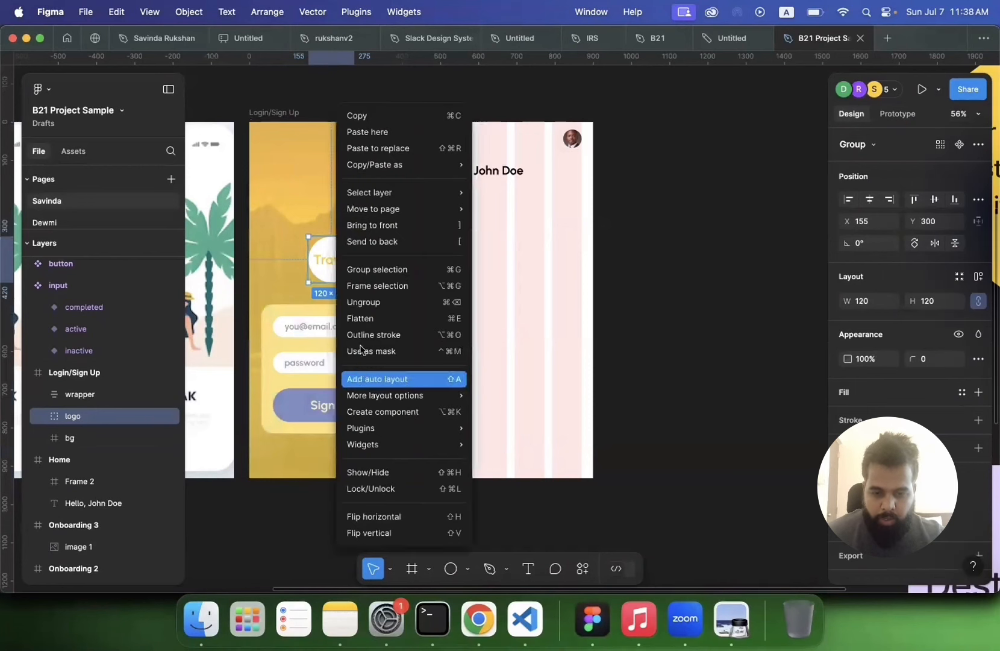
mouse_move(374, 208)
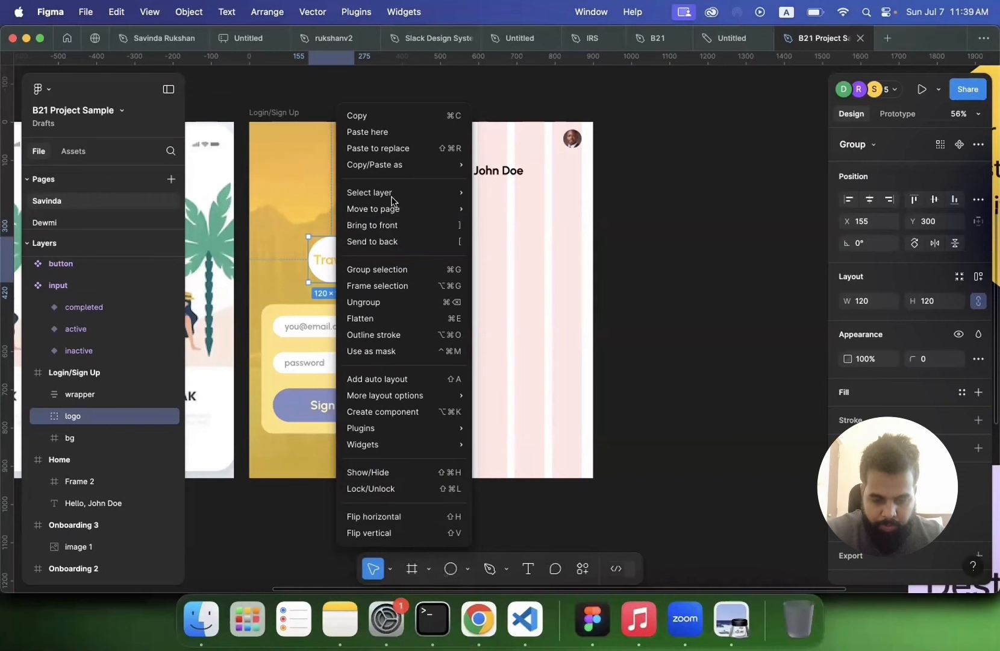
left_click(645, 247)
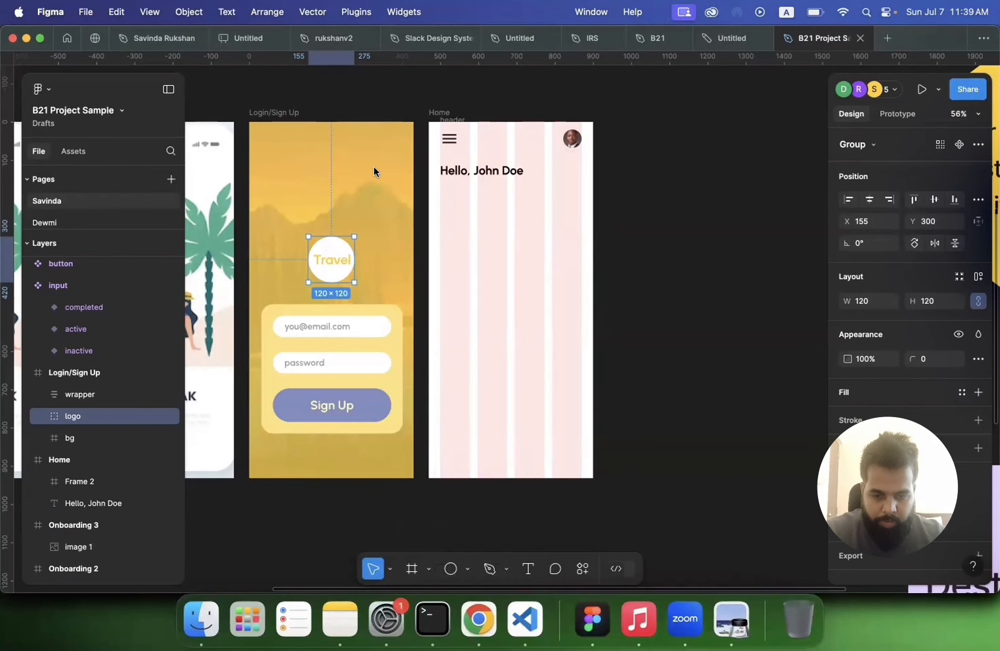
Step: With the new Home frame selected, switch to Chrome and search Google Images for "landscape"
left_click(655, 267)
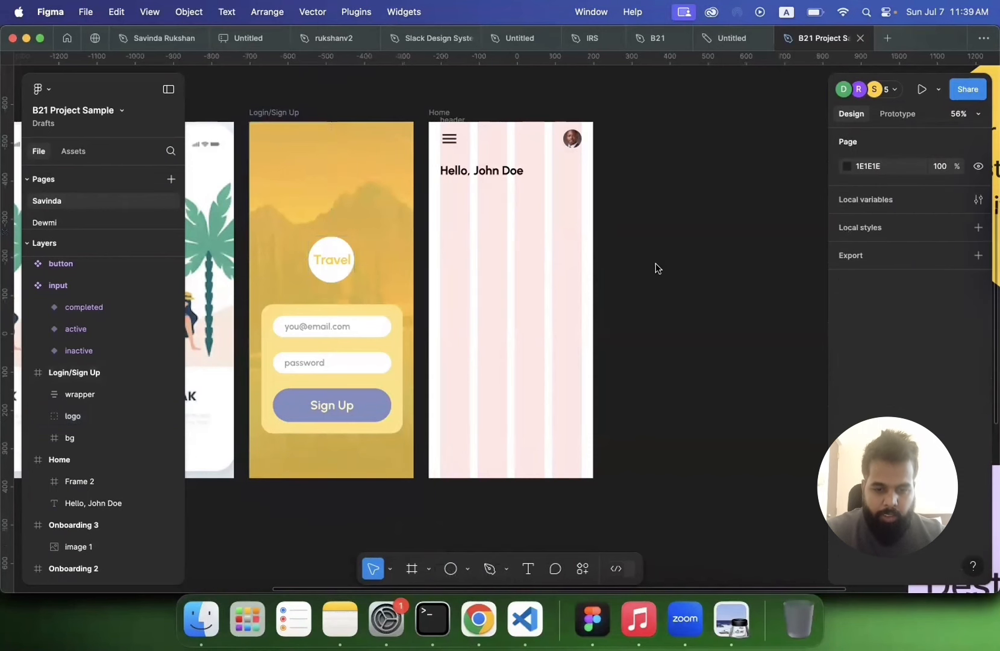
left_click(479, 253)
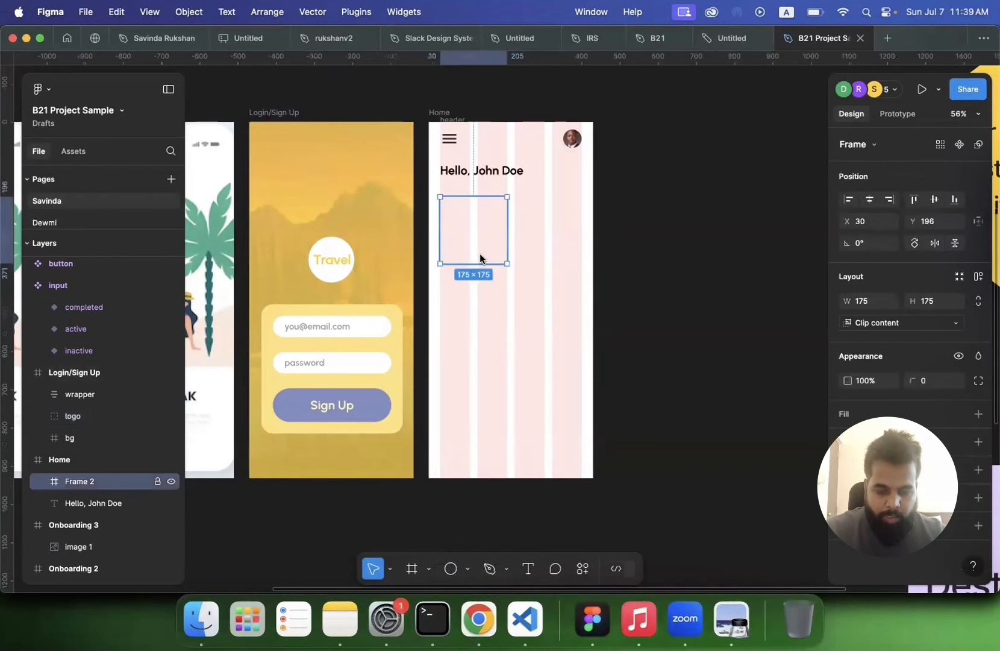
left_click(474, 605)
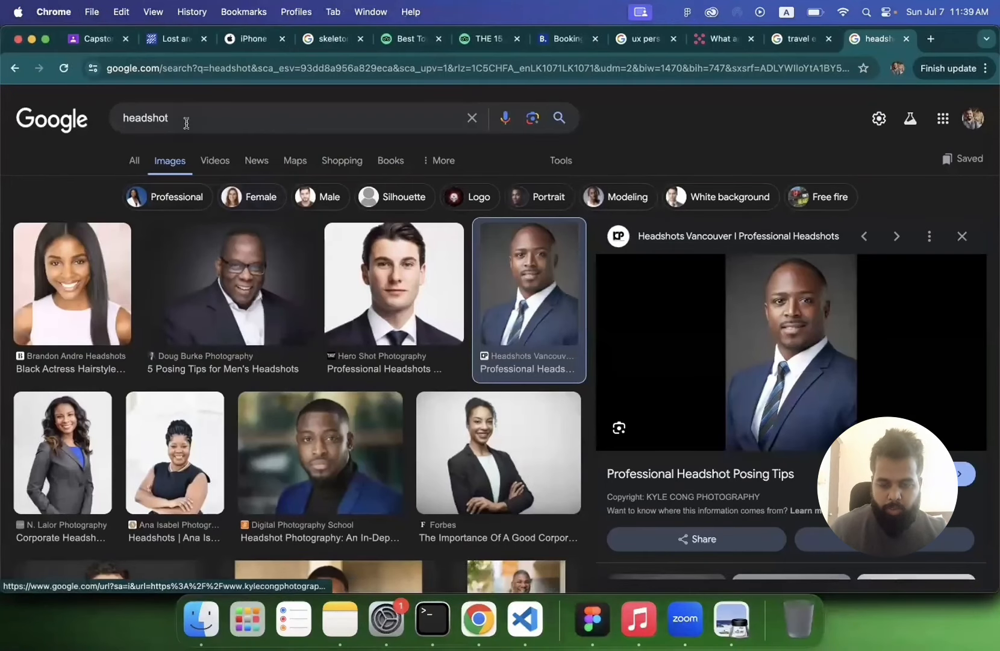
double_click(186, 123)
type("land")
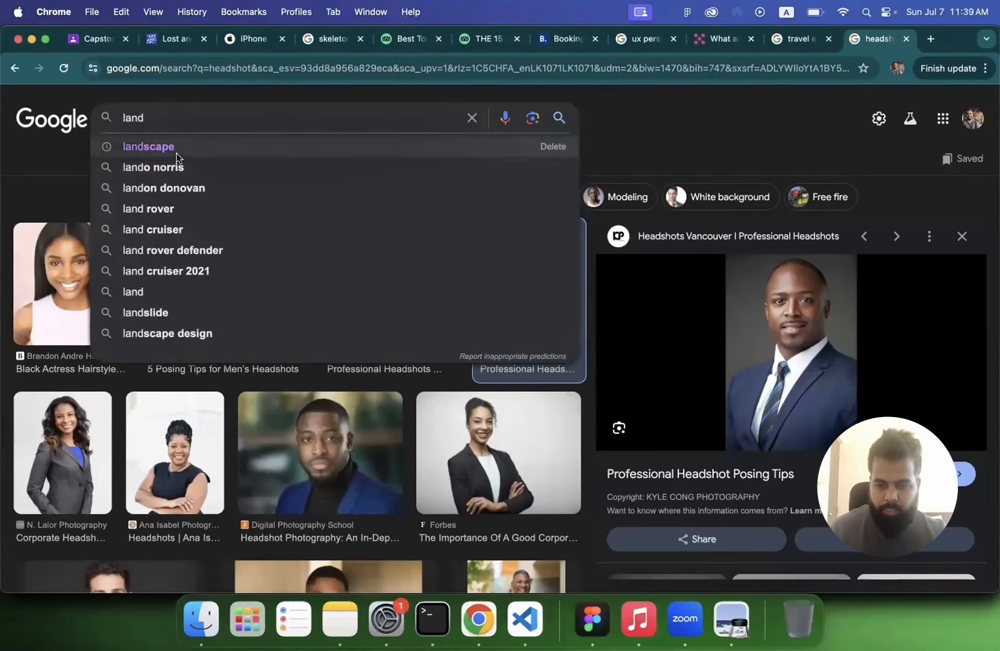
left_click(176, 154)
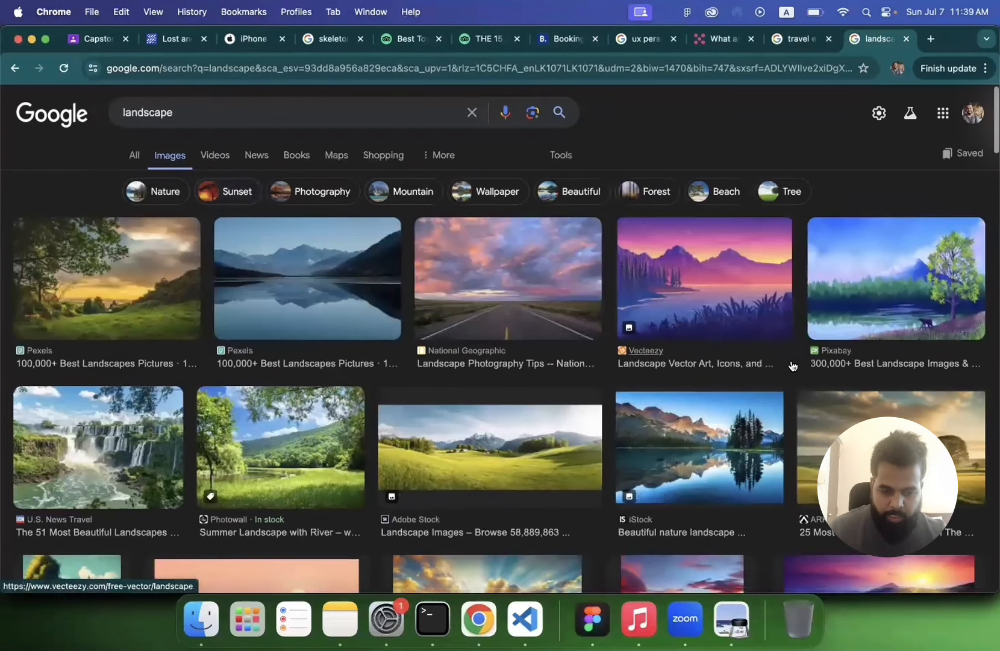
Step: Browse the landscape results and copy the photo of a road under pink clouds
scroll(793, 365, "down", 10)
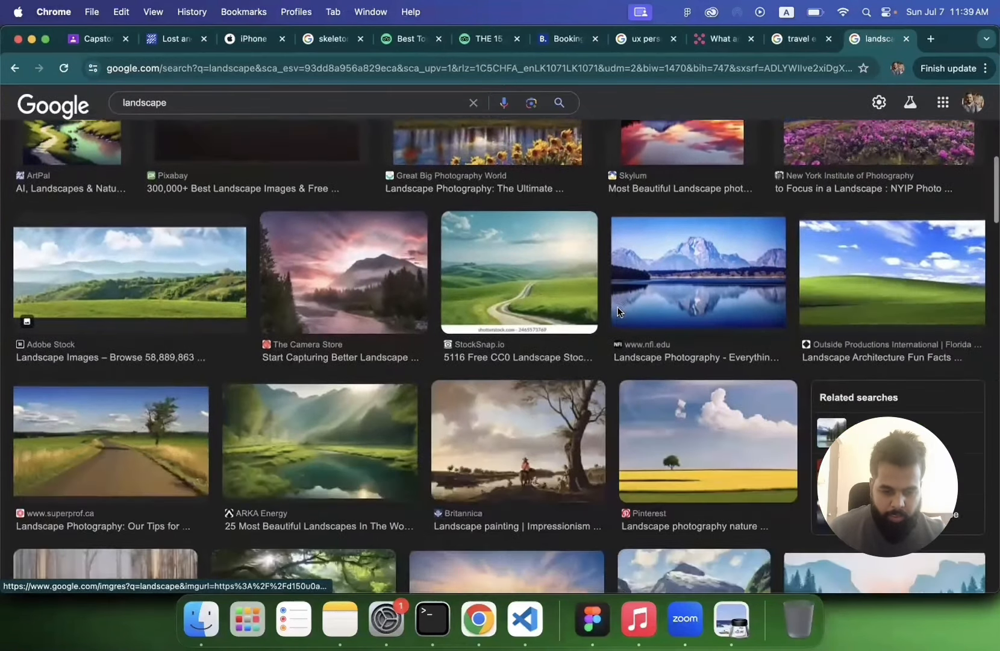
scroll(618, 306, "down", 2)
scroll(297, 323, "up", 3)
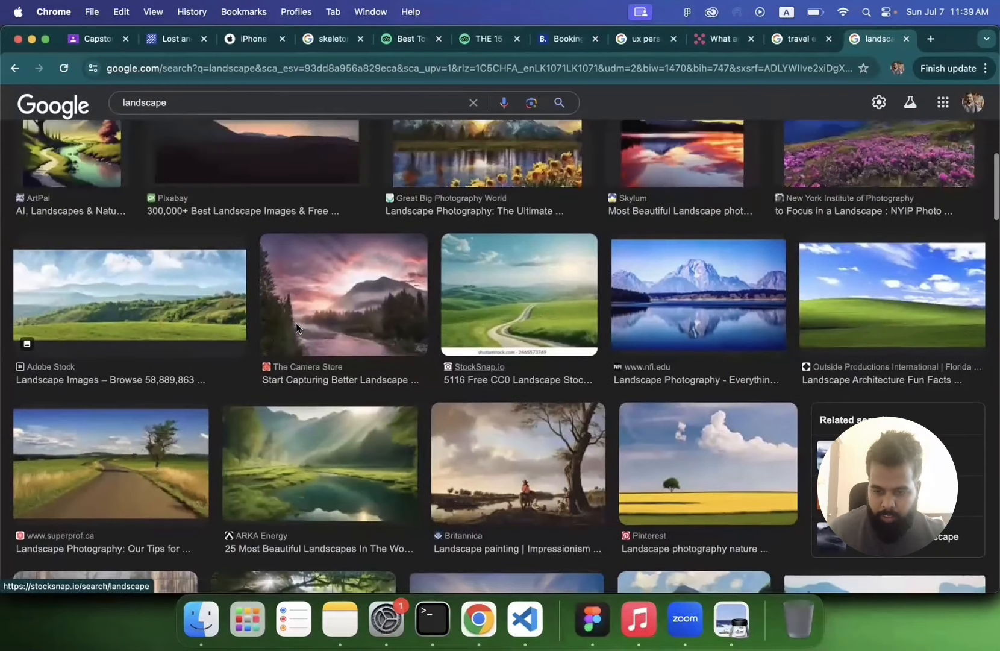
scroll(296, 322, "up", 10)
left_click(102, 268)
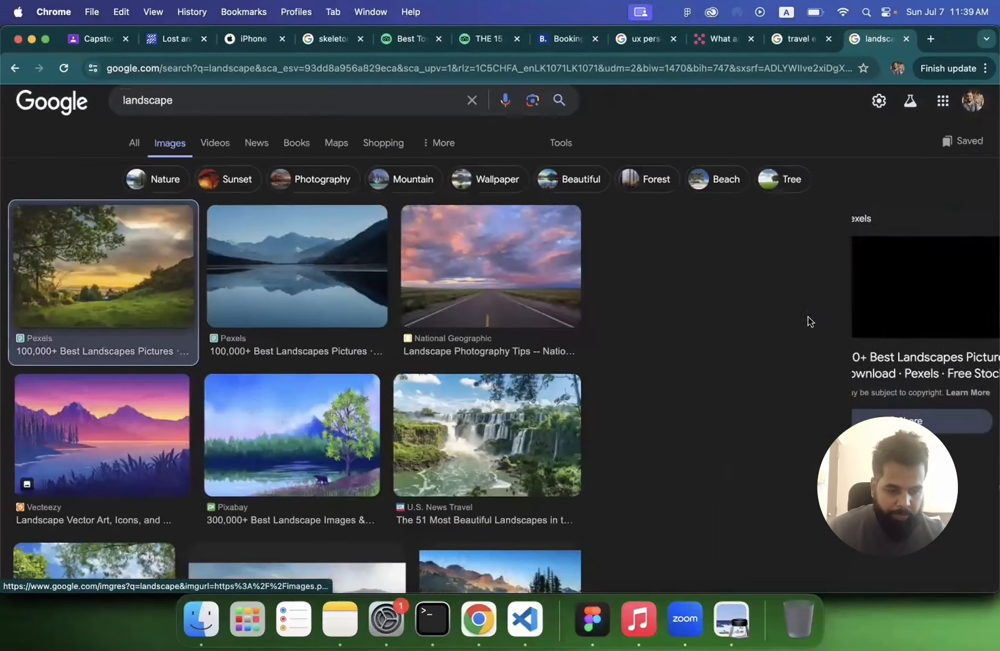
right_click(811, 316)
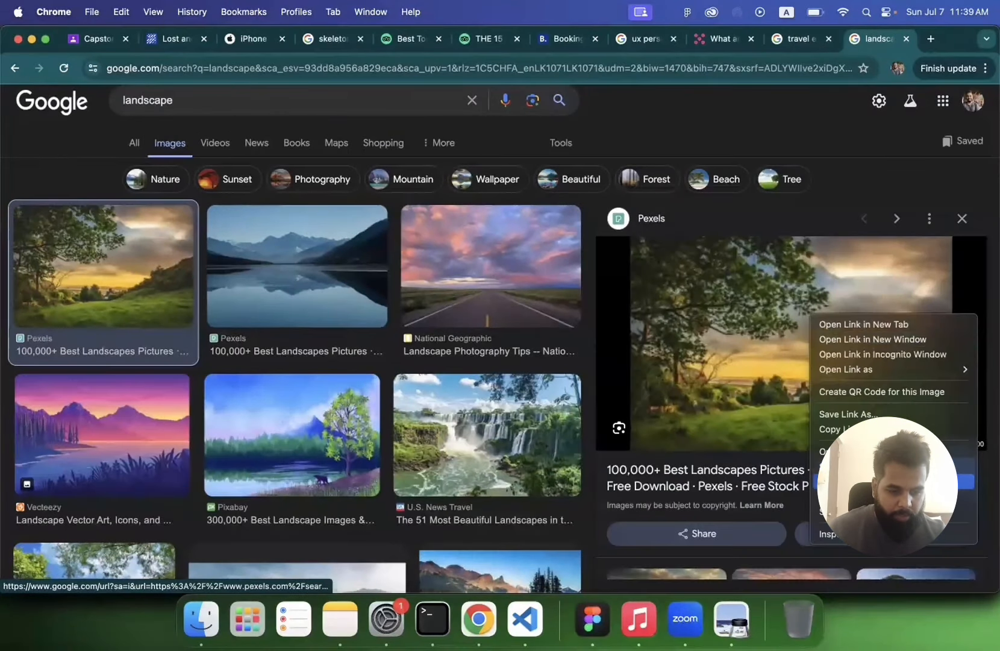
left_click(859, 162)
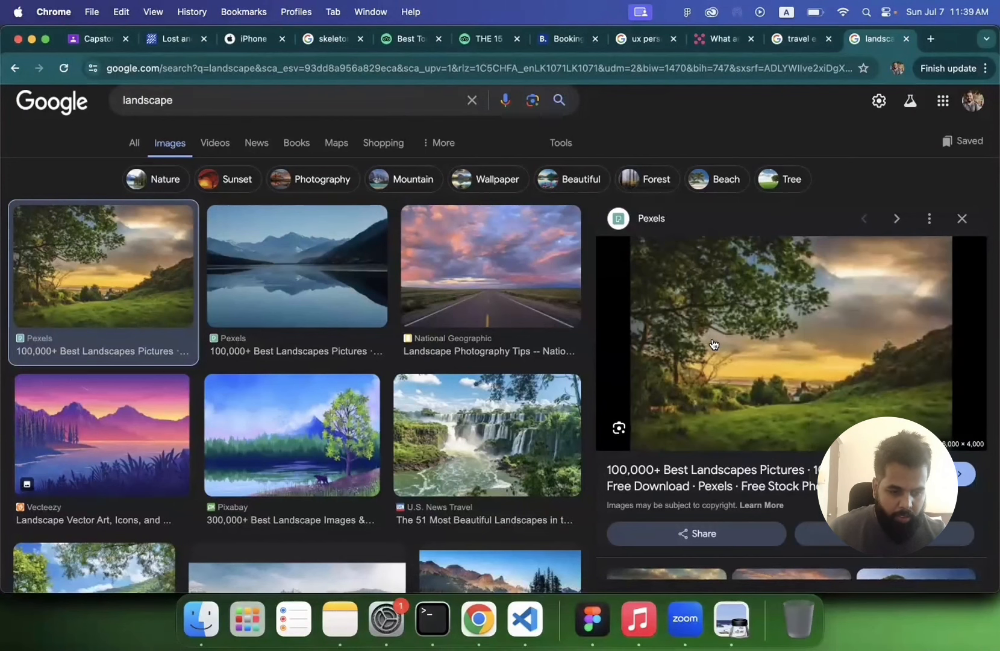
scroll(693, 332, "down", 3)
scroll(693, 333, "up", 3)
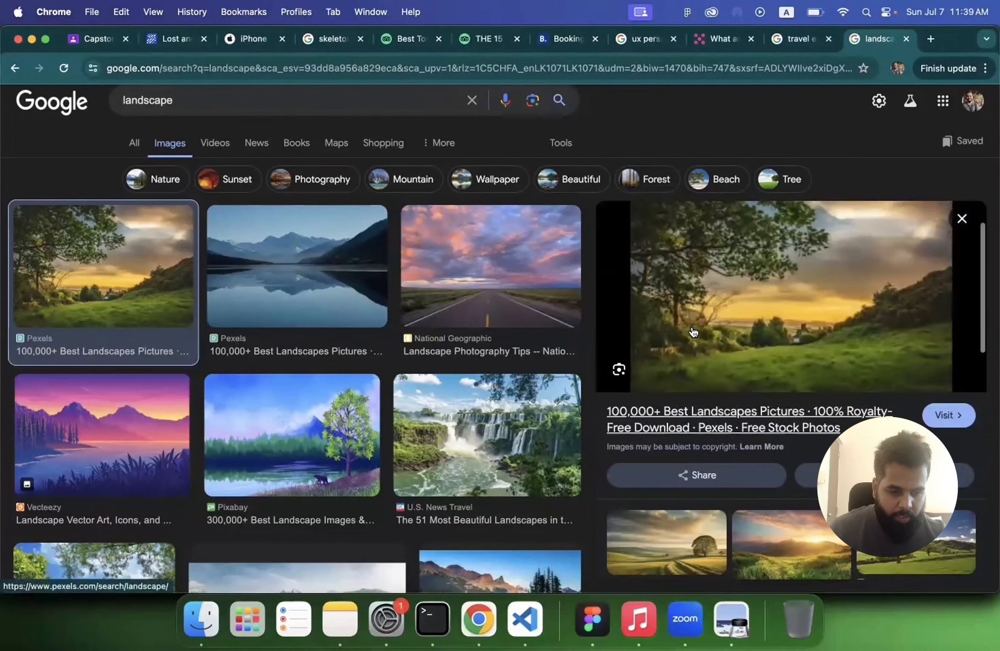
left_click(291, 260)
left_click(459, 276)
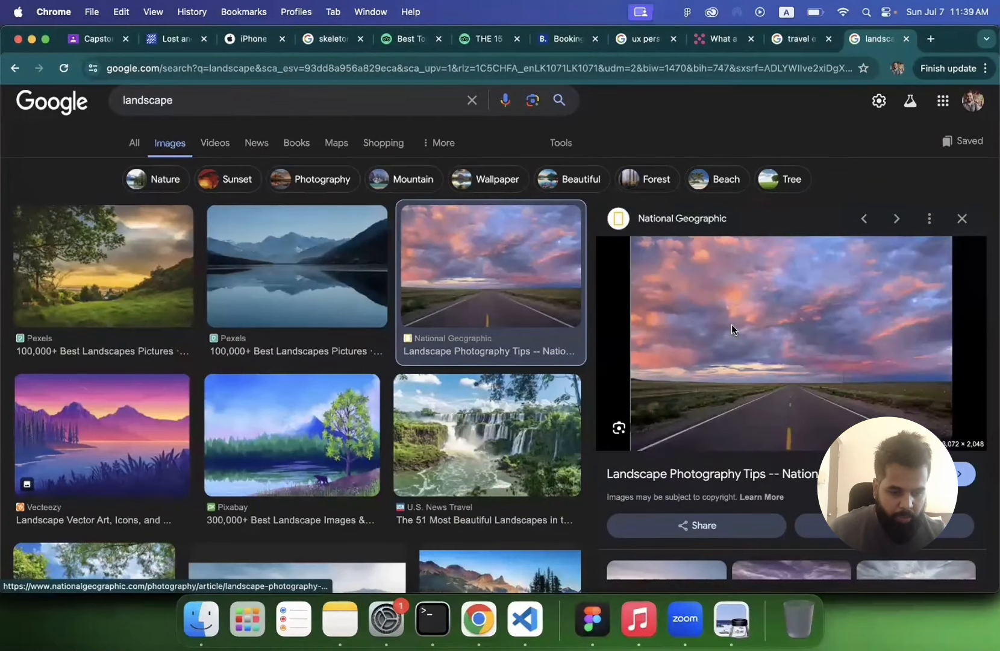
right_click(733, 325)
left_click(768, 491)
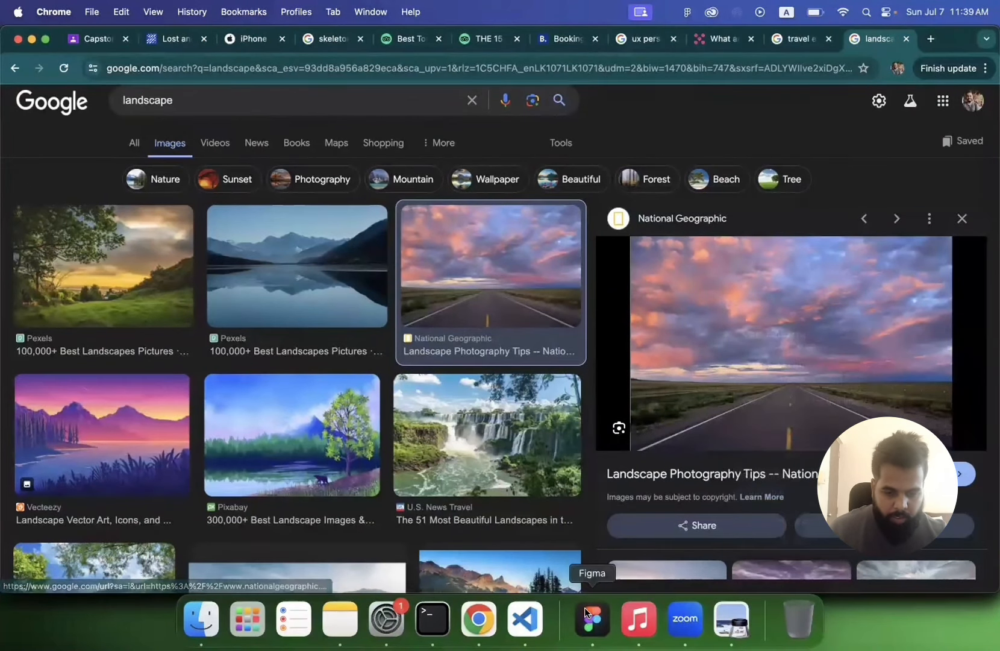
Step: Paste the copied road photo into the new Home card frame and scale it down to about 330 × 220 so it fills the card
left_click(585, 613)
key("super+v")
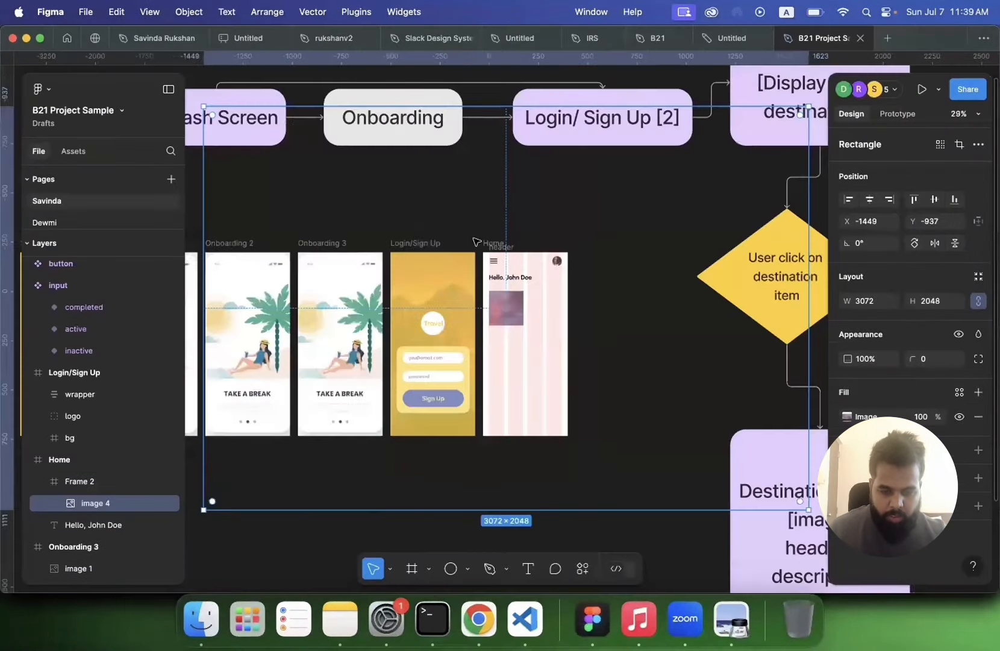
scroll(476, 241, "down", 5)
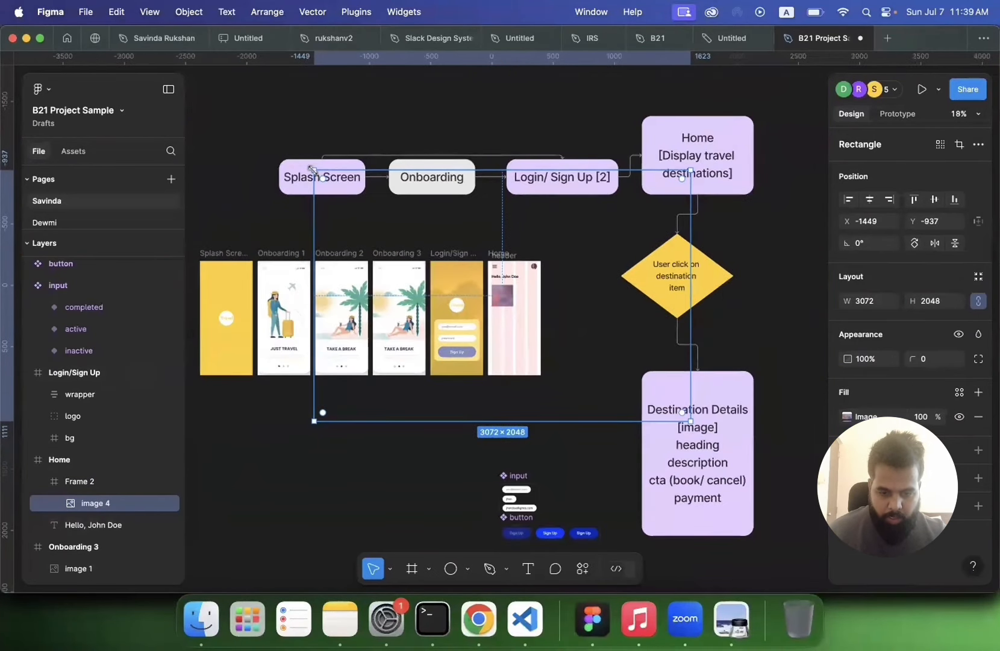
left_click_drag(314, 170, 489, 276)
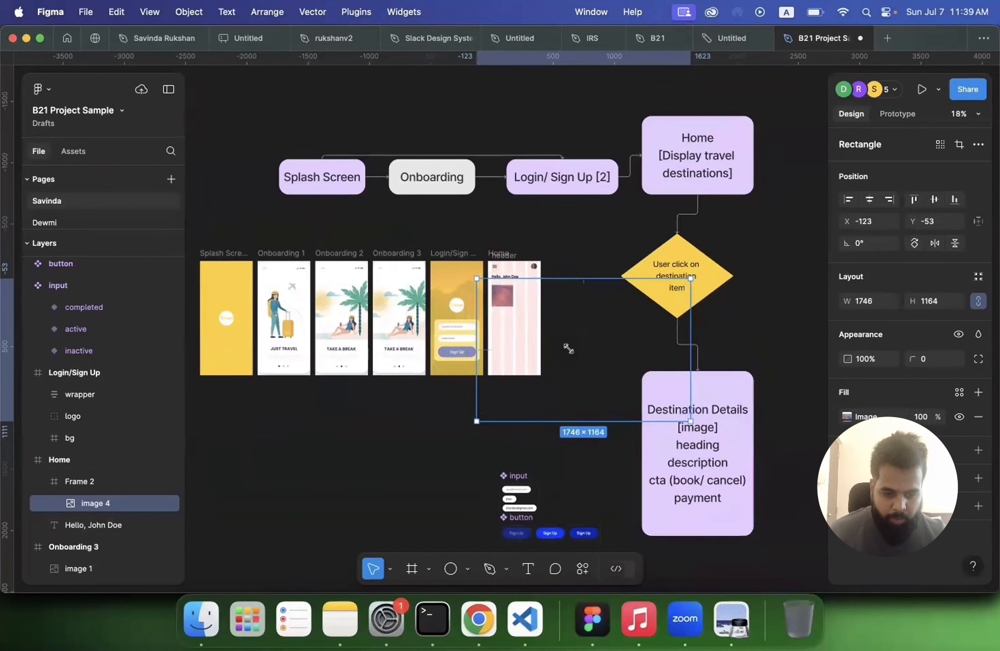
left_click_drag(568, 348, 486, 311)
scroll(486, 311, "up", 4)
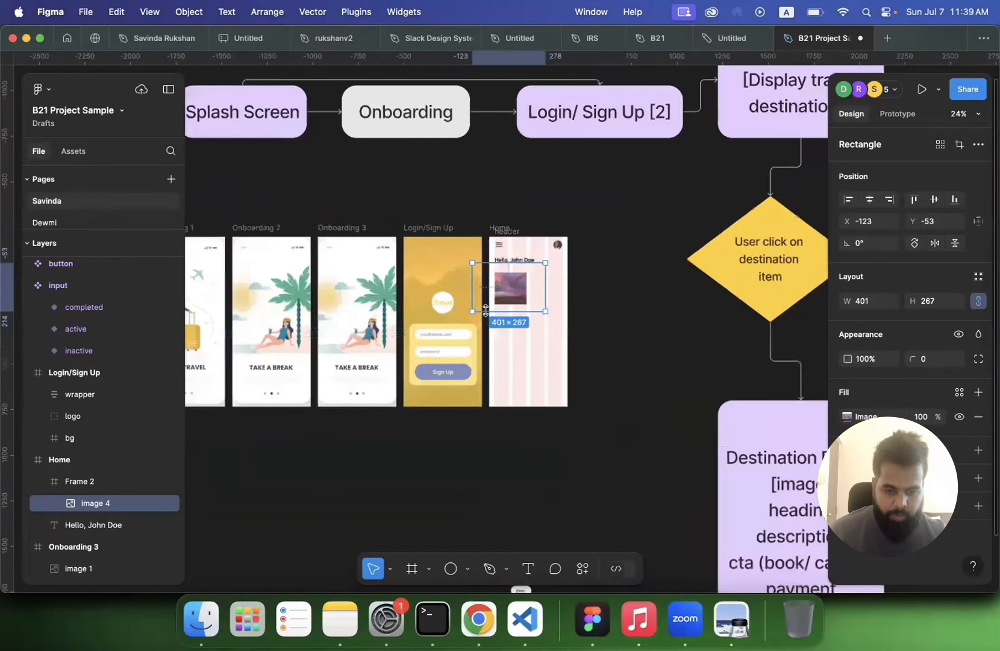
scroll(486, 311, "up", 6)
scroll(325, 315, "right", 3)
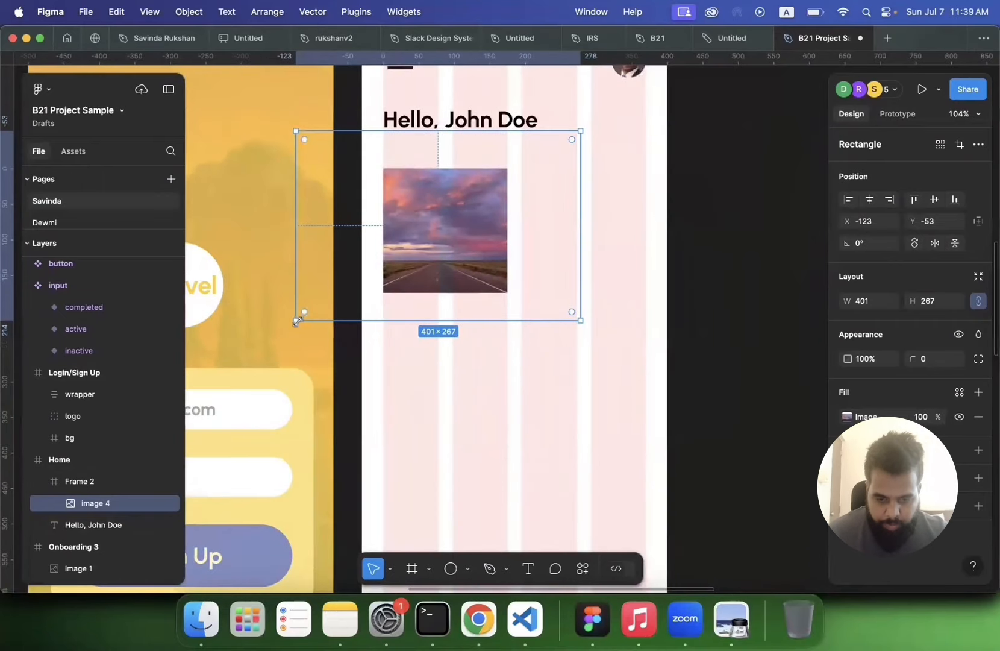
left_click_drag(297, 320, 316, 307)
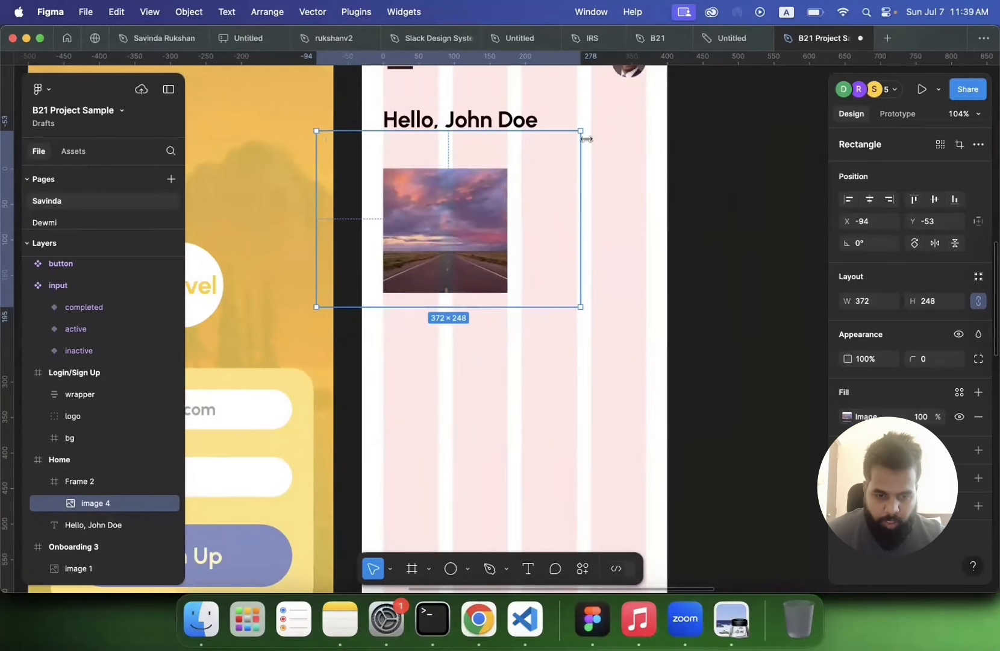
left_click_drag(569, 142, 549, 160)
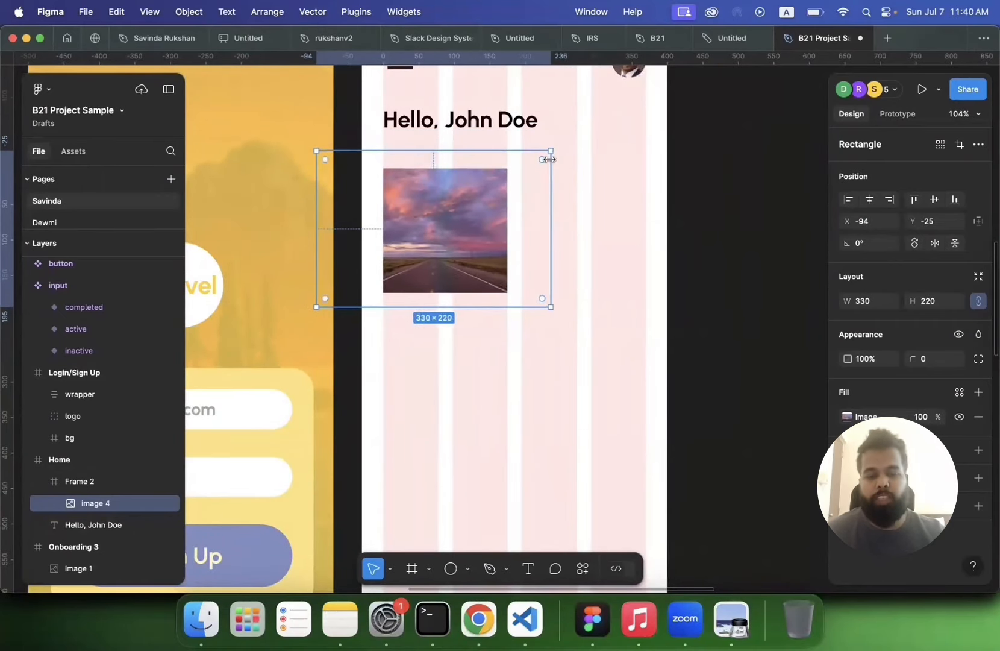
key("shift+Right")
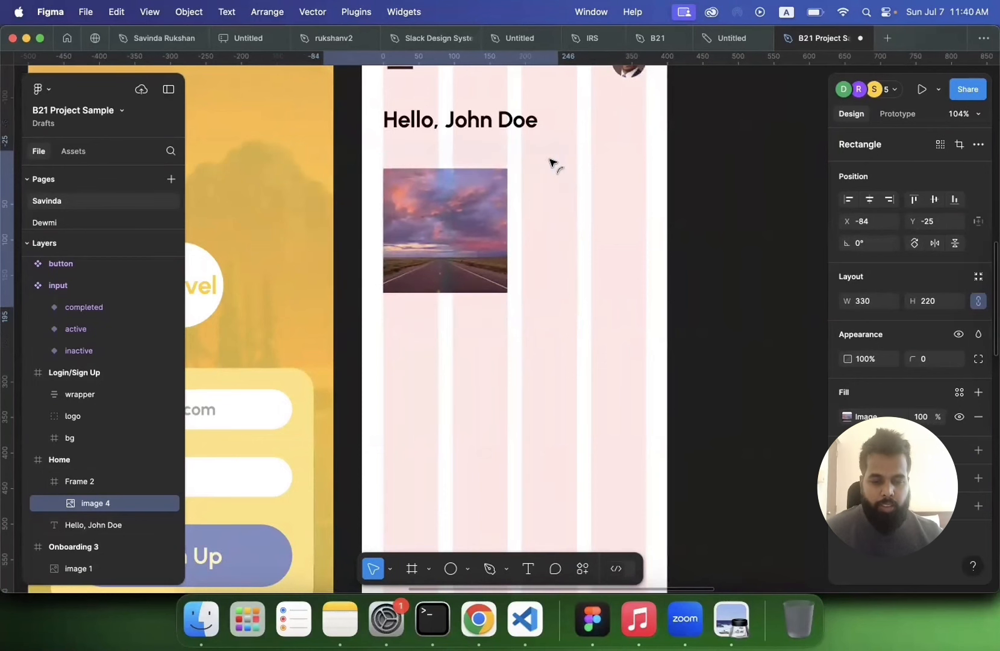
left_click(731, 334)
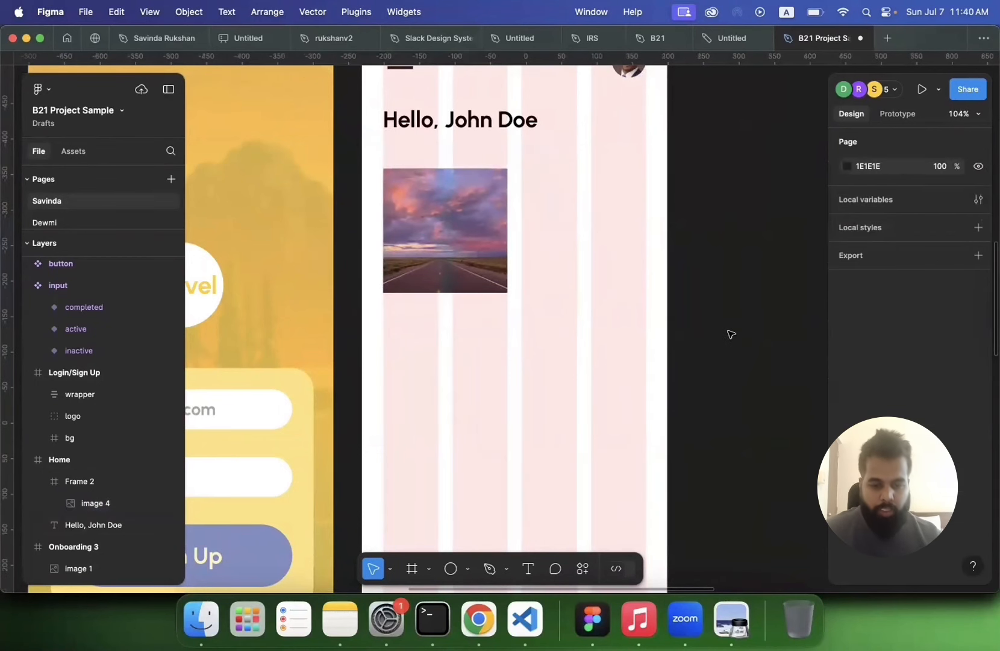
Step: Duplicate the greeting text and move the copy just below the image card on the Home screen
key("shift+1")
left_click(542, 271)
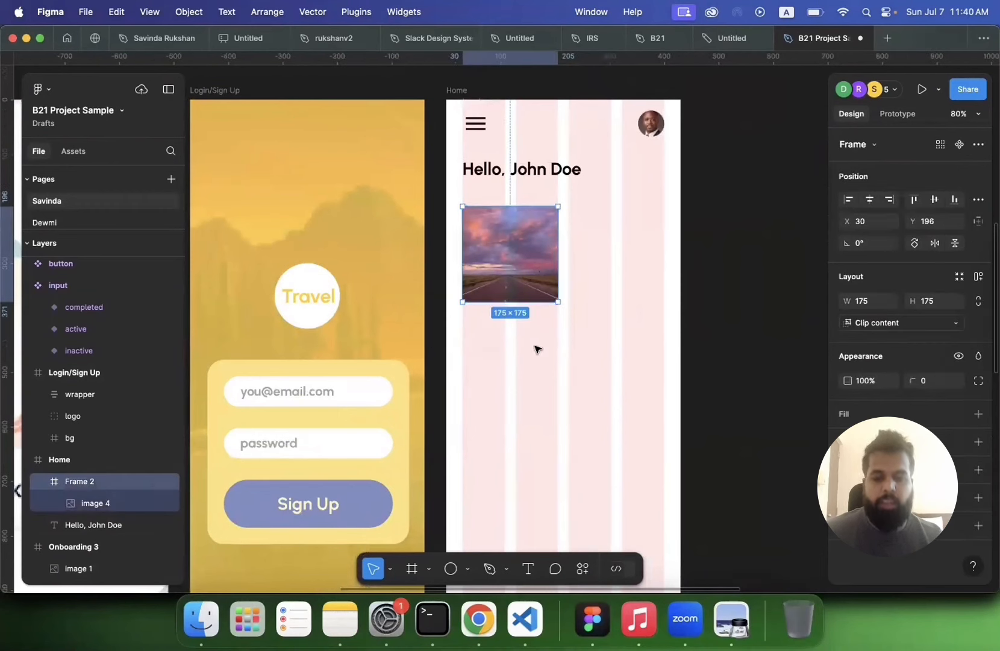
left_click(720, 347)
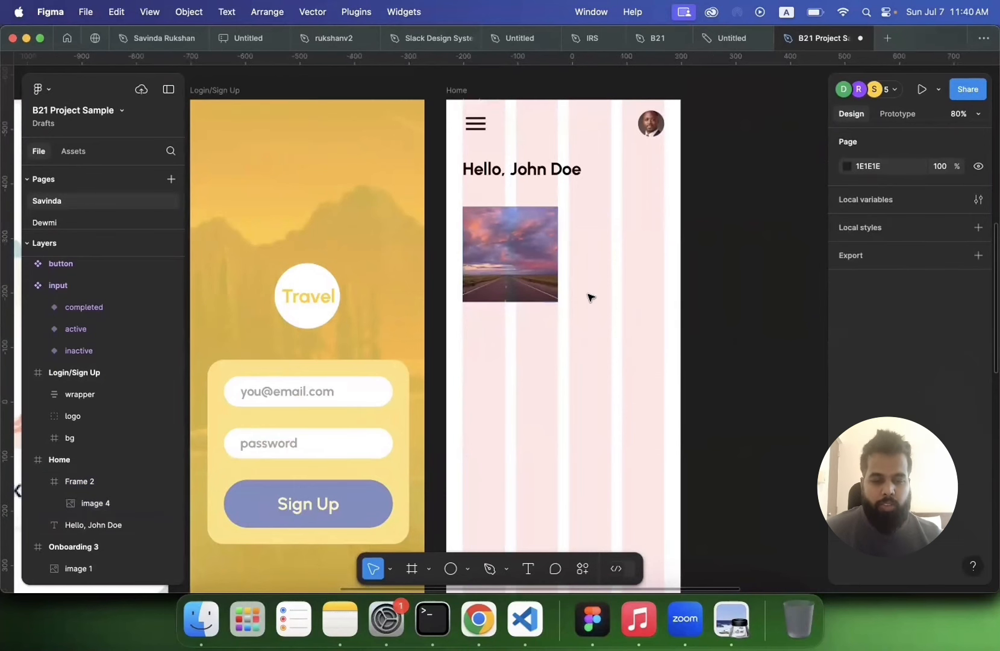
left_click(542, 276)
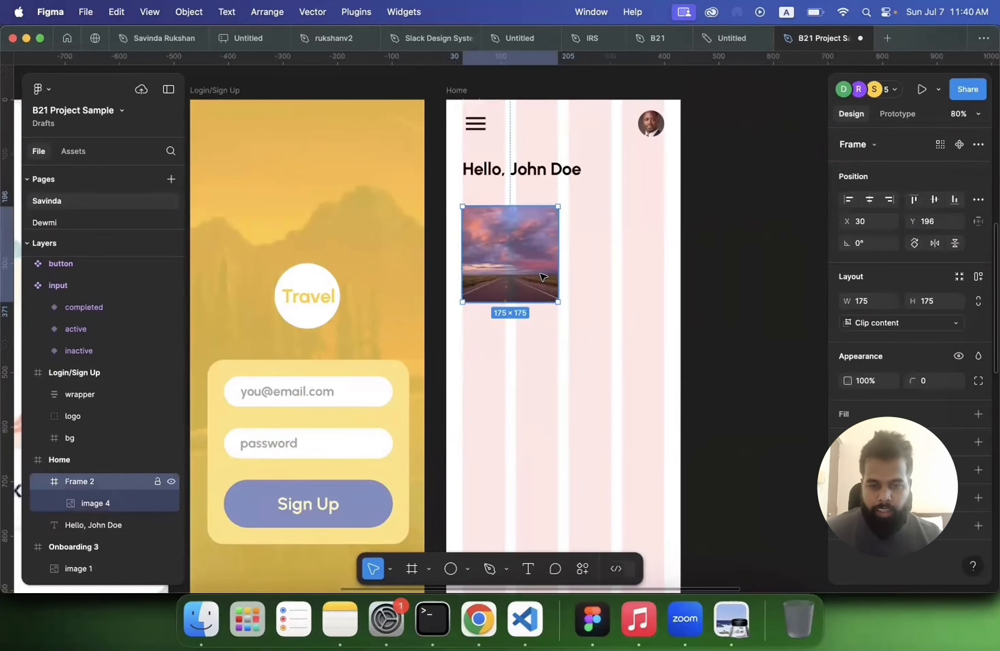
scroll(542, 276, "up", 5)
left_click(476, 135)
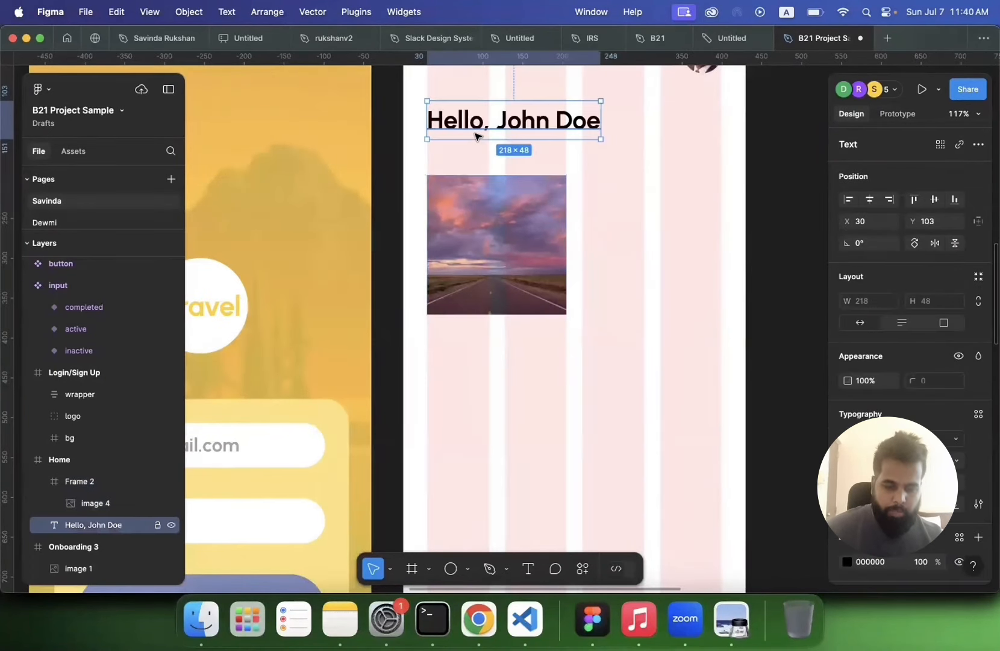
key("super+d")
left_click_drag(470, 131, 459, 343)
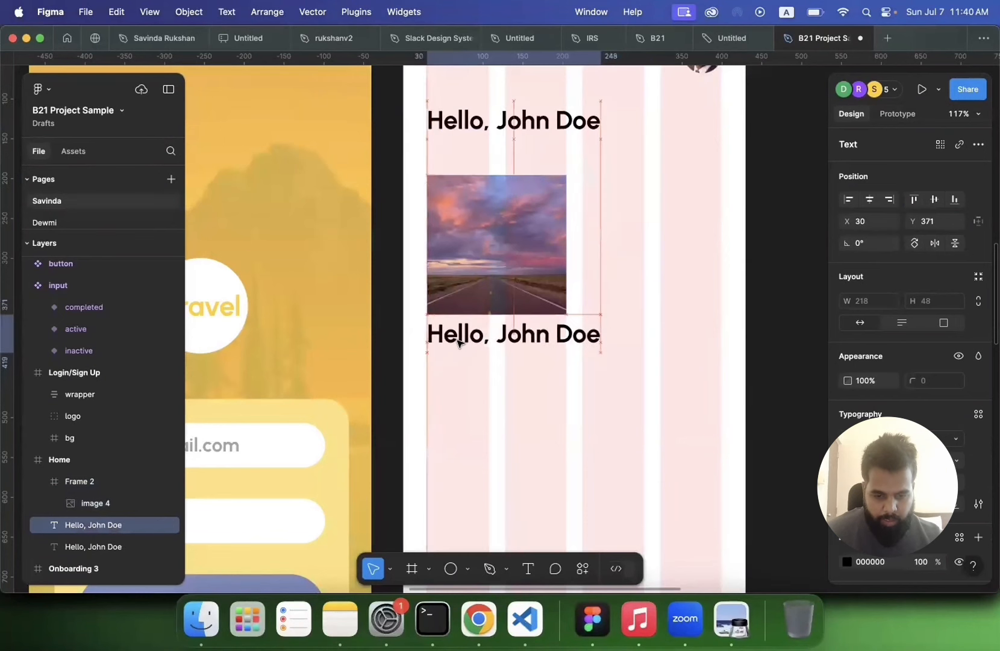
Step: Set the duplicated text's font size to 16 and select its words for replacing with a card caption
double_click(494, 342)
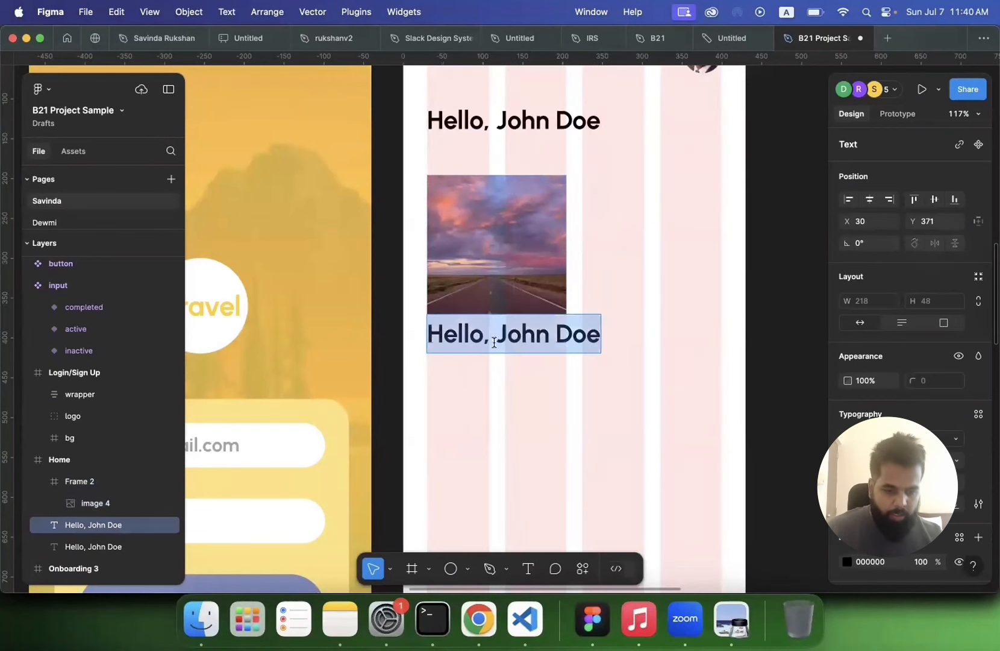
left_click(957, 465)
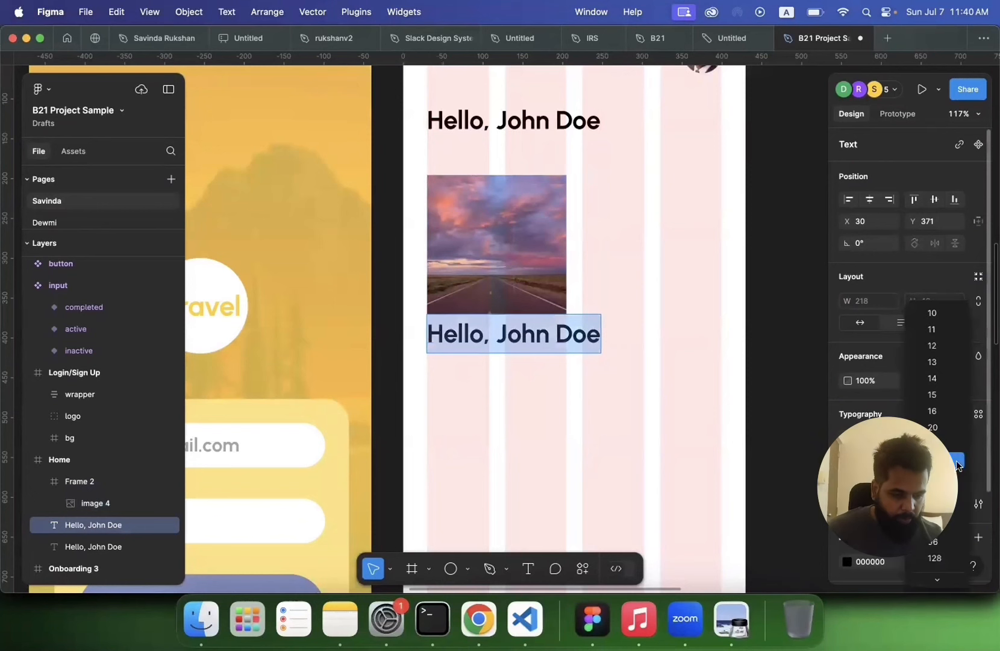
left_click(935, 411)
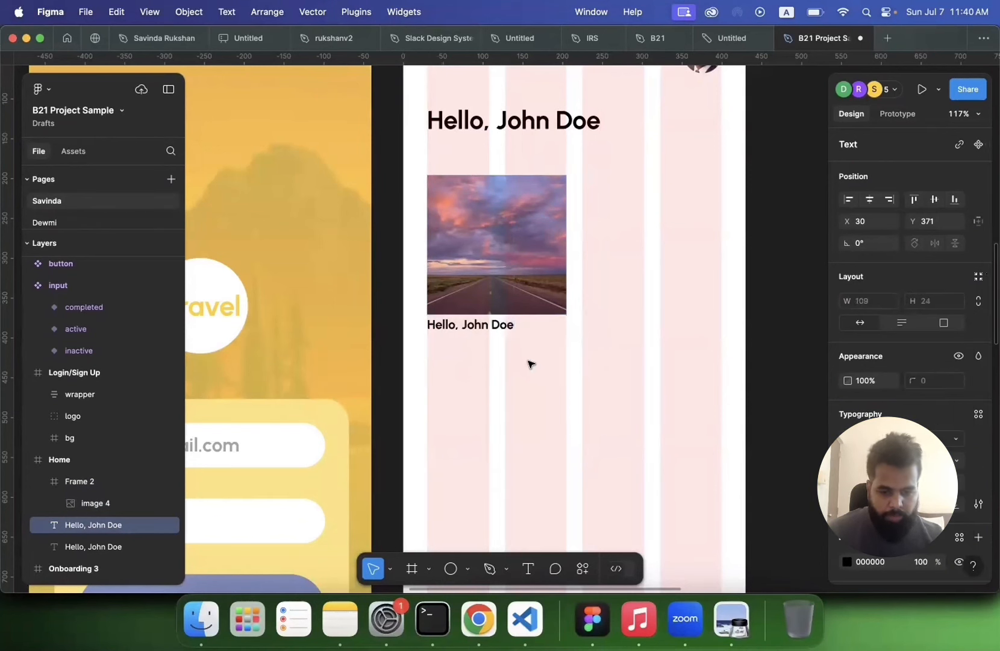
double_click(486, 325)
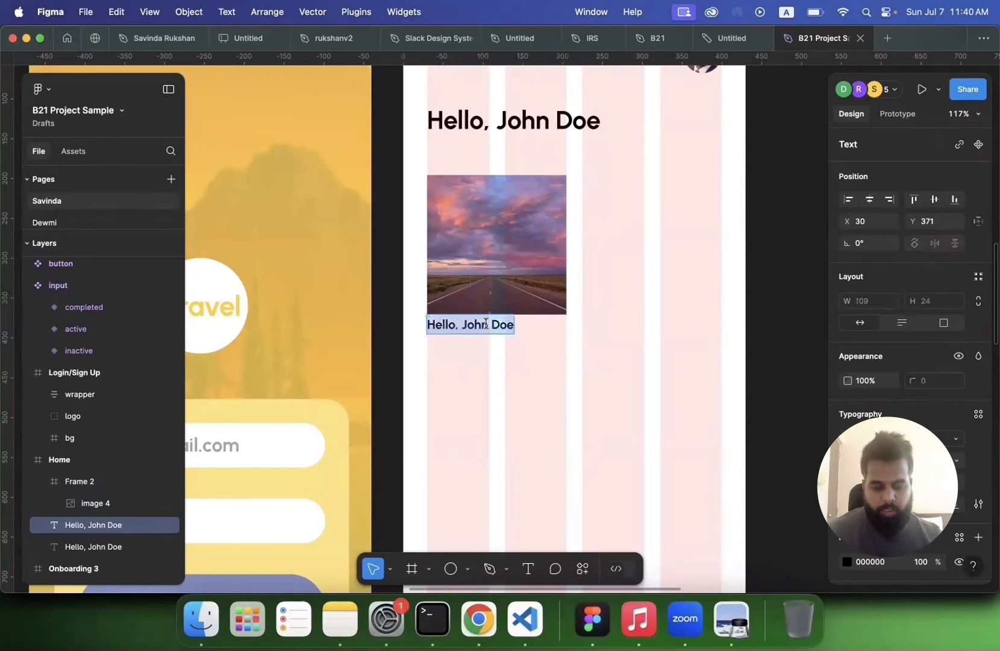
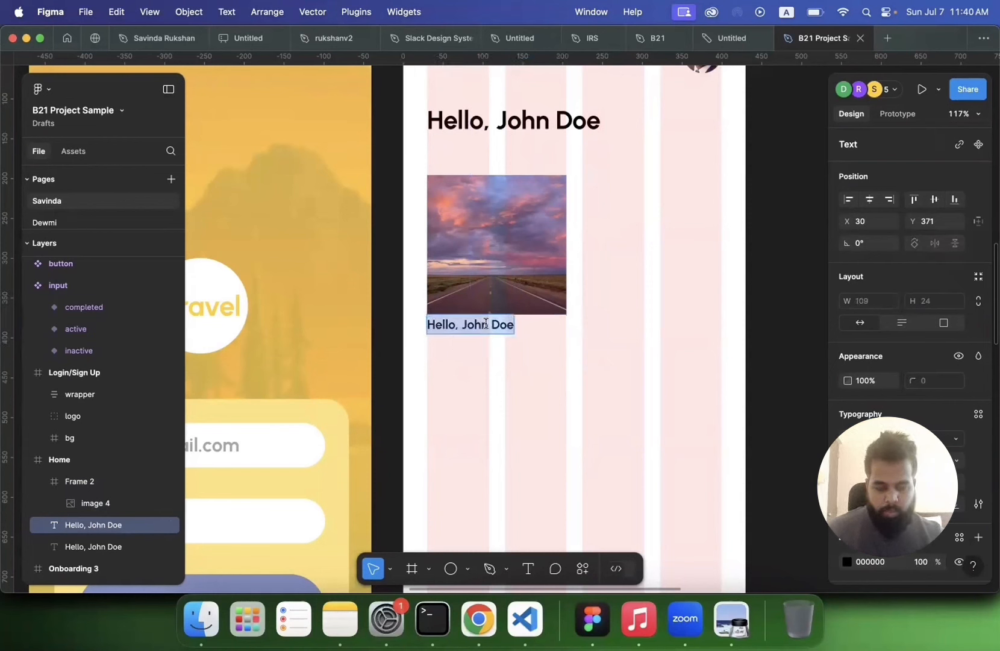
Step: Browse Tripadvisor's top attractions and copy the Statue of Liberty photo
left_click(478, 616)
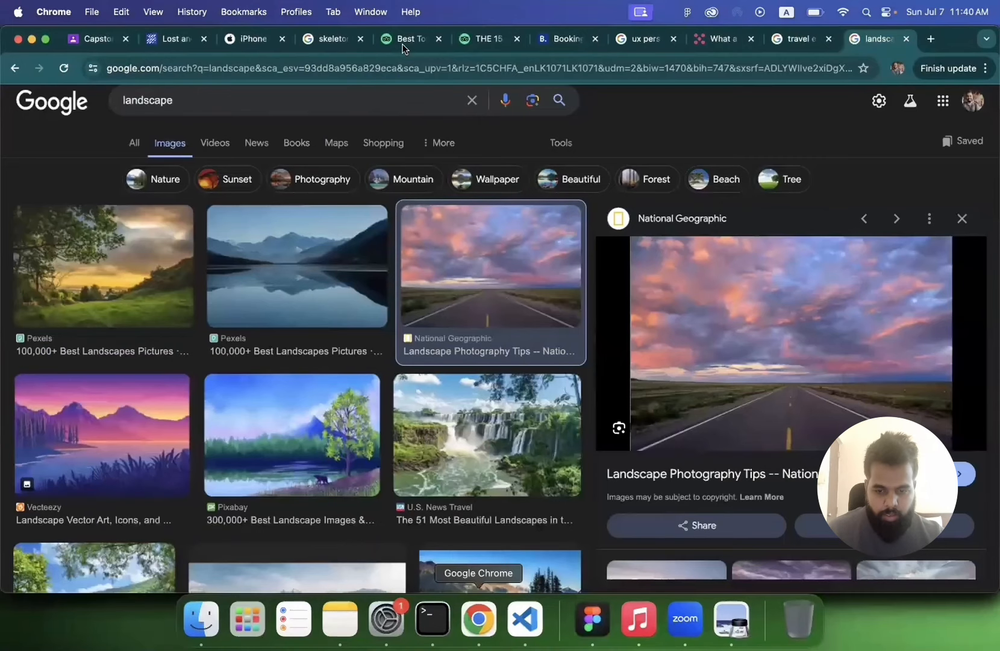
left_click(404, 39)
scroll(405, 97, "up", 10)
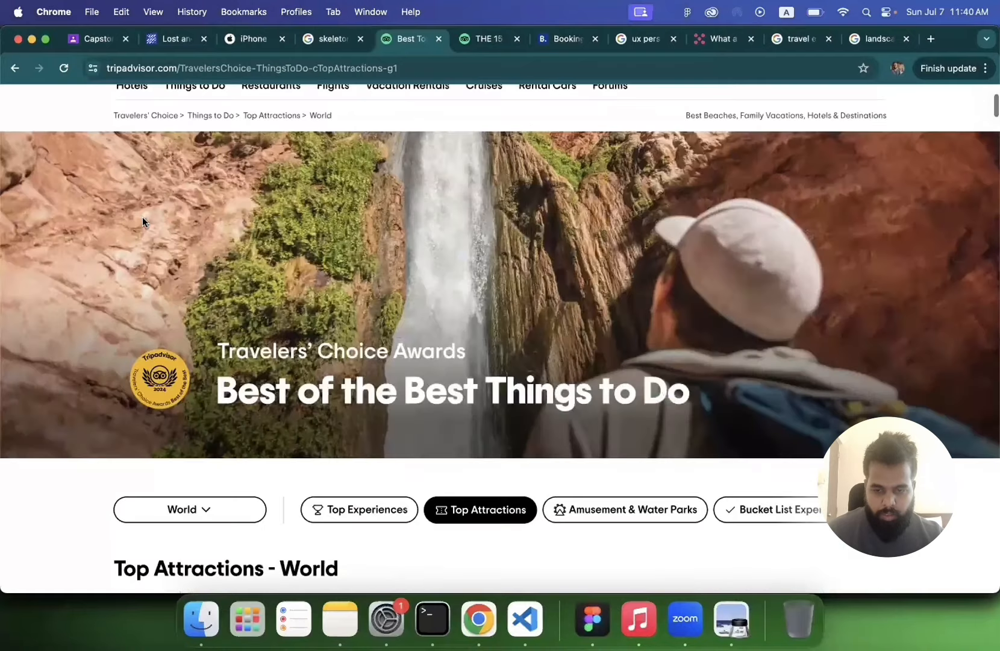
scroll(143, 217, "up", 3)
left_click(143, 216)
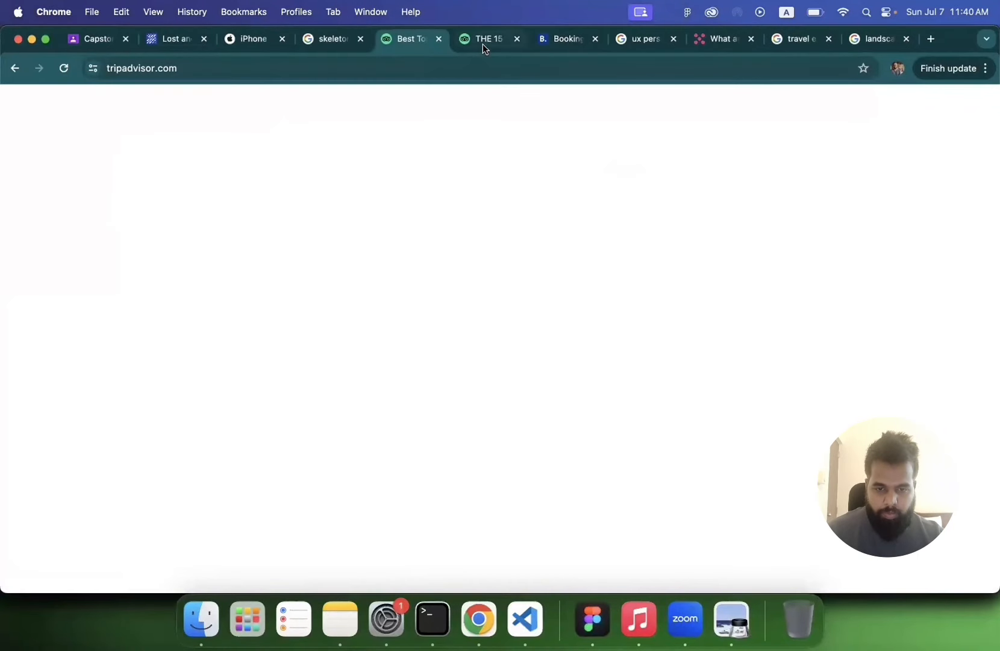
left_click(483, 44)
left_click(402, 43)
scroll(341, 255, "down", 4)
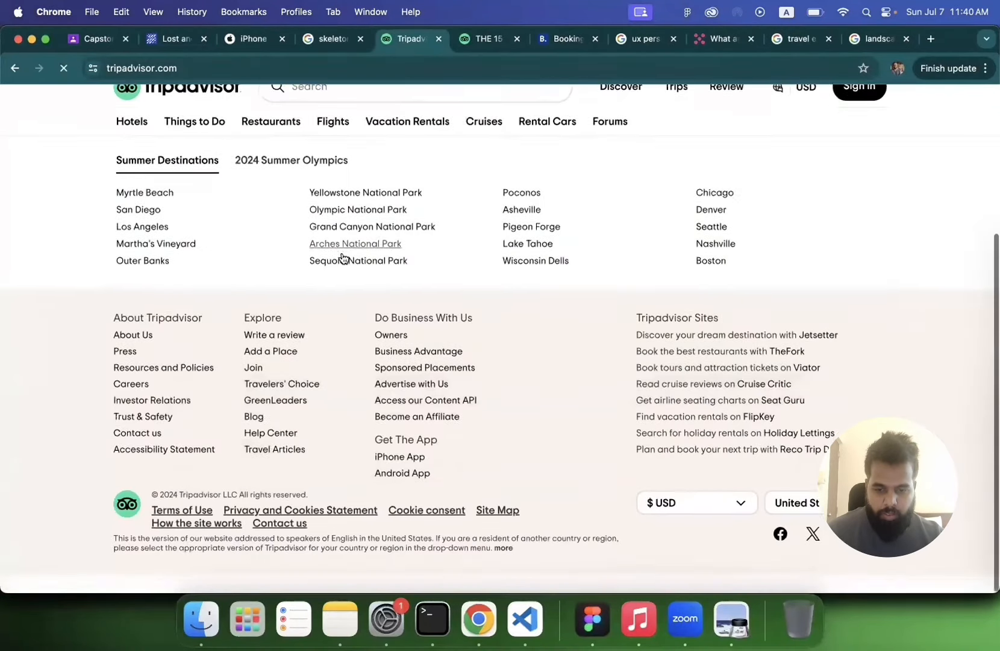
scroll(341, 257, "up", 15)
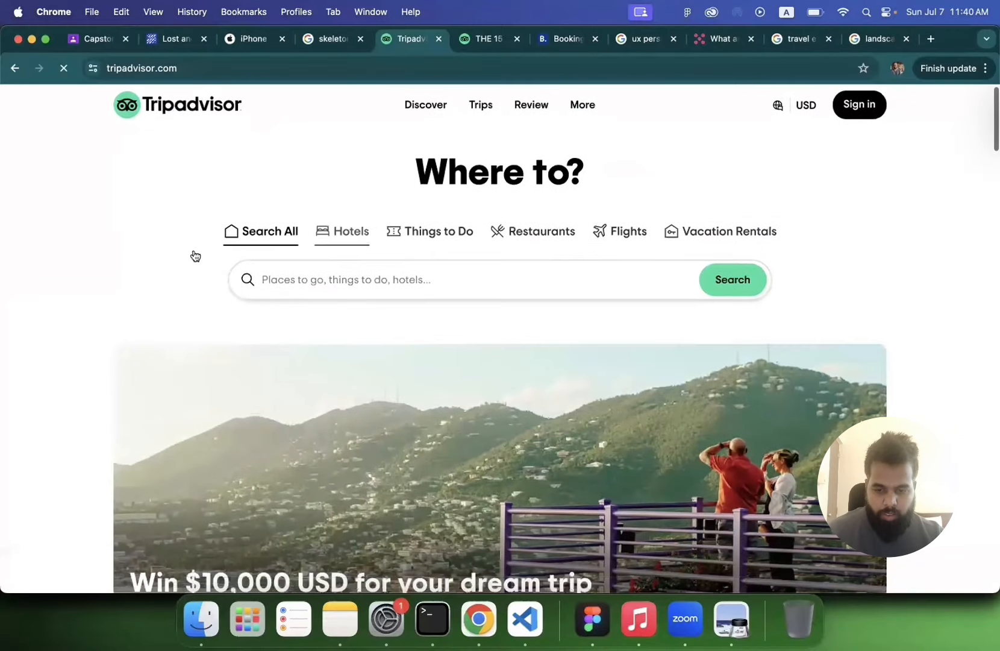
scroll(196, 256, "down", 10)
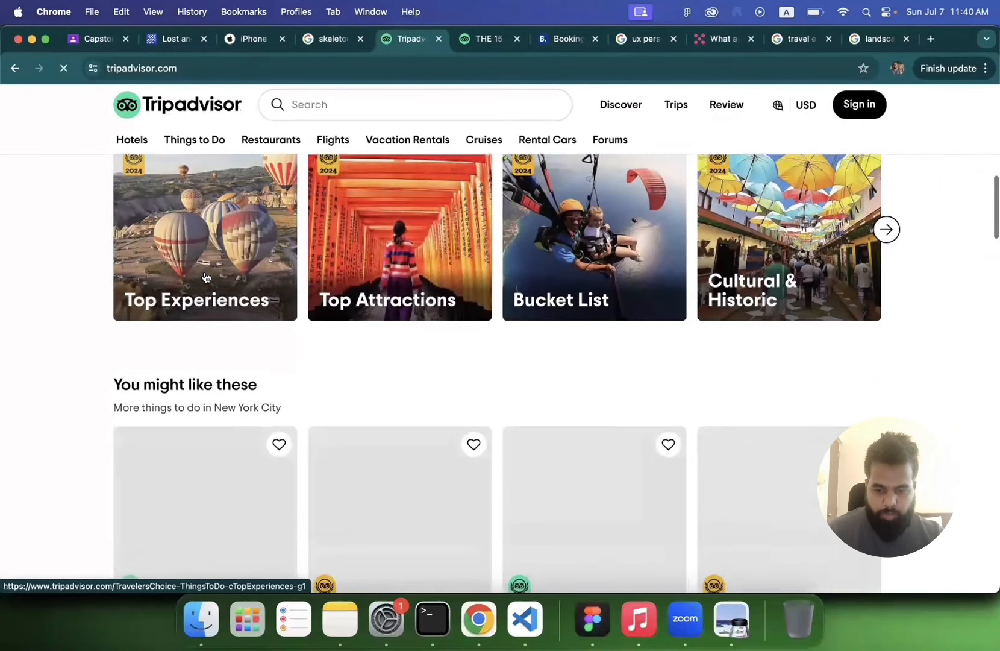
scroll(204, 277, "down", 4)
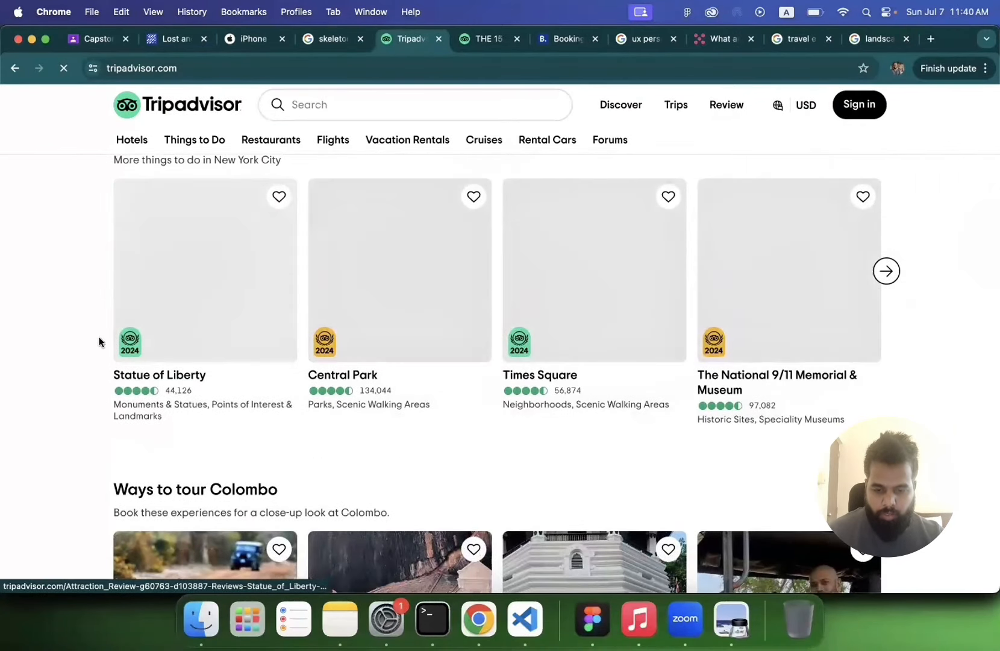
scroll(60, 392, "down", 1)
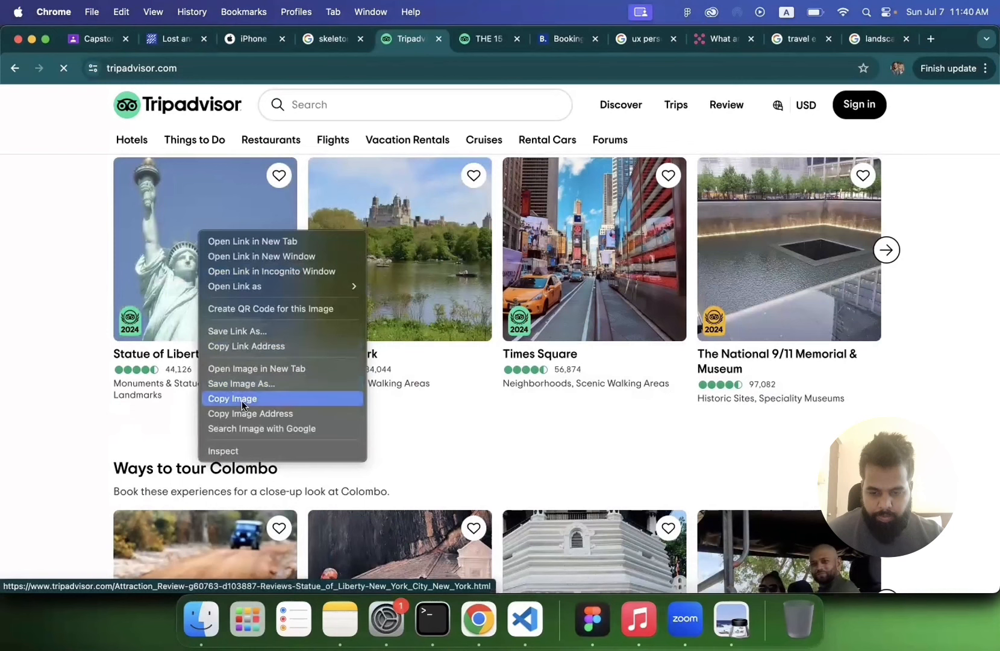
left_click(239, 398)
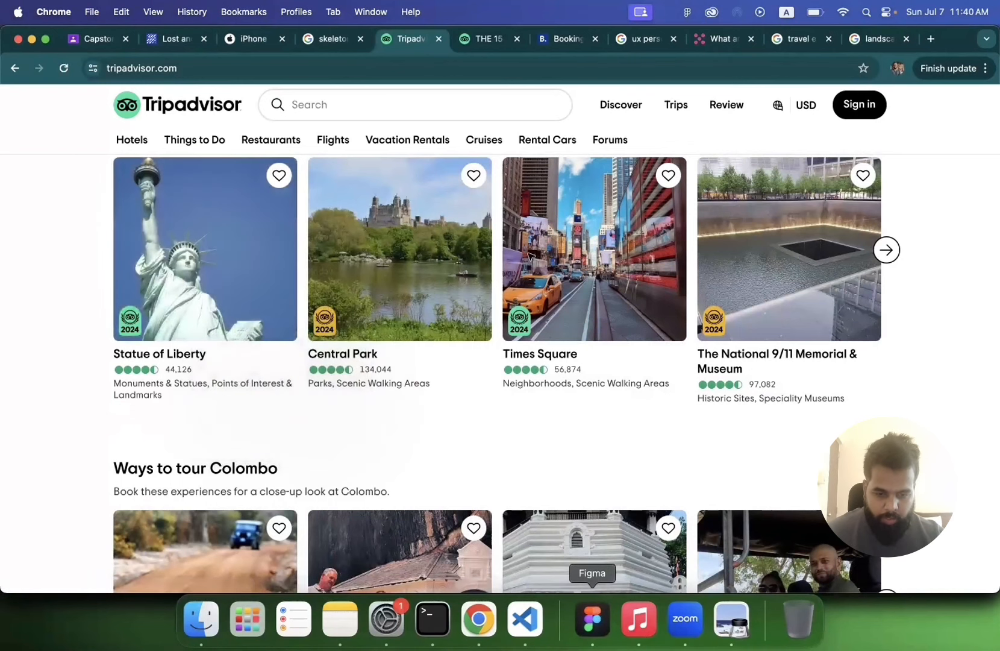
Step: Replace the Home card's road photo with the copied Statue of Liberty photo
left_click(593, 619)
left_click(491, 265)
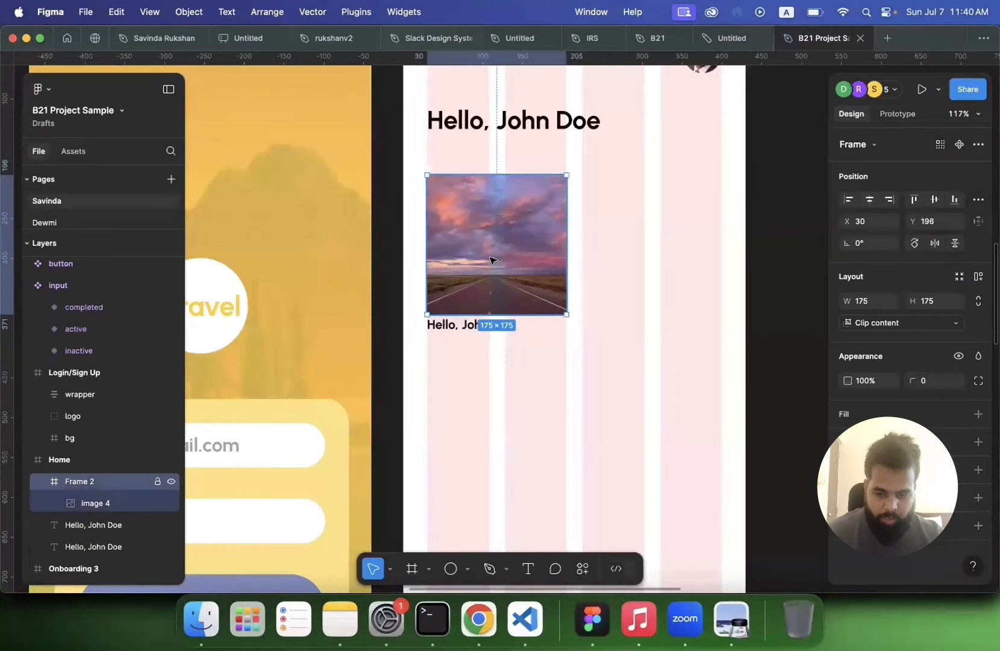
left_click(88, 507)
key("cmd+v")
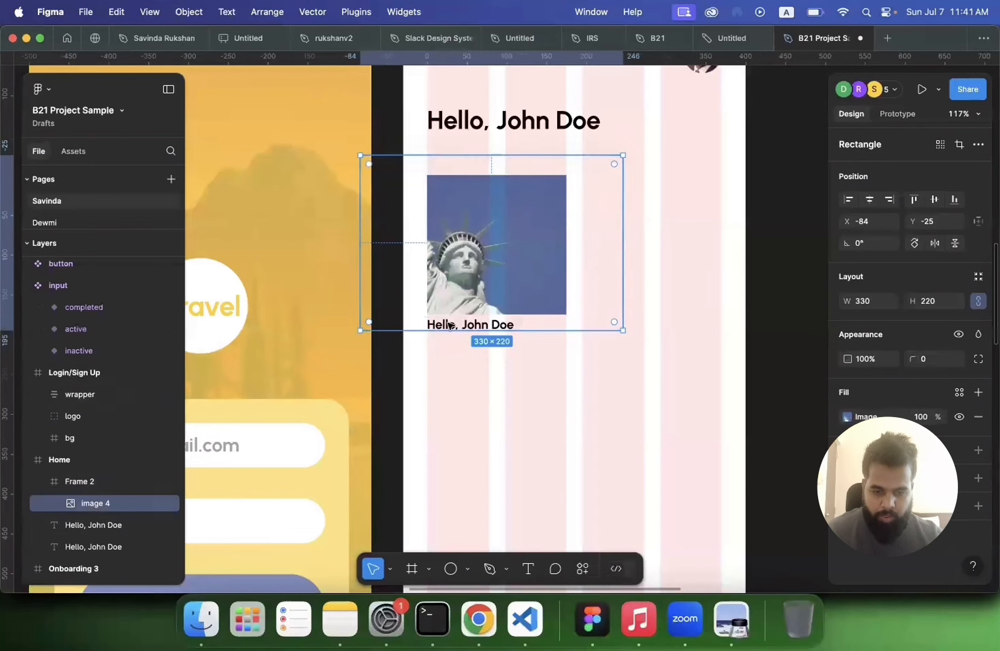
Step: Change the caption below the image card to Statue of Liberty
double_click(453, 325)
key("cmd+a")
type("Stat")
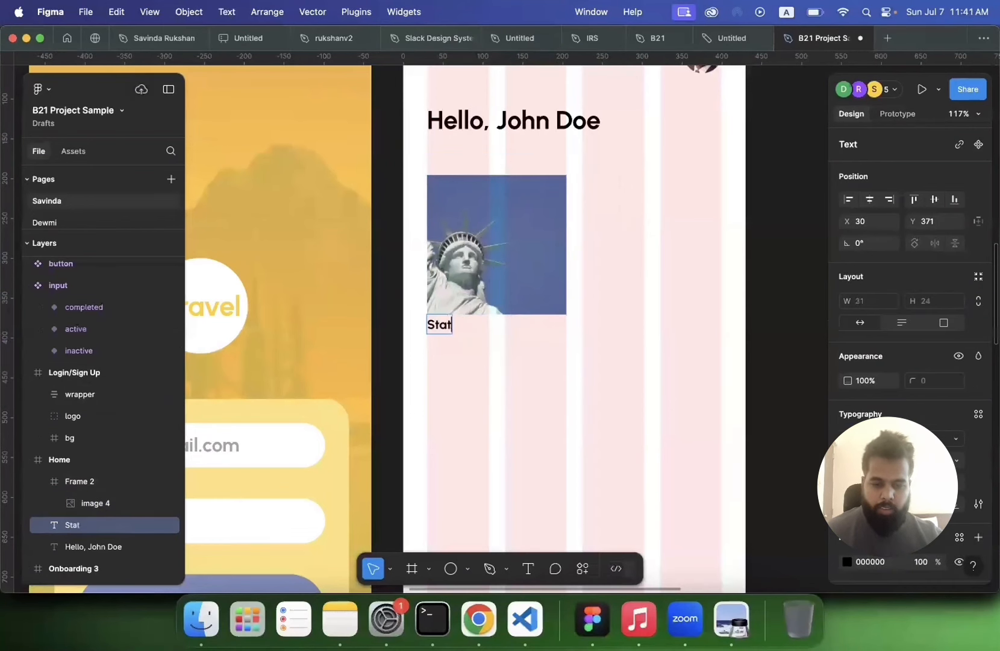
type("ue of Liberty")
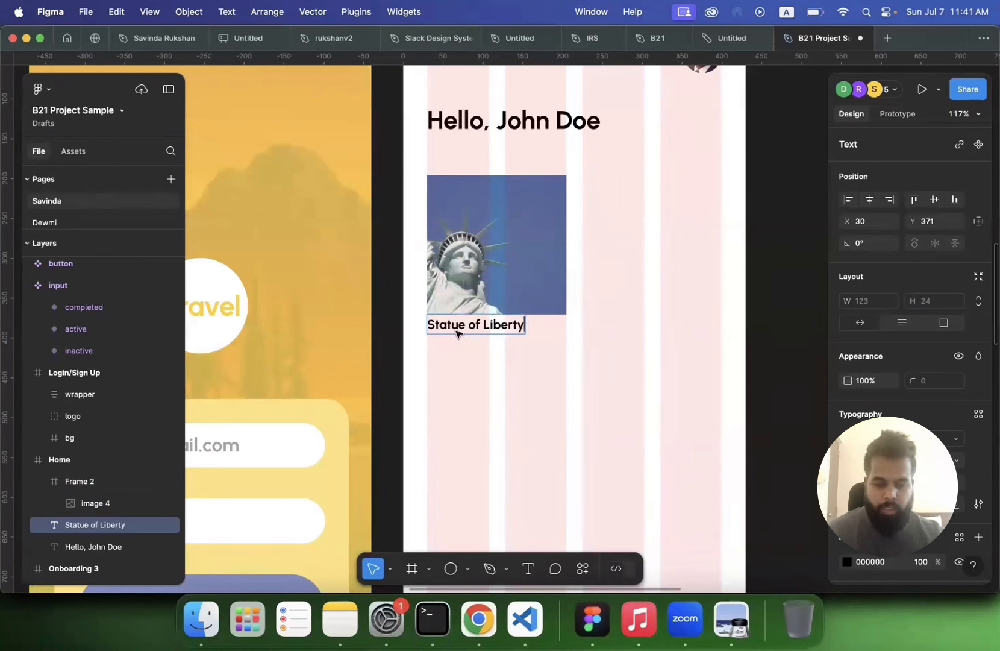
key("Escape")
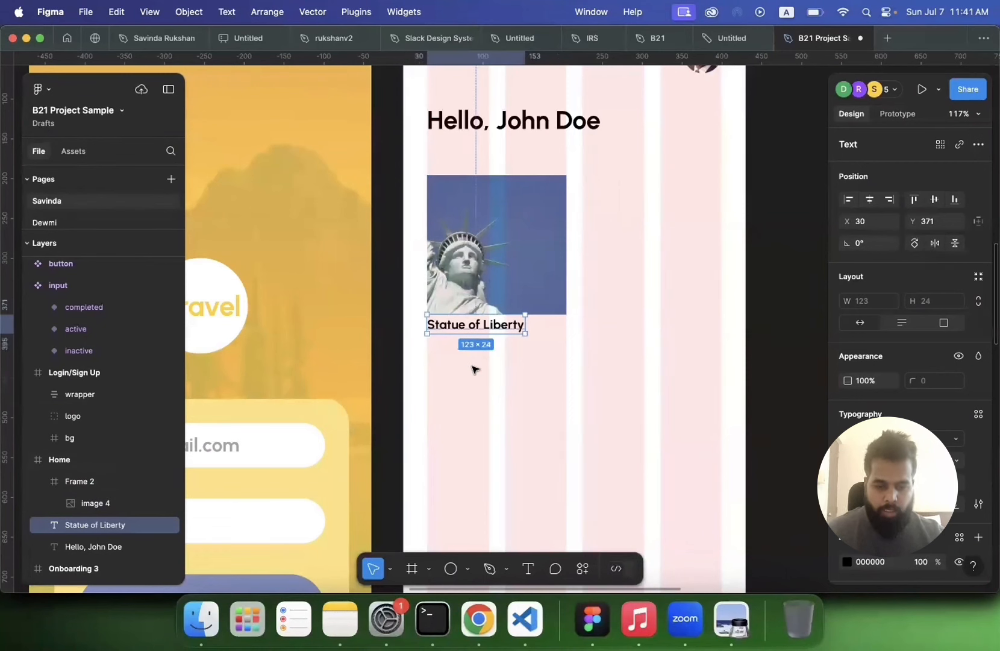
Step: Duplicate the Statue of Liberty caption and move the copy just below it
key("super+d")
left_click_drag(468, 345, 467, 361)
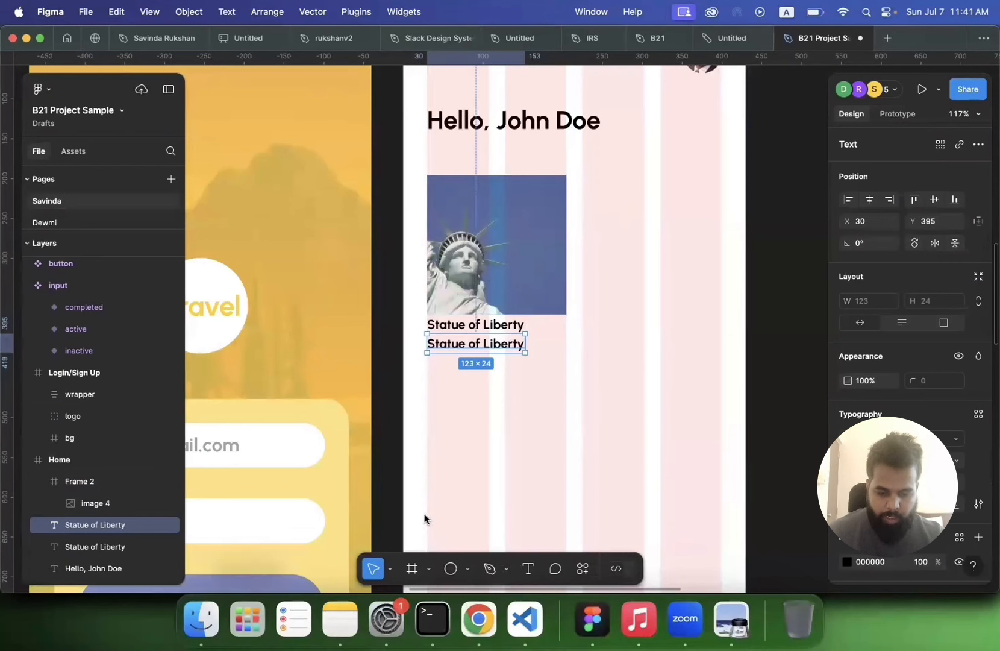
Step: Copy the Statue of Liberty's category description text from the Tripadvisor page
left_click(478, 618)
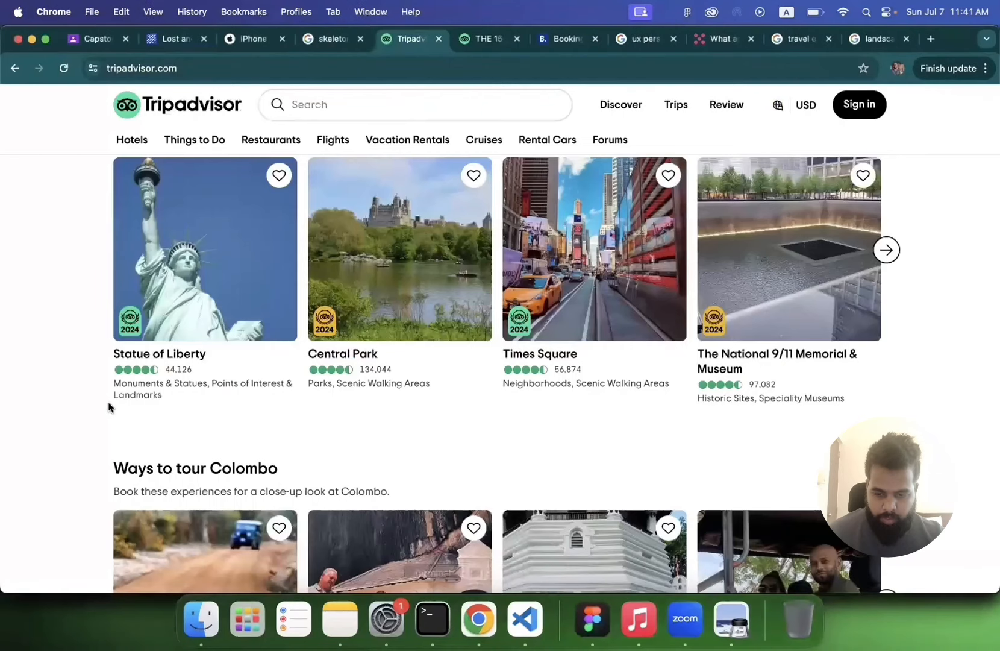
triple_click(173, 394)
key("super+c")
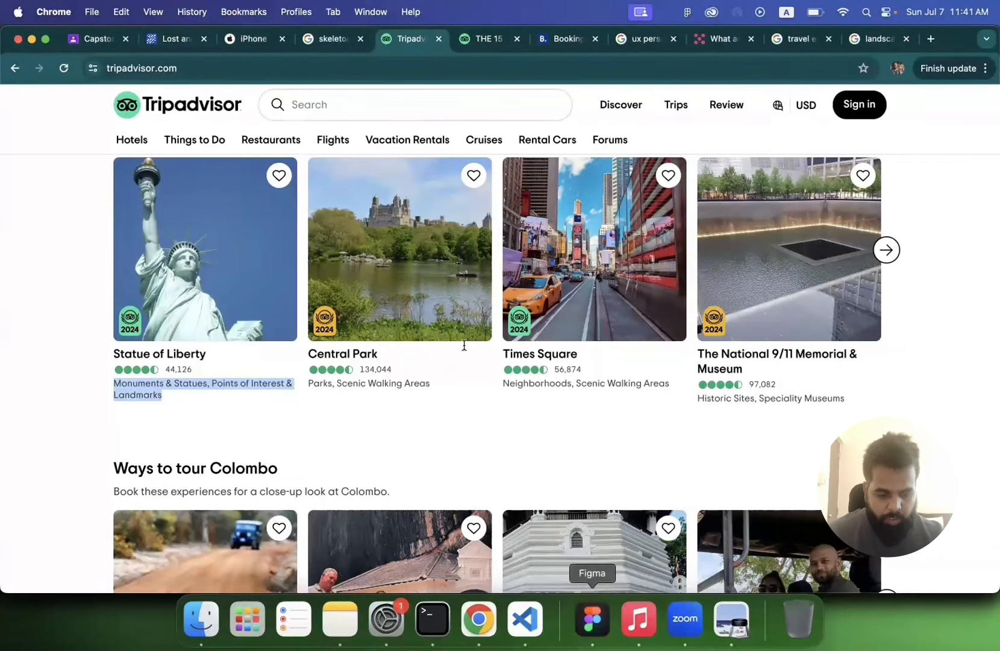
left_click(592, 620)
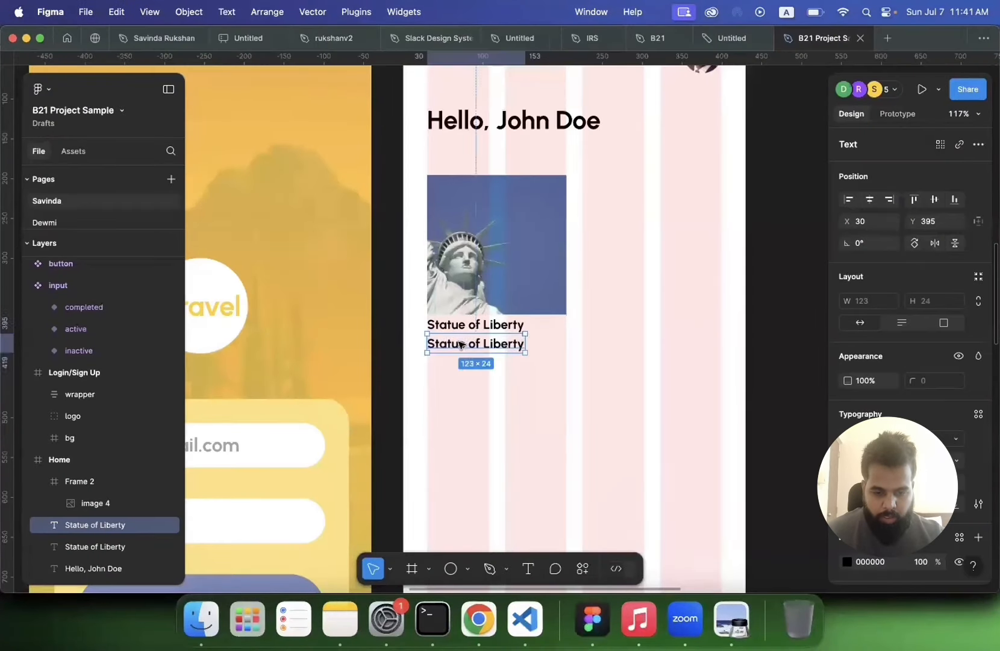
Step: Undo the caption duplicate and paste the copied description into a new text box about 175 px wide below the caption
key("super+z")
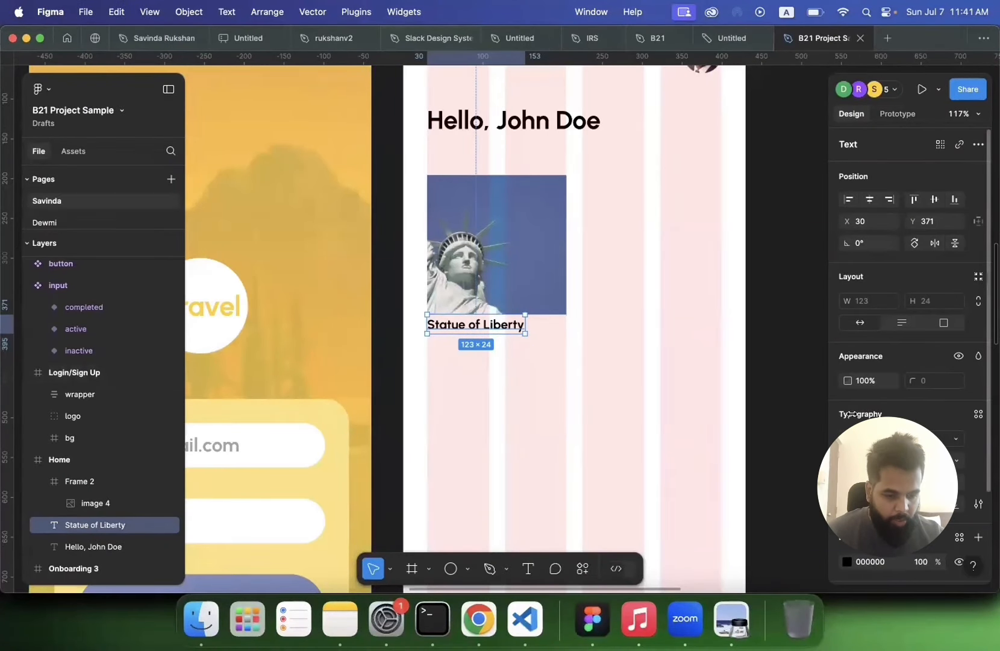
left_click(527, 568)
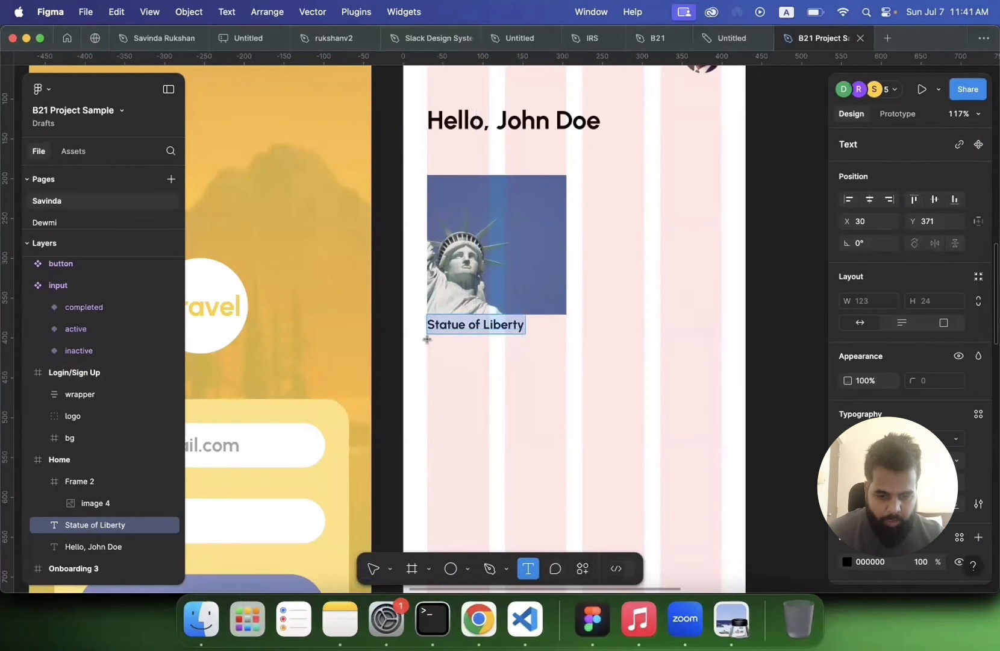
left_click_drag(427, 339, 565, 364)
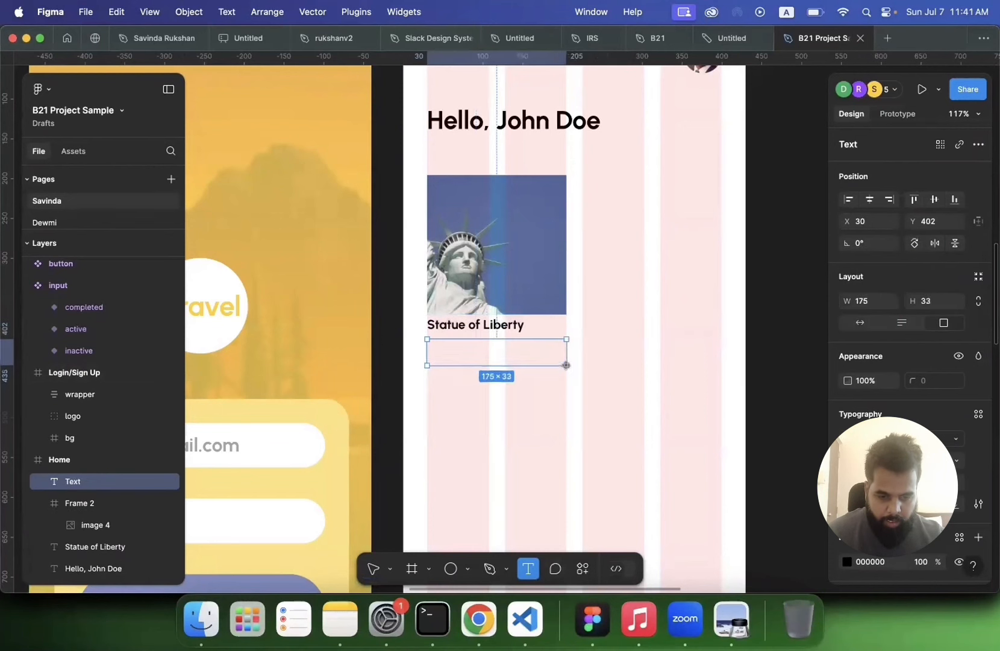
key("super+v")
Step: Set the description text's font weight to Light and its size to 12
key("super+a")
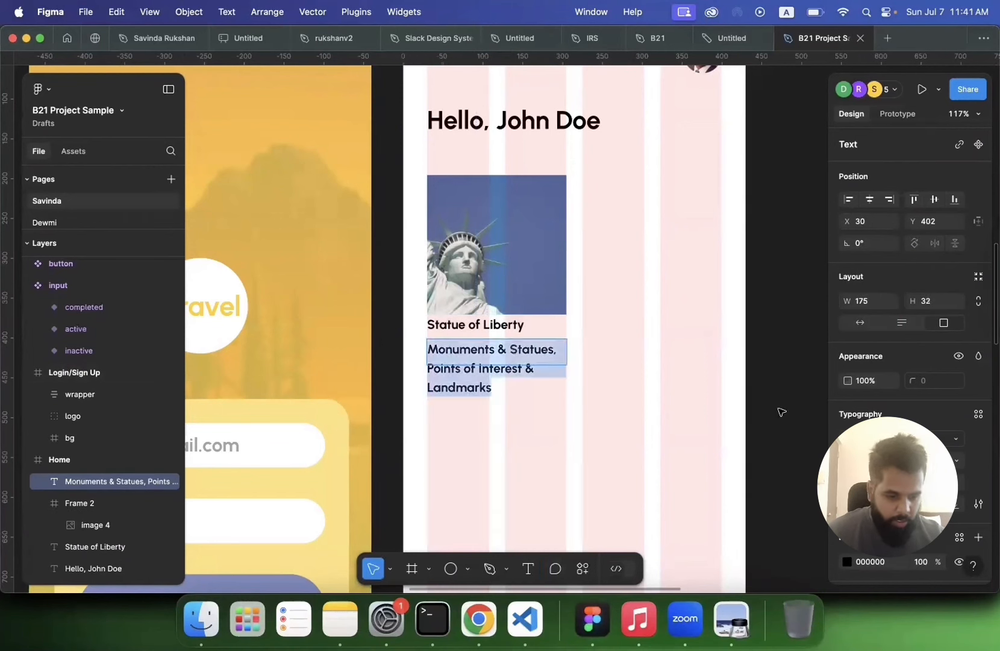
left_click(868, 460)
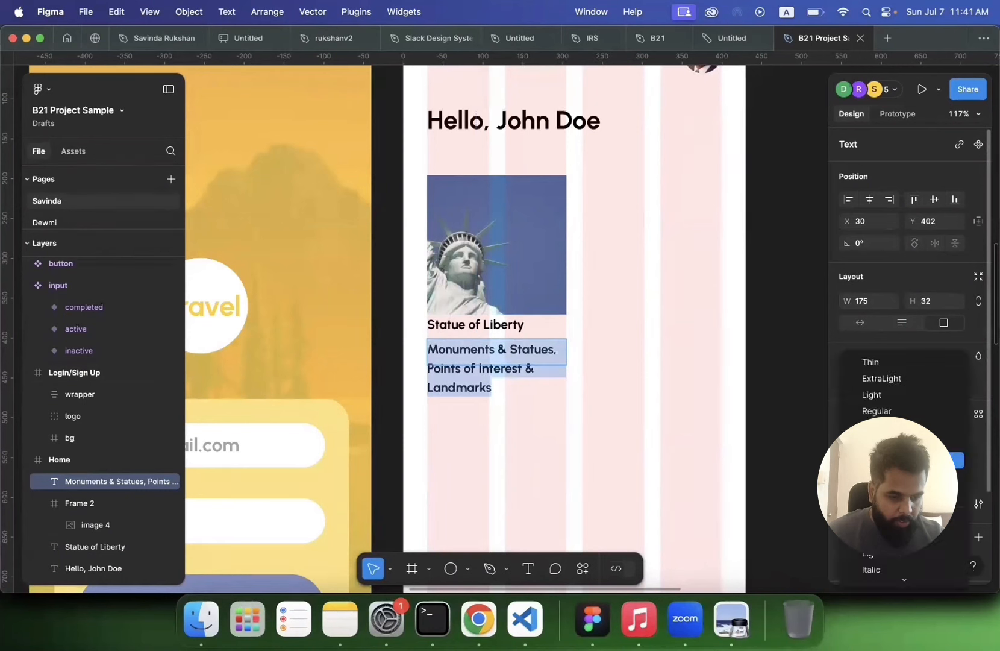
left_click(879, 400)
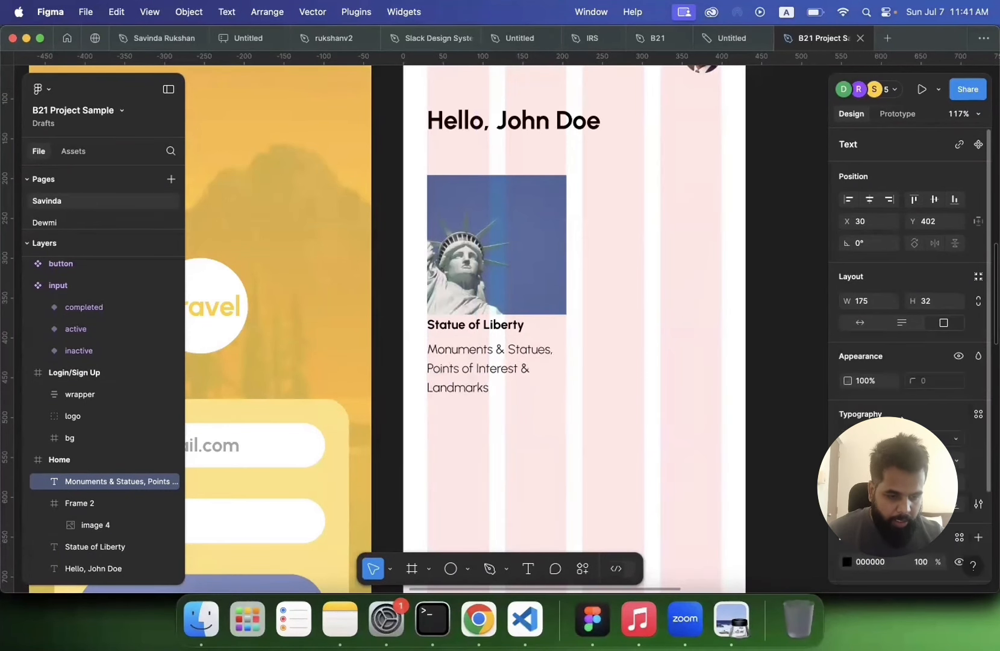
left_click(957, 465)
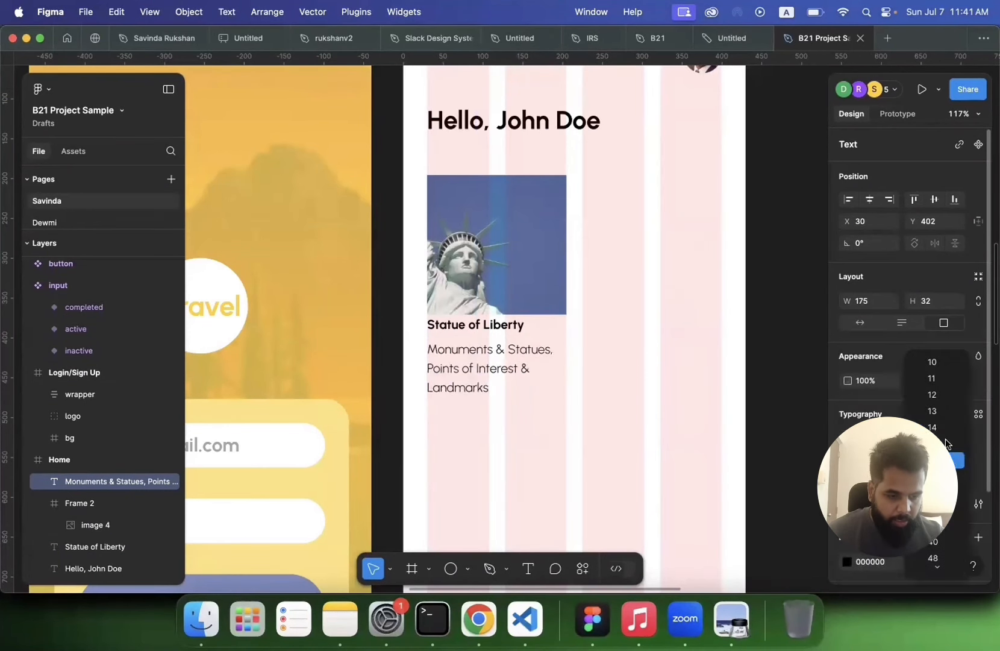
left_click(935, 394)
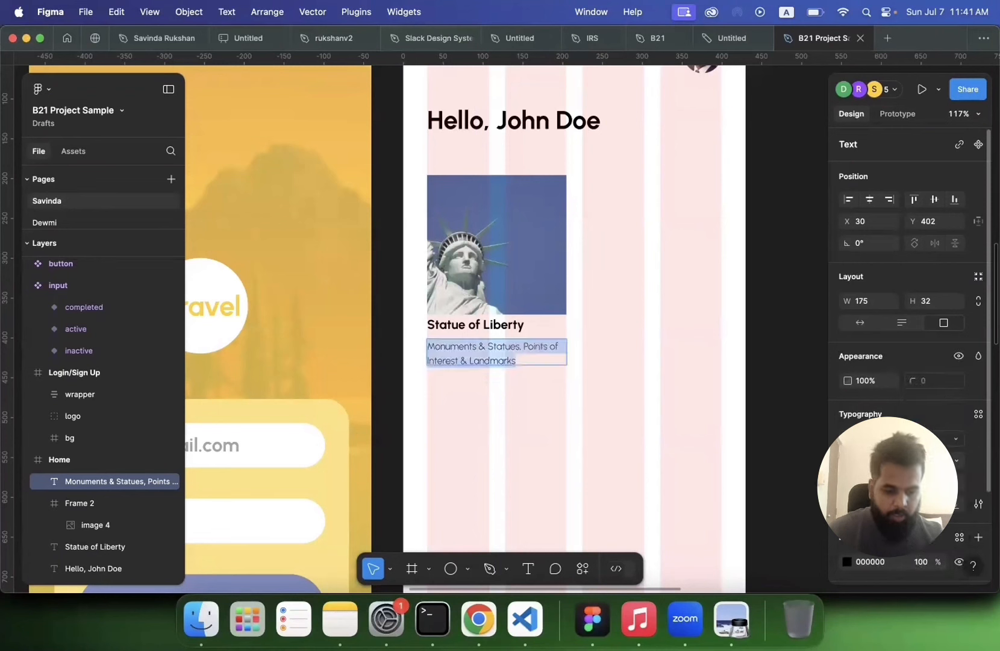
Step: Move the description text up closer to the Statue of Liberty caption
key("Return")
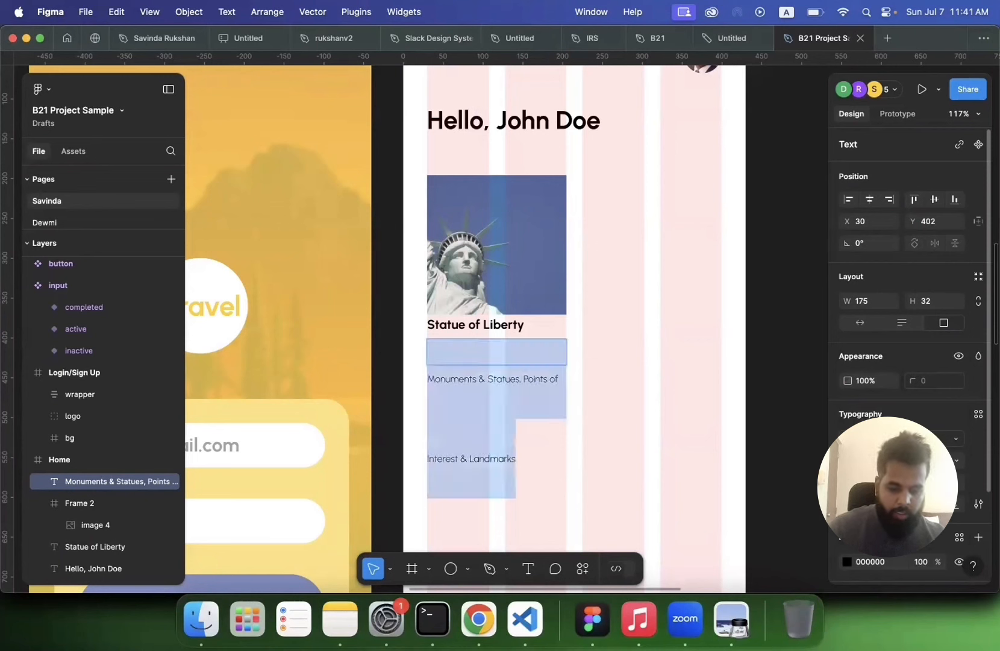
key("Return")
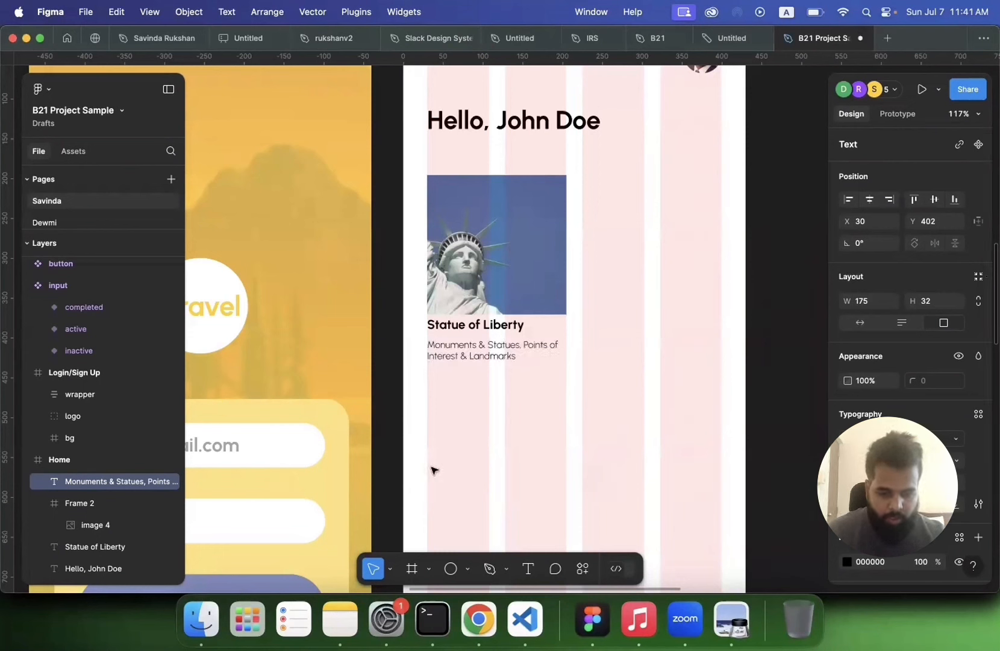
key("Escape")
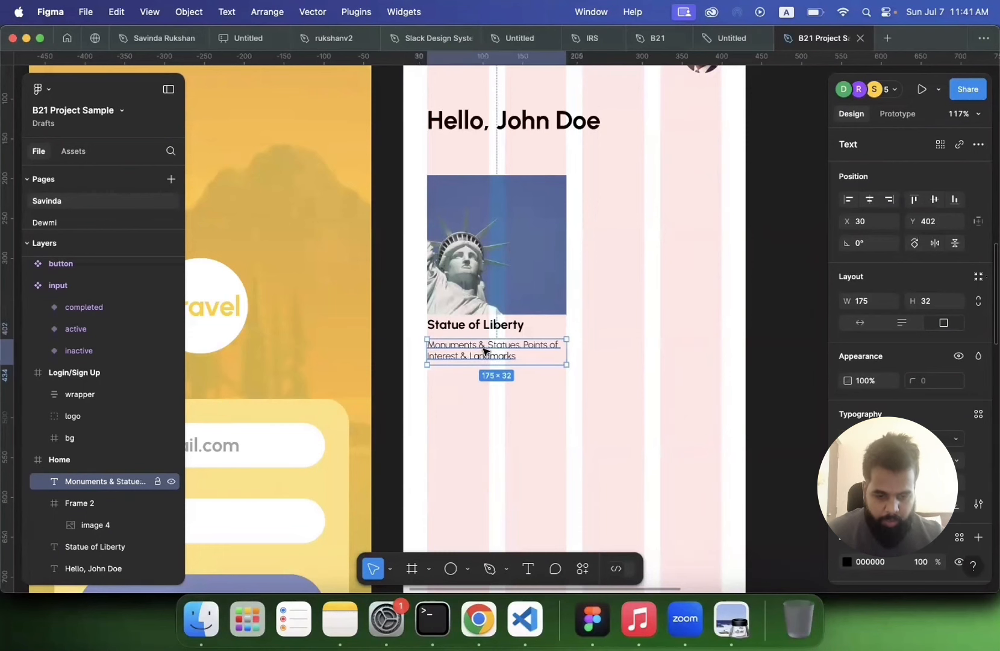
left_click_drag(485, 352, 485, 347)
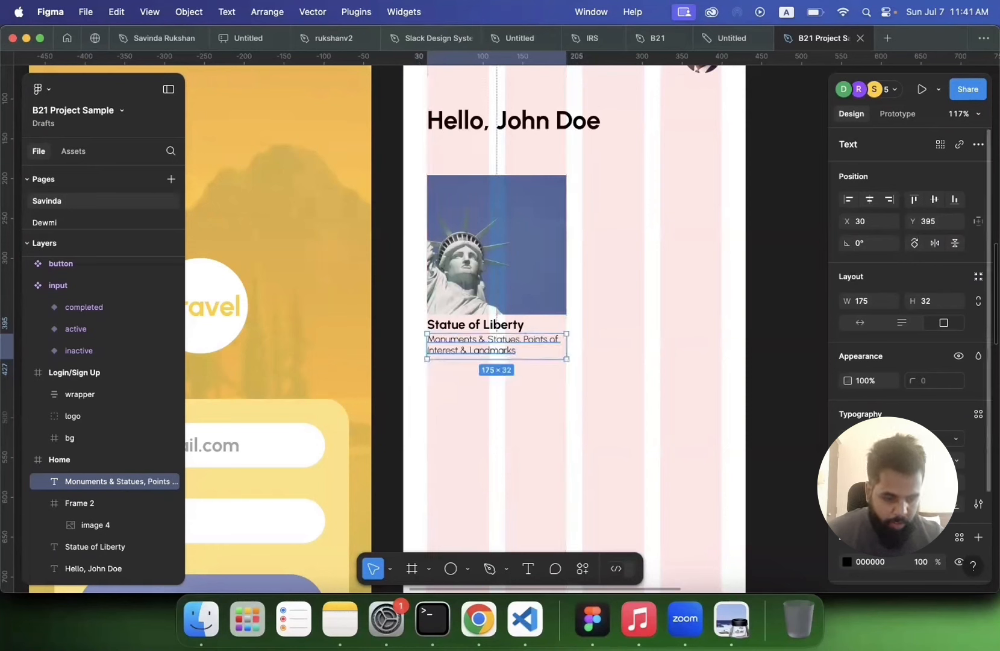
left_click(881, 460)
left_click(883, 476)
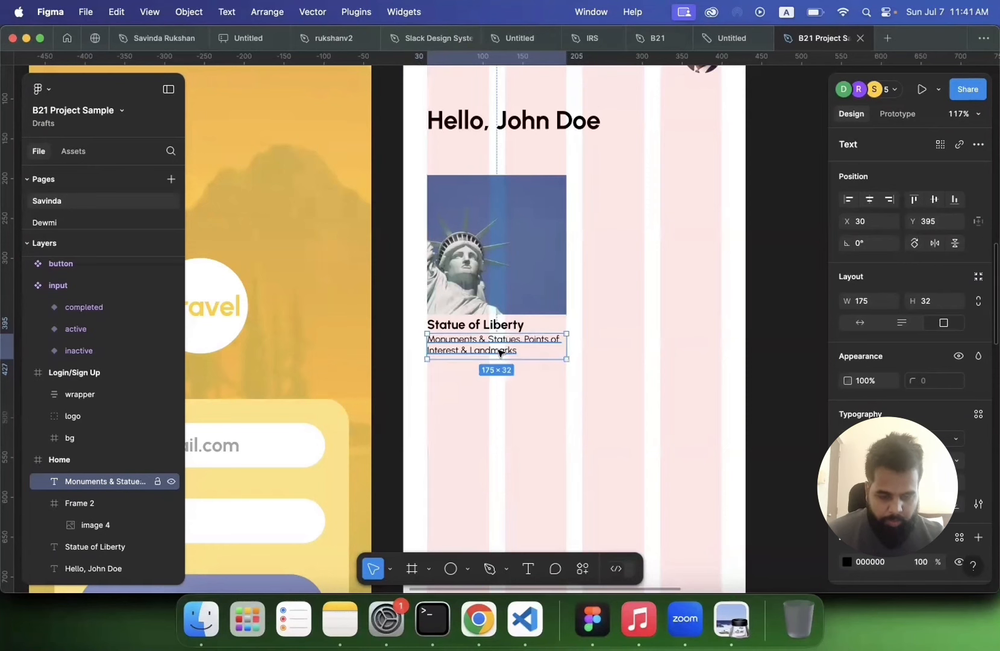
Step: Change the description text's colour to a grey shade
scroll(888, 476, "down", 2)
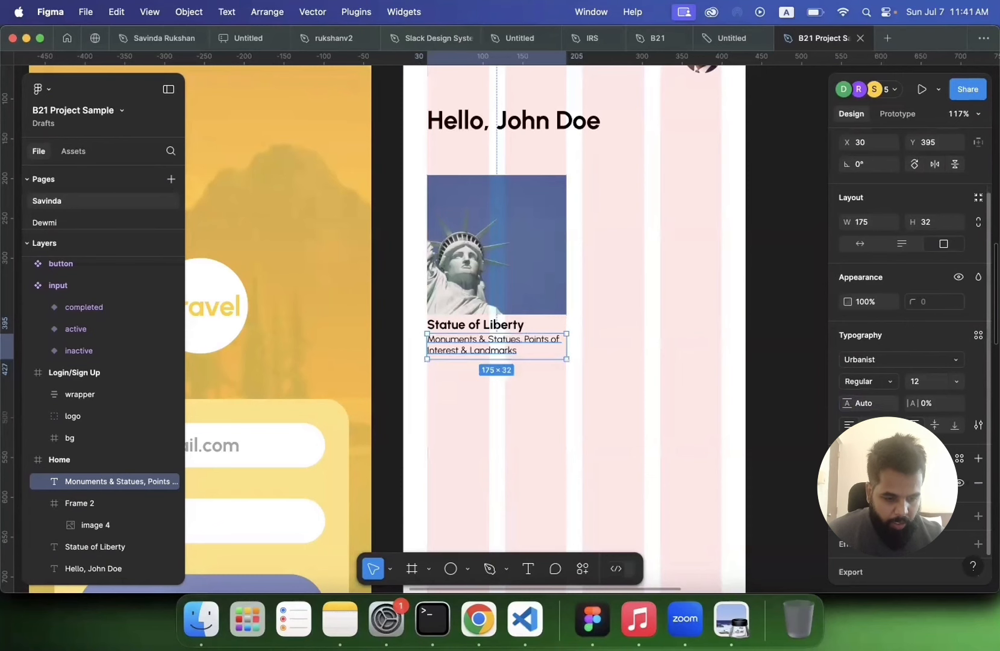
left_click(849, 483)
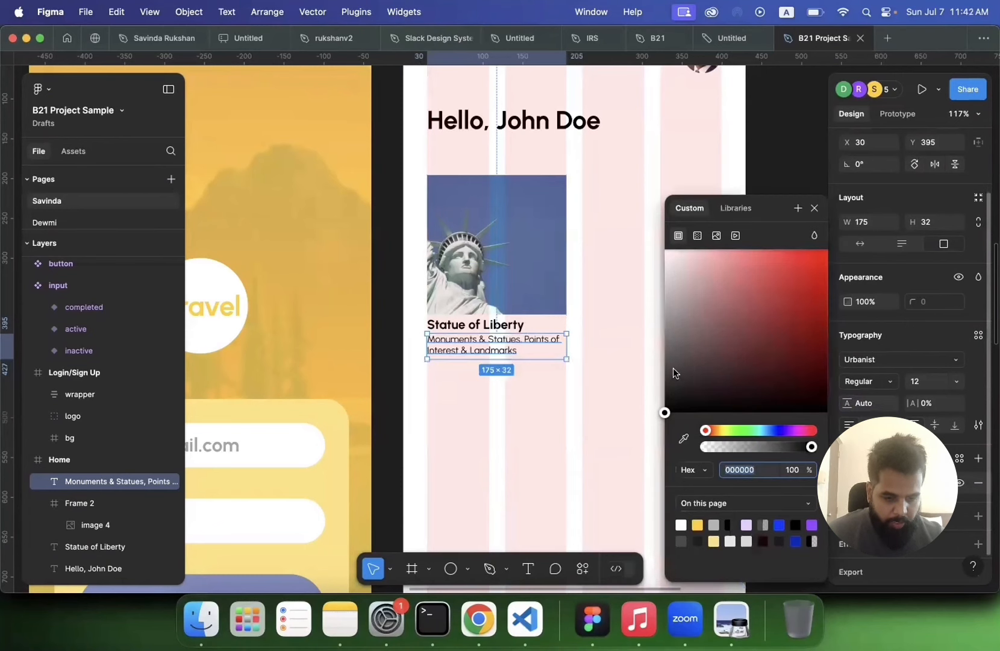
left_click_drag(667, 361, 651, 320)
left_click(529, 413)
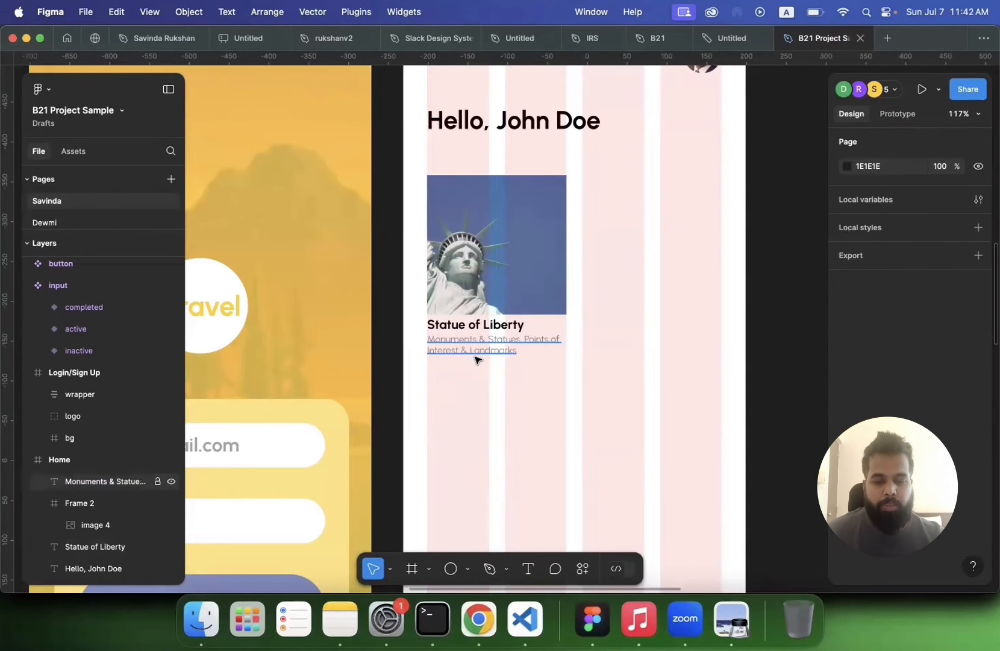
scroll(470, 384, "down", 10)
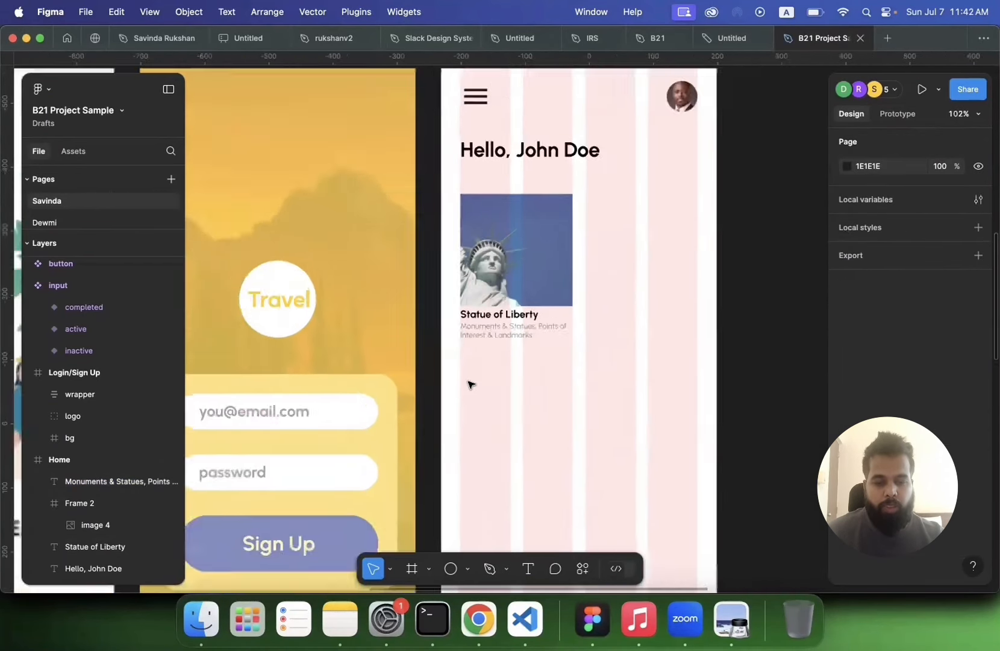
scroll(471, 384, "down", 3)
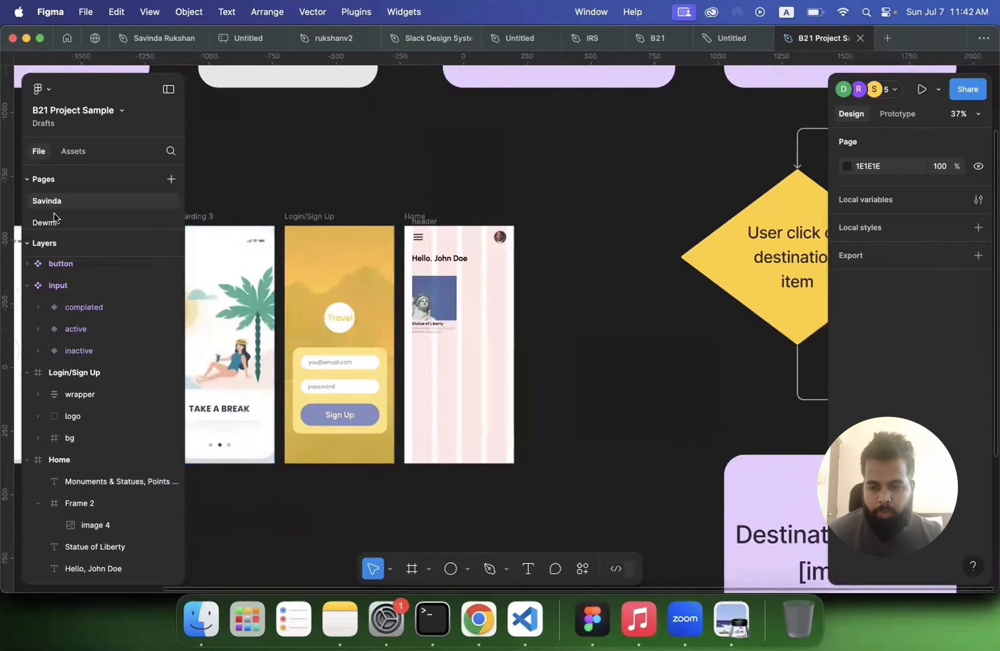
left_click(69, 147)
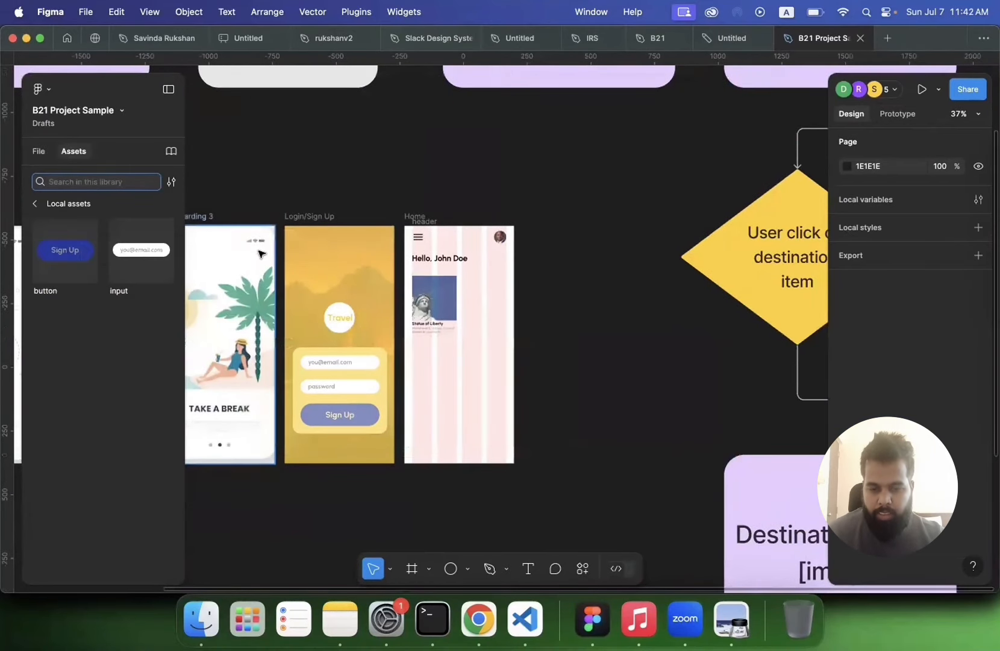
left_click_drag(65, 250, 435, 344)
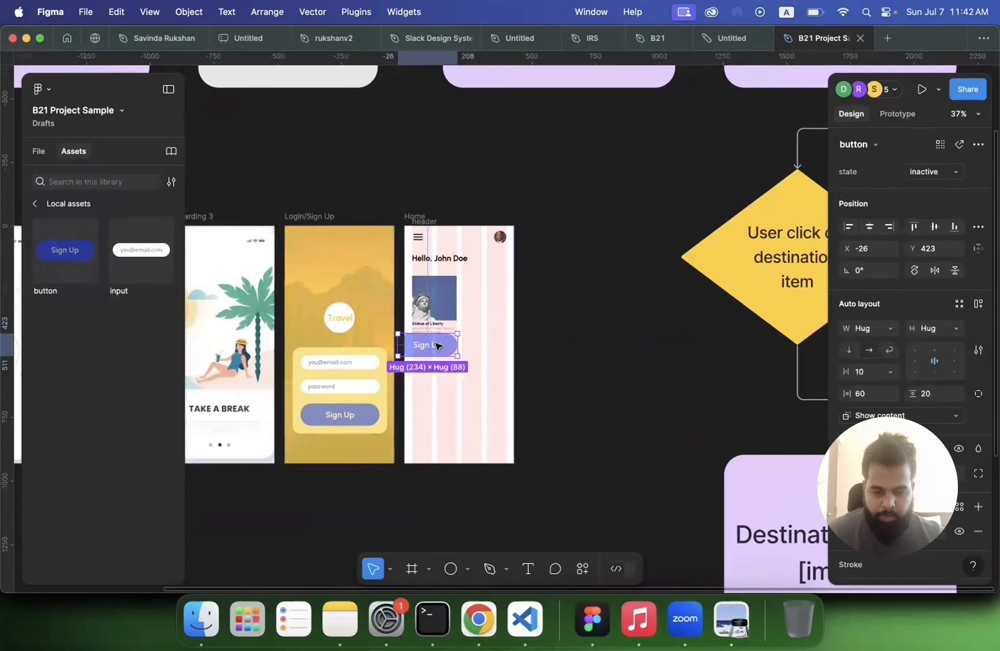
scroll(435, 343, "up", 5)
scroll(436, 343, "down", 3)
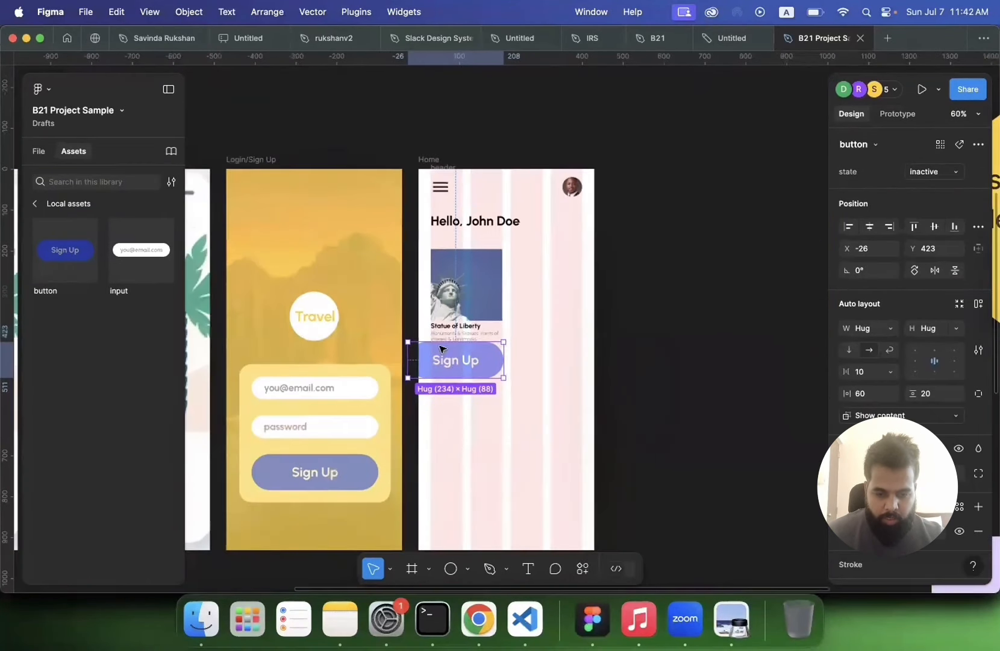
key("Delete")
Step: Add a new variant property named size with the value 2x to the button component set
scroll(638, 333, "down", 5)
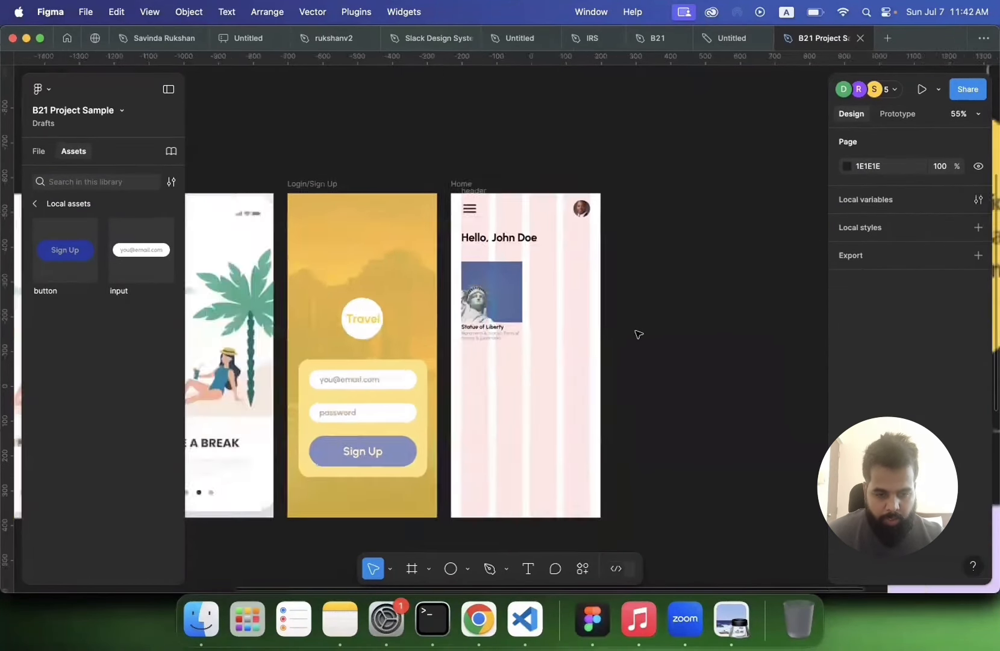
scroll(446, 337, "down", 4)
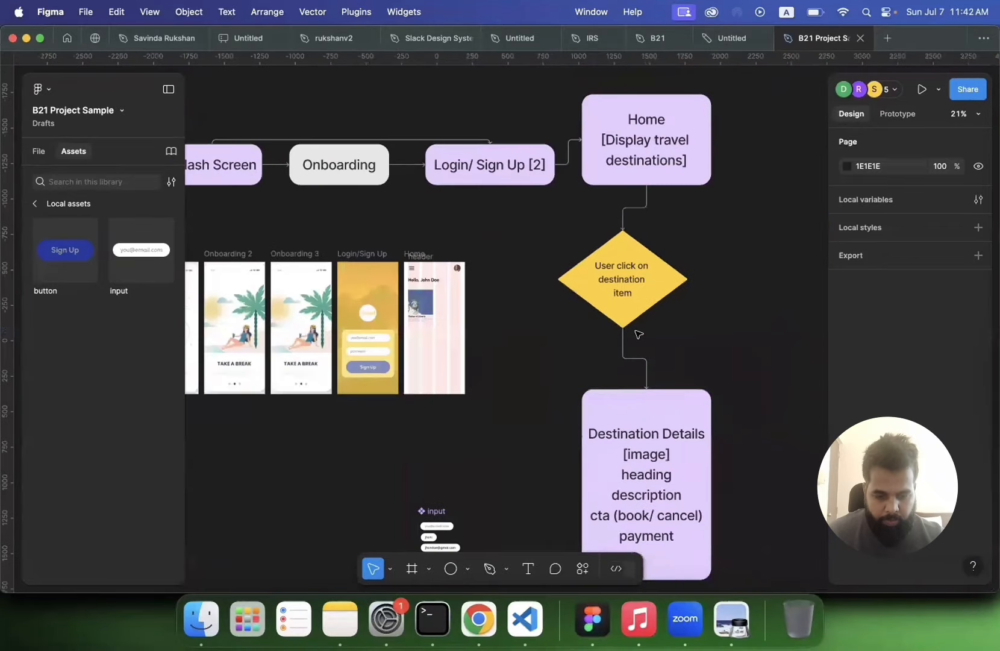
scroll(476, 409, "down", 3)
scroll(479, 424, "up", 5)
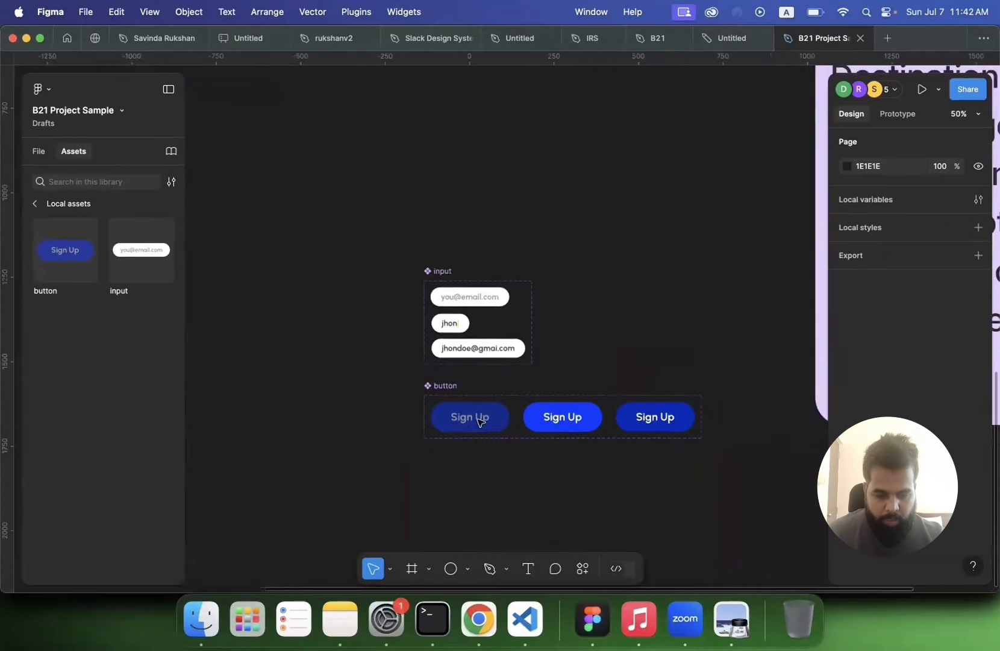
left_click(447, 345)
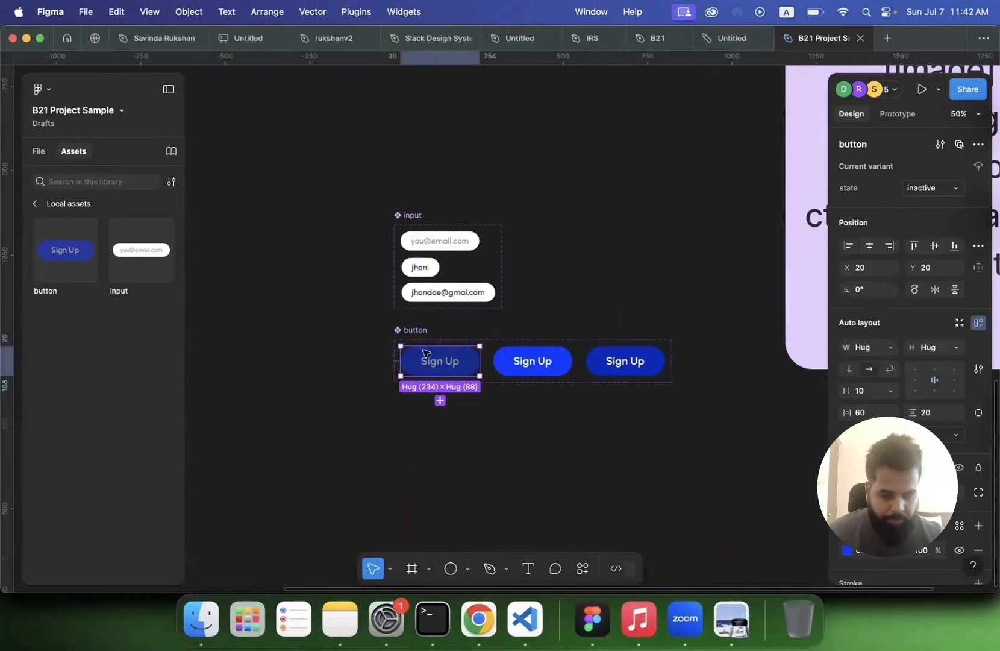
left_click(414, 331)
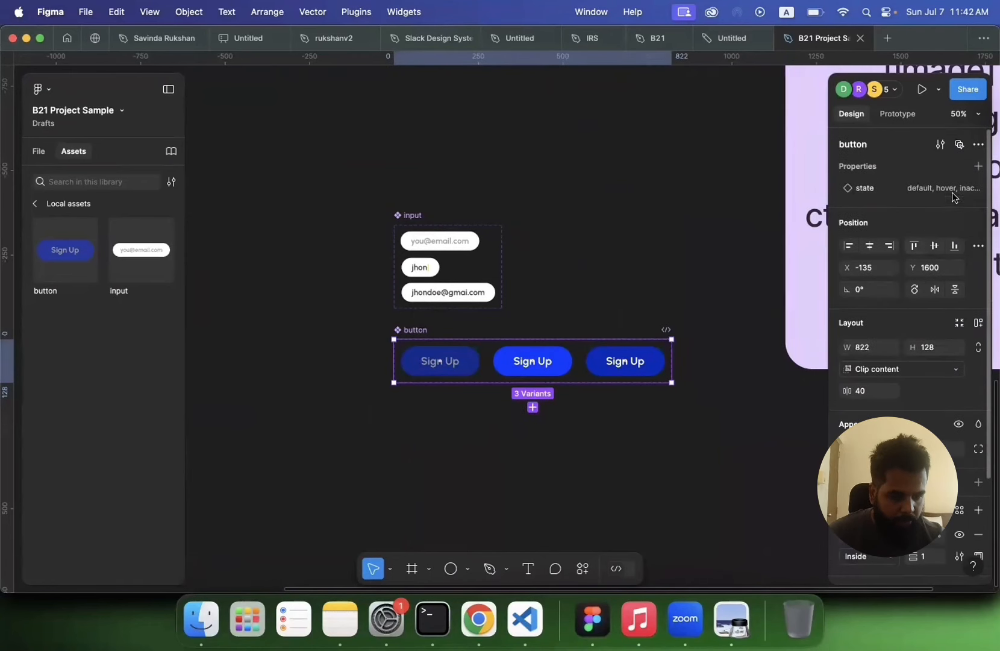
left_click(978, 167)
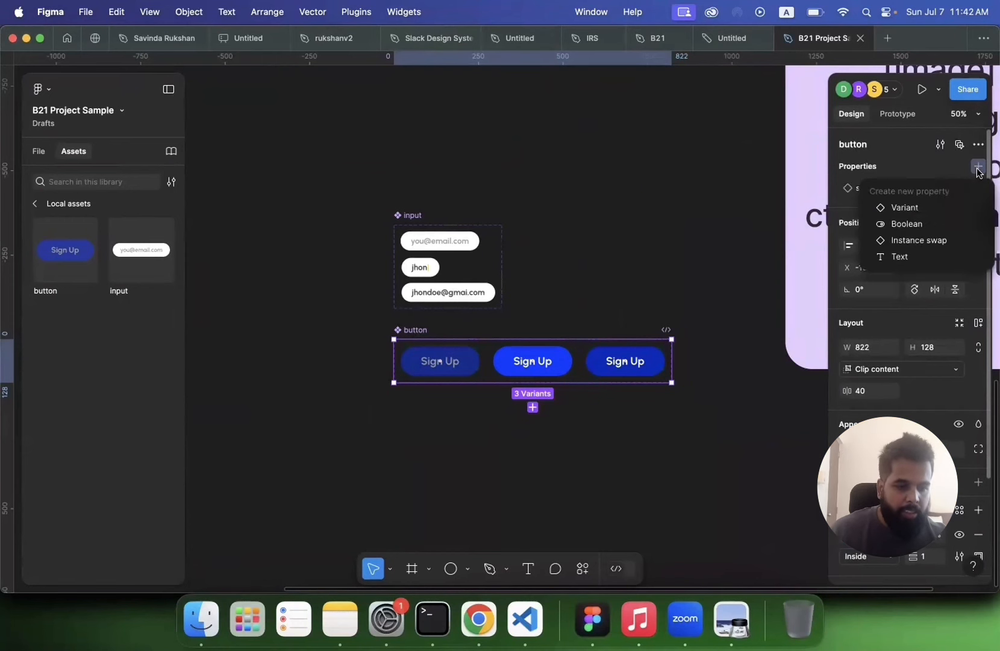
left_click(928, 208)
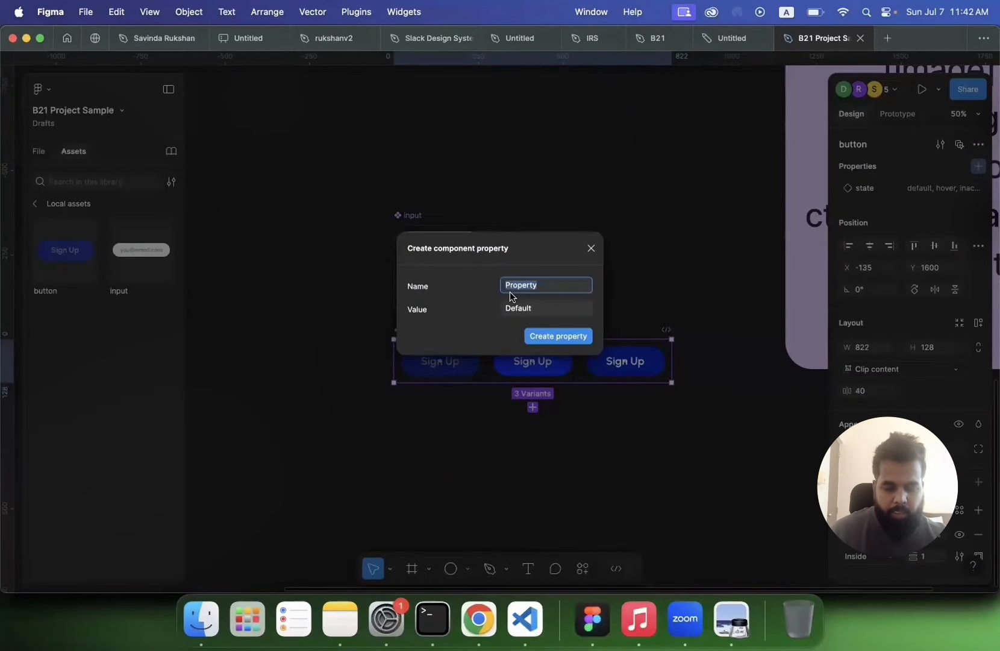
type("so")
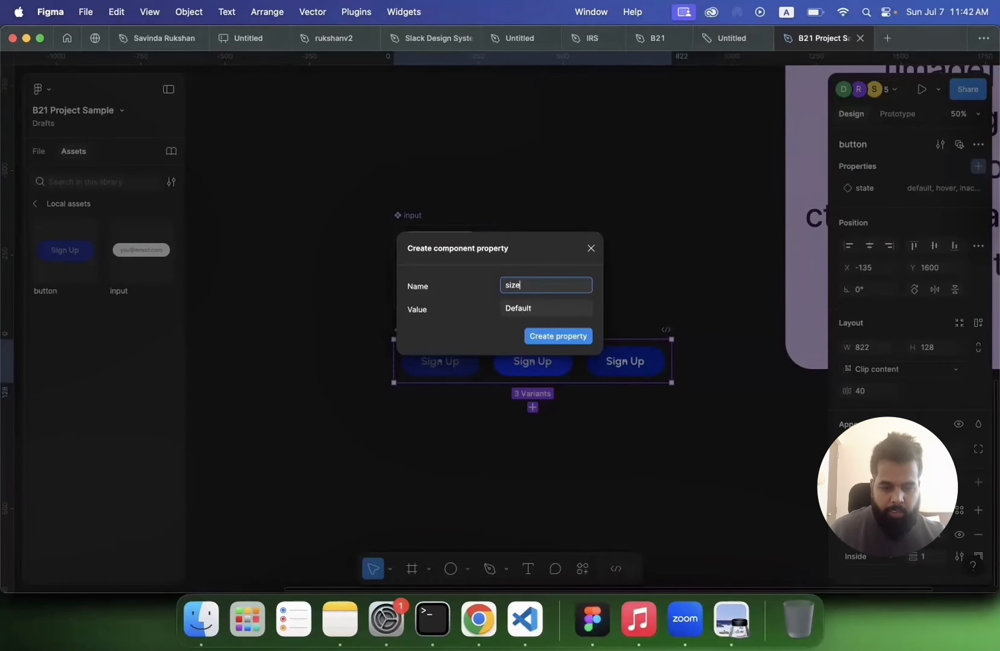
left_click(521, 308)
type("2x")
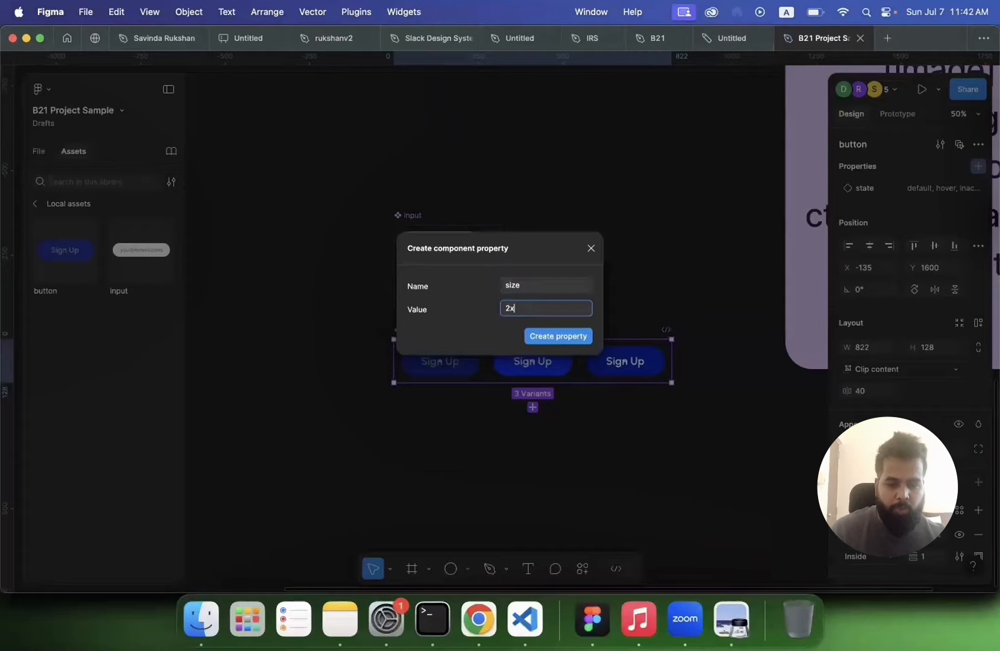
key("Return")
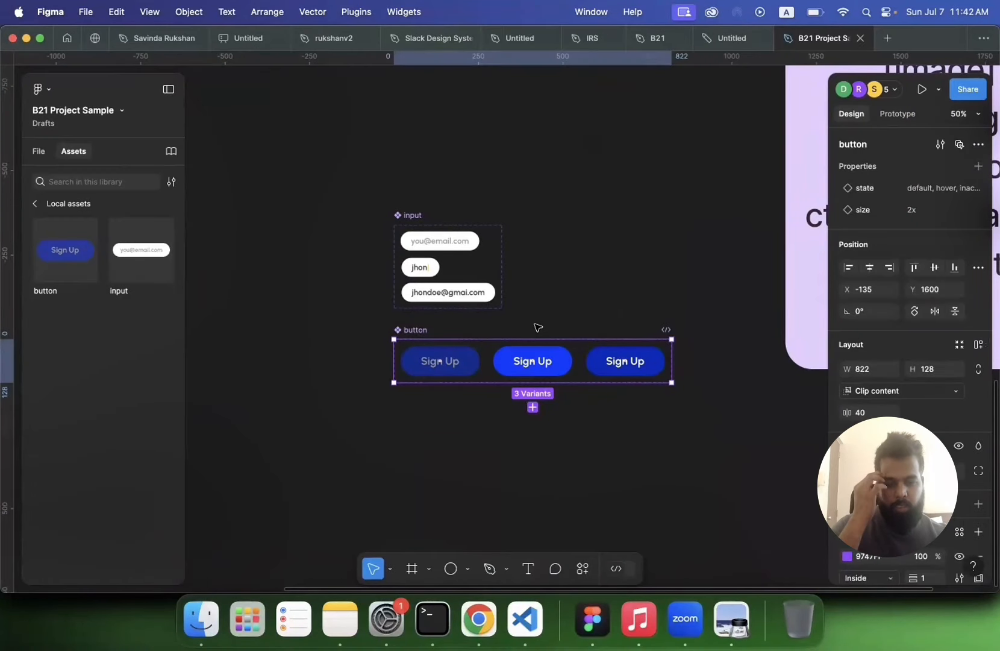
Step: Duplicate the three button variants and set the new variants' size to 1x
left_click(505, 432)
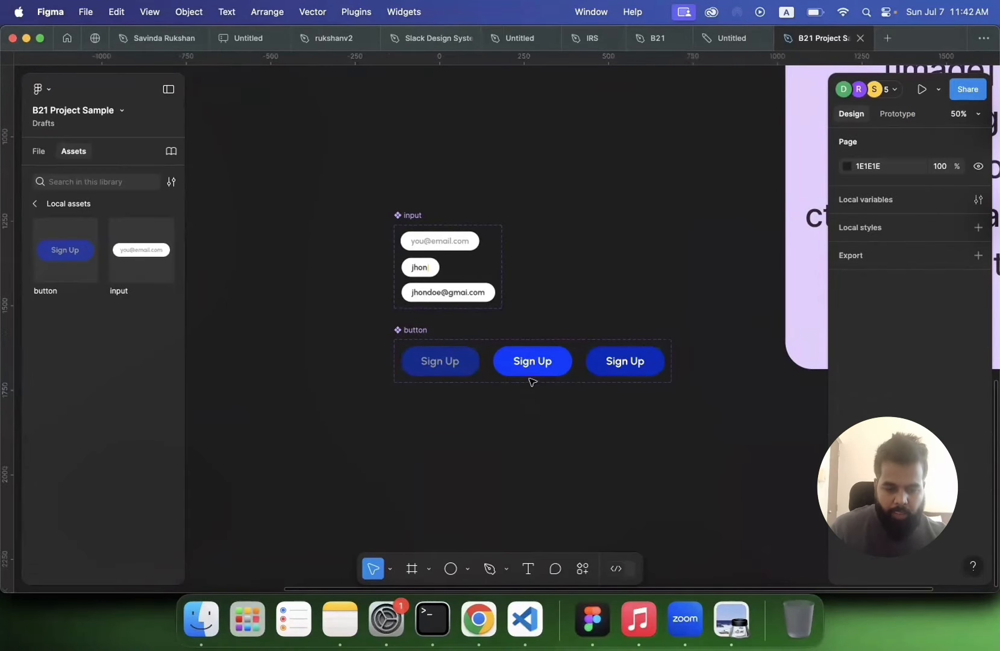
left_click(443, 369)
left_click(532, 360, "shift")
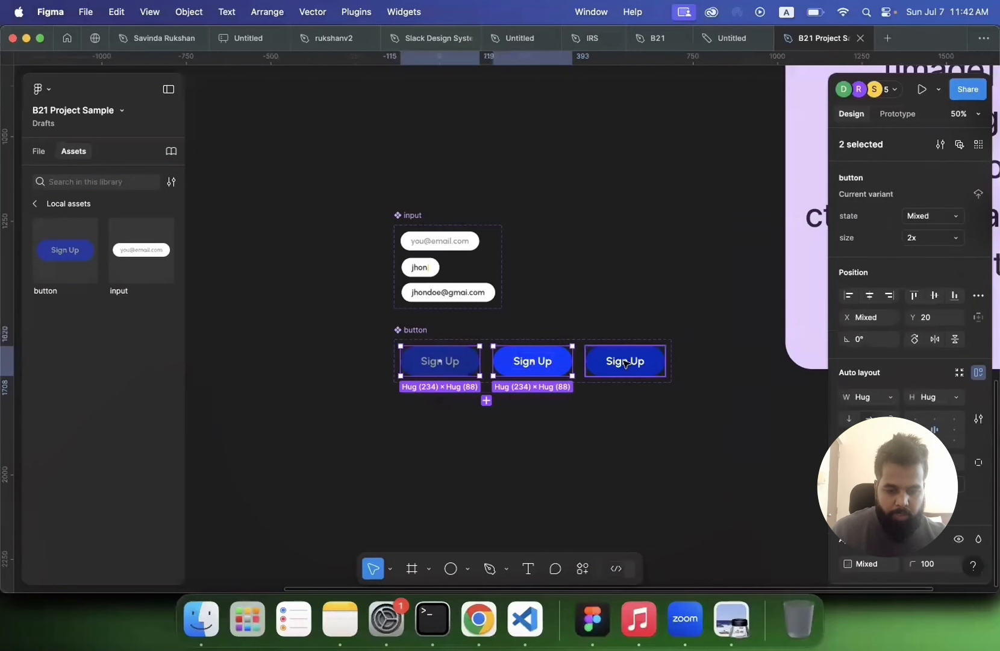
left_click(627, 363, "shift")
left_click(532, 400)
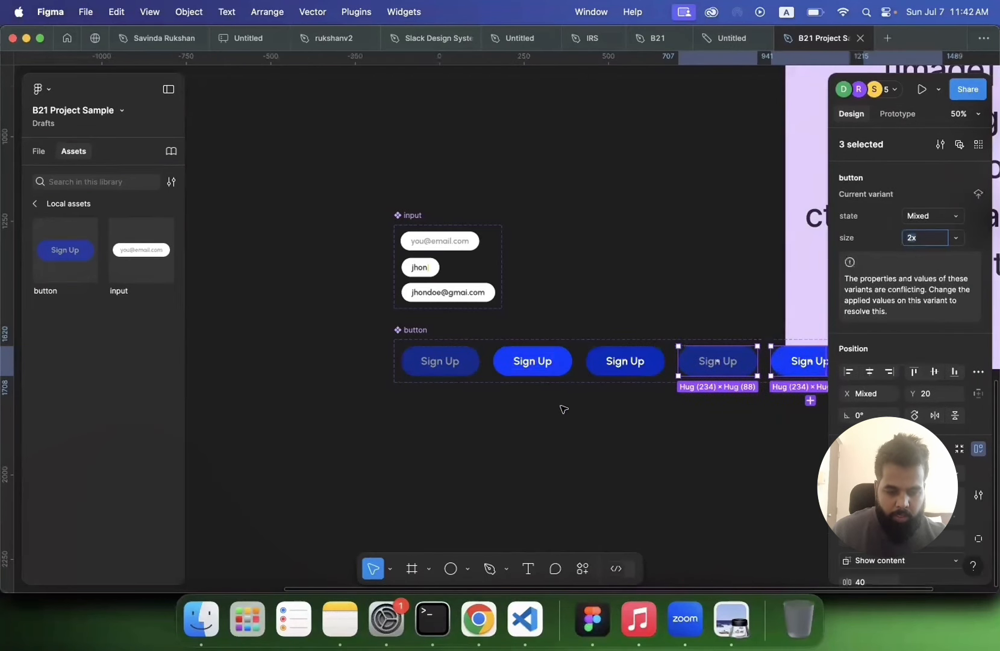
scroll(583, 422, "right", 5)
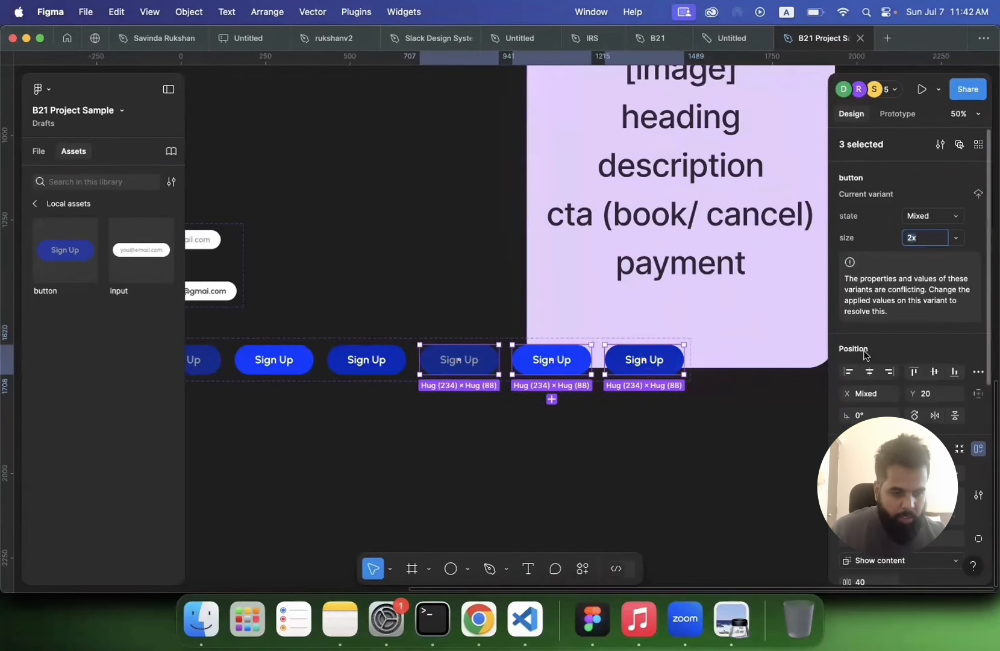
type("1")
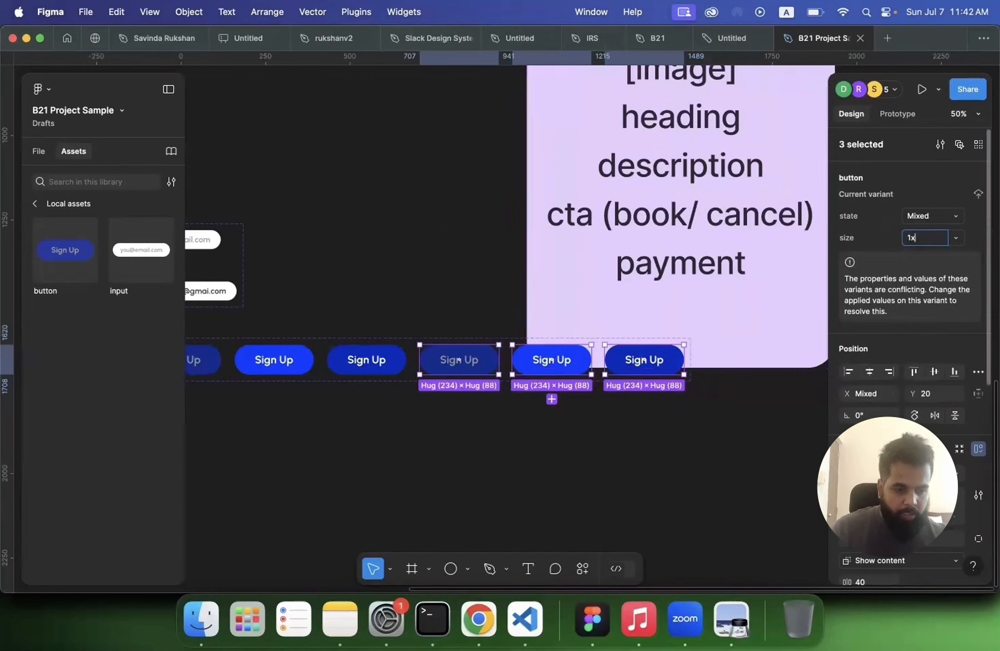
key("Return")
Step: Set the label font size of the first 1x button variant to 20
double_click(453, 363)
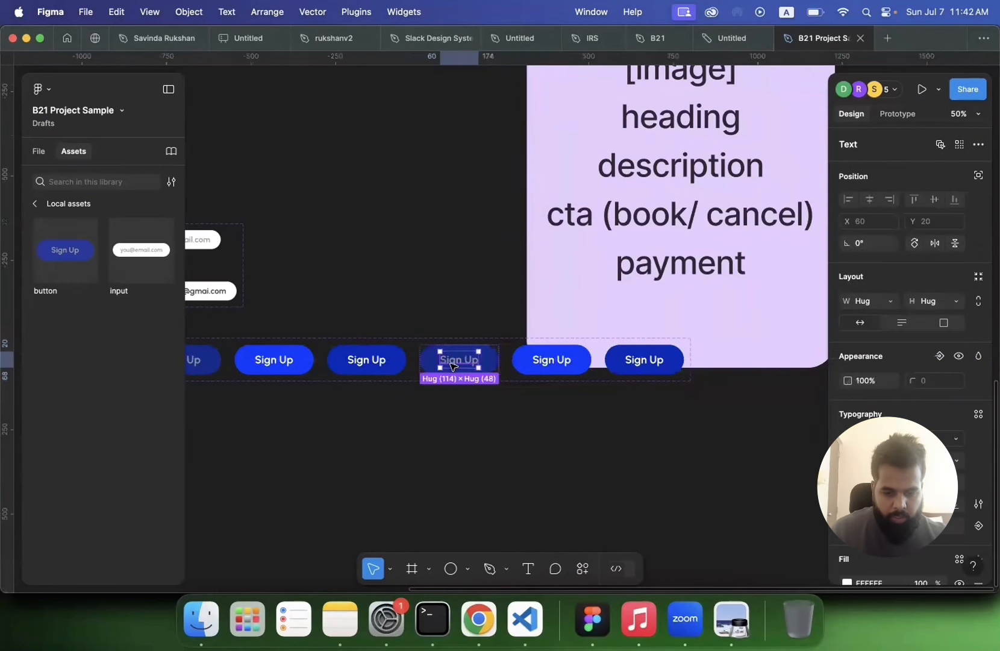
key("Return")
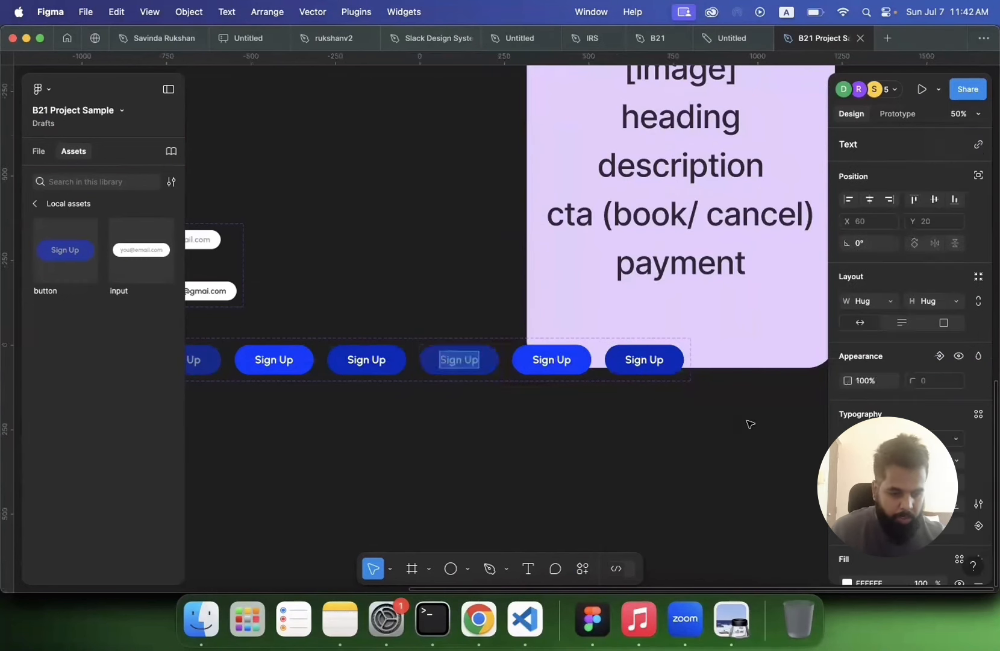
left_click(957, 467)
left_click(957, 467)
left_click(957, 467)
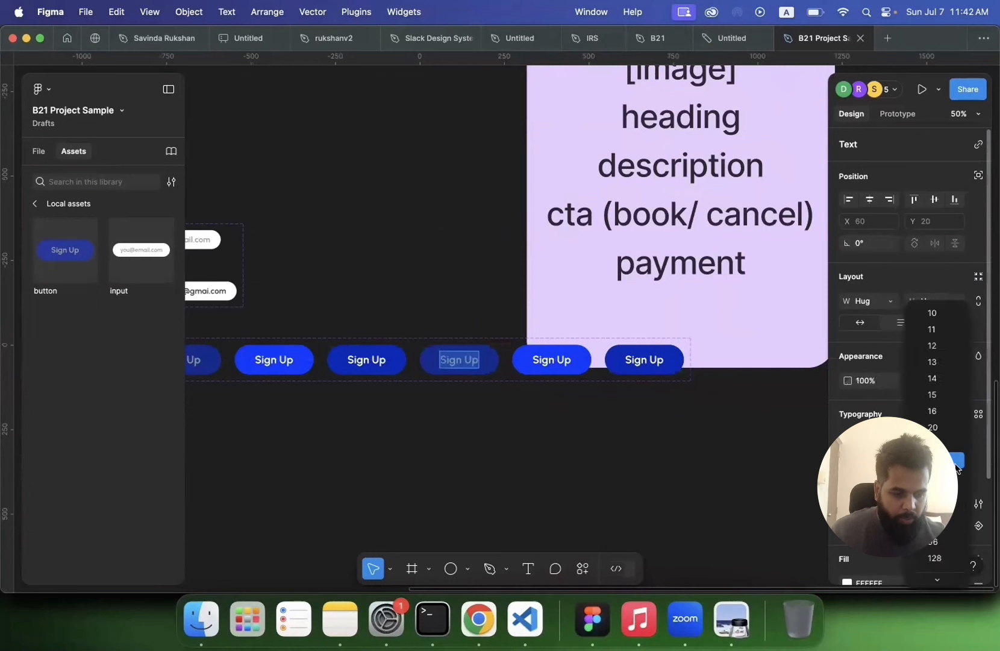
left_click(937, 428)
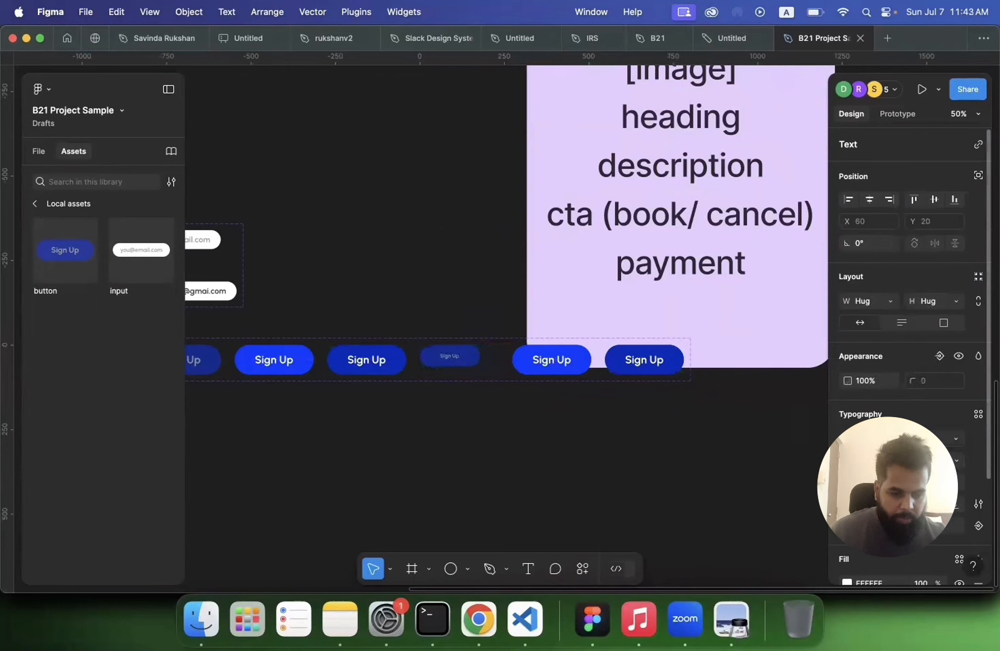
left_click(956, 465)
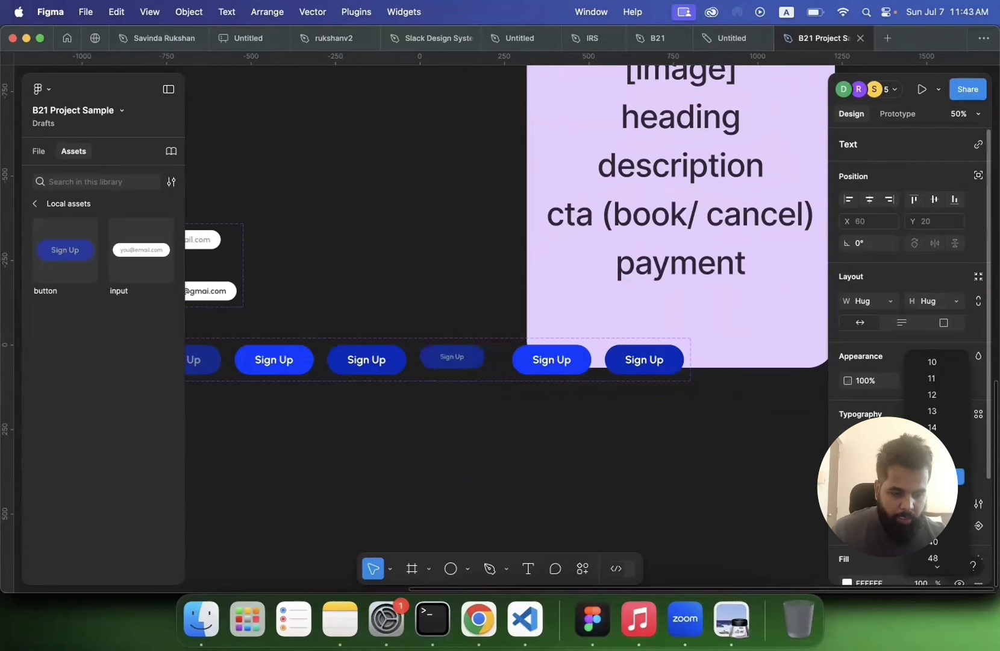
key("Escape")
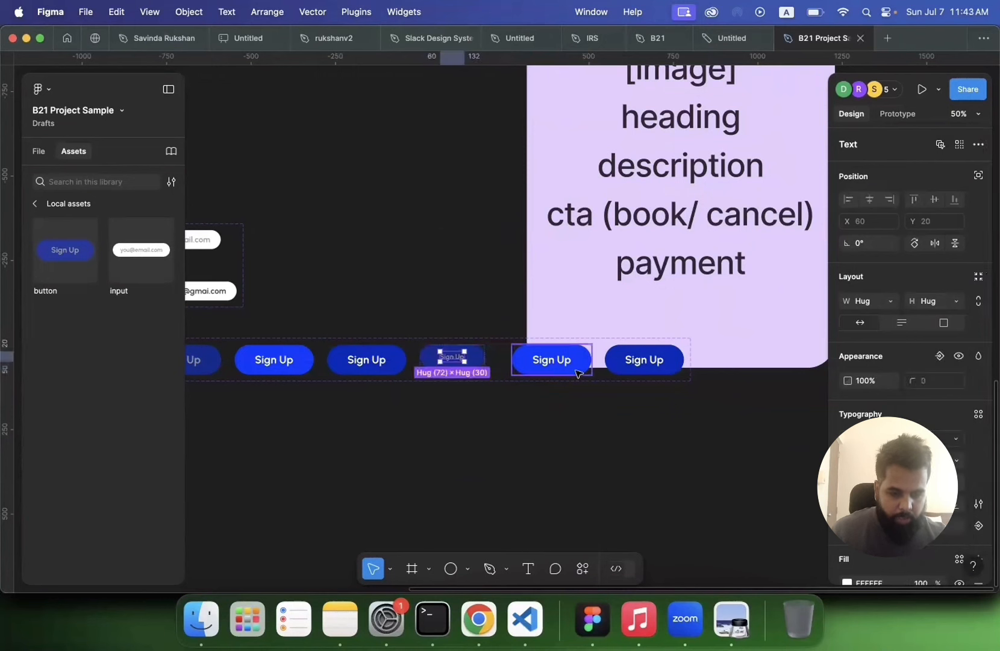
Step: Set the label font size of the other two 1x button variants to 20
left_click(577, 369)
double_click(557, 362)
double_click(554, 360)
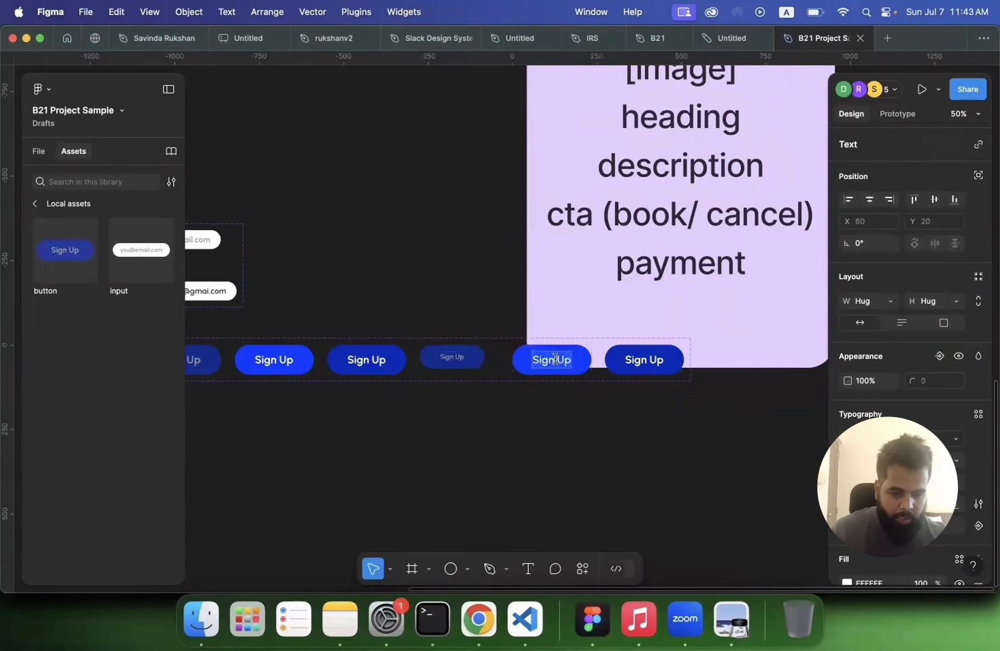
left_click(958, 465)
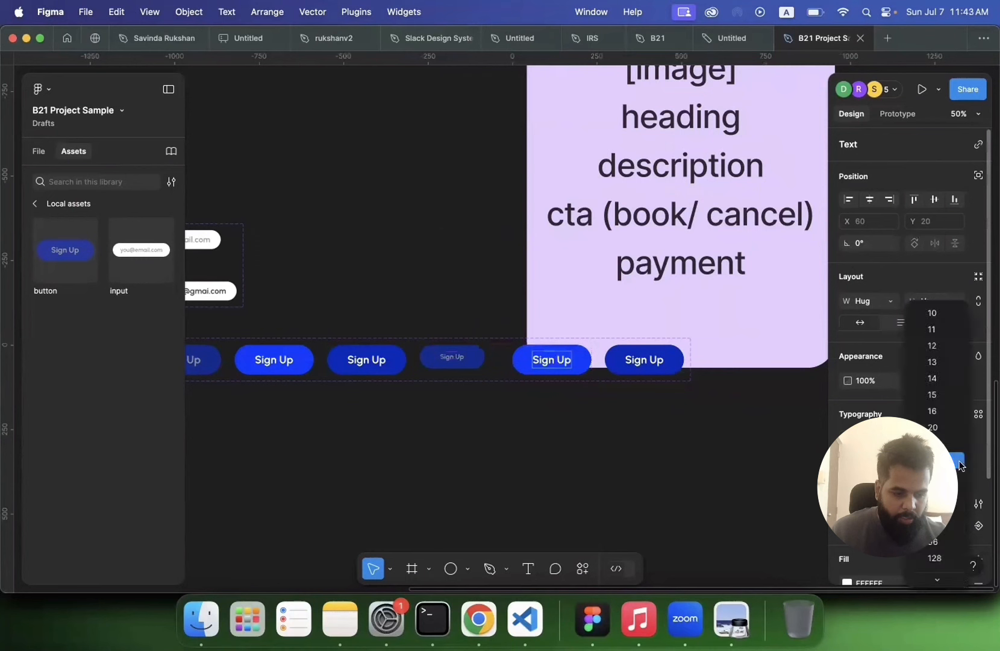
left_click(938, 427)
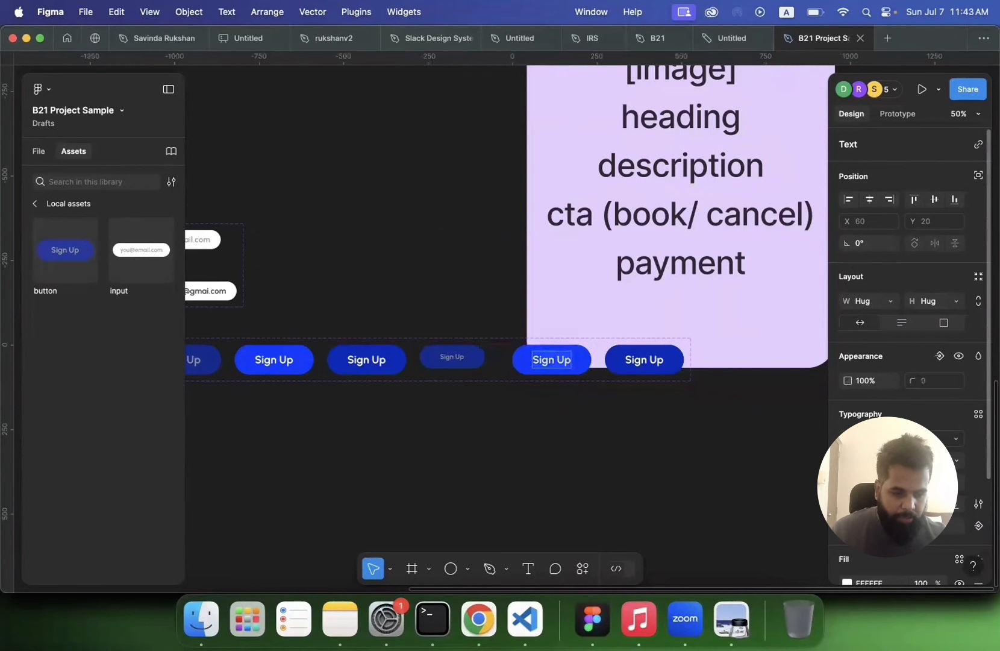
left_click(958, 465)
left_click(937, 423)
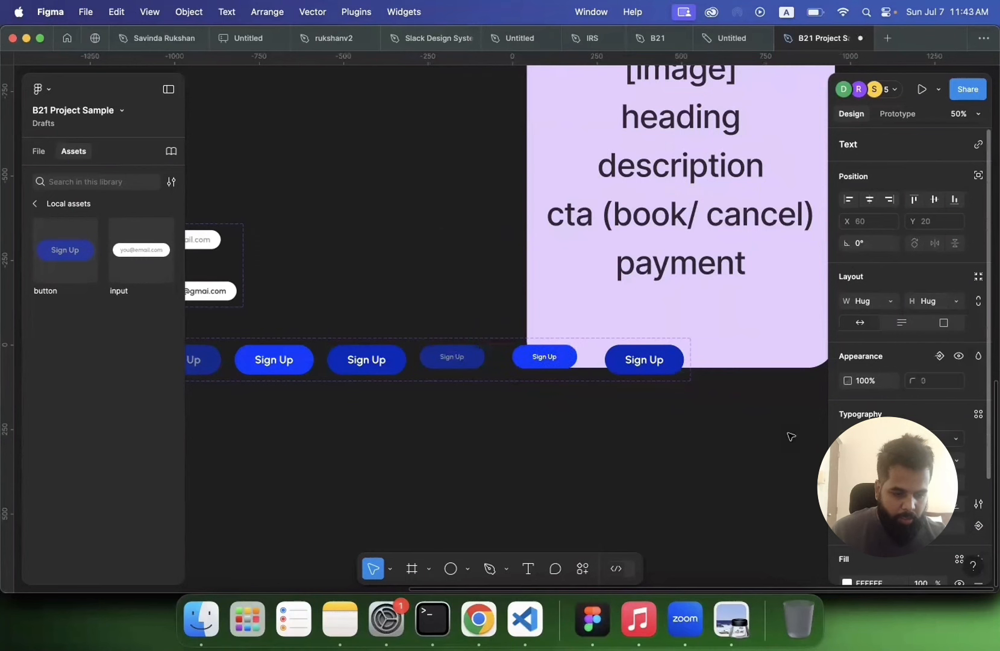
left_click(646, 362)
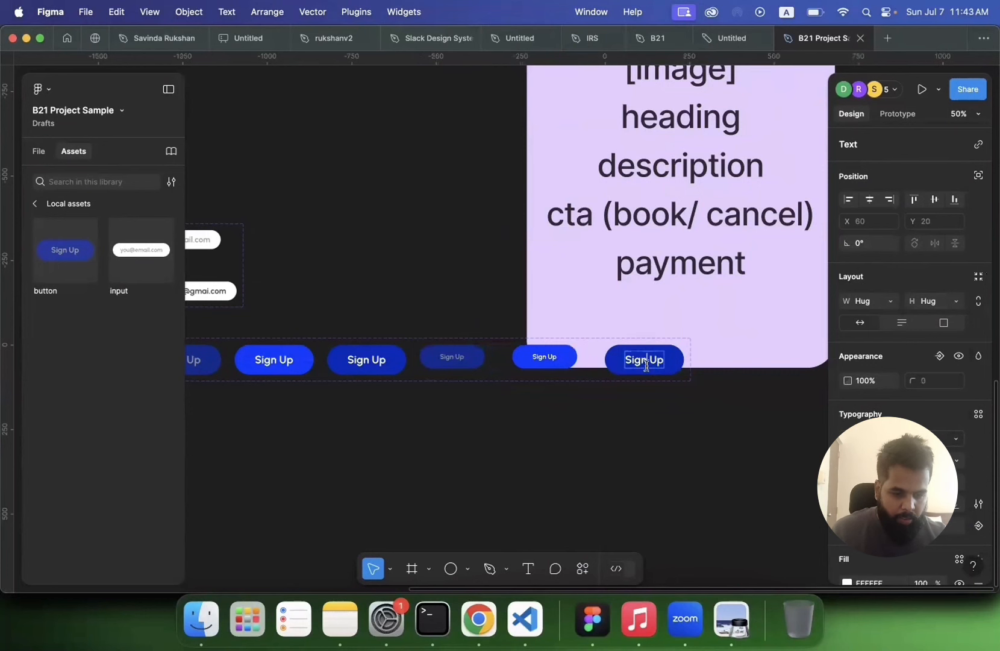
left_click(955, 458)
left_click(939, 429)
left_click(632, 431)
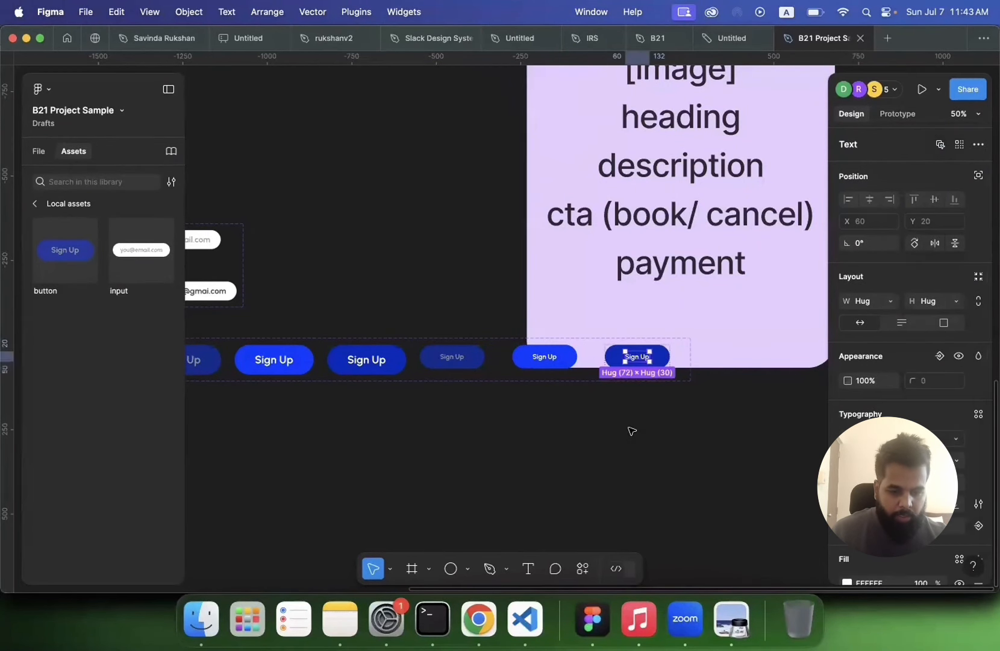
scroll(631, 431, "down", 2)
scroll(631, 431, "down", 3)
scroll(602, 422, "down", 3)
scroll(602, 421, "left", 2)
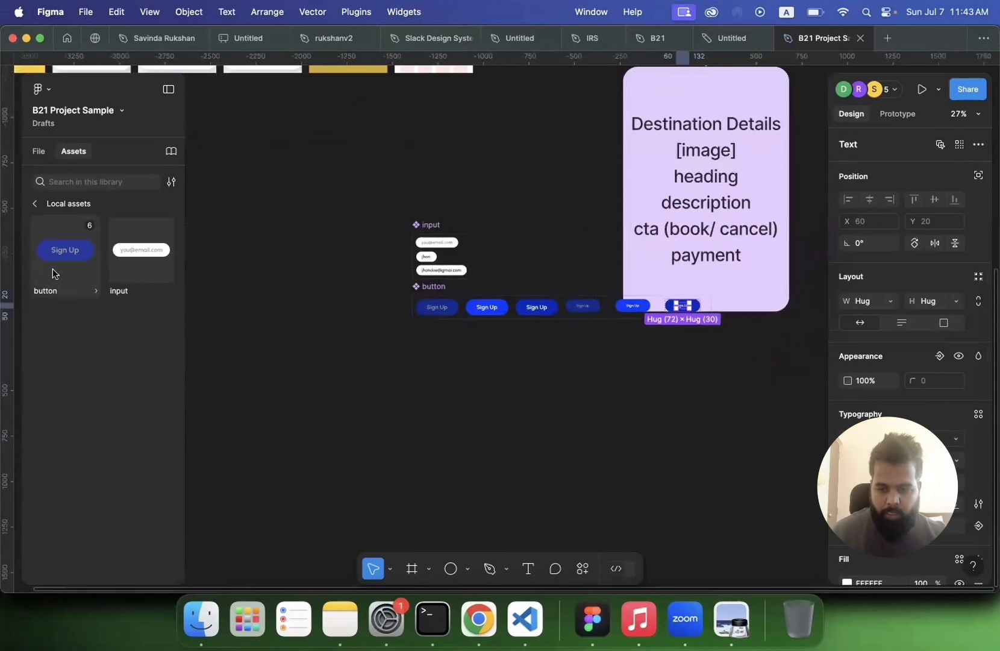
left_click_drag(60, 257, 380, 367)
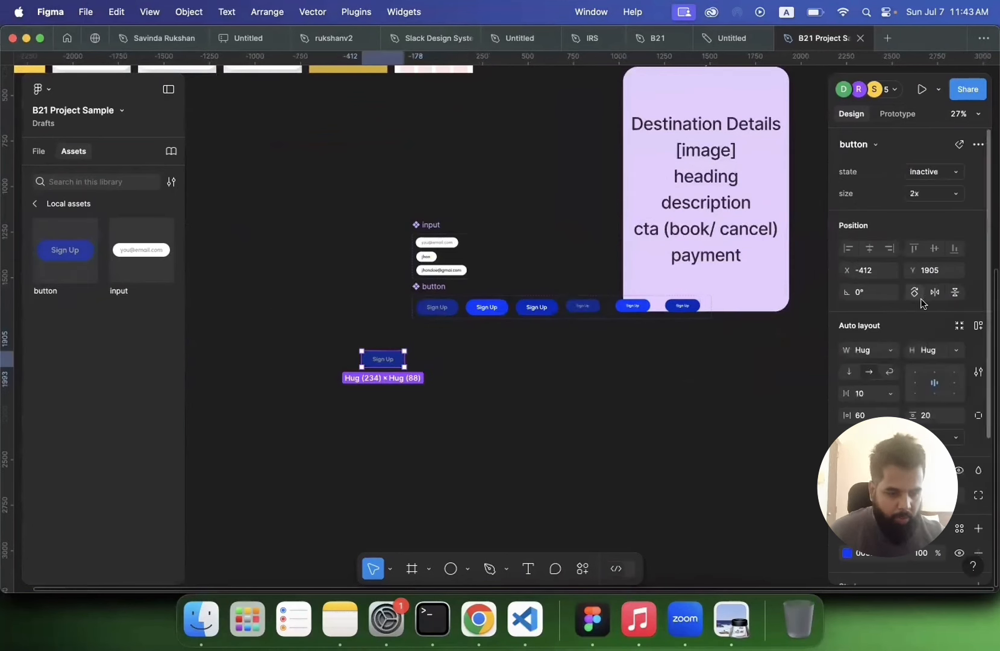
left_click(933, 175)
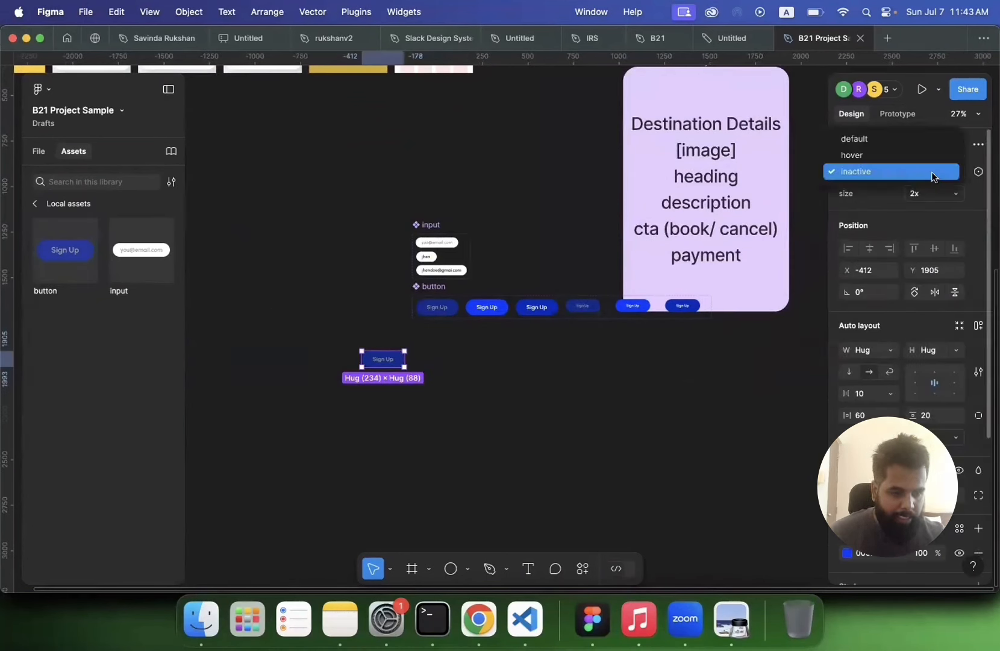
left_click(937, 194)
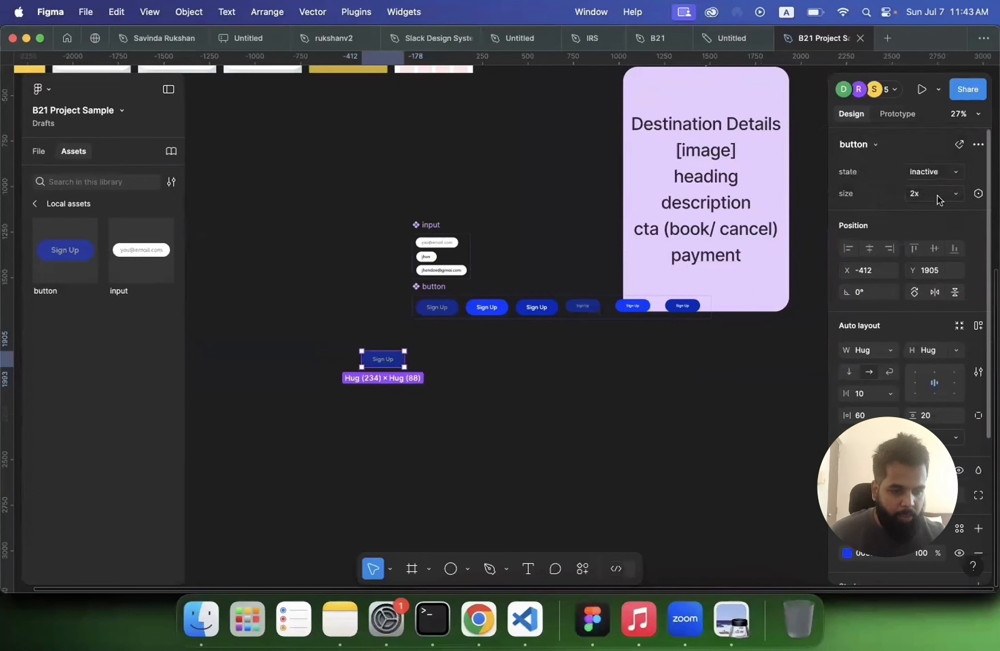
left_click(937, 194)
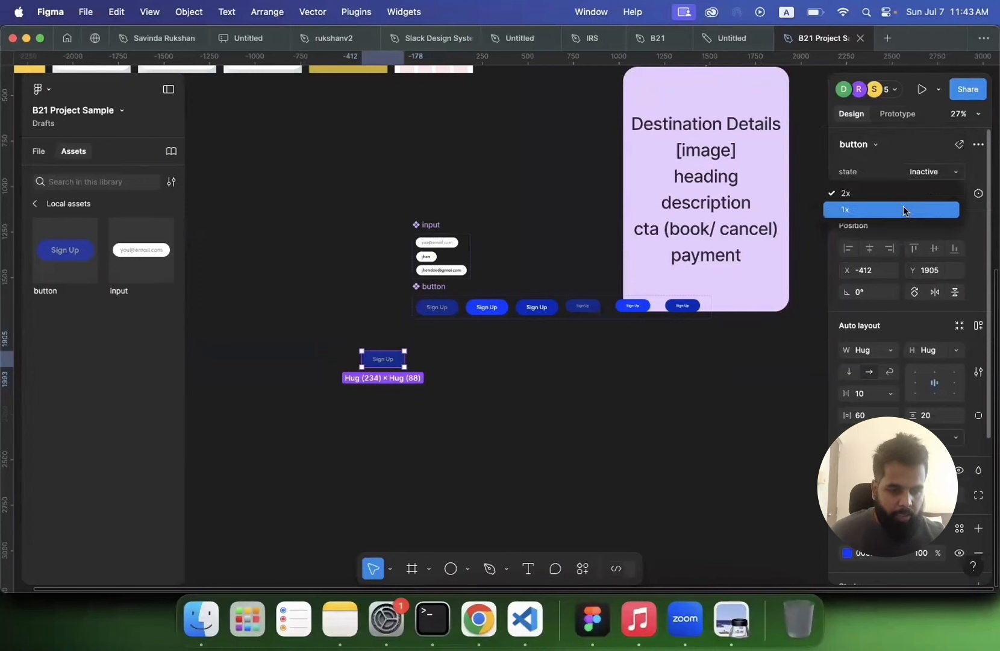
left_click(904, 208)
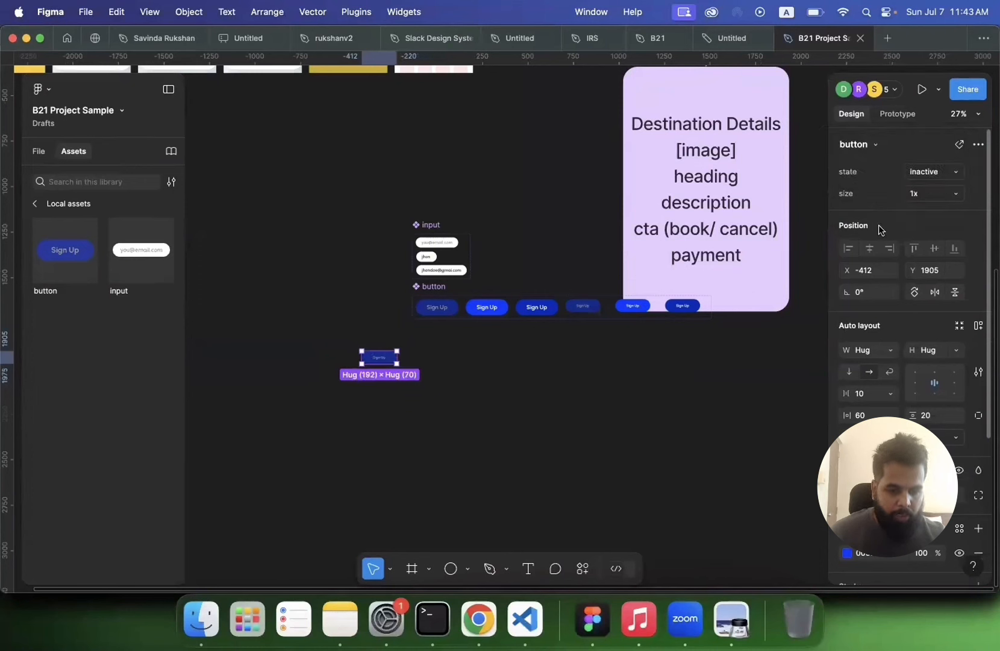
scroll(413, 421, "up", 3)
scroll(383, 386, "up", 2)
left_click(383, 387)
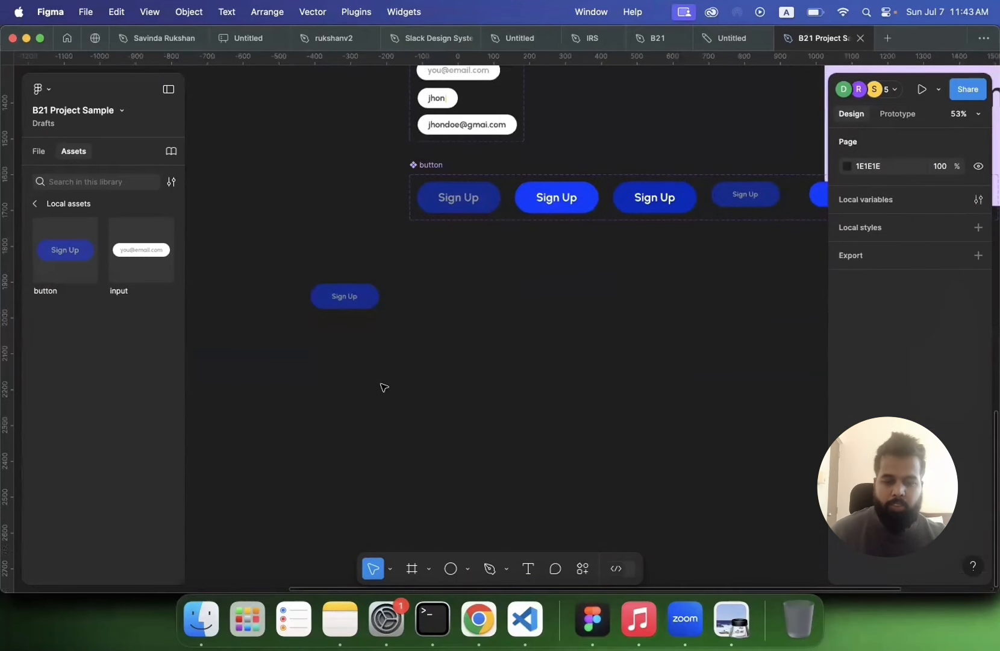
key("super+z")
key("super+z")
Step: Place a 1x button instance below the Statue of Liberty description on the Home screen
scroll(451, 374, "down", 5)
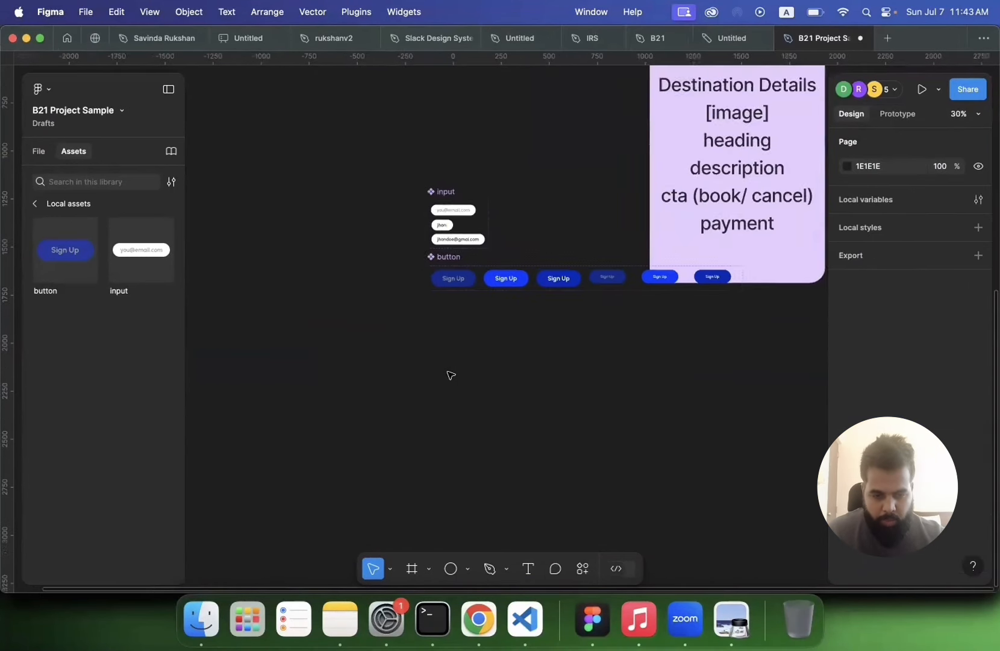
scroll(451, 374, "up", 6)
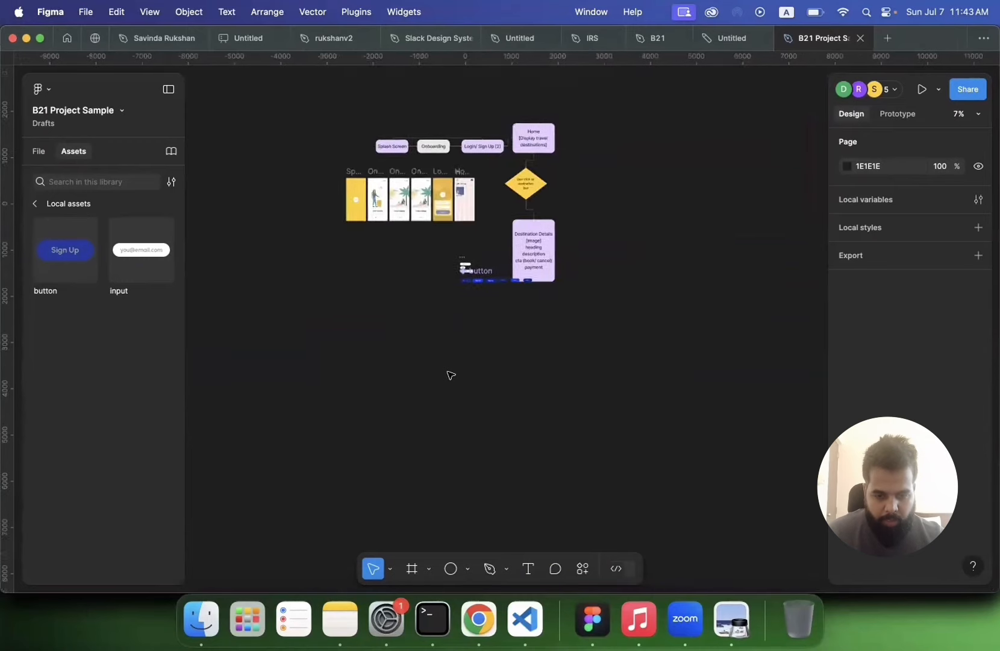
scroll(451, 375, "up", 4)
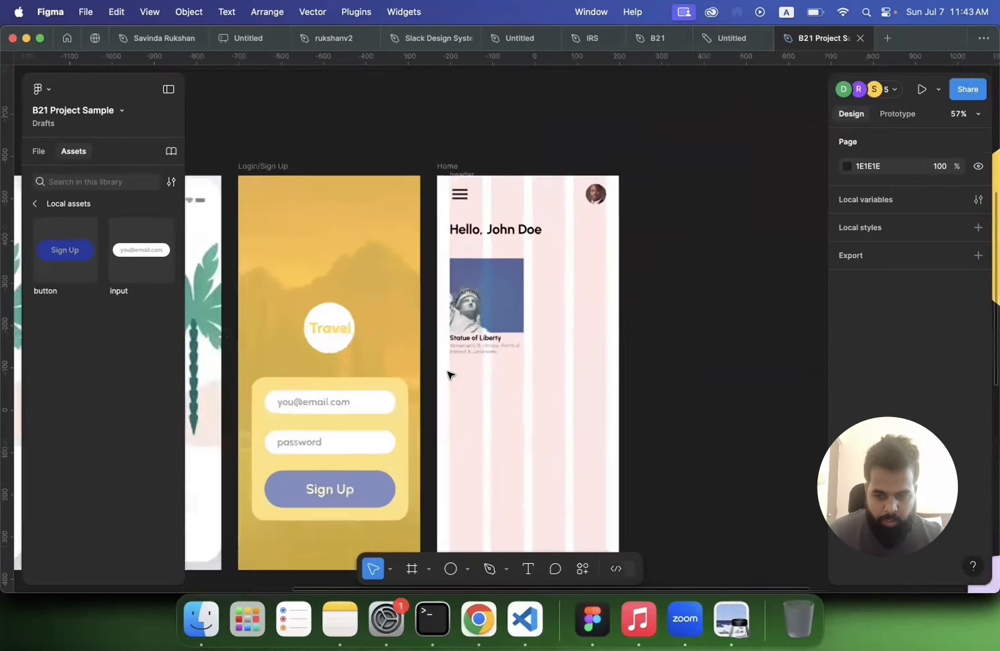
left_click_drag(65, 249, 495, 381)
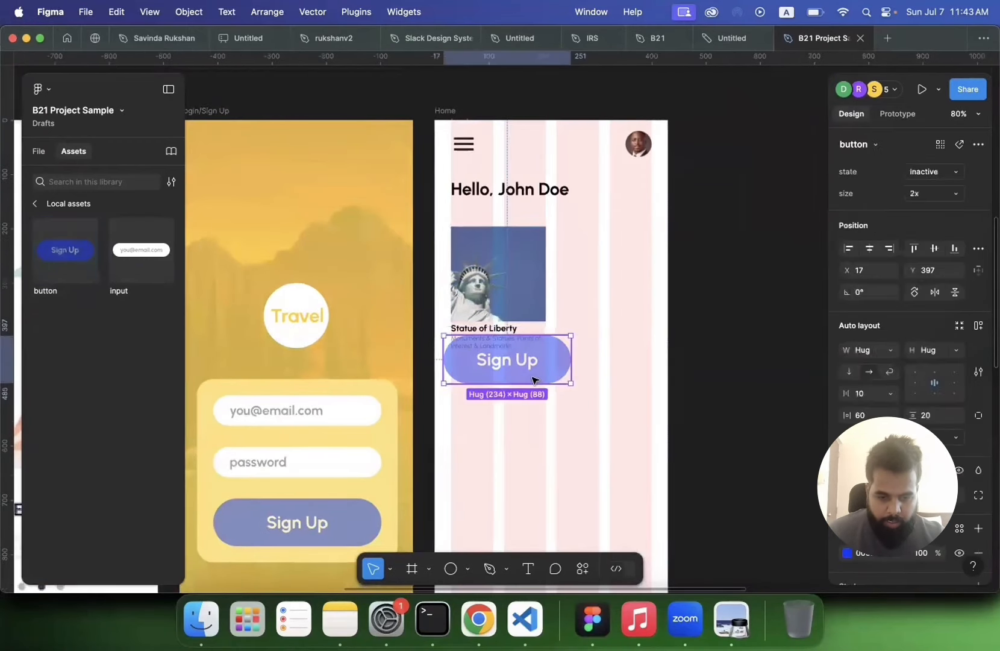
left_click(925, 198)
left_click(904, 205)
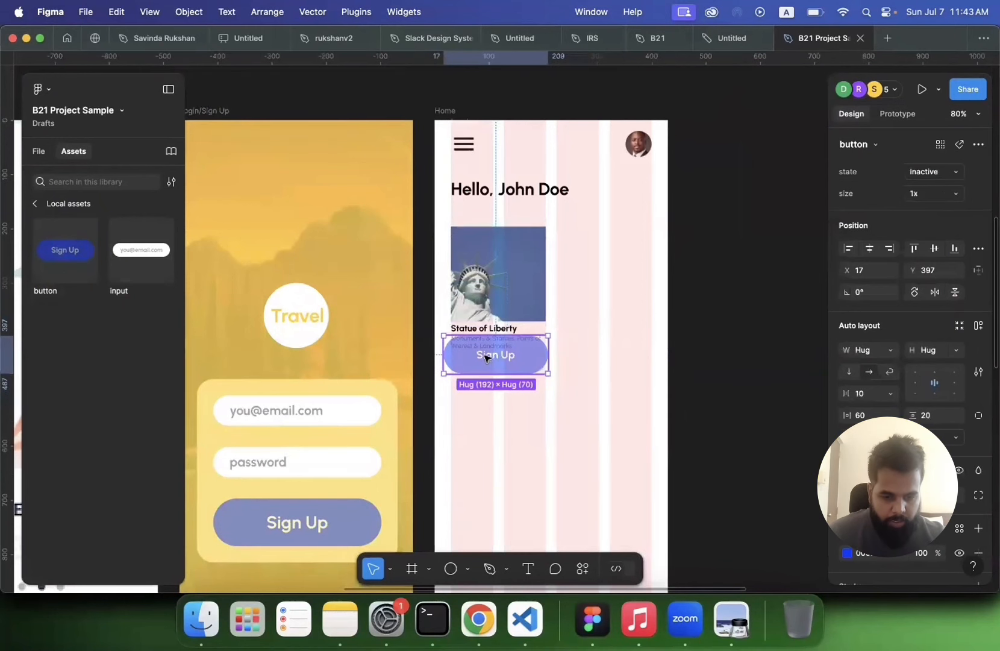
left_click_drag(483, 359, 493, 384)
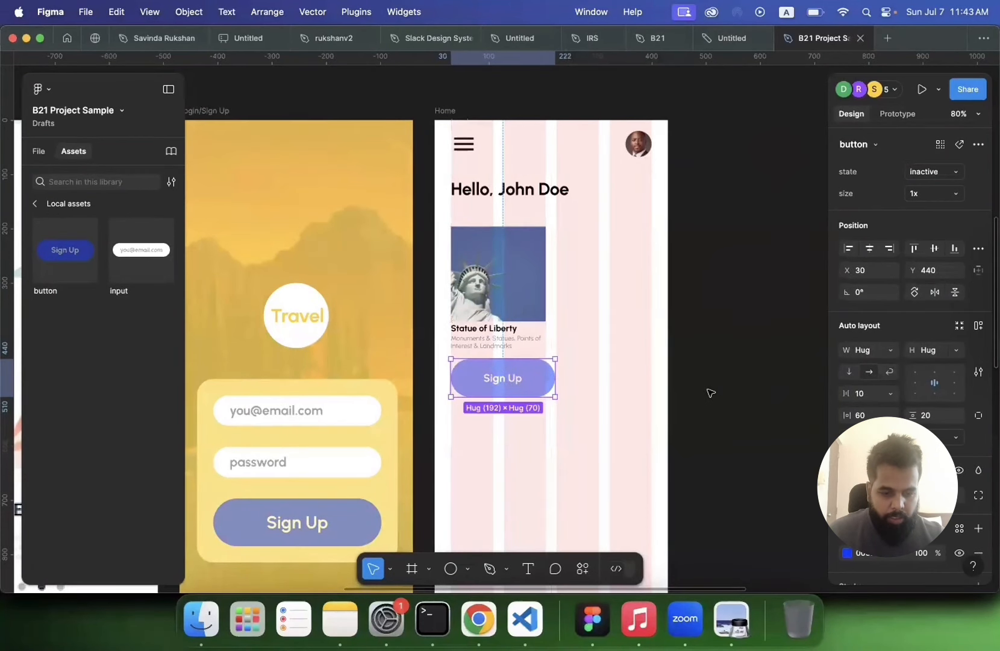
Step: Set the padding of the inactive 1x button variant to 30
scroll(711, 393, "down", 5)
scroll(713, 386, "down", 5)
scroll(714, 384, "down", 4)
scroll(711, 377, "down", 6)
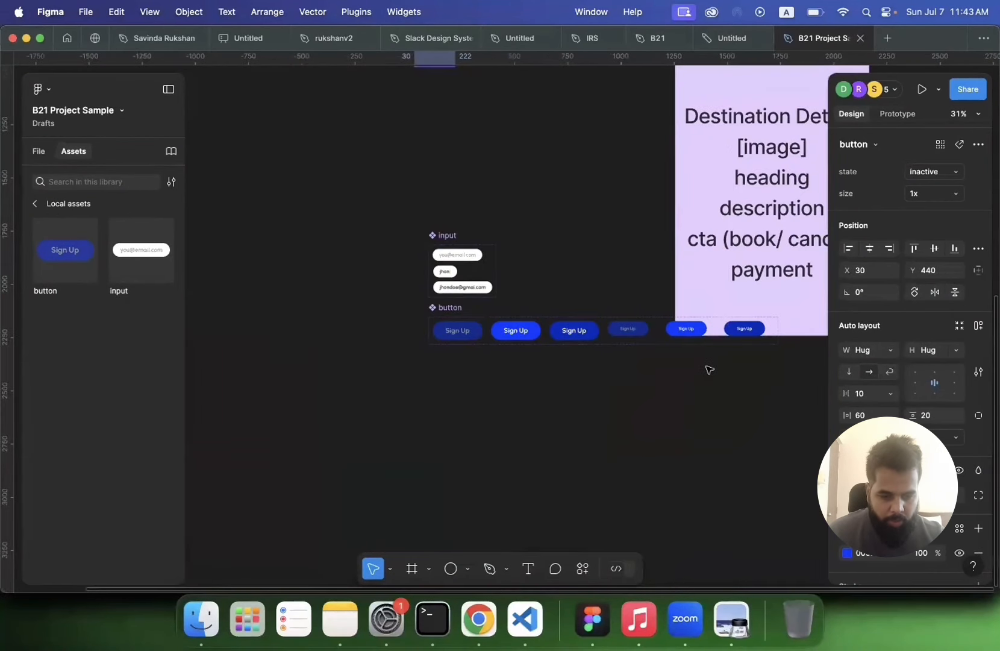
scroll(709, 369, "up", 2)
scroll(554, 276, "up", 4)
left_click(527, 278)
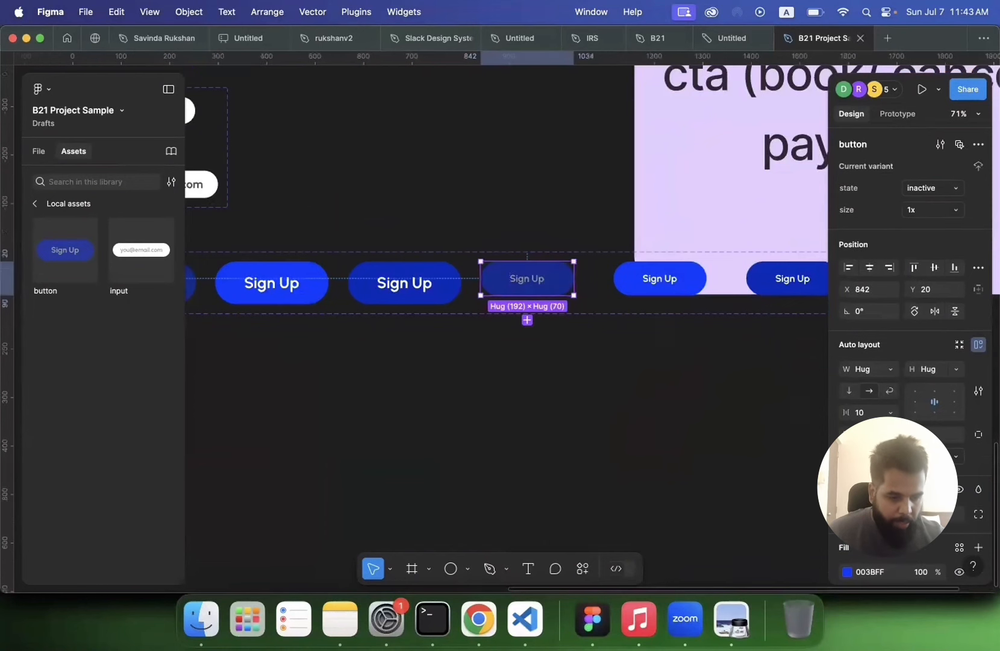
left_click(867, 434)
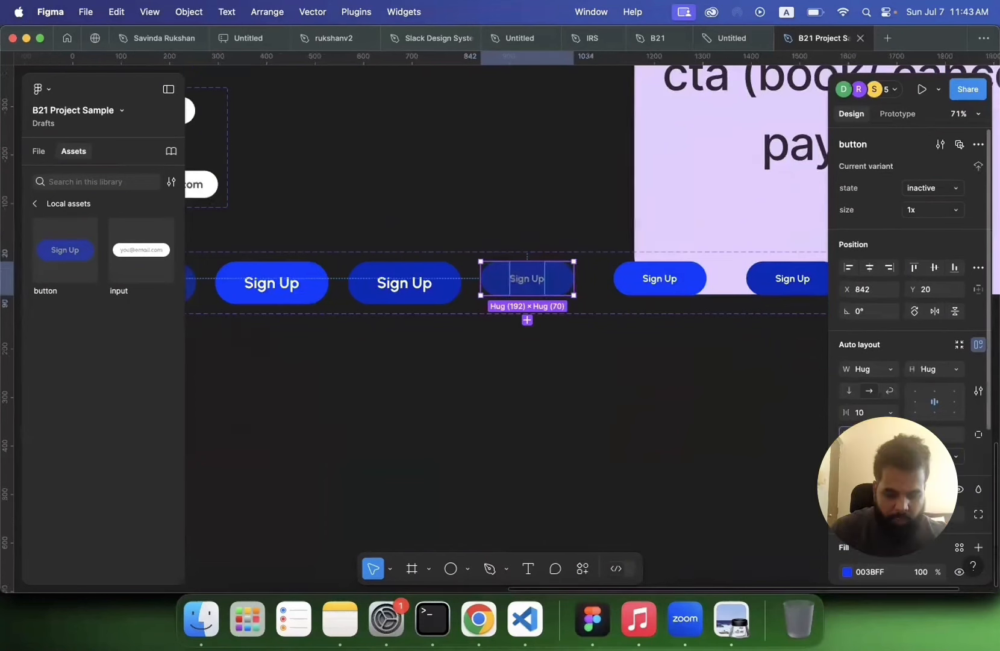
type("30")
key("Return")
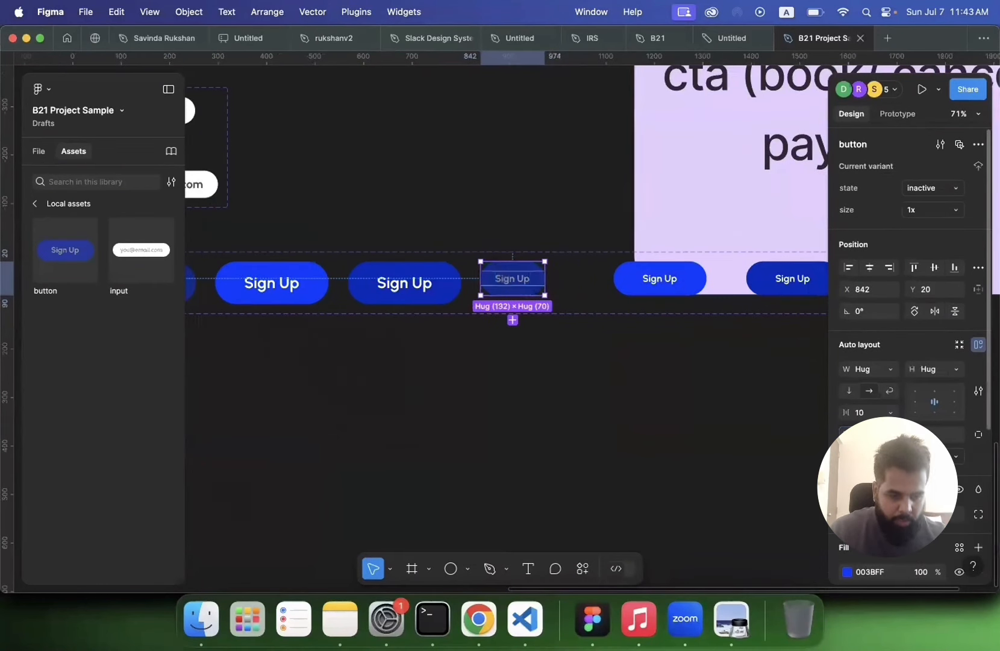
Step: Set the other two 1x button variants' horizontal padding to 20 and vertical padding to 10
left_click(671, 291)
left_click(730, 378)
left_click(669, 279)
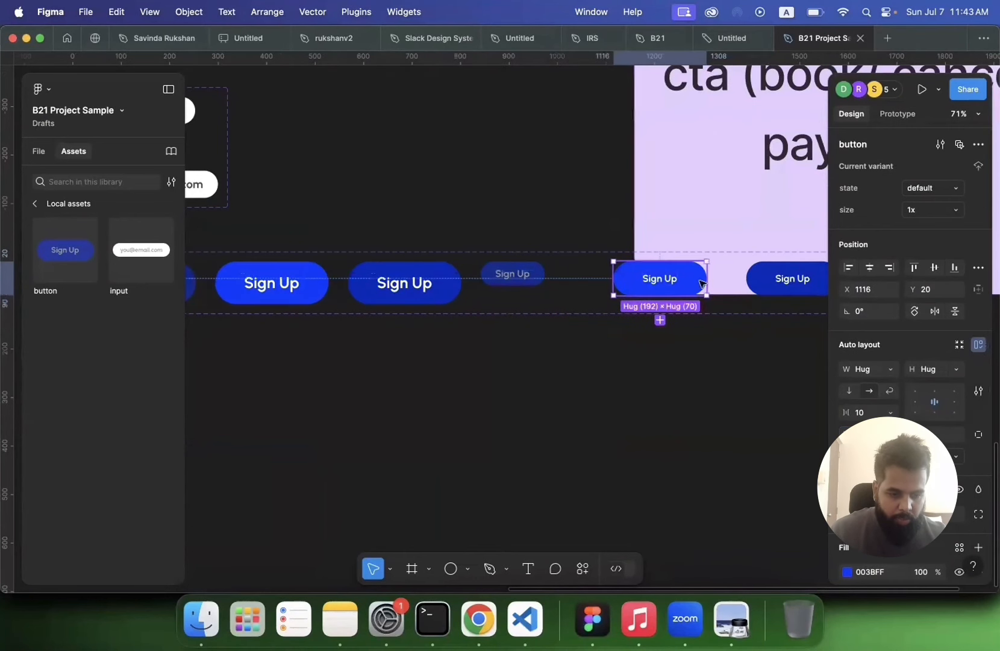
left_click(792, 278, "shift")
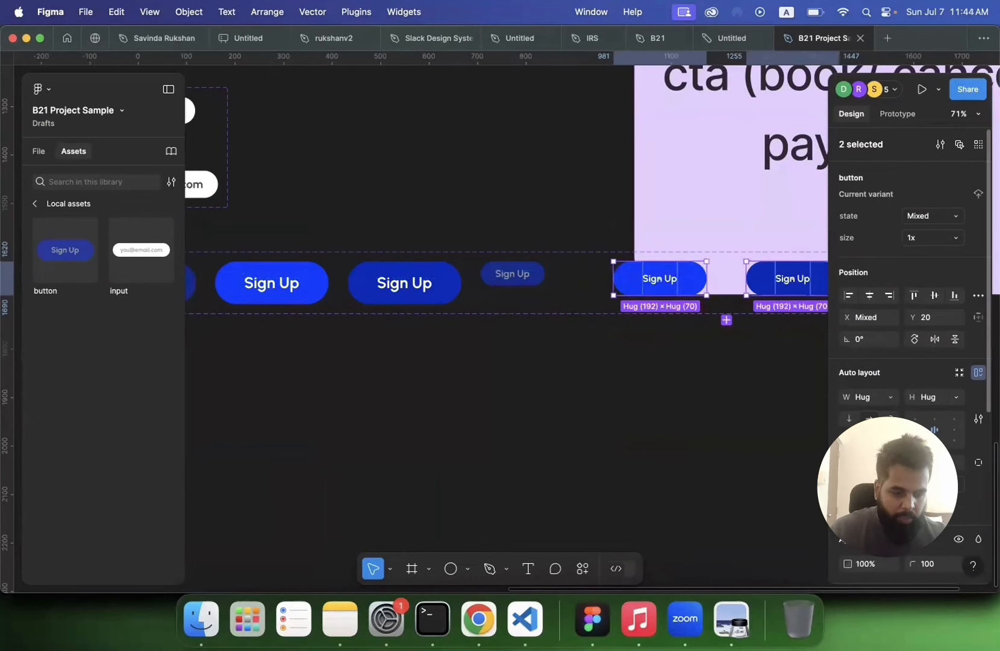
type("20")
key("Tab")
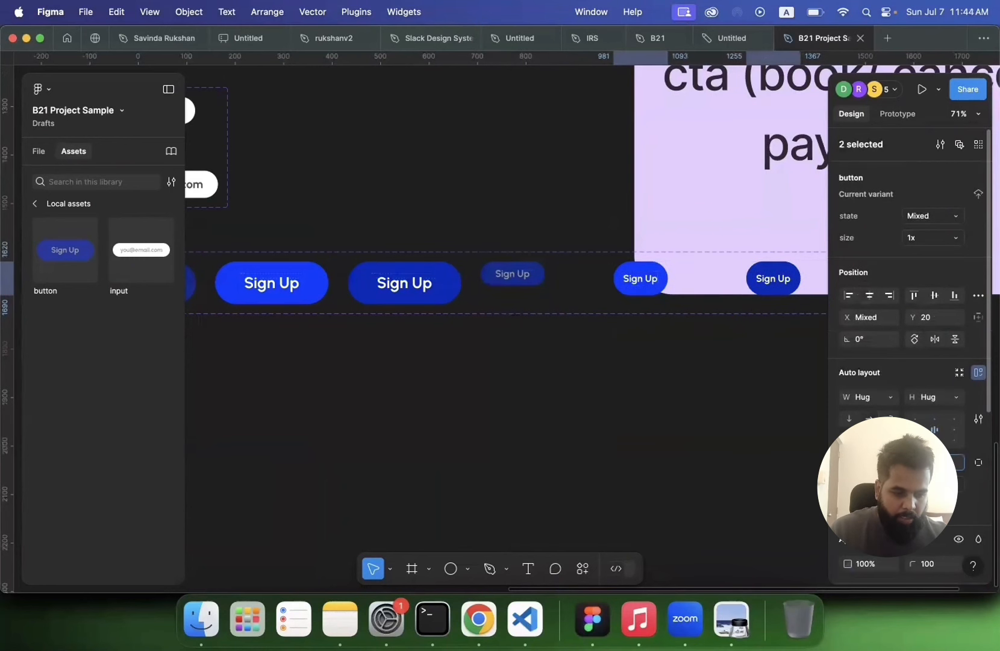
type("10")
key("Return")
left_click(669, 449)
Step: Change the label of the Home screen button instance to Read More
scroll(670, 449, "up", 3)
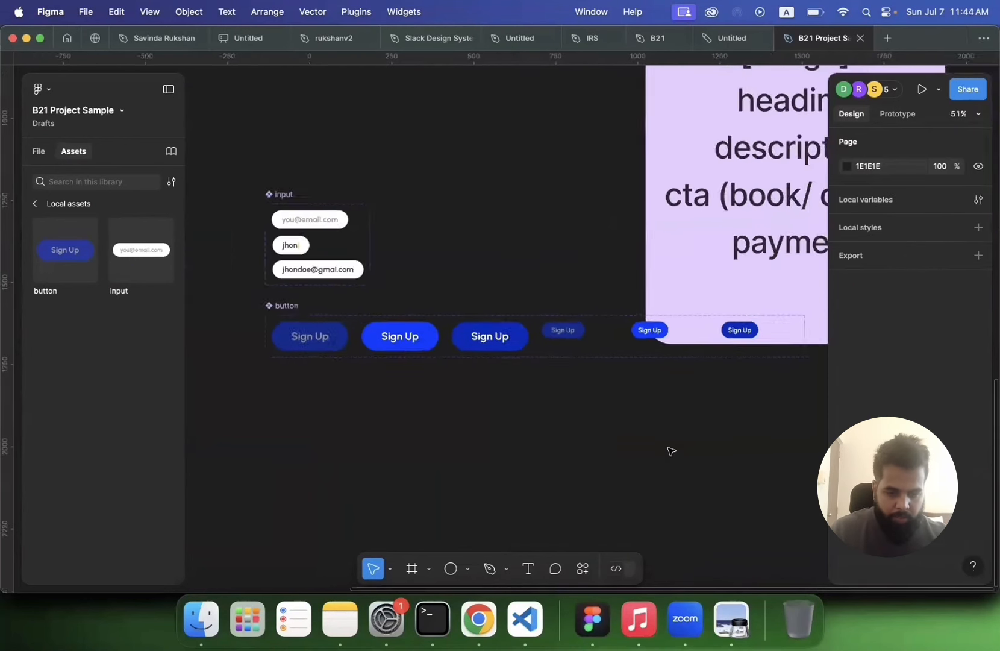
scroll(670, 449, "down", 3)
scroll(671, 451, "up", 5)
scroll(643, 303, "up", 5)
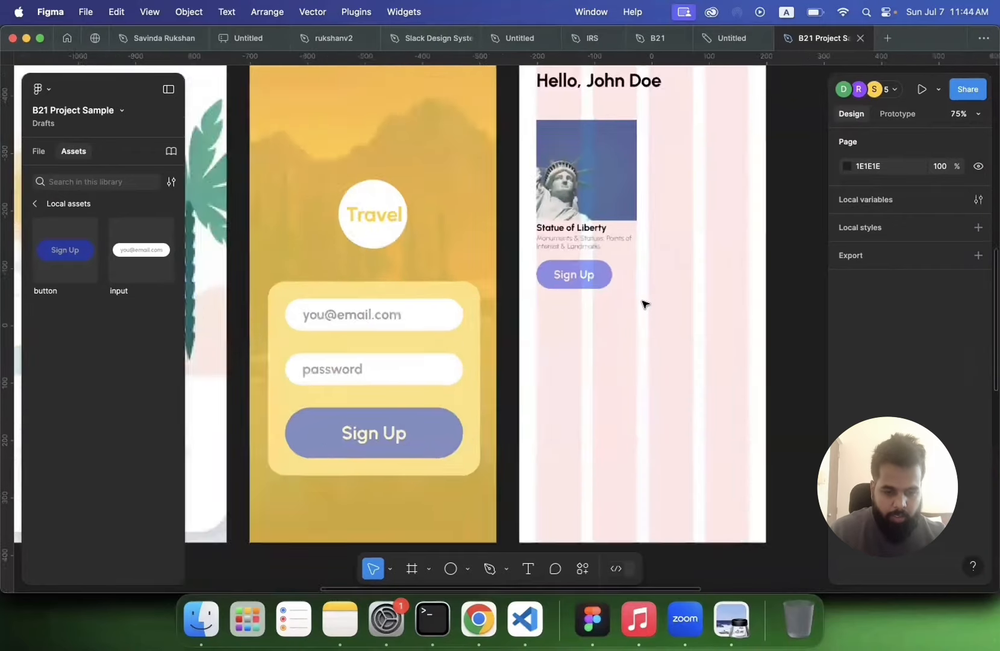
left_click(532, 312)
double_click(531, 315)
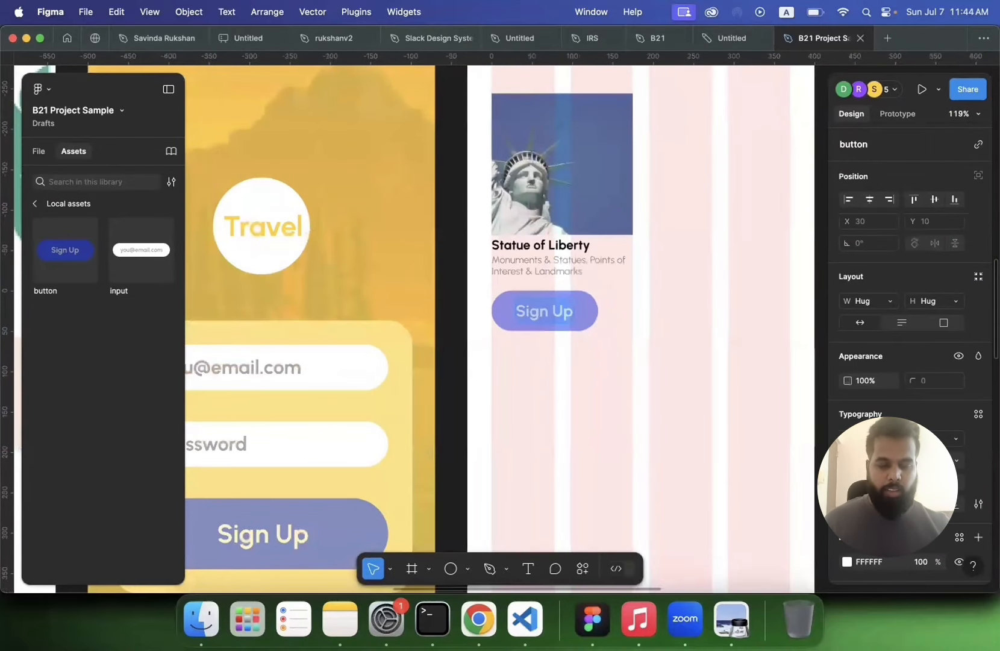
type("Read M")
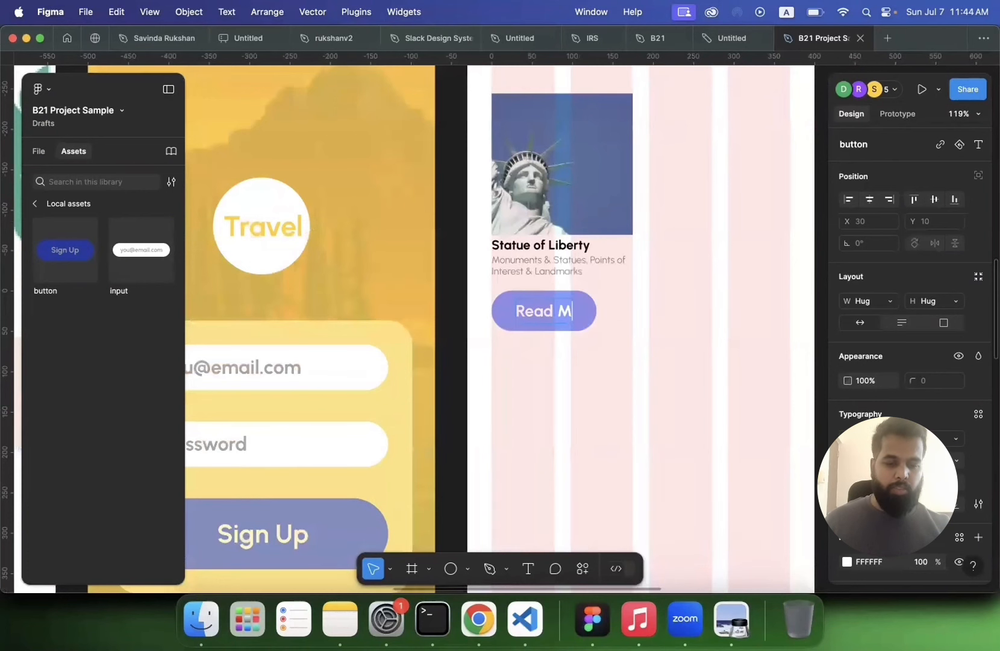
type("ore")
left_click(547, 378)
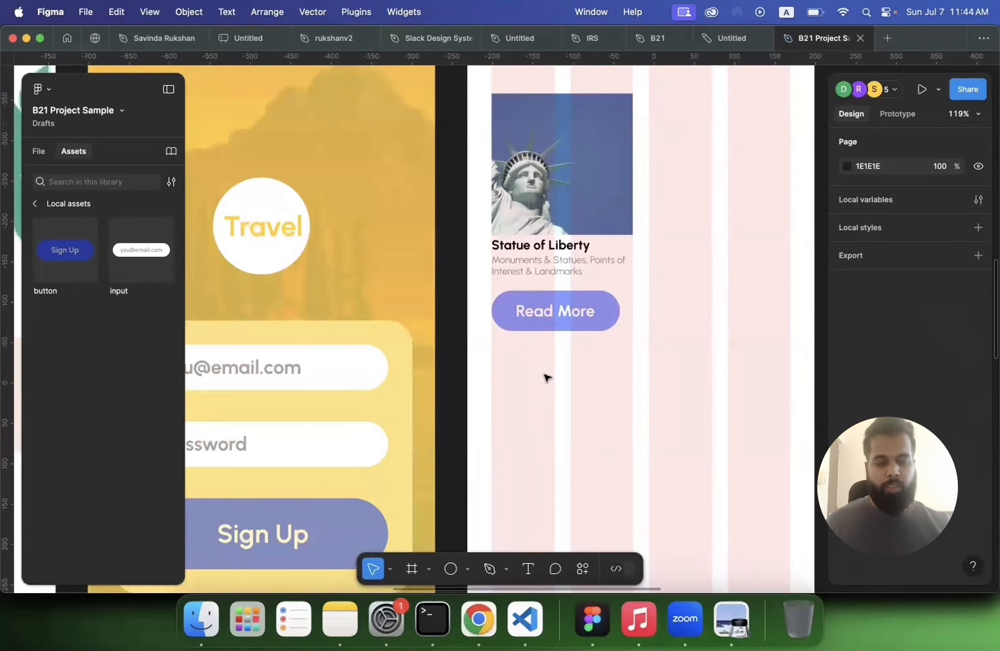
Step: Wrap the Statue of Liberty image, texts and Read More button in a new frame
scroll(545, 376, "down", 4)
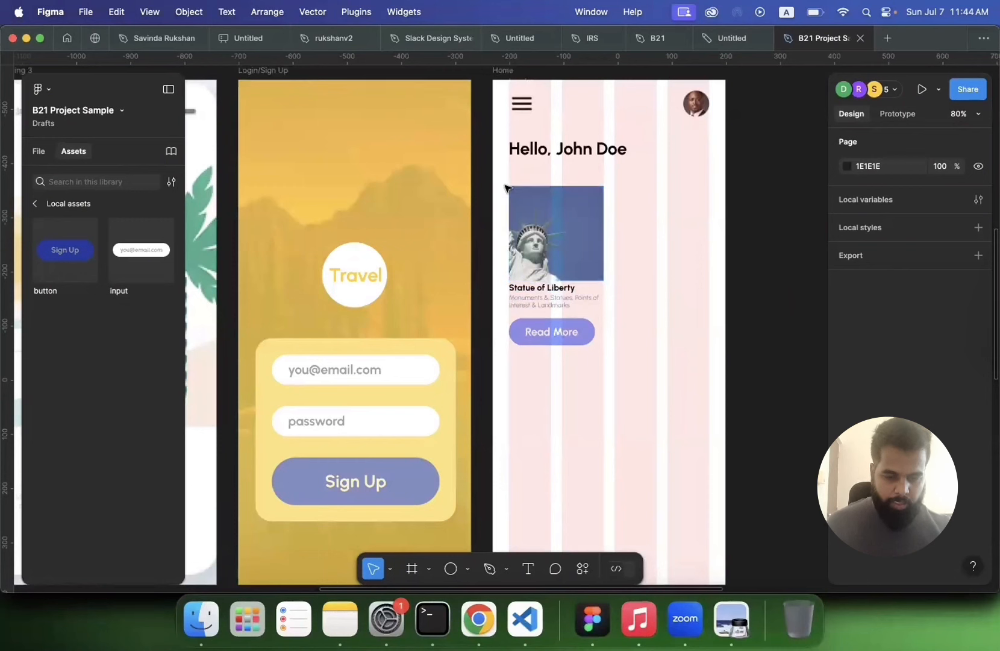
left_click_drag(502, 184, 623, 369)
right_click(567, 253)
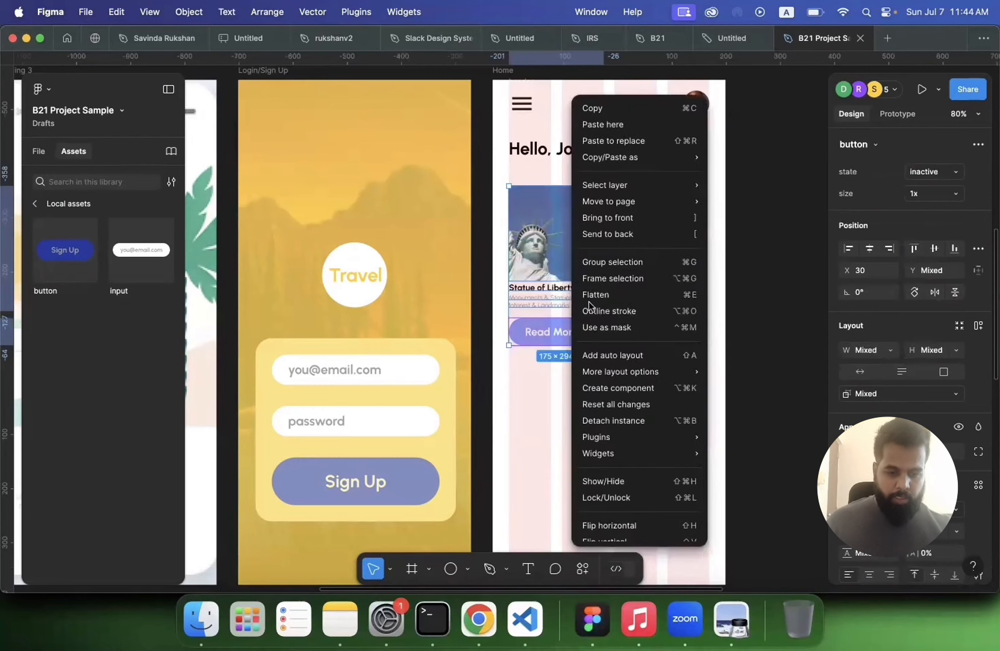
left_click(615, 278)
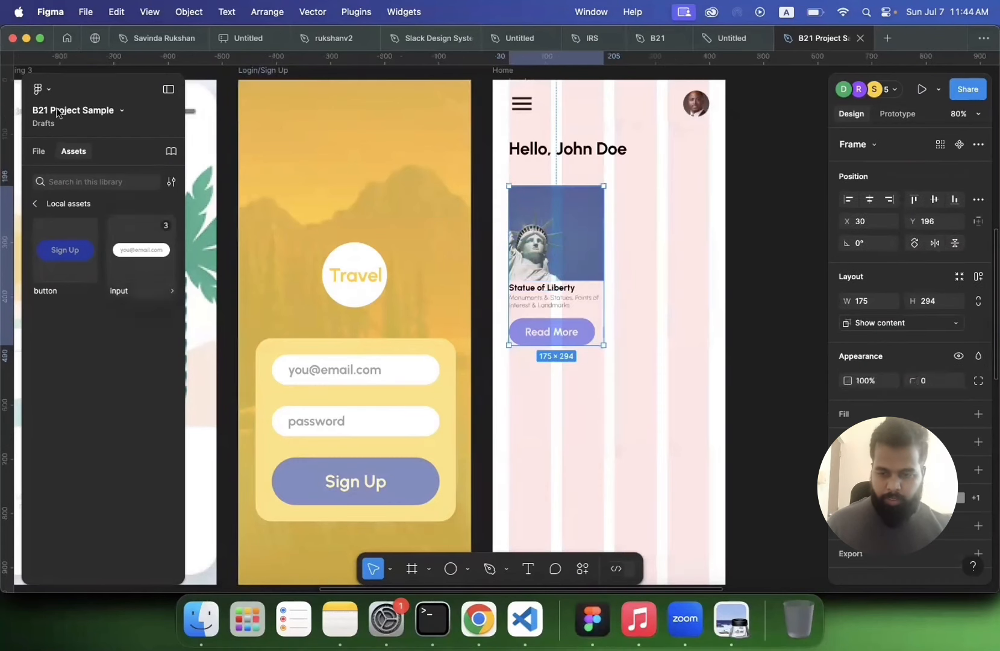
Step: Rename the new frame layer to card
left_click(41, 151)
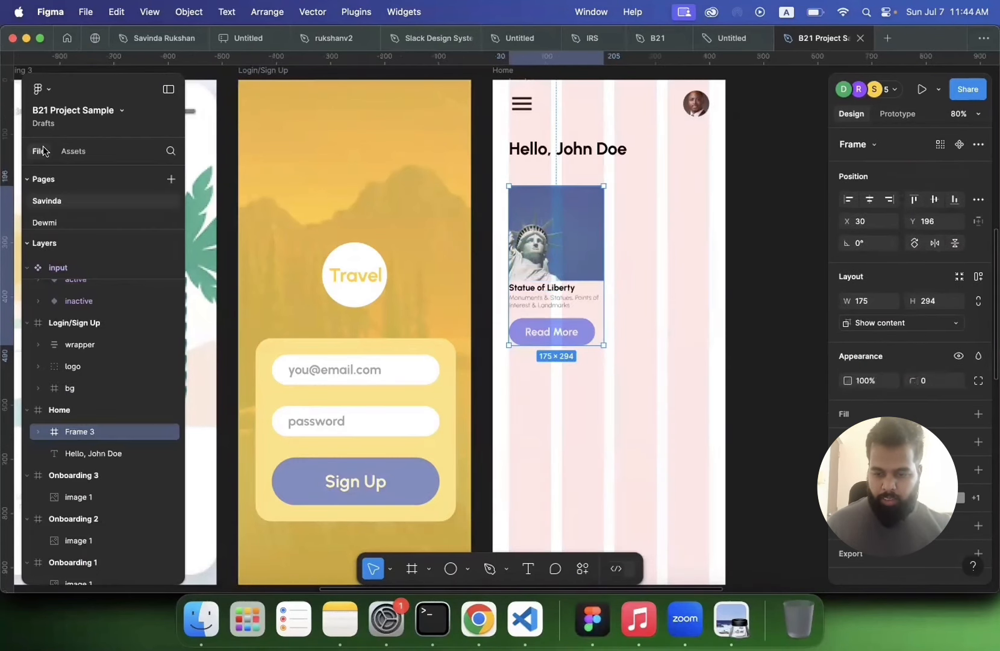
double_click(73, 438)
type("card")
key("Return")
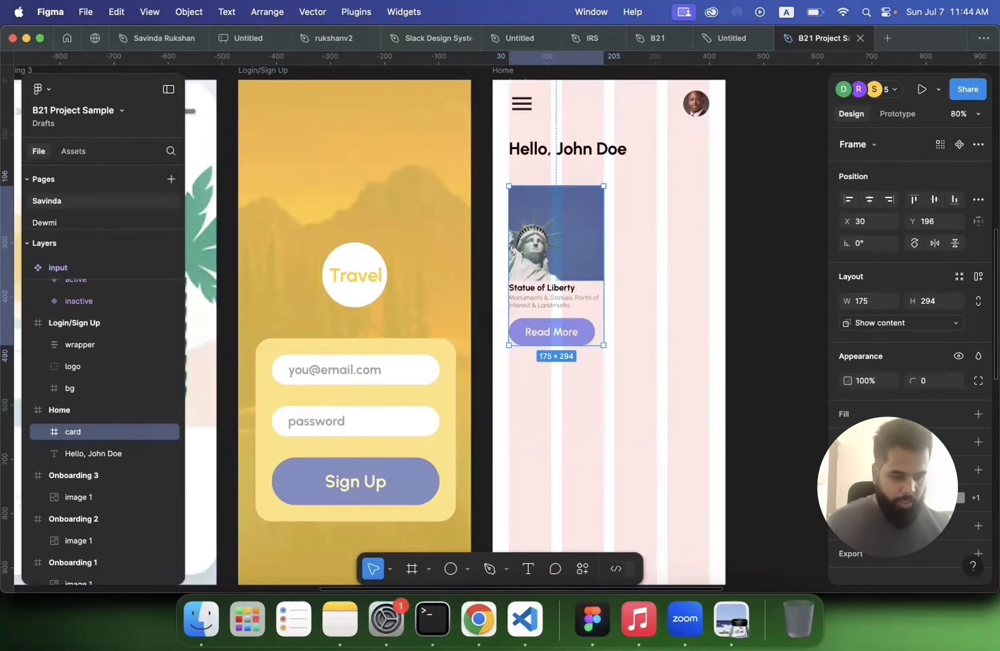
Step: Hide the layout grid on the Home frame
scroll(670, 306, "up", 3)
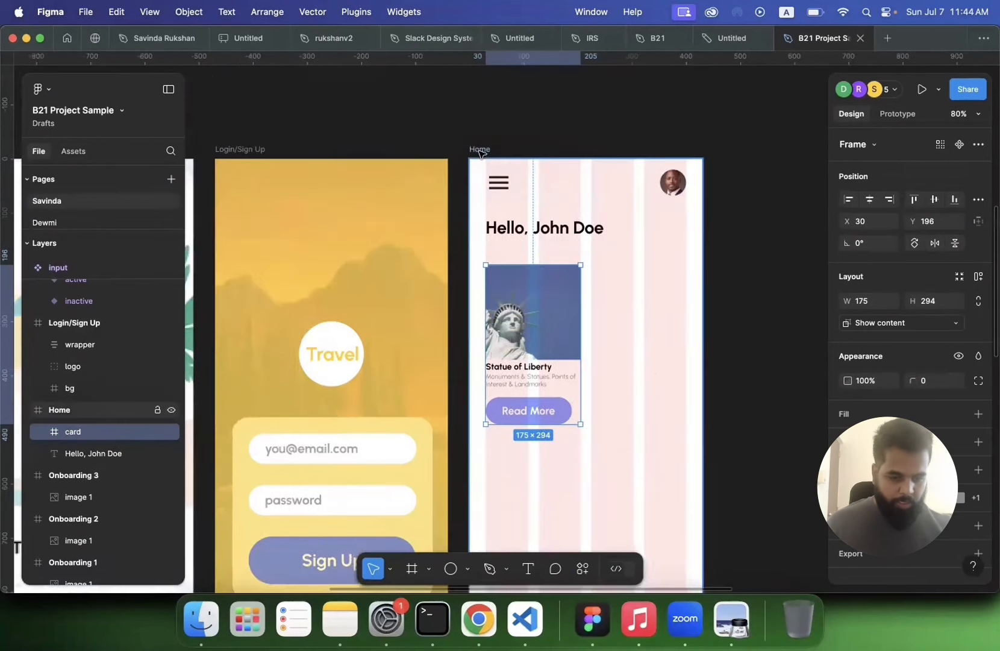
left_click(482, 150)
scroll(906, 337, "down", 3)
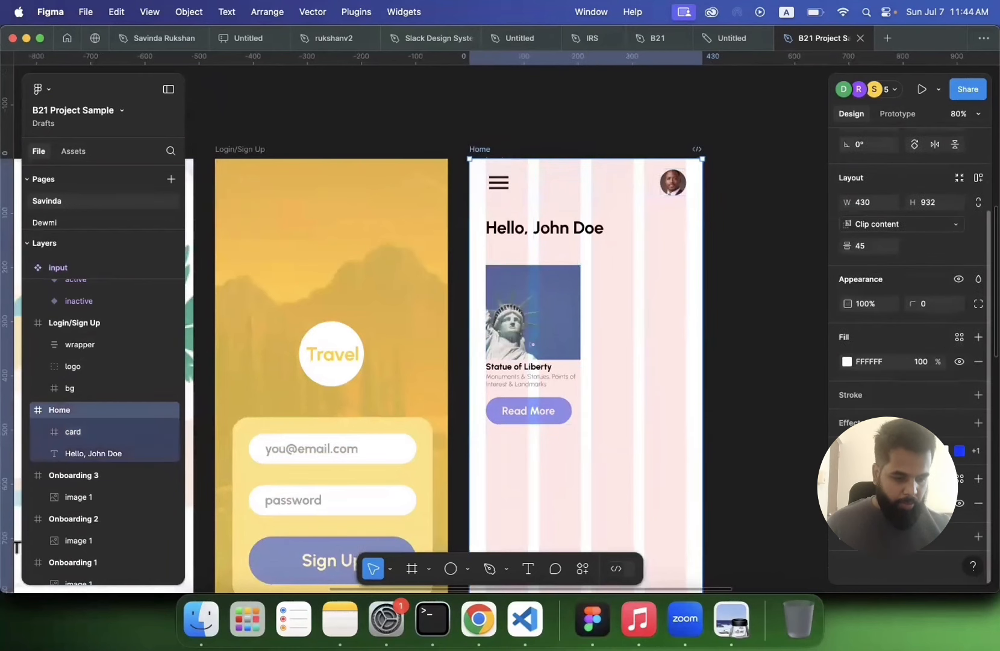
left_click(961, 505)
Step: Add a fill to the card frame
left_click(541, 343)
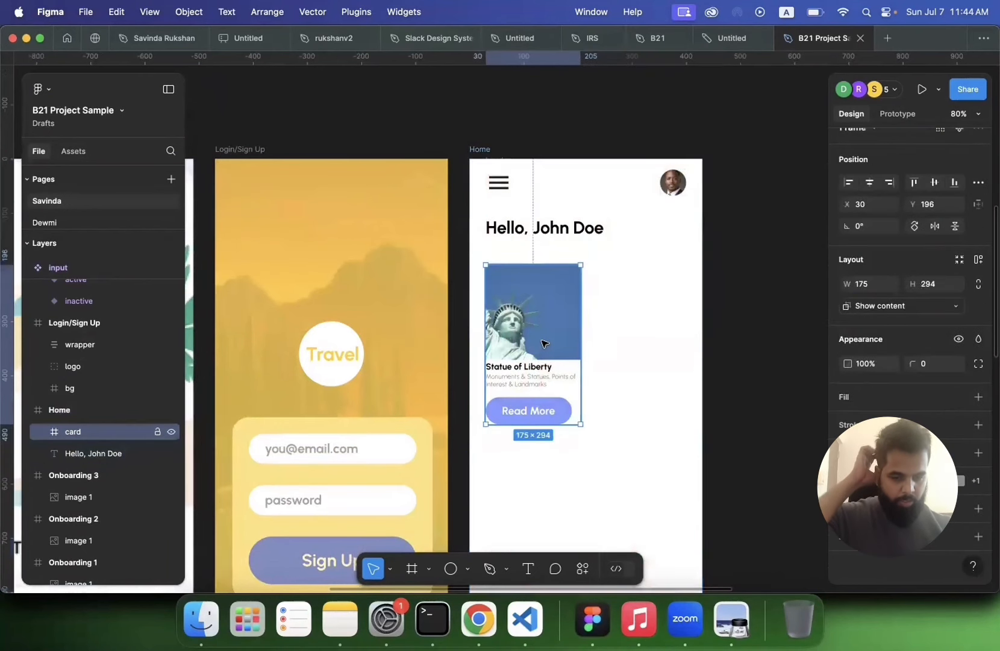
scroll(541, 343, "up", 5)
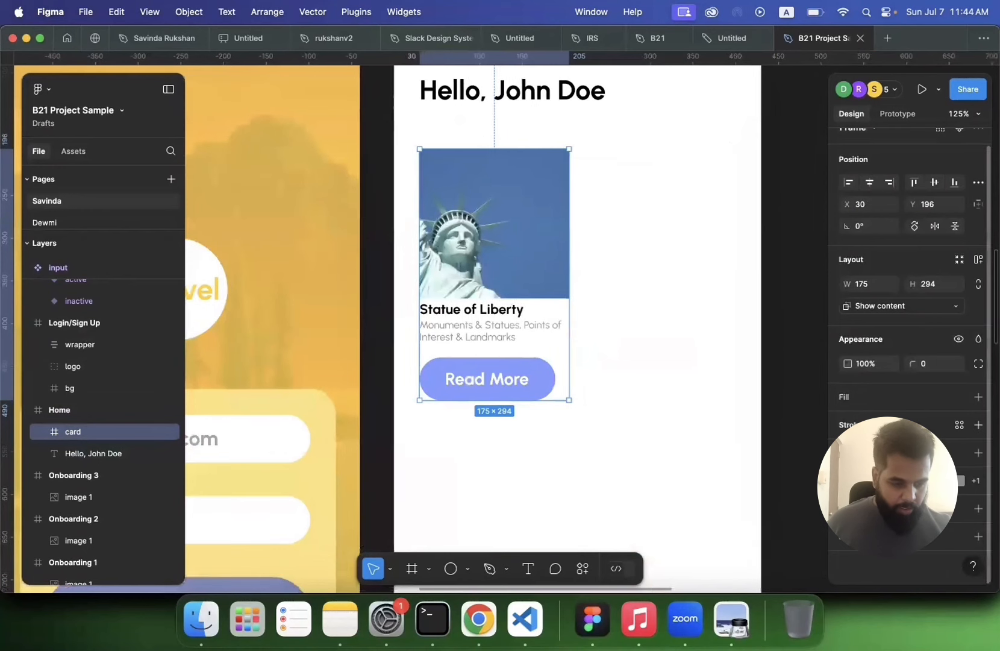
left_click(977, 396)
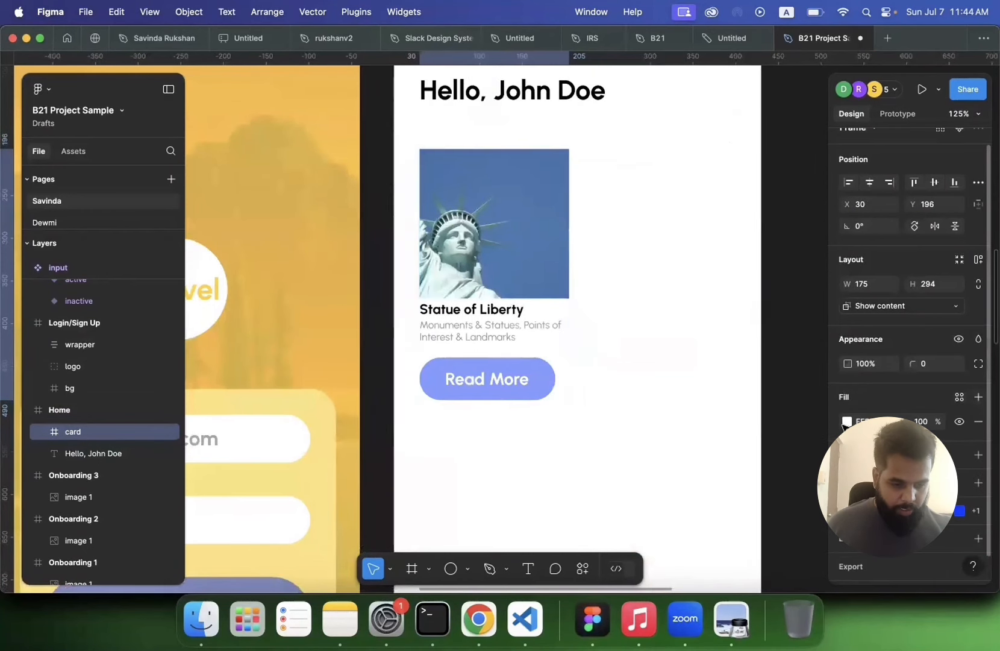
Step: Change the Home frame's fill colour to a pale cream yellow
scroll(715, 368, "down", 5)
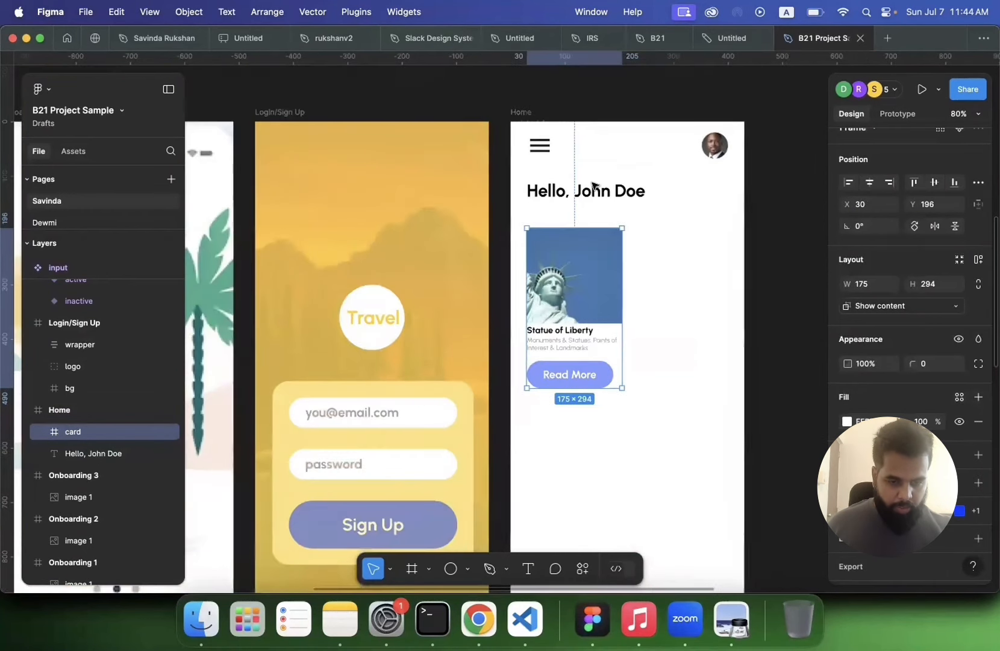
left_click(519, 113)
scroll(712, 289, "down", 3)
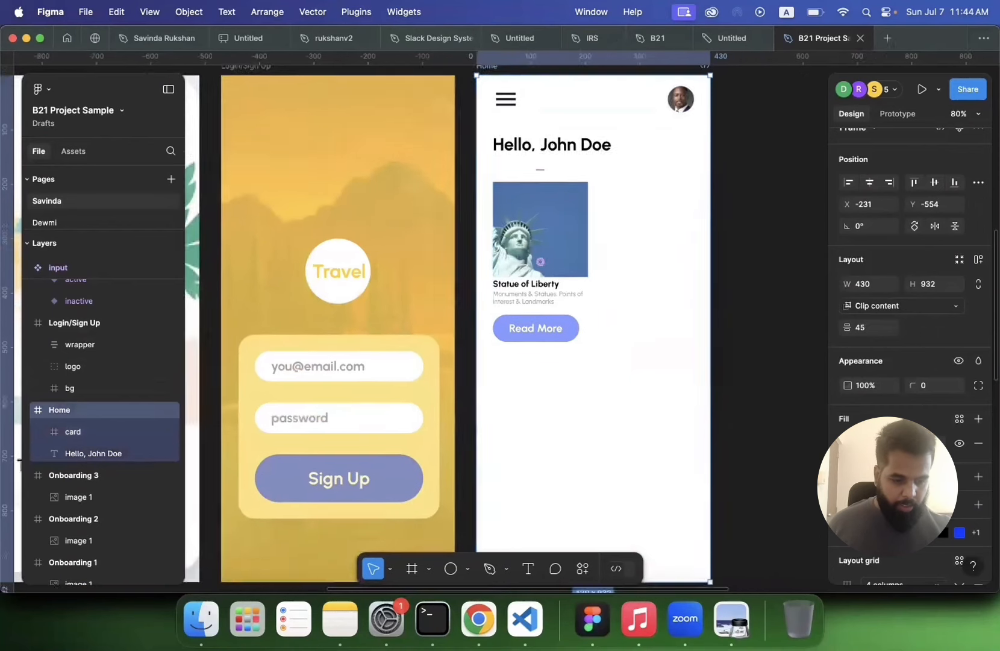
scroll(844, 388, "down", 2)
left_click(846, 362)
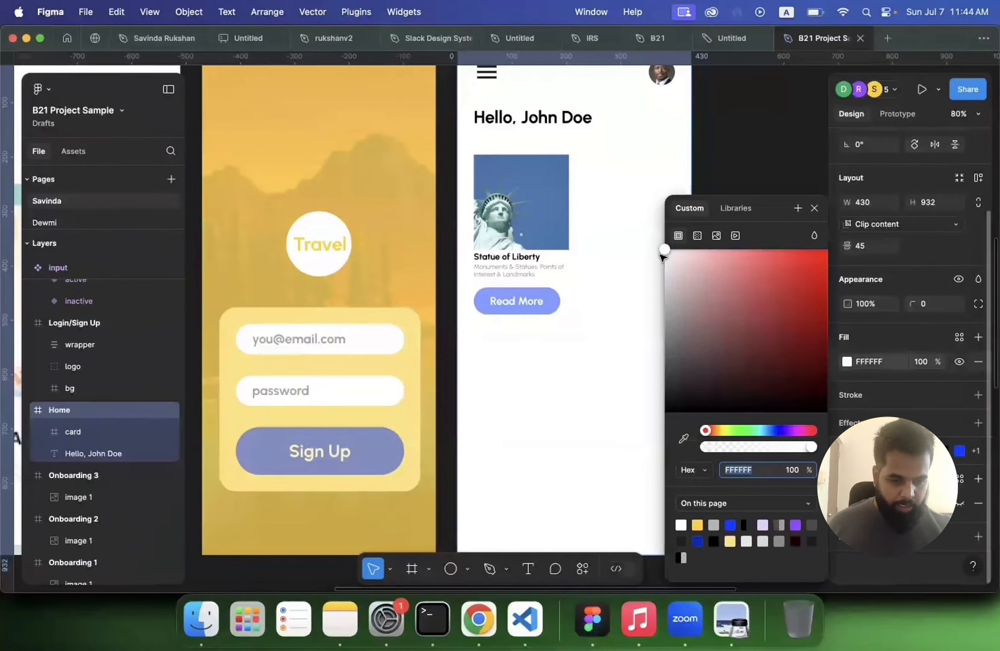
mouse_move(662, 253)
left_mouse_down()
mouse_move(654, 269)
mouse_move(647, 262)
left_mouse_up()
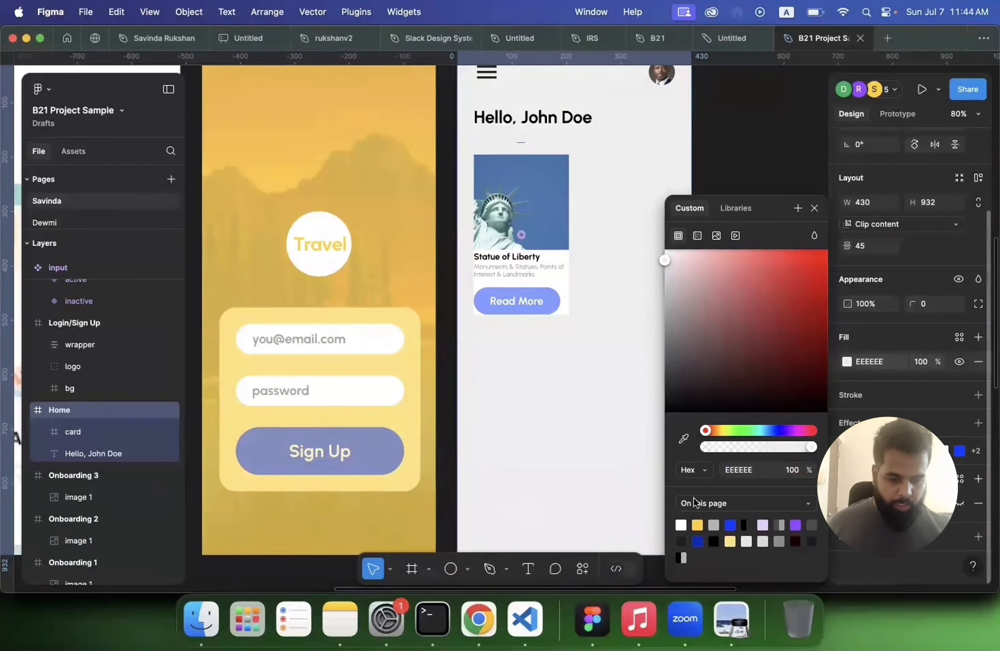
left_click(699, 521)
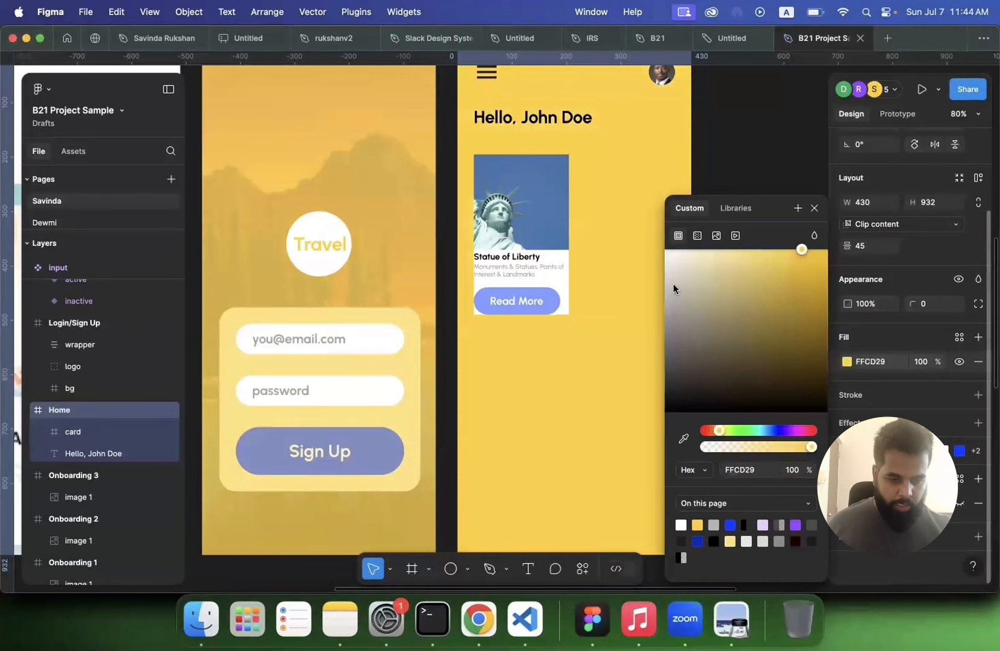
left_click(669, 262)
left_click_drag(688, 263, 684, 251)
left_click(615, 241)
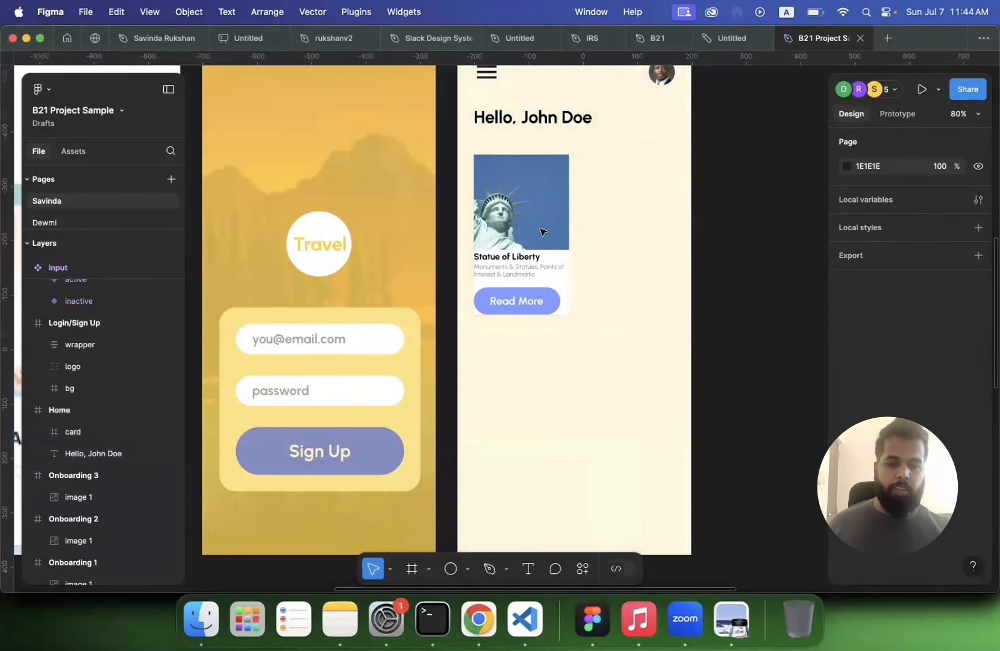
Step: Apply auto layout to the card frame
left_click(543, 232)
scroll(510, 294, "up", 2)
scroll(510, 294, "right", 2)
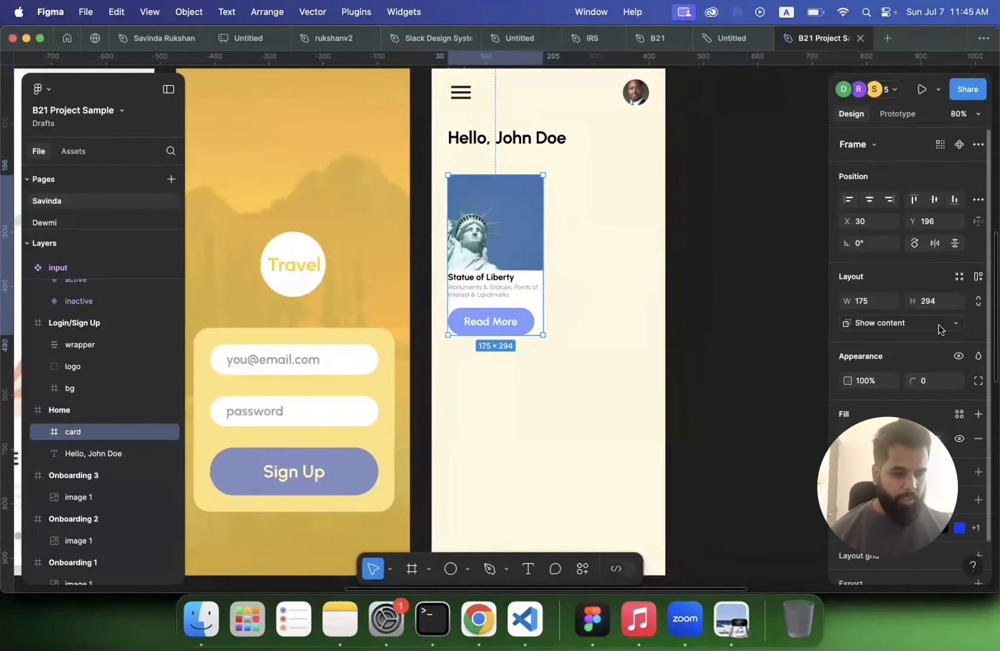
left_click(978, 278)
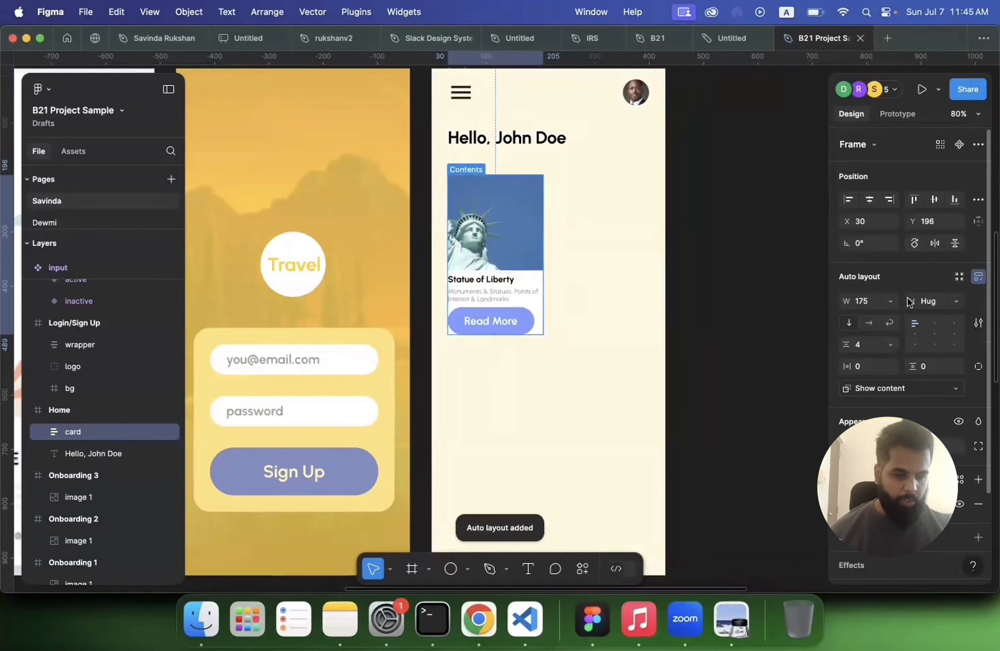
Step: Set the card's horizontal padding to 10
left_click(865, 366)
type("30")
key("Return")
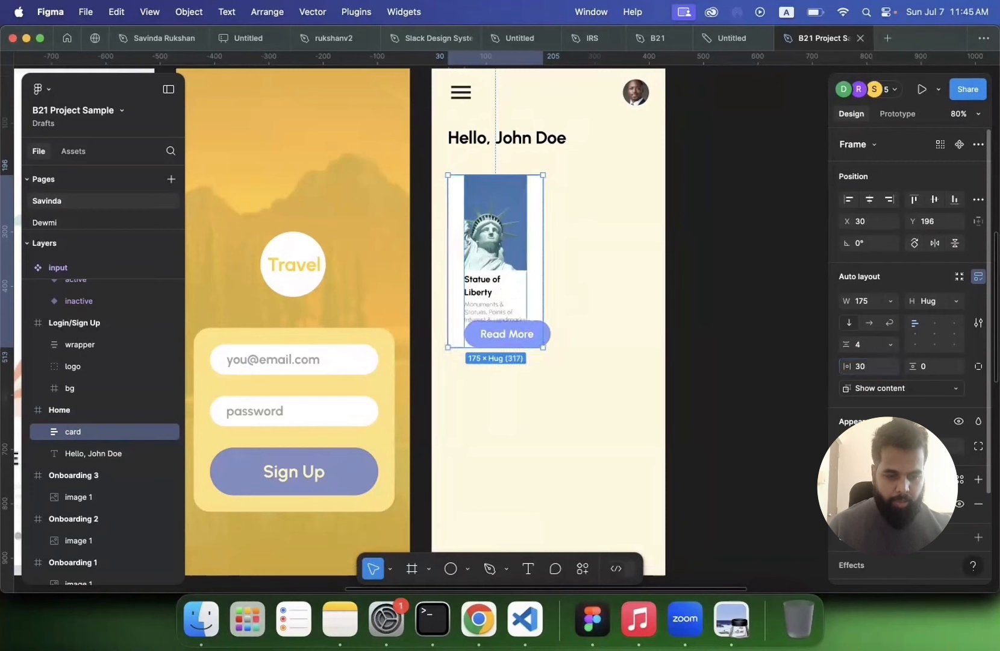
left_click(861, 367)
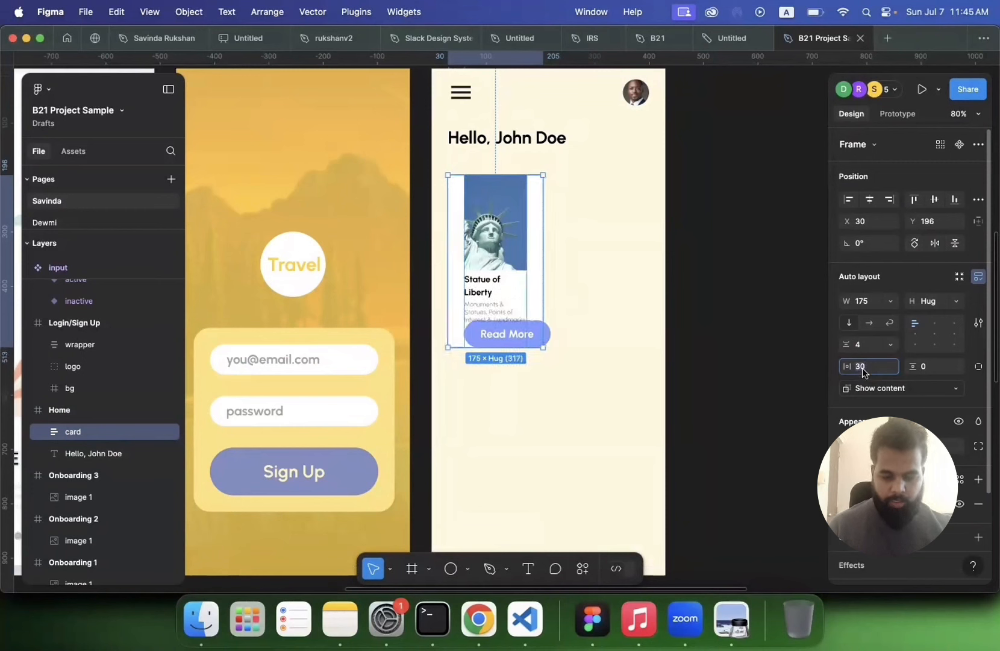
type("10")
key("Return")
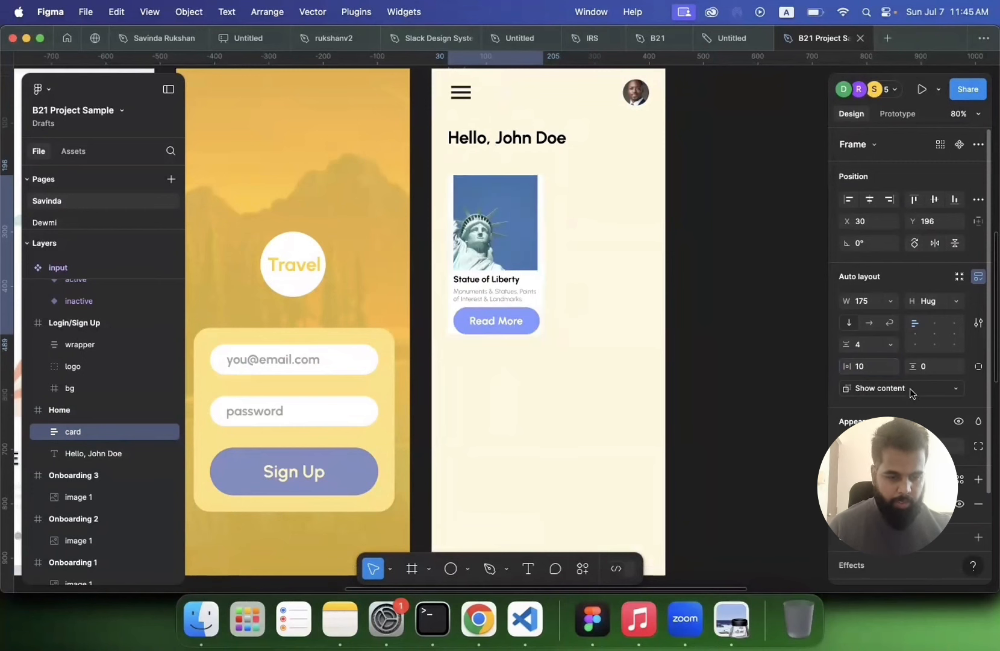
Step: Set the card's vertical padding to 10
left_click(928, 368)
type("10")
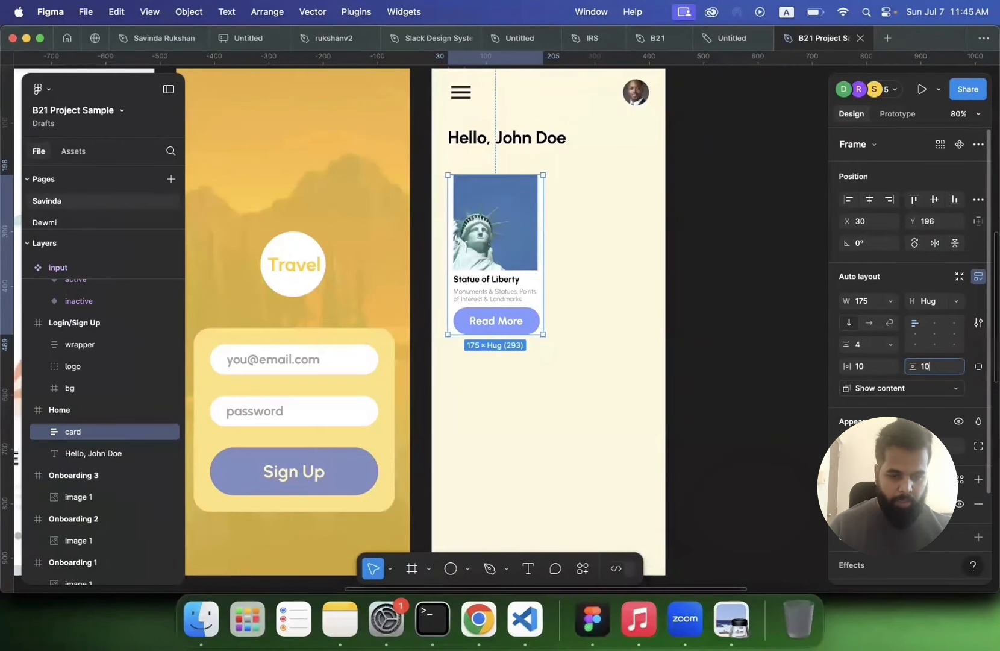
left_click(656, 334)
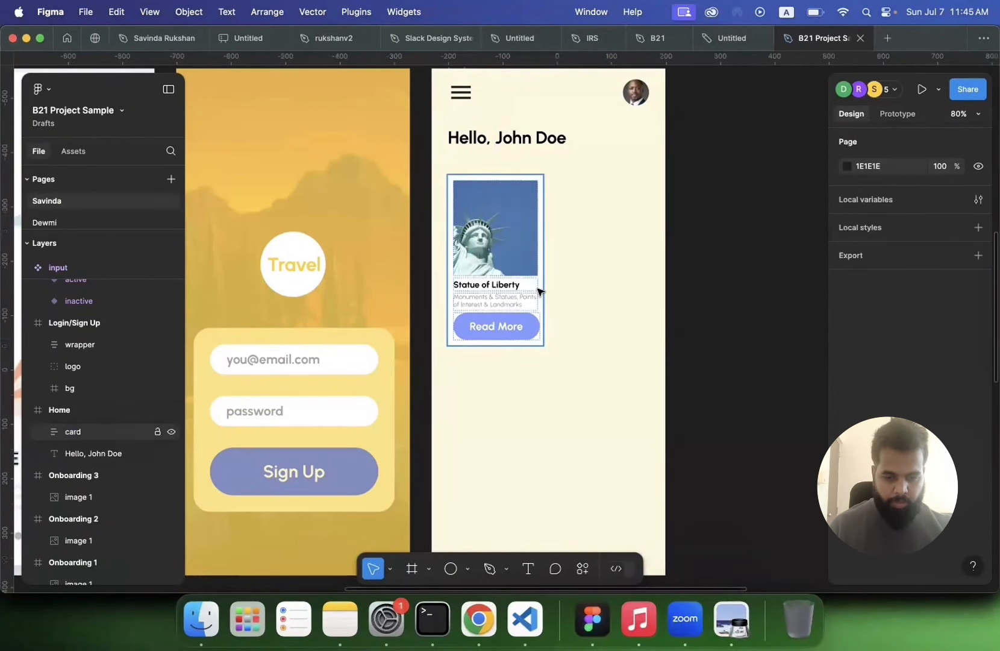
Step: Set the spacing between the card's items to 6
scroll(538, 290, "up", 3)
scroll(538, 290, "left", 1)
left_click(538, 291)
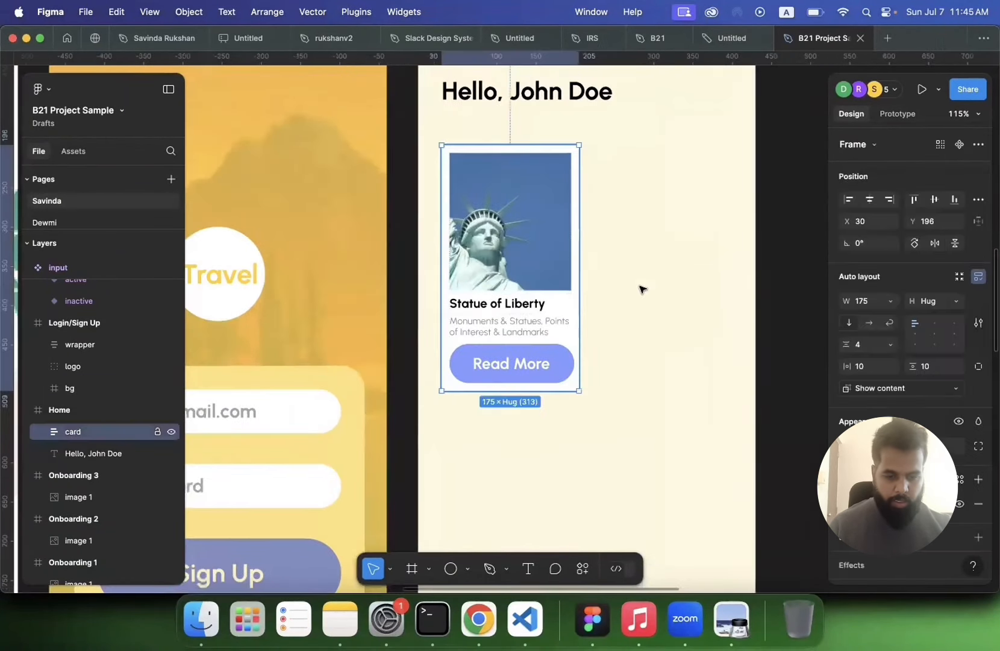
left_click(868, 350)
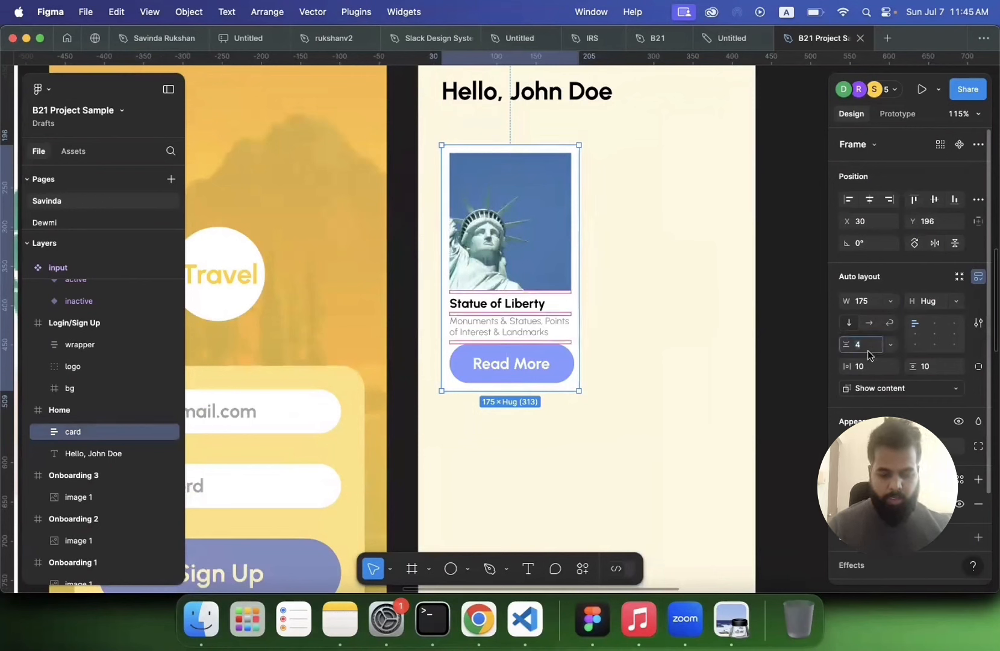
type("6")
key("Return")
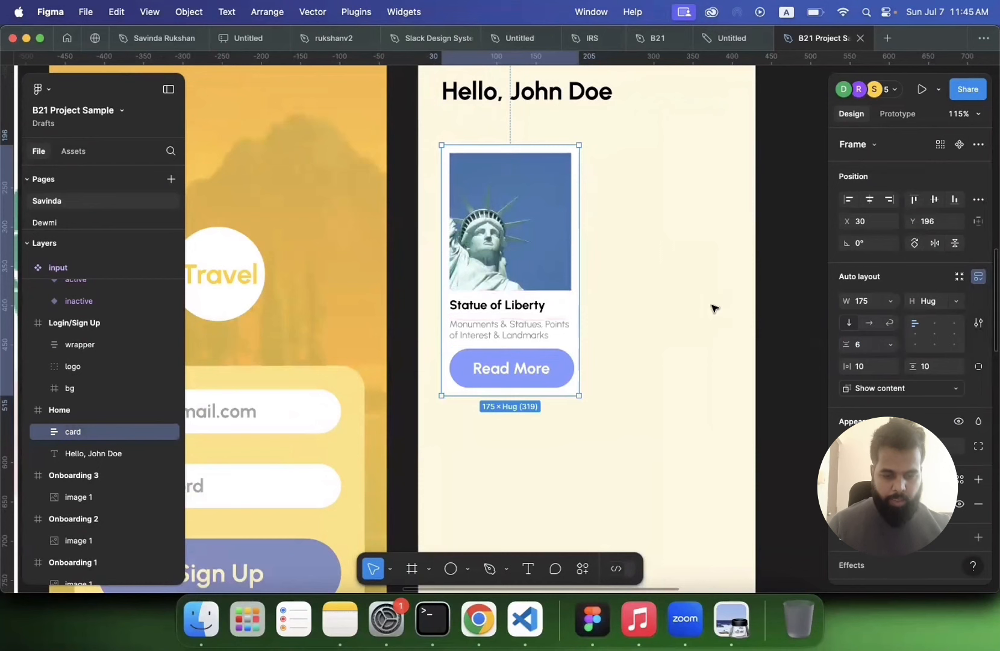
Step: Inspect the card frame and its image frame's layout settings
left_click(714, 308)
left_click(493, 384)
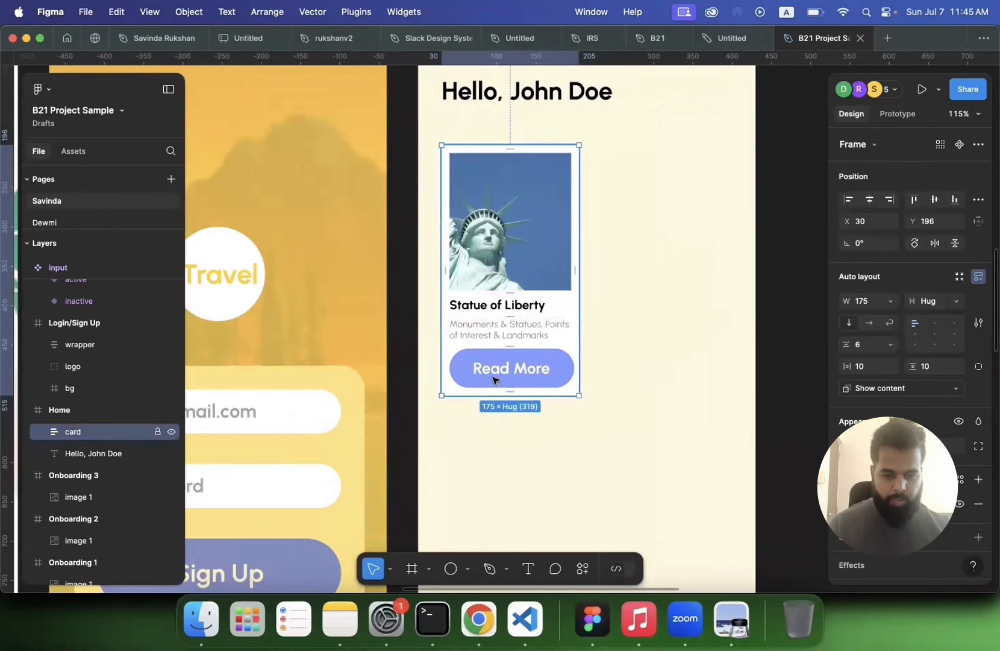
double_click(527, 255)
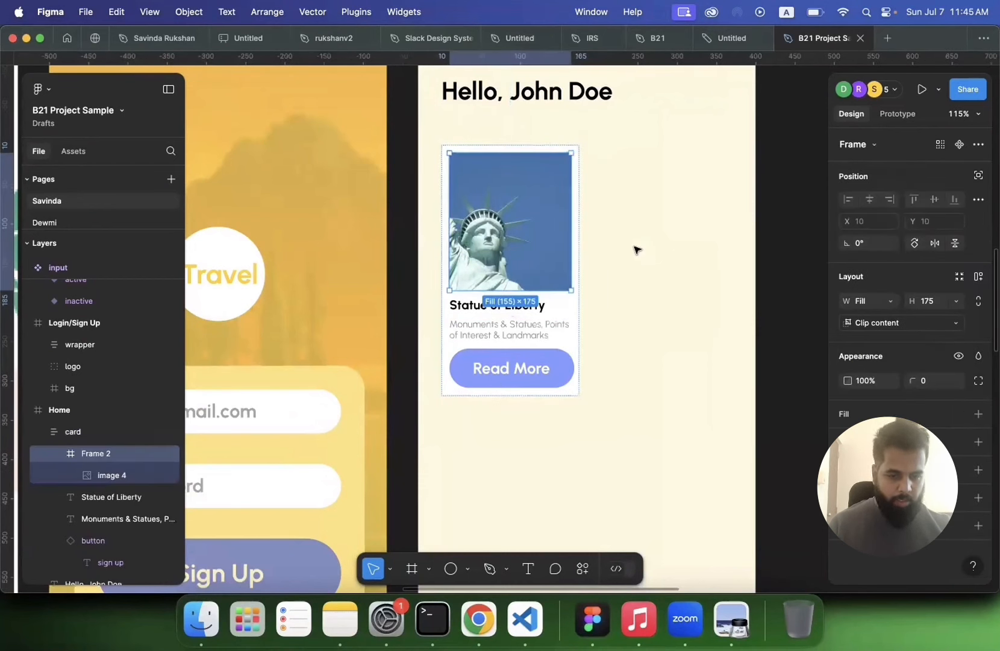
left_click(576, 329)
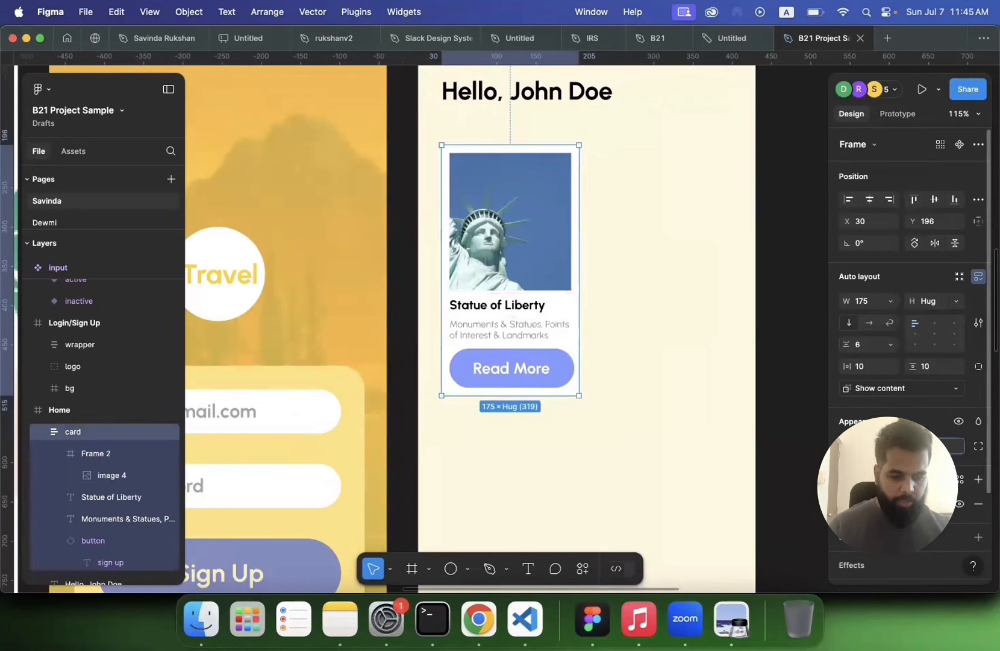
left_click(752, 389)
scroll(753, 388, "down", 3)
scroll(754, 390, "down", 2)
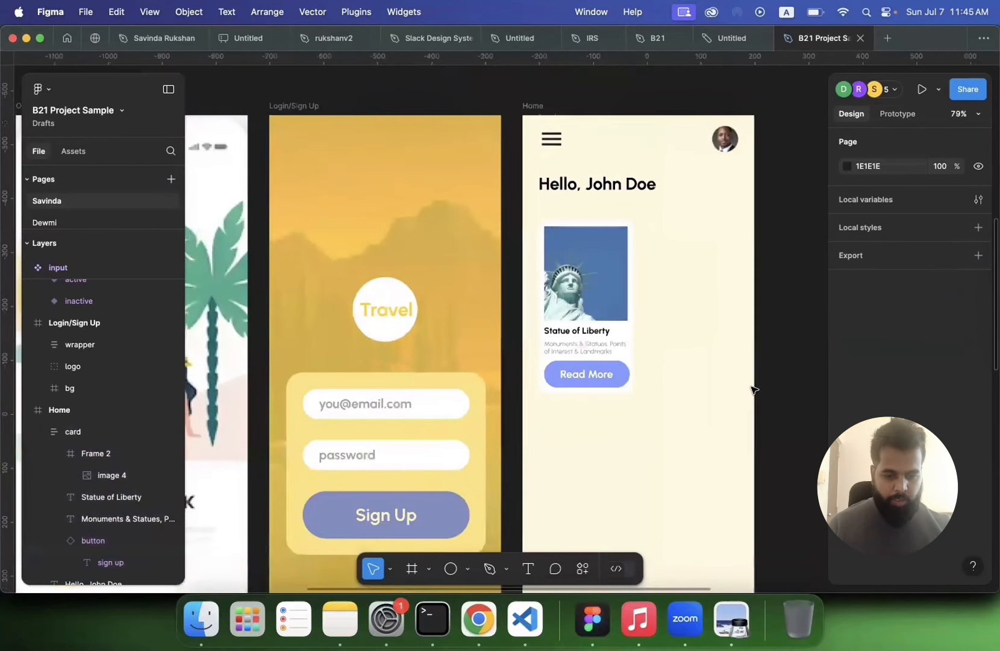
left_click(606, 346)
scroll(843, 422, "down", 3)
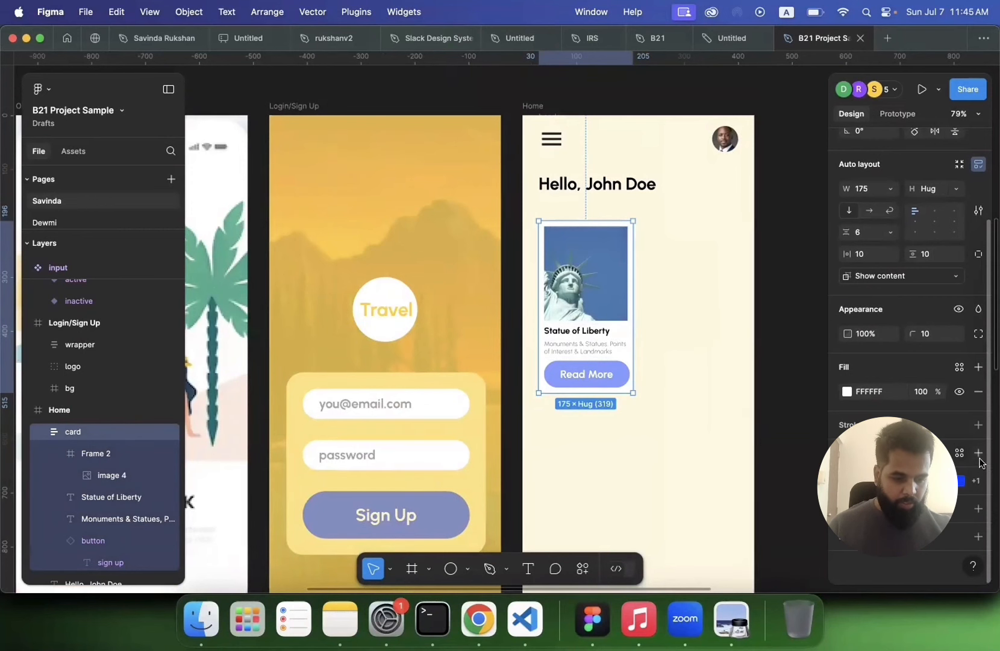
left_click(697, 438)
Step: Round the corners of the card's image frame to a radius of 5
scroll(697, 438, "right", 3)
scroll(696, 439, "right", 2)
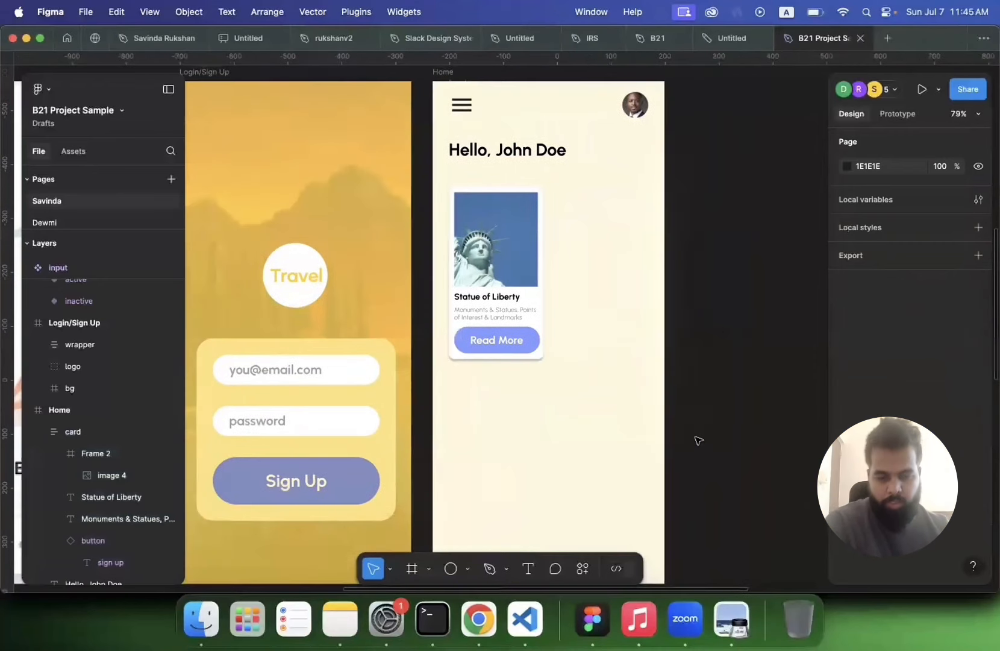
scroll(697, 439, "up", 5)
scroll(697, 440, "left", 4)
scroll(697, 440, "up", 2)
double_click(551, 223)
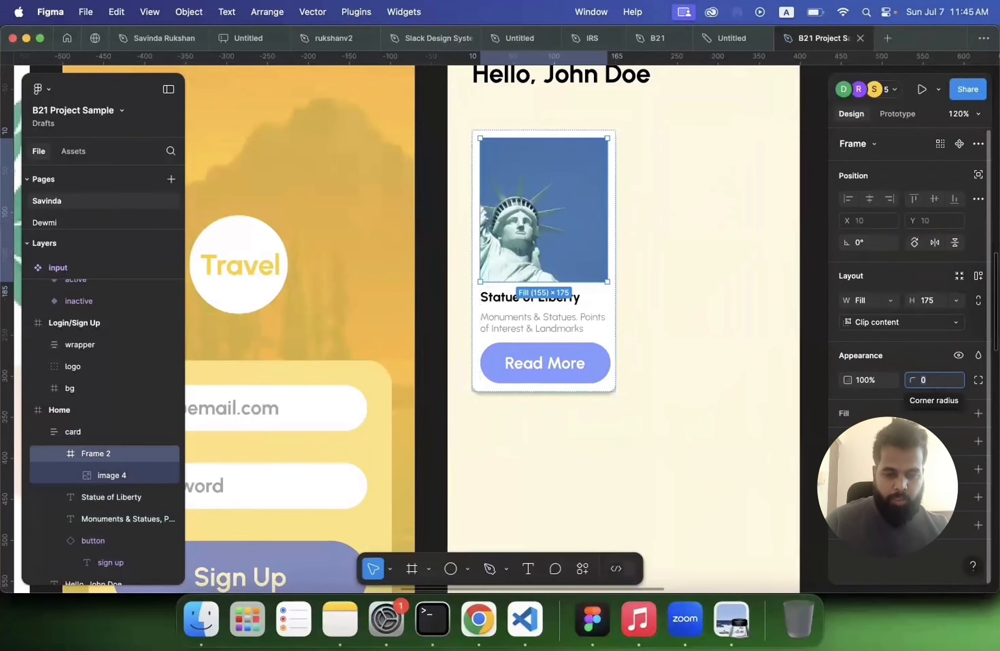
left_click(932, 381)
type("5")
key("Return")
left_click(717, 307)
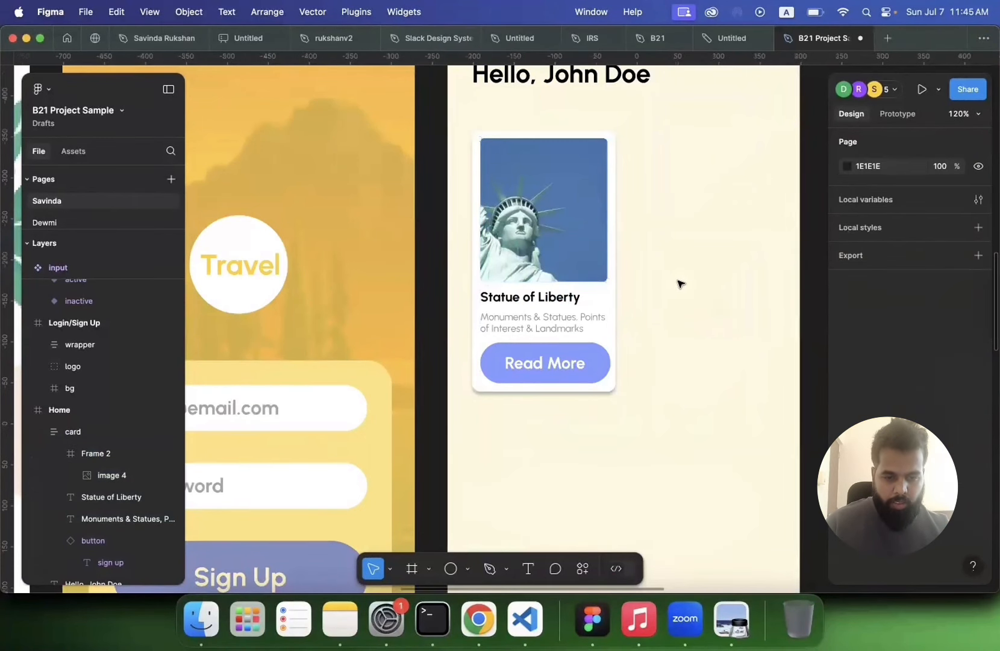
Step: Zoom in and examine the finished card's image, texts and button
scroll(667, 264, "up", 5)
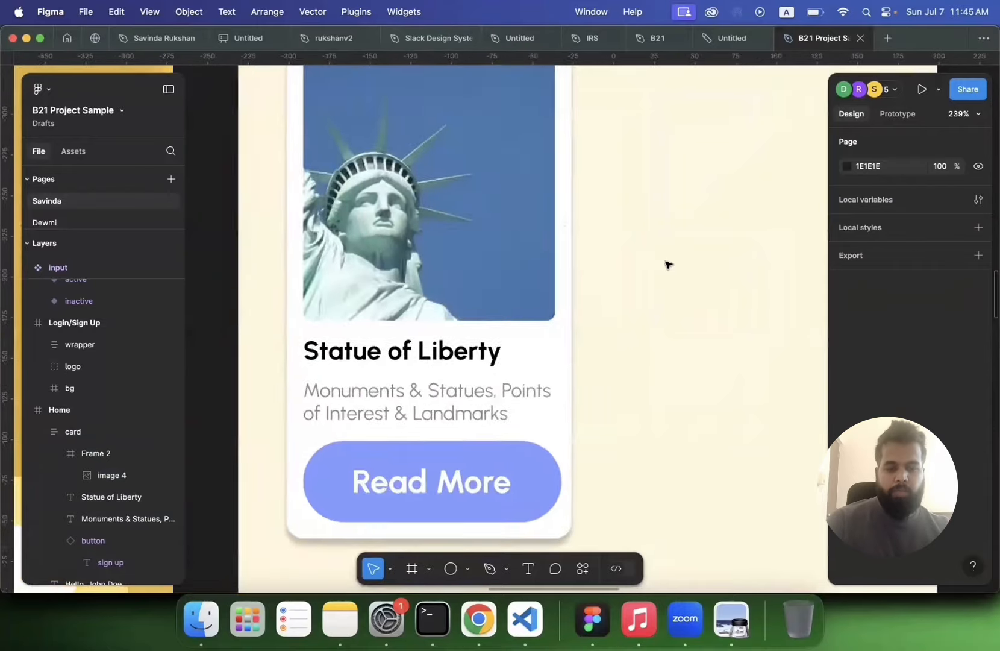
scroll(668, 264, "up", 3)
scroll(668, 264, "down", 5)
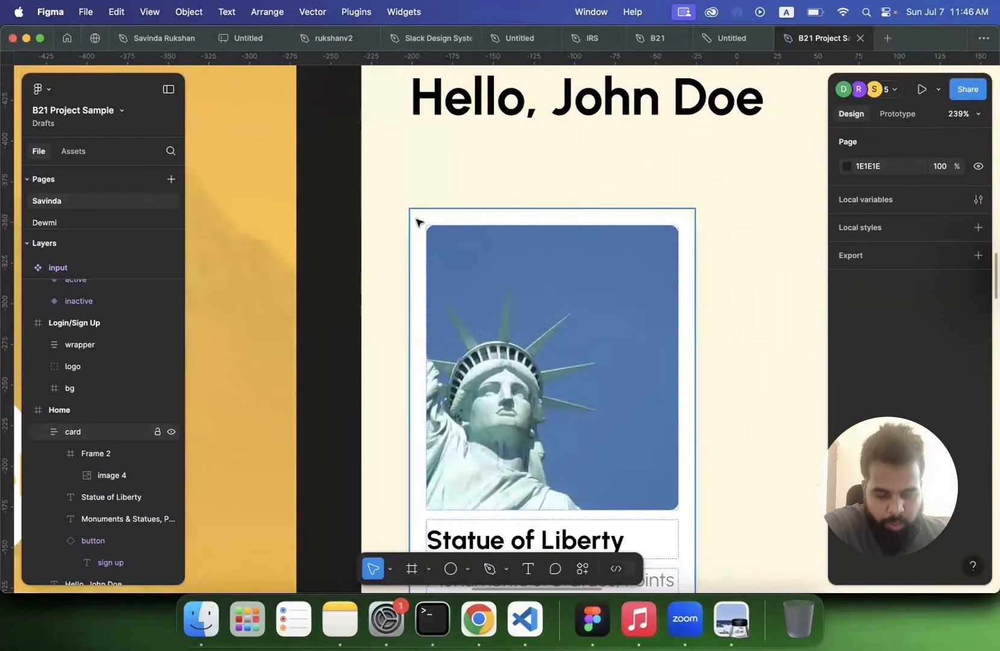
scroll(609, 257, "up", 6)
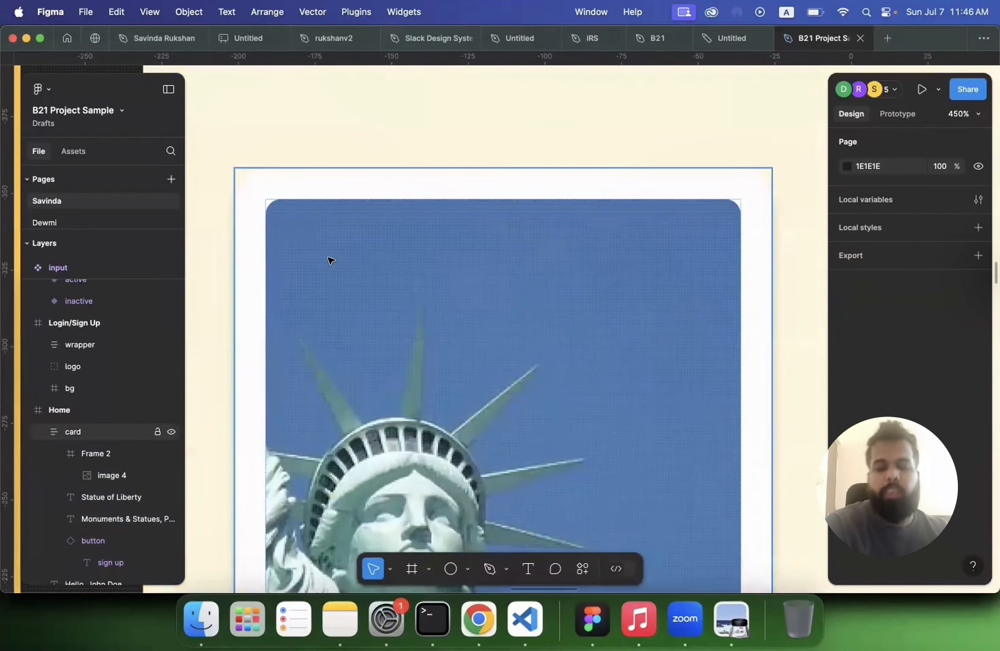
scroll(329, 260, "down", 2)
scroll(328, 261, "down", 1)
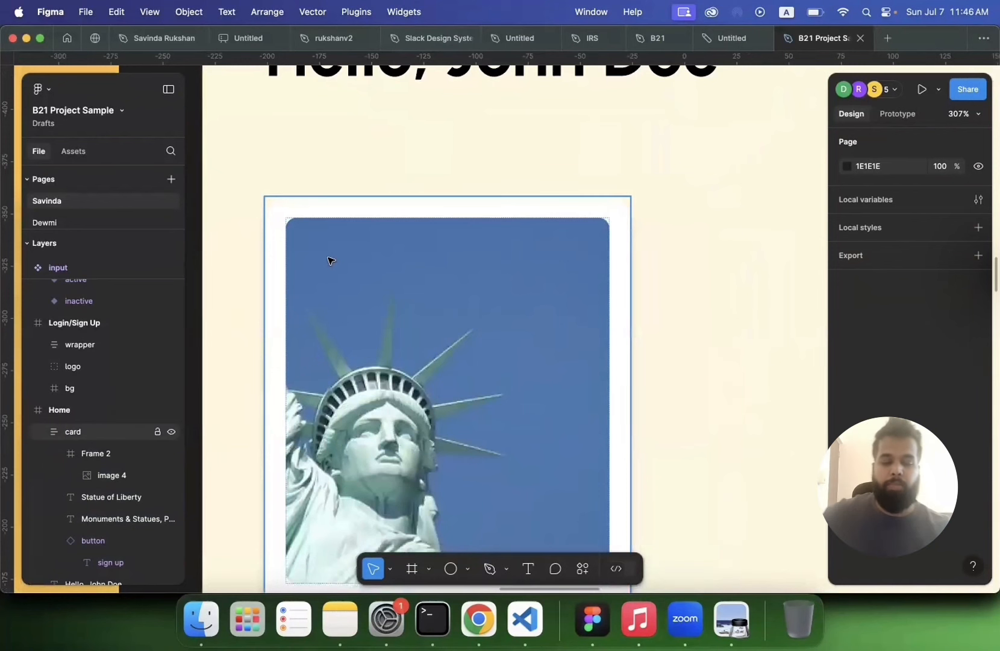
scroll(328, 260, "down", 3)
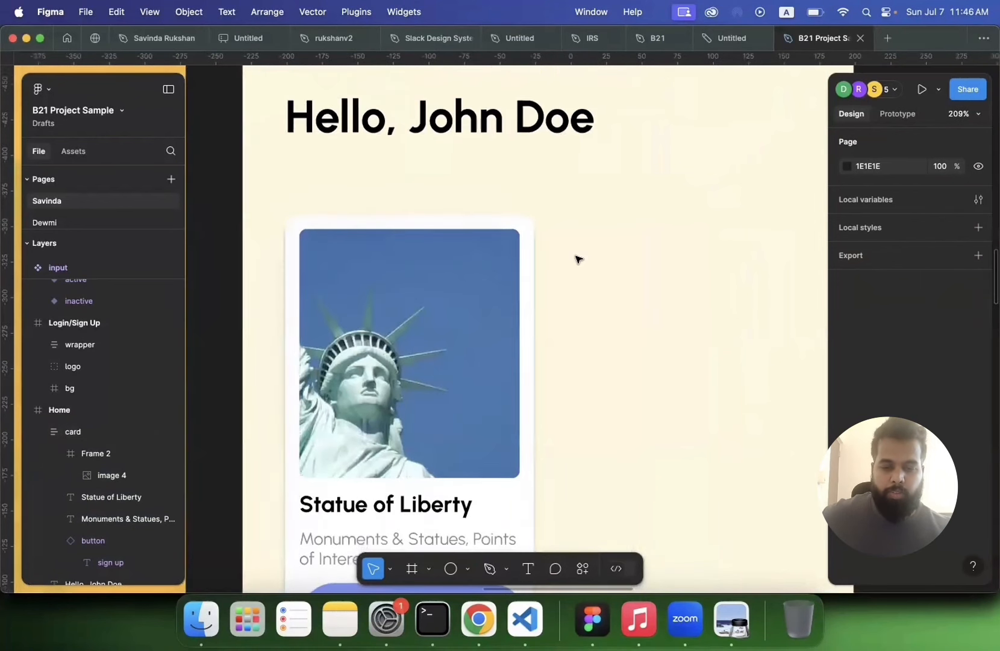
scroll(578, 259, "down", 2)
scroll(578, 259, "down", 2)
scroll(579, 259, "down", 1)
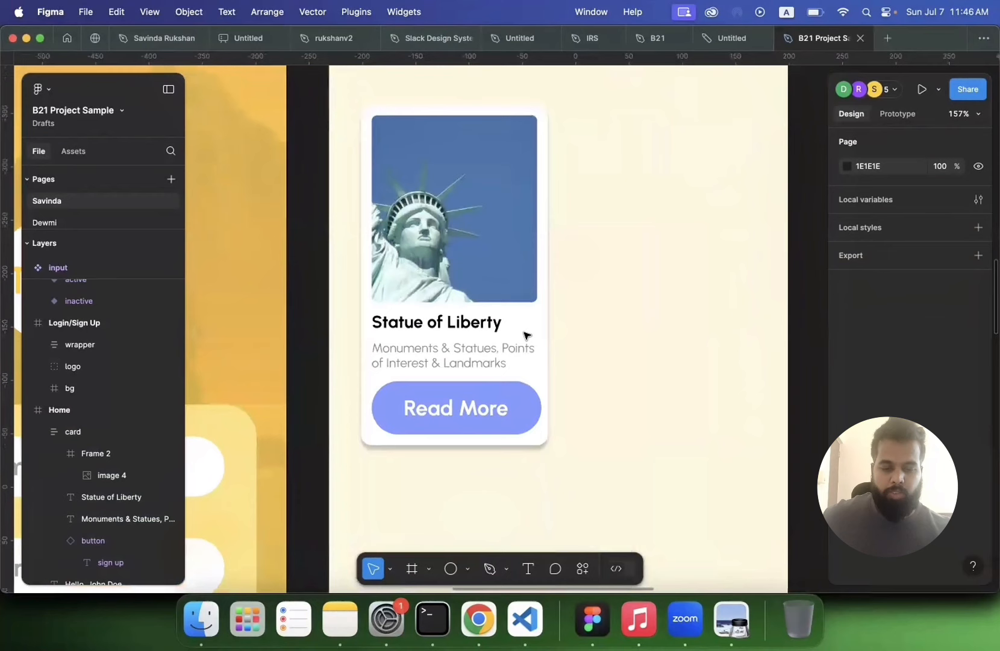
left_click(473, 430)
left_click(652, 373)
scroll(652, 373, "down", 2)
scroll(652, 373, "down", 5)
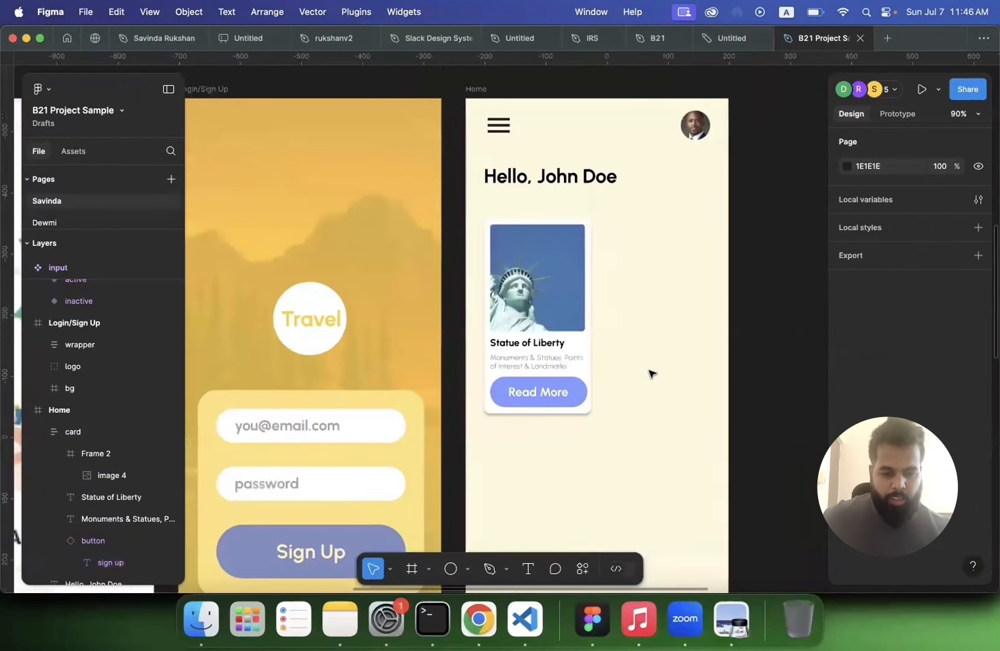
Step: Select all text layers with the same properties as the small button's label and set their font size to 15
scroll(652, 373, "down", 3)
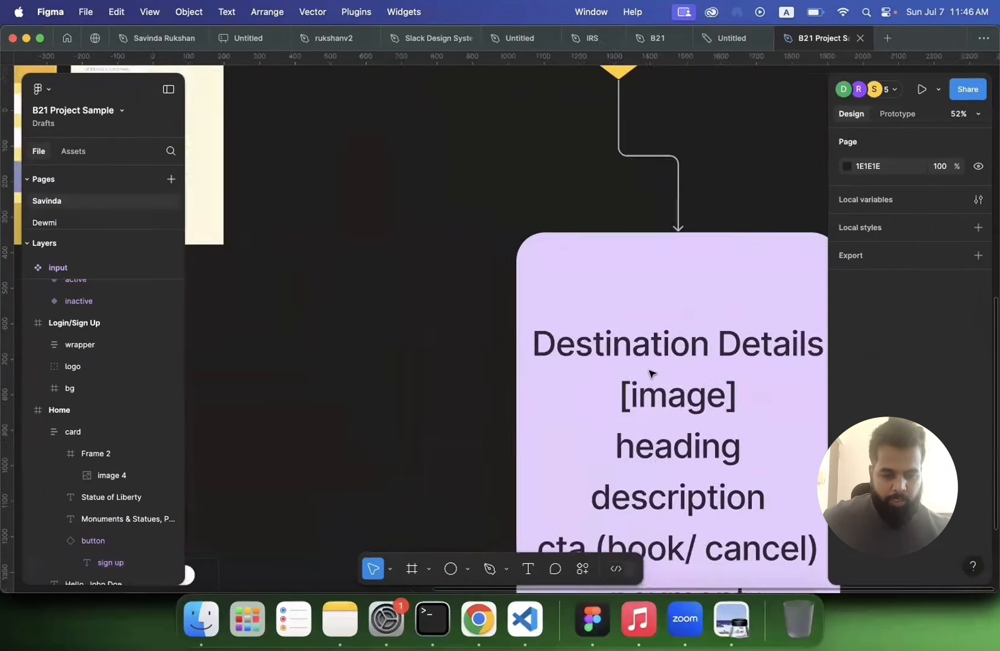
scroll(602, 374, "down", 5)
scroll(546, 319, "down", 5)
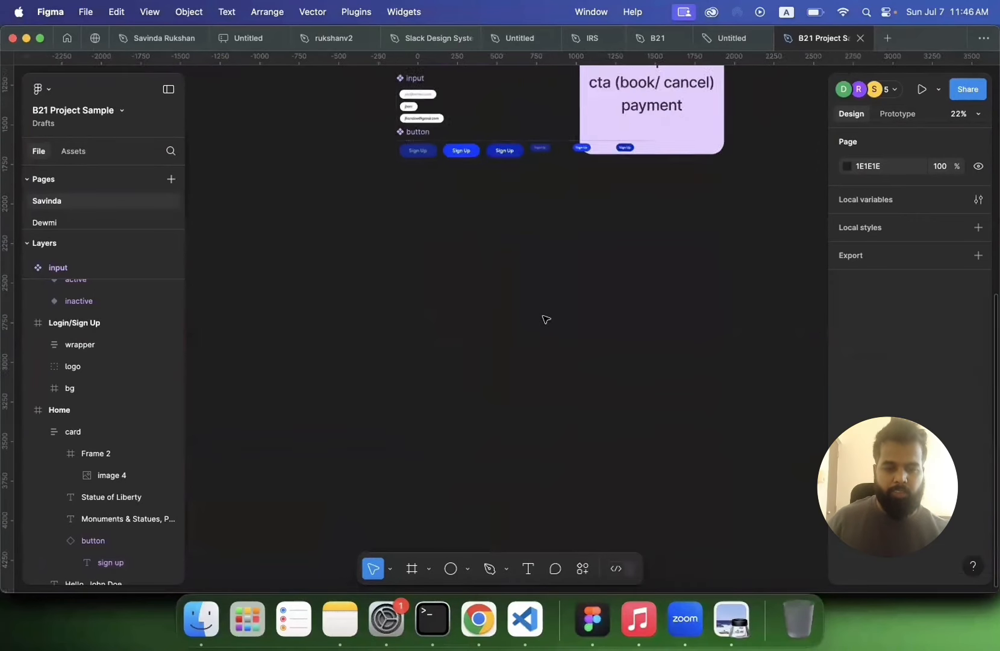
scroll(542, 317, "up", 5)
scroll(542, 317, "up", 3)
left_click(518, 274)
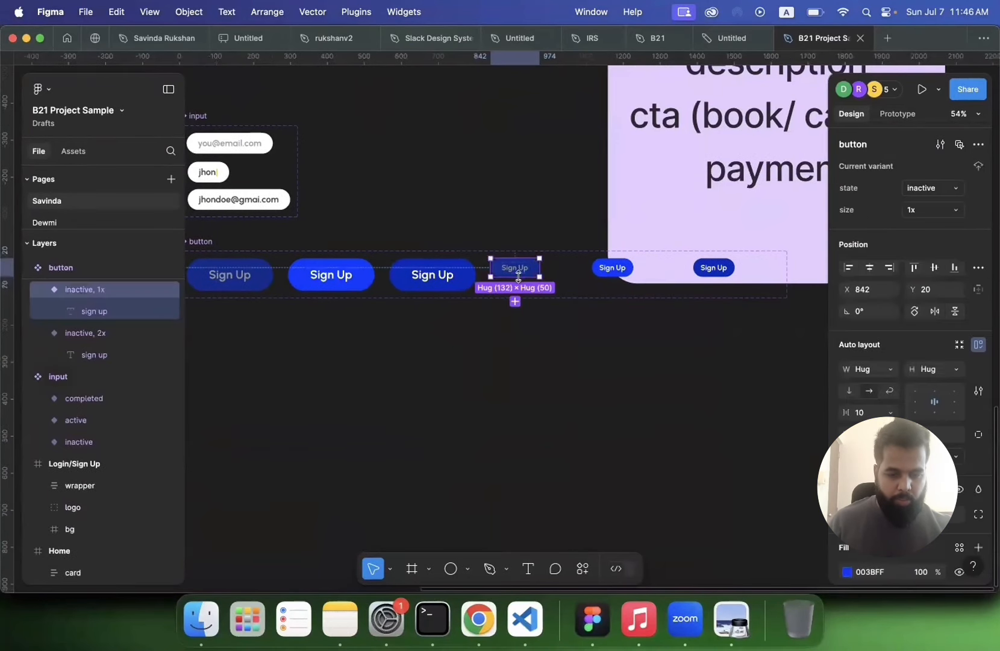
double_click(519, 274)
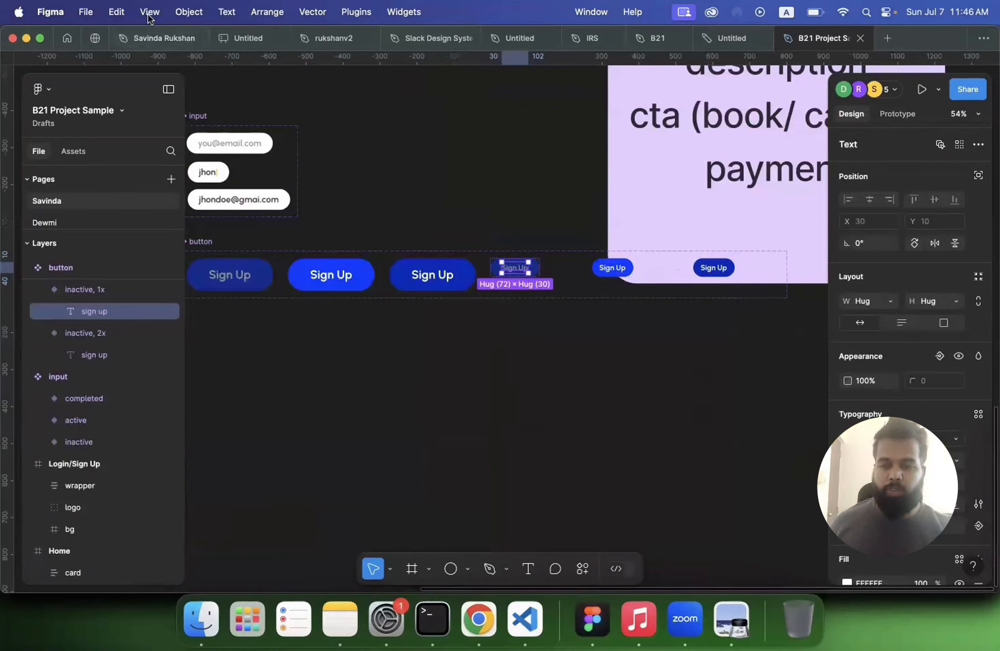
left_click(115, 16)
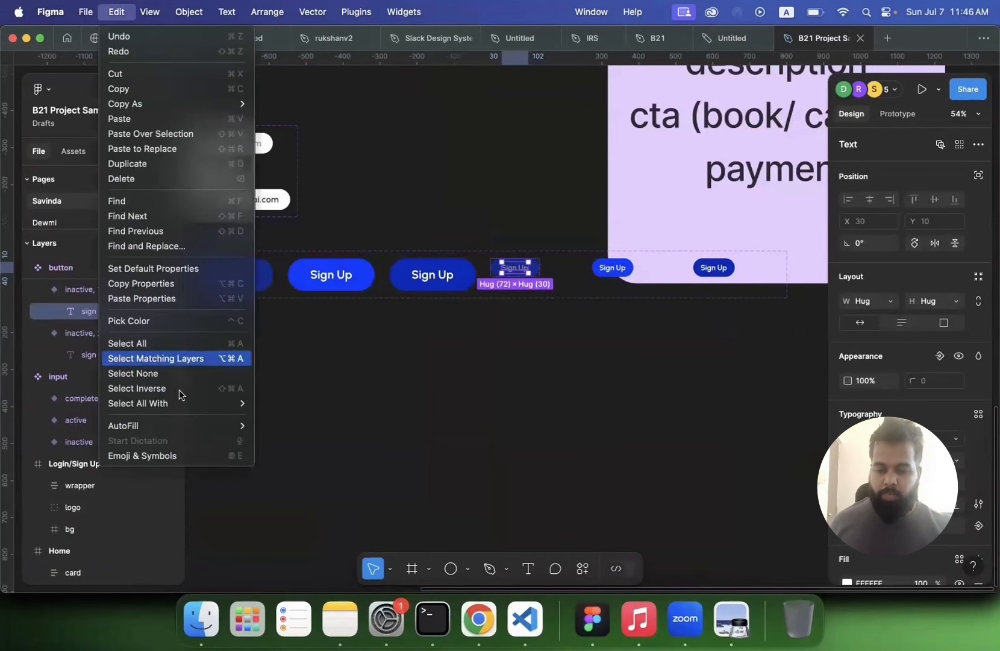
mouse_move(182, 406)
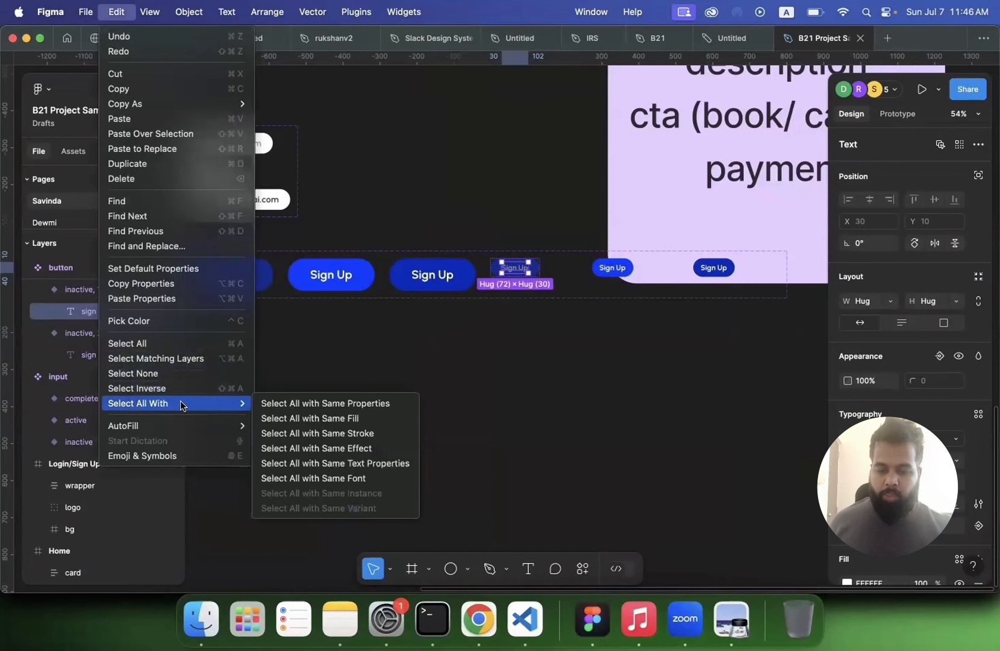
left_click(297, 407)
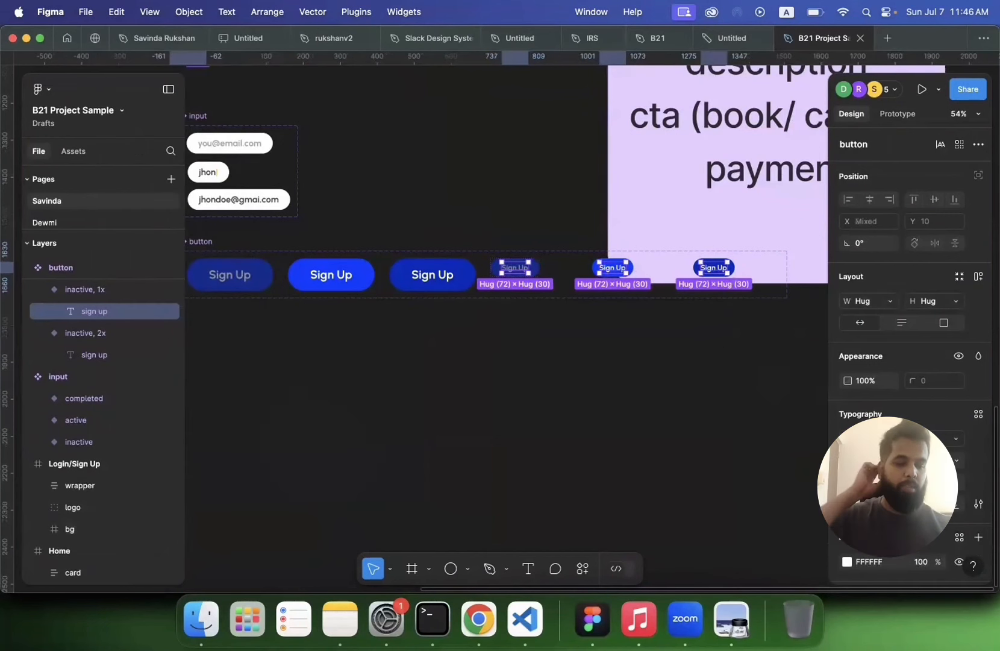
left_click(956, 461)
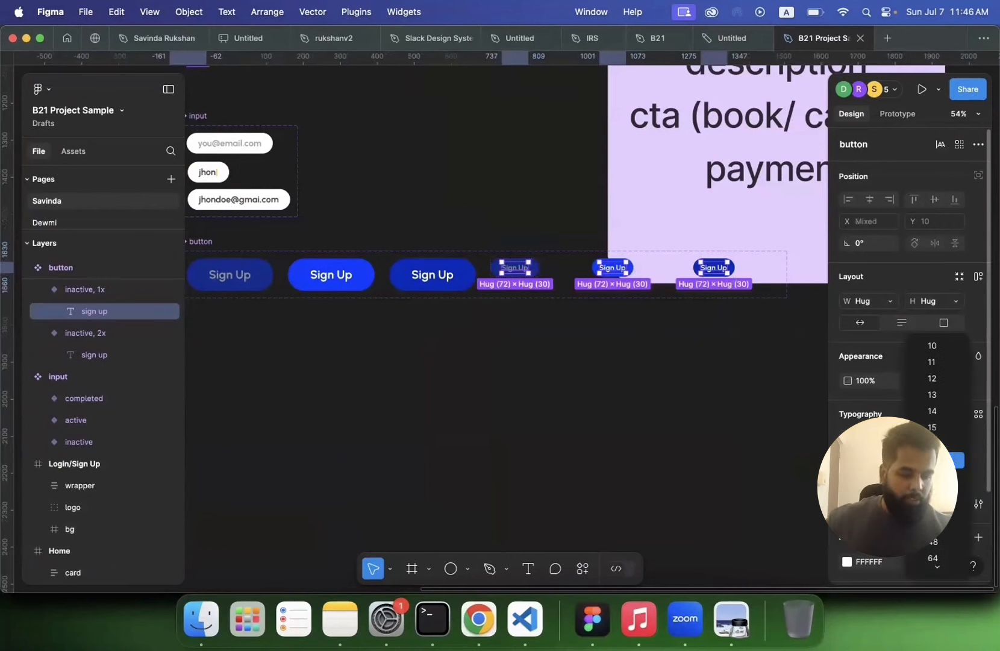
left_click(934, 426)
left_click(629, 393)
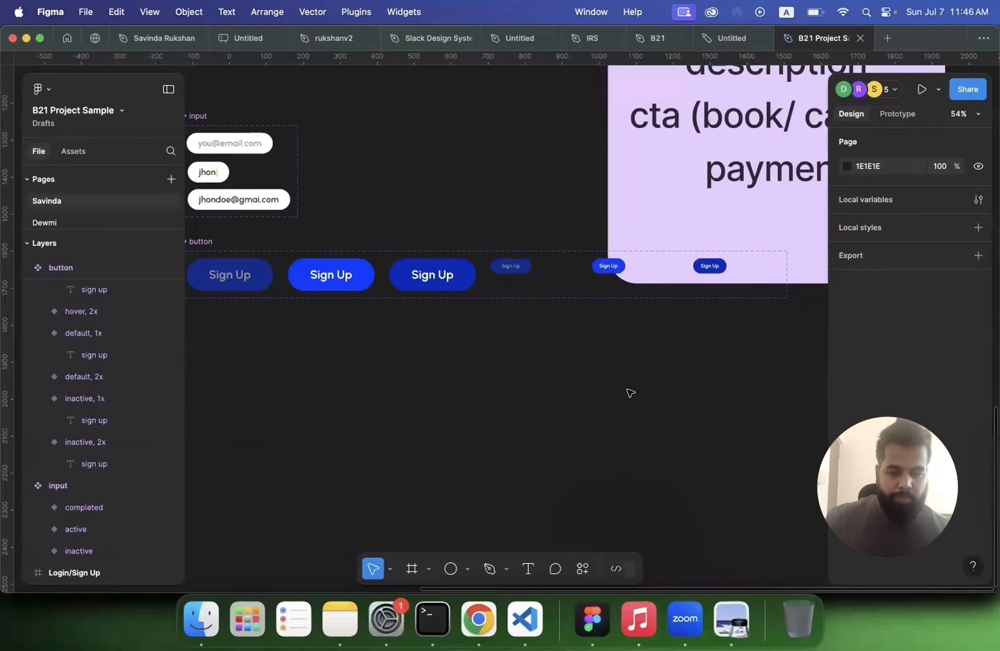
Step: Center-align the items inside the destination card on the Home screen
scroll(630, 392, "down", 3)
scroll(630, 393, "left", 9)
scroll(630, 392, "down", 6)
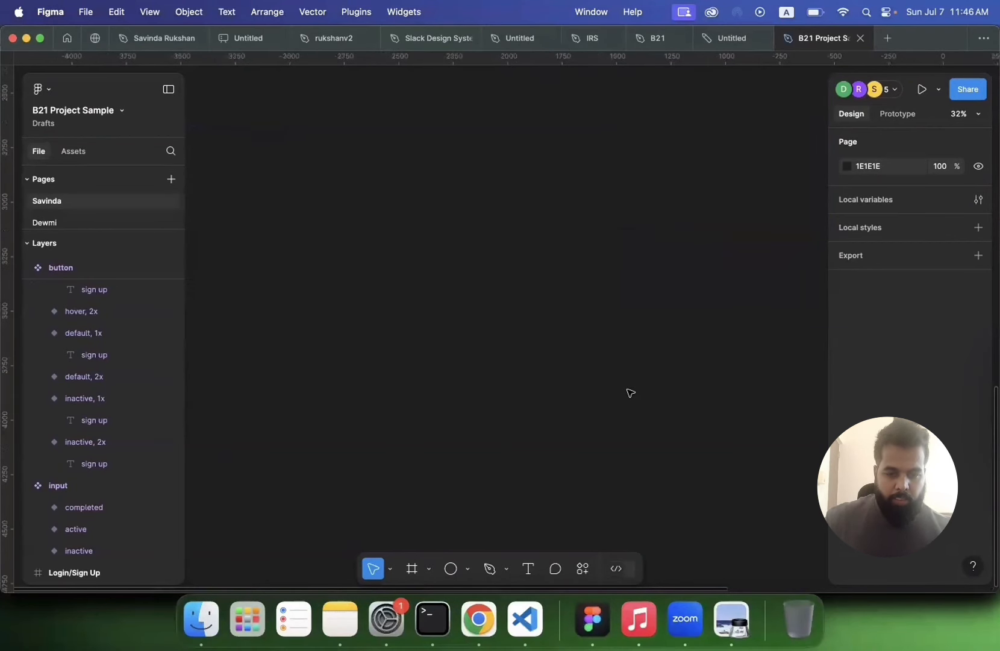
scroll(630, 392, "down", 5)
scroll(630, 392, "up", 4)
scroll(624, 336, "up", 2)
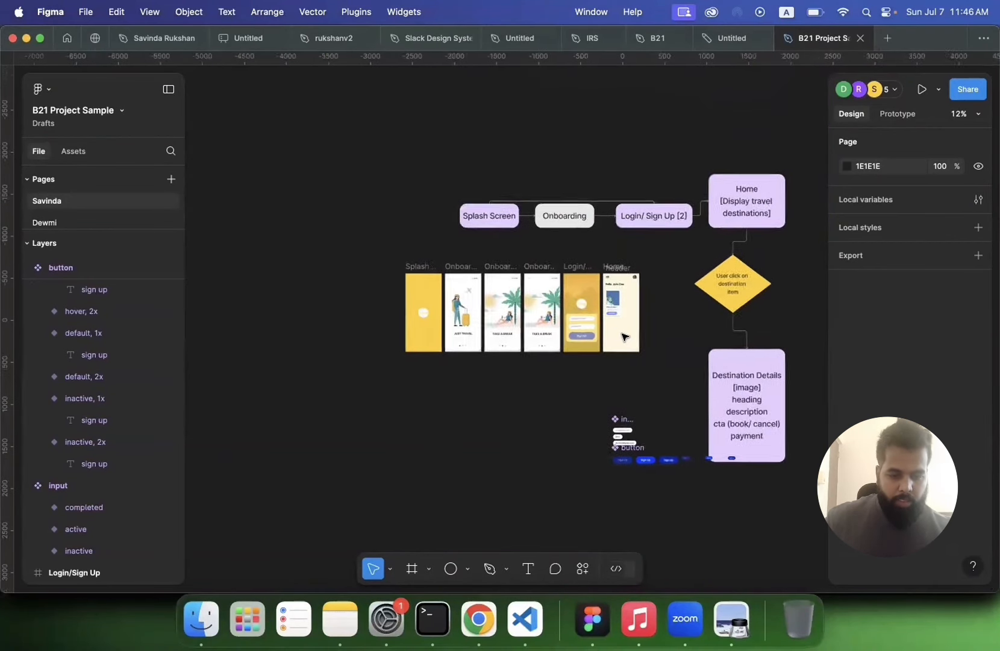
scroll(625, 336, "up", 4)
scroll(622, 336, "up", 6)
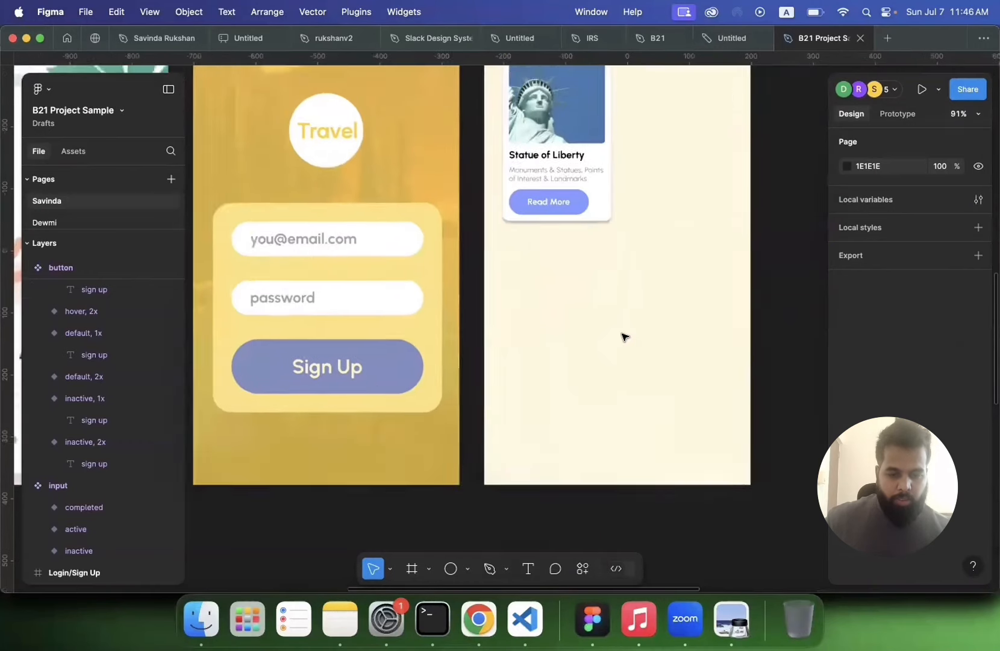
left_click(583, 293)
scroll(583, 292, "up", 4)
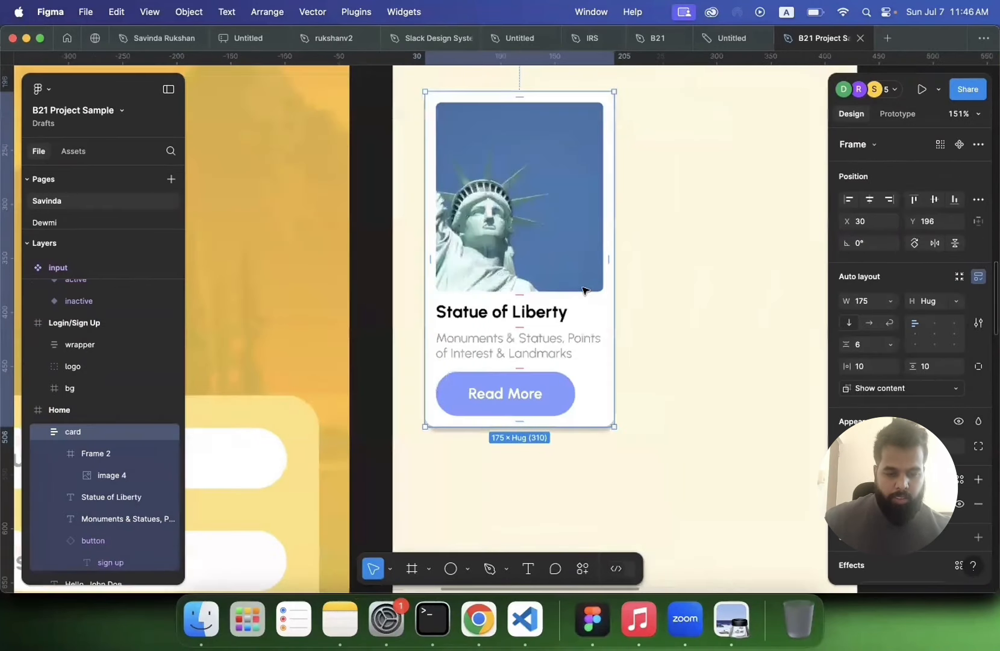
left_click(652, 284)
left_click(543, 347)
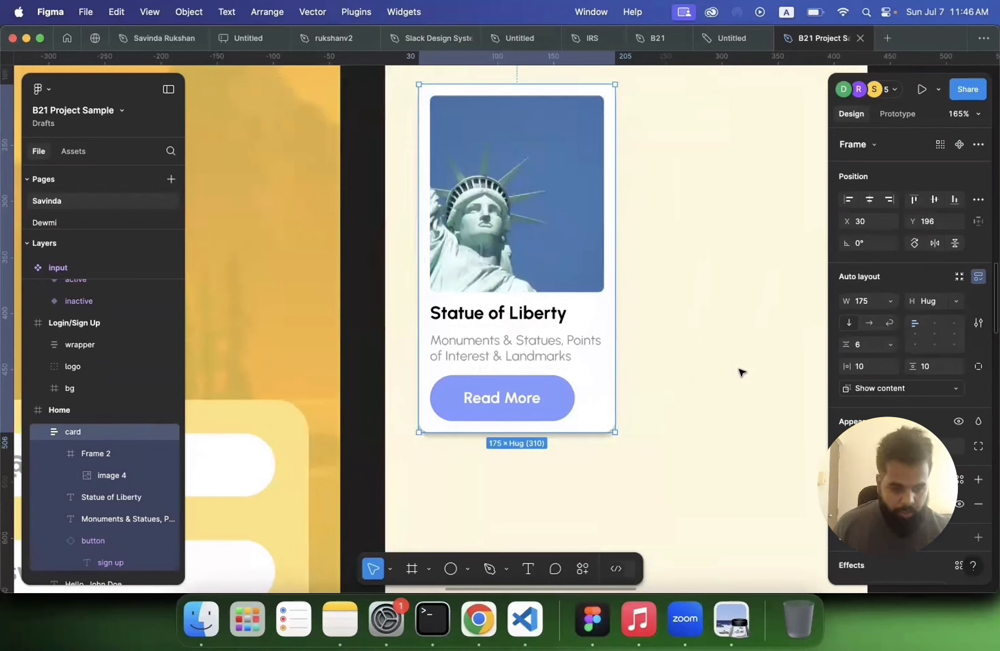
left_click(934, 326)
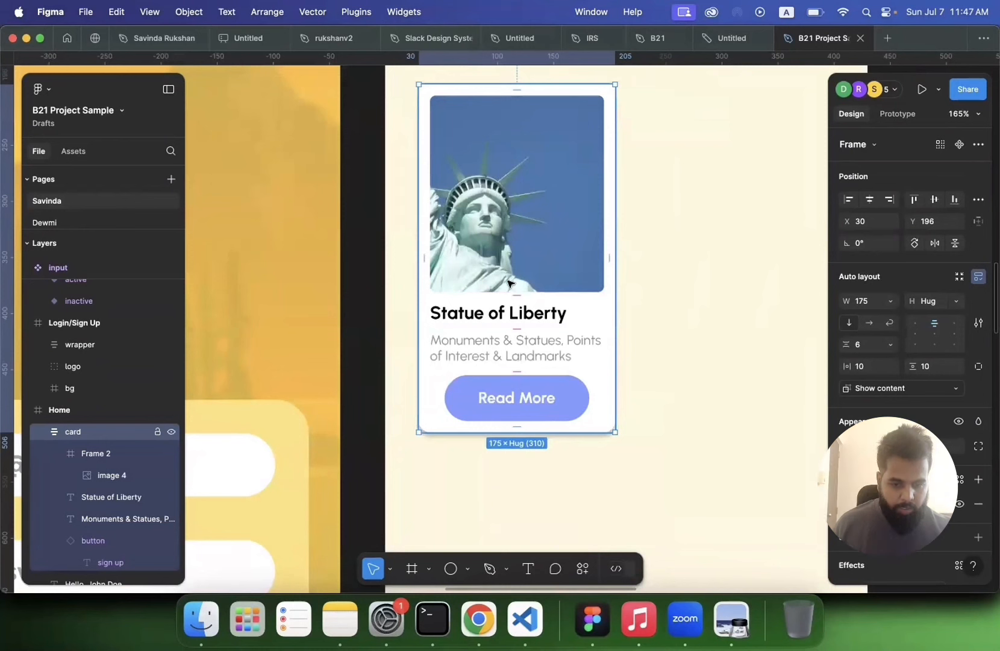
Step: Center-align the text of the card's title and description
left_click(508, 318)
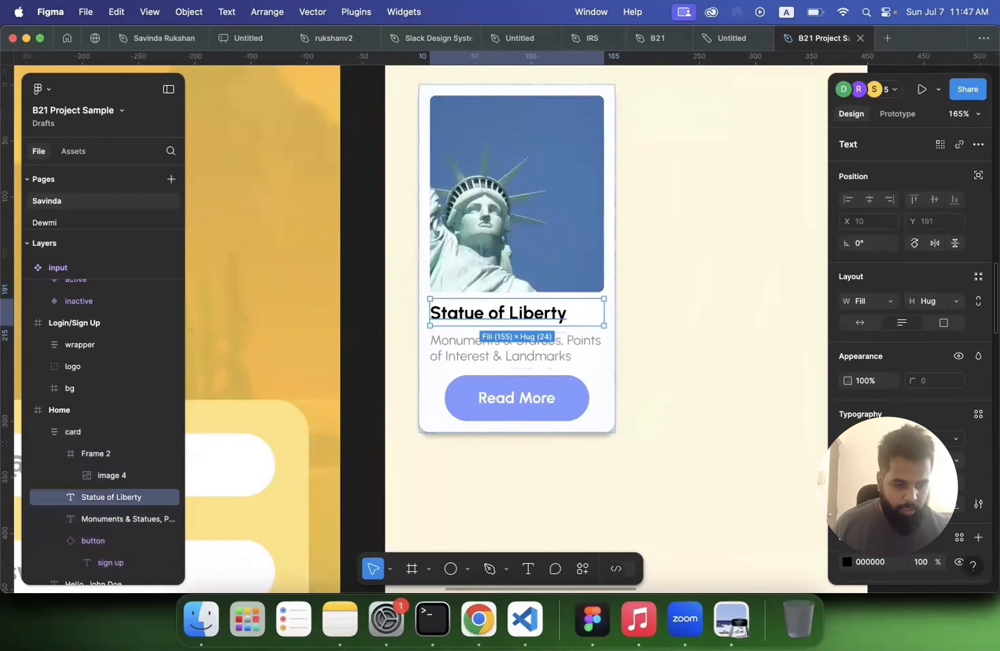
scroll(870, 392, "down", 3)
left_click(870, 392)
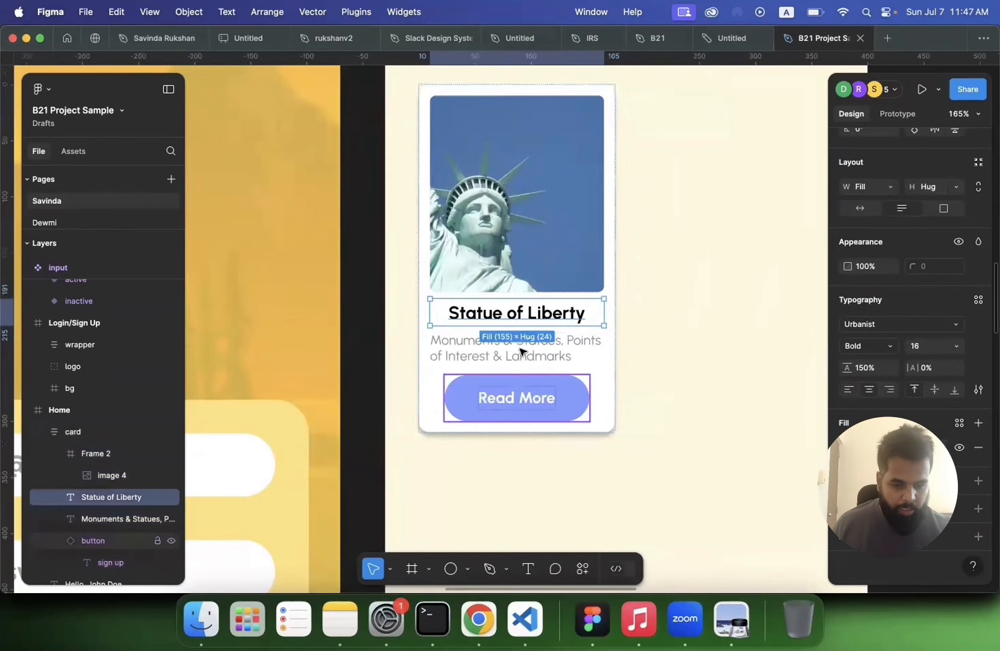
left_click(521, 351)
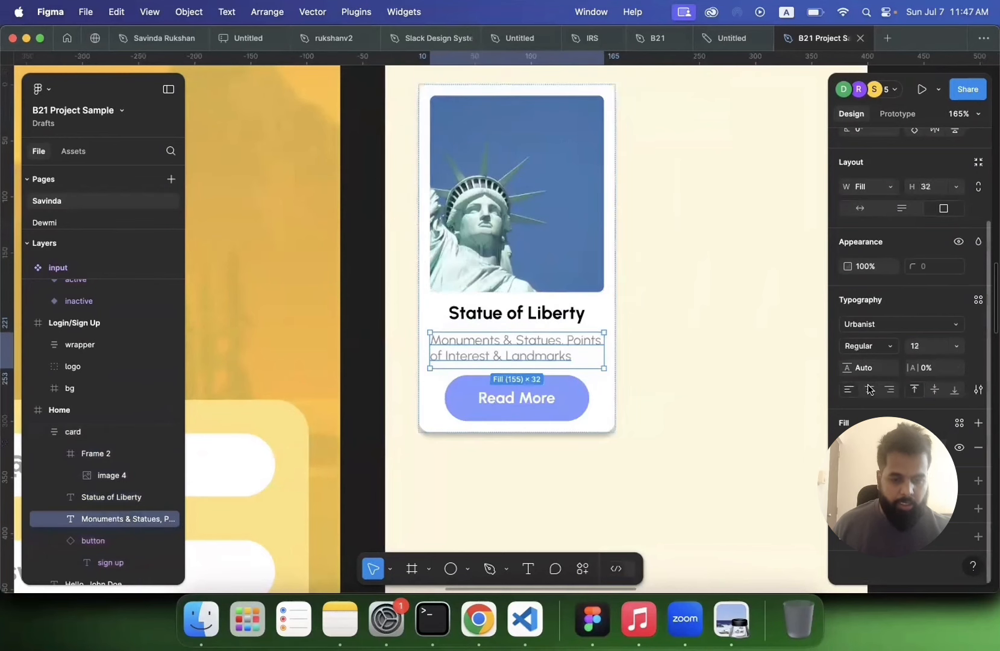
left_click(870, 389)
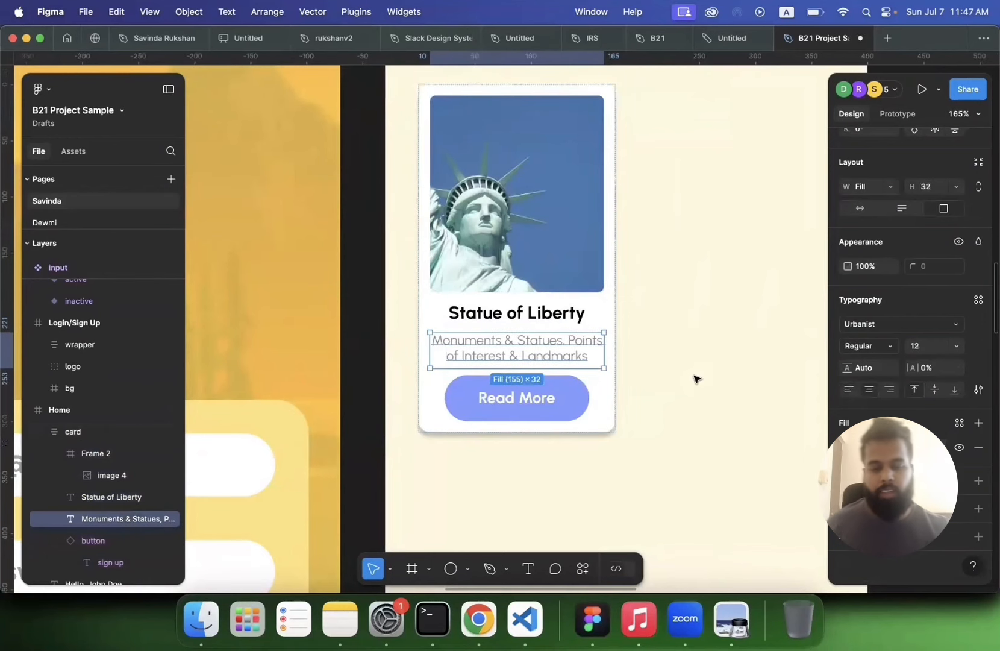
left_click(697, 380)
Step: Move the card out of the Home screen onto the canvas above the input components
scroll(697, 379, "down", 3)
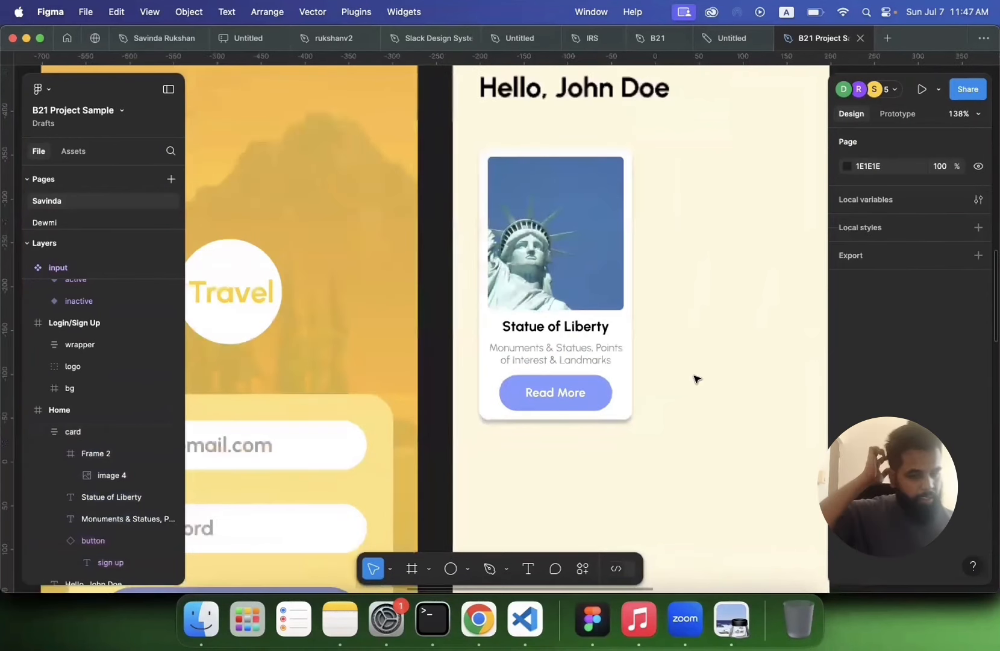
scroll(696, 380, "down", 3)
scroll(696, 380, "right", 1)
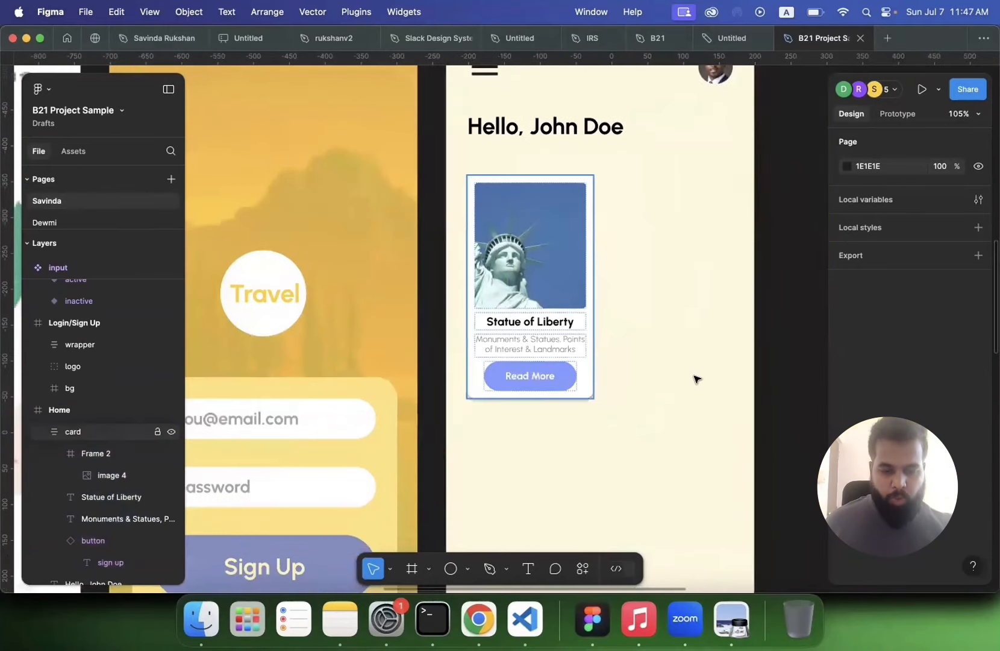
left_click(530, 337)
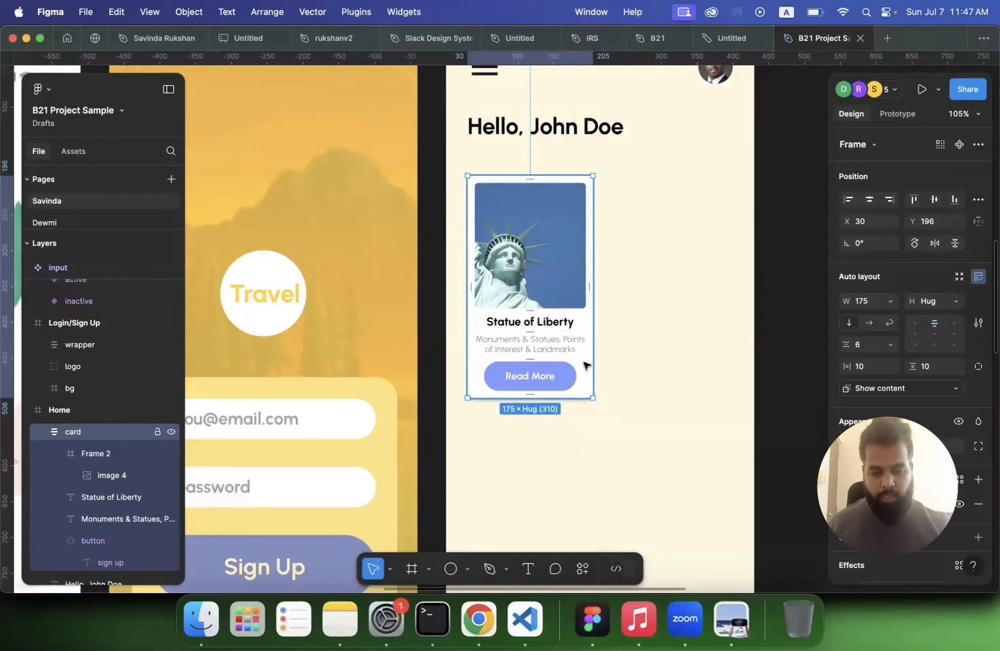
scroll(587, 366, "down", 4)
scroll(384, 301, "right", 2)
key("shift+Right")
scroll(679, 271, "down", 5)
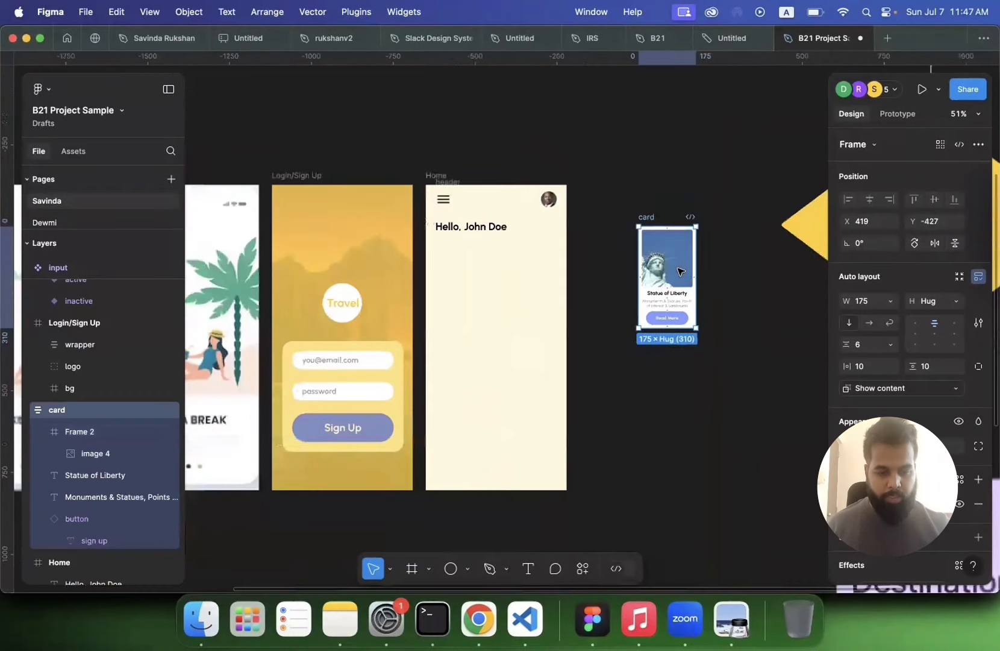
scroll(681, 271, "down", 5)
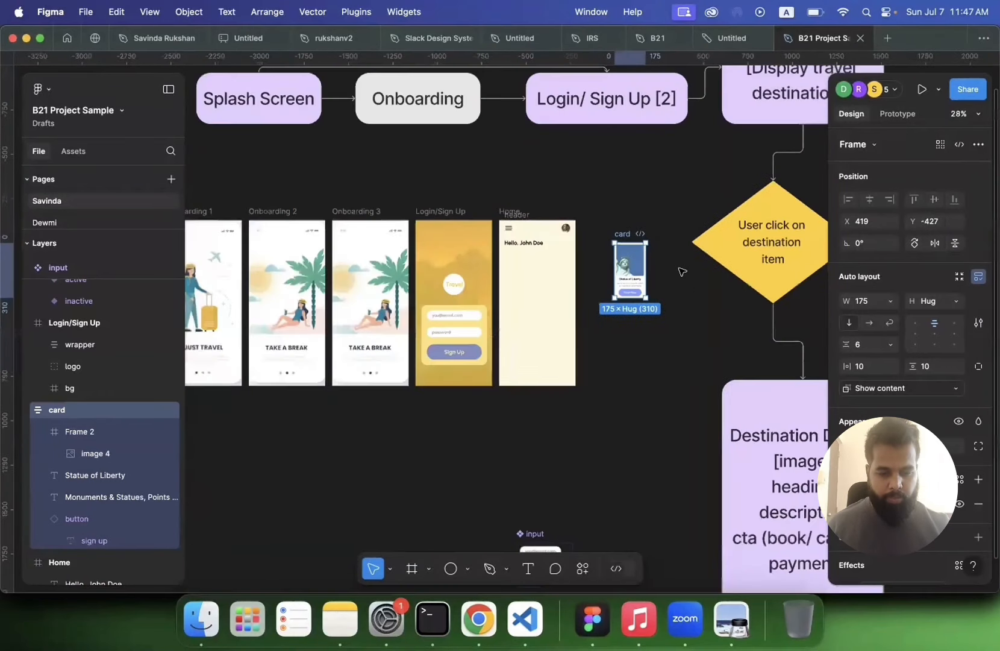
scroll(532, 341, "down", 3)
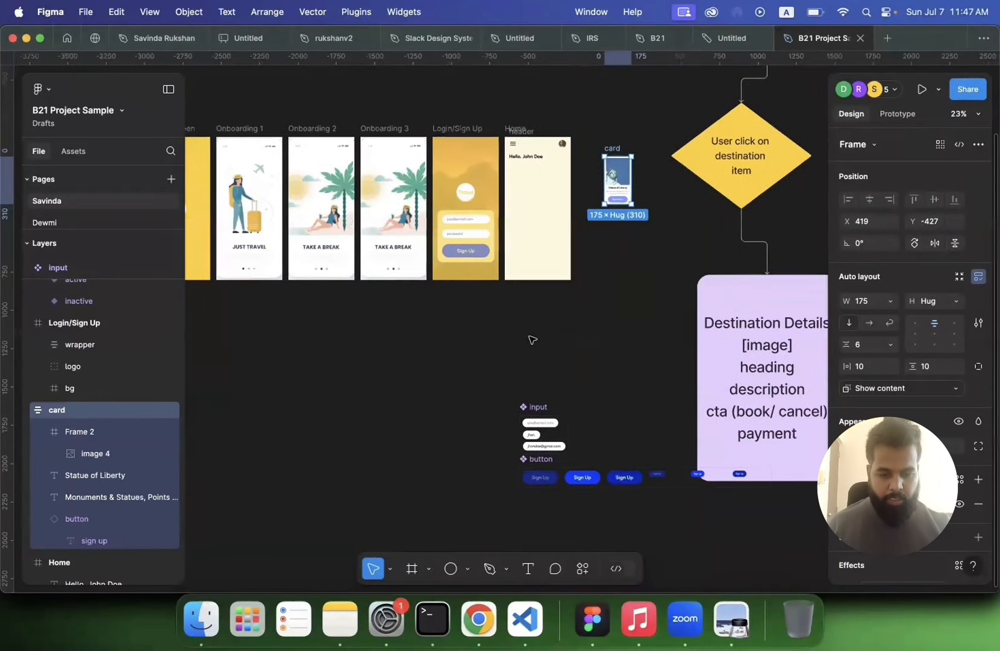
left_click_drag(608, 173, 525, 356)
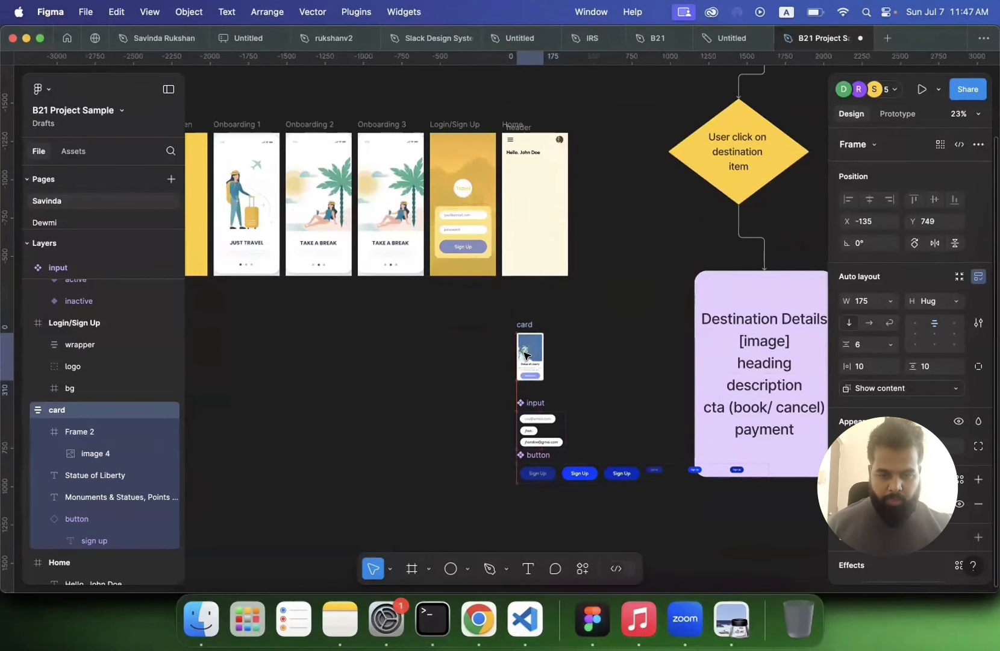
Step: Rename the card frame as default
key("shift+2")
scroll(395, 144, "up", 5)
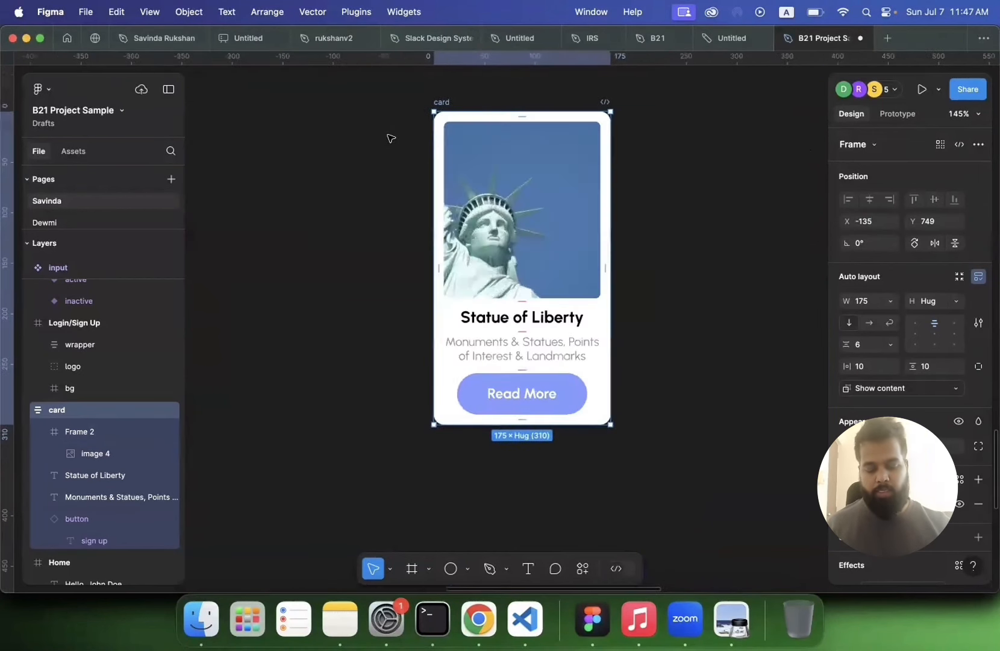
scroll(391, 137, "right", 1)
double_click(390, 133)
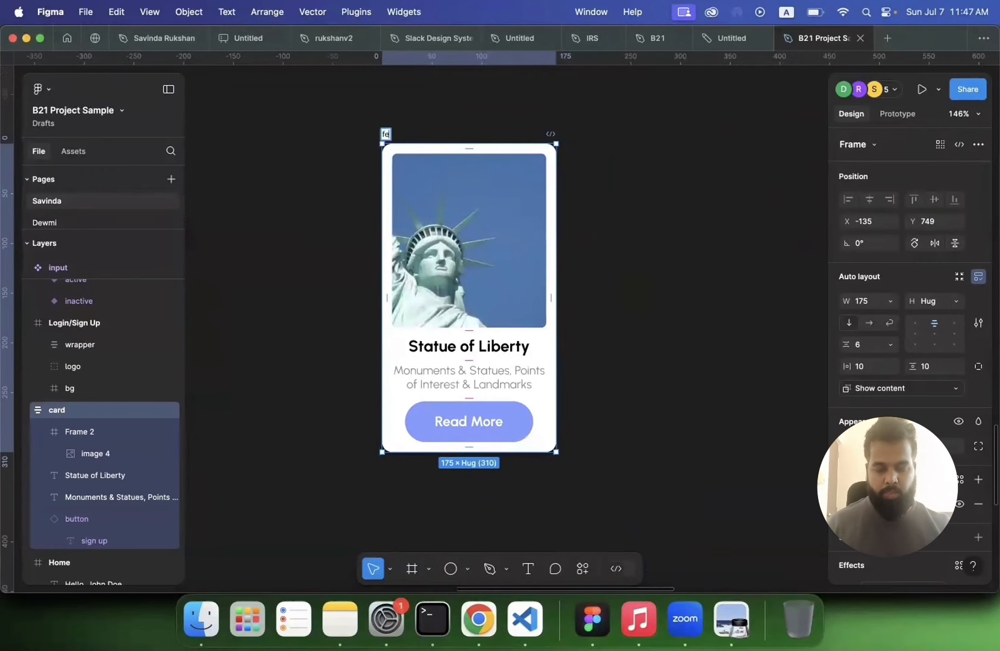
type("defaut")
key("BackSpace")
type("l")
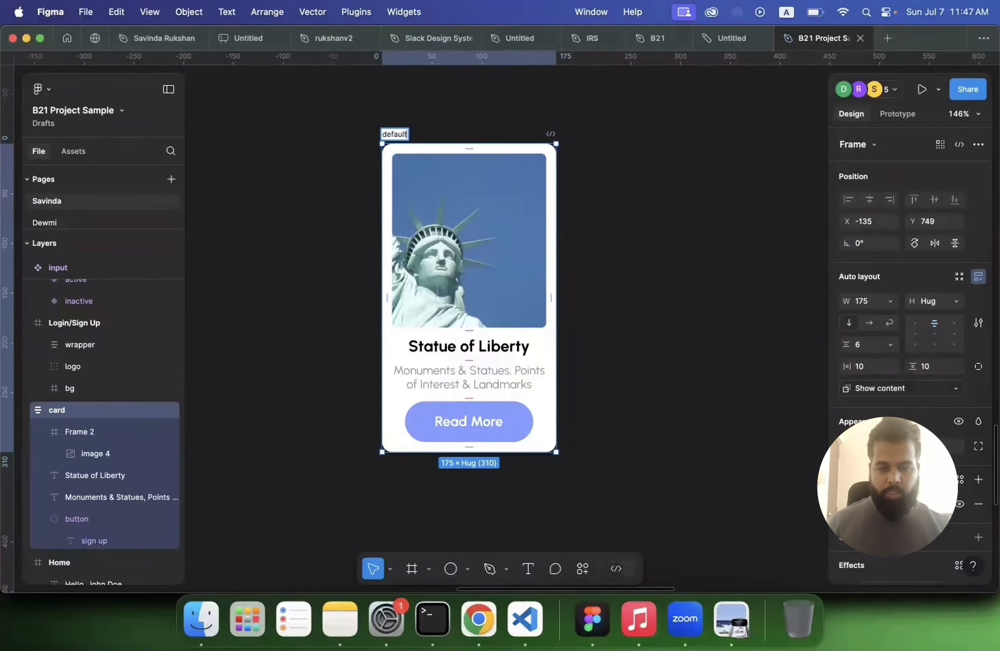
type("t")
key("Return")
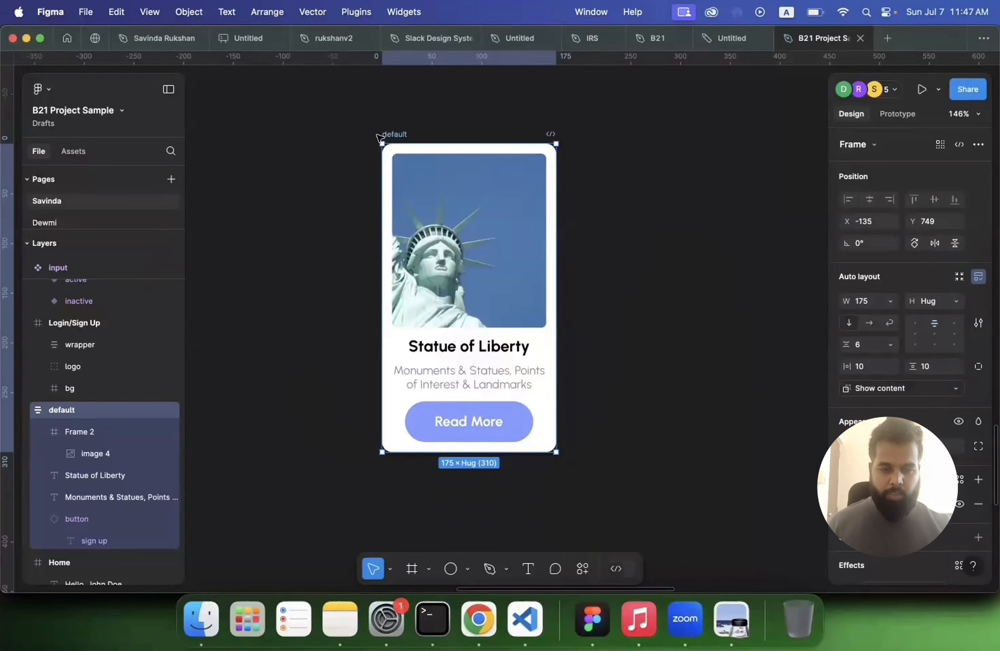
Step: Duplicate the card and name the copy hover
key("super+d")
key("super+r")
type("hover")
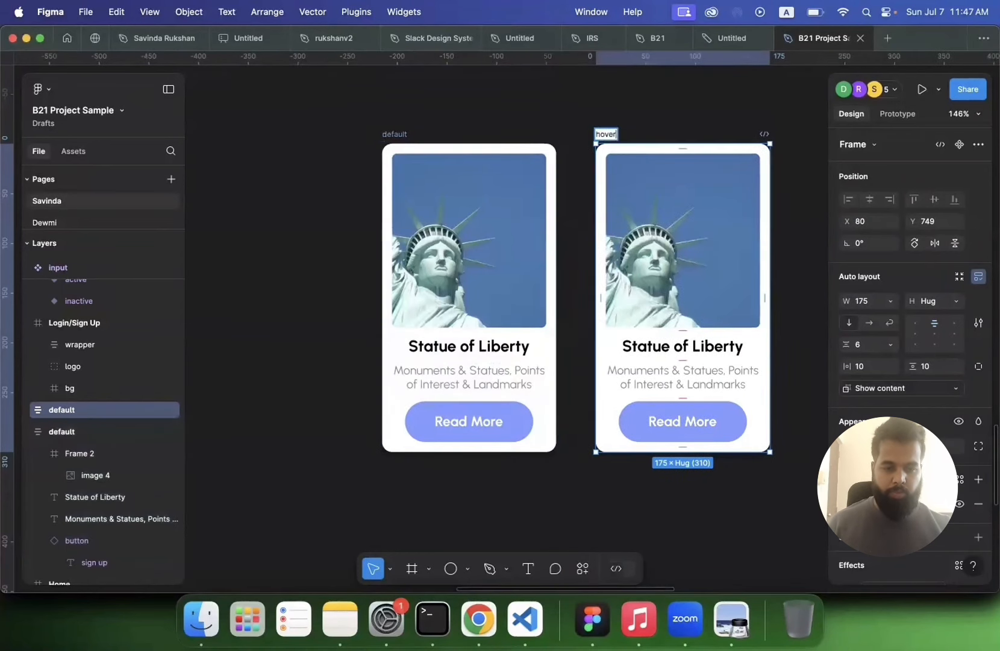
key("Return")
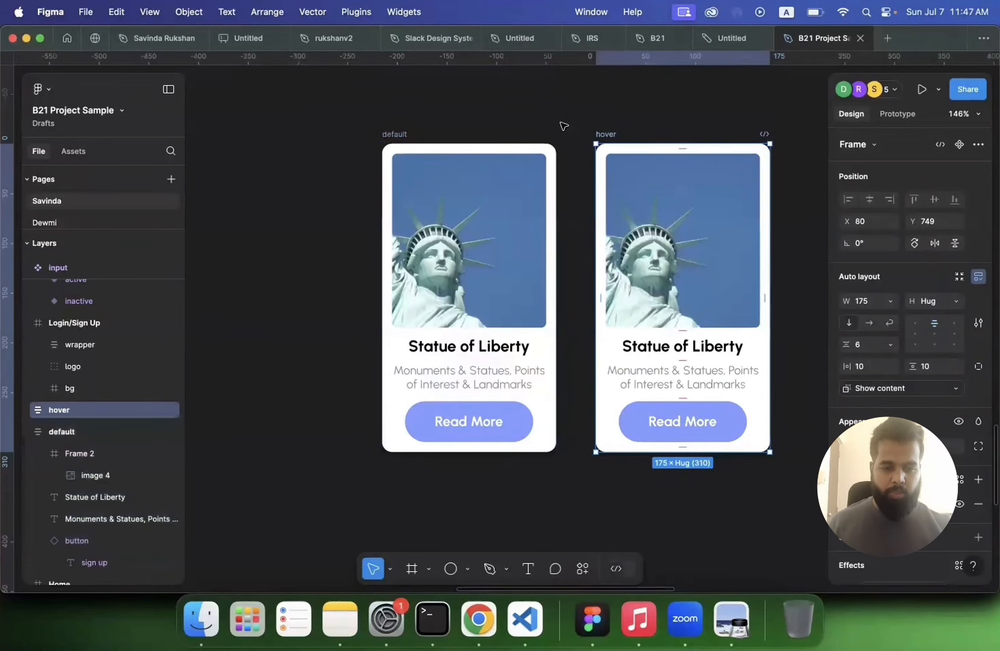
Step: Add a stroke to the hover card and set its colour to yellow FFCD29
key("Escape")
left_click(605, 134)
scroll(620, 138, "right", 5)
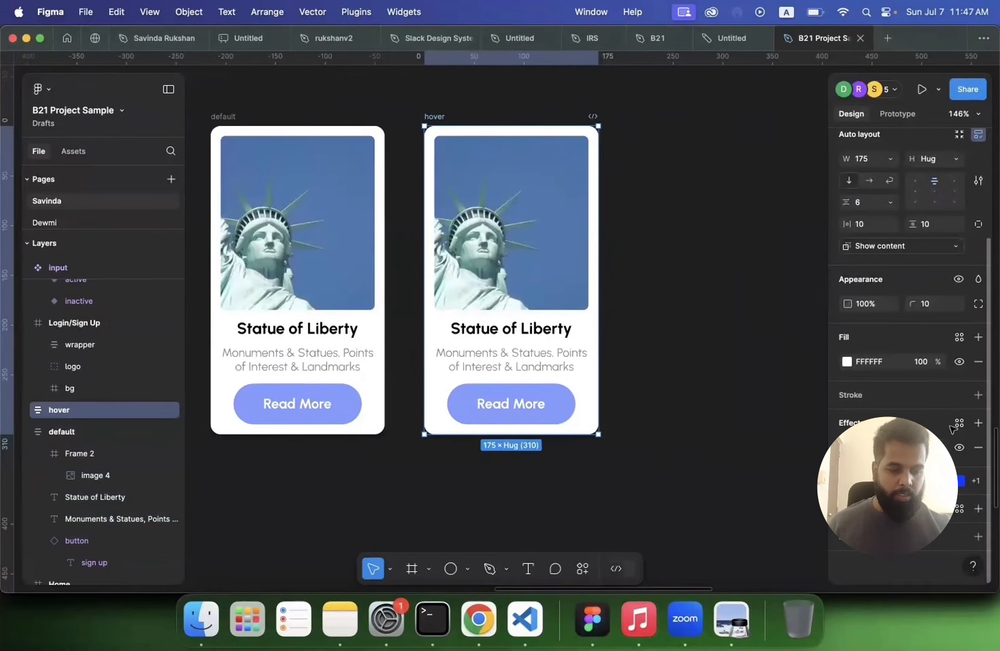
left_click(977, 395)
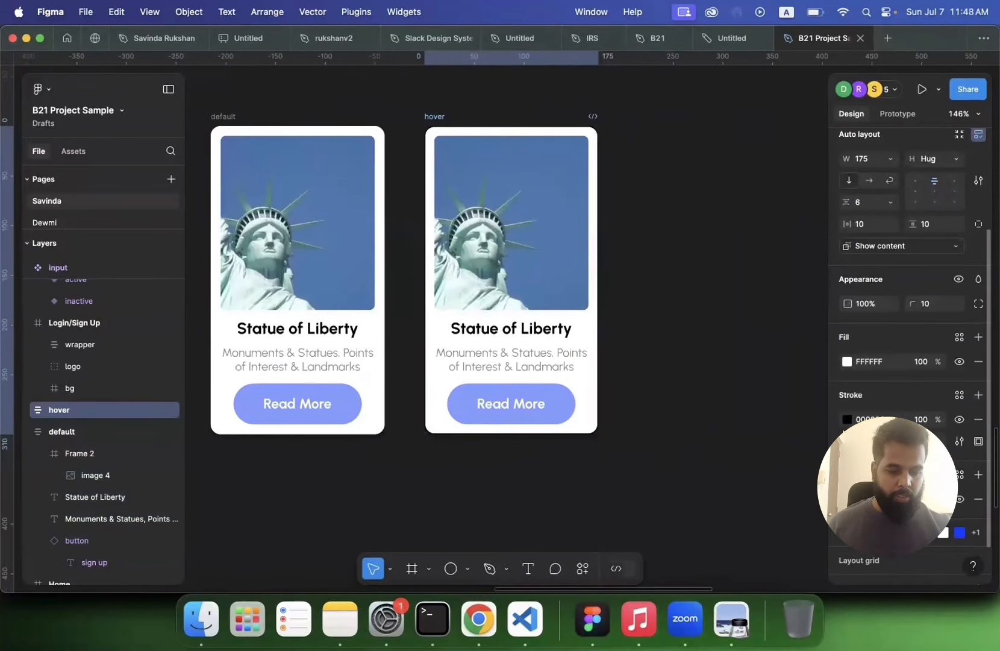
left_click(846, 420)
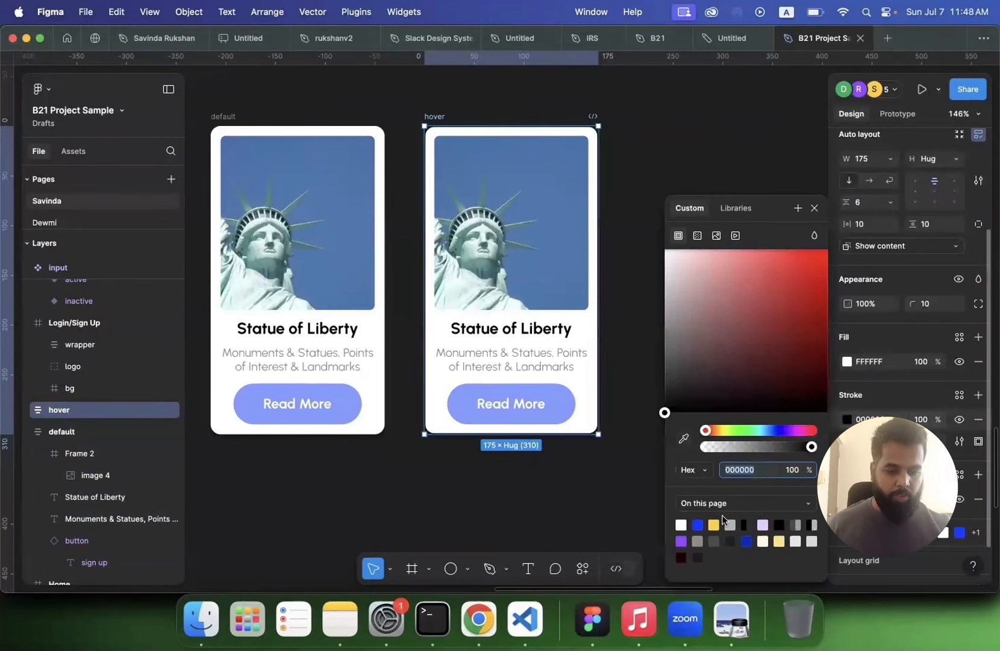
left_click(713, 524)
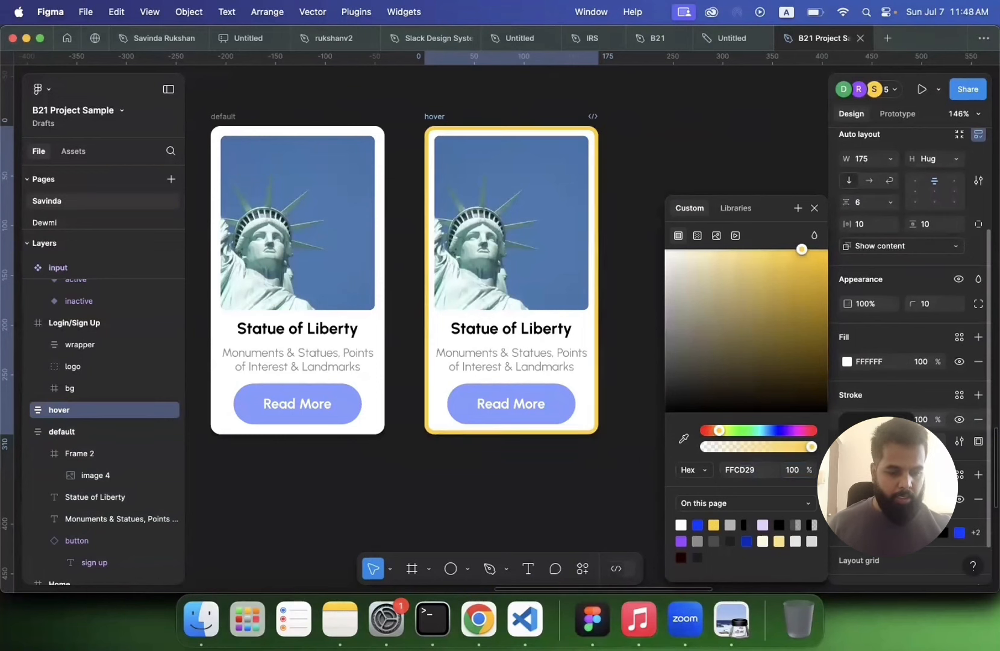
left_click(480, 474)
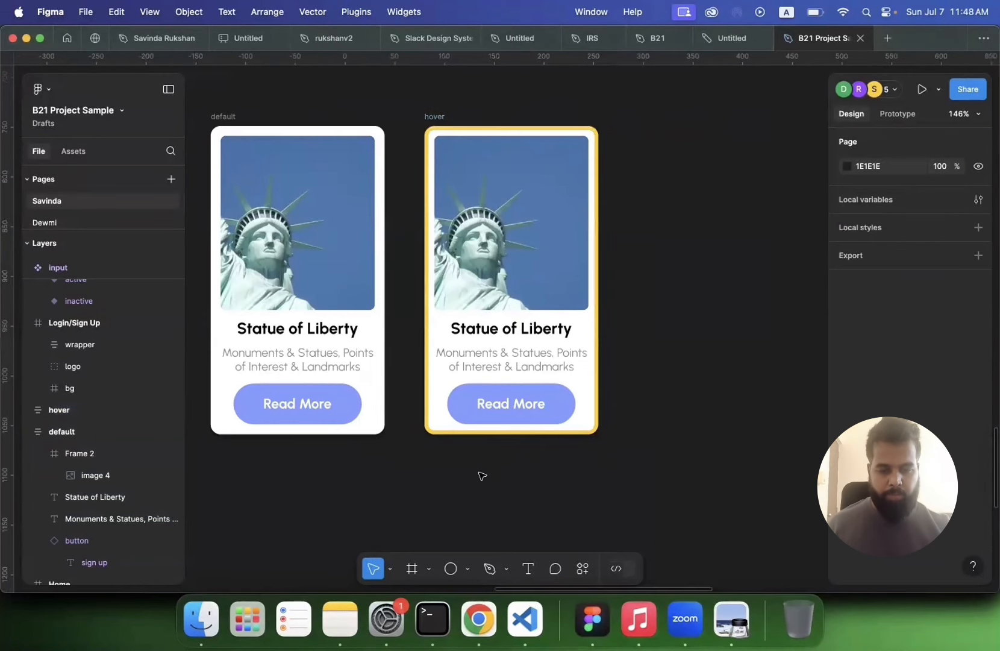
Step: Combine the default and hover cards into a component set named card
scroll(481, 475, "down", 5)
scroll(480, 474, "down", 3)
scroll(480, 474, "left", 2)
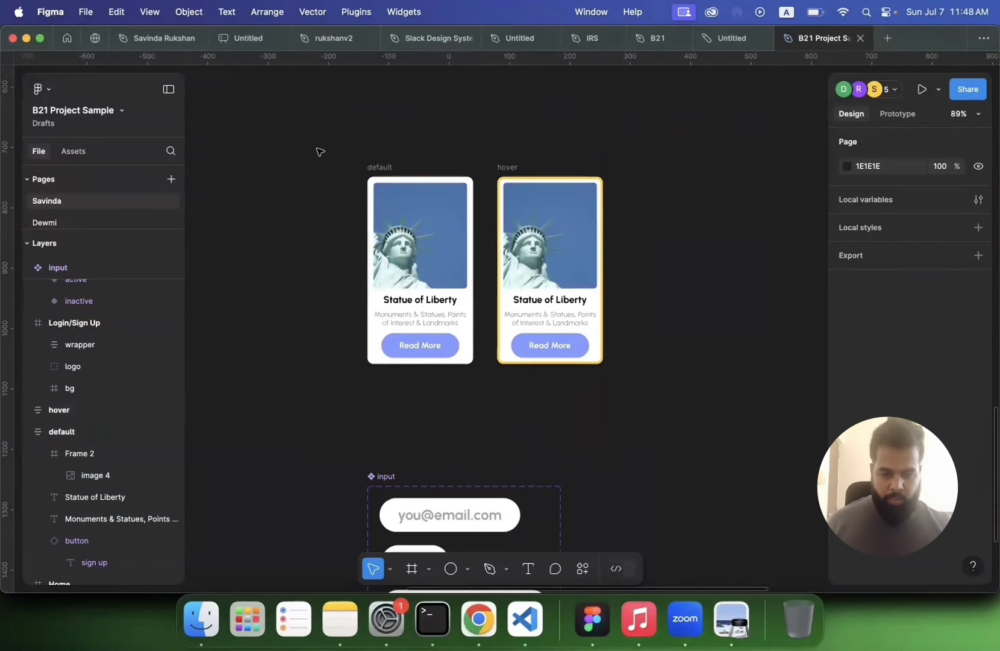
left_click_drag(680, 329, 685, 404)
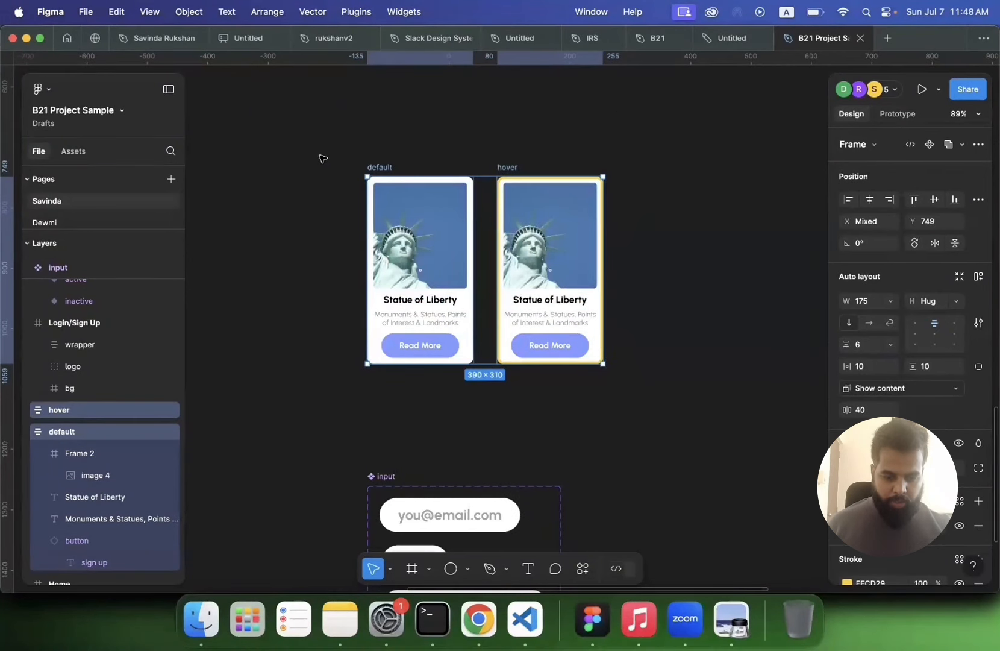
left_click(320, 155)
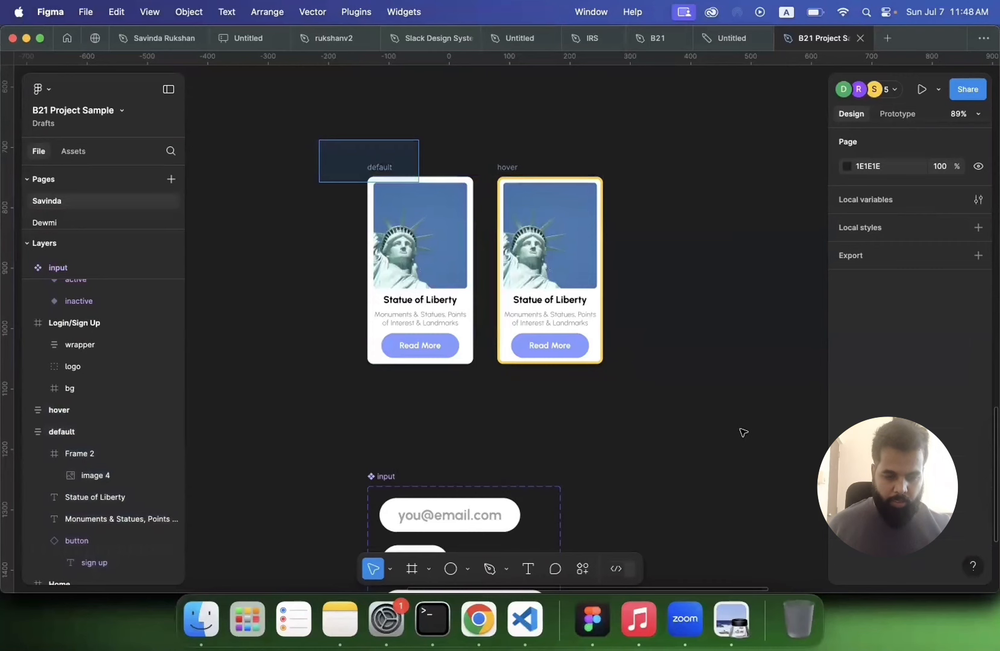
left_click_drag(743, 432, 744, 433)
right_click(545, 220)
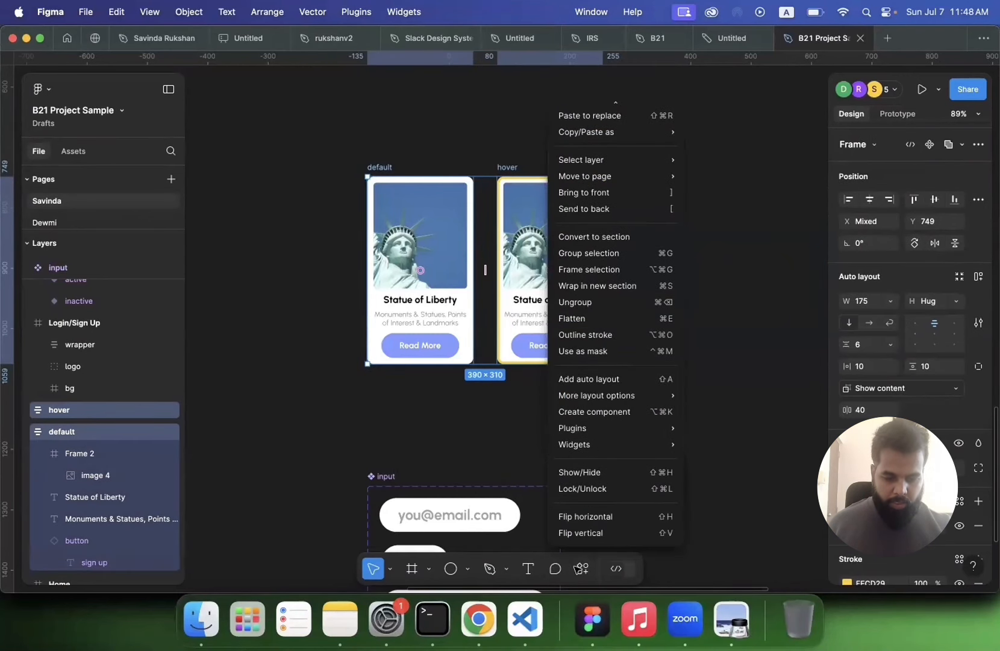
left_click(581, 569)
left_click(581, 568)
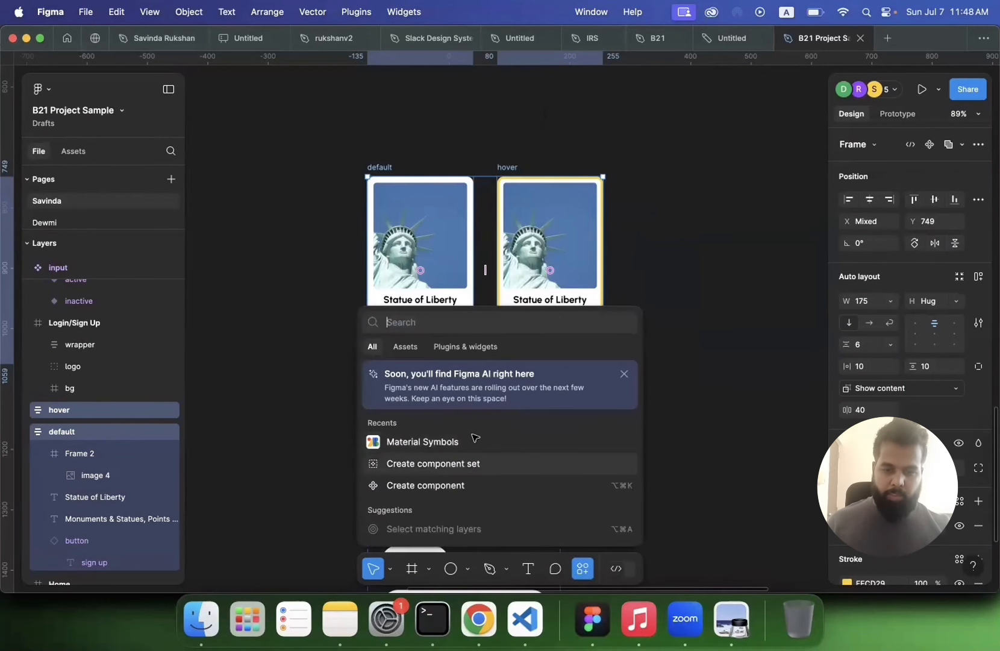
key("Return")
double_click(395, 155)
type("card")
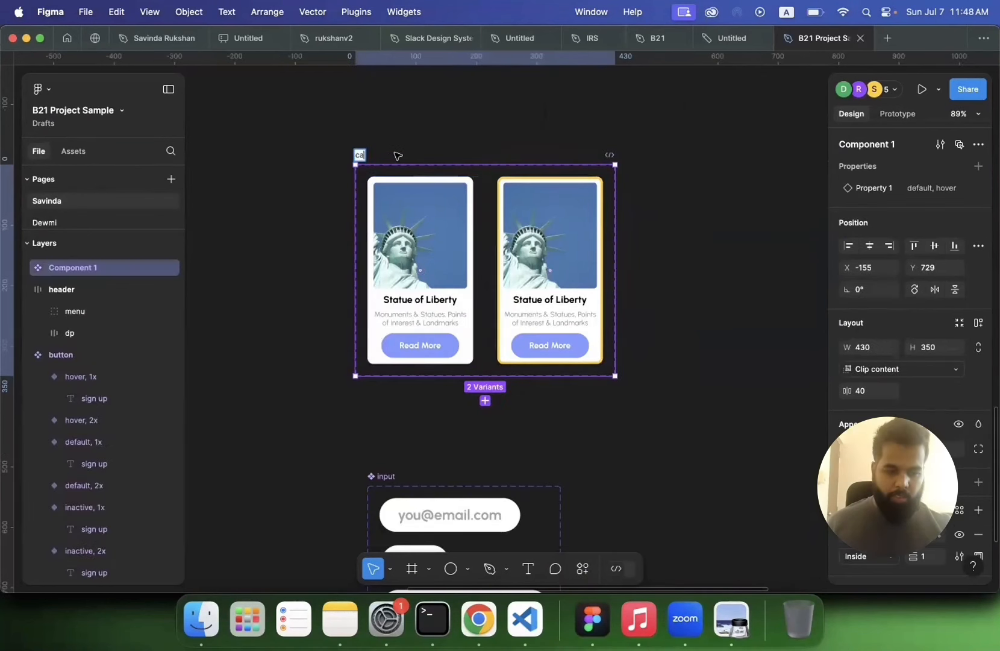
key("Return")
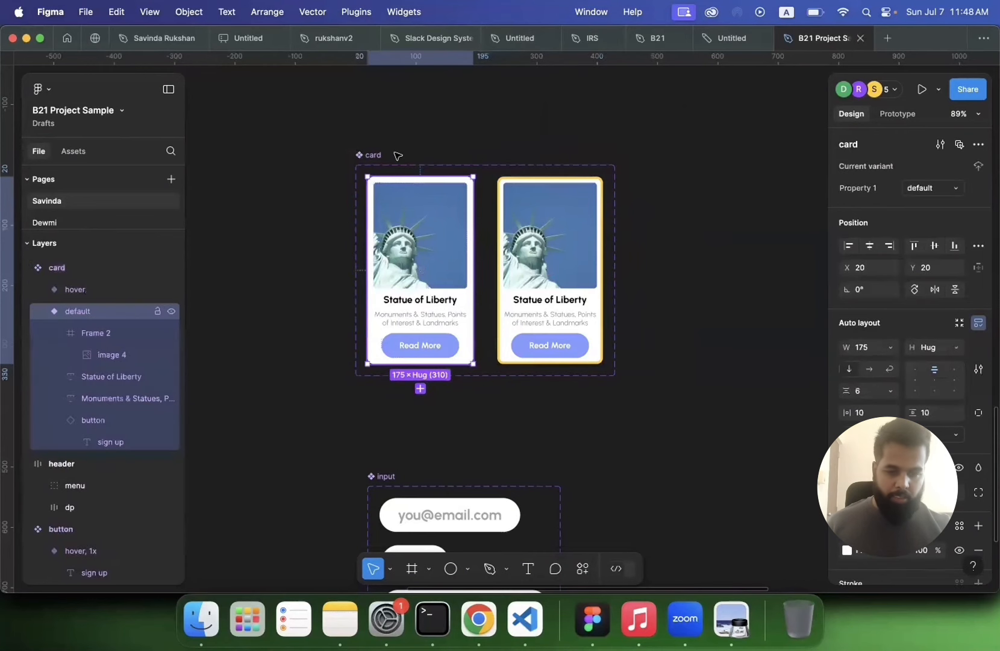
Step: Rename the card component set's variant property as state
left_click(545, 163)
double_click(874, 190)
type("s")
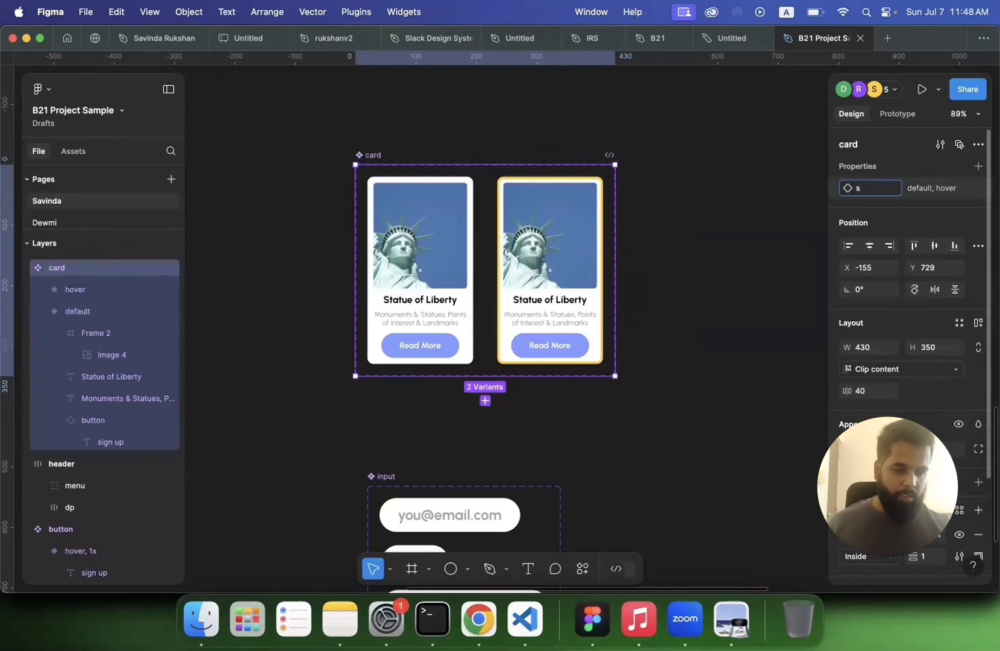
type("tate")
key("Return")
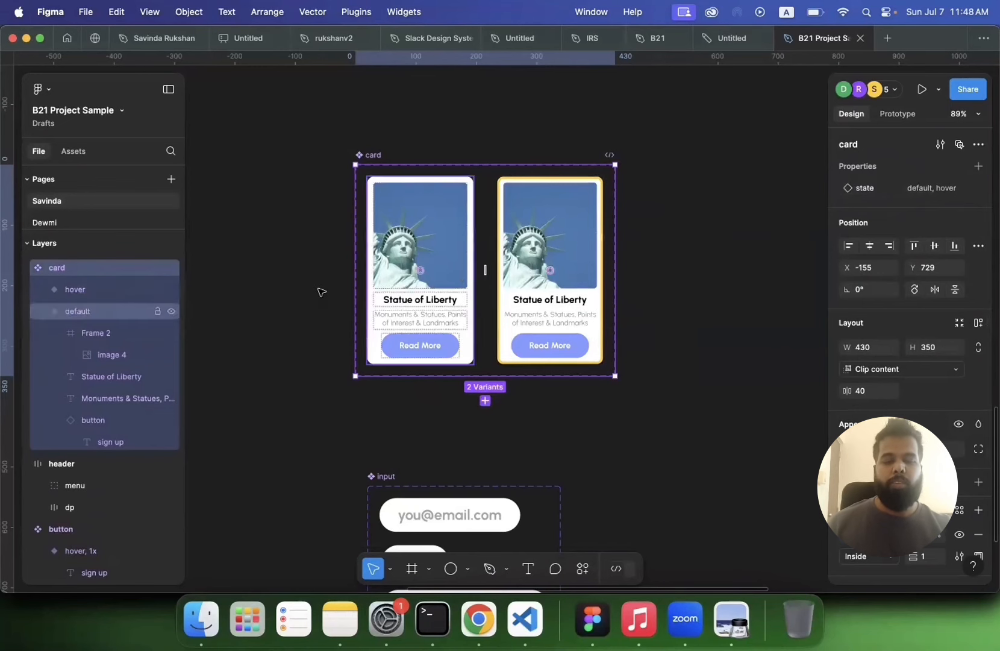
left_click(320, 289)
Step: Place an instance of the card component on the Home screen below the greeting
scroll(319, 289, "down", 4)
scroll(319, 289, "up", 7)
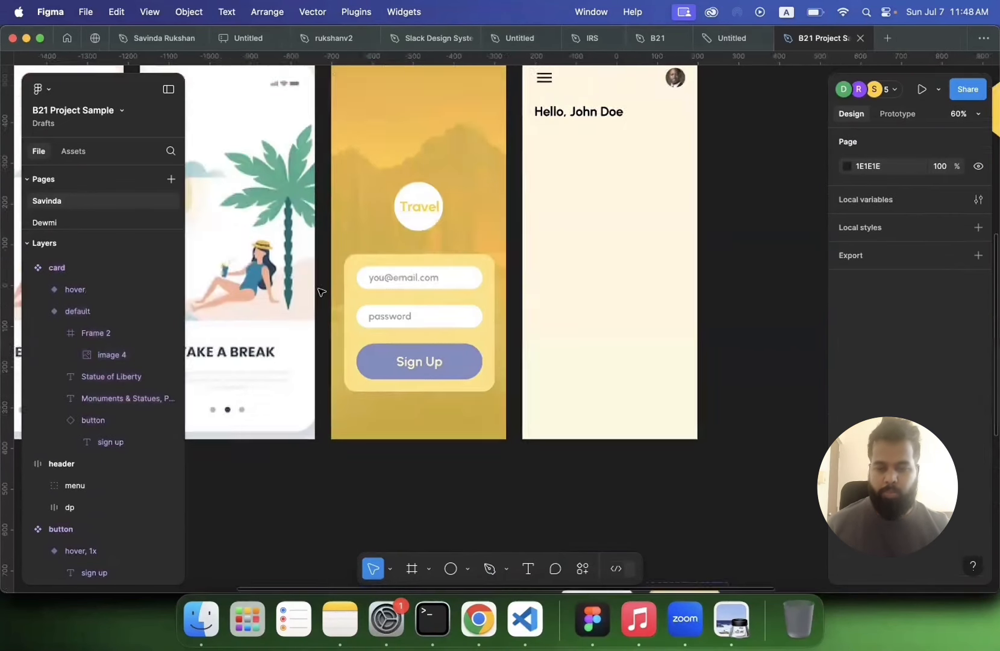
left_click(37, 244)
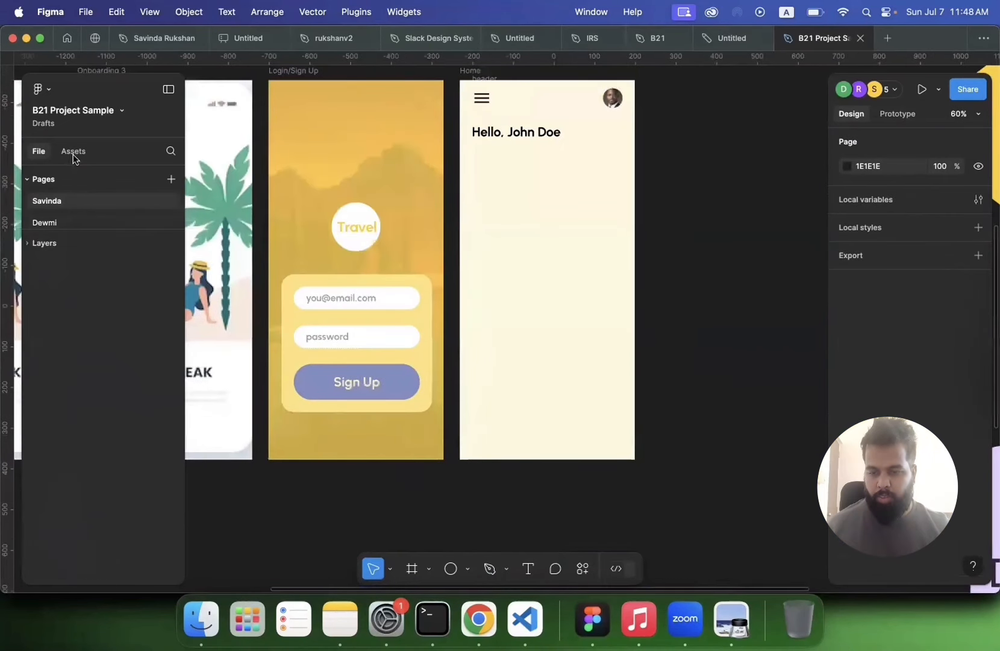
left_click(71, 159)
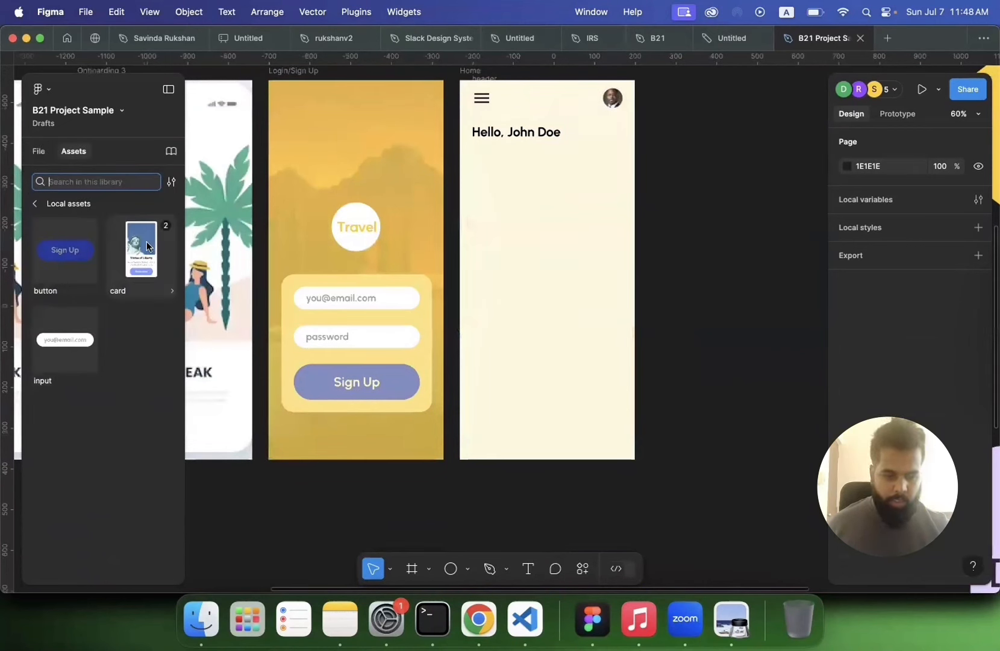
left_click_drag(147, 241, 532, 208)
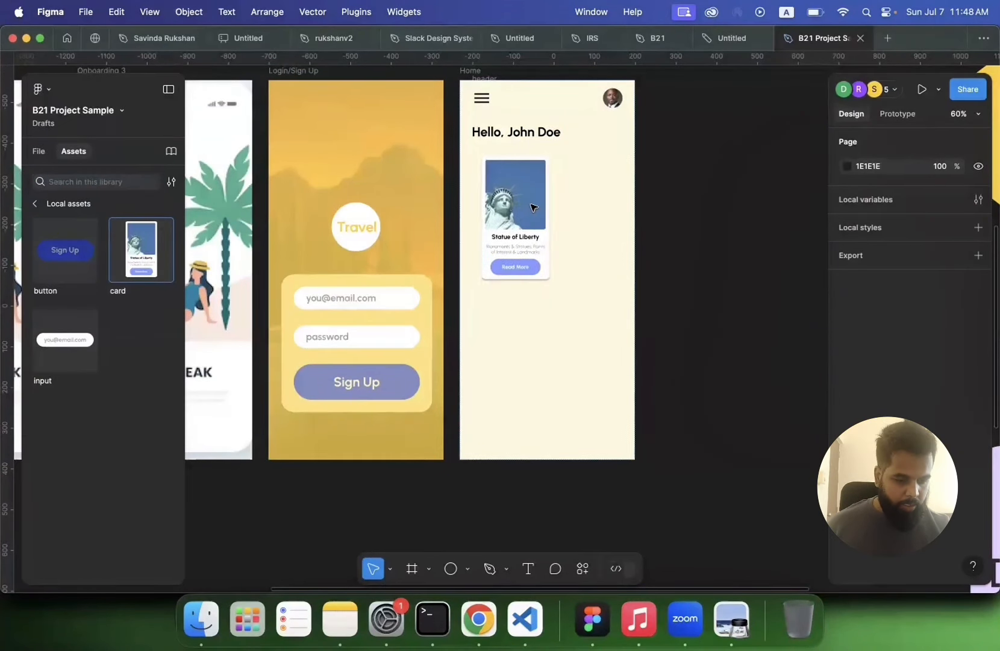
Step: Show the Home screen's layout grid
scroll(958, 534, "down", 3)
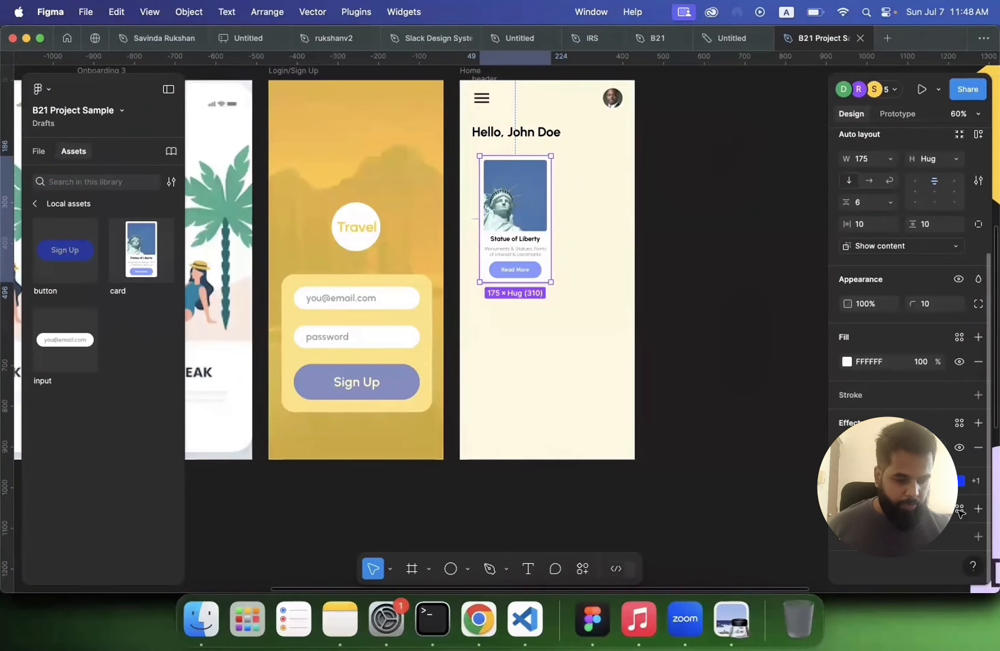
left_click(958, 533)
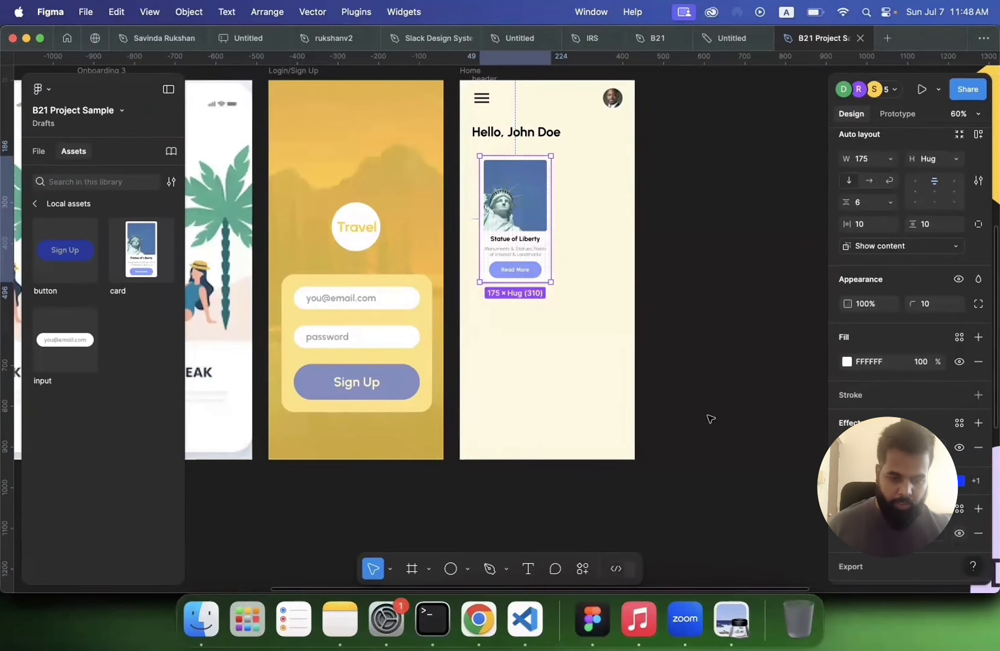
left_click(708, 291)
left_click(470, 71)
scroll(959, 421, "down", 3)
left_click(960, 503)
scroll(667, 375, "up", 4)
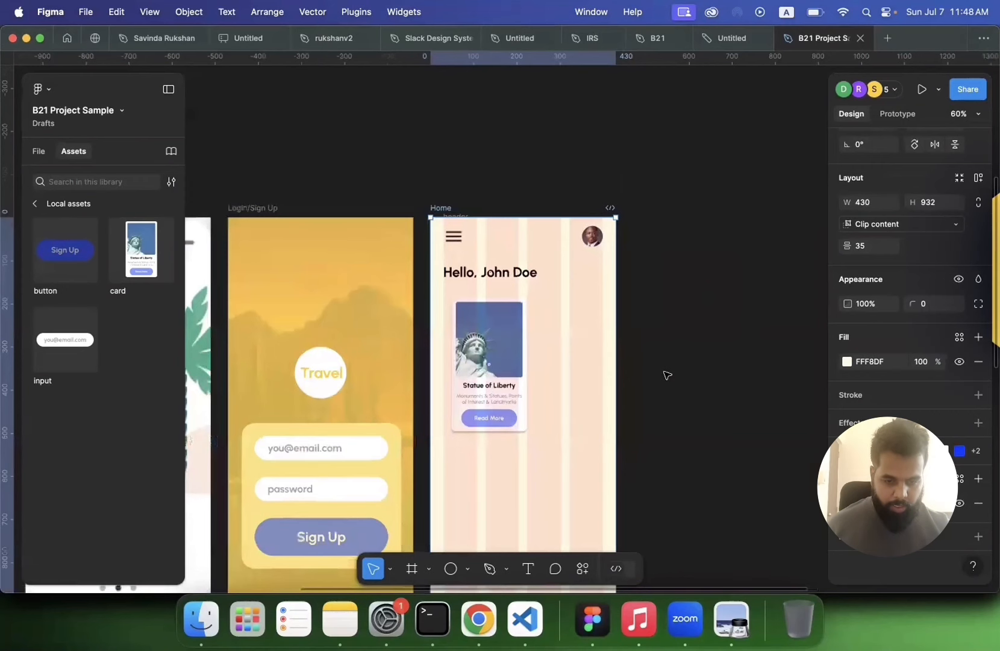
scroll(668, 374, "up", 5)
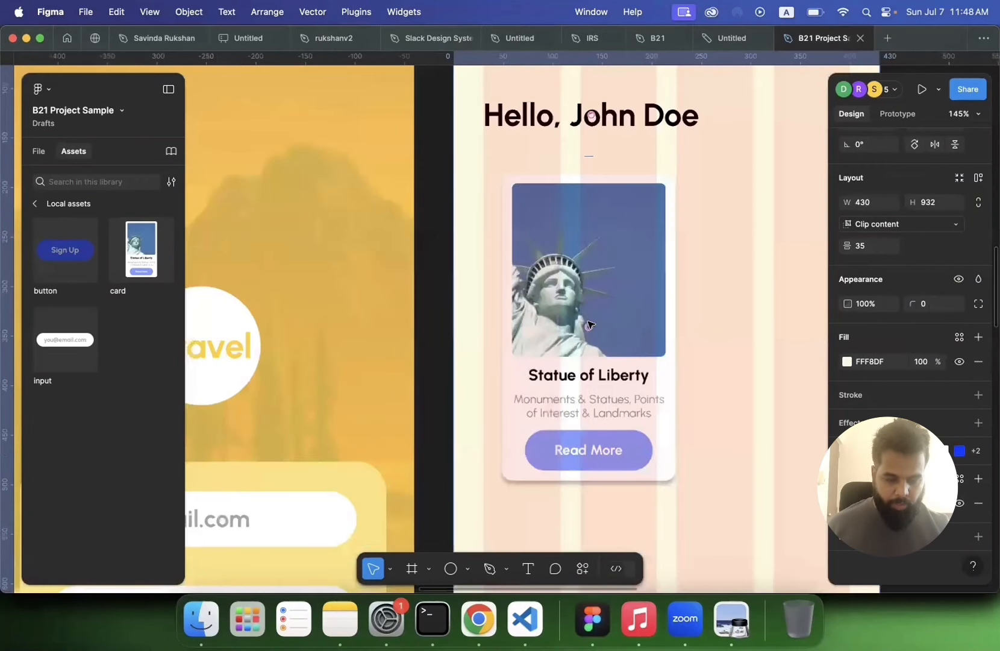
Step: Examine the card instance on the Home screen and the Home screen's layers
left_click(589, 326)
scroll(589, 325, "left", 2)
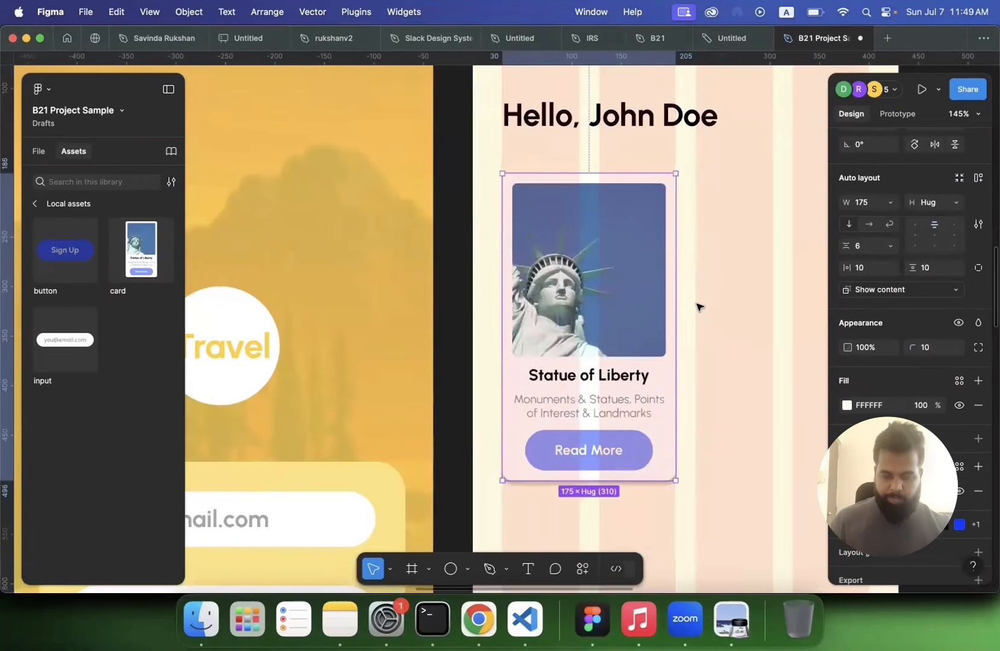
scroll(697, 307, "right", 3)
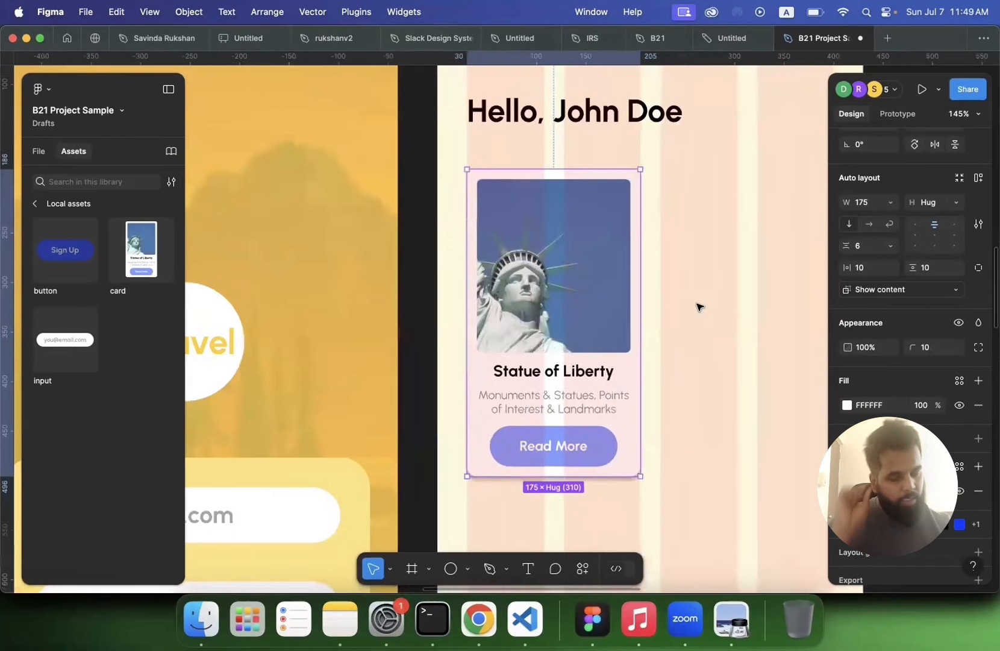
scroll(678, 297, "down", 5)
scroll(523, 286, "right", 4)
scroll(523, 286, "down", 2)
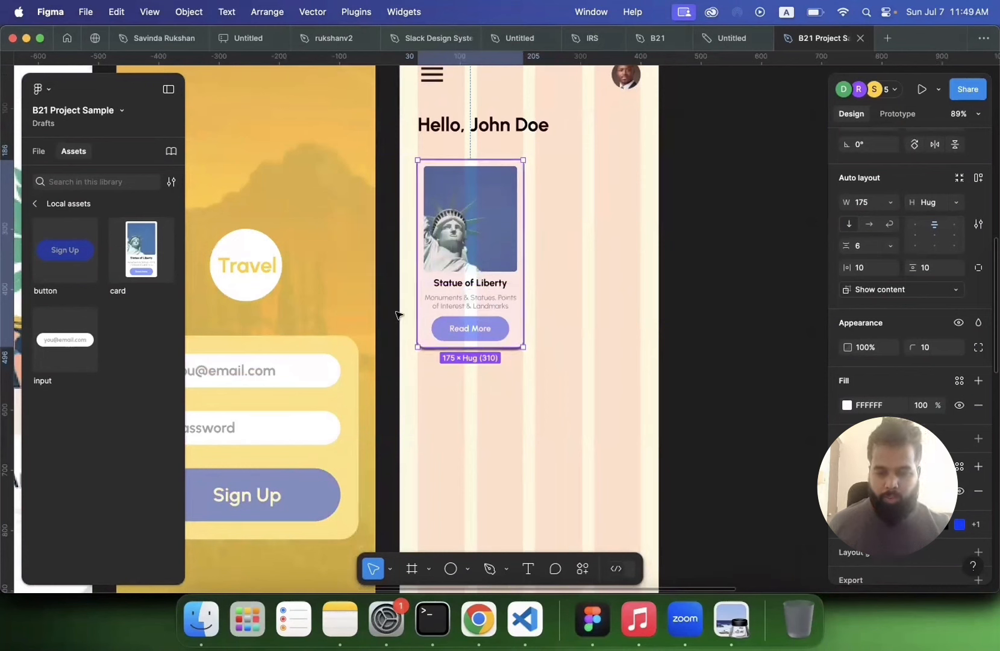
left_click(472, 412)
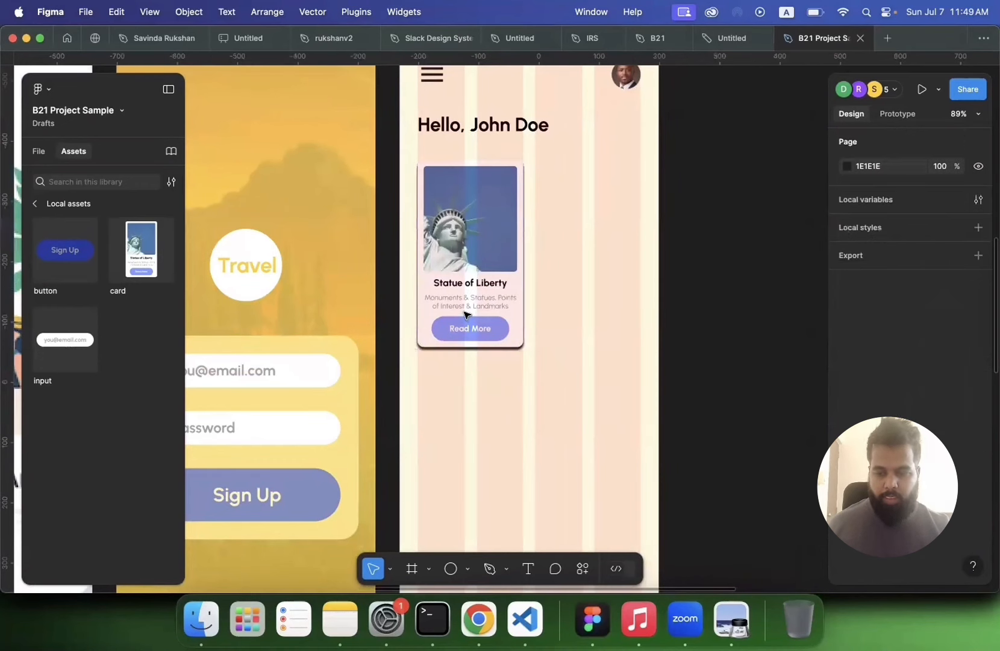
left_click(467, 313)
left_click(39, 151)
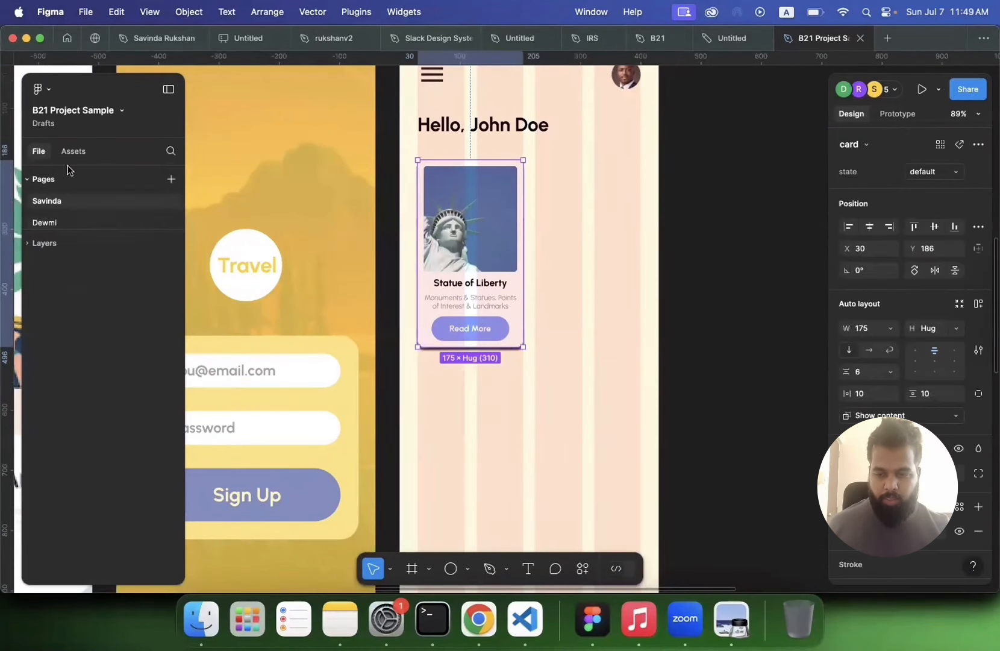
left_click(47, 244)
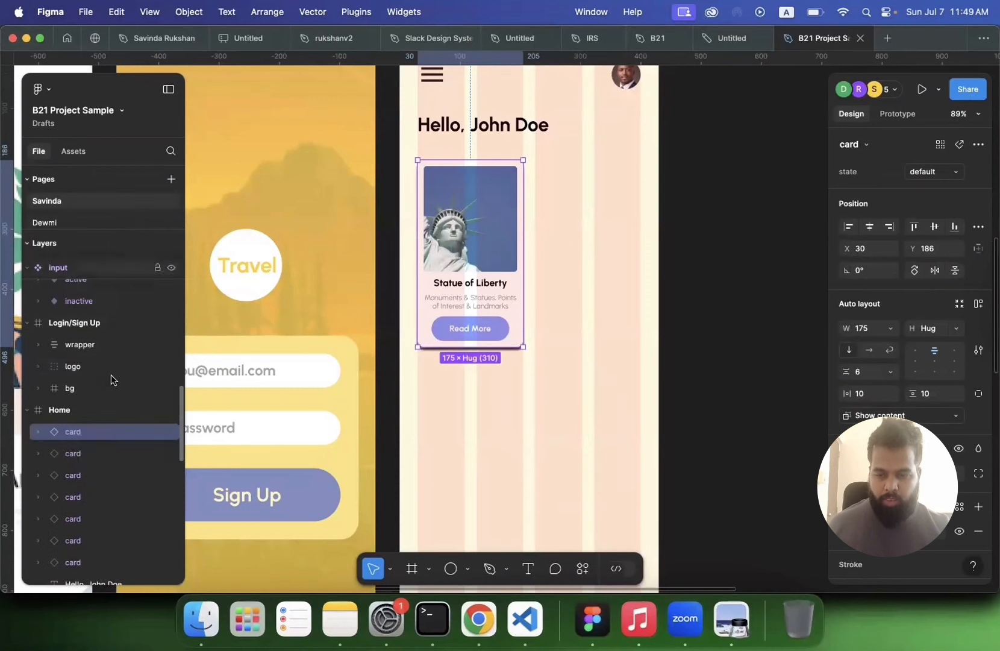
scroll(83, 441, "down", 2)
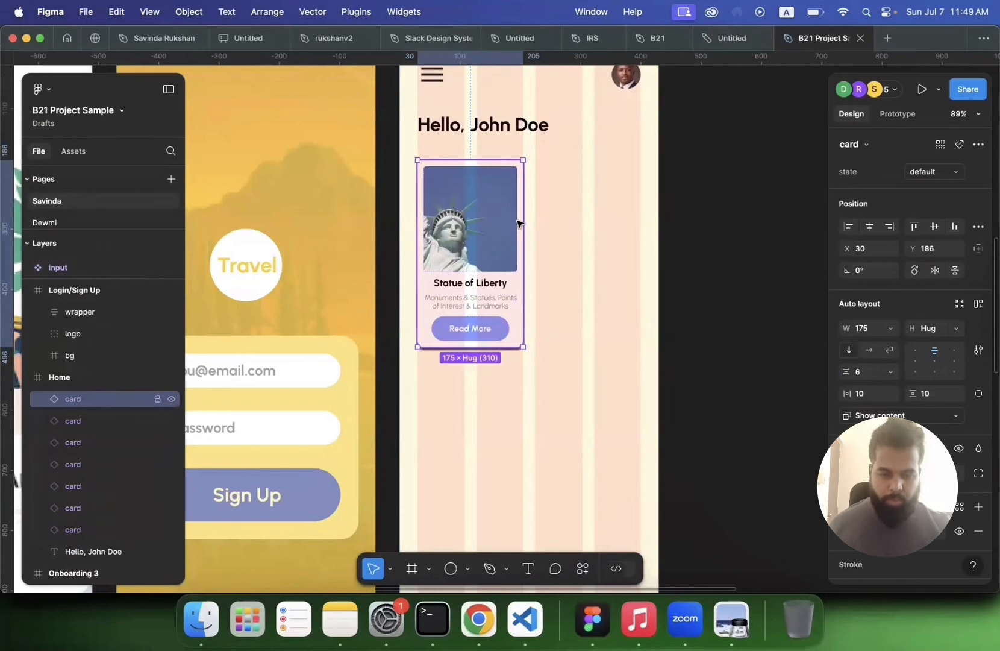
Step: Wrap the card instances on the Home screen in a frame named destinations_slider
left_click_drag(554, 160, 428, 373)
right_click(473, 270)
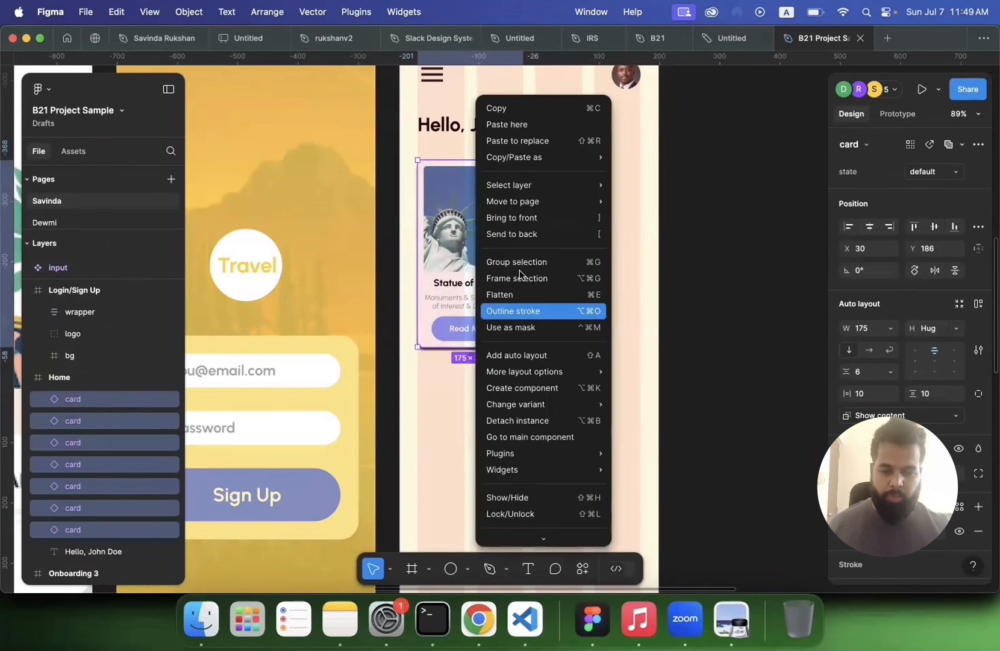
left_click(522, 277)
double_click(73, 397)
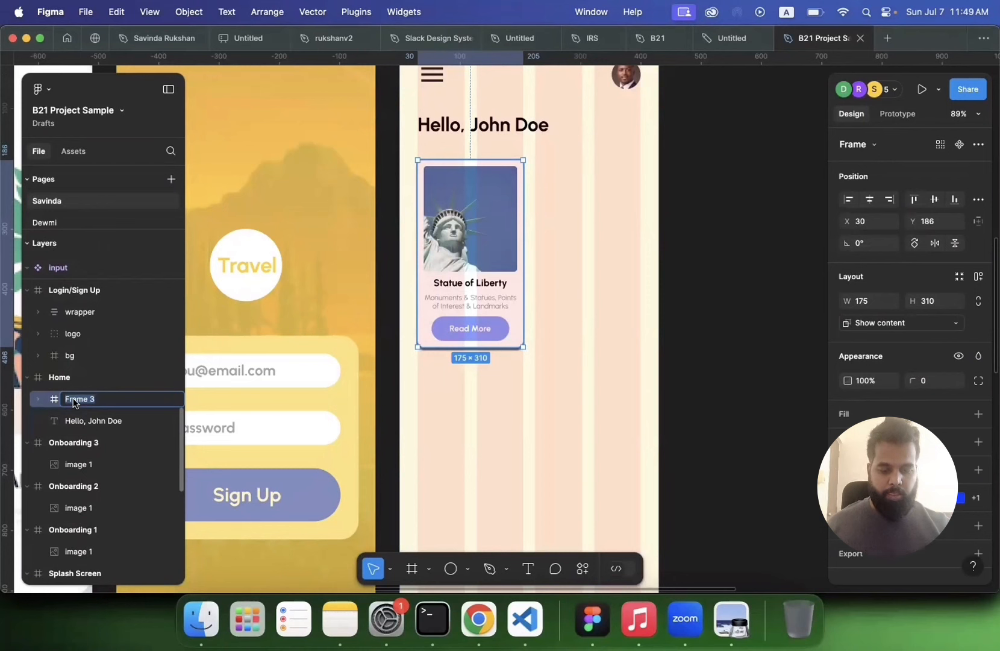
type("destinations_")
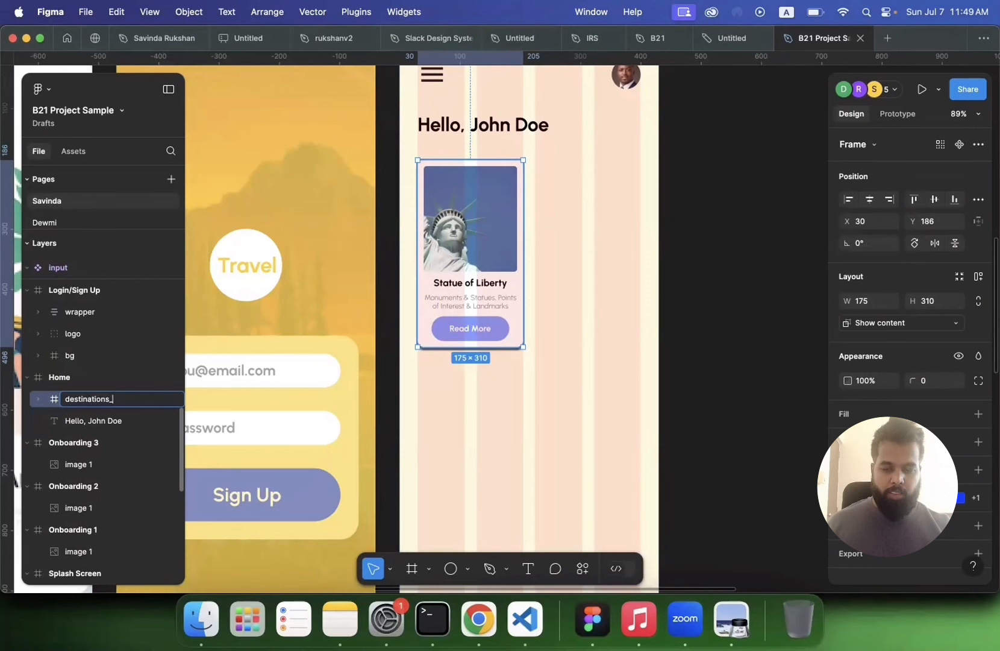
type("slider")
key("Return")
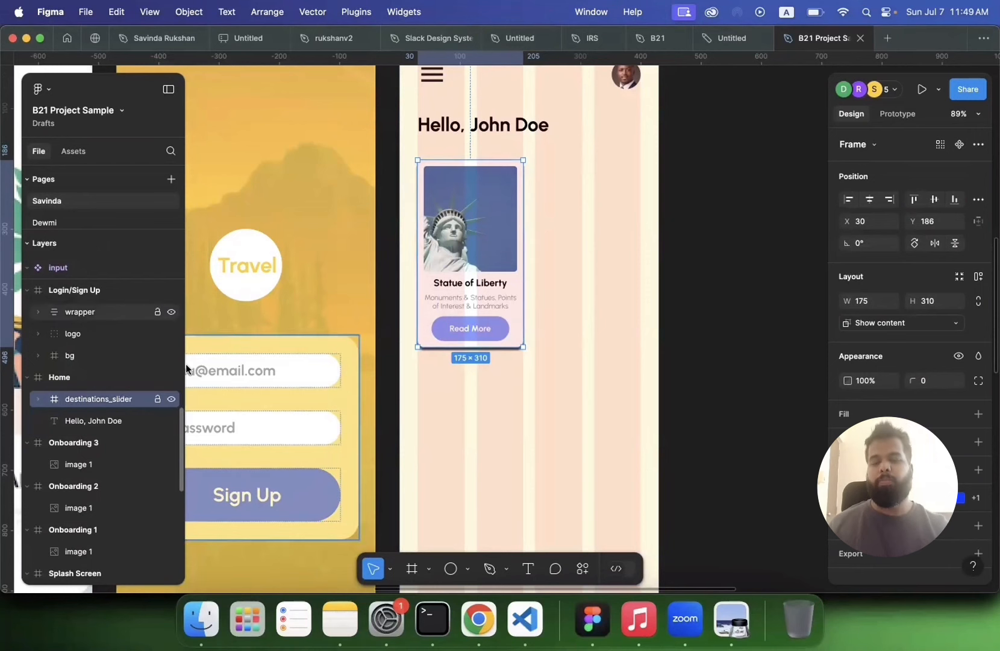
Step: Add auto layout to the destinations_slider frame
left_click(538, 383)
left_click(510, 227)
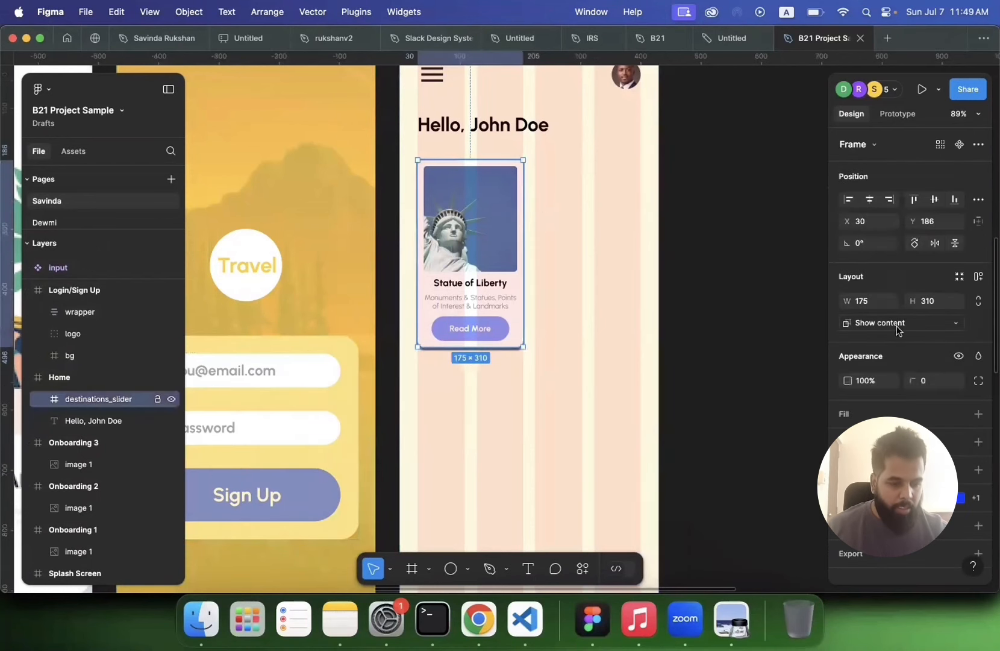
key("shift+a")
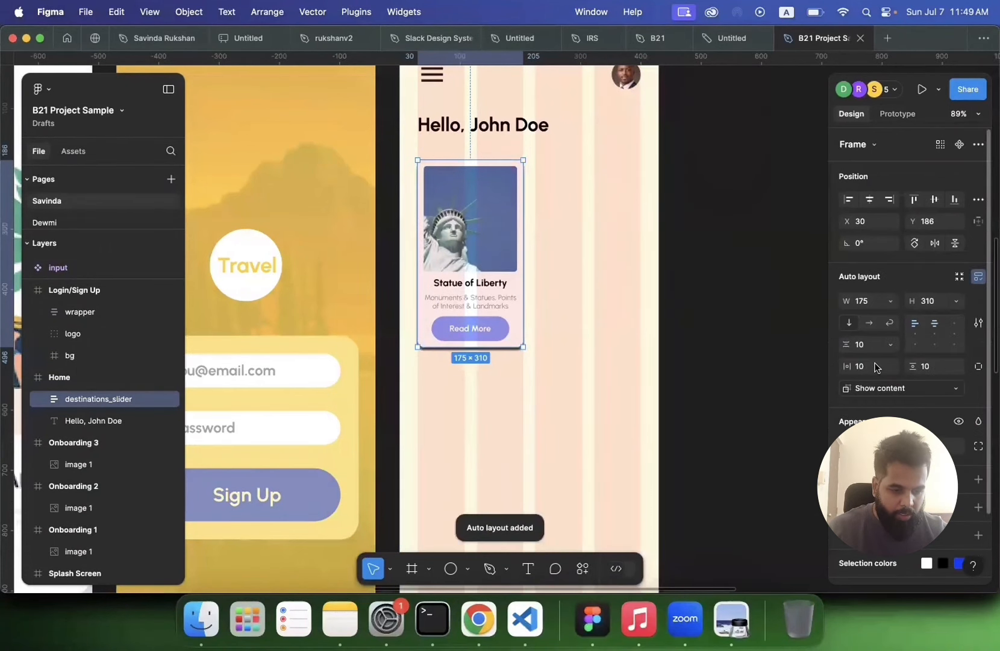
Step: Try to switch the slider's auto layout to horizontal and widen it to about 539 px, then undo it
left_click(868, 323)
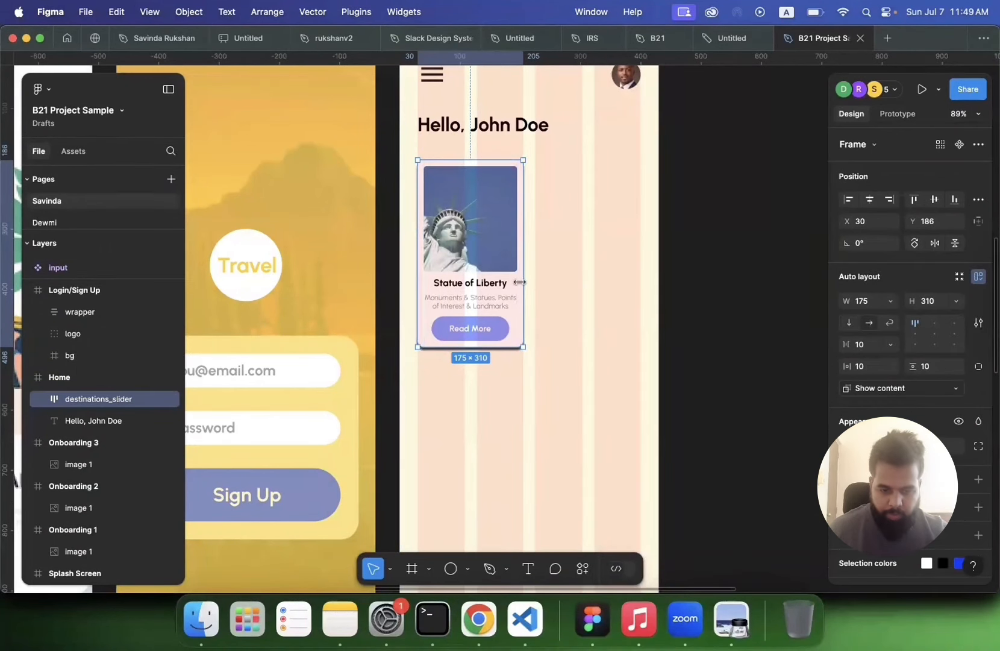
left_click_drag(523, 282, 741, 268)
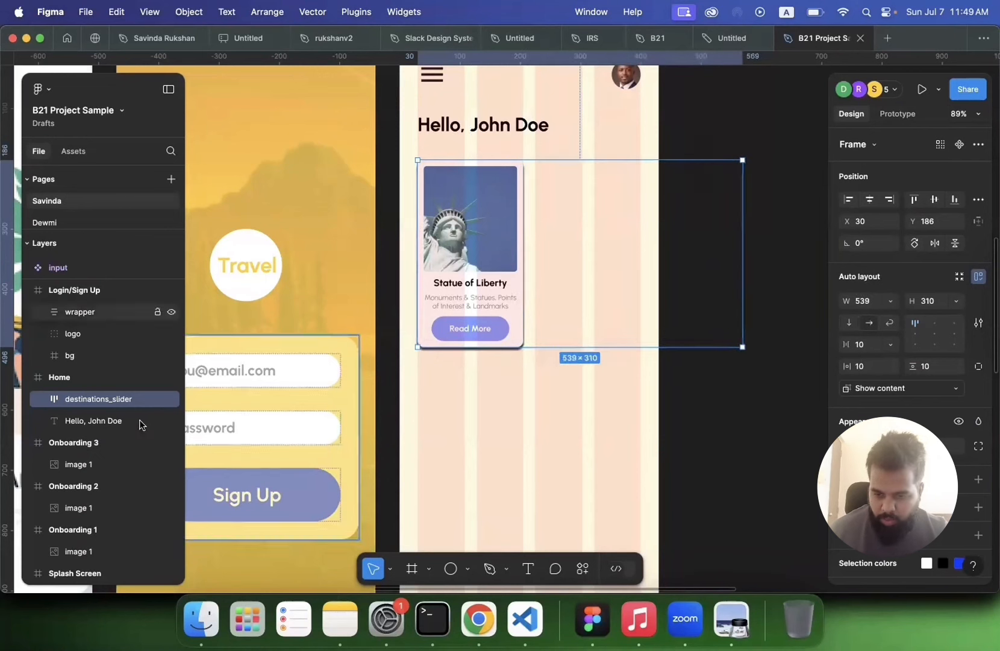
left_click(38, 398)
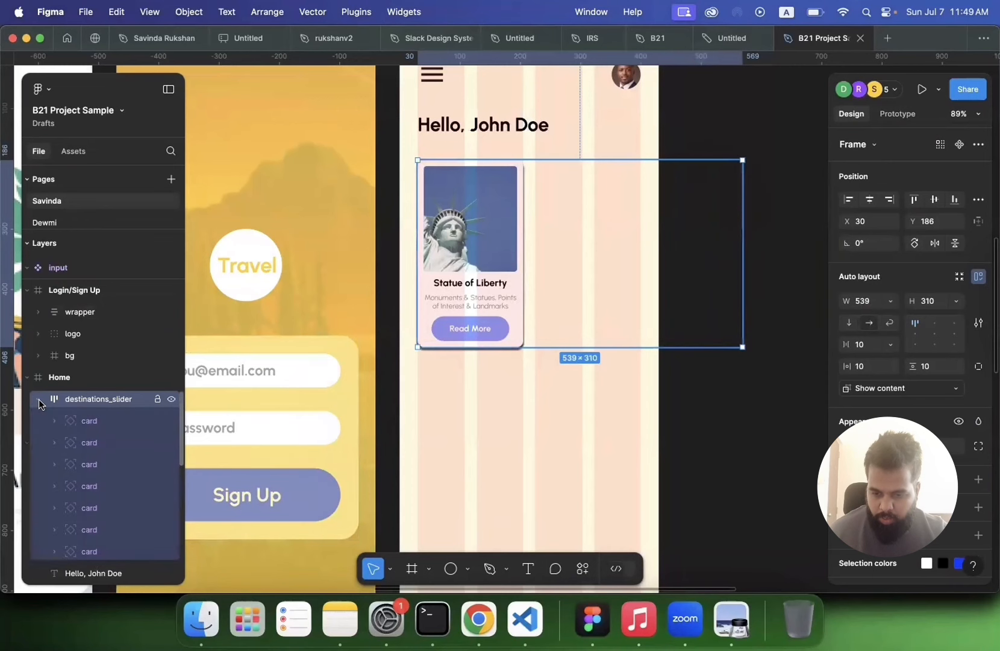
left_click(38, 398)
left_click(38, 398)
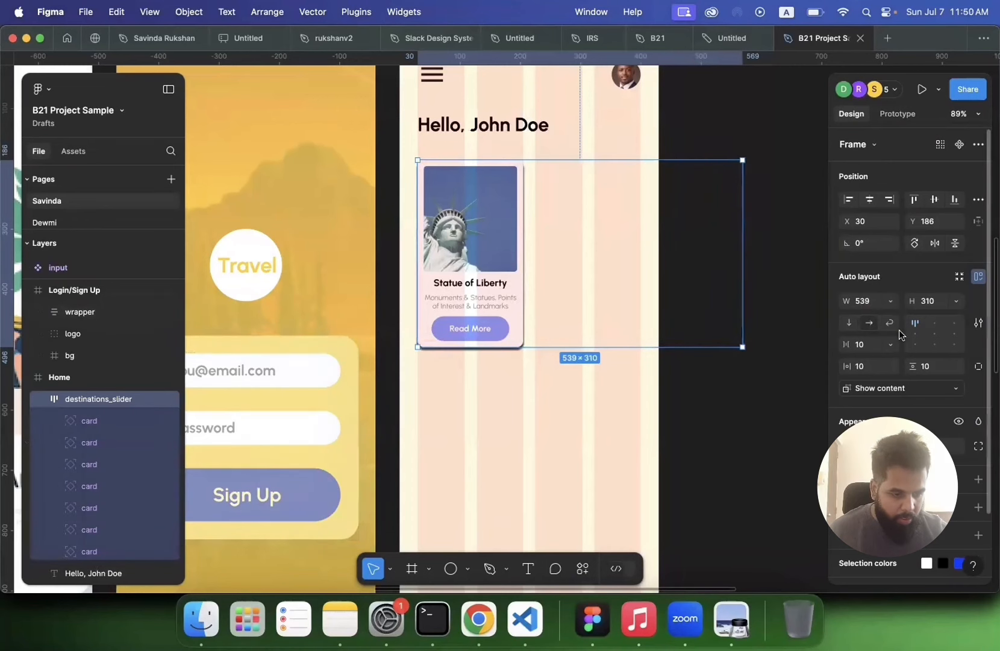
left_click(978, 282)
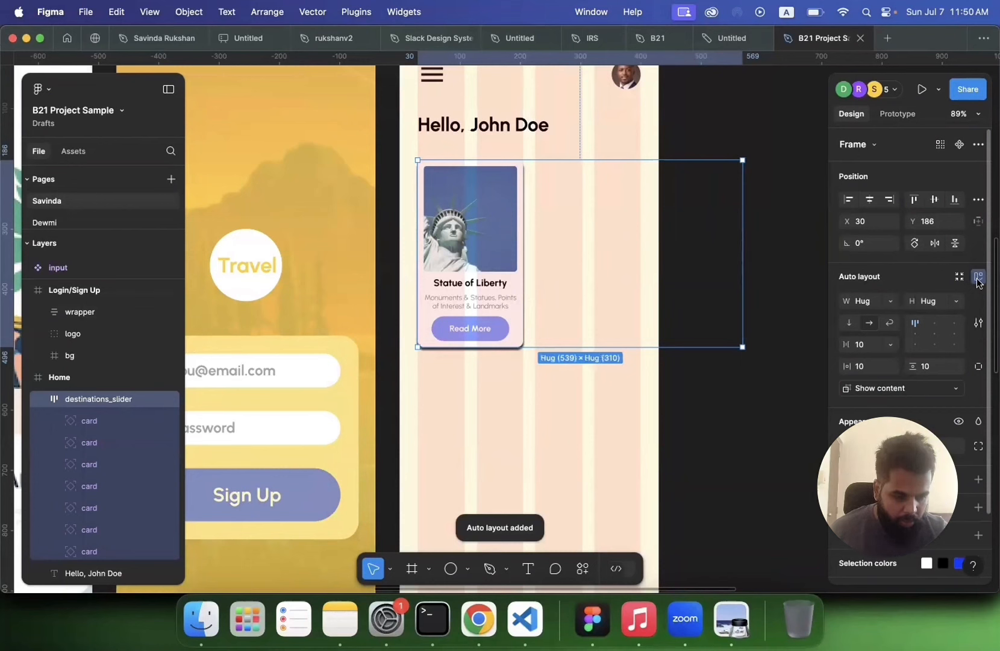
key("super+z")
key("super+z")
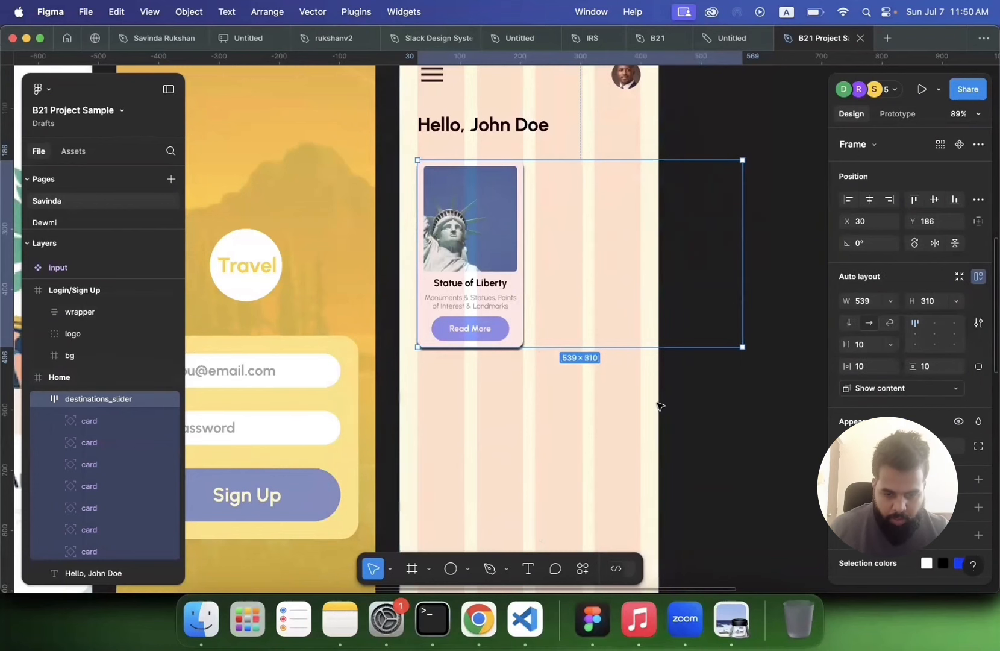
key("super+z")
Step: Reapply auto layout to the destinations_slider frame
left_click(659, 406)
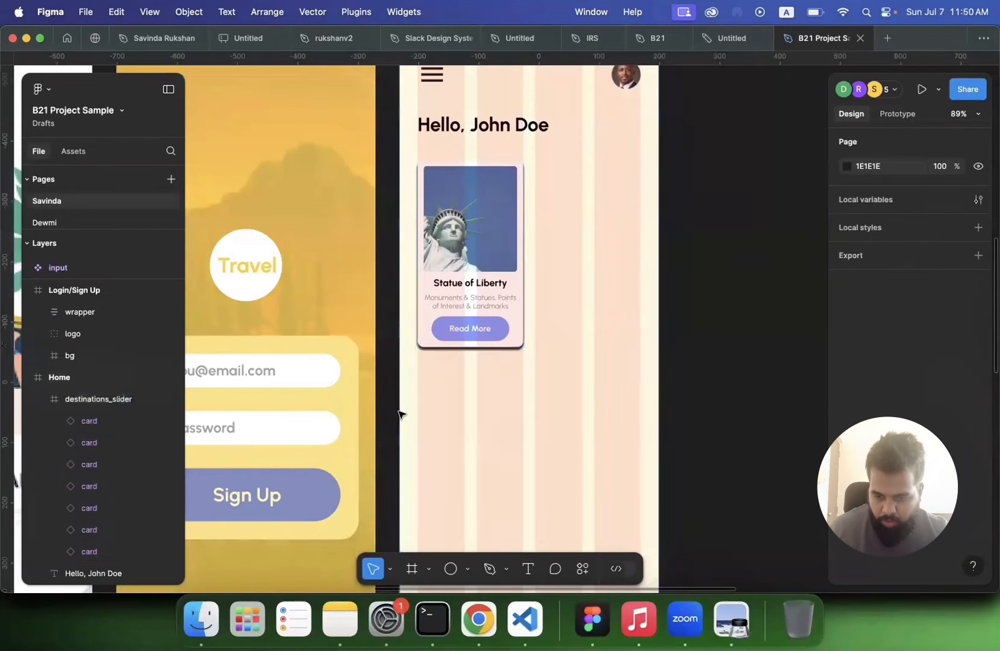
left_click(98, 399)
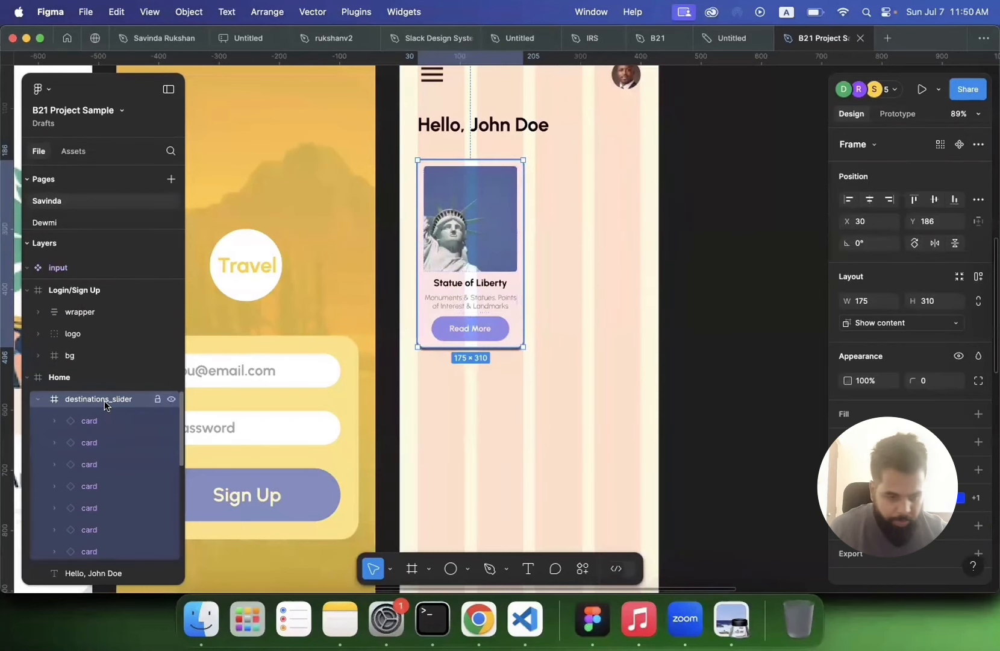
left_click(977, 277)
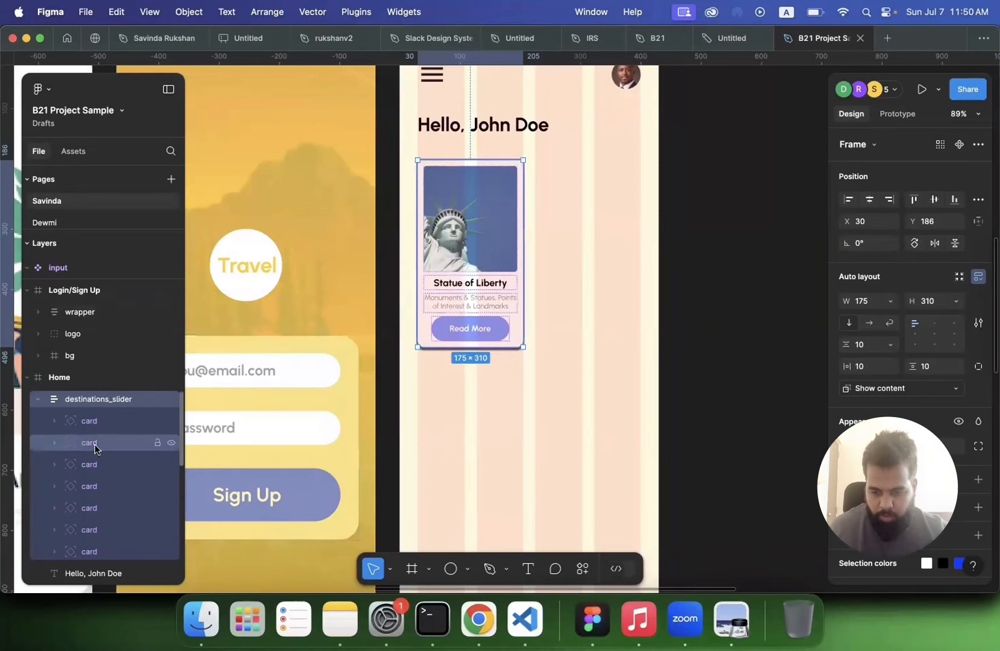
Step: Try to duplicate the first card instance beside the slider, then undo it
left_click(95, 422)
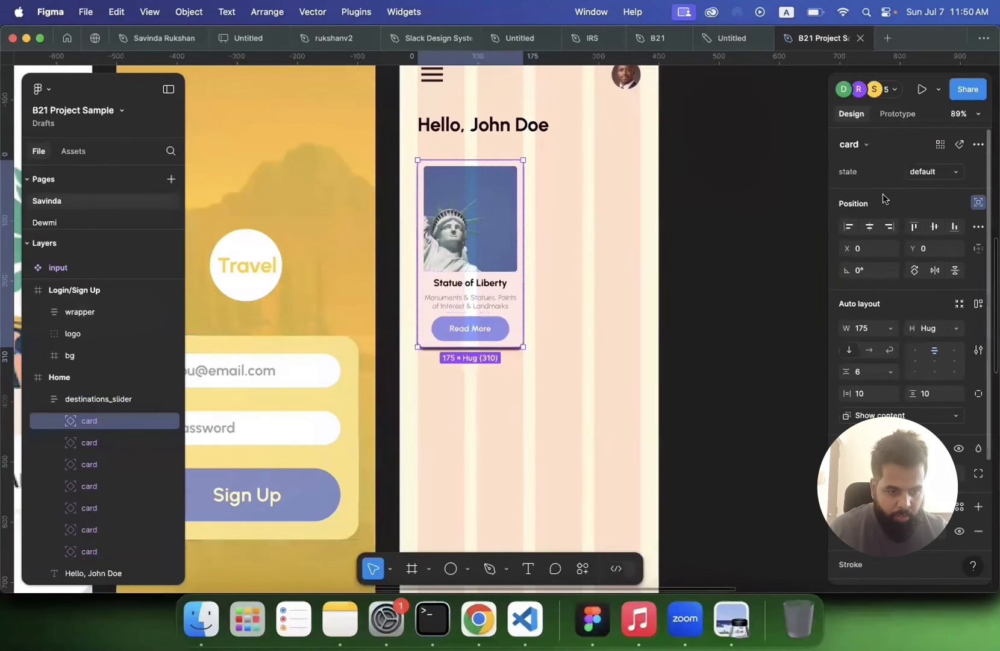
left_click(942, 146)
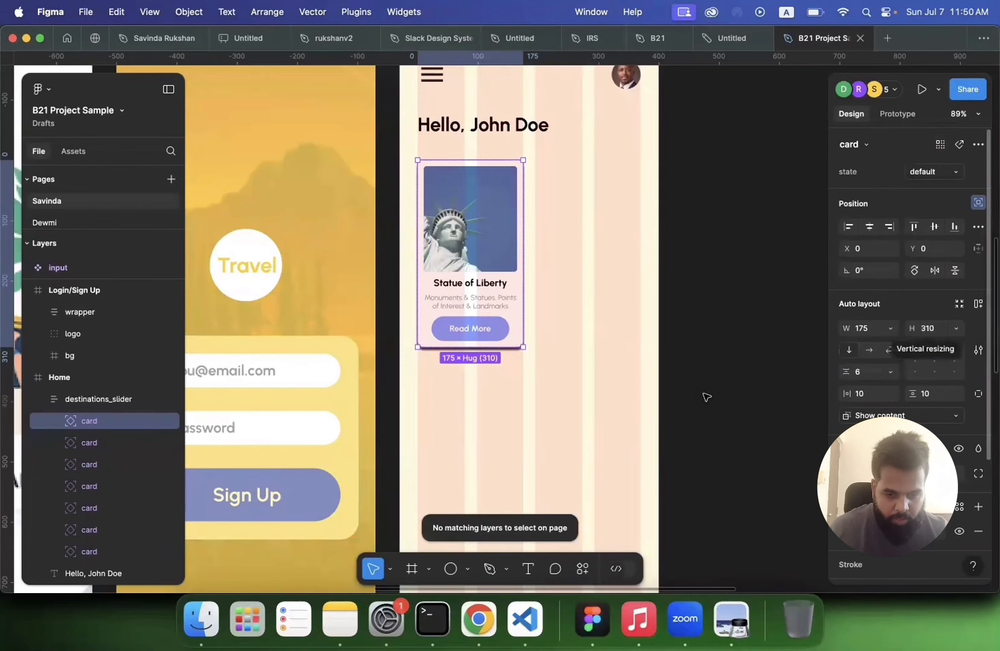
scroll(706, 396, "up", 5)
key("shift+Right")
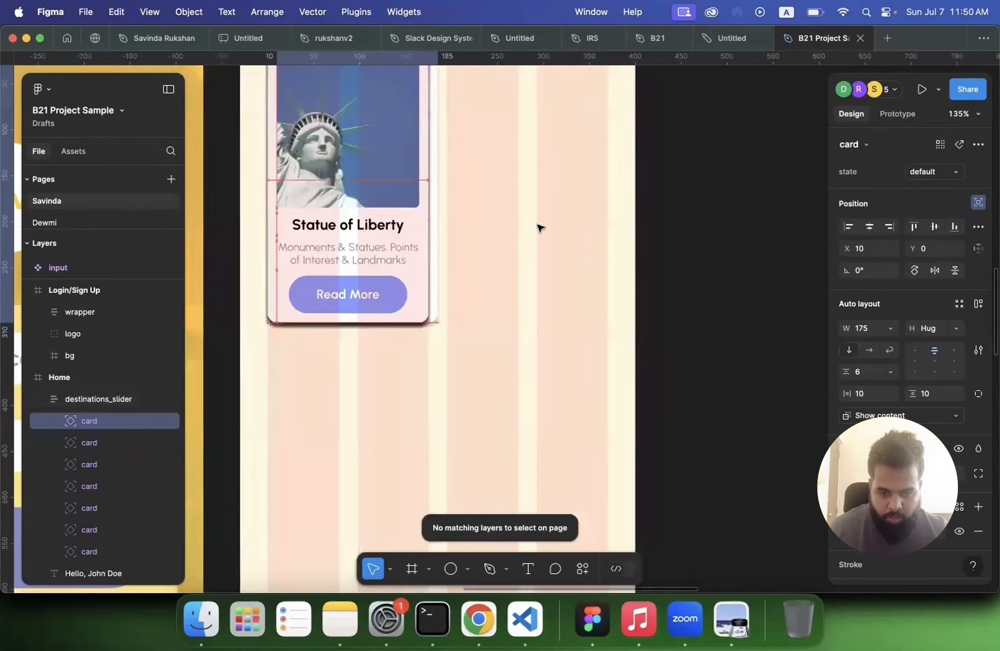
left_click_drag(537, 225, 563, 225)
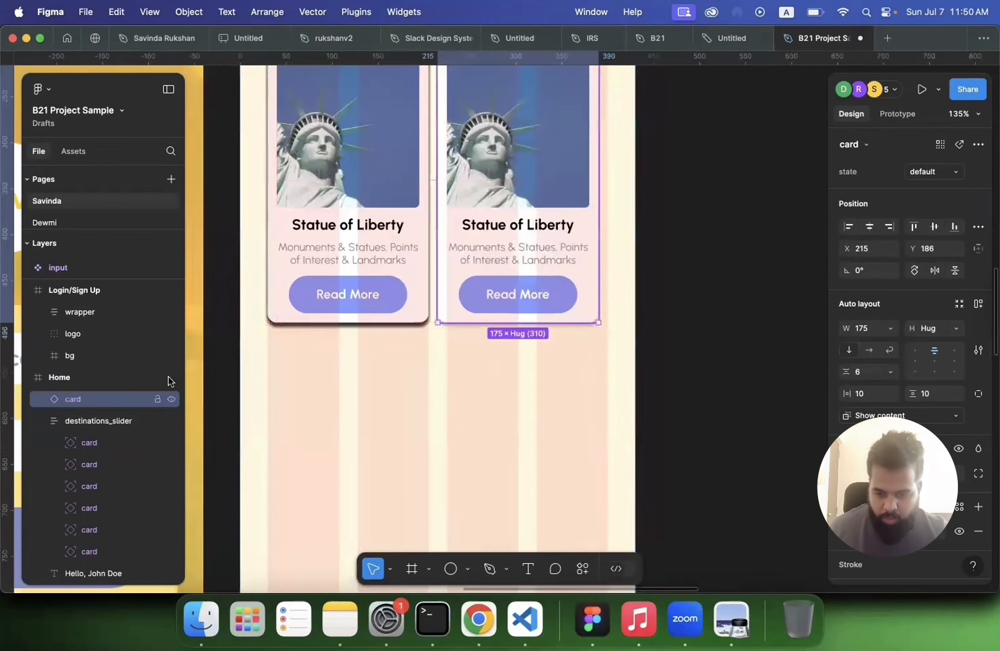
left_click(95, 420)
left_click(73, 397)
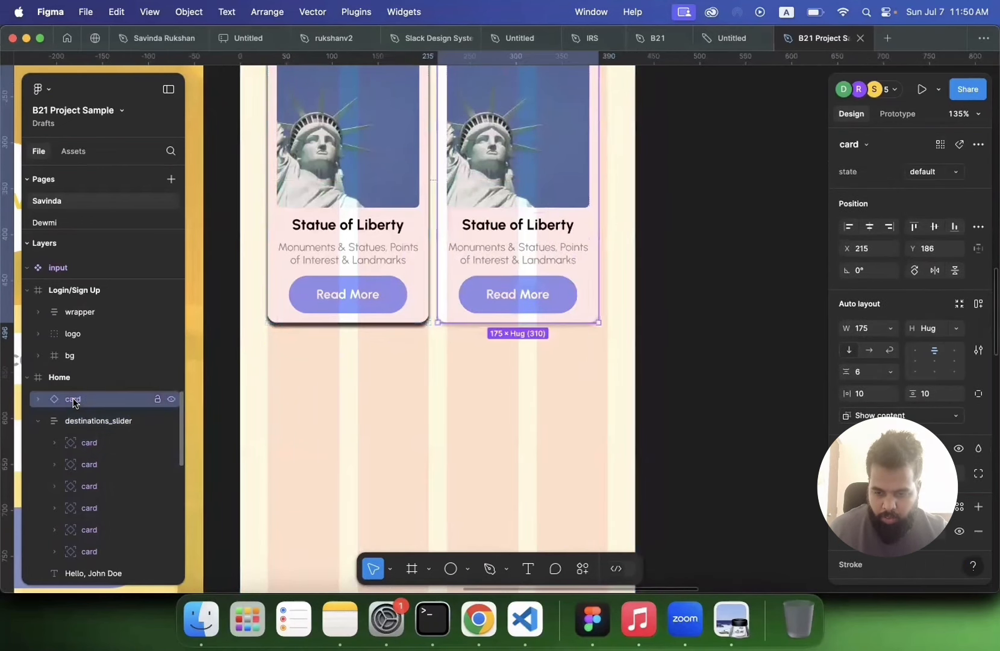
key("super+z")
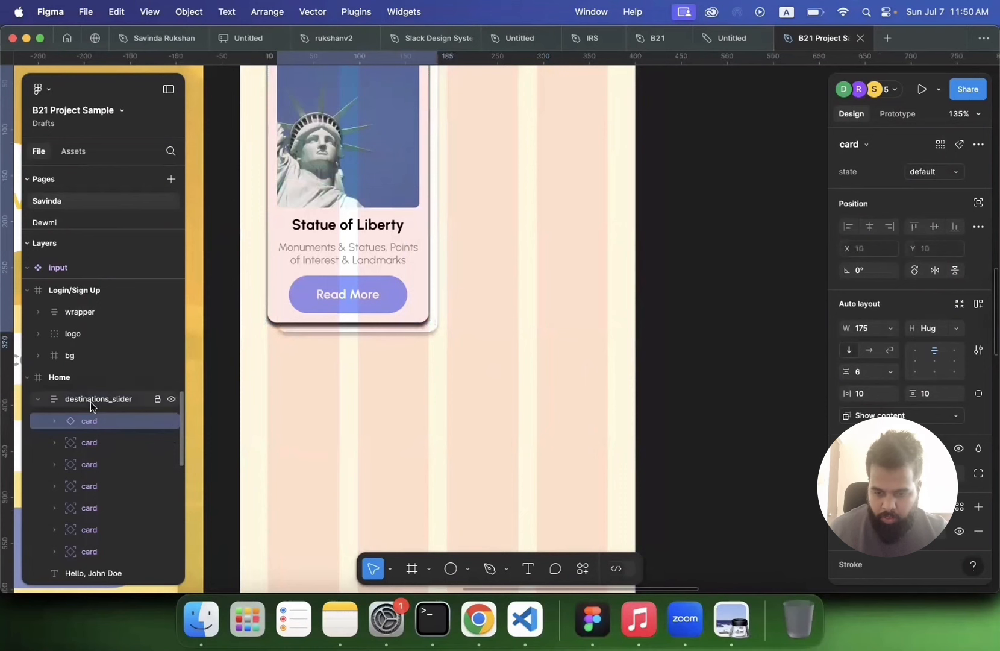
Step: Switch the slider's overflow to clip content and back to show content
left_click(103, 395)
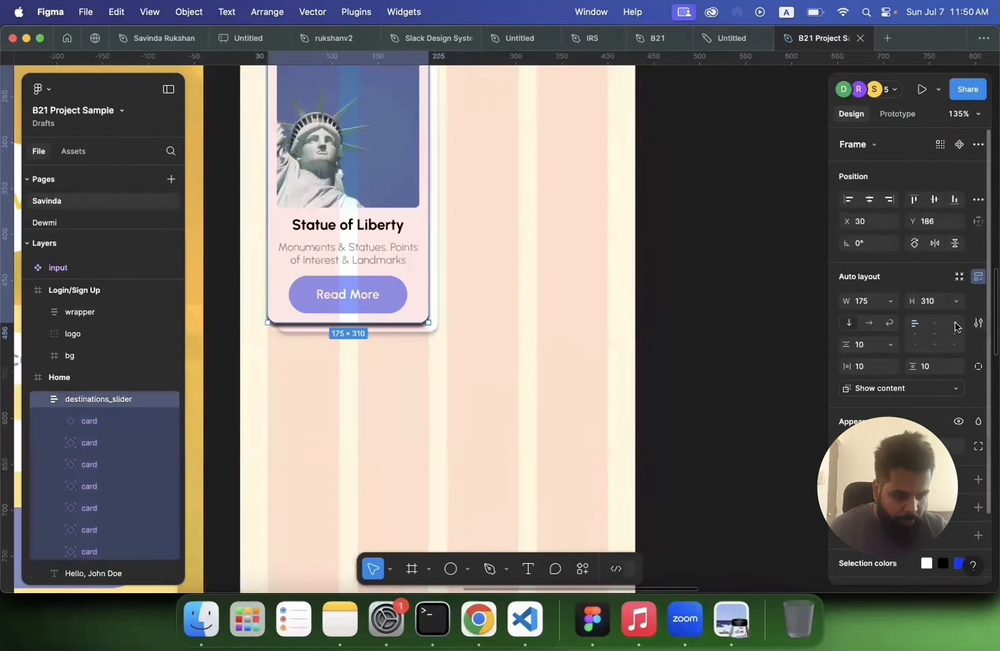
left_click(934, 384)
left_click(923, 371)
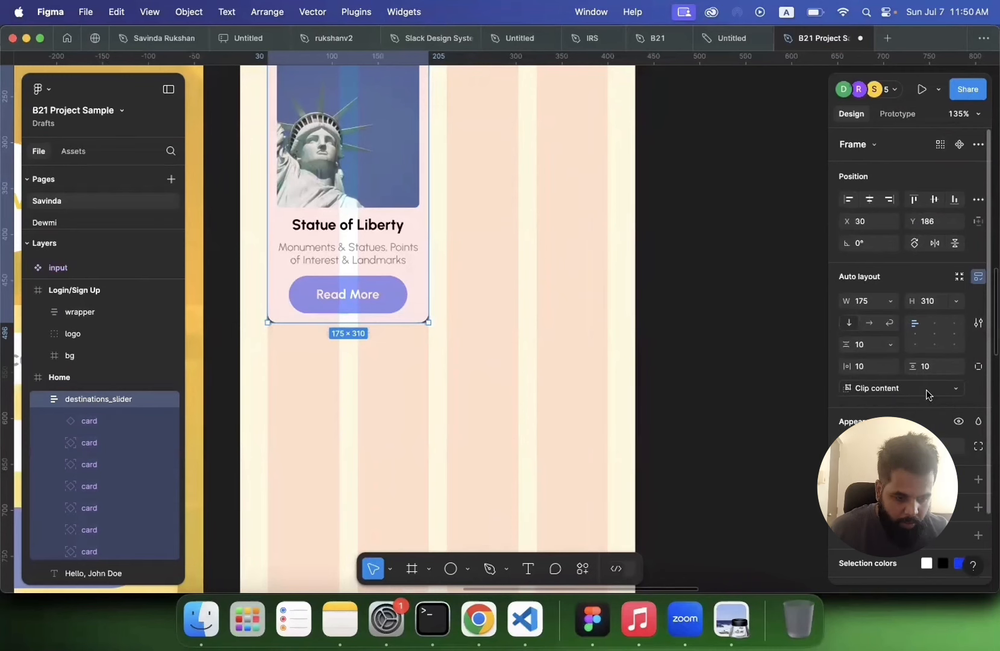
left_click(926, 388)
left_click(923, 403)
Step: Remove and reapply auto layout on destinations_slider so the cards line up horizontally
left_click(977, 277)
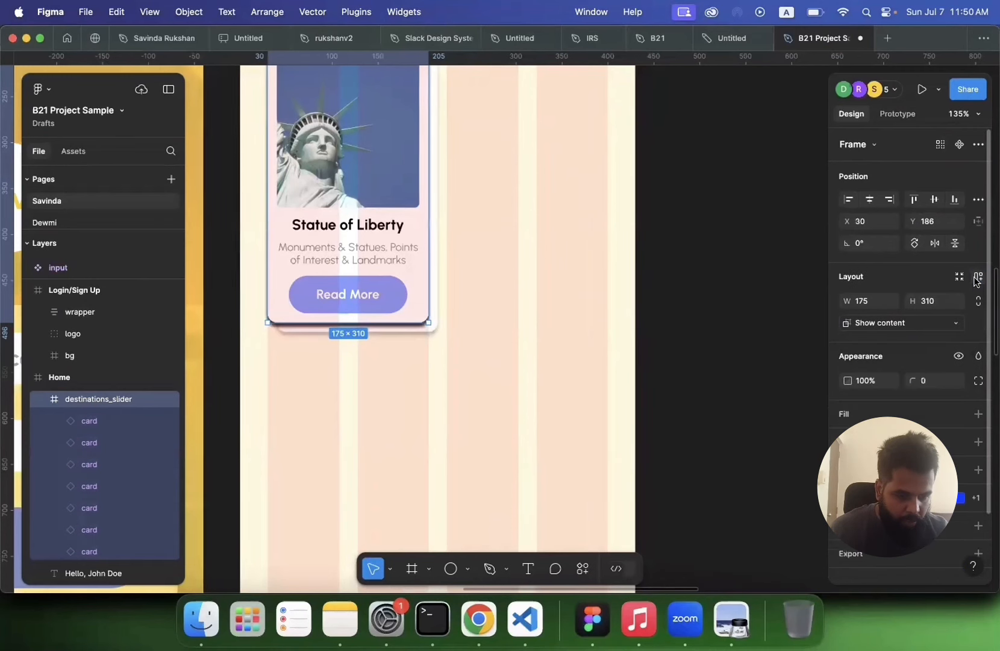
left_click(977, 278)
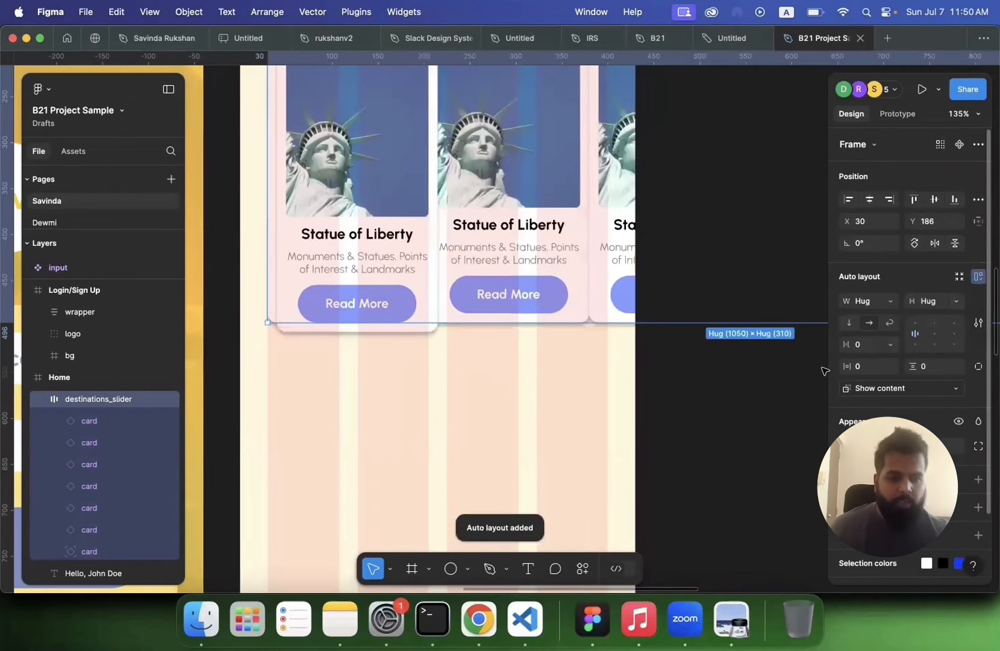
Step: Try aligning the slider to the bottom of the Home screen, then undo it
scroll(763, 386, "down", 10)
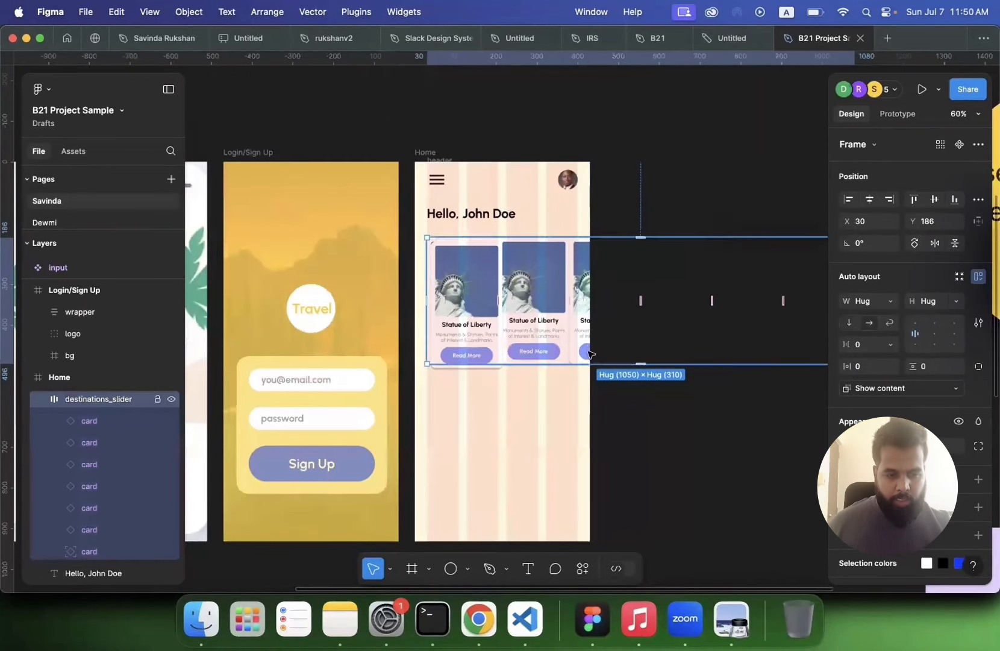
scroll(585, 352, "right", 2)
scroll(583, 351, "right", 2)
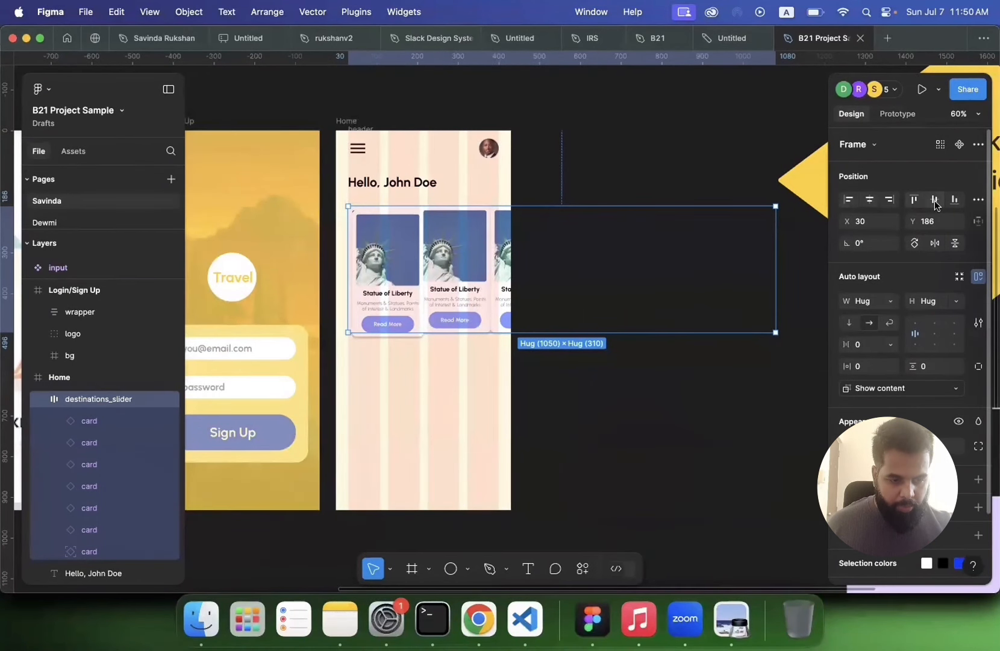
left_click(954, 200)
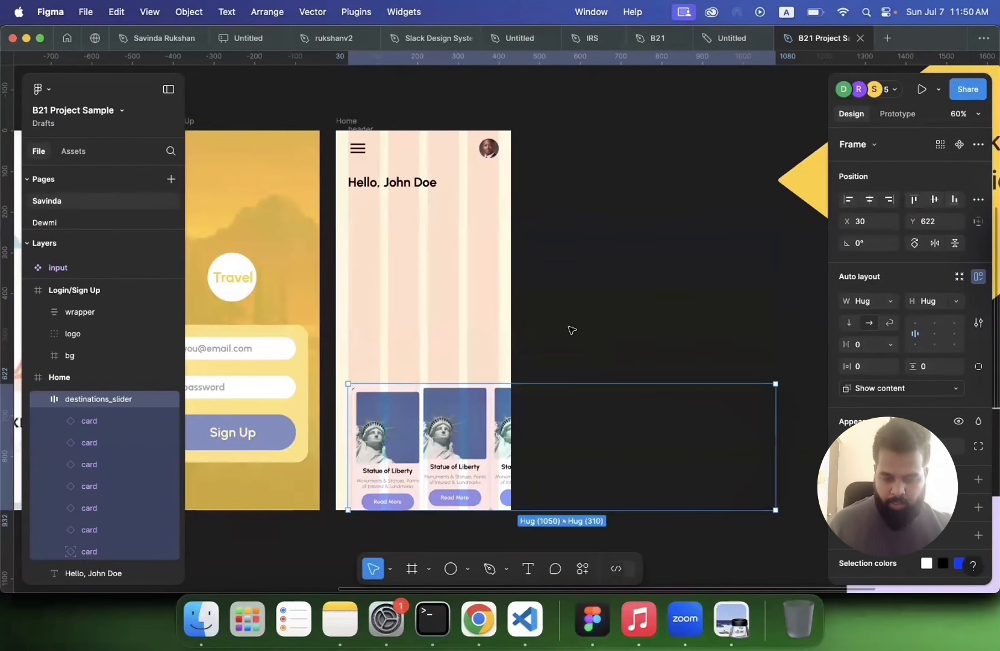
key("super+z")
Step: Set the Home frame to show content instead of clipping it
scroll(402, 285, "up", 4)
double_click(400, 280)
scroll(442, 261, "up", 2)
left_click(308, 118)
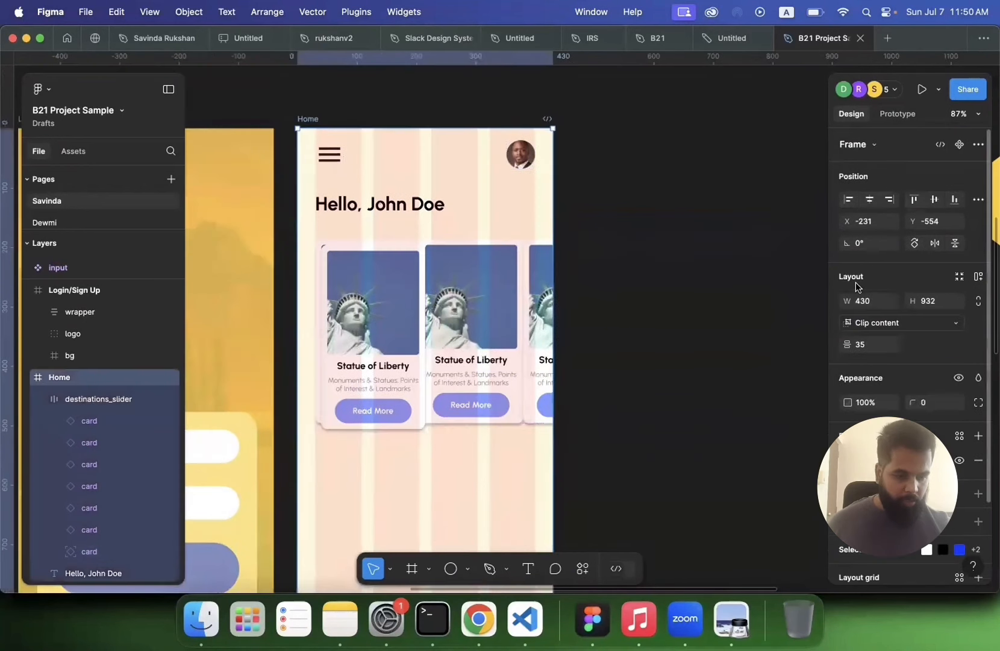
scroll(892, 298, "down", 1)
left_click(924, 292)
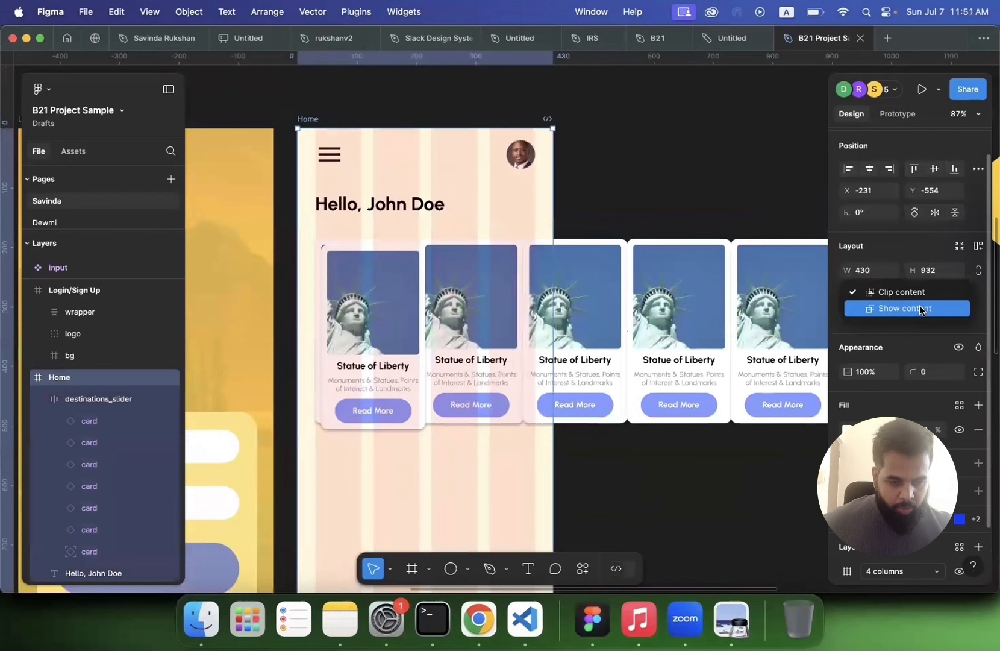
left_click(920, 310)
left_click(676, 201)
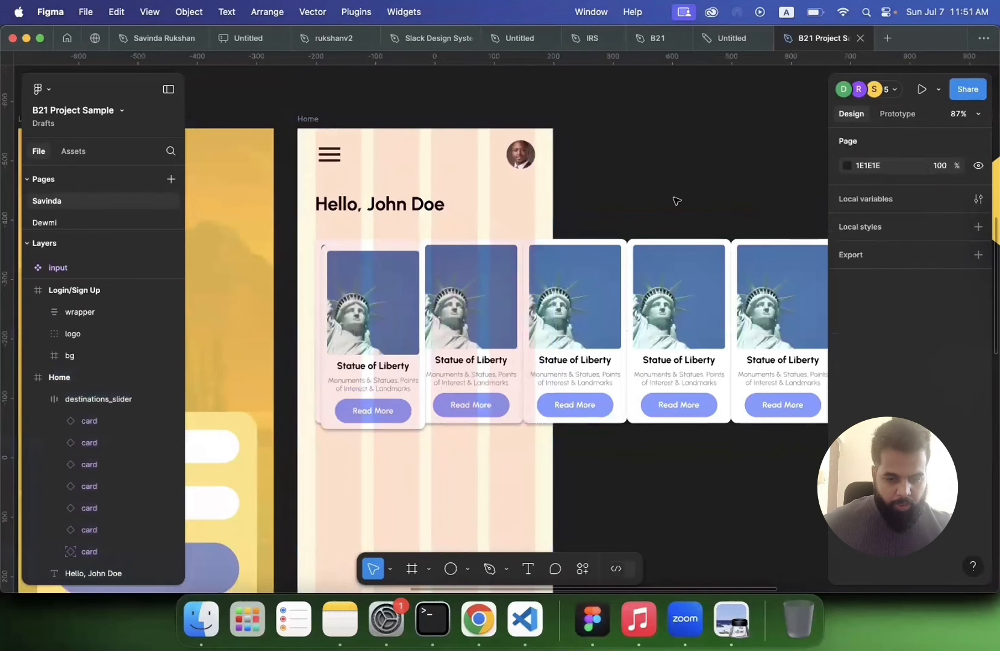
Step: Delete the last card instance from destinations_slider
scroll(384, 293, "down", 2)
left_click(357, 290)
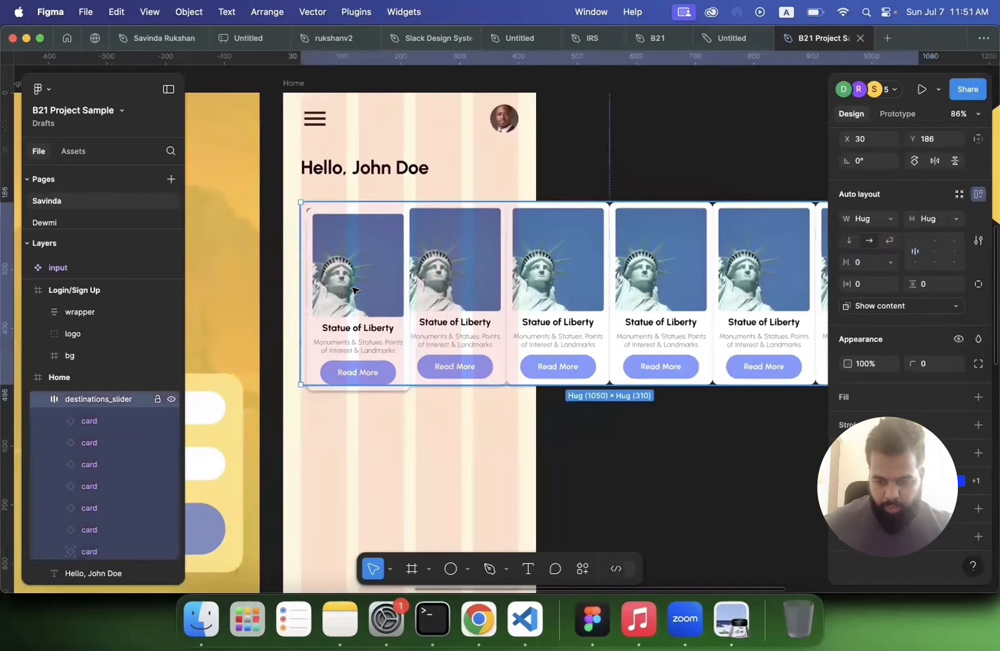
left_click(84, 553)
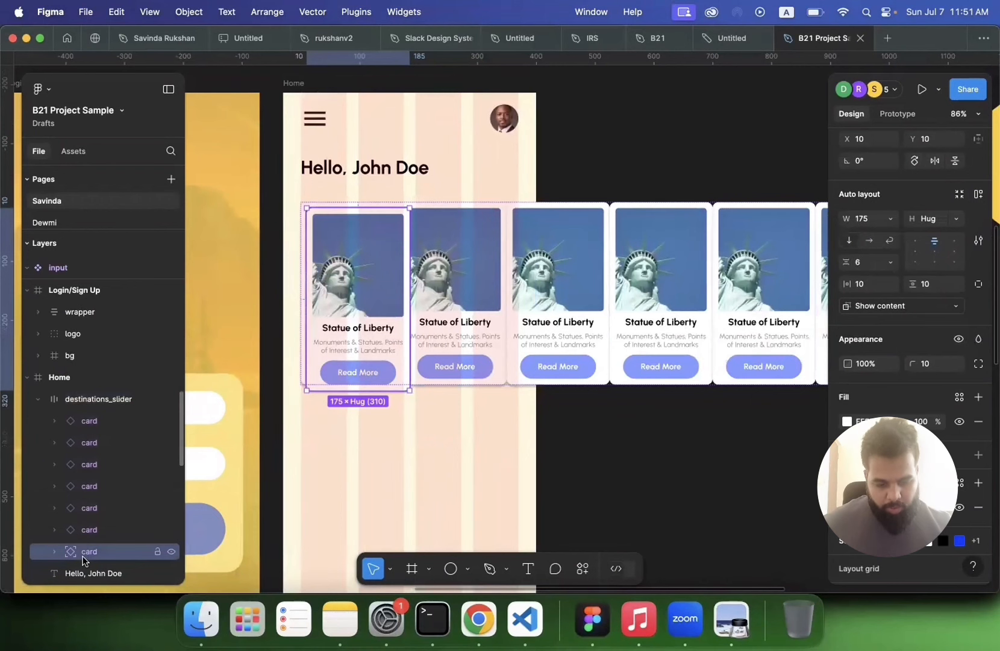
key("Delete")
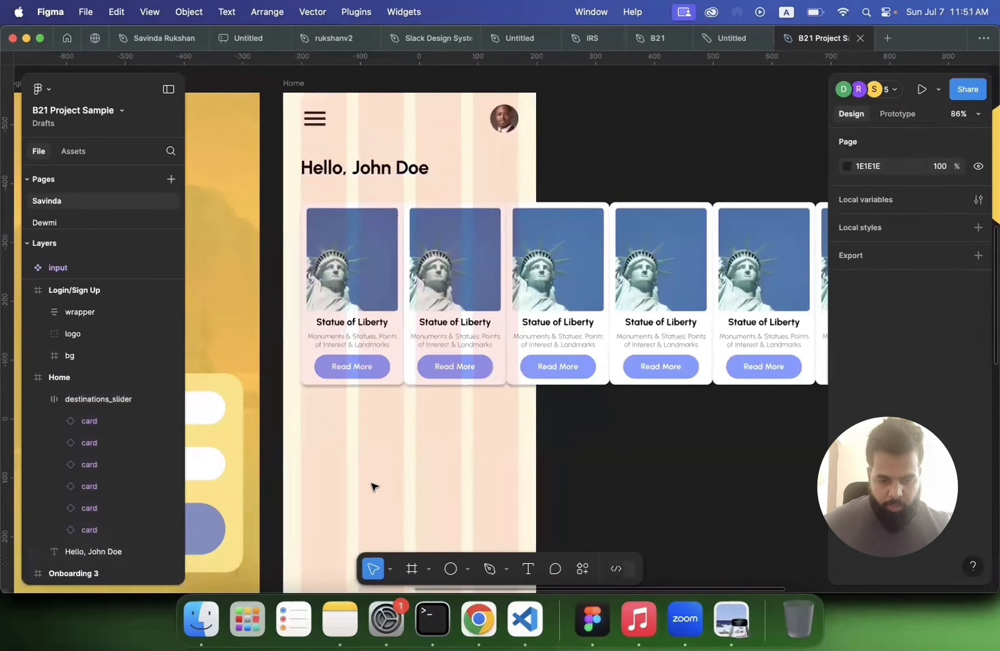
Step: Set the spacing between the slider's cards to 10
scroll(374, 486, "down", 5)
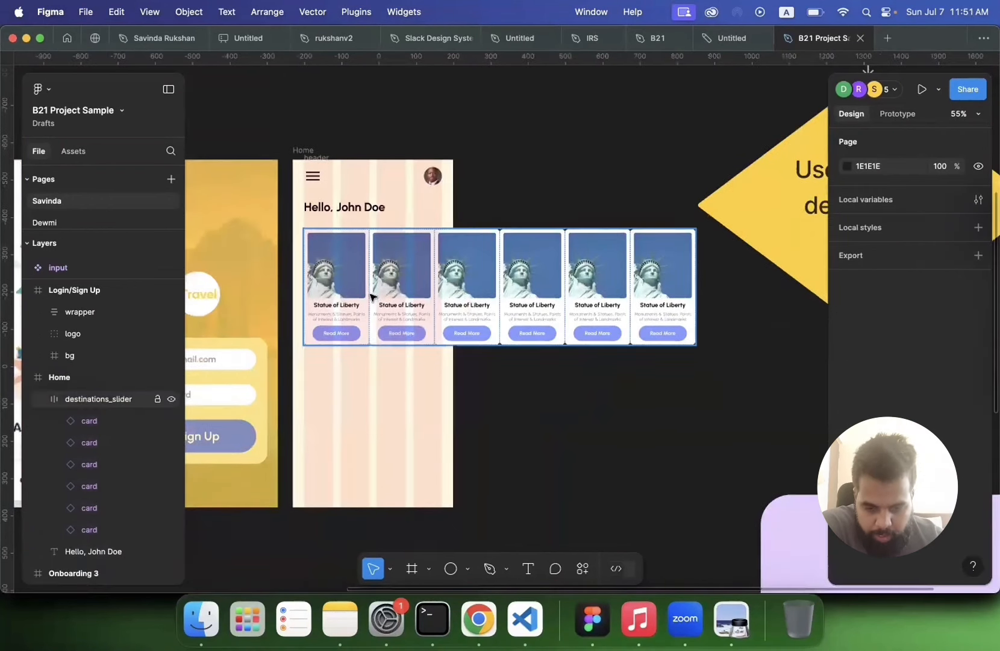
left_click(372, 298)
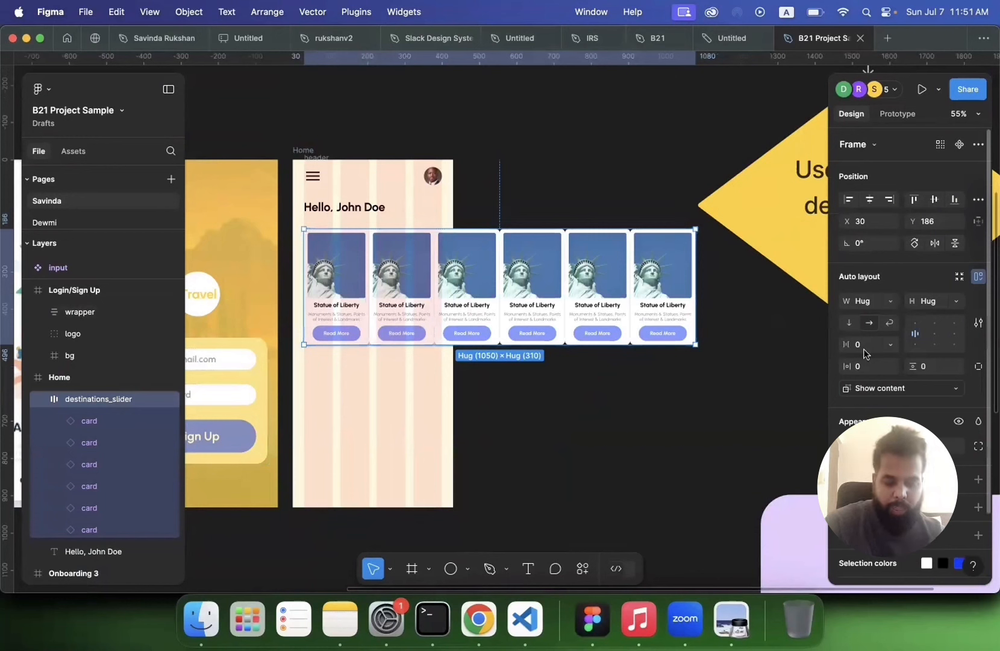
type("0")
key("Return")
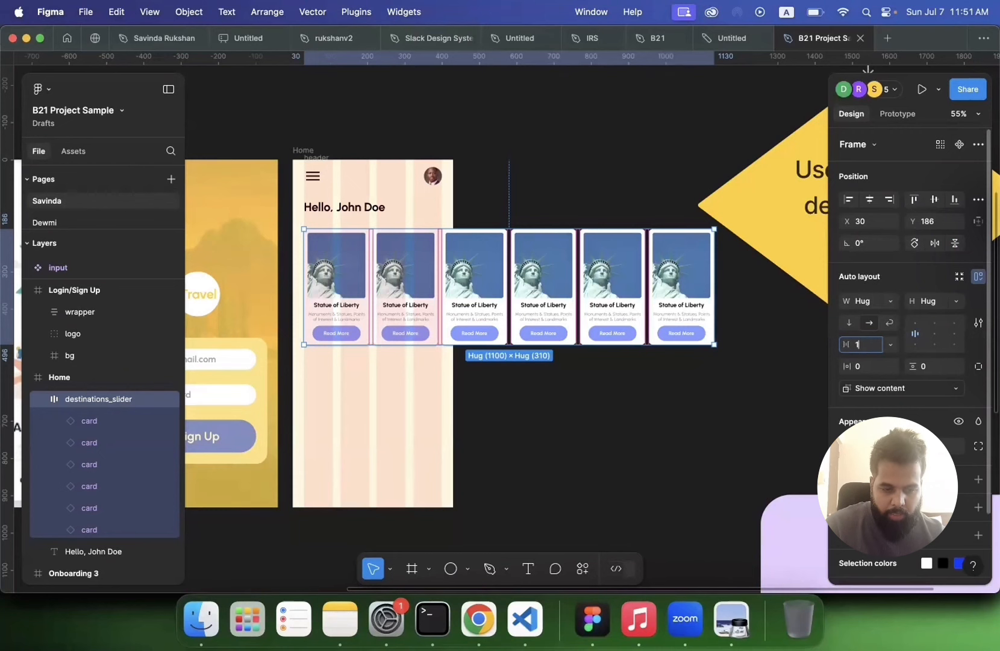
key("Return")
left_click(657, 416)
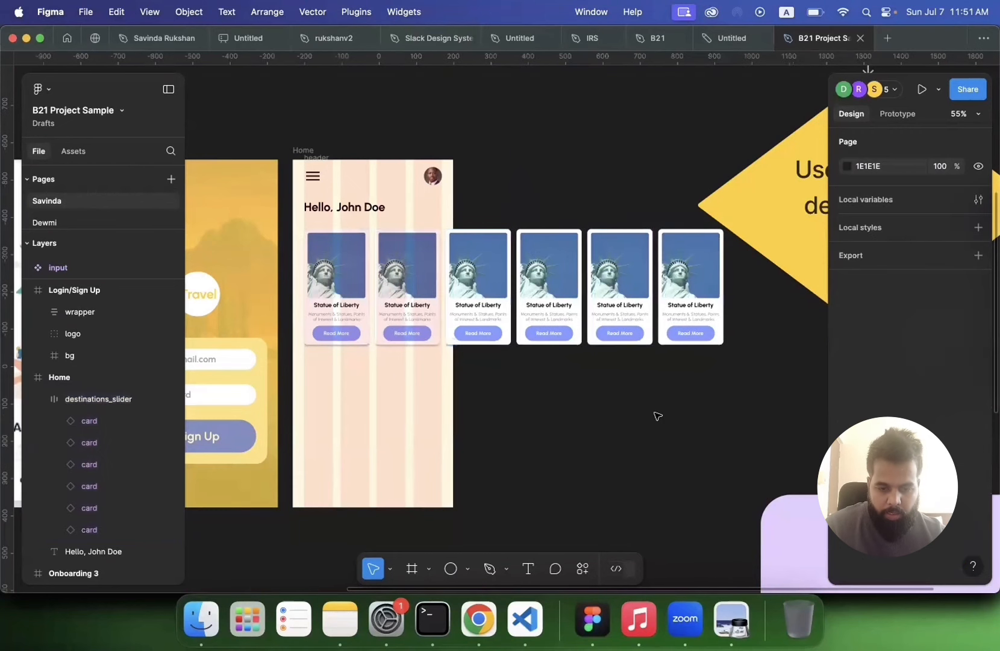
Step: Replace the second card's image in the slider with the copied Central Park photo
scroll(658, 415, "left", 2)
scroll(657, 416, "down", 1)
scroll(657, 416, "right", 1)
scroll(657, 416, "up", 1)
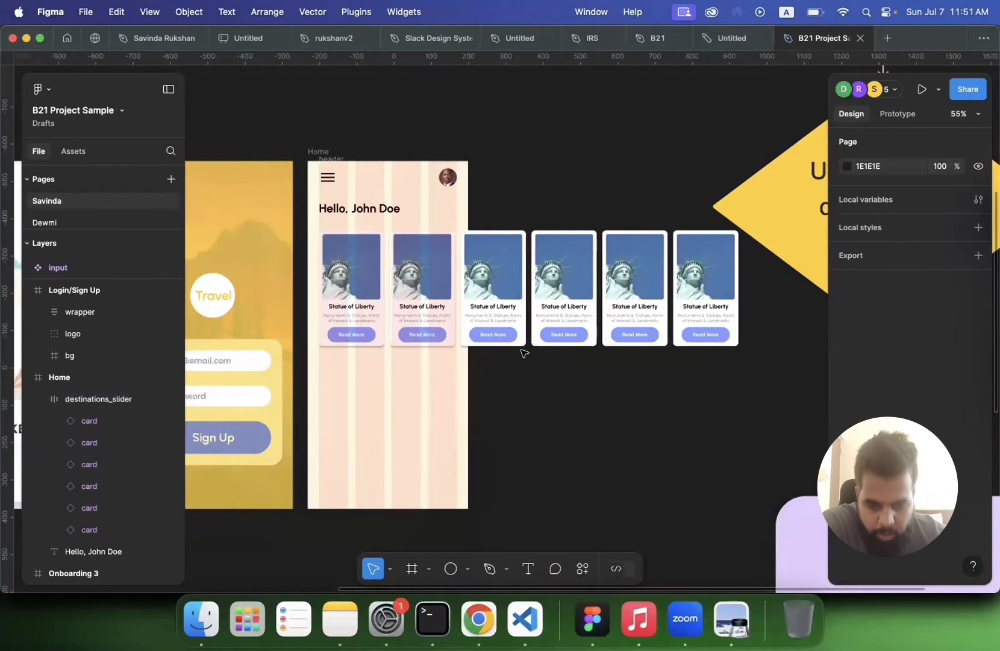
left_click(496, 269)
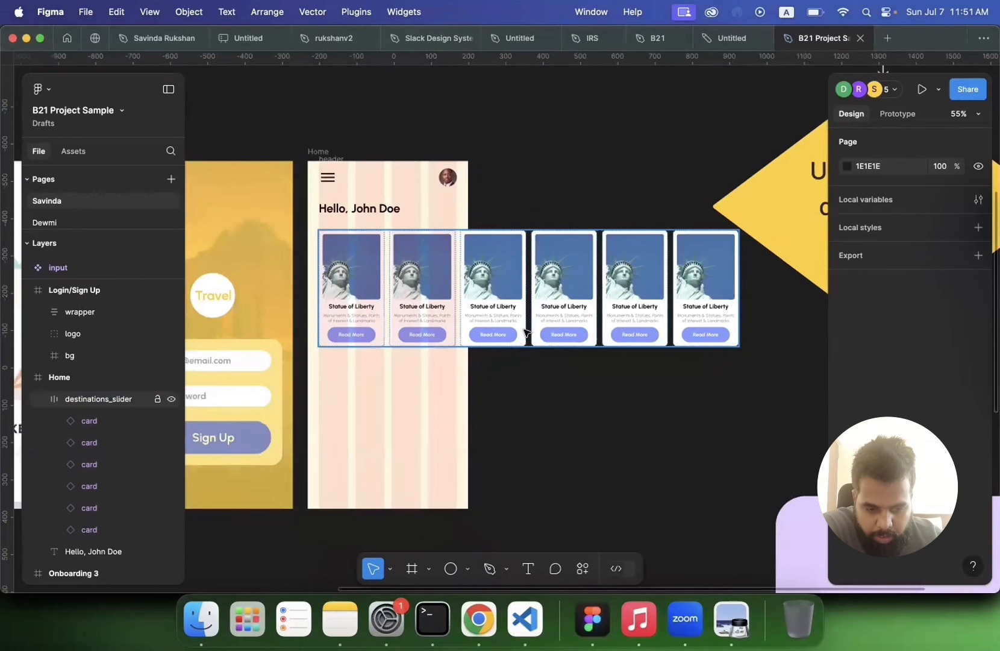
double_click(409, 283)
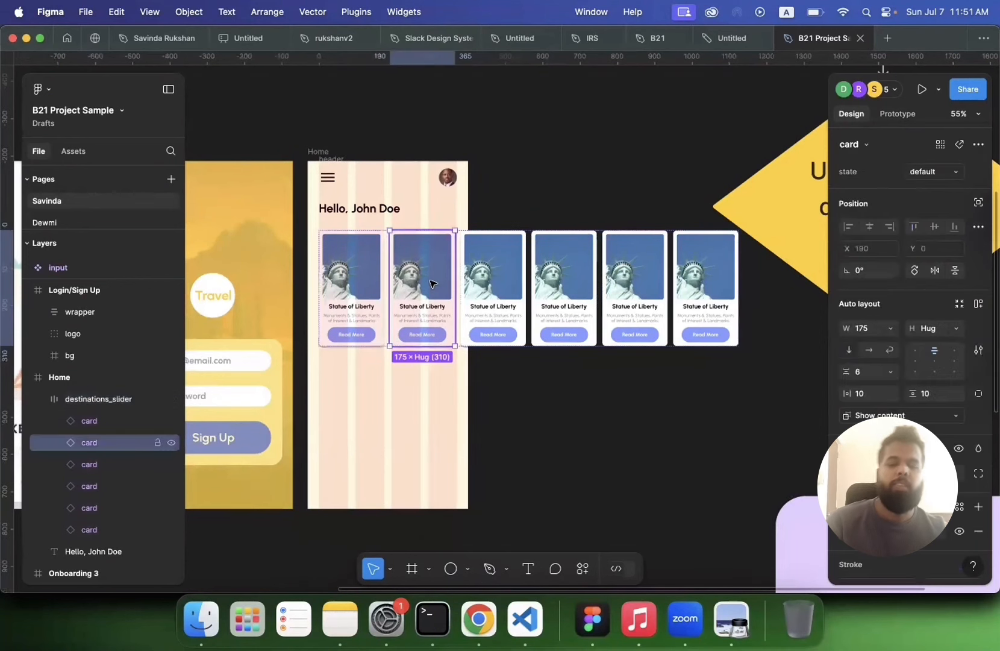
double_click(416, 282)
double_click(429, 281)
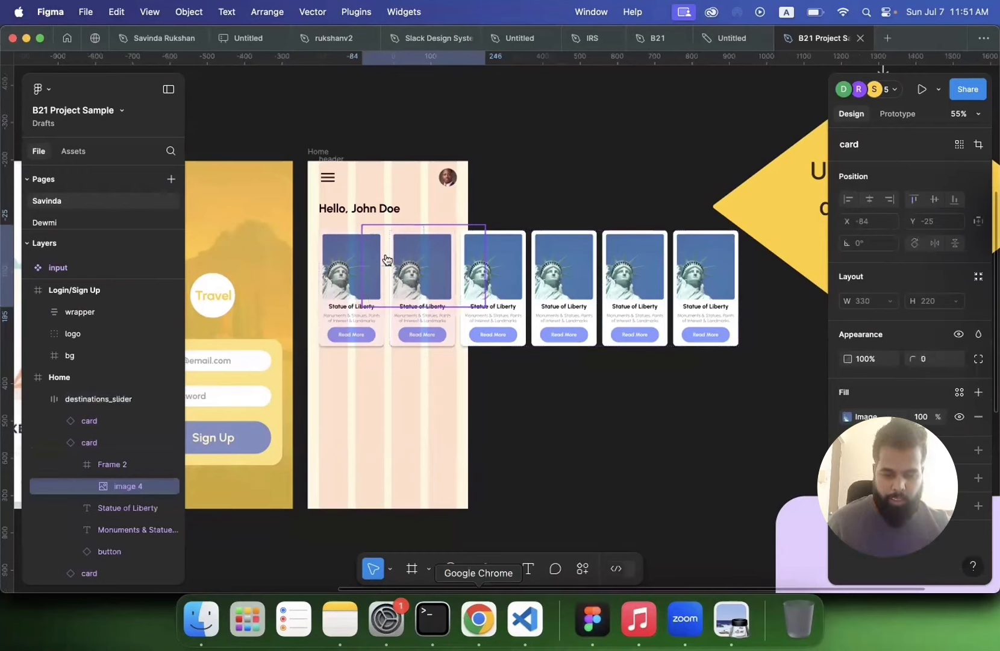
key("super+Tab")
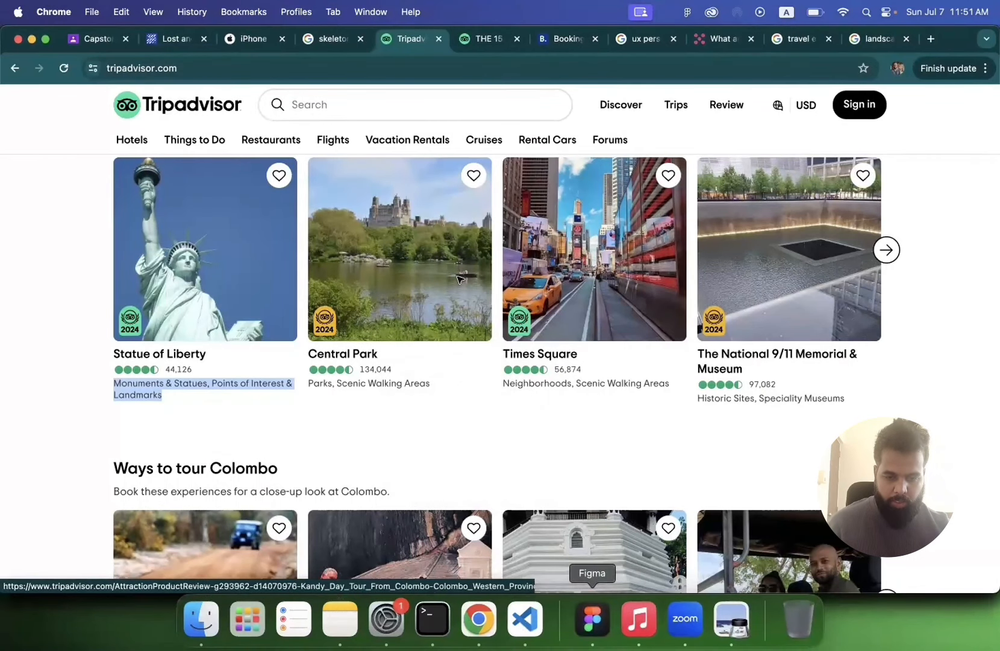
key("super+Tab")
scroll(409, 277, "up", 3)
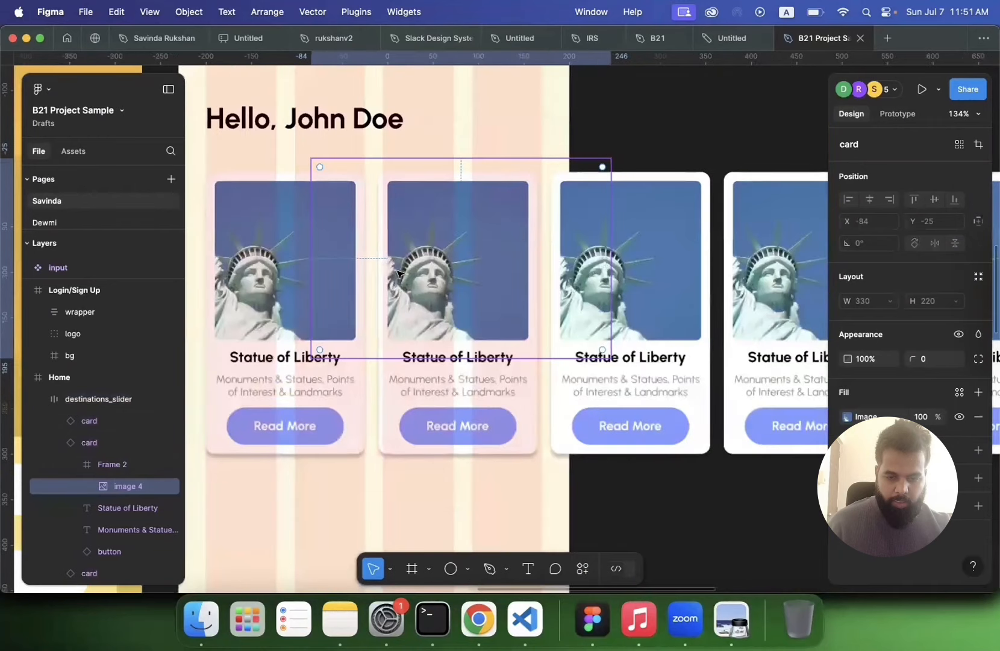
key("super+v")
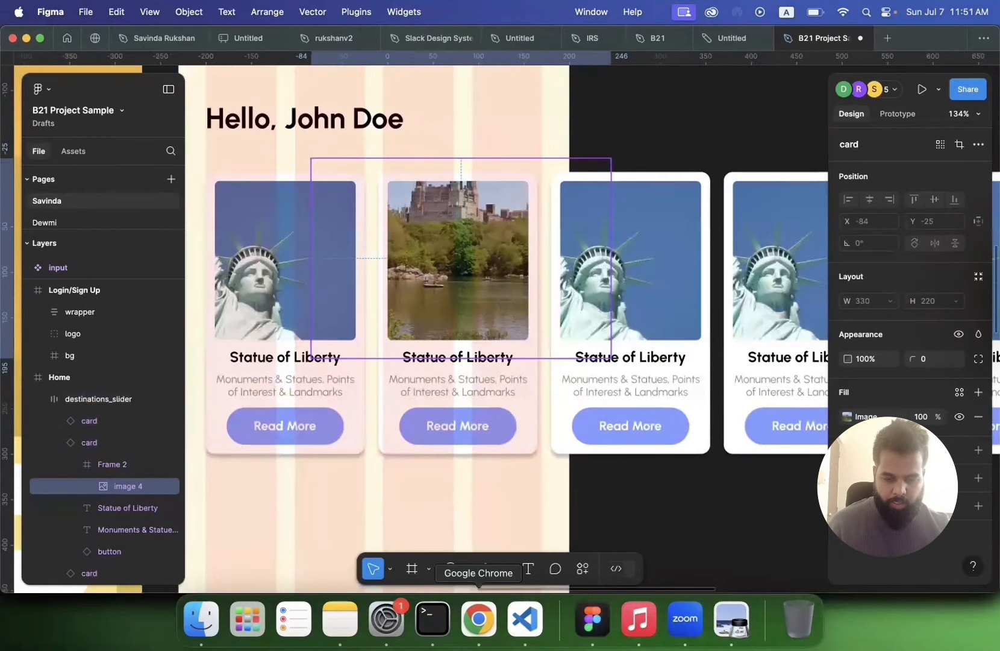
Step: Copy the Times Square photo from Tripadvisor and paste it into the third card's image
key("super+Tab")
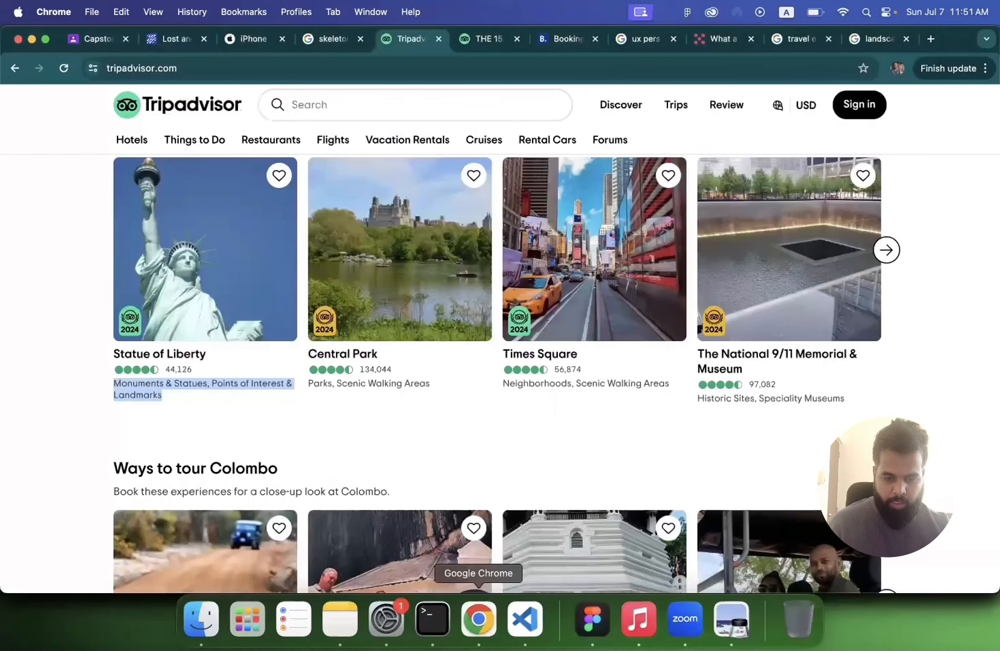
right_click(578, 277)
left_click(606, 438)
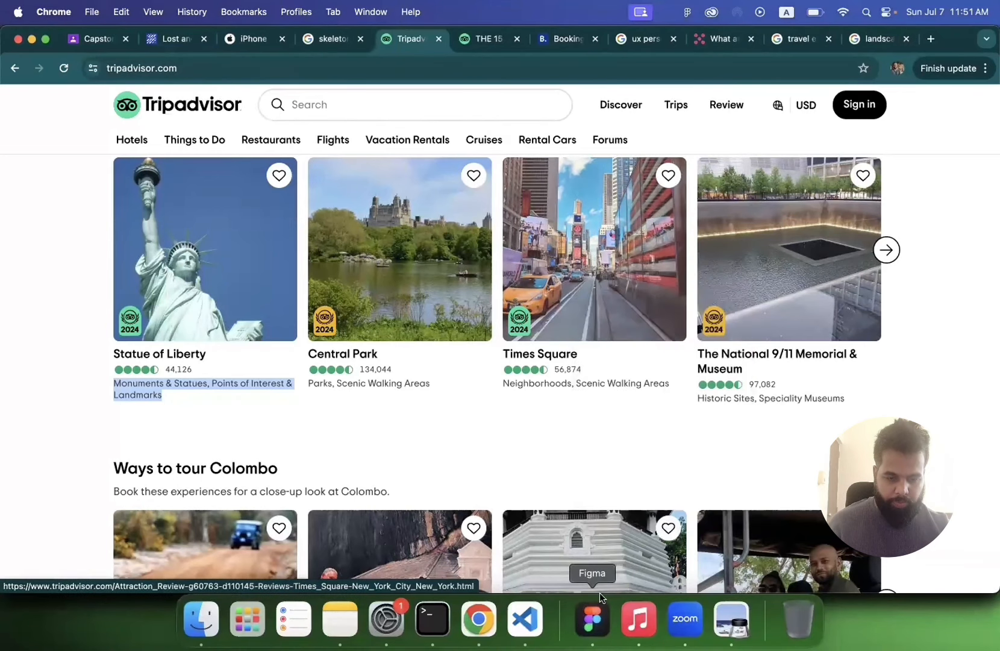
left_click(600, 593)
left_click(659, 277)
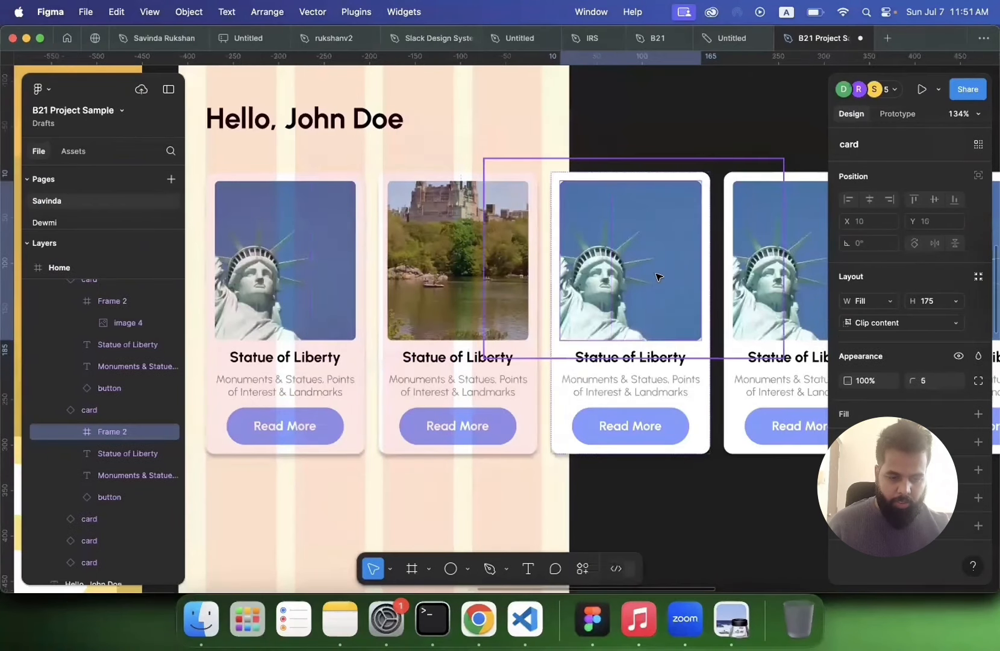
key("super+v")
key("super+z")
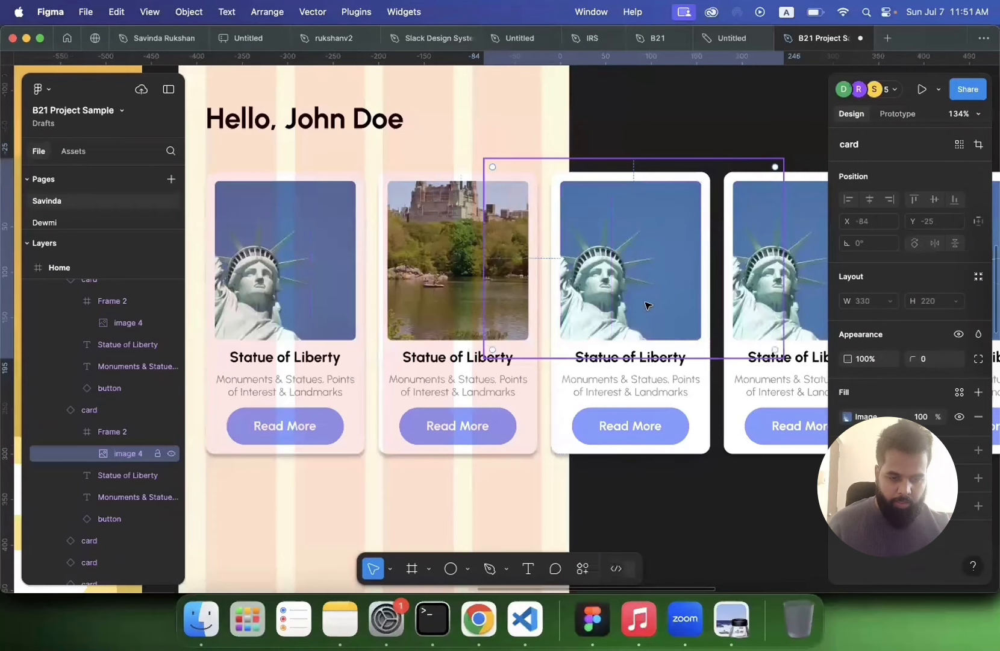
key("super+v")
Step: Copy the National 9/11 Memorial photo from Tripadvisor and paste it into the fourth card's image
scroll(645, 306, "right", 5)
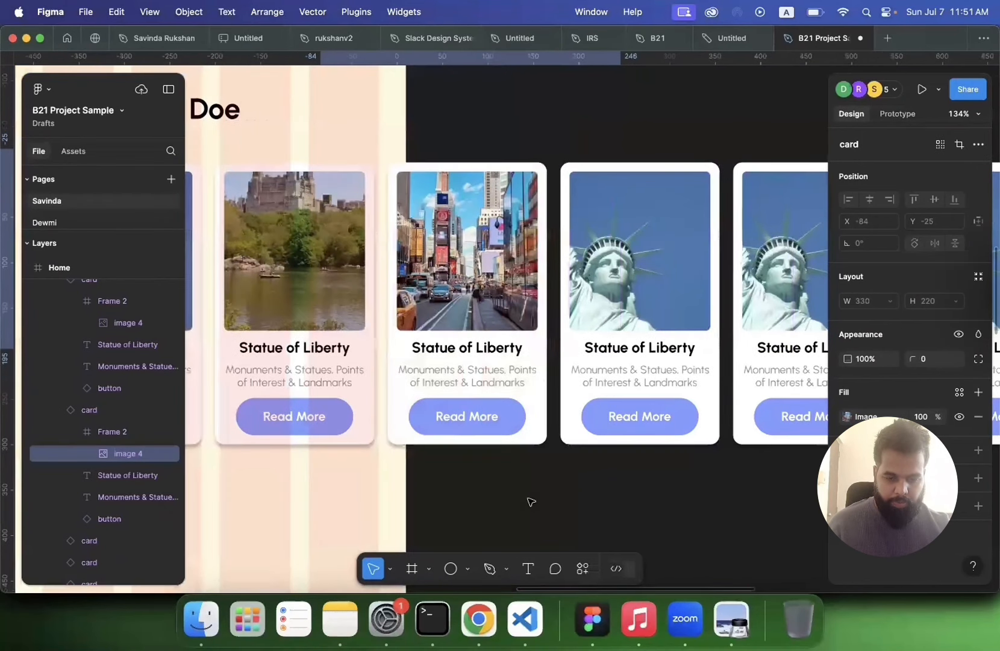
scroll(531, 501, "right", 3)
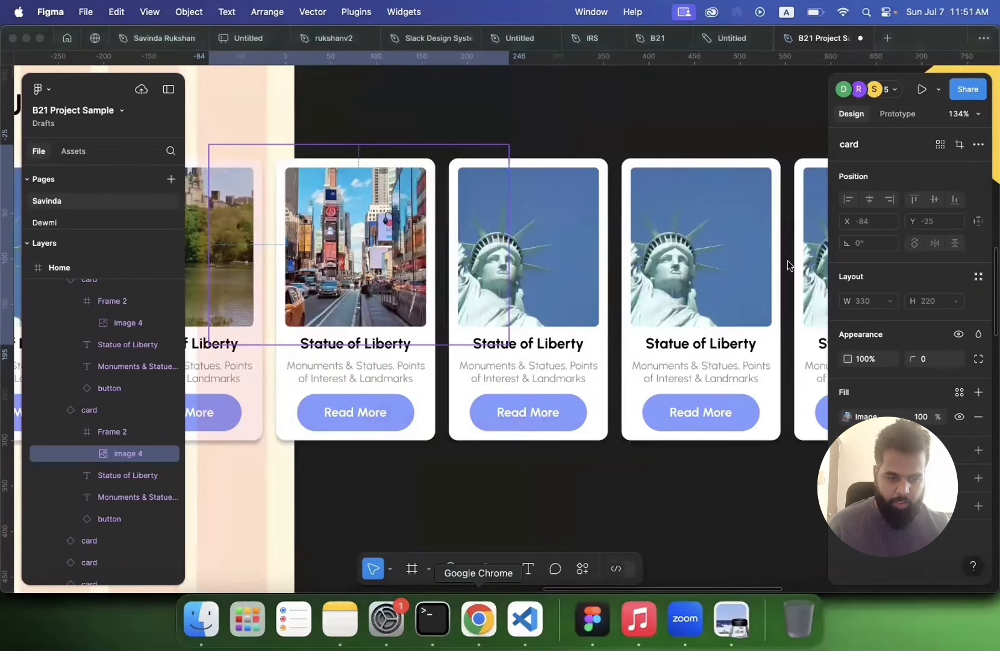
left_click(479, 619)
right_click(807, 429)
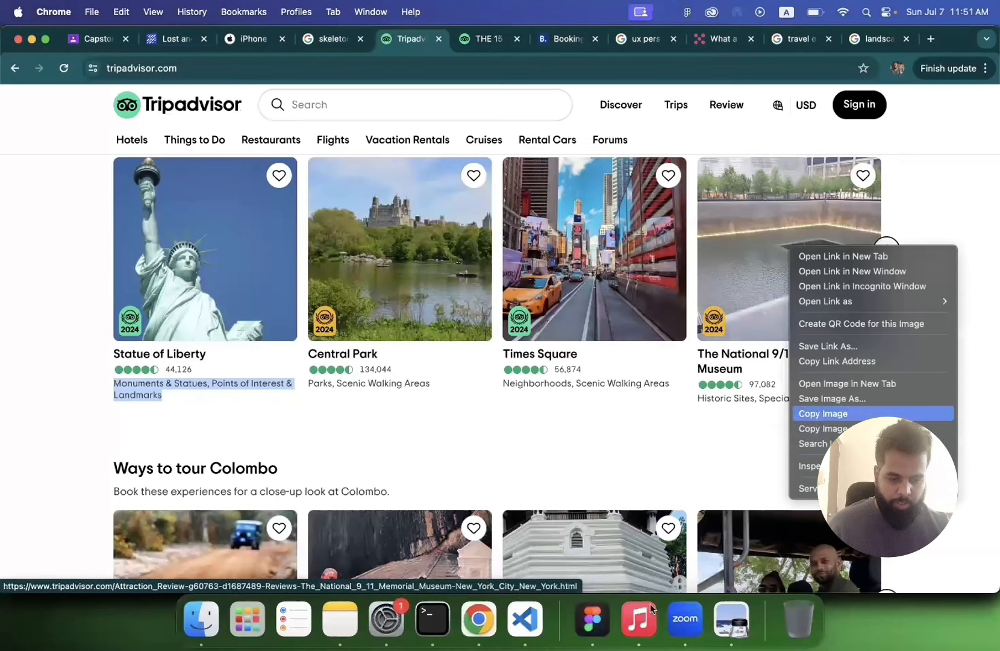
left_click(820, 412)
left_click(592, 619)
left_click(530, 293)
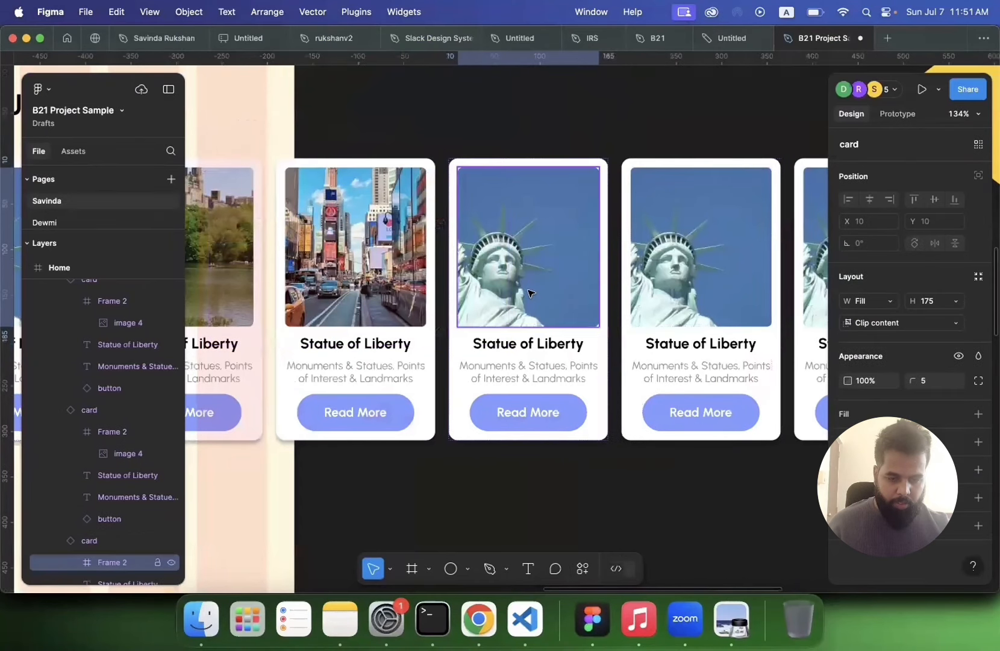
left_click(530, 293)
key("super+v")
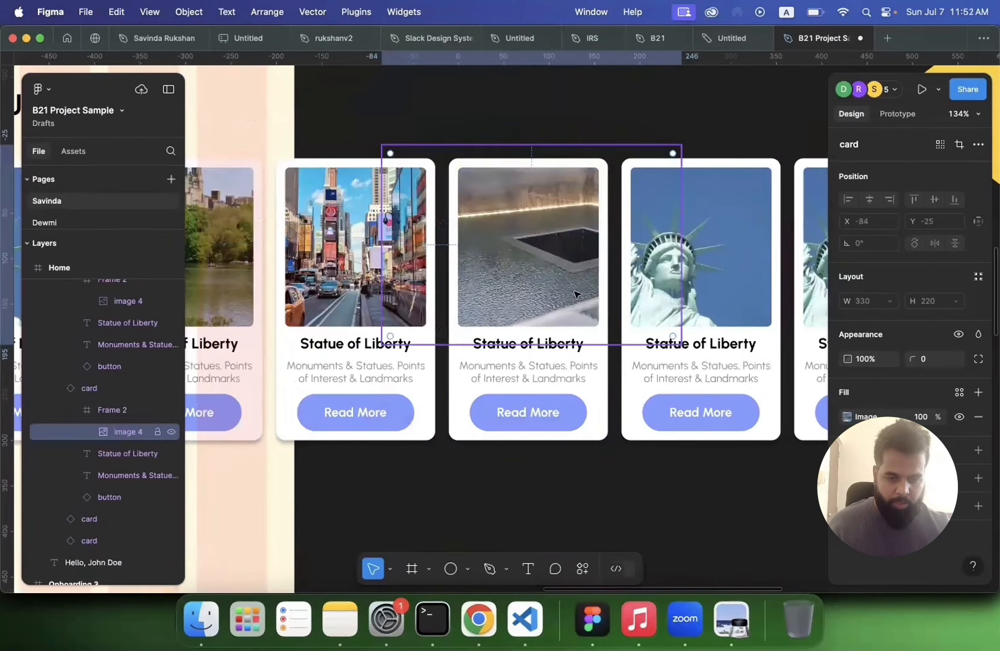
Step: Copy the Kandy Day Tour photo from Tripadvisor and paste it into the fifth card's image
scroll(577, 294, "down", 4)
scroll(577, 294, "right", 5)
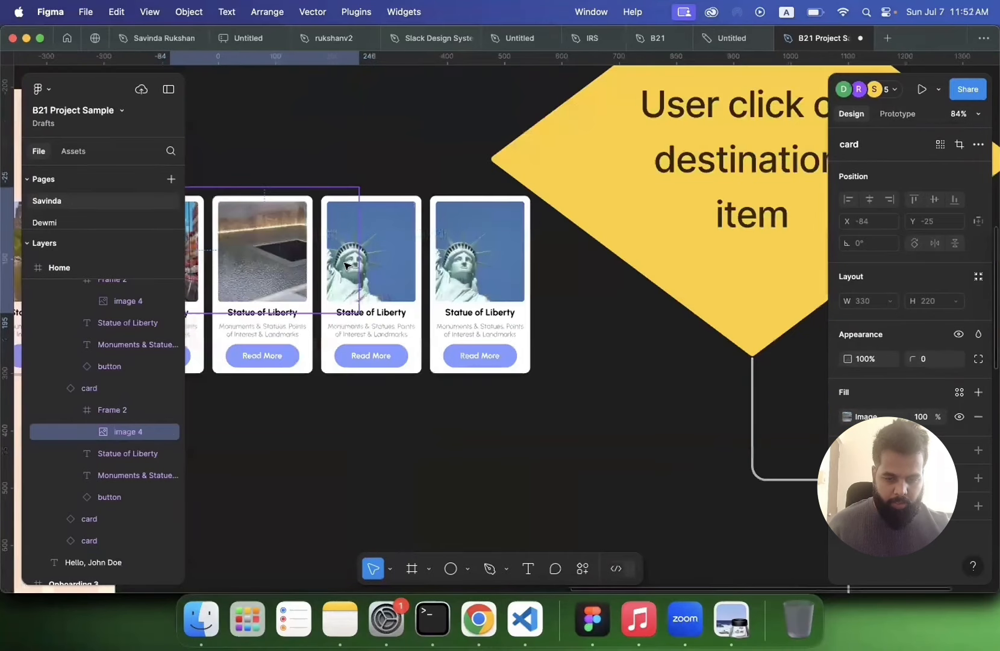
scroll(360, 271, "right", 1)
double_click(357, 265)
left_click(479, 619)
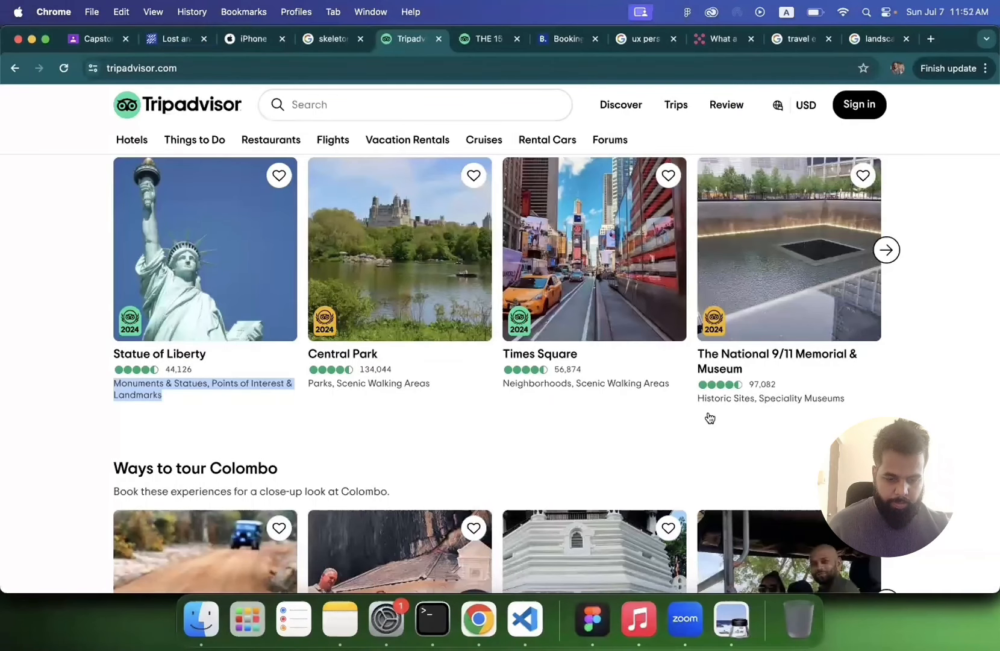
scroll(512, 307, "down", 5)
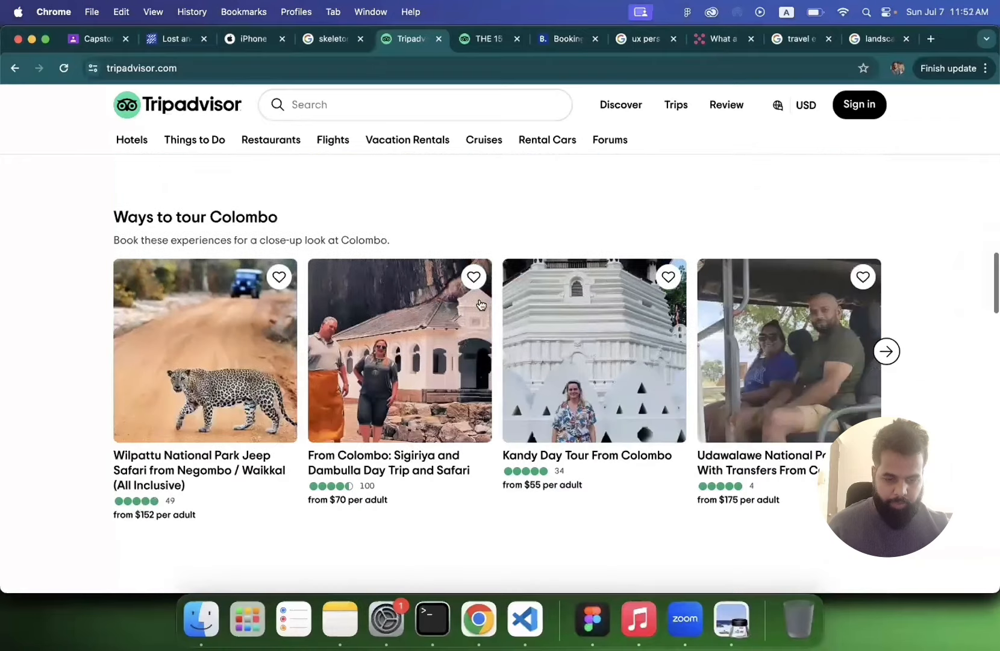
right_click(611, 269)
left_click(642, 435)
left_click(587, 619)
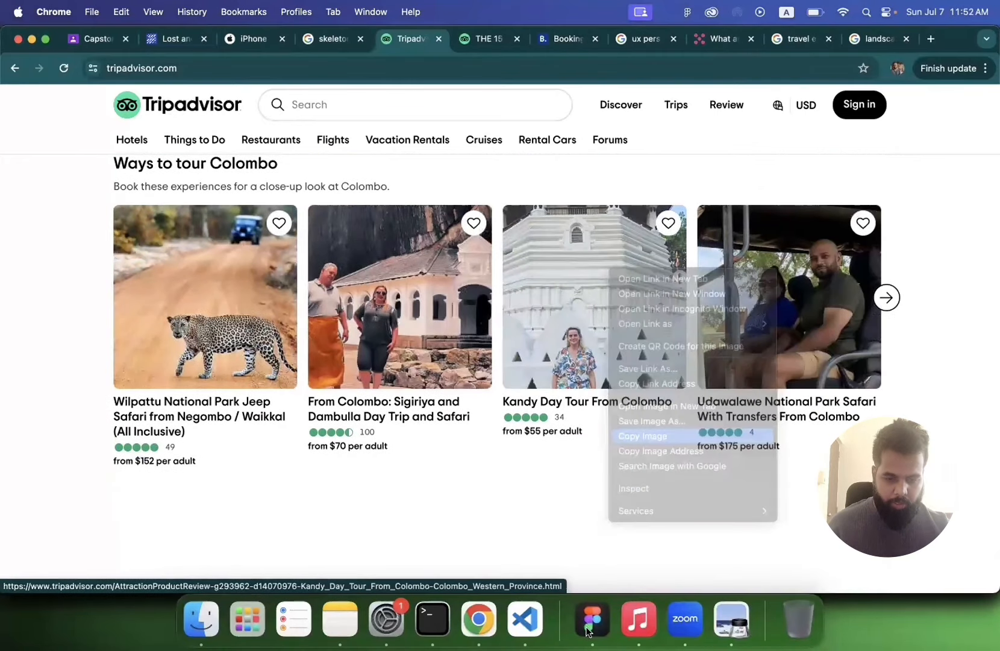
key("super+v")
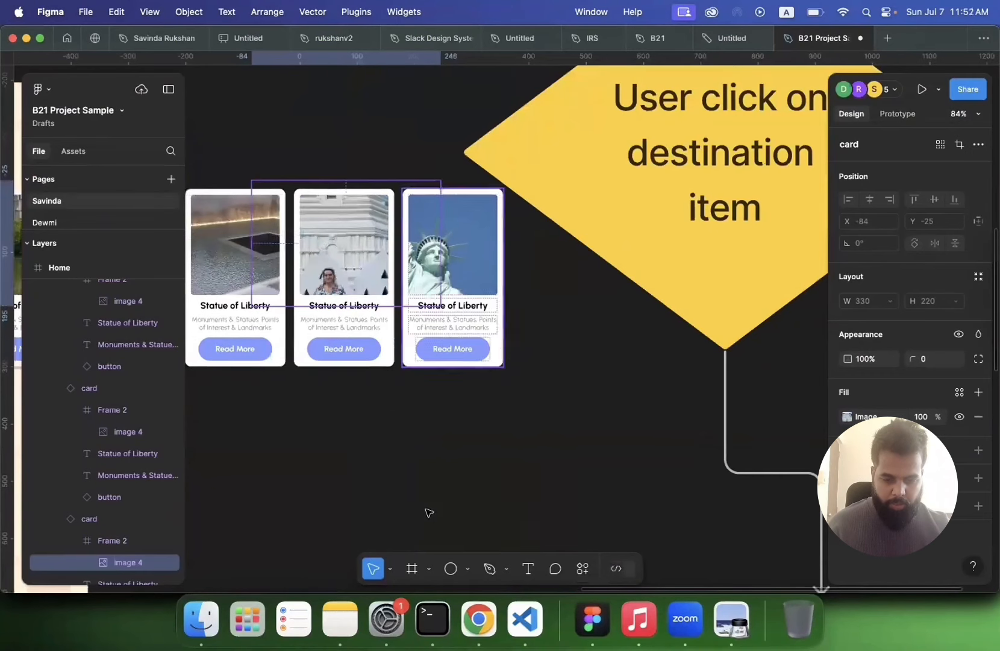
Step: Copy the Wilpattu leopard safari photo from Tripadvisor and paste it into the sixth card's image
left_click(479, 619)
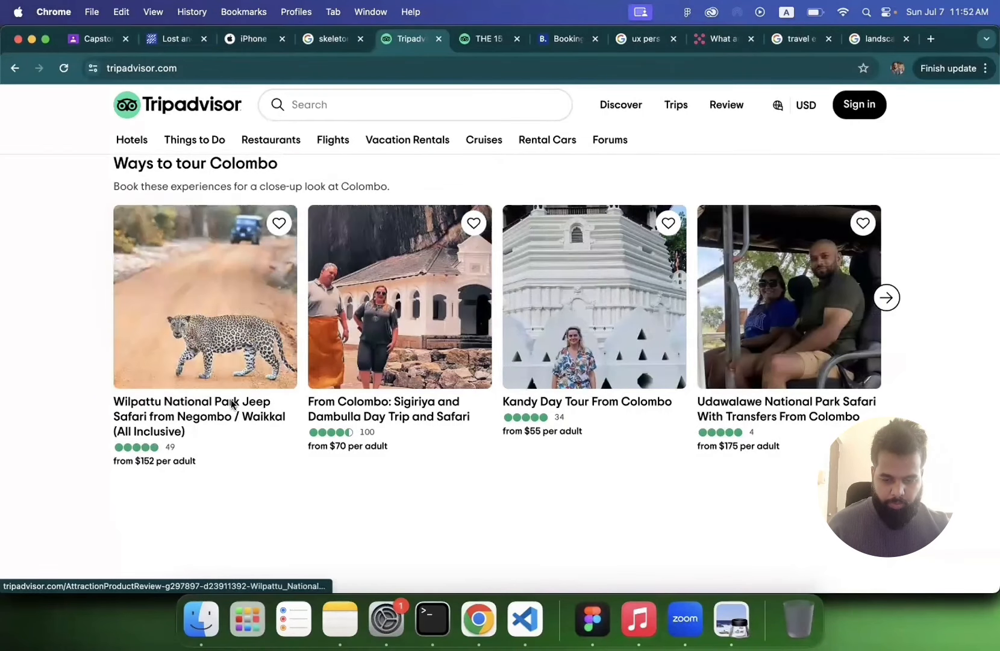
right_click(190, 296)
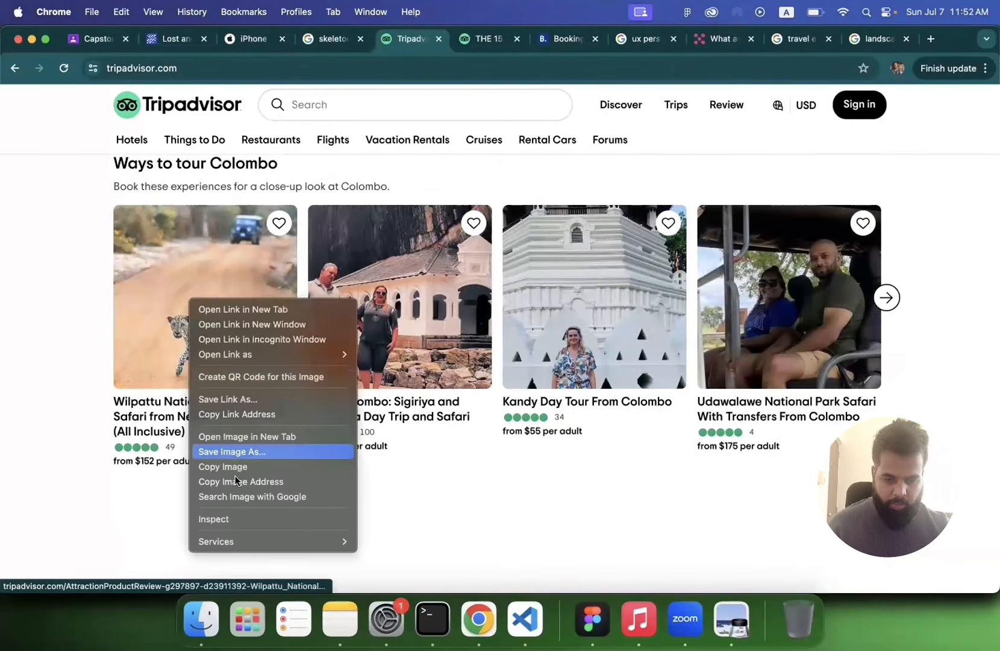
left_click(235, 469)
left_click(592, 619)
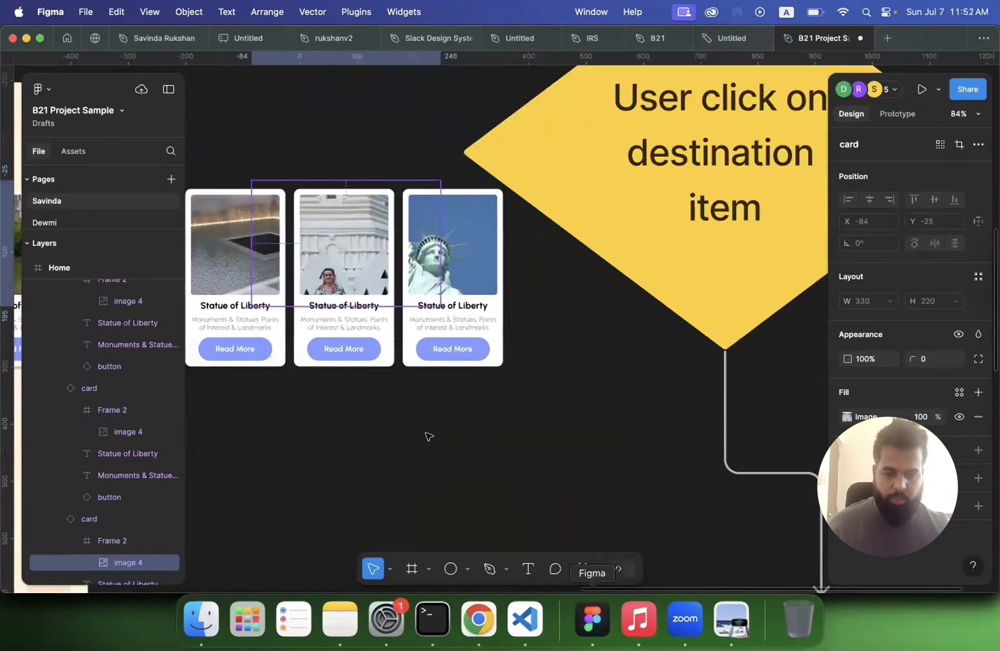
left_click(428, 435)
scroll(428, 434, "down", 5)
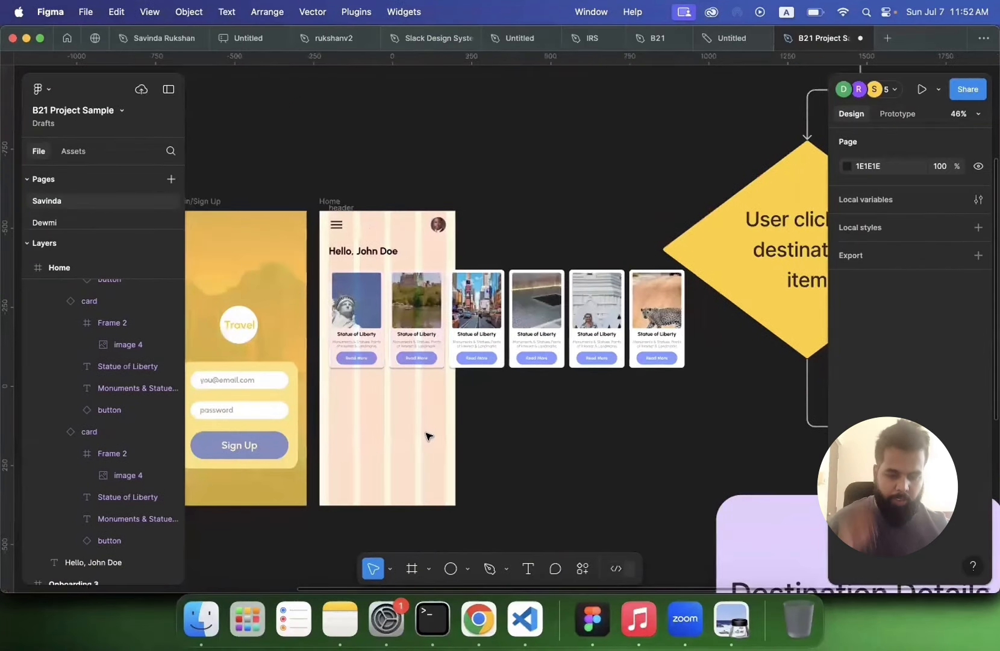
scroll(426, 434, "up", 3)
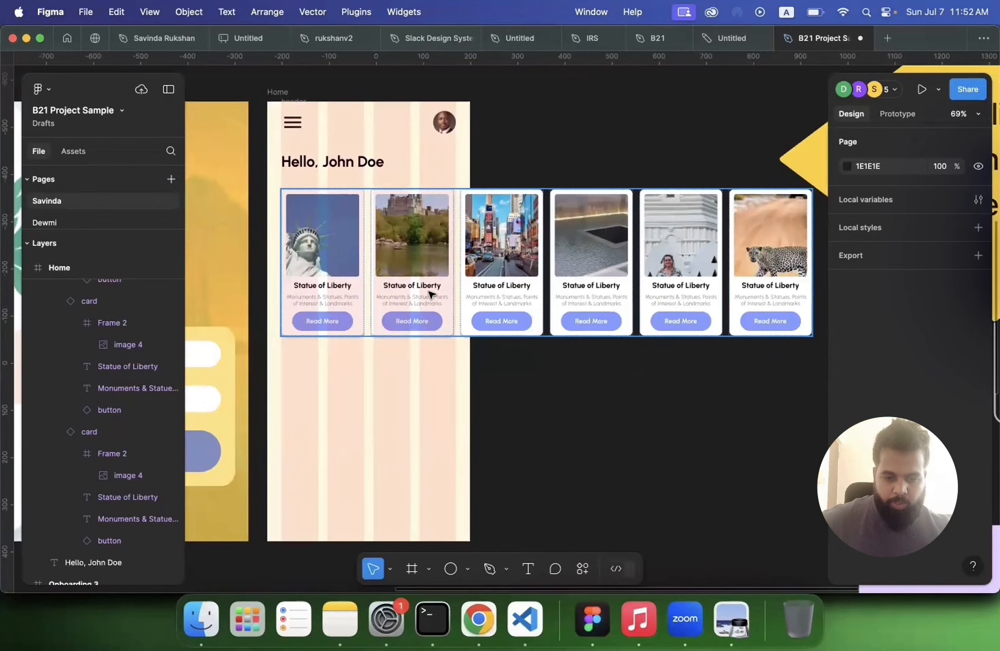
scroll(429, 293, "down", 2)
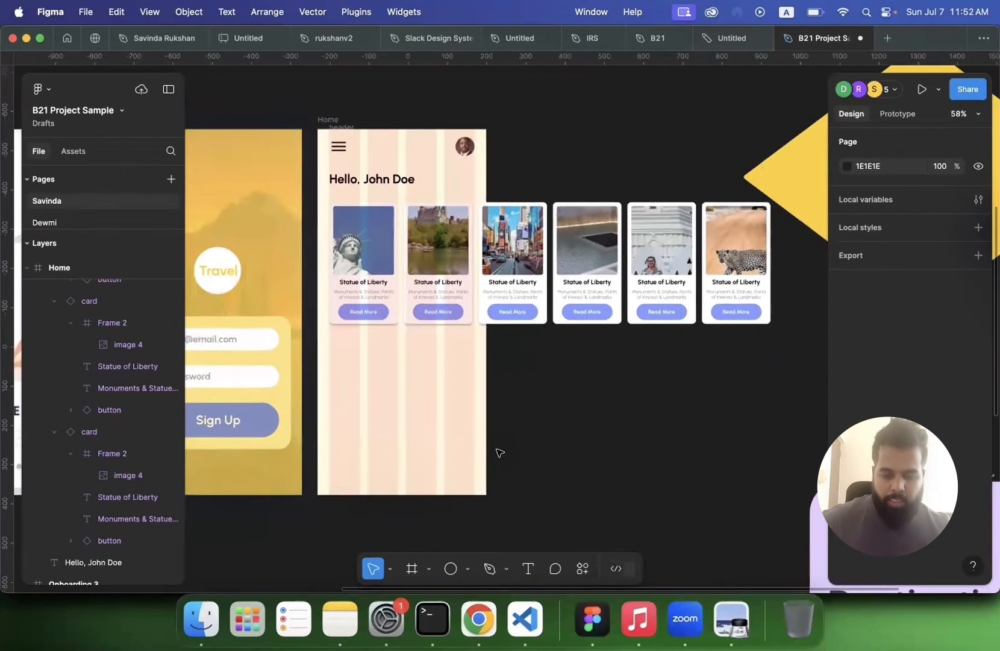
left_click(528, 568)
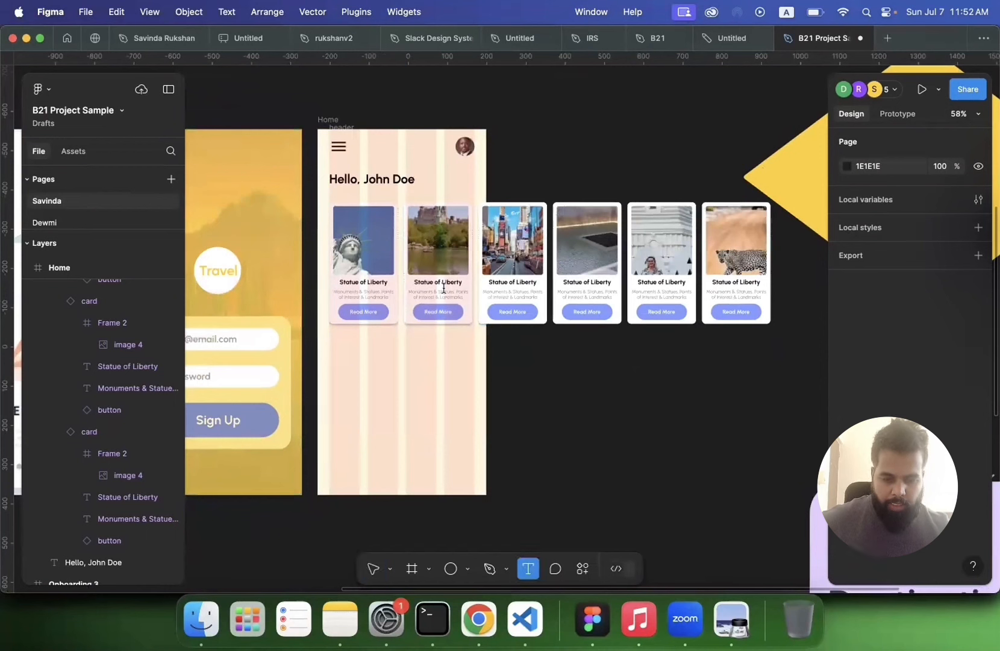
left_click(444, 282)
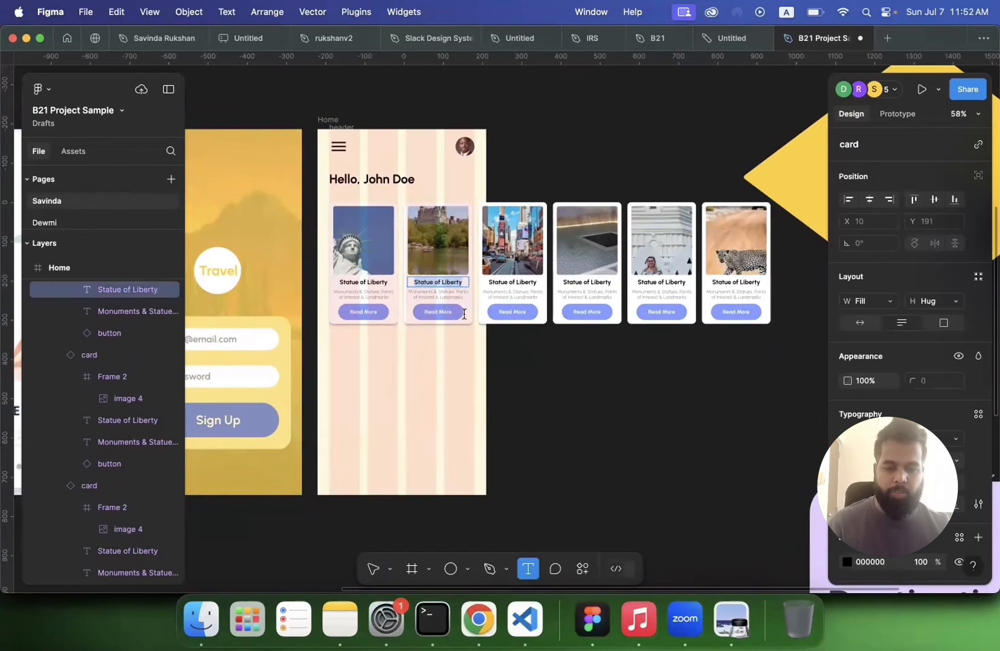
key("Escape")
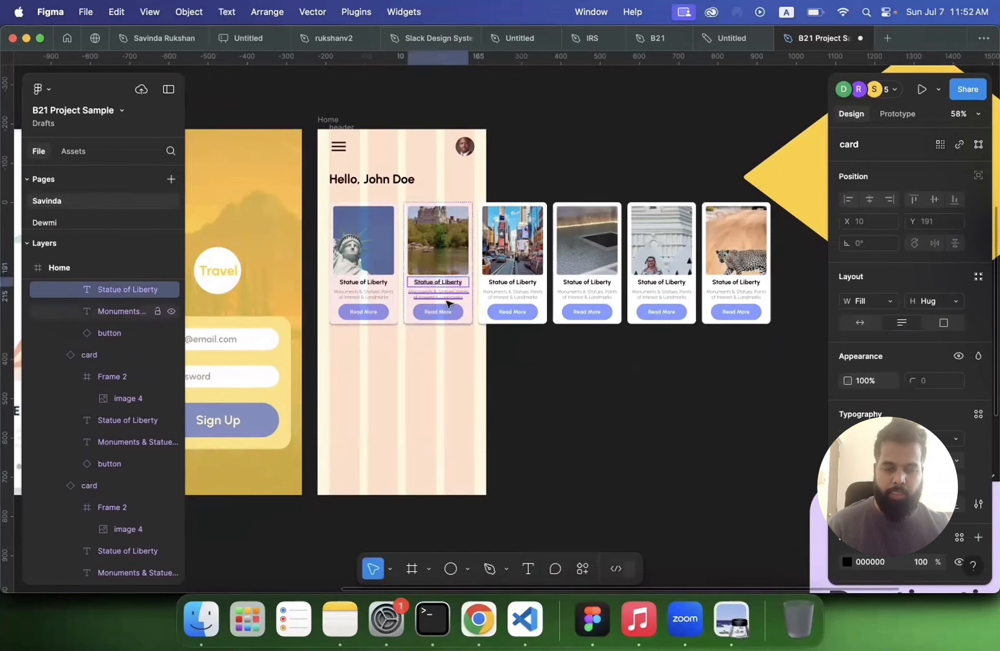
left_click(524, 359)
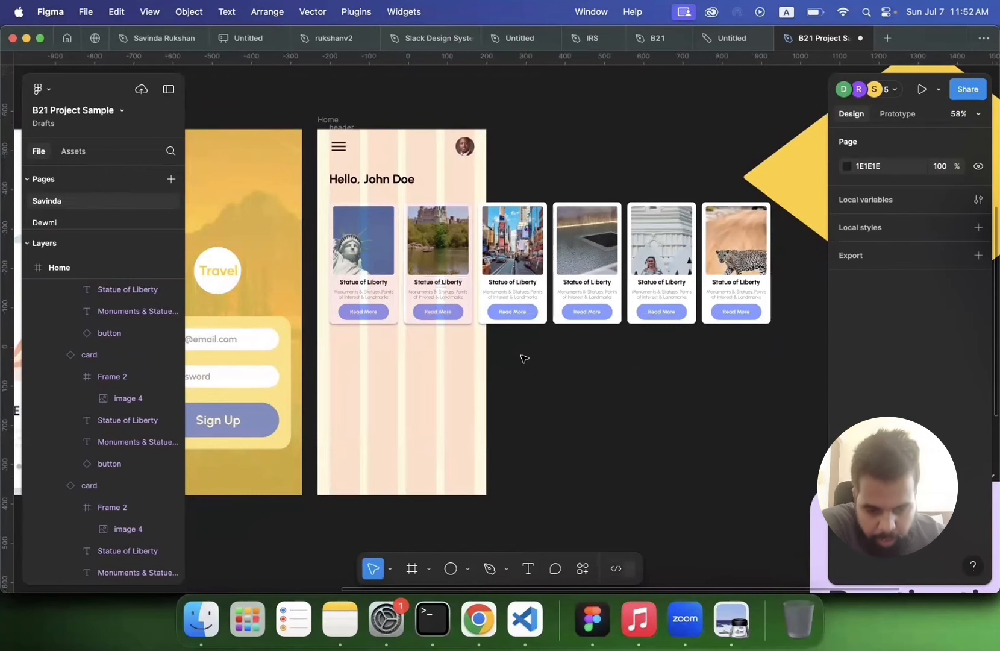
Step: Review the Home screen with its filled destinations slider of six destination cards
scroll(524, 359, "down", 2)
scroll(521, 352, "down", 2)
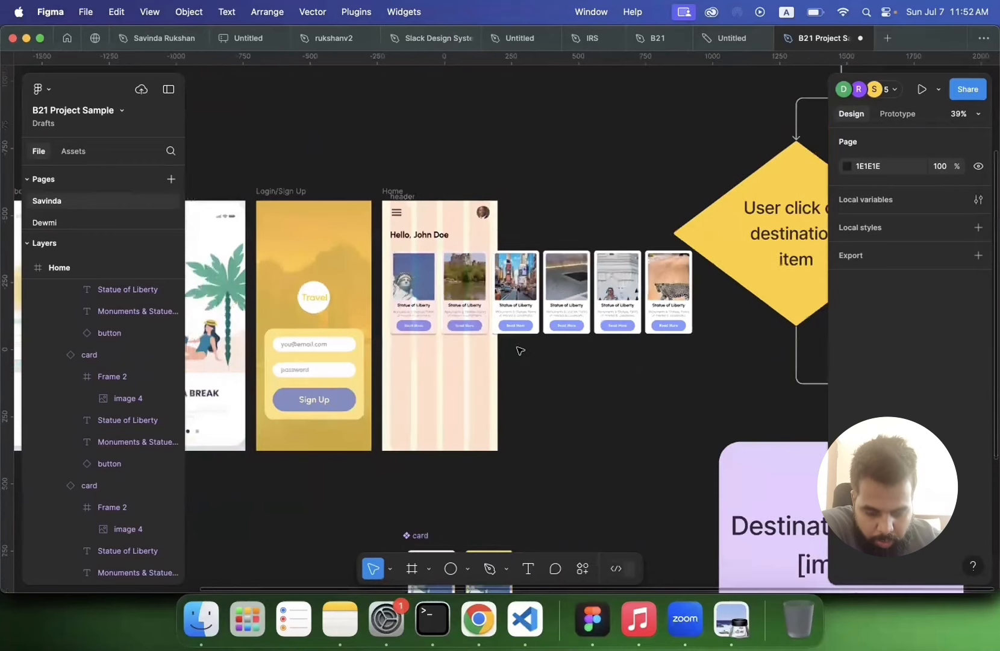
scroll(518, 346, "down", 3)
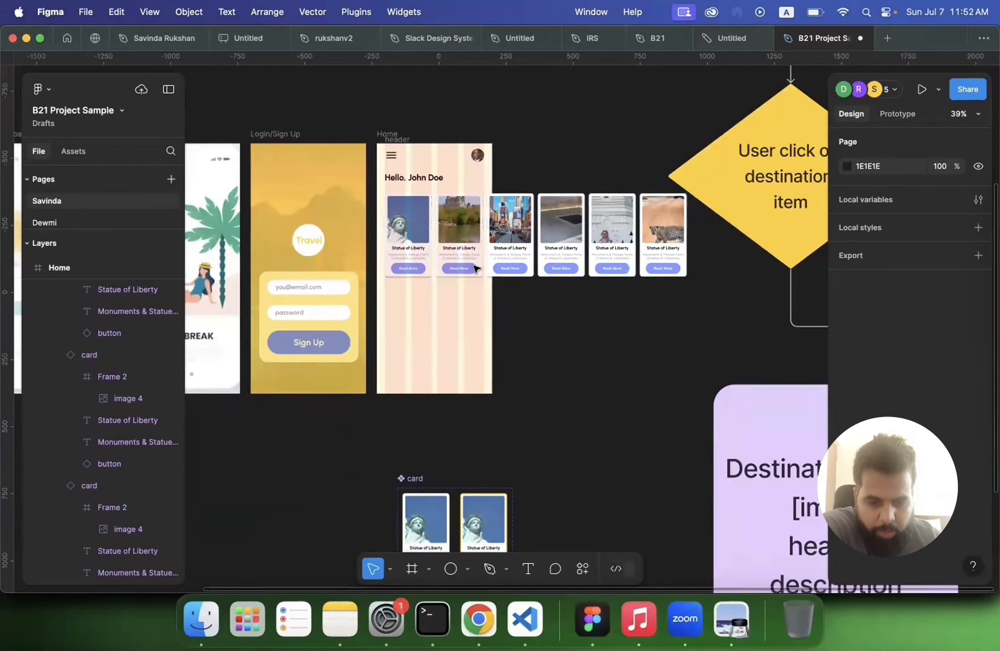
scroll(474, 267, "down", 2)
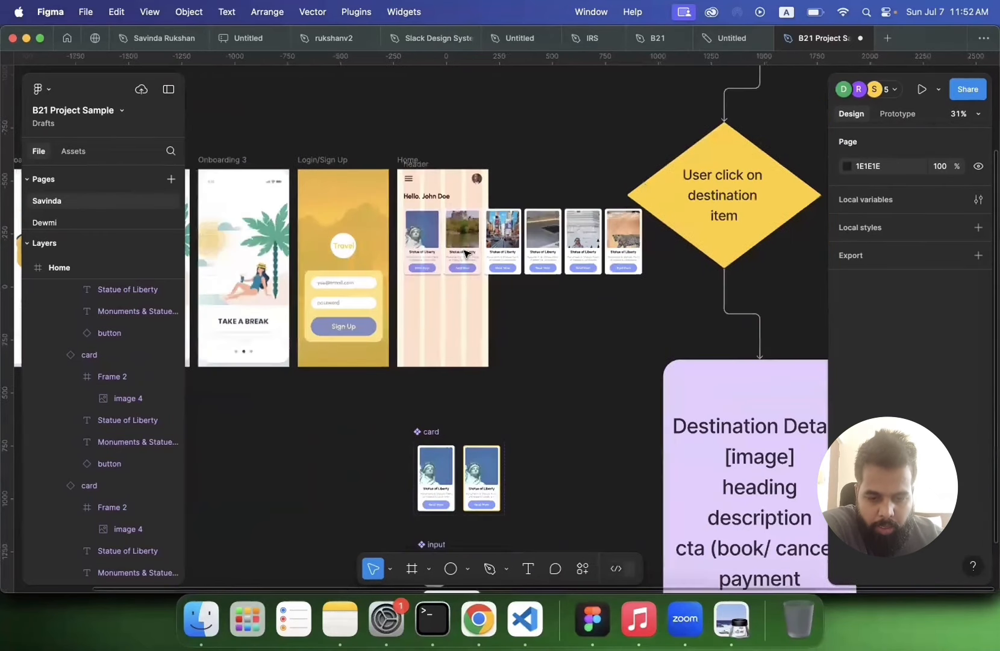
left_click(465, 253)
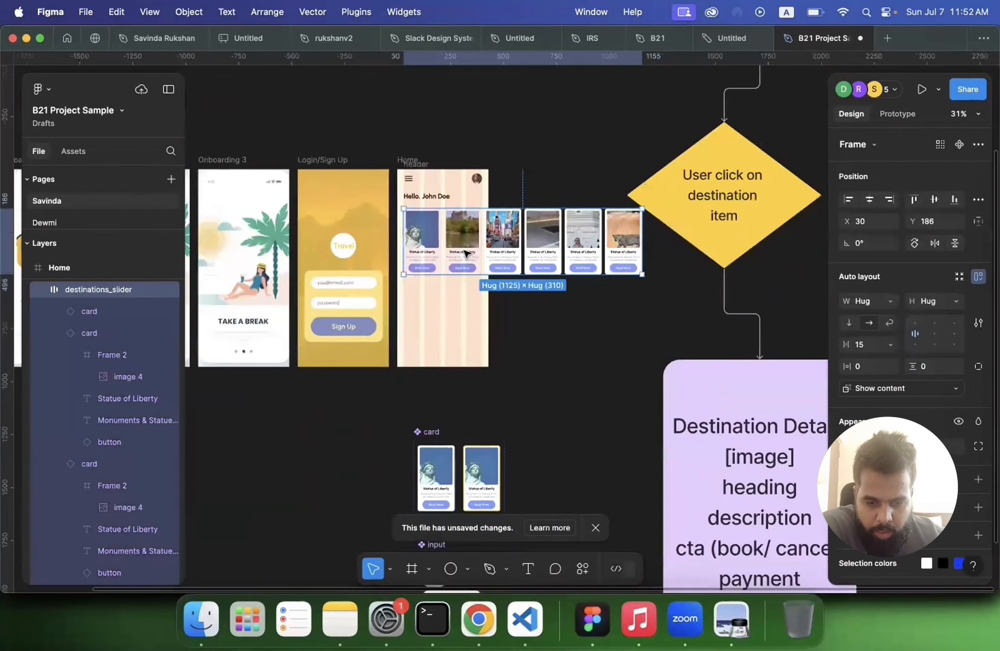
left_click(512, 321)
scroll(512, 321, "up", 3)
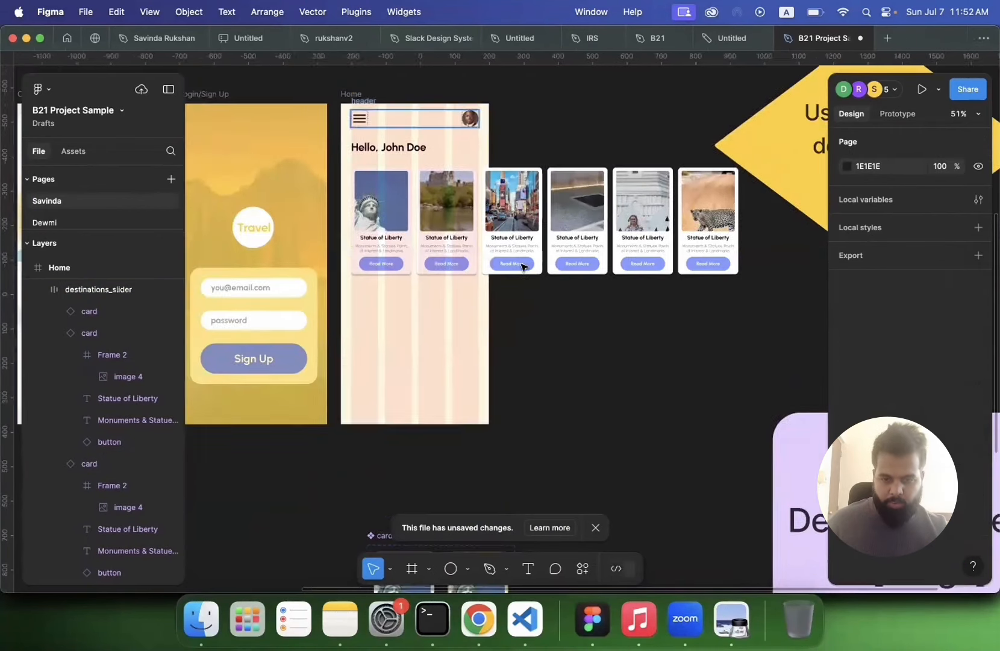
scroll(522, 264, "up", 2)
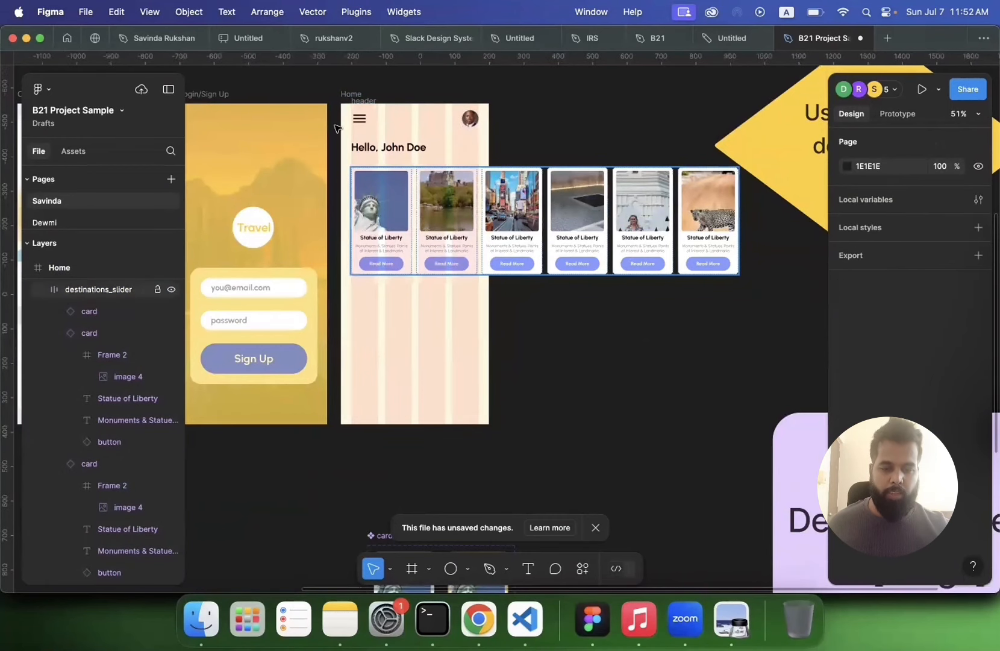
scroll(336, 128, "up", 2)
left_click(396, 132)
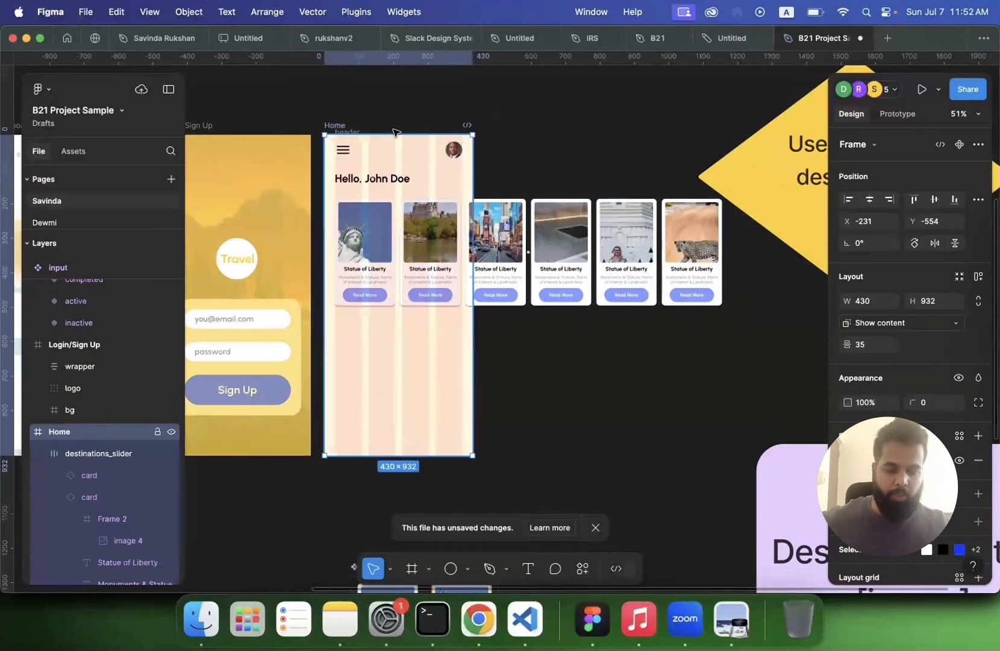
Step: Add a prototype flow starting point named Flow 1 on the Splash Screen frame
scroll(395, 132, "down", 3)
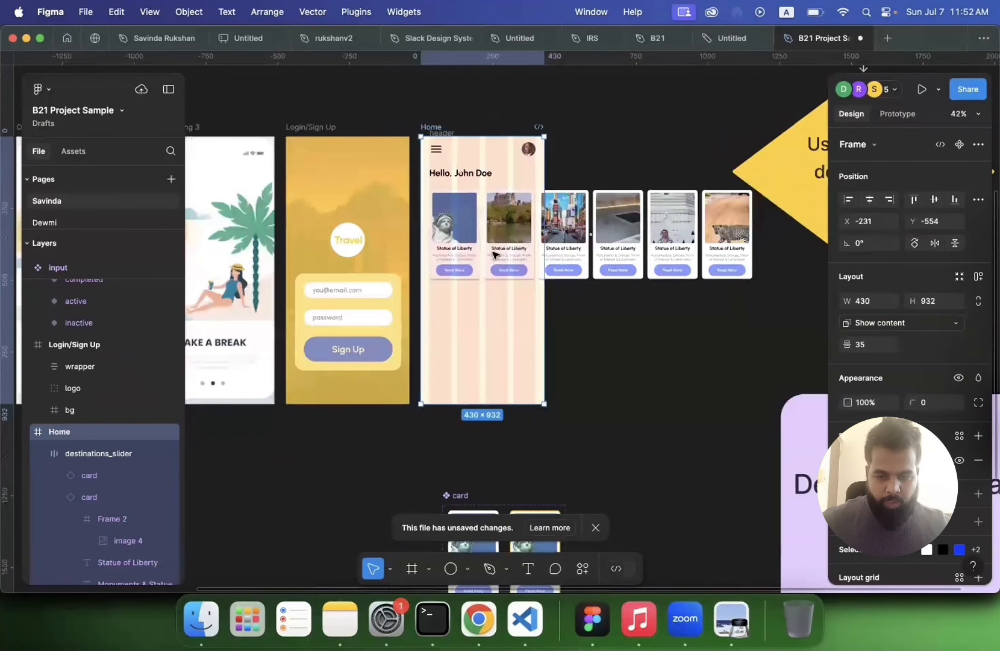
scroll(335, 167, "left", 10)
scroll(335, 167, "up", 3)
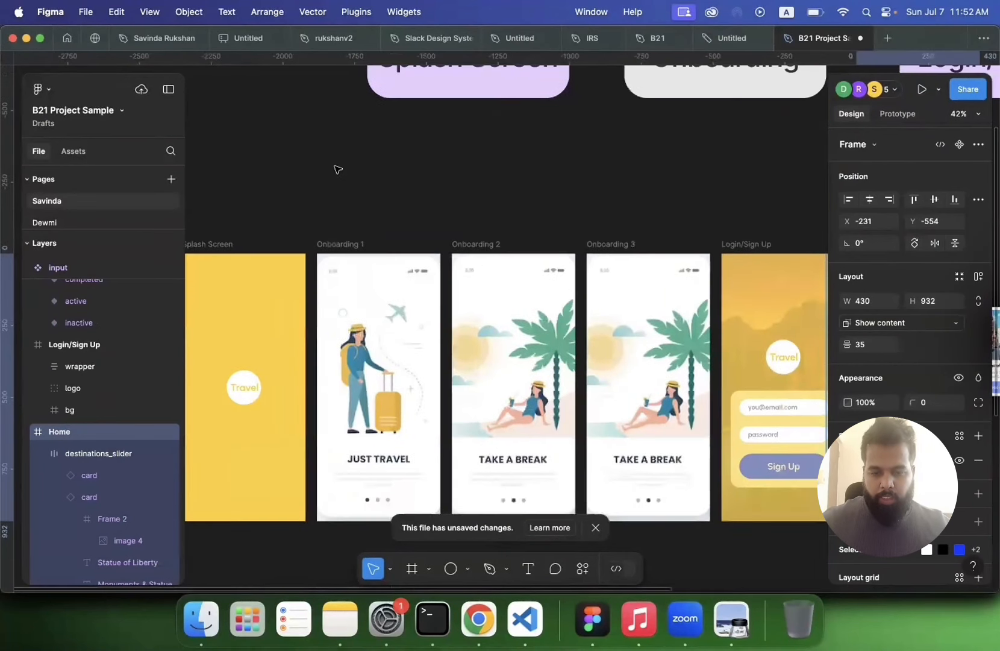
scroll(335, 168, "right", 12)
scroll(335, 167, "down", 3)
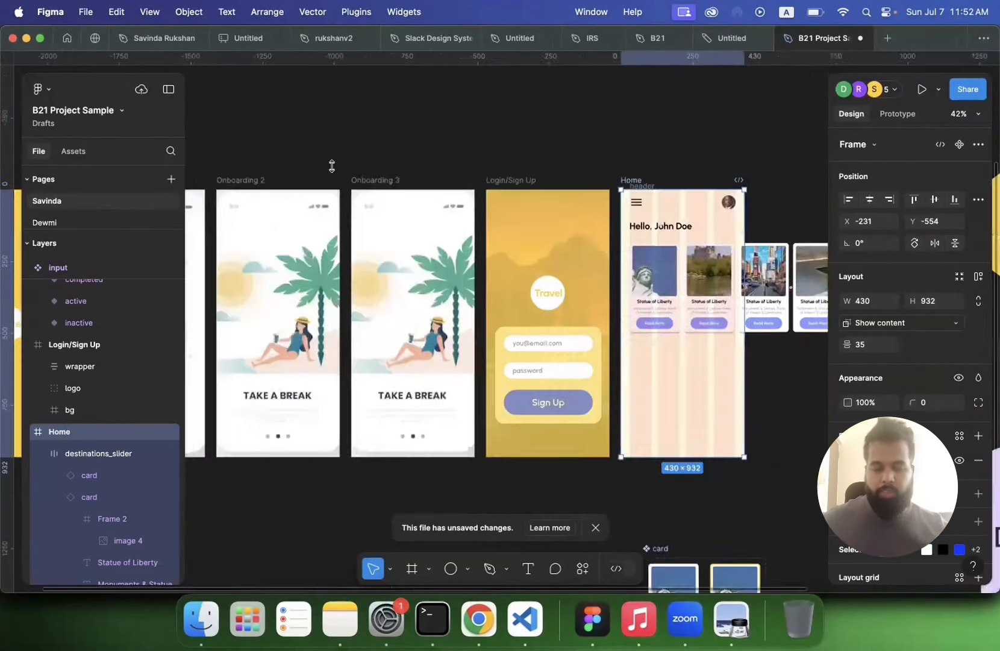
scroll(312, 143, "left", 14)
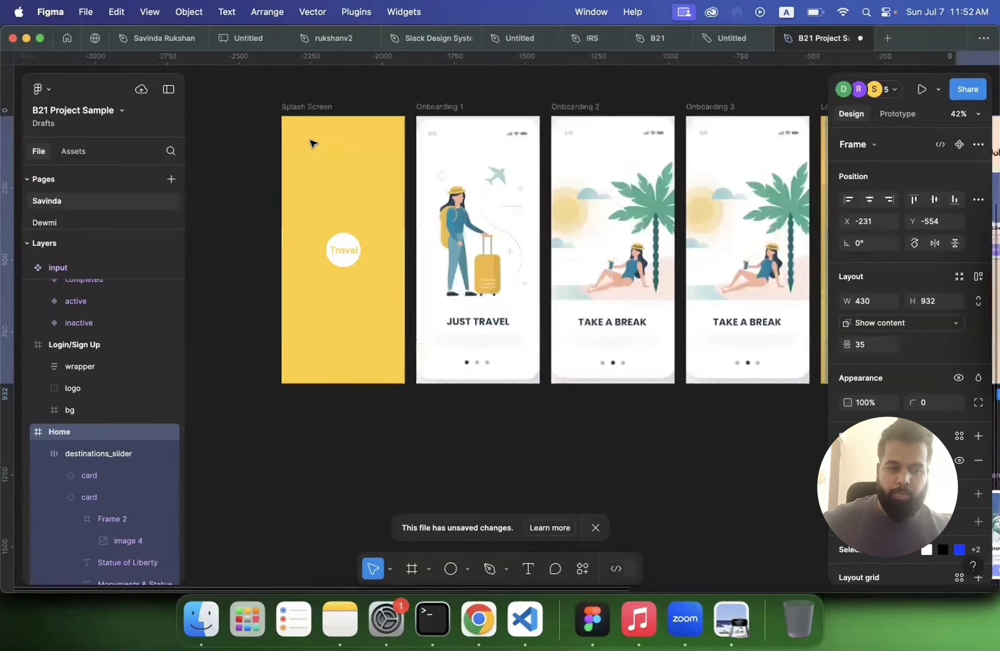
left_click(311, 144)
scroll(311, 143, "up", 2)
scroll(311, 144, "left", 1)
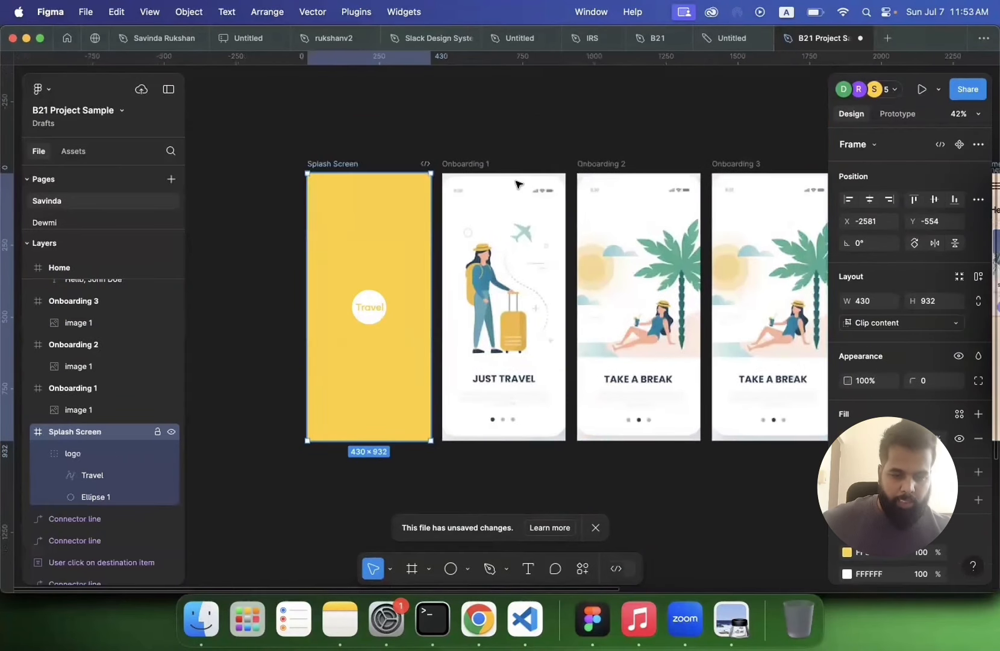
scroll(410, 196, "right", 1)
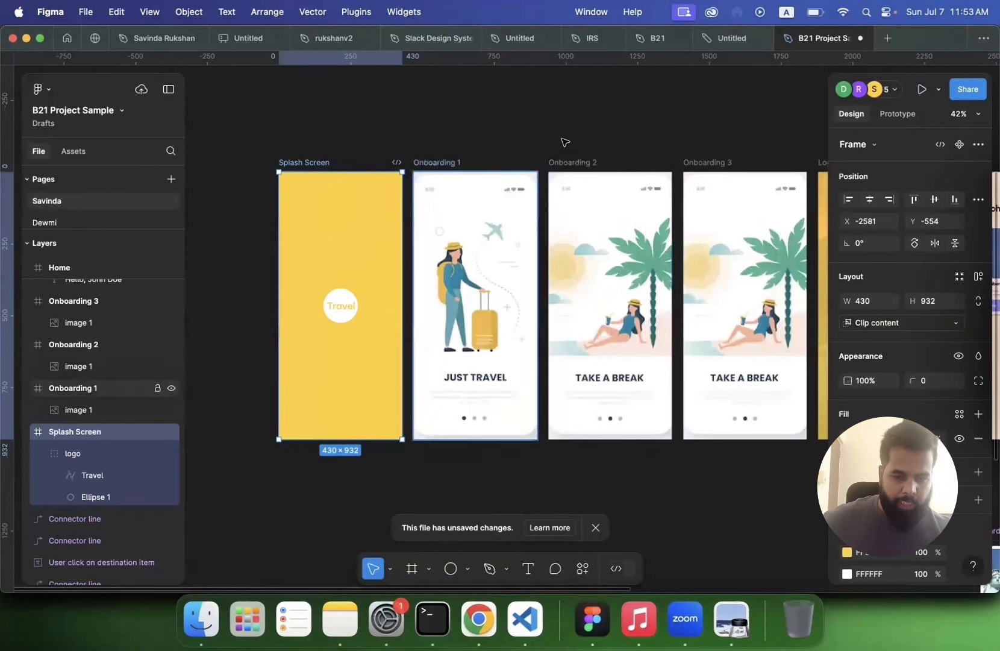
left_click(898, 115)
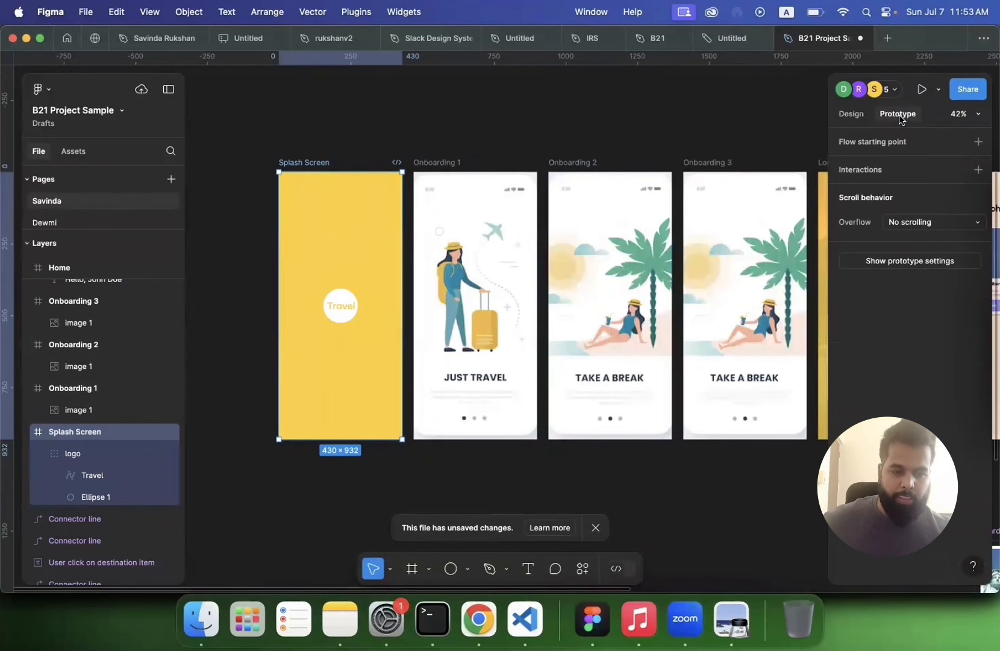
left_click(979, 143)
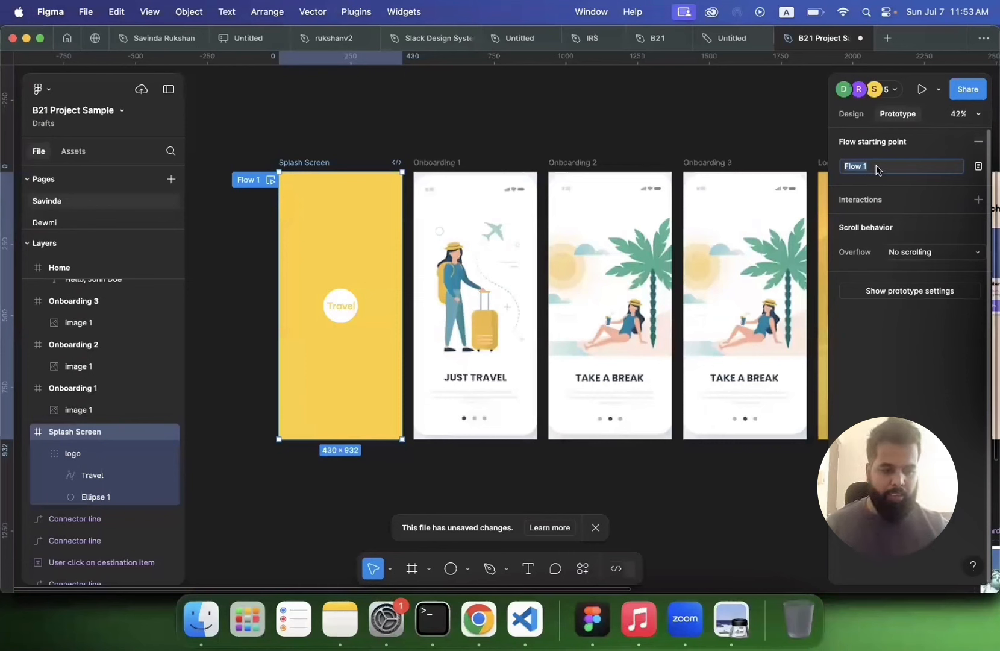
left_click(875, 172)
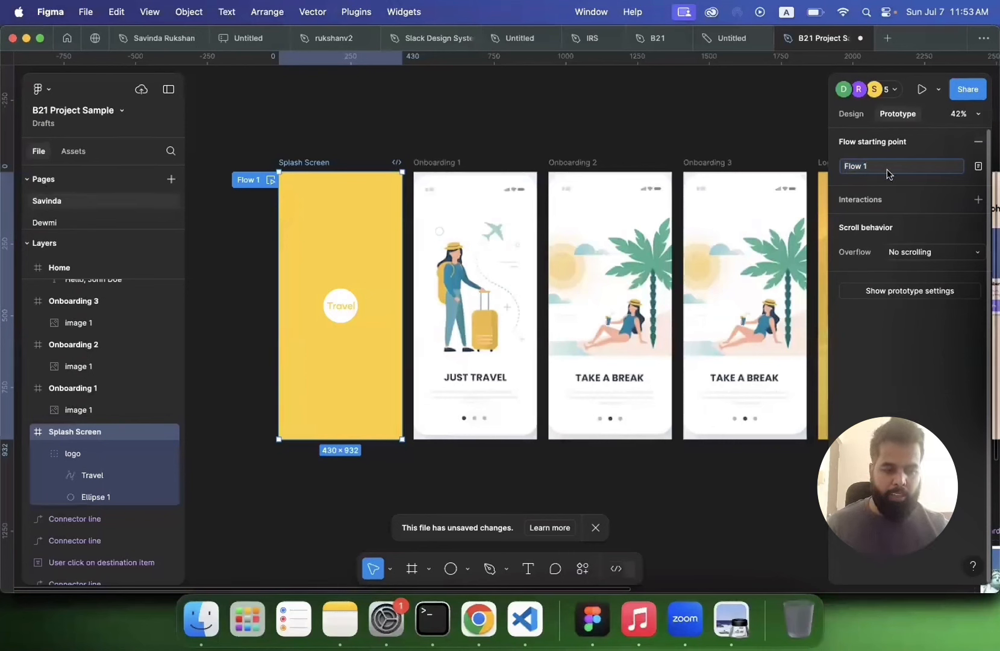
Step: Connect the Splash Screen to Onboarding 1 with an interaction that navigates to Onboarding 1
left_click(320, 168)
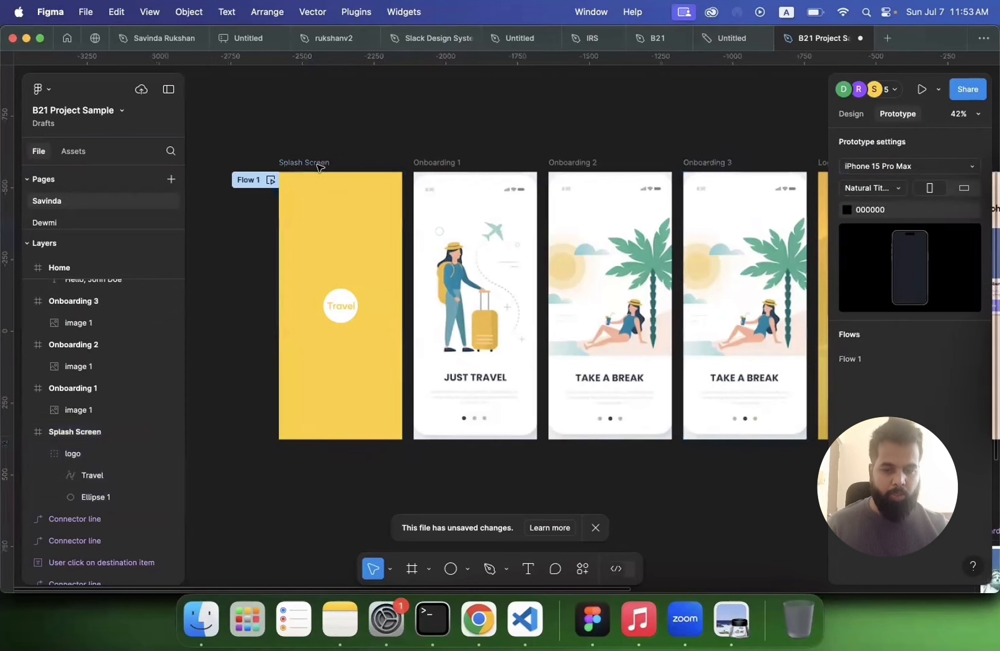
left_click(319, 168)
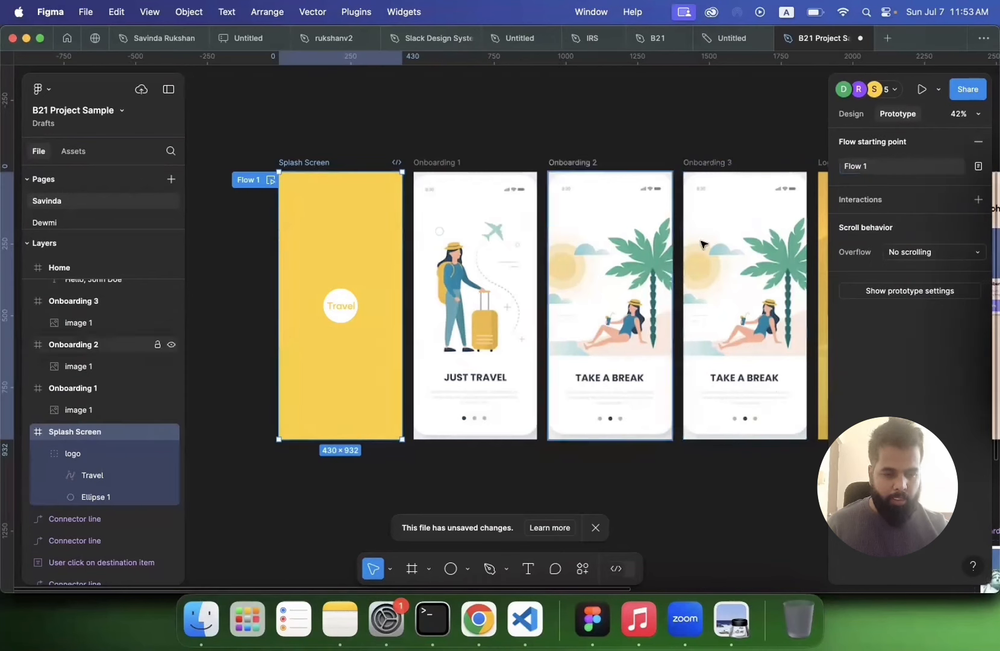
mouse_move(405, 308)
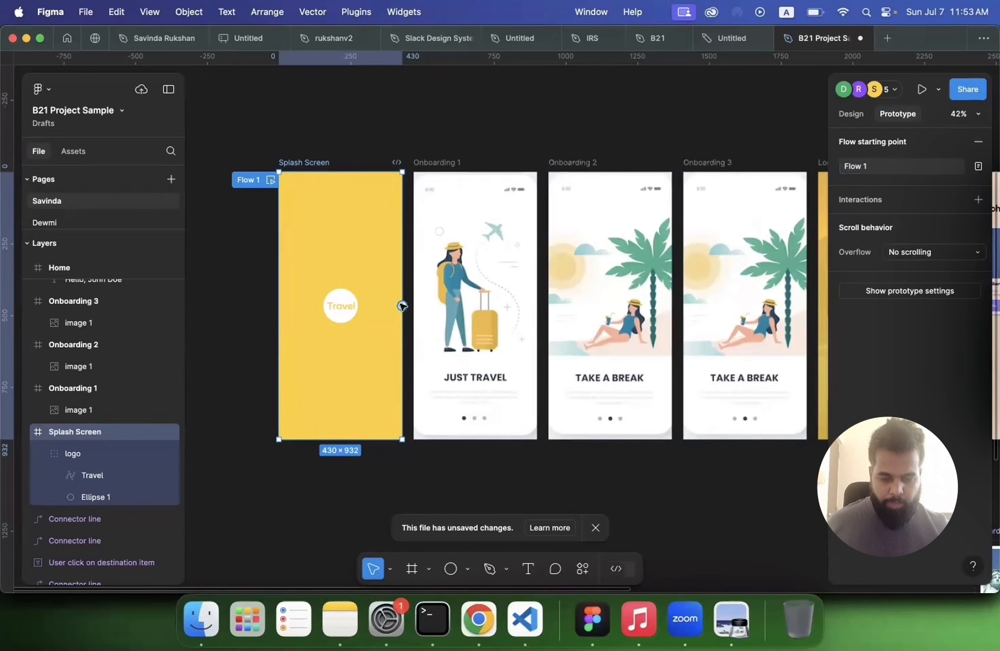
scroll(402, 307, "up", 5)
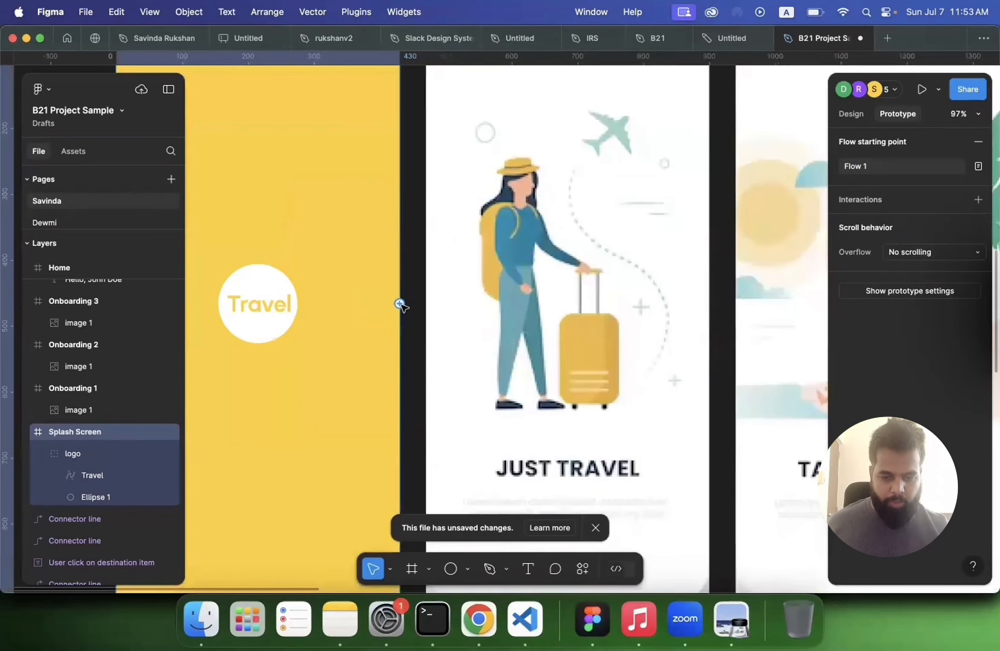
scroll(401, 305, "down", 3)
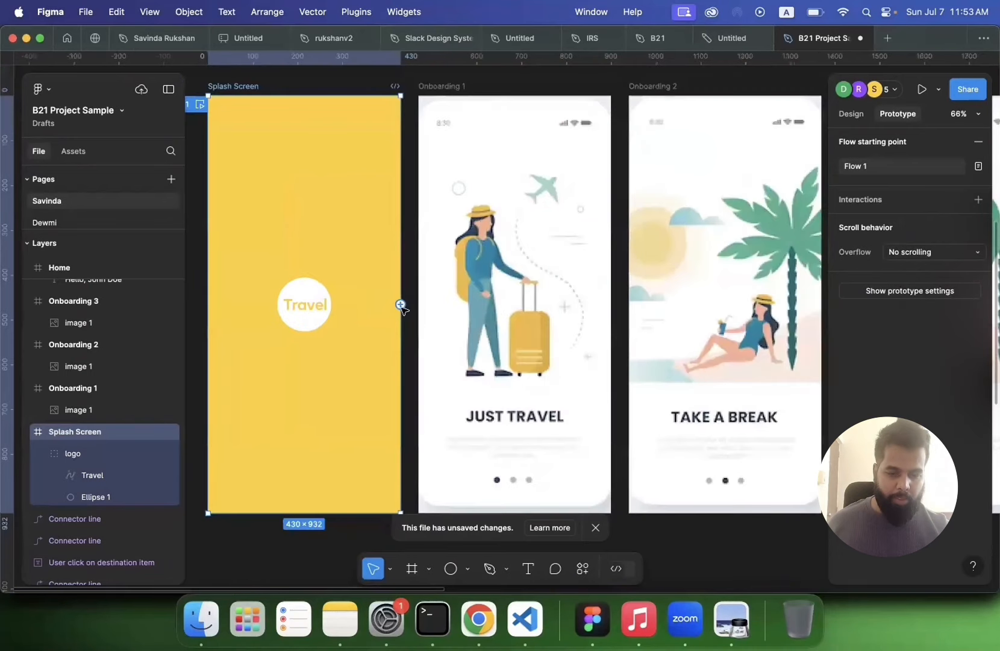
left_click_drag(401, 306, 427, 309)
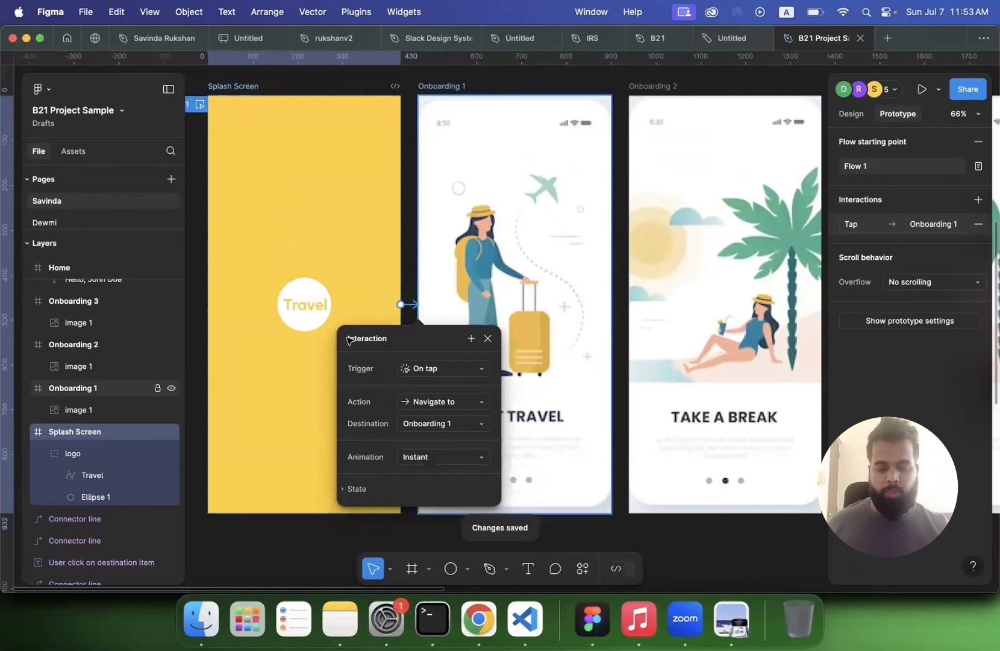
Step: Open the trigger options of the Splash Screen's new interaction
scroll(276, 219, "left", 3)
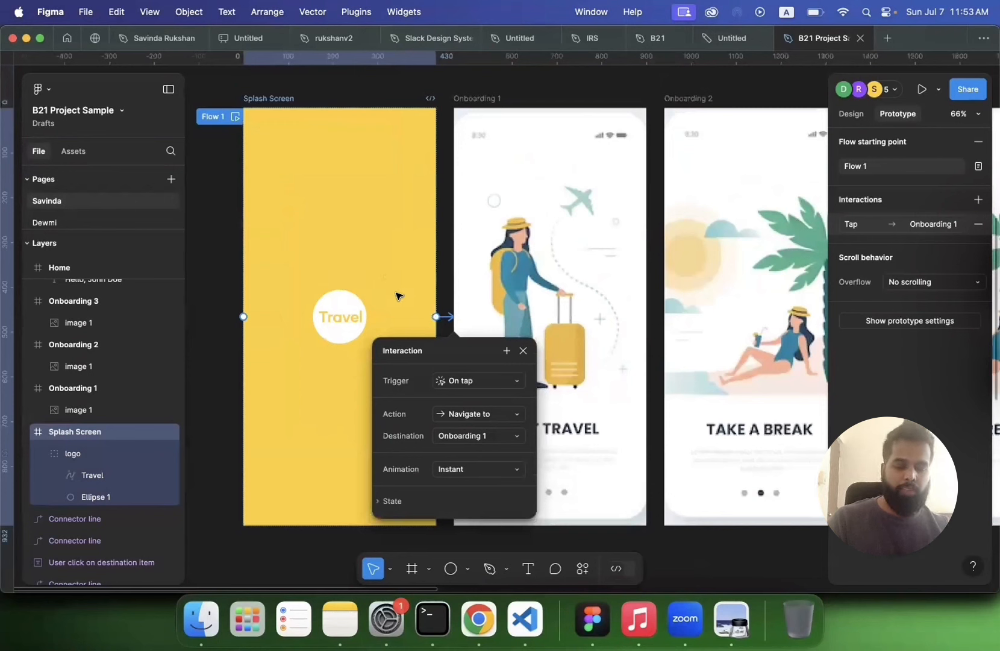
left_click(498, 381)
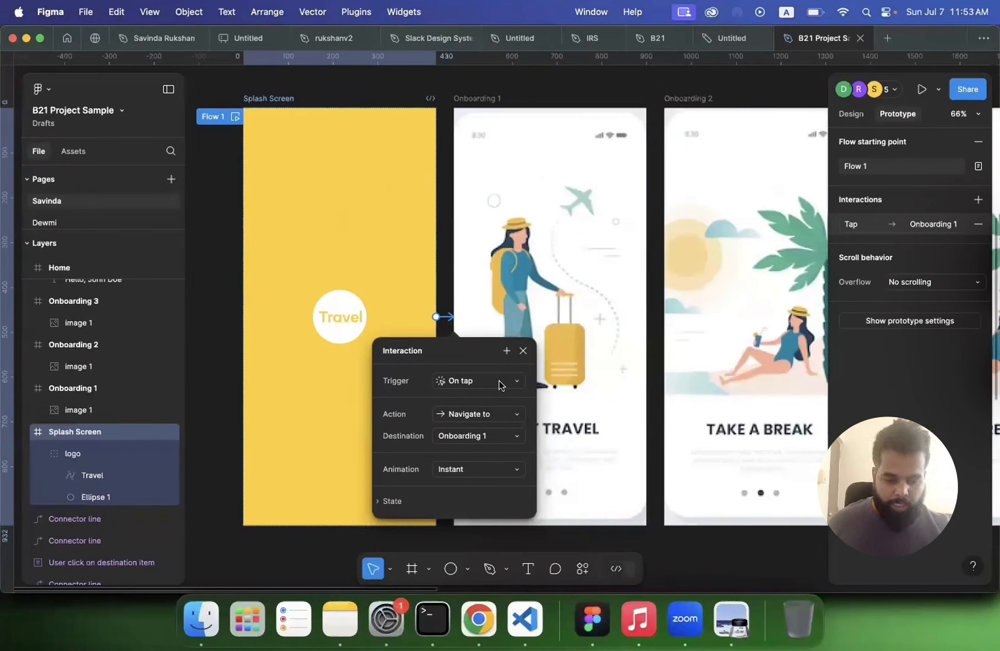
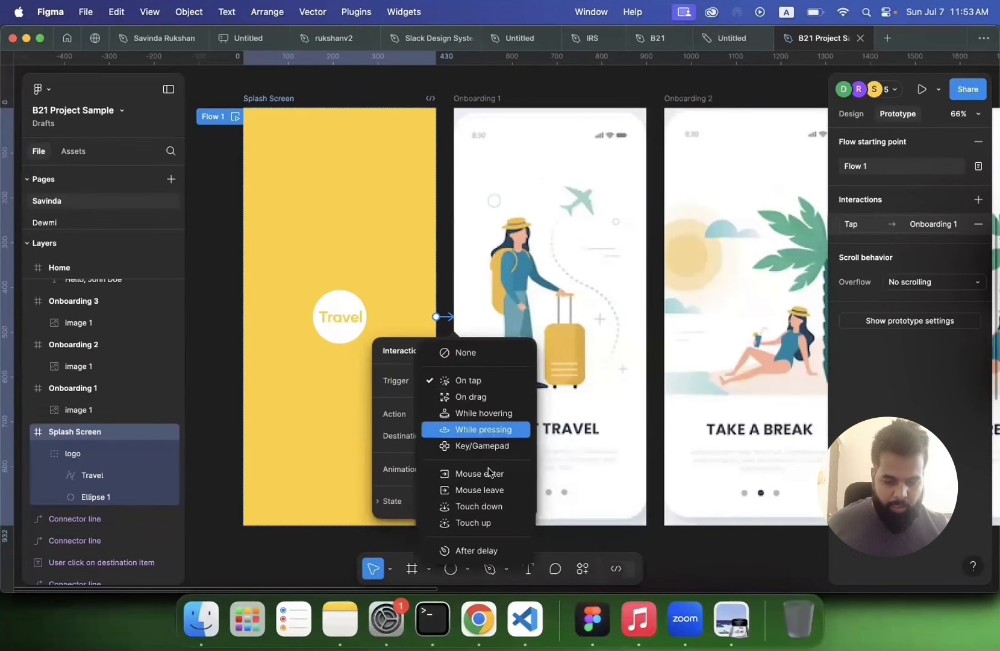
Step: Set the Splash Screen interaction's trigger to After delay
left_click(485, 551)
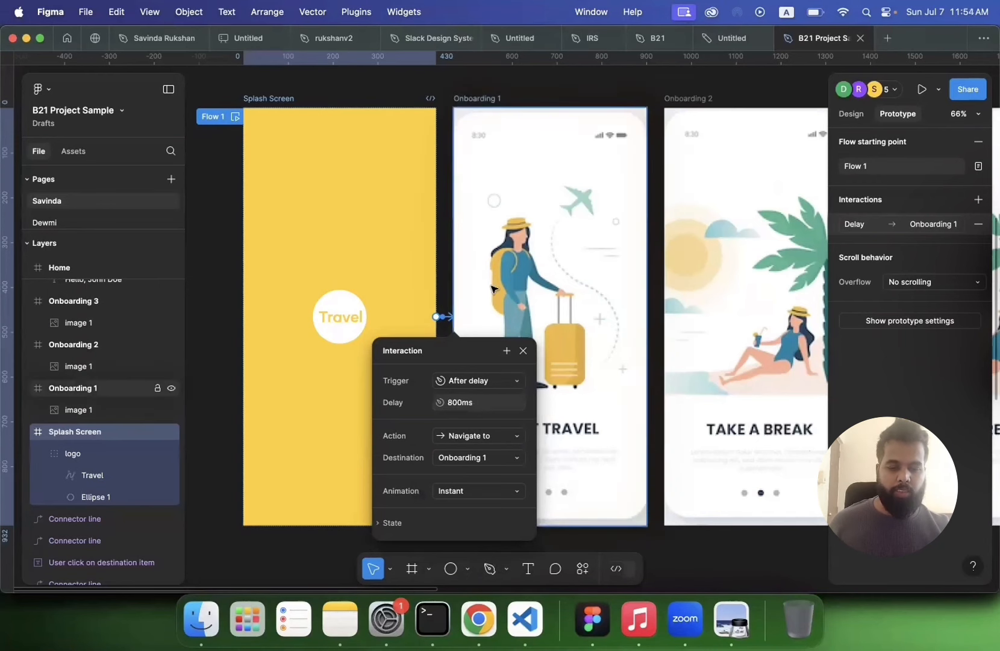
scroll(527, 424, "down", 5)
scroll(527, 424, "right", 2)
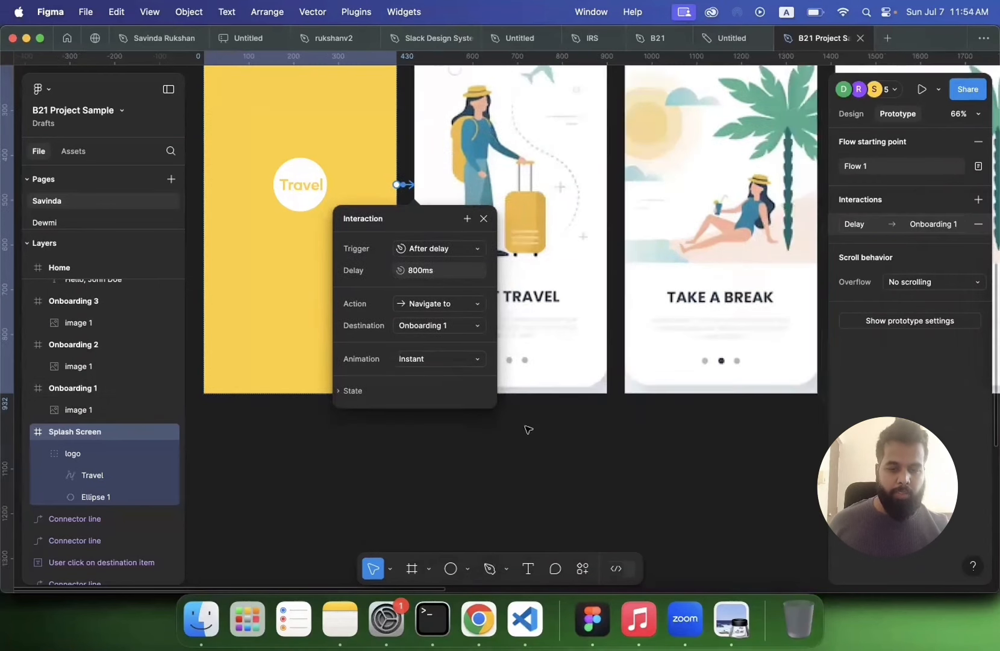
left_click(528, 429)
Step: Connect Onboarding 1 to Onboarding 2 with a tap-to-navigate interaction
scroll(527, 429, "up", 2)
scroll(527, 429, "right", 2)
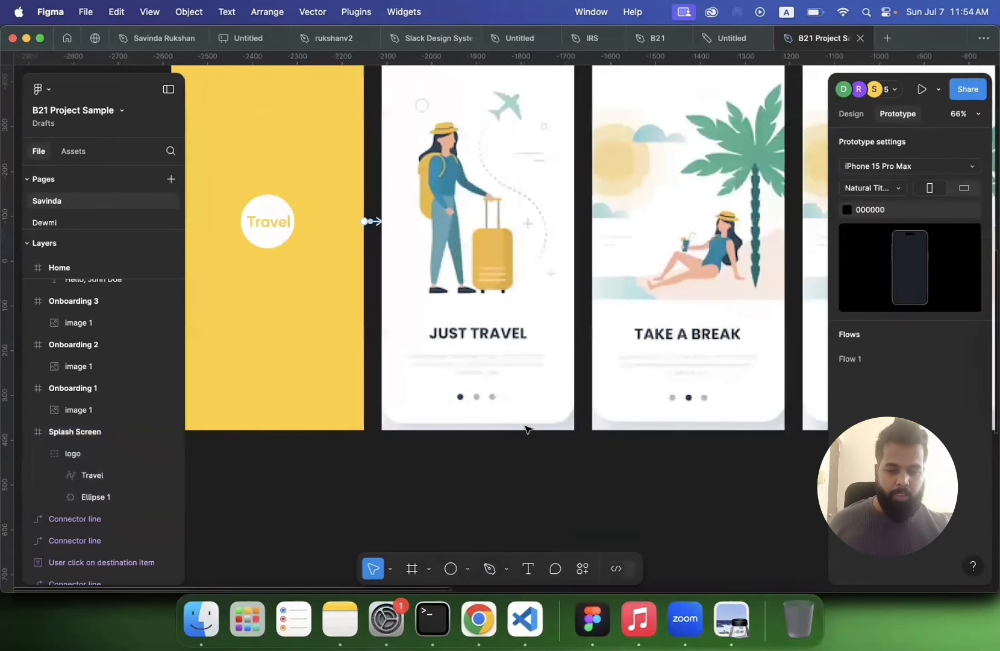
scroll(527, 429, "up", 2)
scroll(526, 429, "right", 2)
scroll(433, 369, "down", 3)
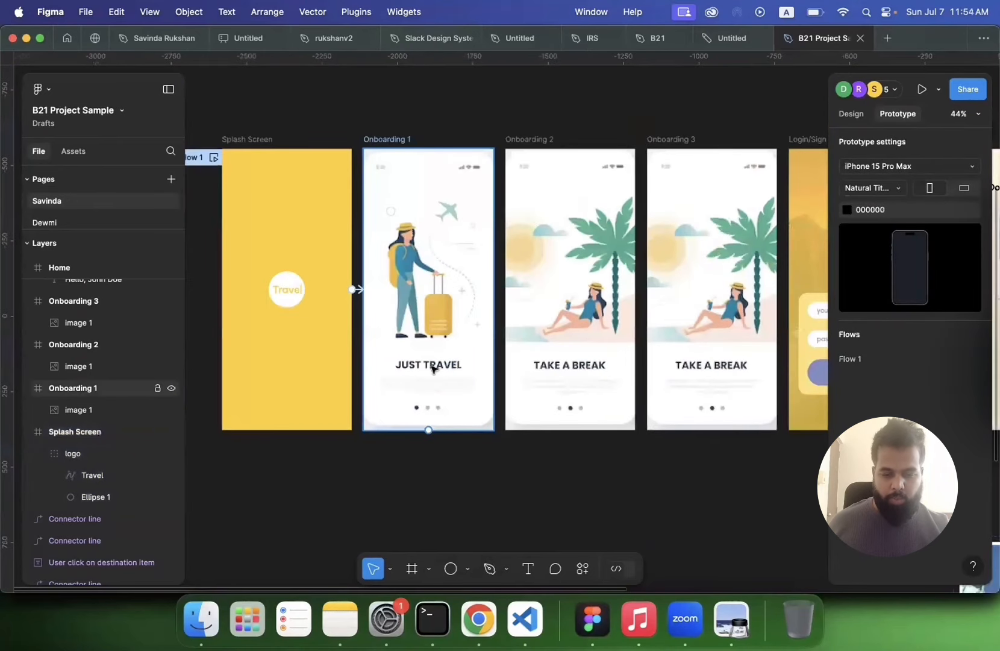
scroll(425, 433, "up", 3)
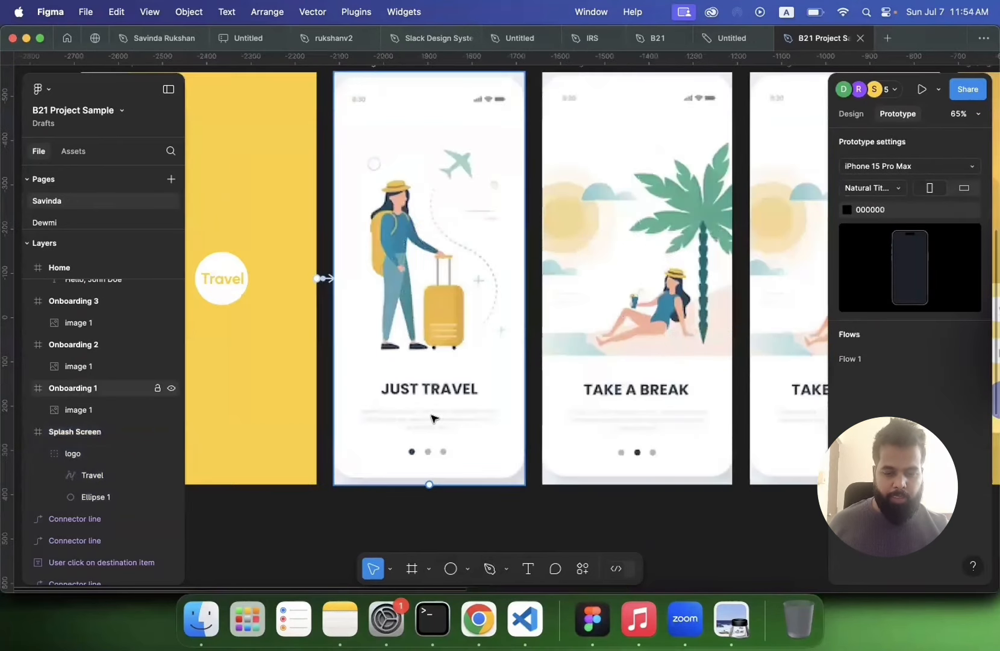
scroll(425, 438, "down", 3)
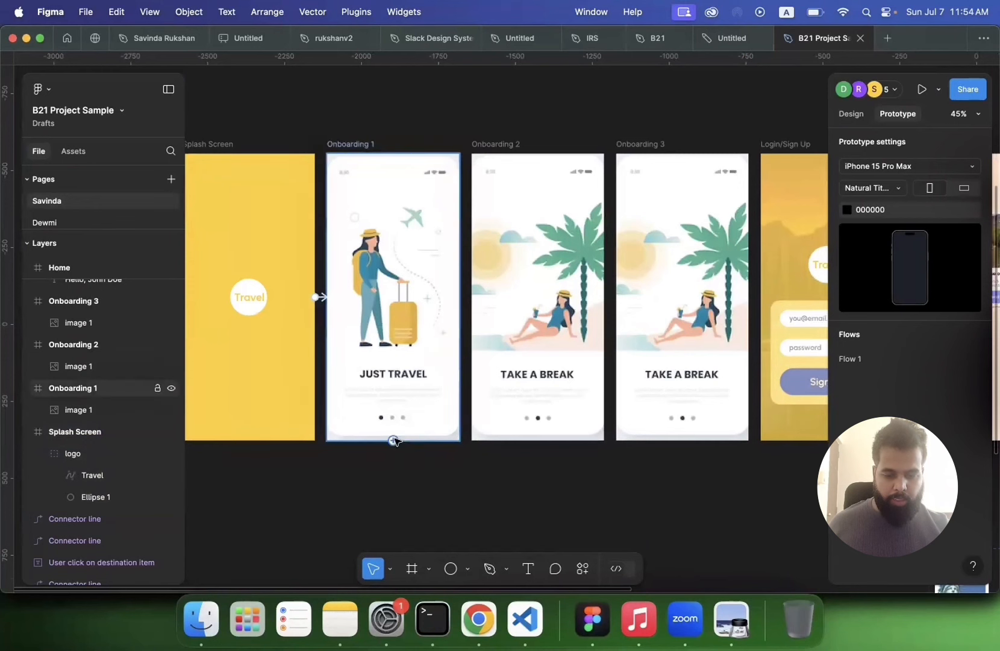
left_click_drag(394, 440, 519, 355)
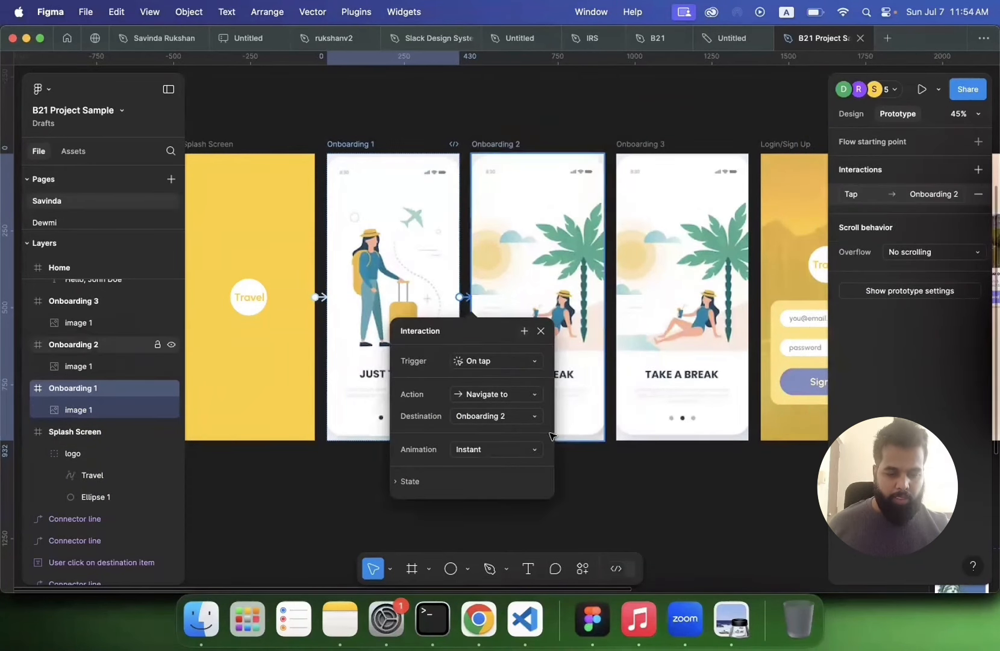
Step: Connect Onboarding 2 to Onboarding 3 with a tap-to-navigate interaction
left_click_drag(549, 445, 651, 331)
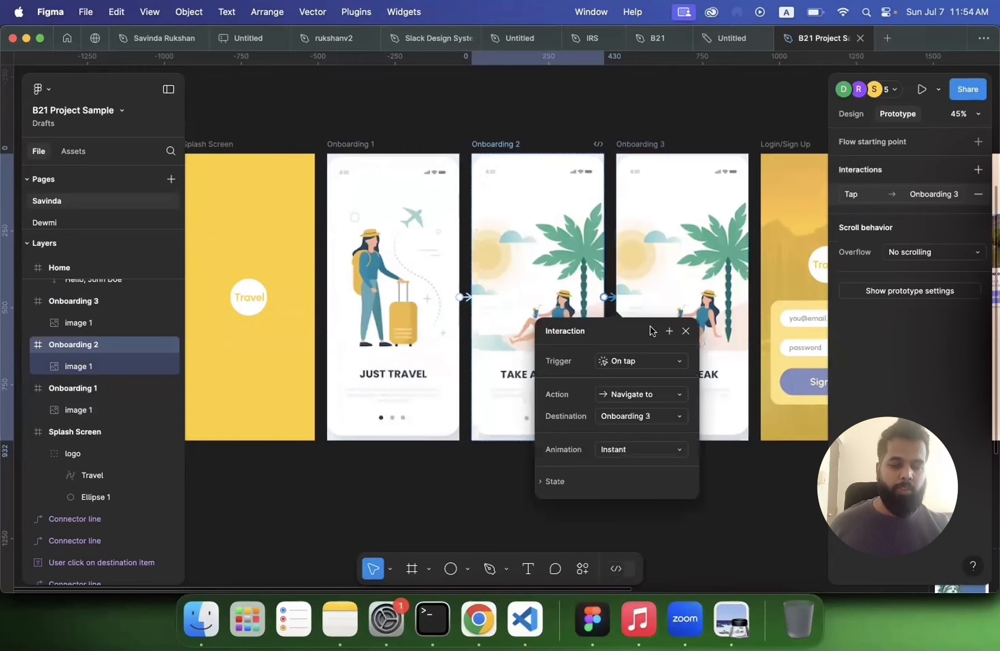
scroll(653, 331, "up", 5)
scroll(358, 290, "left", 4)
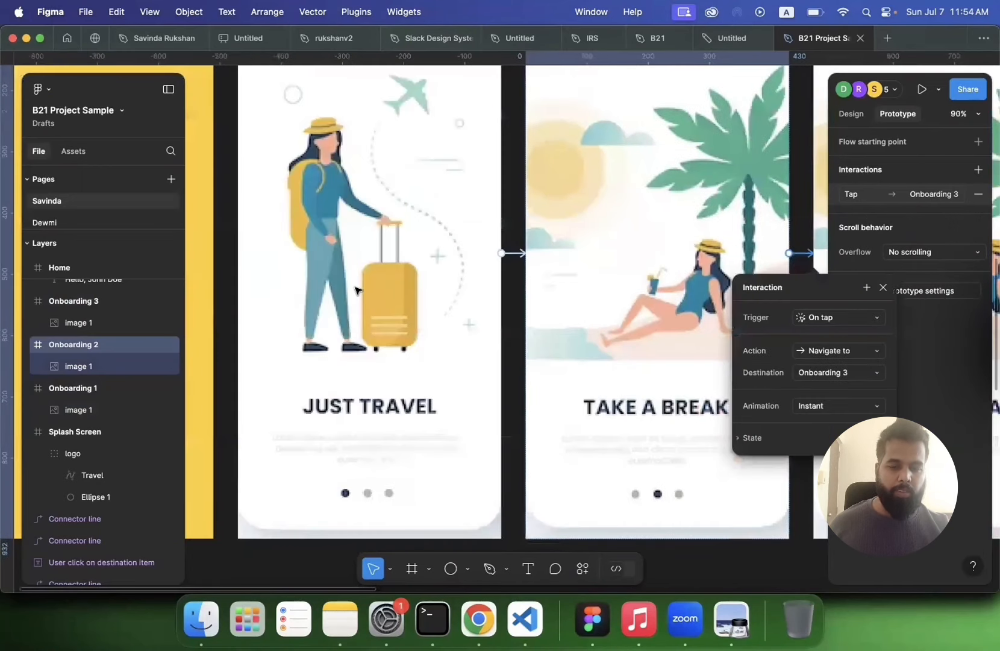
scroll(358, 290, "left", 5)
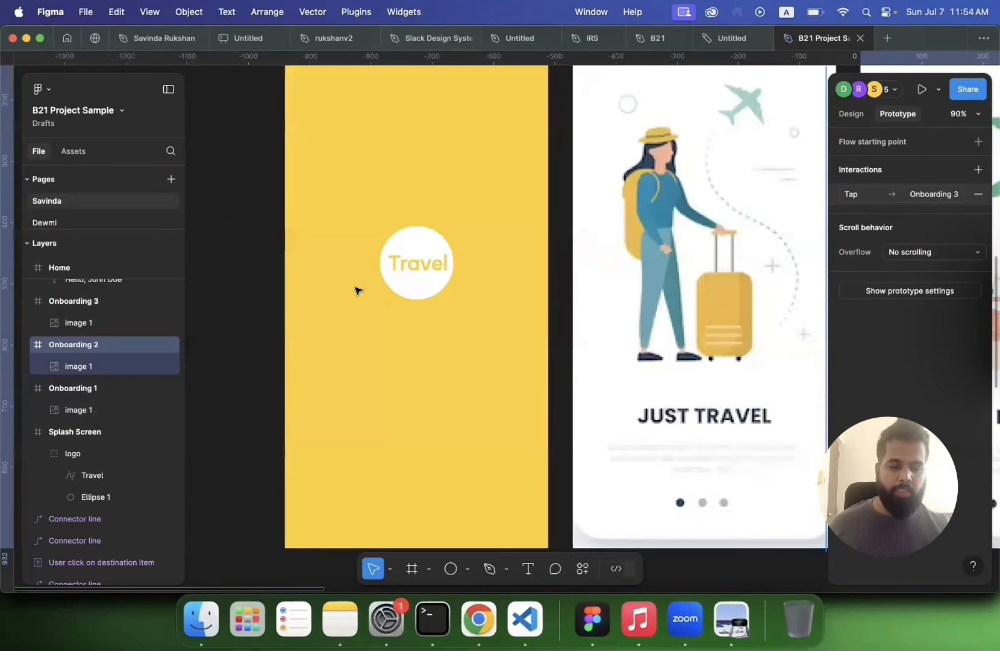
scroll(357, 290, "down", 5)
scroll(358, 291, "right", 2)
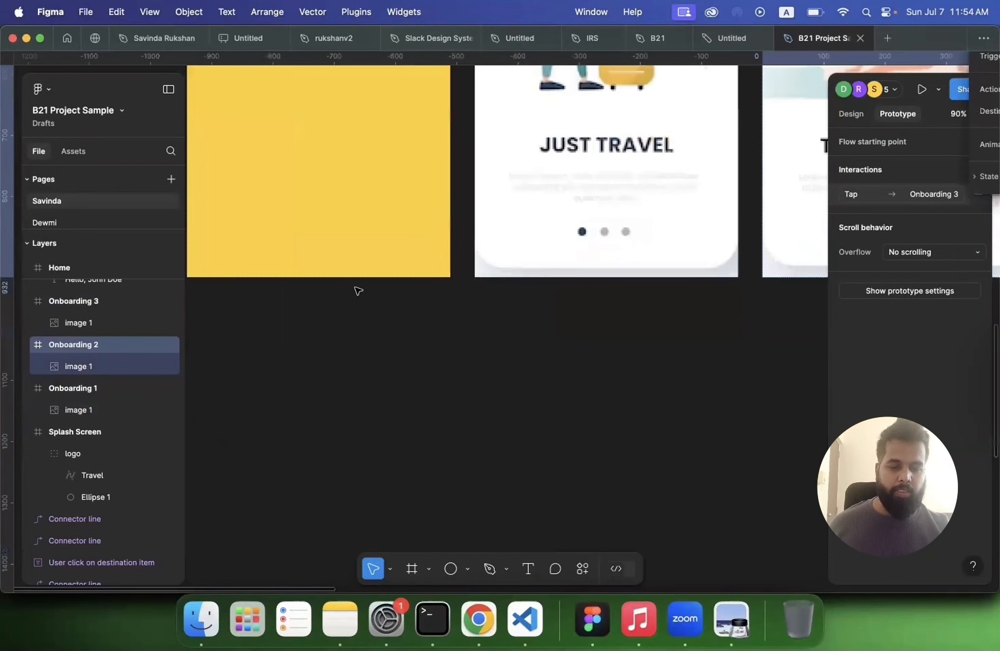
scroll(358, 290, "up", 8)
scroll(602, 274, "down", 5)
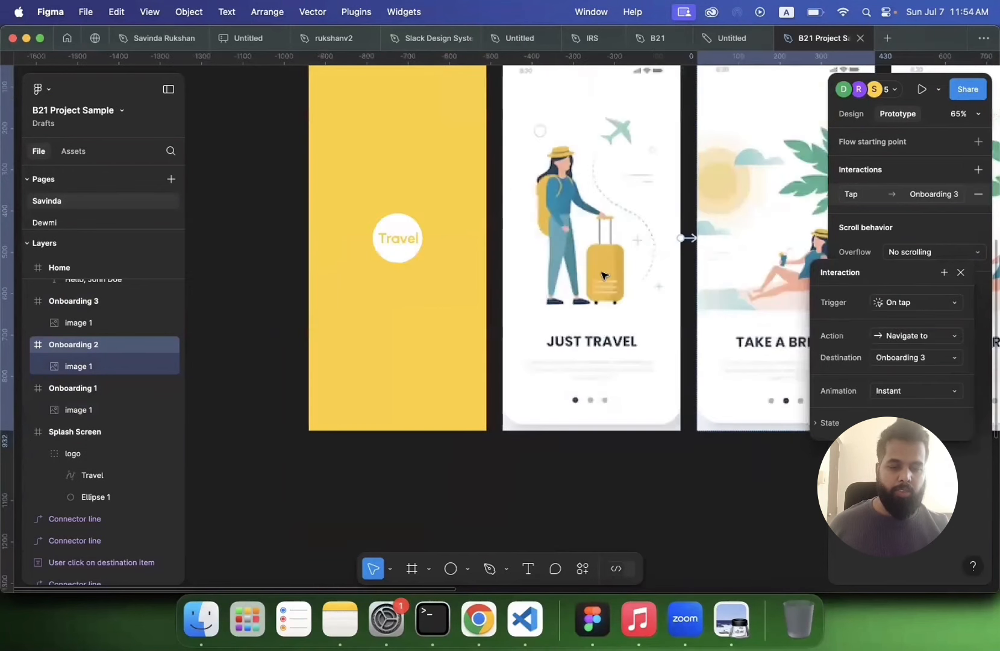
scroll(603, 274, "right", 2)
scroll(538, 338, "right", 5)
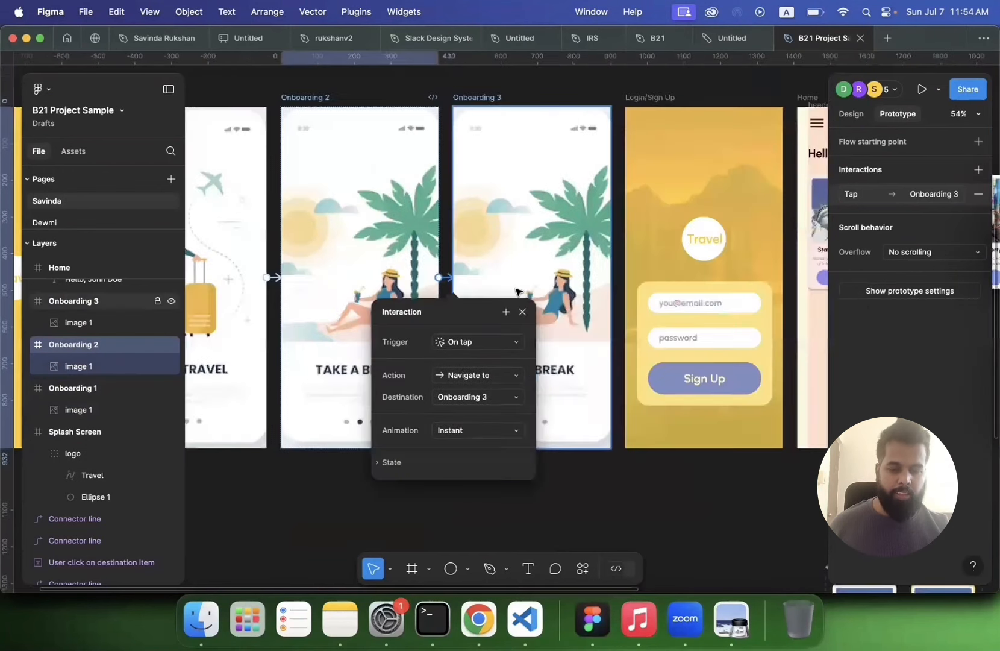
Step: Connect Onboarding 3 to the Login/Sign Up screen with a tap-to-navigate interaction
left_click(516, 292)
scroll(516, 291, "right", 2)
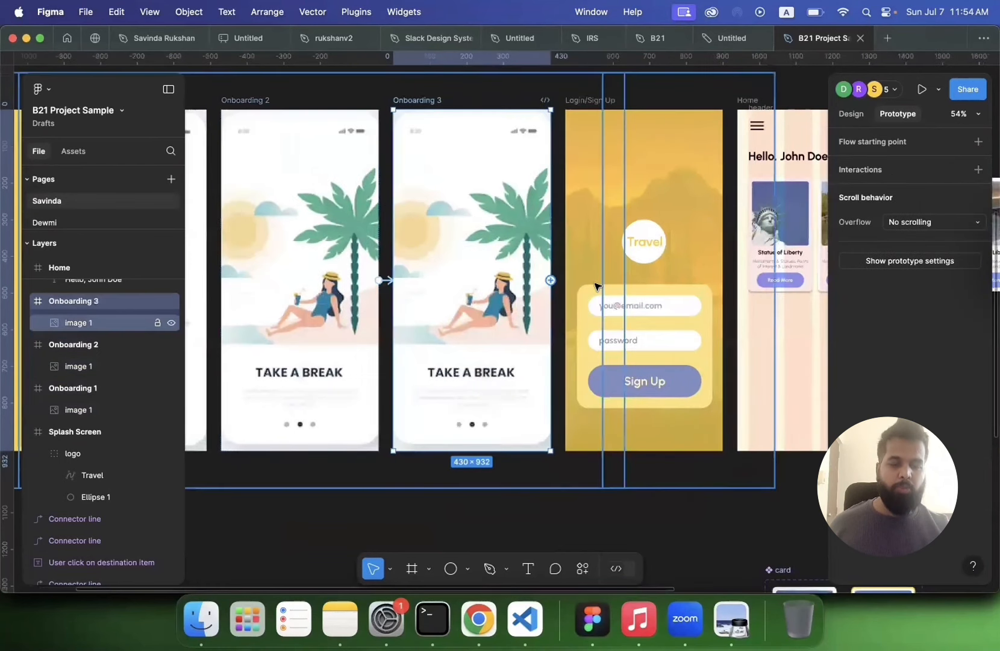
left_click_drag(666, 255, 598, 239)
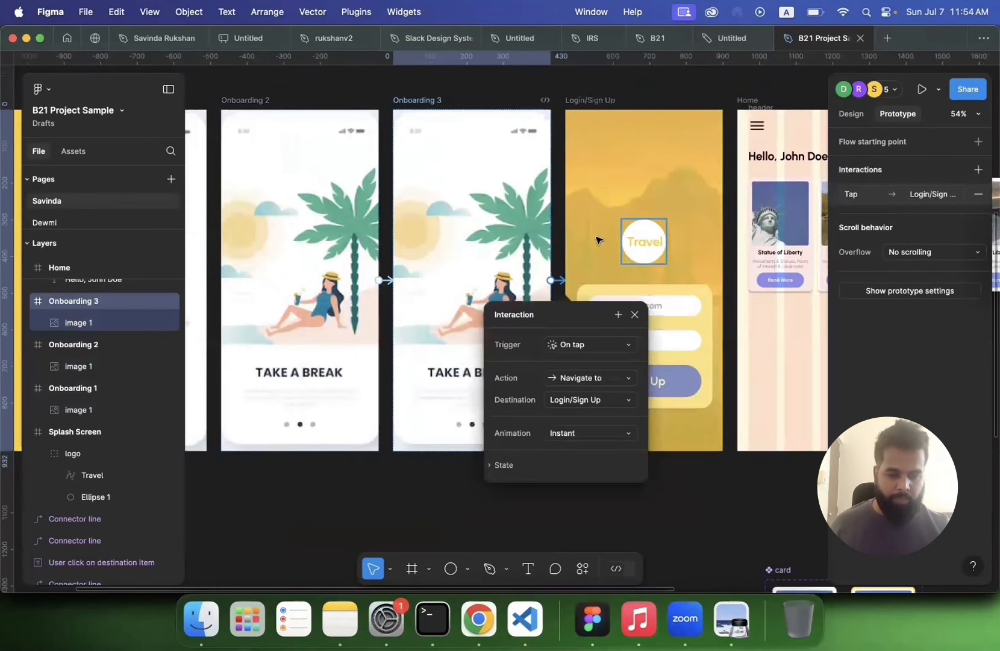
scroll(598, 240, "right", 1)
scroll(598, 240, "down", 1)
scroll(596, 239, "right", 1)
scroll(596, 240, "down", 1)
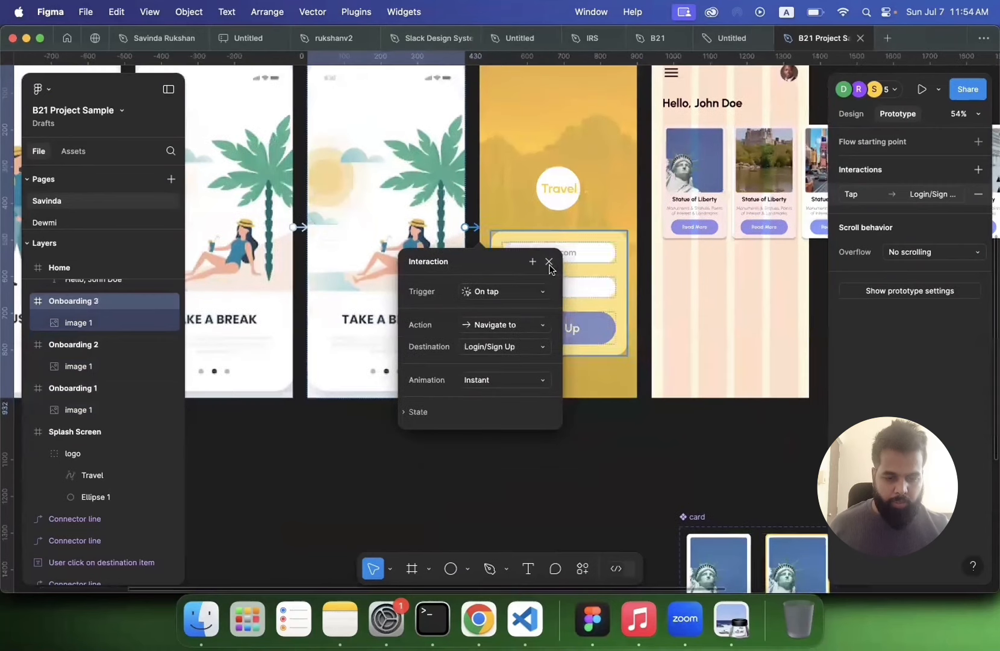
left_click(549, 261)
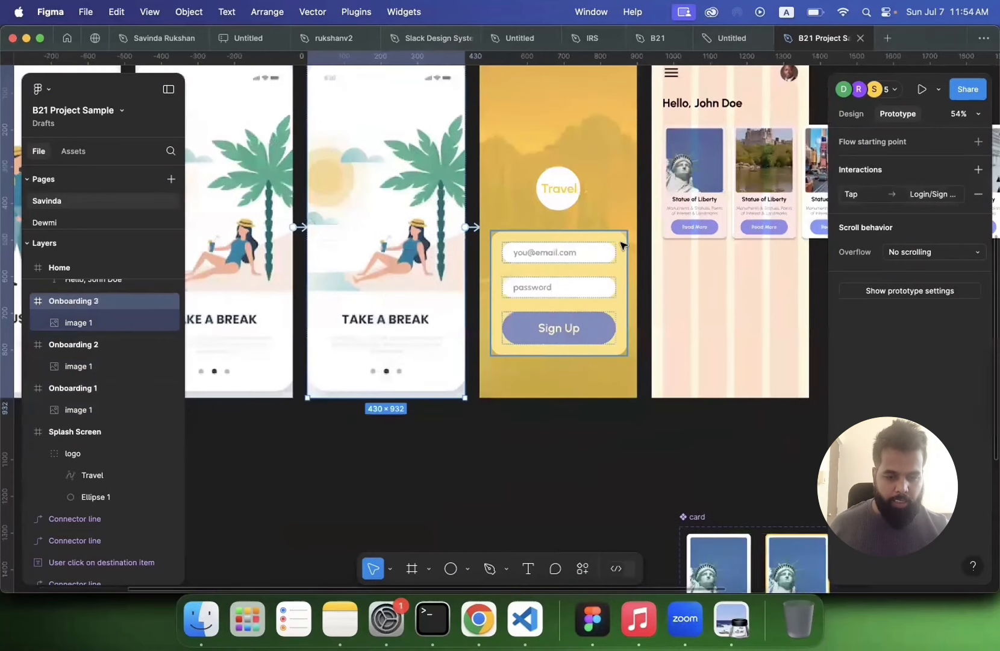
Step: Link the Sign Up button to the Home screen and set the transition animation to Smart animate
left_click(573, 327)
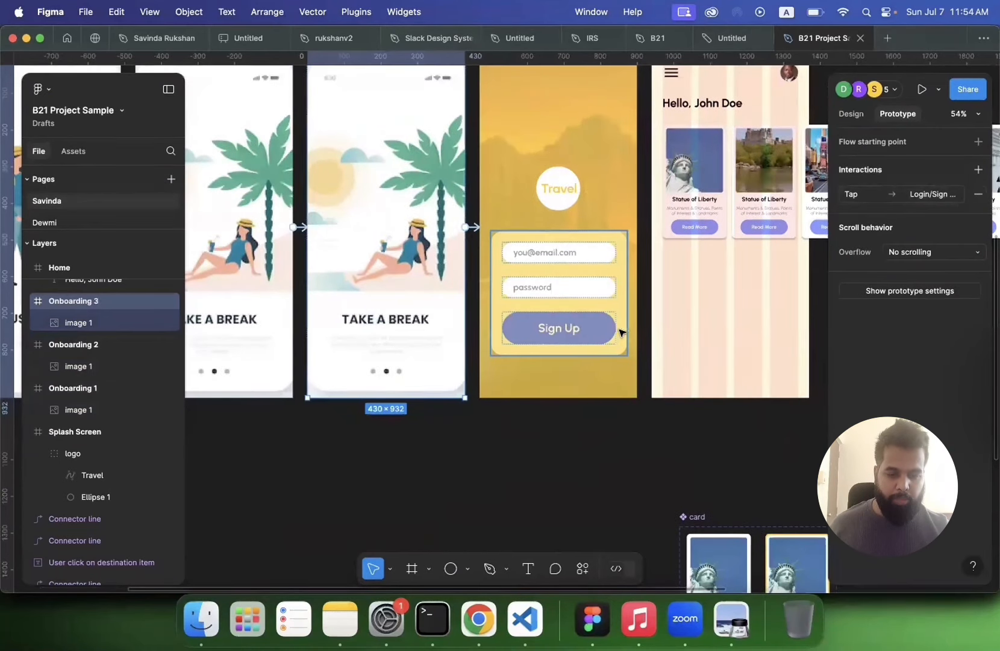
left_click_drag(616, 327, 693, 301)
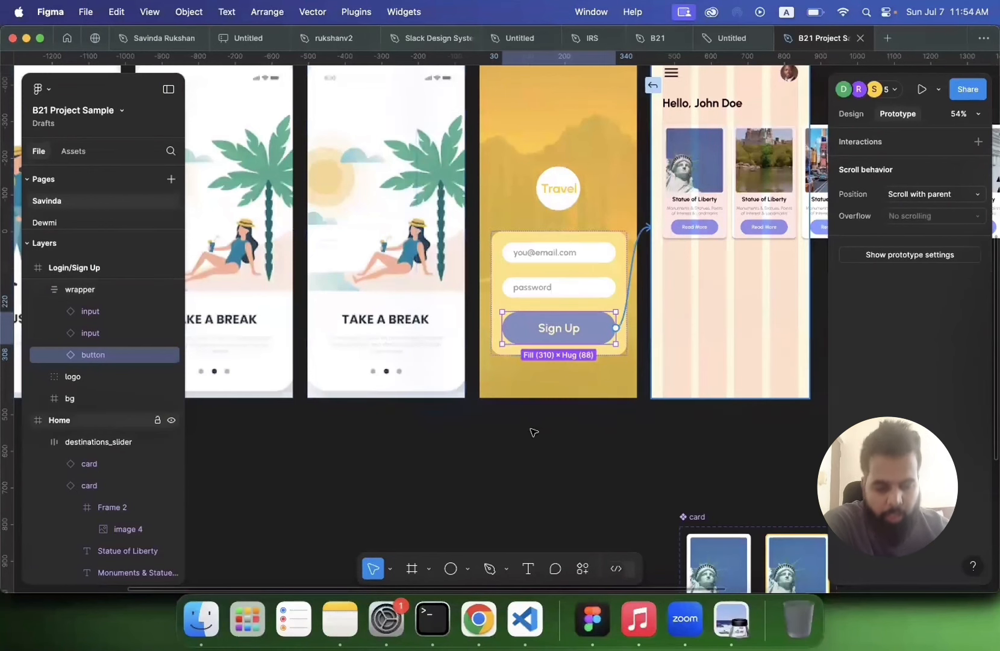
scroll(564, 326, "right", 2)
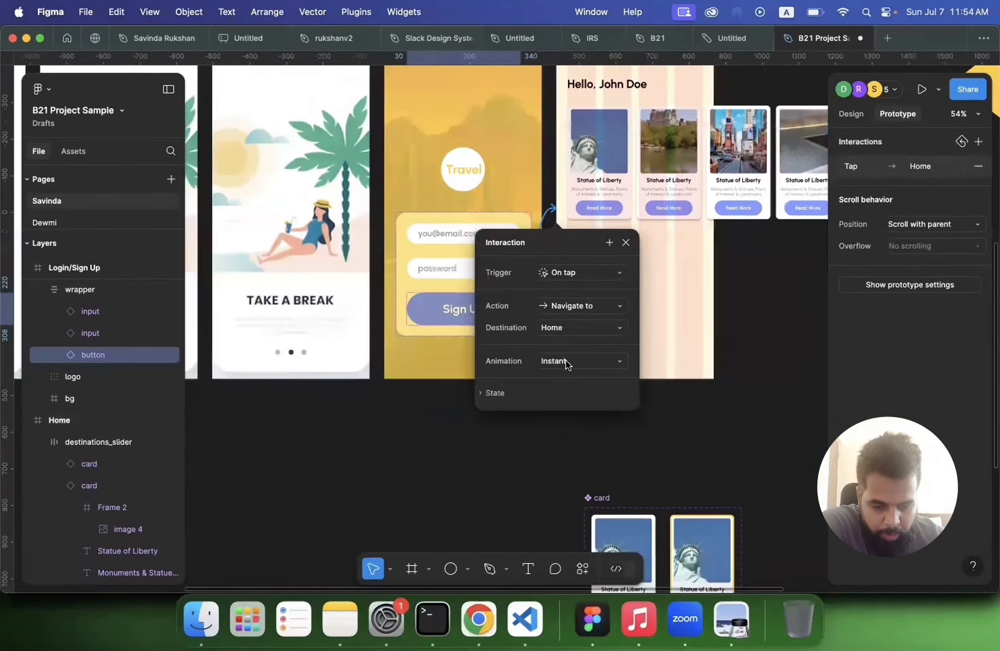
left_click(566, 363)
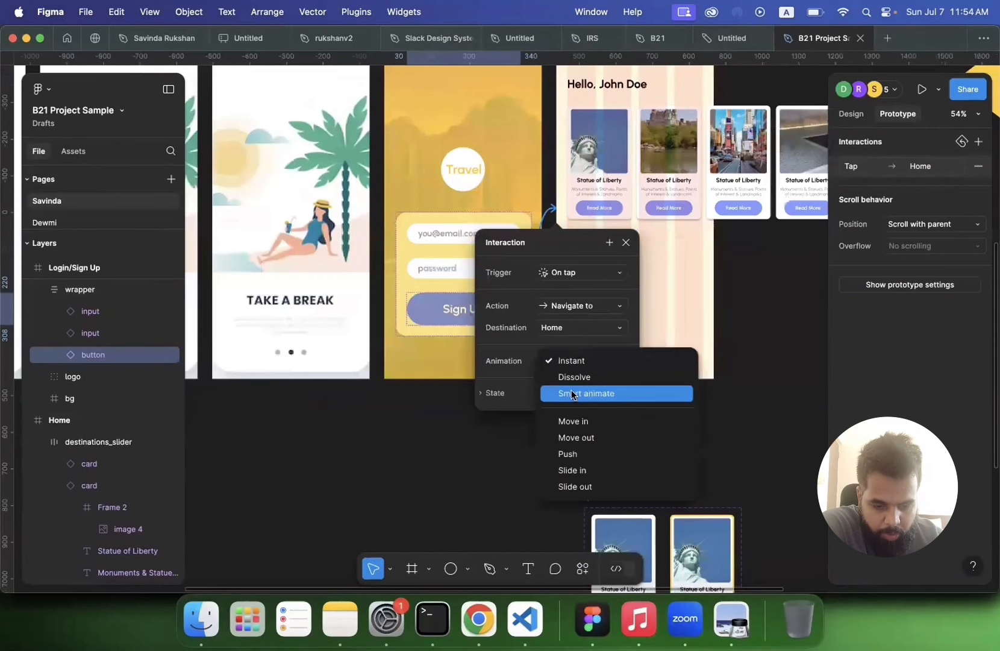
left_click(573, 395)
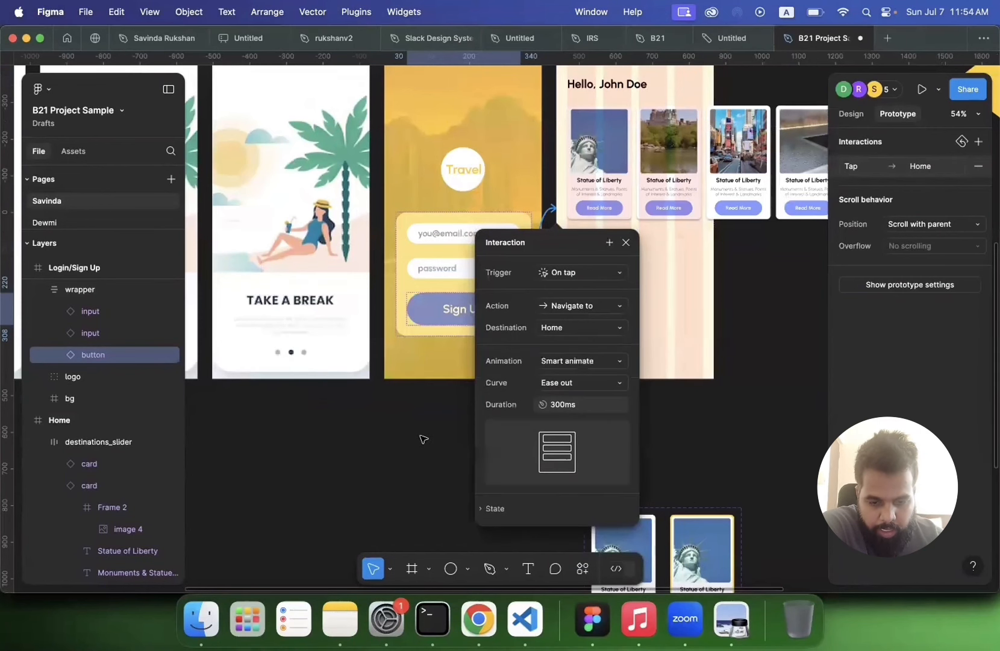
left_click(423, 439)
Step: Preview the prototype, tapping through the onboarding screens and Sign Up to reach Home
scroll(424, 439, "left", 5)
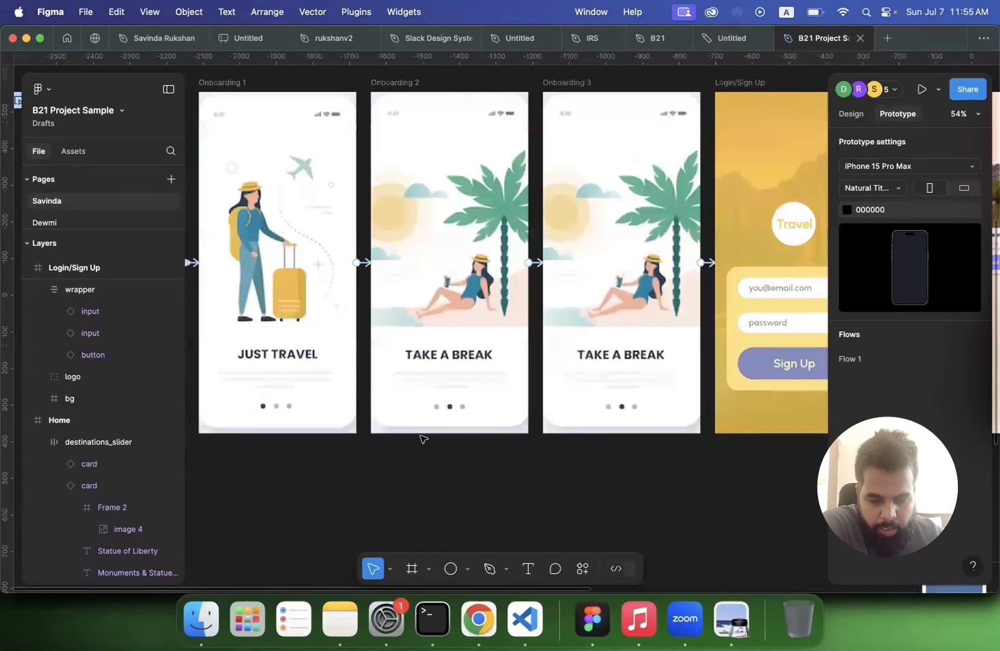
scroll(423, 438, "down", 5)
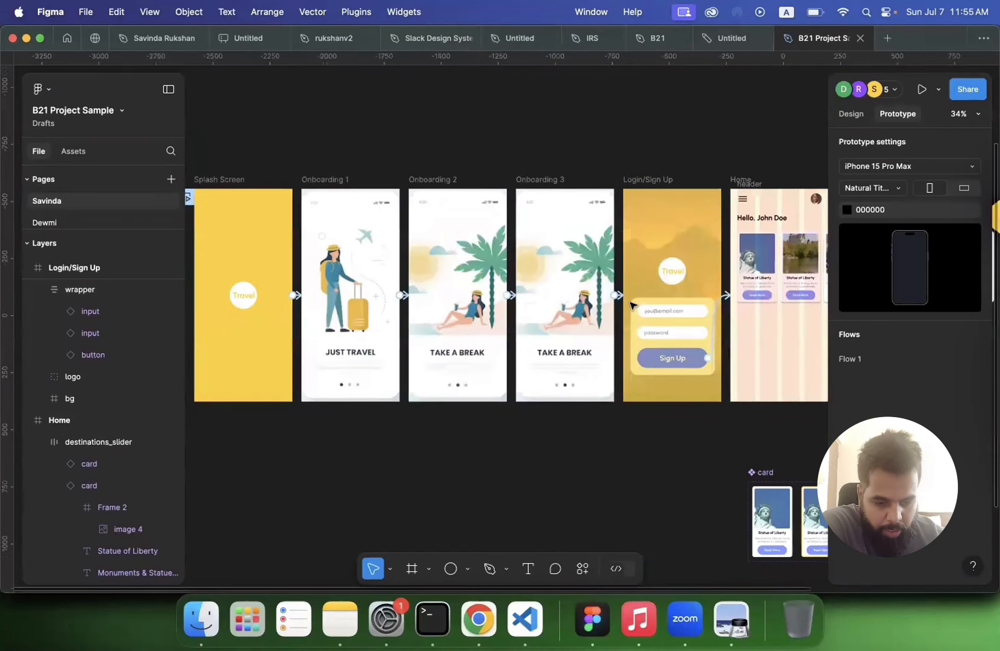
scroll(632, 306, "right", 2)
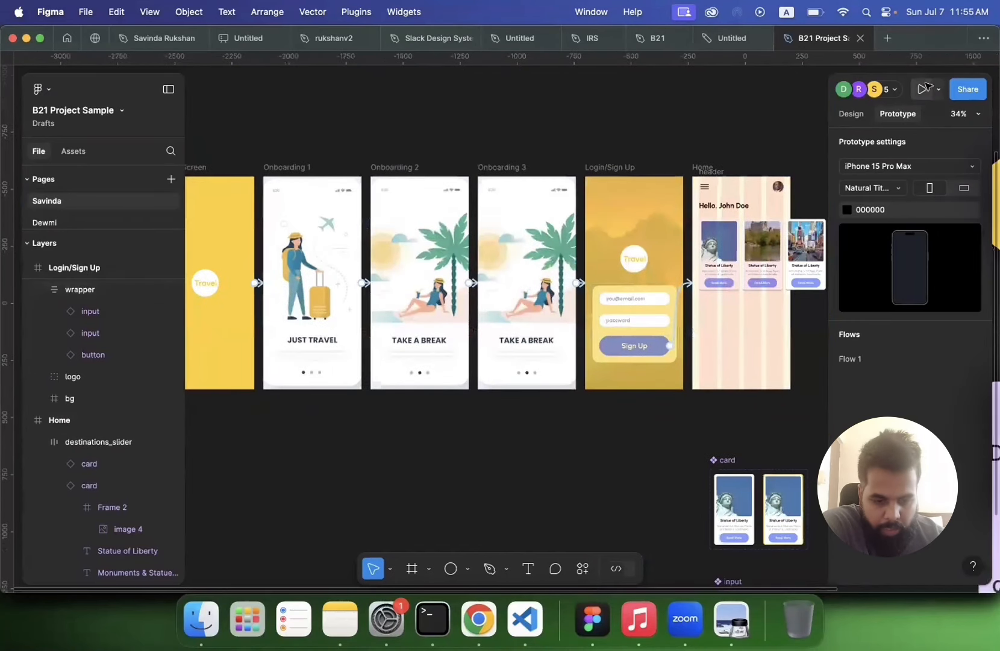
scroll(458, 211, "left", 10)
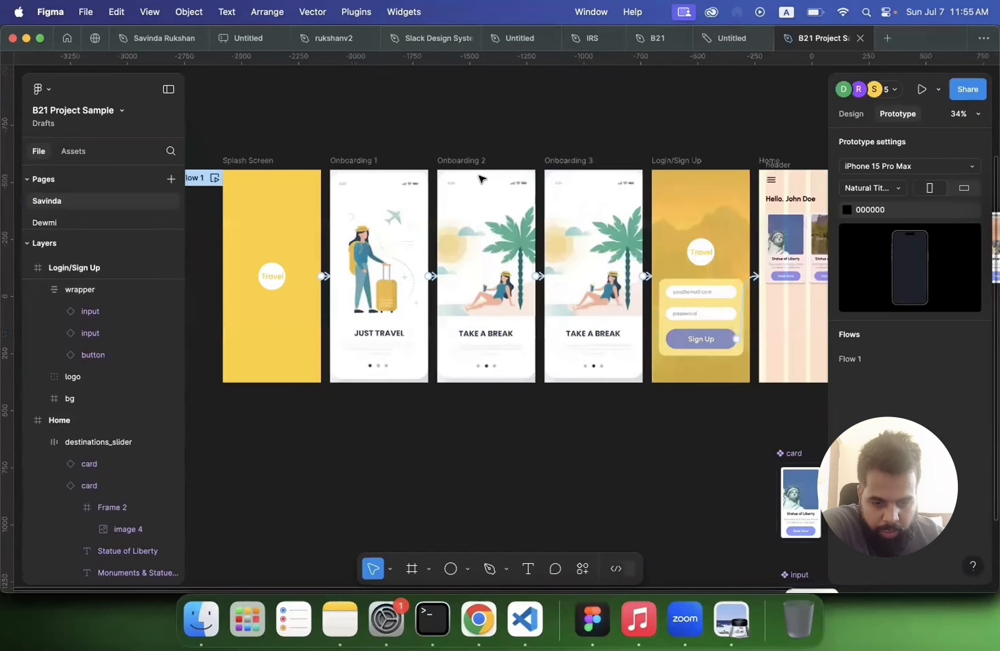
key("shift+space")
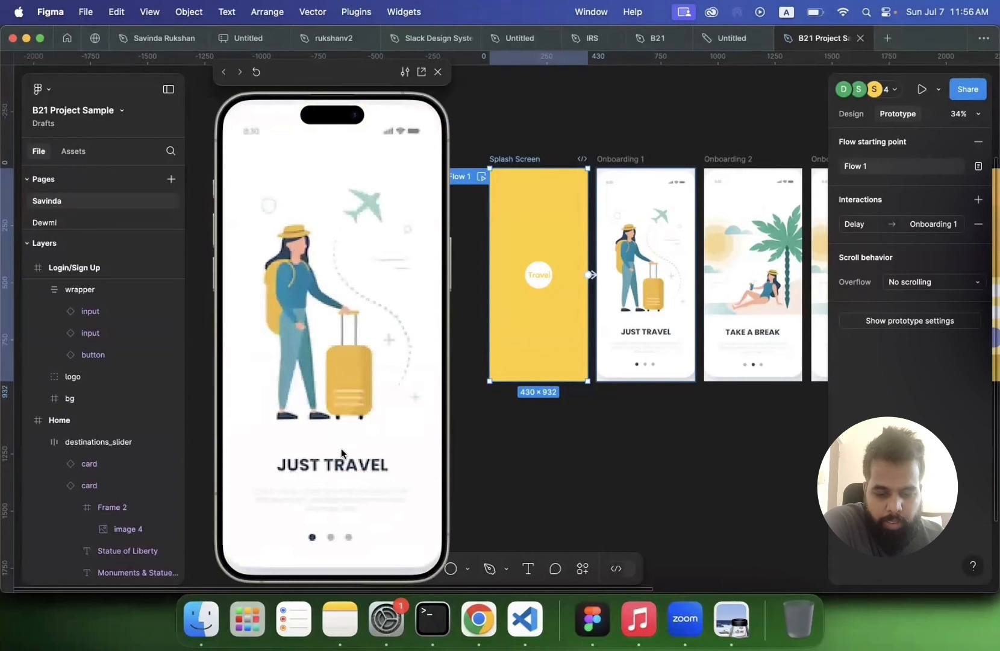
left_click(339, 465)
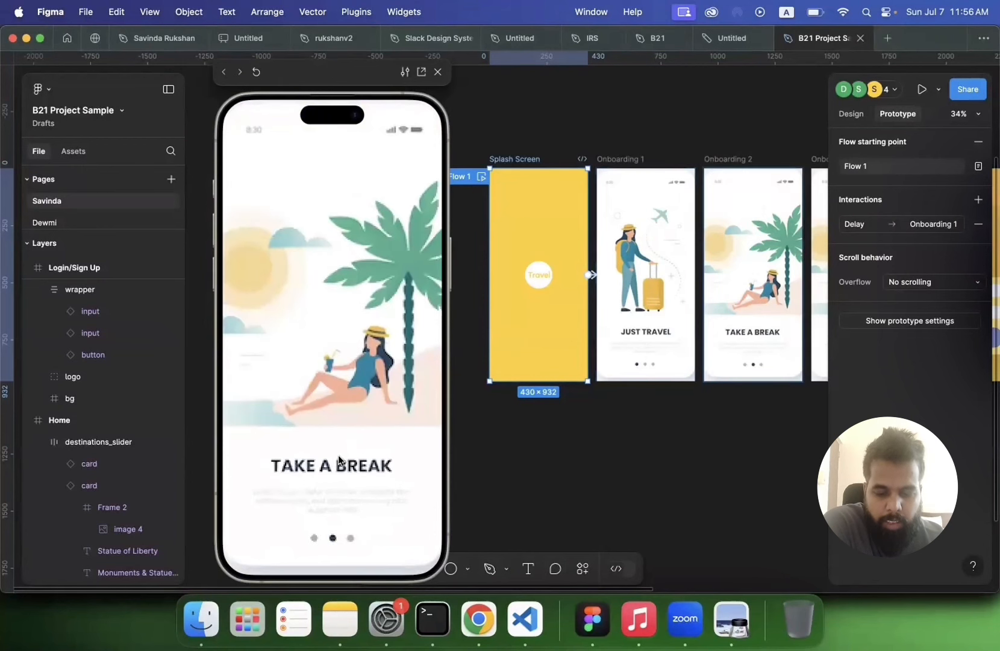
left_click(338, 408)
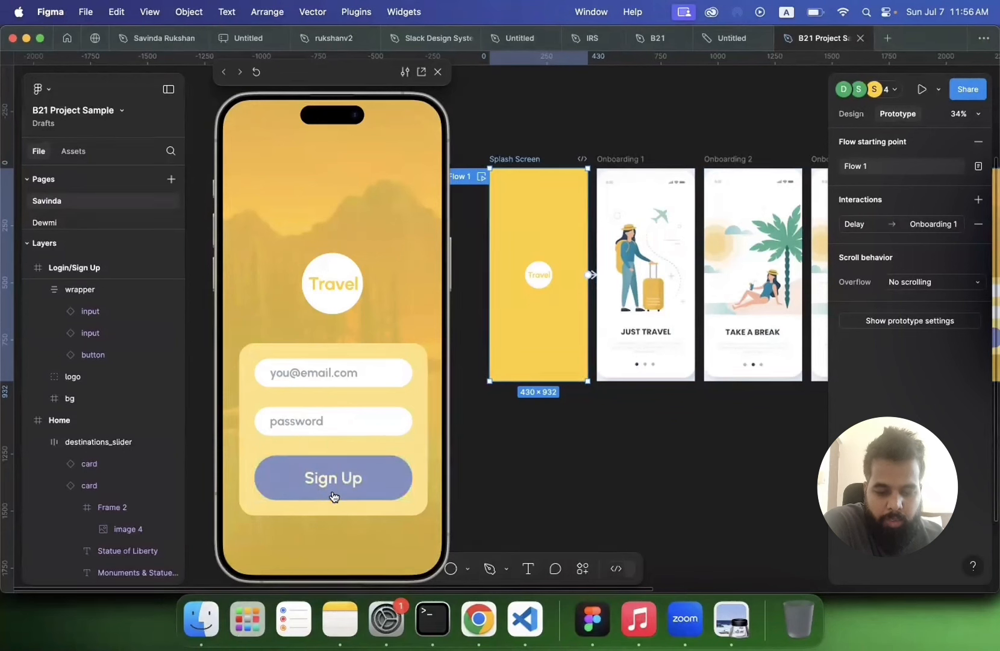
left_click(348, 271)
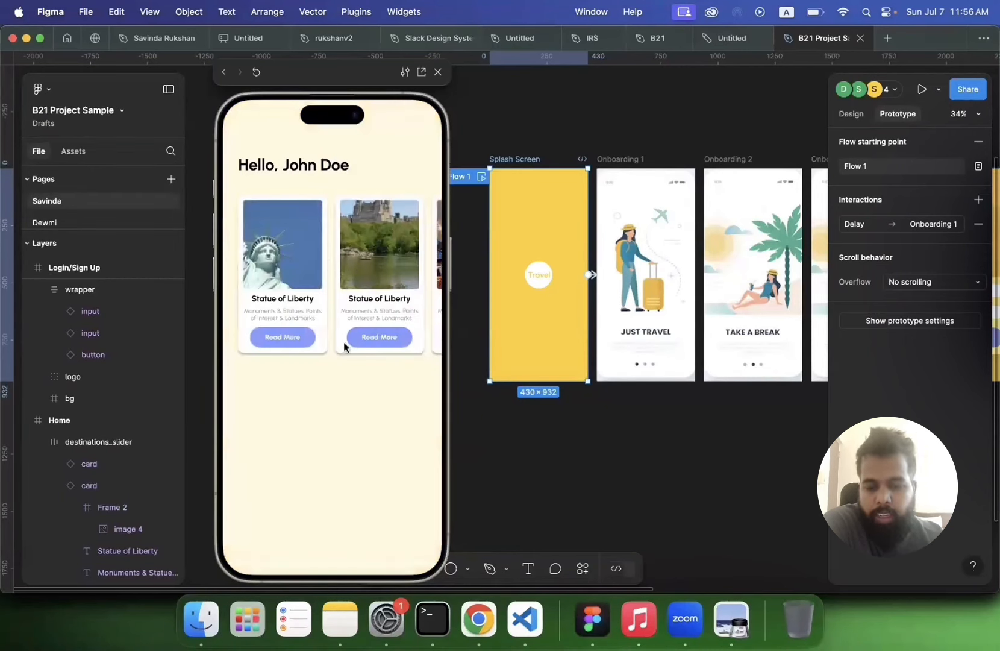
left_click(438, 72)
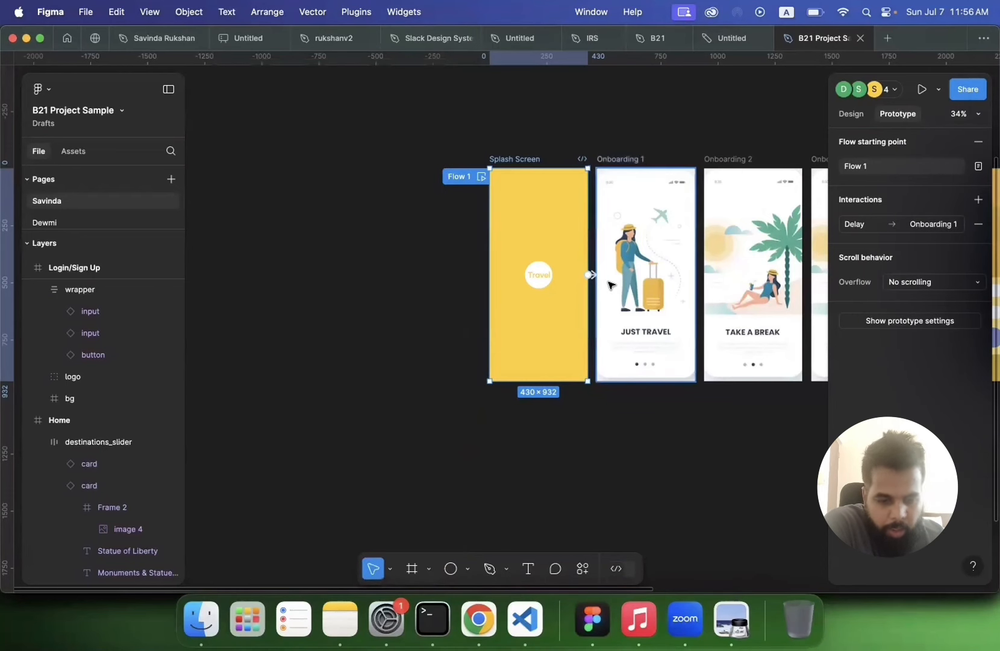
Step: Select the destinations_slider frame on the Home screen and inspect its auto layout settings
scroll(609, 284, "right", 10)
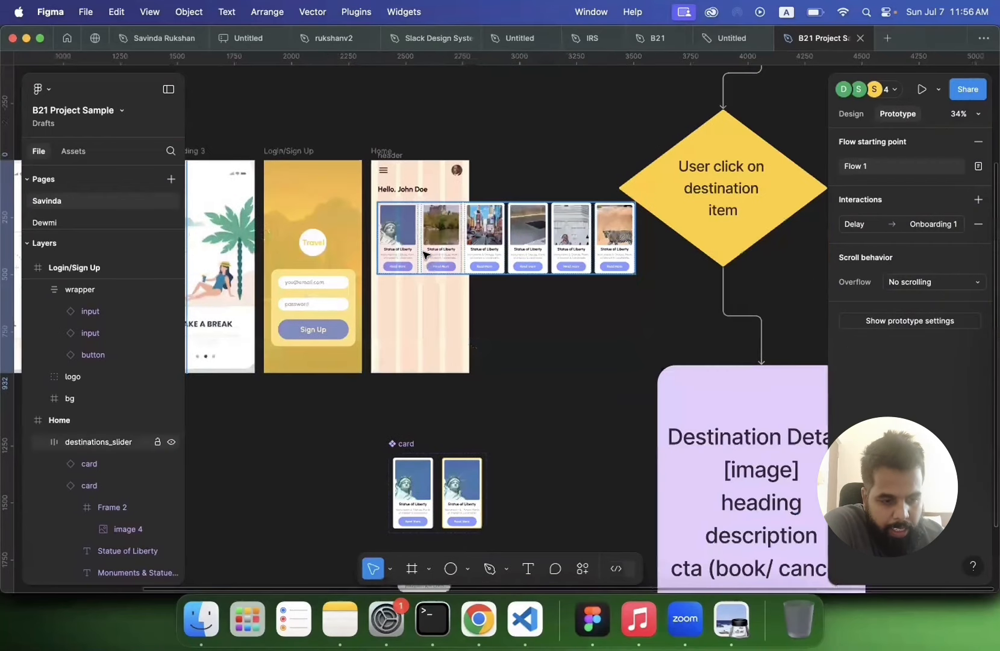
left_click(426, 255)
scroll(426, 255, "up", 3, "ctrl")
scroll(426, 255, "right", 1)
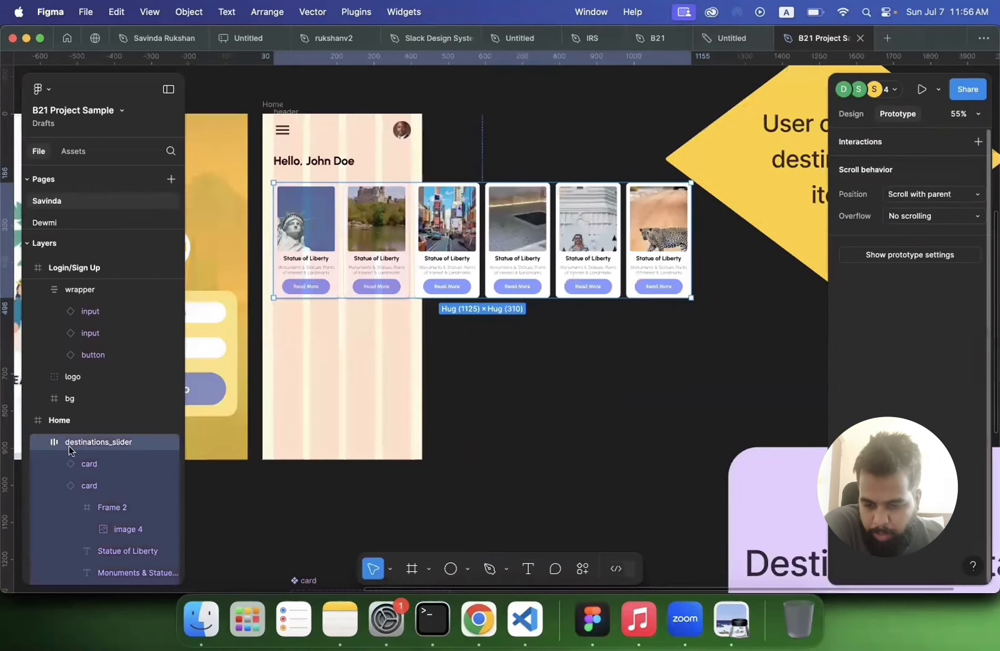
left_click(851, 114)
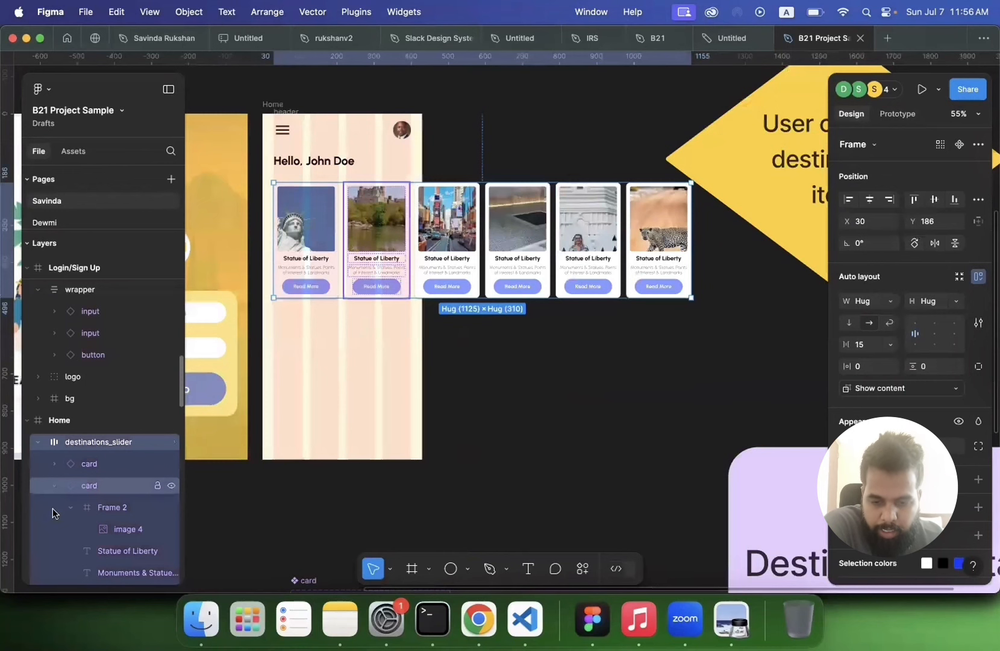
left_click(55, 486)
scroll(54, 508, "down", 1)
scroll(331, 358, "up", 1)
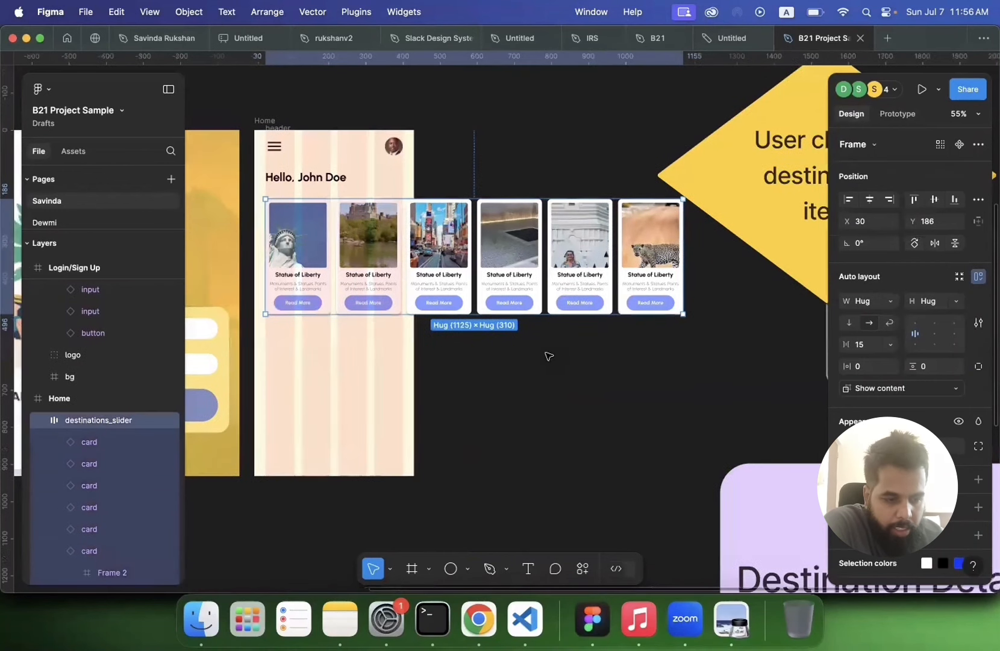
Step: Set the destinations_slider's prototype scroll overflow to Horizontal
scroll(569, 353, "up", 3)
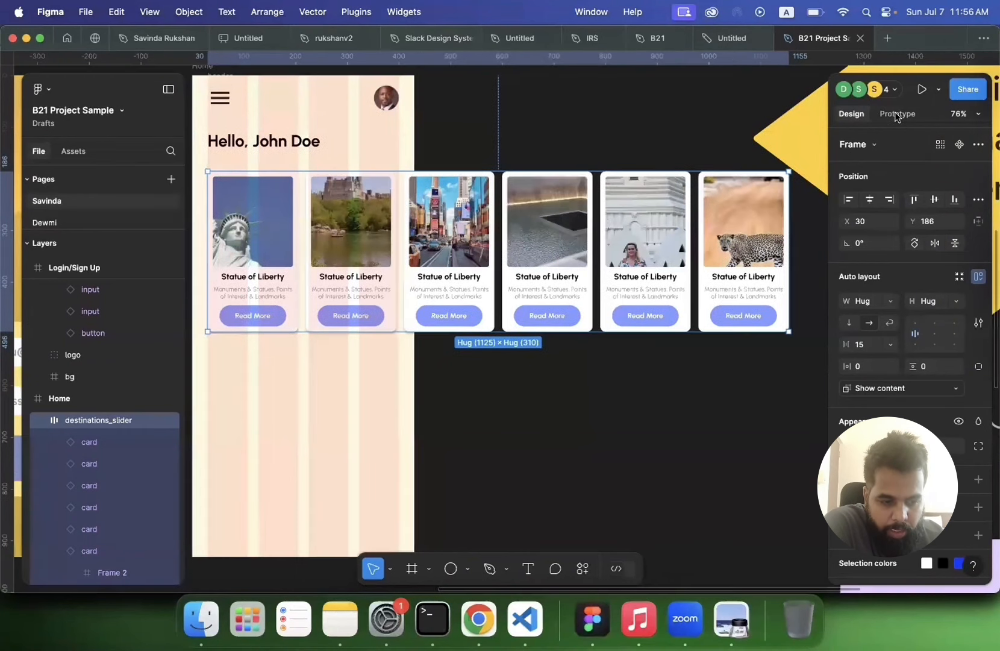
left_click(897, 115)
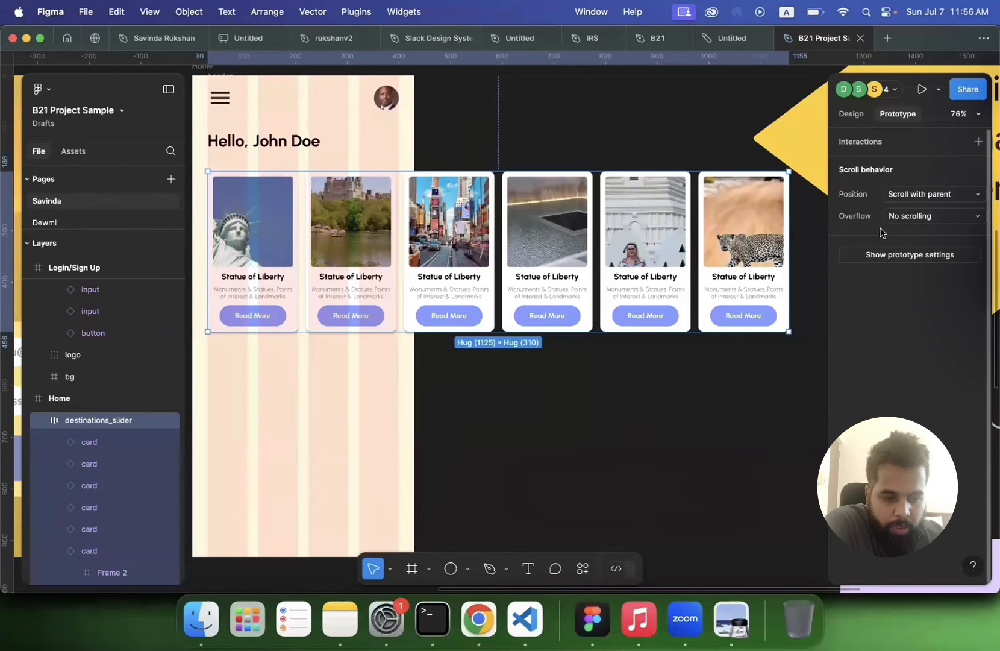
left_click(913, 218)
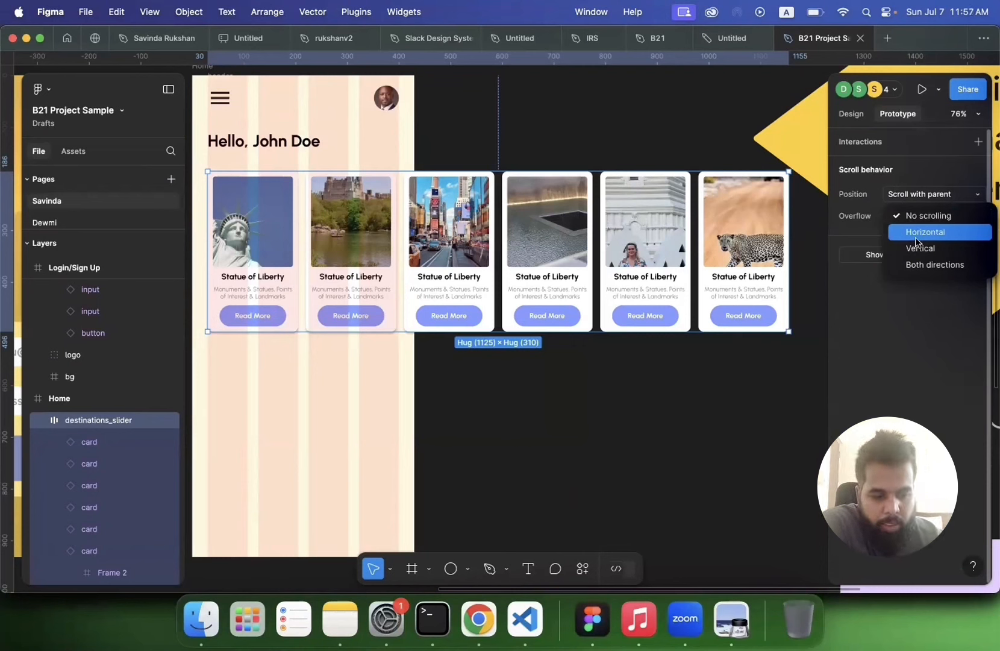
left_click(915, 237)
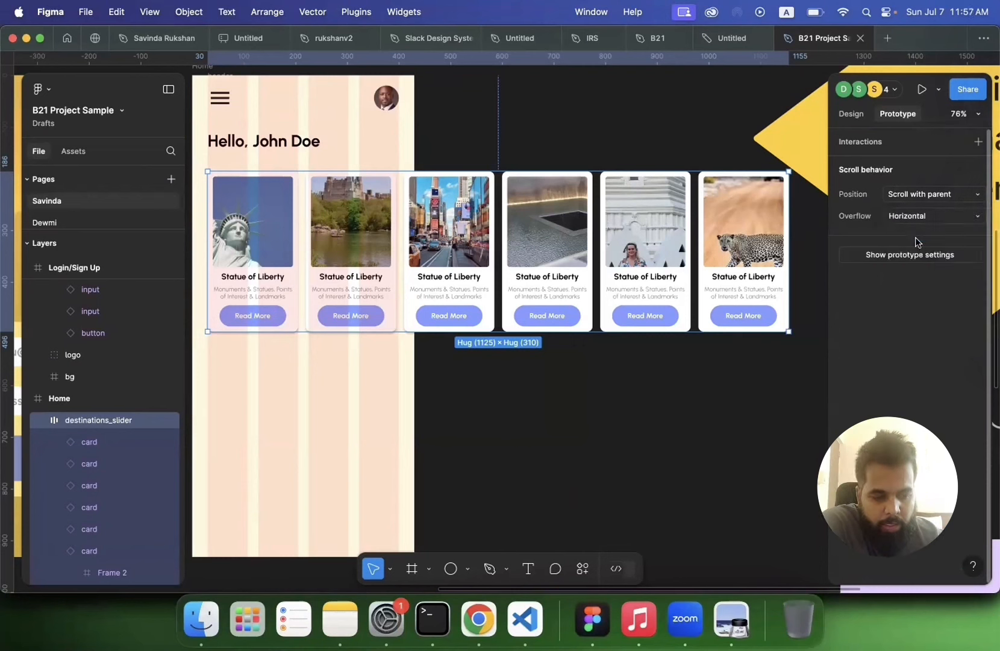
left_click(616, 393)
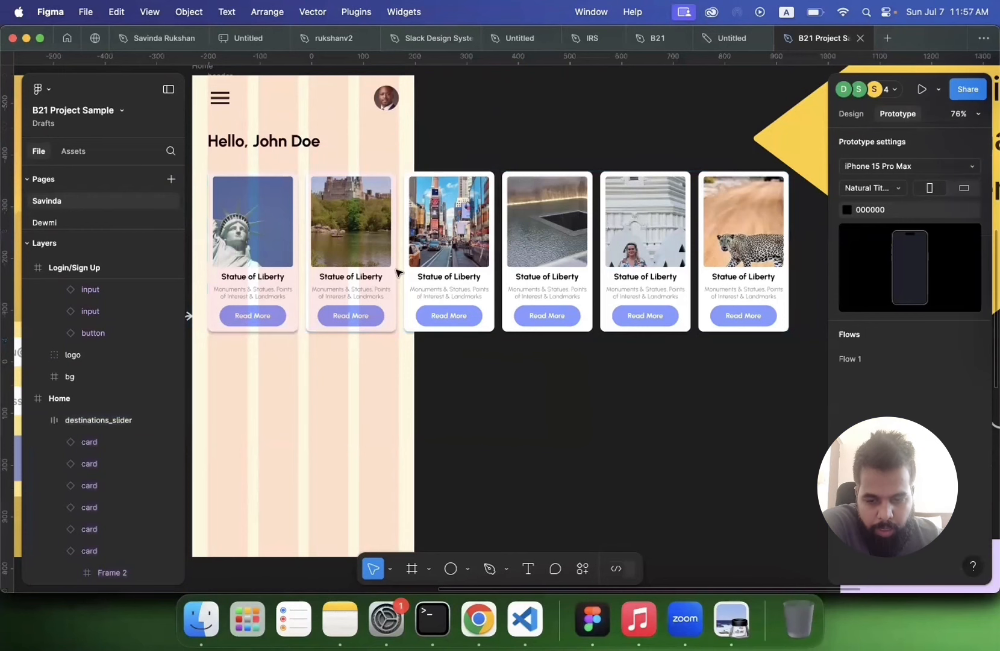
Step: Preview the prototype from the Splash Screen, tapping through to Home and trying to swipe the destination cards
scroll(398, 274, "left", 15)
scroll(370, 274, "down", 3)
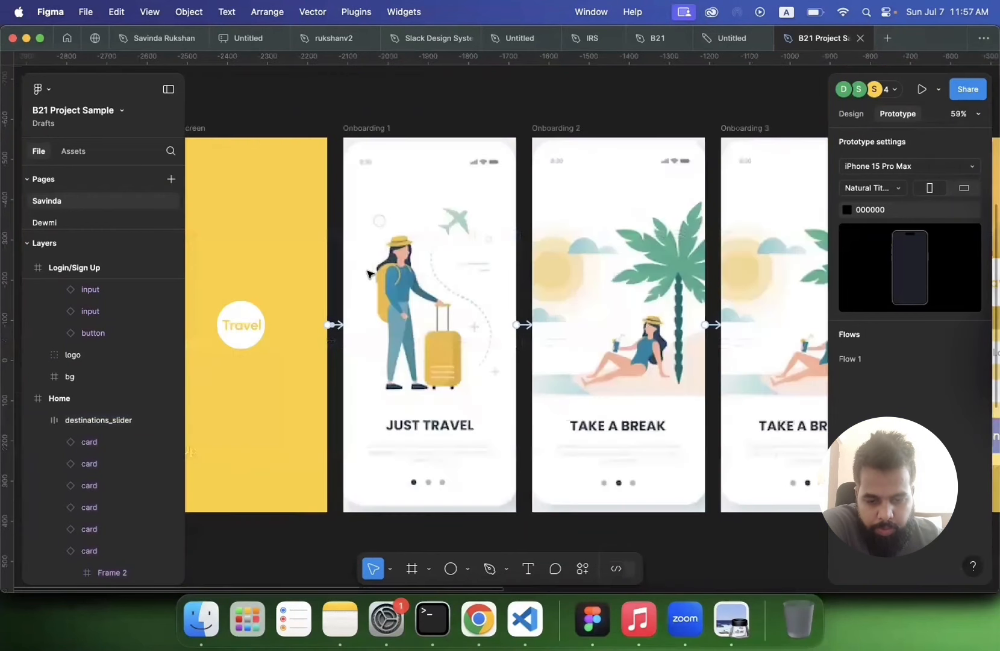
scroll(370, 274, "left", 8)
left_click(379, 282)
key("shift+space")
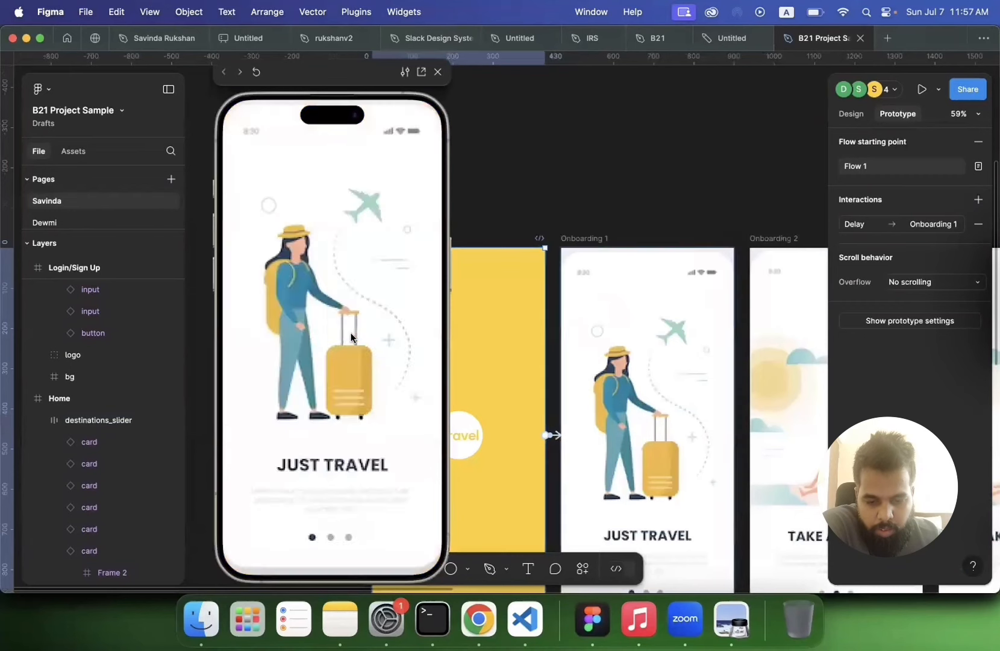
left_click(322, 468)
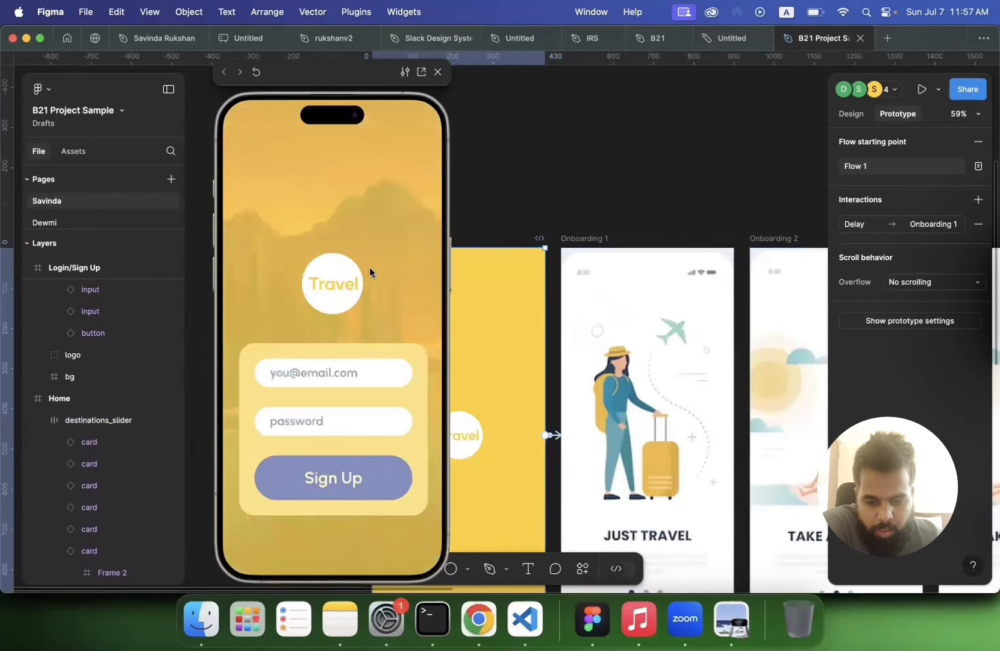
left_click_drag(383, 256, 382, 256)
left_click_drag(227, 250, 389, 237)
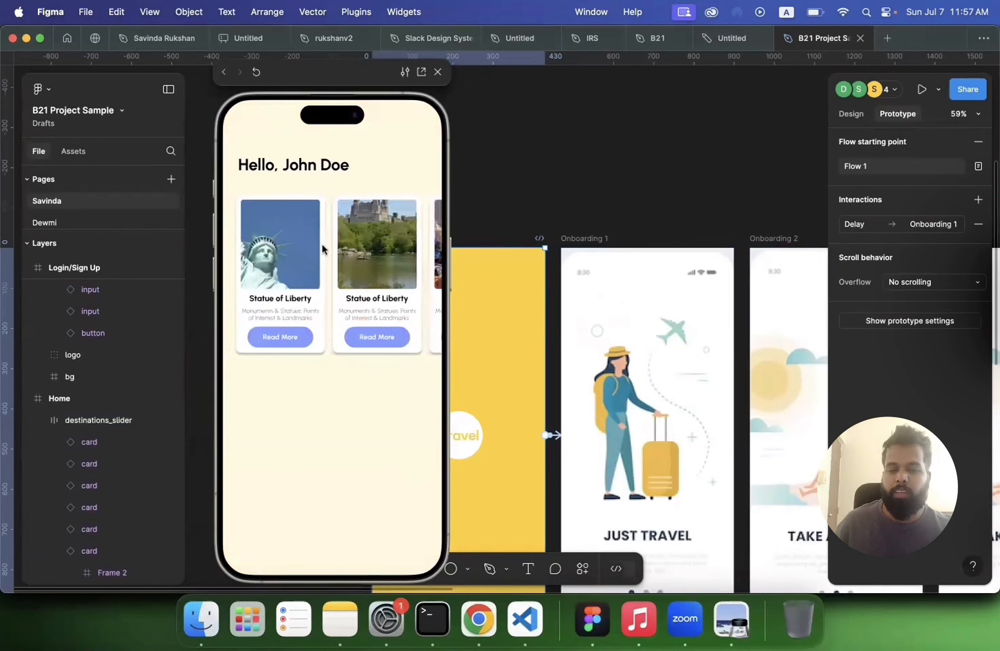
left_click_drag(385, 249, 402, 156)
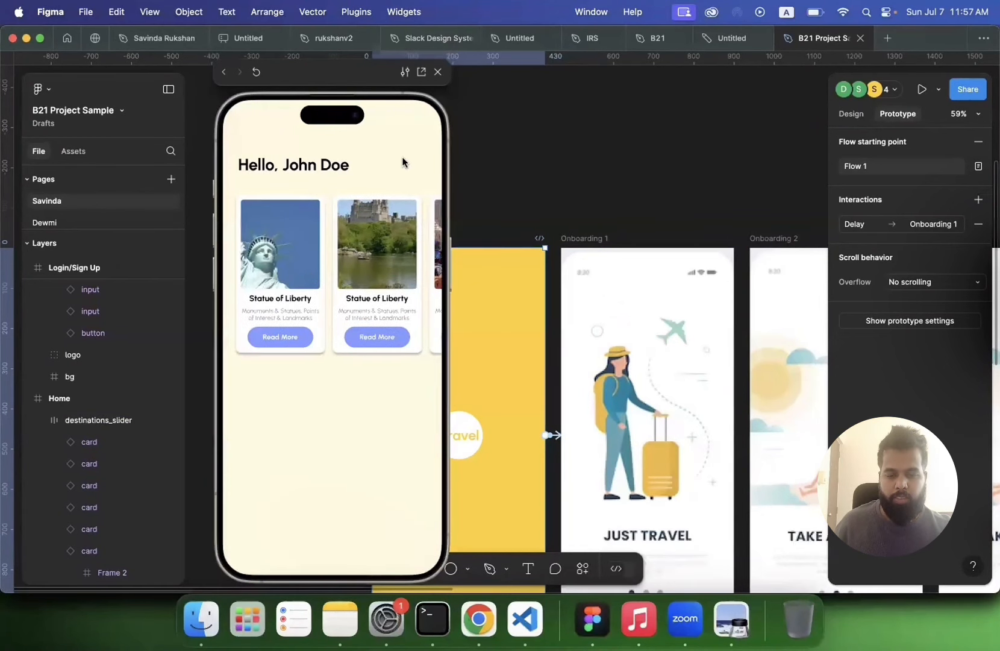
left_click(438, 74)
Step: Resize the destinations_slider to 400 wide so its right edge meets the Home frame's edge
scroll(607, 274, "right", 5)
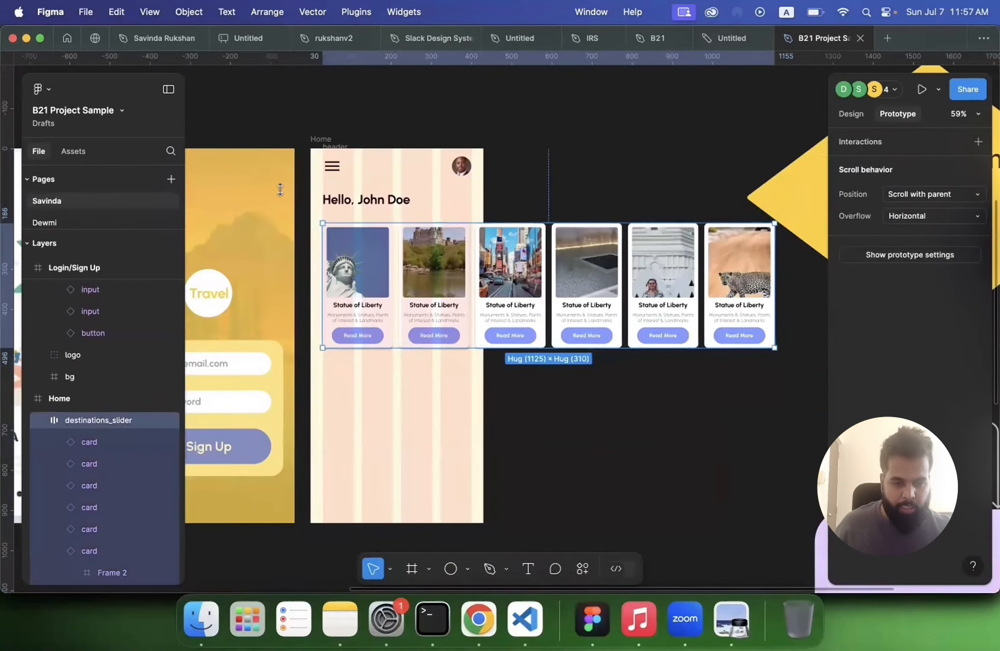
scroll(725, 196, "up", 5)
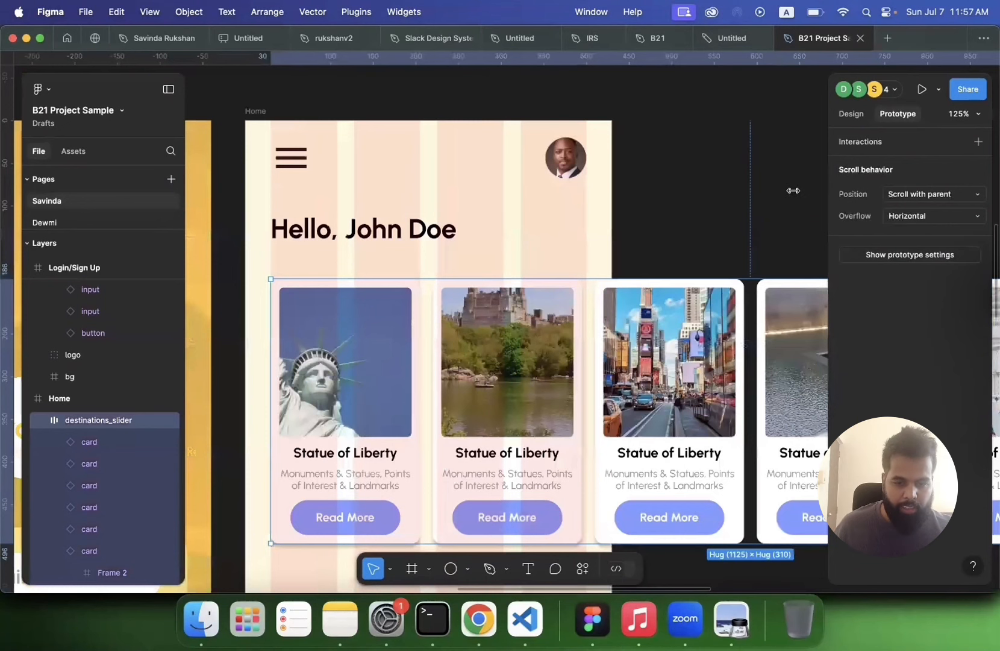
scroll(792, 191, "down", 4)
left_click_drag(789, 190, 431, 222)
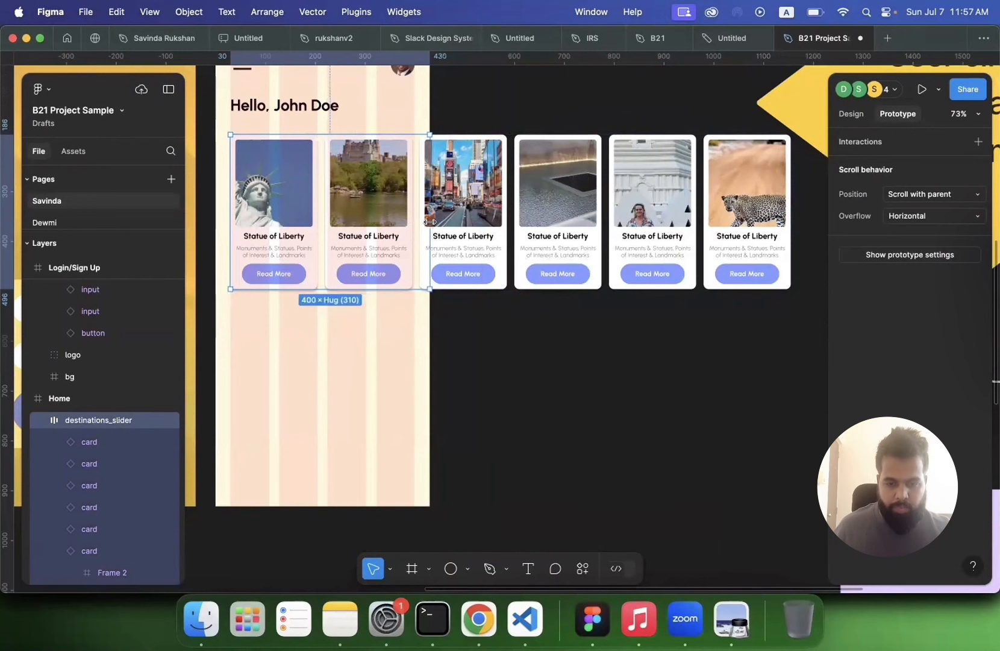
scroll(430, 224, "up", 5)
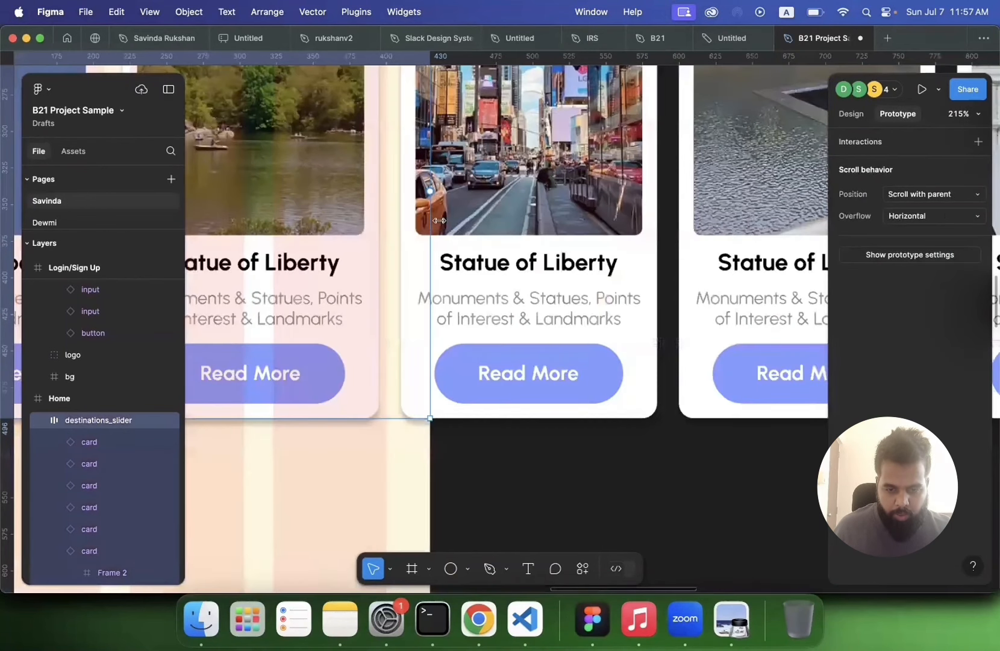
scroll(438, 220, "up", 8)
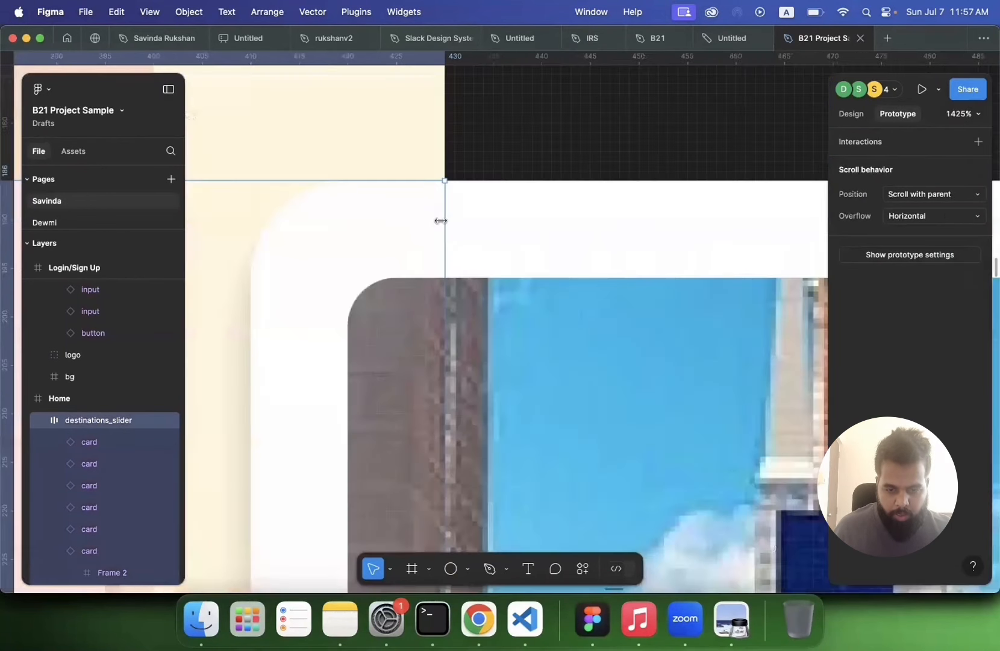
left_click(522, 141)
Step: Preview the prototype again, tapping through to Home and scrolling the destination cards horizontally
scroll(522, 141, "down", 10)
scroll(522, 141, "left", 3)
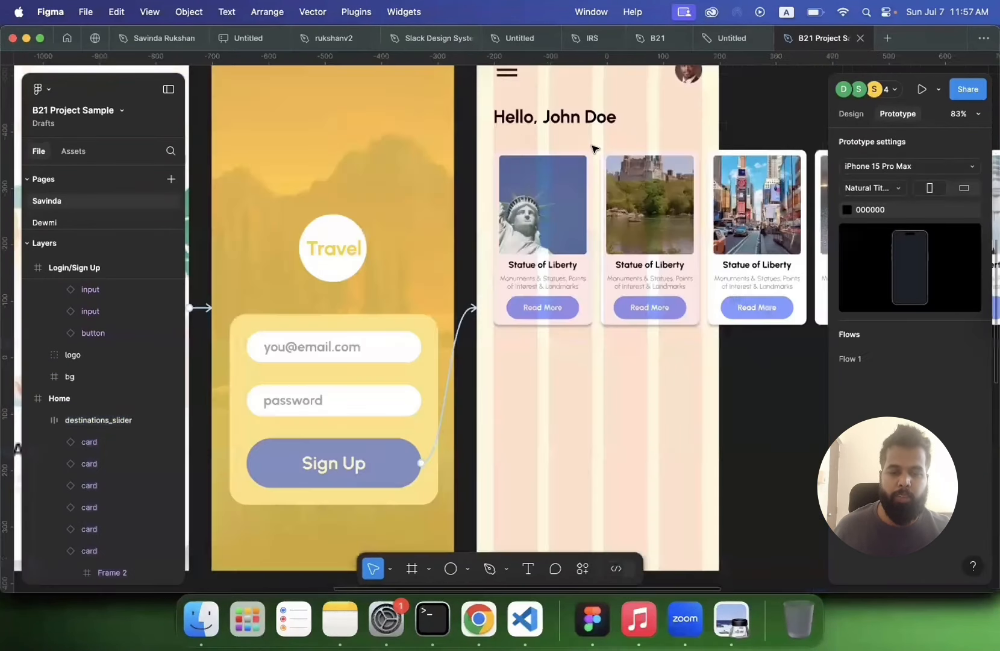
scroll(596, 143, "down", 3)
scroll(595, 143, "left", 10)
key("shift+space")
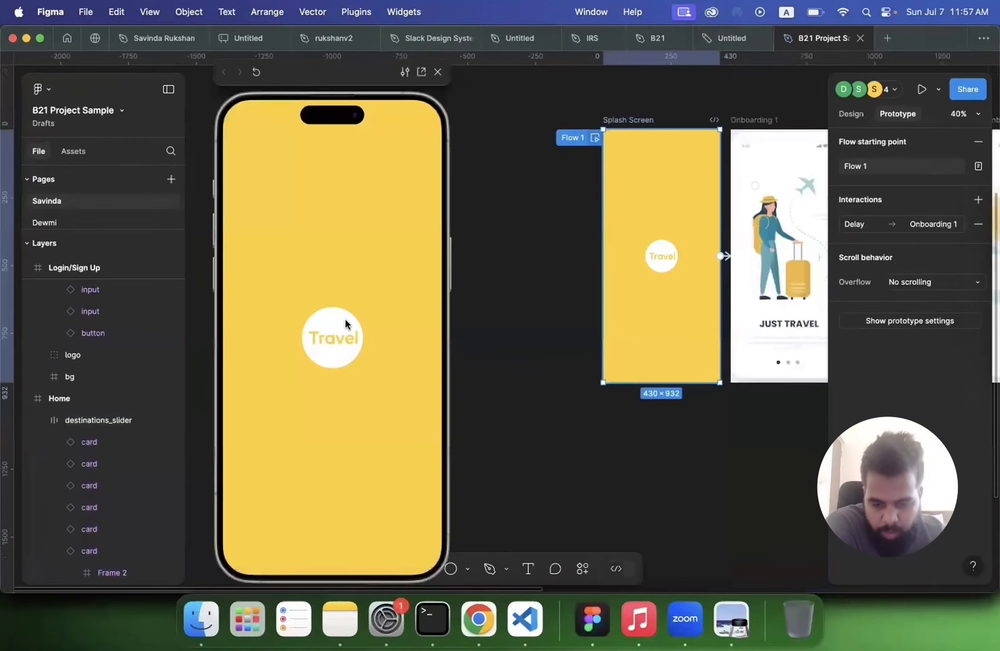
left_click(337, 344)
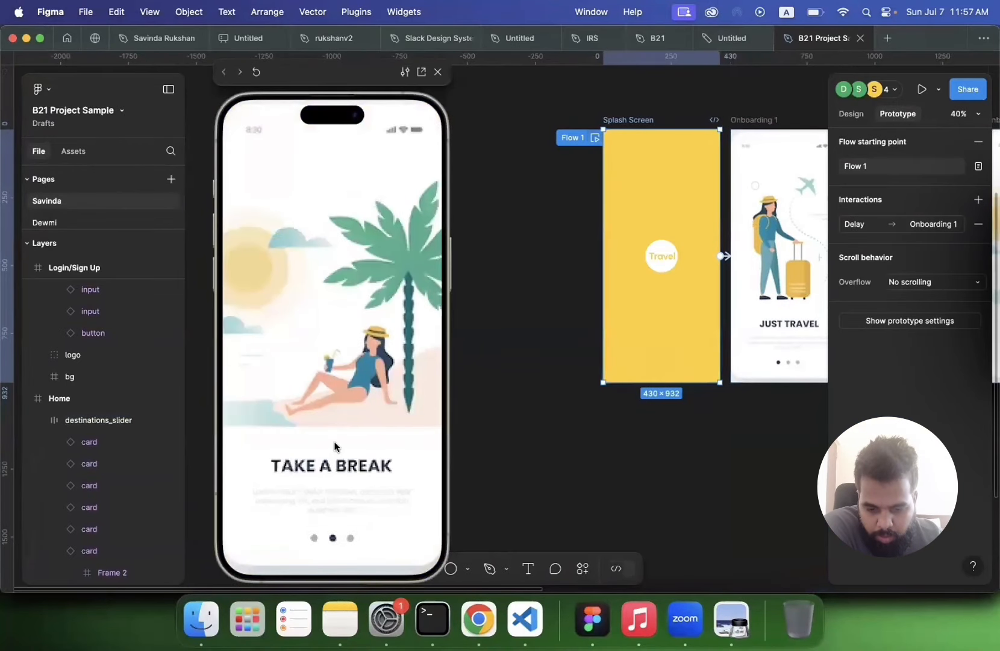
left_click(334, 440)
left_click(351, 471)
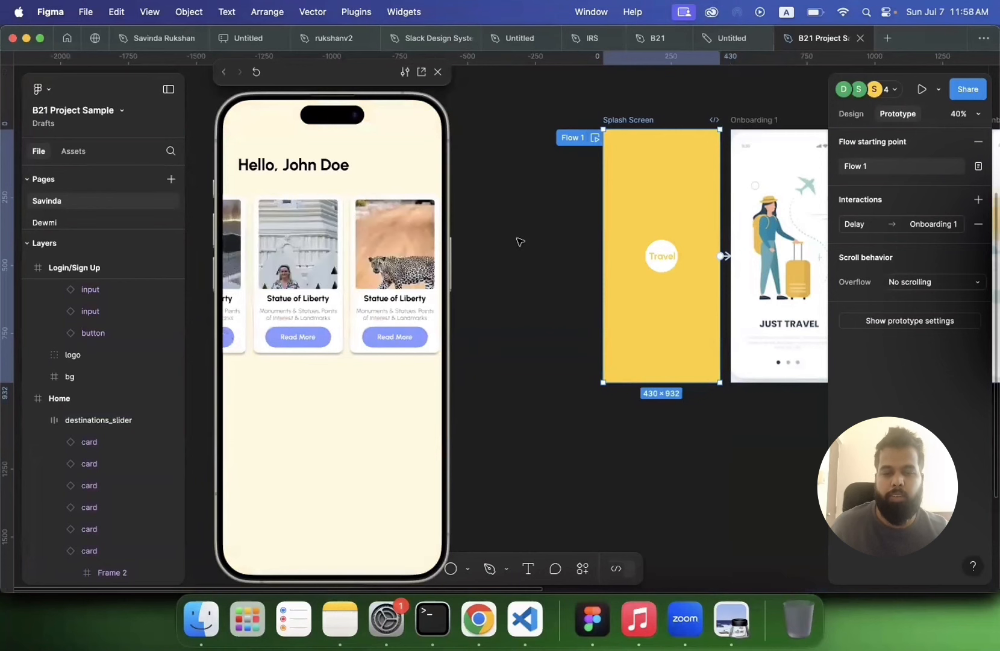
left_click(485, 188)
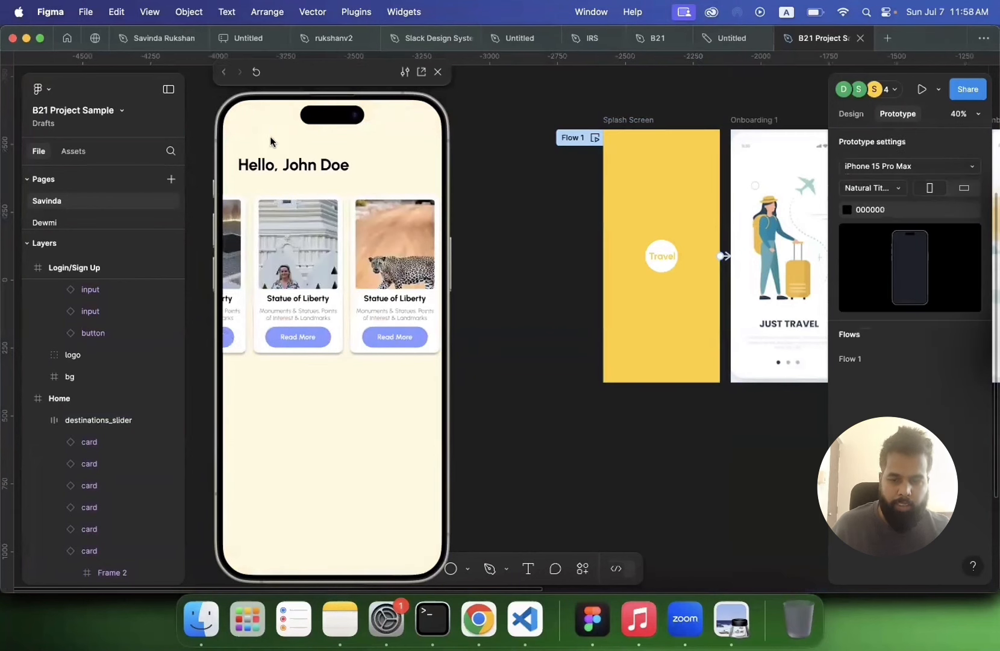
left_click(438, 72)
Step: Copy the header and paste it into the Home frame
scroll(529, 162, "right", 6)
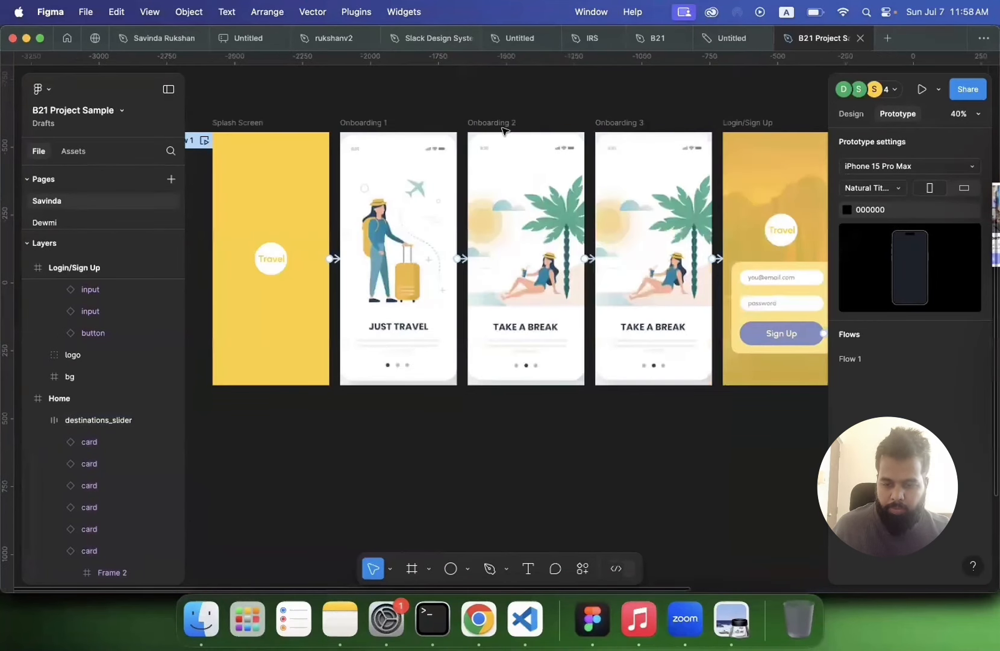
scroll(505, 132, "right", 6)
double_click(514, 150)
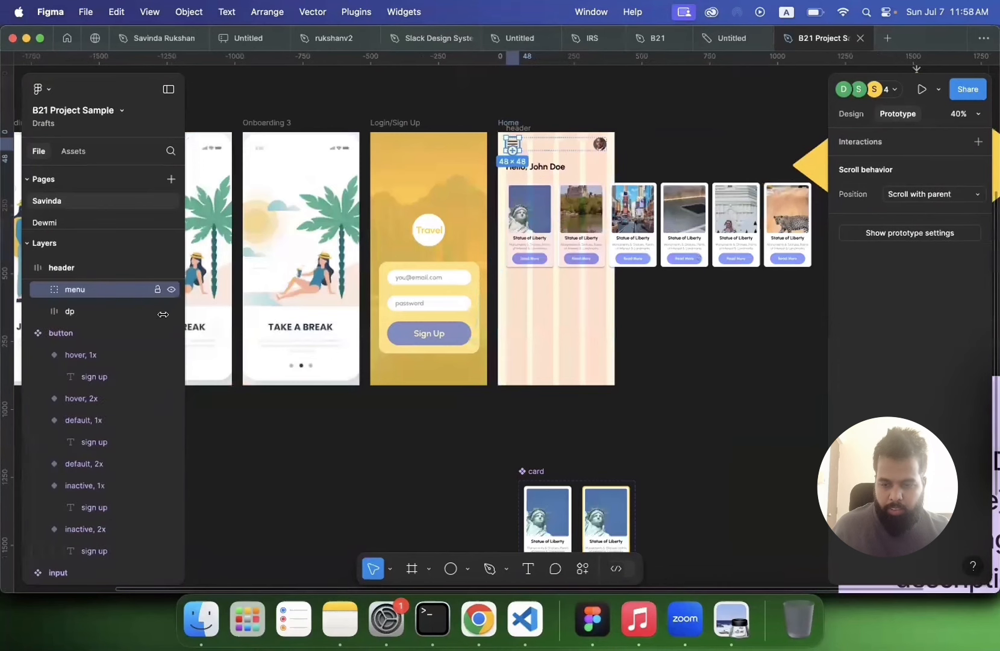
left_click(53, 268)
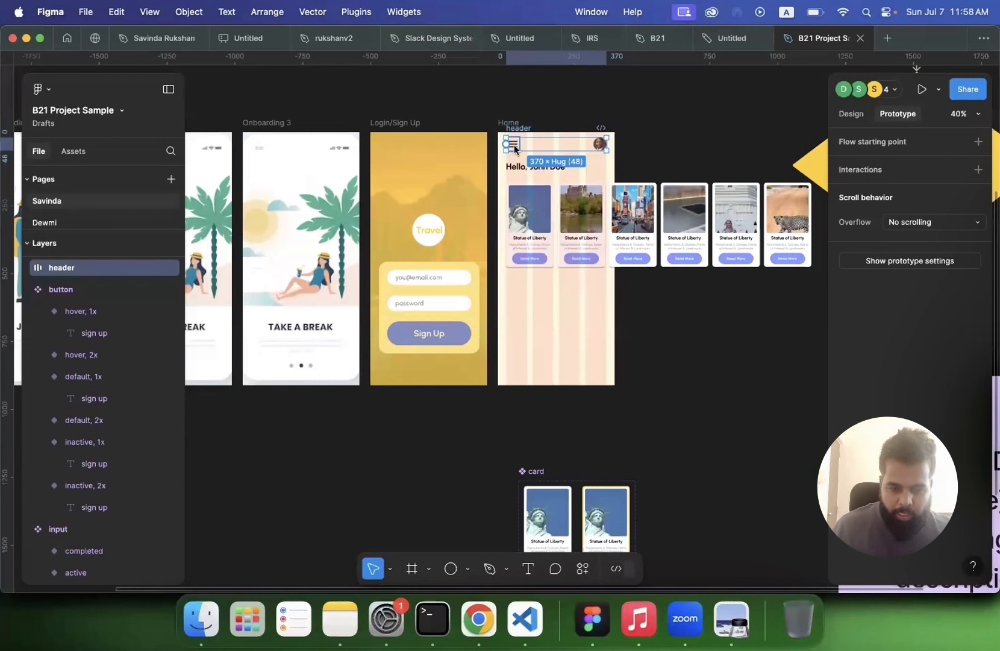
right_click(515, 147)
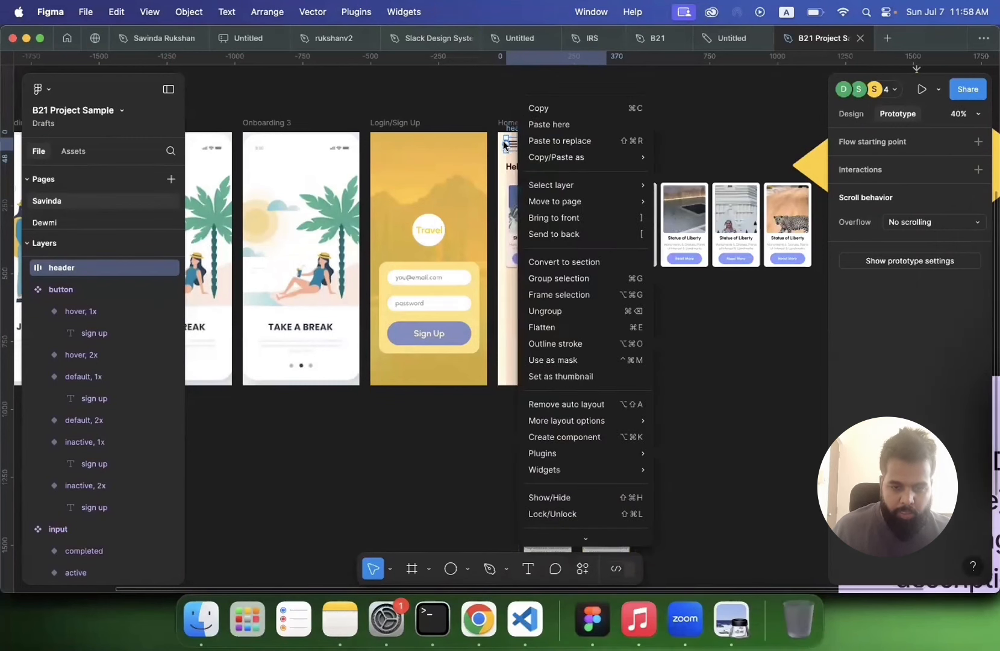
left_click(463, 107)
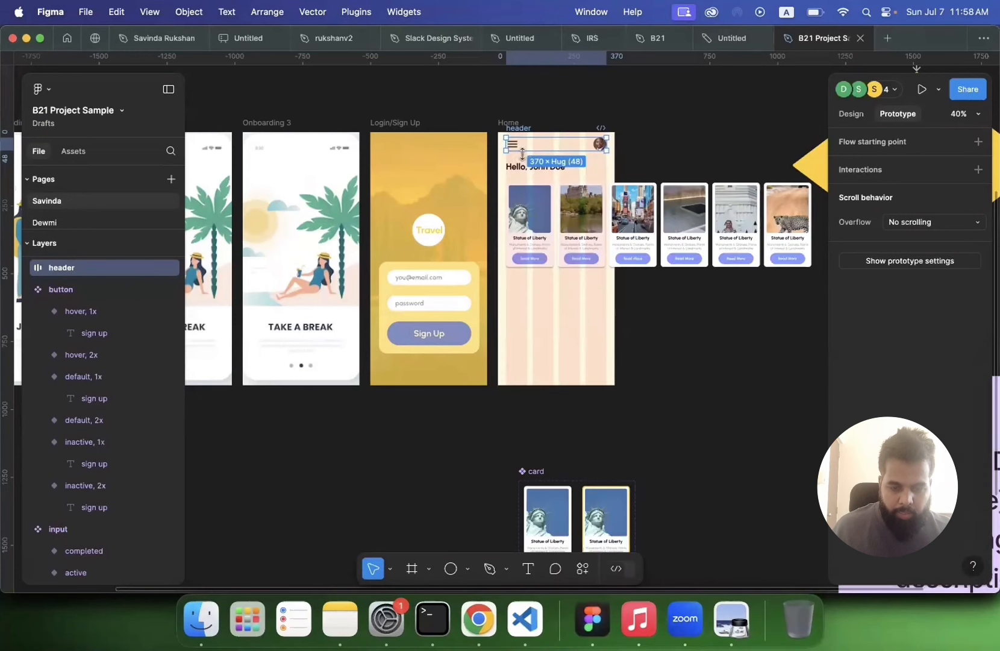
key("super+c")
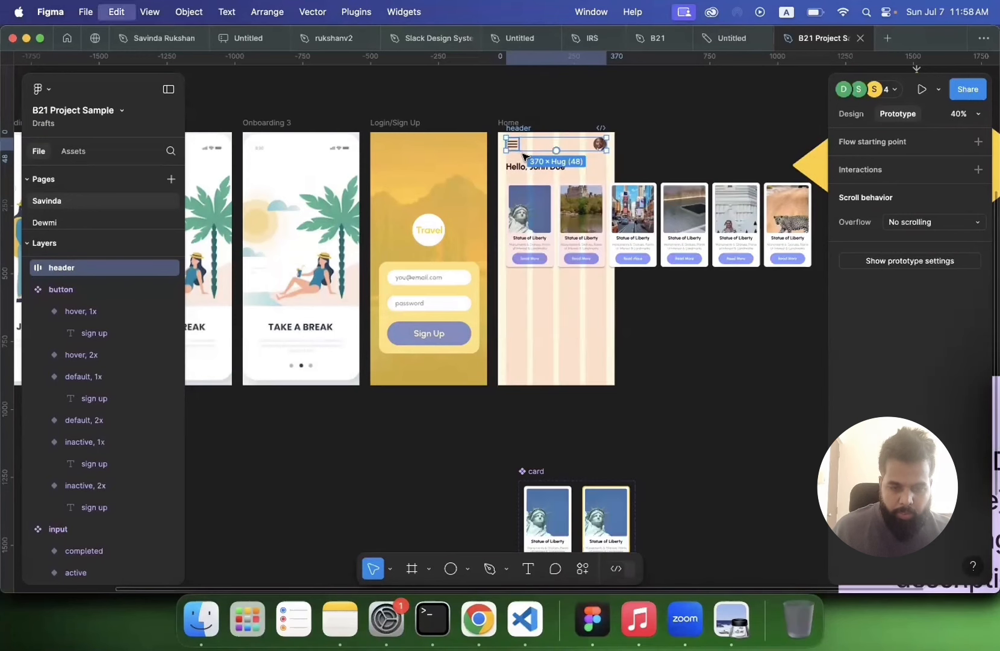
left_click(505, 123)
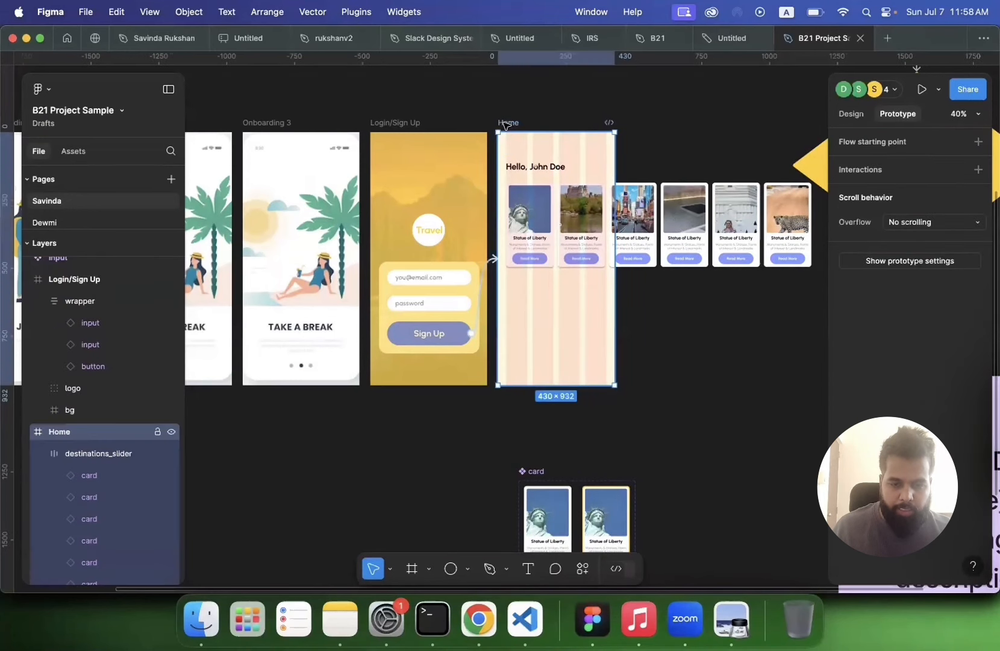
key("super+v")
key("Escape")
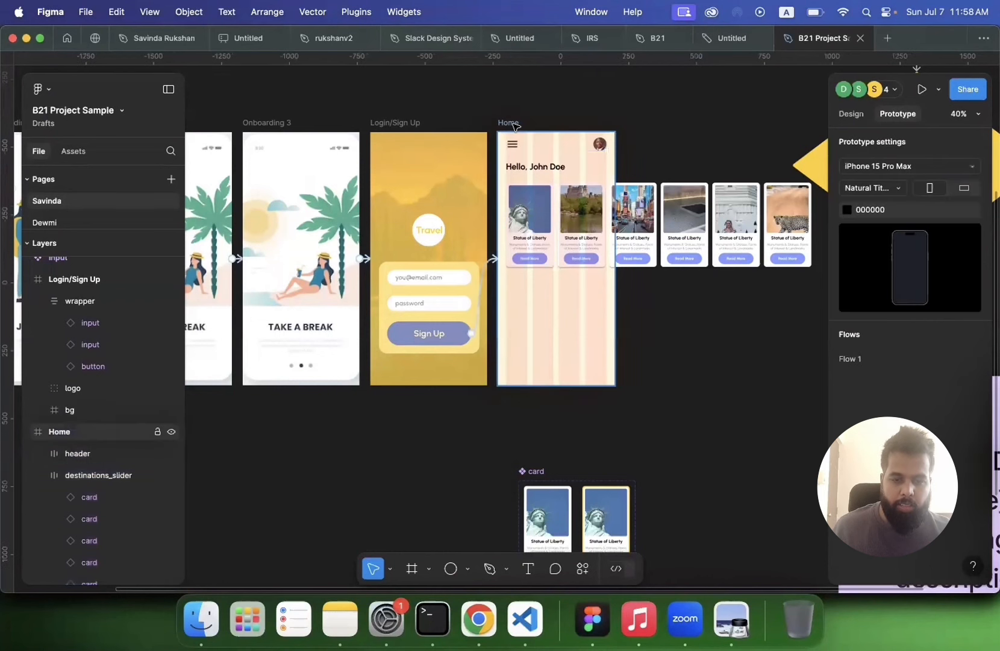
Step: Play Flow 1 and check the Home screen's header and horizontally scrolling destination slider
scroll(515, 126, "left", 9)
scroll(478, 163, "left", 2)
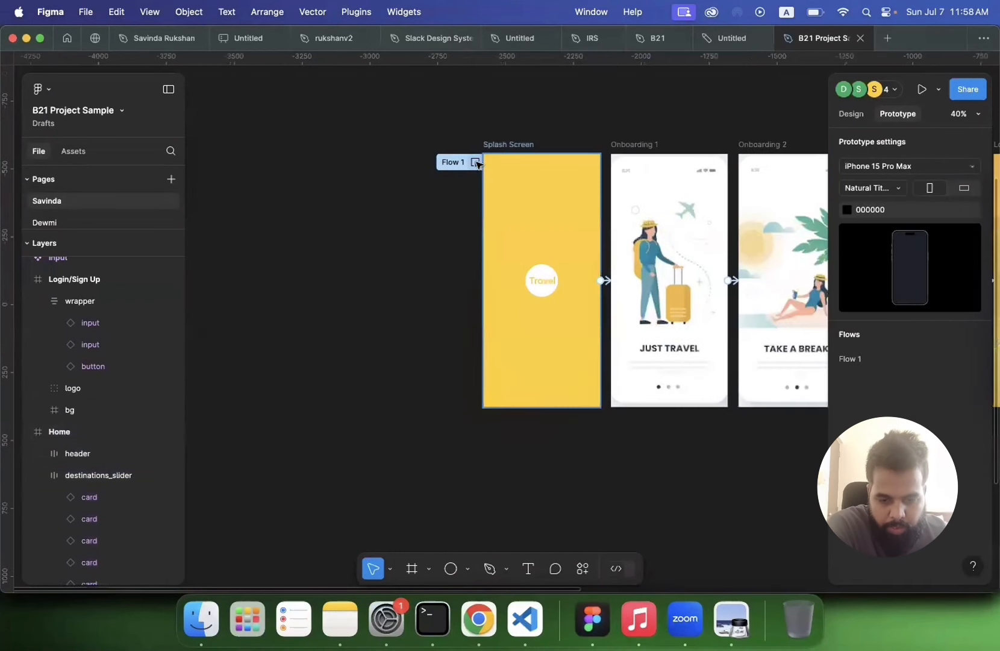
left_click(476, 162)
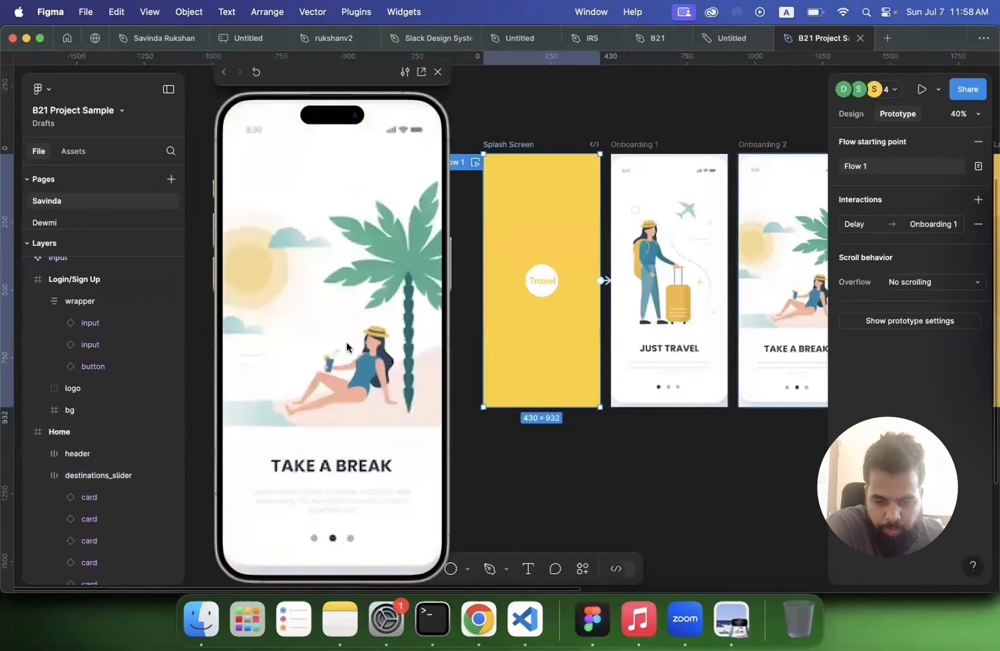
left_click(342, 468)
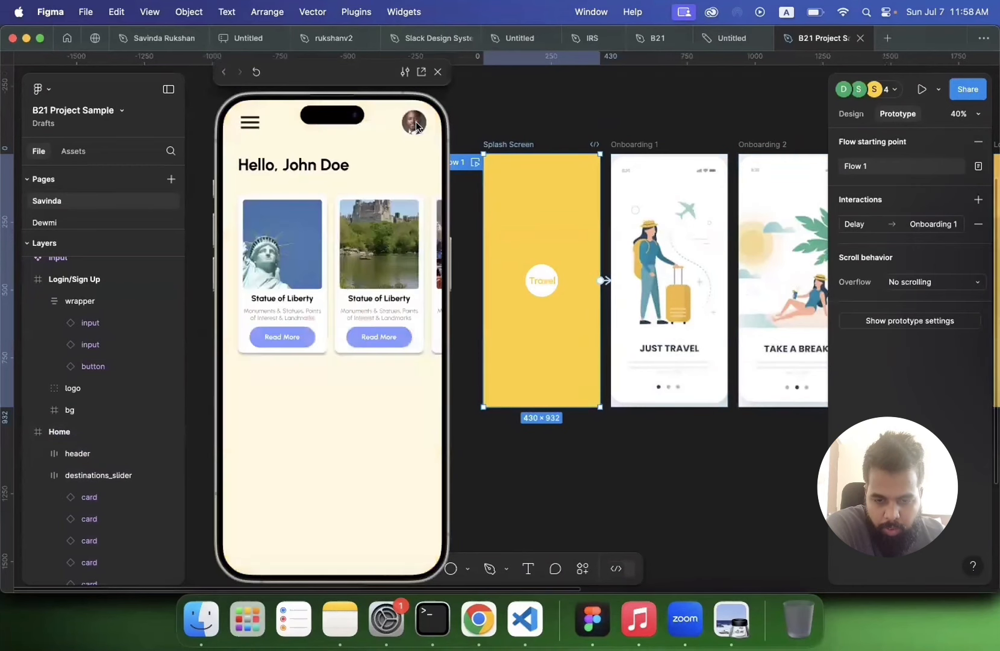
scroll(331, 273, "right", 5)
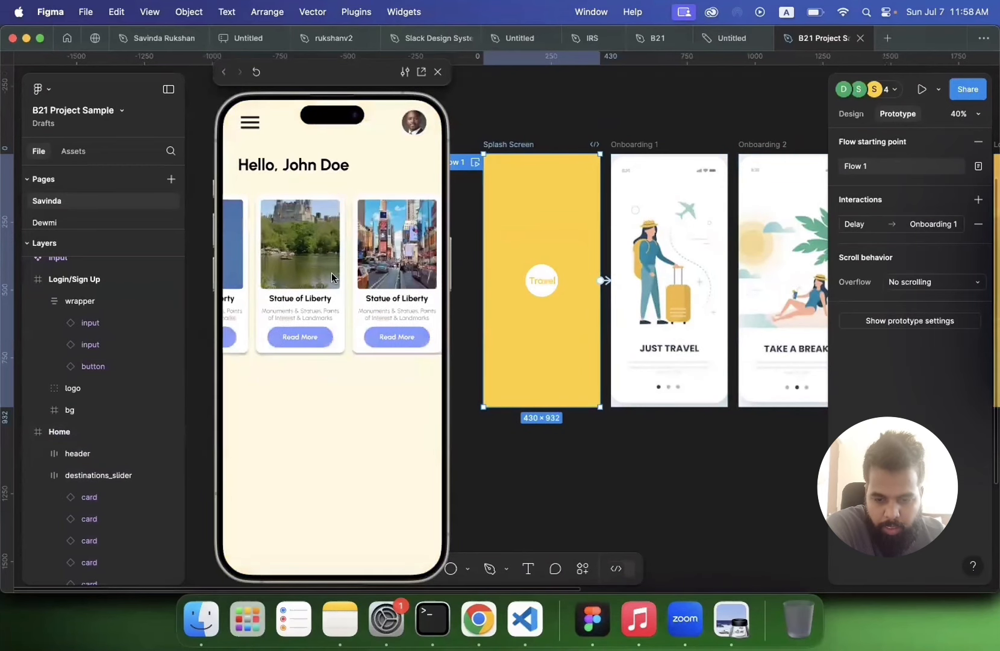
left_click_drag(412, 265, 328, 252)
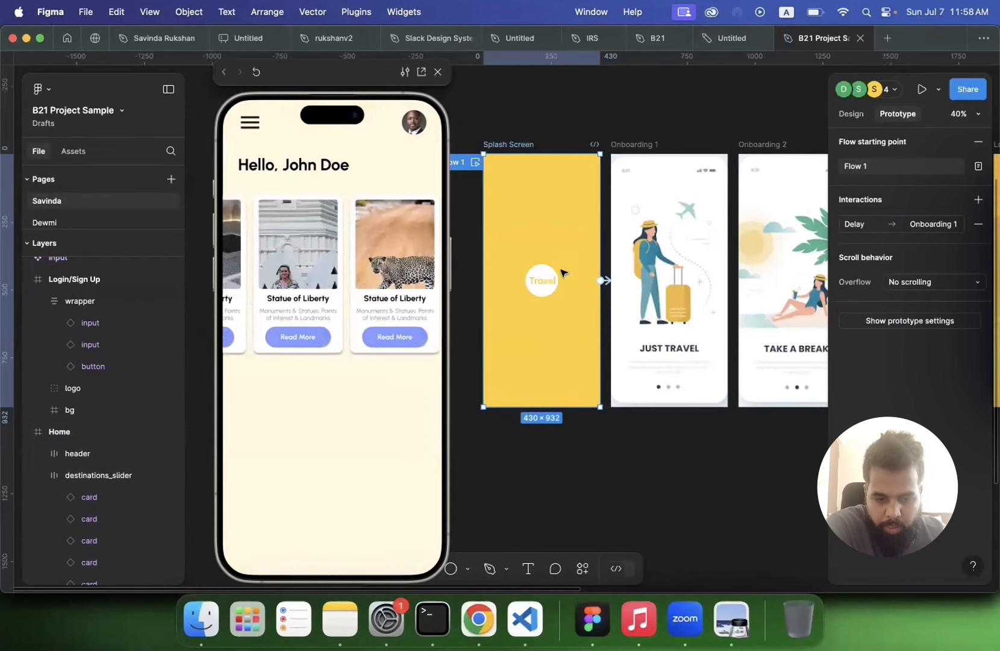
key("Escape")
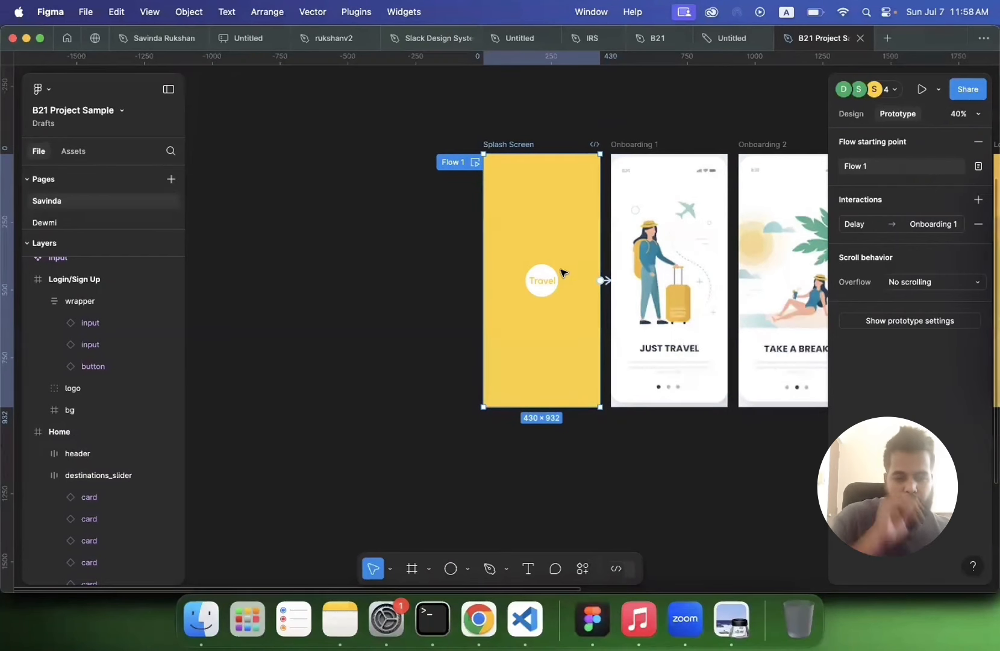
scroll(561, 272, "right", 10)
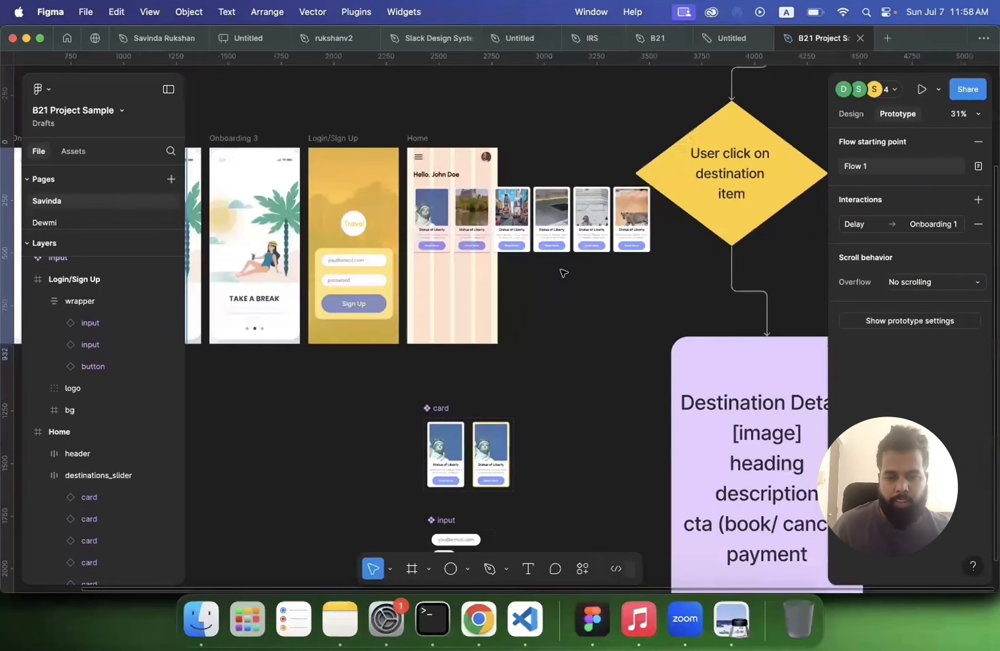
Step: Duplicate the destinations_slider and move the copy below the original inside the Home frame
scroll(477, 193, "up", 5)
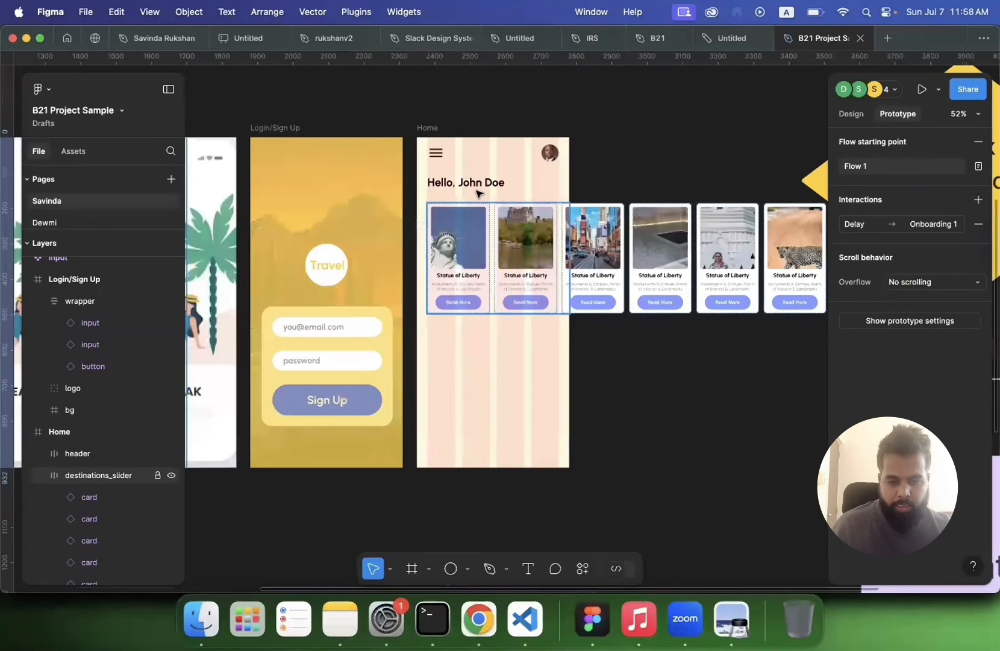
left_click(480, 271)
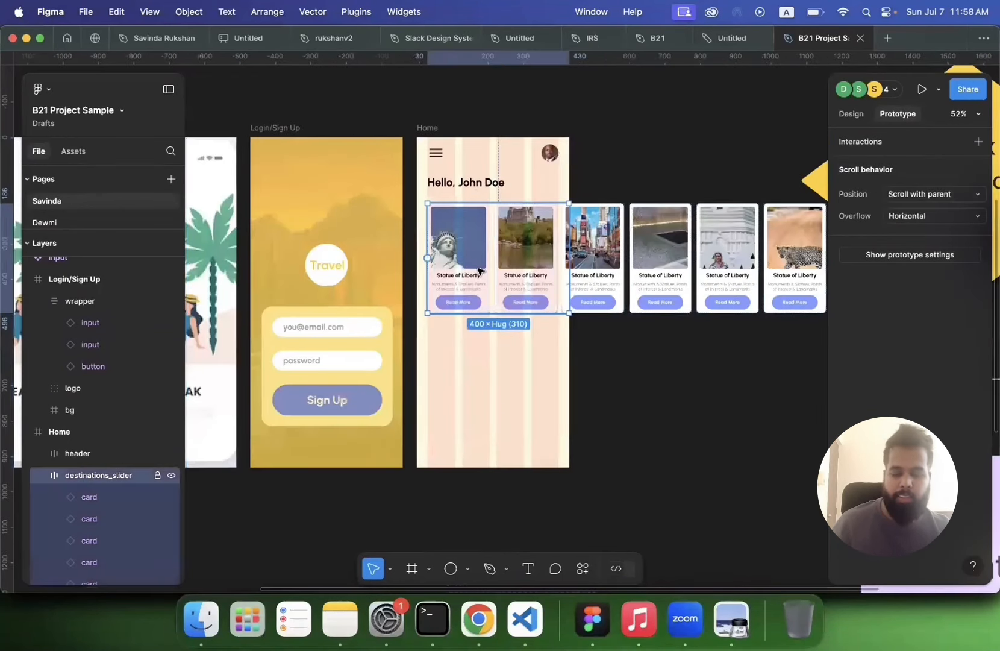
key("super+d")
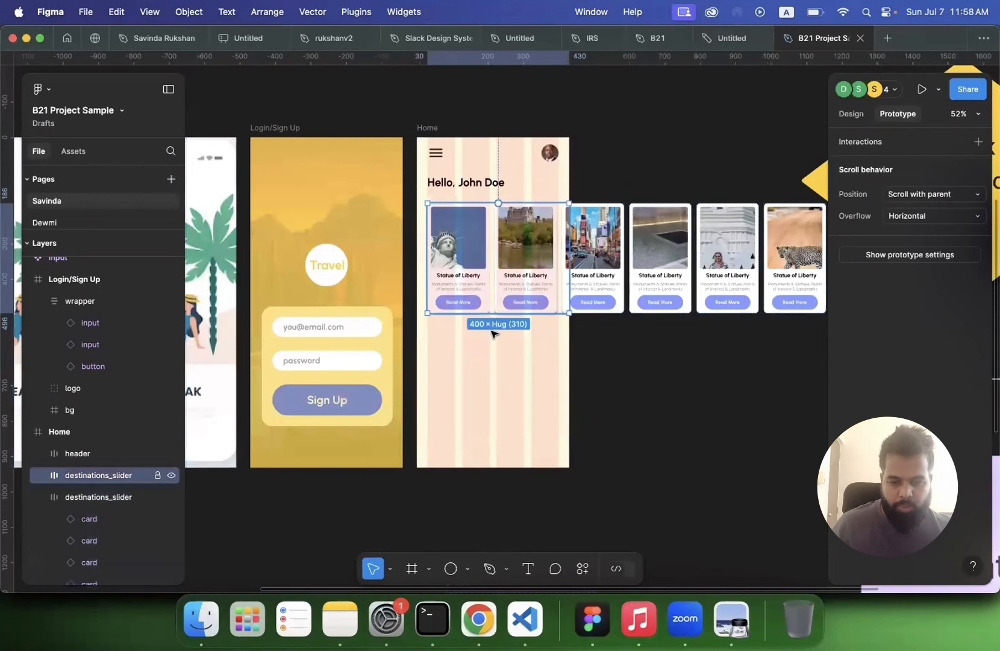
left_click_drag(491, 333, 475, 383)
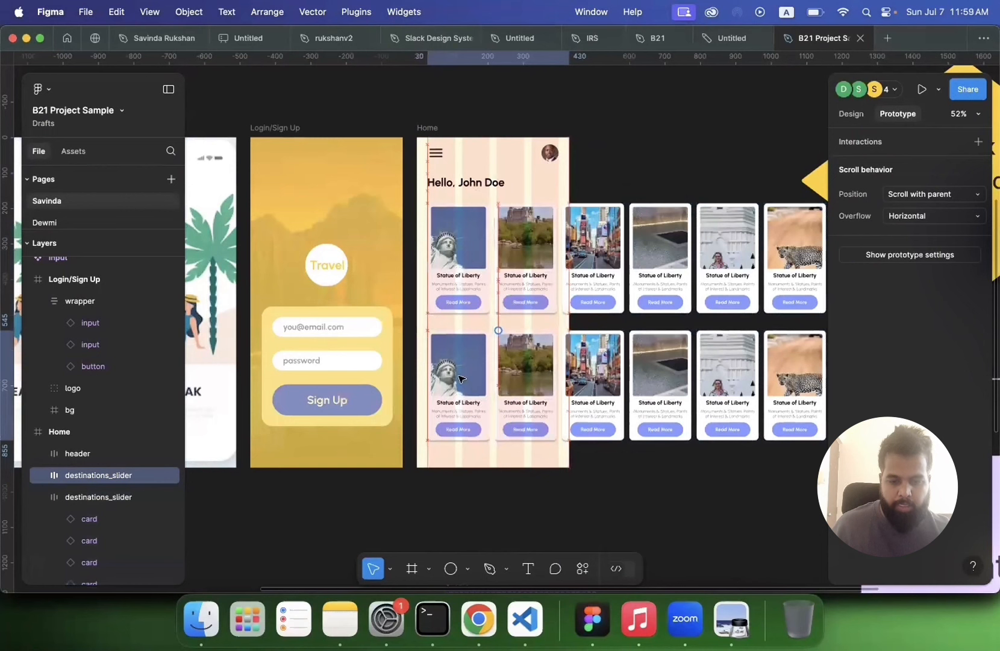
Step: Inspect the duplicated slider, its card contents and the card component's properties
double_click(459, 378)
double_click(459, 378)
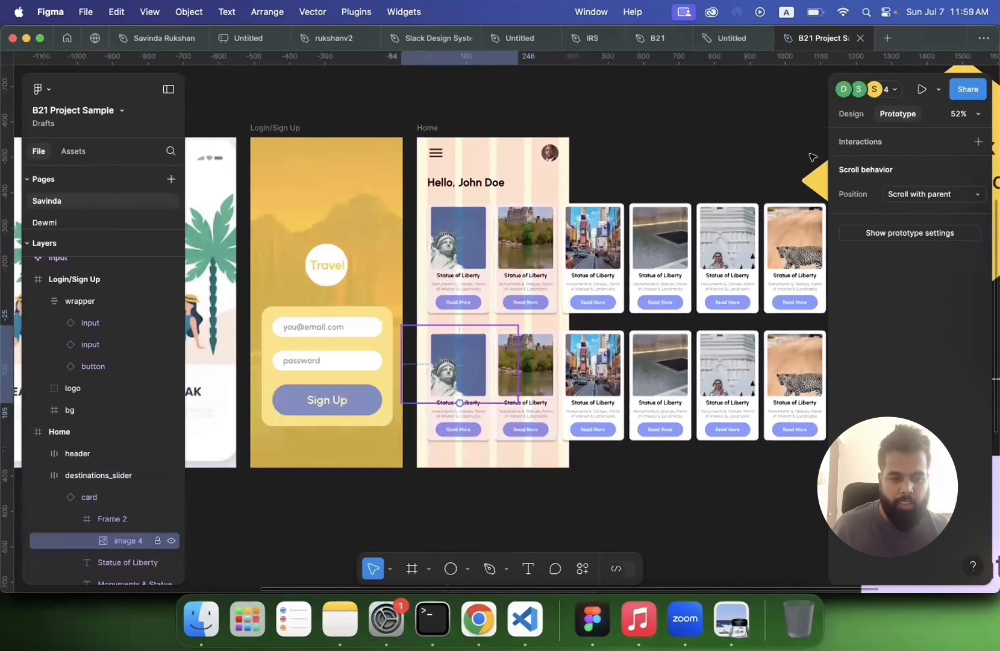
left_click(846, 116)
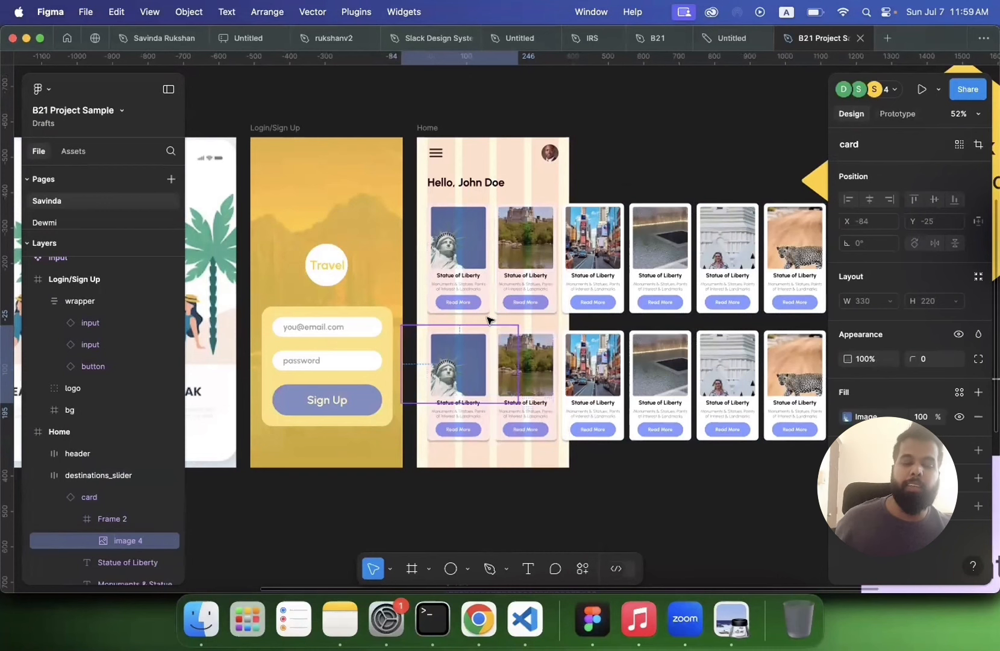
left_click(475, 498)
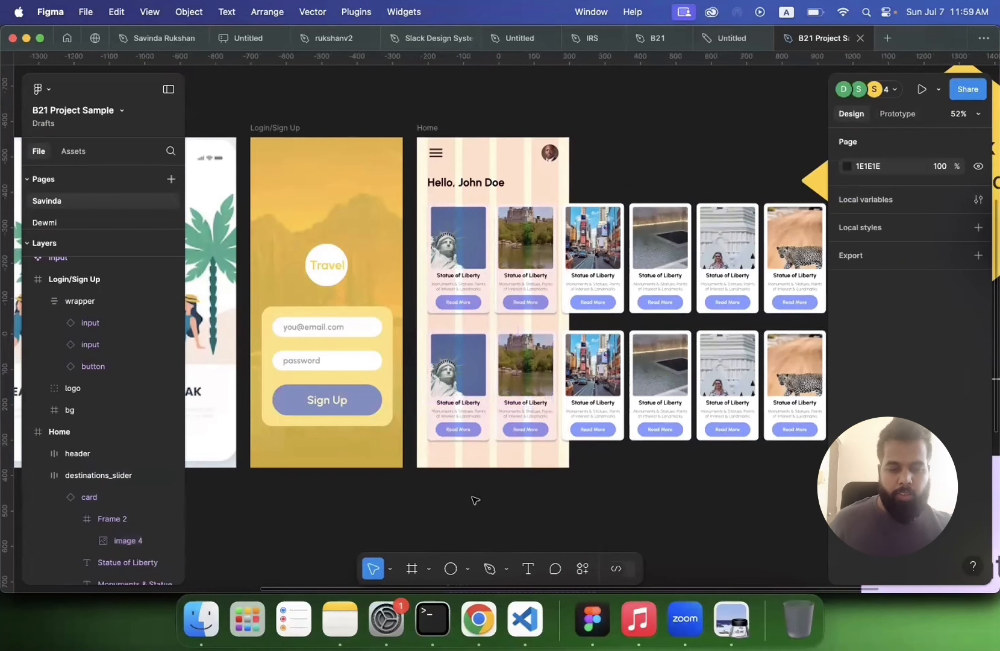
scroll(475, 499, "down", 2)
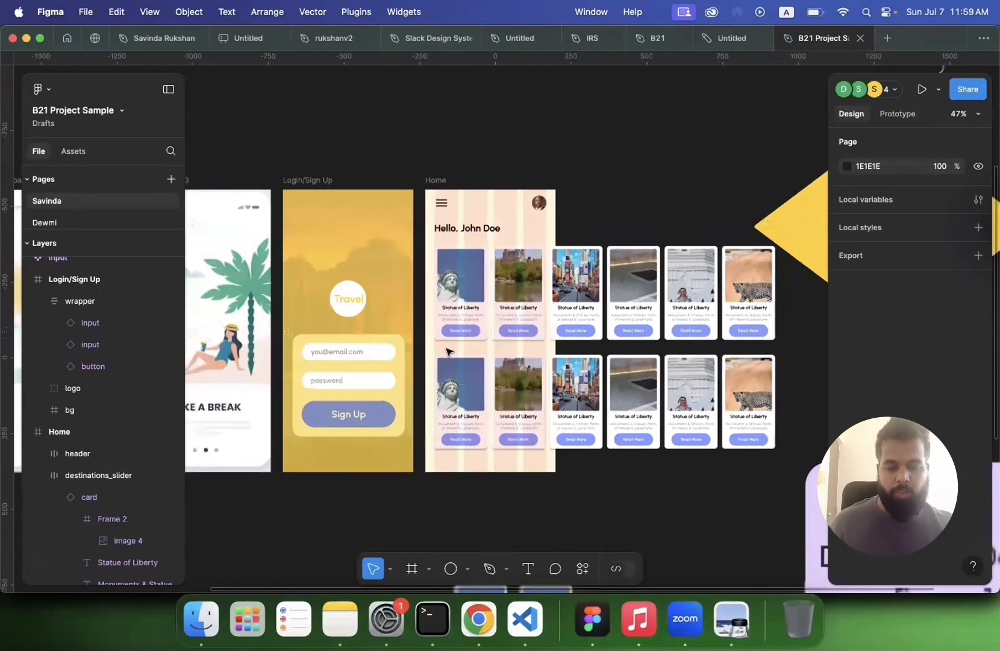
scroll(448, 351, "down", 3)
left_click(477, 350)
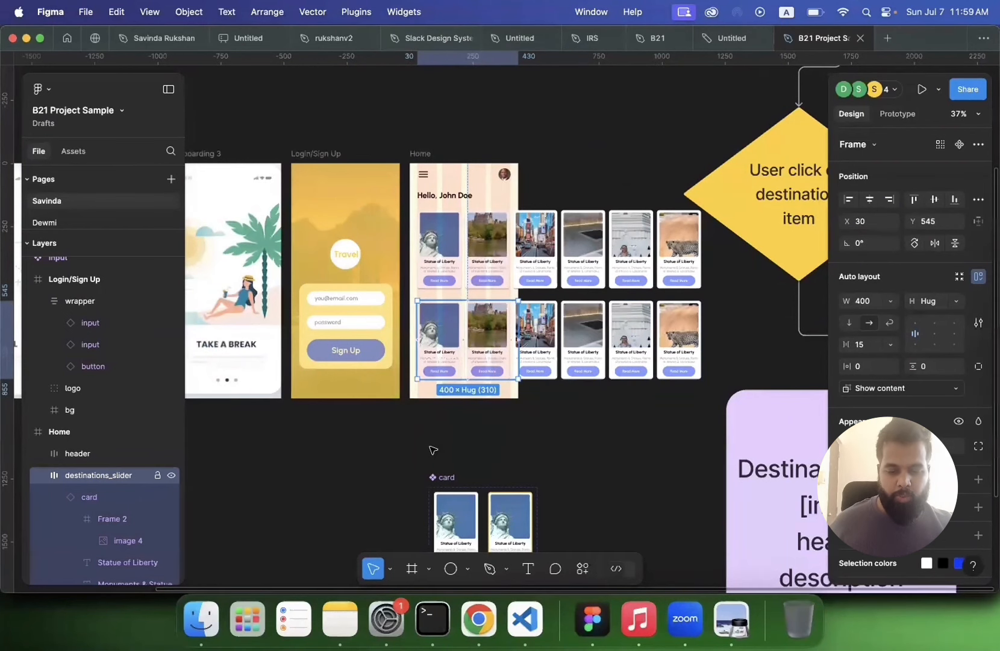
scroll(463, 381, "down", 3)
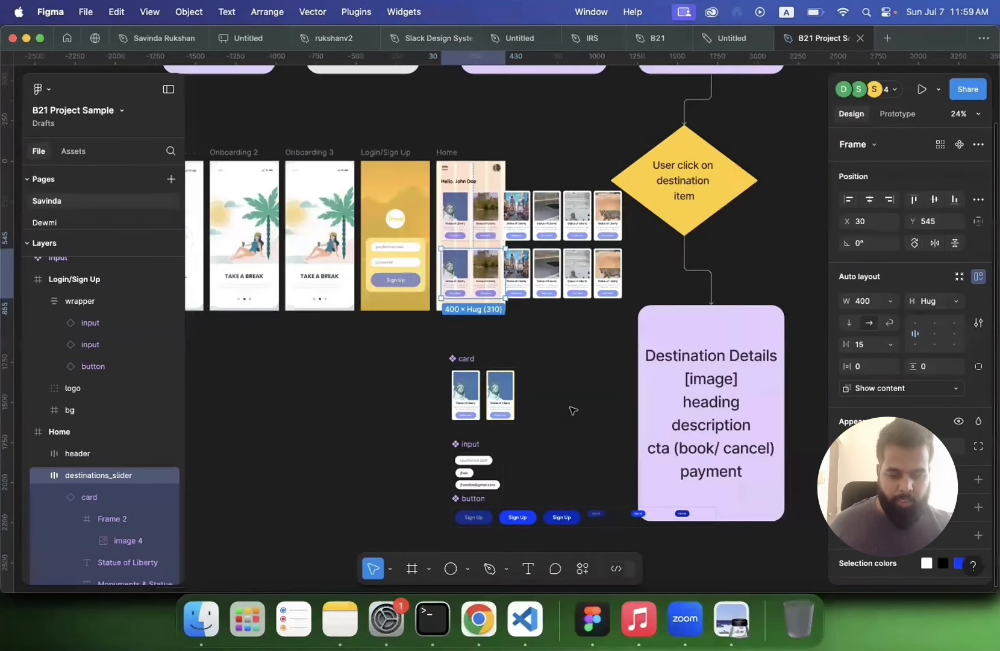
left_click(548, 432)
left_click_drag(568, 406, 546, 428)
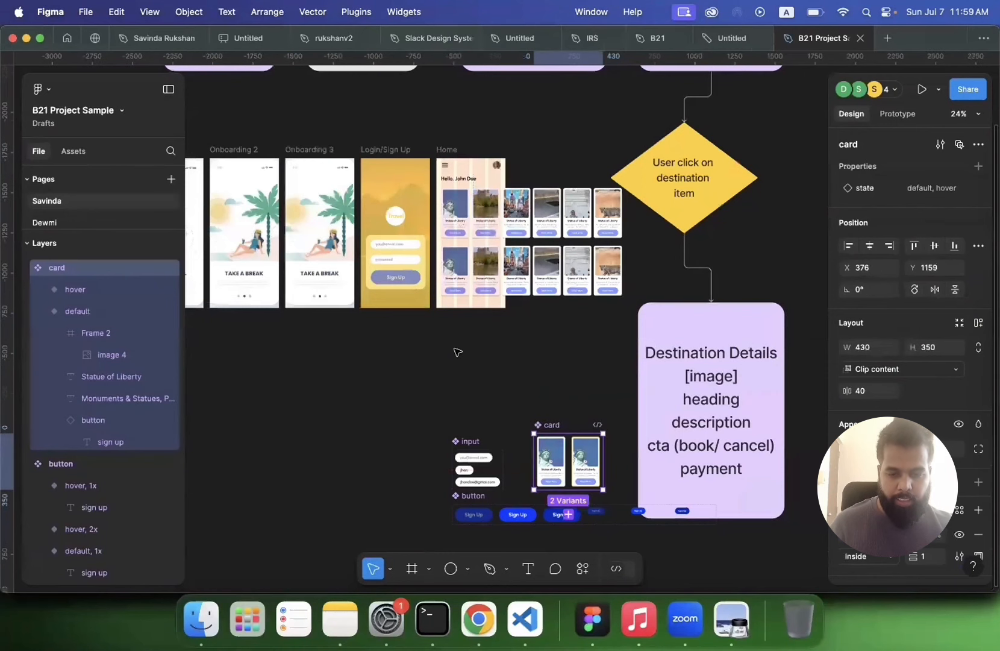
left_click(458, 352)
scroll(438, 192, "up", 2)
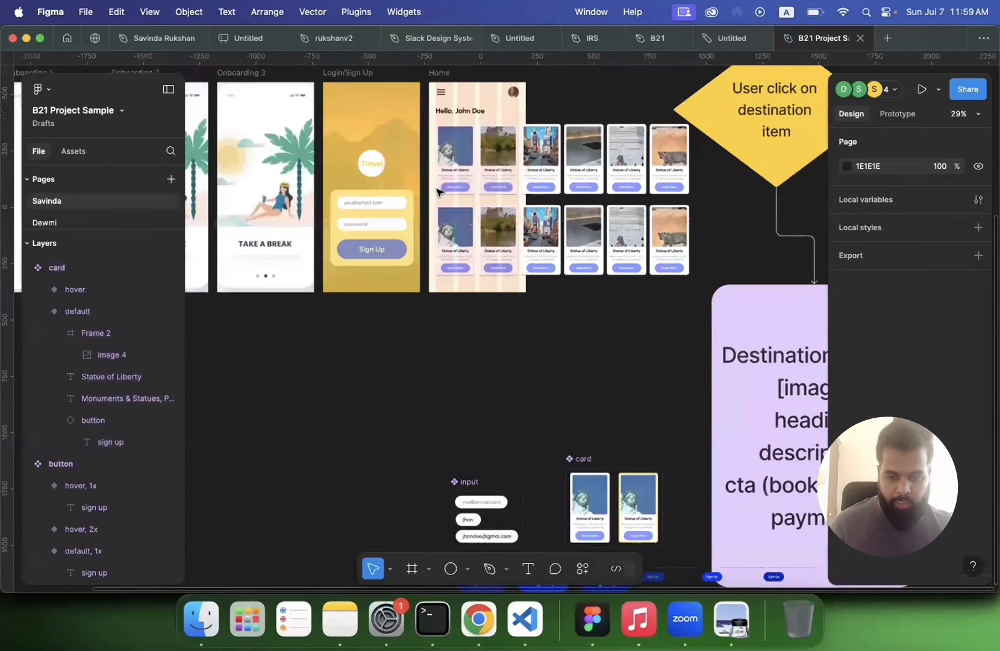
scroll(438, 192, "up", 5)
Step: Drag out another copy of the destinations_slider below the Home frame
left_click(444, 194)
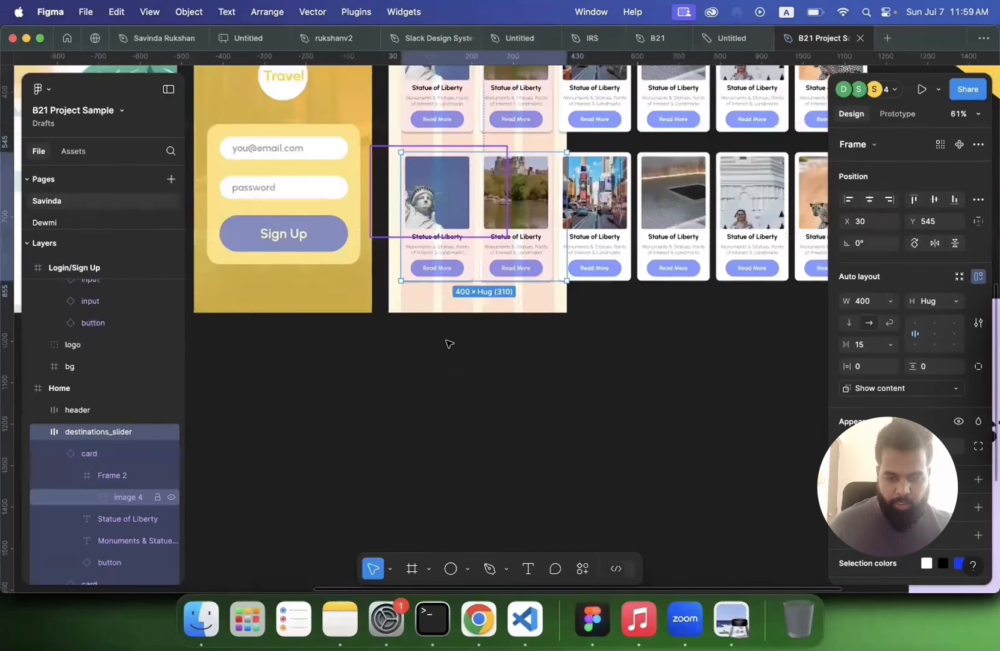
left_click_drag(444, 194, 448, 342)
left_click(375, 388)
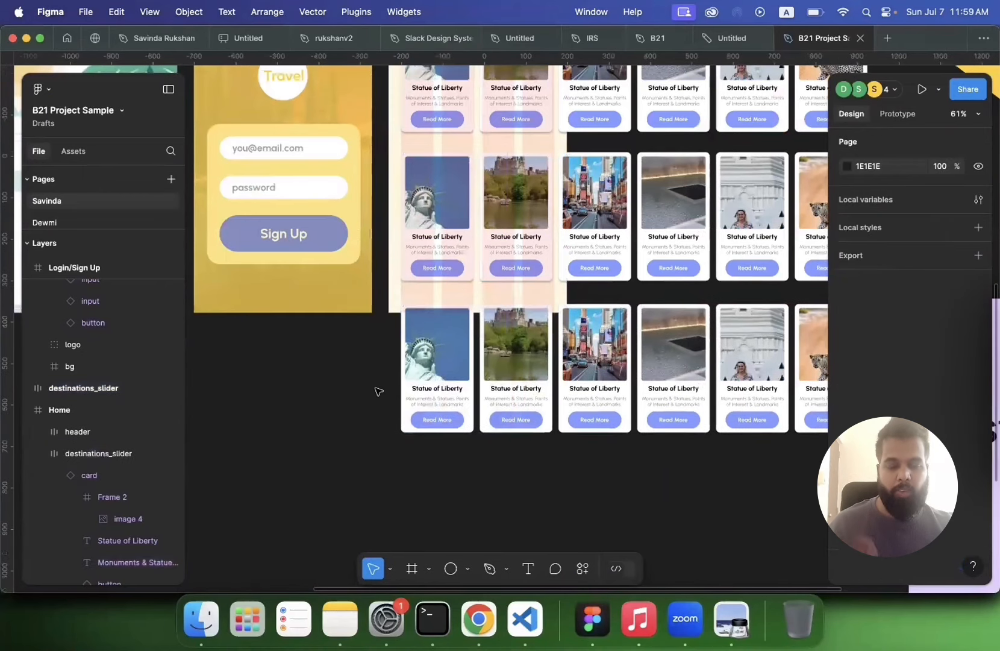
Step: Preview the prototype from the splash screen, tapping Sign Up and scrolling both destination rows horizontally
scroll(377, 392, "down", 3)
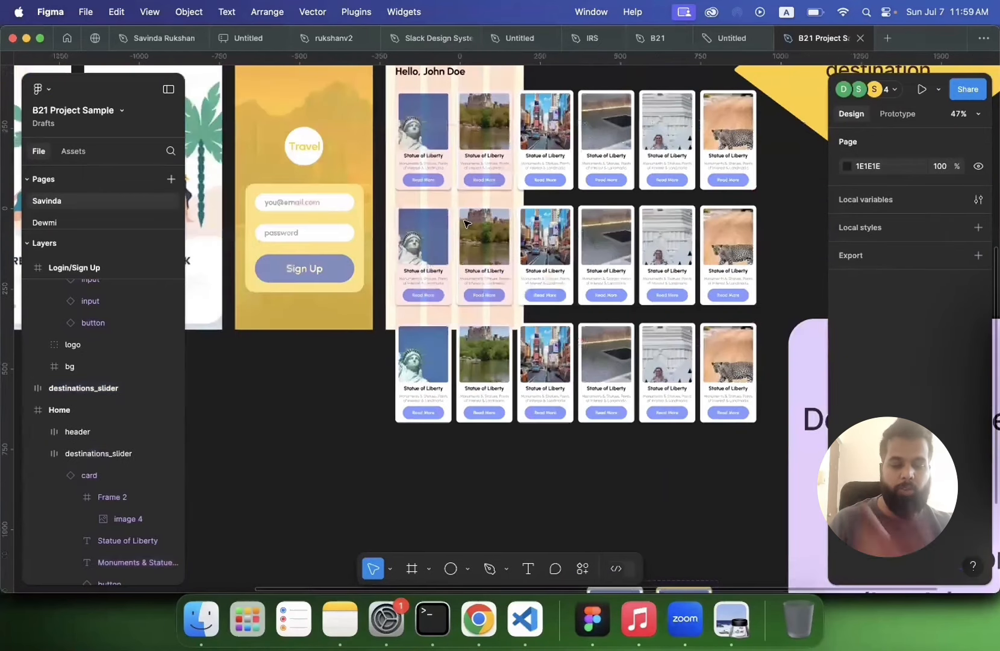
scroll(464, 223, "up", 2)
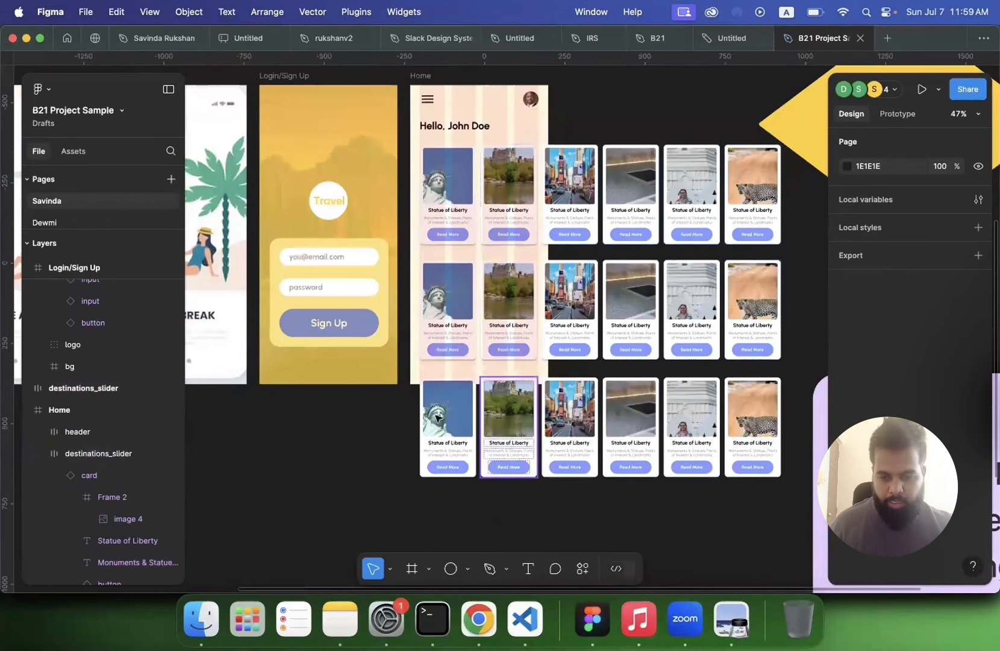
scroll(312, 274, "left", 10)
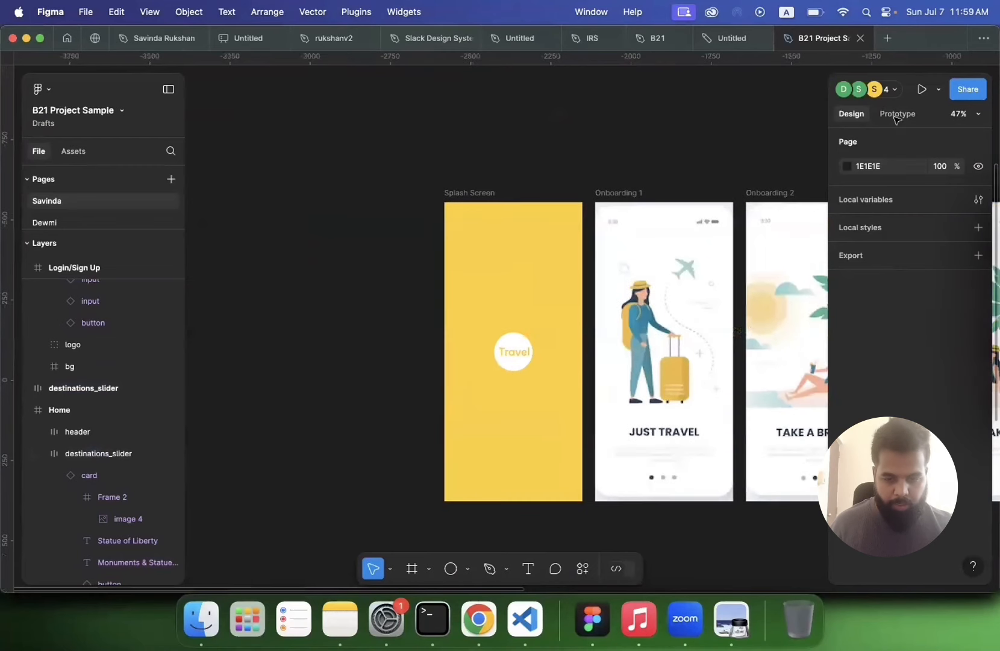
left_click(896, 115)
left_click(441, 214)
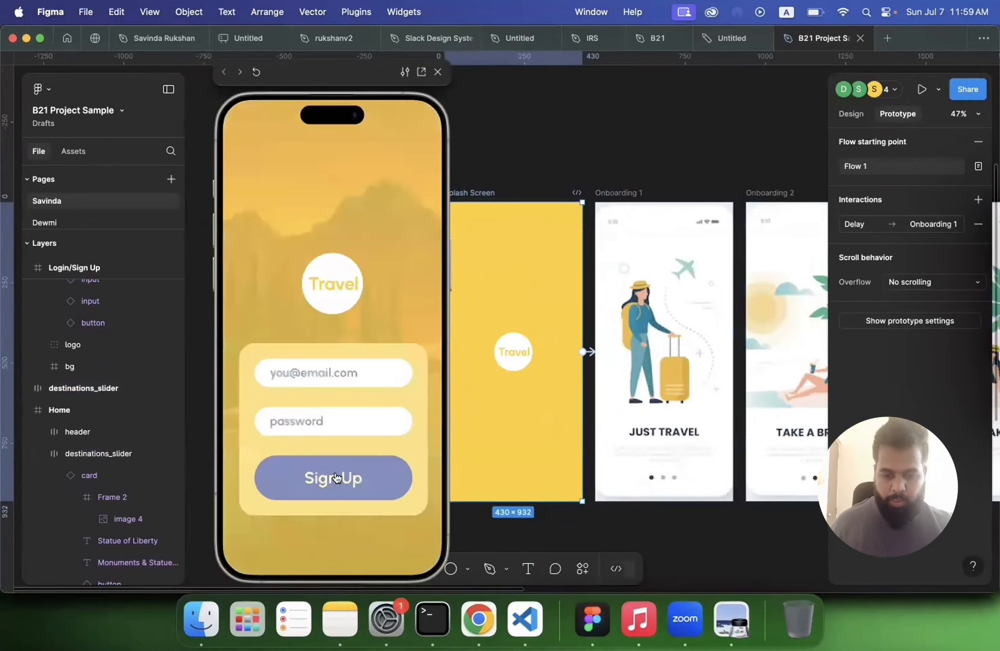
left_click(334, 472)
scroll(368, 269, "right", 8)
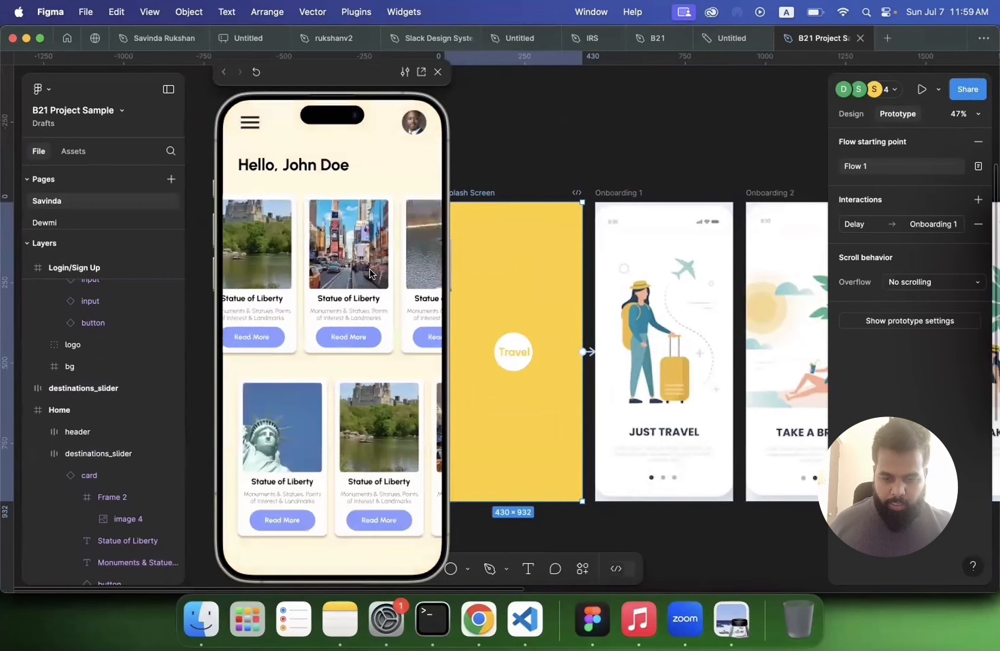
scroll(313, 524, "right", 3)
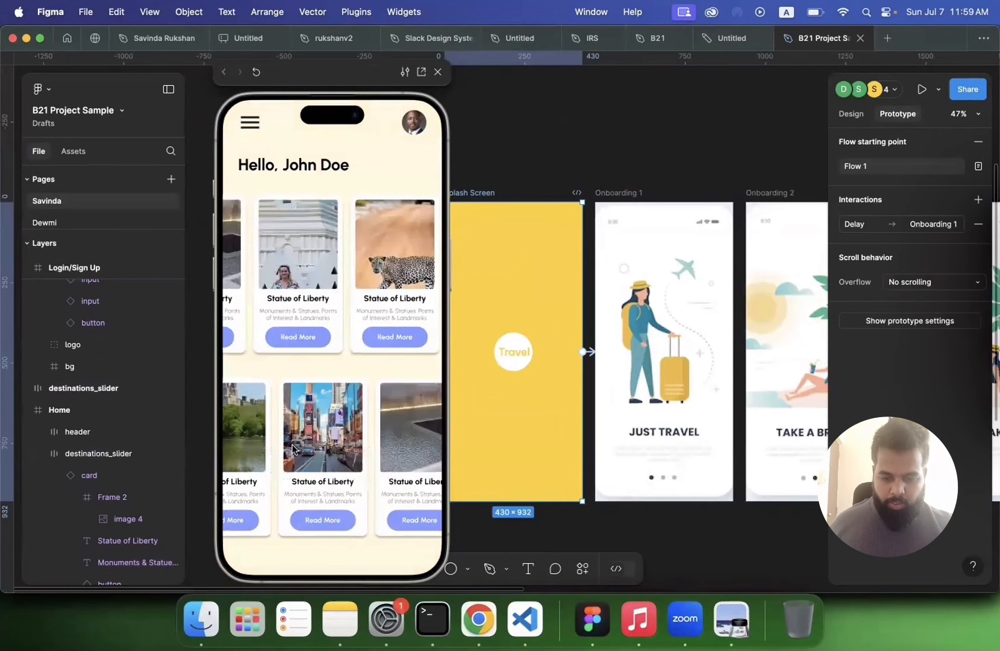
scroll(299, 452, "left", 3)
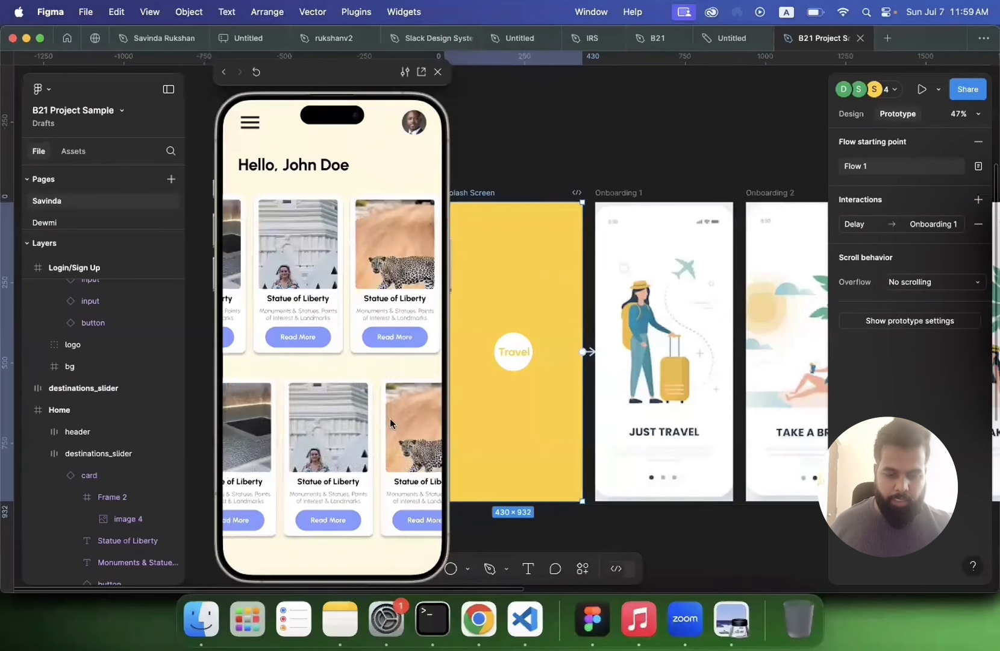
scroll(692, 357, "right", 5)
scroll(692, 357, "right", 8)
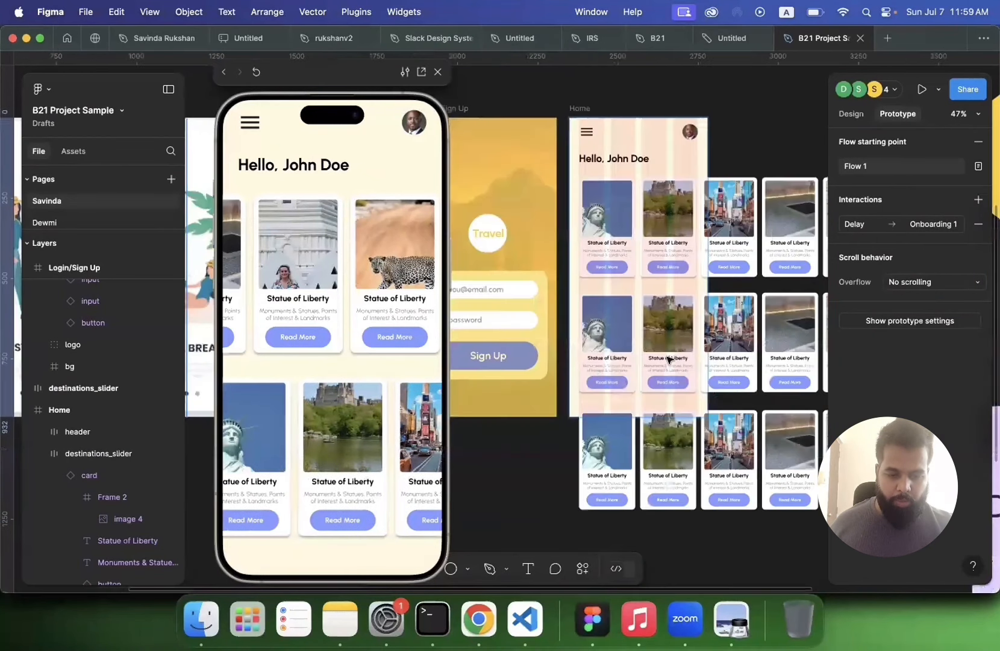
scroll(343, 481, "left", 2)
scroll(343, 482, "left", 4)
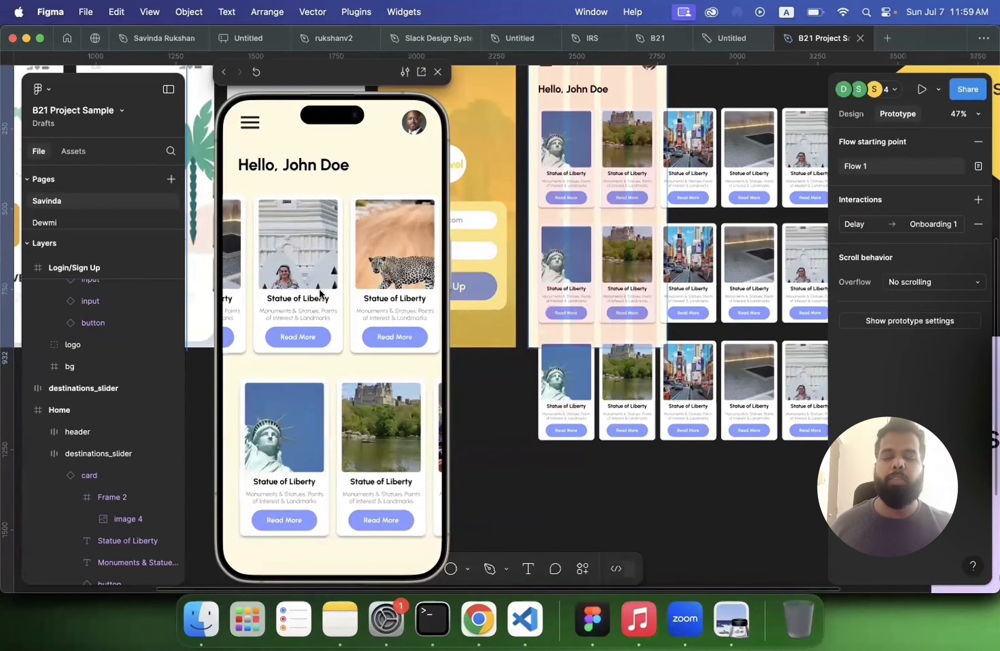
scroll(337, 277, "left", 3)
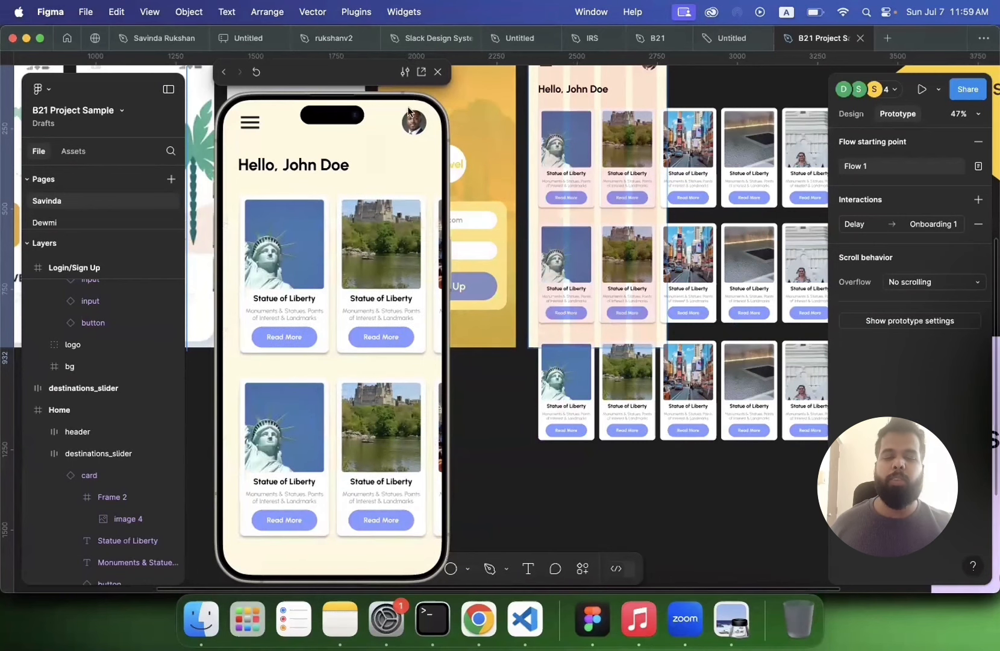
left_click(440, 75)
Step: Inspect the slider rows in the Home frame and their scroll behavior settings
scroll(489, 382, "down", 3)
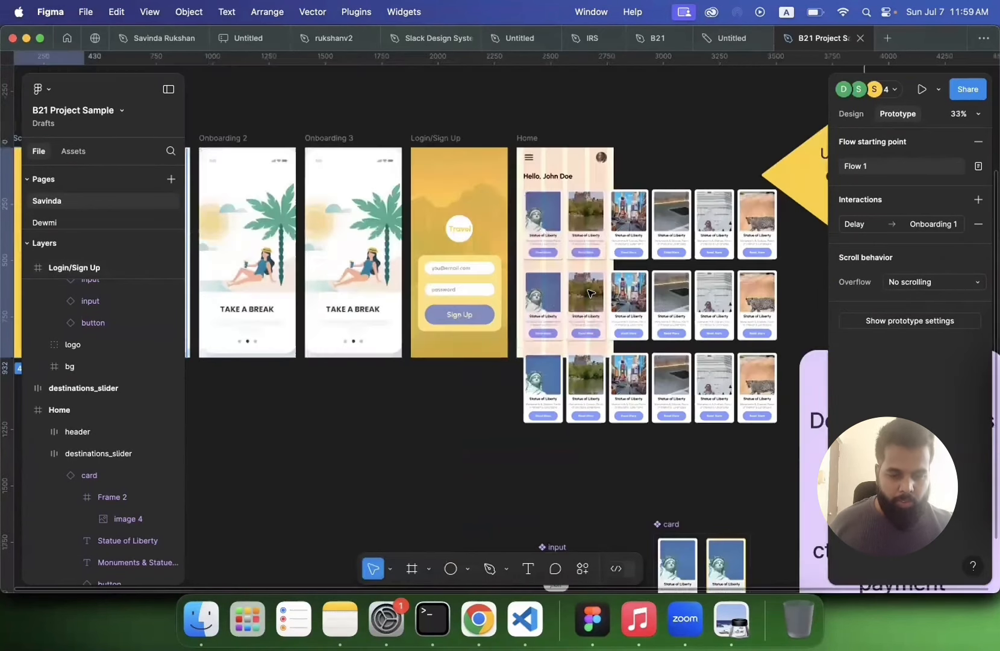
scroll(590, 293, "right", 2)
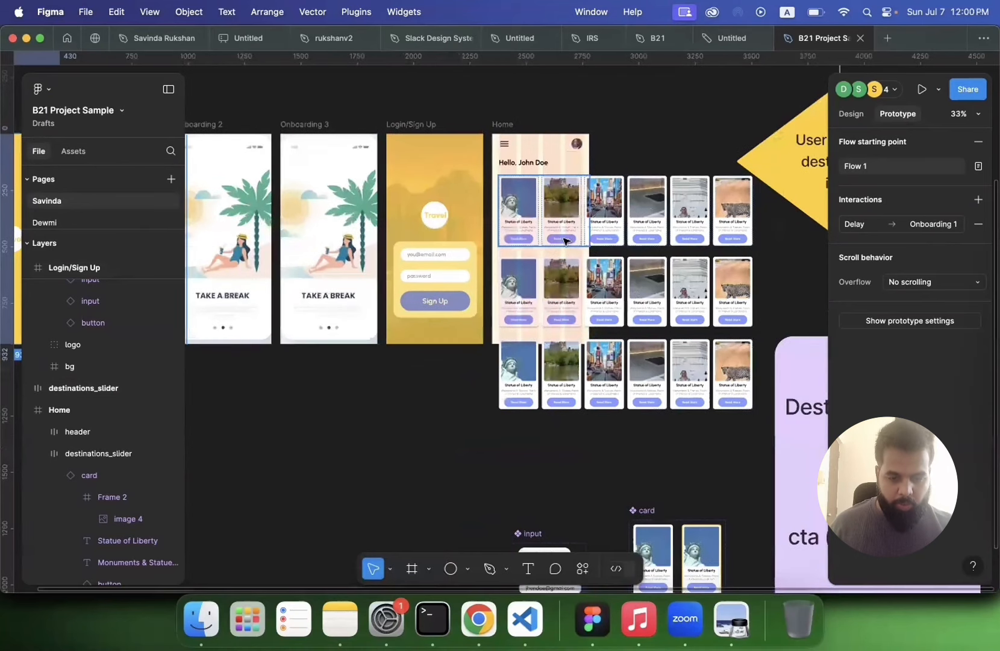
left_click(564, 239)
left_click(557, 310)
left_click(543, 389)
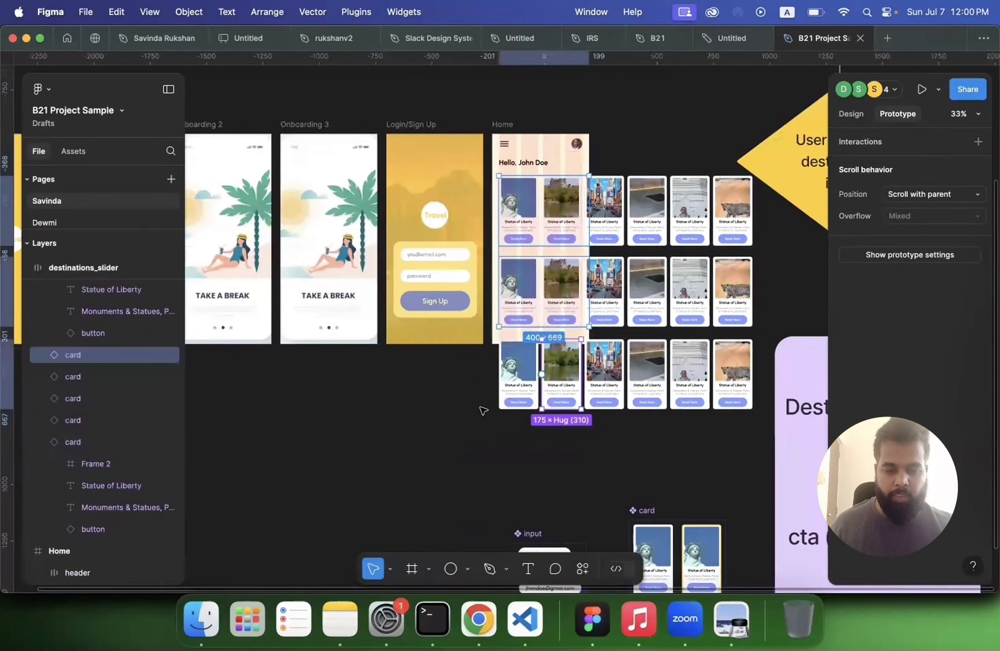
left_click(481, 408)
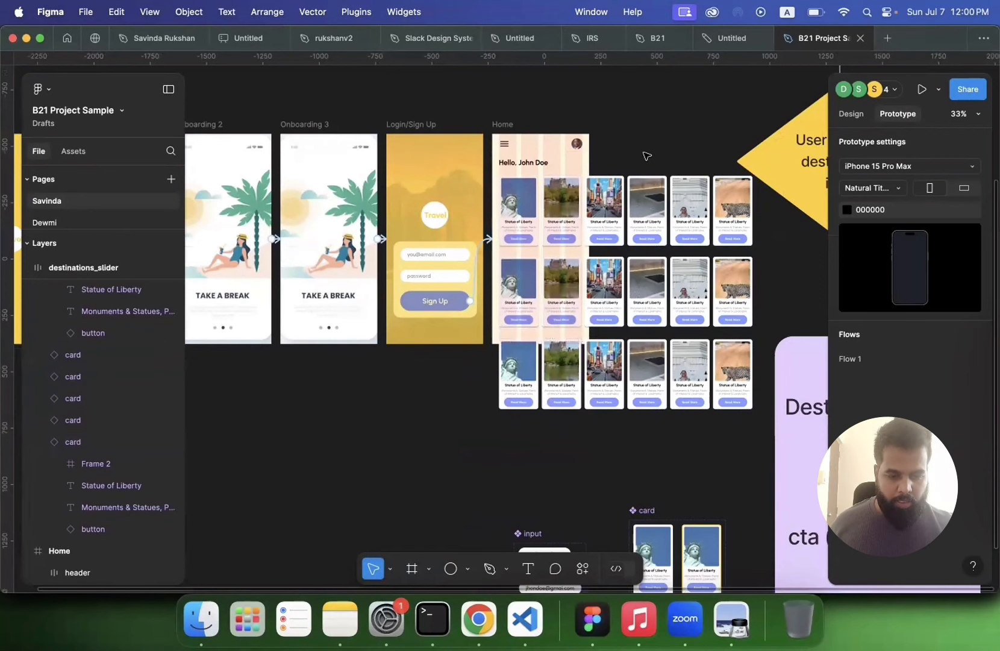
left_click_drag(643, 153, 717, 428)
left_click(717, 429)
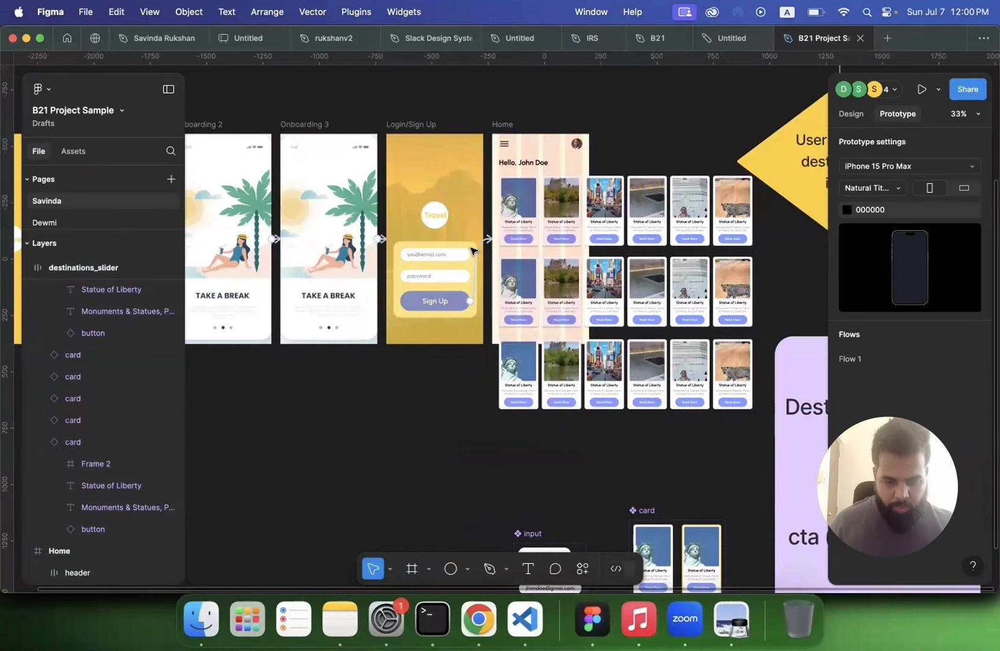
scroll(470, 247, "up", 1)
left_click(503, 250)
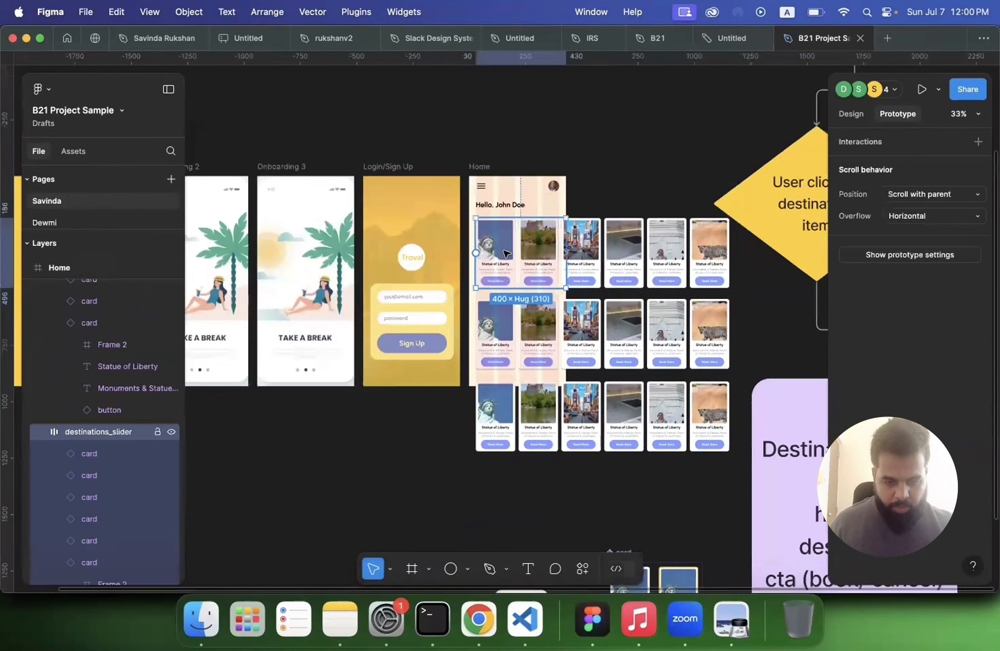
left_click(851, 113)
left_click(507, 326, "shift")
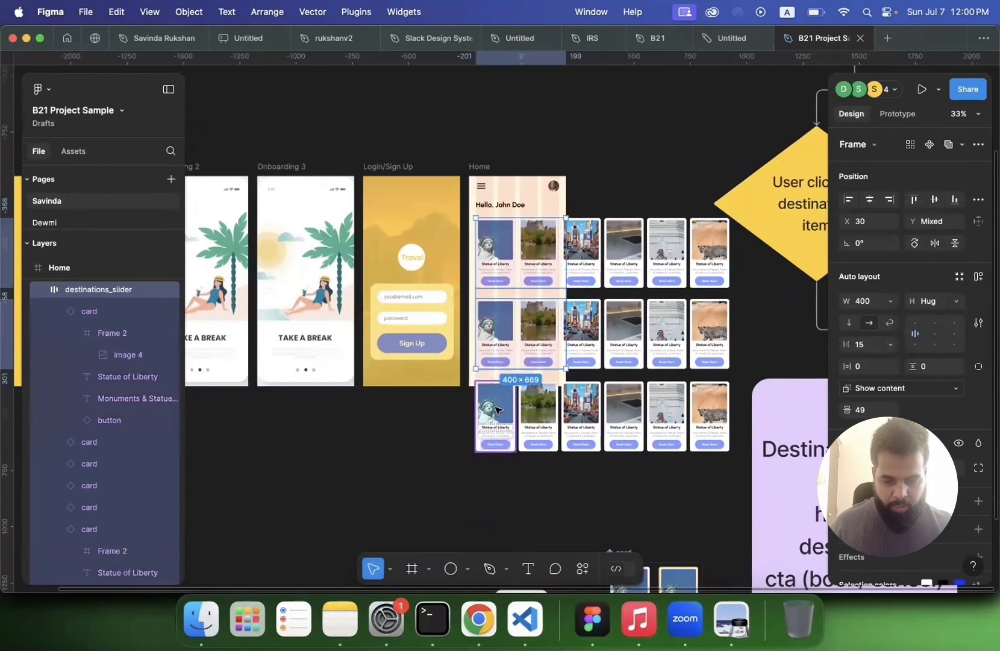
Step: Select the cards of the extra slider row below the Home frame and delete them
left_click(38, 292)
left_click(37, 311)
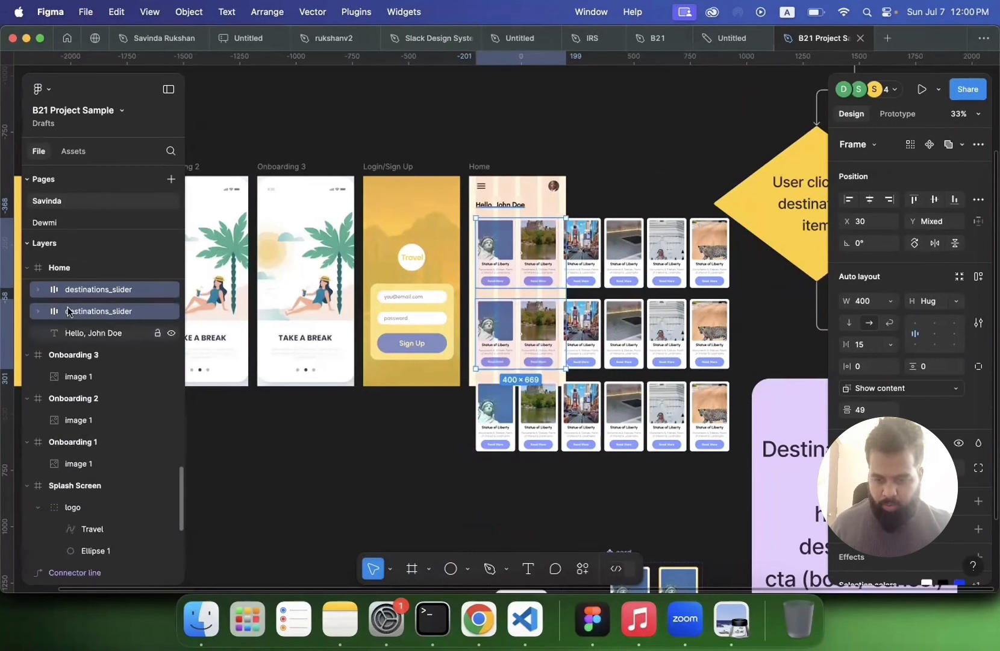
left_click(108, 290)
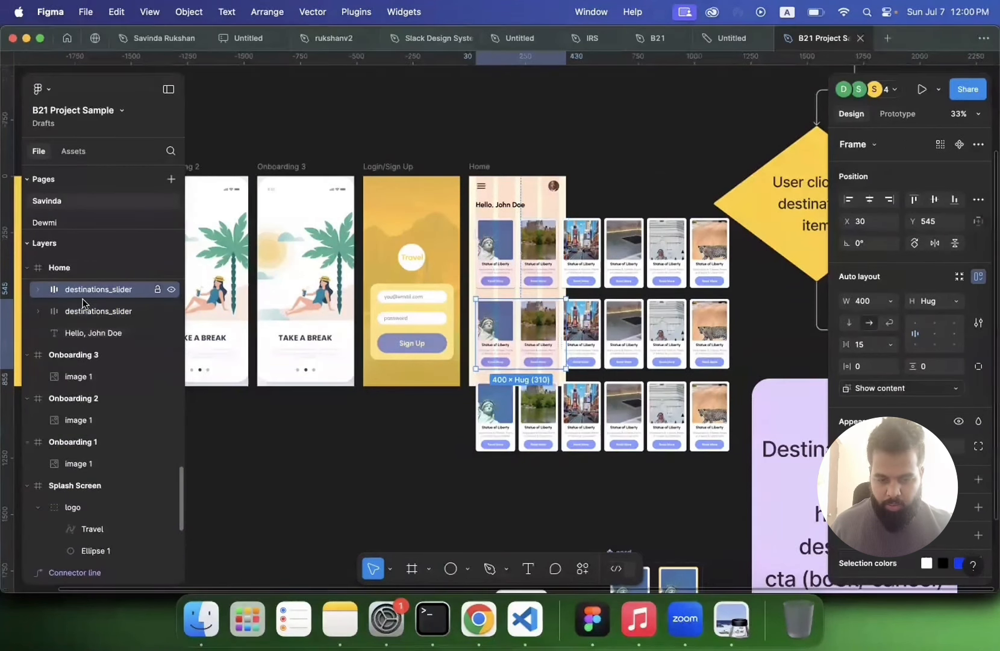
left_click(138, 317)
left_click(538, 420)
left_click_drag(455, 412, 732, 480)
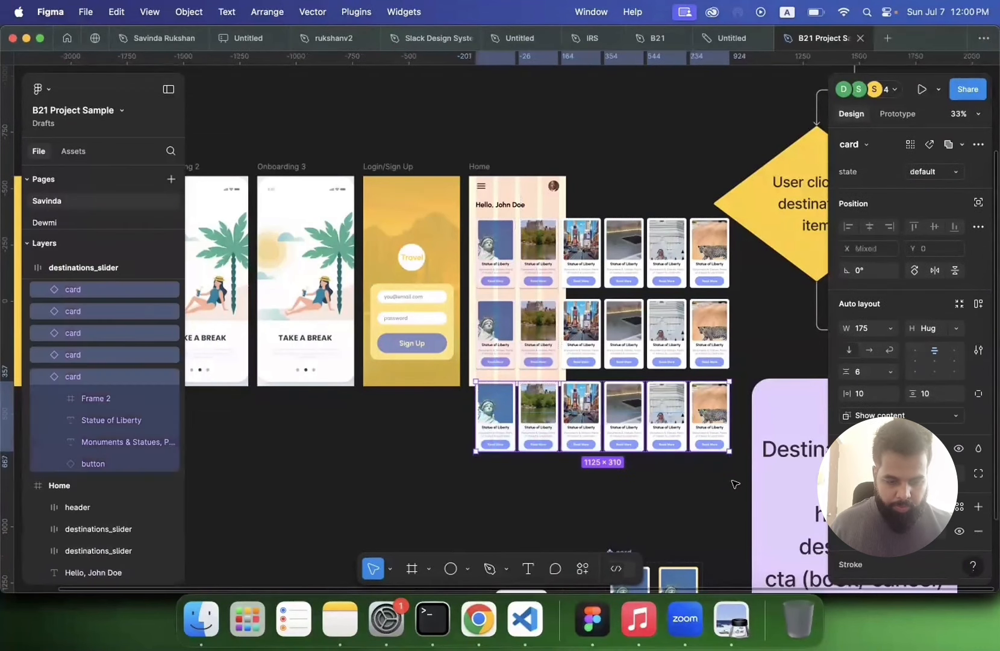
key("Delete")
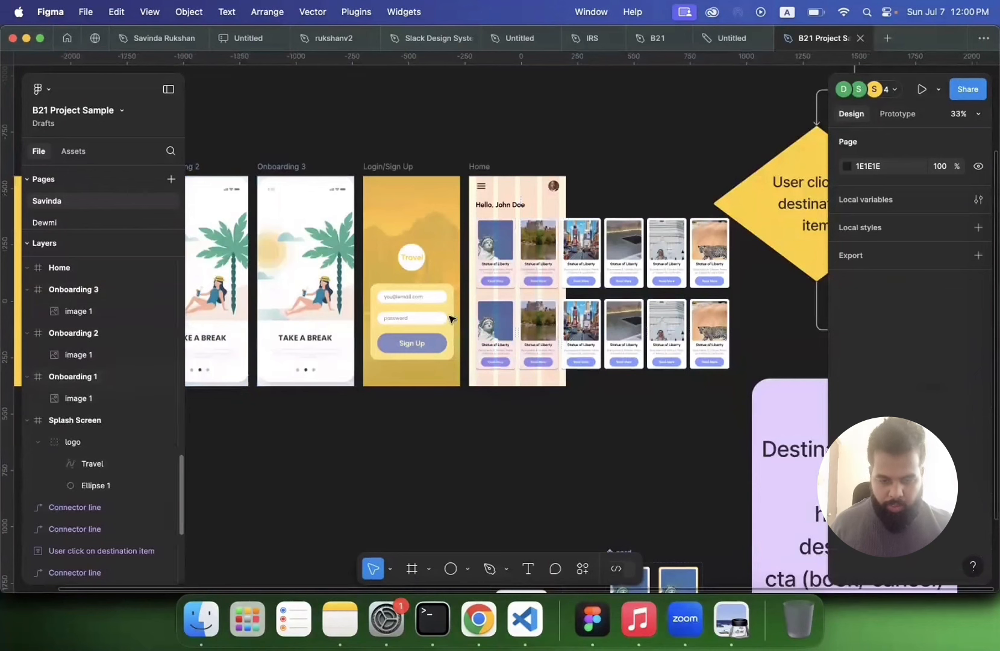
Step: Duplicate the lower destinations_slider row in the Home frame and nudge the copy down to Y 885 as a third row
left_click(509, 312)
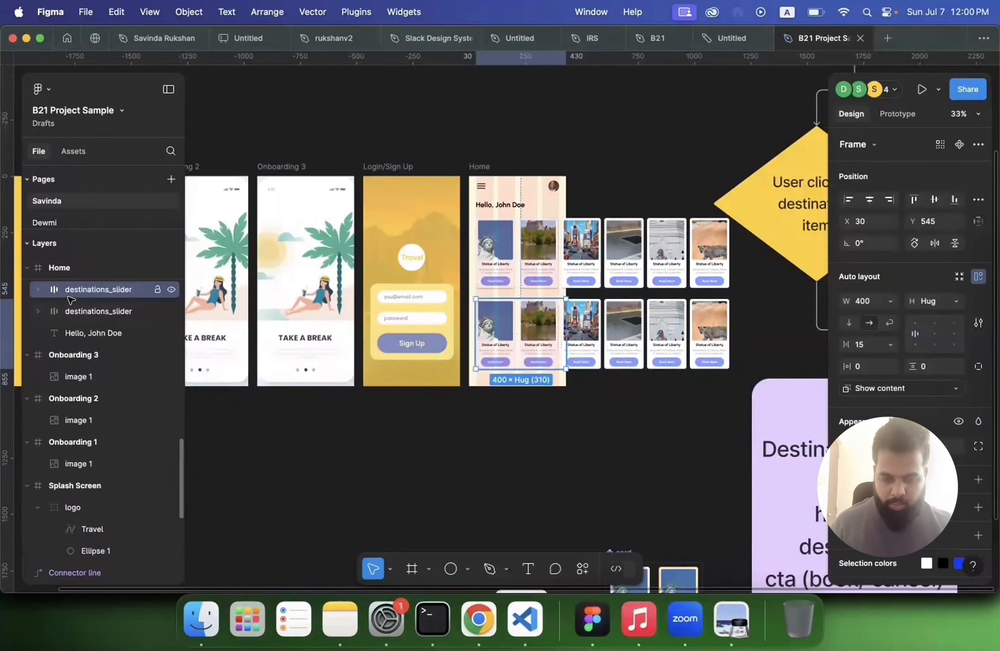
key("super+d")
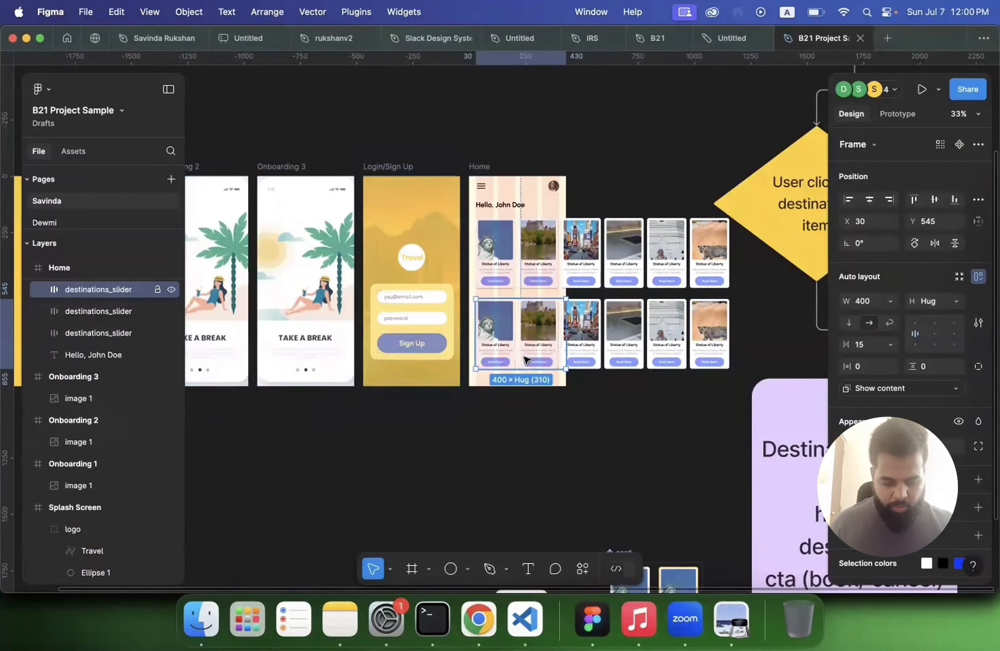
key("shift+Down")
key("shift+Down")
key("shift+Down")
key("shift+Down")
key("shift+Down")
key("shift+Down")
key("shift+Down")
key("shift+Down")
key("shift+Down")
key("shift+Down")
key("shift+Down")
key("shift+Down")
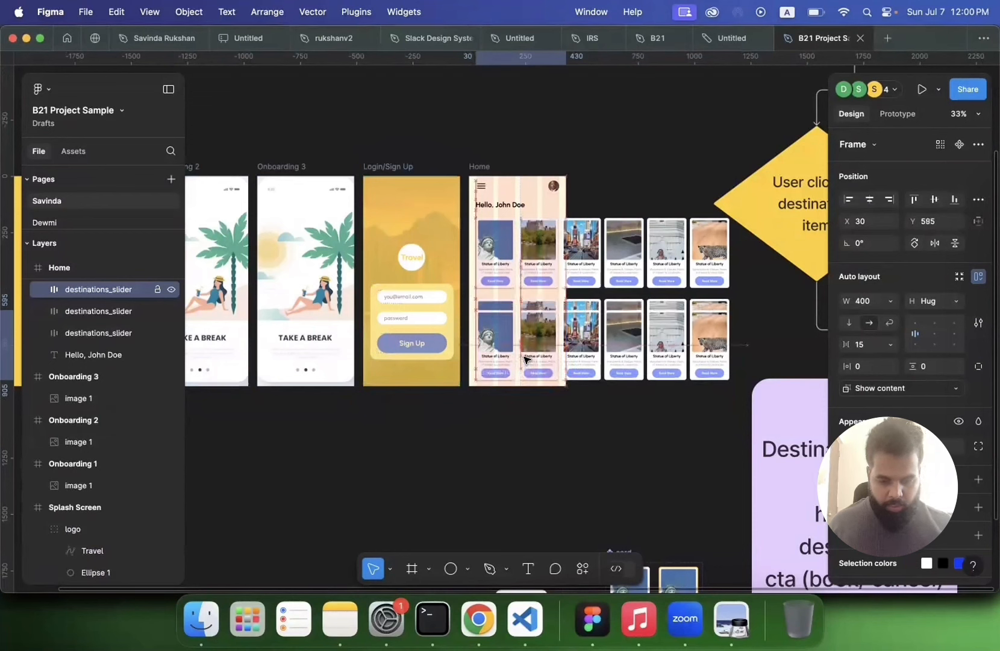
key("shift+Down")
key("shift+Down")
key("shift+Down")
key("shift+Down")
key("shift+Down")
key("shift+Down")
key("shift+Down")
key("shift+Down")
key("shift+Down")
key("shift+Down")
key("shift+Down")
key("shift+Down")
key("shift+Down")
key("shift+Down")
key("shift+Down")
key("shift+Down")
key("shift+Down")
key("shift+Down")
key("shift+Down")
key("shift+Down")
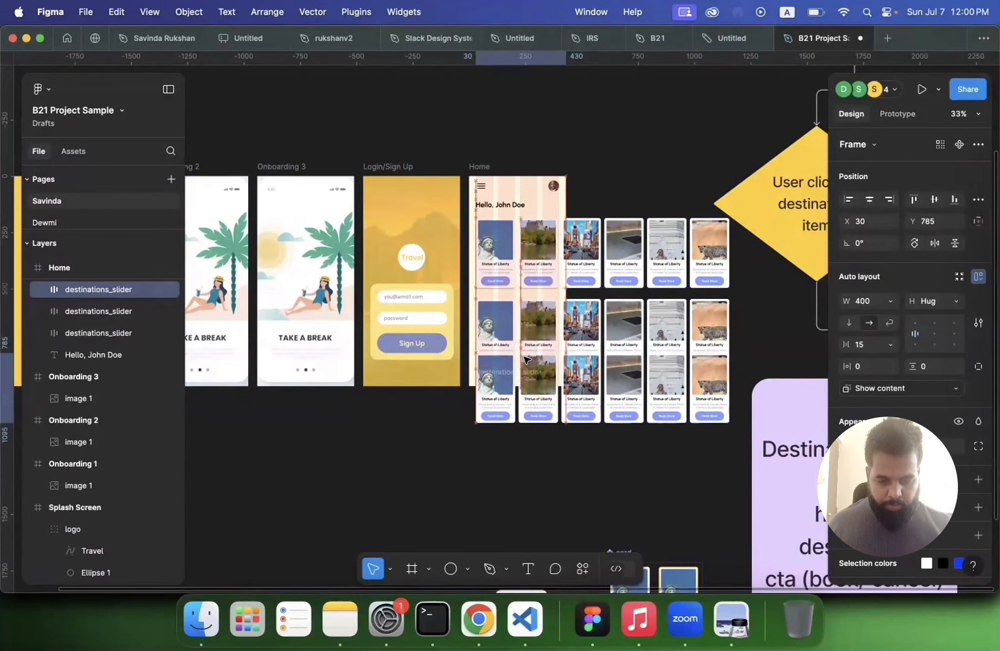
key("shift+Up")
key("shift+Up")
key("shift+Up")
key("shift+Up")
key("shift+Up")
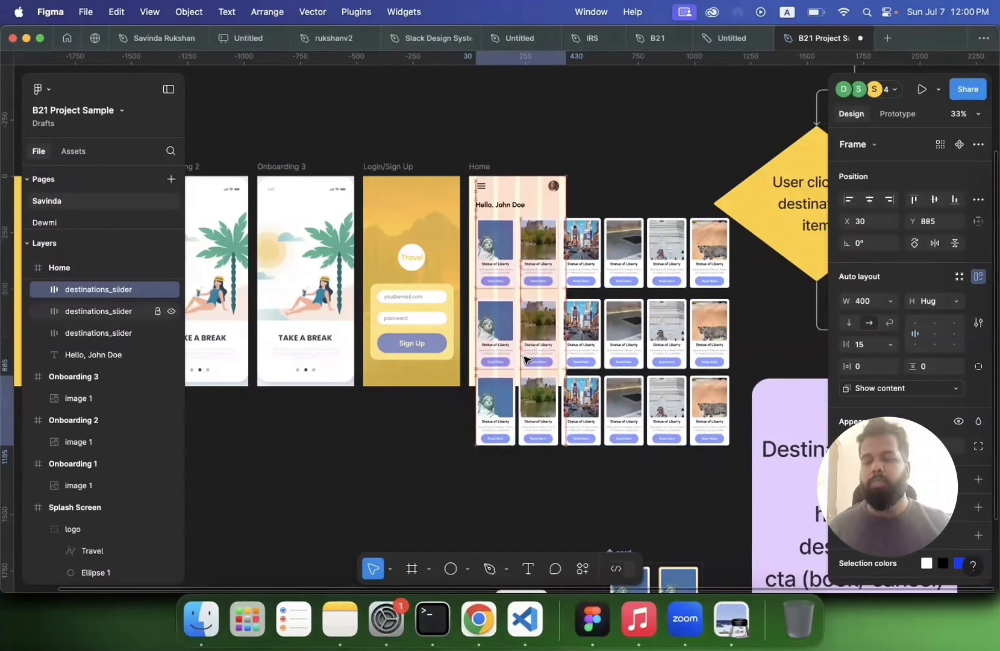
Step: Wrap the three destinations_slider rows in a new frame and rename it content
left_click(100, 332, "shift")
right_click(103, 331)
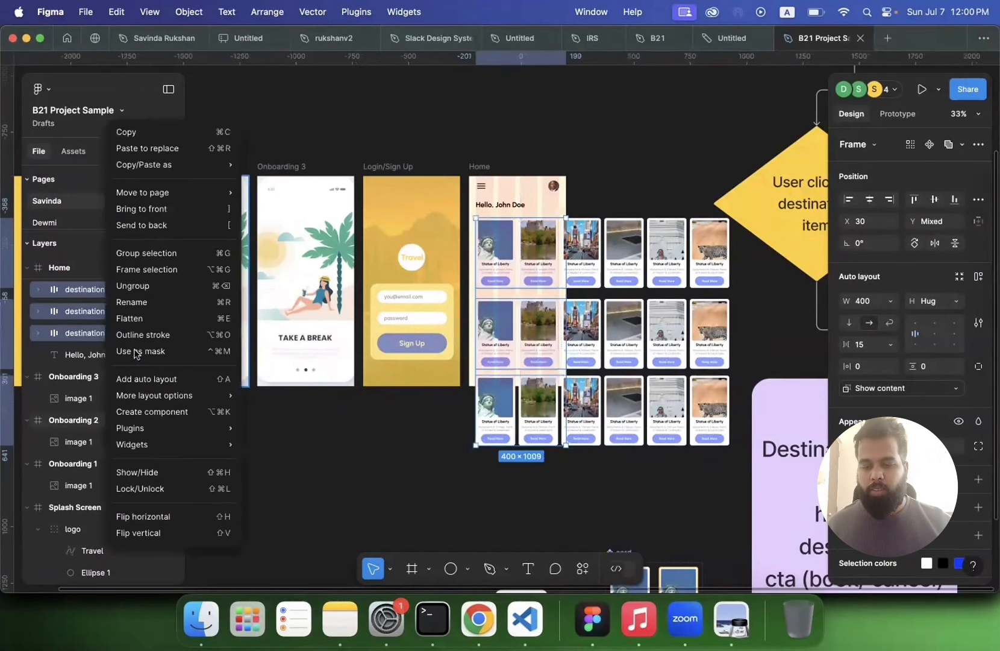
left_click(139, 275)
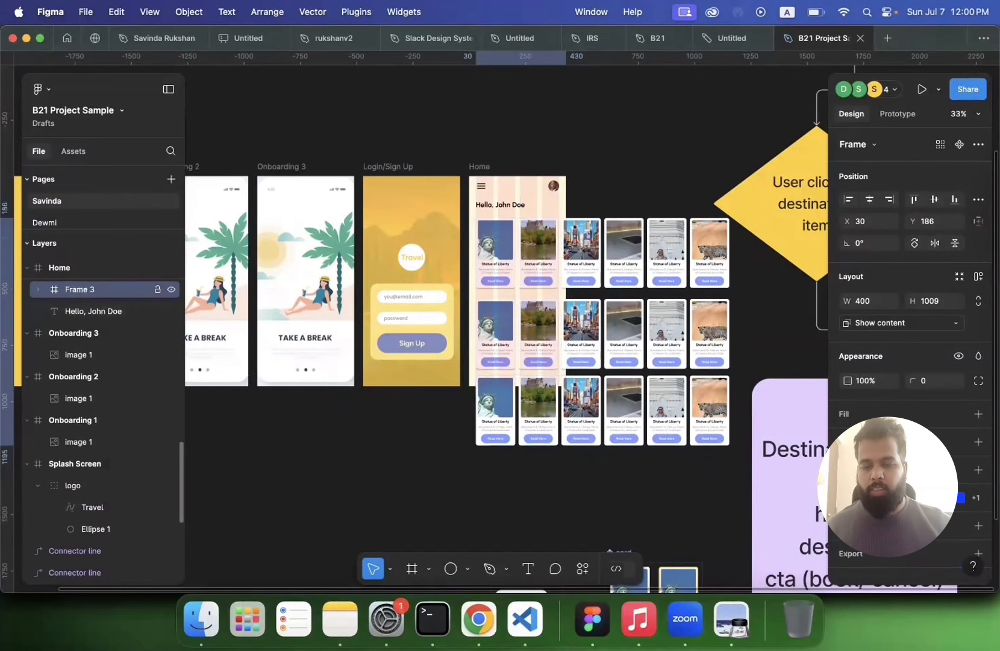
key("super+r")
type("co")
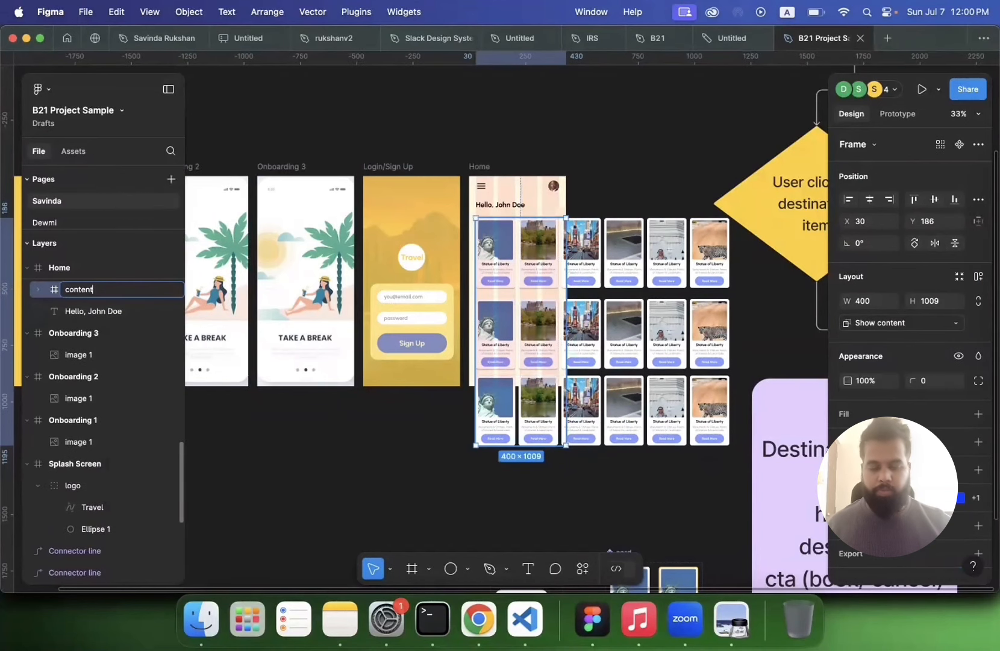
type("ntent")
key("Return")
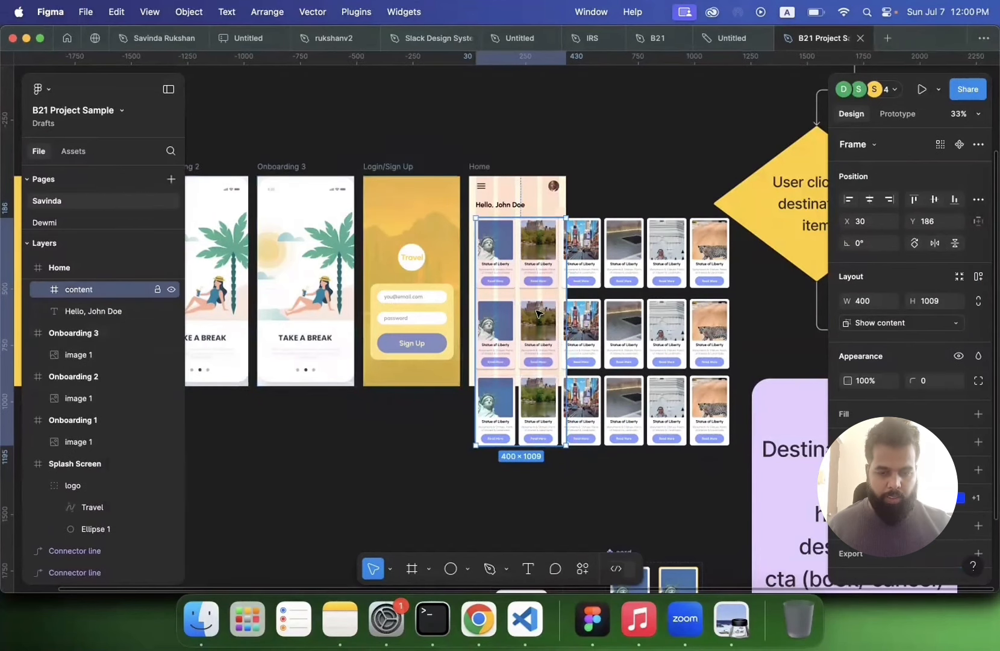
Step: Set the content frame's prototype scroll overflow to Vertical
scroll(538, 312, "up", 3)
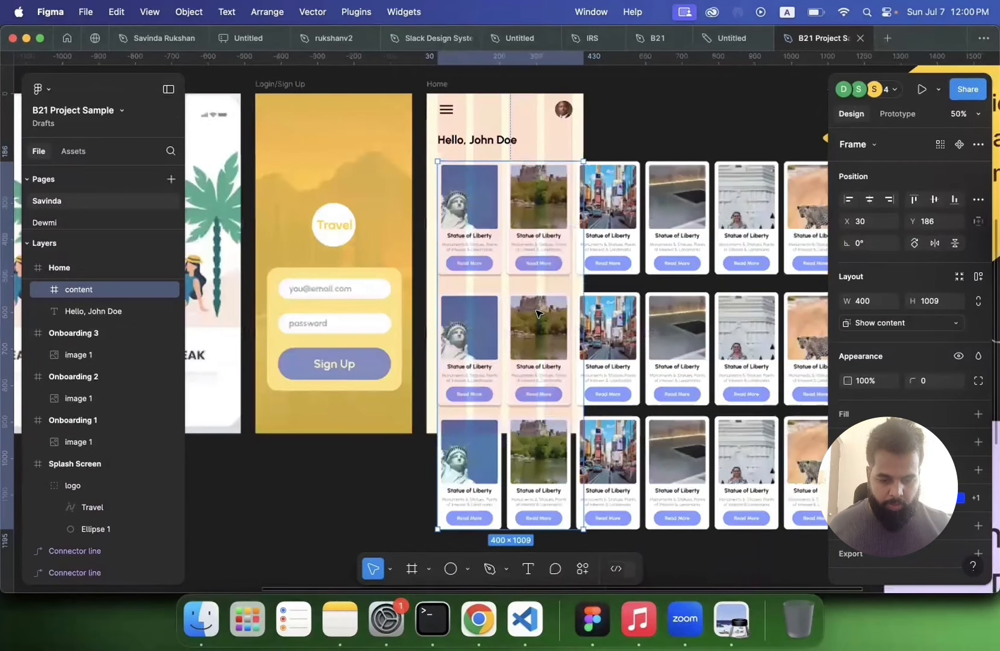
scroll(493, 475, "up", 1)
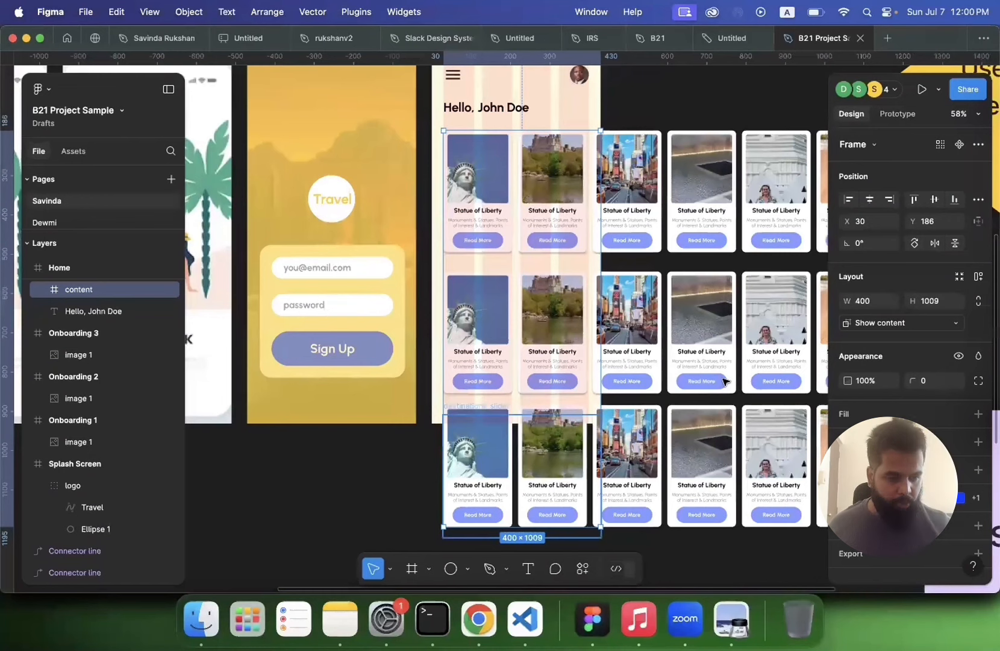
scroll(725, 380, "down", 2)
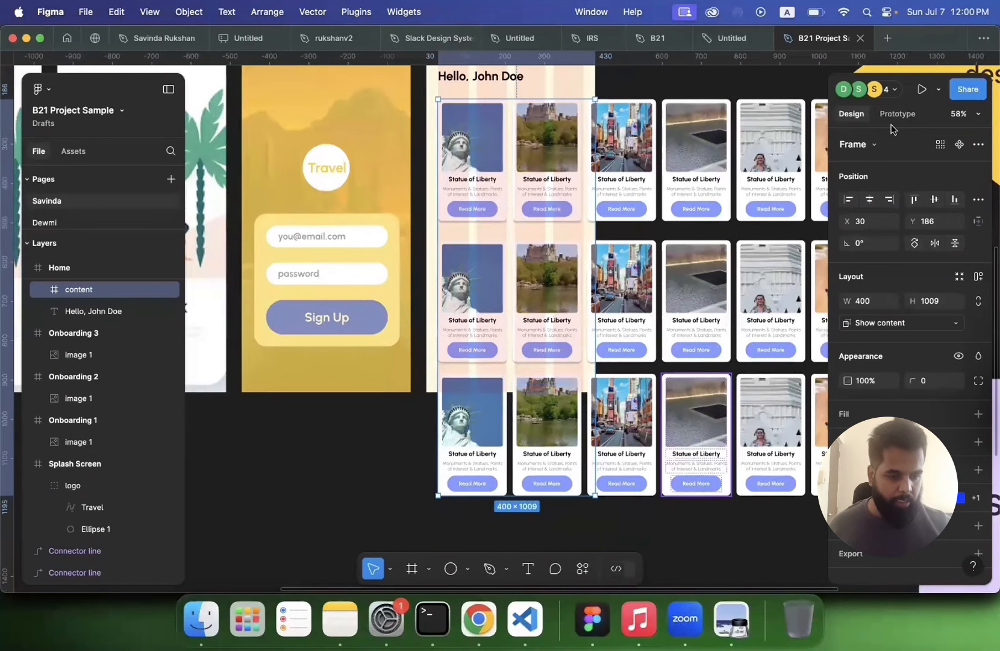
scroll(915, 224, "right", 2)
scroll(915, 223, "up", 1)
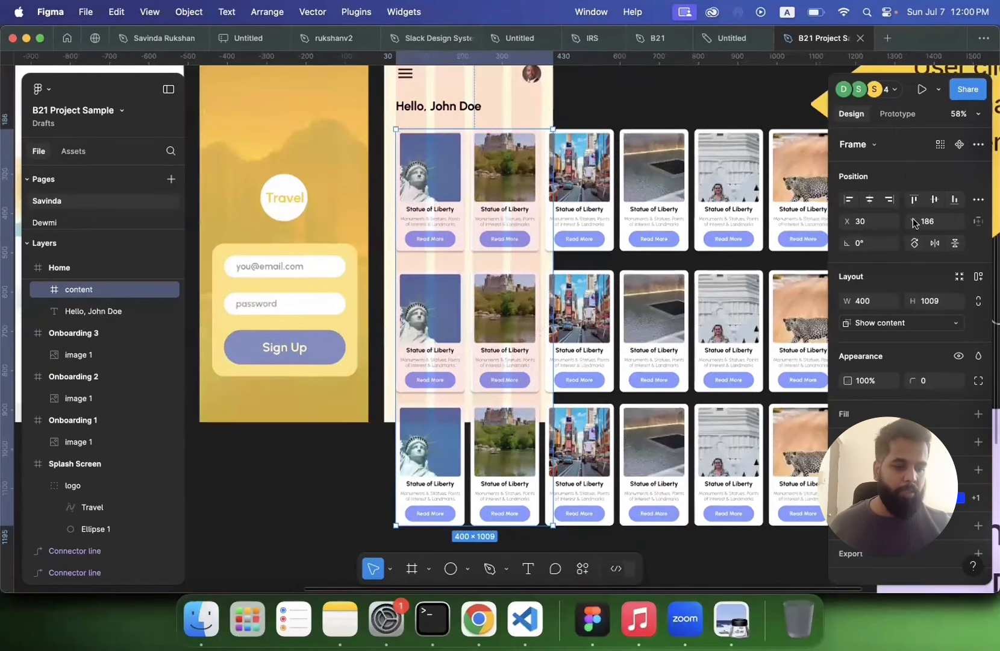
scroll(915, 223, "right", 3)
scroll(915, 224, "up", 1)
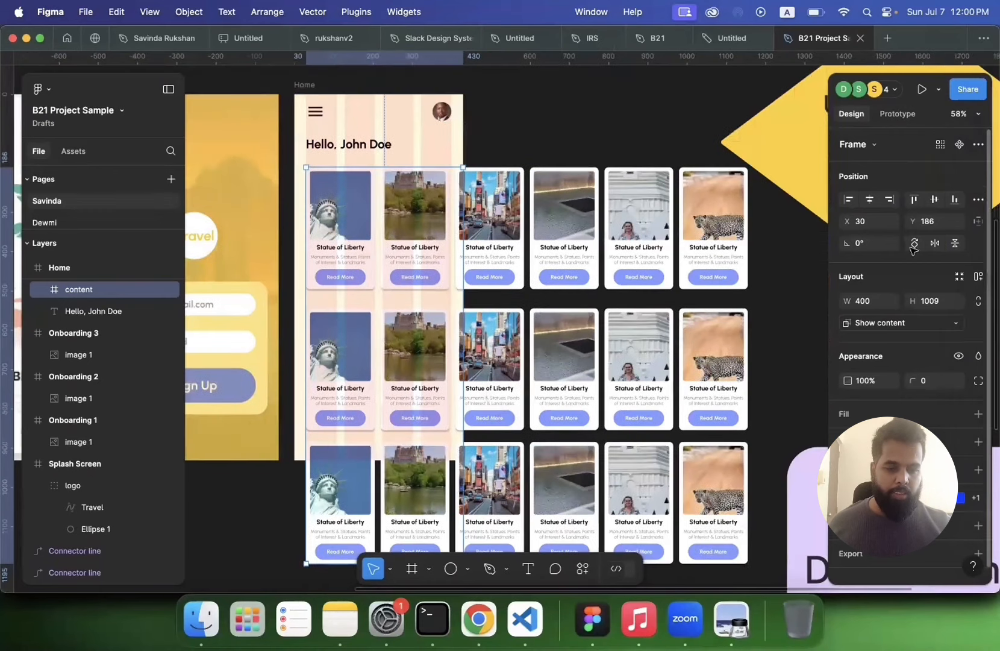
left_click(898, 114)
left_click(934, 216)
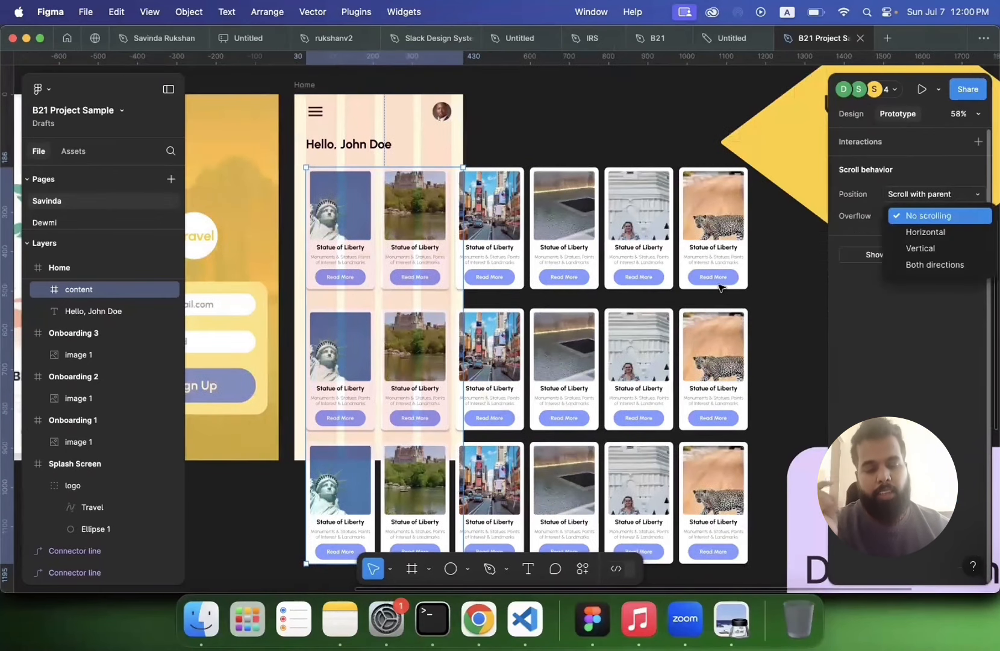
left_click(920, 248)
Step: Preview the prototype from the splash screen, tap Sign Up, and test vertical and horizontal scrolling on the Home screen
scroll(721, 288, "down", 3)
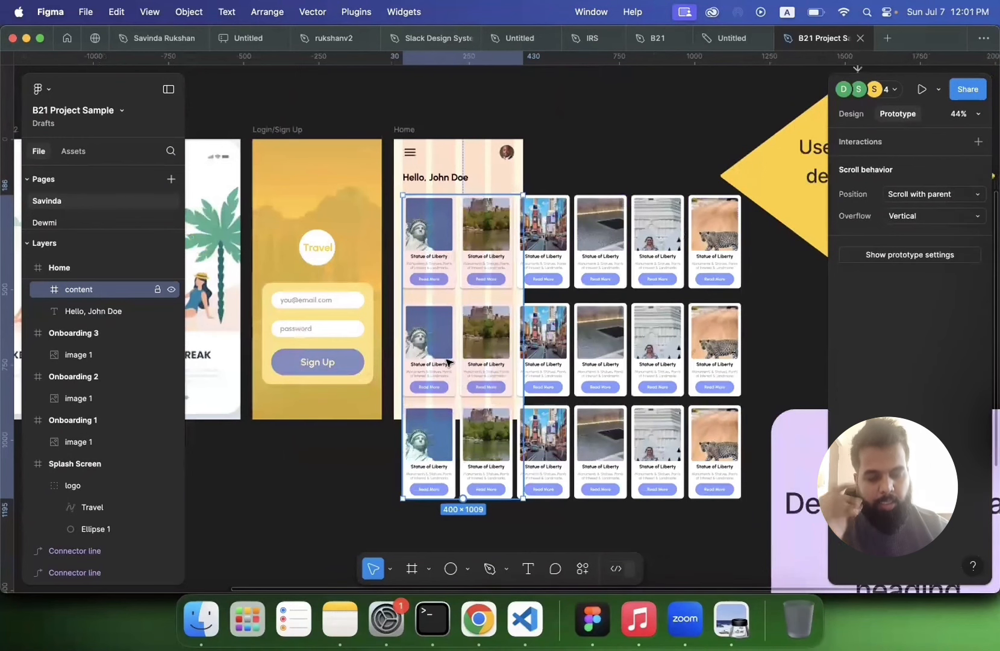
scroll(447, 361, "up", 4)
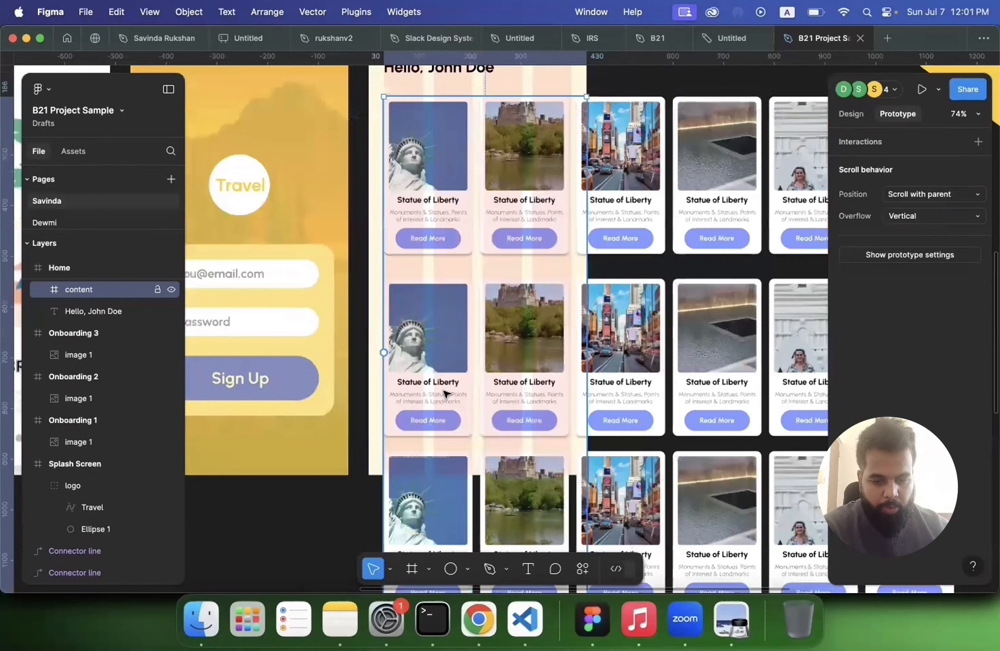
scroll(444, 393, "down", 3)
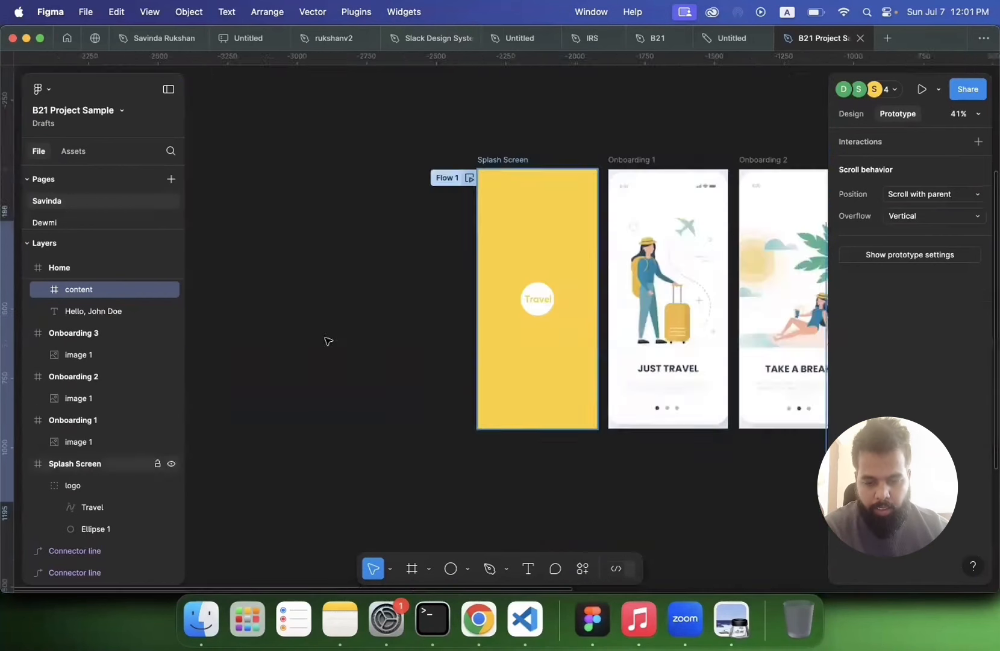
left_click(469, 178)
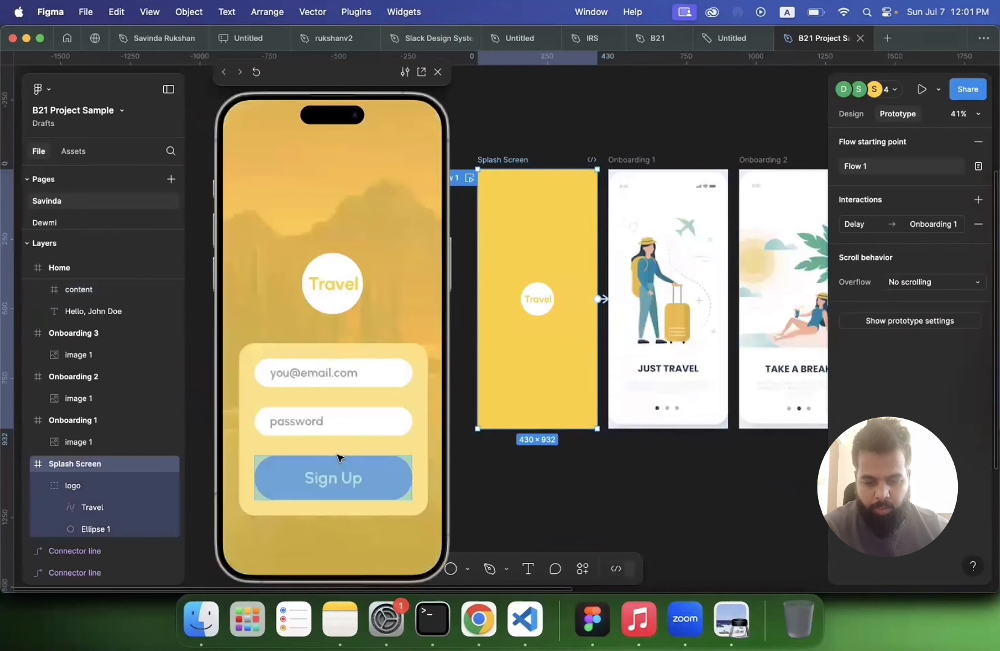
left_click(338, 458)
scroll(325, 399, "up", 1)
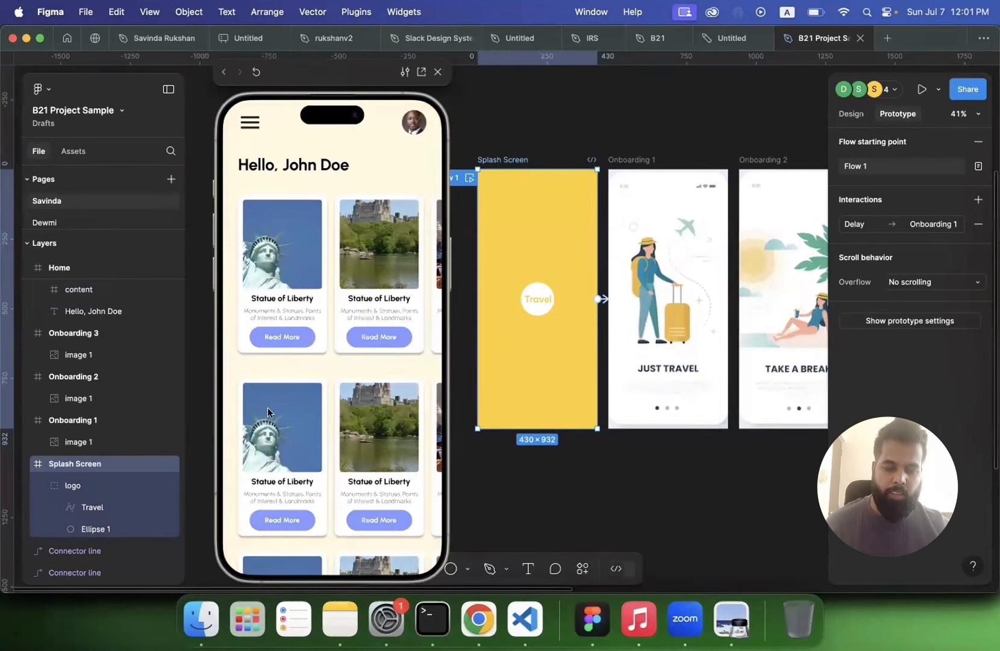
scroll(351, 435, "right", 5)
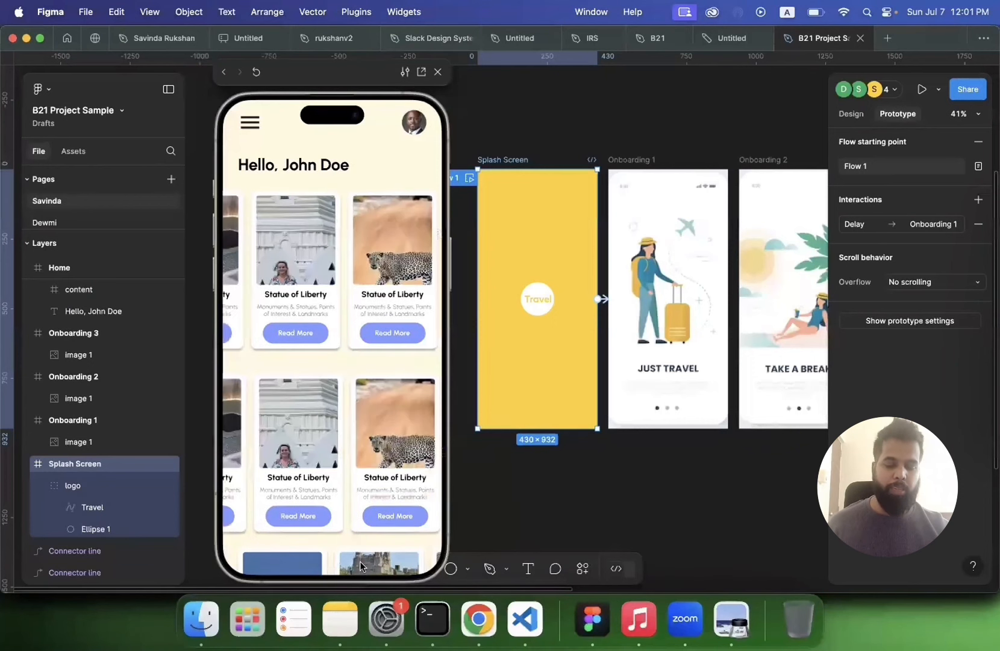
scroll(362, 398, "down", 3)
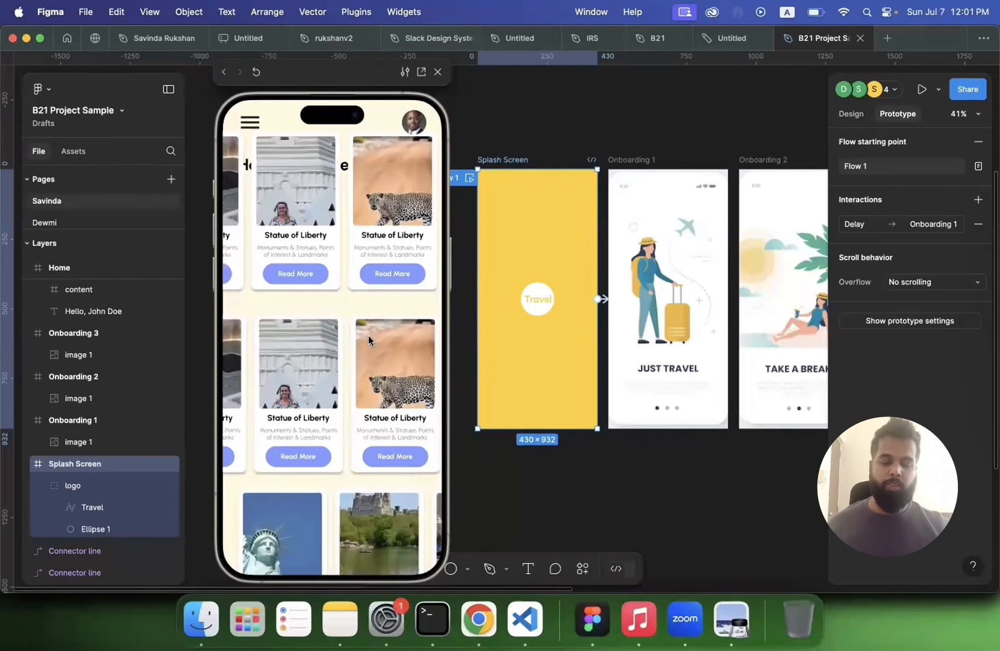
scroll(364, 253, "up", 3)
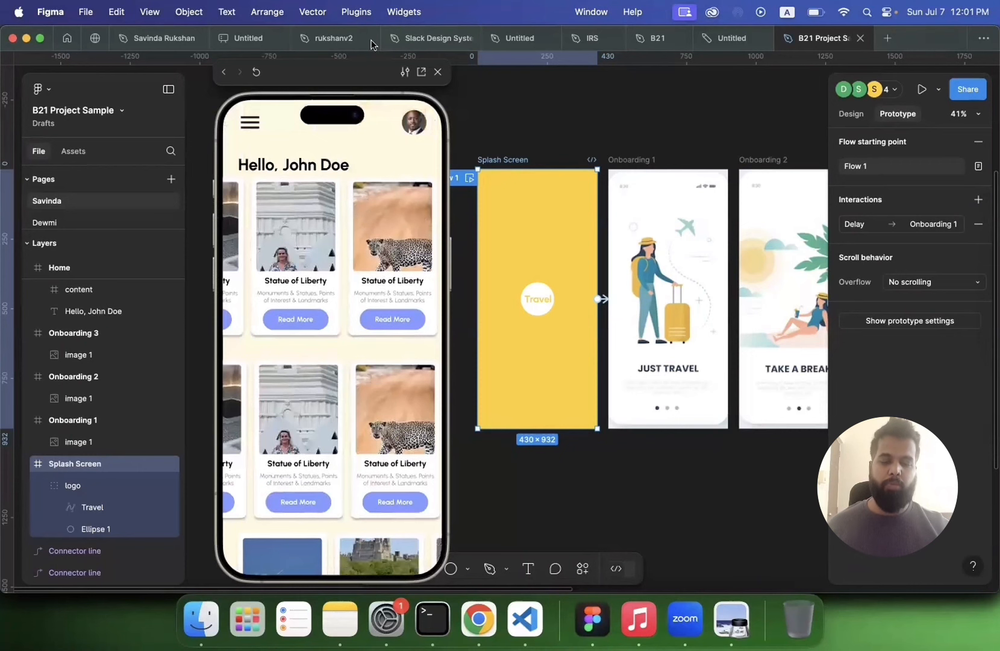
scroll(346, 446, "down", 3)
scroll(350, 313, "up", 3)
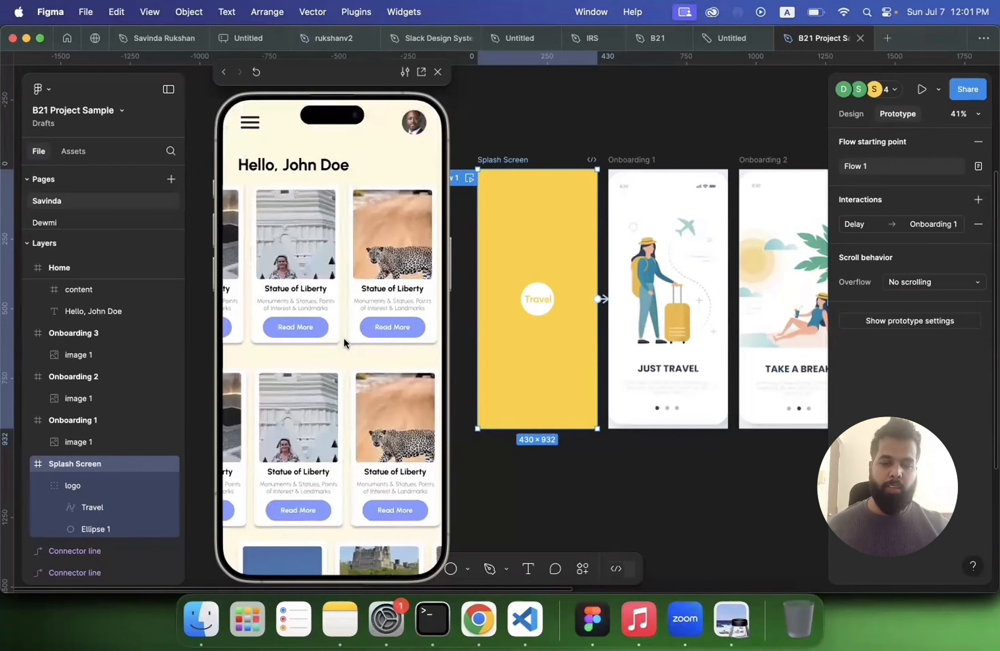
scroll(355, 323, "down", 1)
scroll(359, 314, "up", 1)
scroll(350, 263, "down", 3)
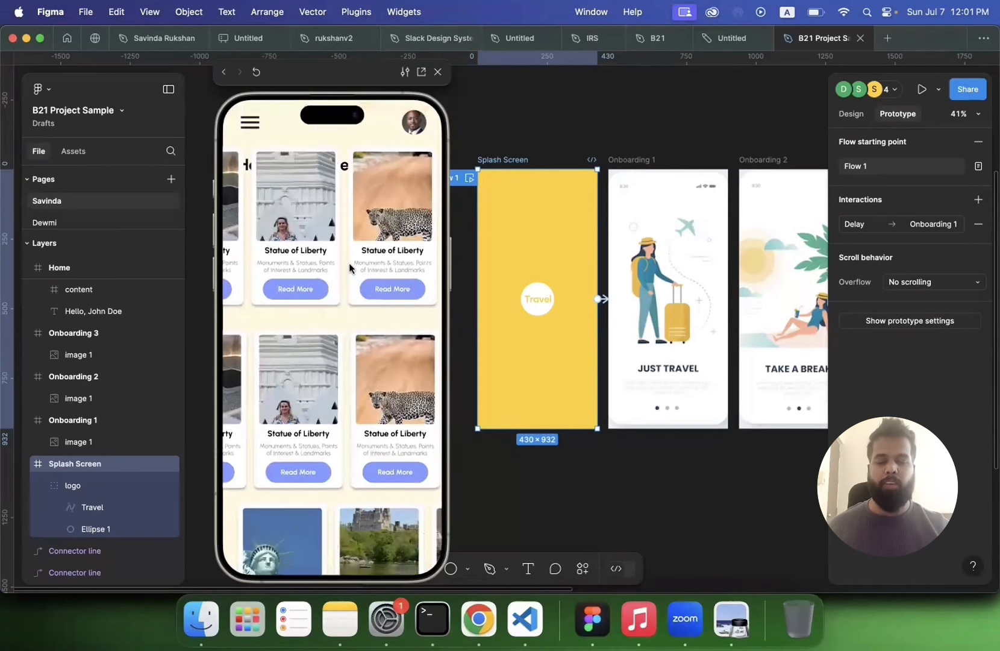
scroll(364, 211, "up", 3)
scroll(372, 183, "down", 3)
scroll(368, 241, "up", 3)
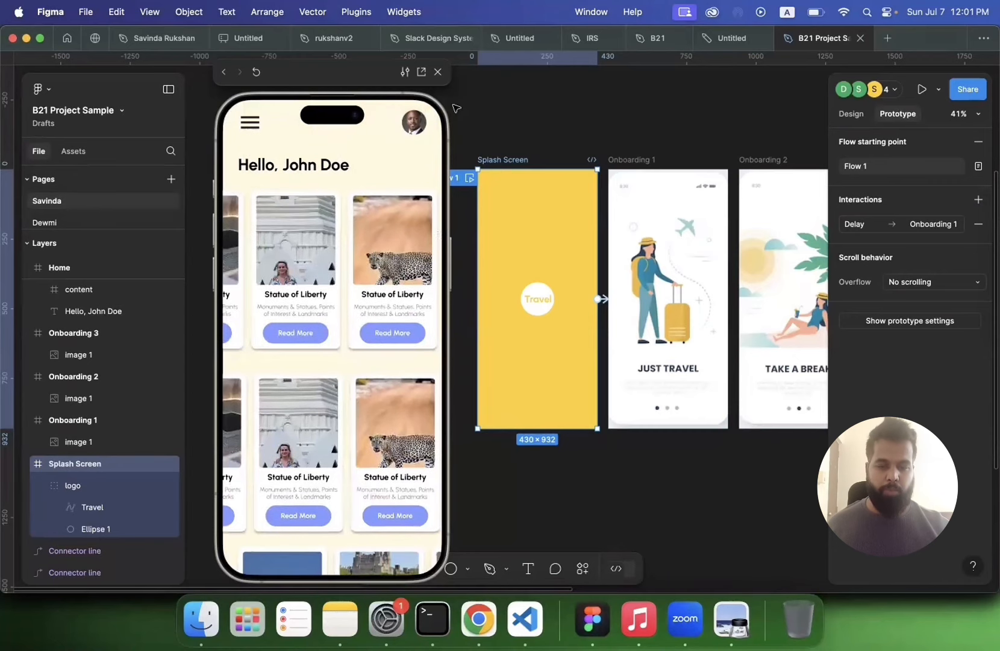
left_click(439, 71)
Step: Inspect the content frame in the Home frame and its scroll behavior settings
scroll(587, 137, "right", 5)
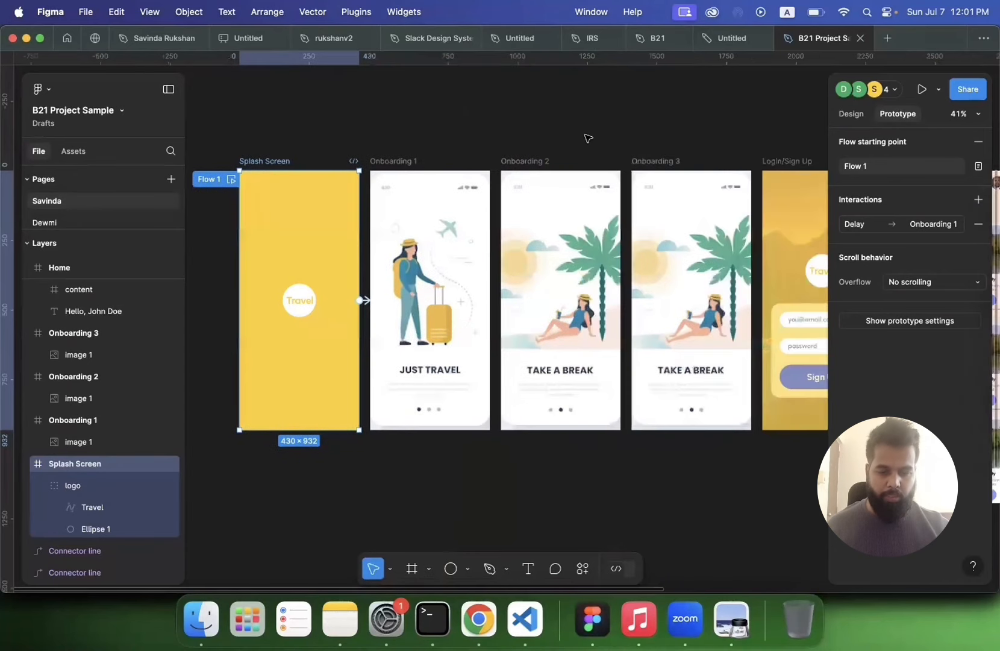
scroll(418, 358, "right", 10)
left_click(417, 368)
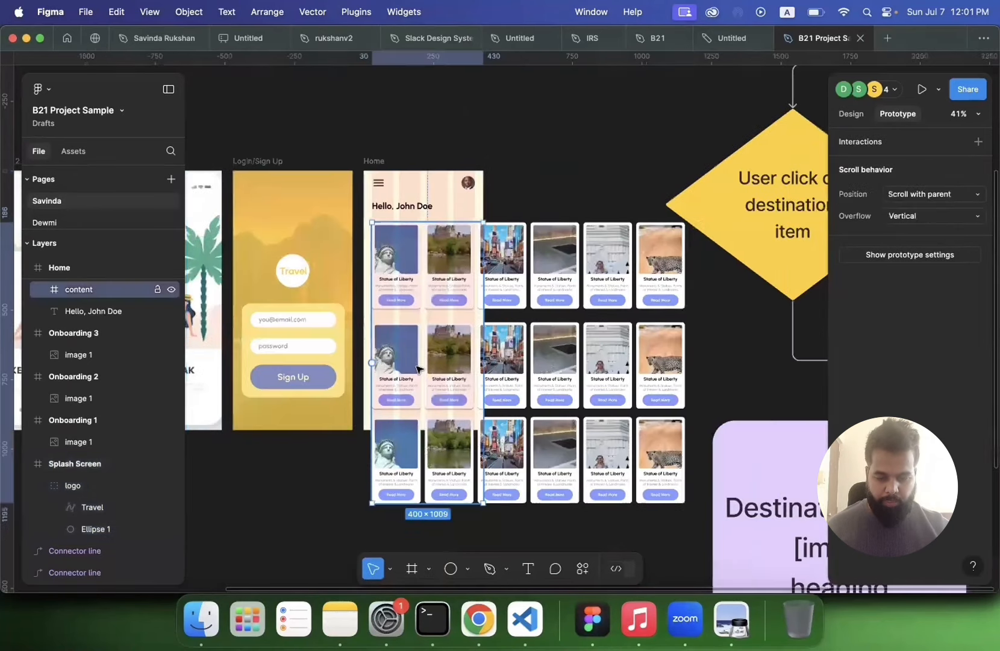
scroll(416, 366, "up", 2)
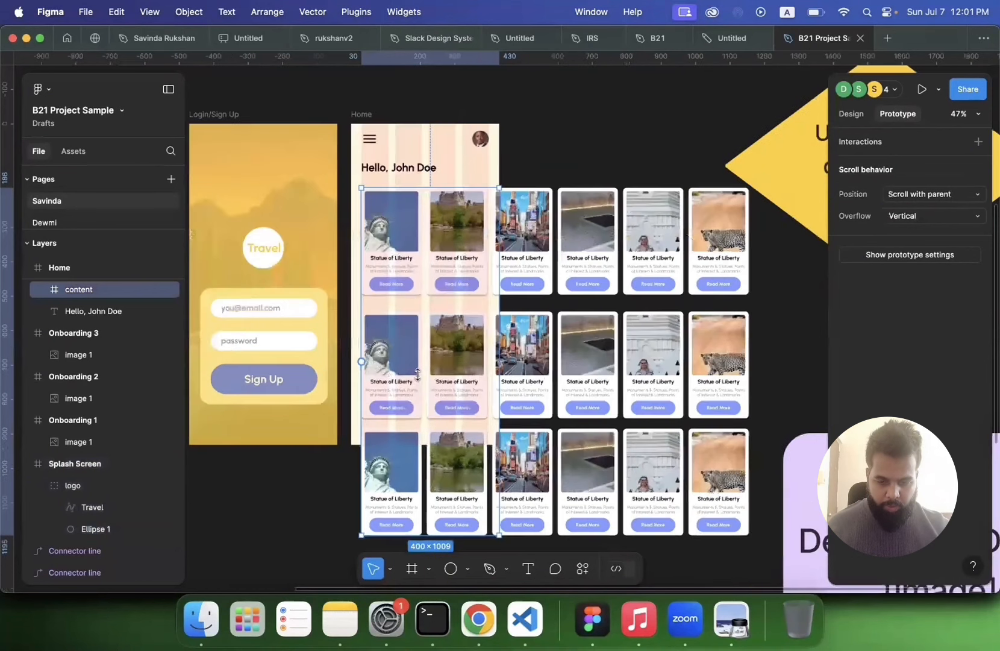
scroll(414, 226, "up", 5)
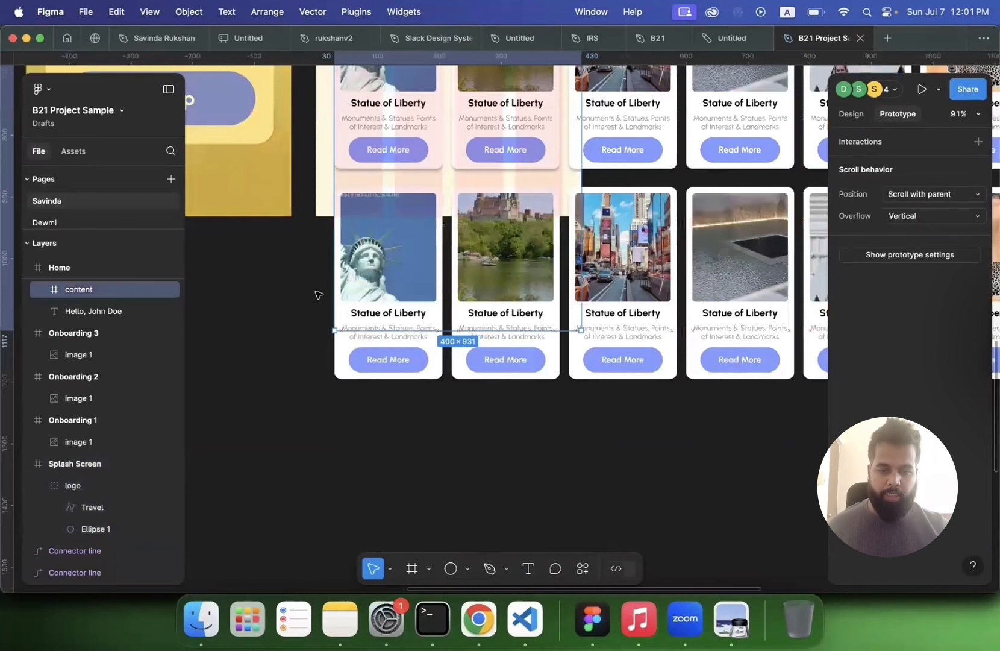
scroll(315, 292, "down", 5)
scroll(324, 261, "down", 2)
scroll(326, 259, "left", 10)
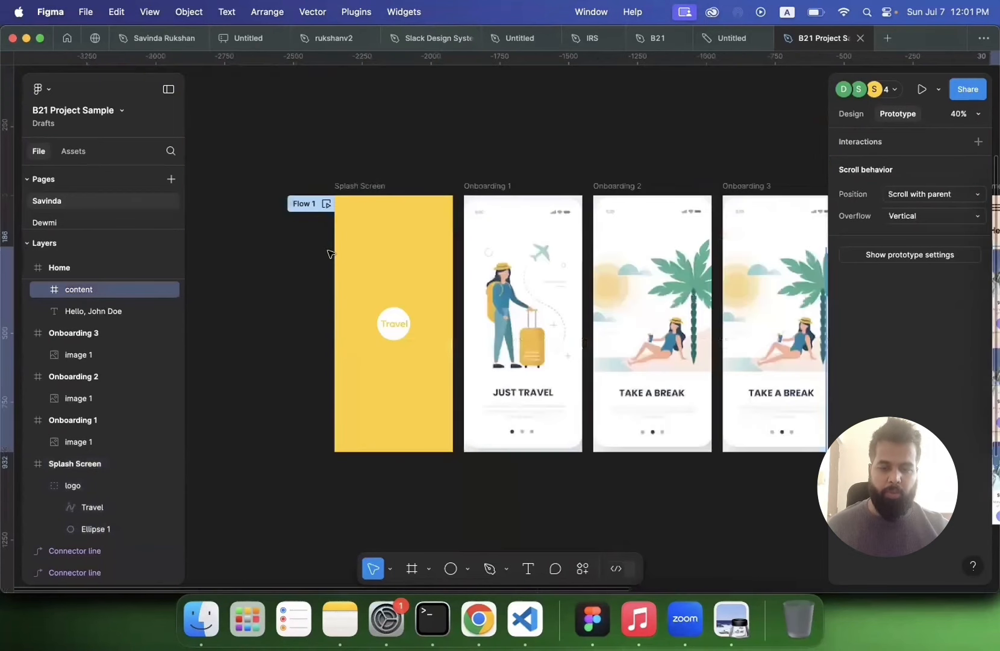
Step: Play the prototype again from the splash screen through onboarding and scroll the Home screen in both directions
left_click(328, 248)
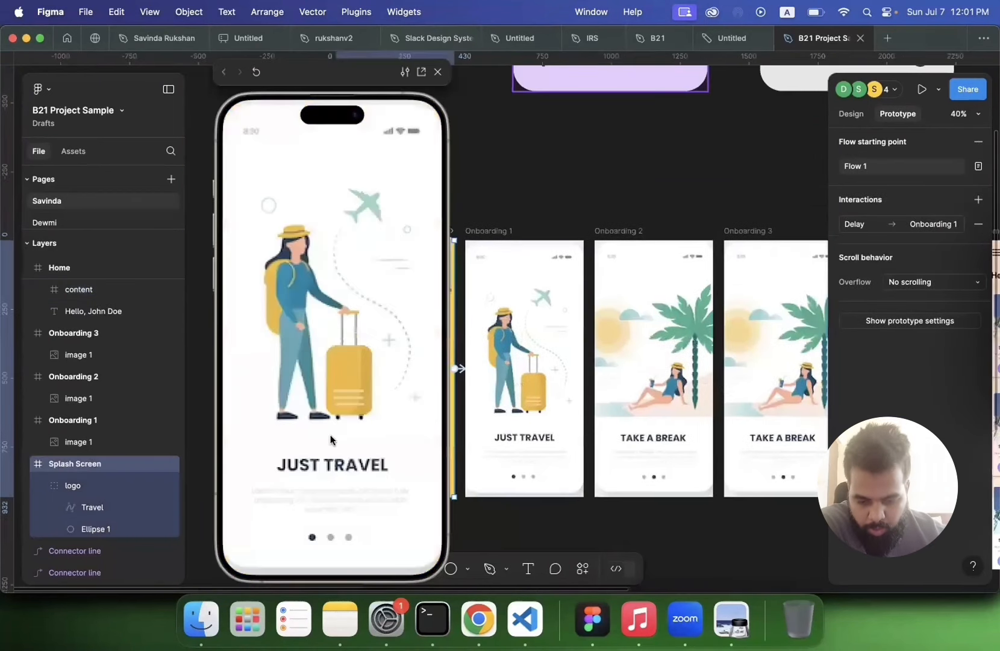
left_click(331, 435)
left_click(331, 434)
left_click(331, 434)
scroll(331, 434, "down", 10)
scroll(314, 480, "right", 10)
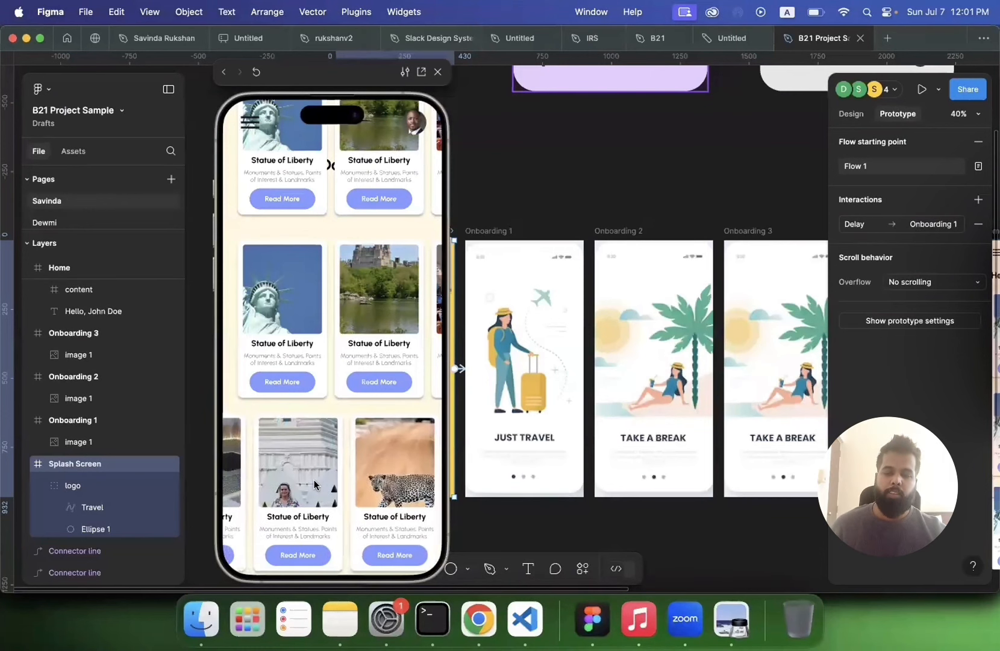
scroll(314, 480, "left", 10)
scroll(256, 124, "up", 5)
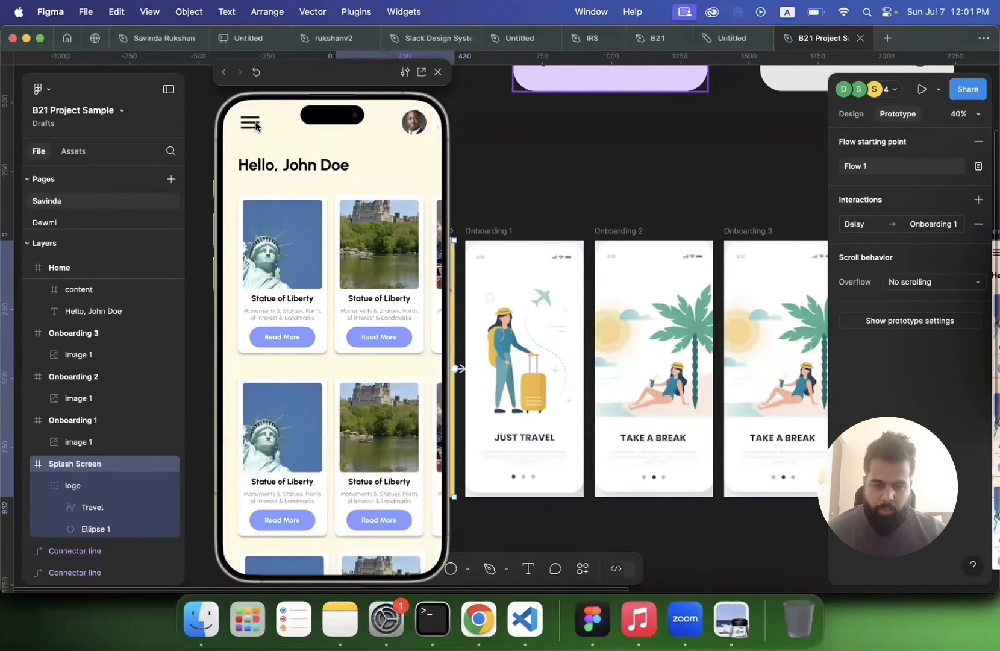
scroll(325, 314, "down", 2)
scroll(326, 313, "up", 2)
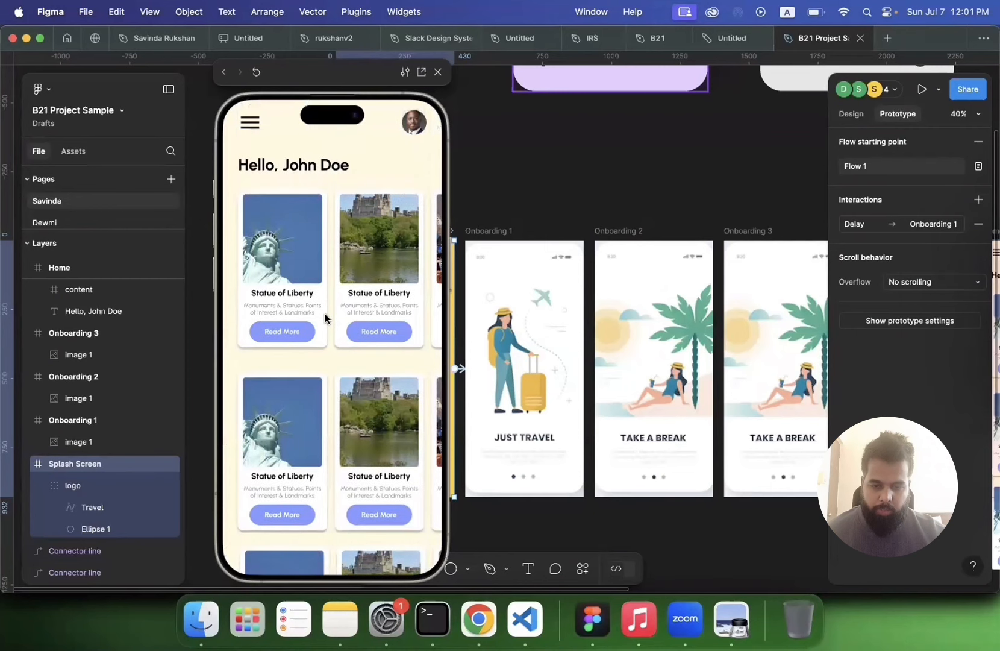
Step: Scroll the Home screen up and down in the prototype preview, then close the preview
scroll(325, 313, "down", 2)
scroll(325, 313, "down", 2)
scroll(249, 179, "up", 3)
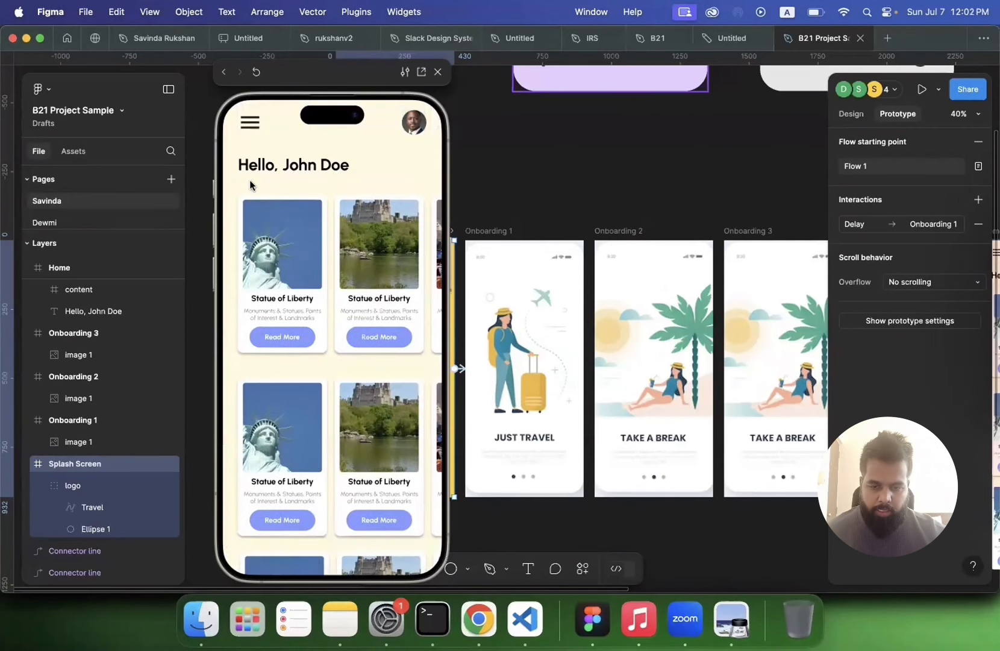
scroll(331, 238, "down", 2)
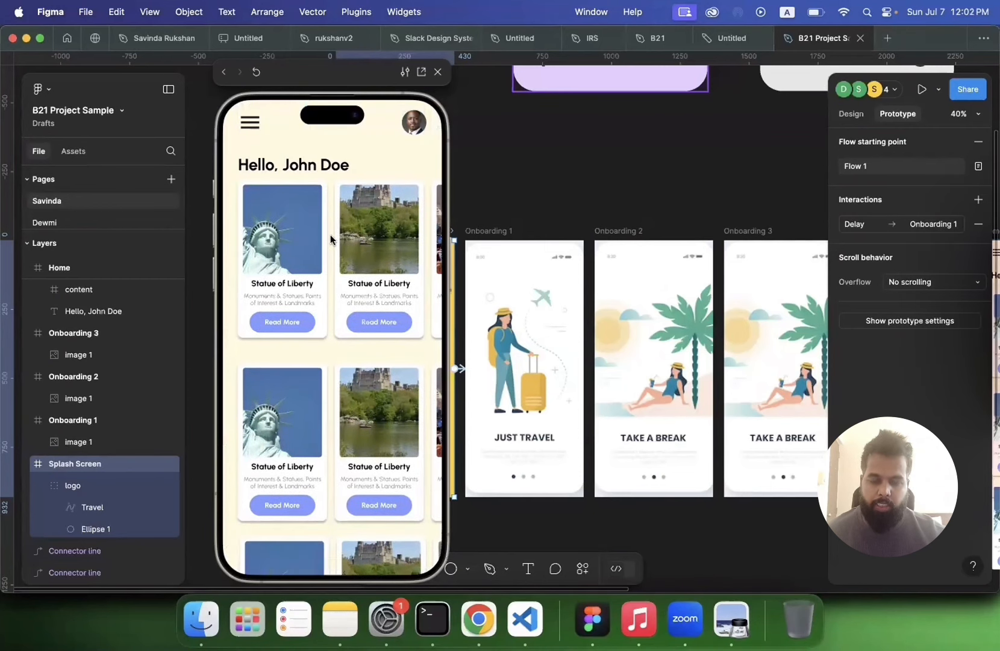
scroll(331, 237, "up", 1)
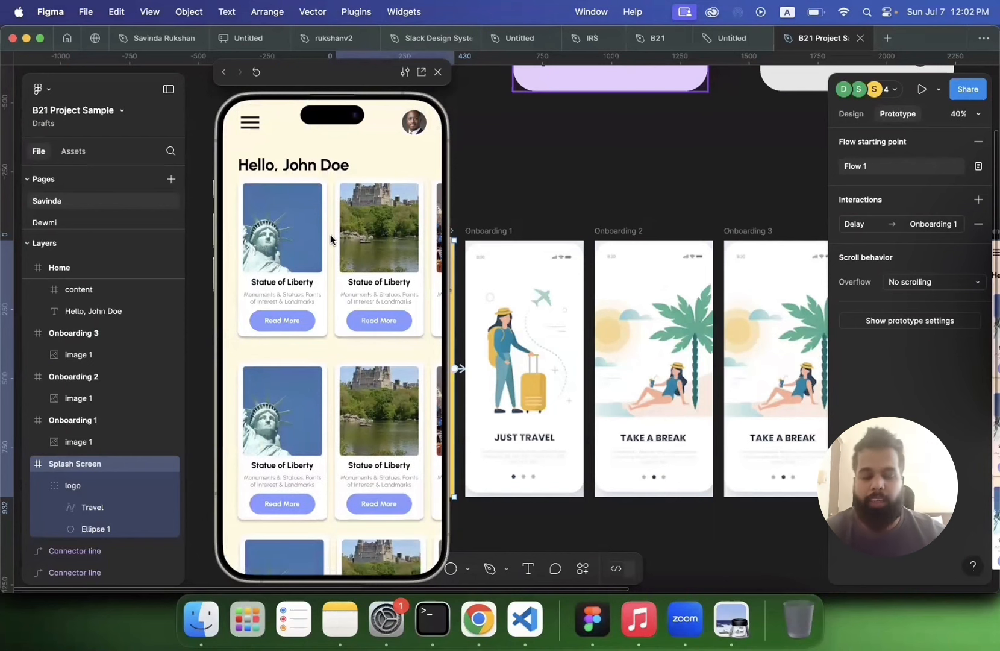
scroll(331, 238, "down", 1)
scroll(330, 238, "up", 1)
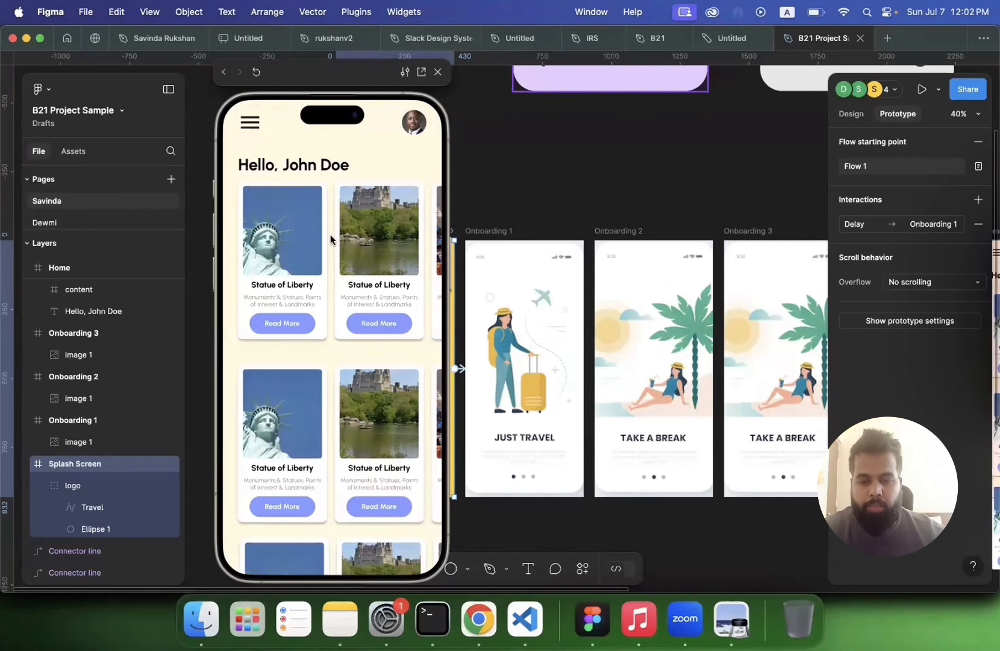
scroll(331, 238, "down", 2)
scroll(330, 161, "up", 2)
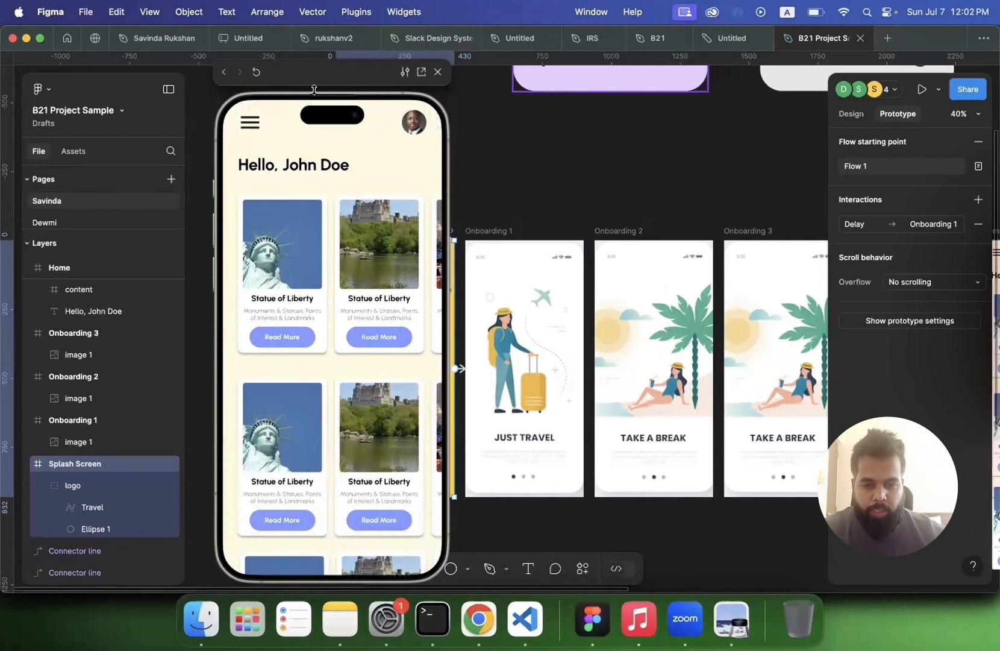
left_click(438, 73)
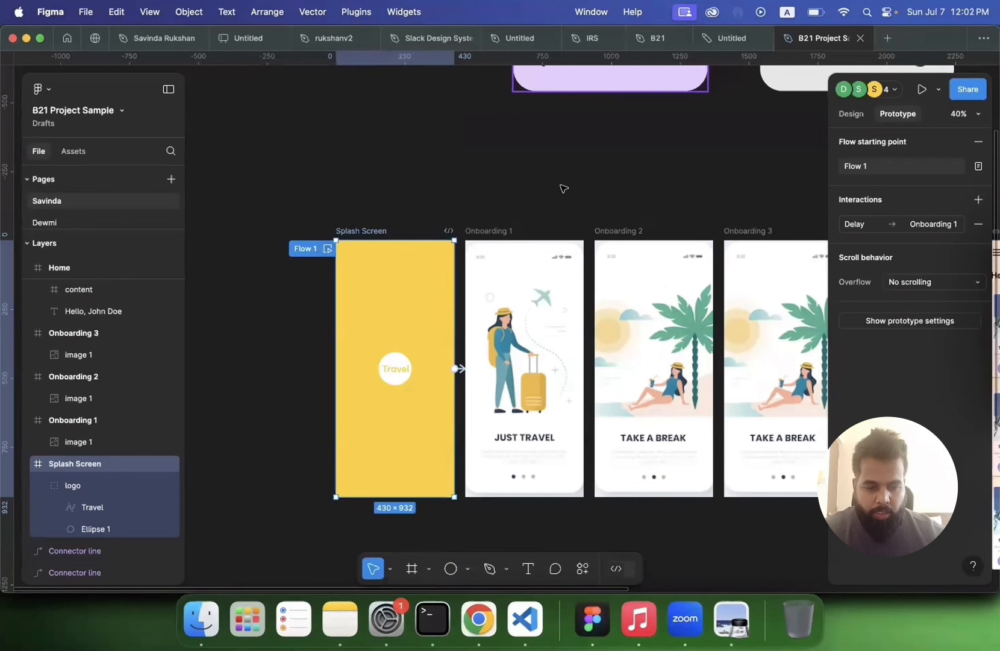
Step: Wrap the Home screen's menu icon, profile picture and greeting text together in a new frame
left_click(562, 188)
scroll(563, 189, "right", 10)
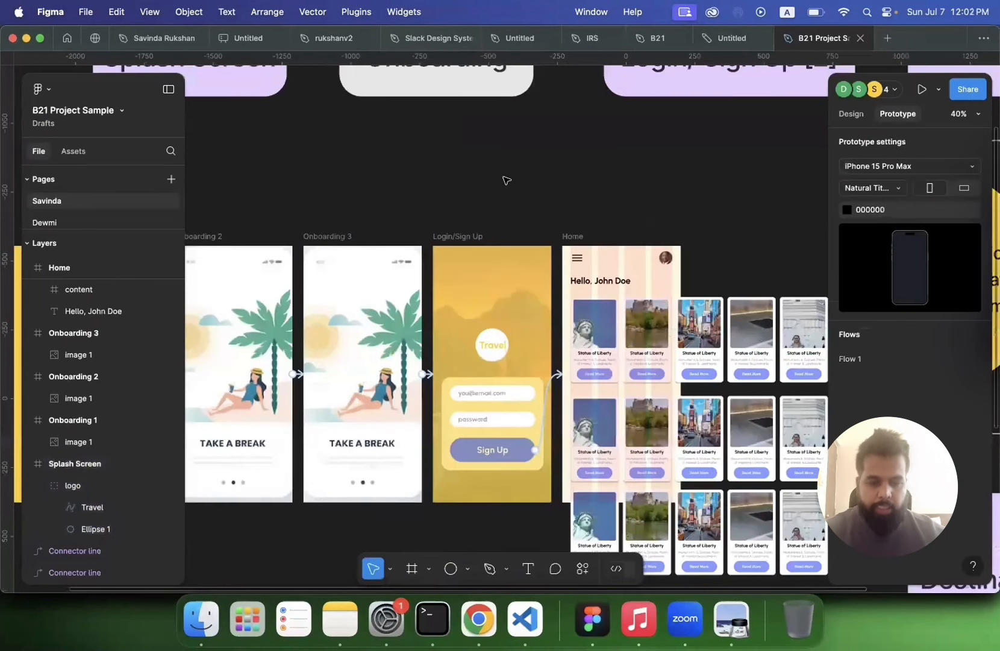
scroll(506, 180, "down", 3)
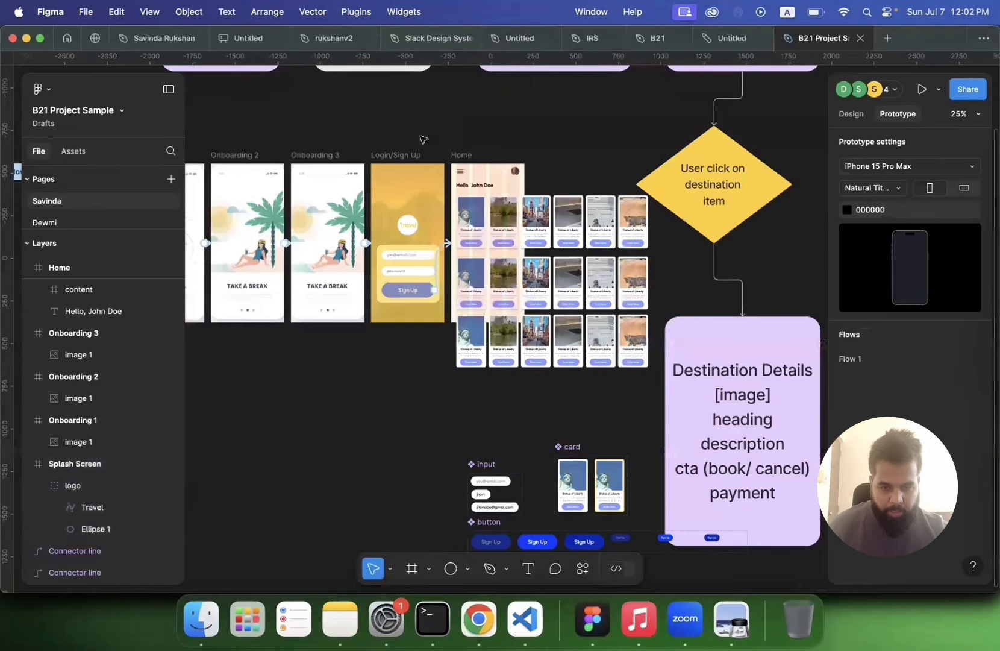
scroll(423, 138, "up", 5)
scroll(649, 217, "right", 2)
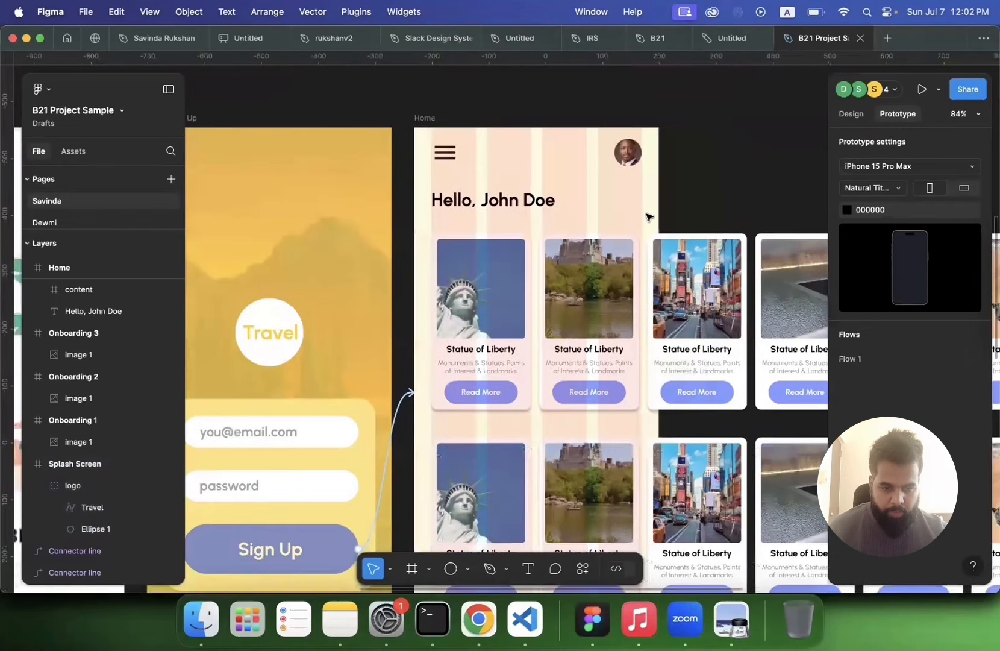
left_click_drag(423, 135, 645, 216)
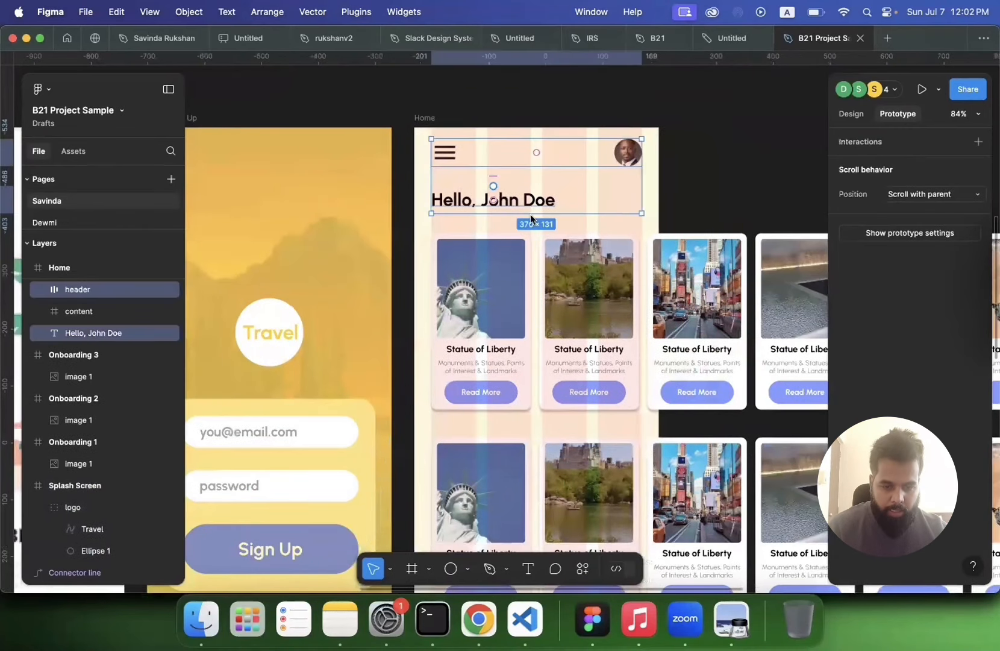
right_click(505, 196)
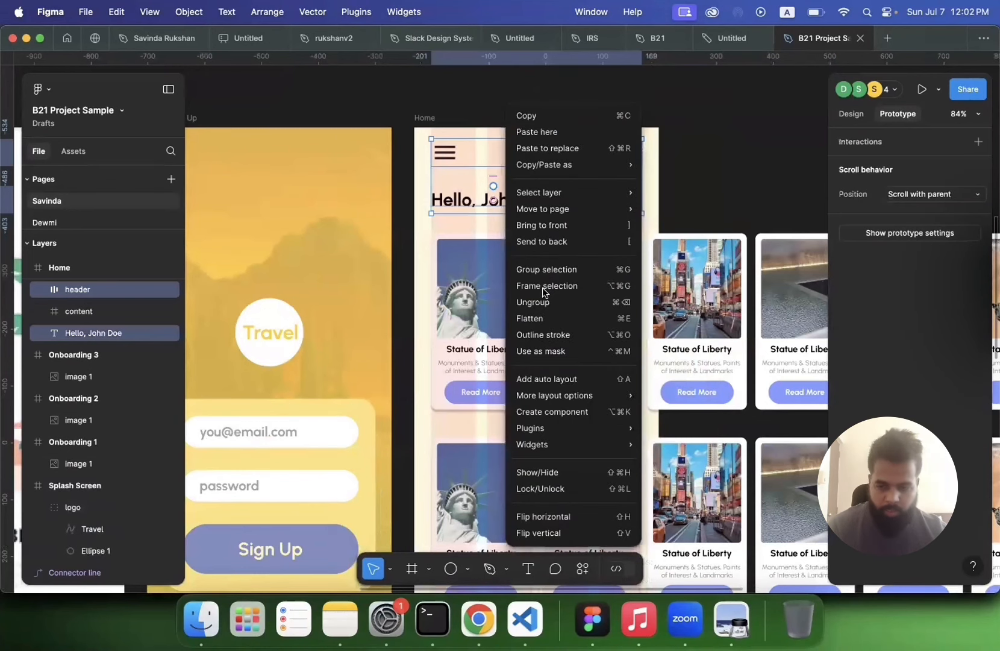
key("alt+super+g")
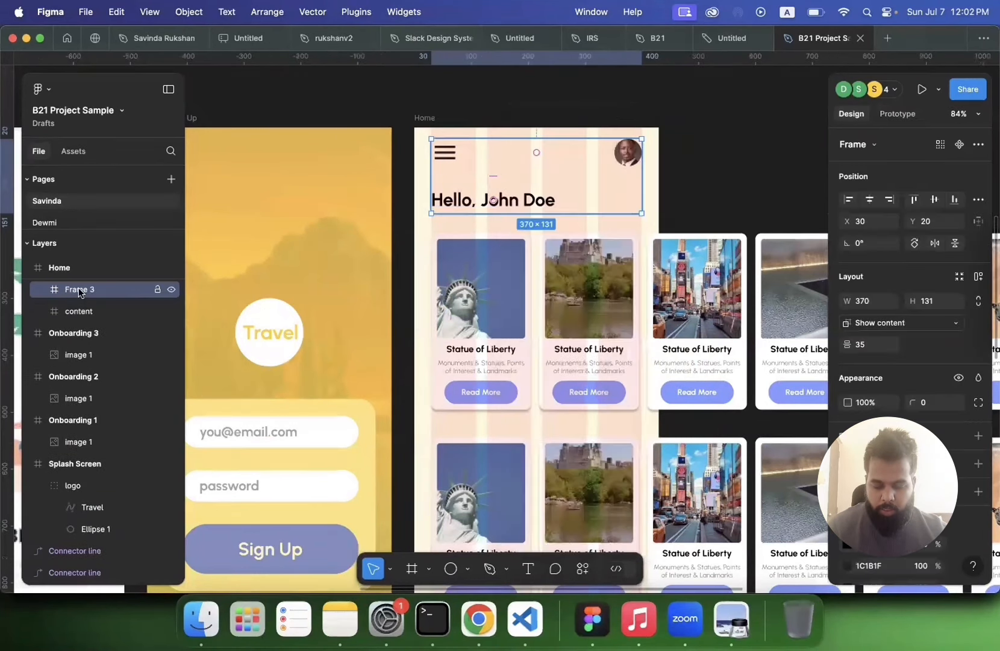
Step: Rename the new header frame to top
double_click(80, 289)
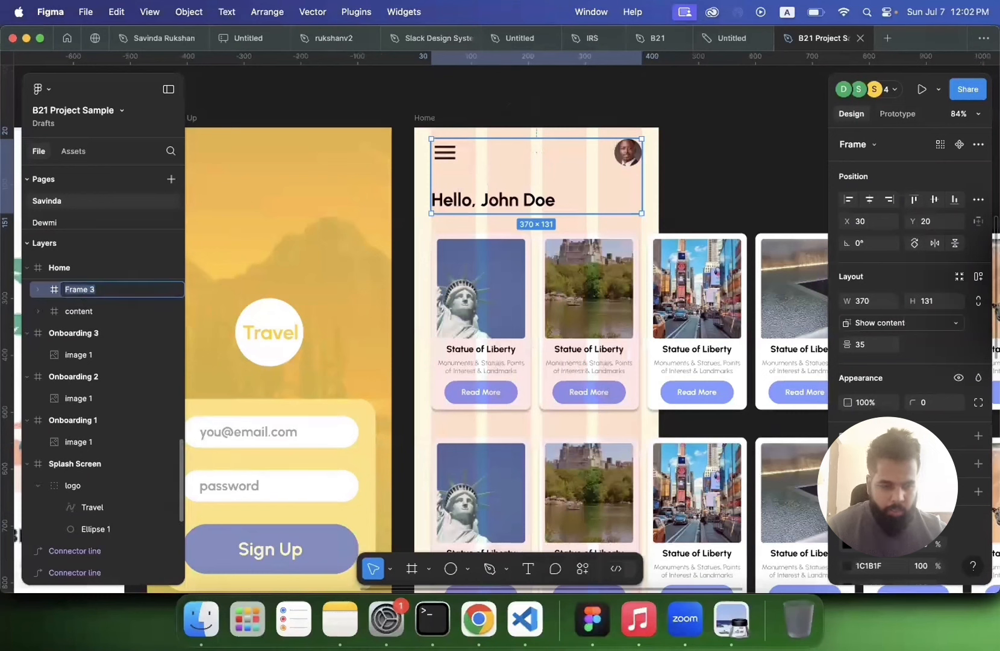
type("top")
key("Return")
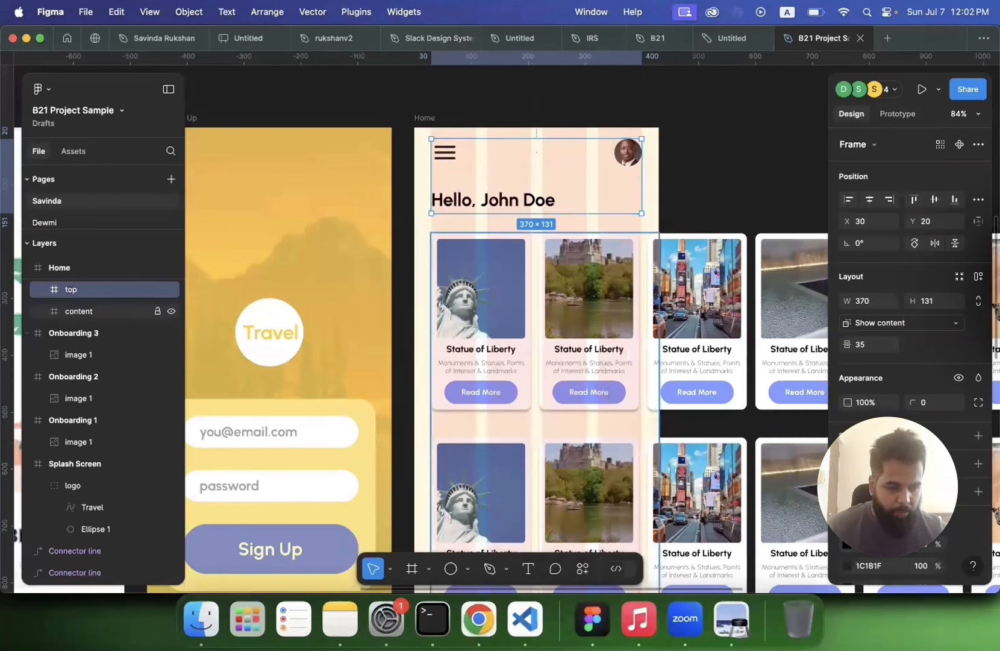
Step: Stretch the top frame to the Home screen's full 430 px width and up to its top edge
scroll(902, 328, "down", 3)
left_click(901, 327)
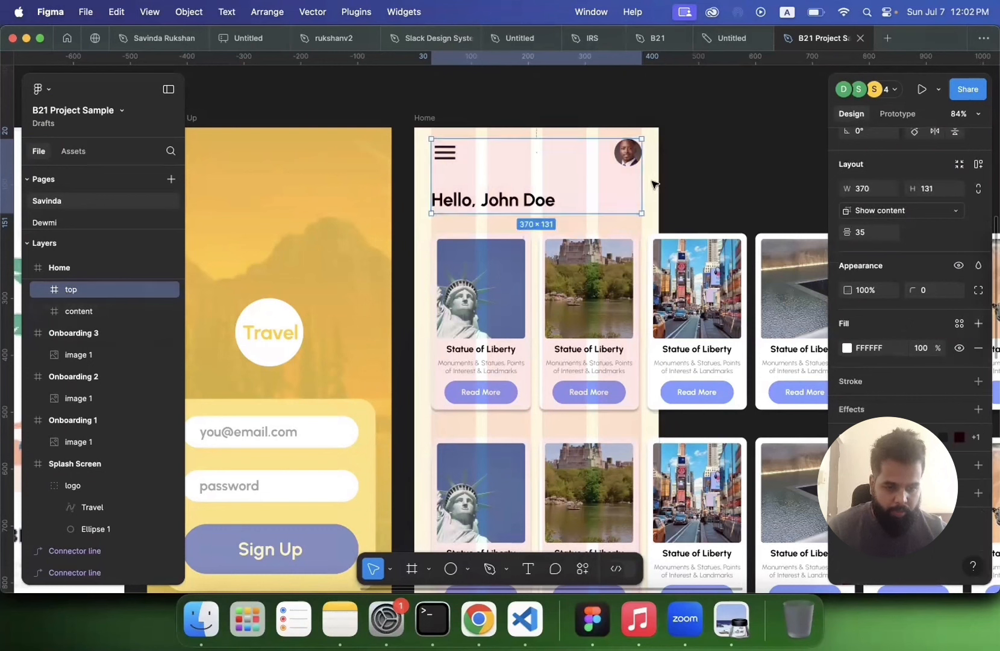
left_click_drag(643, 180, 659, 179)
left_click_drag(430, 175, 415, 175)
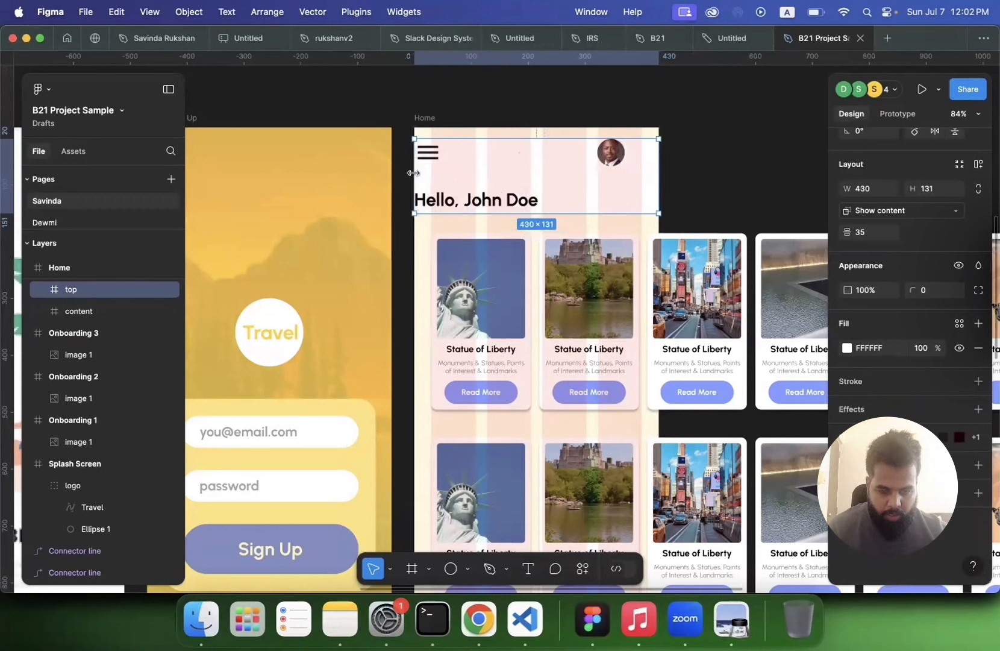
left_click_drag(529, 139, 527, 127)
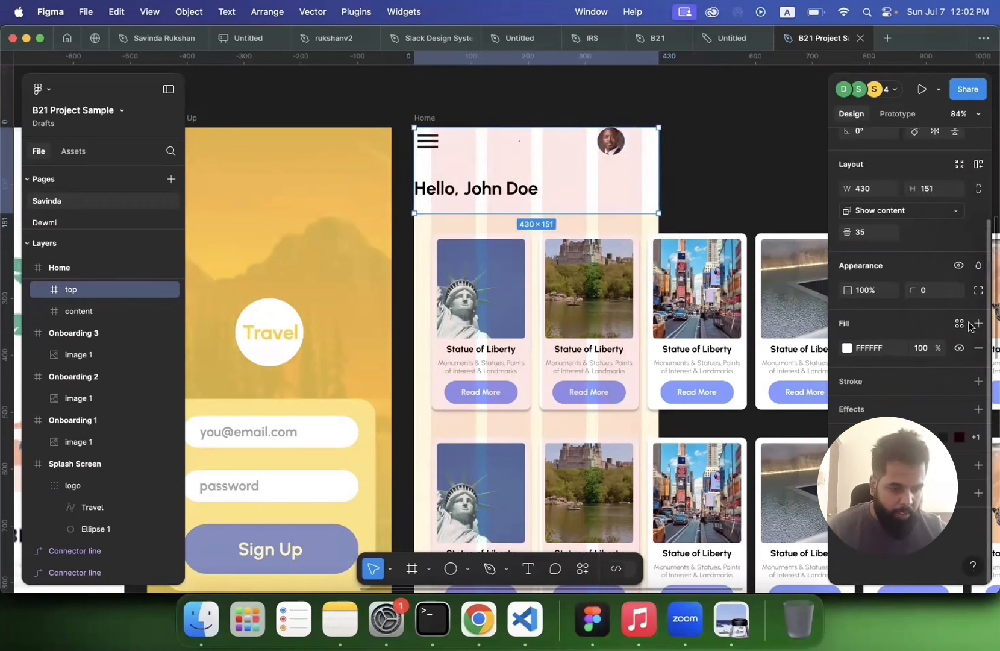
Step: Add auto layout to the top frame with 30 horizontal and vertical padding, and widen it to 430 px
scroll(977, 283, "up", 3)
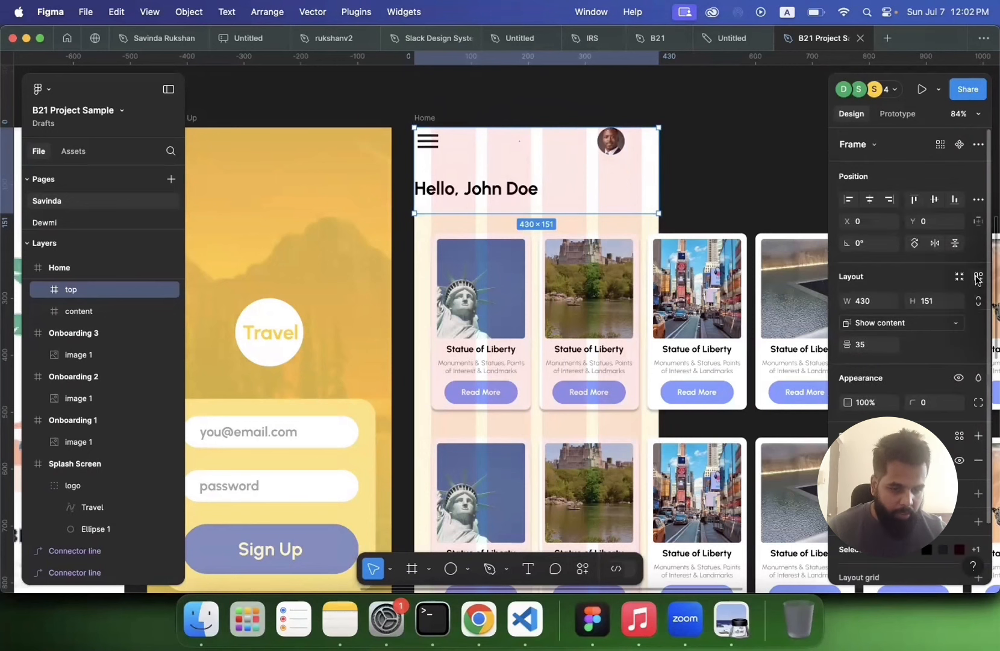
left_click(977, 279)
left_click(873, 366)
type("0")
key("Return")
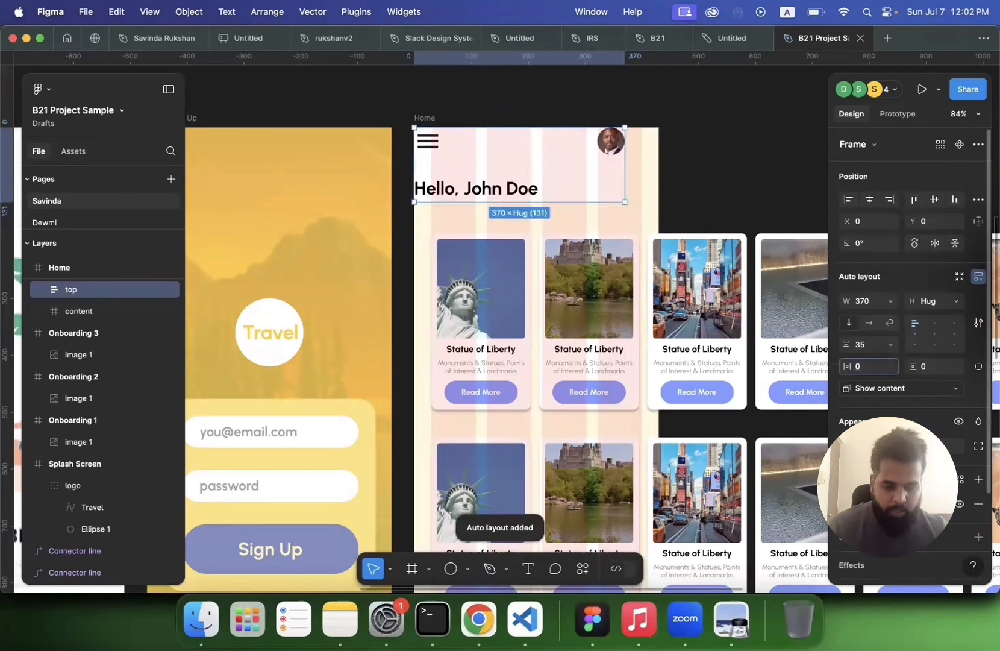
type("30")
key("Return")
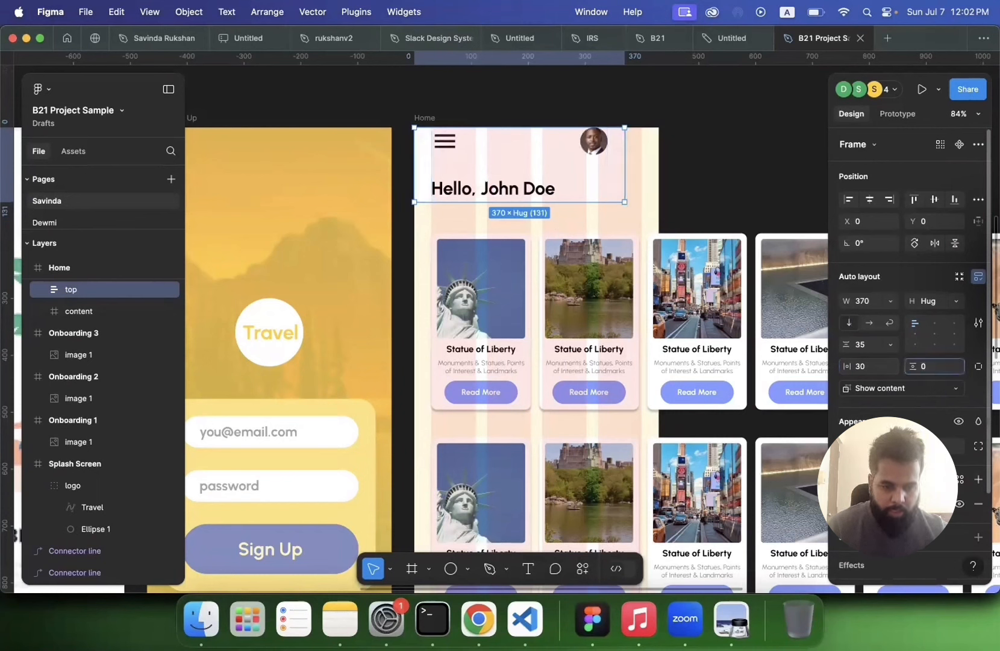
type("30")
left_click_drag(625, 185, 656, 186)
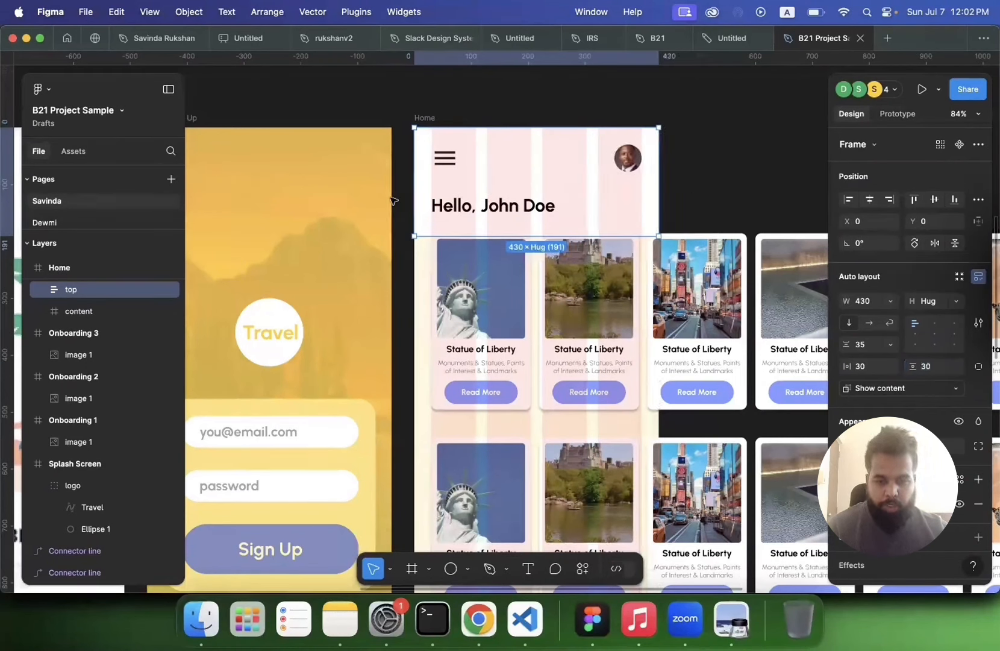
key("Escape")
Step: Play the prototype from Flow 1 and scroll the Home screen to test the header, then close the preview
scroll(392, 200, "left", 20)
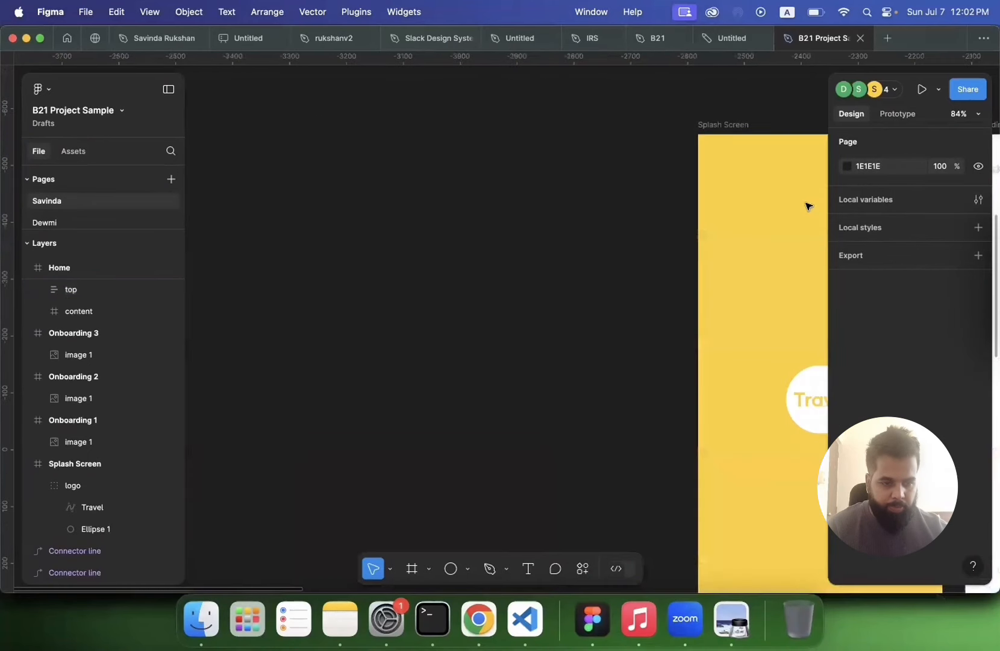
left_click(893, 118)
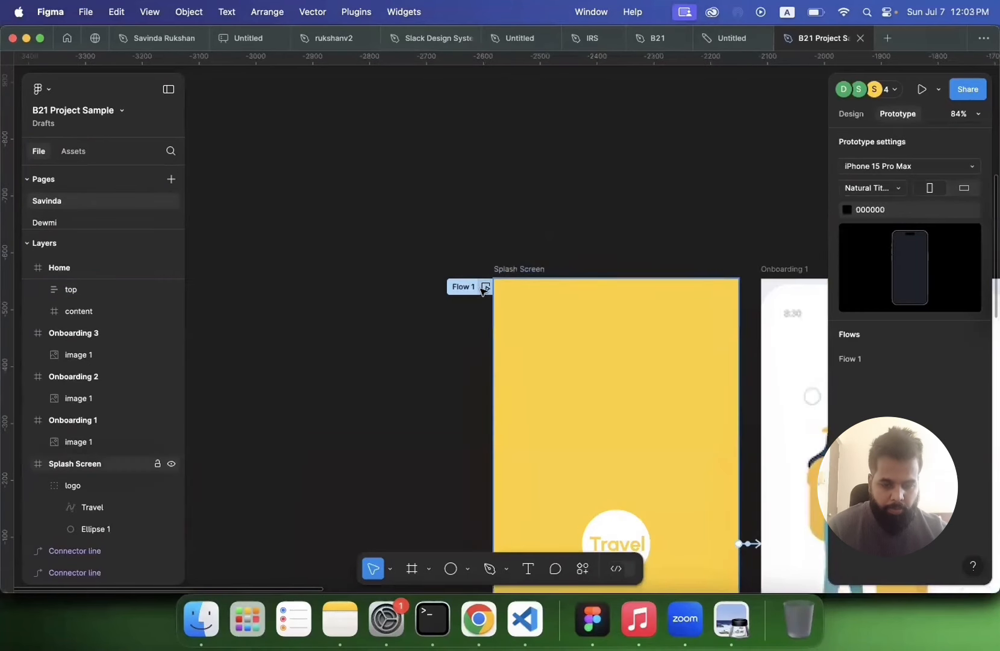
left_click(485, 287)
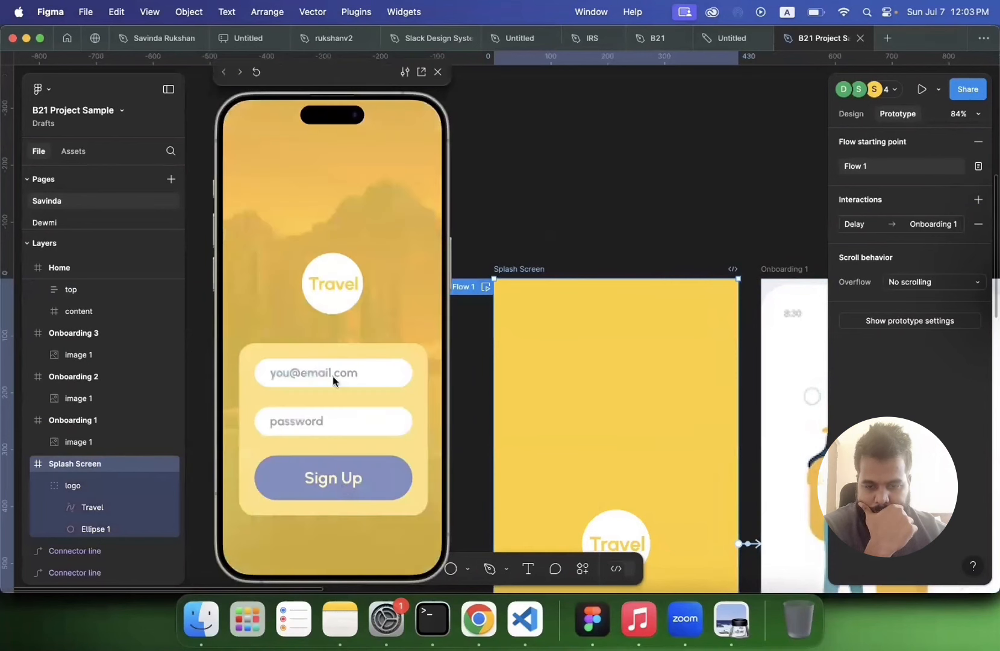
scroll(333, 376, "down", 3)
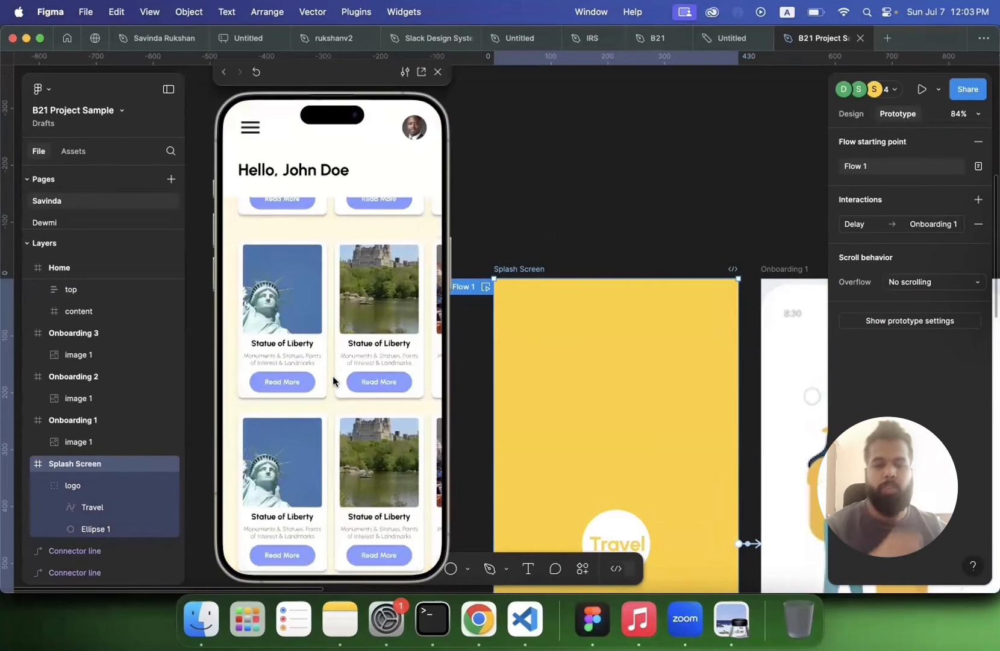
scroll(333, 376, "down", 3)
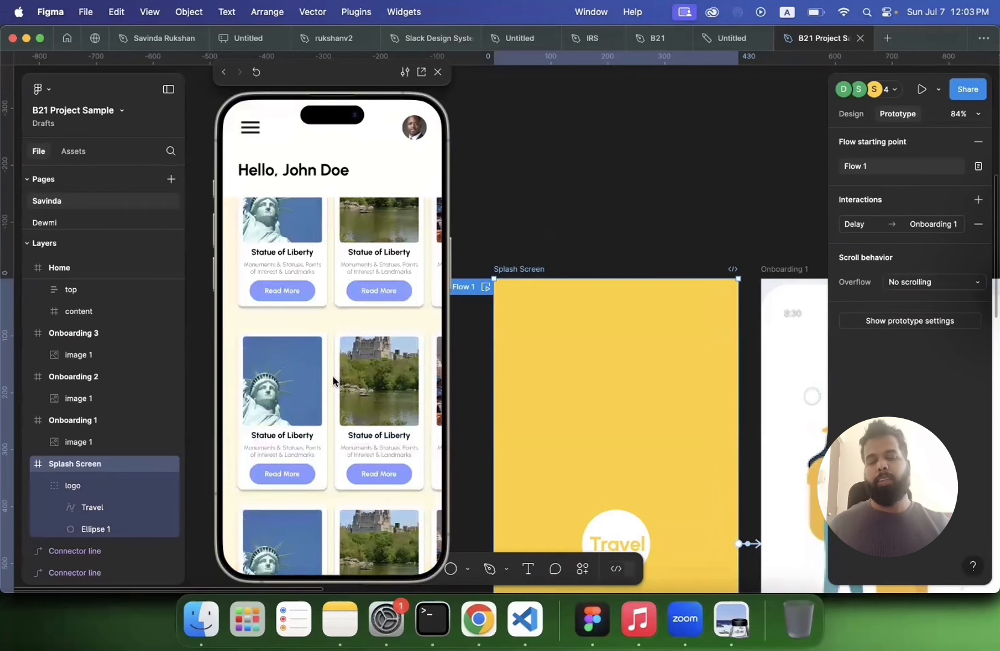
scroll(333, 376, "down", 5)
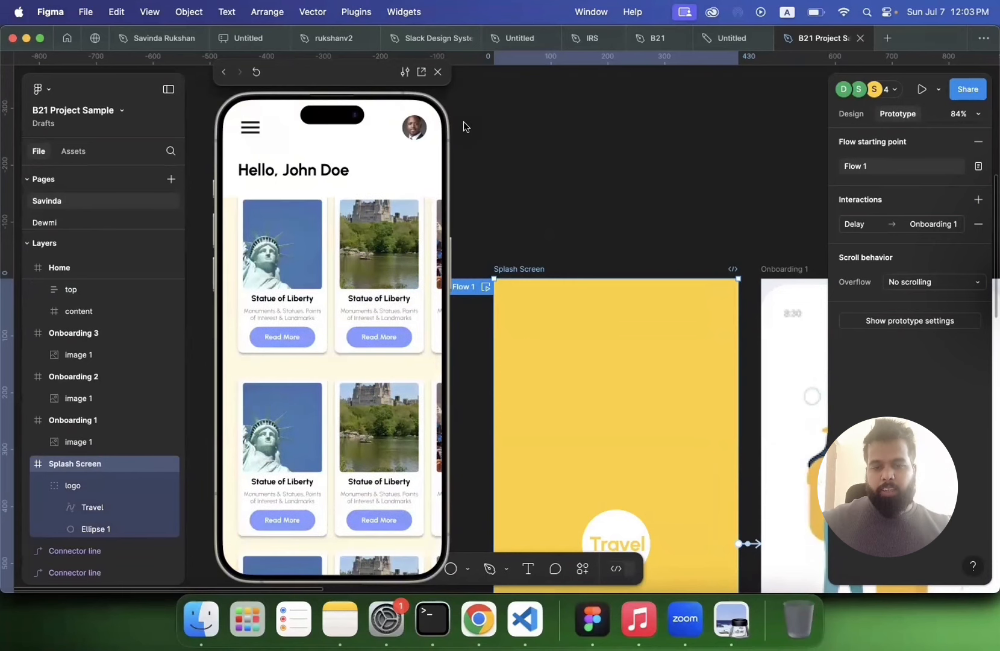
left_click(438, 71)
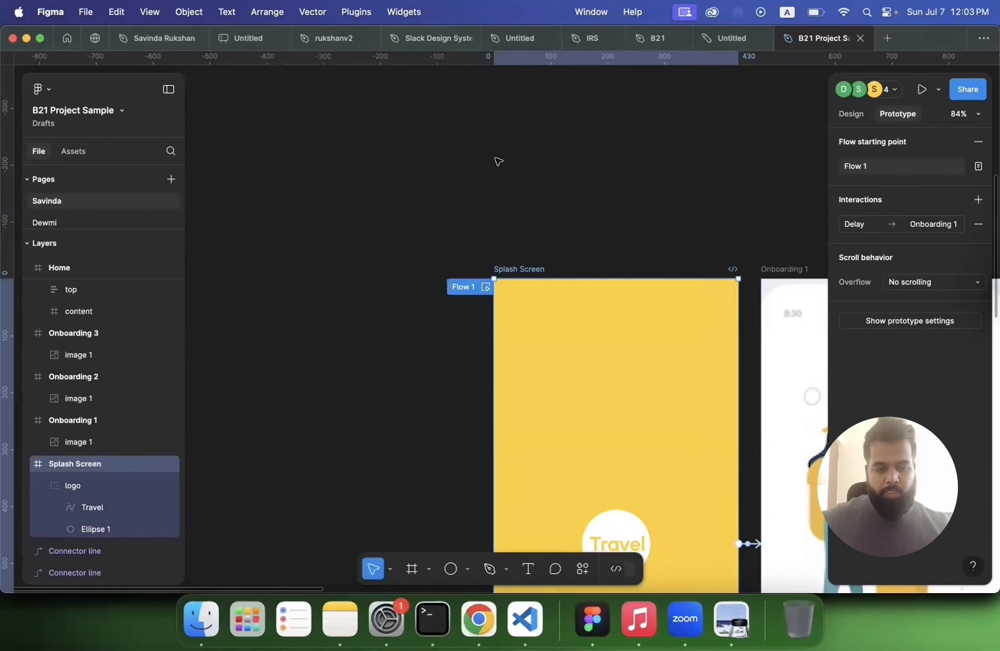
Step: Zoom out to review all prototype screens alongside the user flow diagram
scroll(497, 161, "down", 5)
scroll(480, 293, "right", 8)
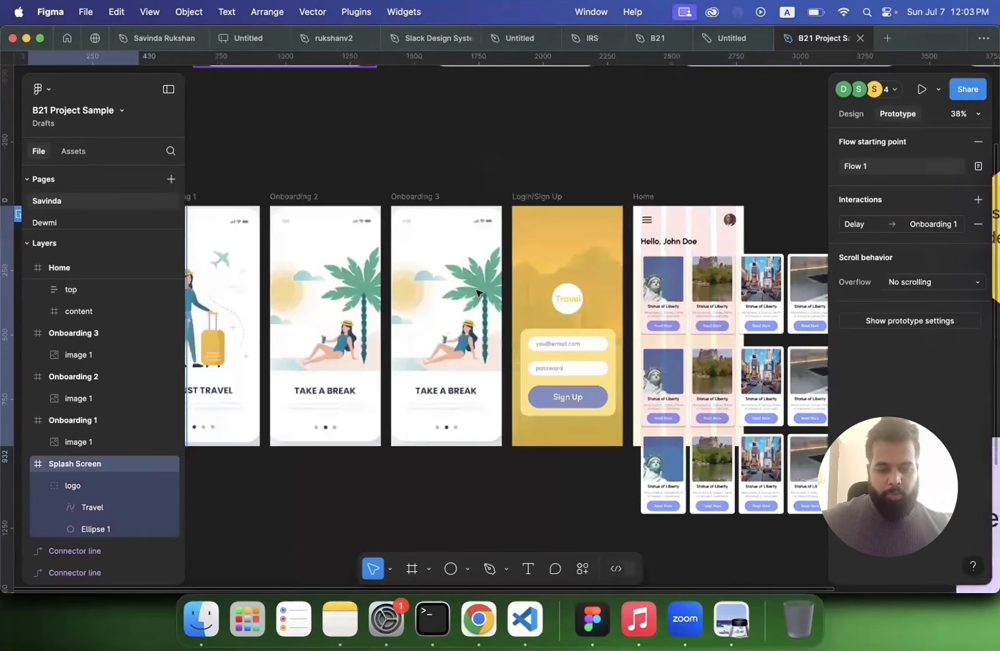
scroll(456, 306, "down", 3)
scroll(422, 320, "right", 4)
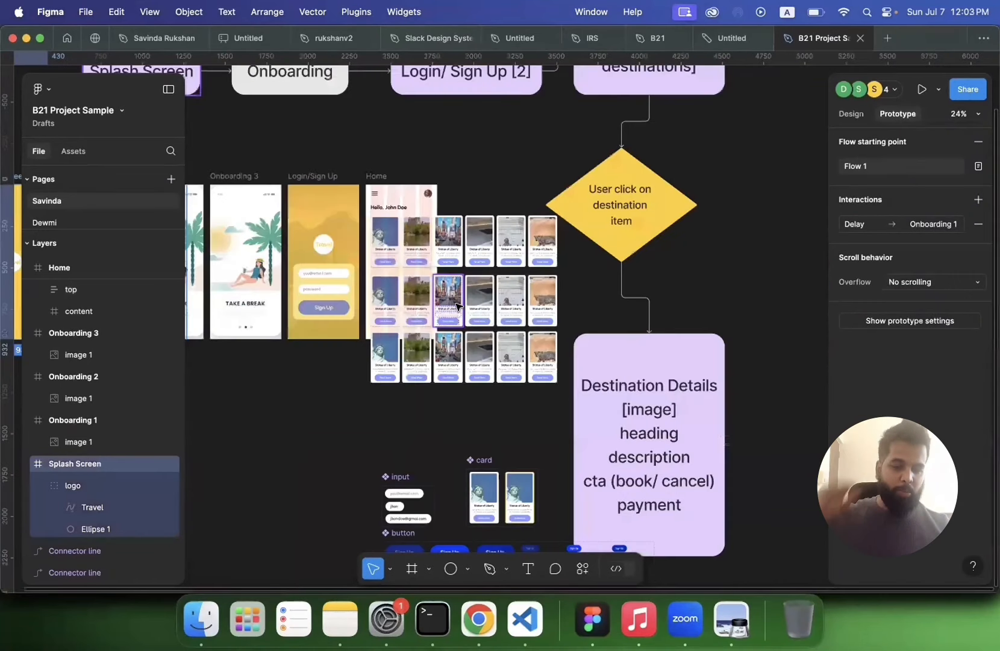
scroll(406, 423, "down", 3)
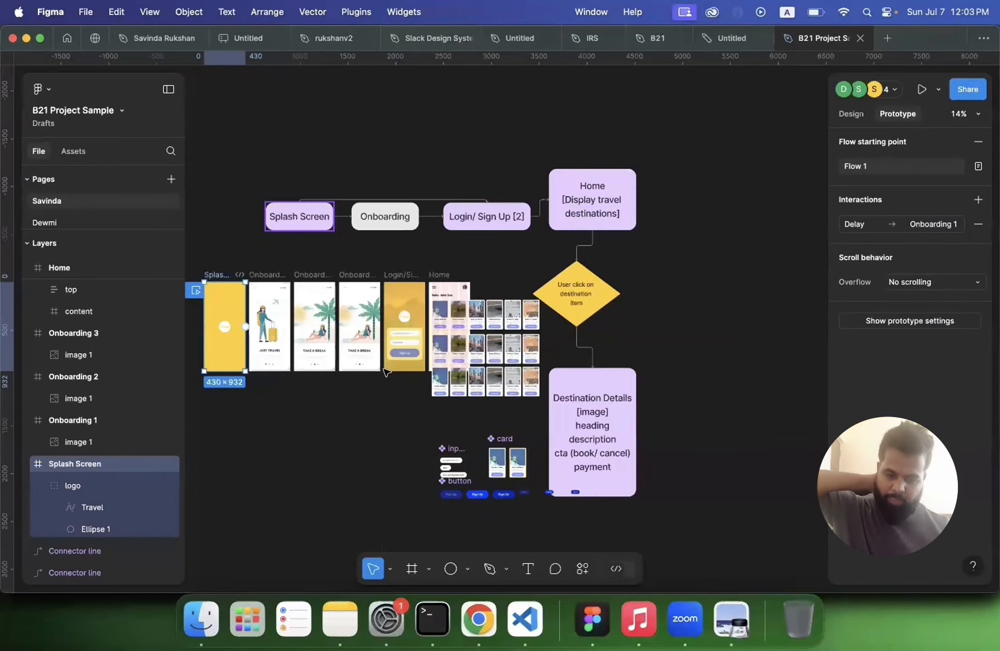
scroll(421, 419, "up", 2)
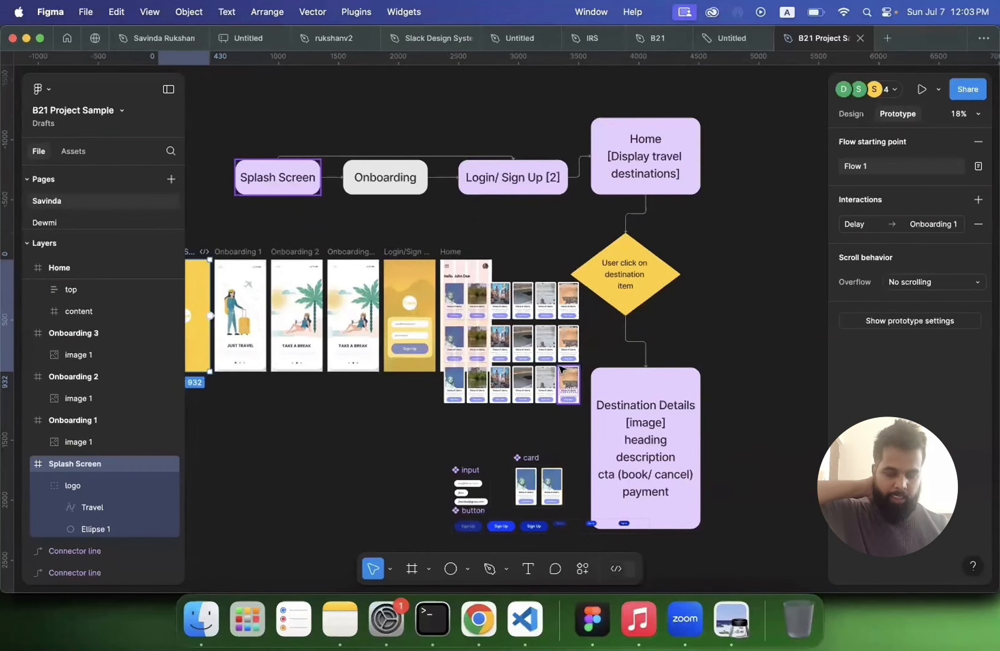
scroll(560, 368, "up", 4)
scroll(560, 368, "up", 1)
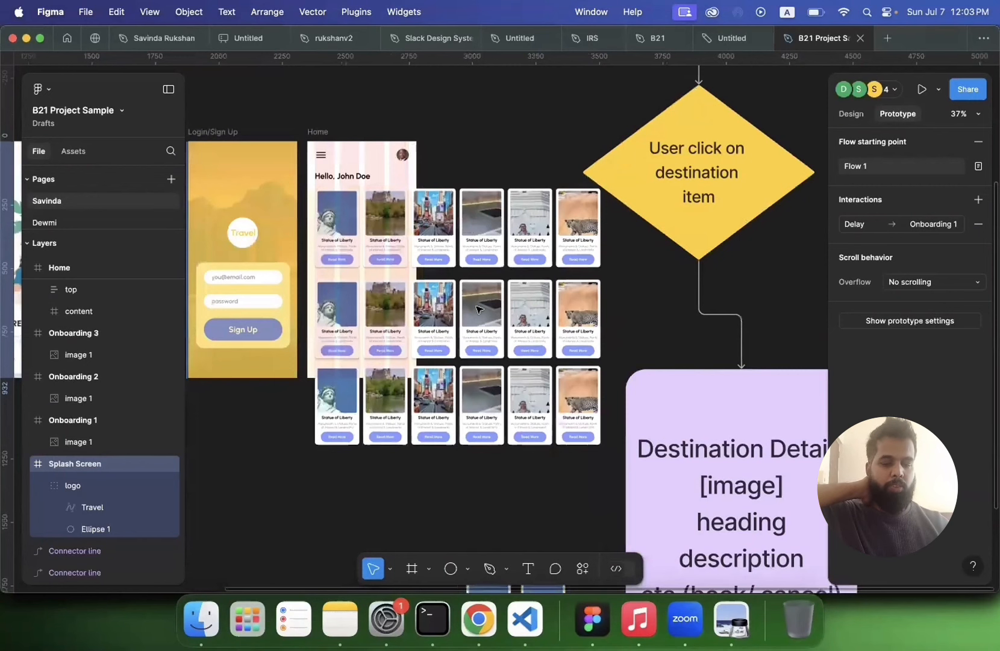
scroll(392, 246, "down", 4)
scroll(637, 426, "down", 4)
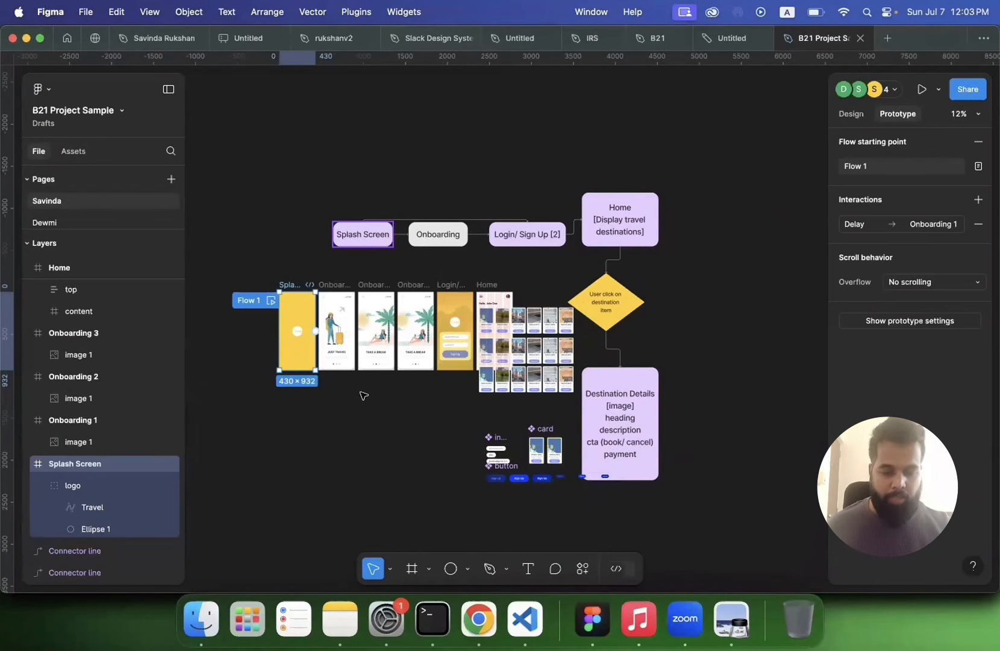
scroll(363, 396, "up", 3)
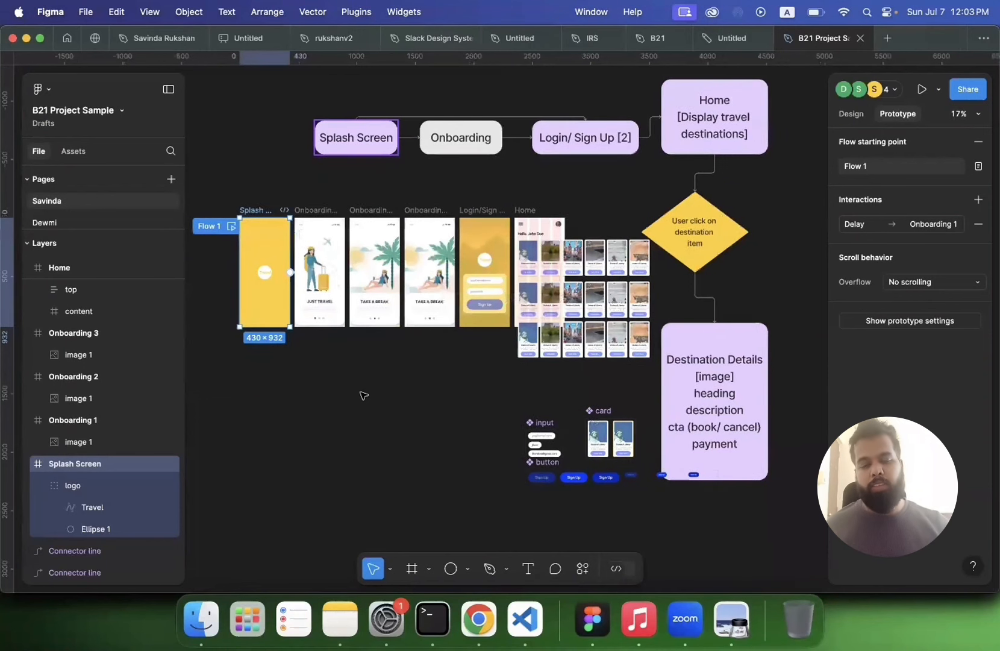
Step: Examine the splash, onboarding, login and Home screens one after another on the canvas
scroll(363, 396, "up", 2)
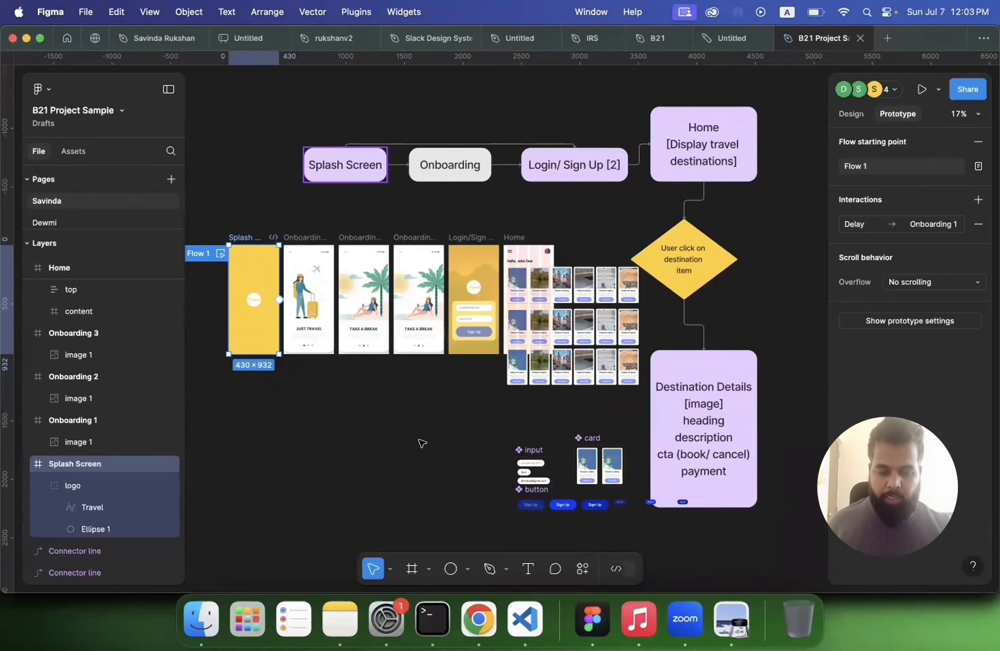
scroll(422, 443, "down", 3)
scroll(422, 444, "down", 2)
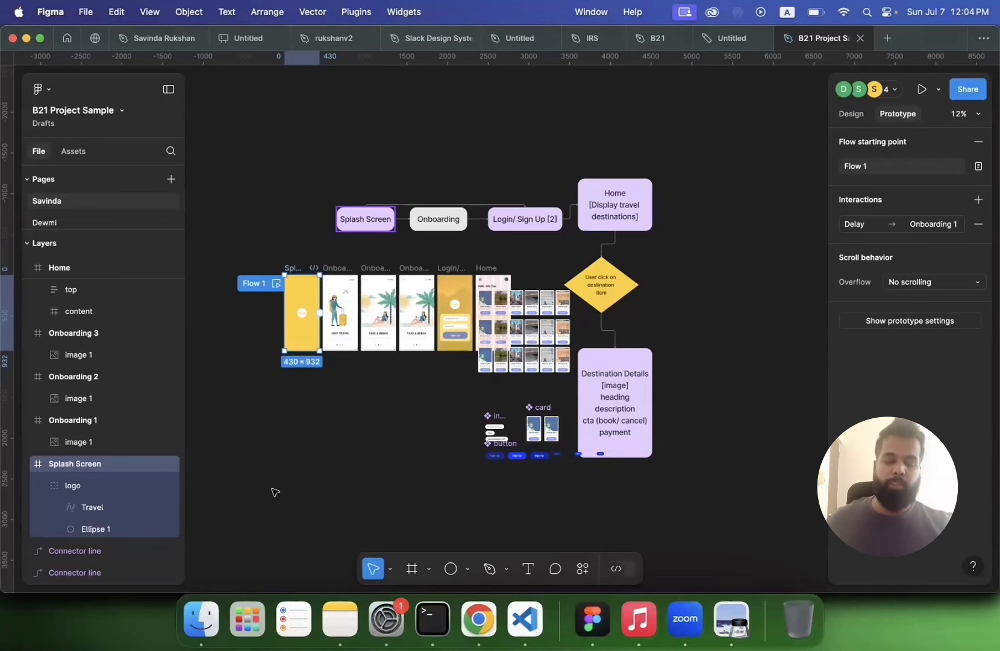
left_click(425, 488)
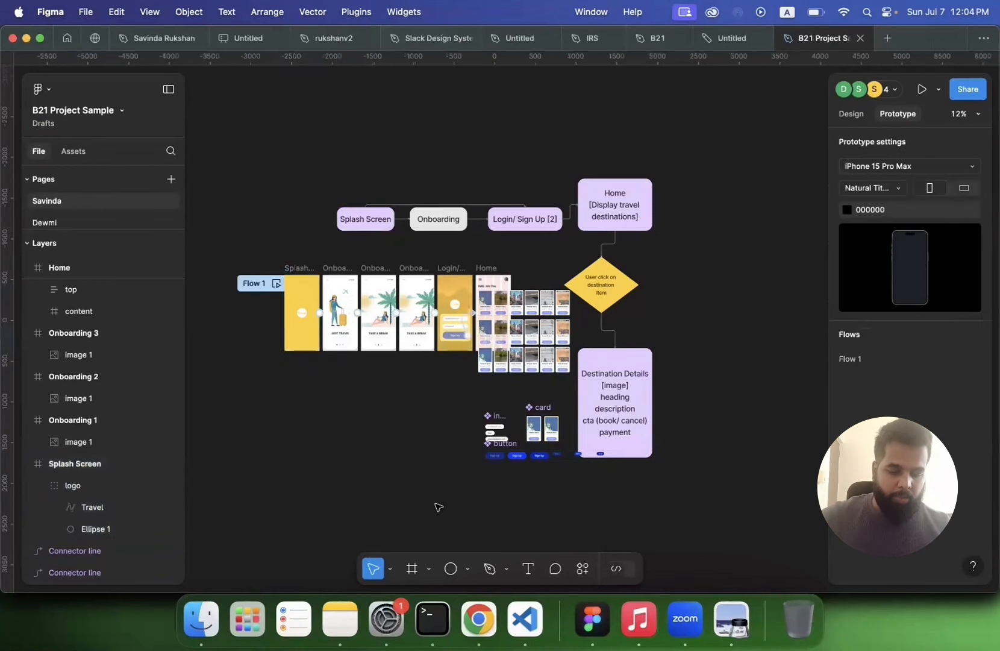
scroll(437, 508, "left", 2)
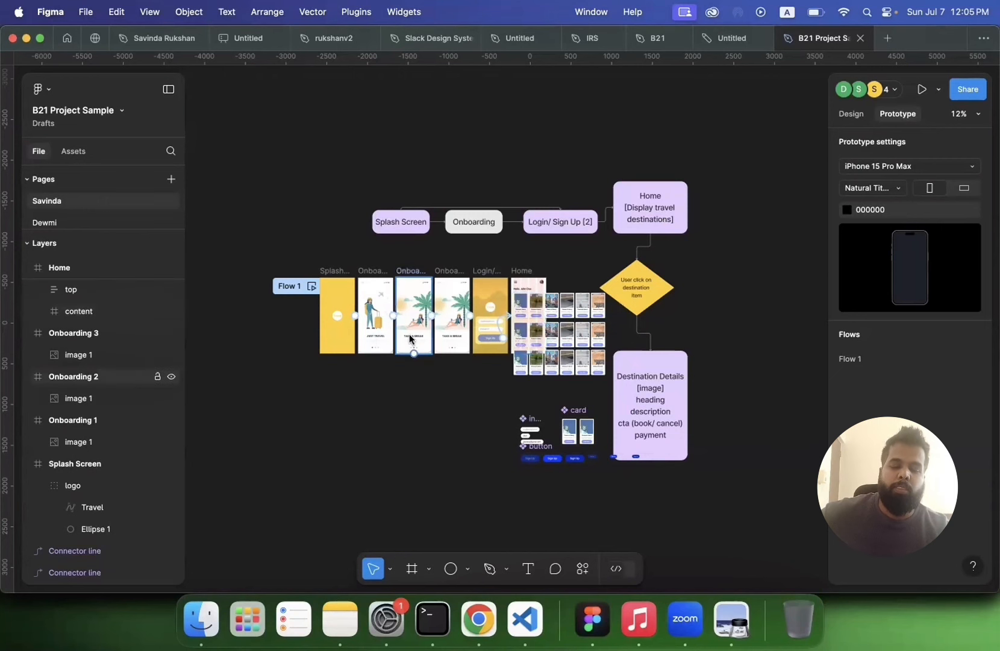
scroll(410, 339, "up", 5)
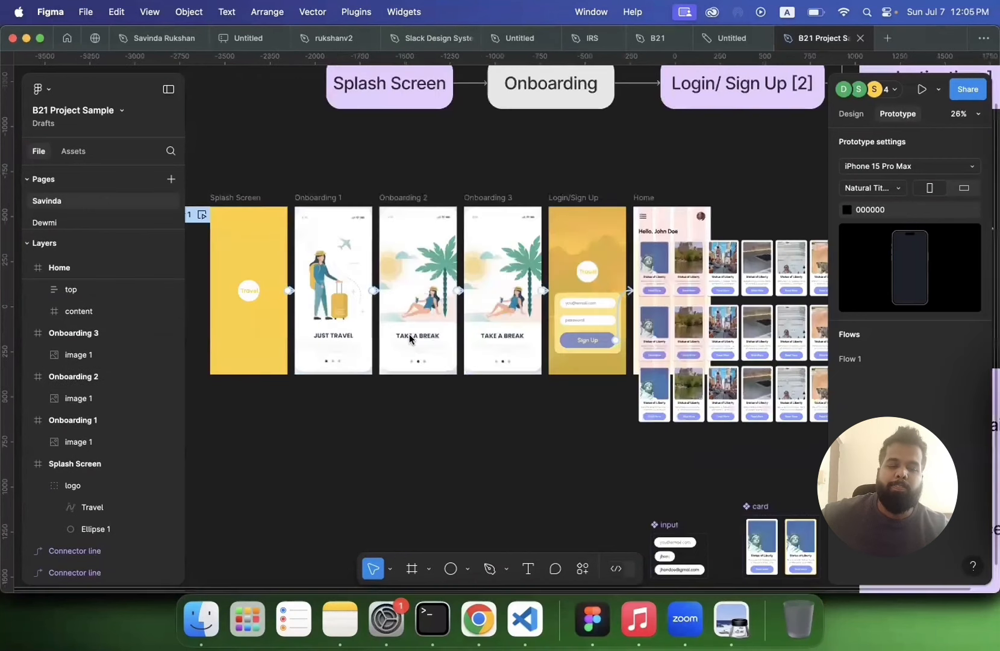
scroll(410, 338, "right", 5)
scroll(409, 338, "up", 2)
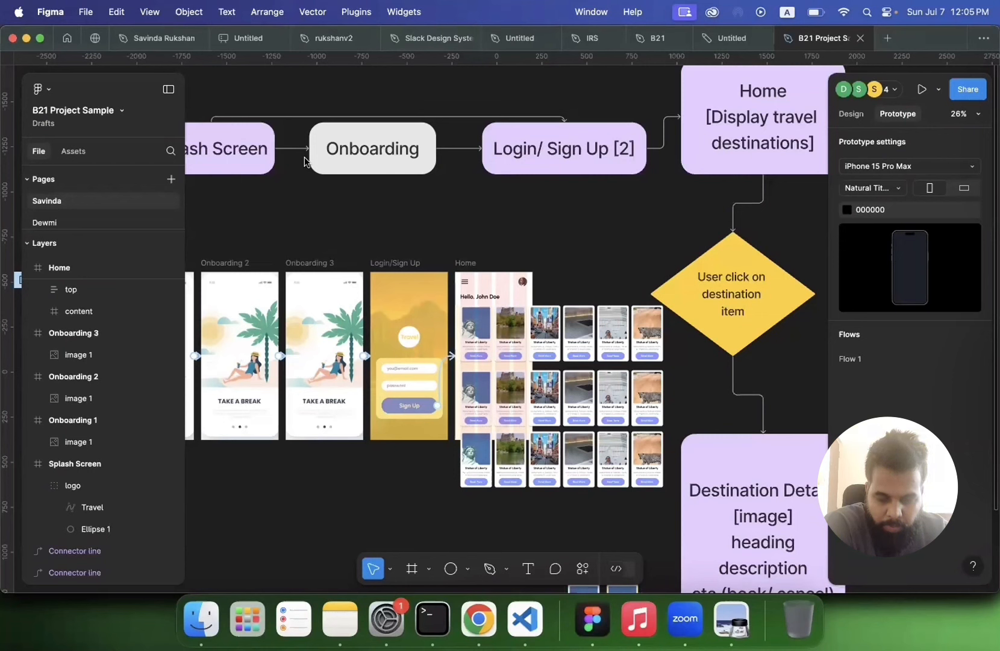
key("XF86AudioRaiseVolume")
key("XF86AudioRaiseVolume")
key("XF86AudioRaiseVolume")
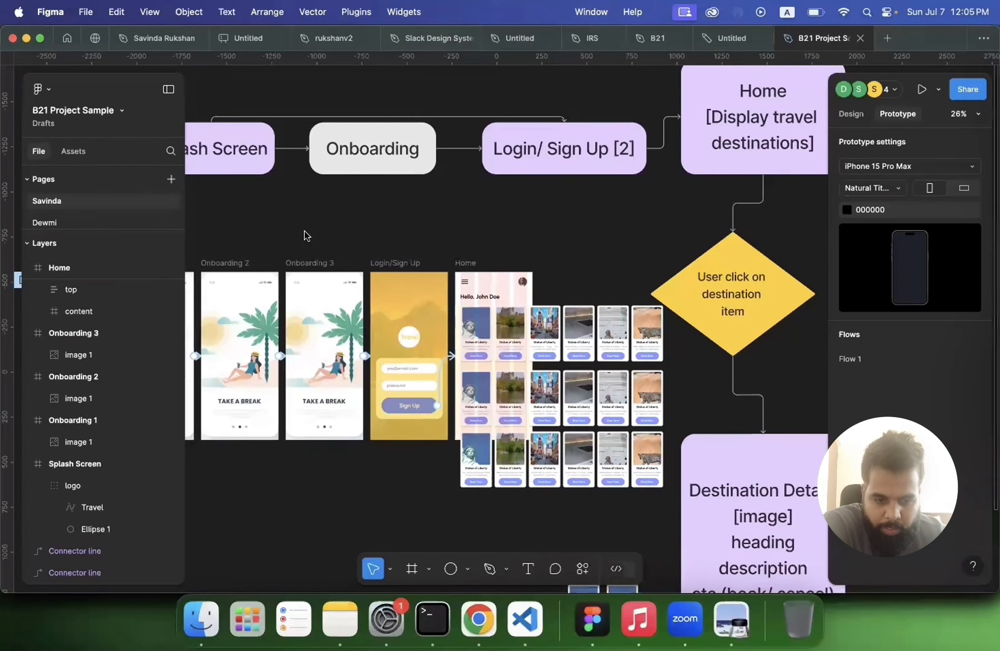
scroll(640, 174, "down", 3)
key("XF86AudioLowerVolume")
key("XF86AudioLowerVolume")
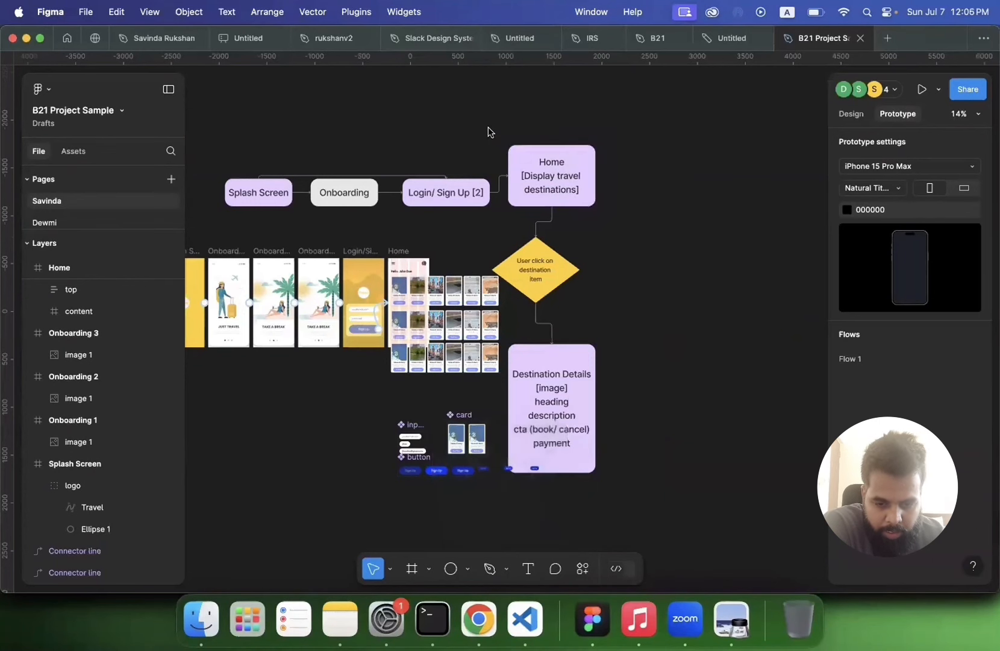
Step: Review the user flow diagram from Home through the destination item choice to Destination Details
scroll(489, 131, "up", 3)
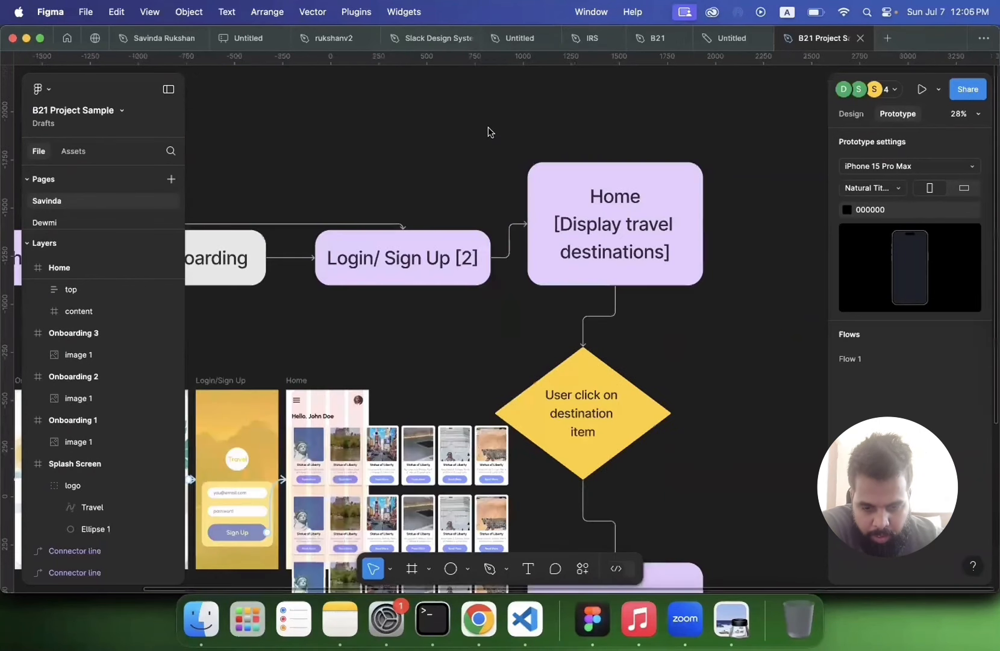
scroll(489, 131, "down", 3)
scroll(489, 131, "left", 5)
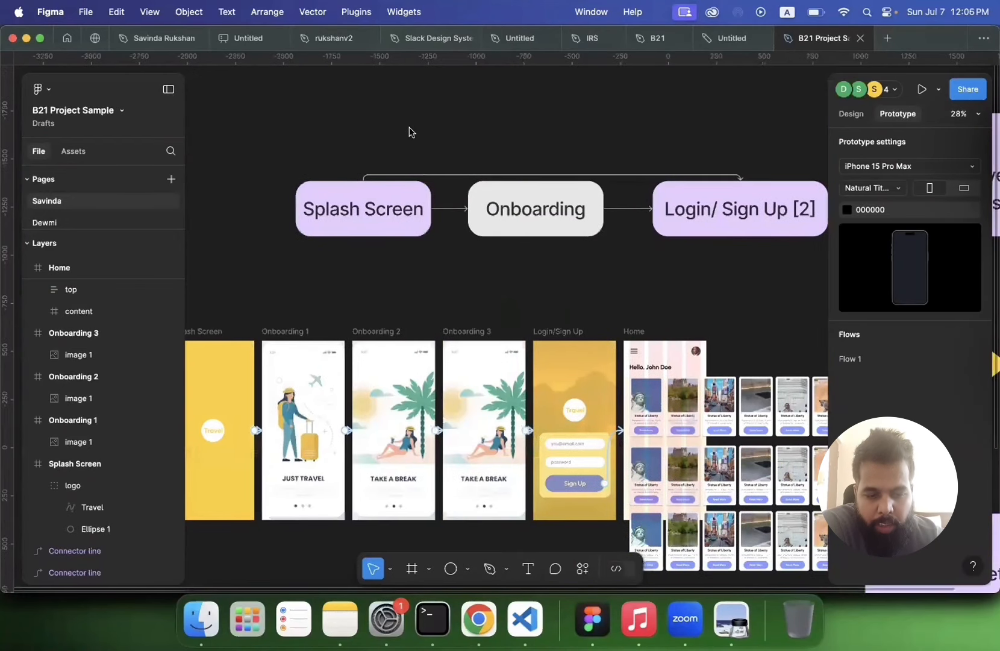
scroll(412, 132, "down", 2)
scroll(379, 216, "down", 3)
scroll(378, 215, "up", 3)
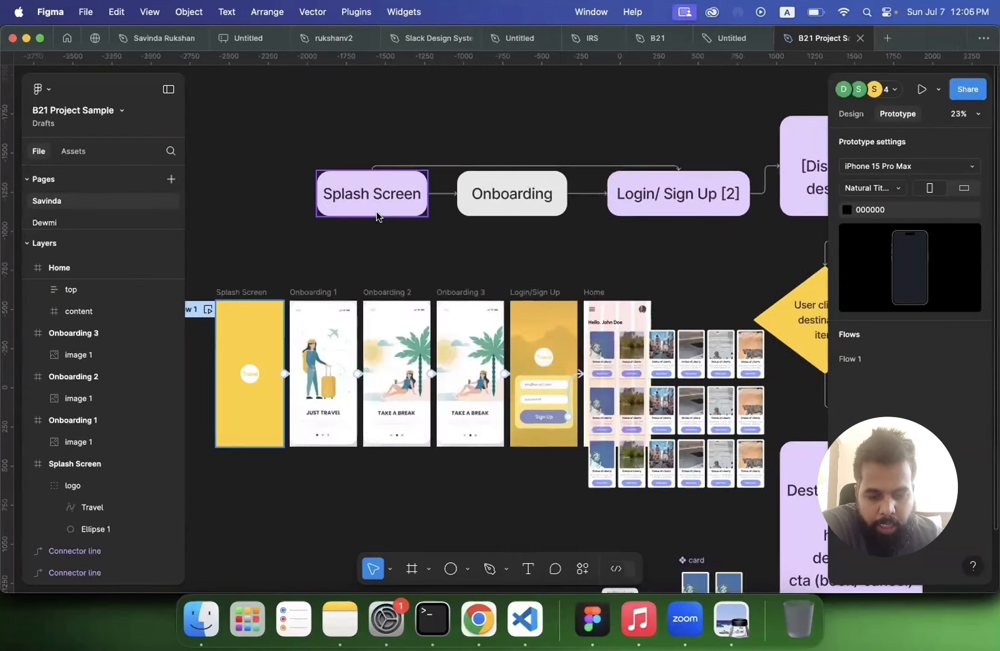
scroll(402, 257, "right", 6)
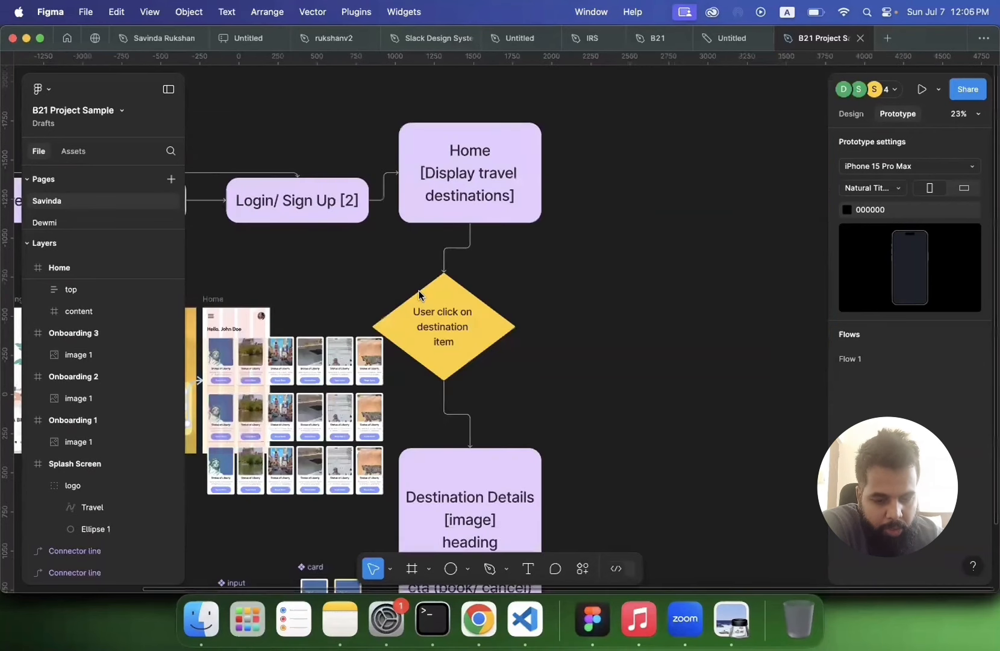
scroll(463, 228, "right", 1)
scroll(474, 267, "down", 2)
scroll(474, 267, "down", 5)
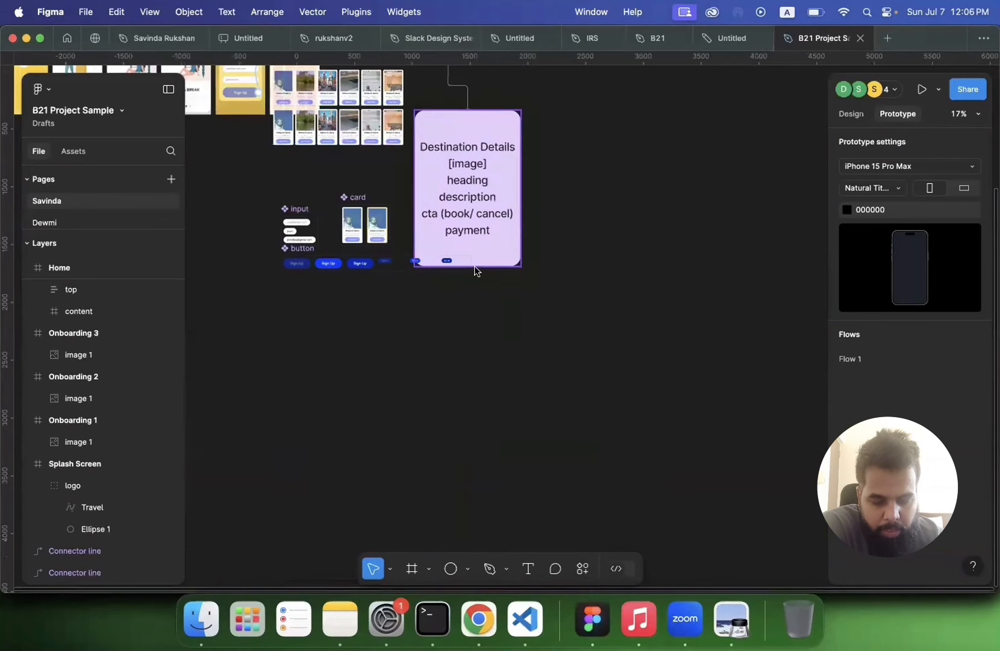
scroll(474, 270, "up", 2)
scroll(301, 311, "down", 3)
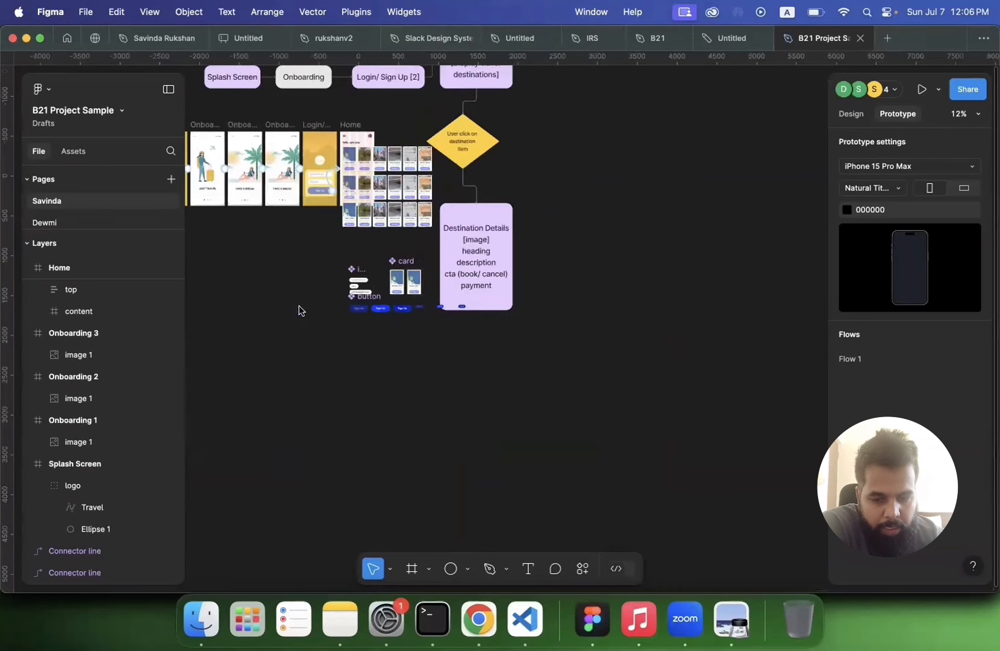
scroll(269, 202, "up", 3)
scroll(270, 202, "left", 2)
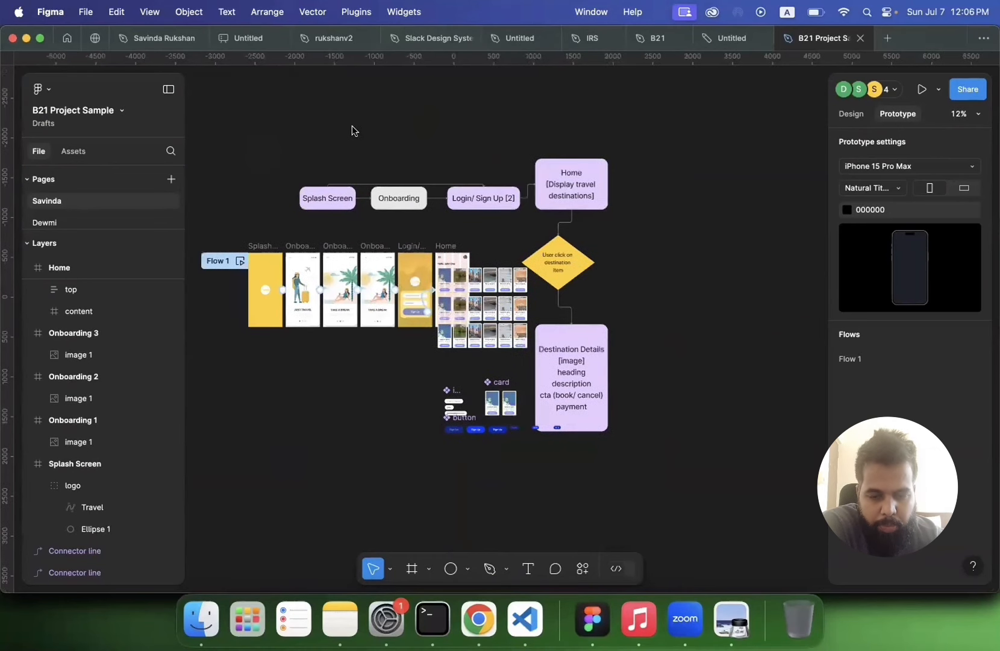